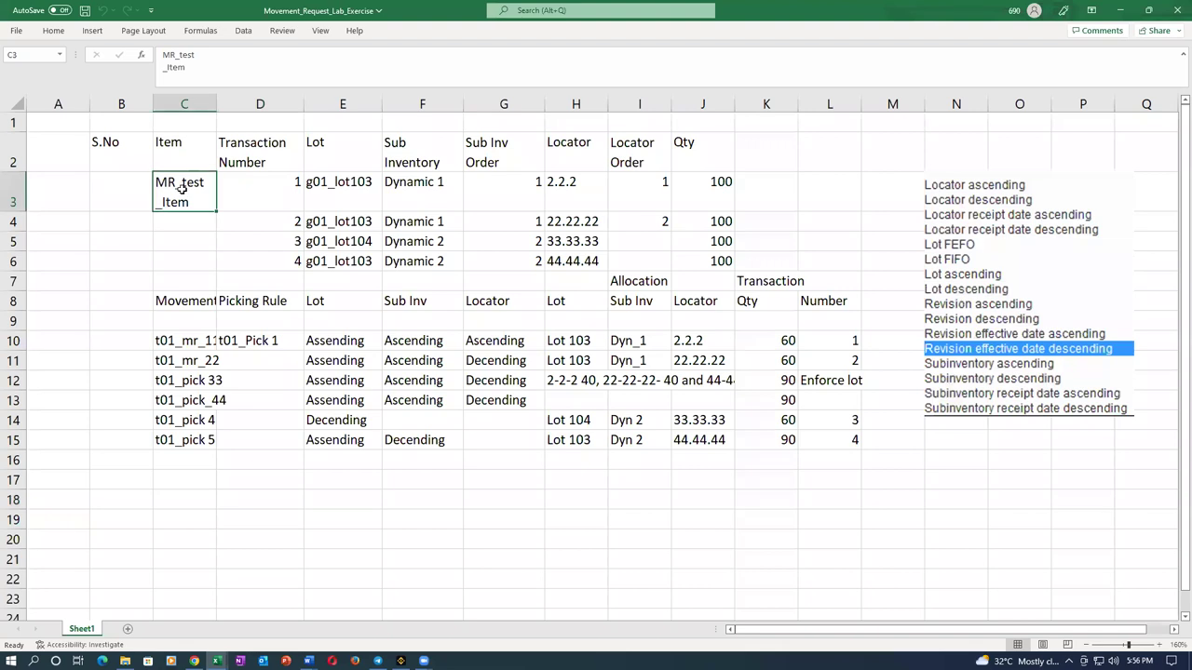
- Switch from the Excel lab workbook to the Oracle Inventory Management overview for organization K011
key(alt+Tab)
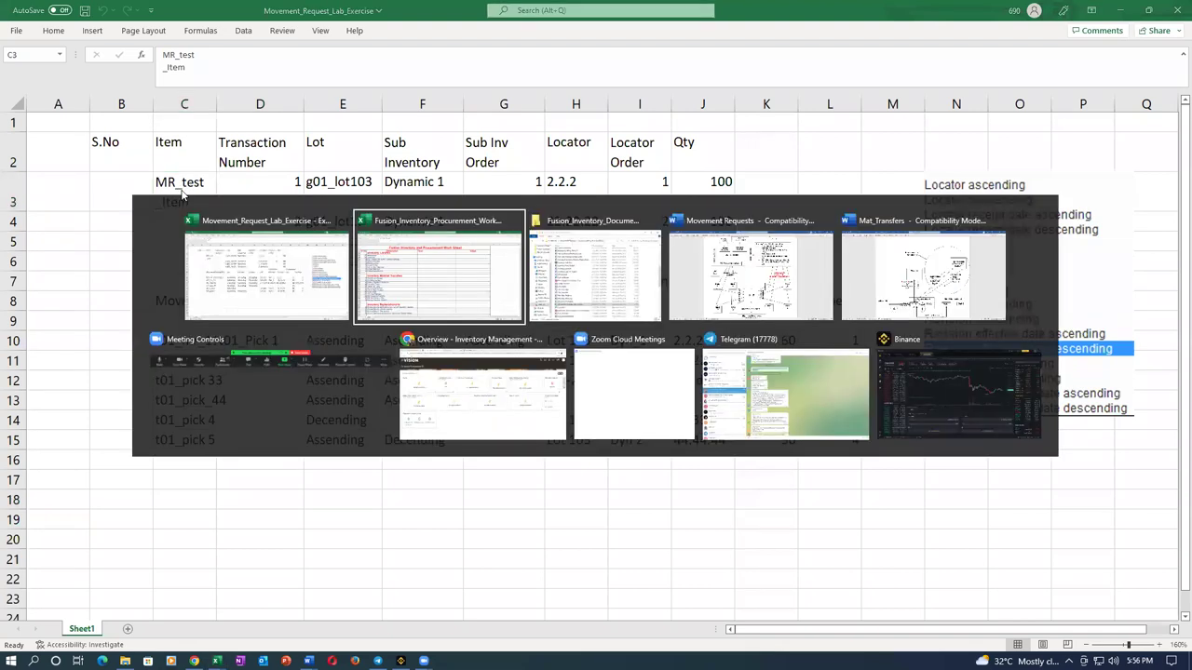
key(alt+Tab)
key(alt+Tab)
key(alt+Tab)
key(alt+Tab)
key(alt+Tab)
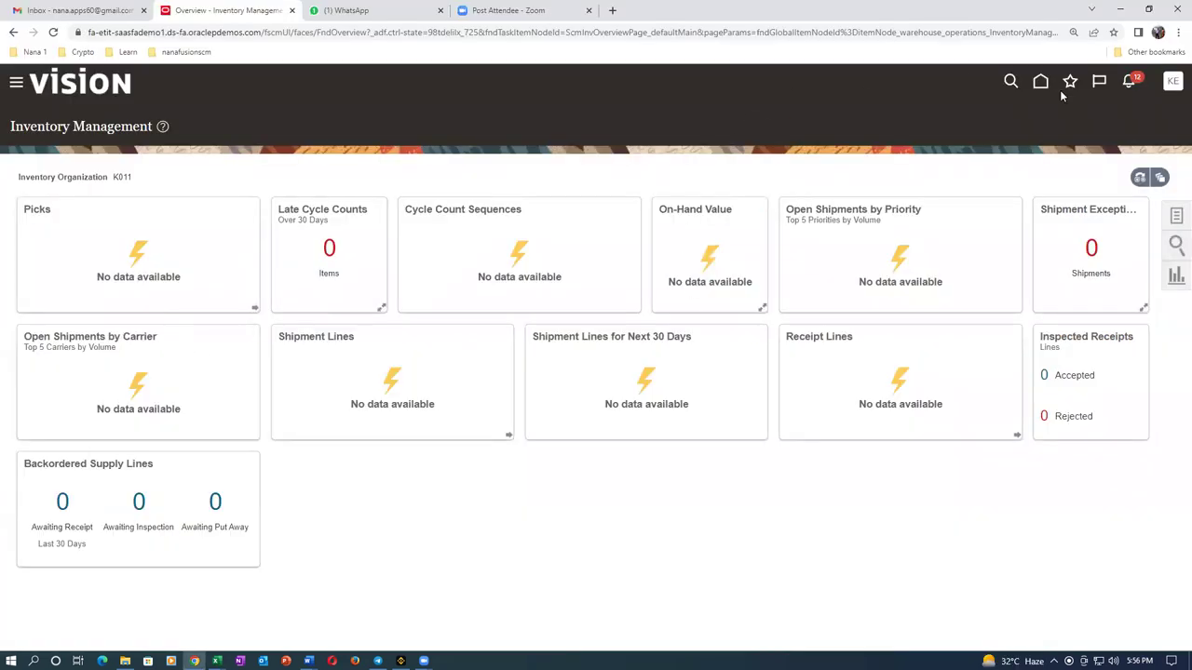
- Start a new item in organization K010 using Root Item Class and the K01 Purchased Item template
click(1069, 85)
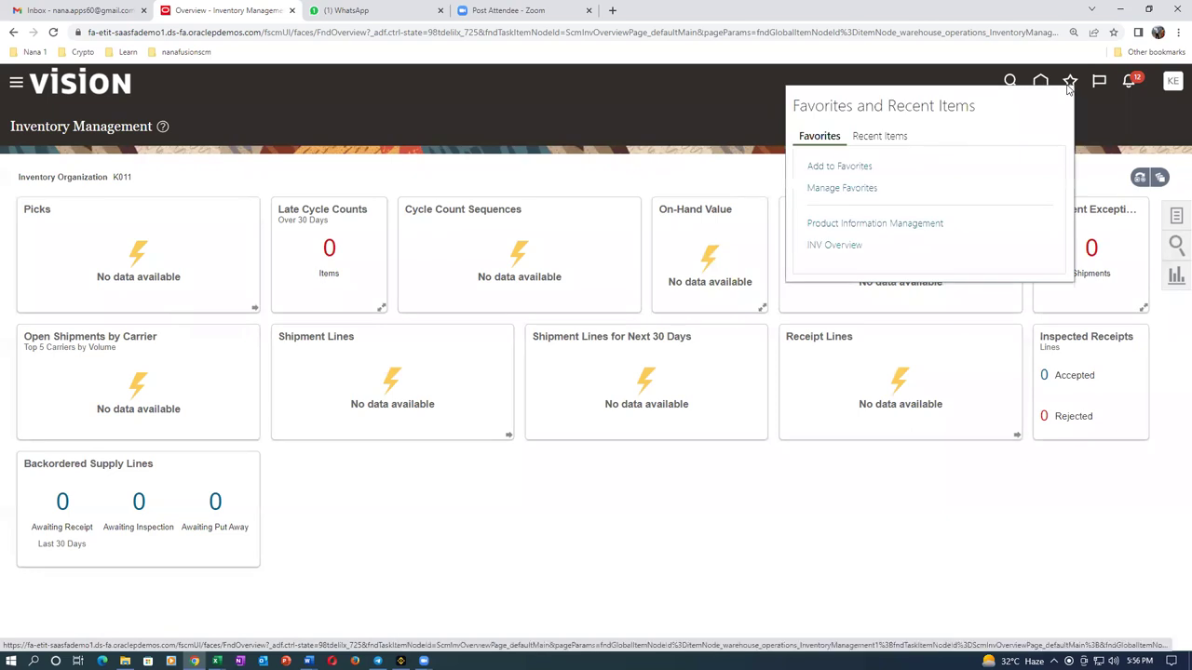
click(883, 227)
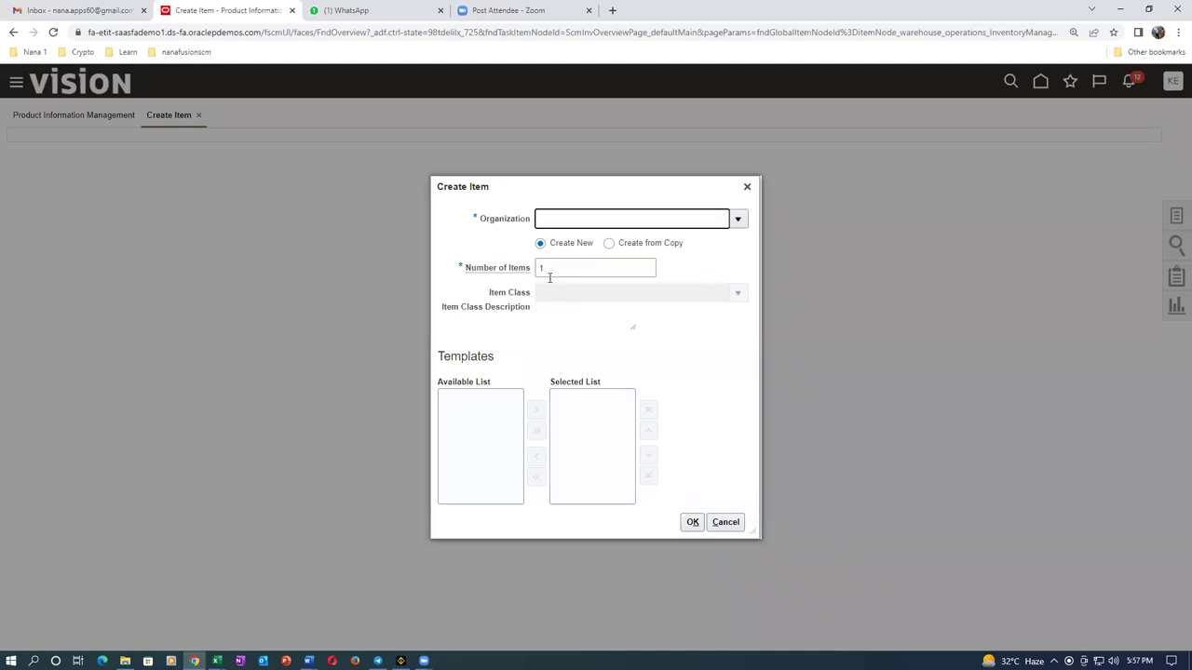
text(0)
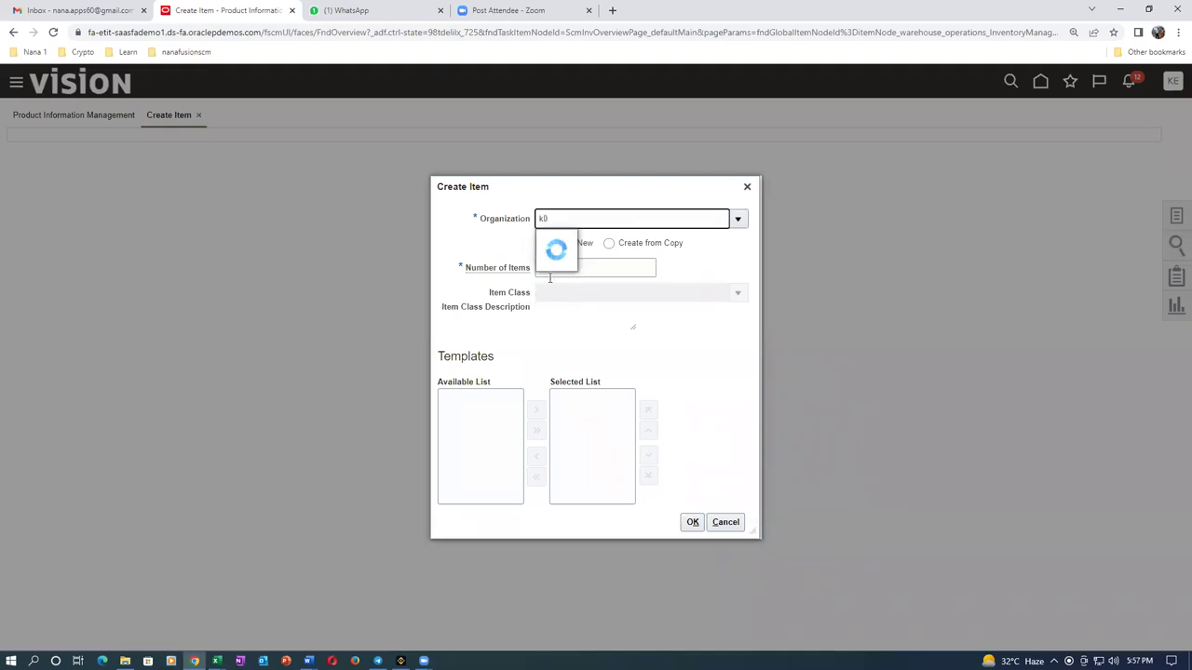
click(581, 248)
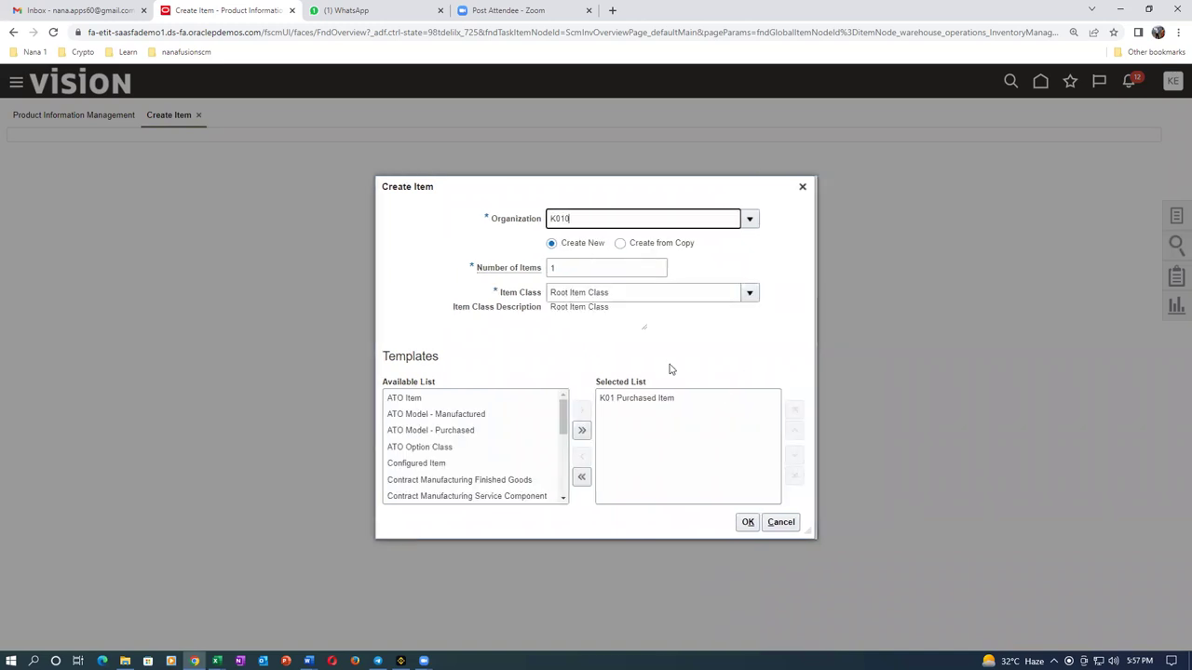
click(748, 522)
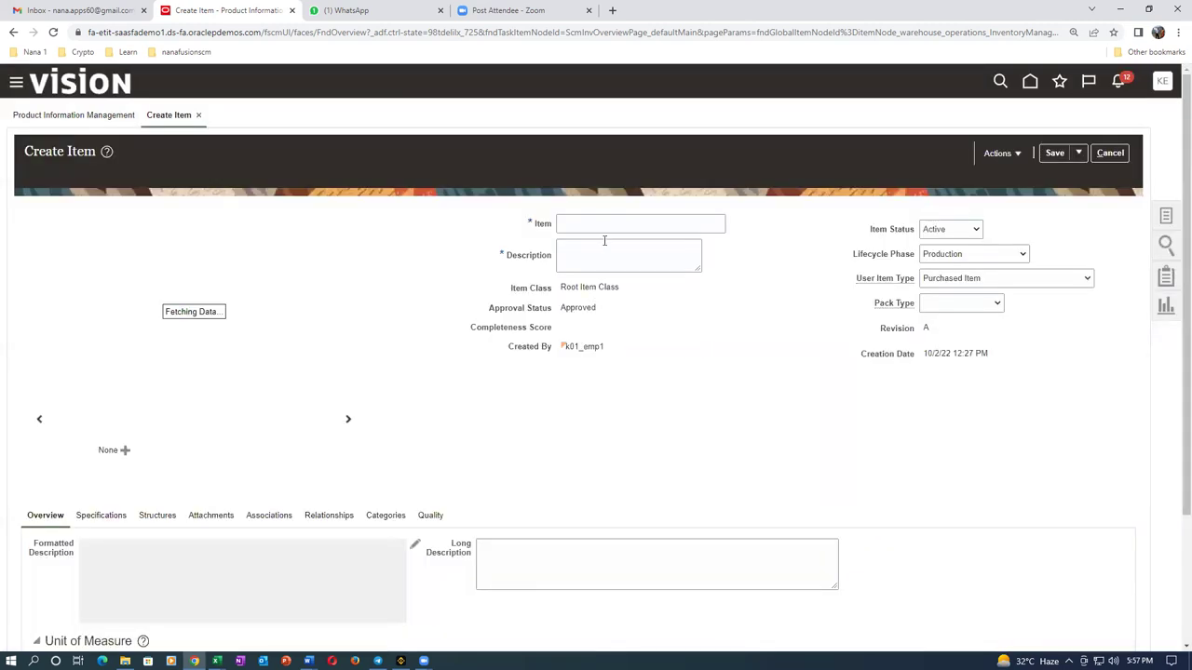
- Enter k0102_MR_test_1 as the new item's name
click(609, 222)
text(K01)
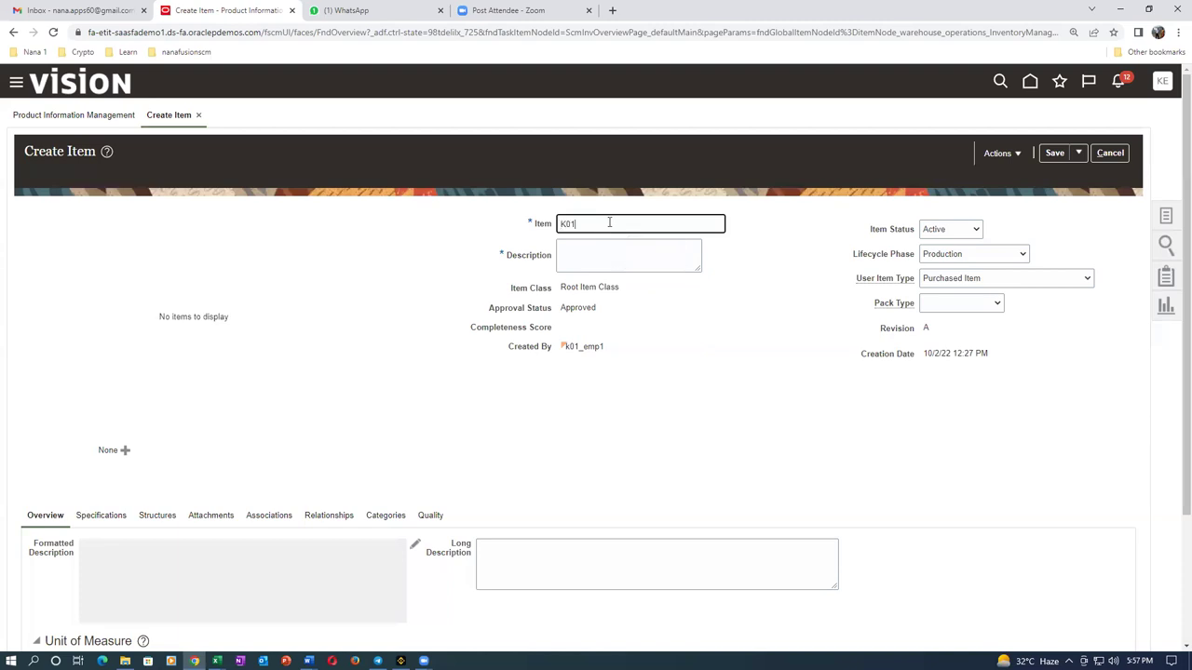
text(02_)
key(BackSpace)
text(k)
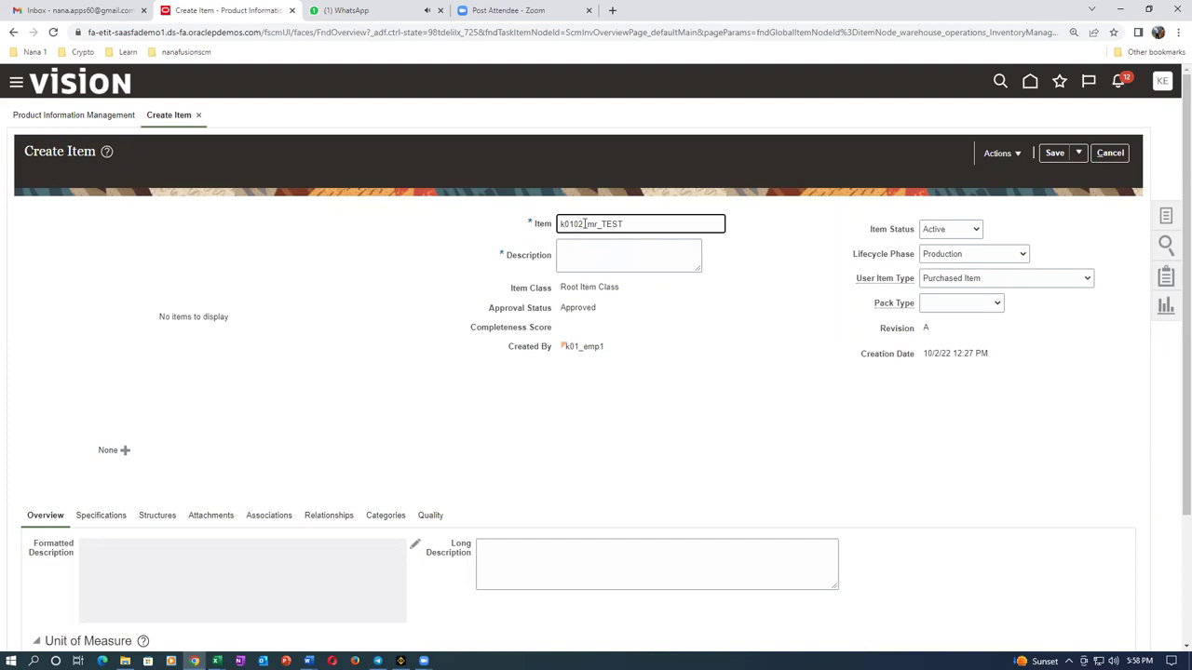
drag(620, 233, 634, 240)
text(MR)
- Copy the item name into Description, then go to the item's Associations
drag(639, 225, 528, 236)
key(ctrl+c)
click(617, 262)
key(ctrl+v)
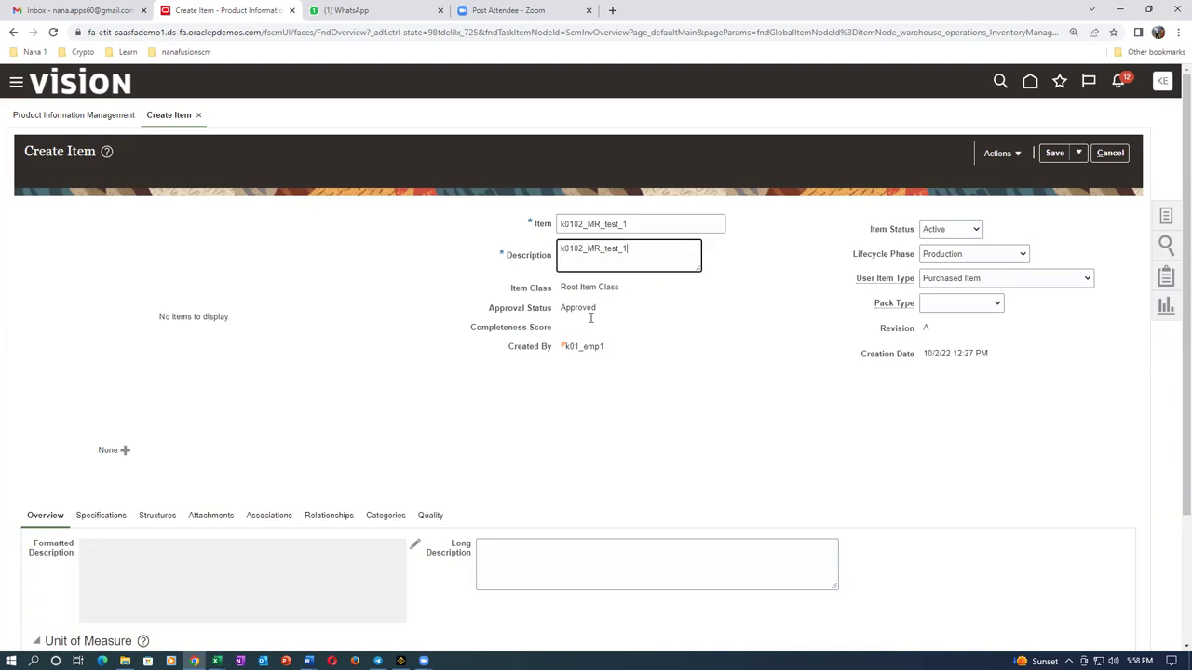
scroll(154, 453, down, 2)
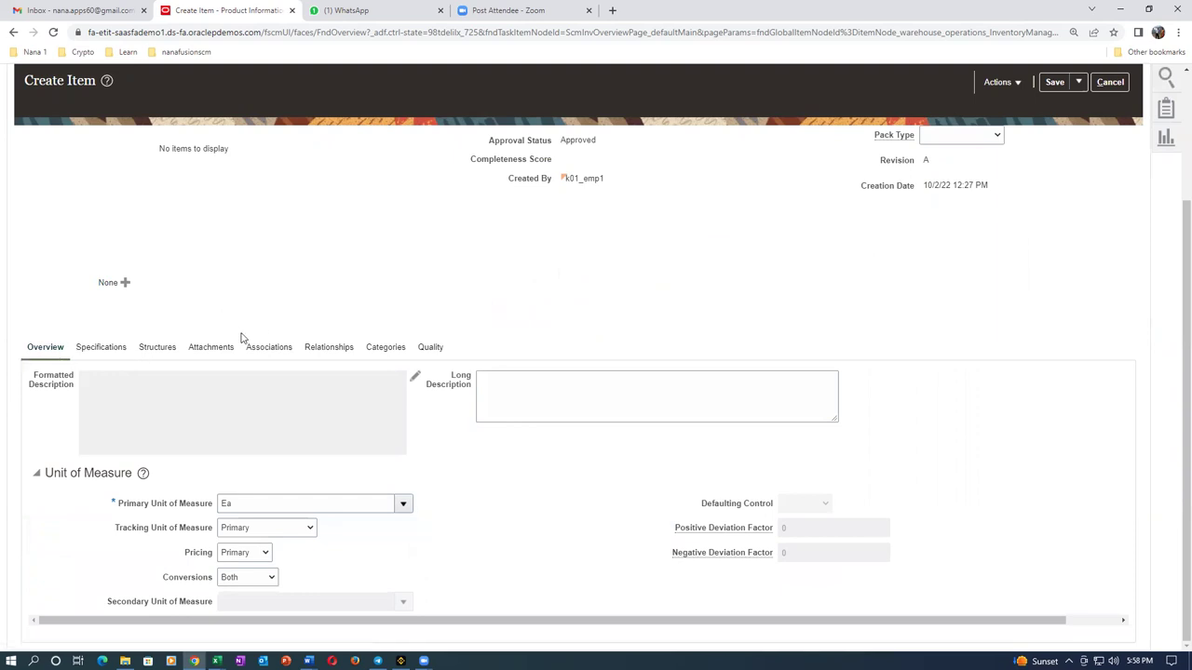
click(284, 348)
- Associate organization K011, found by searching k01, with the item, then save and close it
click(49, 528)
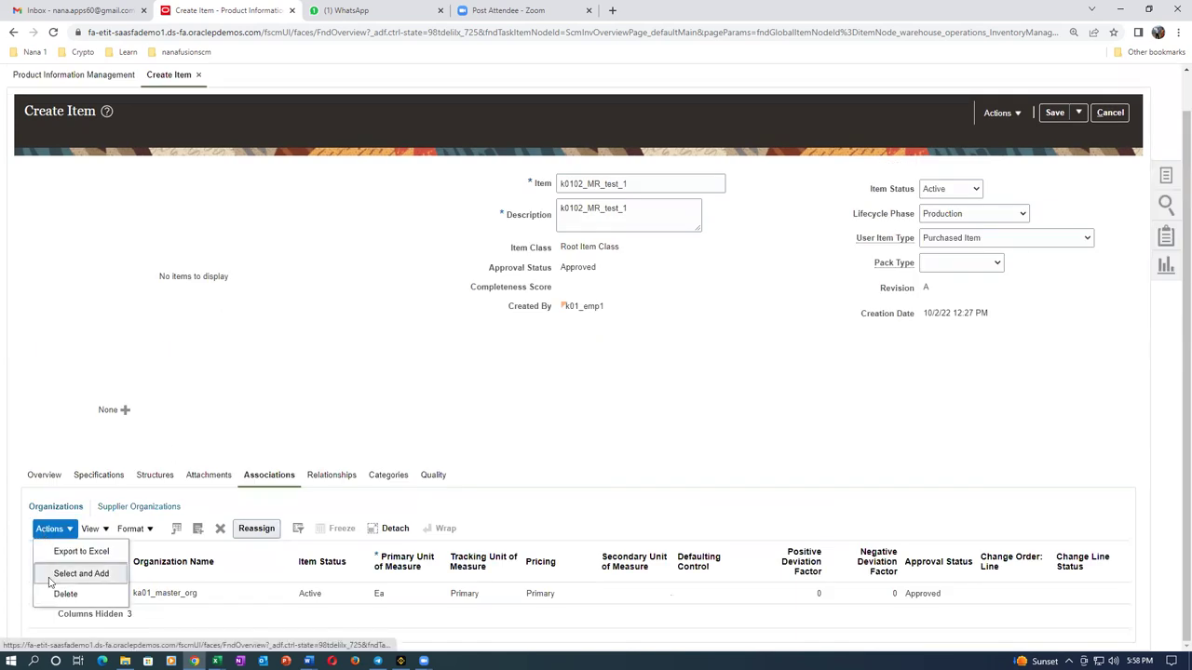
click(54, 572)
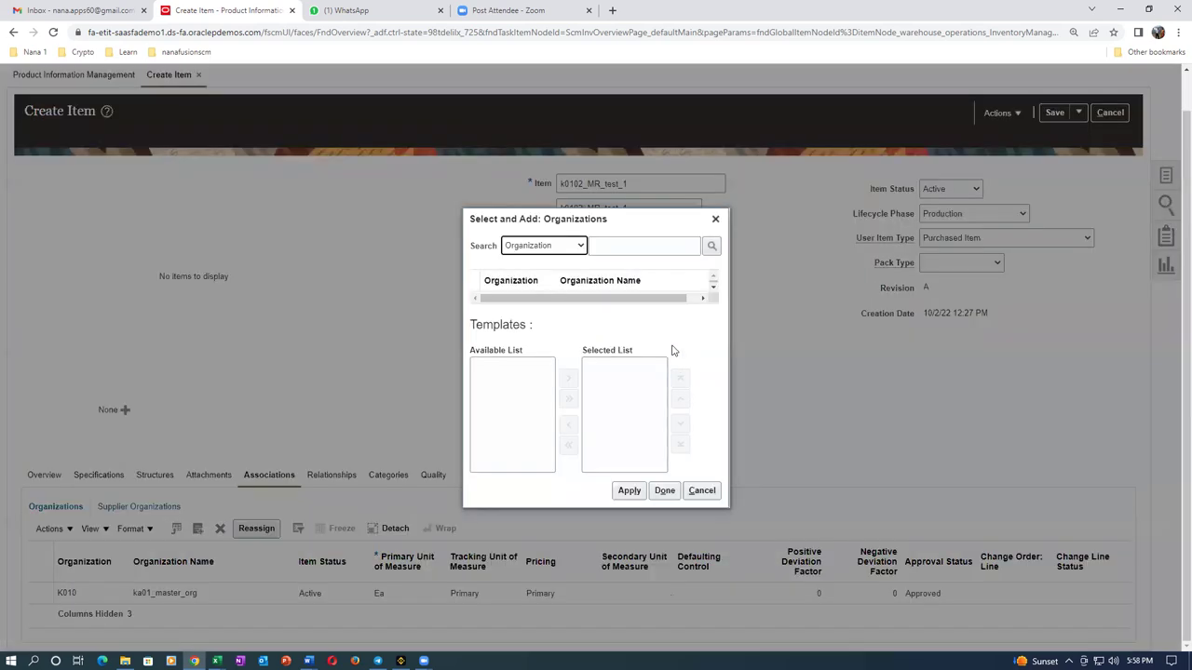
click(649, 247)
text(k01)
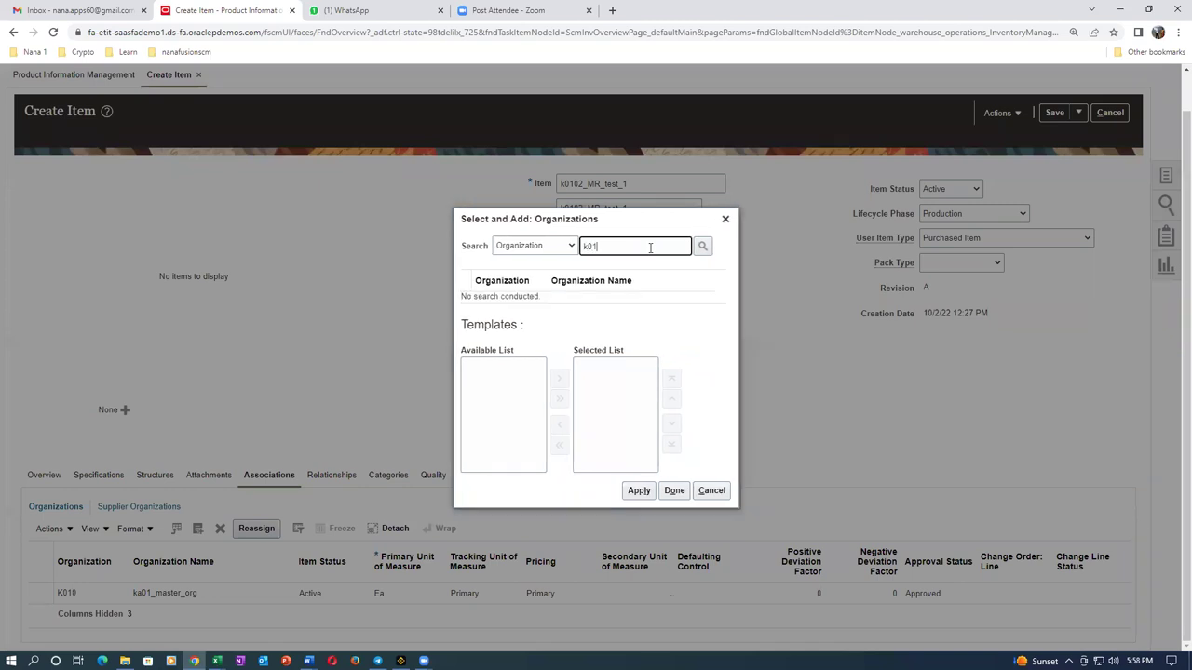
key(Return)
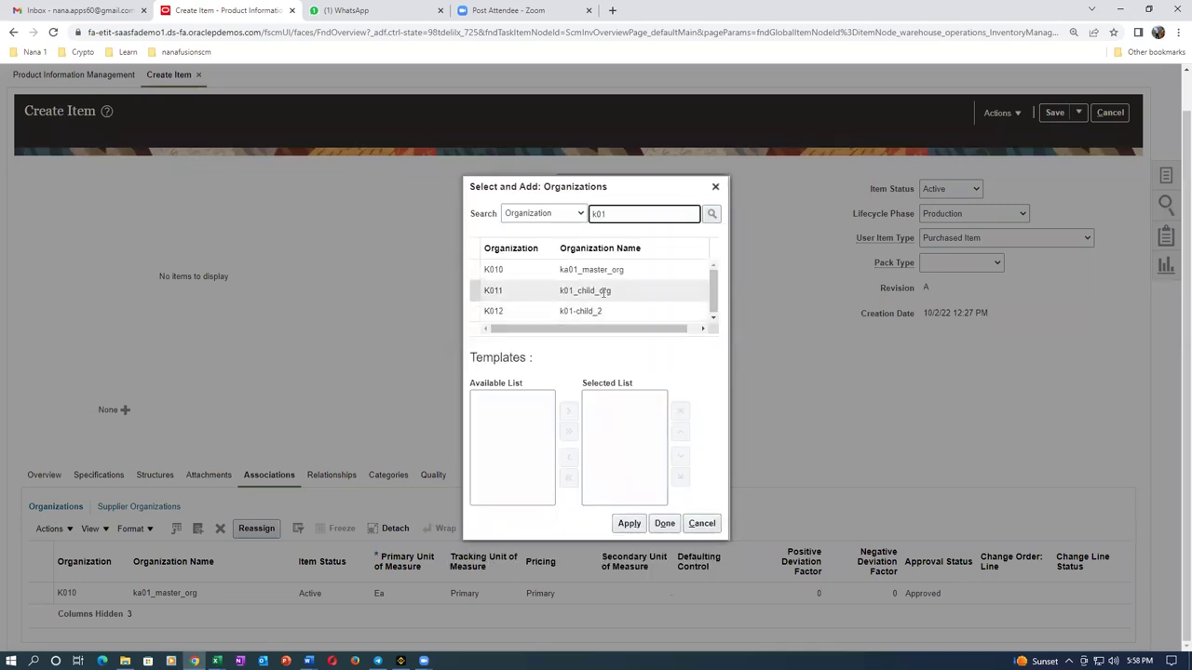
click(624, 297)
click(475, 290)
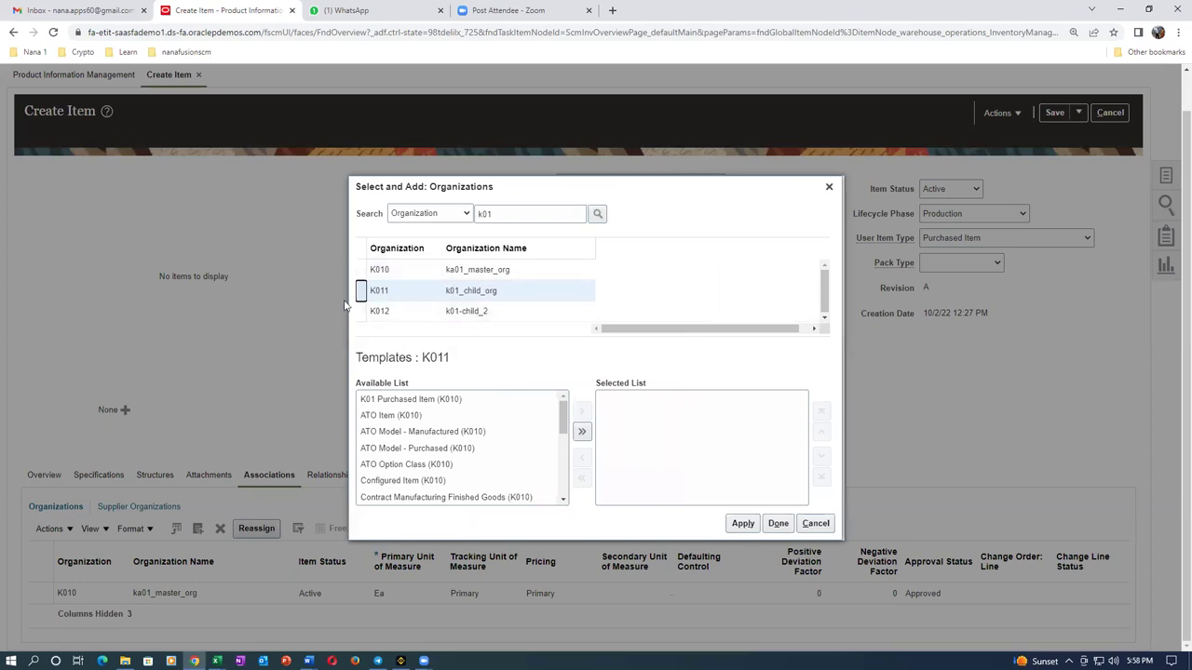
click(742, 523)
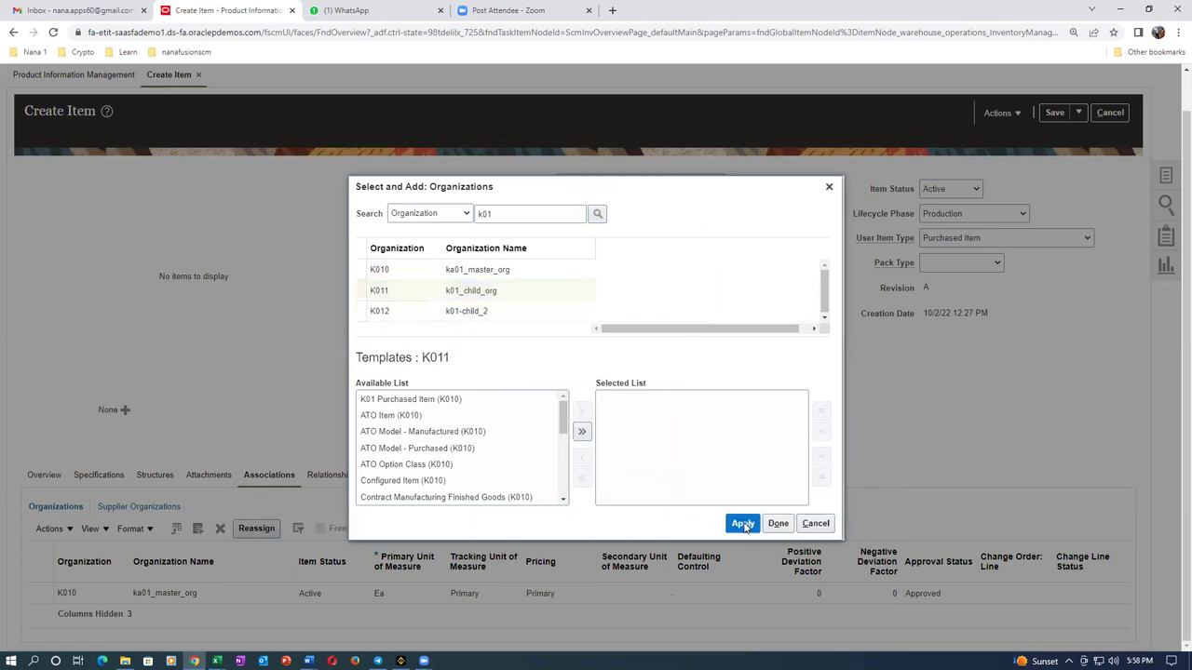
click(780, 523)
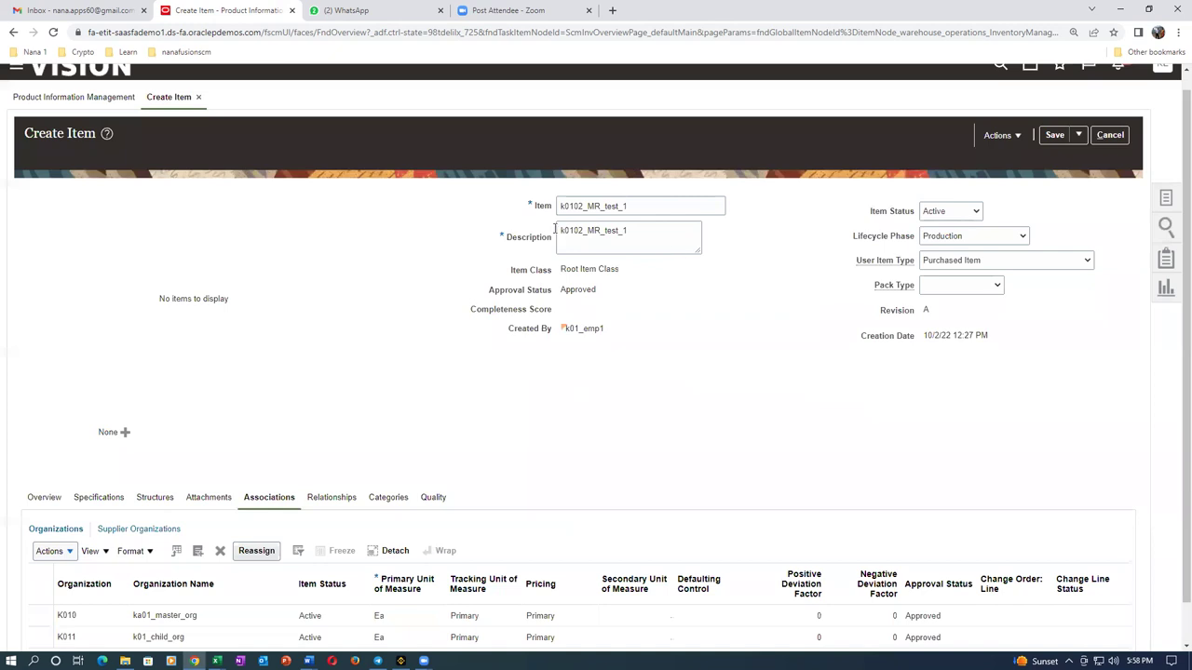
click(1078, 135)
click(1081, 158)
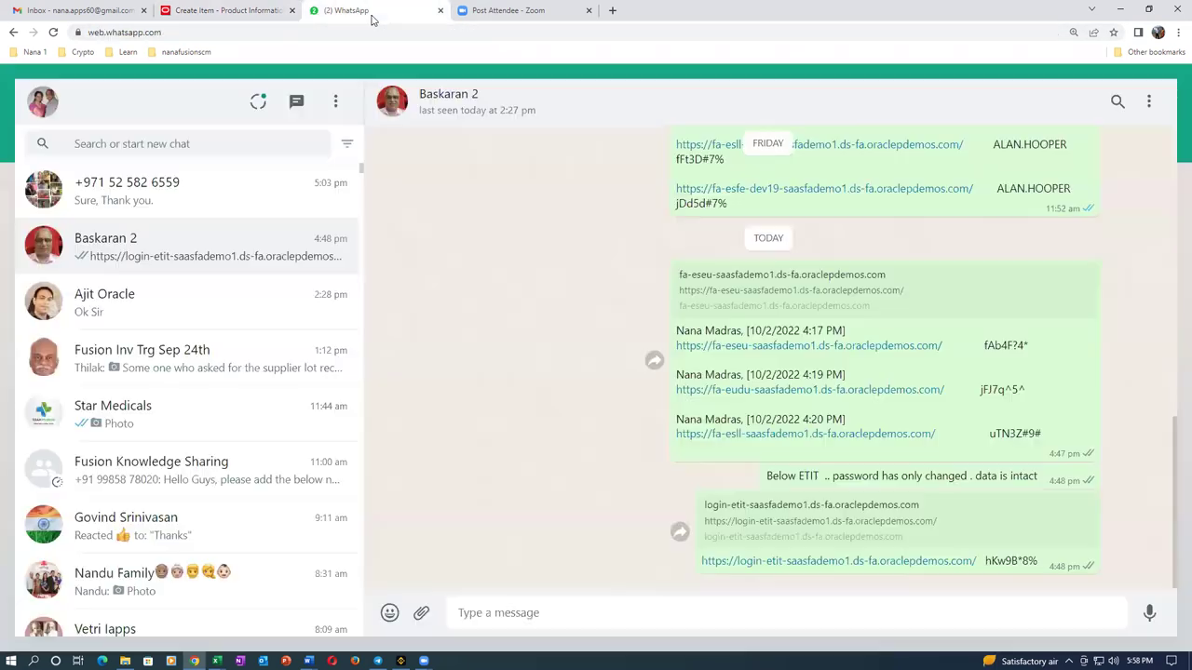
- Glance at the WhatsApp chats, return to Oracle, then switch to the Excel lab workbook
click(373, 17)
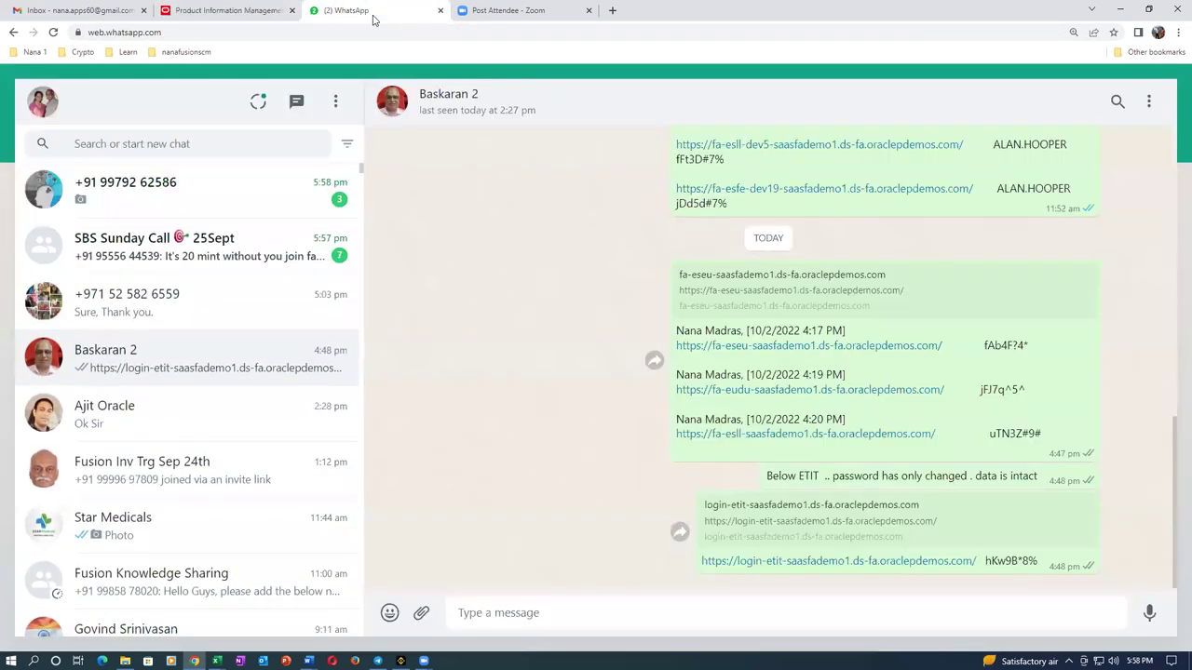
click(235, 10)
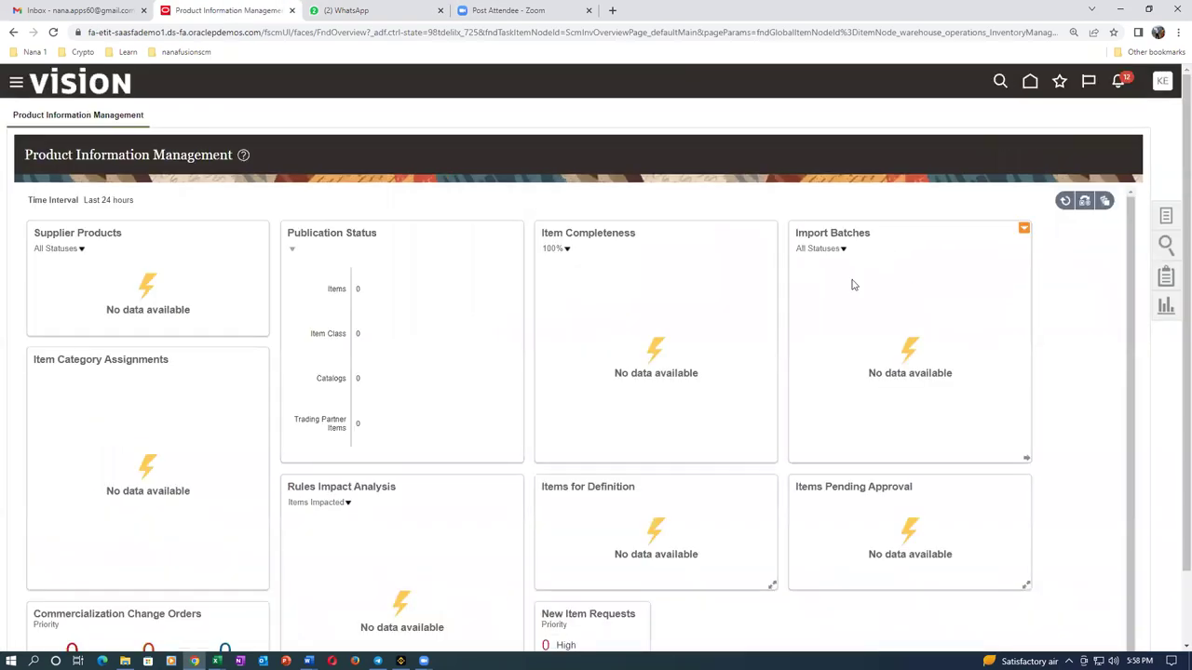
key(alt+Tab)
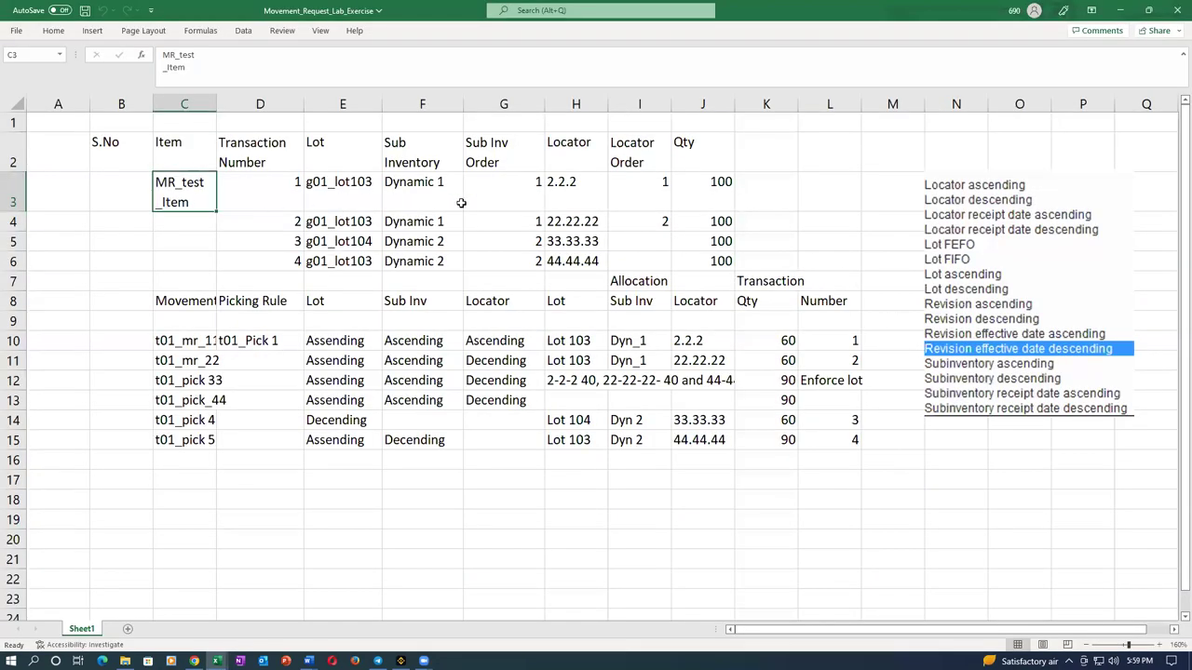
- Review the Dynamic 1 and Dynamic 2 subinventories and their order in F3:G6, then return to Oracle
click(414, 198)
drag(416, 196, 398, 265)
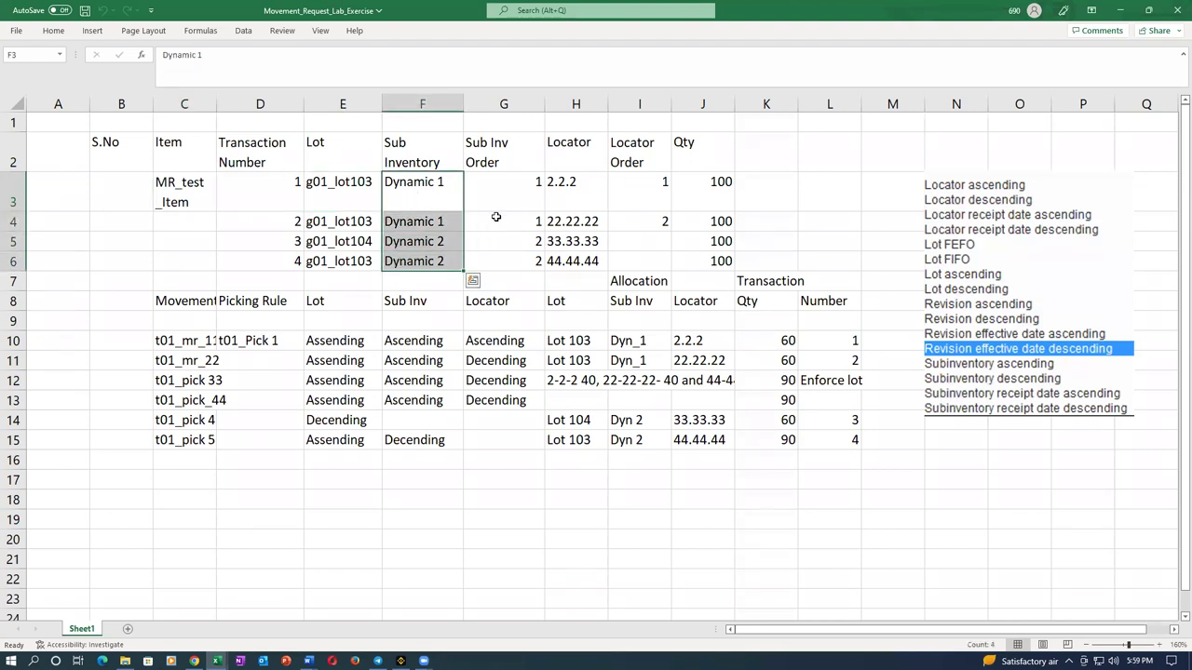
click(513, 194)
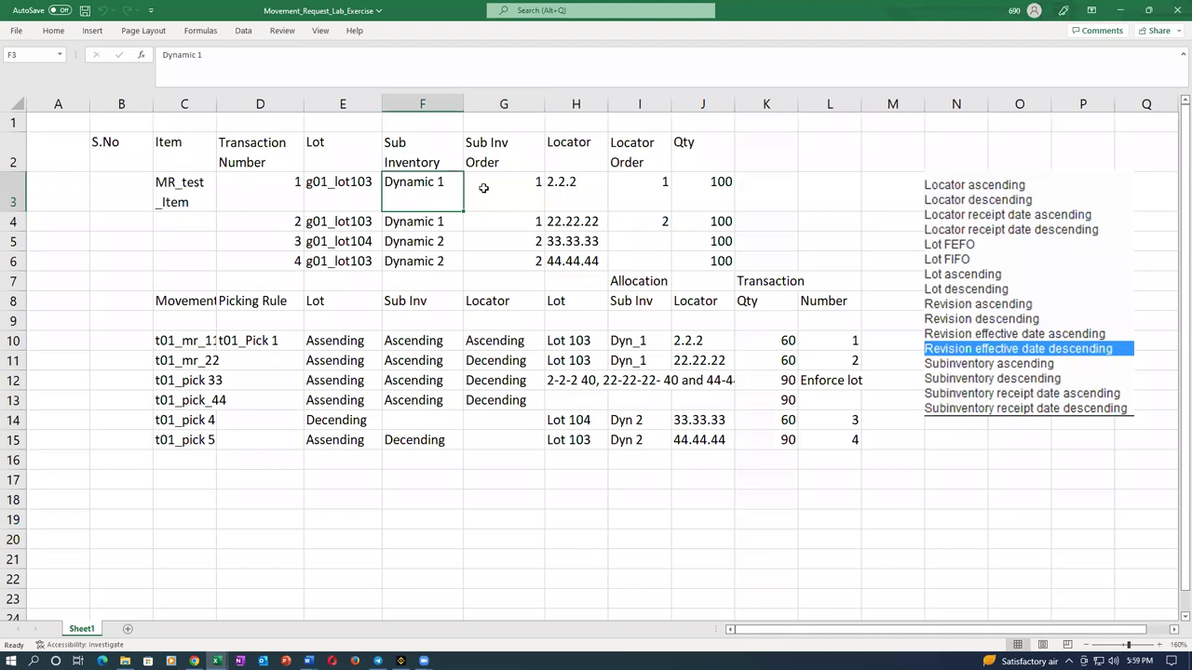
key(Left)
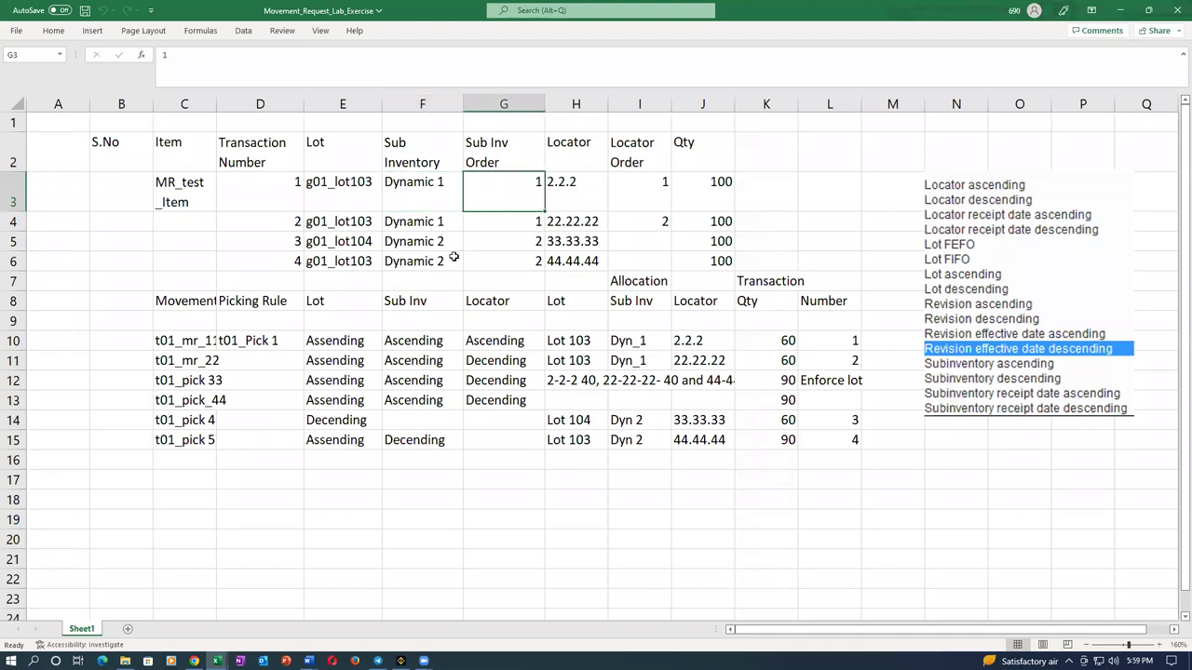
click(433, 244)
click(520, 241)
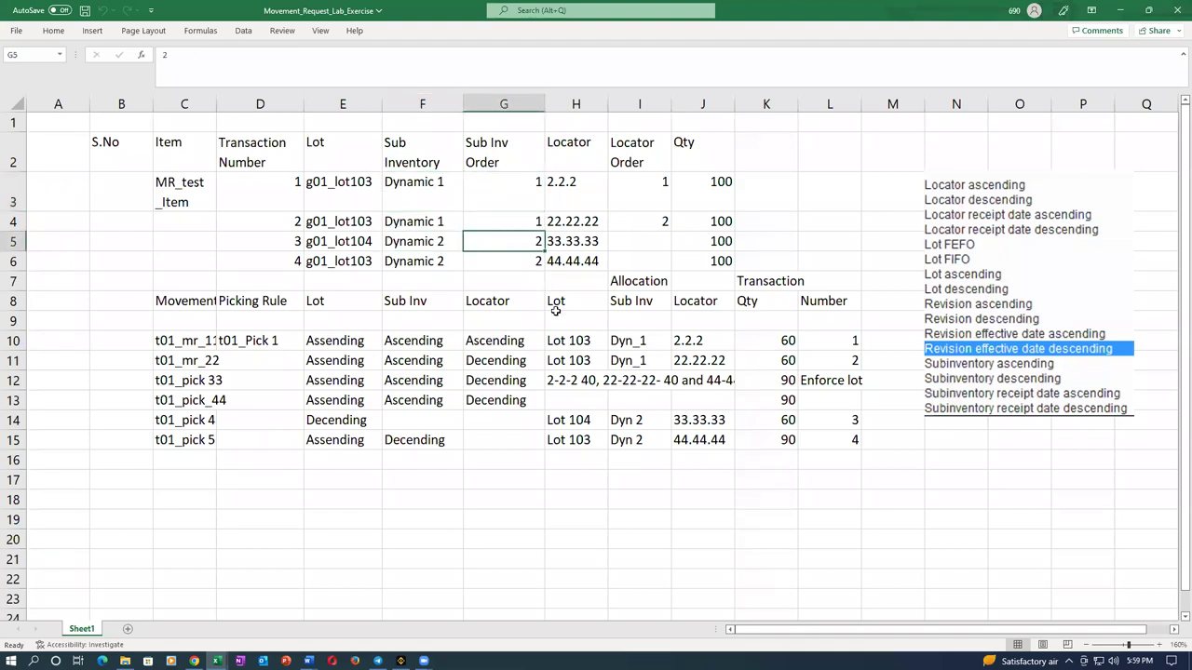
key(alt+Tab)
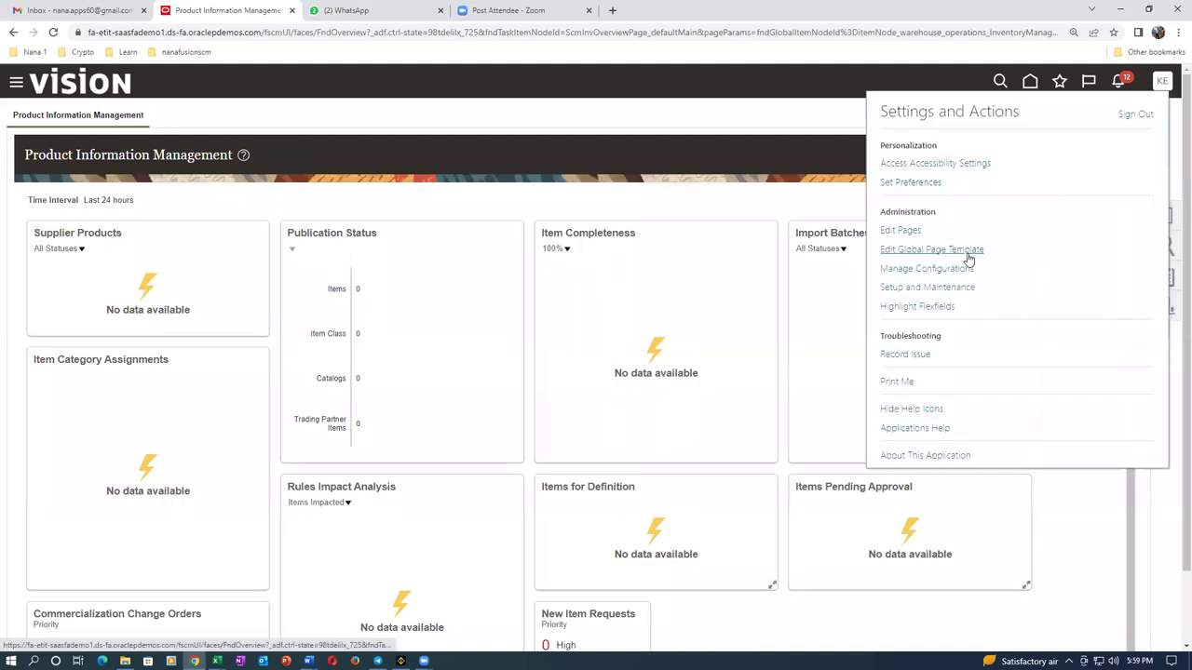
- Search Setup and Maintenance tasks for man%sub%loca% and open Manage Subinventories and Locators
click(951, 291)
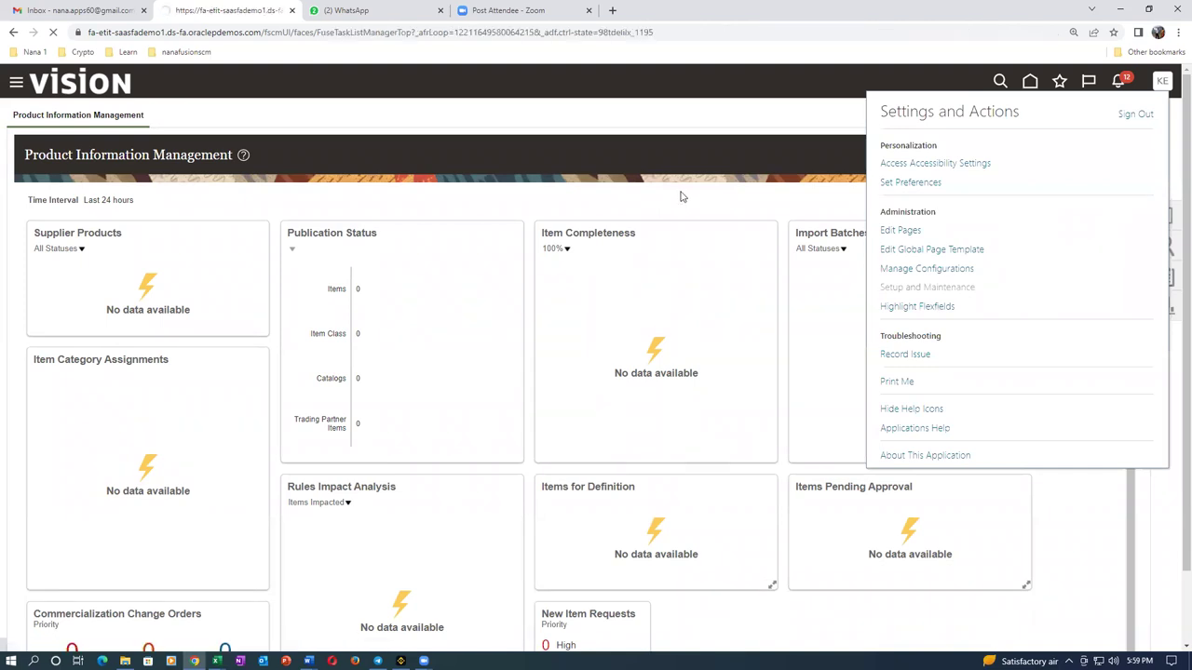
click(1176, 268)
click(1025, 270)
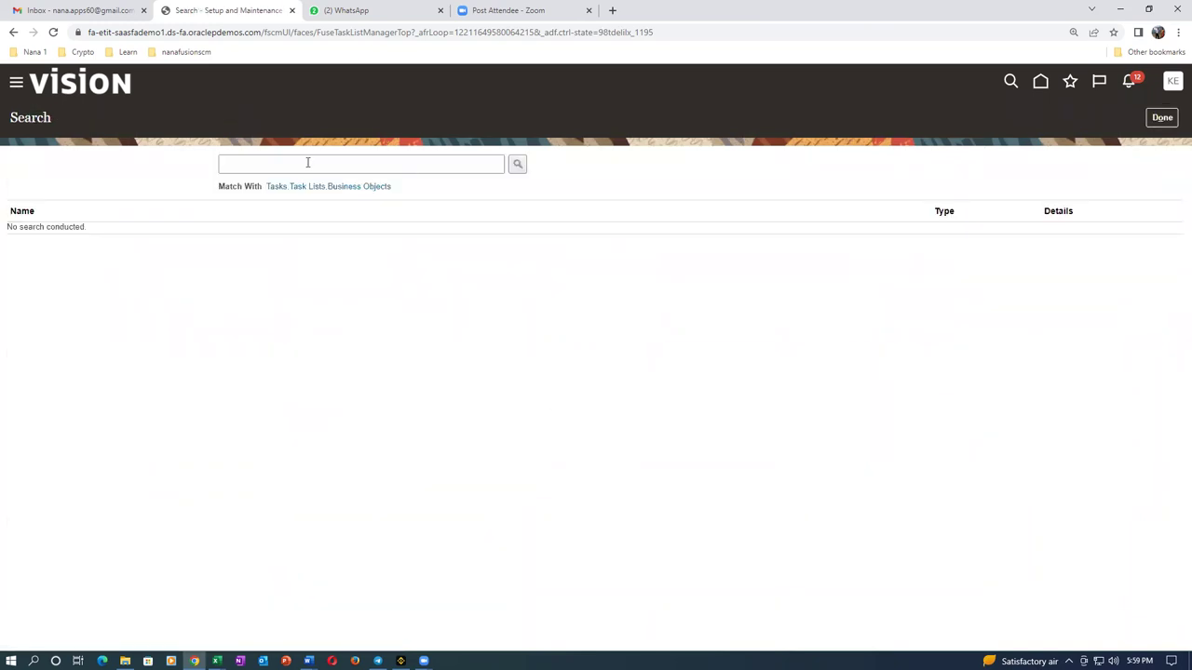
click(313, 164)
text(man%sub%loca%)
key(Return)
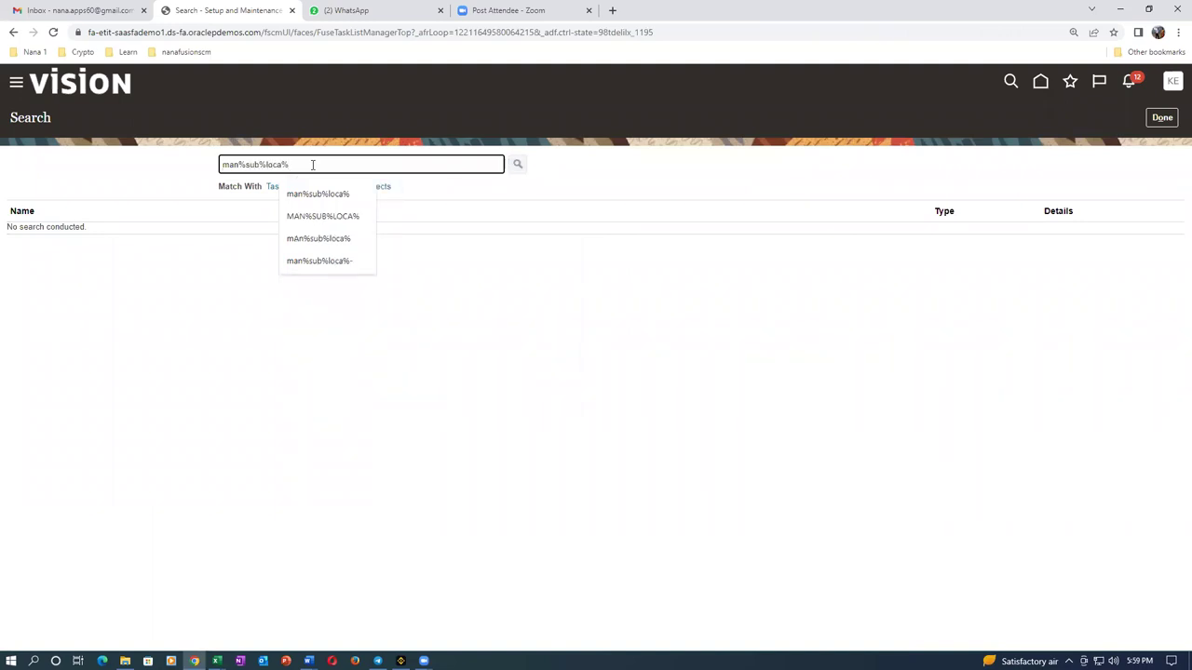
click(54, 233)
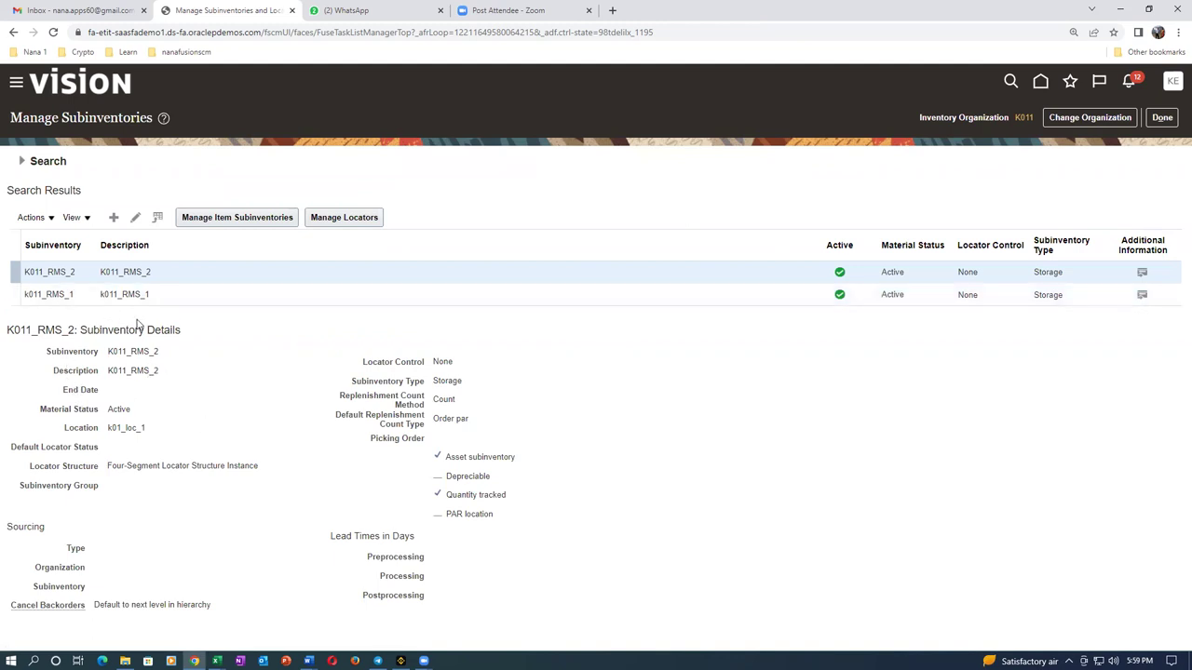
- Create subinventory k011_Dyn_1 with the same text as its description
click(113, 219)
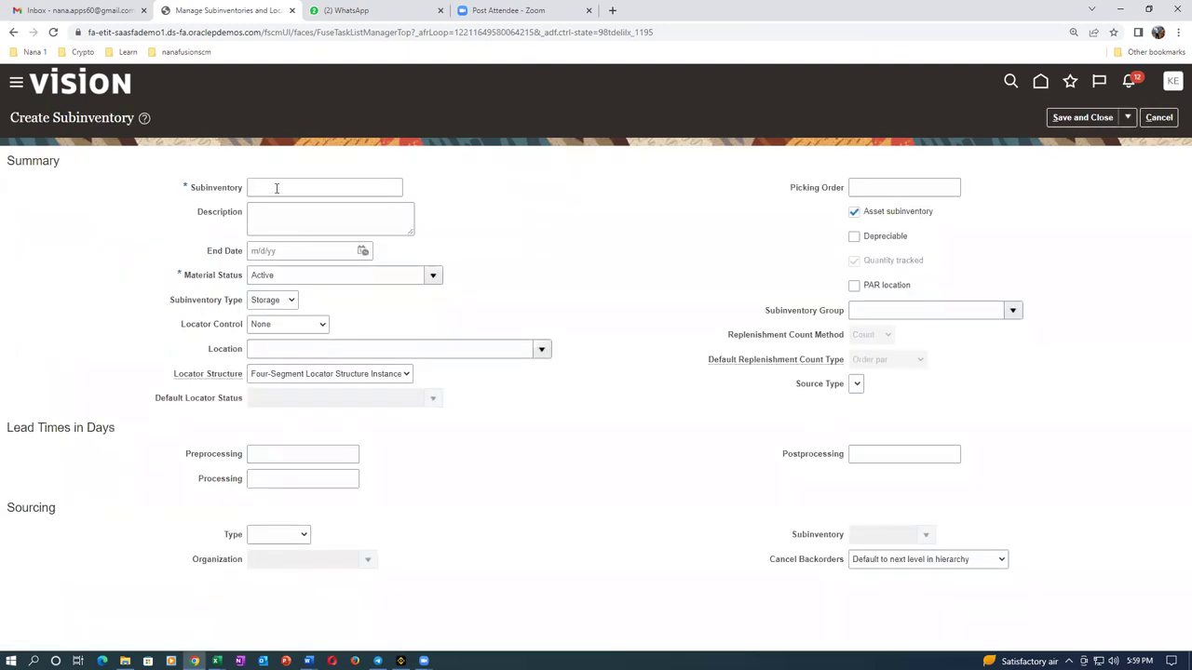
click(340, 188)
text(k011_Dyna)
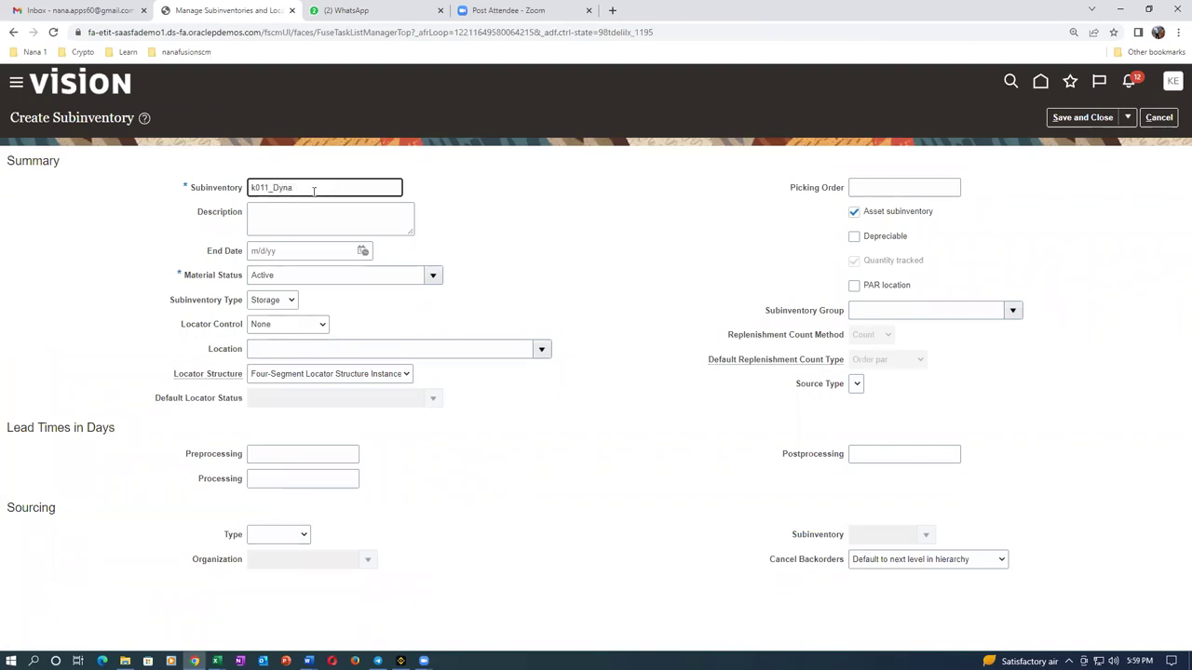
key(BackSpace)
text(_1)
key(ctrl+a)
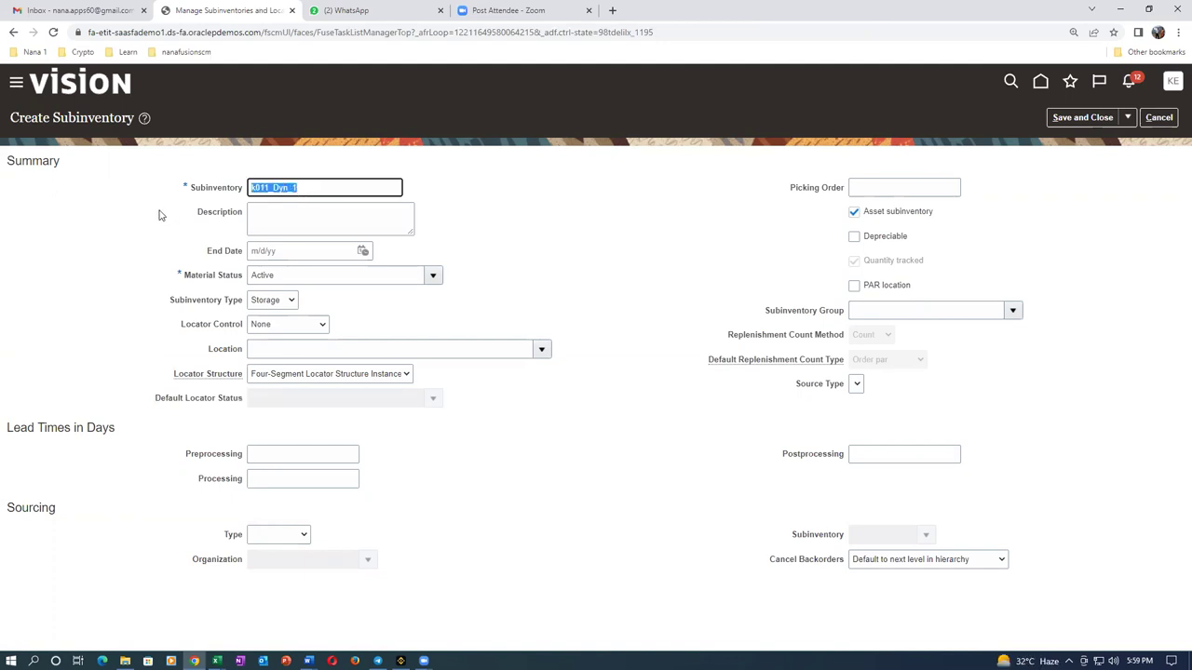
text(k011_Dyn_1)
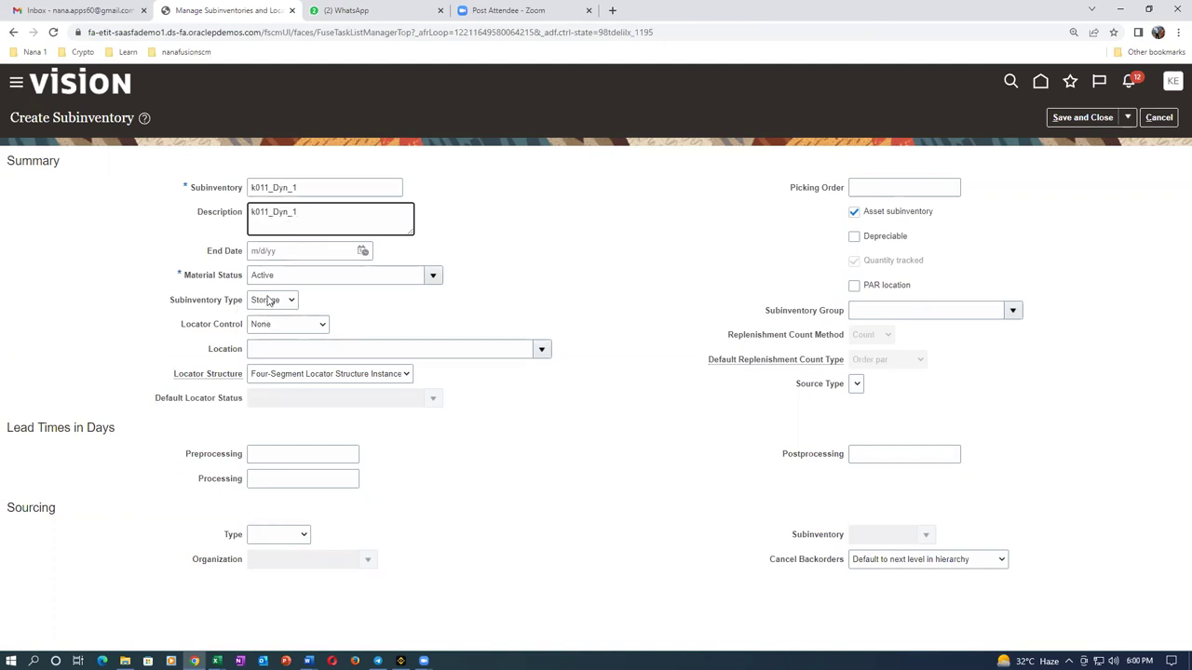
- Set locator control to Dynamic entry and look up locations matching k01
click(276, 327)
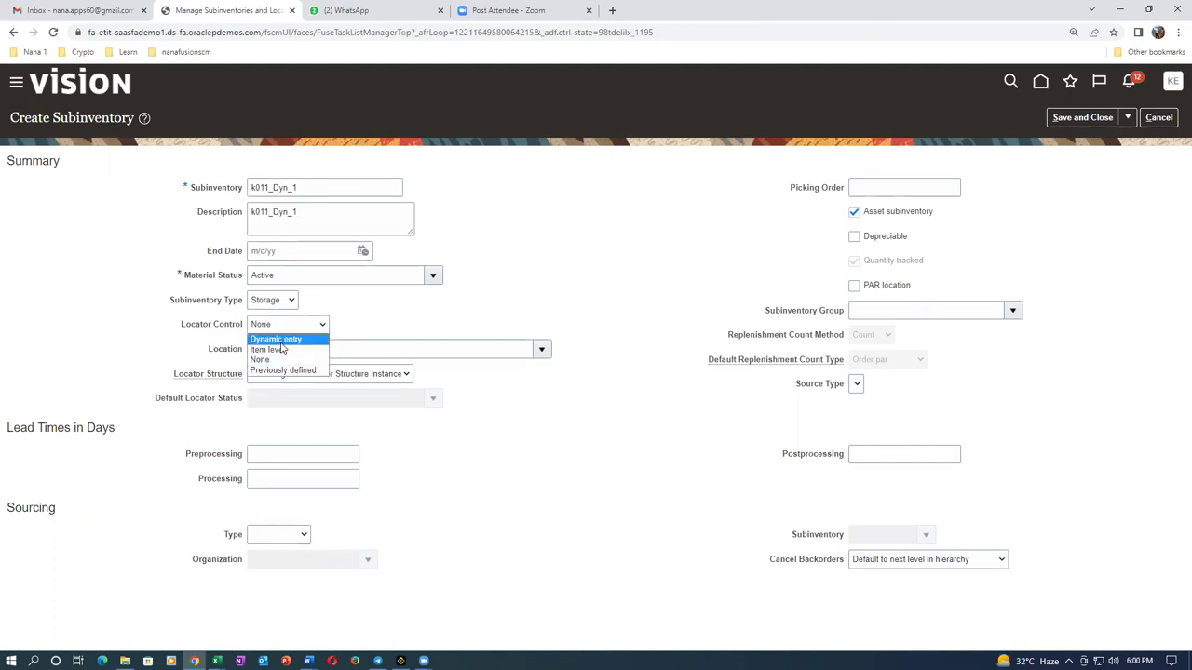
click(282, 340)
click(274, 350)
text(k01)
key(Tab)
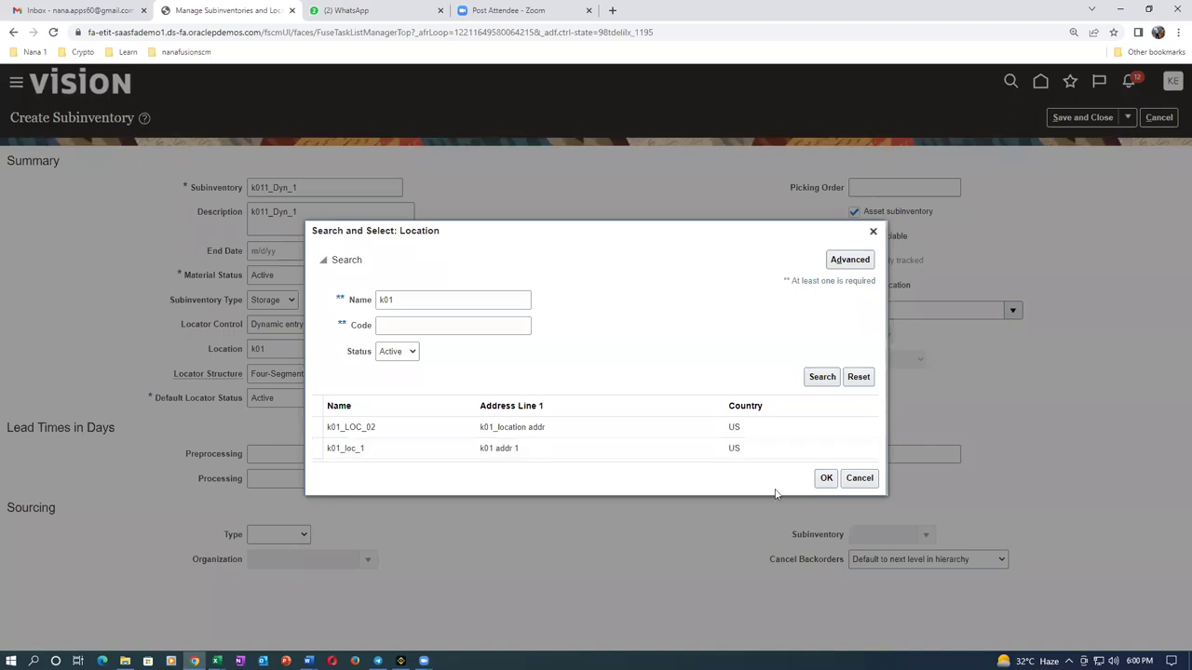
- Assign location k01_loc_1 and TM Three Segment Structure, then save subinventory k011_Dyn_1
click(588, 448)
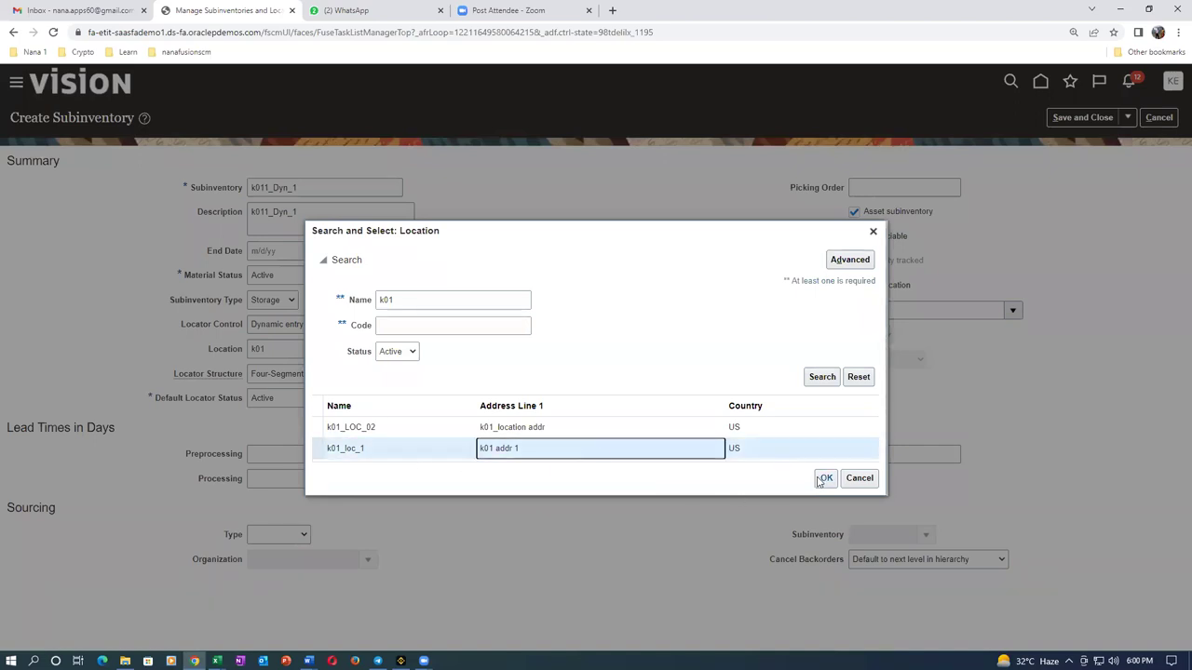
click(825, 477)
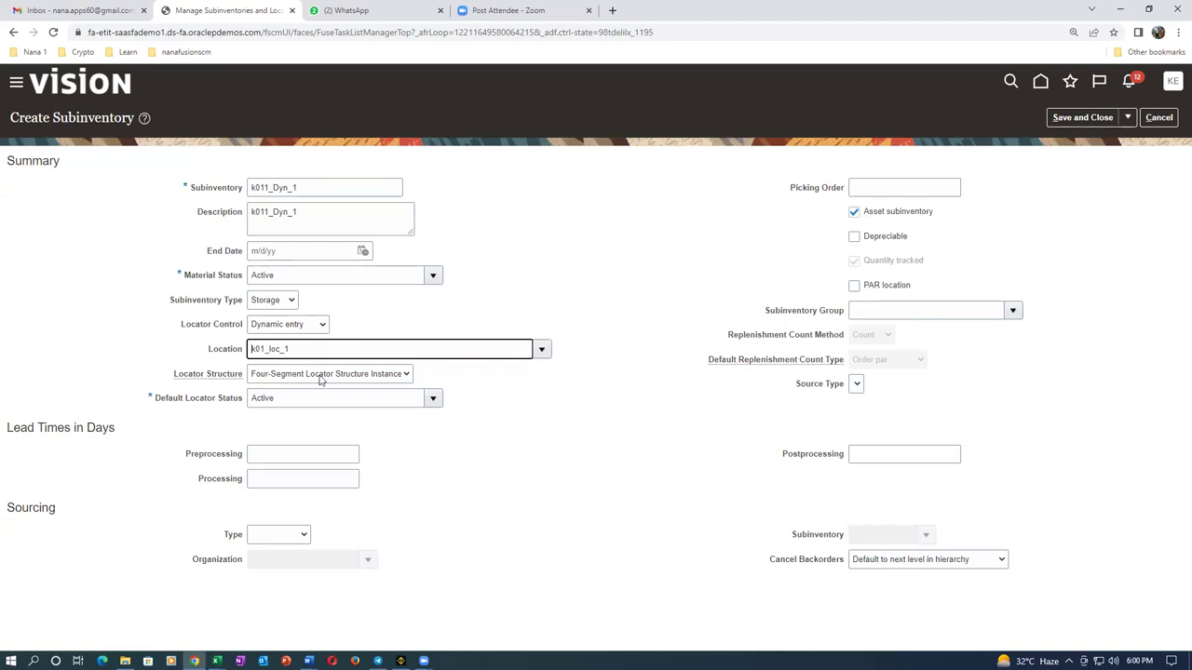
click(320, 377)
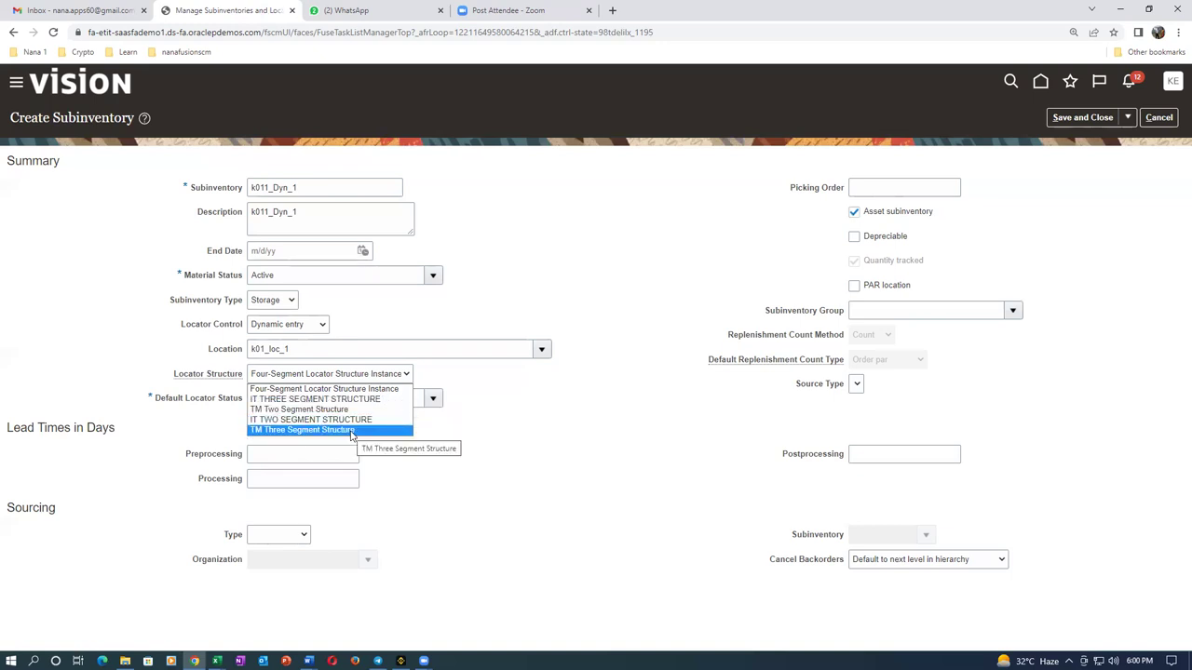
click(352, 429)
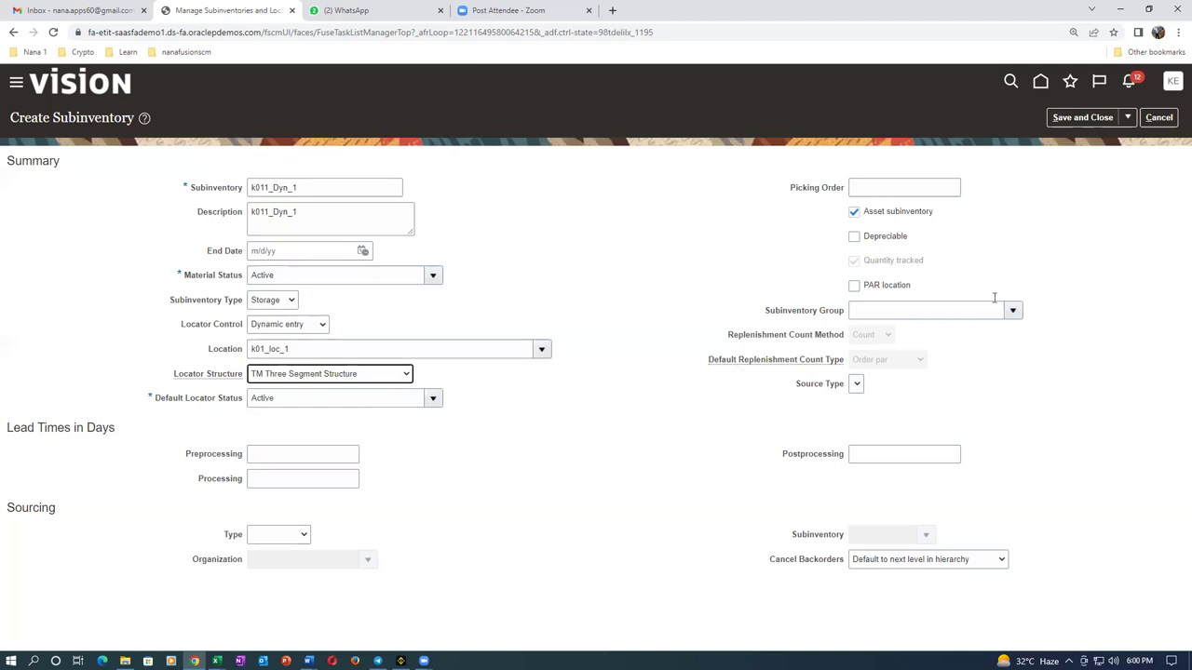
click(1078, 121)
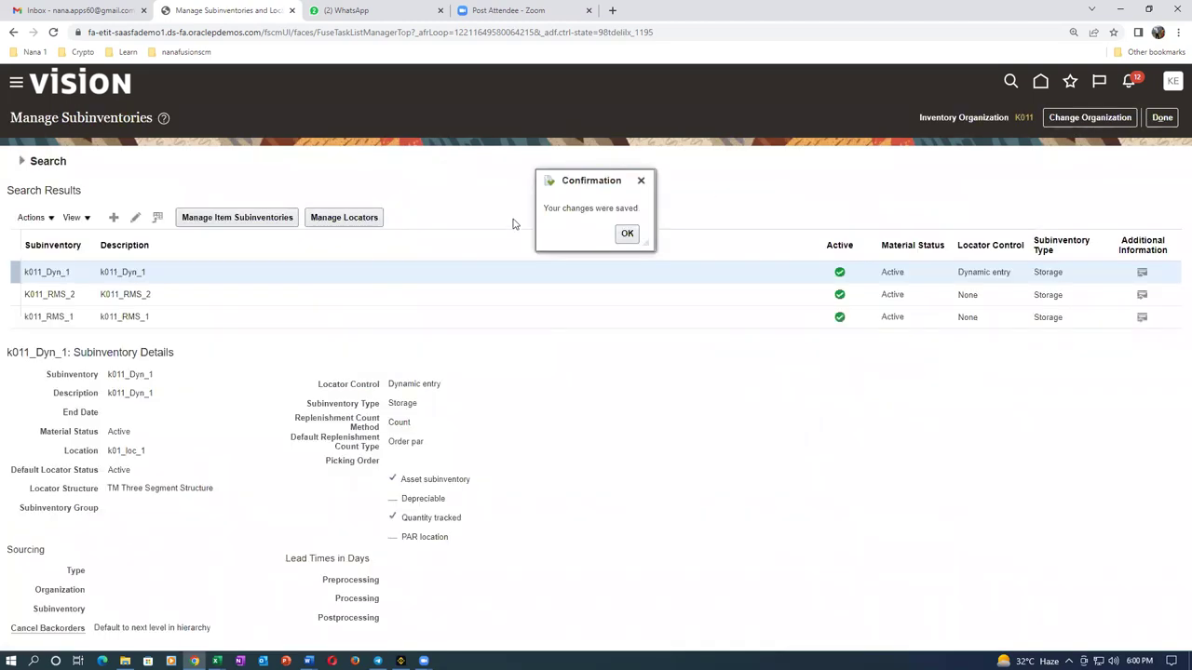
click(629, 232)
- Create subinventory k011_Dyn_2 with the same text as its description
click(114, 216)
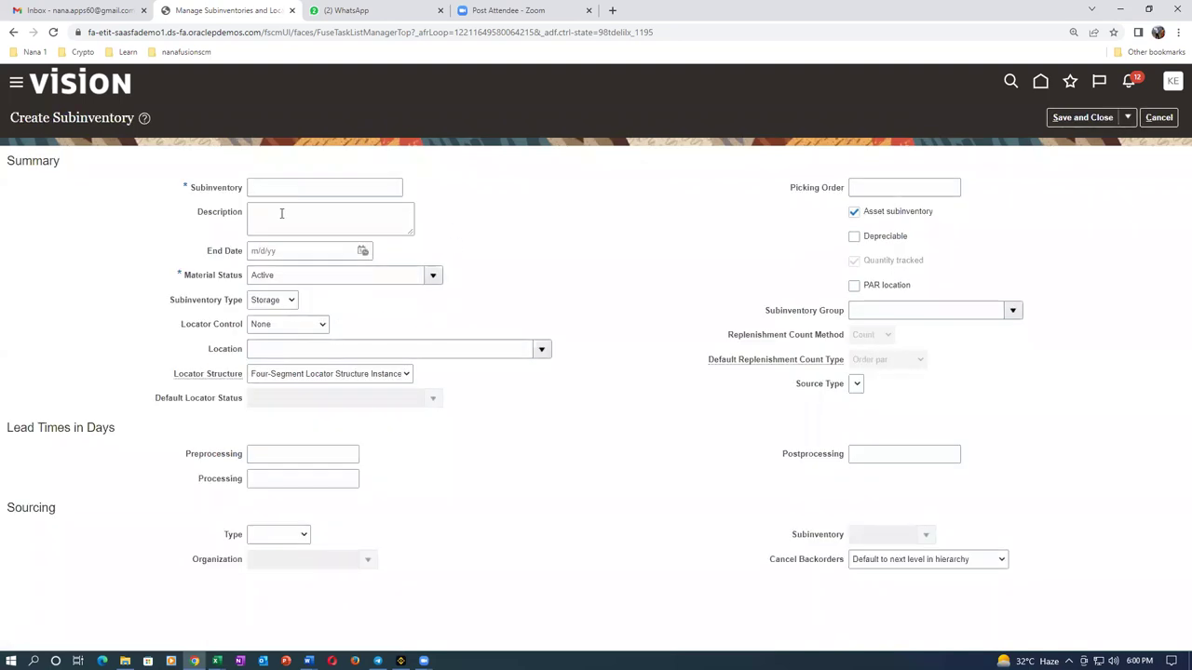
click(281, 187)
text(k011)
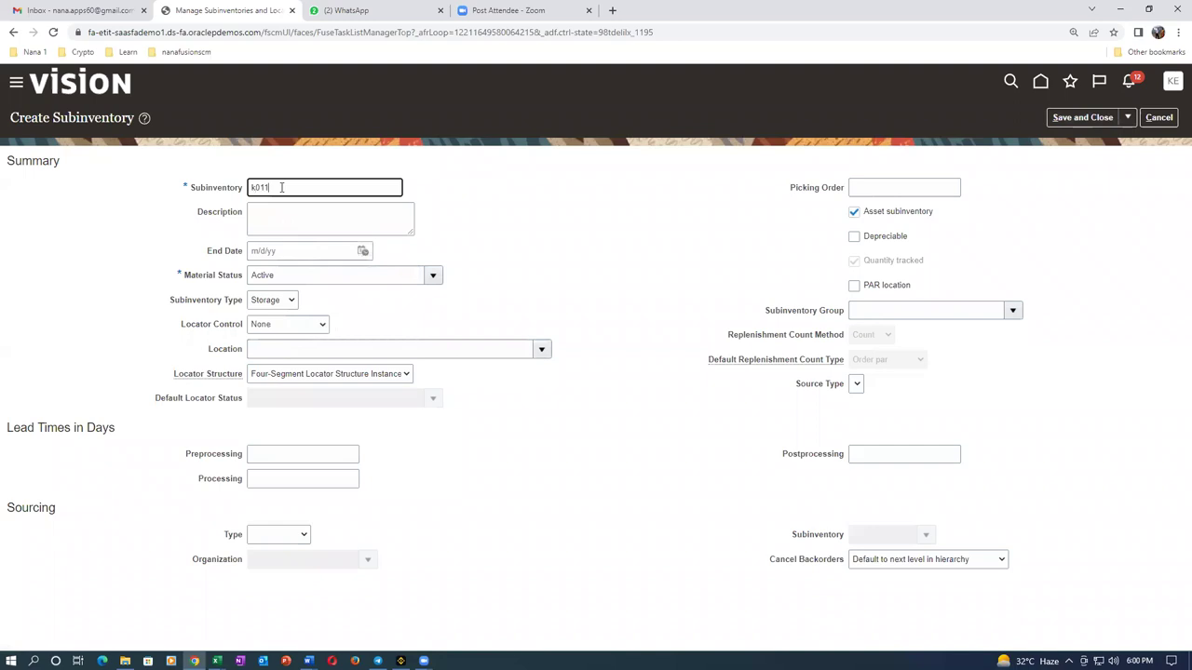
text(_Dyn_2)
key(ctrl+a)
key(ctrl+c)
click(284, 215)
key(ctrl+v)
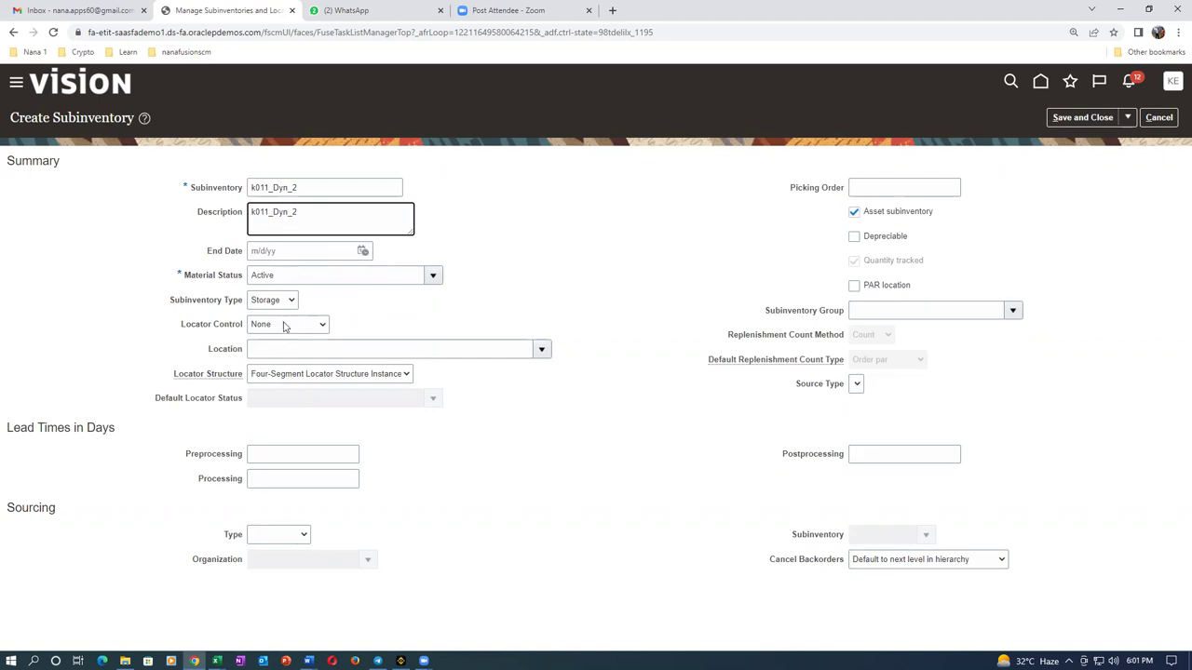
- Set Dynamic entry locator control and location k01_loc_1 for k011_Dyn_2
click(284, 326)
click(280, 338)
click(286, 349)
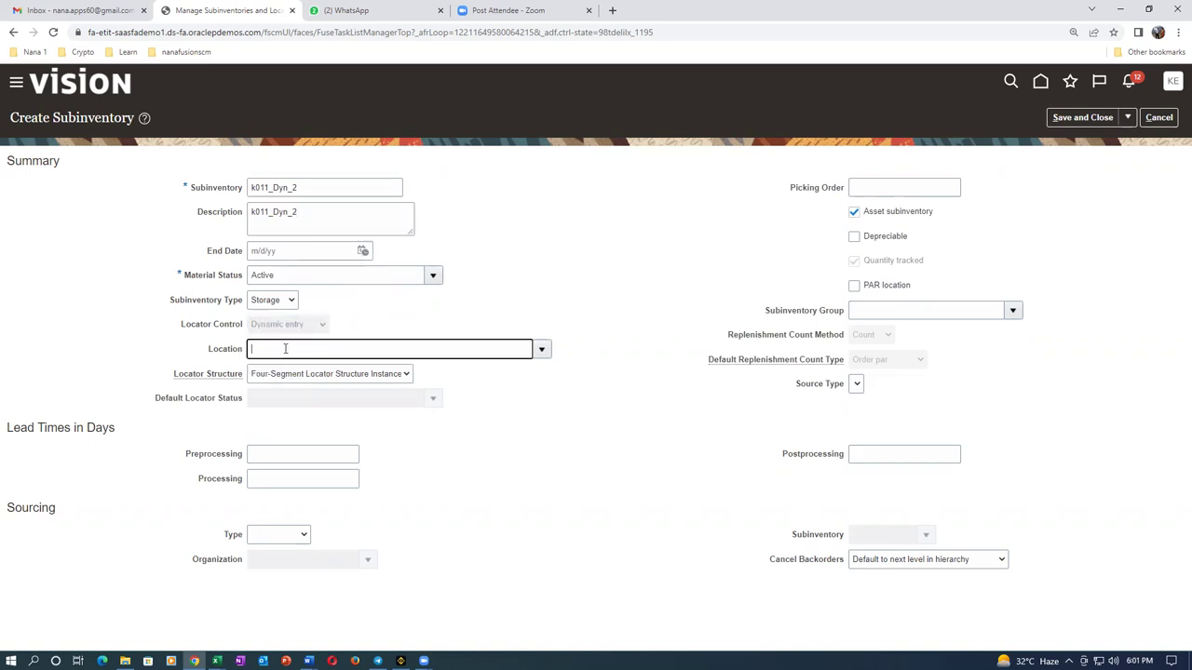
text(k01)
key(Tab)
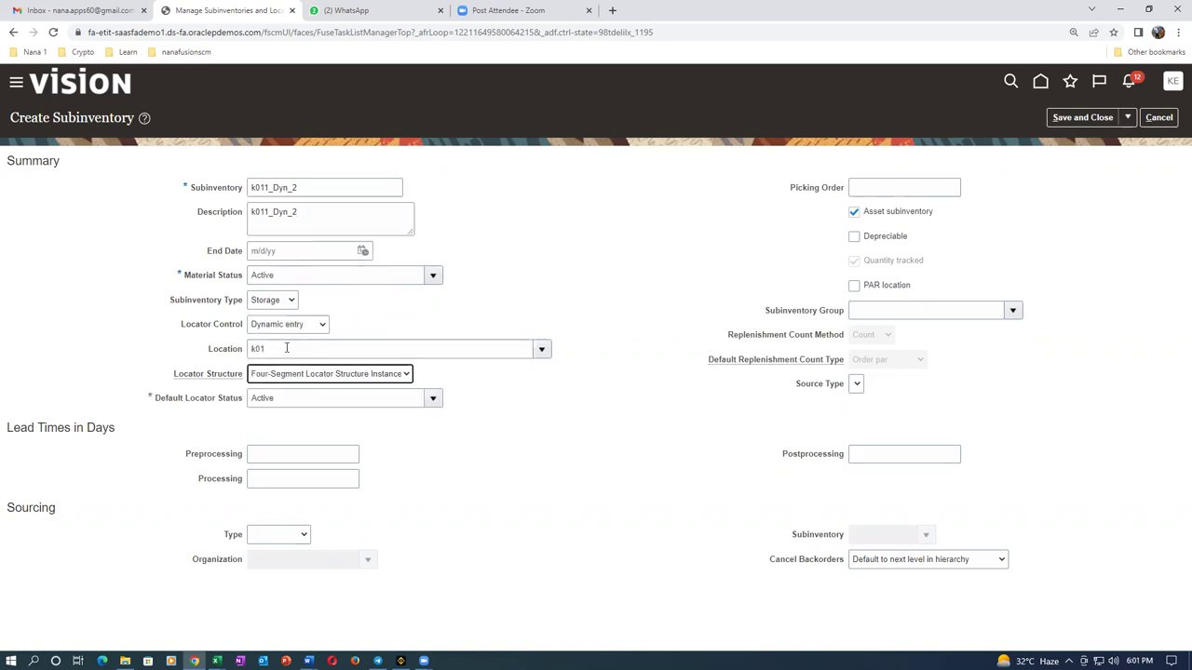
click(328, 451)
click(825, 478)
- Choose TM Three Segment Structure and save subinventory k011_Dyn_2
click(314, 375)
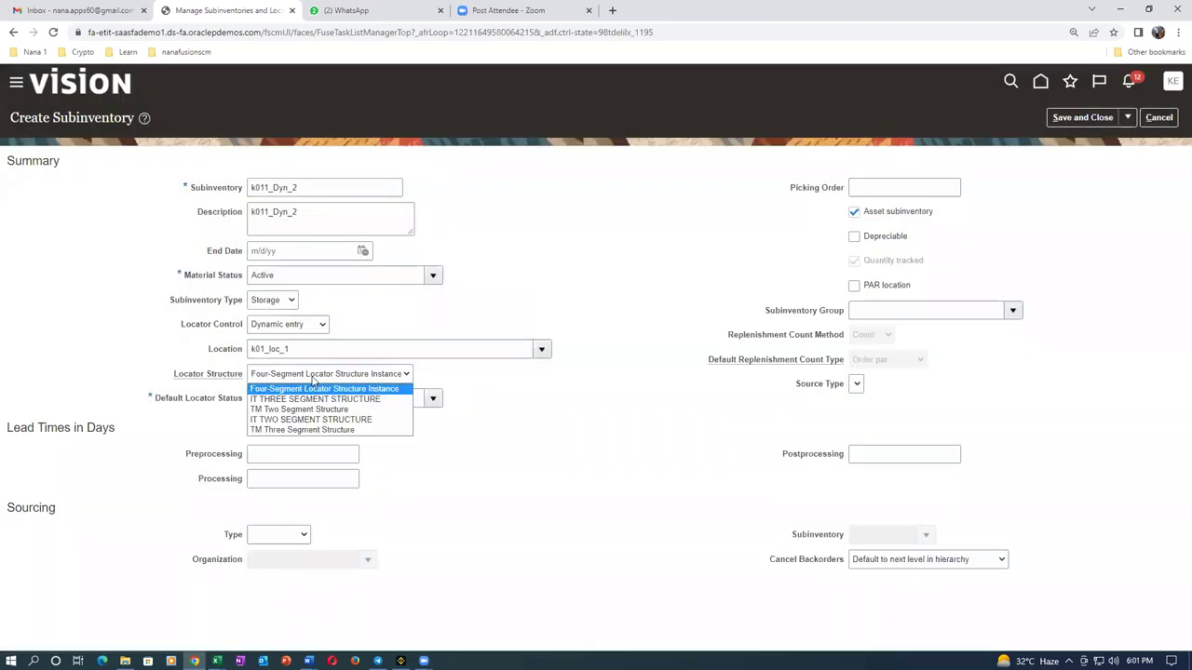
click(314, 430)
click(552, 297)
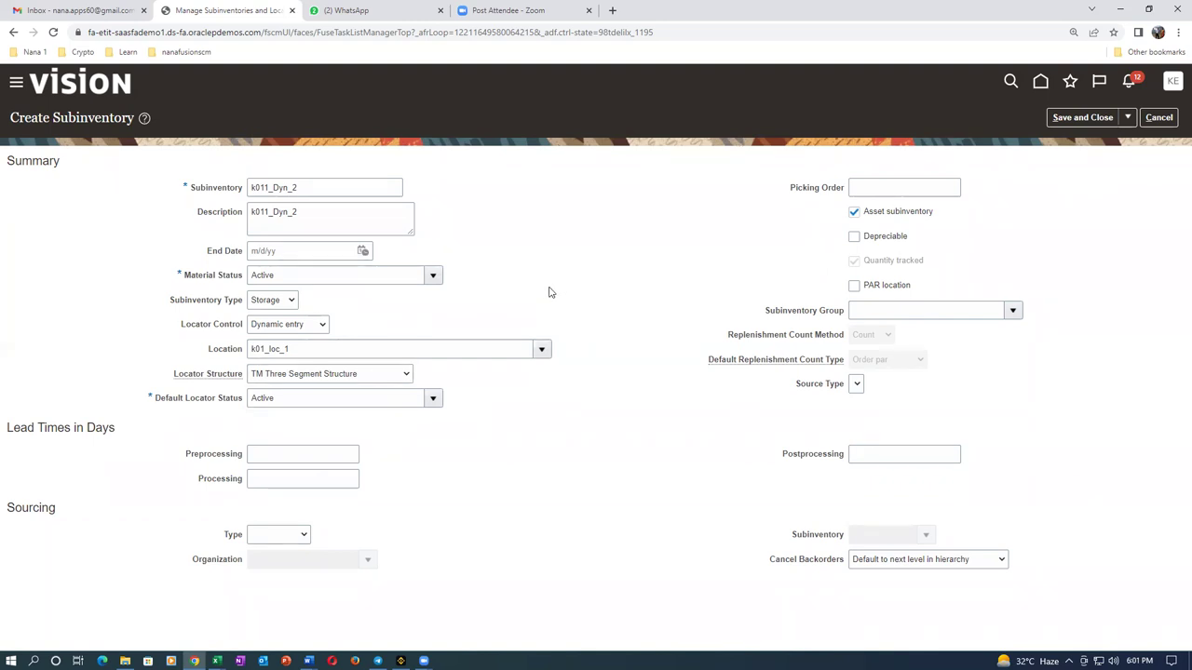
click(1075, 118)
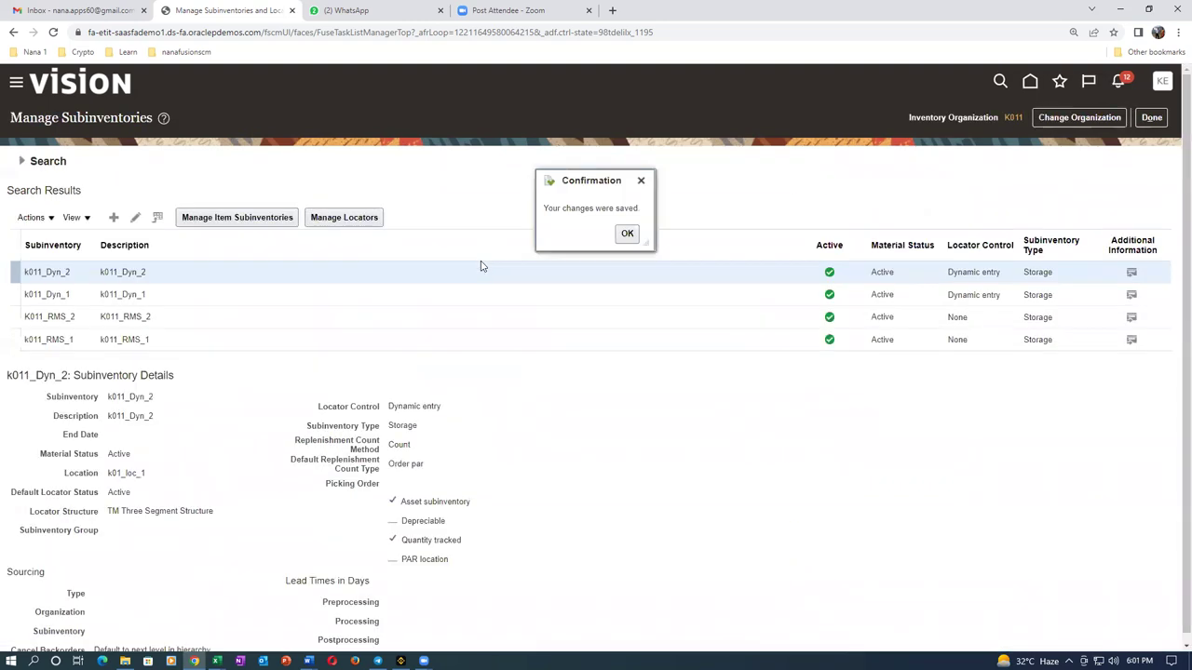
click(623, 233)
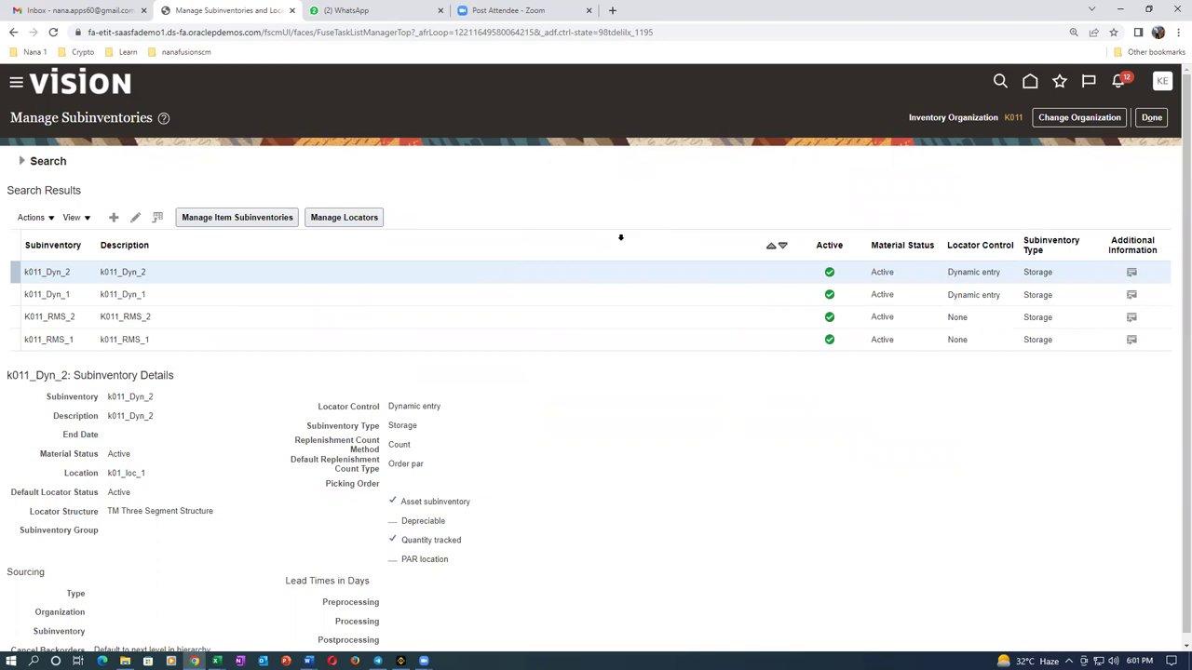
- Check the Dynamic 1 and Dynamic 2 subinventory entries and order in the Excel workbook, then return to Oracle
key(alt+Tab)
click(422, 222)
click(422, 181)
click(433, 244)
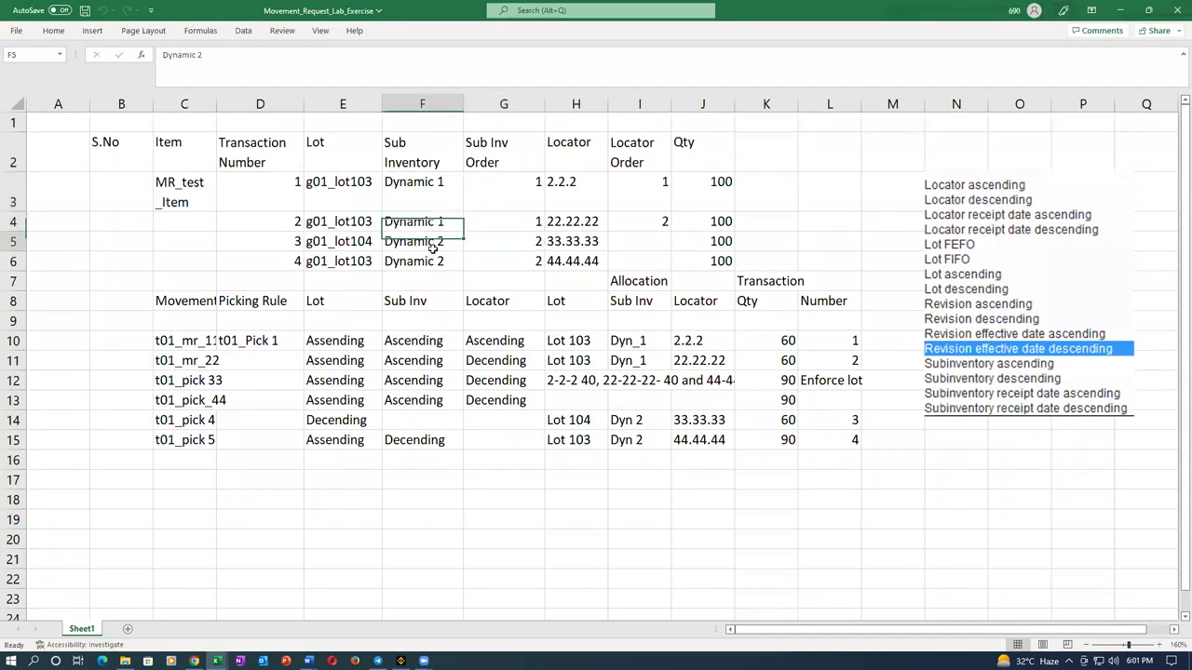
click(429, 196)
click(510, 193)
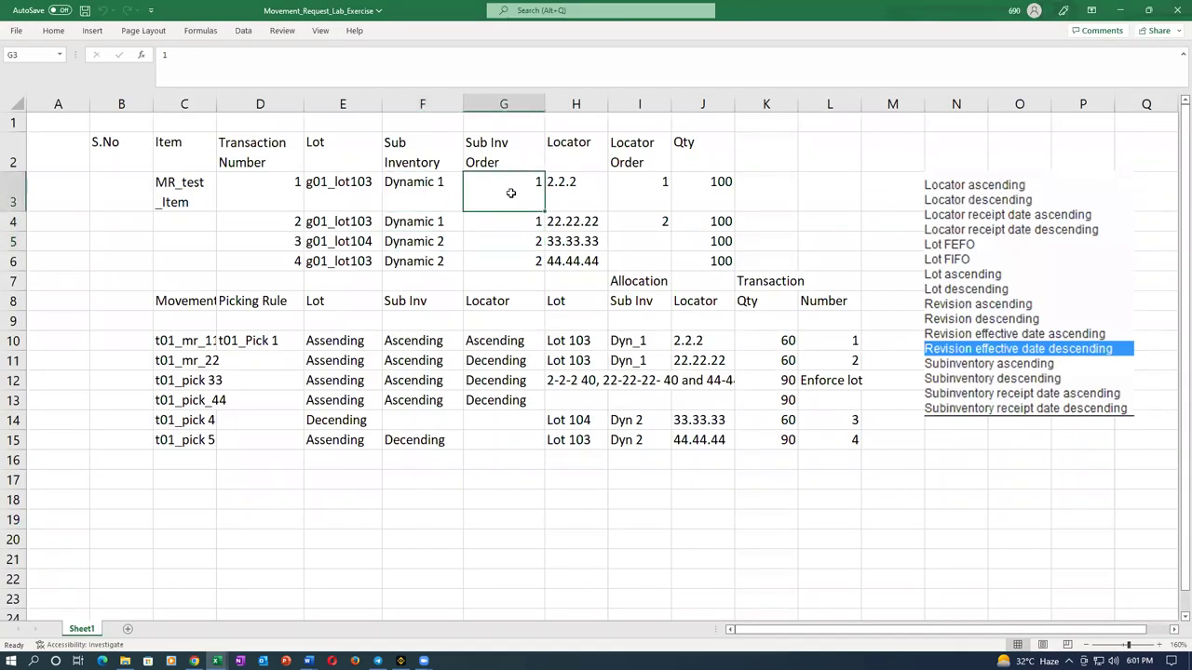
key(alt+Tab)
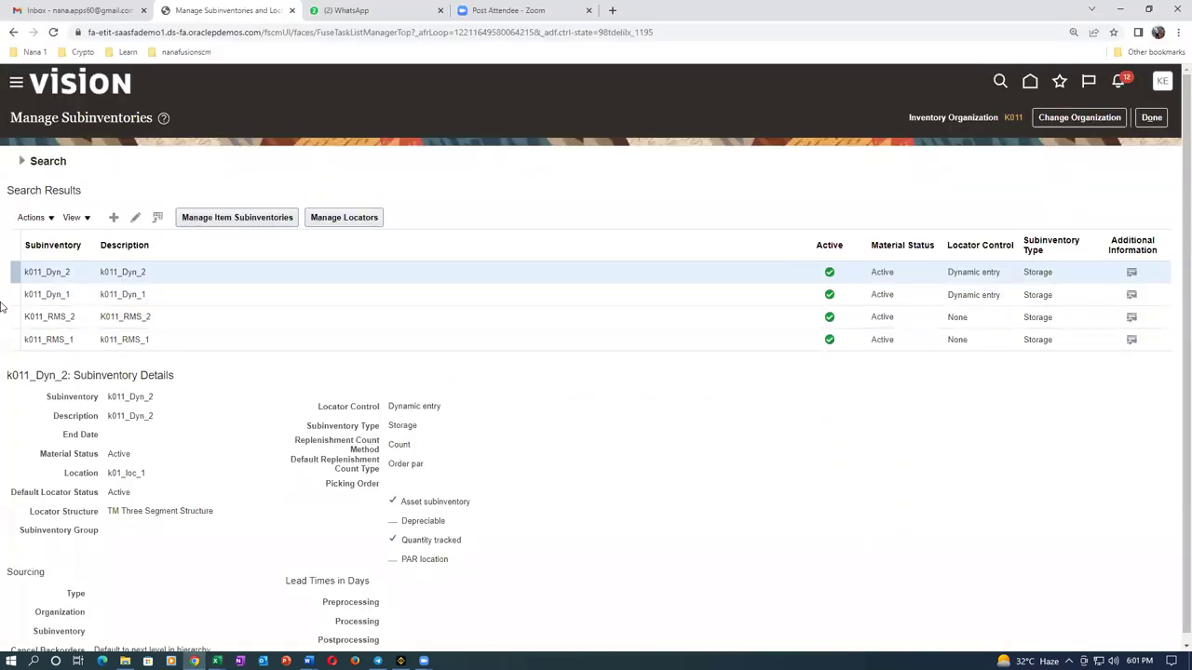
- Give subinventory k011_Dyn_1 picking order 1 and save it
click(15, 295)
click(135, 217)
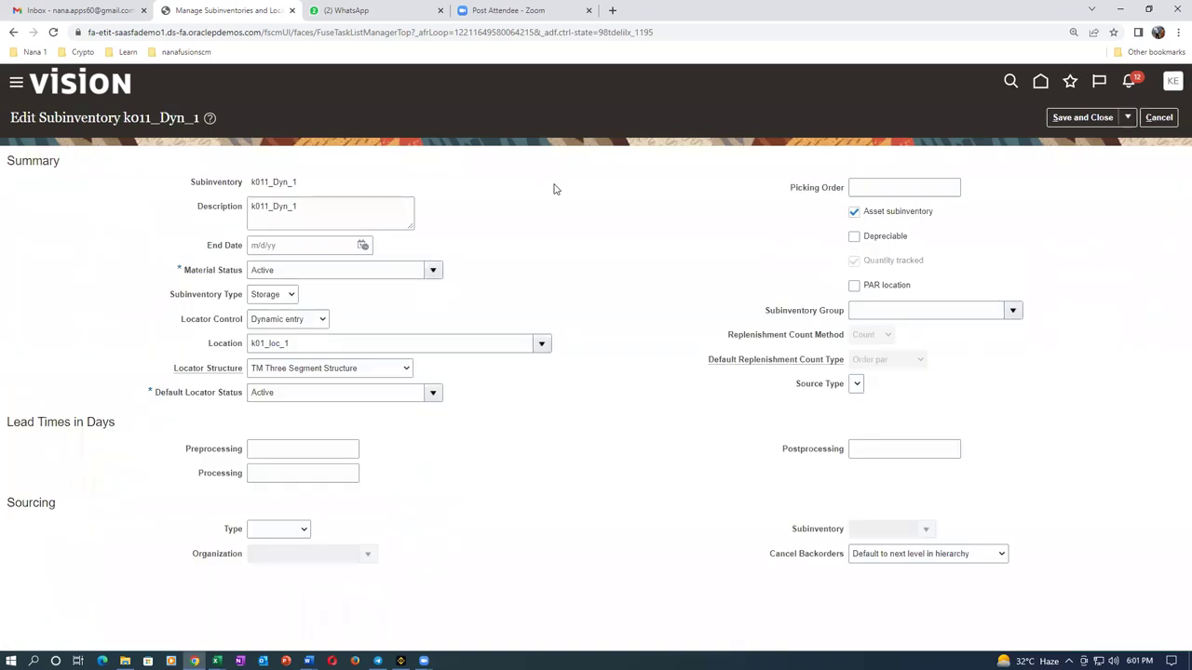
click(854, 188)
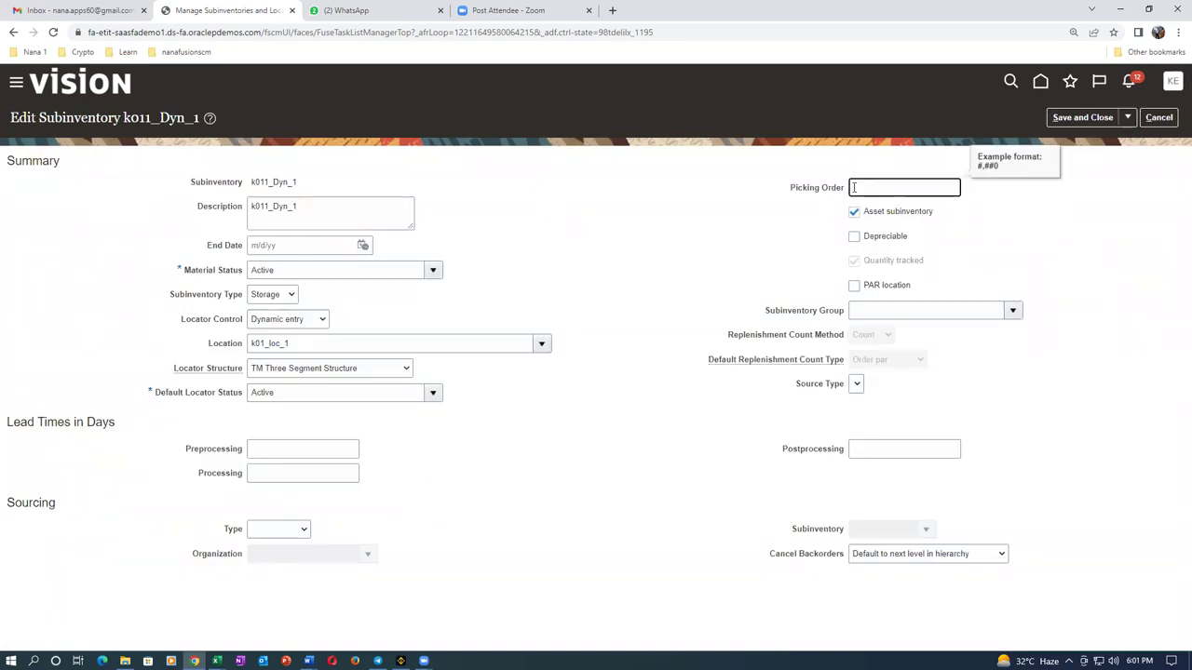
text(1)
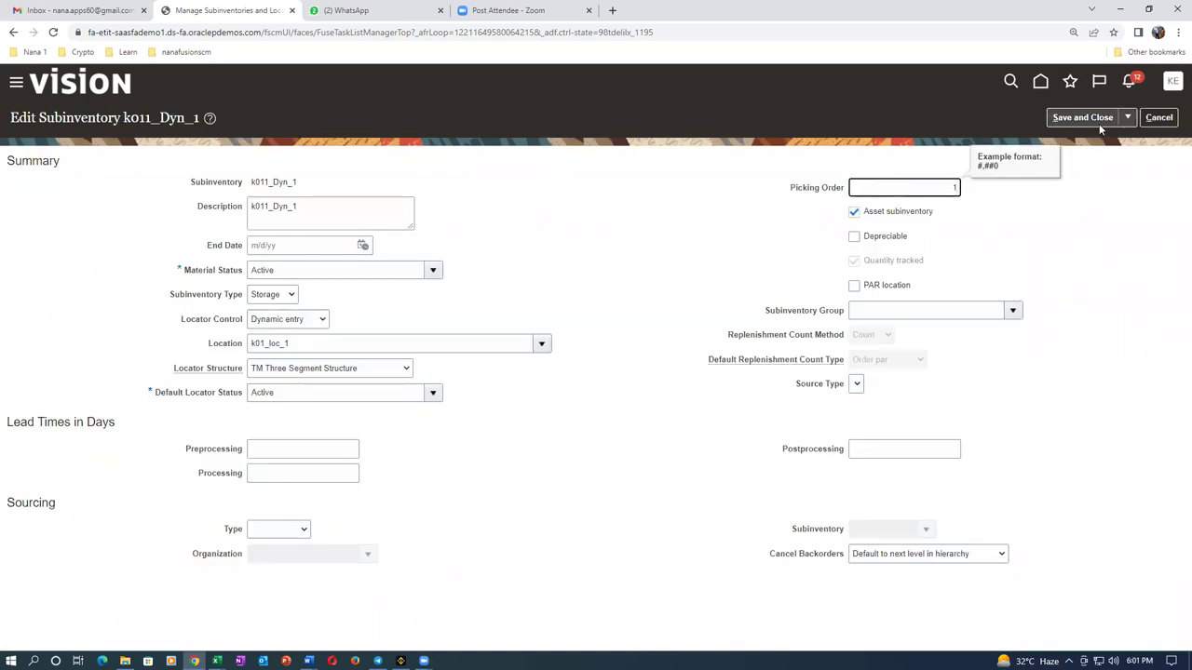
click(1083, 118)
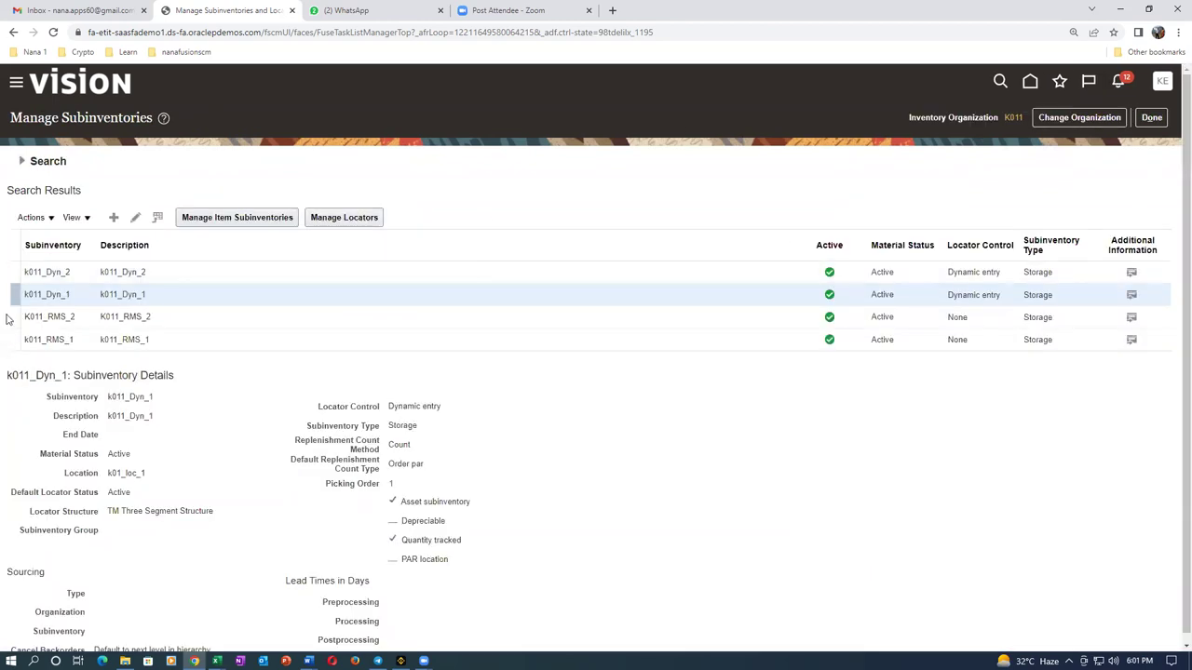
- Give subinventory k011_Dyn_2 picking order 2 and save it
click(15, 273)
click(135, 217)
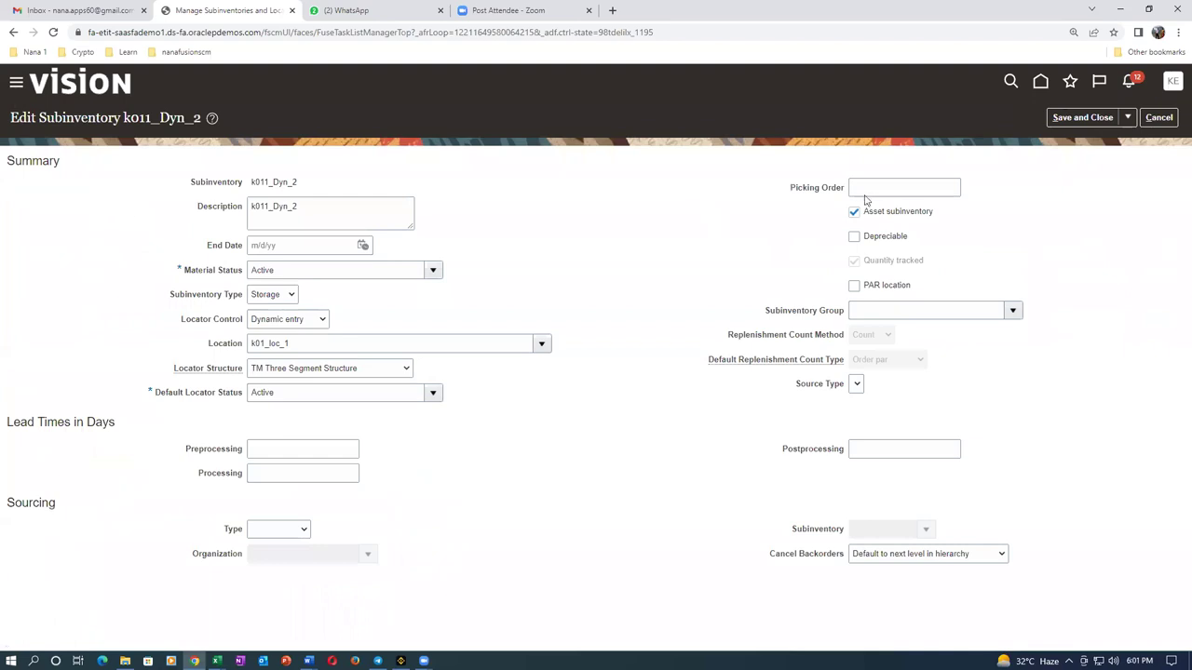
click(866, 189)
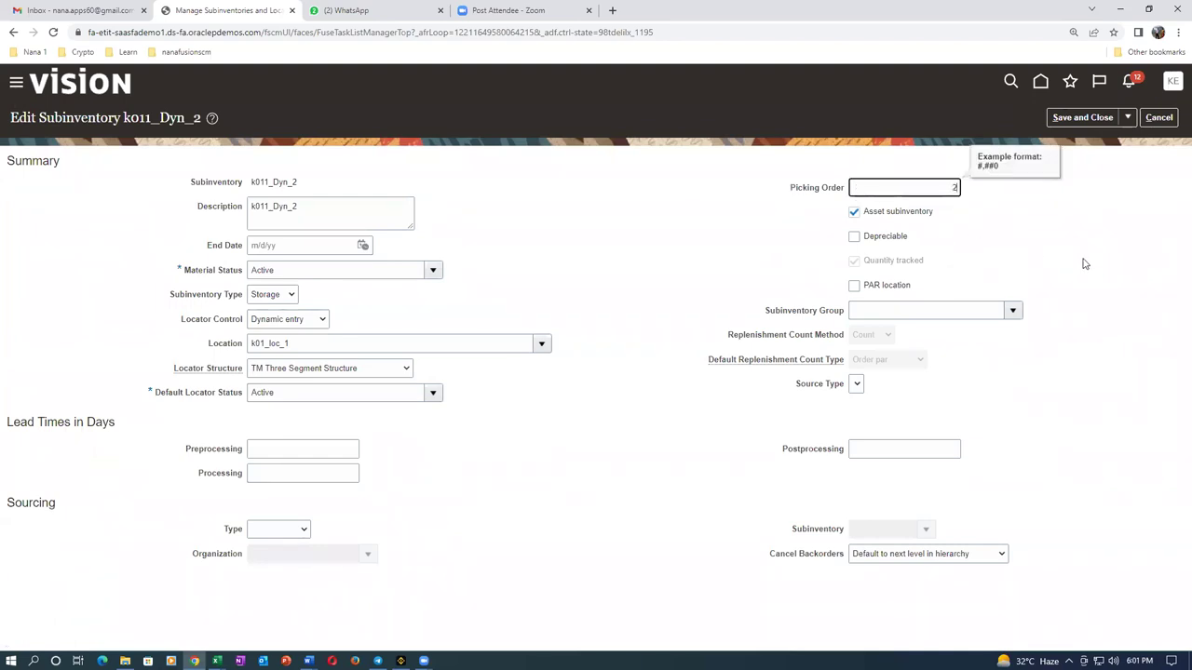
click(1082, 117)
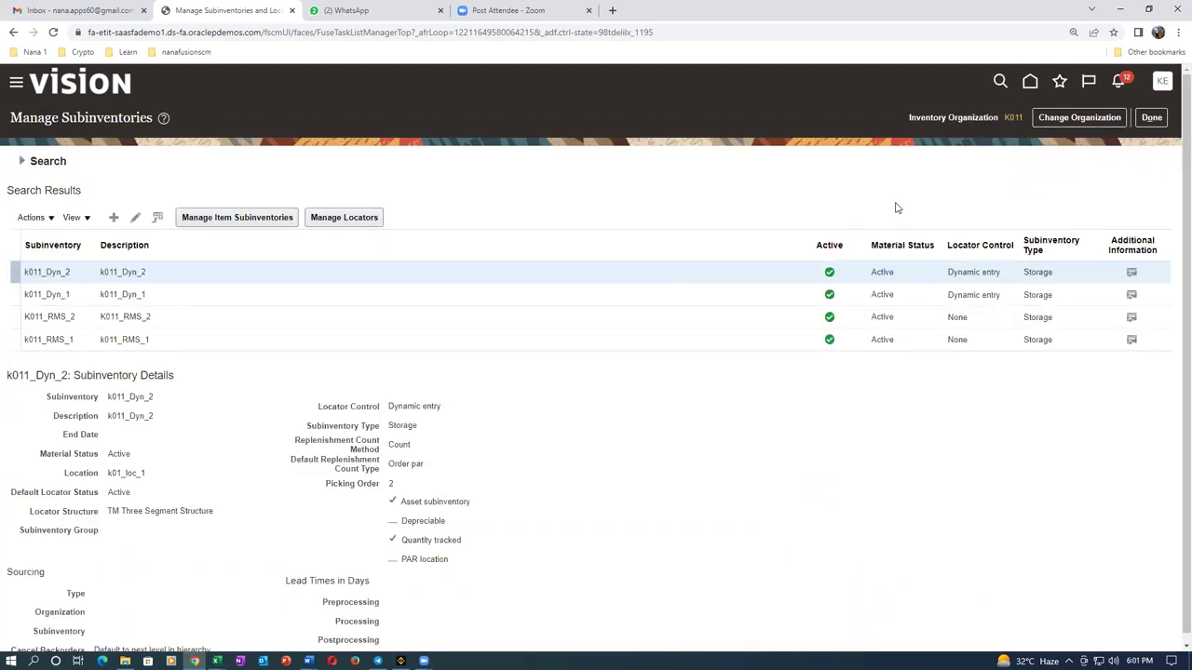
- Check the workbook's subinventory and locators 22.22.22 for transactions 1 and 2
key(alt+Tab)
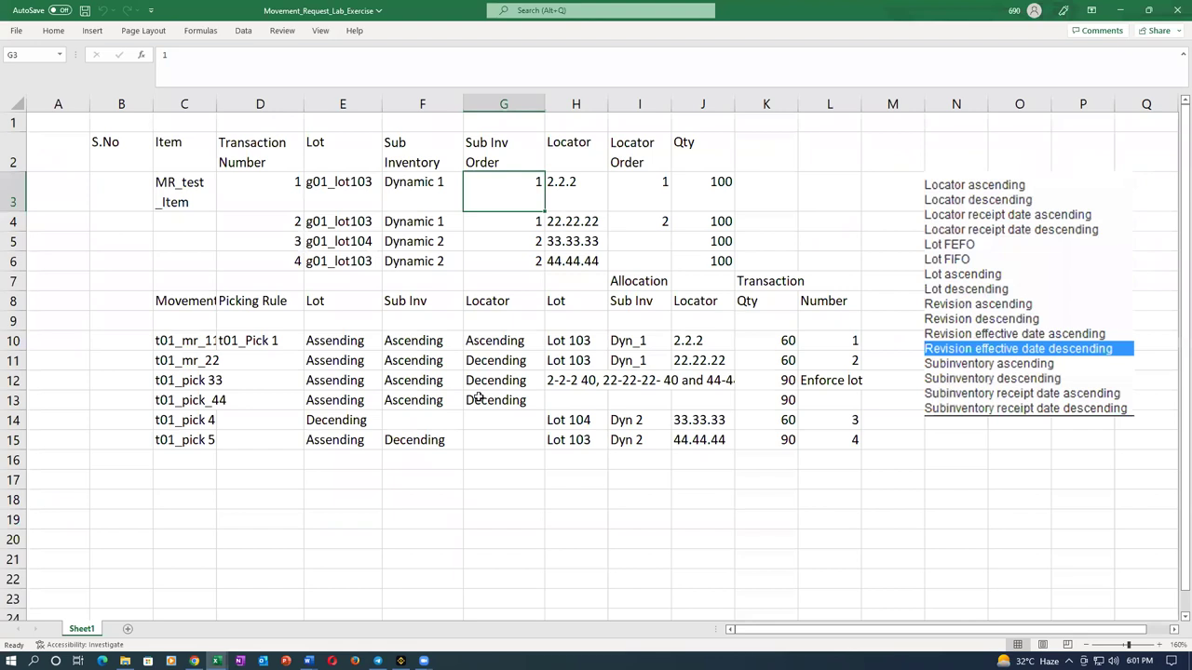
click(419, 211)
click(555, 195)
key(Down)
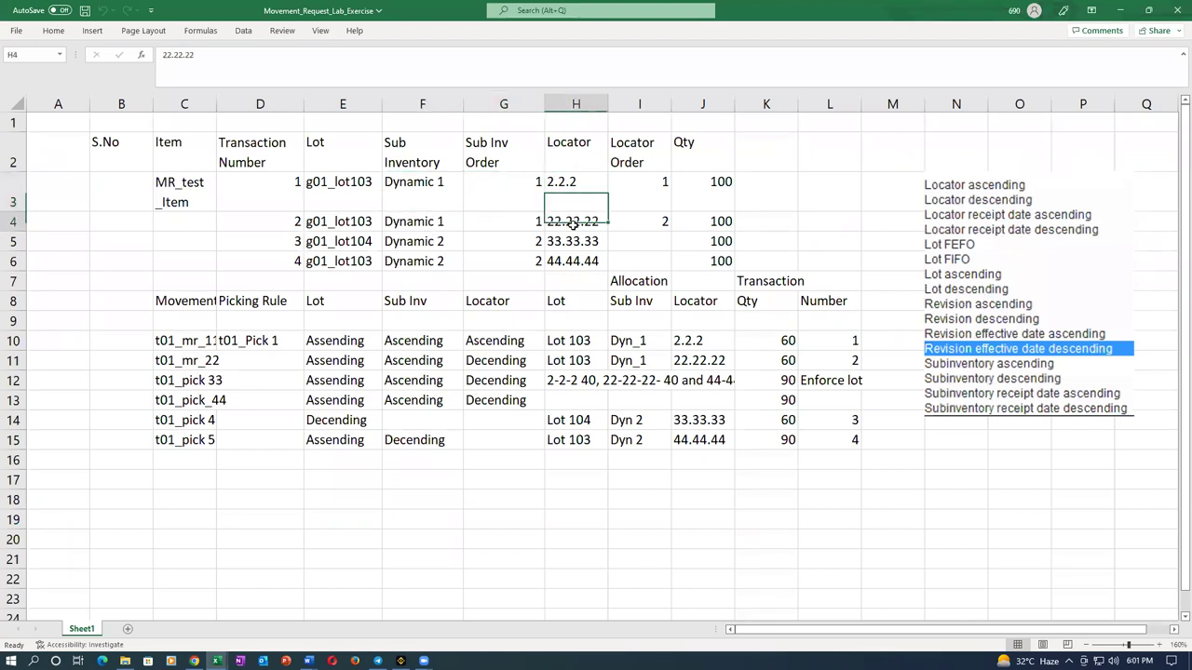
click(389, 182)
key(alt+Tab)
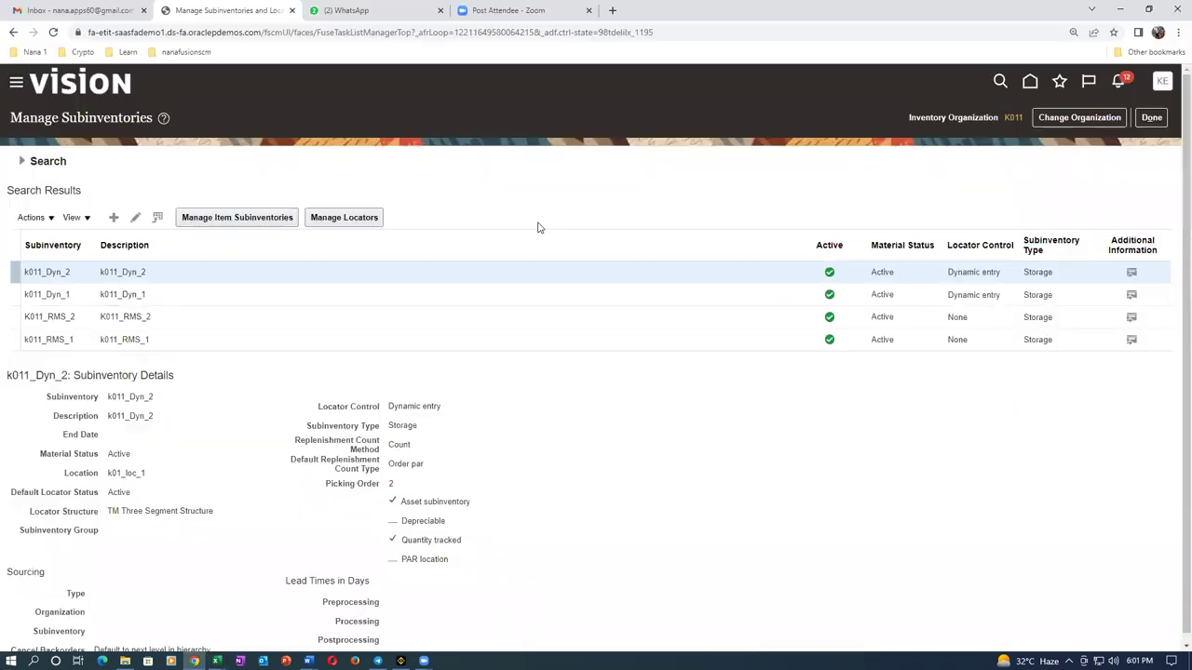
- Create locator 2-2-2 (row, rack, bin) in subinventory k011_Dyn_1
click(16, 293)
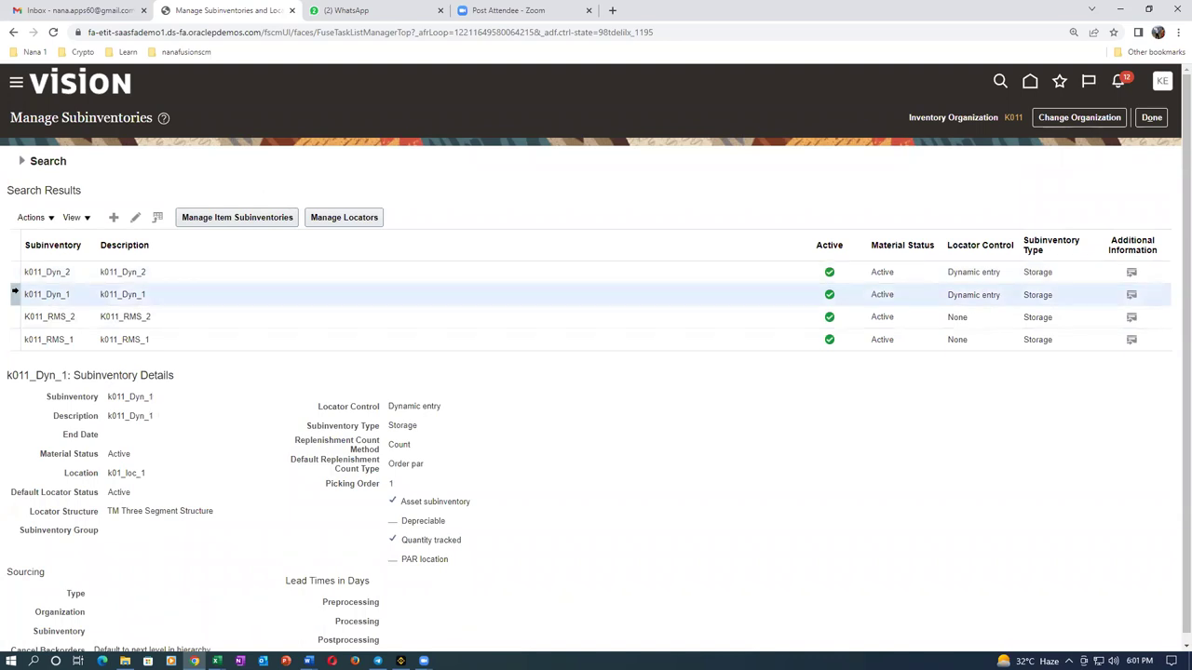
click(362, 219)
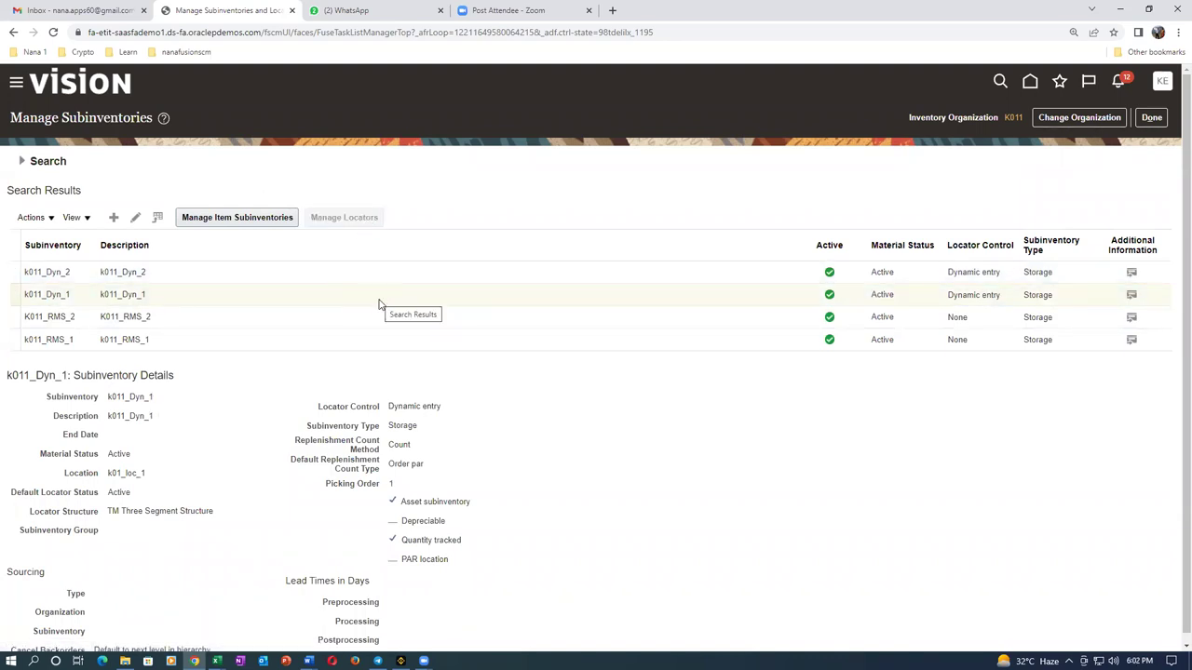
click(114, 318)
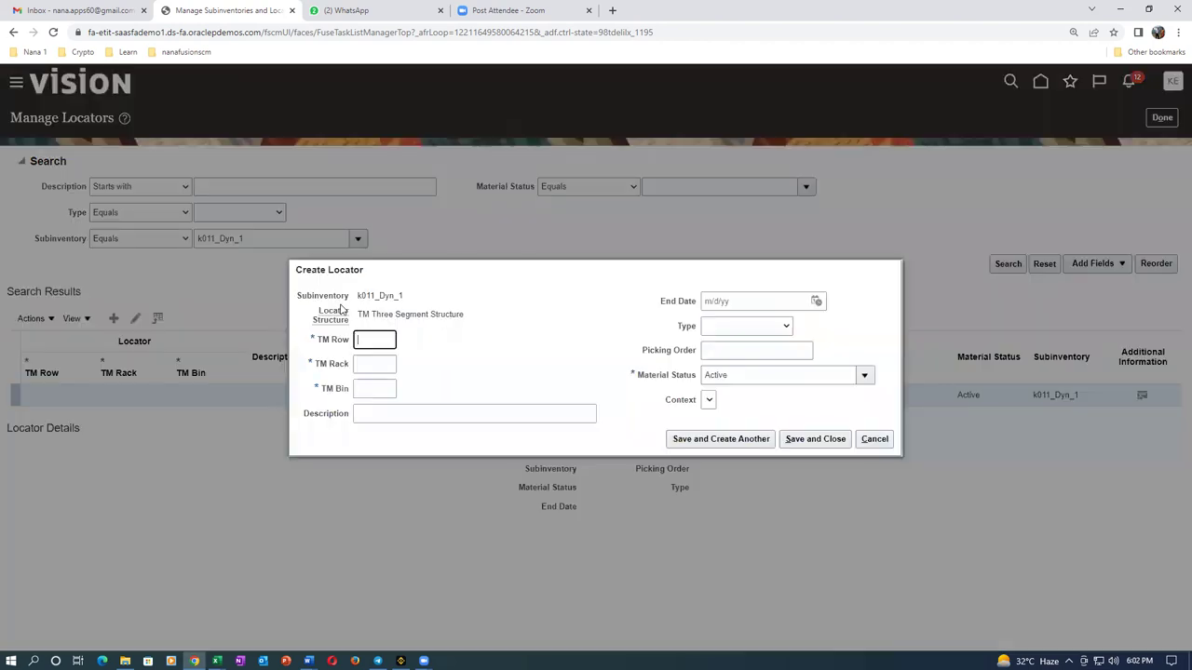
text(2)
key(Tab)
text(2)
key(Tab)
text(2)
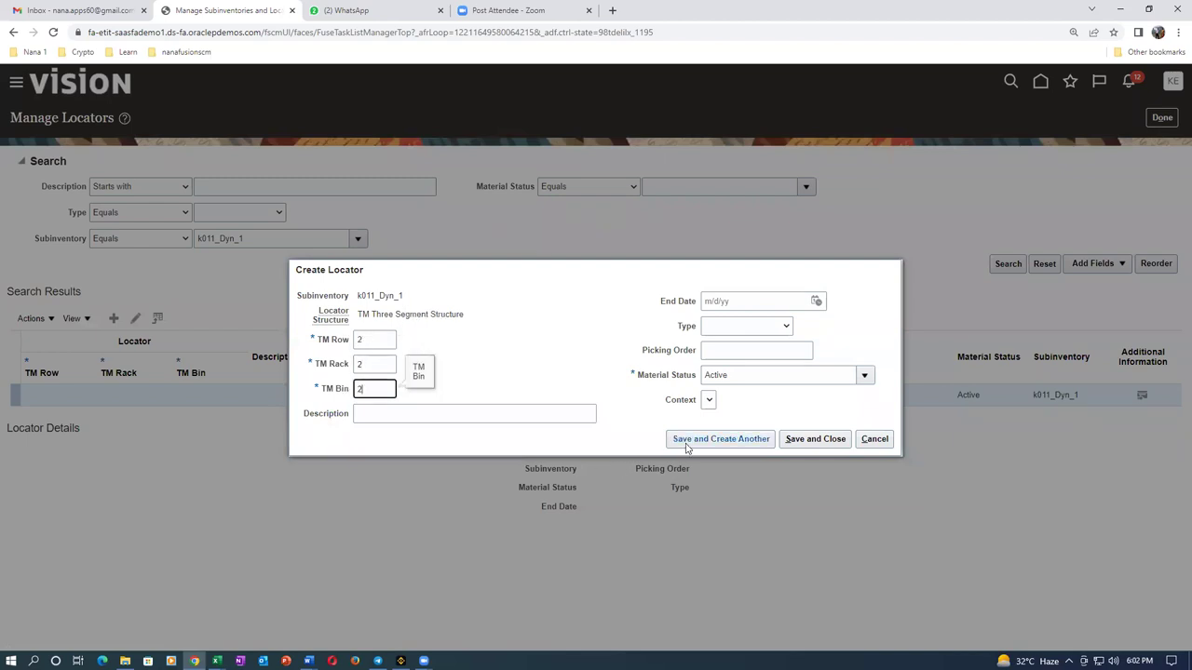
click(701, 443)
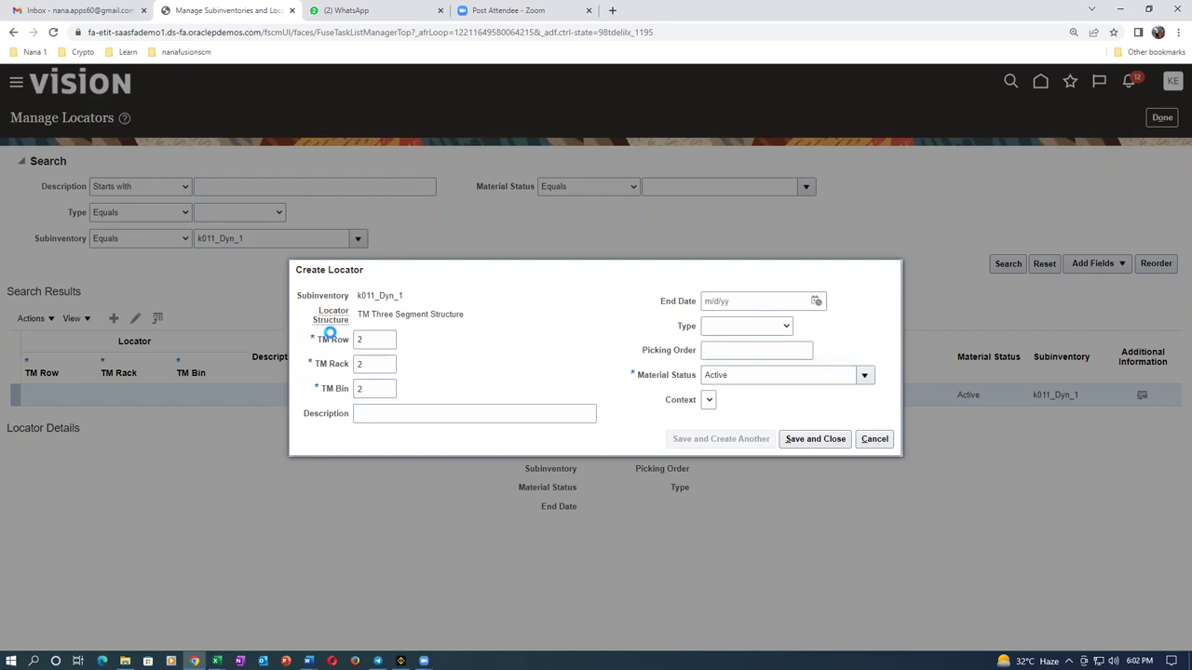
- Create a second locator 22-22-22 in k011_Dyn_1 and close the dialog
click(369, 339)
text(22)
key(Tab)
text(22)
key(Tab)
text(22)
key(Tab)
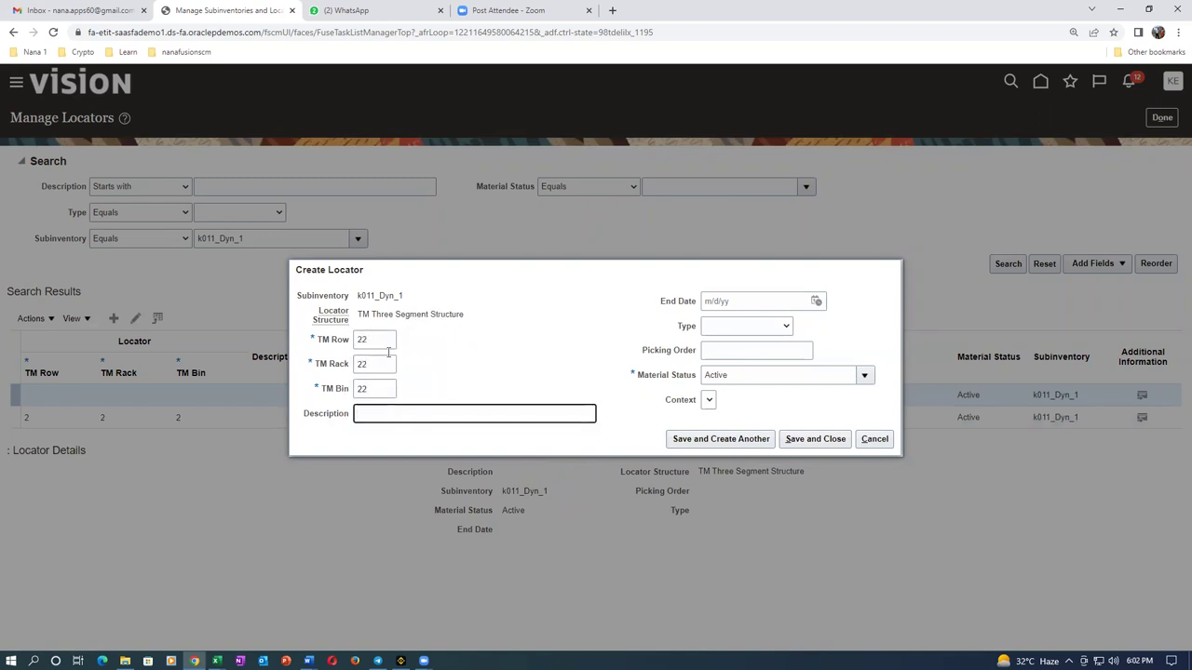
click(831, 440)
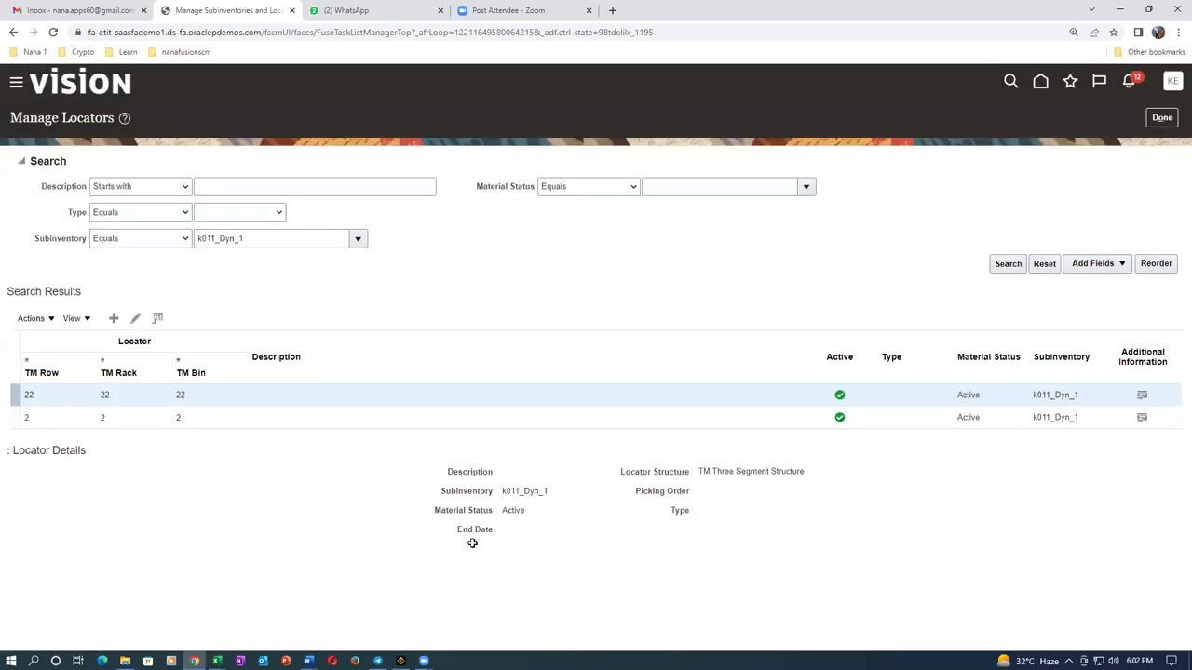
- Check locators 2.2.2 and 22.22.22 and their orders in the exercise workbook
key(alt+Tab)
click(557, 184)
click(628, 194)
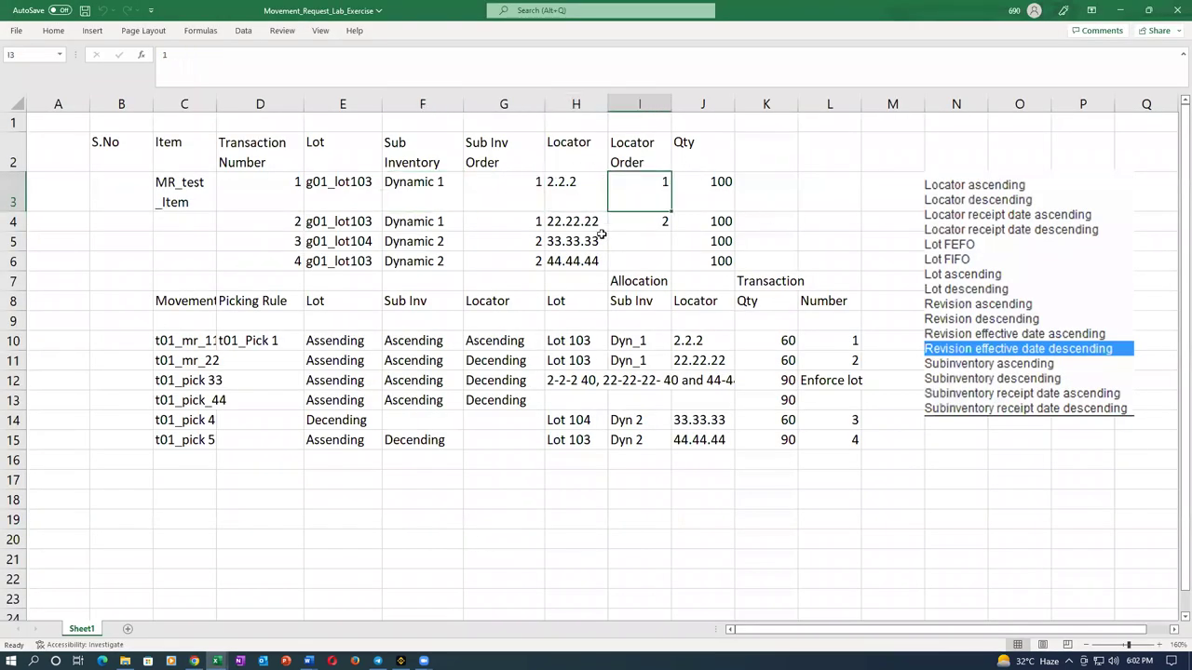
click(577, 227)
click(656, 225)
key(alt+Tab)
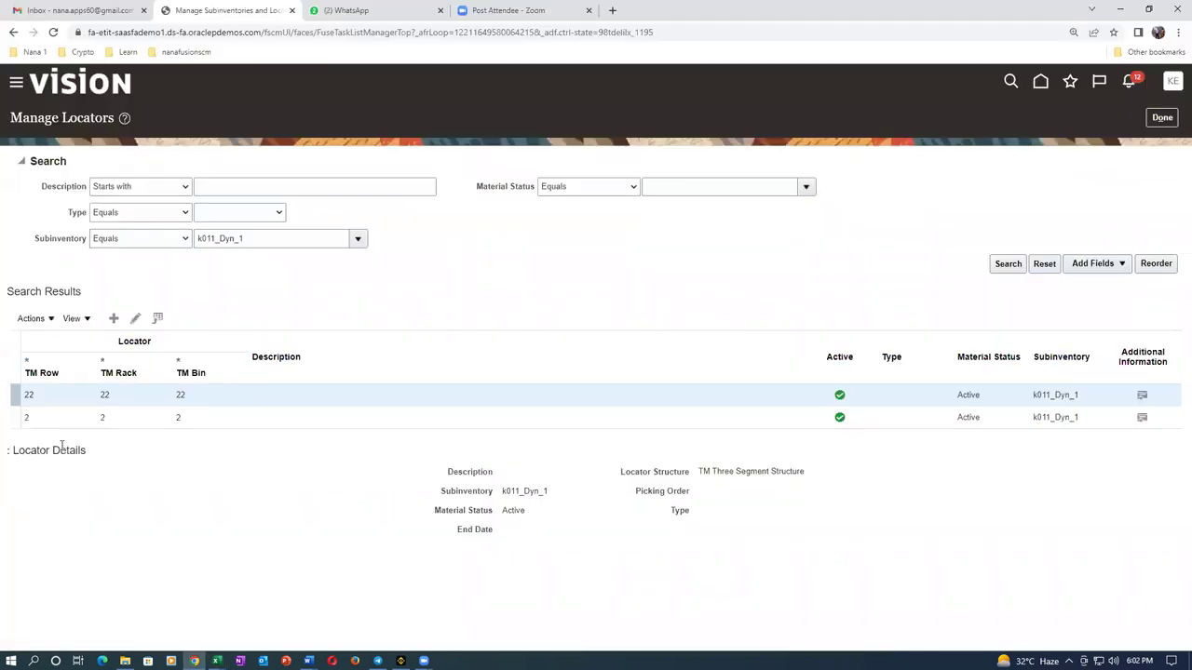
- Give locator 2-2-2 picking order 1, leaving its type blank, and save
click(15, 417)
click(135, 318)
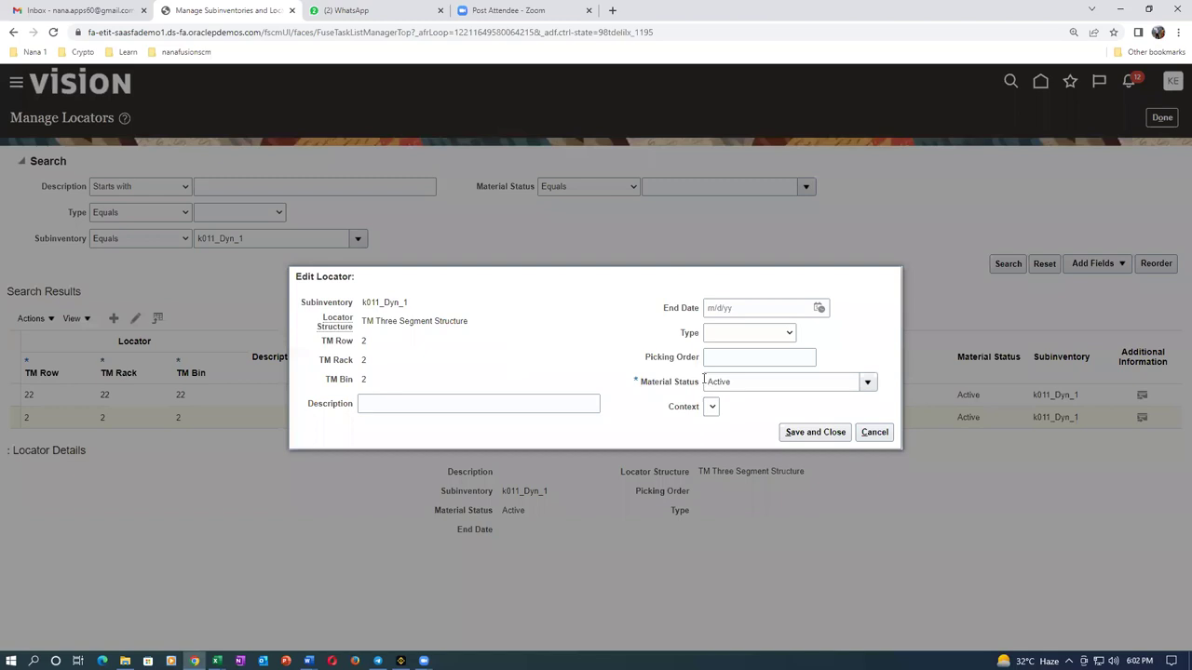
click(740, 335)
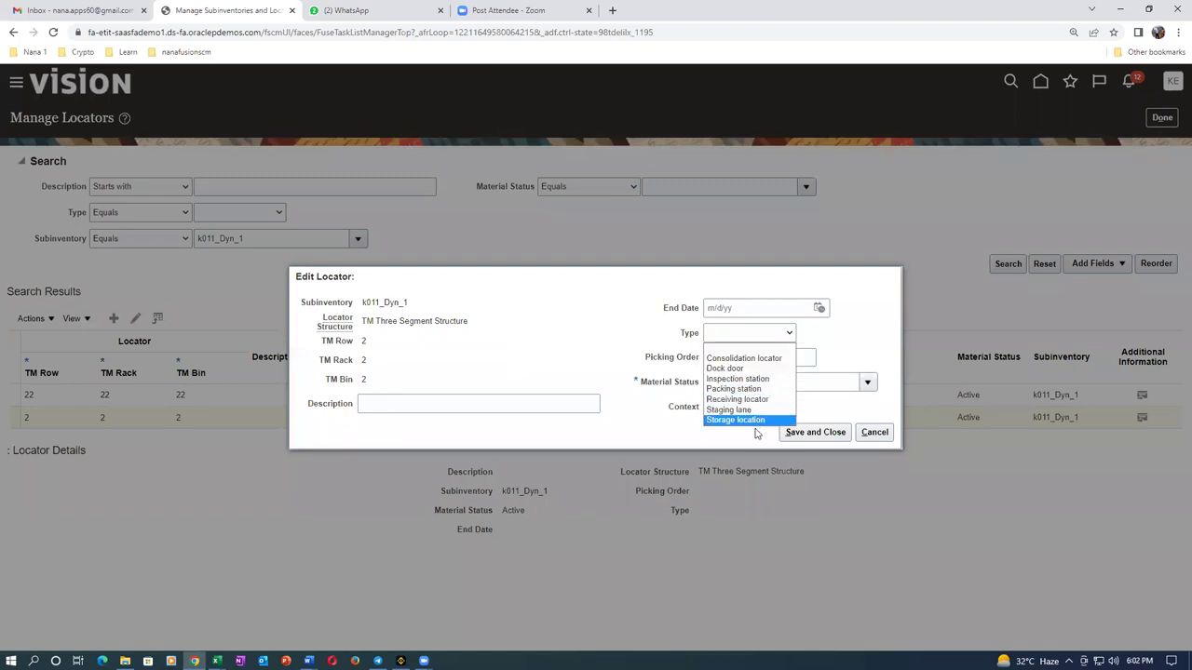
click(745, 335)
click(713, 362)
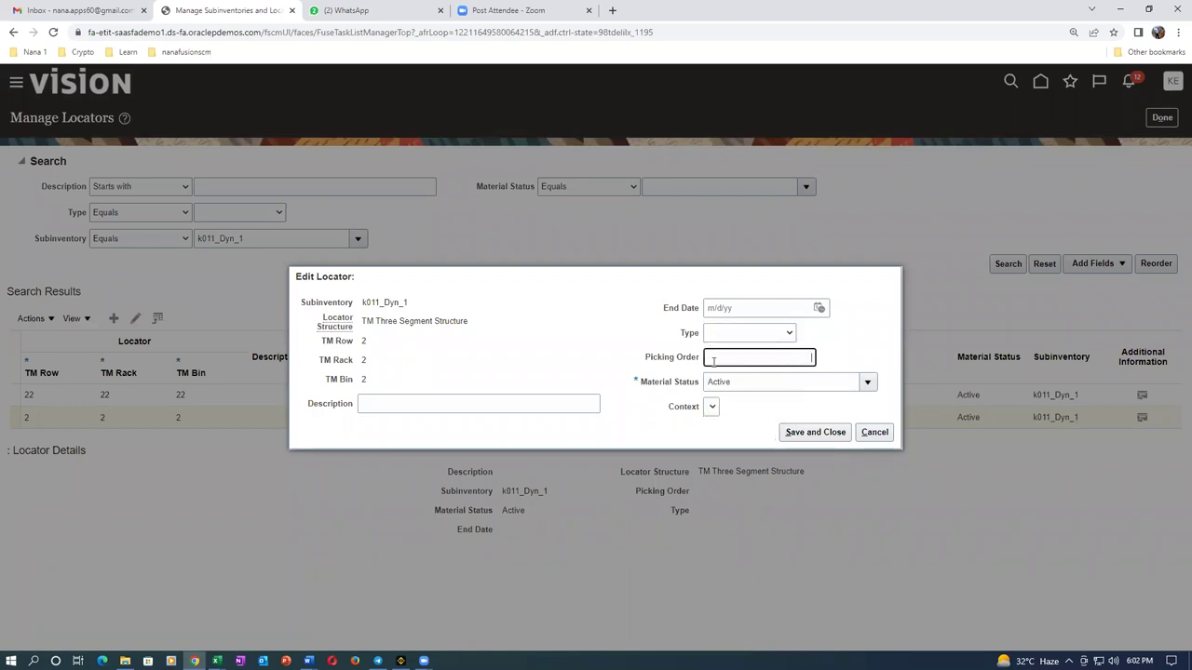
text(1)
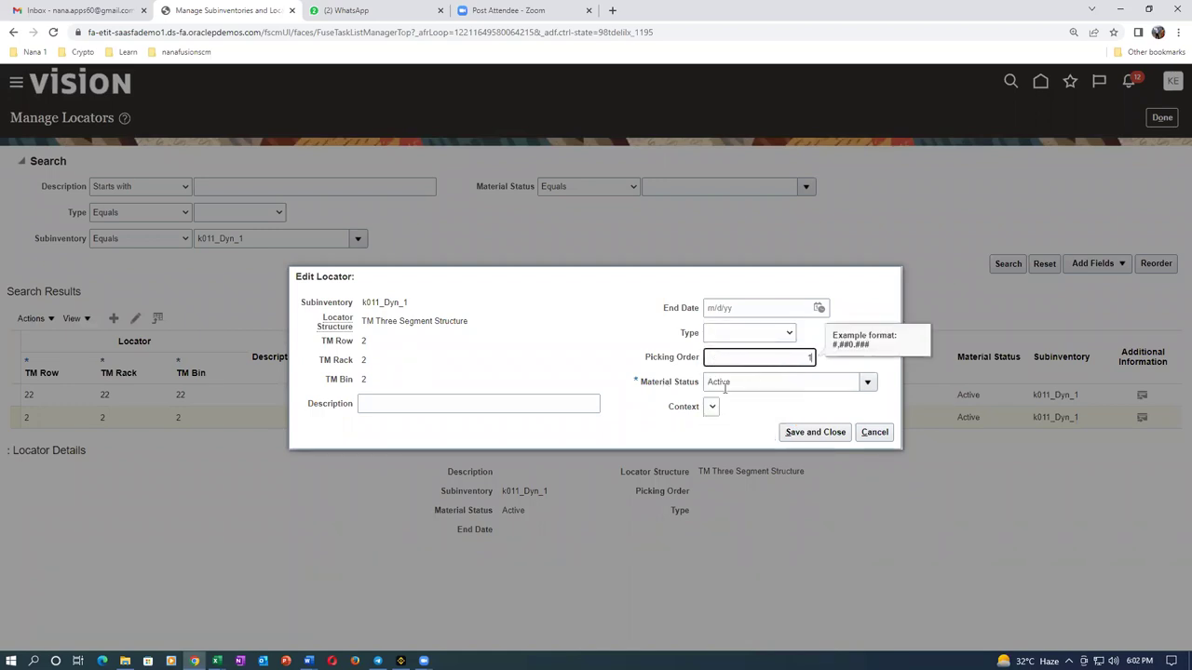
click(819, 434)
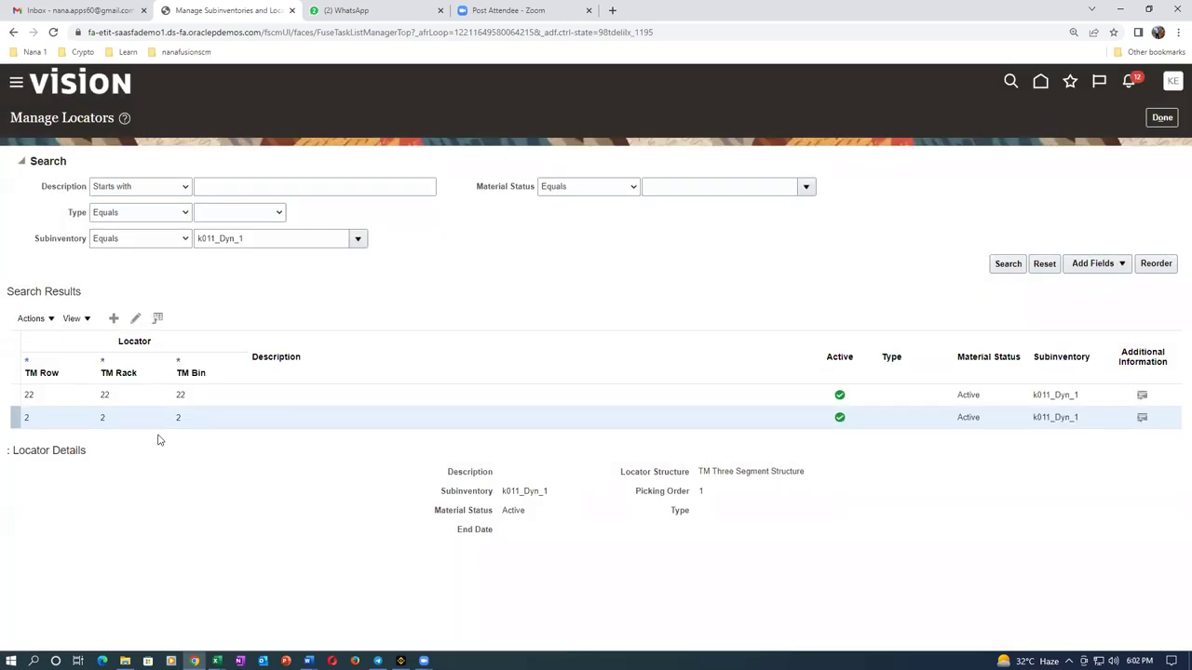
- Give locator 22-22-22 picking order 2, save, and finish with k011_Dyn_1 locators
click(7, 397)
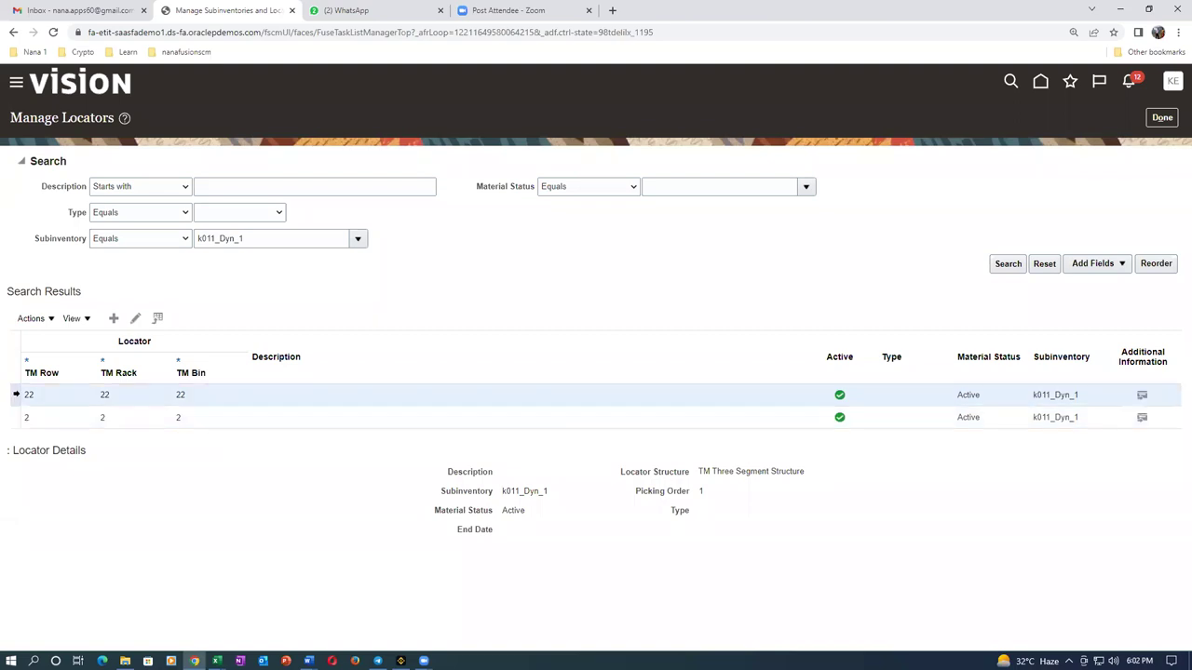
click(136, 320)
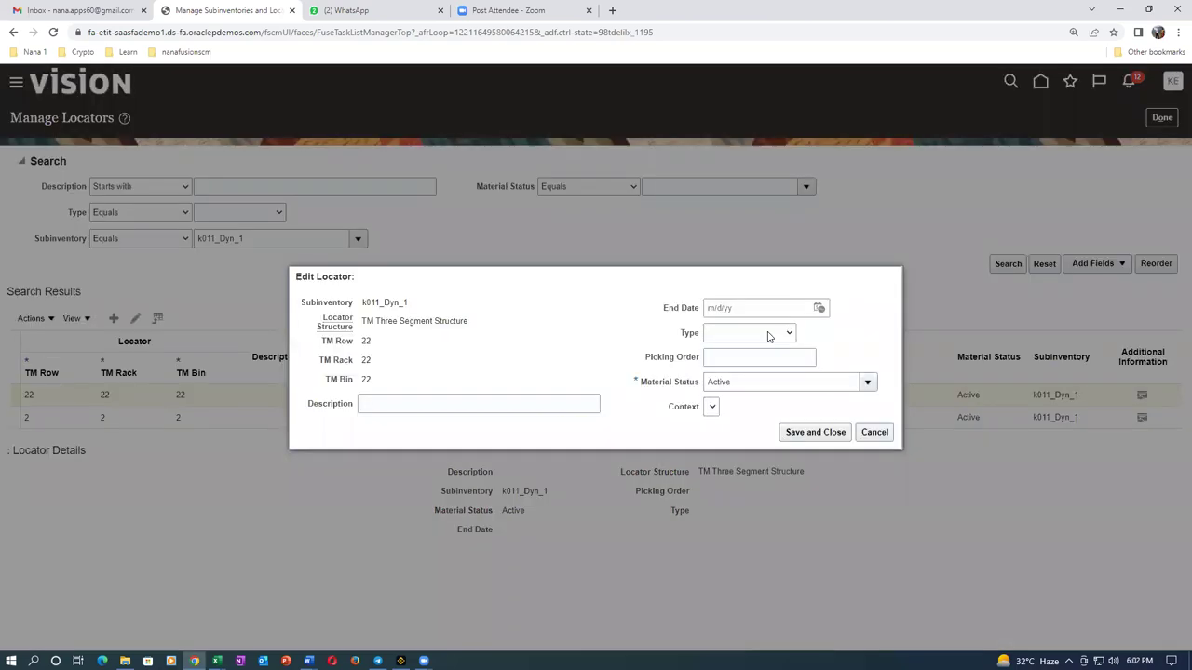
click(744, 357)
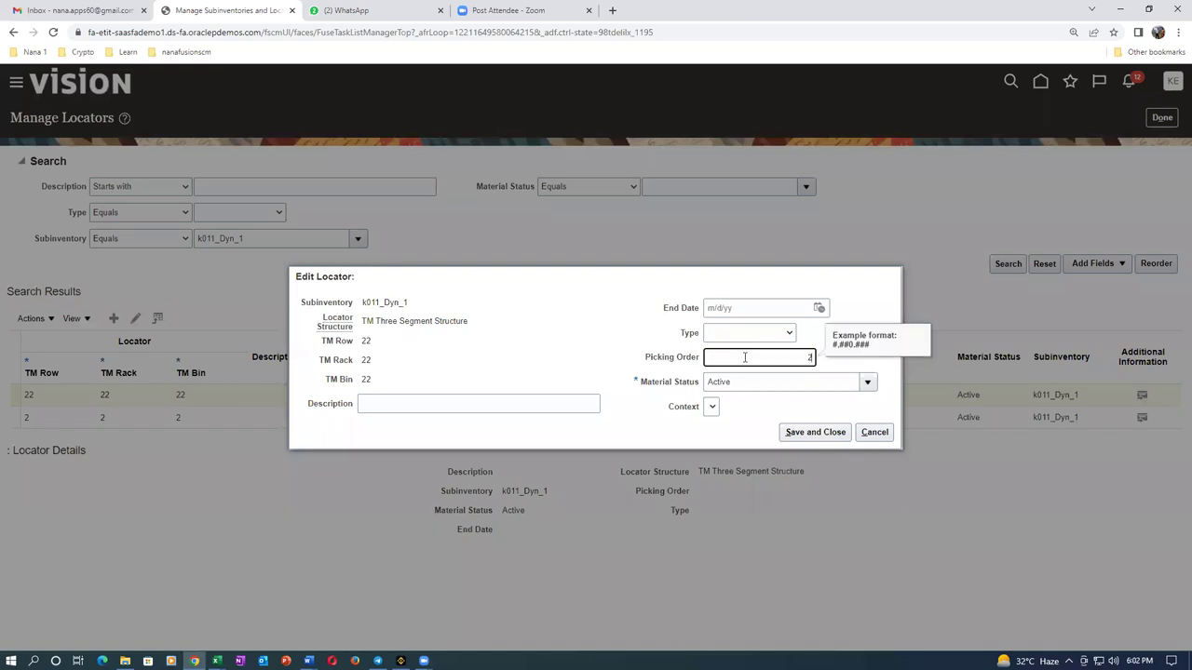
click(825, 436)
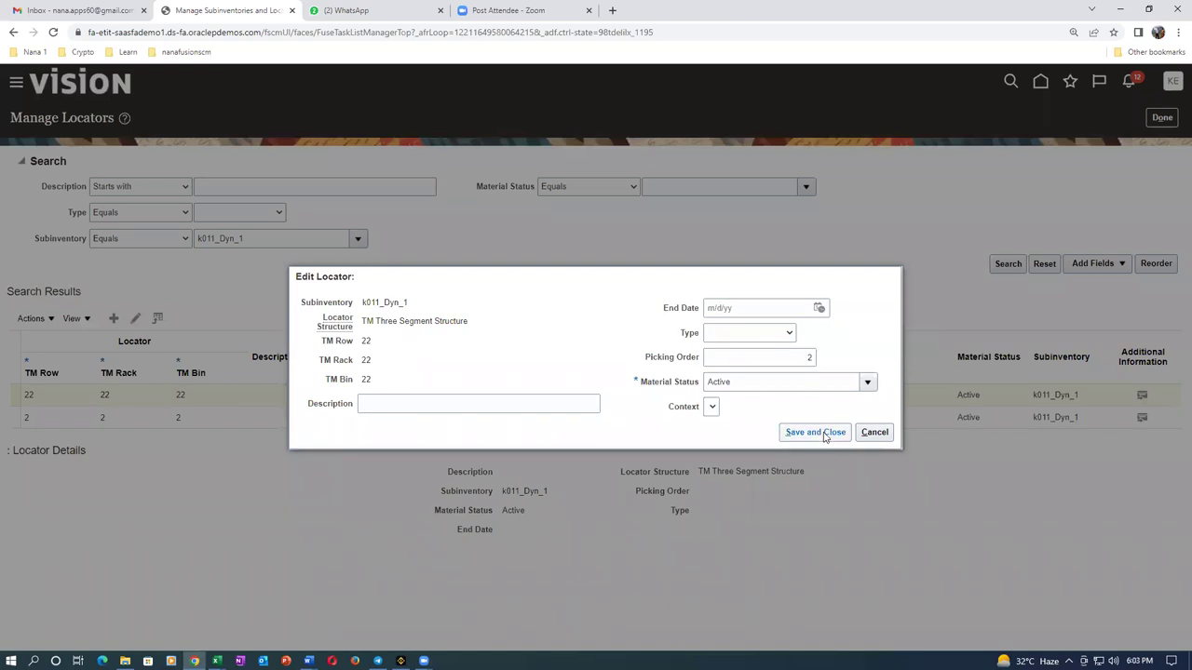
click(1163, 117)
- Check Dynamic 1 in F3, Dynamic 2 in F5, and locators 33.33.33 and 44.44.44
key(alt+Tab)
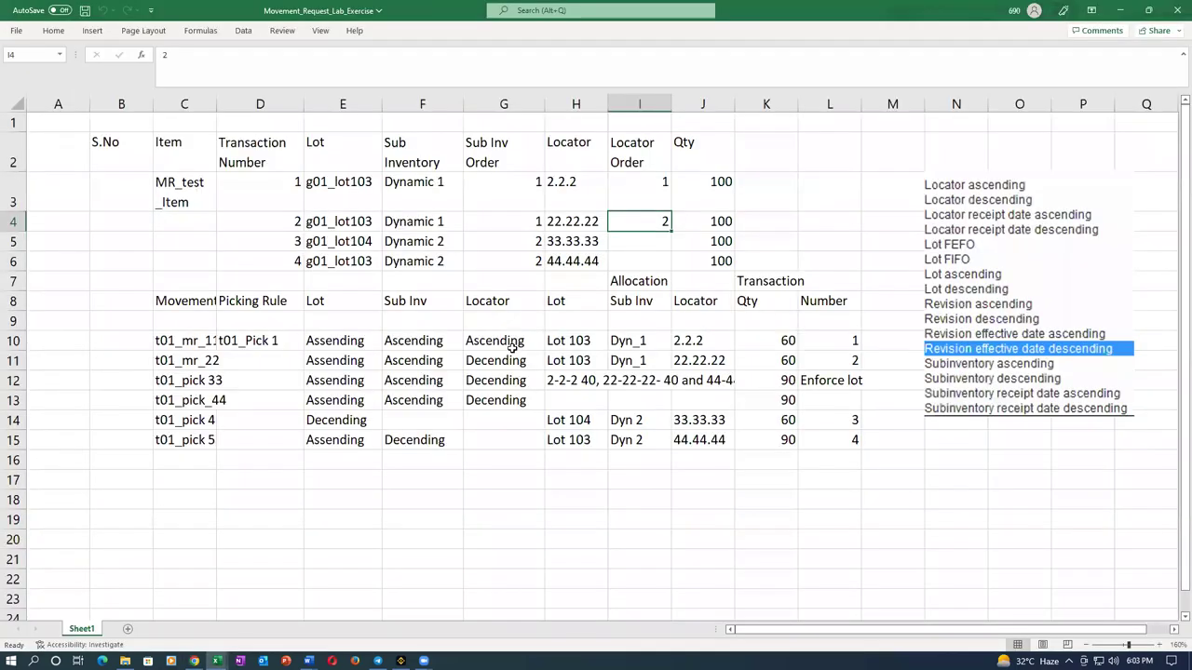
click(428, 189)
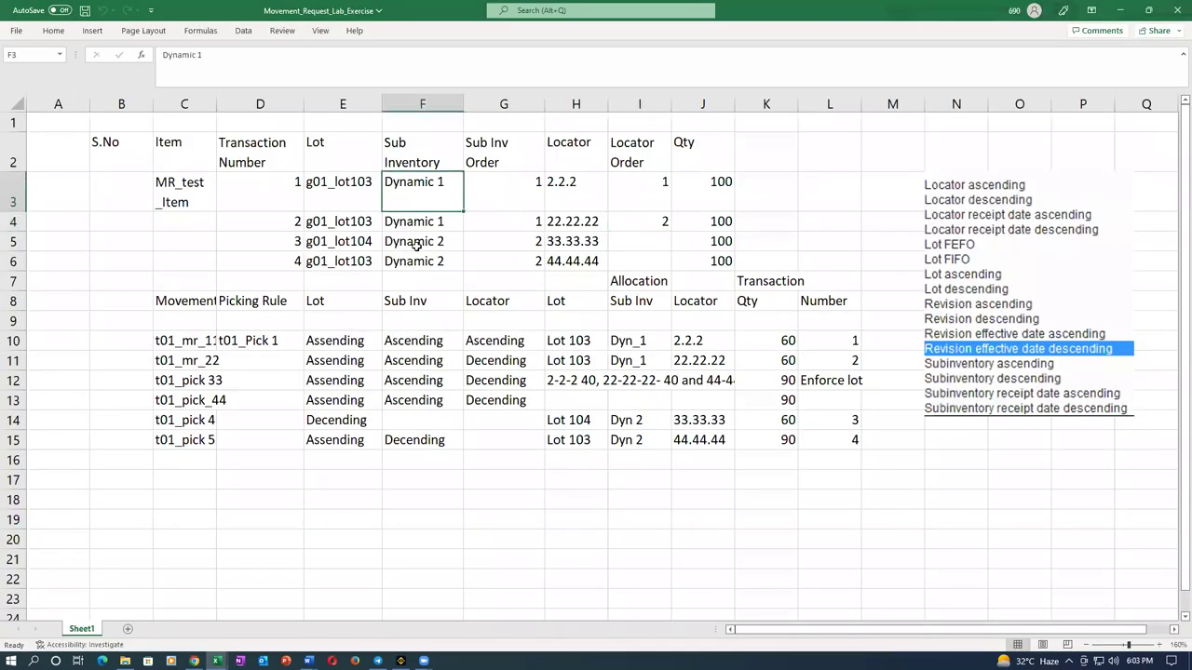
click(416, 243)
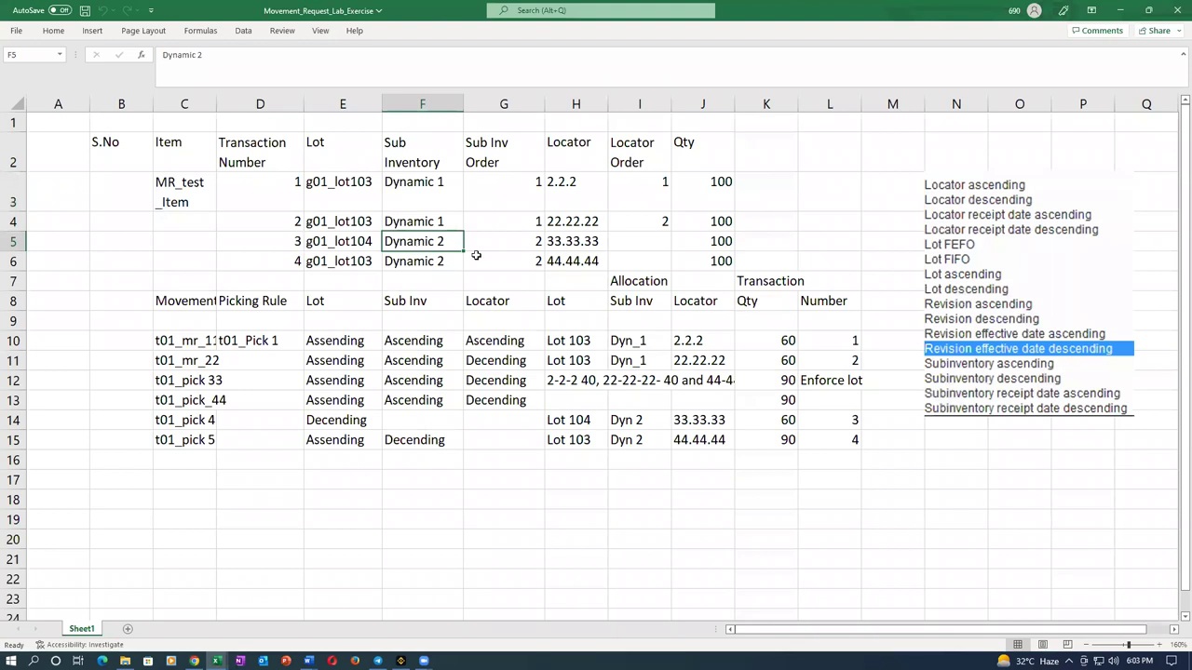
drag(577, 244, 579, 263)
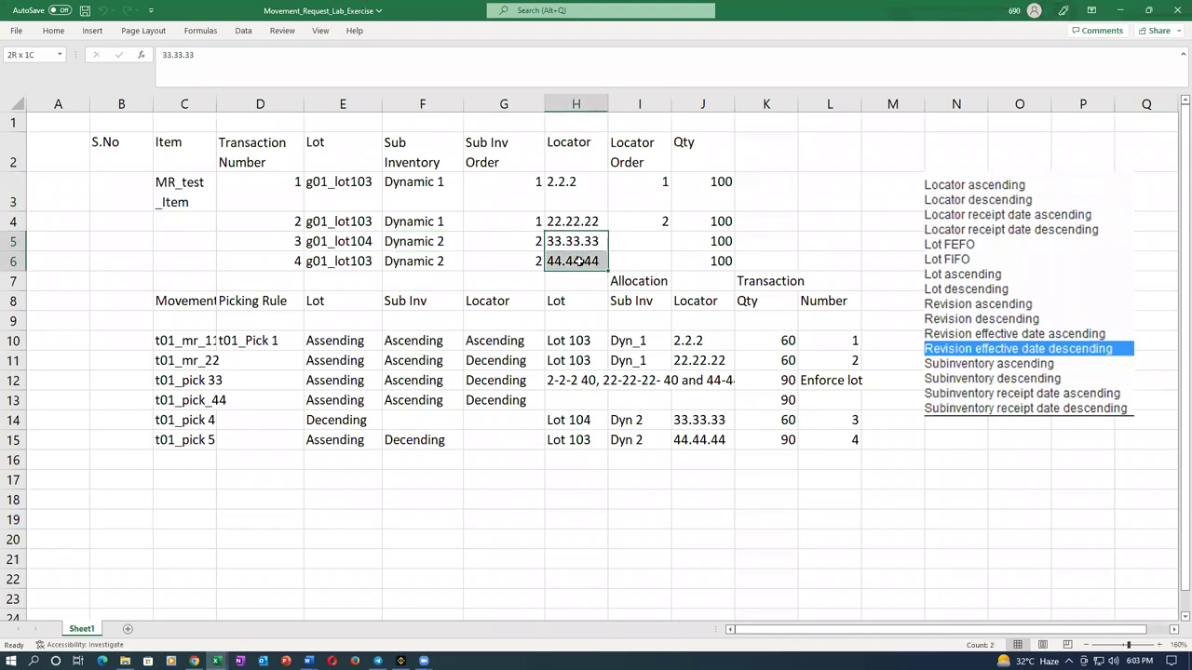
click(423, 246)
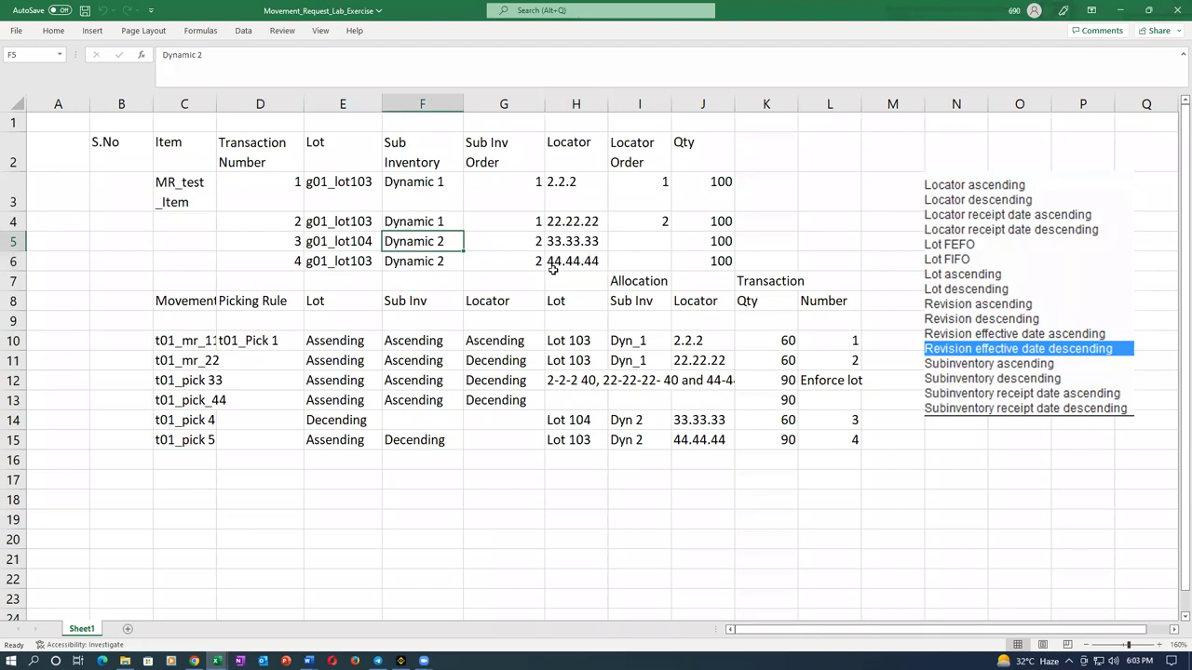
- Create locator 33-33-33 (row, rack, bin) in subinventory k011_Dyn_2
key(alt+Tab)
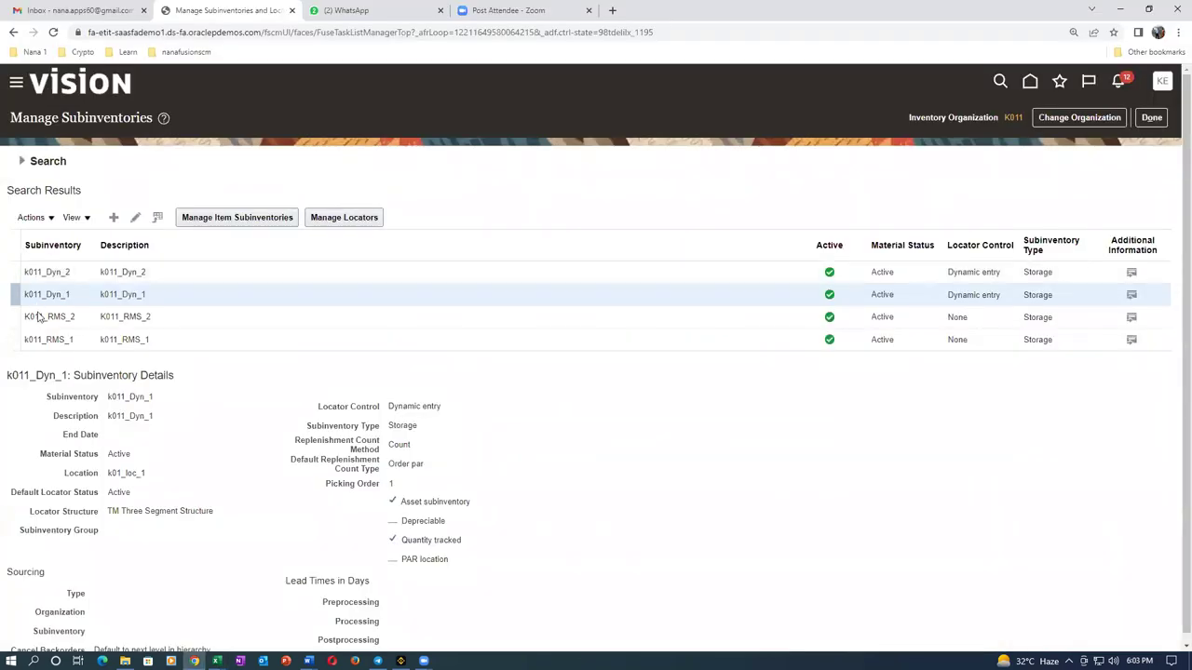
click(12, 273)
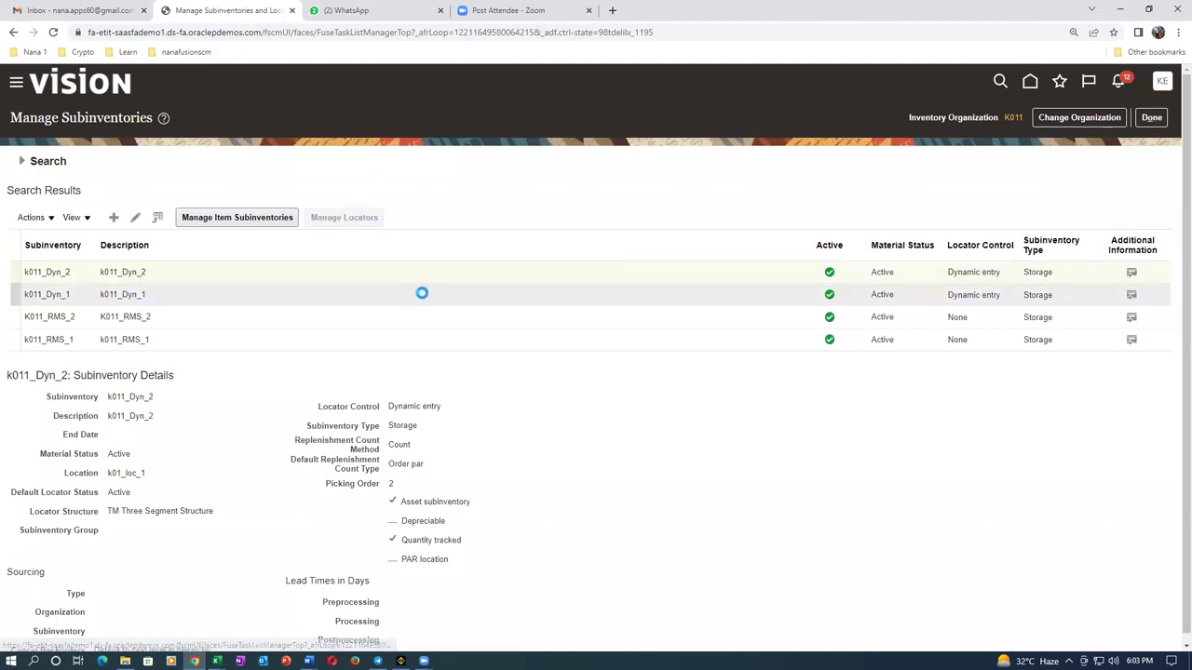
click(113, 318)
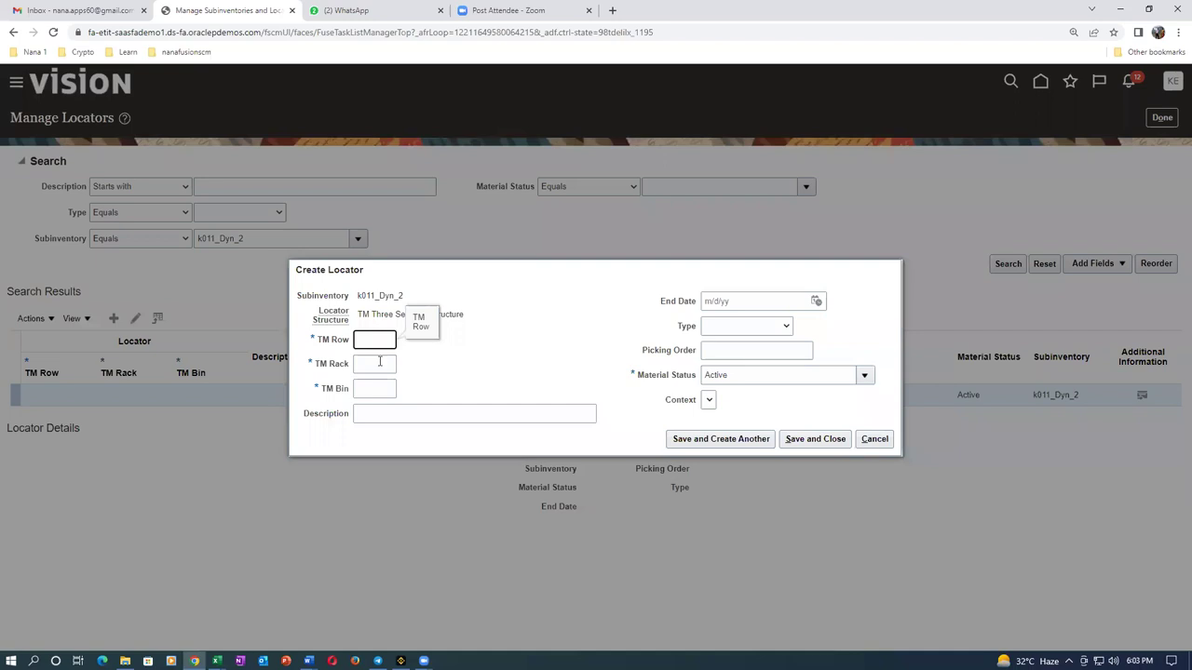
text(33)
key(Tab)
text(33)
key(Tab)
text(33)
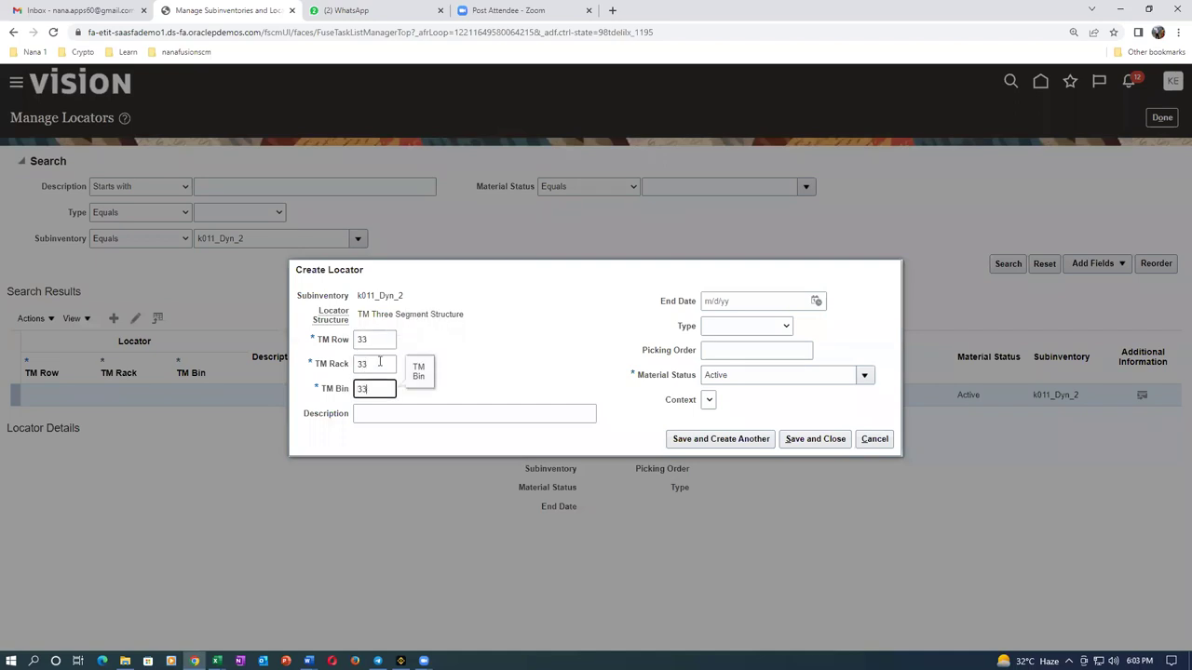
click(753, 441)
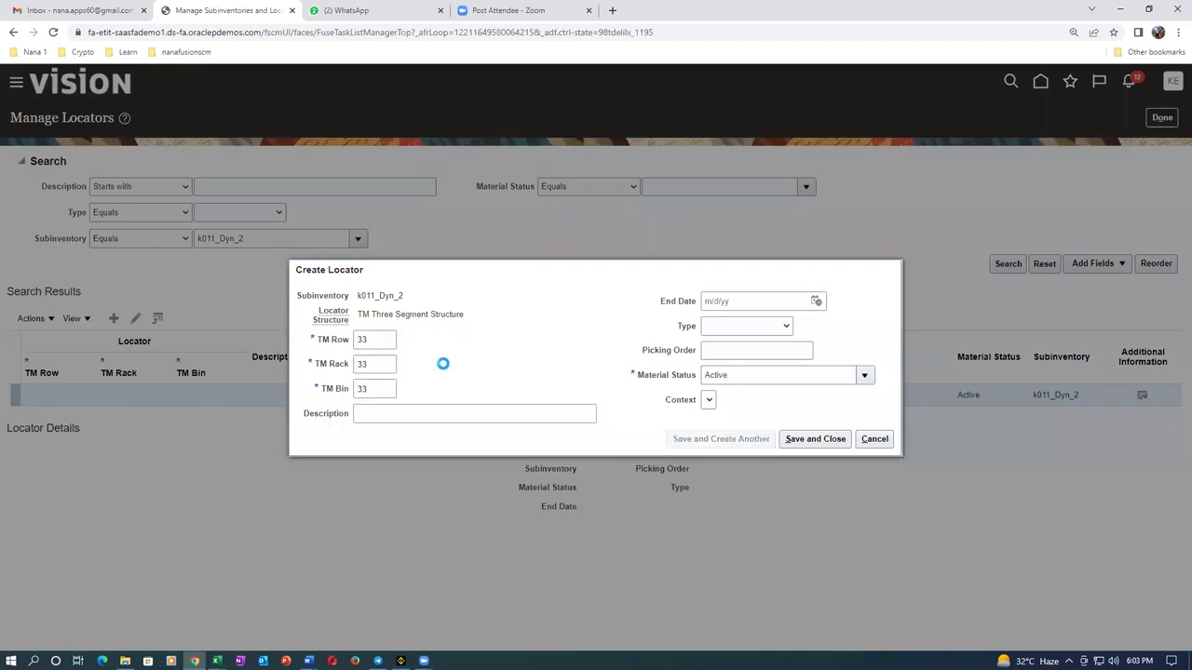
- Create a second locator 44-44-44 in k011_Dyn_2 and close the dialog
text(44)
key(Tab)
text(44)
key(Tab)
text(44)
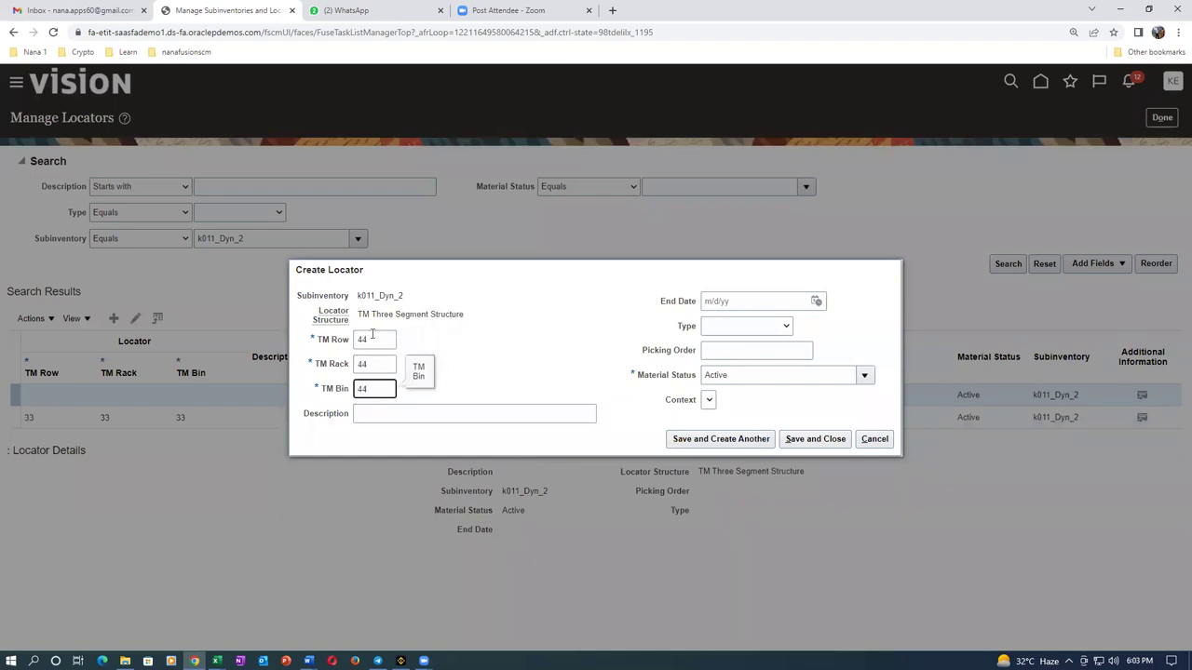
click(813, 438)
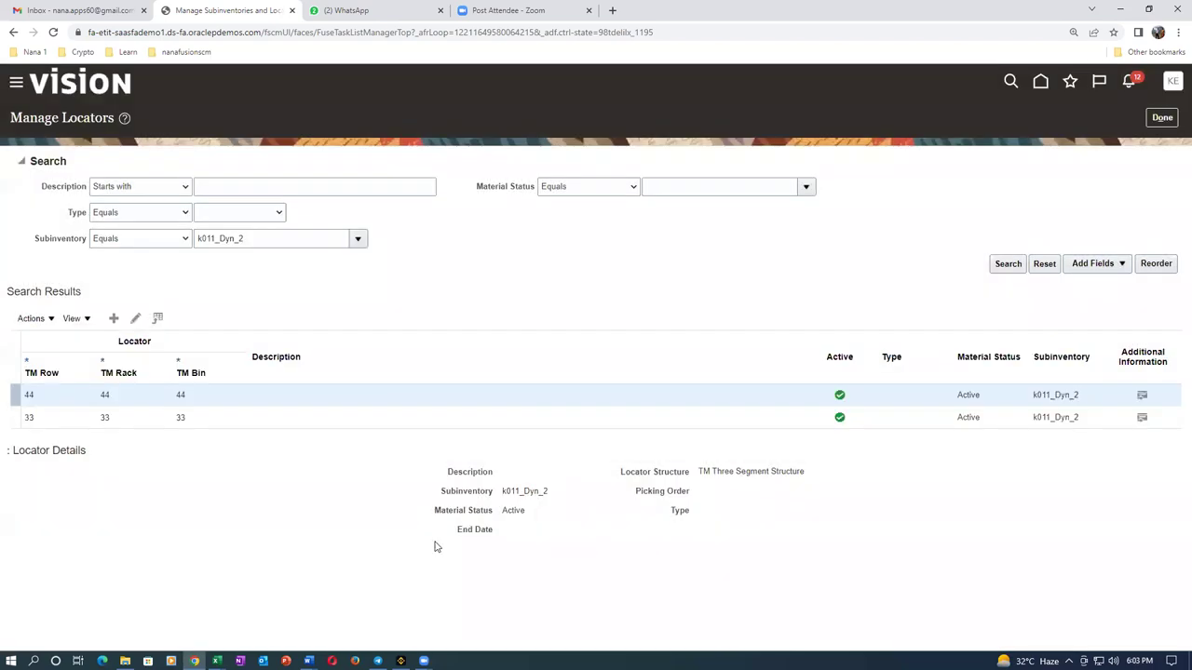
key(alt+Tab)
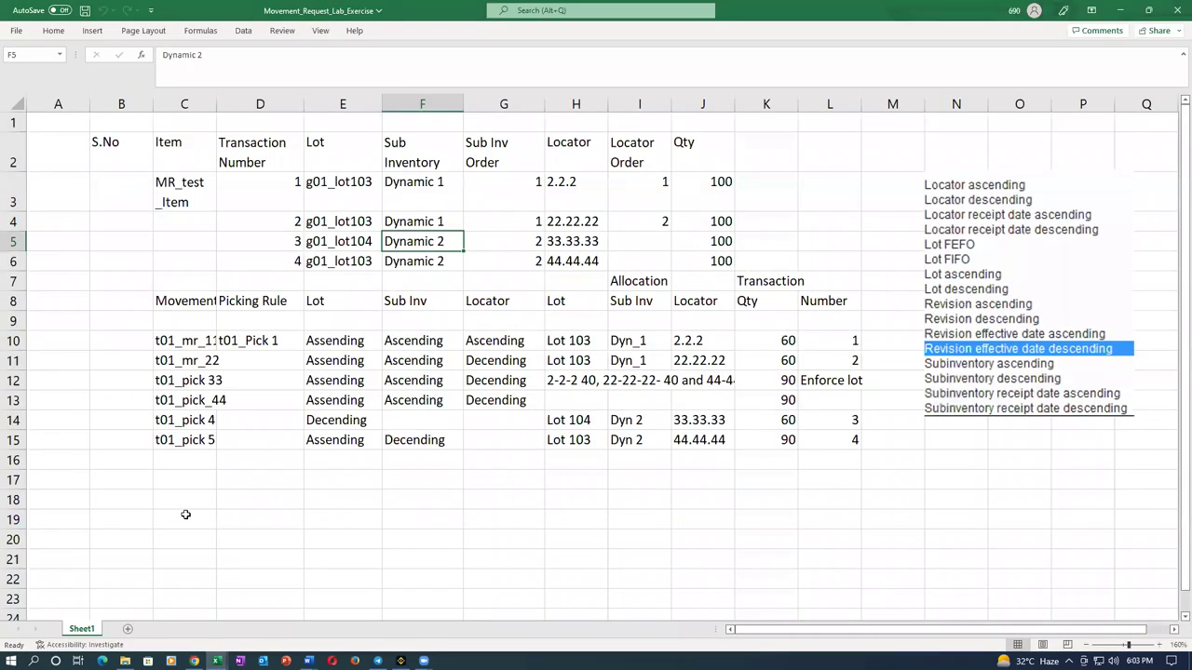
drag(564, 237, 638, 262)
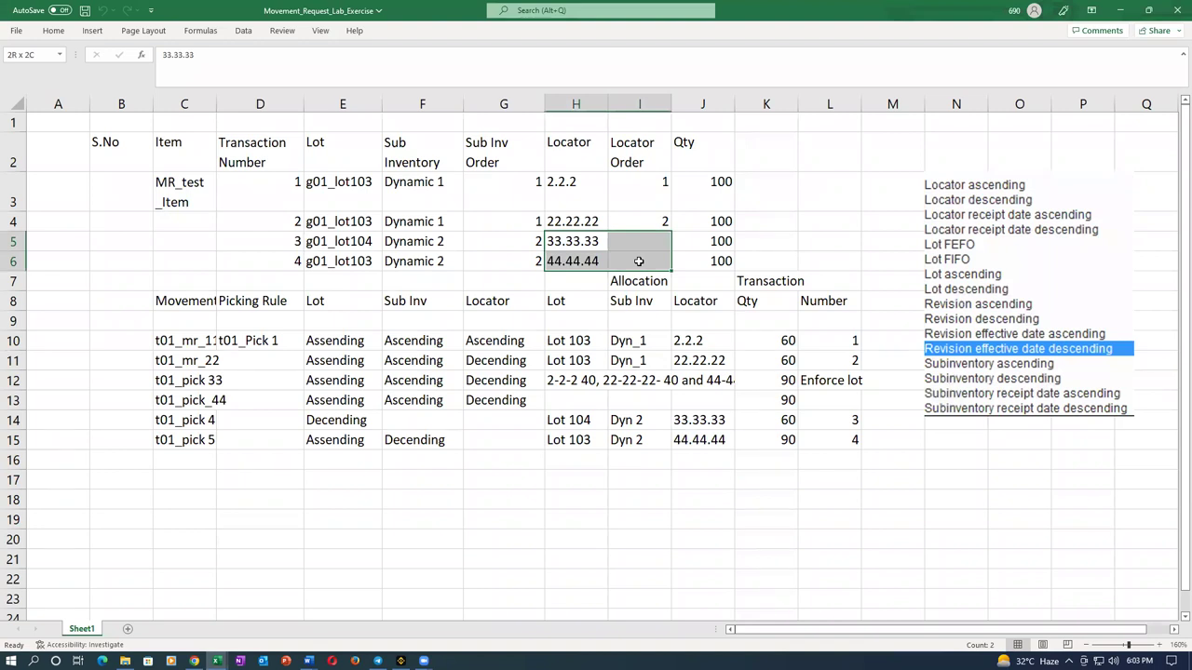
click(264, 189)
click(258, 223)
click(269, 240)
click(275, 257)
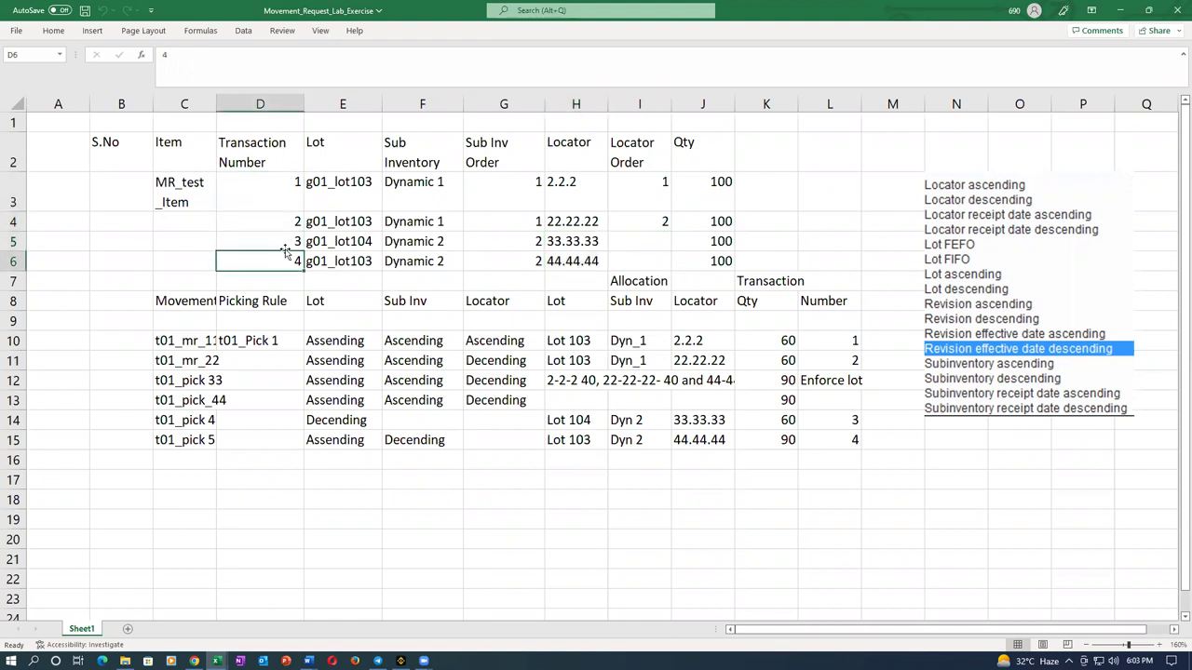
click(227, 187)
drag(227, 187, 438, 189)
click(280, 154)
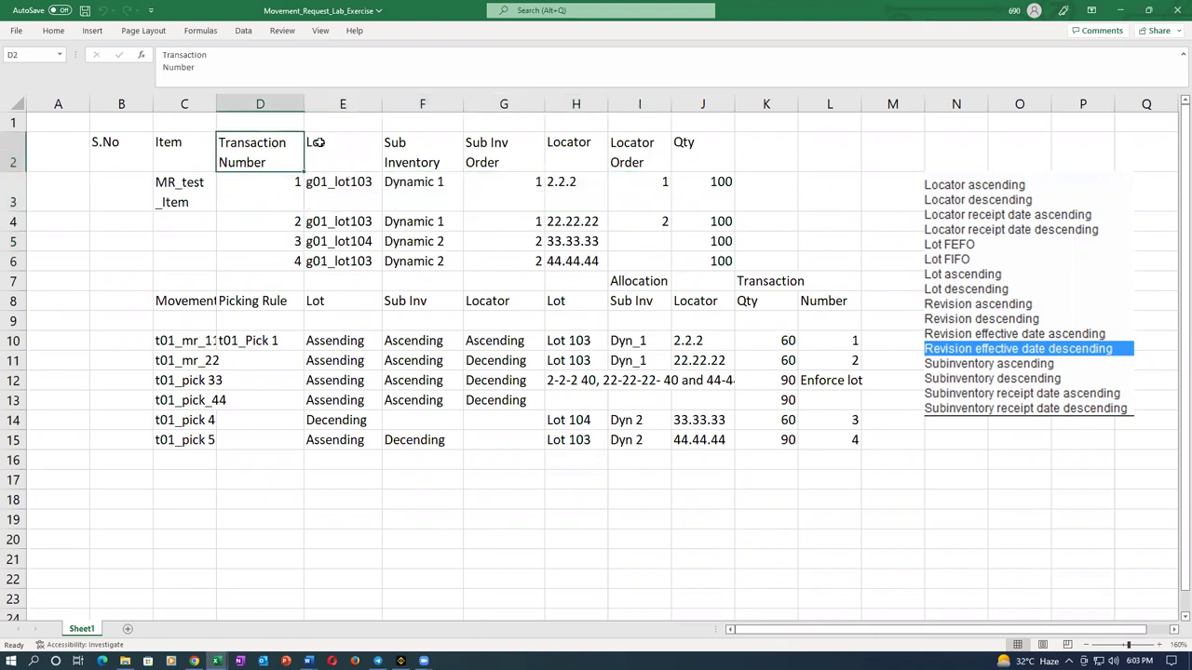
click(336, 126)
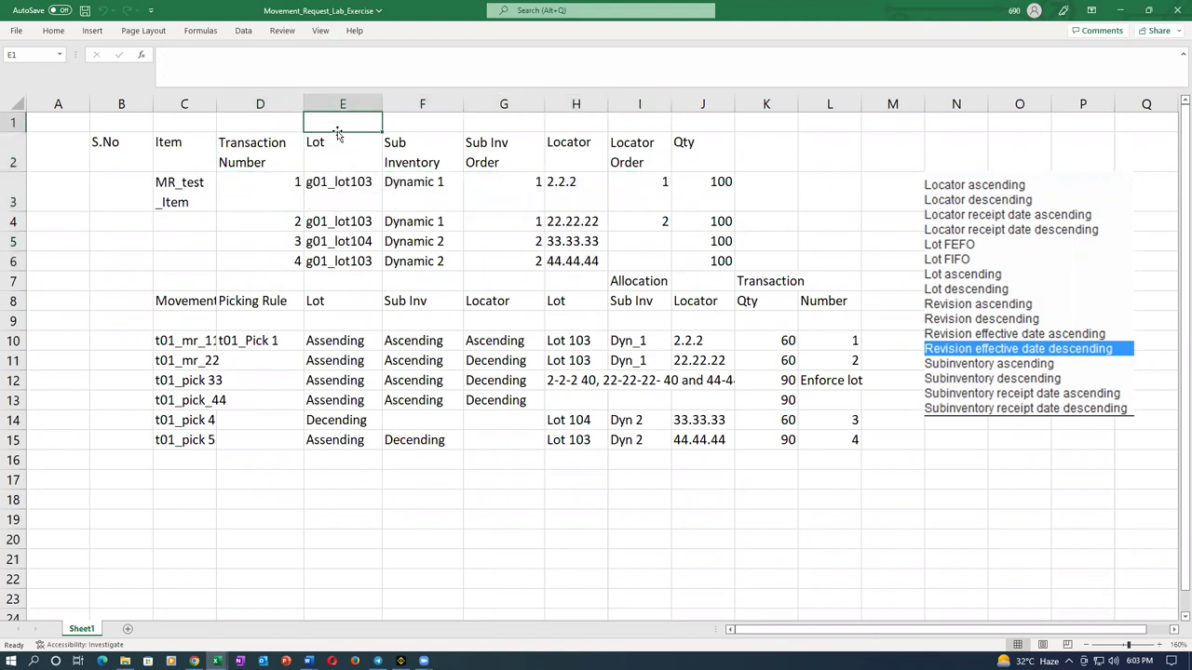
- Replace all occurrences of g01 with k01 in the workbook
key(ctrl+h)
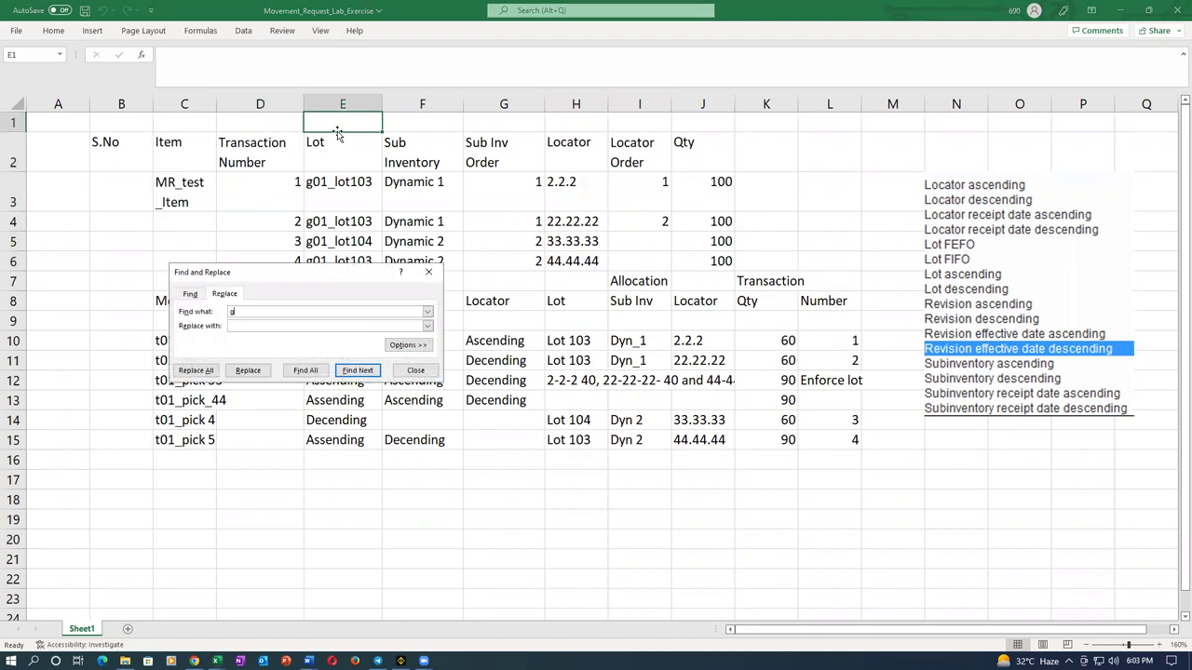
click(260, 331)
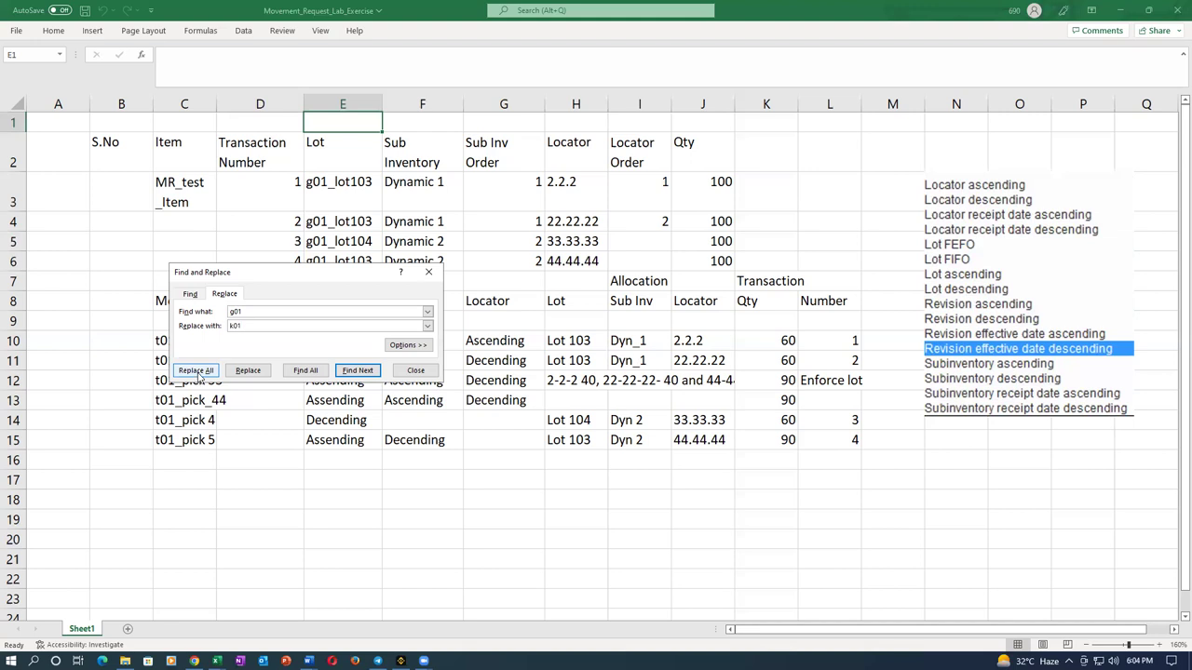
click(198, 372)
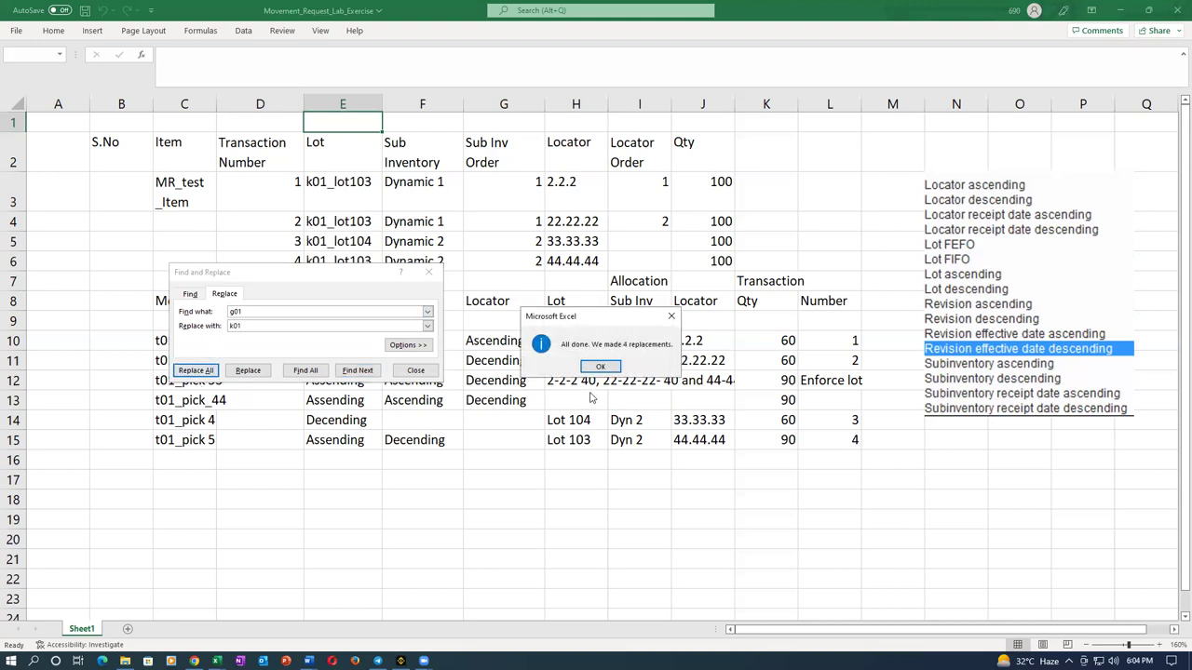
click(602, 367)
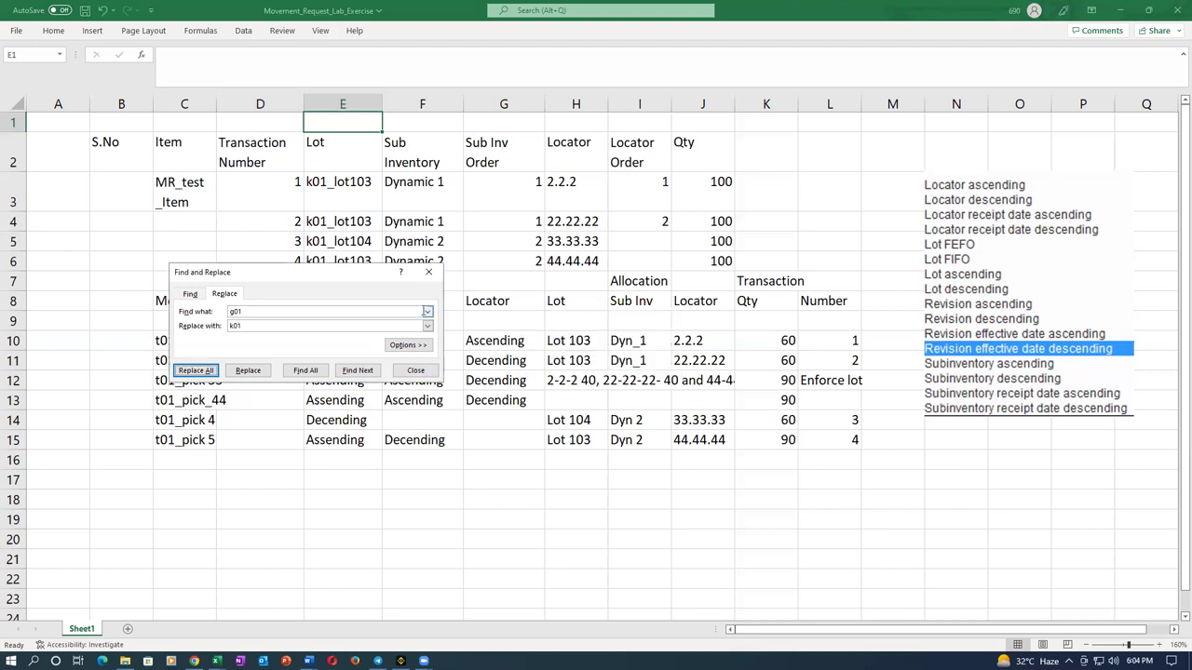
click(428, 272)
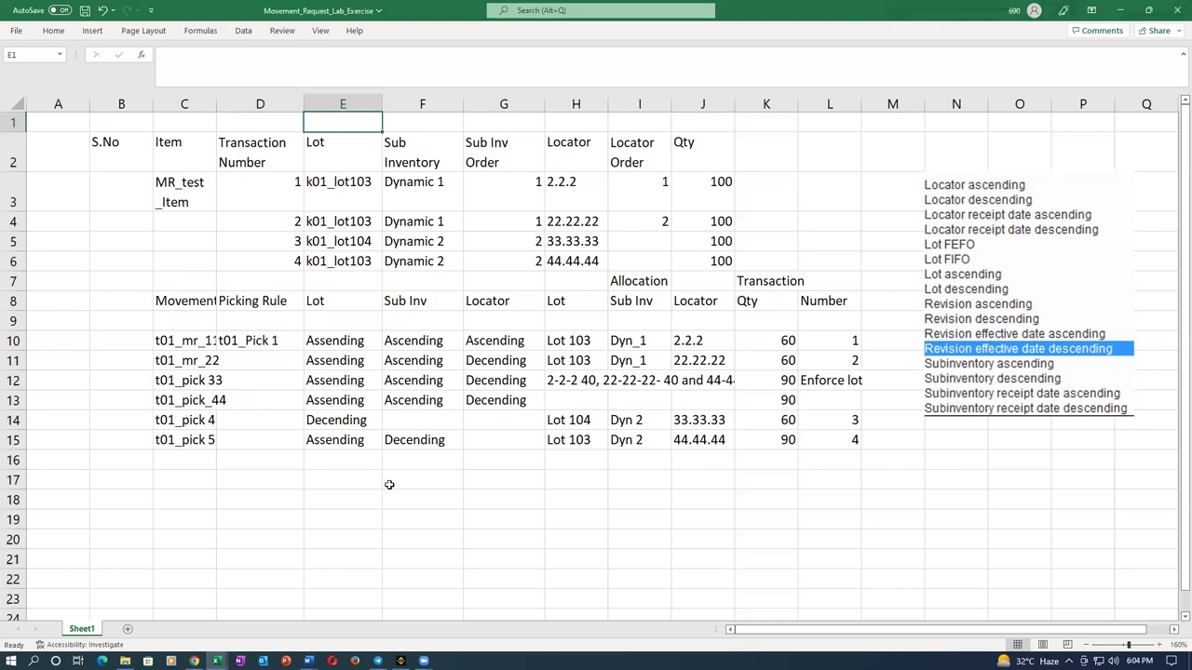
- Check the renamed lot in E3 against the item name in C3
click(175, 201)
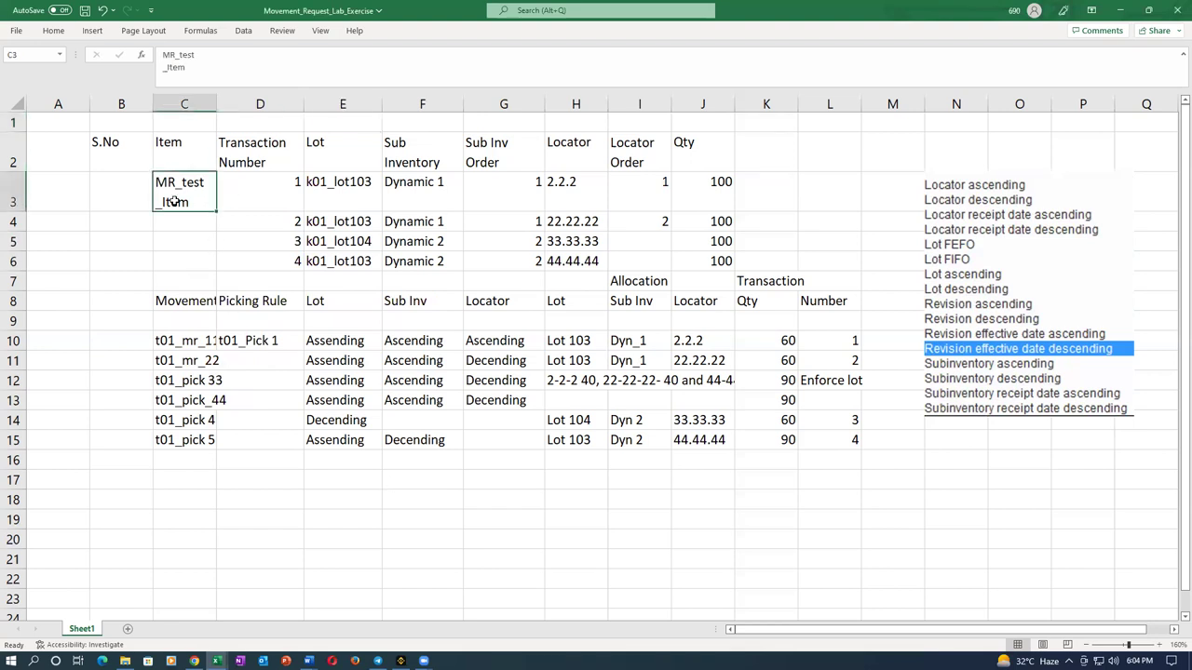
click(350, 208)
click(175, 200)
click(344, 203)
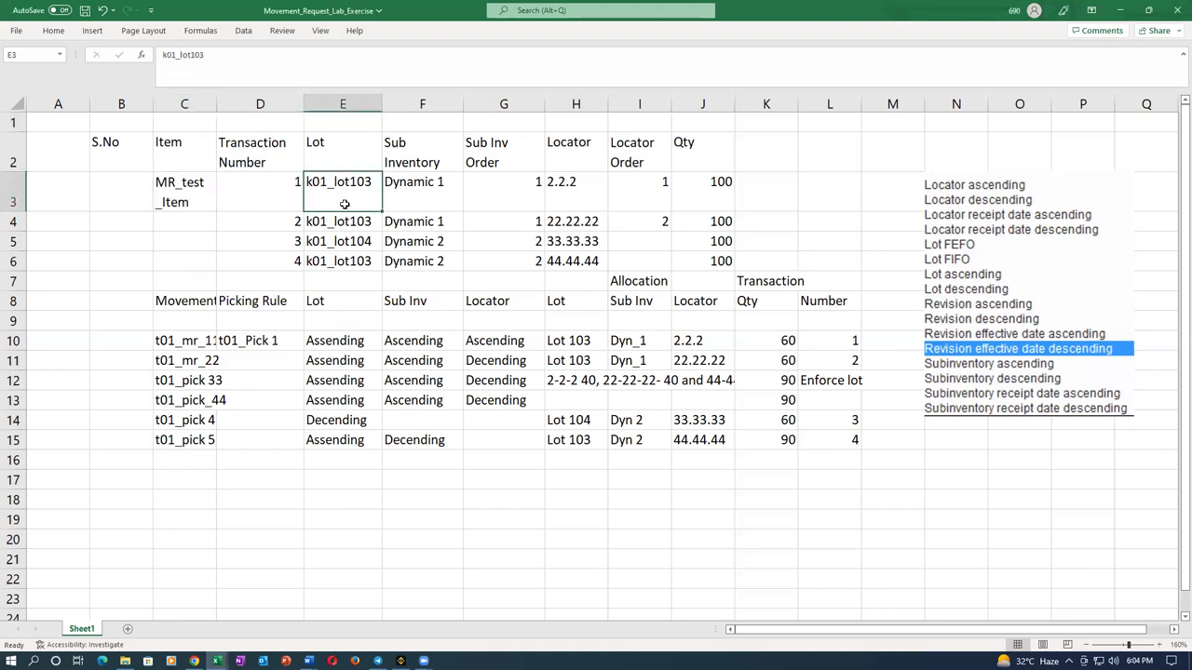
click(190, 201)
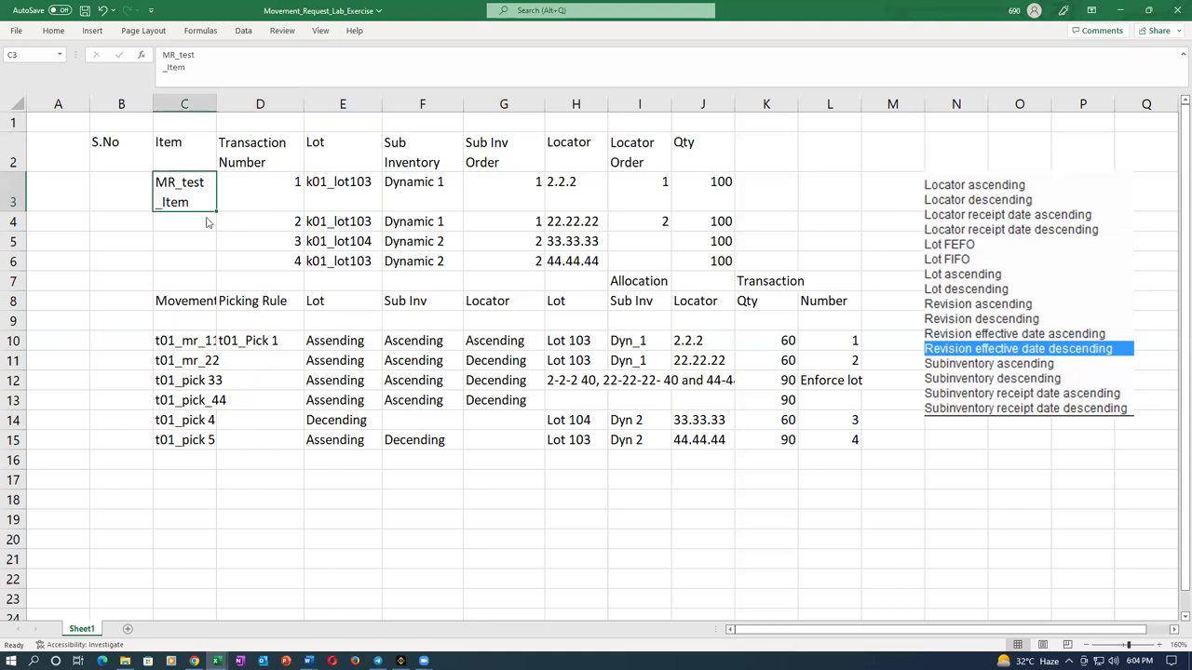
key(alt+Tab)
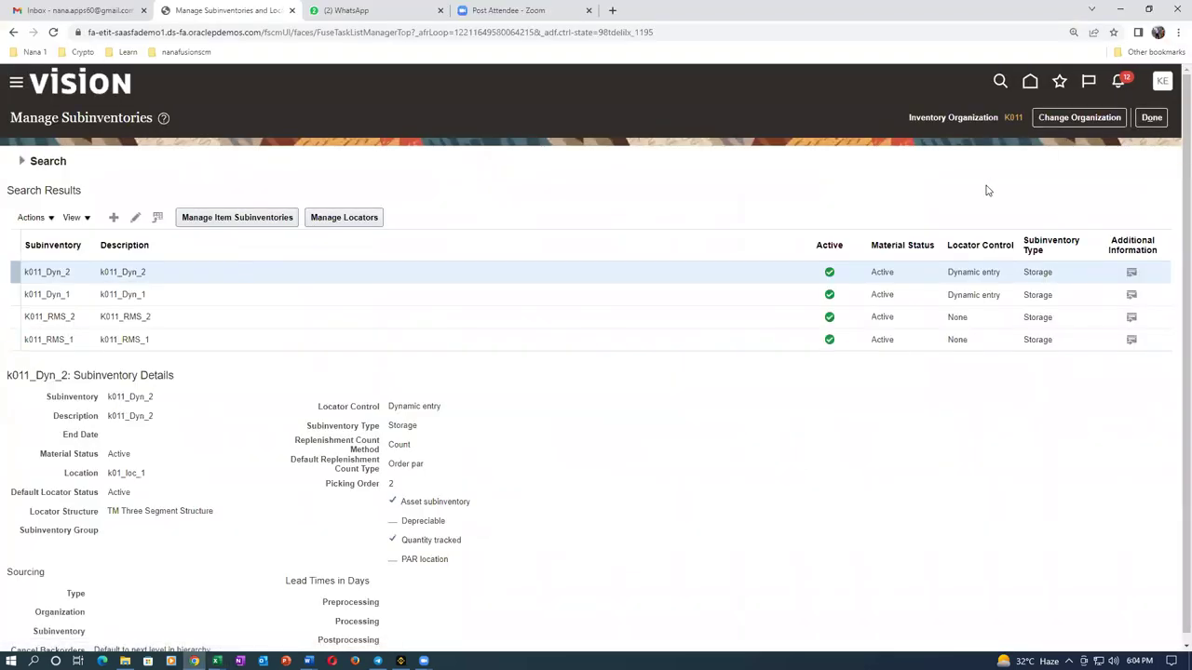
- Go to Product Information Management from the Favorites and Recent Items list
click(1060, 82)
click(845, 227)
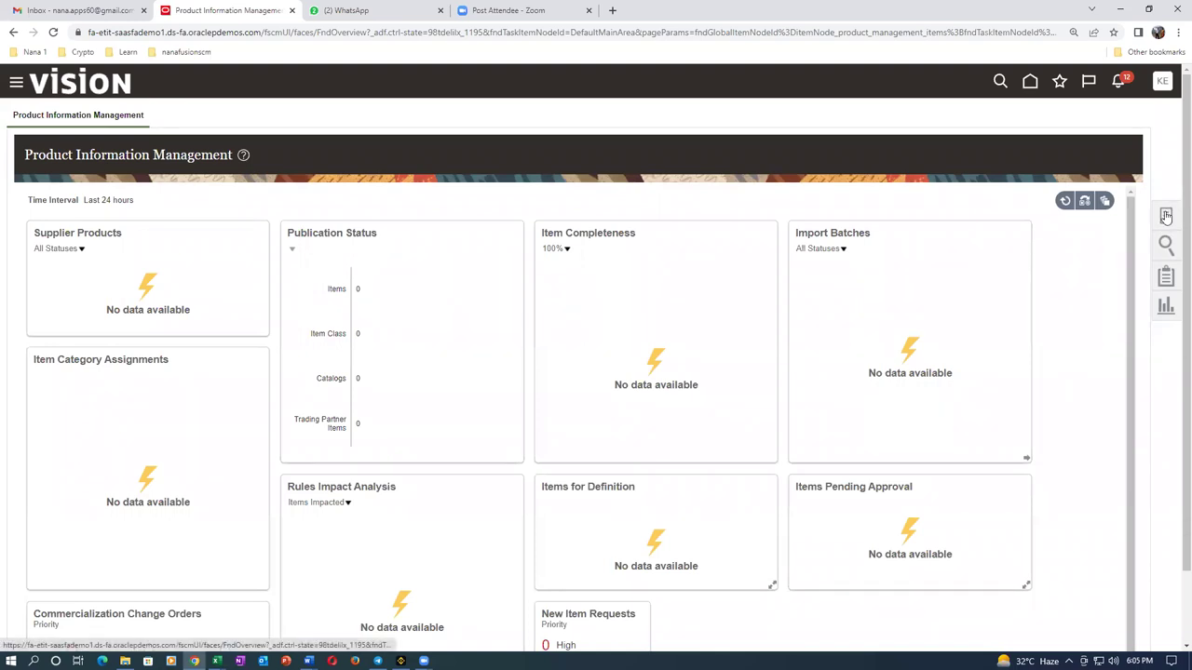
- Search Browse Items for k0102 and scroll the results to view both organizations
click(1166, 216)
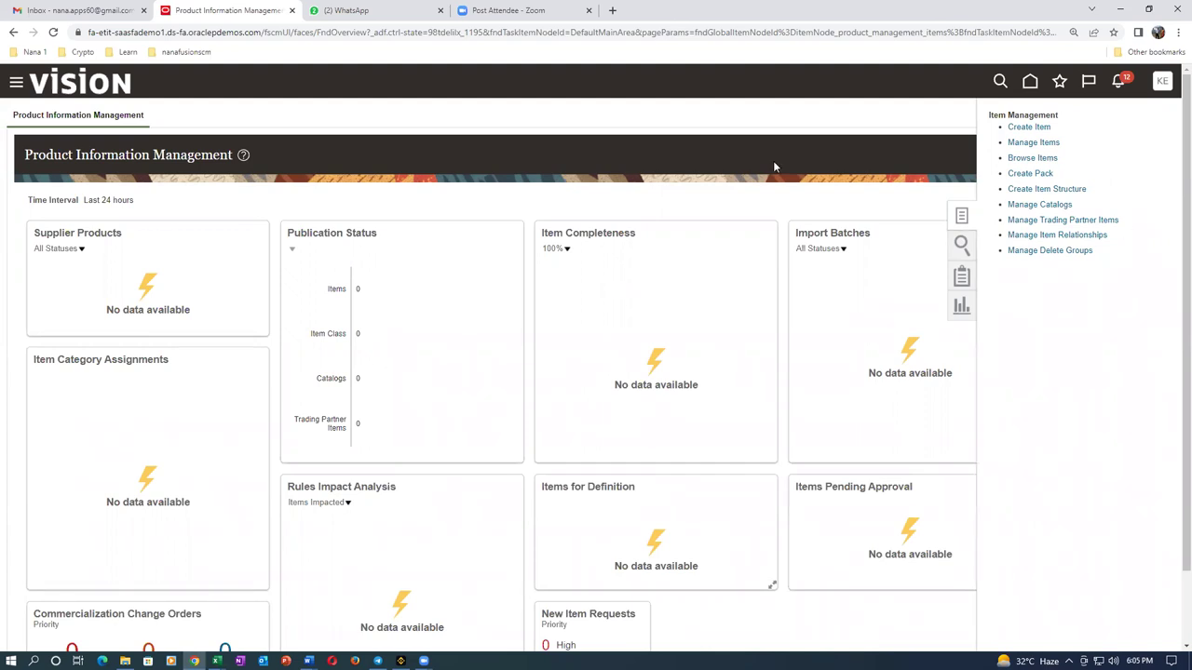
click(1045, 157)
click(443, 370)
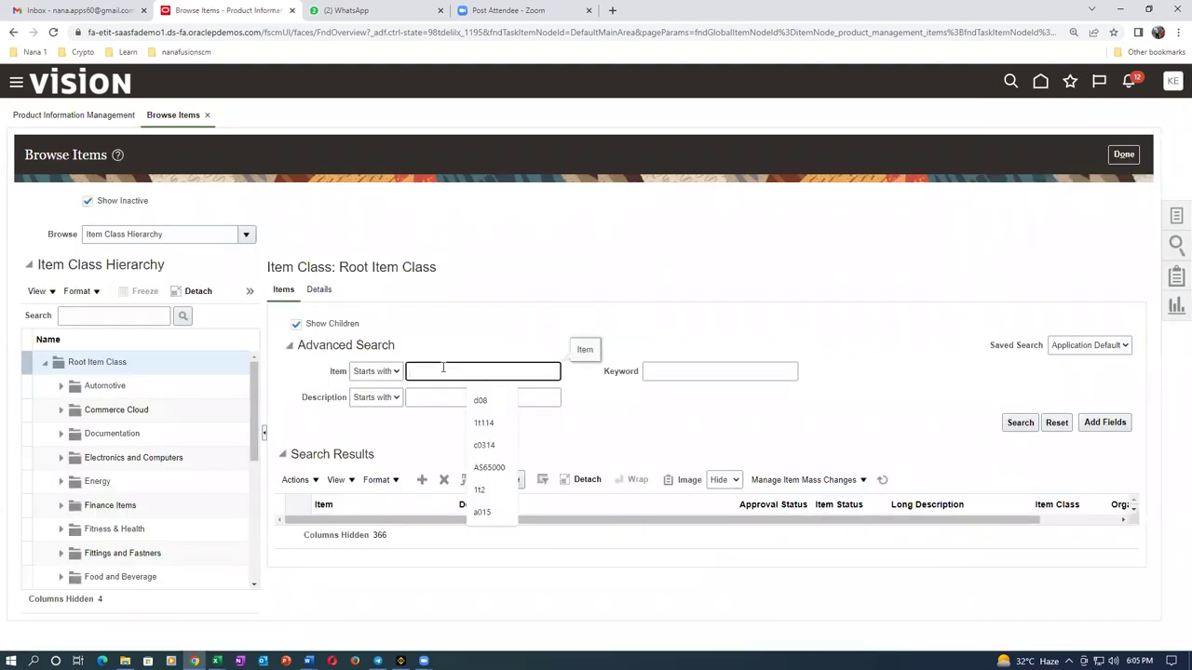
text(k0102)
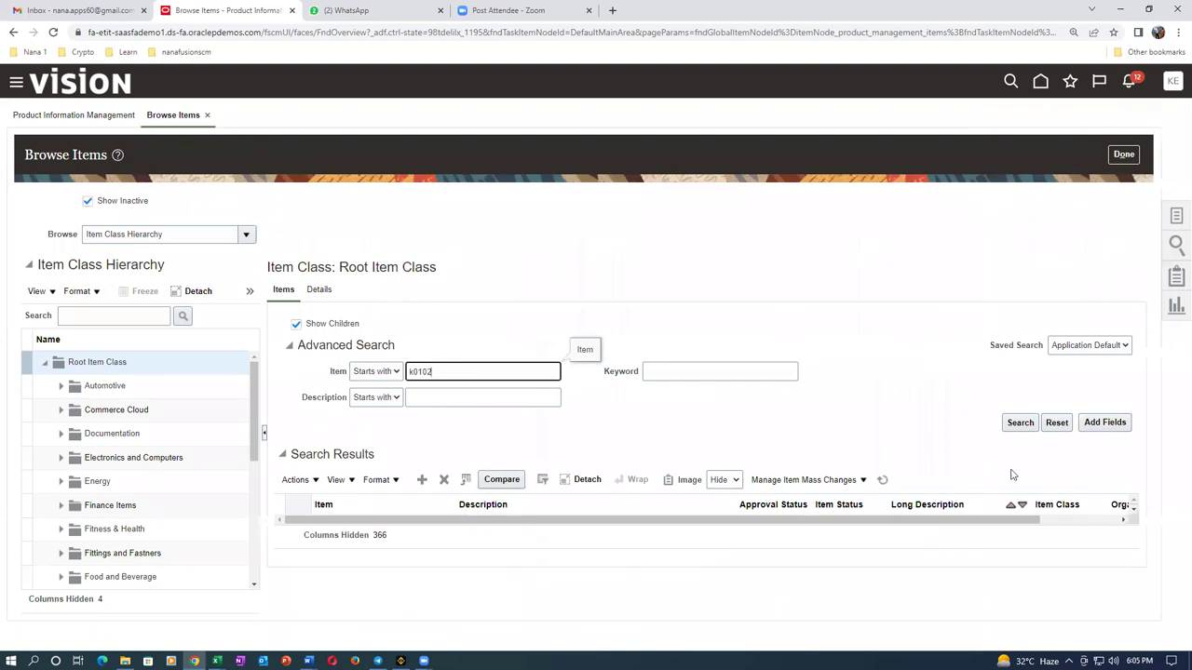
click(669, 418)
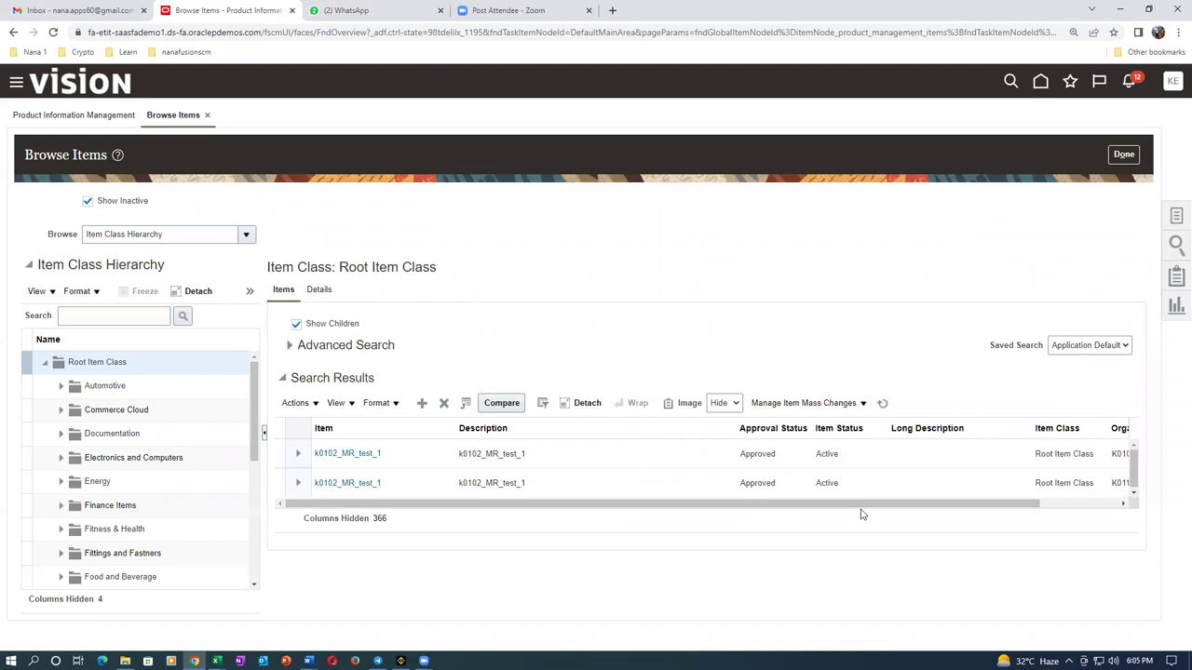
drag(720, 505, 1024, 505)
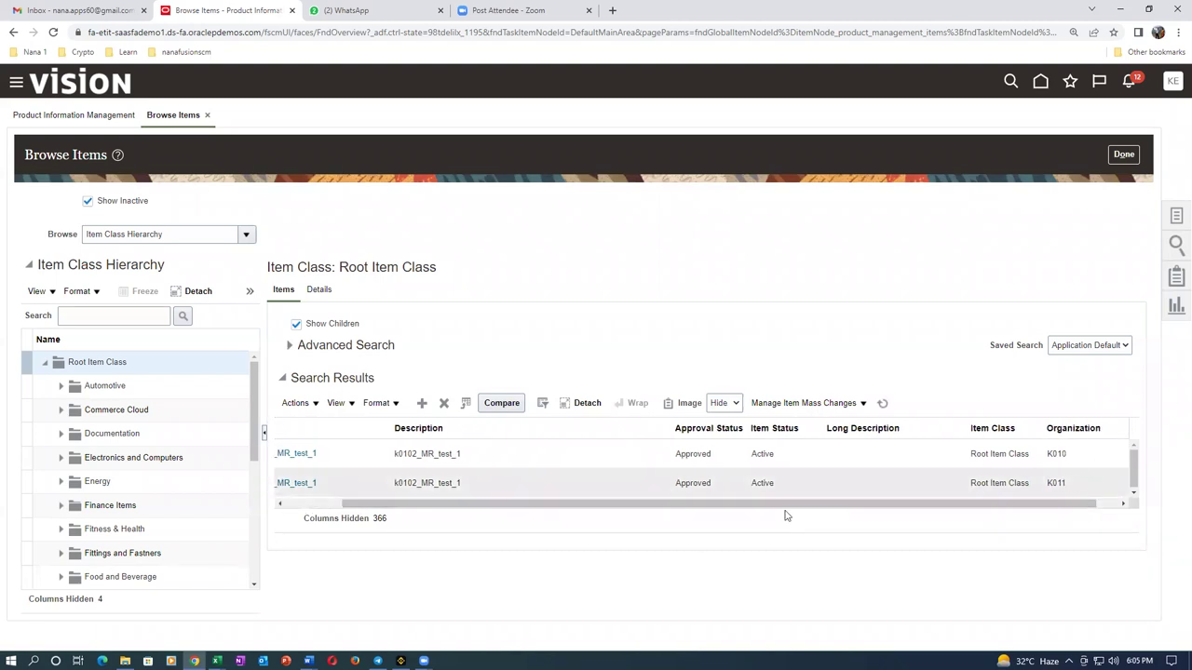
drag(573, 509, 322, 503)
- Open the K010 k0102_MR_test_1 item at its Specifications inventory attributes
click(359, 454)
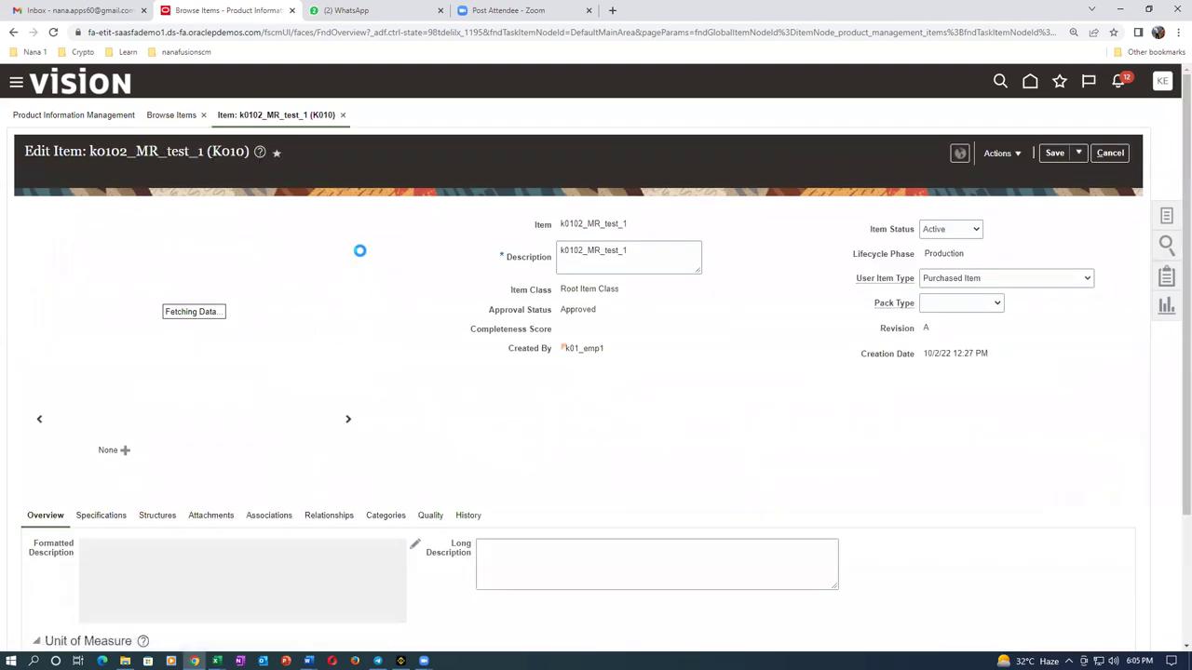
scroll(330, 333, down, 2)
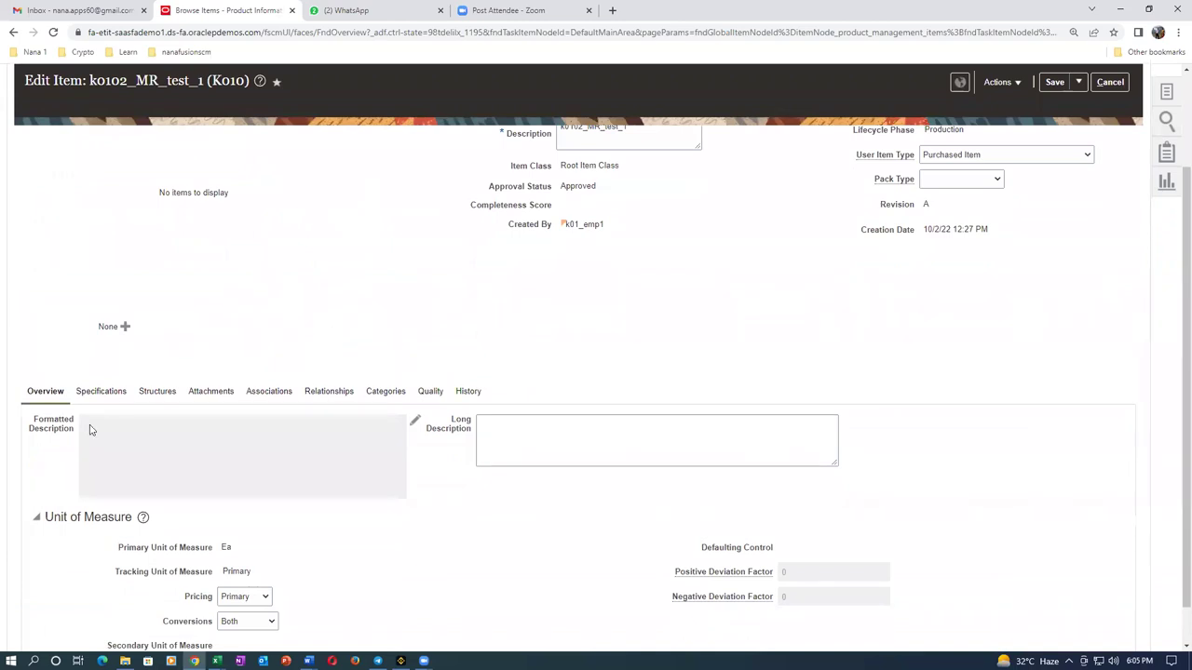
click(101, 392)
scroll(270, 349, down, 3)
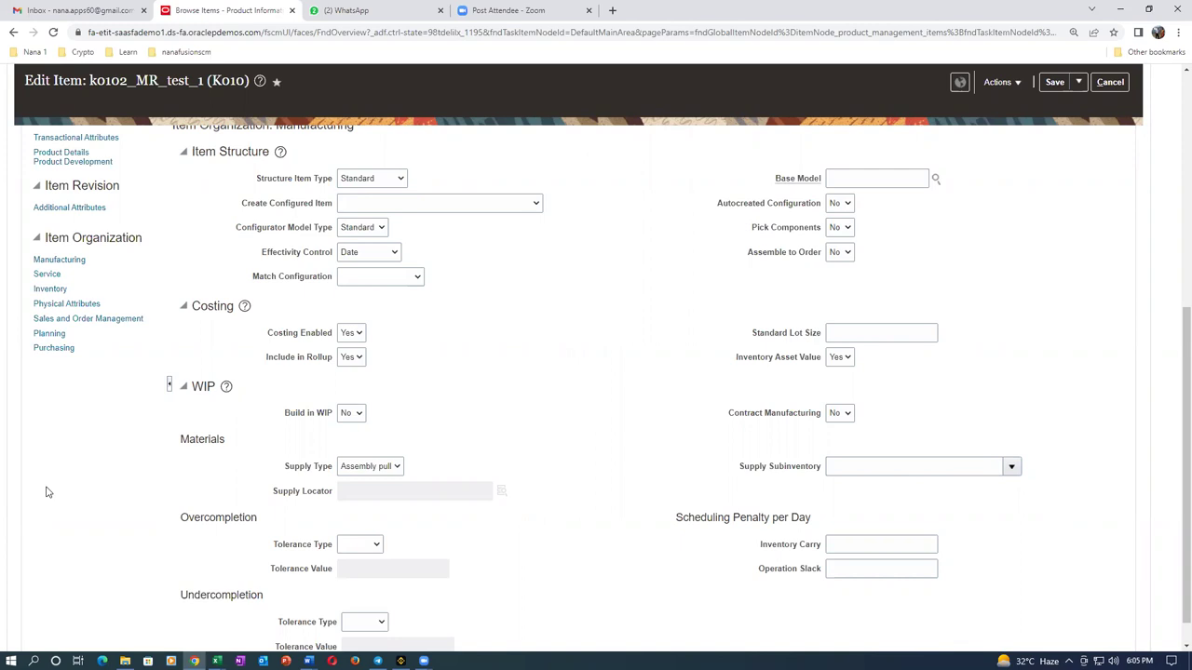
click(51, 290)
- Set the K010 item to Full lot control with prefix mon_ and starting number 101
click(375, 344)
click(372, 355)
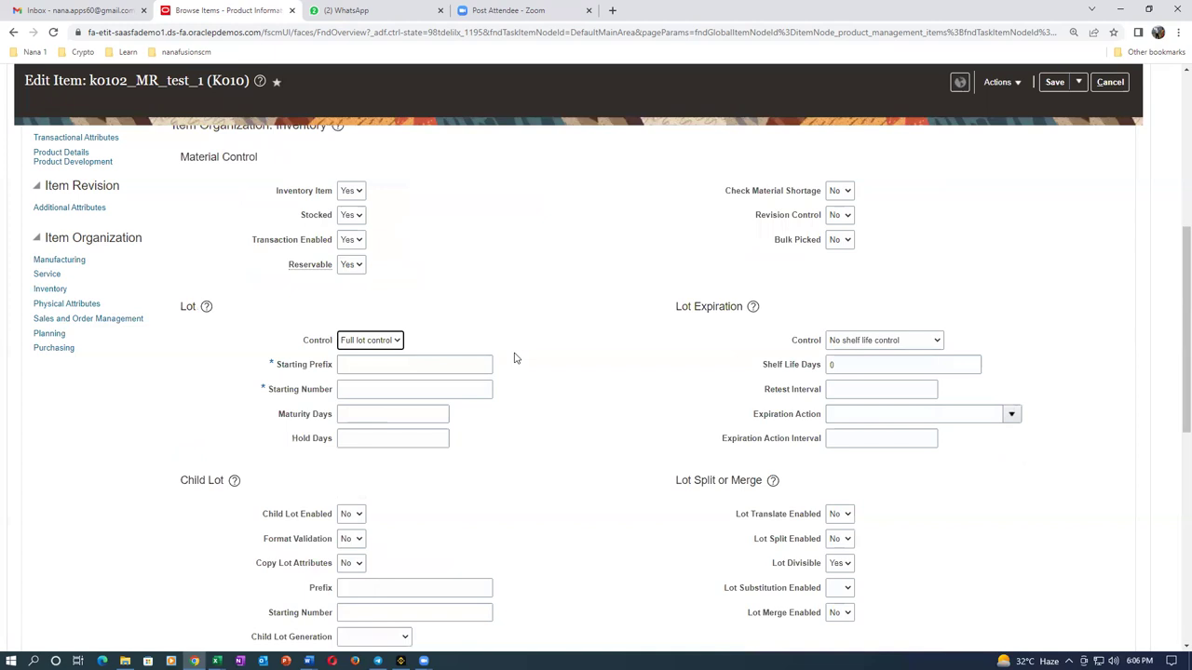
click(403, 364)
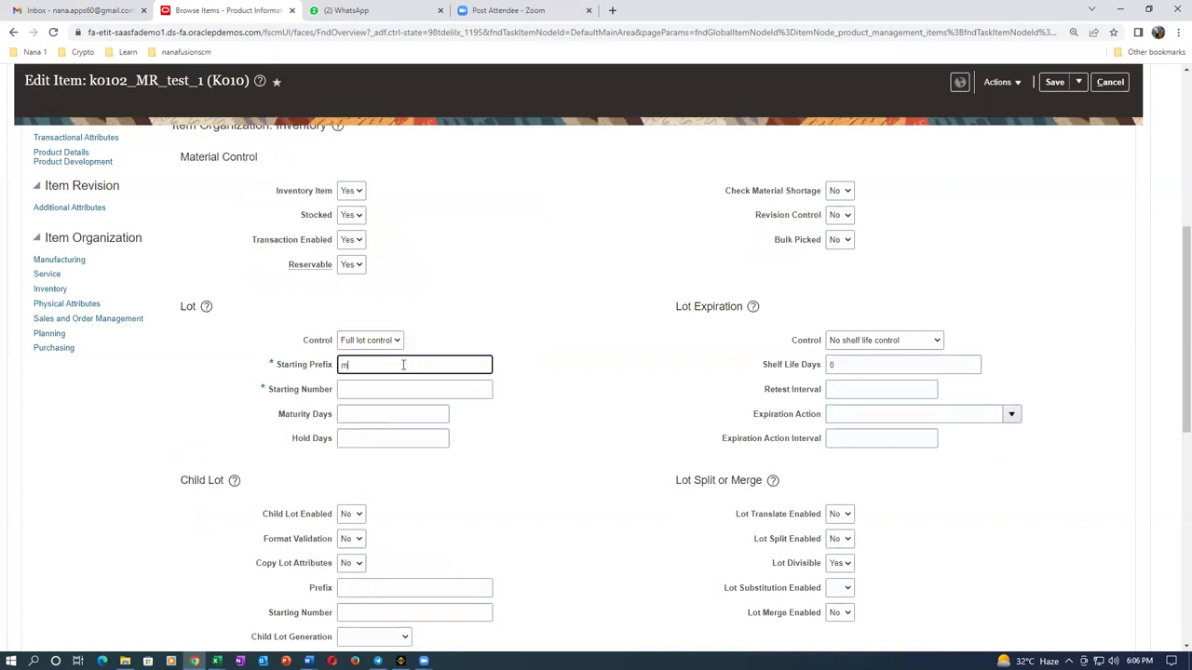
text(mon_)
key(Tab)
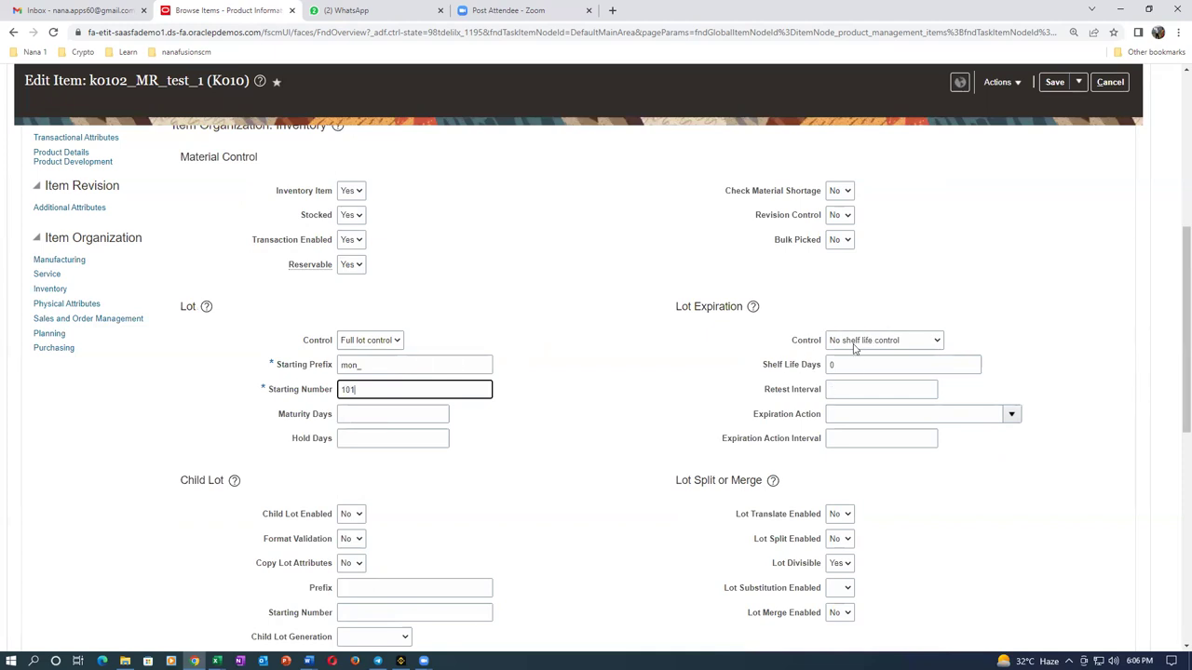
click(558, 405)
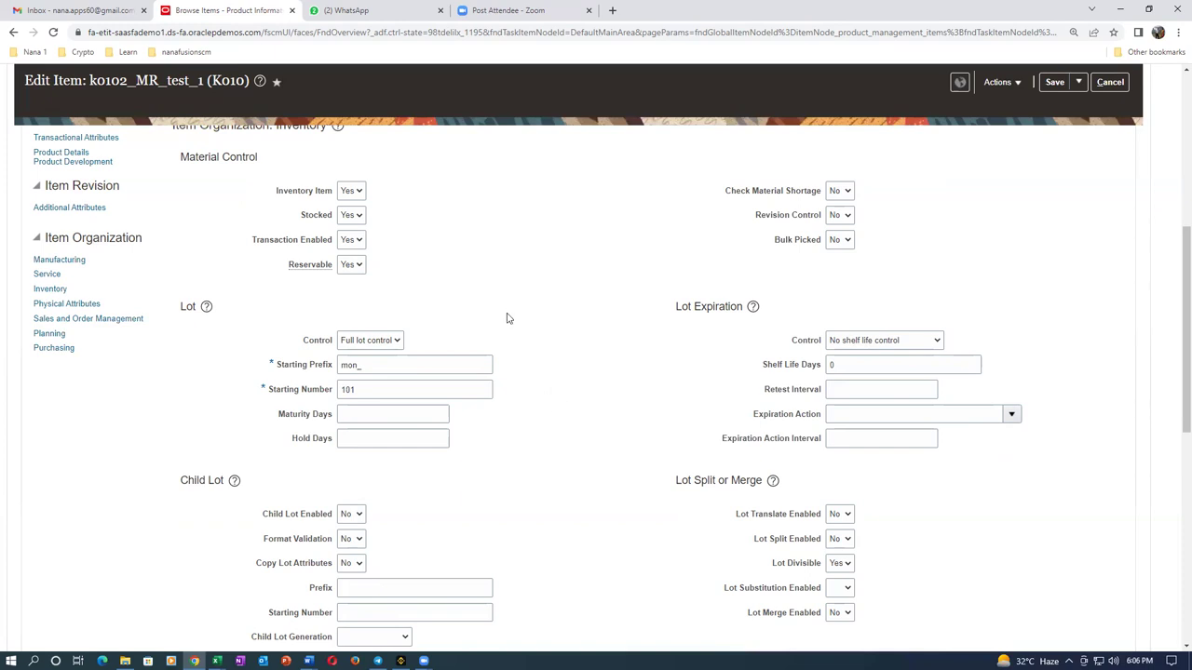
click(765, 218)
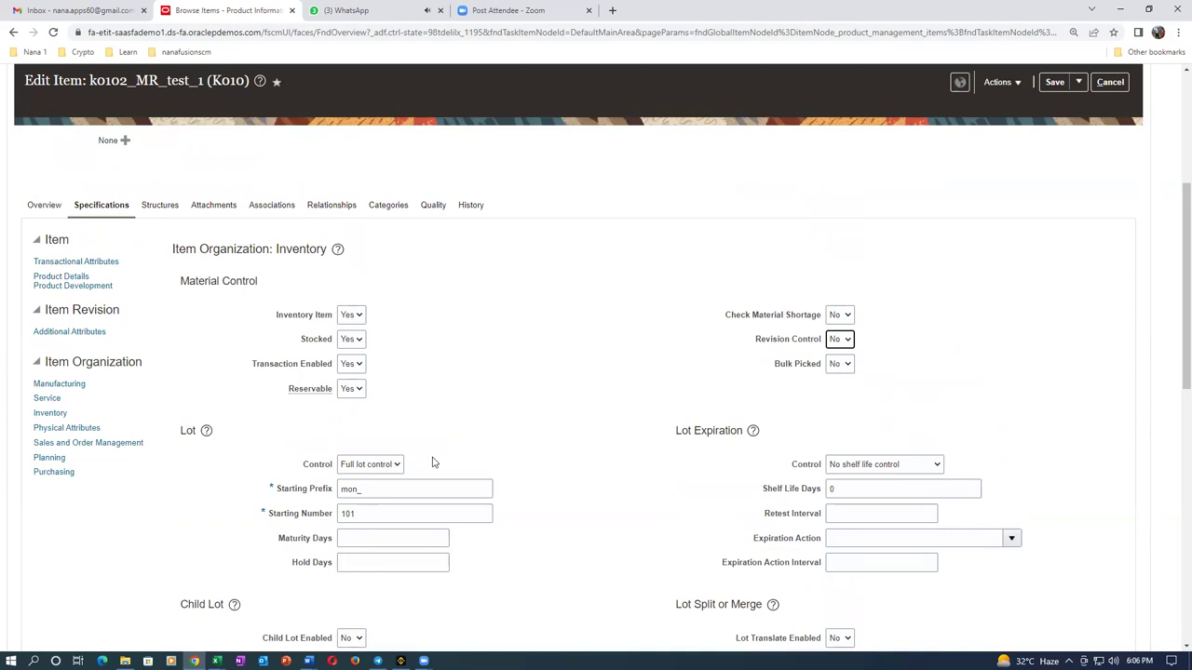
key(alt+Tab)
click(329, 223)
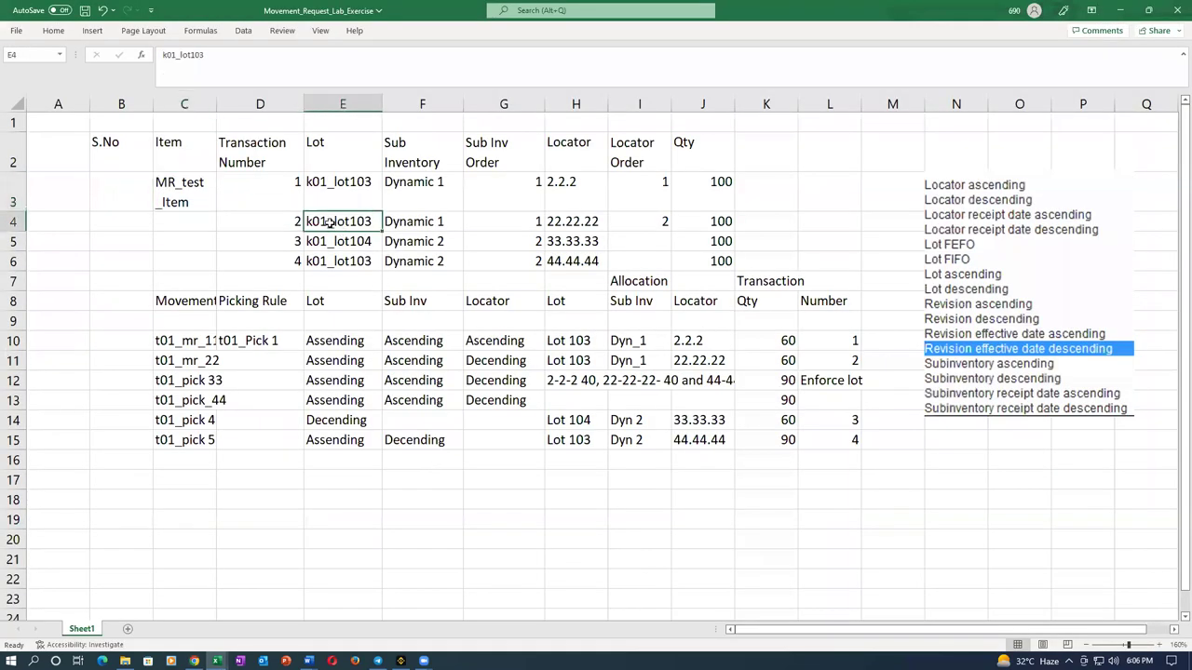
key(alt+Tab)
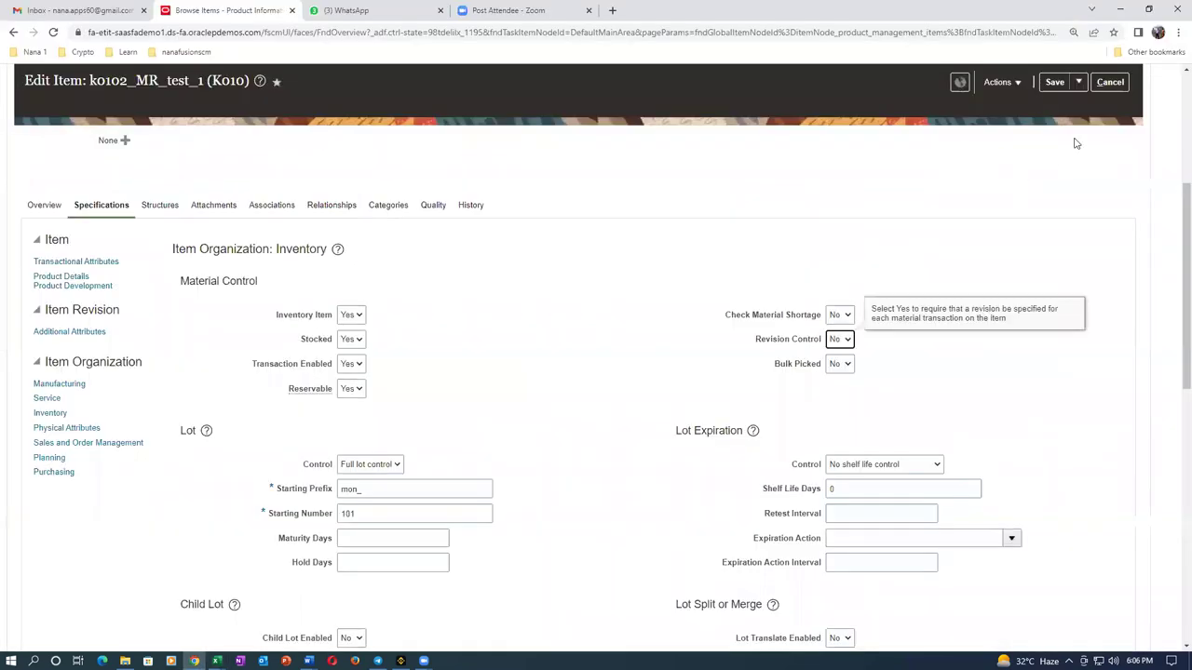
- Save and close the K010 item, then open the K011 k0102_MR_test_1 item
click(1079, 82)
click(1071, 106)
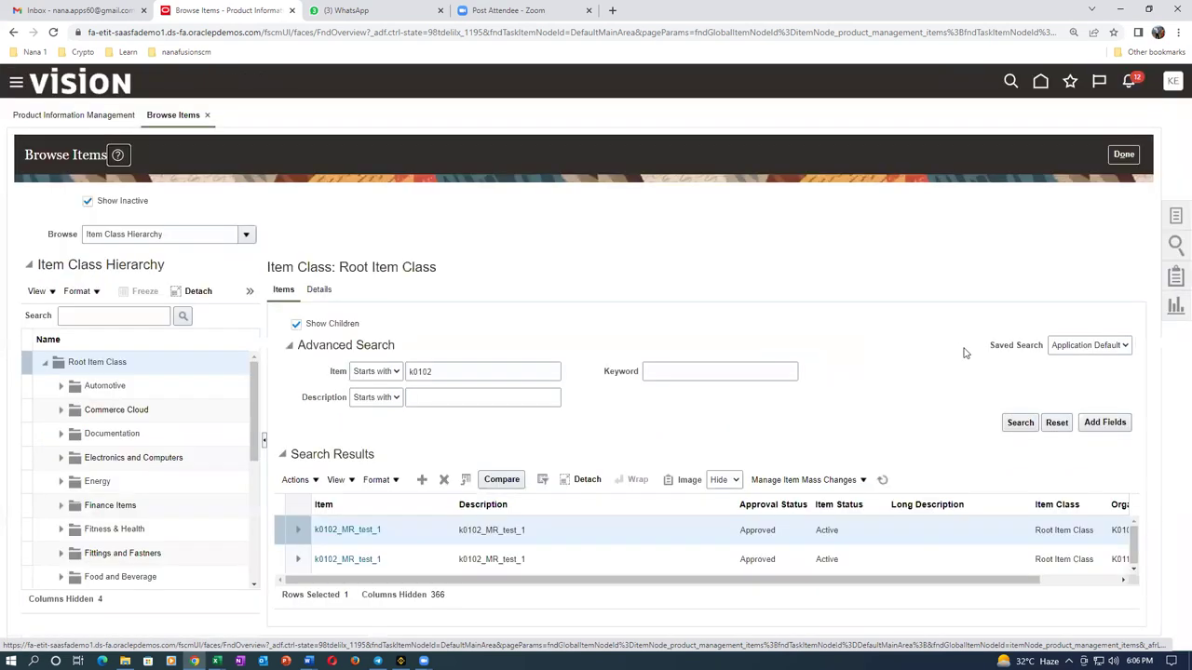
click(1020, 423)
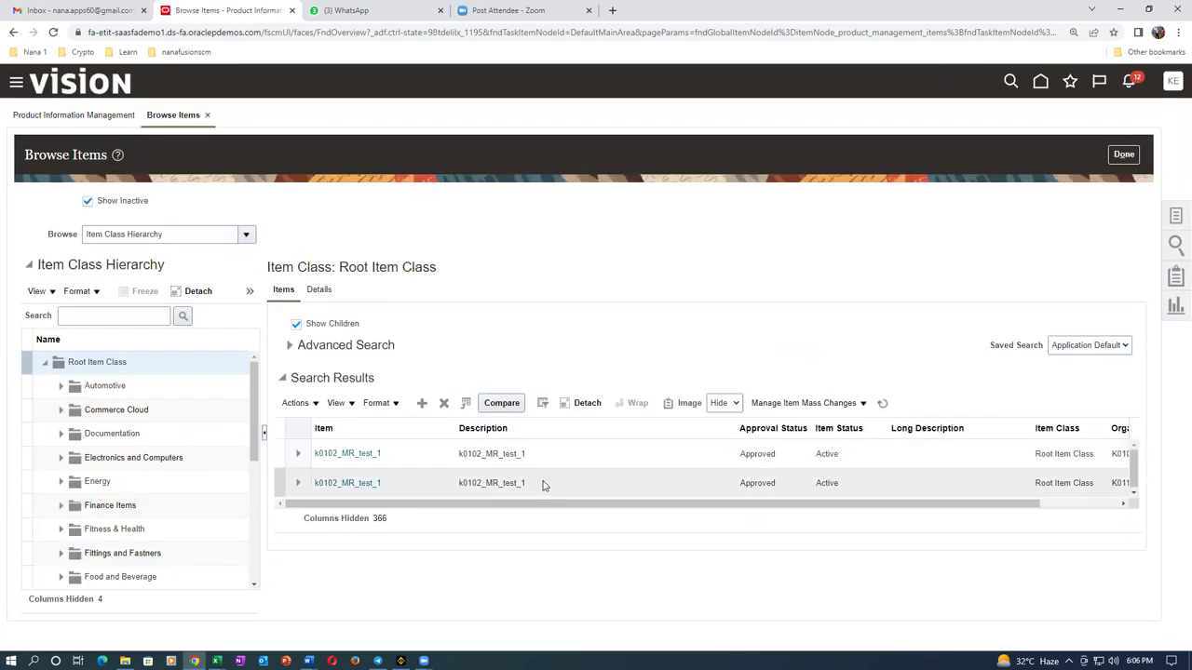
click(352, 484)
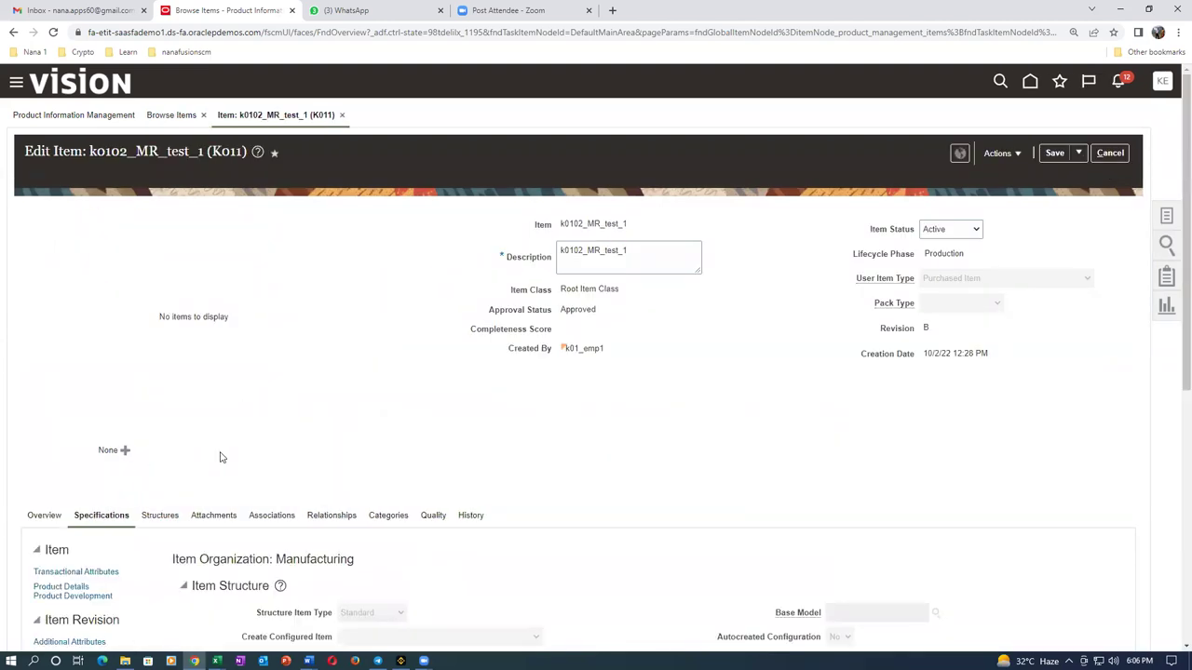
- Set the K011 item to Full lot control with prefix Mon_ and starting number 101
scroll(220, 453, down, 2)
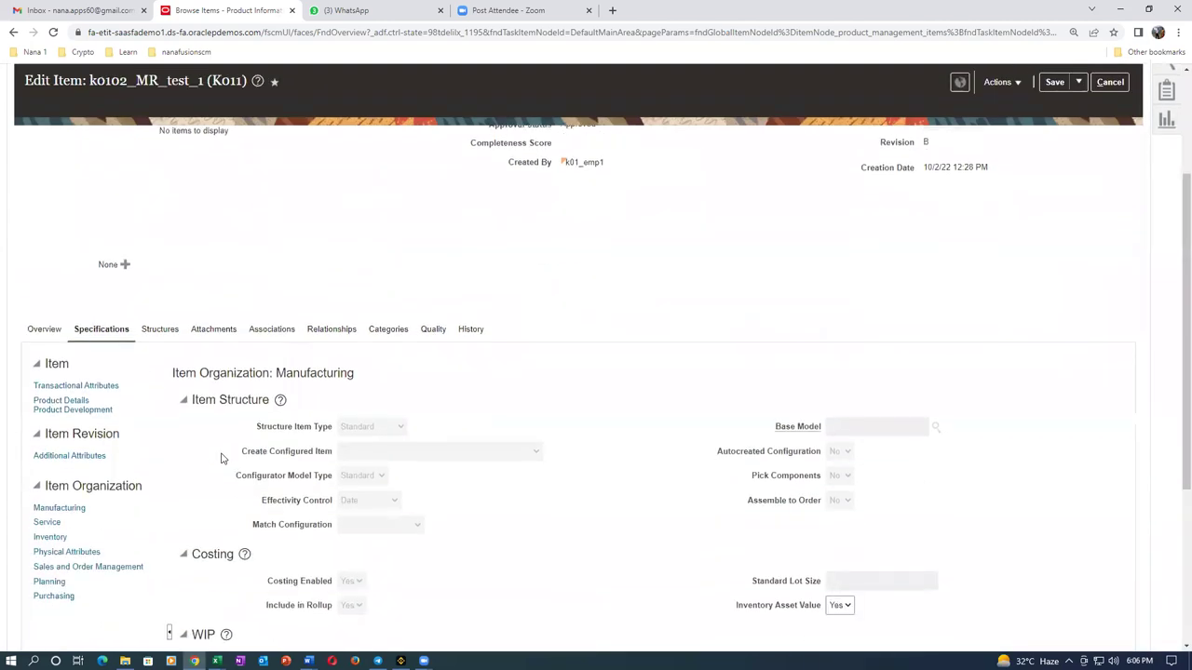
click(50, 537)
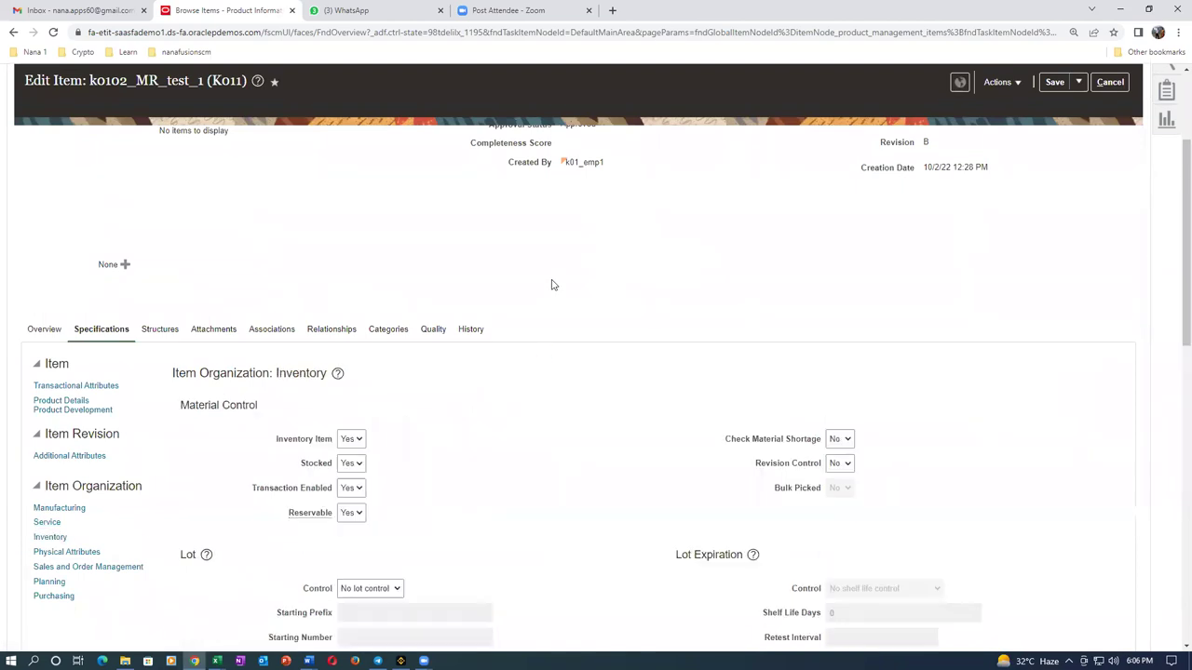
scroll(552, 287, down, 2)
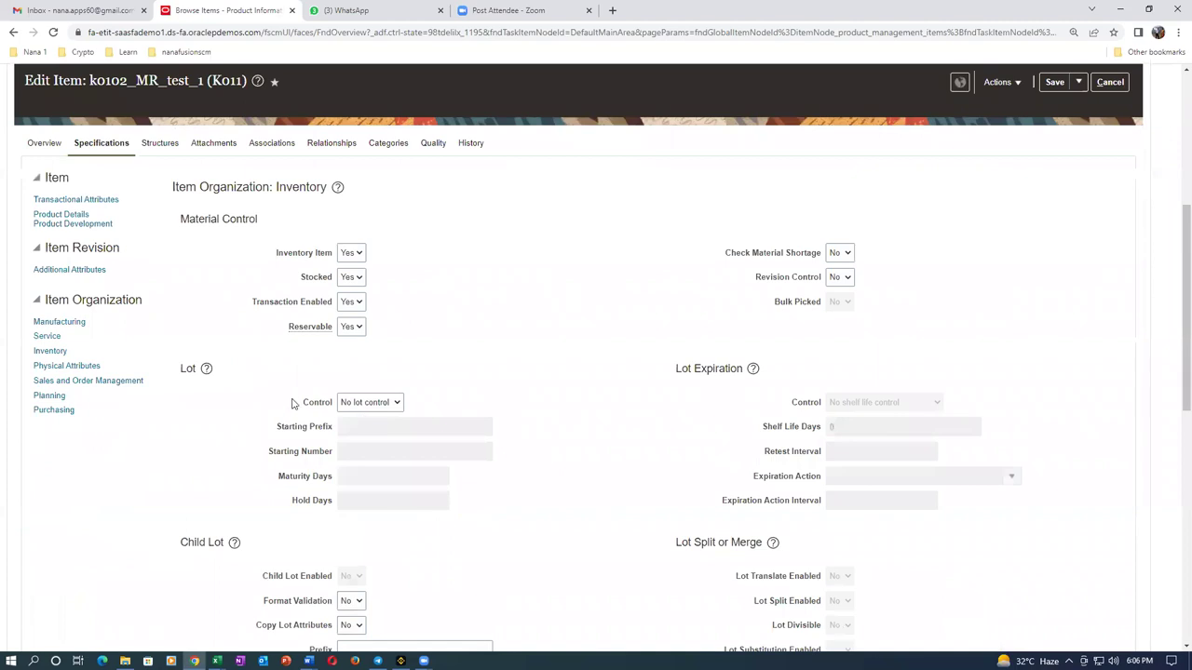
click(392, 407)
click(384, 417)
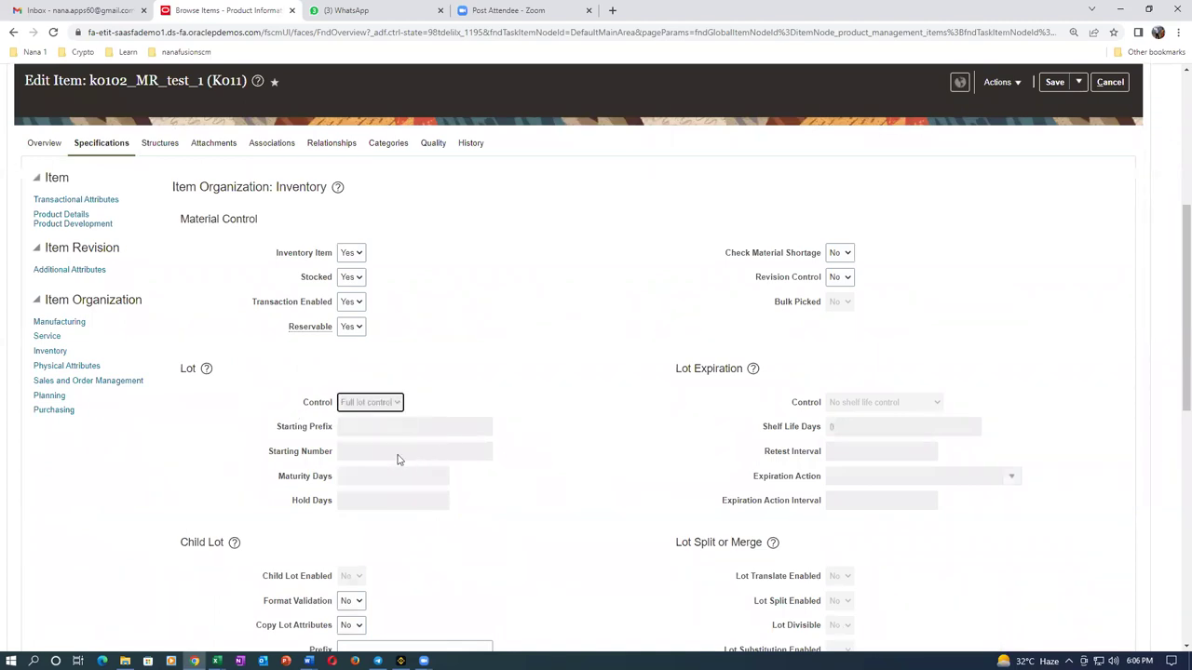
click(357, 426)
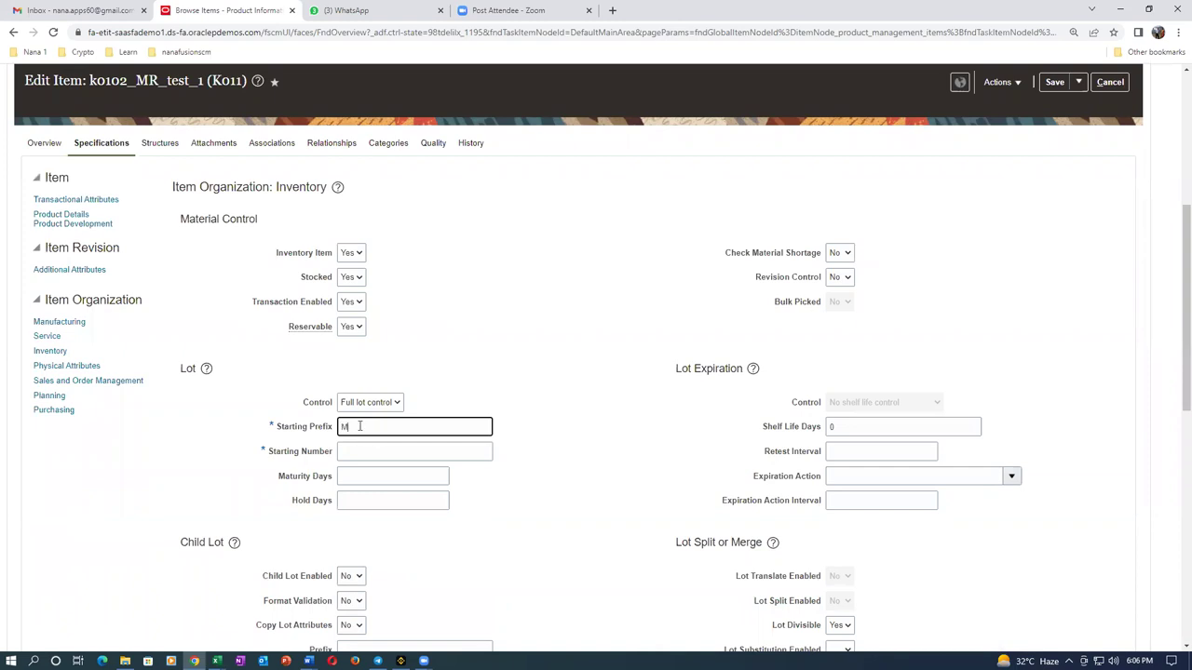
key(Tab)
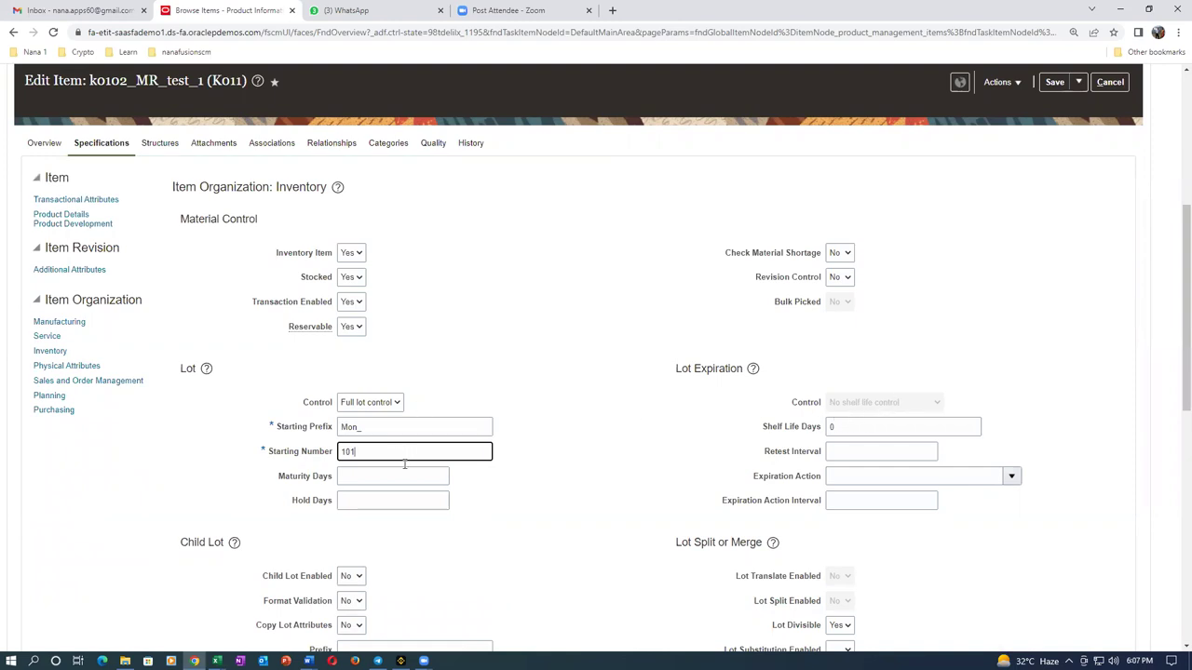
click(601, 326)
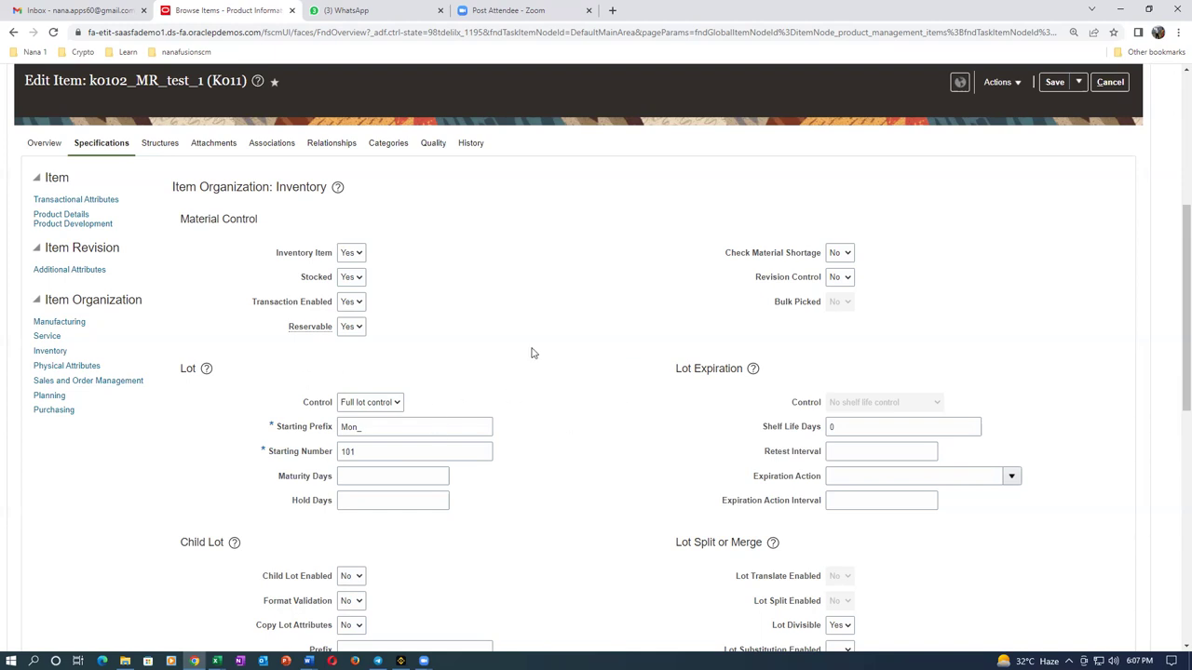
scroll(536, 353, up, 1)
scroll(537, 353, up, 5)
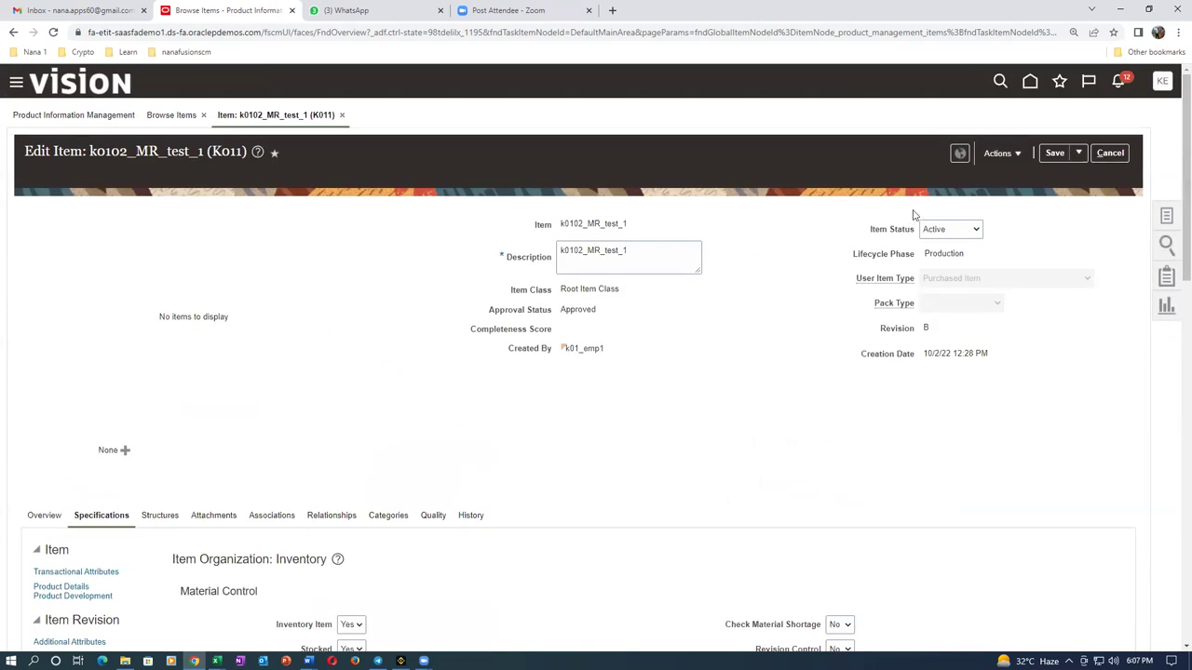
- Save and close the K011 item, finish Browse Items, and bring up WhatsApp Web
click(1078, 154)
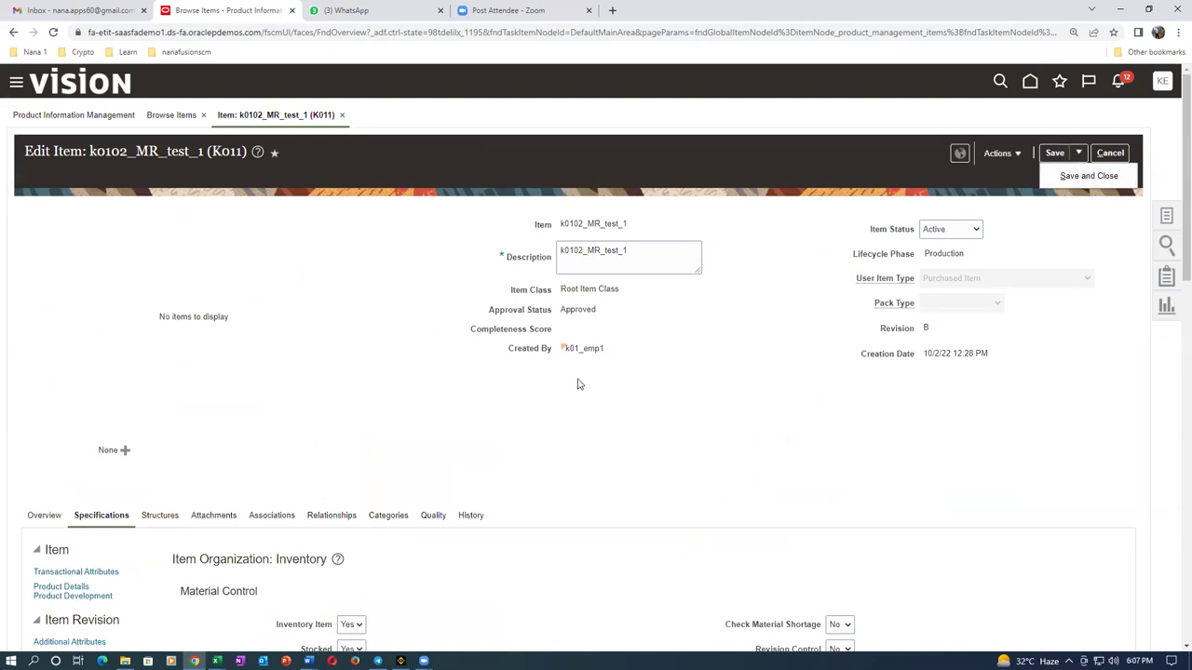
click(606, 420)
scroll(610, 427, down, 4)
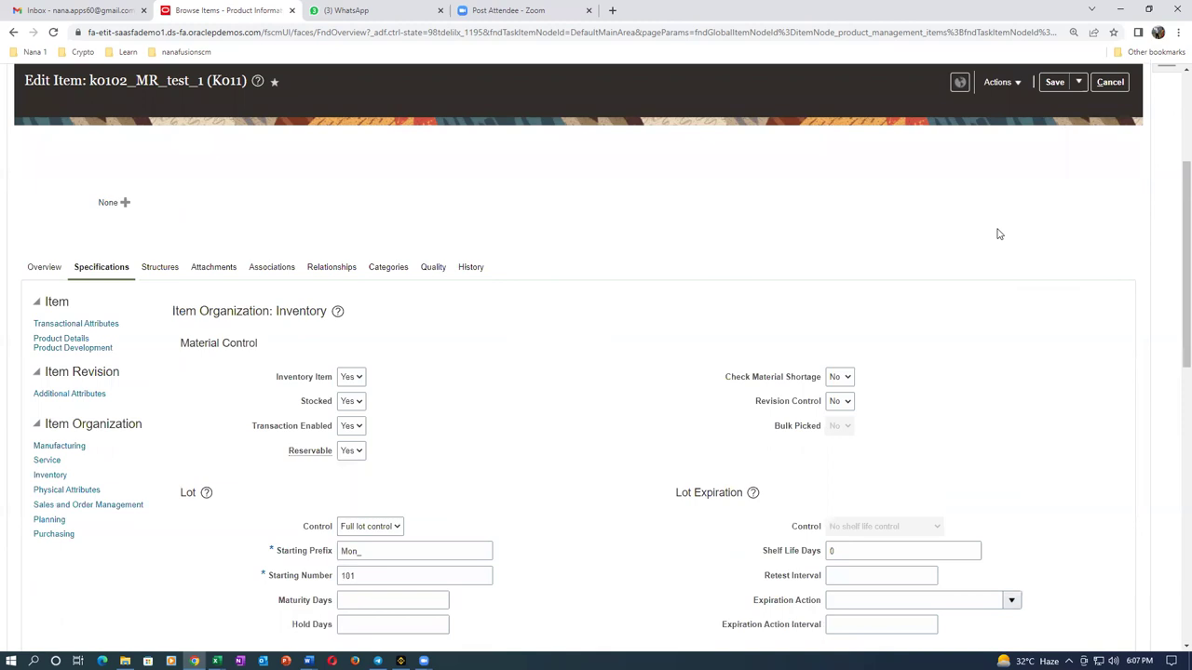
scroll(991, 228, up, 2)
click(1077, 91)
click(1087, 114)
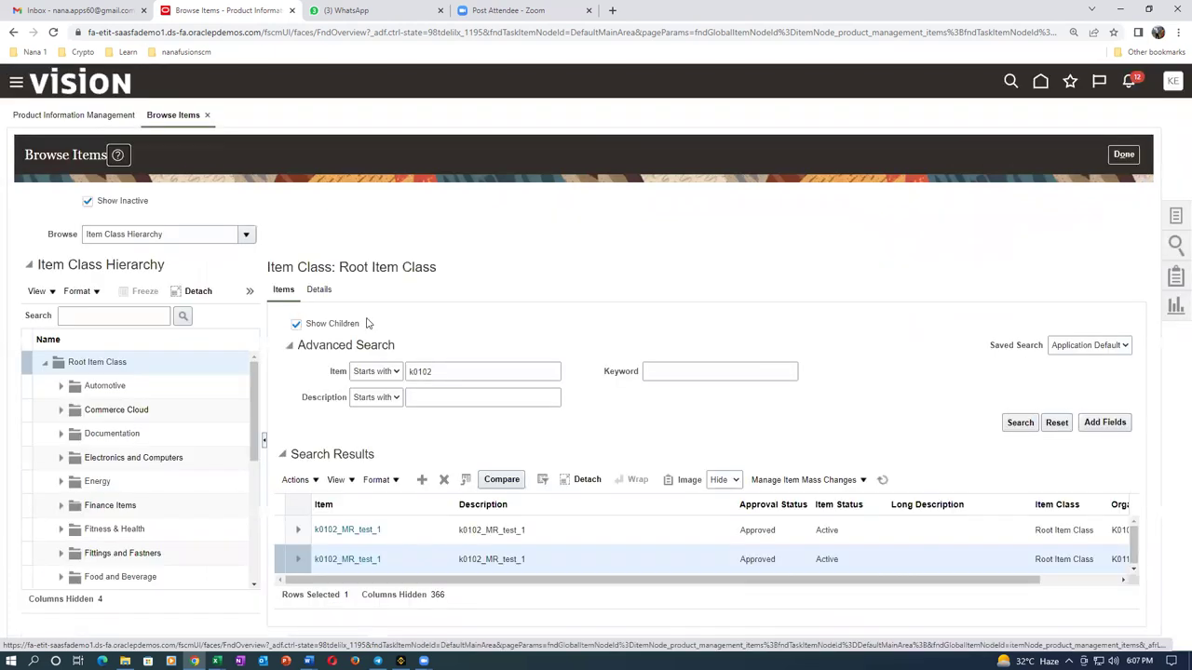
click(1124, 155)
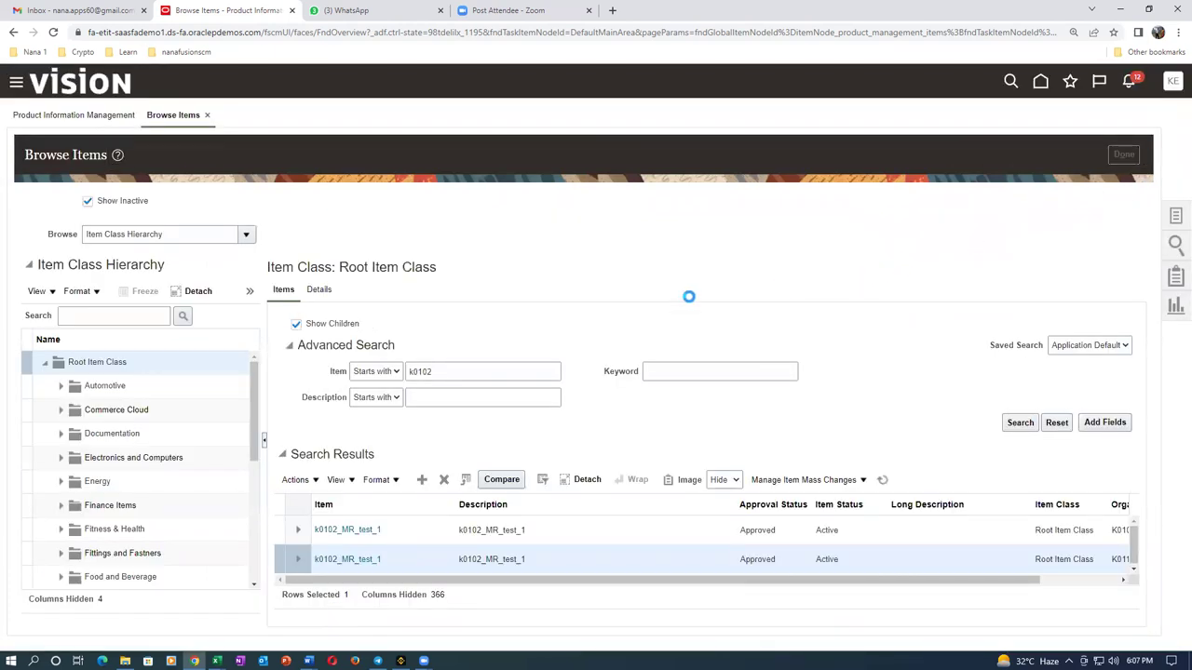
click(368, 10)
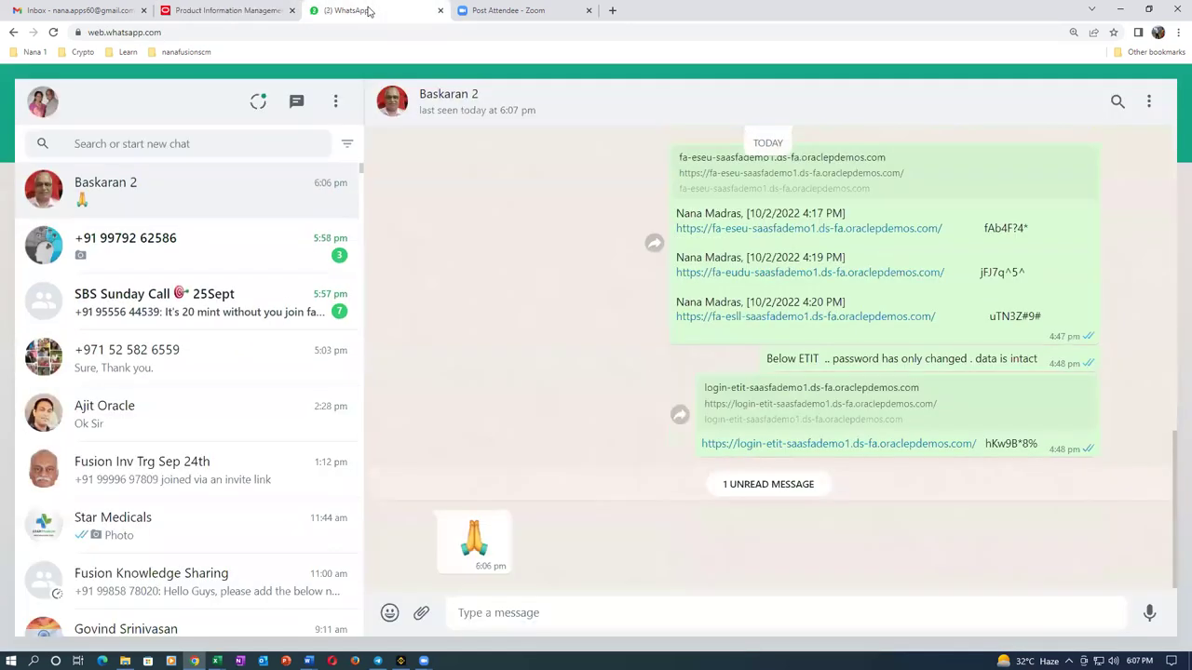
- Go back to Oracle and open the INV Overview page from Favorites
click(235, 13)
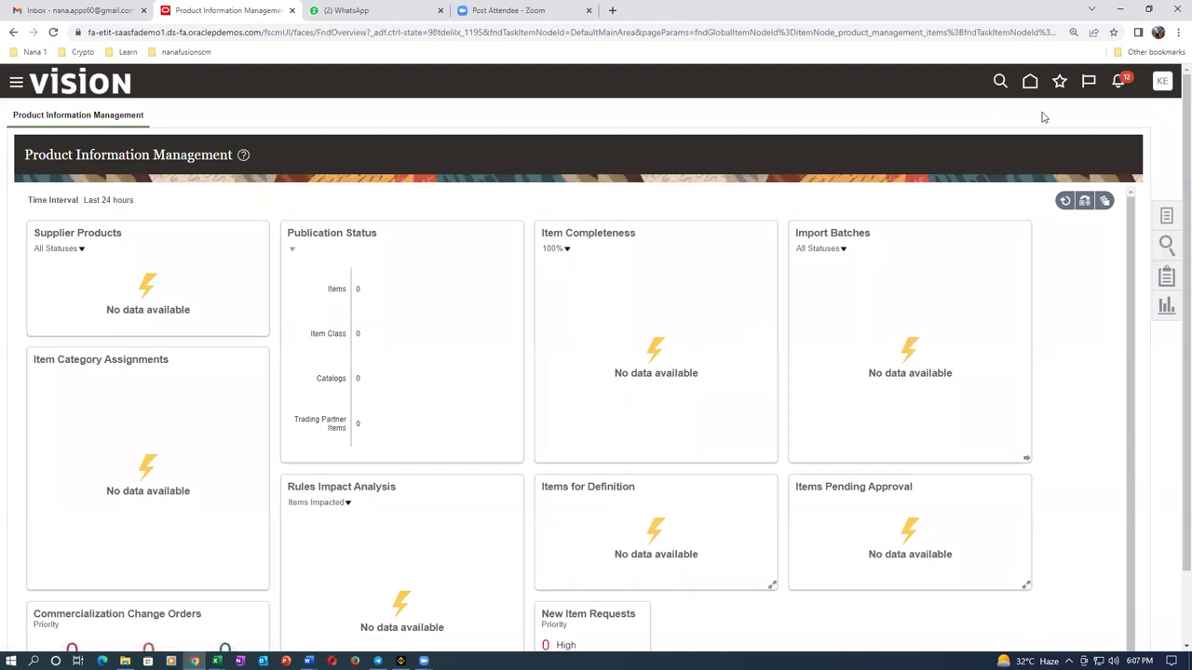
click(1058, 82)
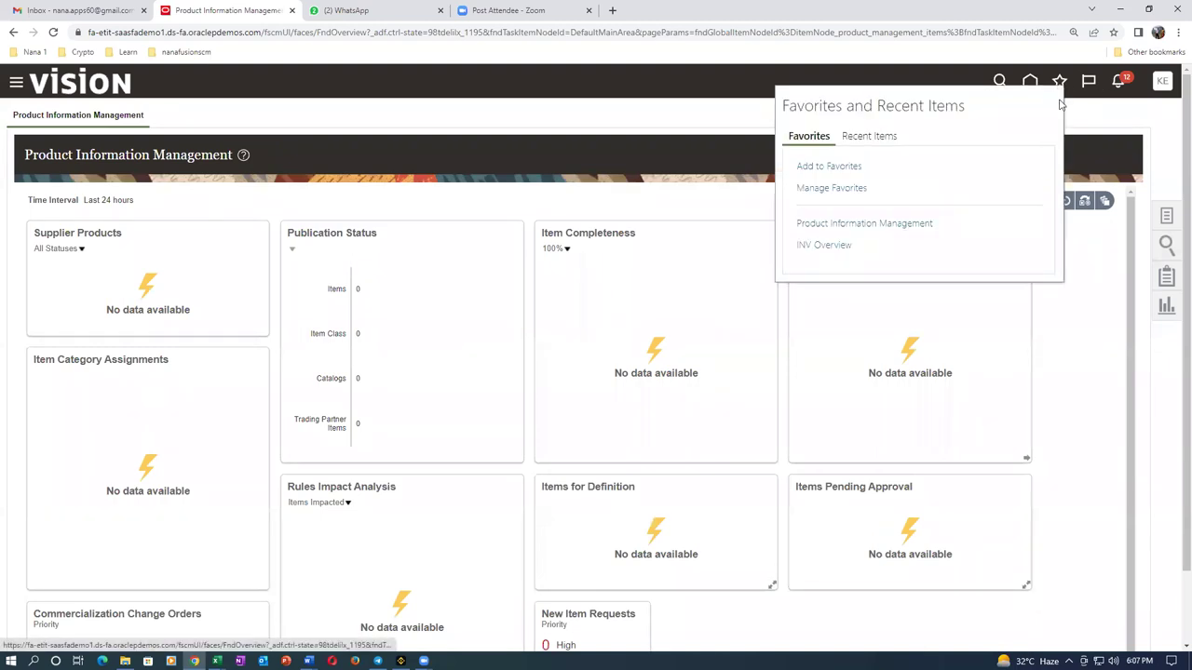
click(812, 246)
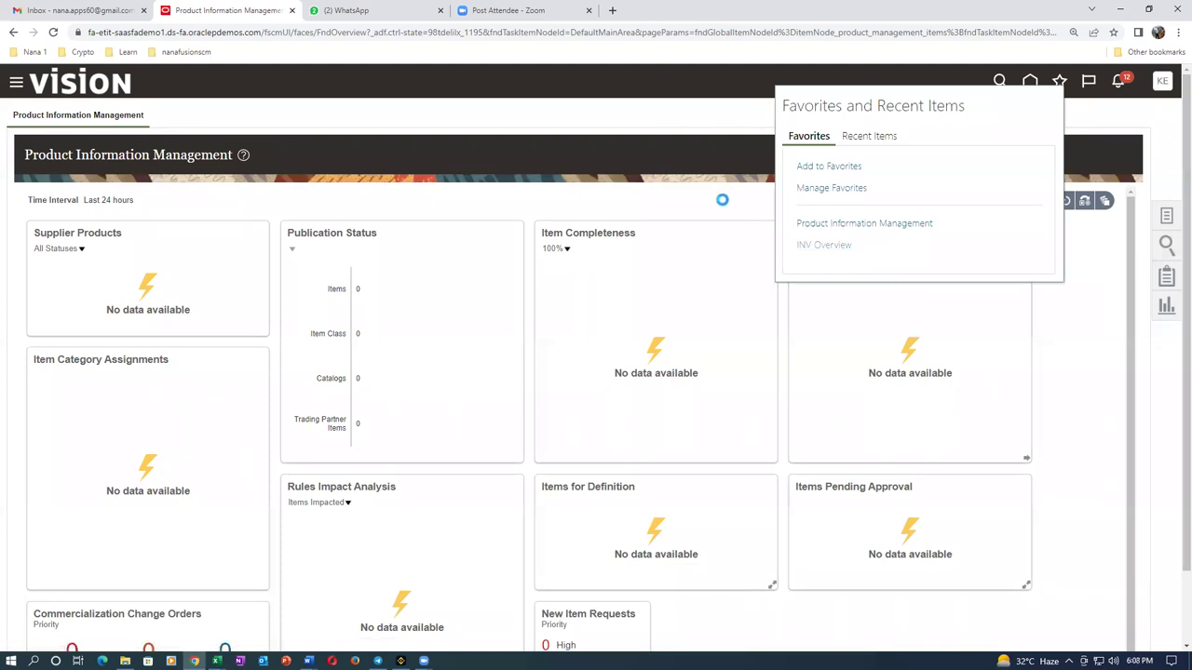
- Review transaction 1's row in the lab workbook, then show the inventory task list
key(alt+Tab)
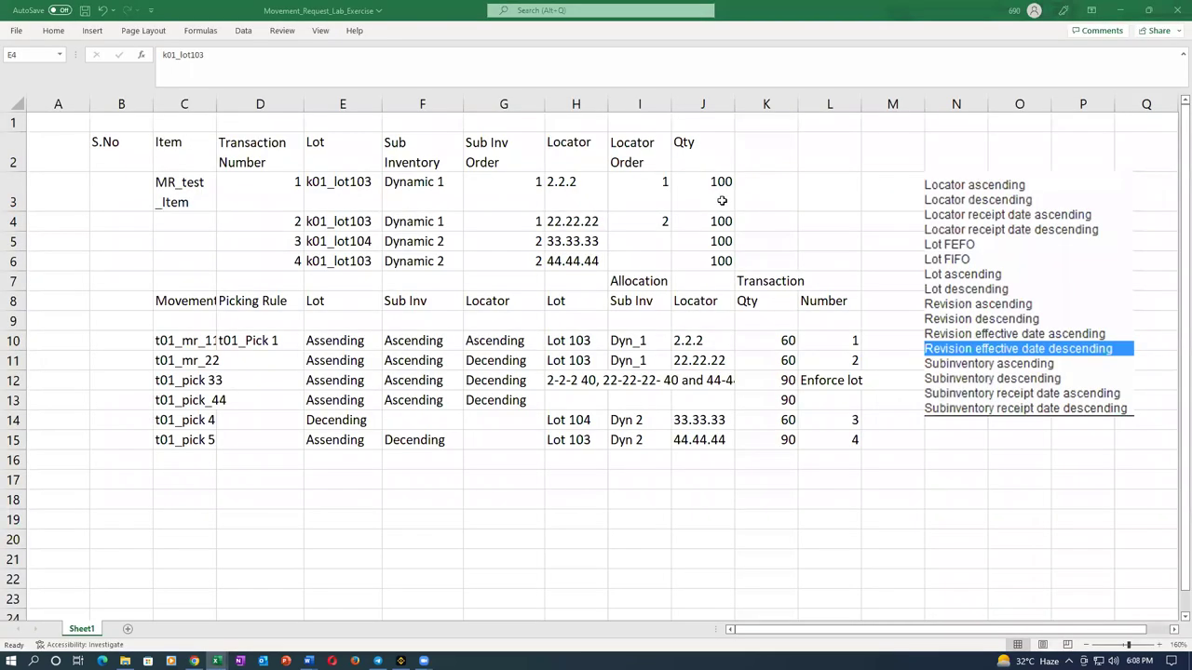
drag(274, 194, 719, 191)
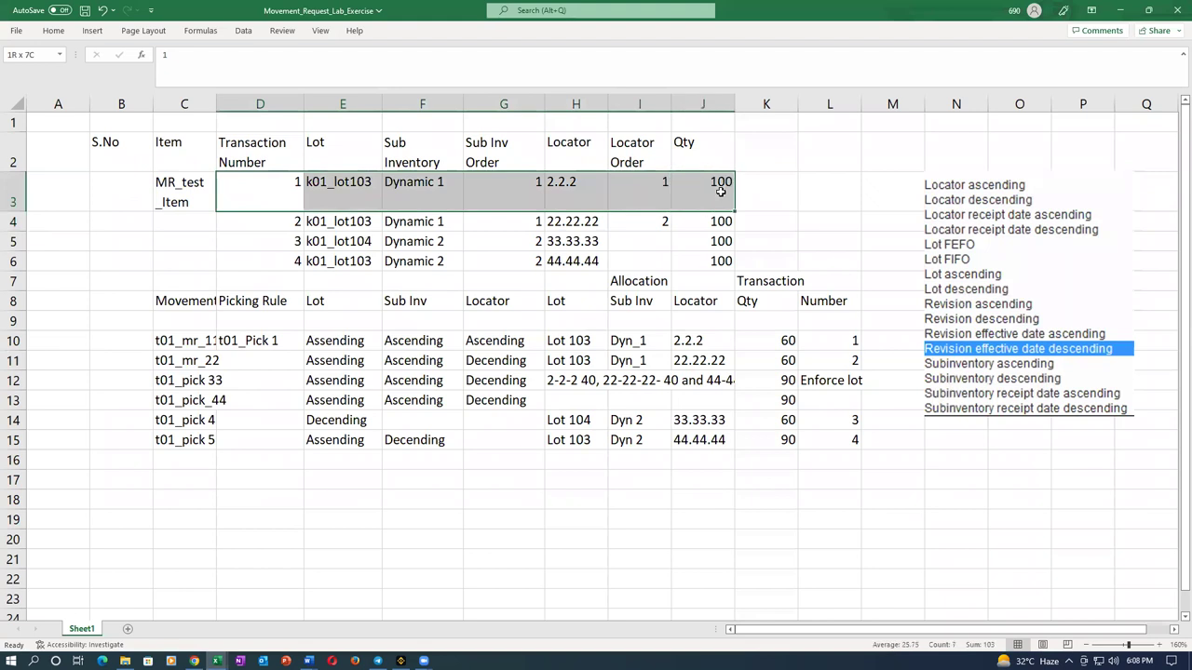
click(265, 197)
key(alt+Tab)
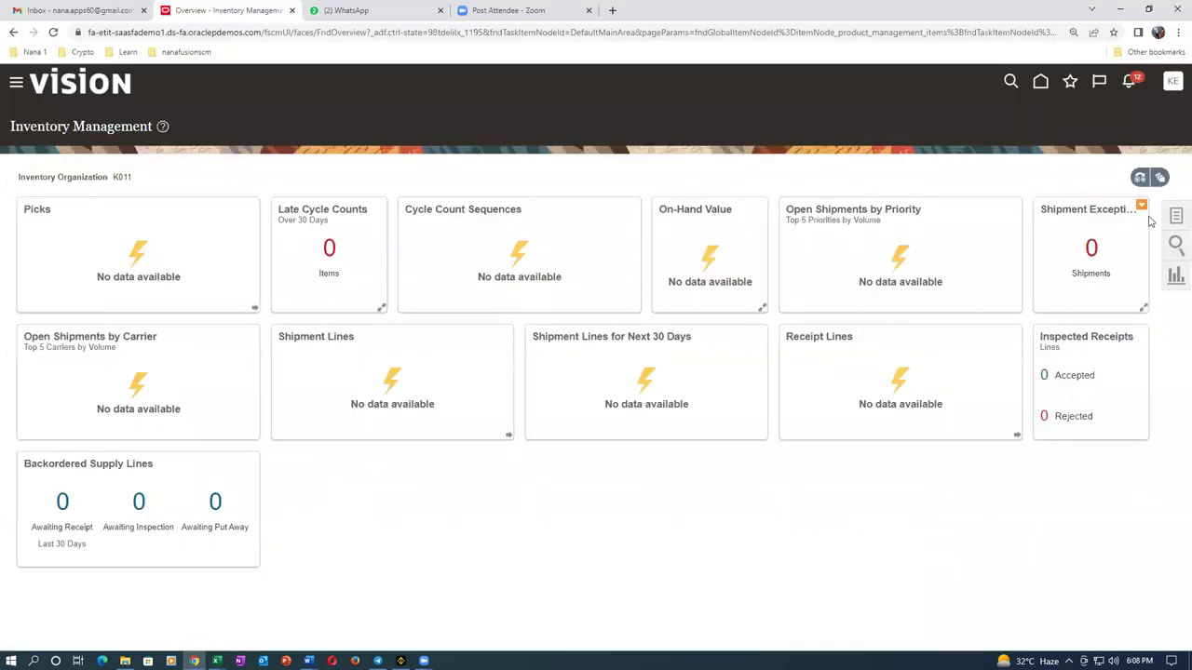
click(1175, 217)
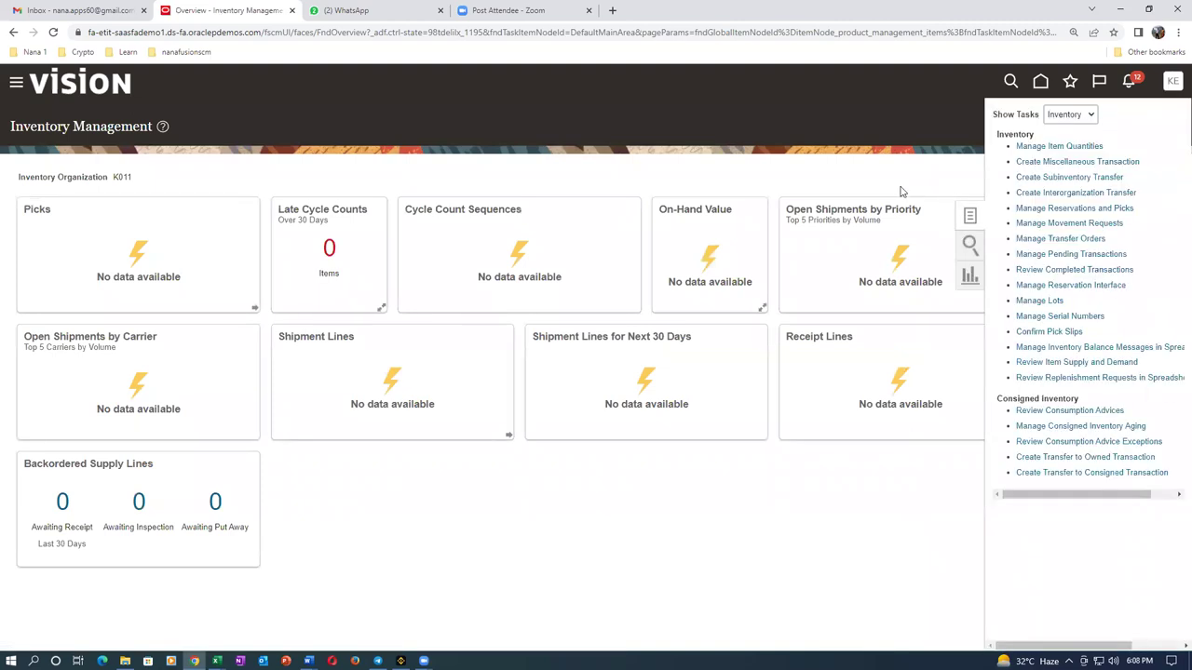
- Create a Miscellaneous Receipt with account 10-100-1000 and Use Current Item Cost set to Yes
click(1058, 161)
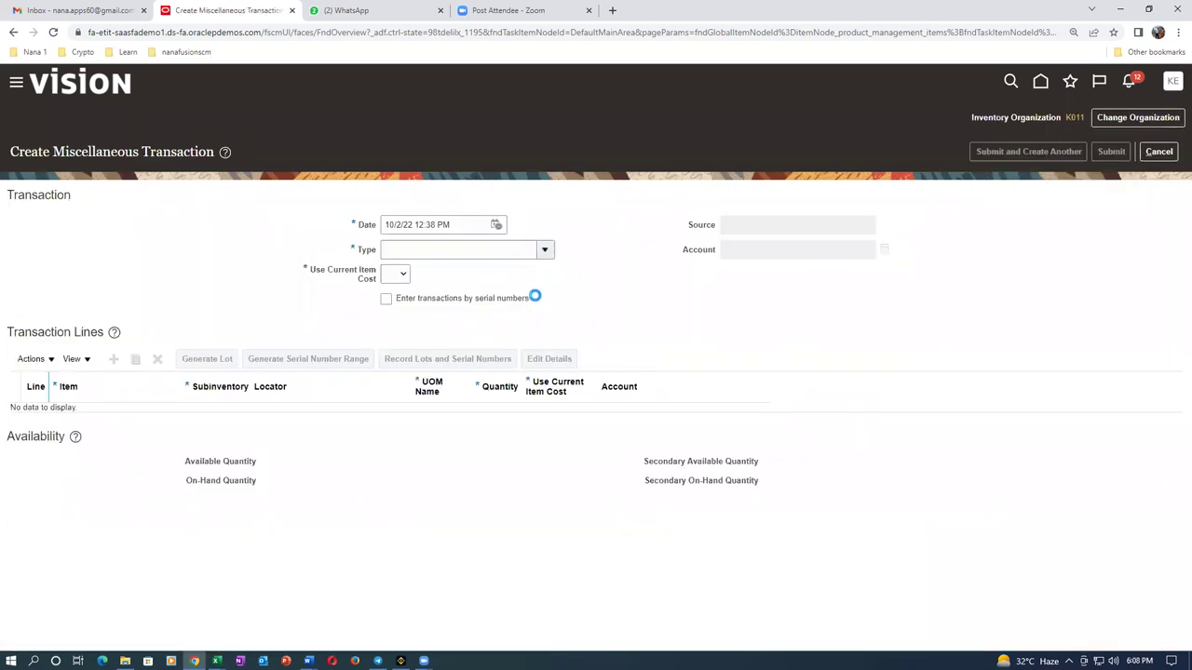
click(545, 250)
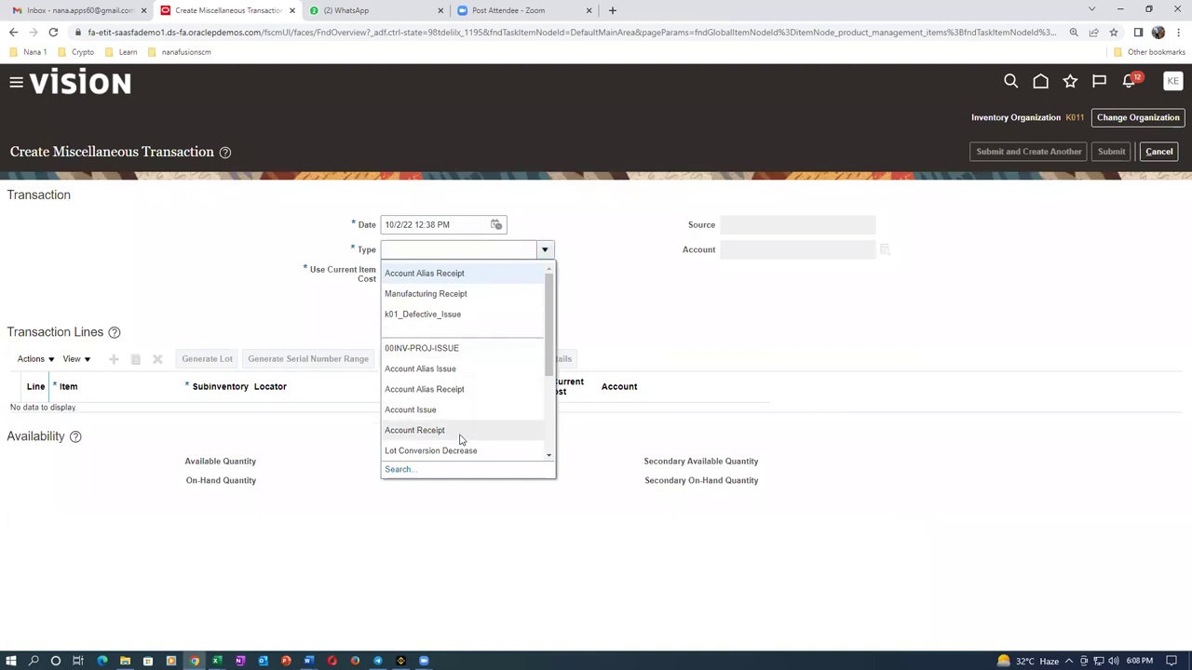
drag(551, 385, 561, 414)
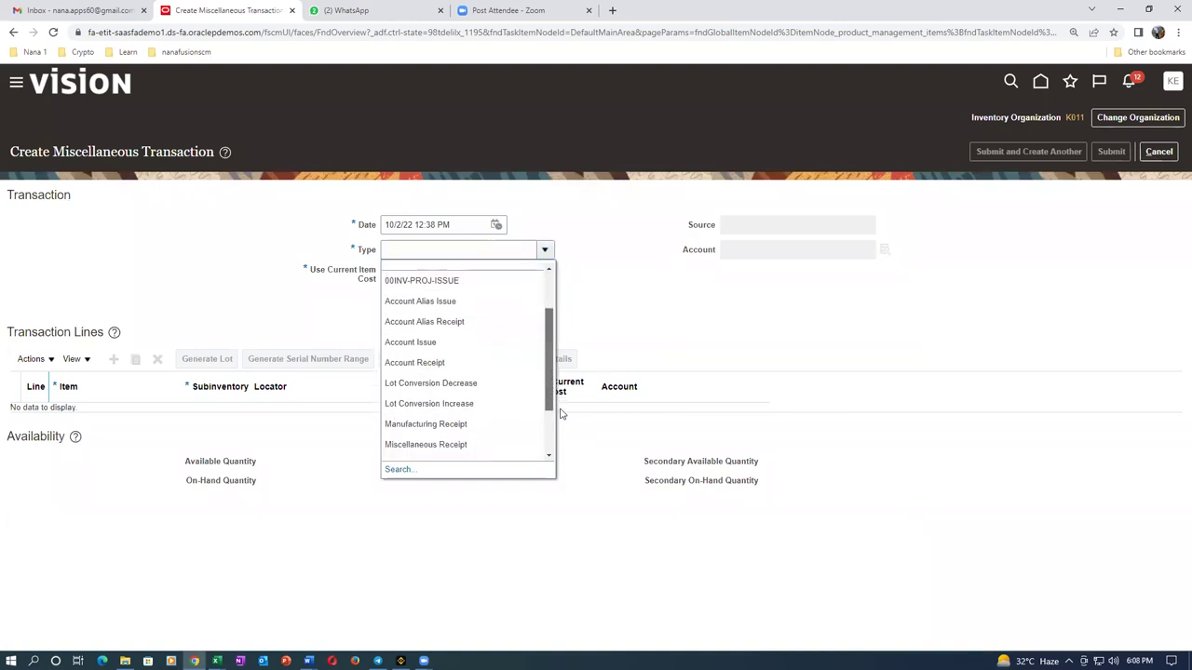
key(Escape)
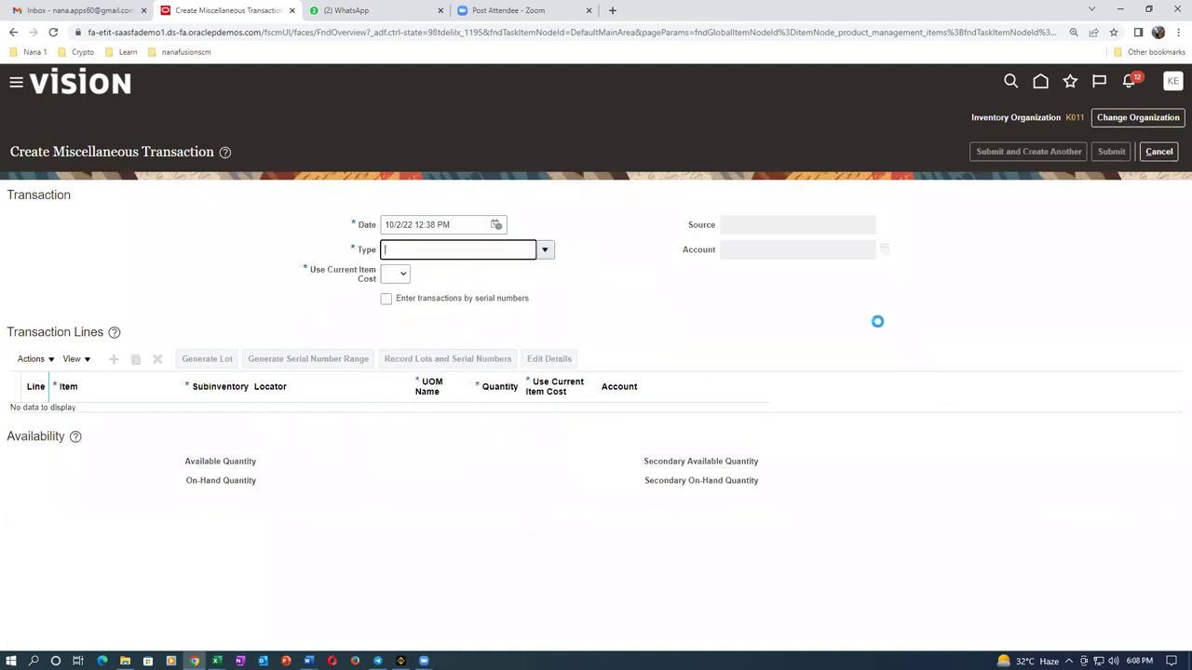
click(776, 249)
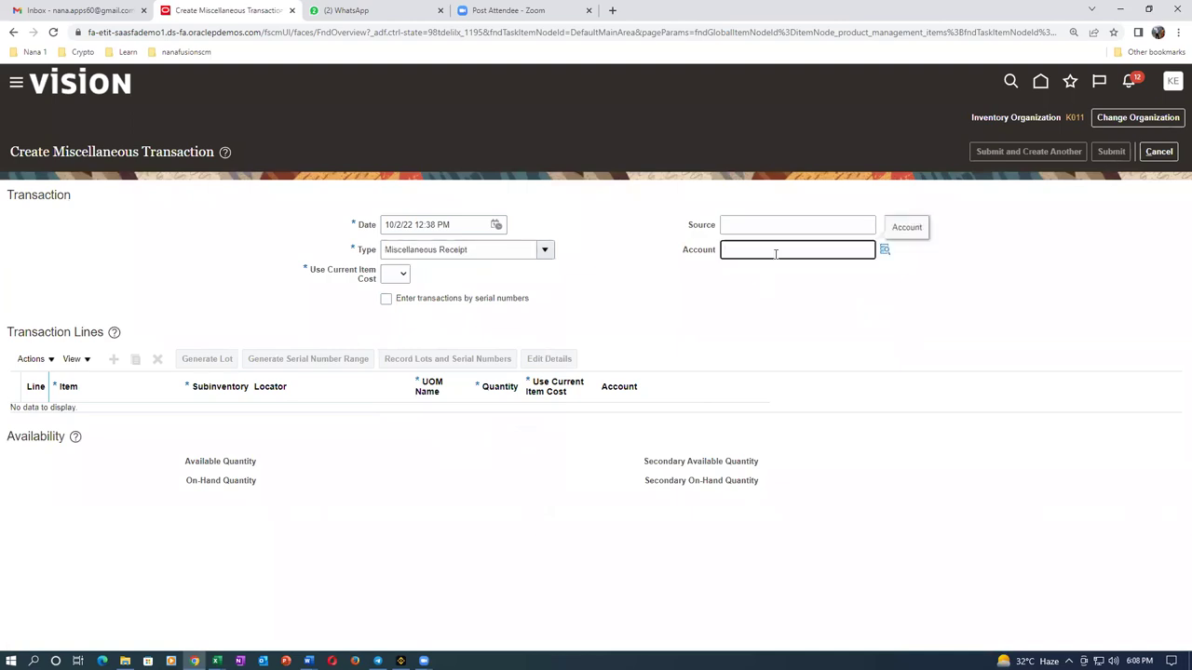
text(10-100-1000)
click(396, 273)
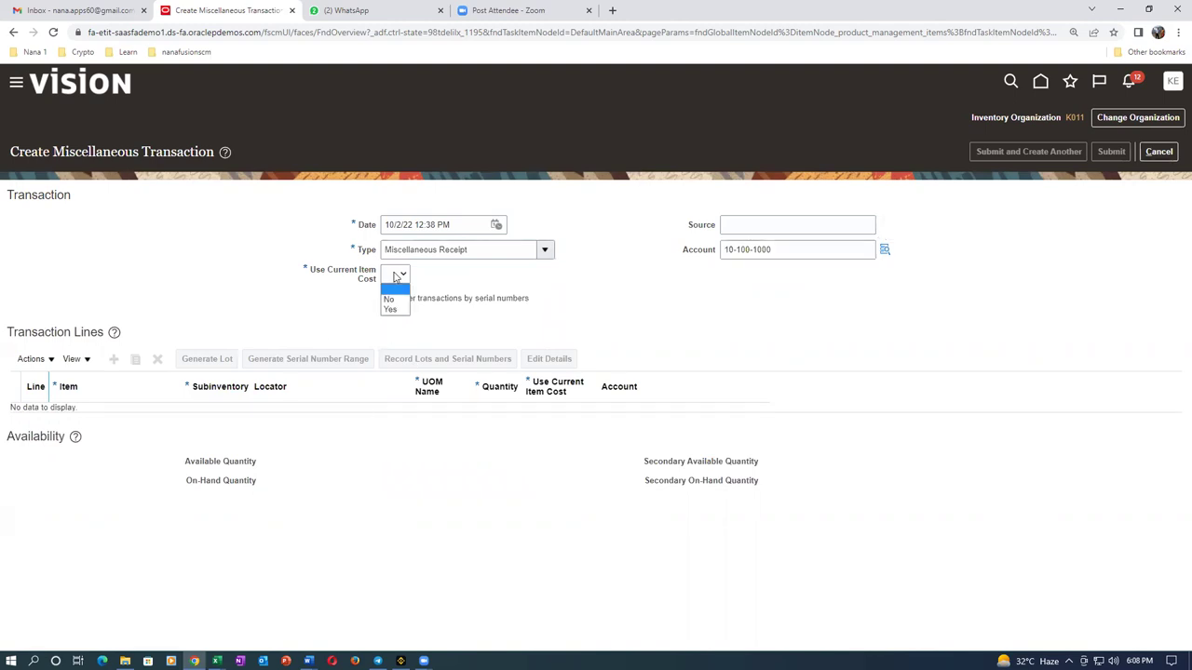
click(399, 313)
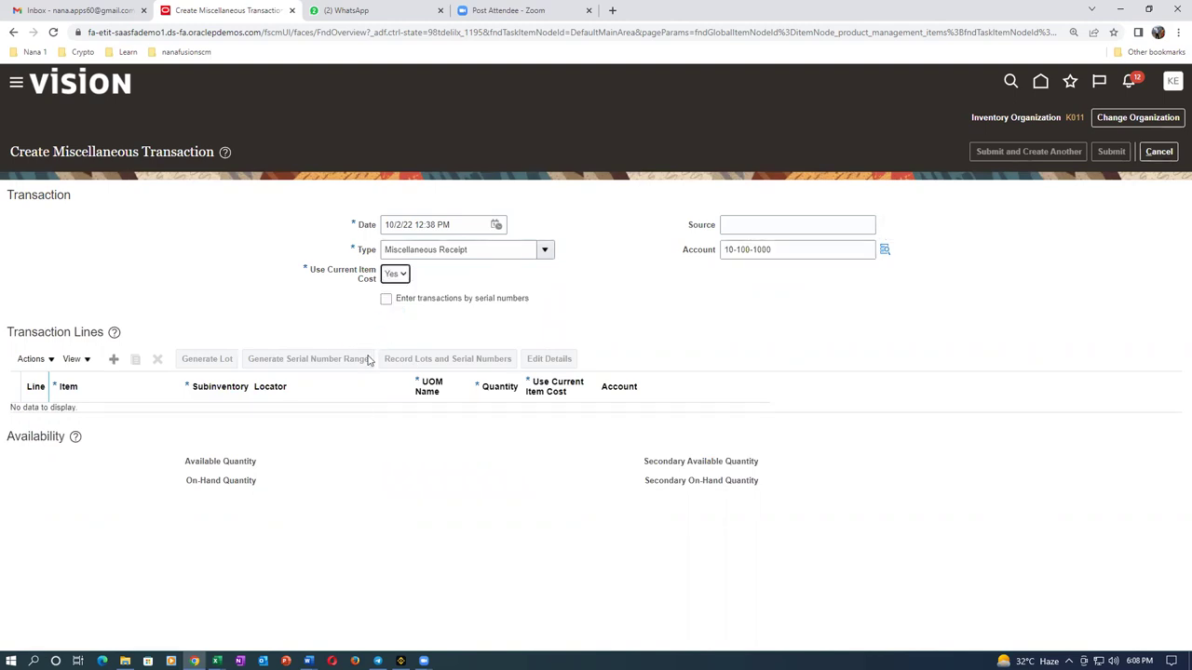
- Add transaction line 1 with item k0102
click(114, 358)
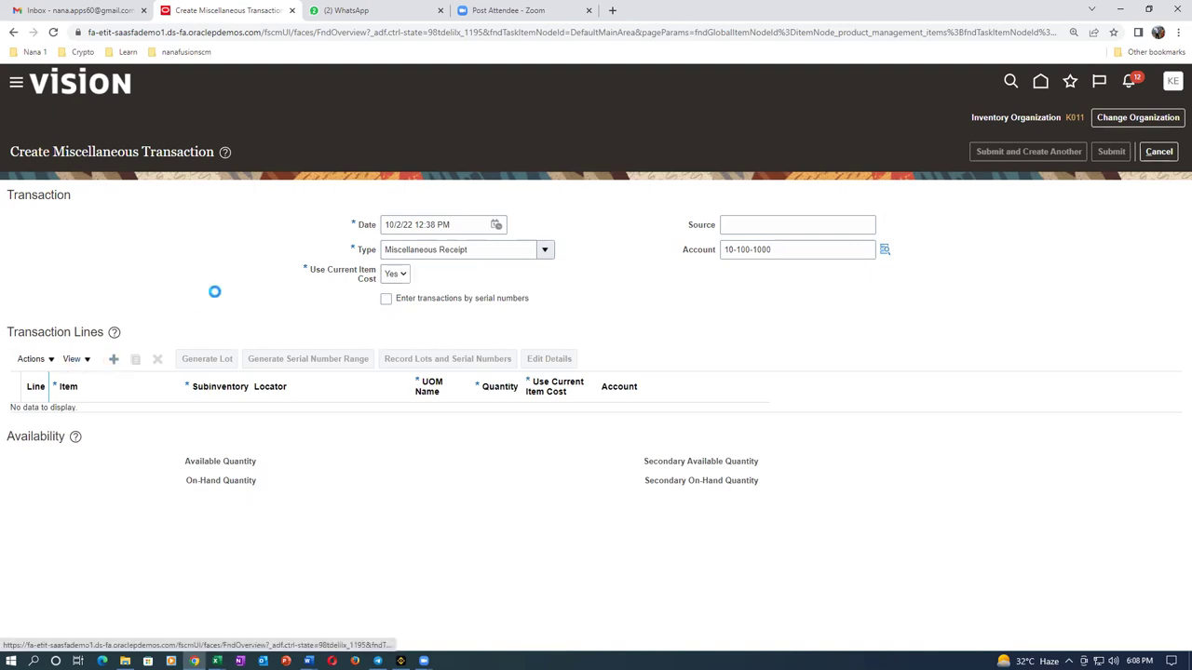
click(109, 409)
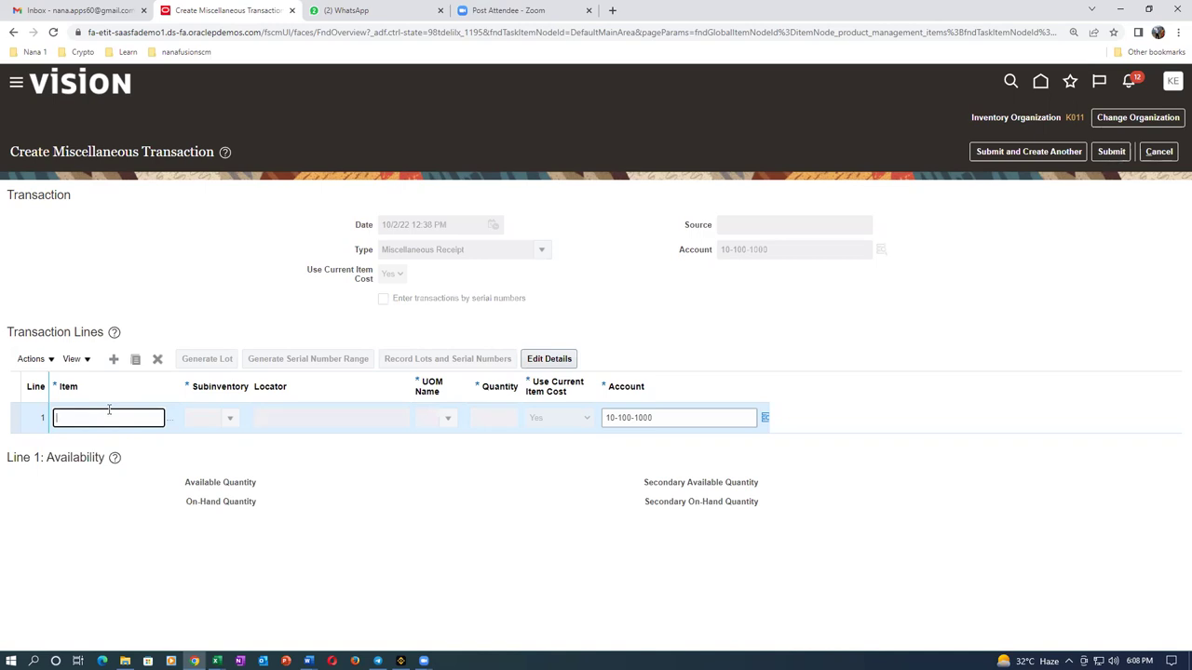
key(Tab)
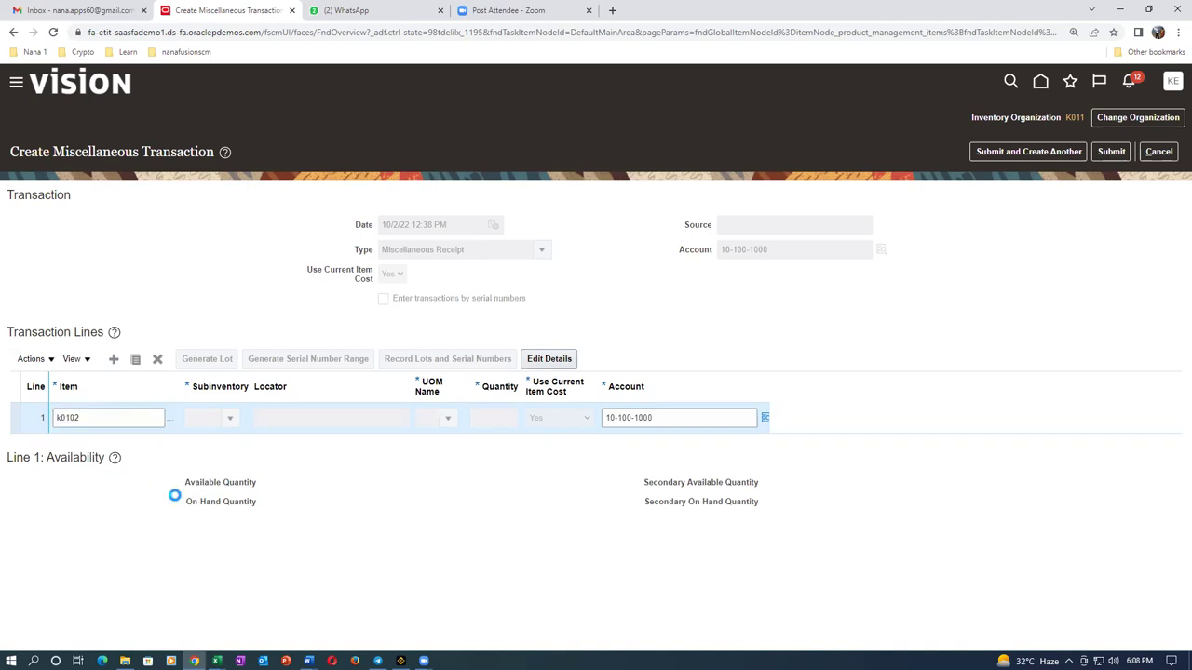
- In line 1's details, set subinventory k011_Dyn_1 as listed in the workbook
click(552, 361)
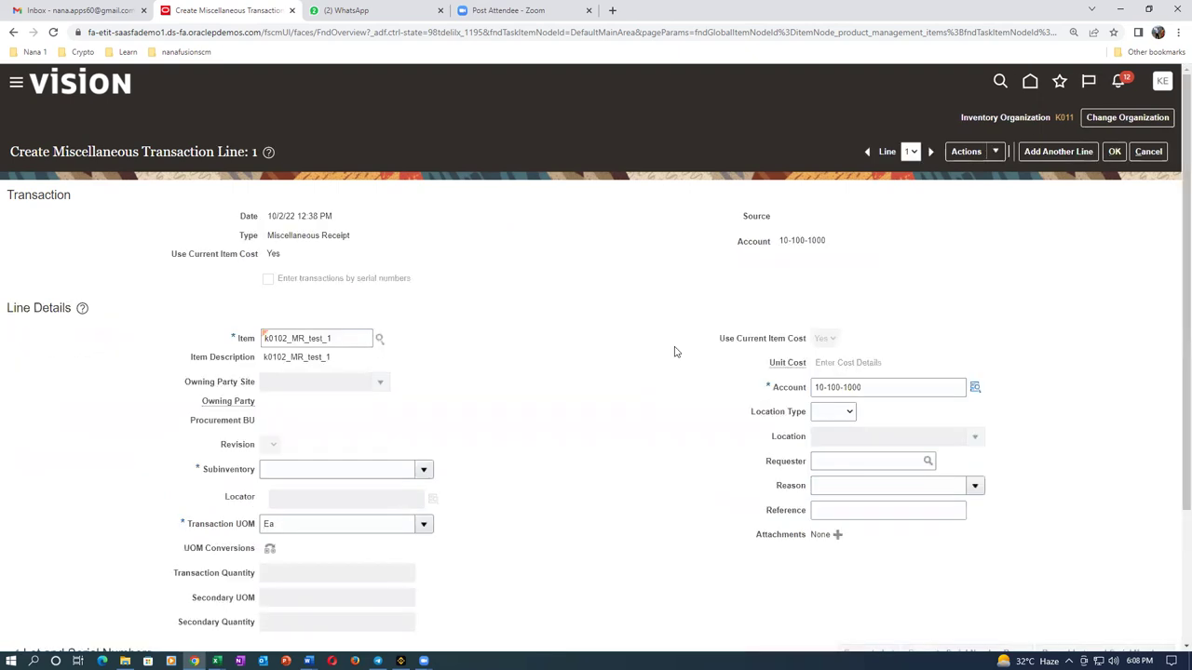
key(alt+Tab)
click(404, 193)
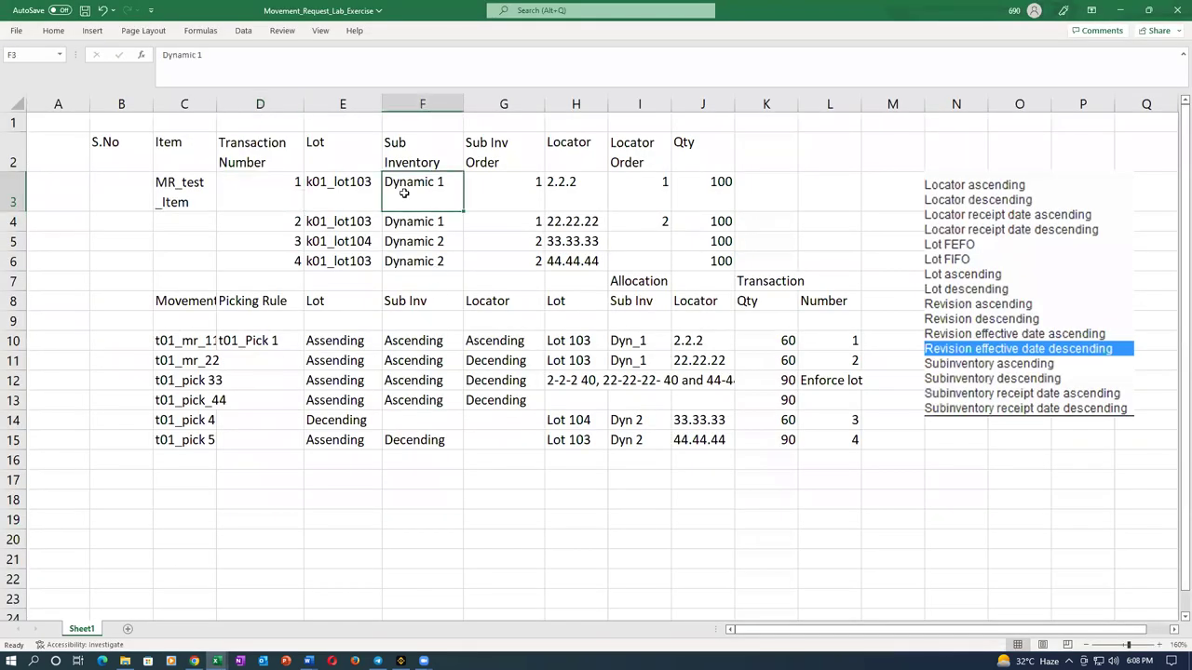
key(alt+Tab)
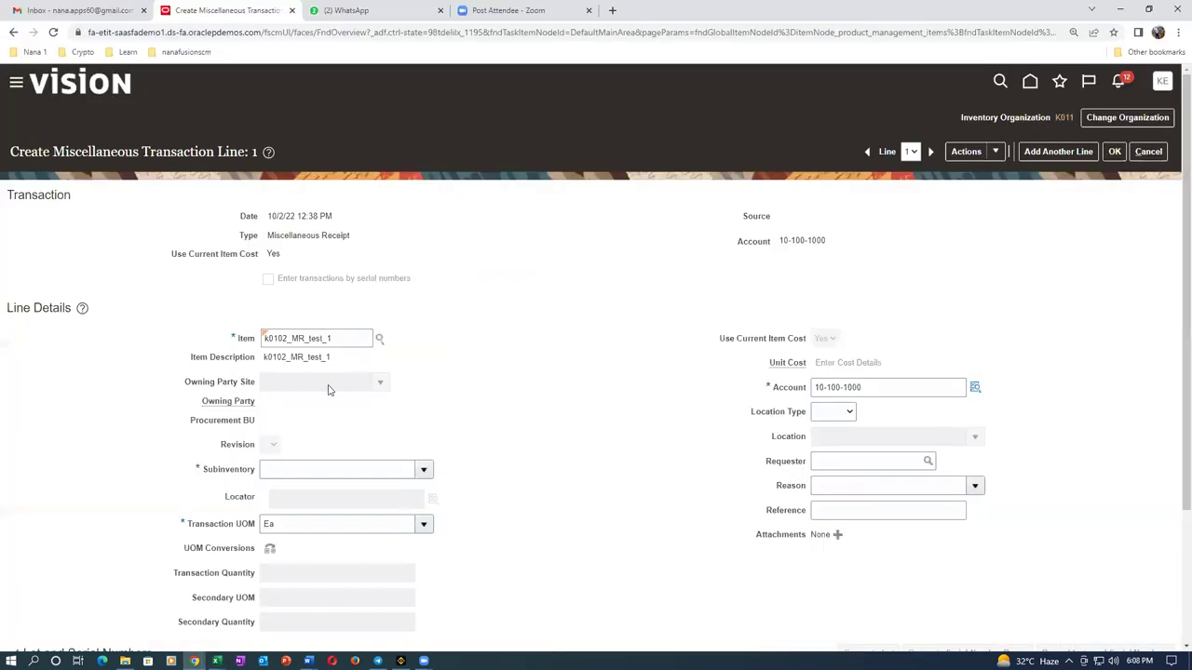
click(424, 469)
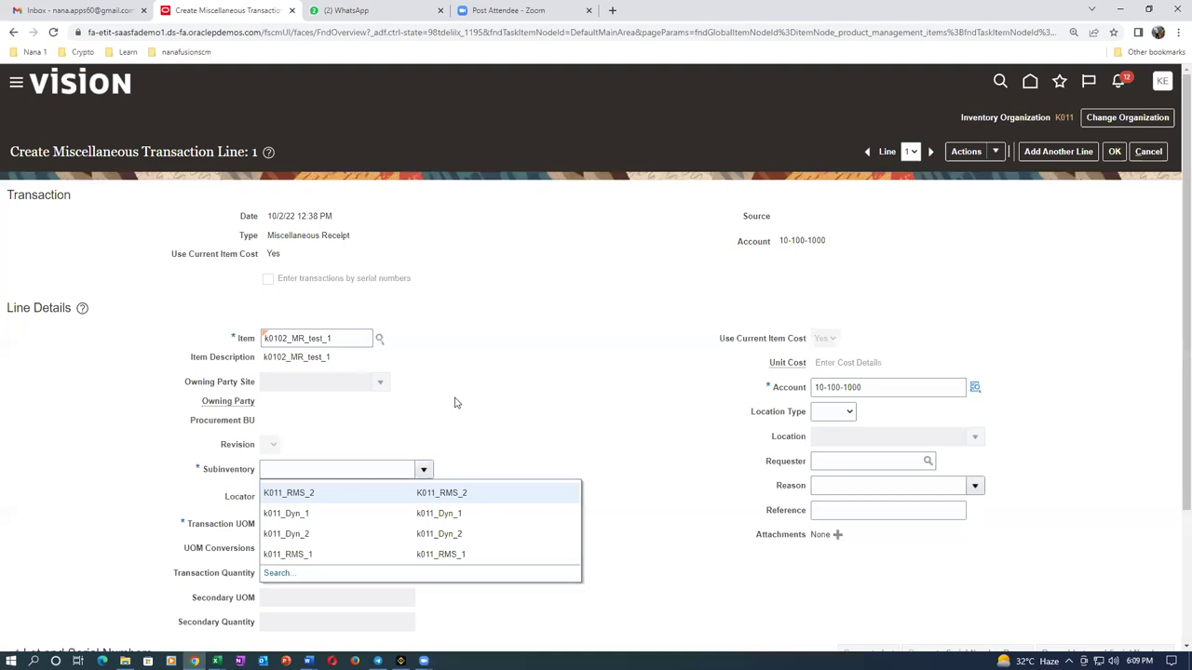
click(316, 514)
- Select locator 2-2-2 through the locator search and enter quantity 100
click(299, 501)
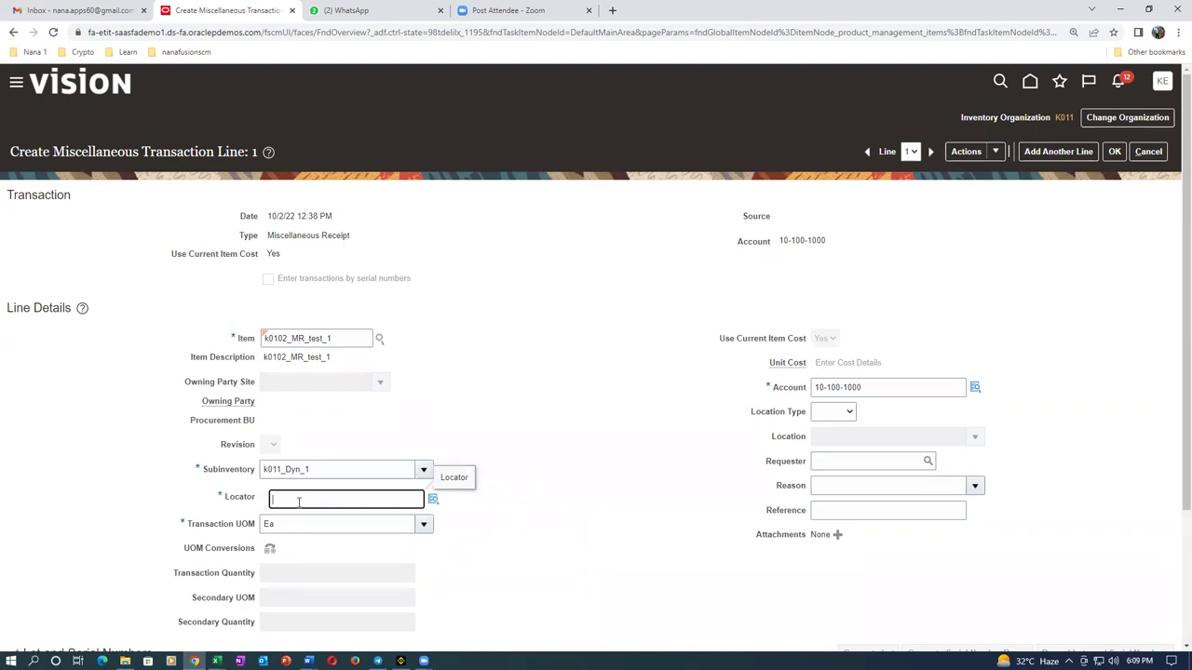
key(alt+Tab)
click(573, 175)
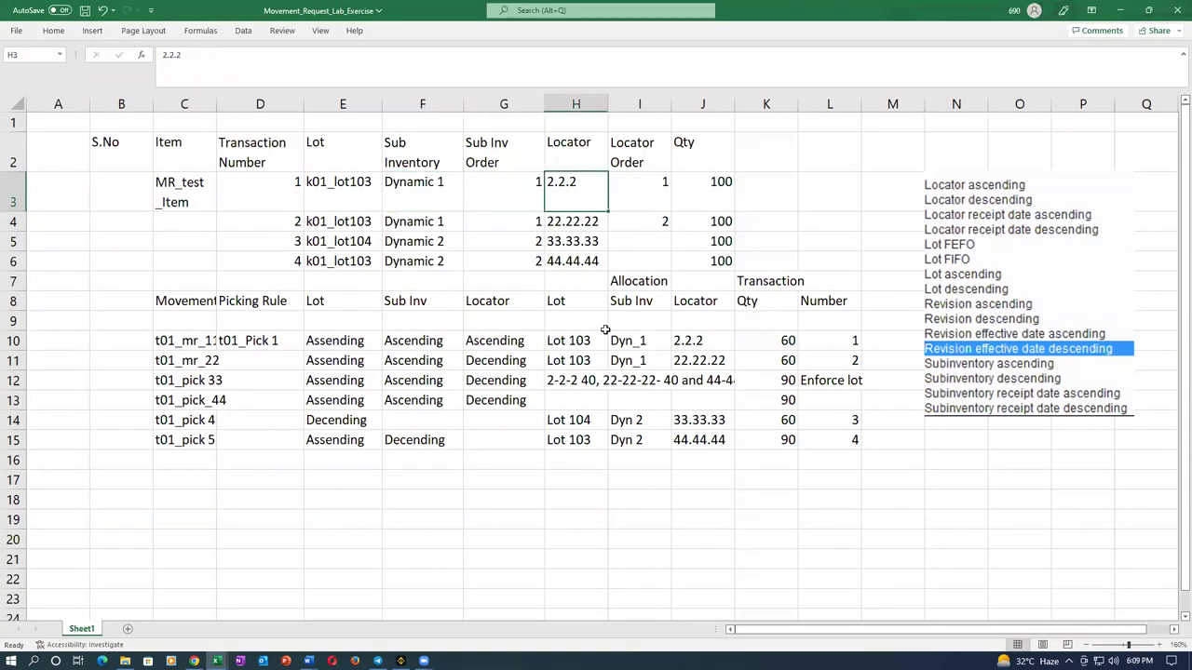
key(alt+Tab)
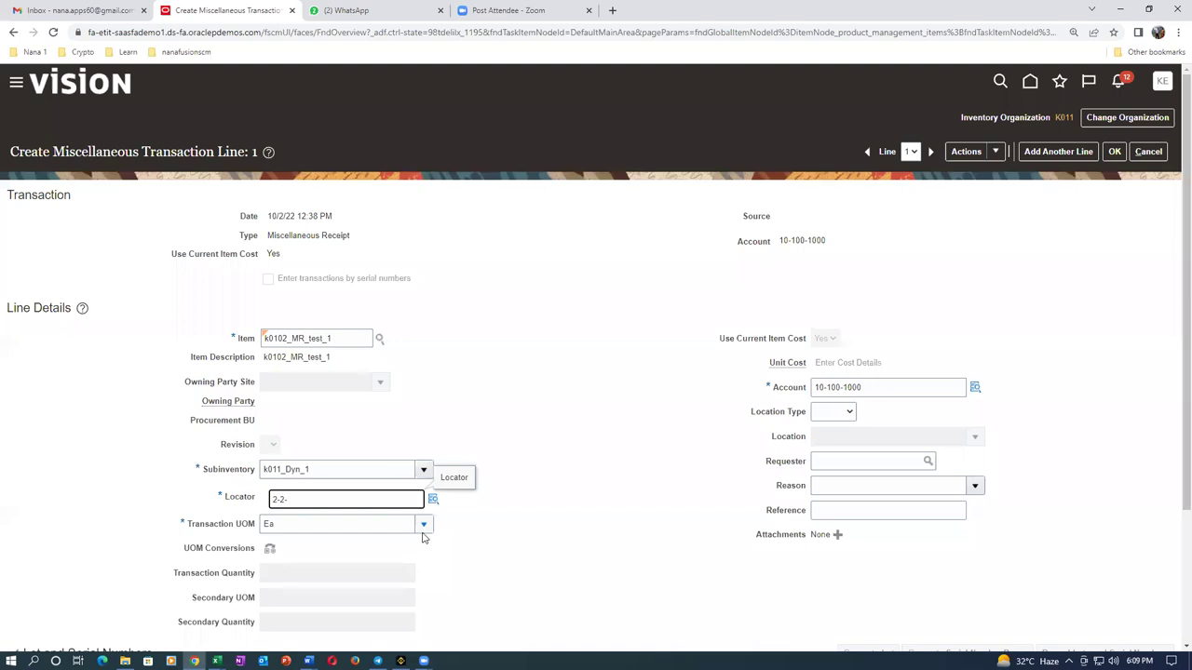
click(433, 499)
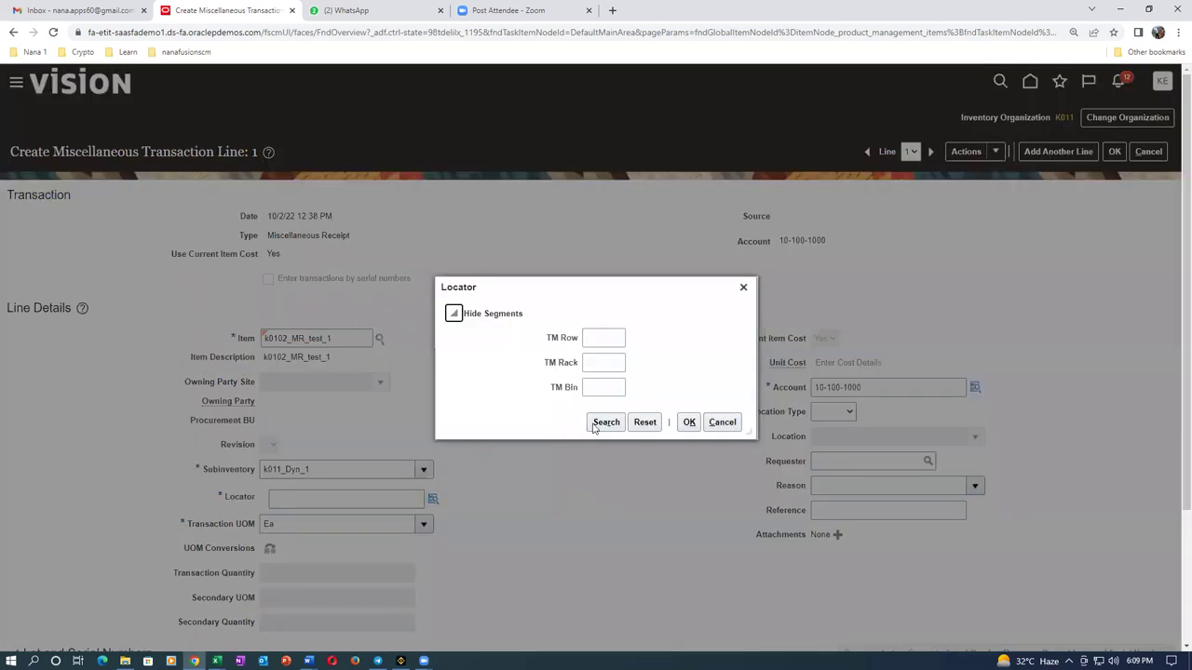
click(601, 424)
click(475, 396)
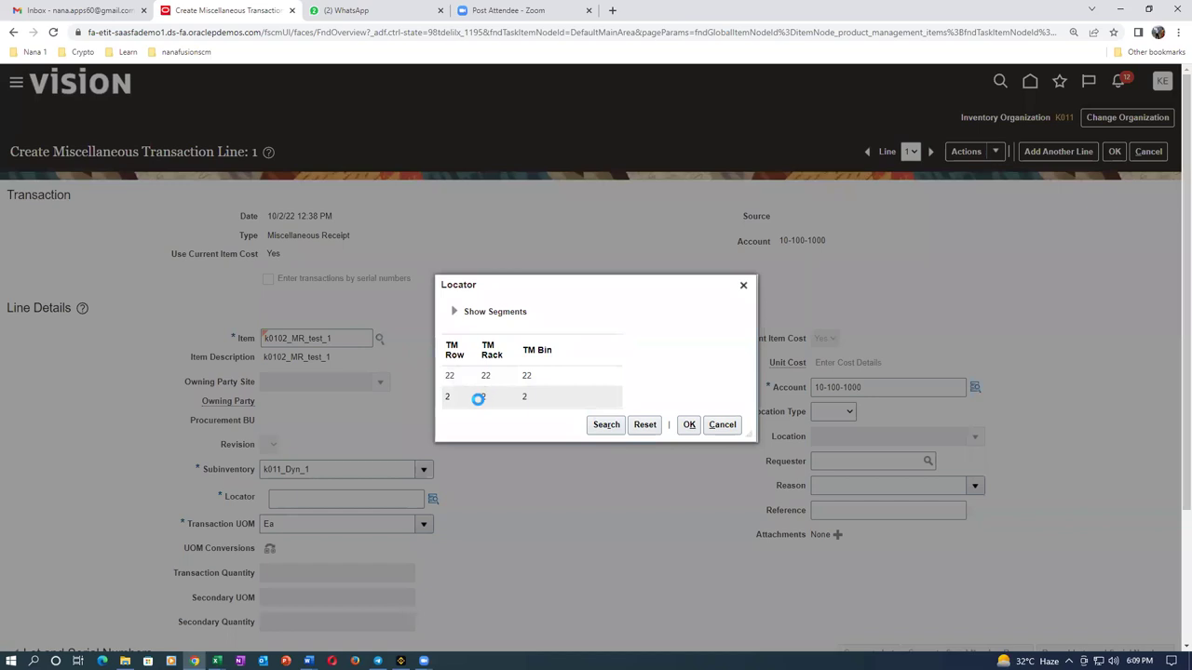
click(689, 425)
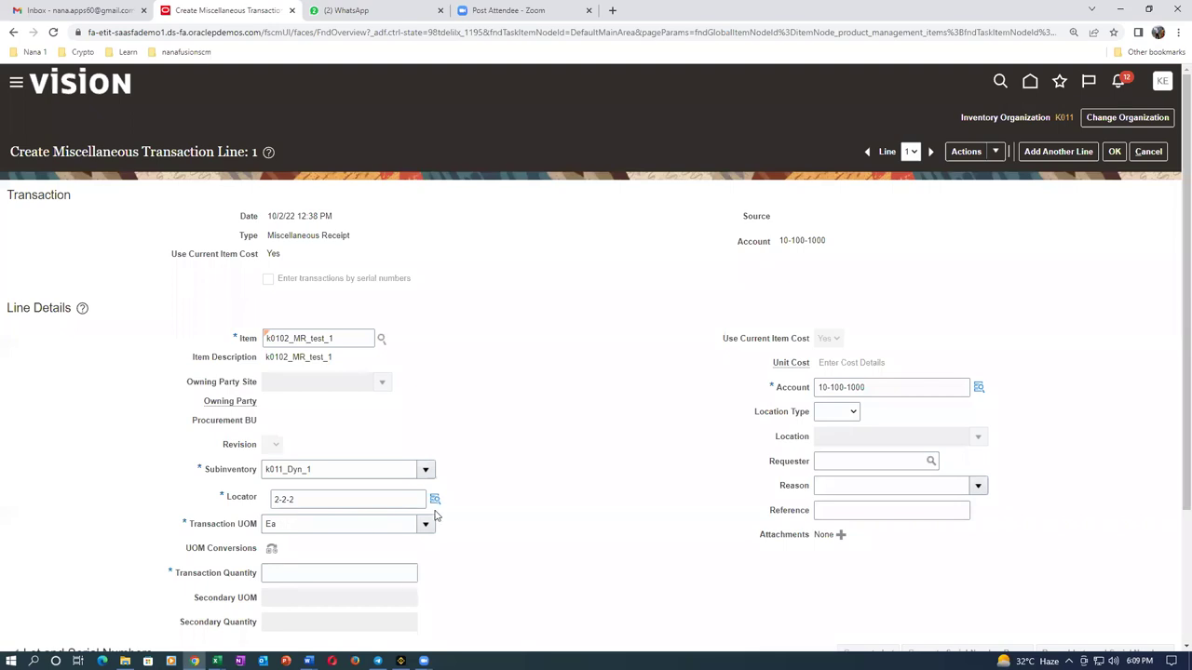
scroll(461, 527, down, 2)
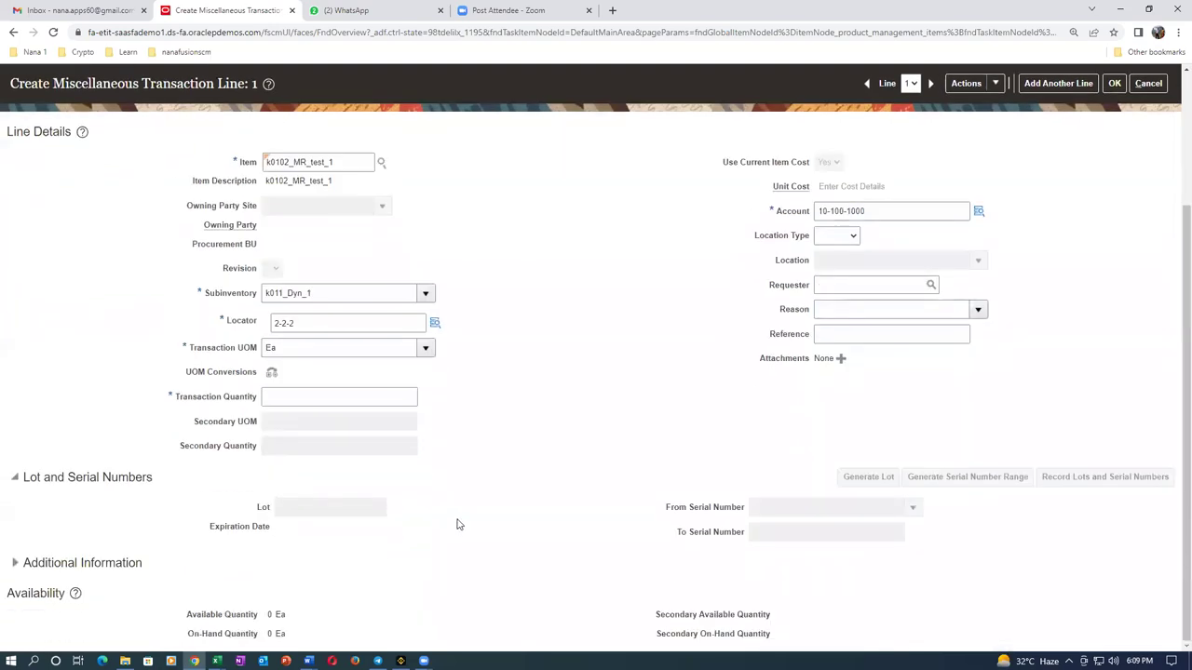
click(323, 398)
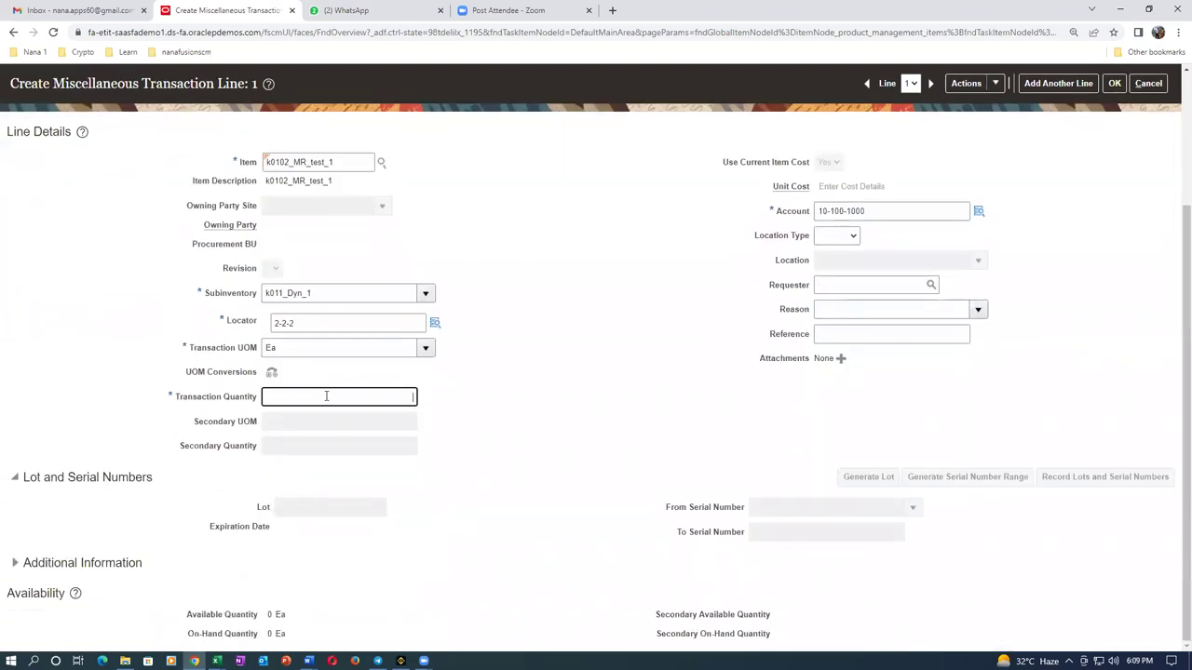
text(100)
key(Tab)
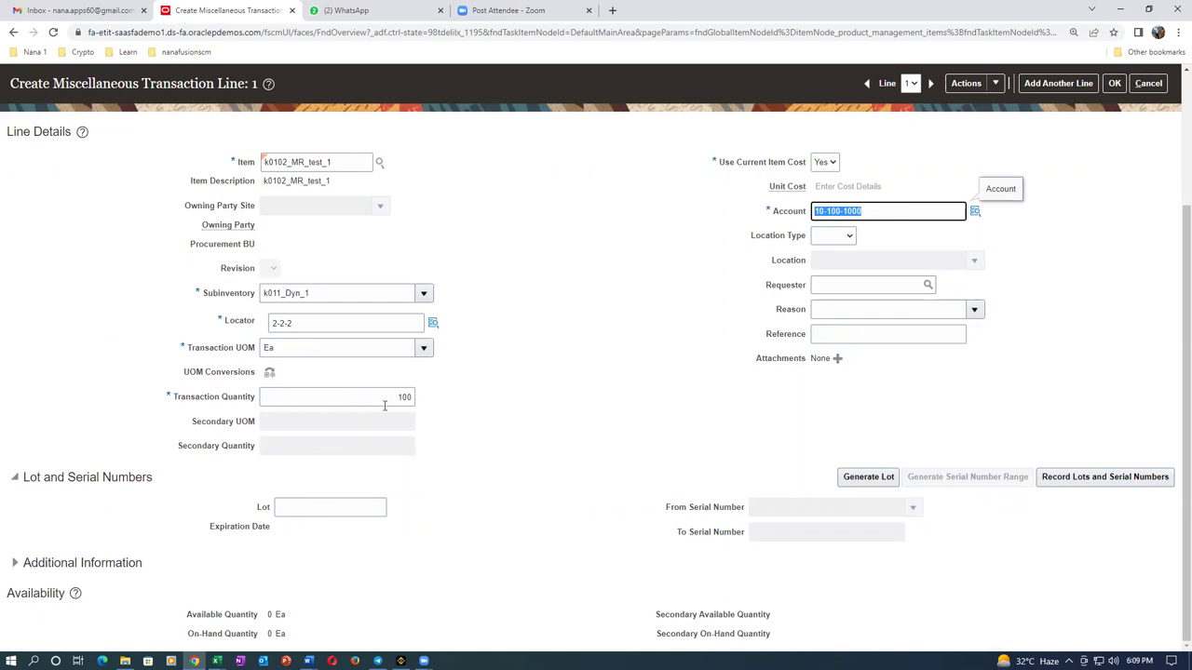
- Copy lot k01_lot103 from the workbook into the Lot field and re-enter quantity 100
key(alt+Tab)
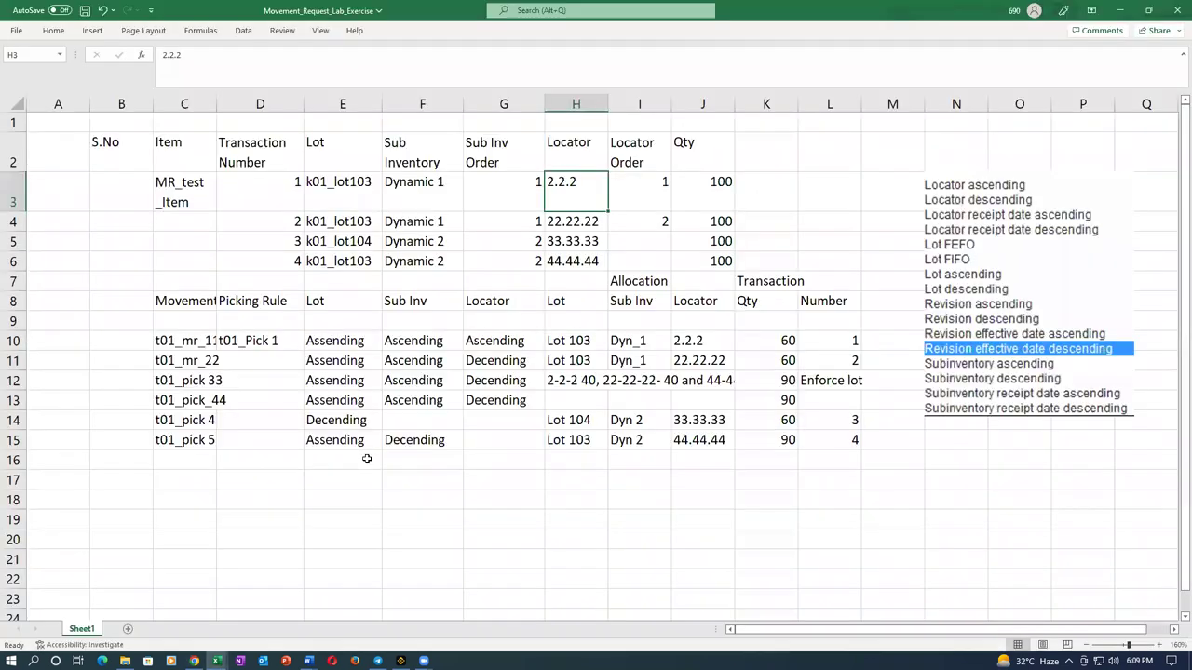
click(248, 195)
click(321, 198)
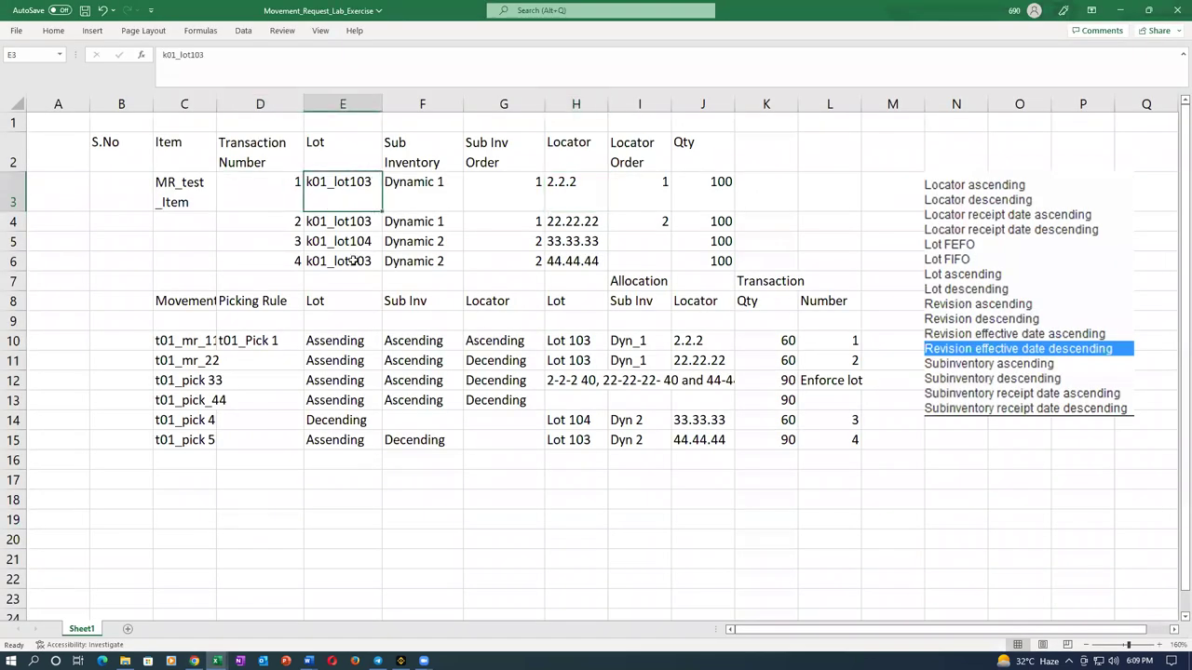
key(ctrl+c)
key(alt+Tab)
click(352, 504)
key(ctrl+v)
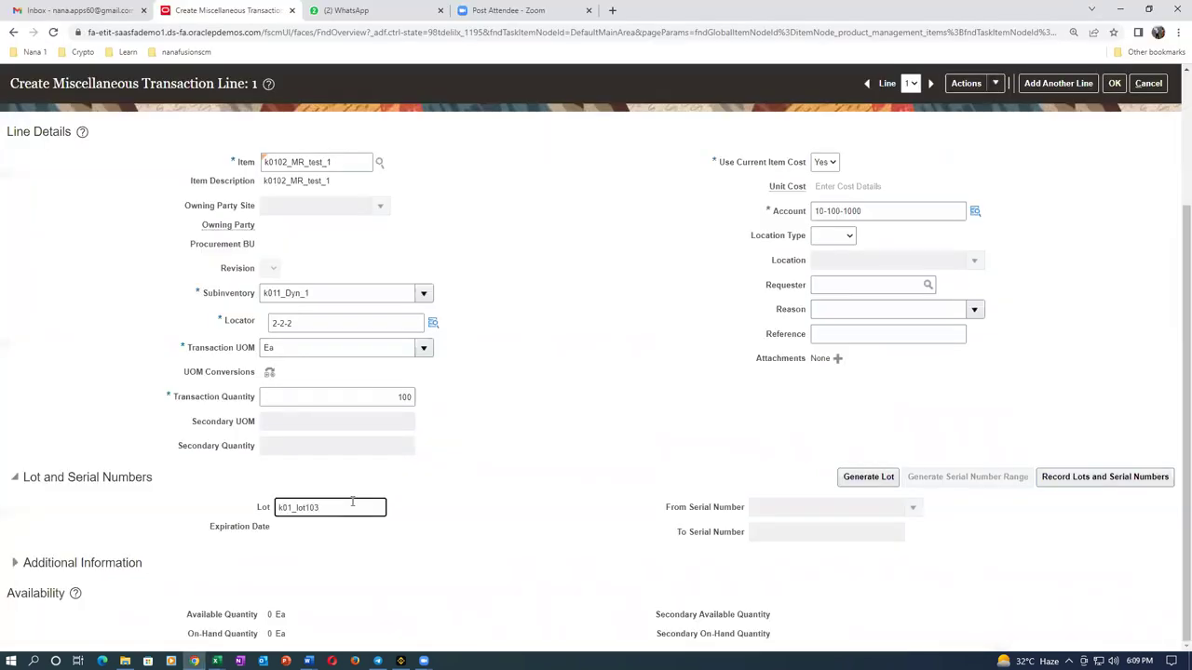
key(Tab)
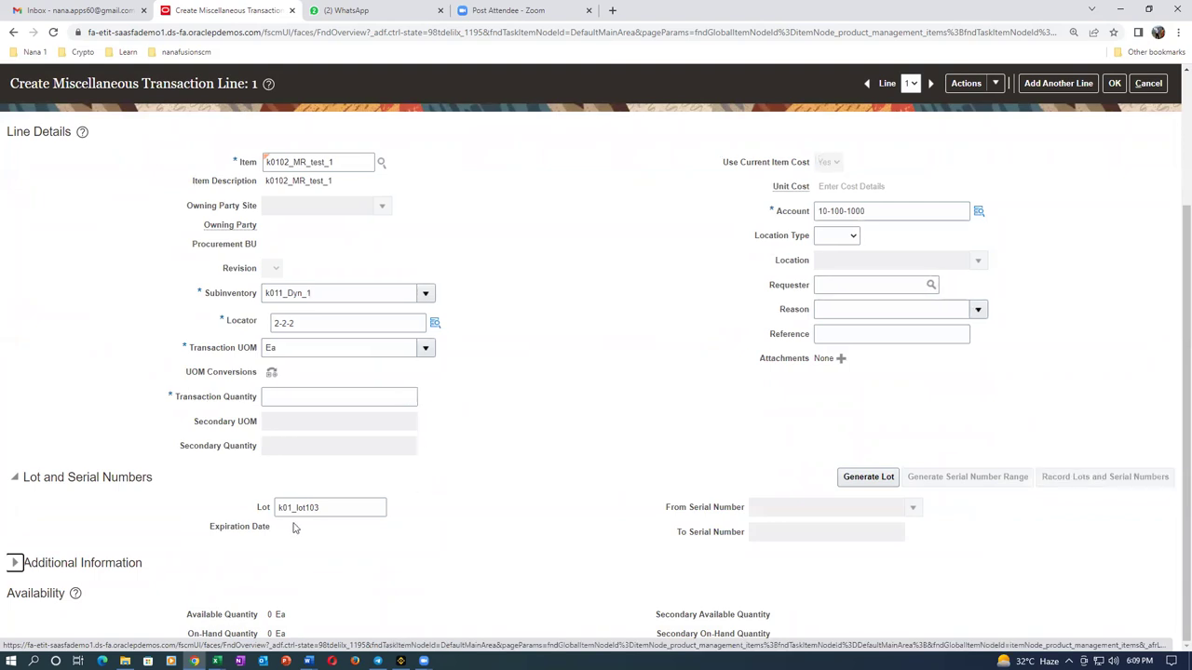
click(352, 390)
text(10)
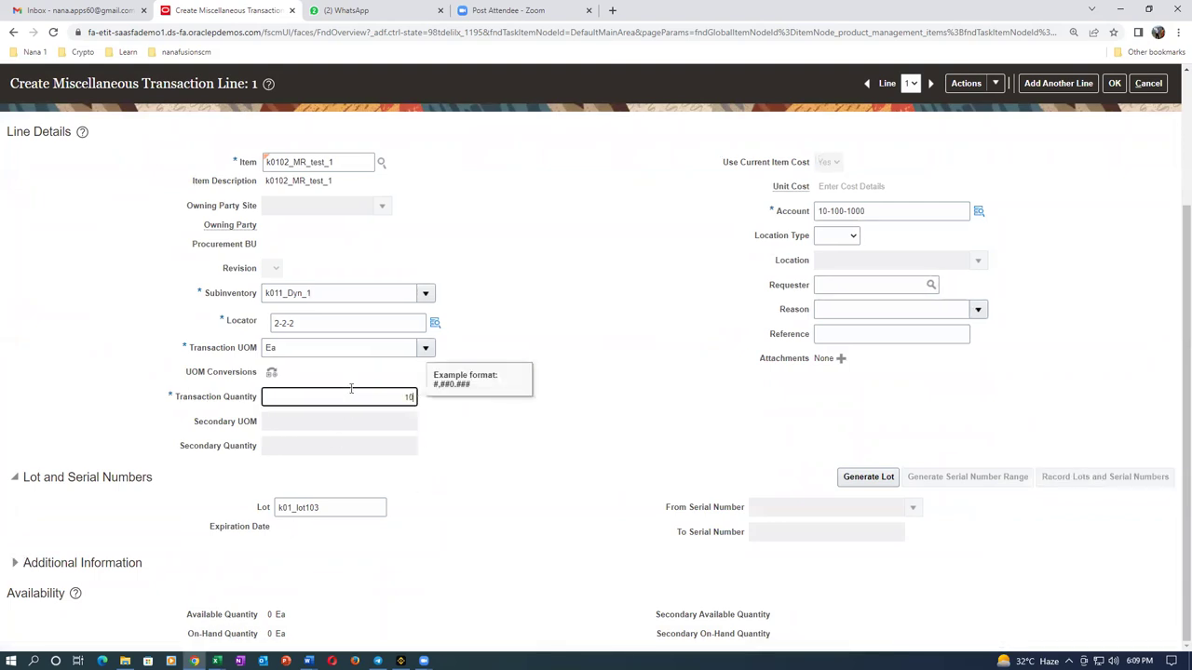
text(0)
key(Tab)
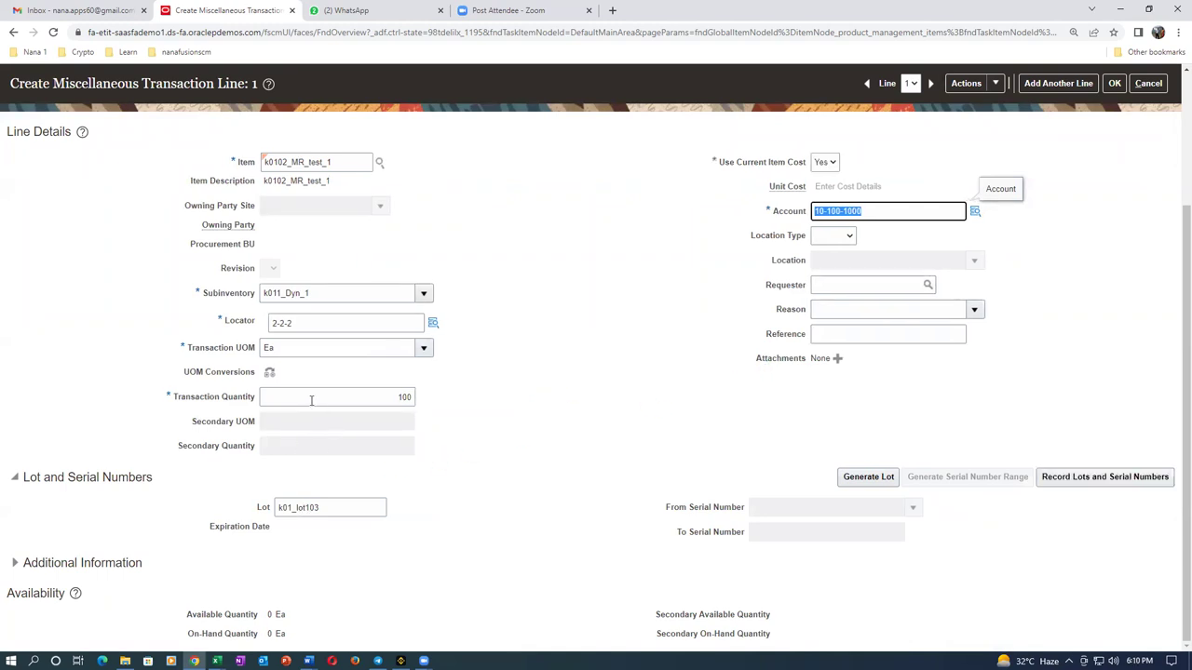
click(1118, 318)
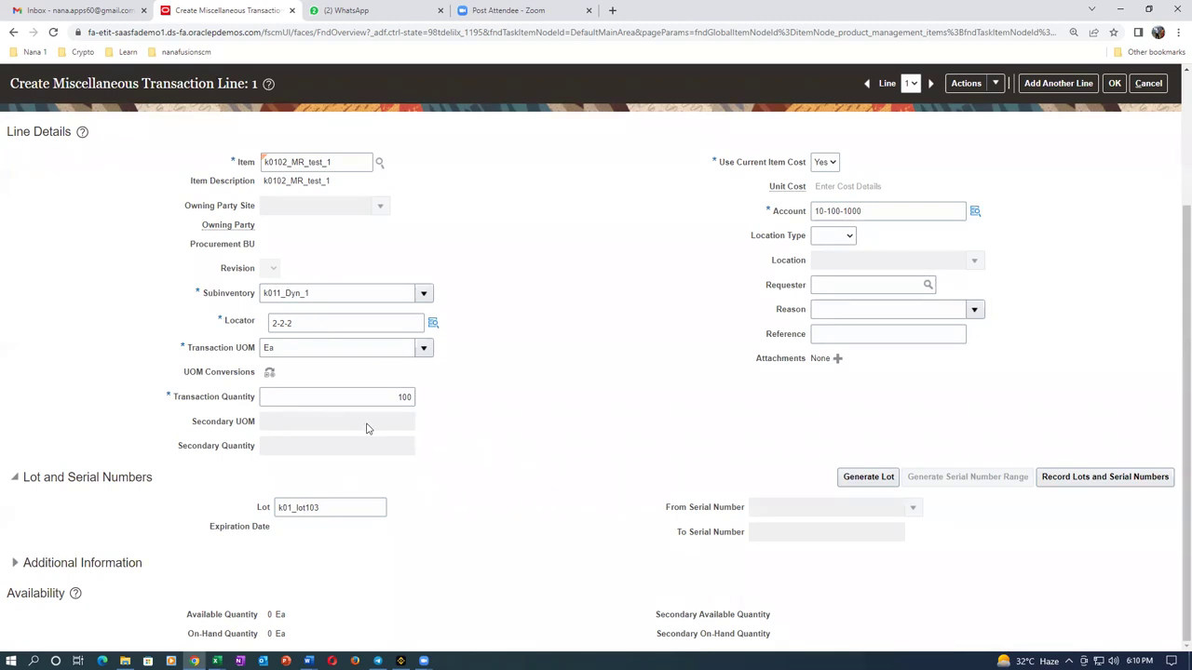
- Check locator, lot and quantity against the workbook, then save line 1 with OK
key(alt+Tab)
click(564, 193)
click(342, 206)
click(700, 199)
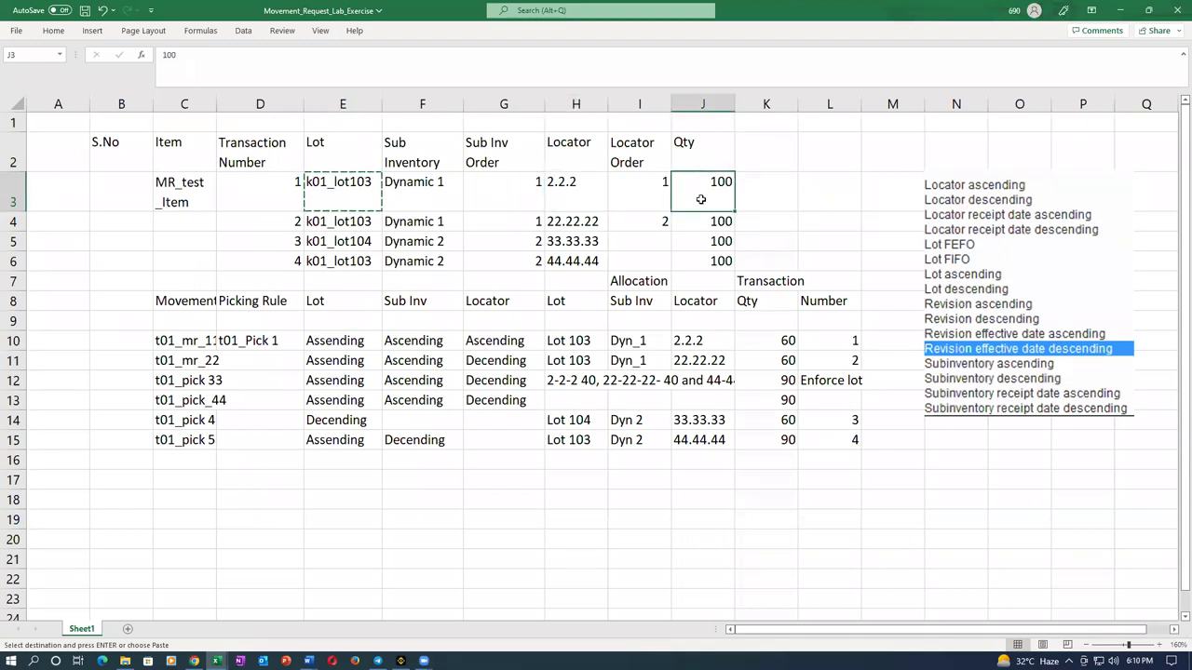
key(alt+Tab)
click(1115, 84)
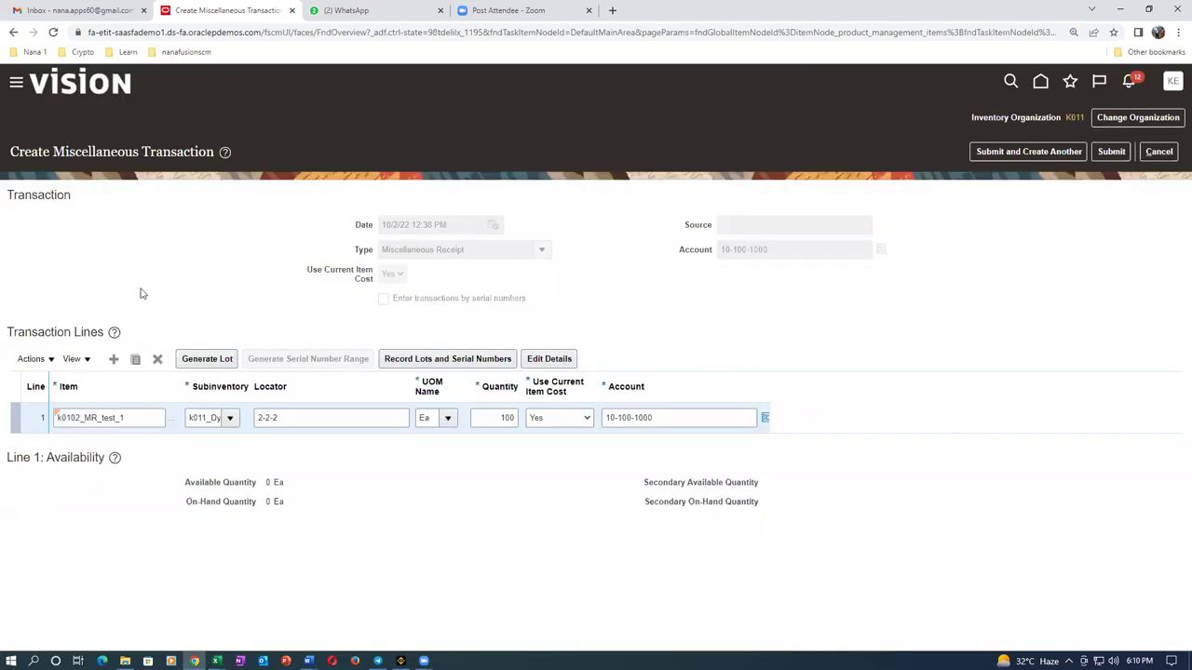
- Add a second transaction line with item K0102
click(112, 358)
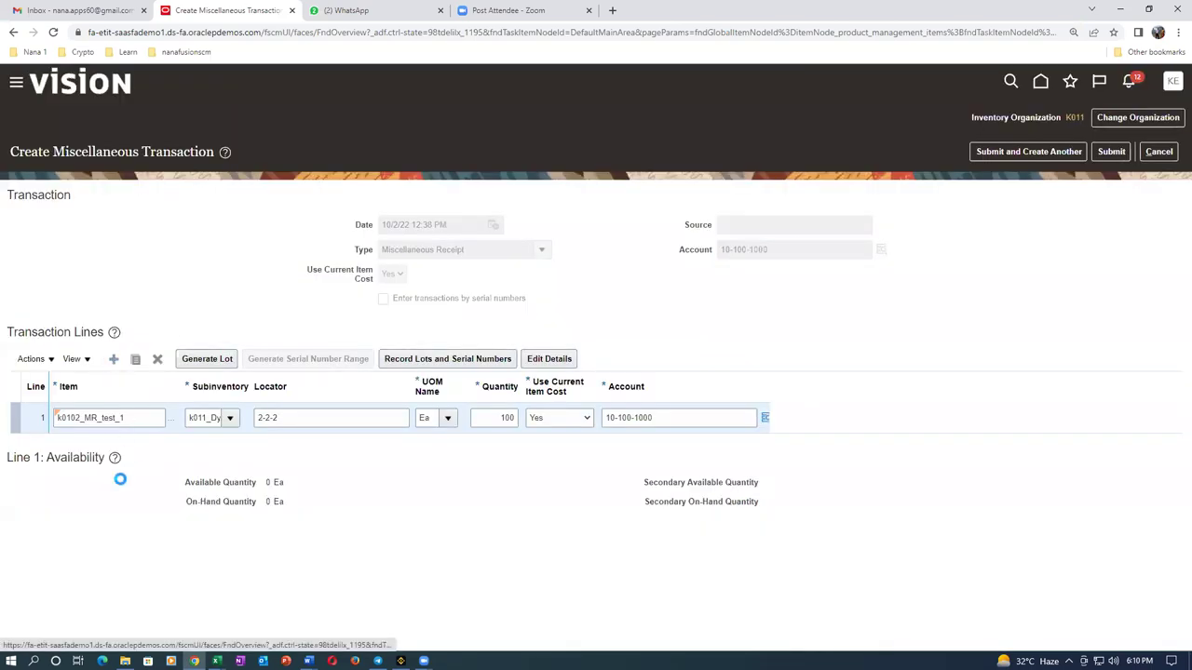
click(109, 419)
text(K0102)
key(Tab)
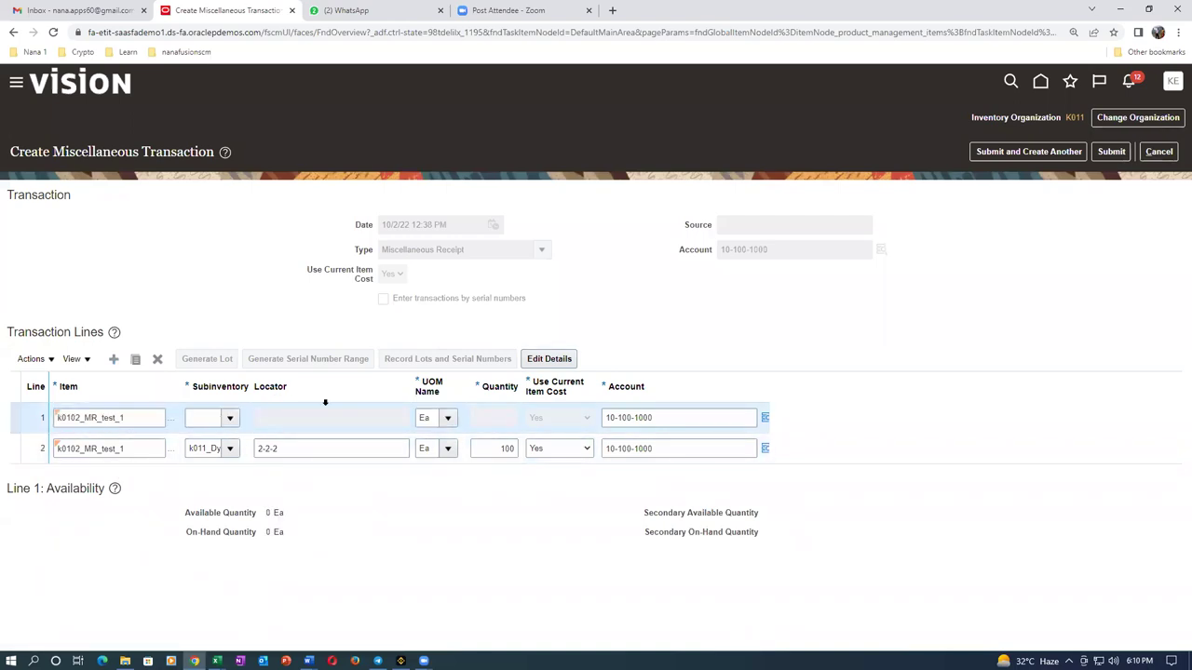
- In line 2's details, set subinventory k011_Dyn_1 as listed in the workbook
click(568, 361)
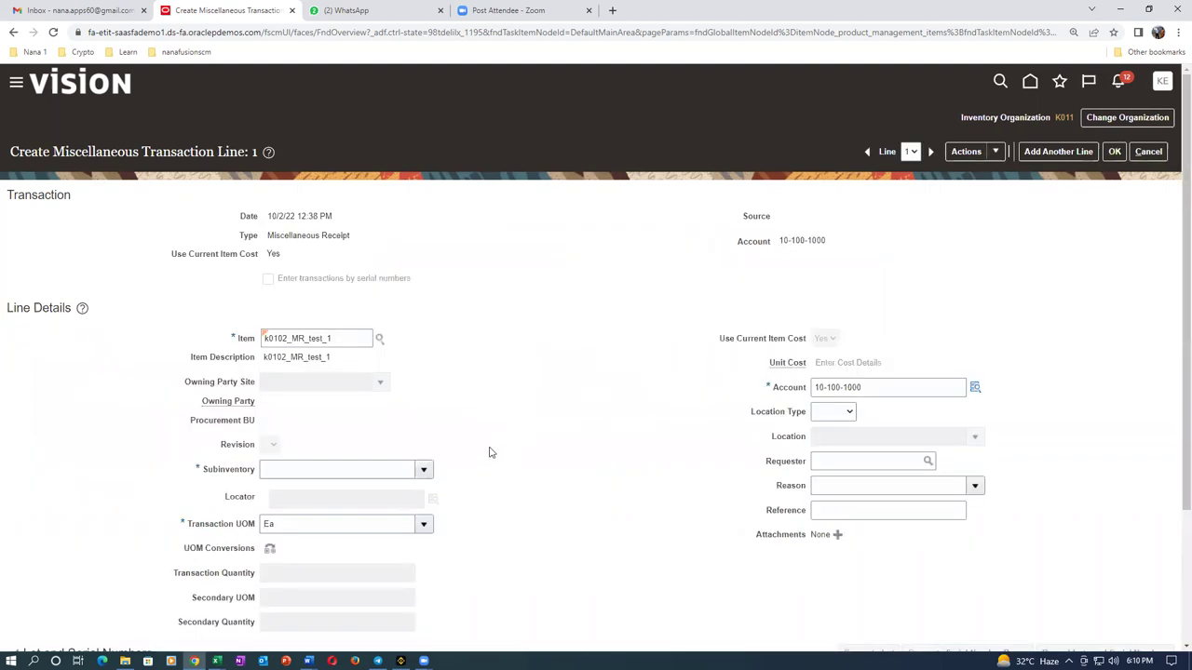
key(alt+Tab)
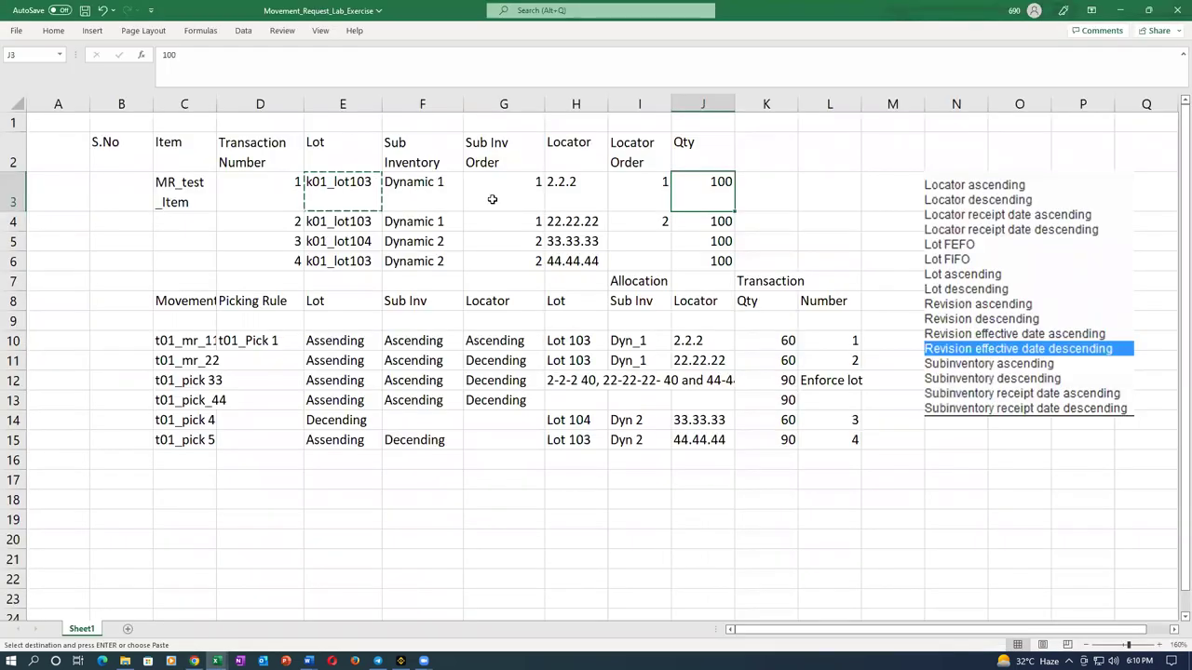
click(437, 225)
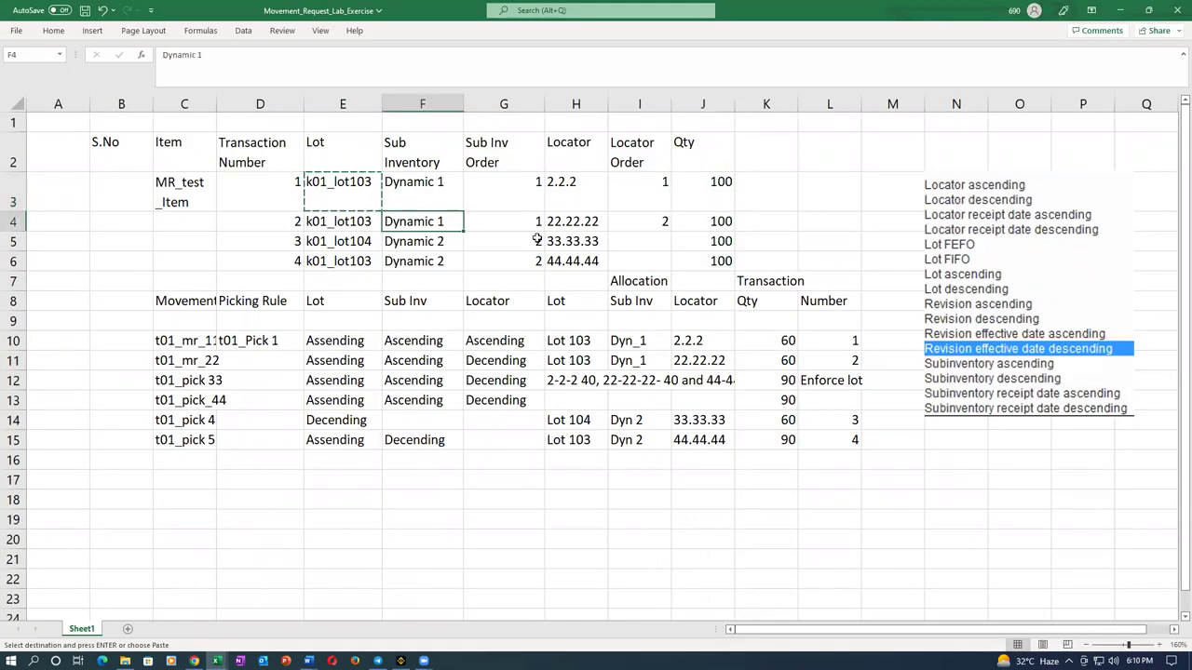
key(alt+Tab)
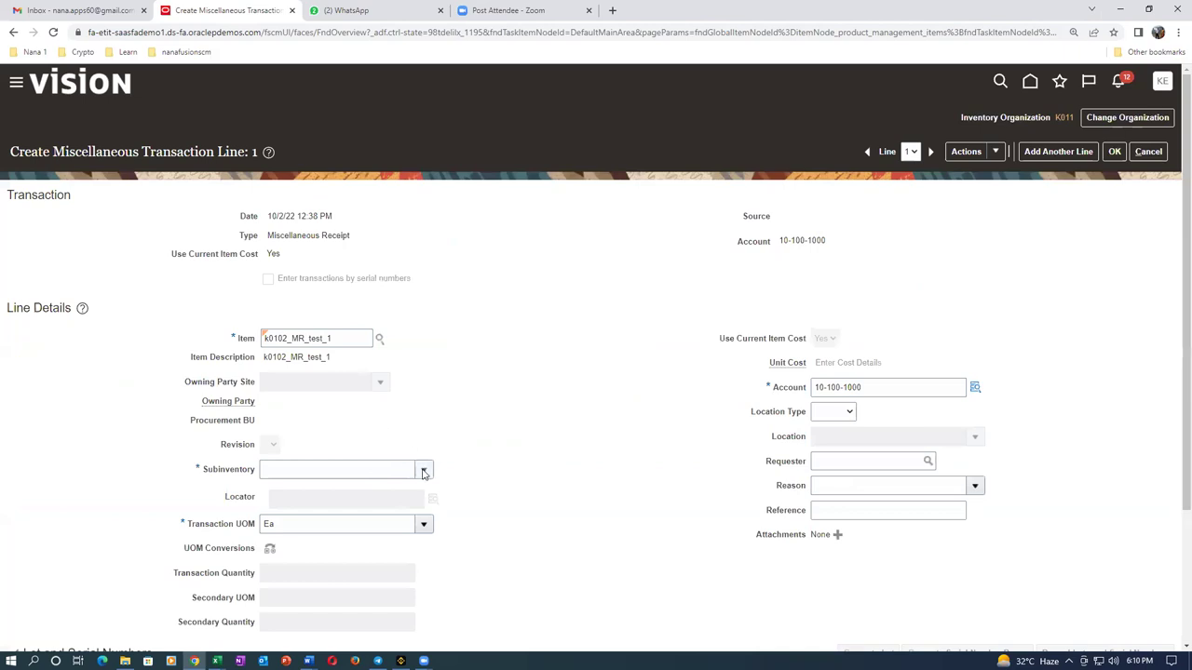
click(423, 470)
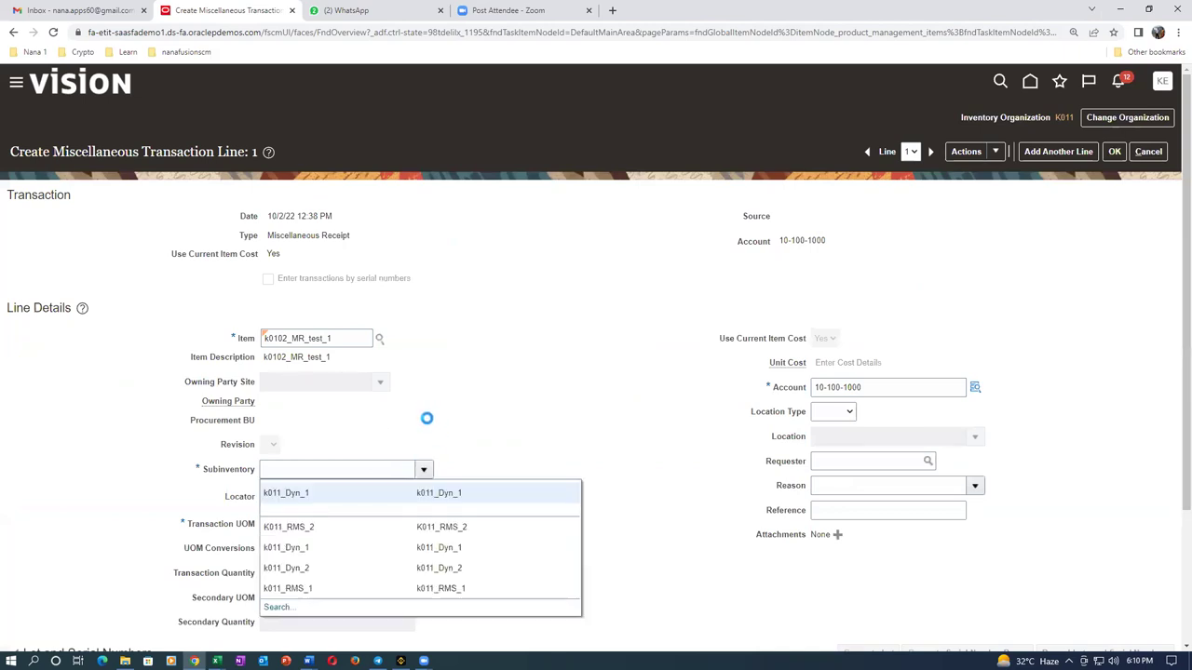
click(339, 499)
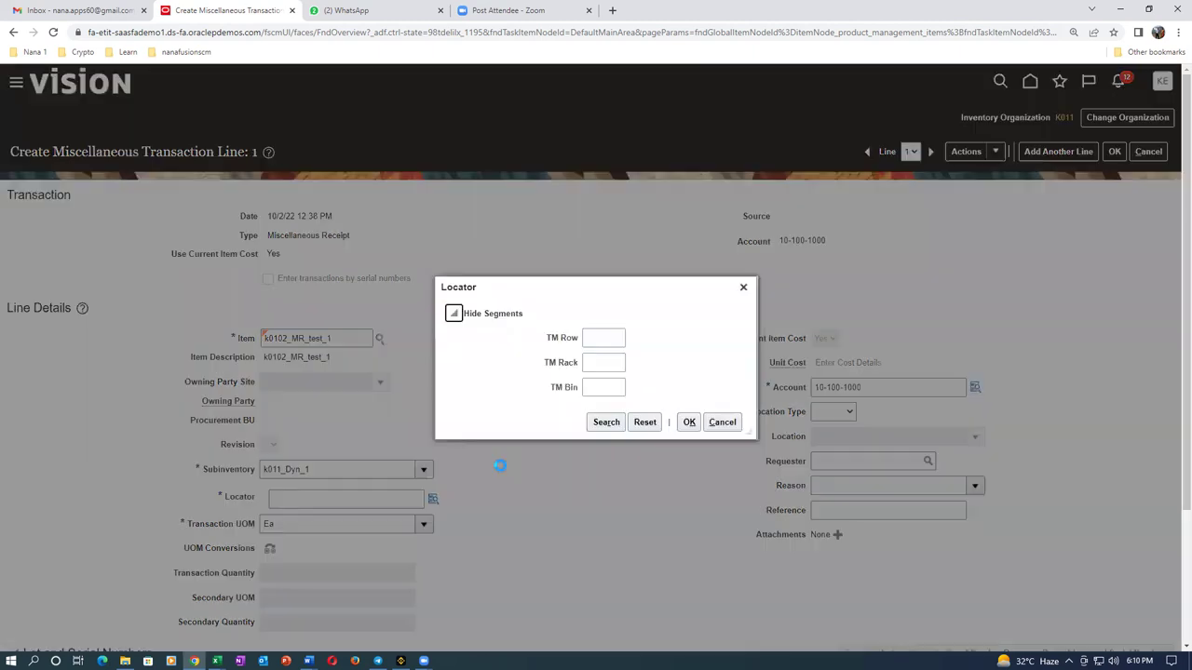
- Select locator 22-22-22 and enter quantity 100
click(598, 427)
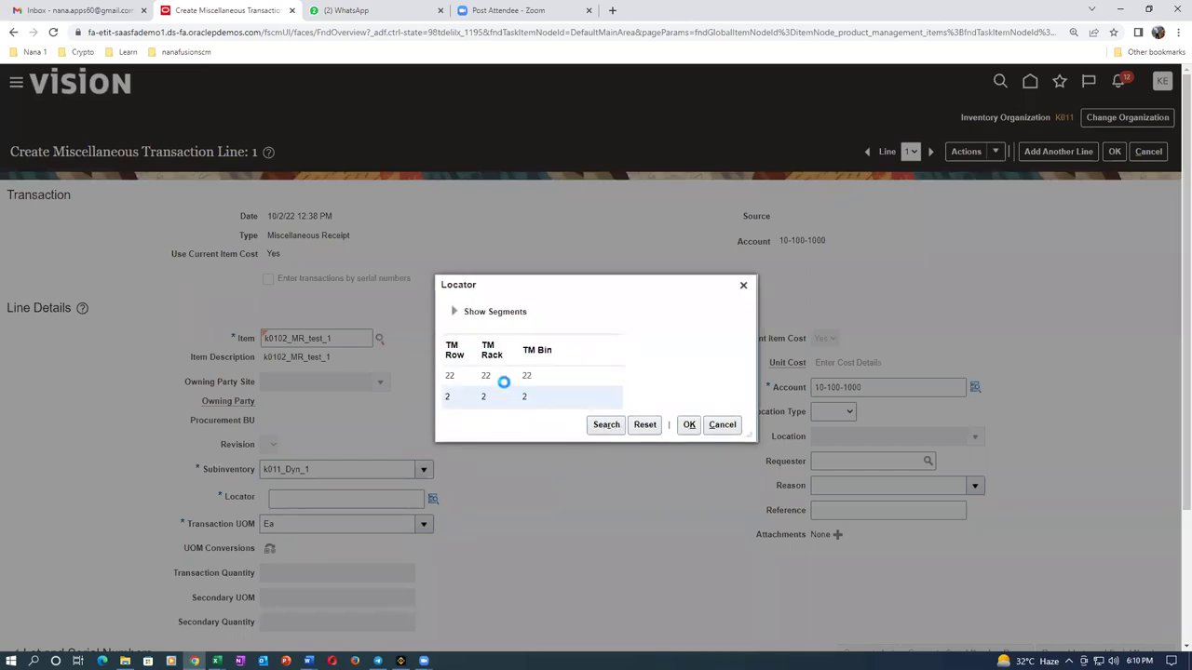
click(506, 382)
click(689, 425)
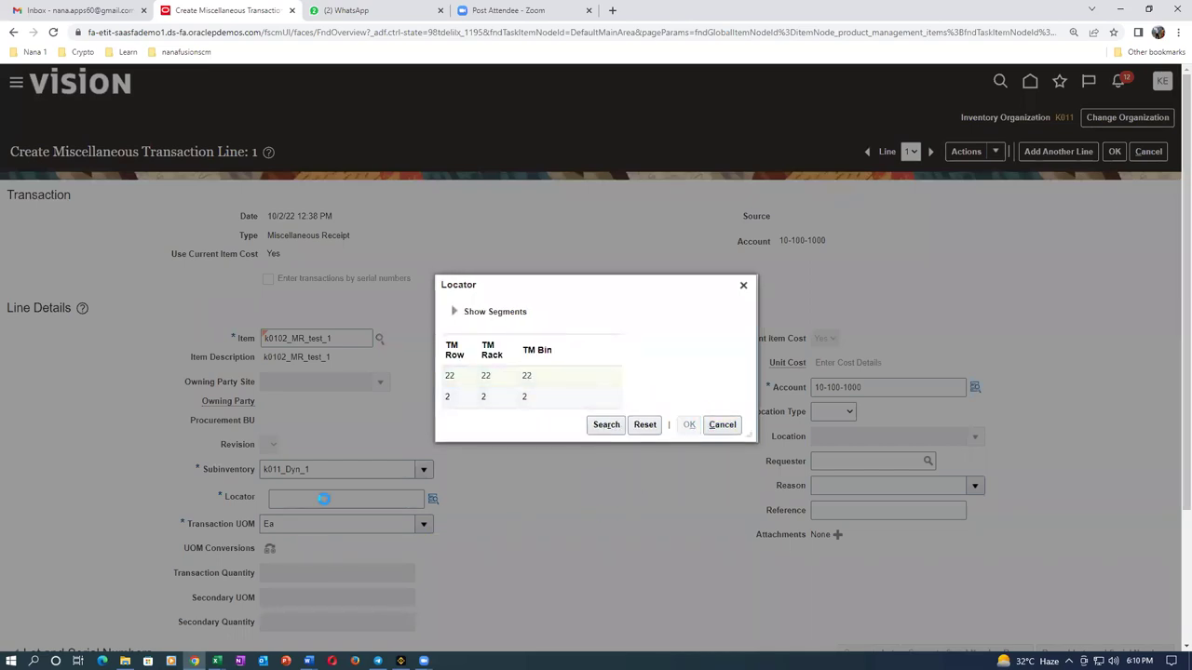
scroll(489, 527, down, 2)
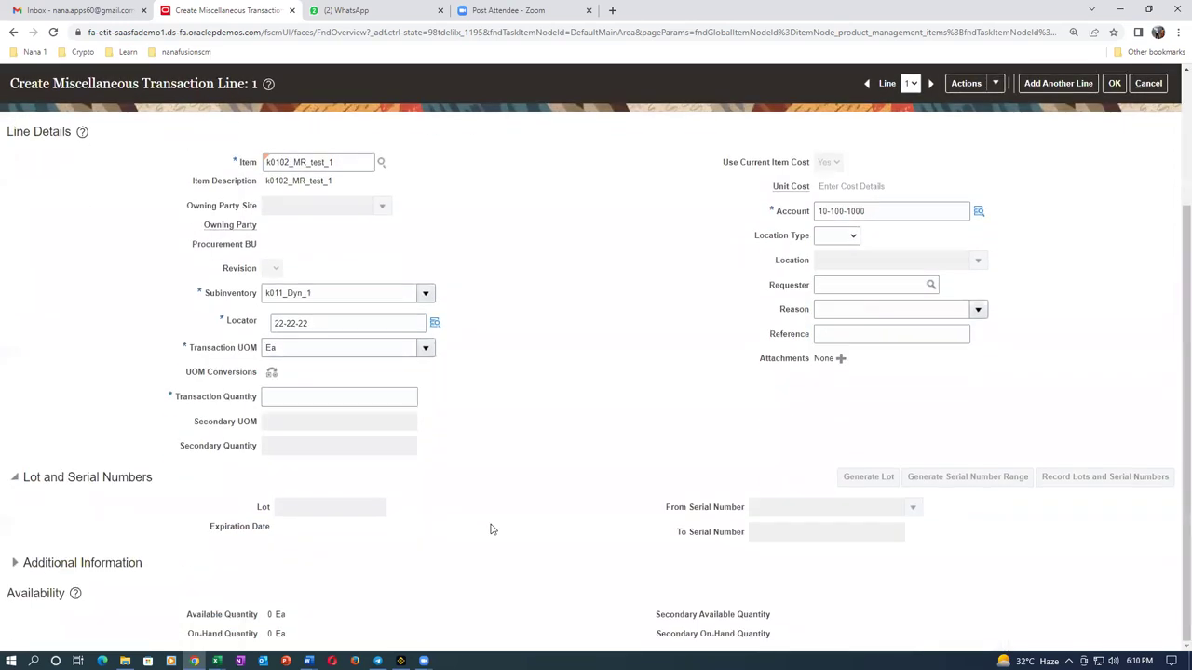
click(304, 396)
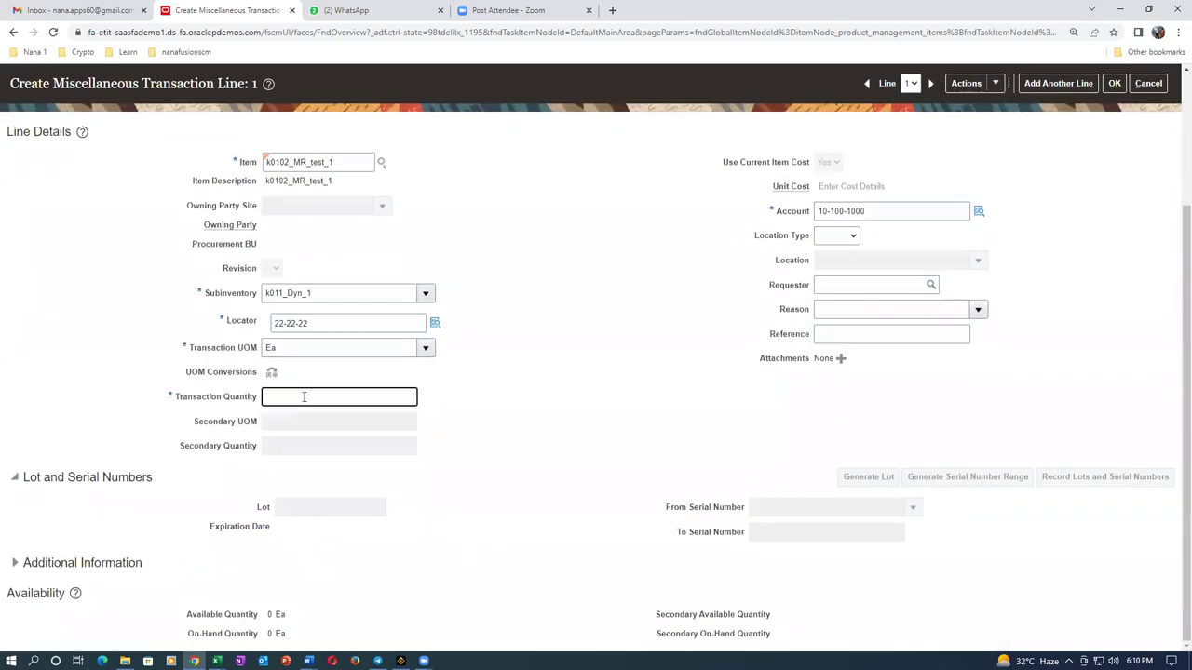
text(100)
key(Tab)
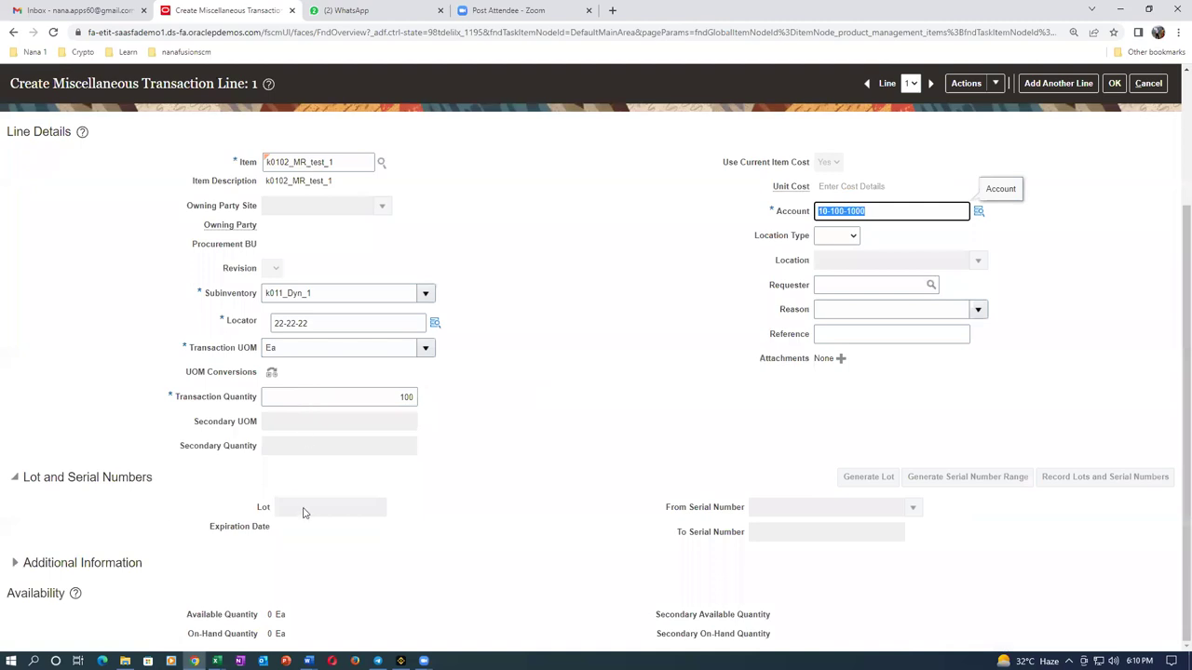
- Paste lot k01_lot103 into the line and save it with OK
click(305, 509)
key(alt+Tab)
click(328, 224)
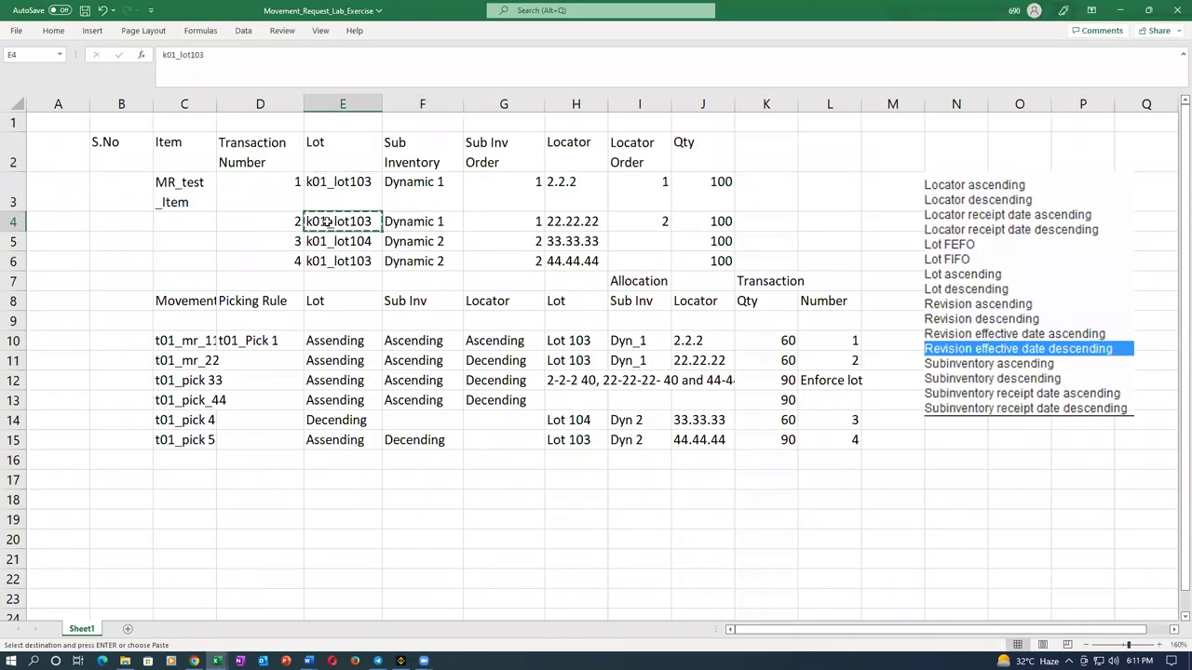
key(alt+Tab)
key(ctrl+v)
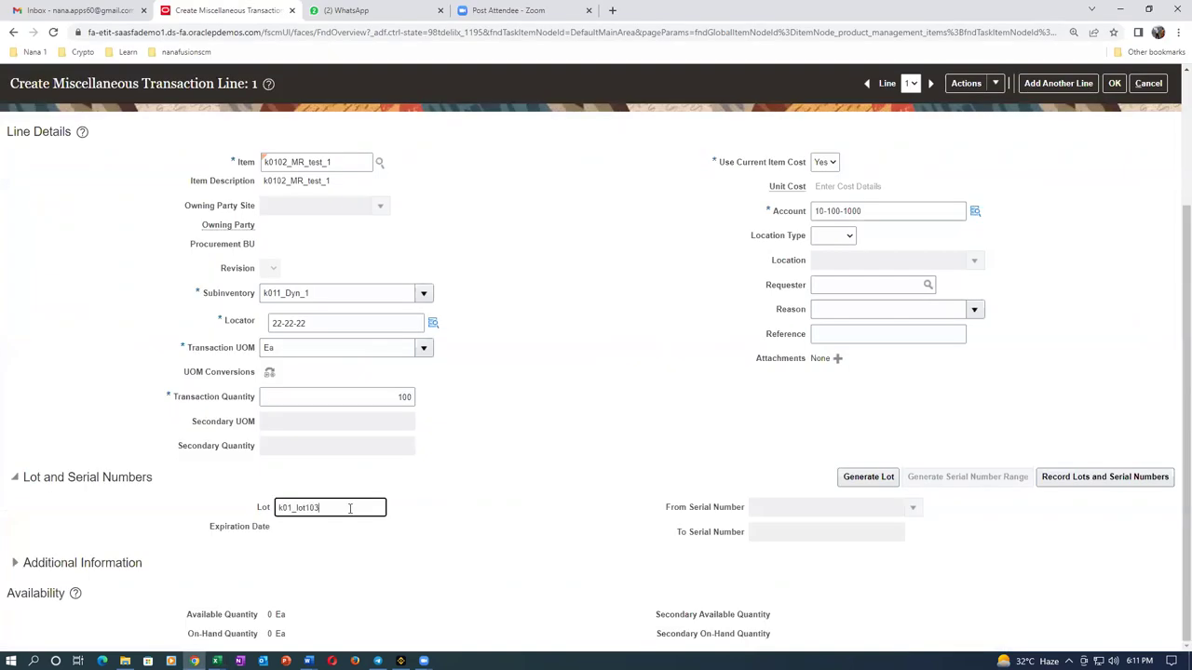
key(Tab)
click(409, 397)
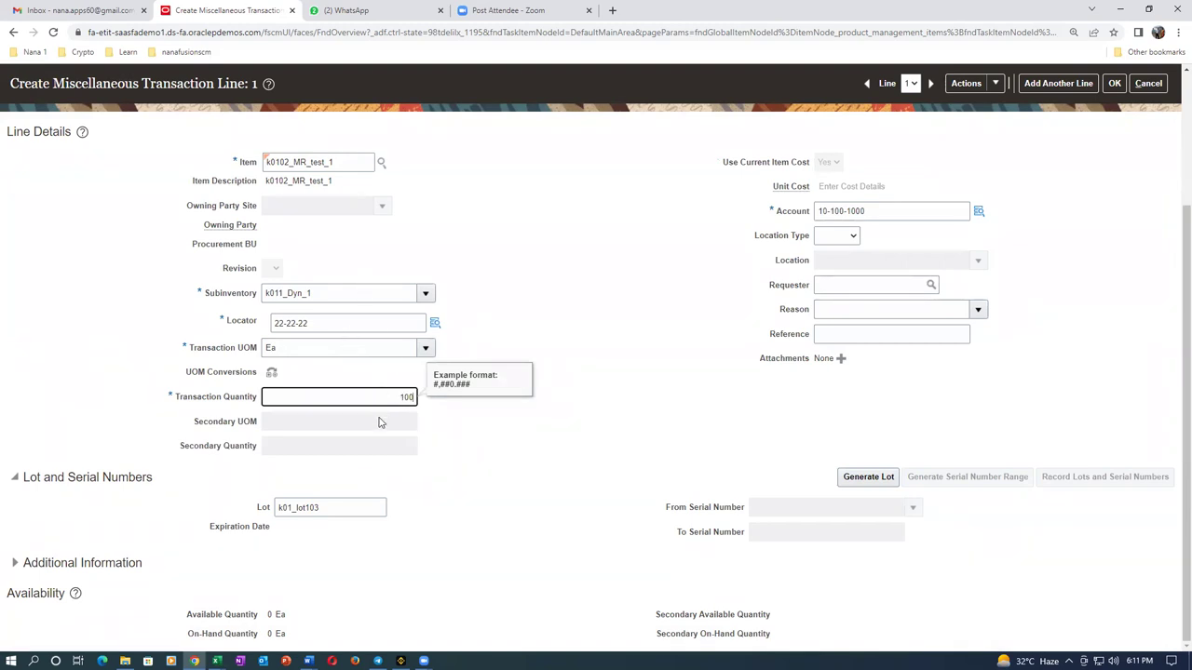
click(1110, 84)
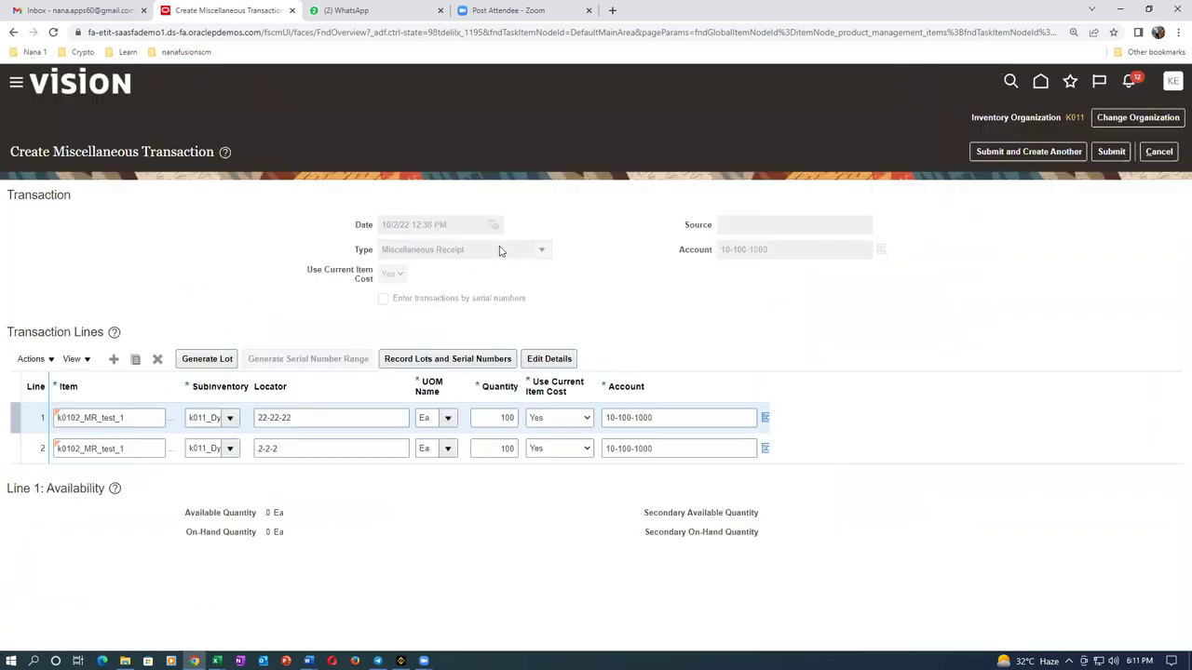
- Add a third transaction line with item K0102
click(113, 358)
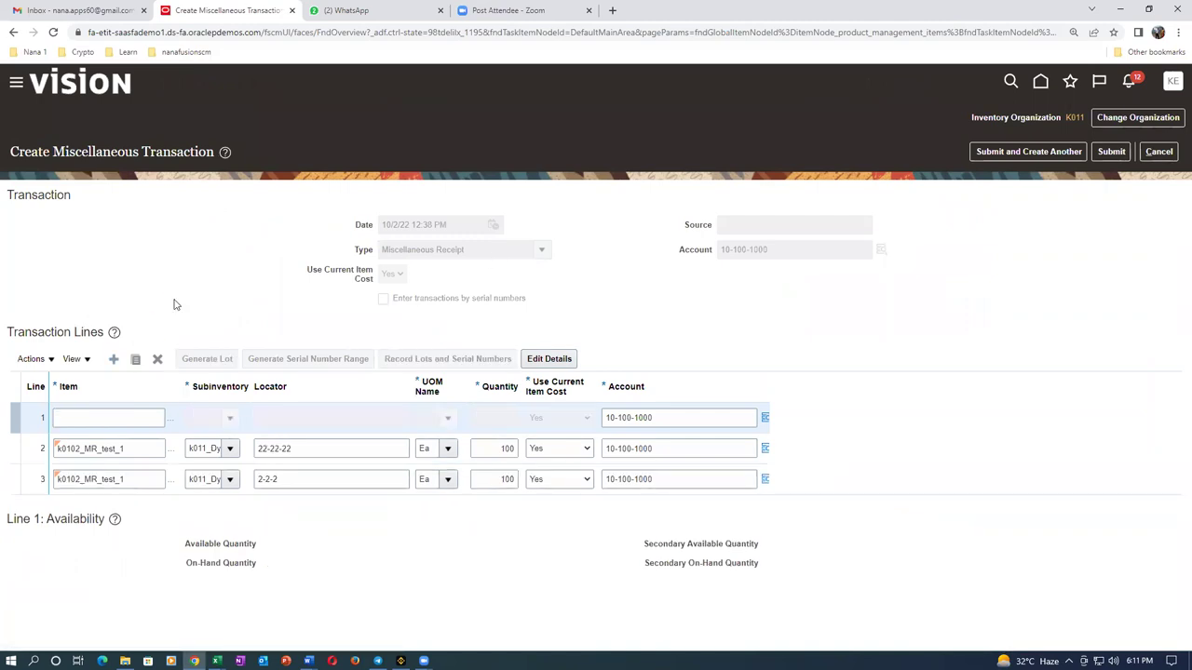
click(114, 418)
text(K0102)
key(Tab)
- In line 3's details, set subinventory k011_Dyn_2 as listed in the workbook
click(549, 359)
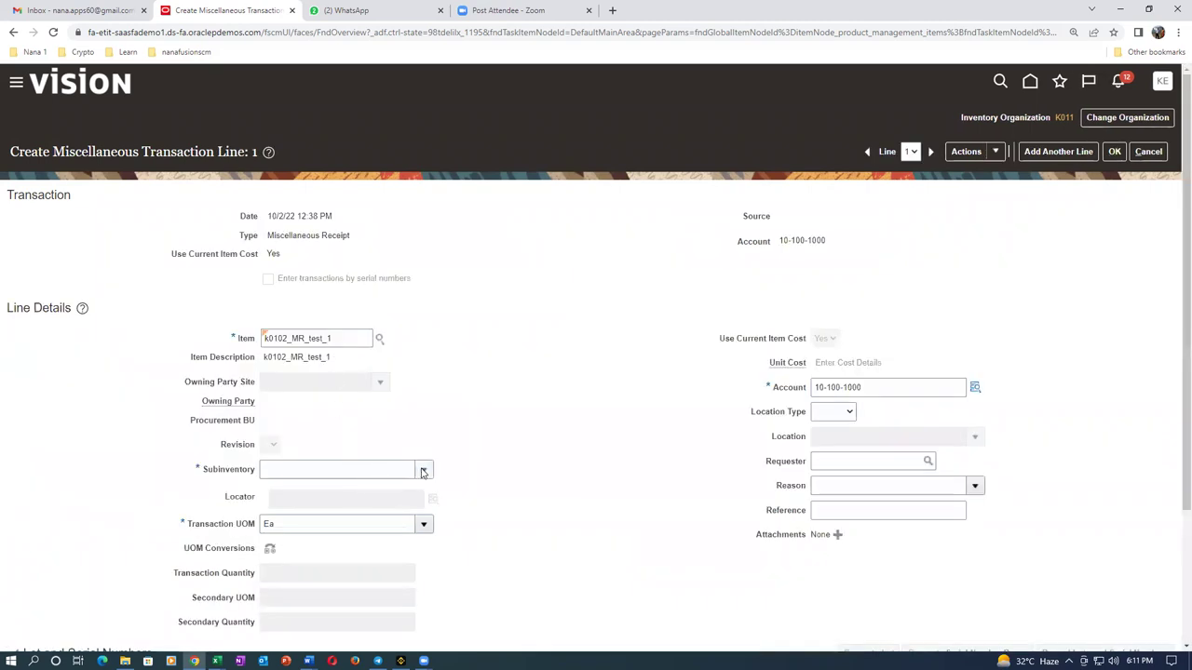
key(alt+Tab)
click(434, 242)
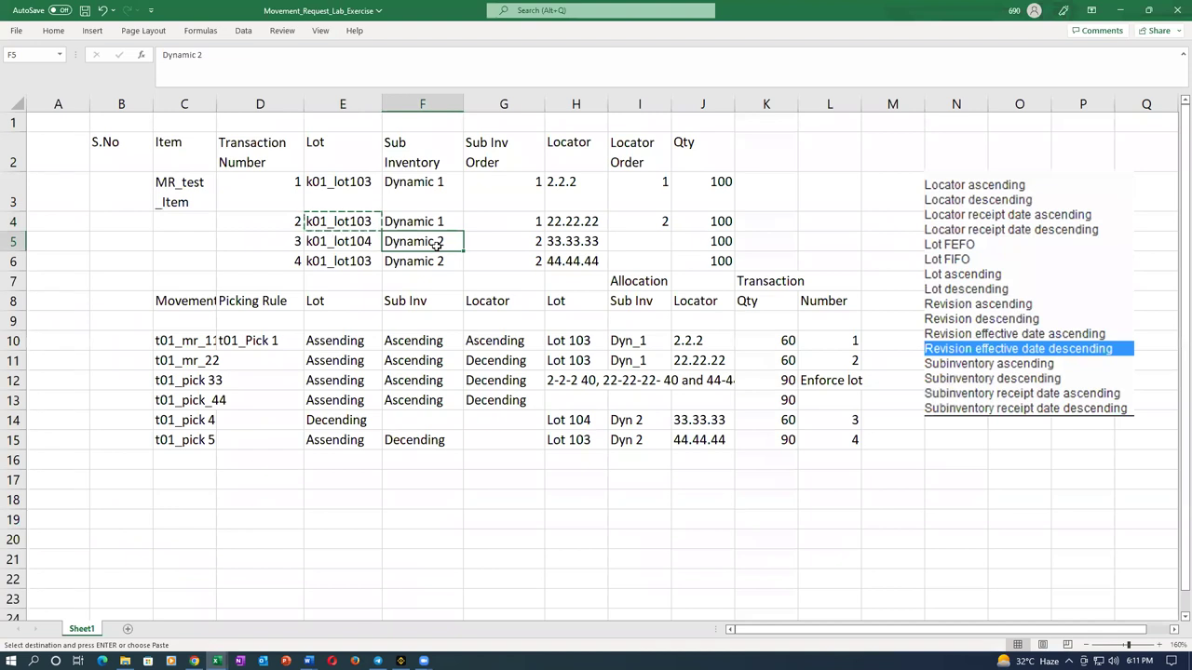
key(alt+Tab)
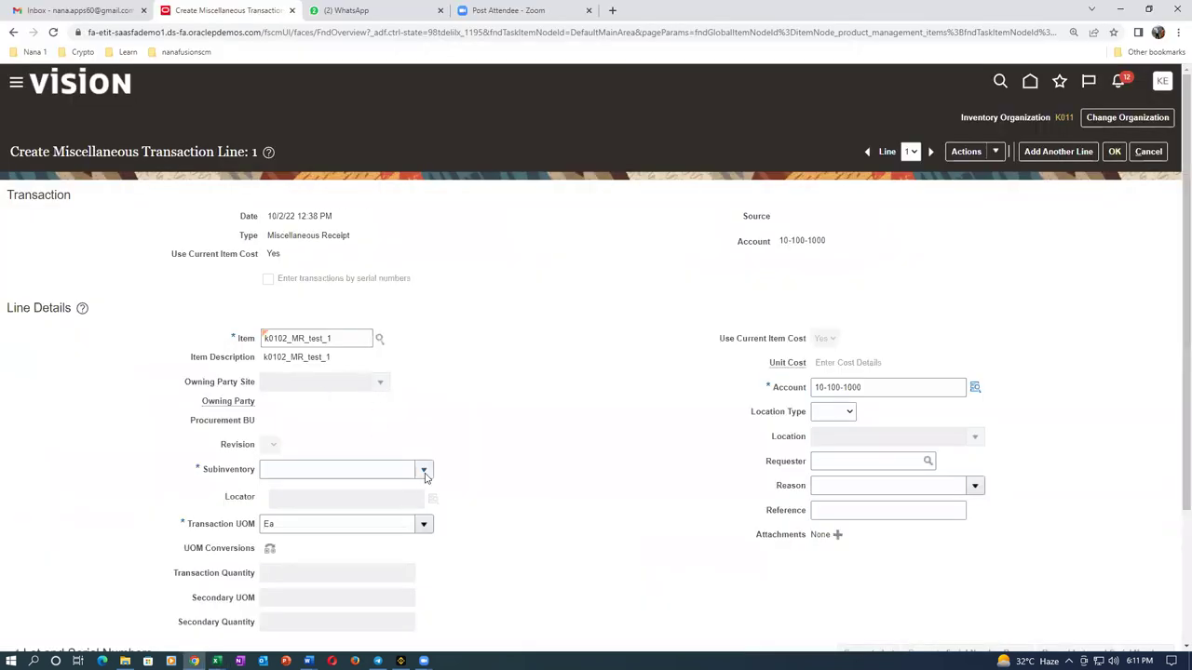
click(424, 469)
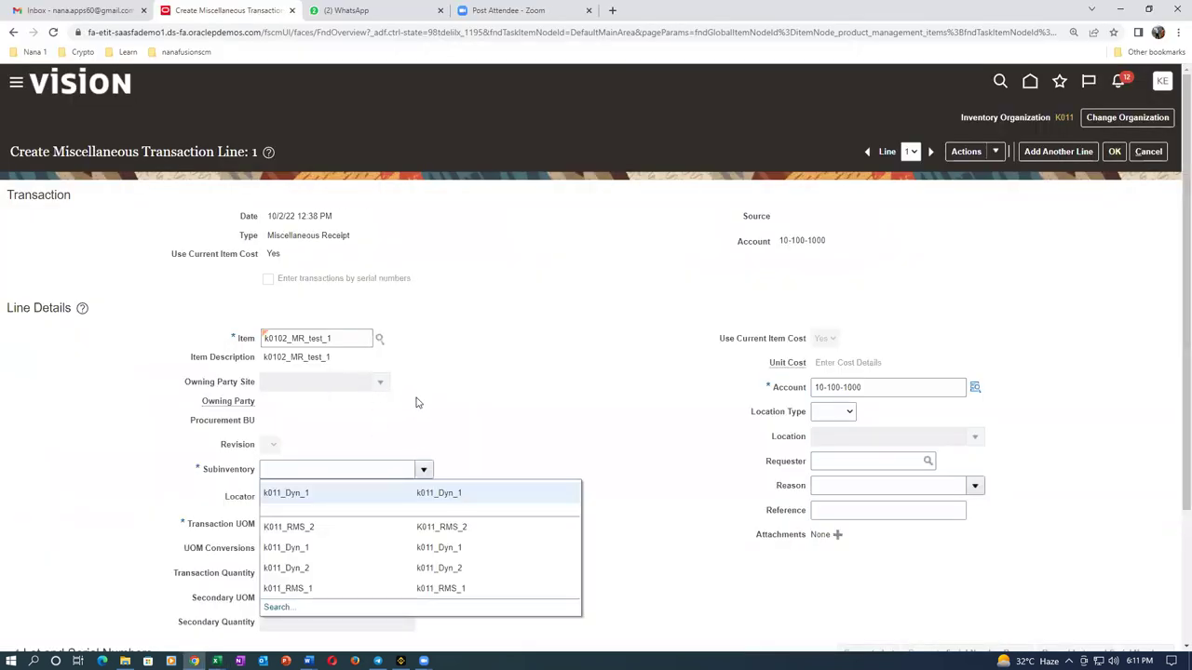
click(328, 570)
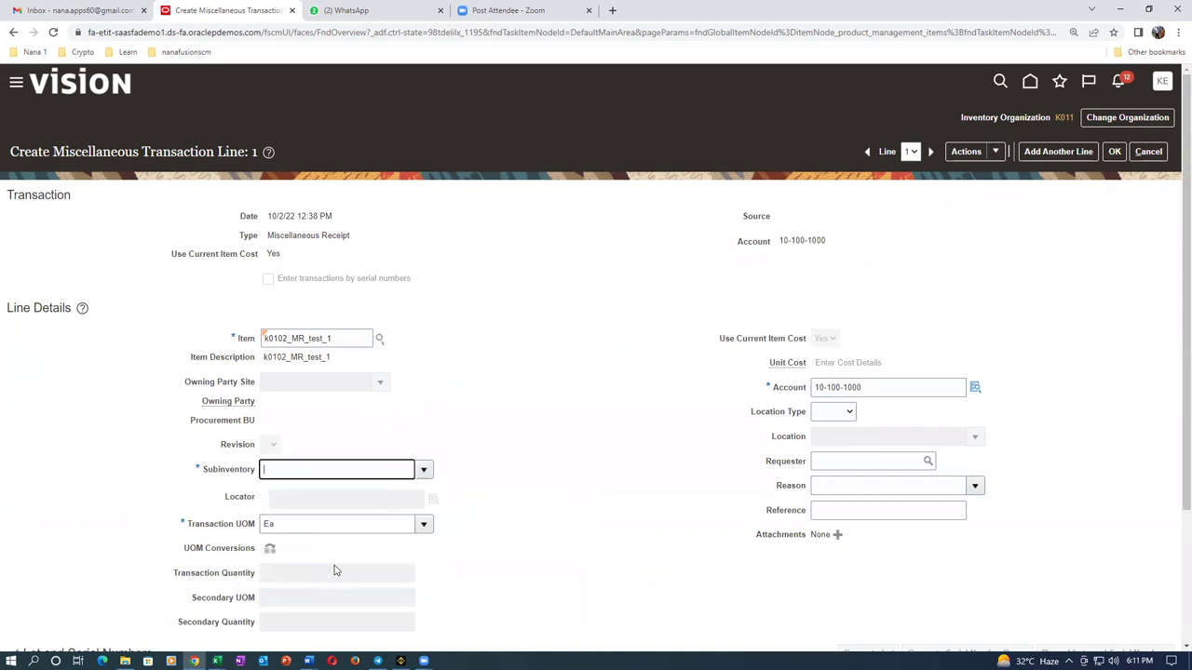
- Select locator 33-33-33 via the locator search and enter quantity 100
click(354, 501)
click(433, 501)
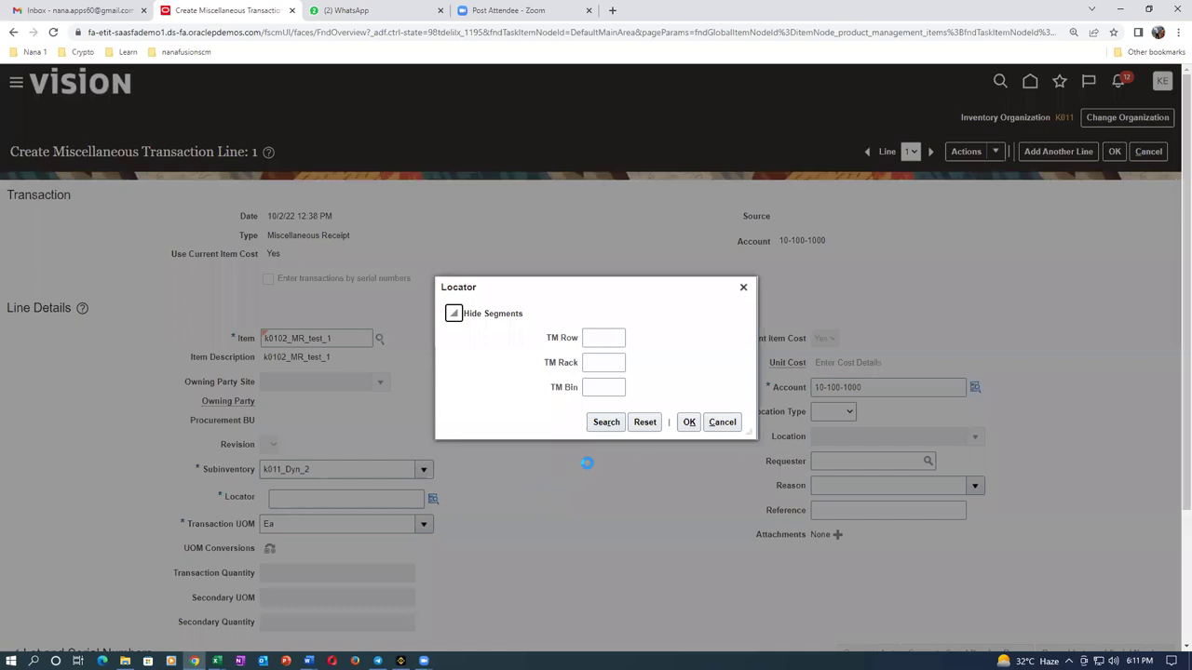
click(606, 422)
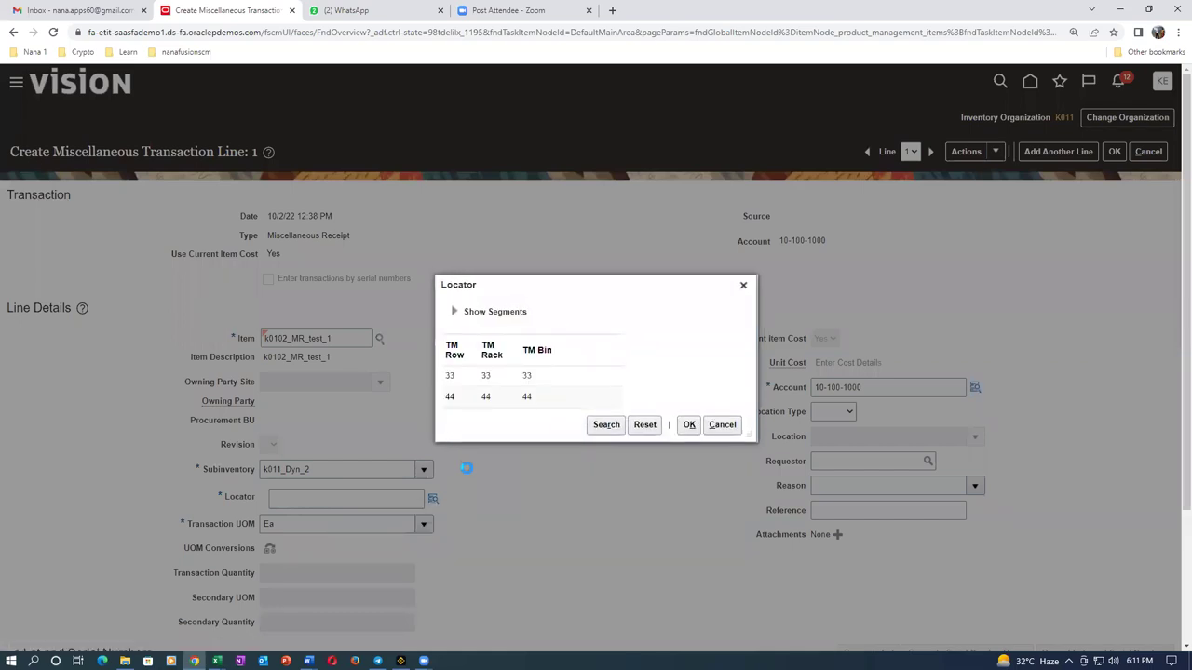
click(547, 376)
click(688, 424)
scroll(477, 523, down, 2)
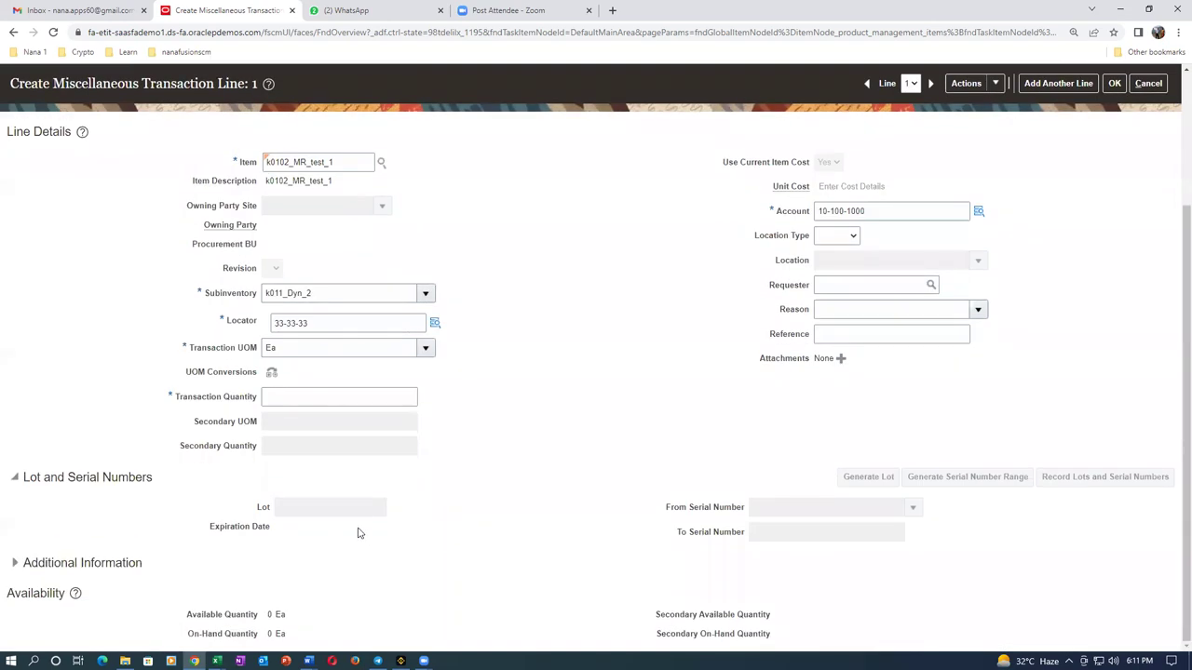
click(324, 401)
text(1)
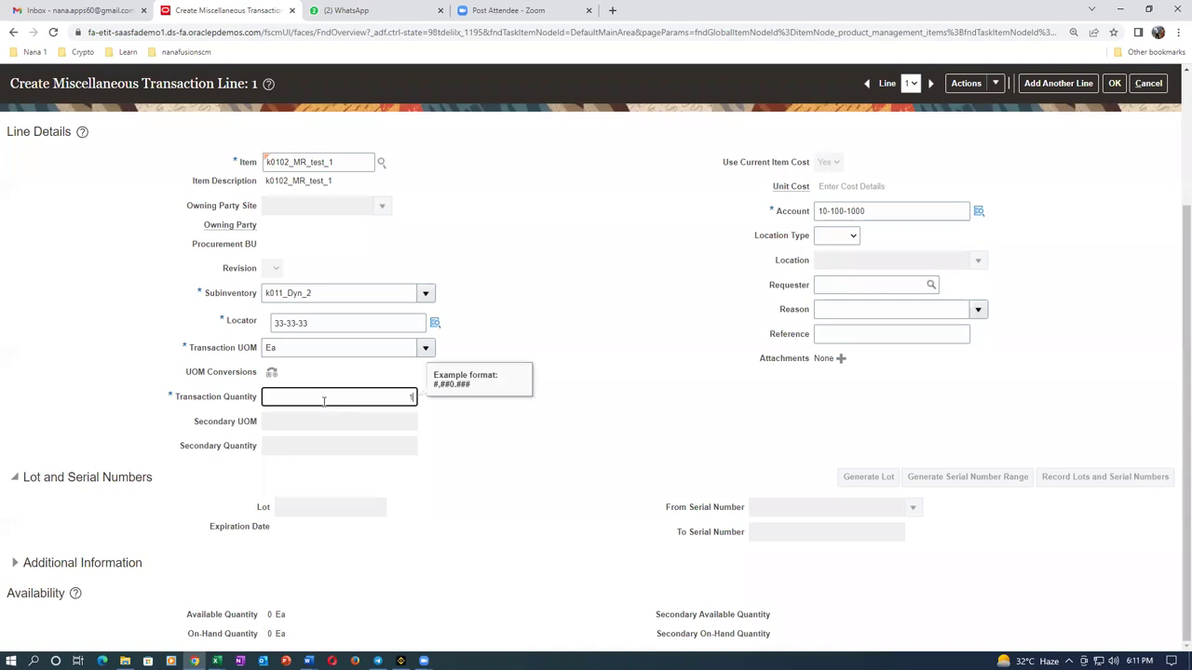
text(00)
key(Tab)
- Copy lot k01_lot104 from the workbook into the Lot field and reconfirm quantity 100
key(alt+Tab)
click(339, 241)
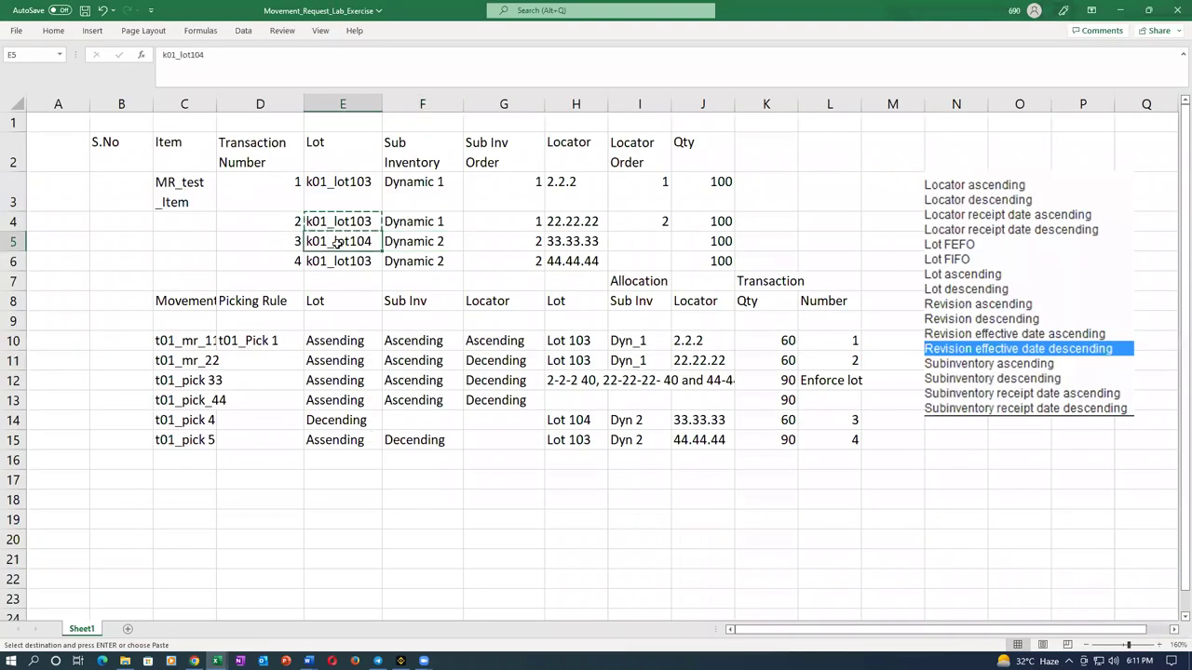
key(ctrl+c)
key(alt+Tab)
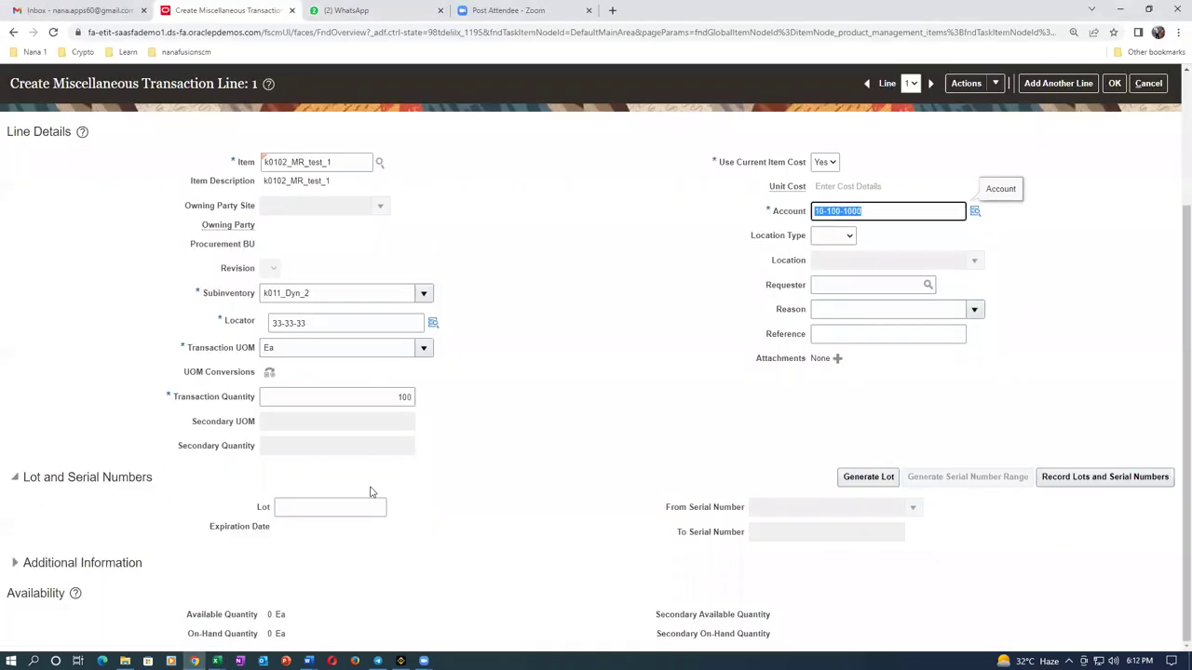
click(356, 507)
key(ctrl+v)
key(Tab)
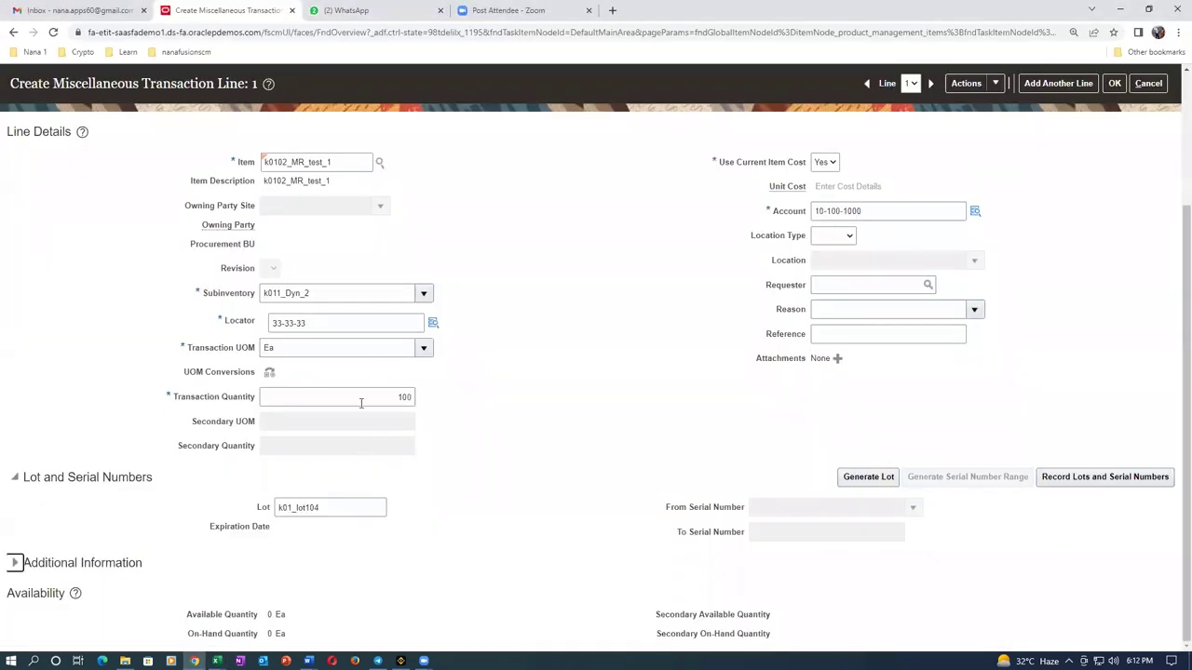
click(371, 396)
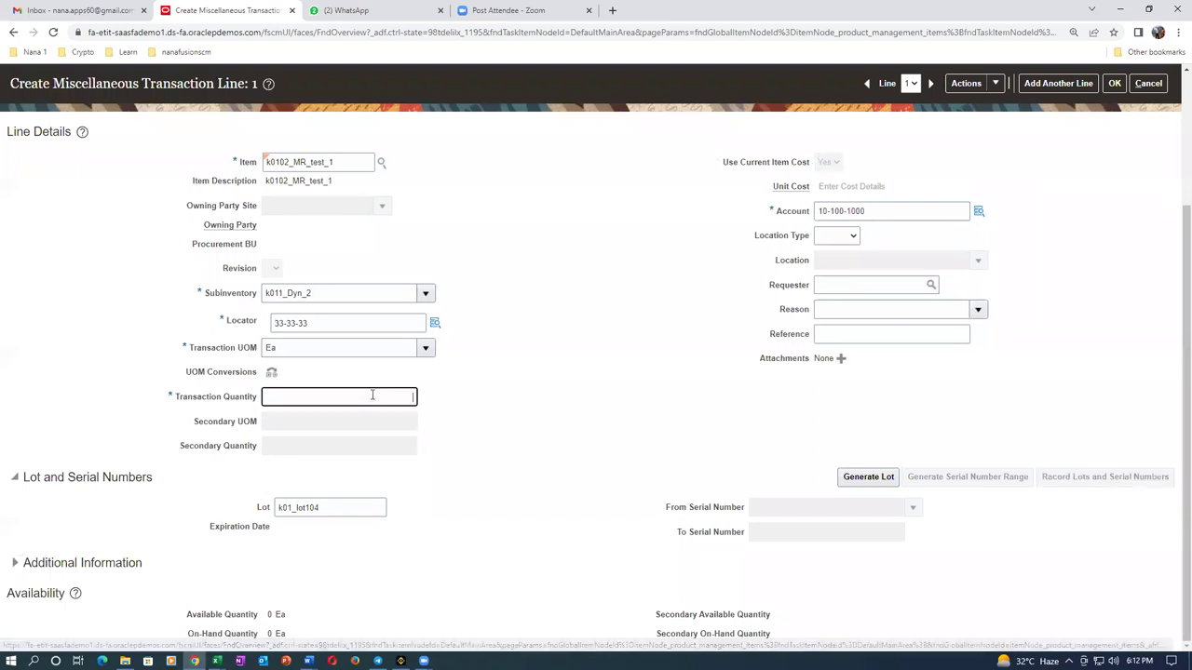
text(100)
key(Tab)
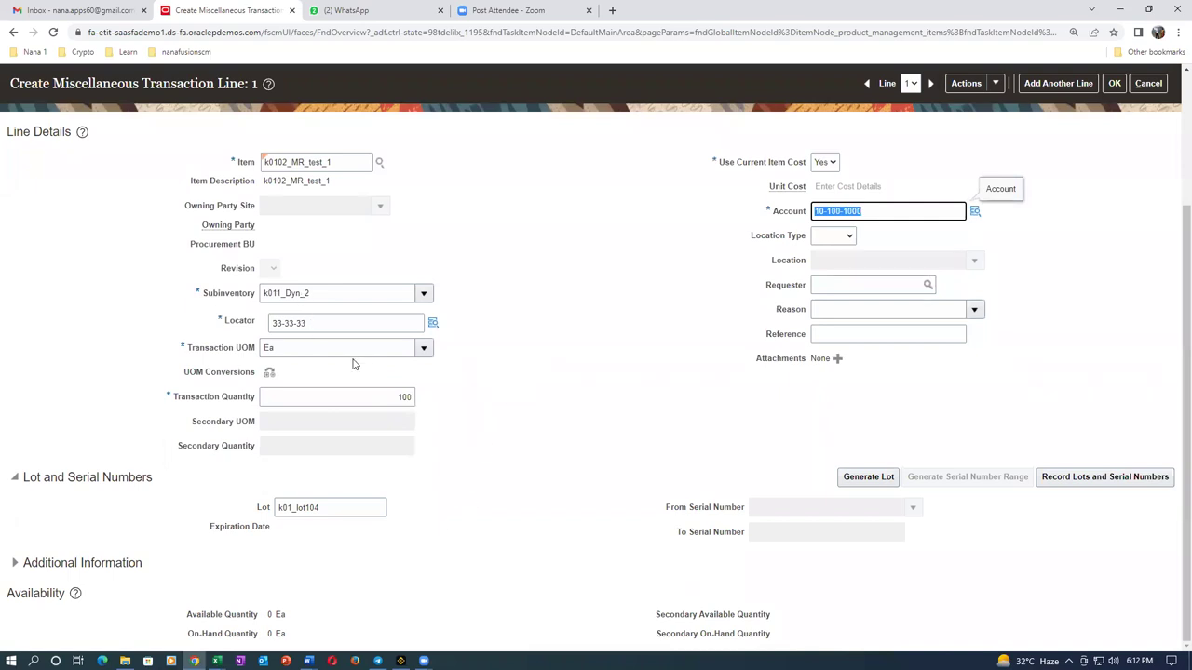
- Verify subinventory, locator 33.33.33 and lot k01_lot104 against transaction 3 in the workbook
key(alt+Tab)
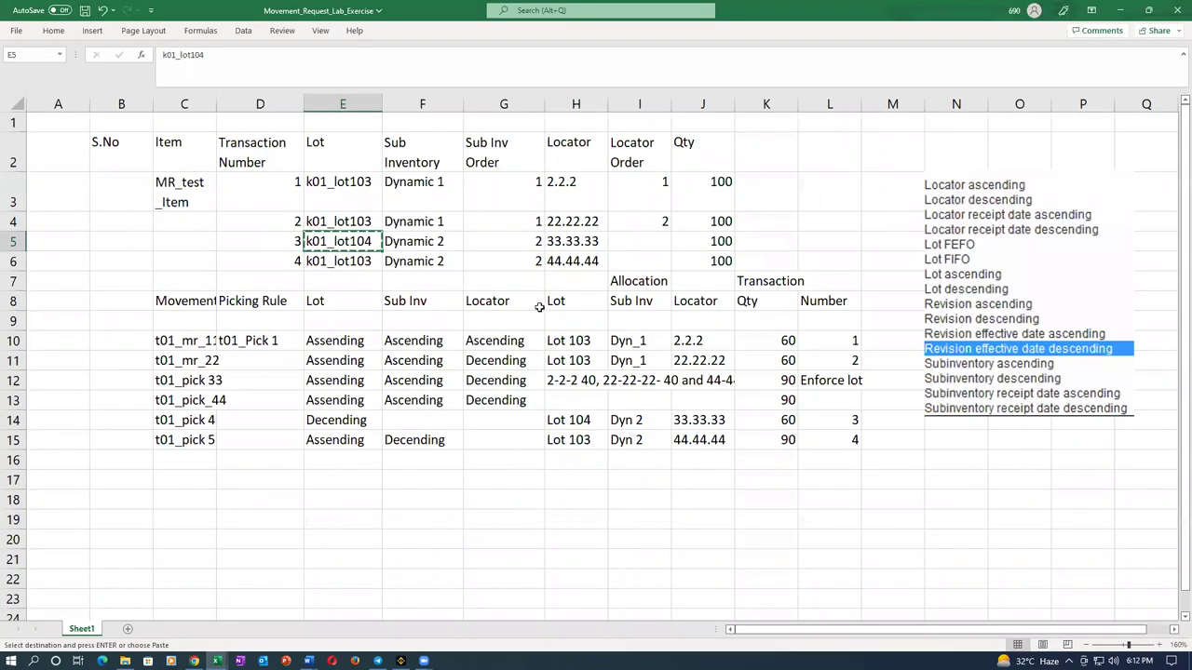
click(421, 242)
click(555, 239)
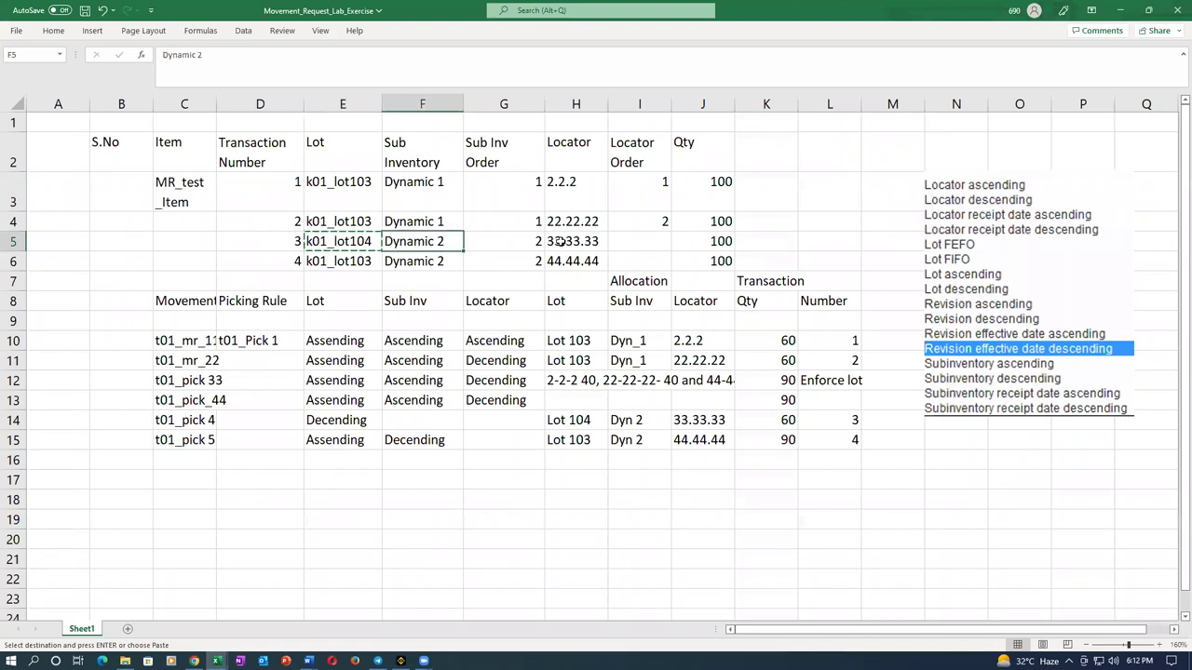
click(358, 243)
key(alt+Tab)
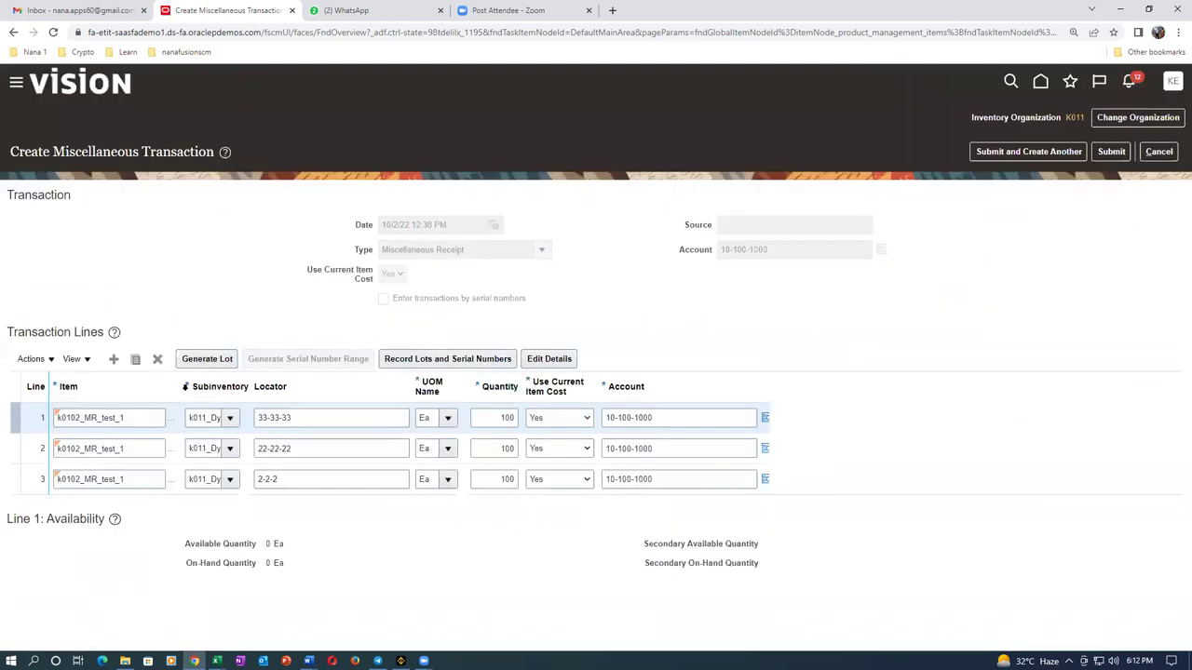
- Add a new receipt line for item K0102
click(114, 359)
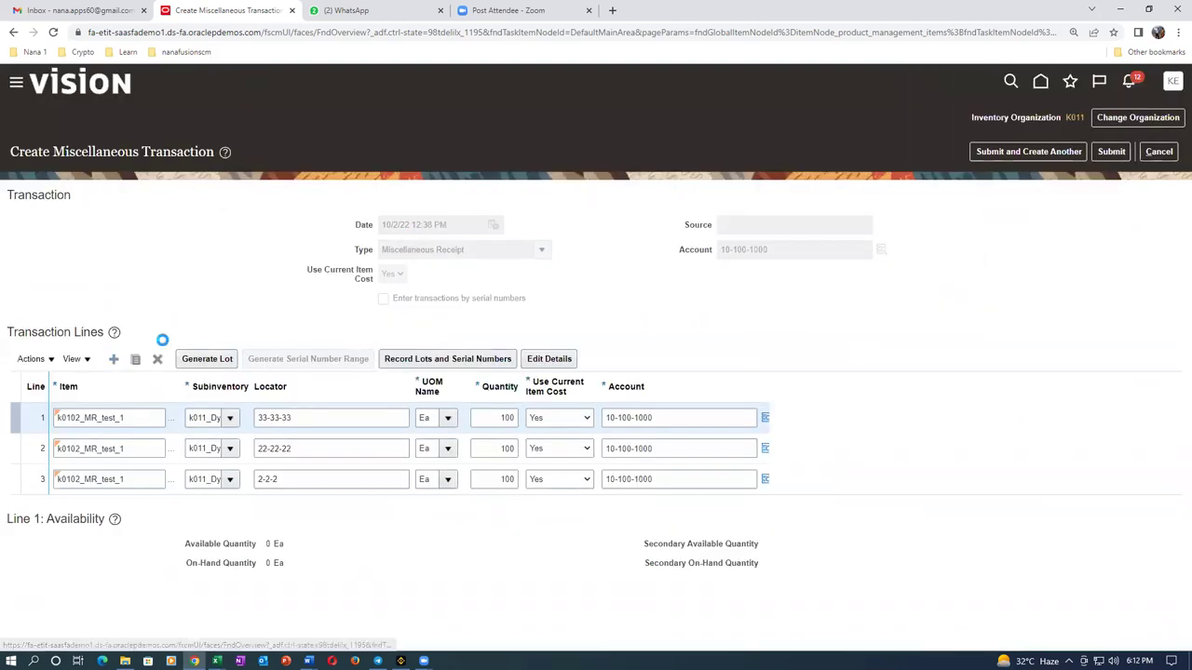
click(110, 419)
text(K0102)
key(Tab)
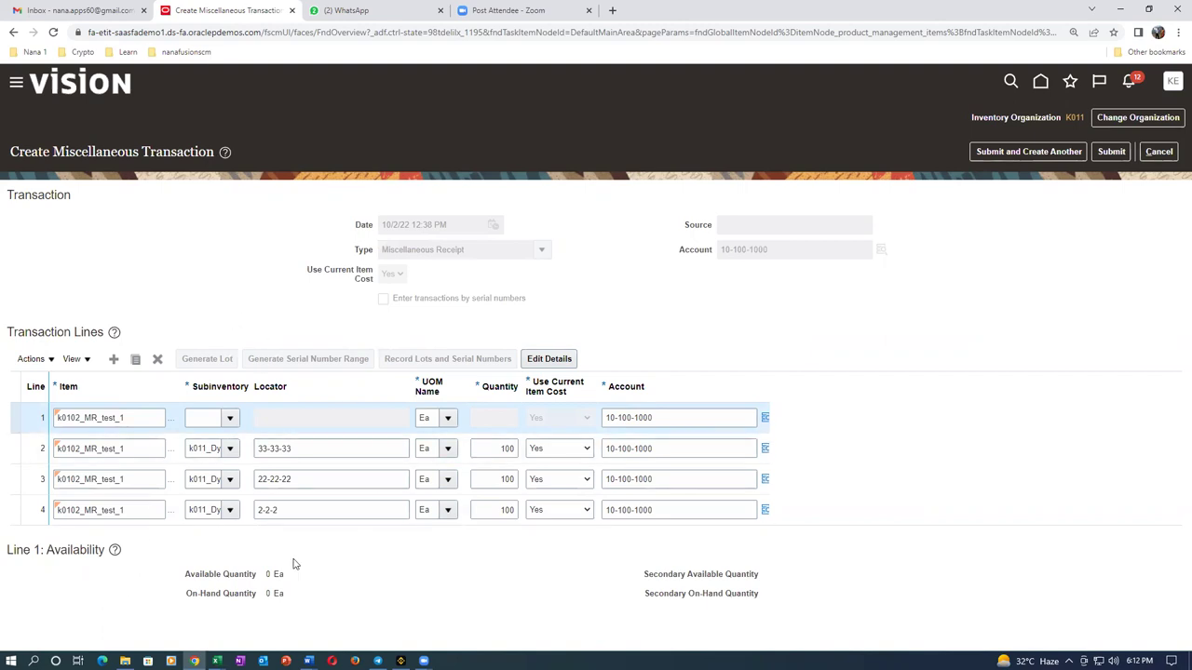
- In the line details, set subinventory K011_Dyn_2 as listed for transaction 4 in the workbook
click(551, 361)
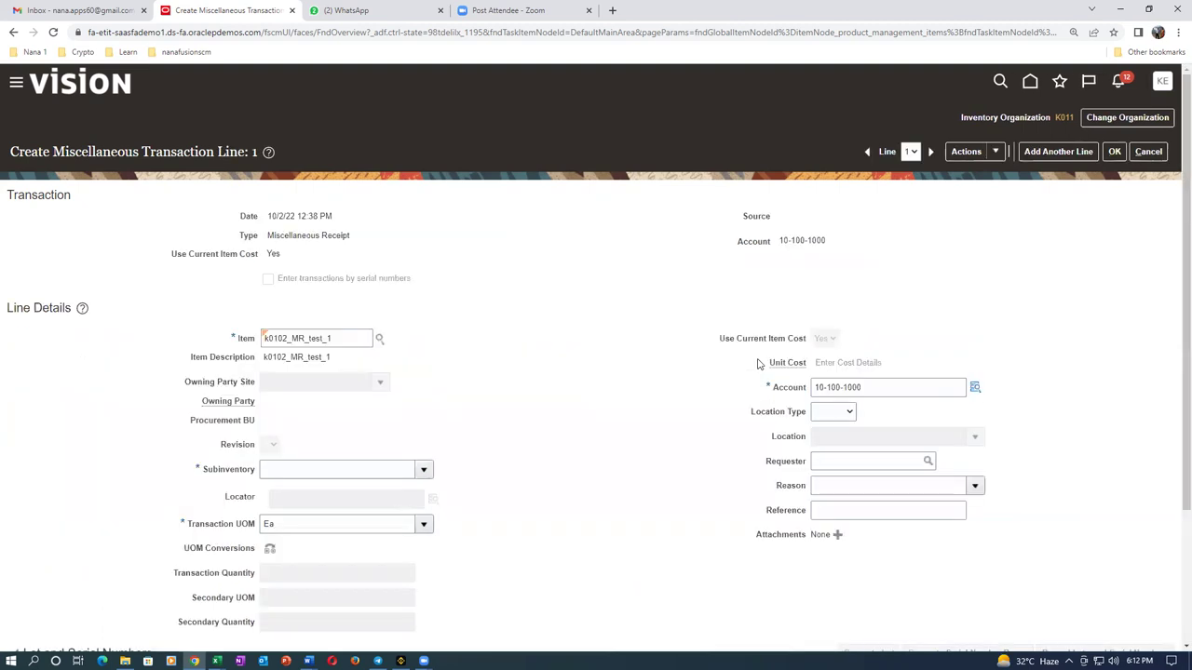
key(alt+Tab)
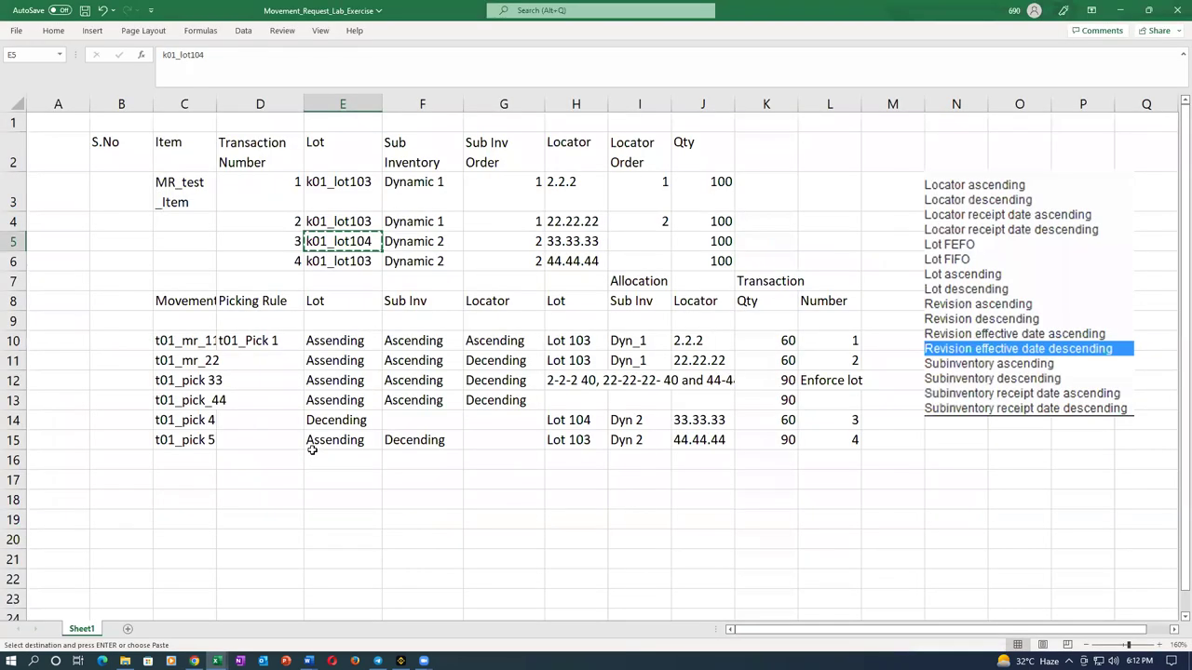
click(422, 262)
key(alt+Tab)
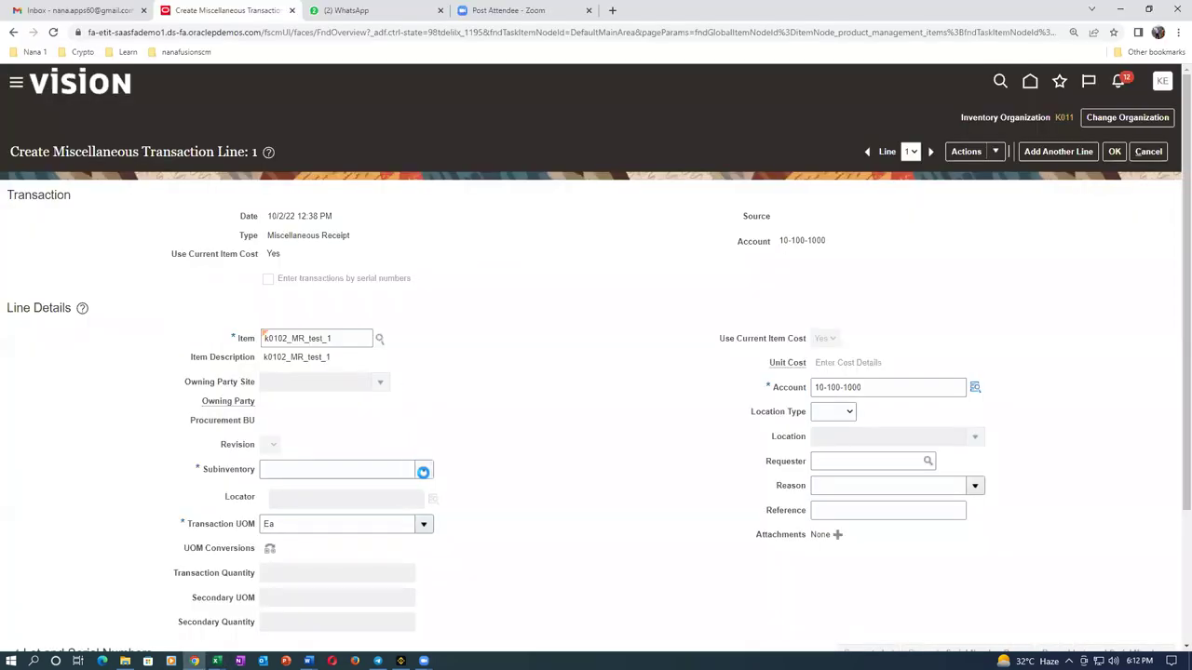
click(425, 472)
click(401, 475)
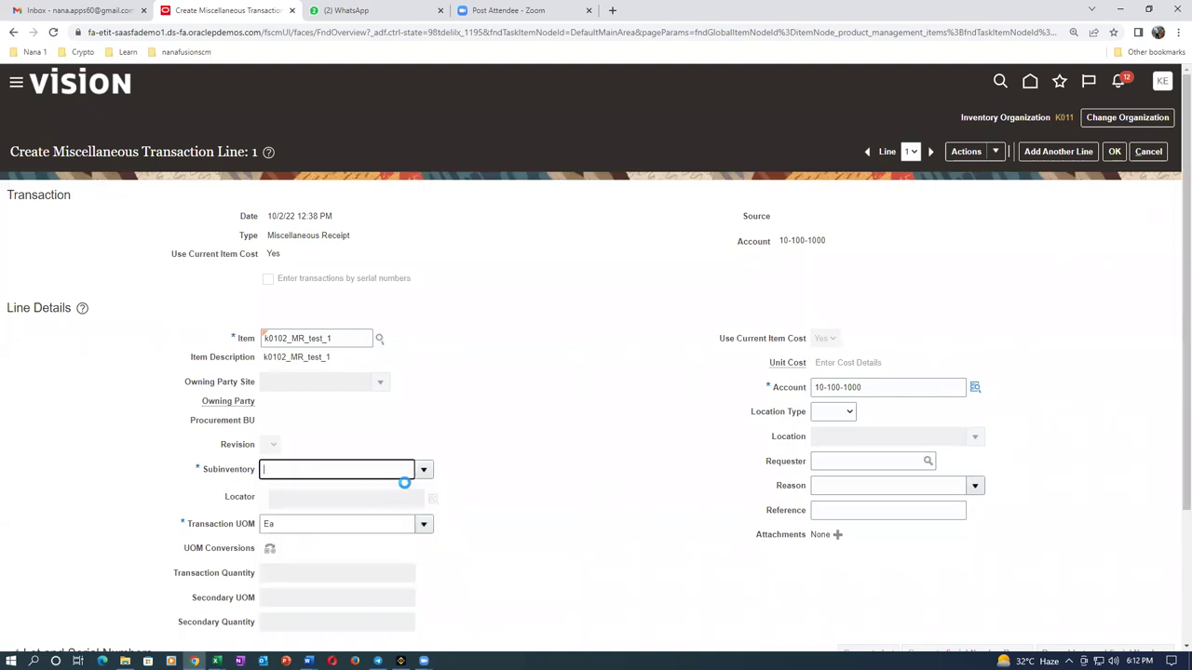
key(ctrl+v)
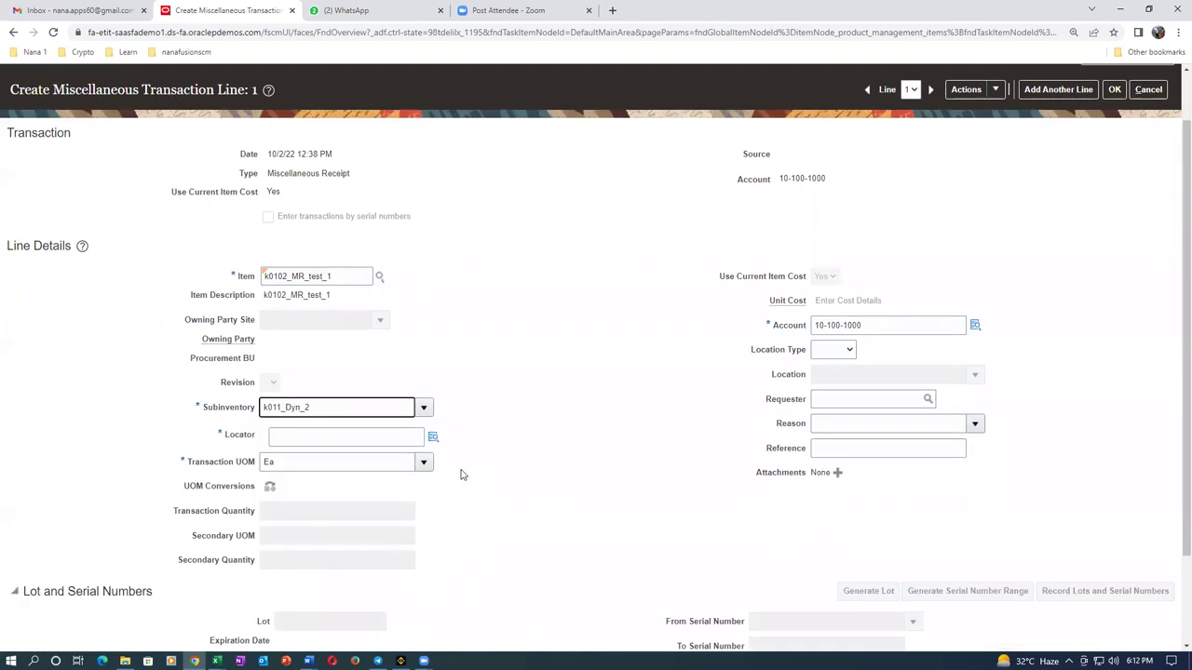
- Select locator 44-44-44 for the line
key(alt+Tab)
click(559, 261)
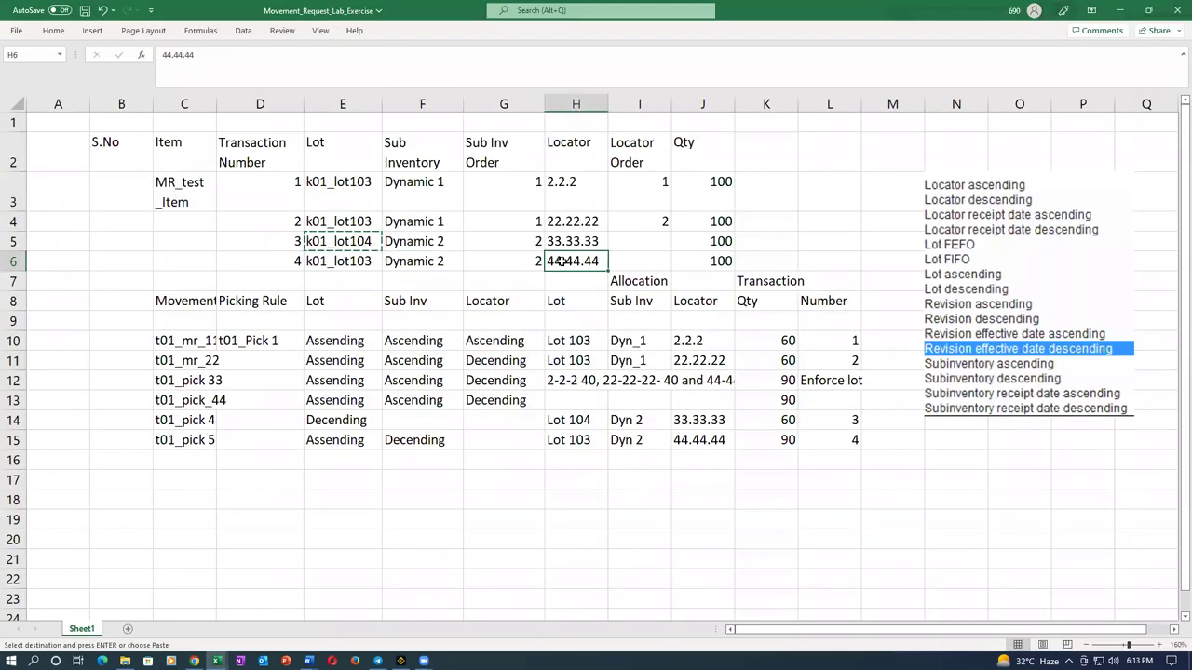
key(alt+Tab)
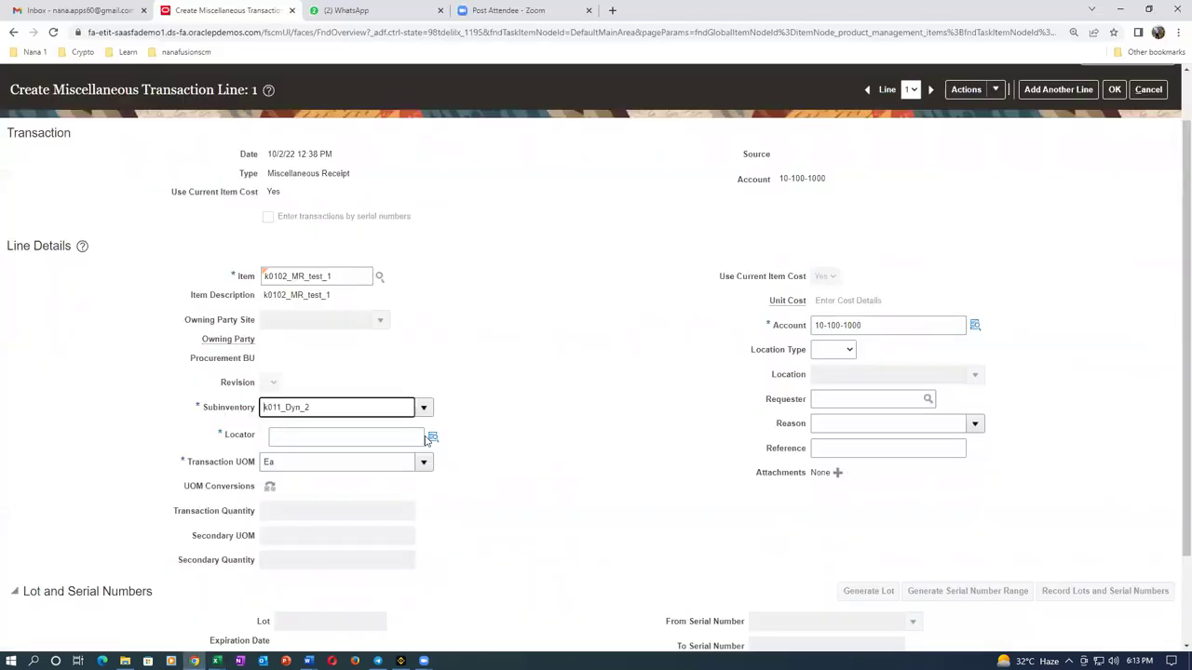
click(431, 438)
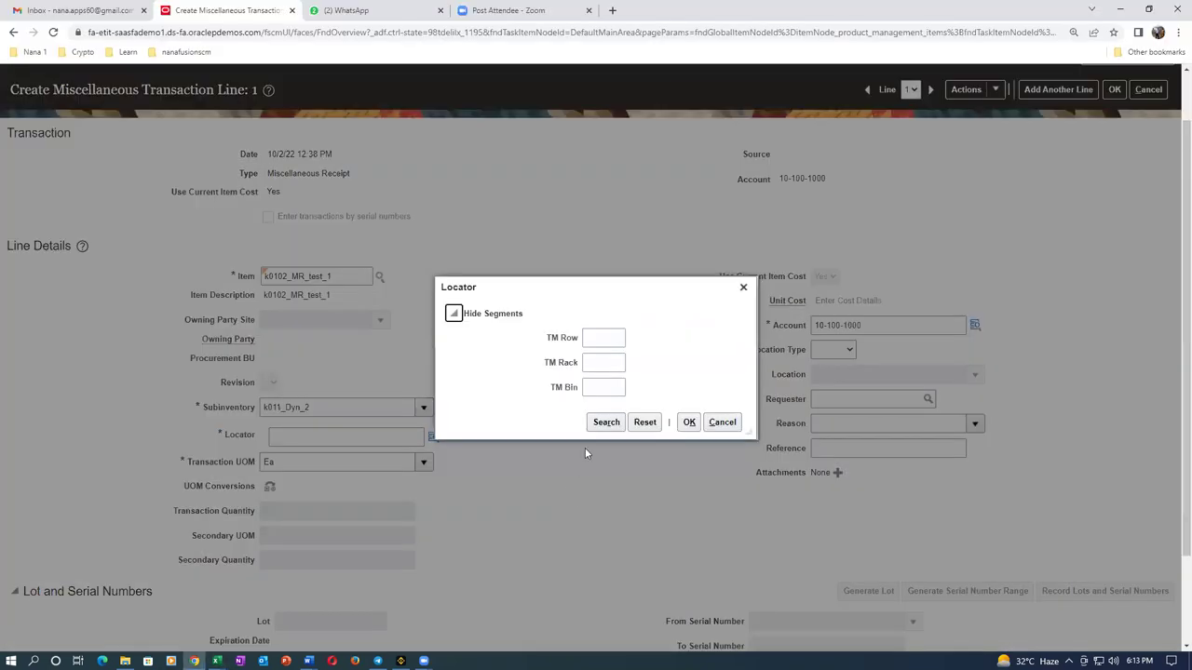
click(606, 422)
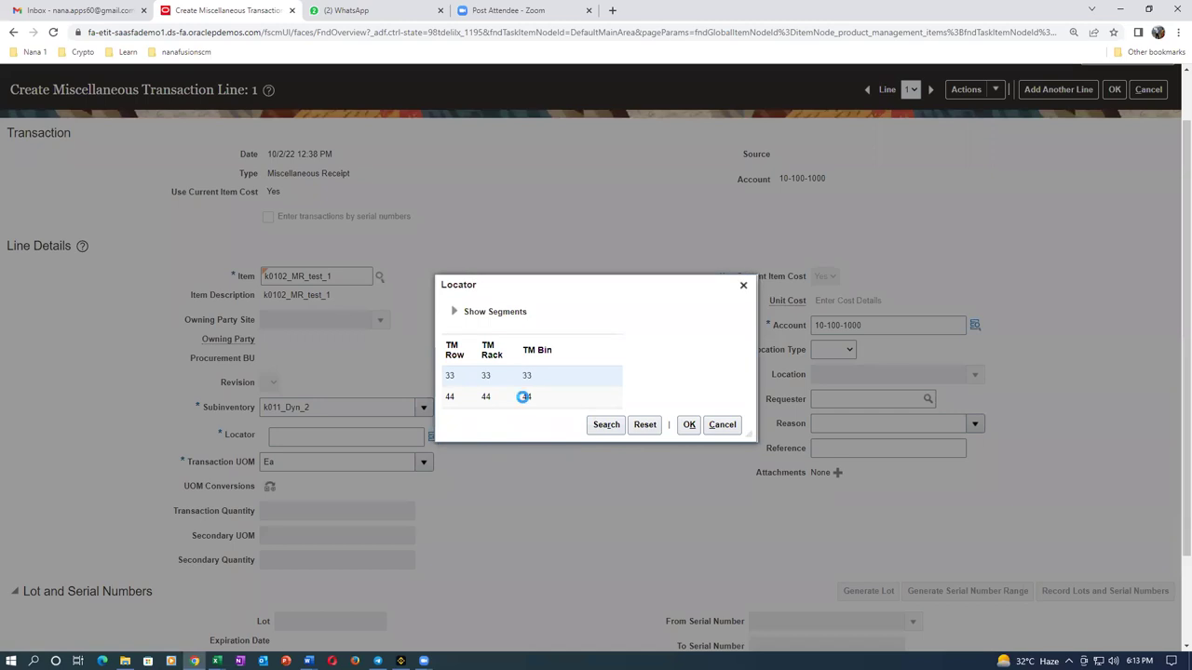
click(577, 396)
click(689, 425)
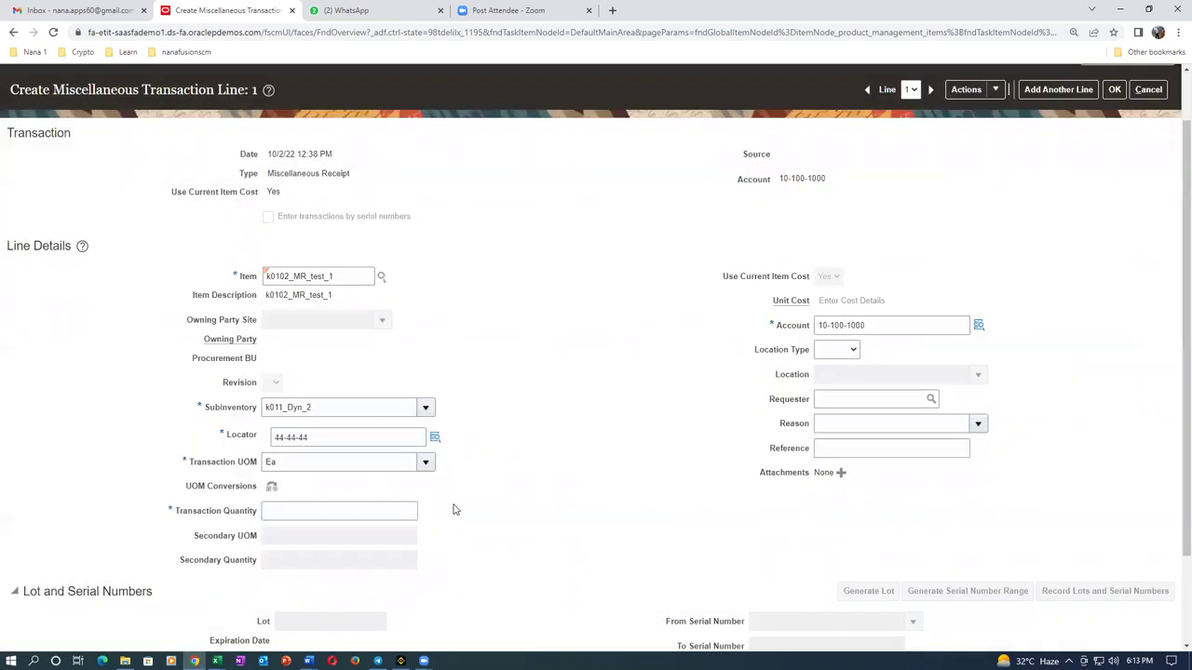
- Enter quantity 100 and lot k01_lot103 copied from cell E6 of the workbook
scroll(452, 505, down, 1)
click(347, 399)
text(100)
key(Tab)
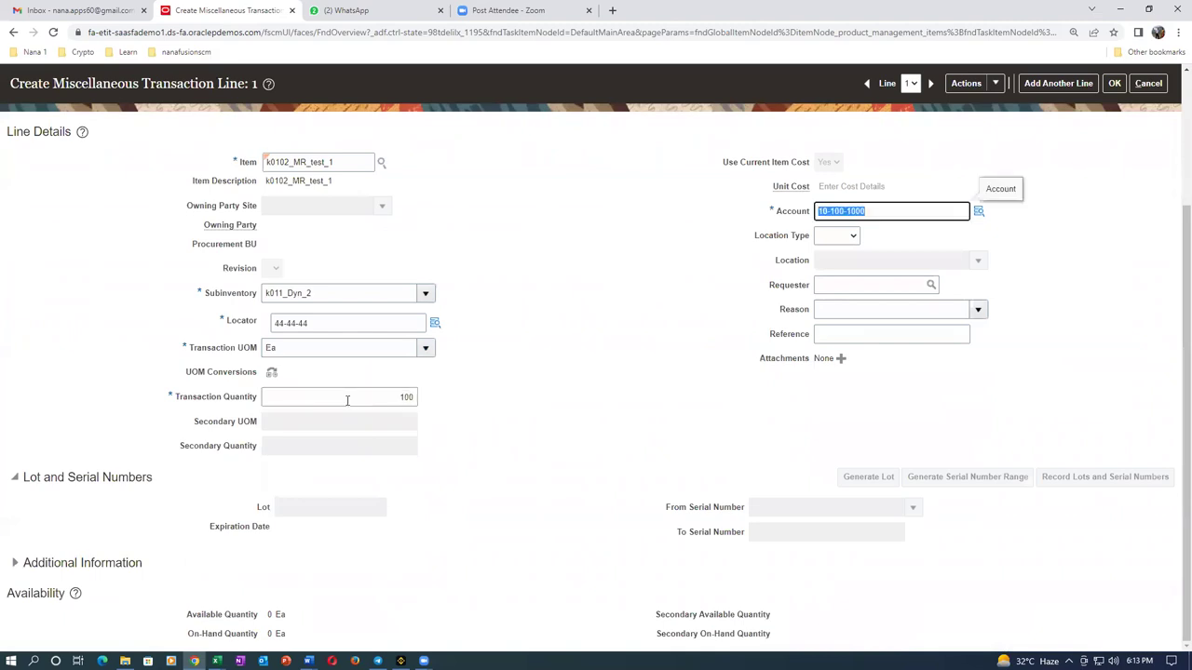
click(338, 508)
key(alt+Tab)
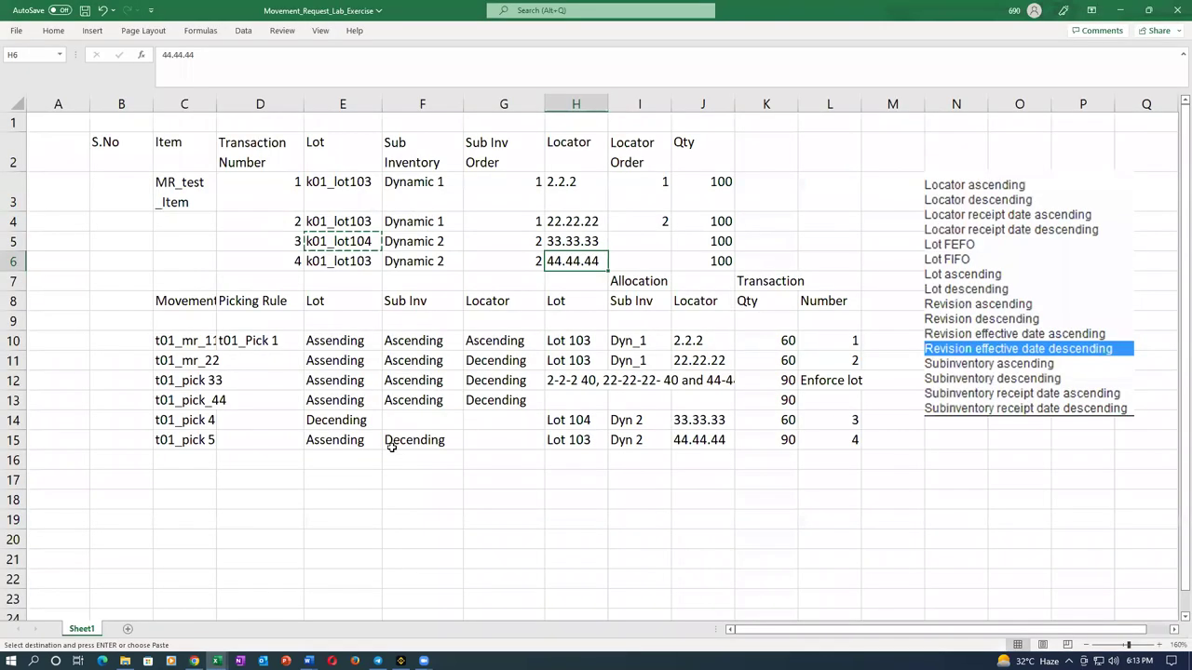
click(328, 260)
key(ctrl+c)
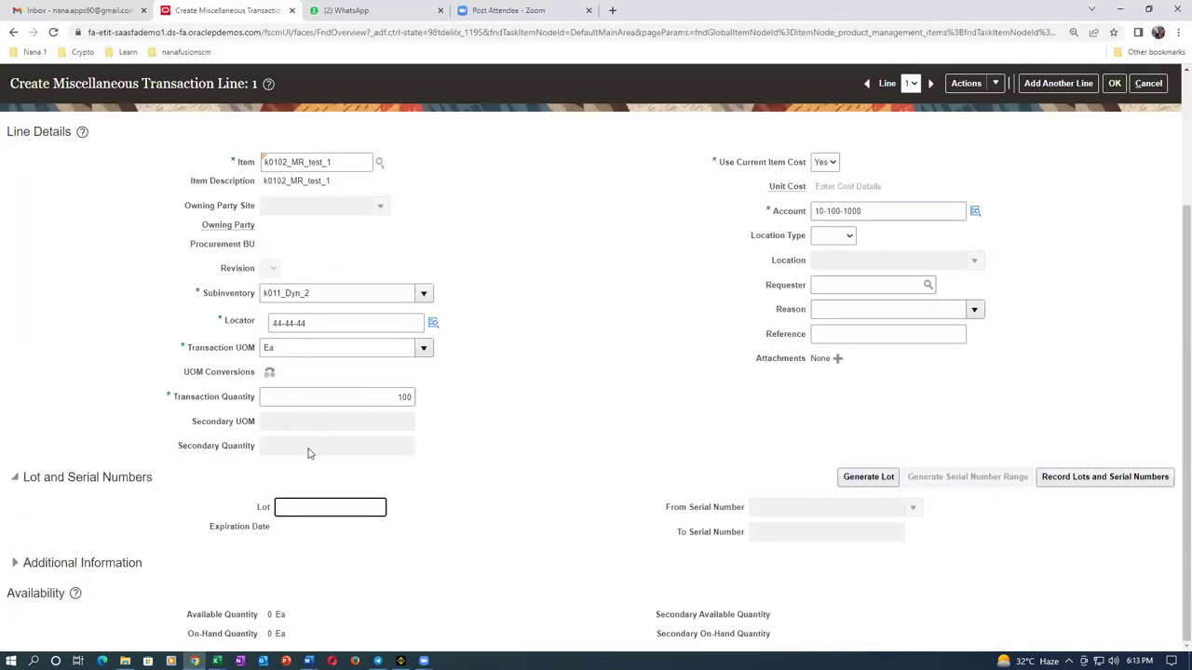
key(ctrl+v)
- Re-enter quantity 100 and cross-check the line's subinventory, locator and lot against the workbook
click(333, 399)
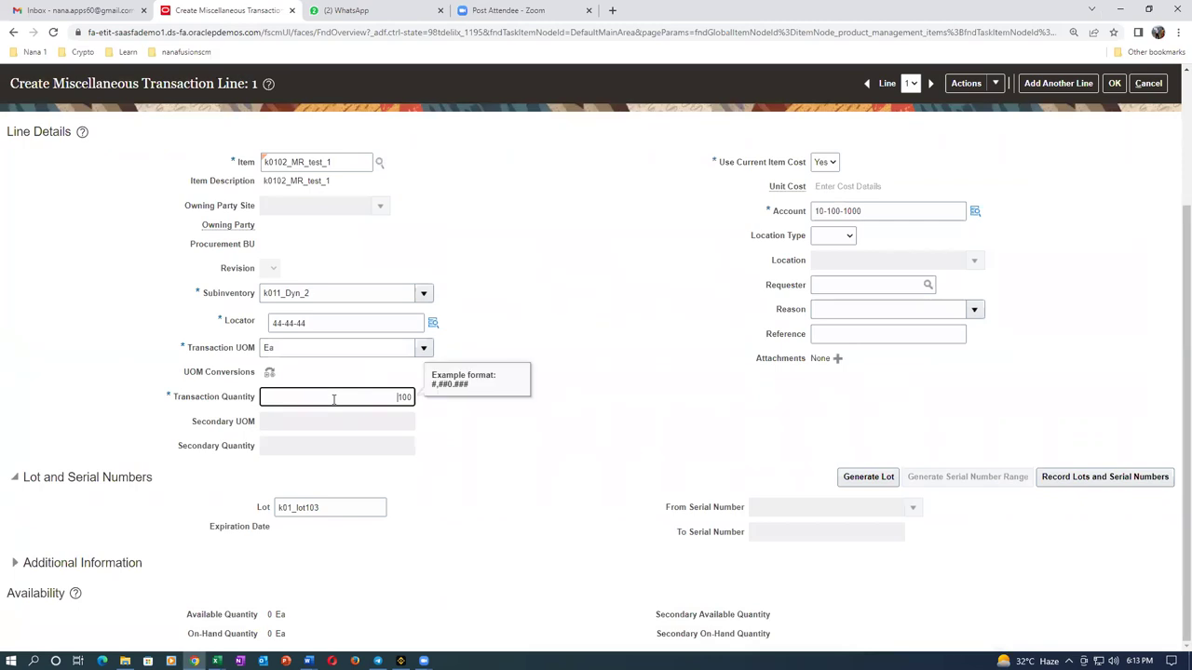
text(100)
key(Tab)
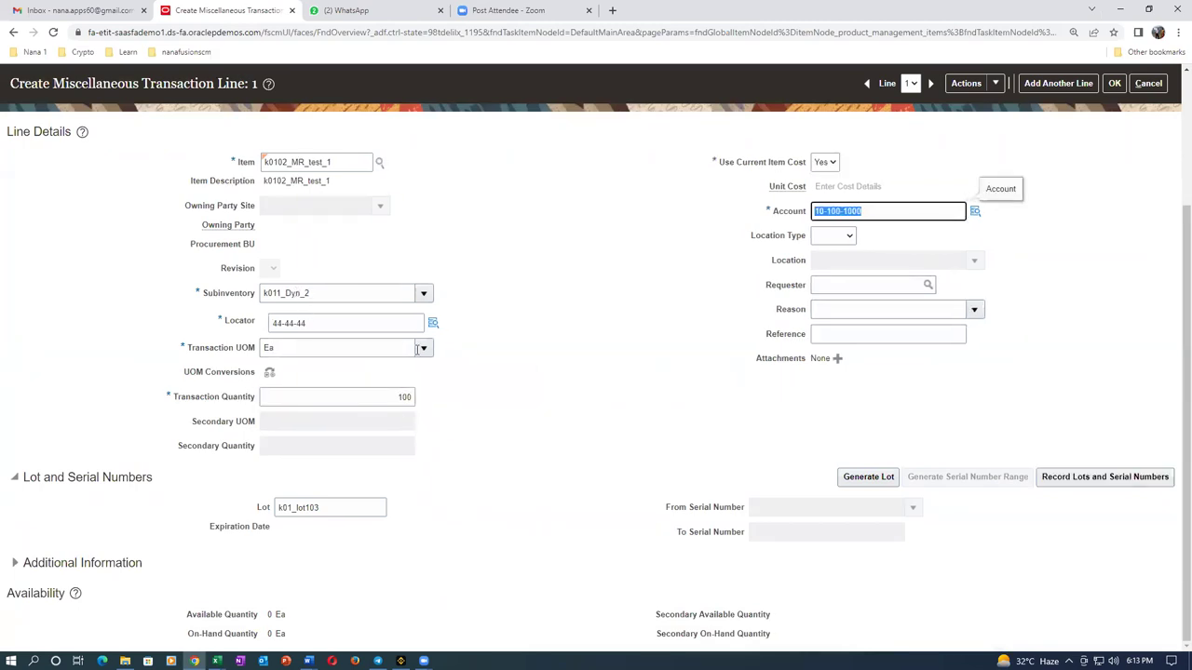
key(alt+Tab)
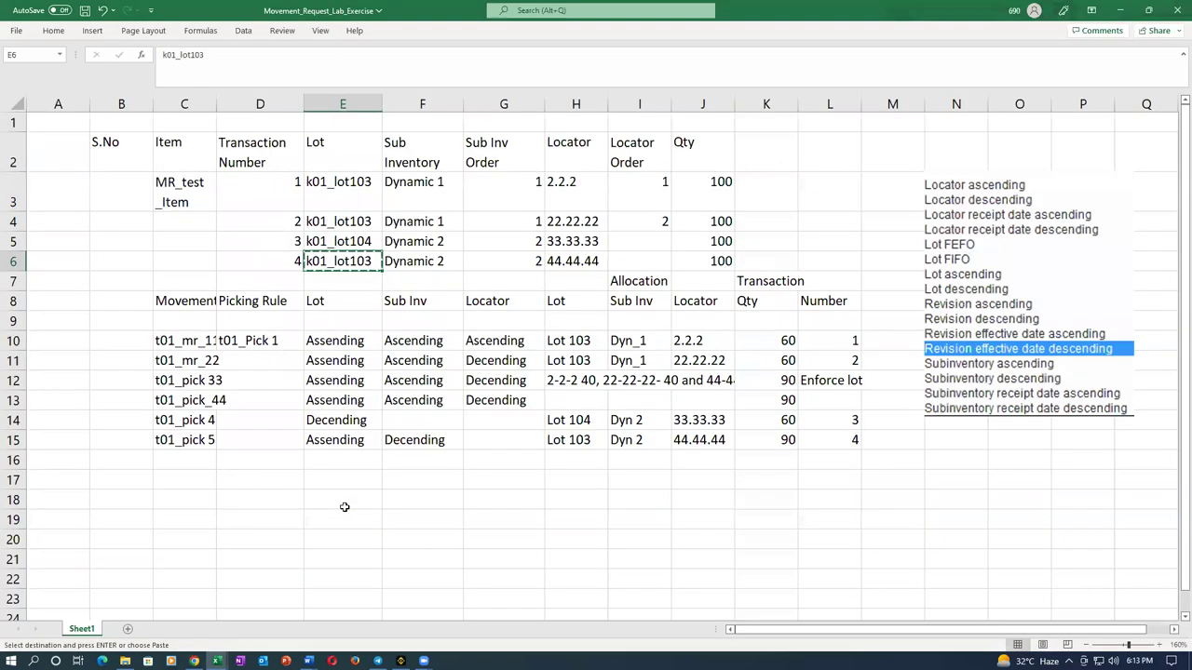
click(452, 263)
click(557, 263)
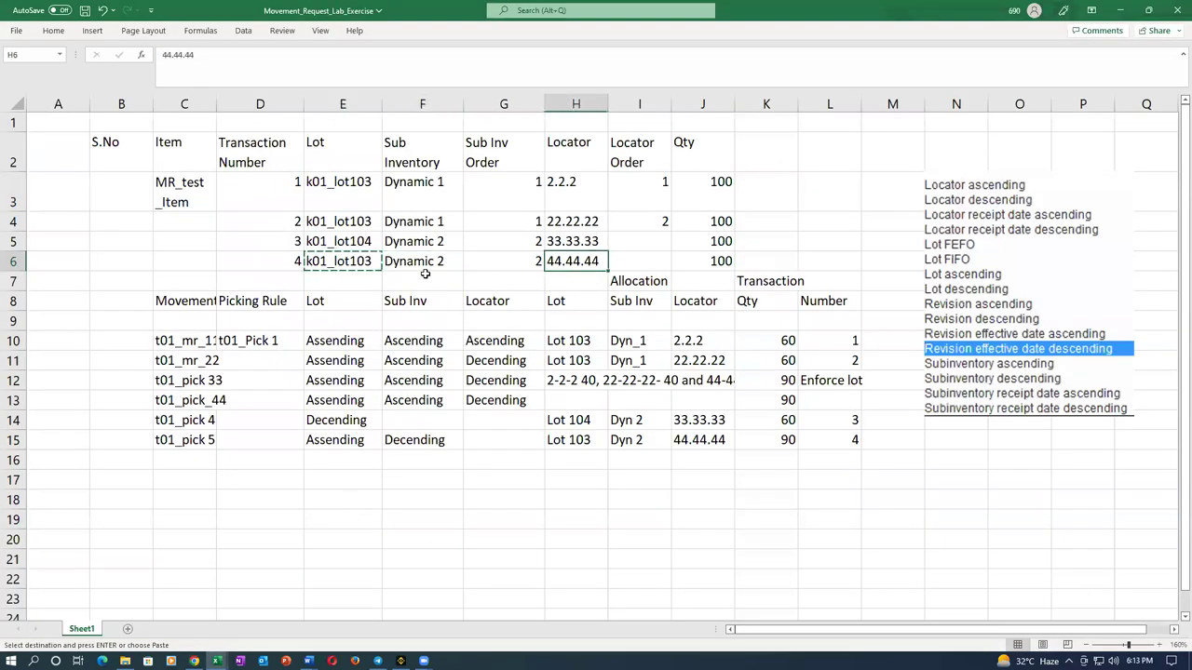
click(352, 264)
key(alt+Tab)
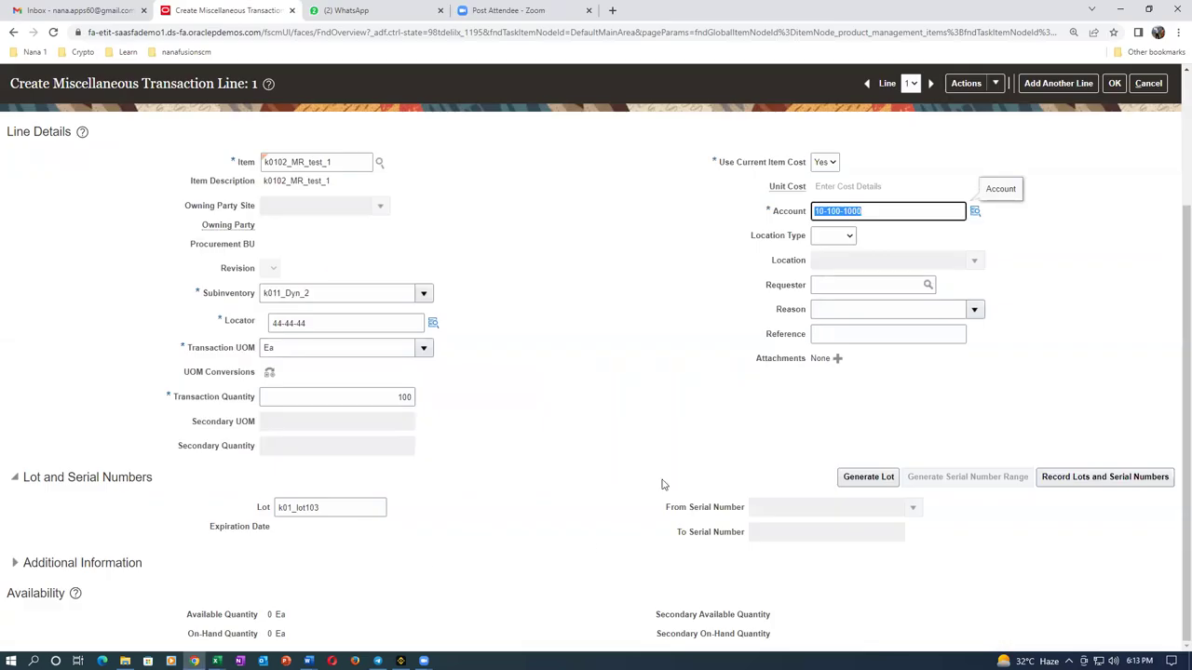
scroll(710, 444, up, 2)
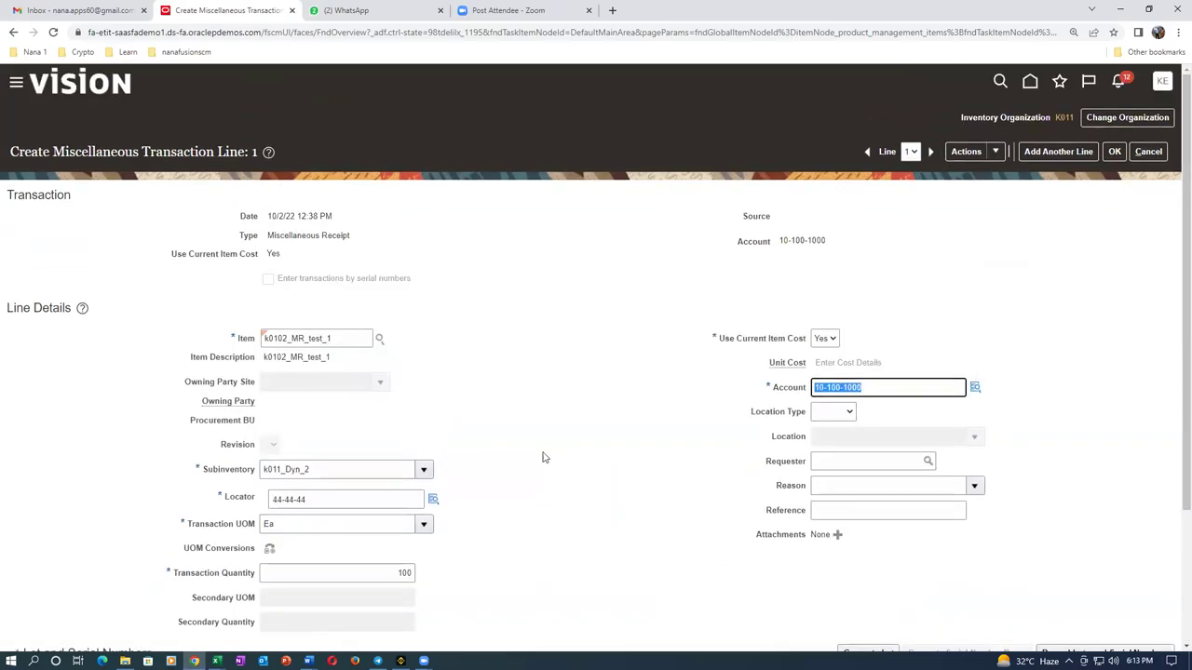
scroll(476, 480, down, 2)
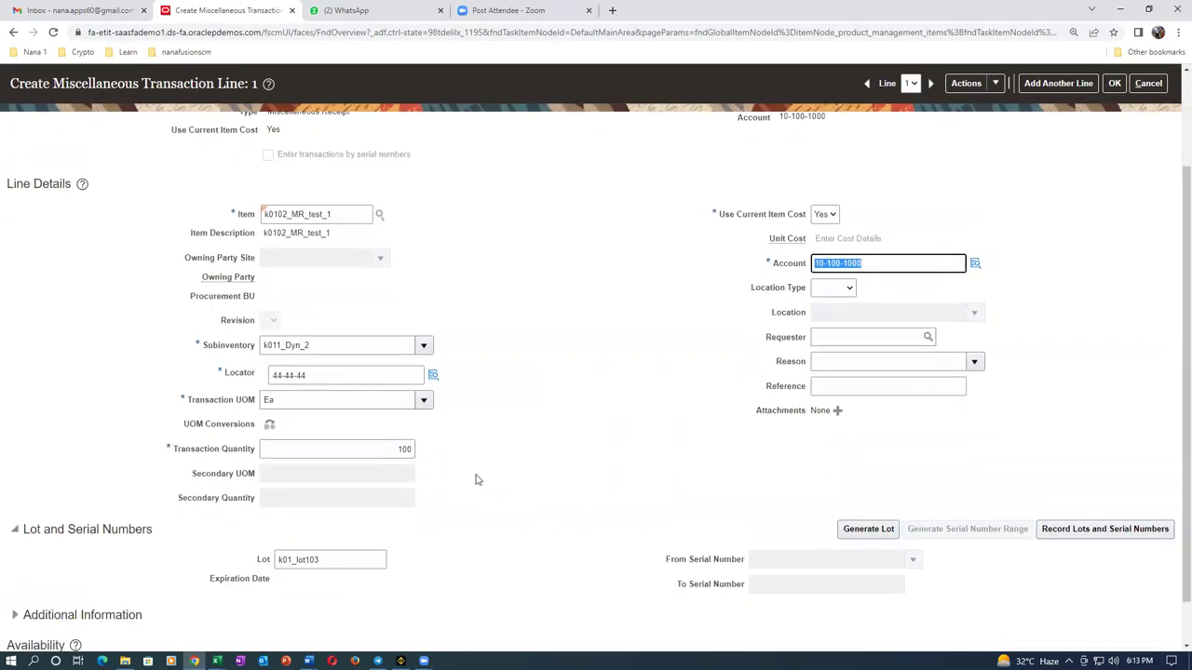
key(alt+Tab)
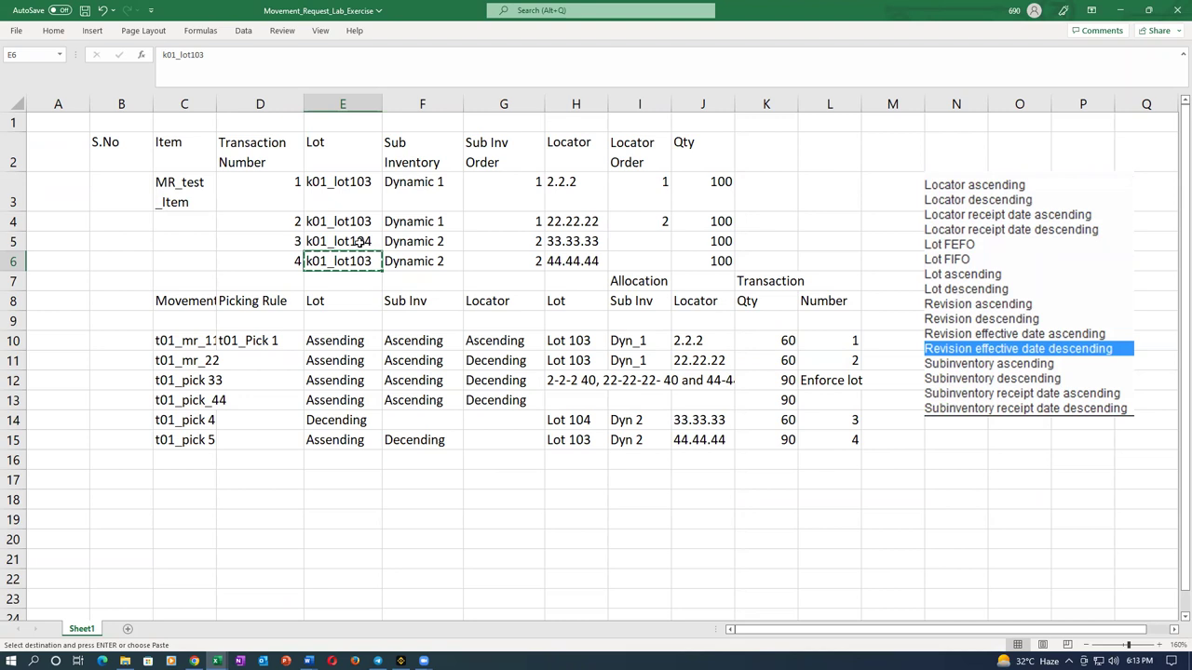
key(alt+Tab)
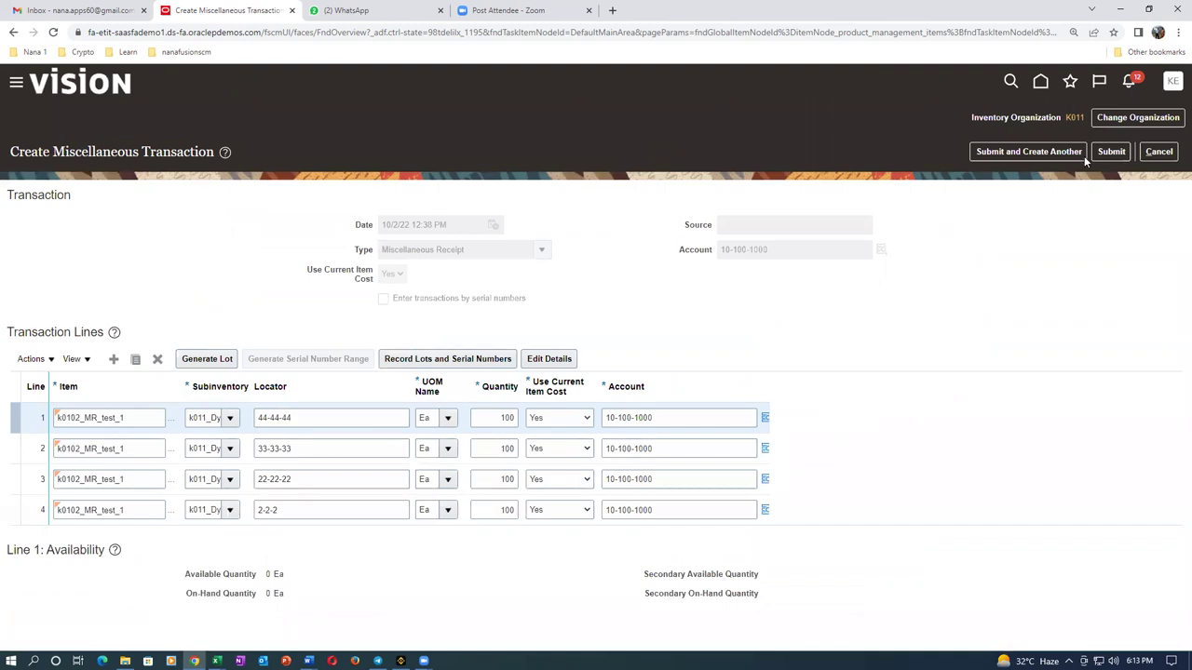
- Submit the four-line miscellaneous receipt and acknowledge the confirmation
click(1114, 154)
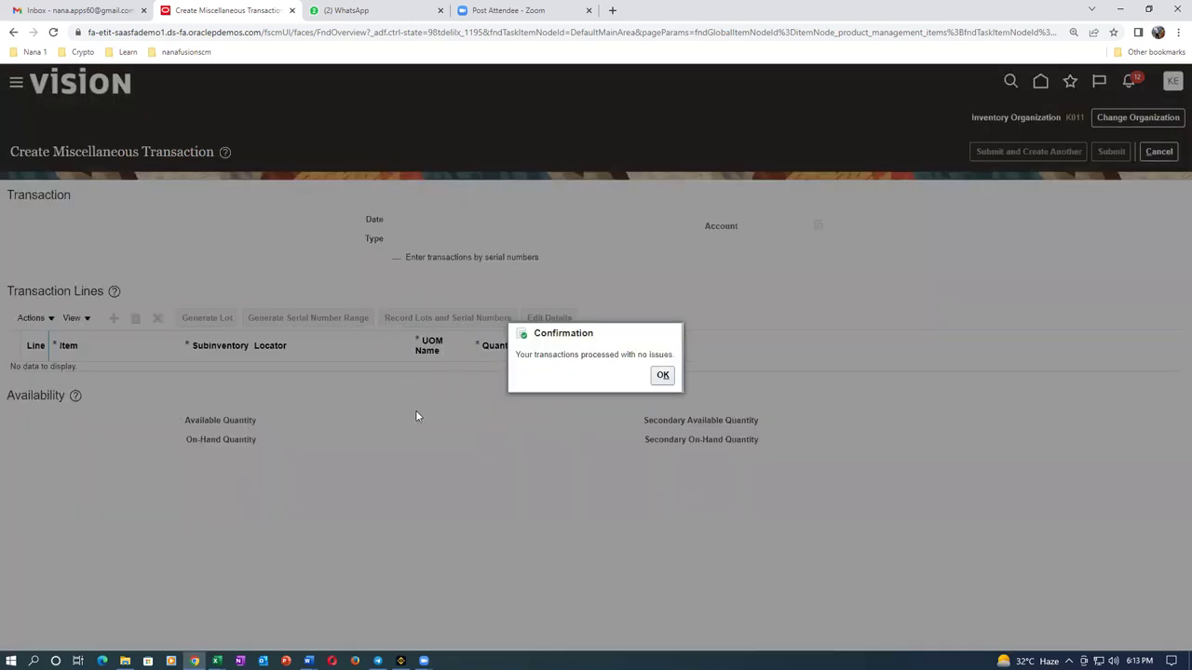
click(662, 377)
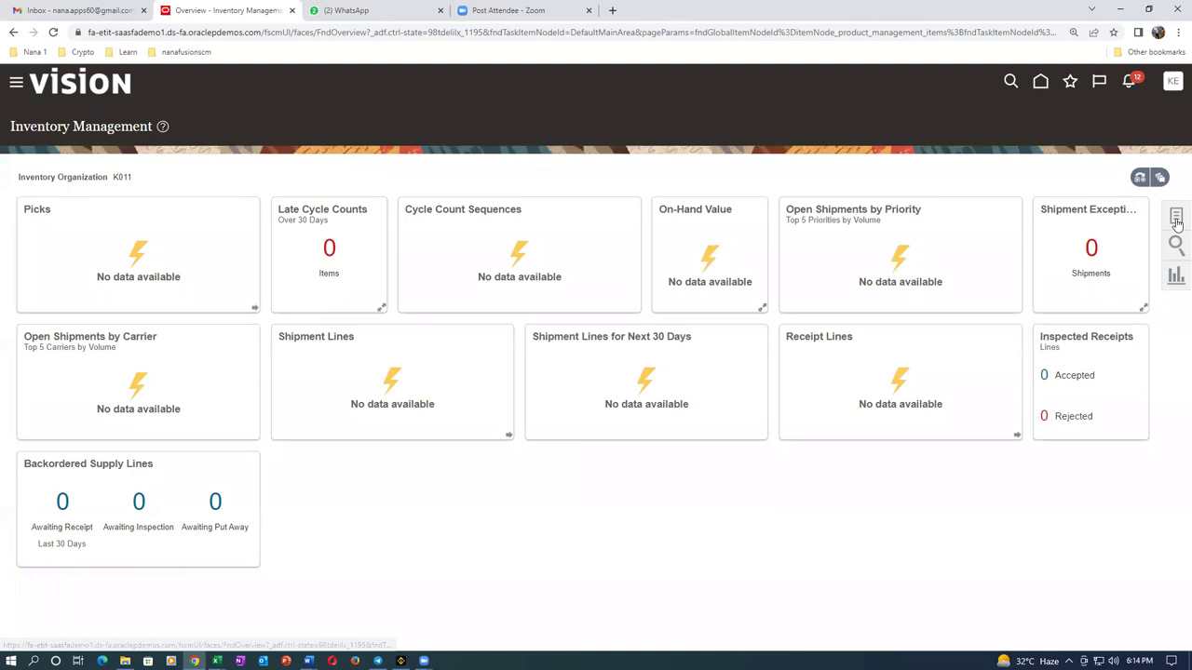
- Search Manage Item Quantities for item K0102
click(1176, 215)
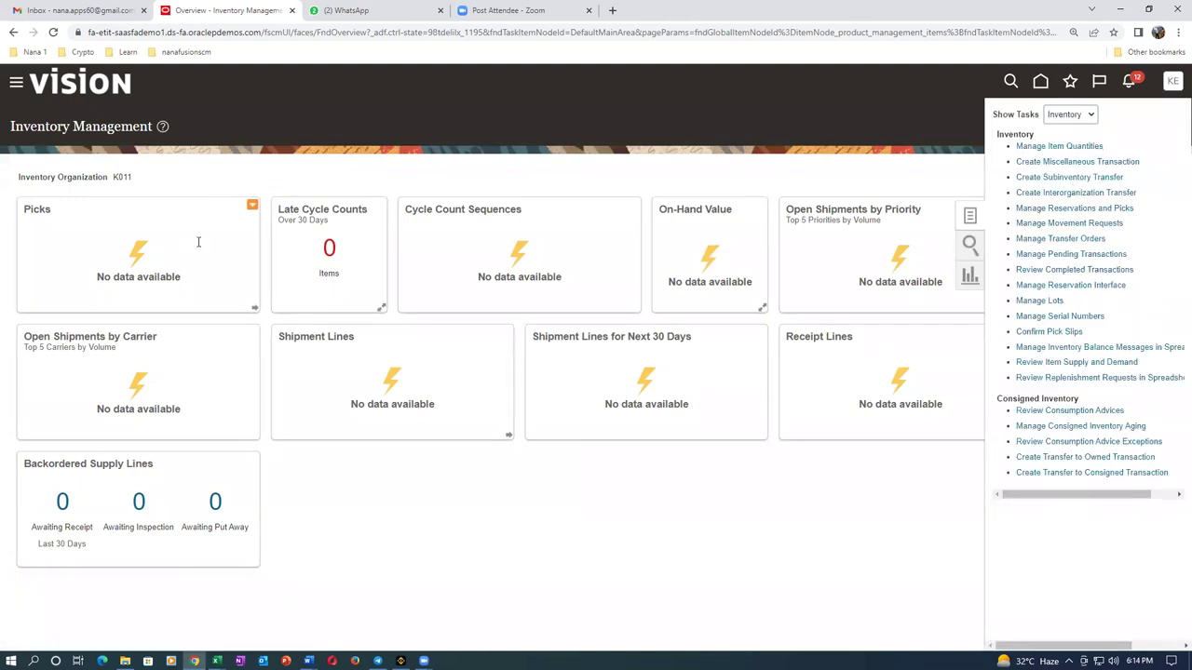
click(151, 236)
text(K0102)
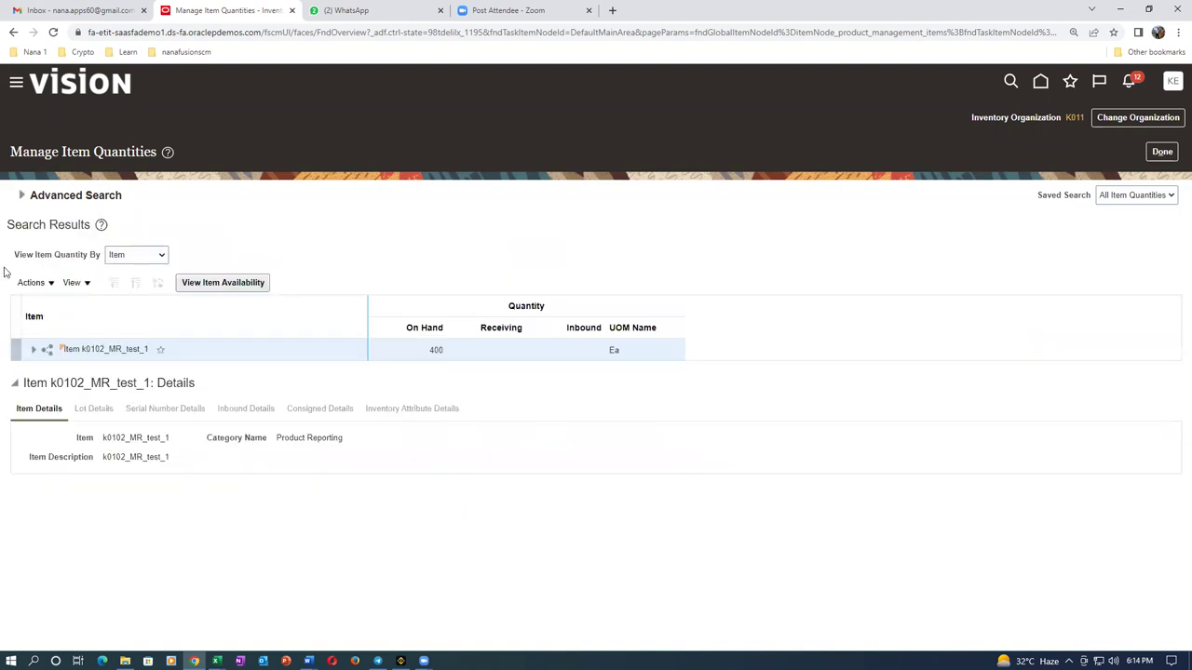
- Expand k0102_MR_test_1 through organization K011, k011_Dyn_1 locators 22-22-22 and 2-2-2, and k011_Dyn_2
click(35, 358)
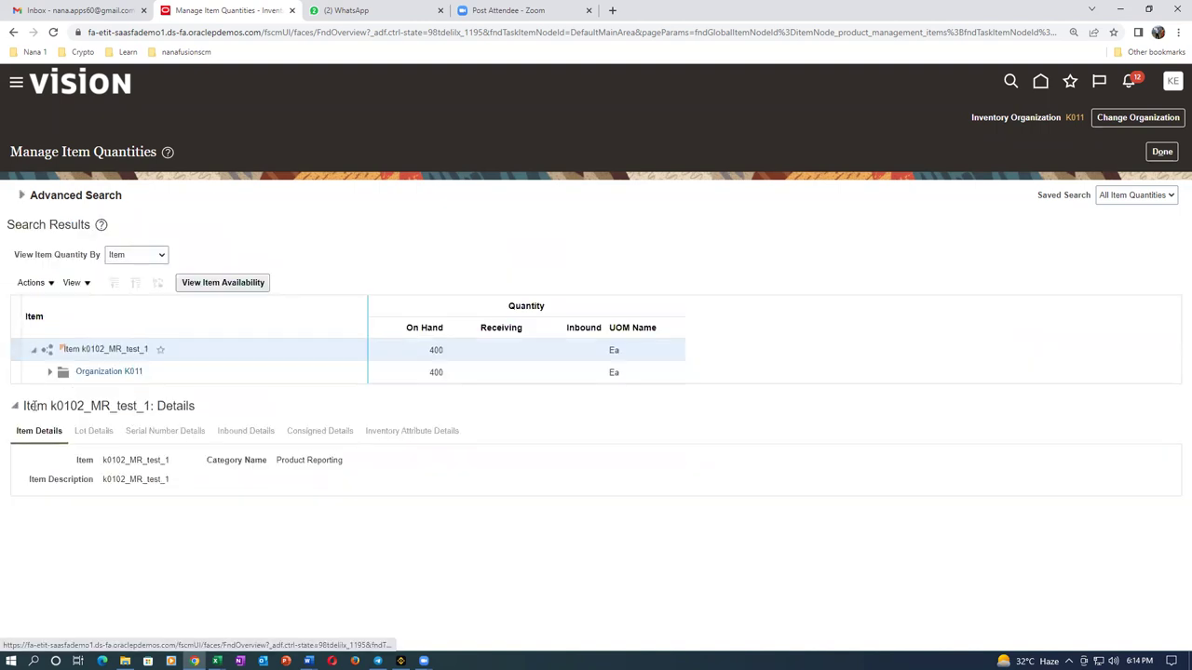
click(51, 375)
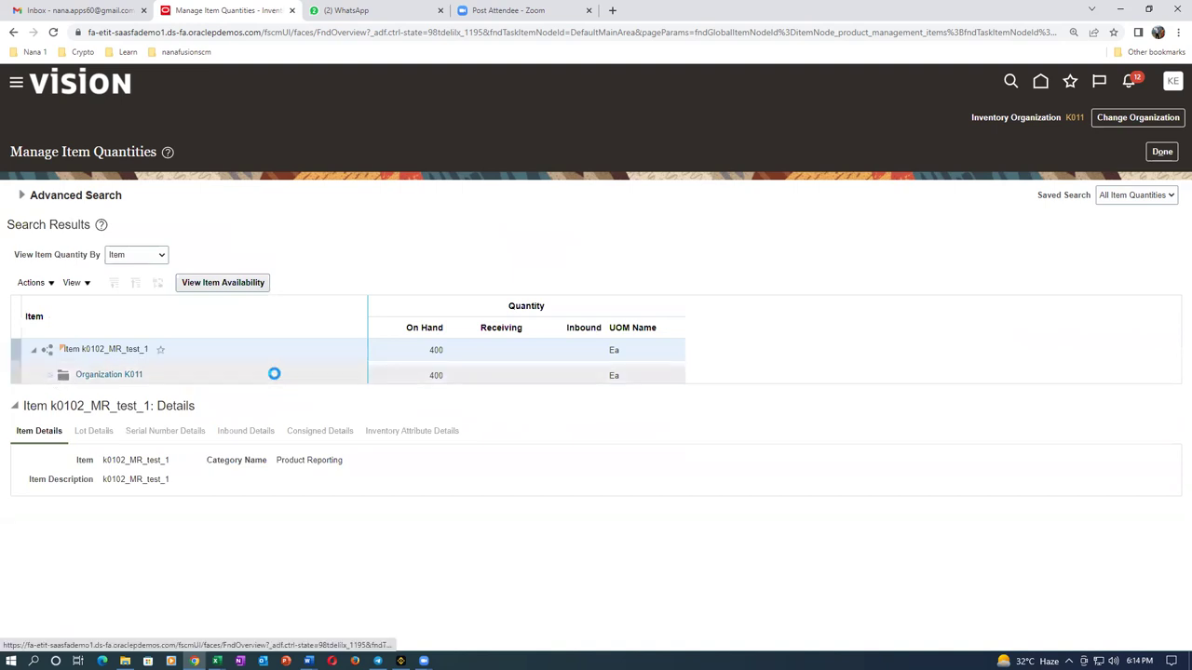
click(65, 398)
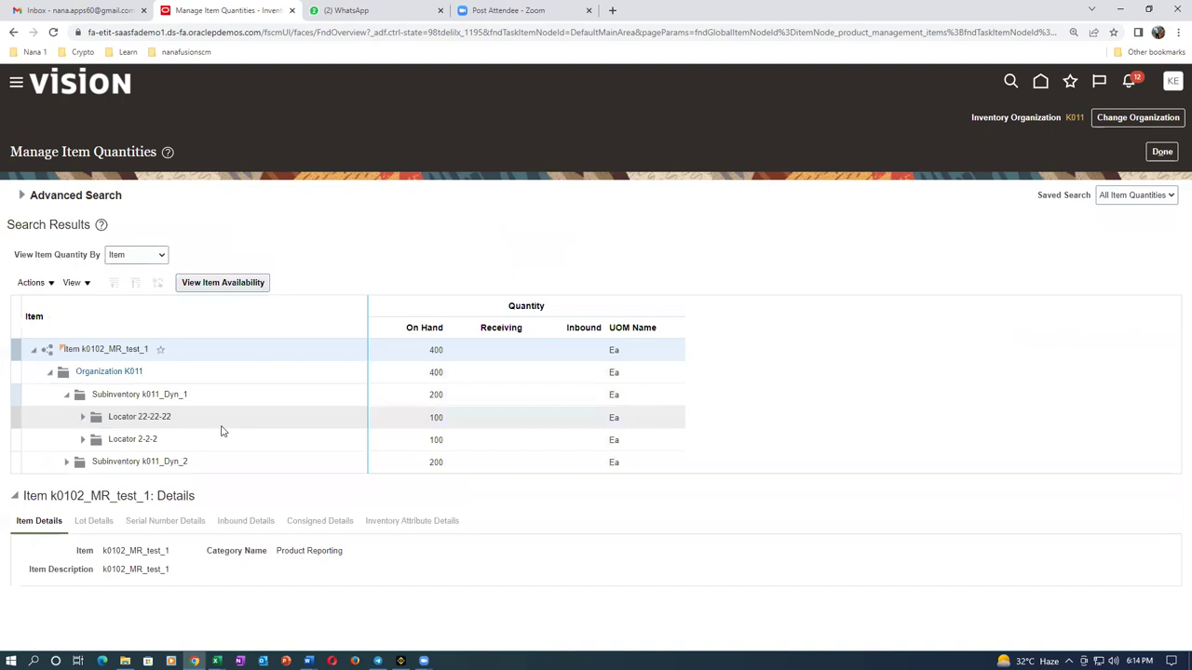
click(82, 420)
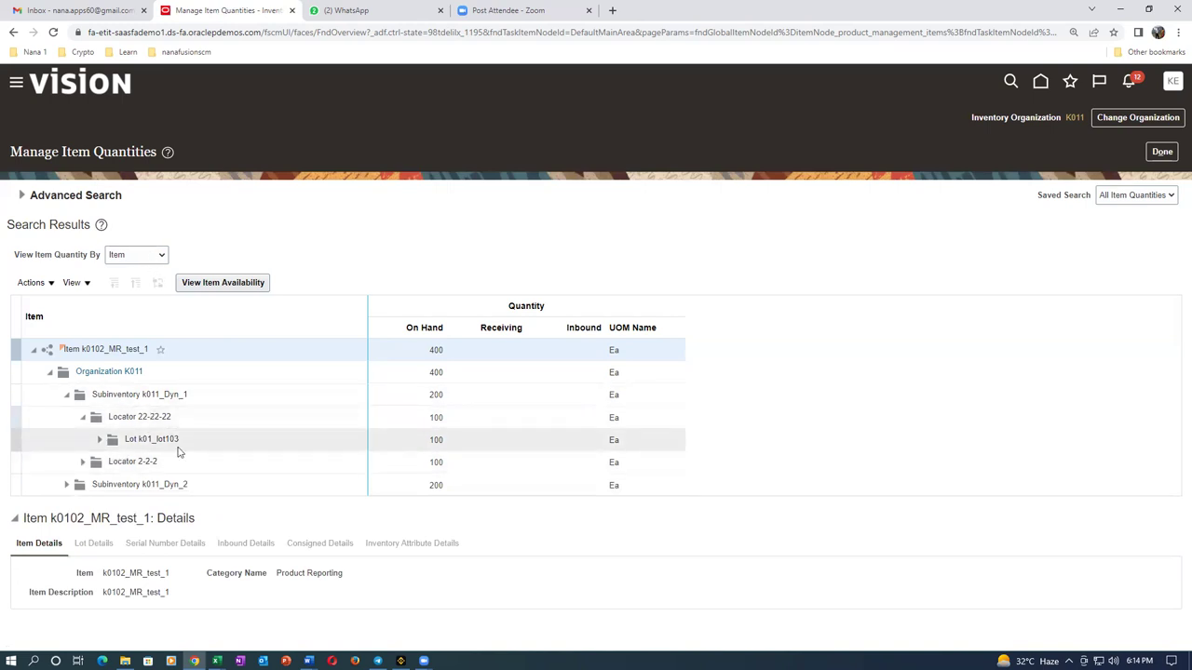
click(82, 466)
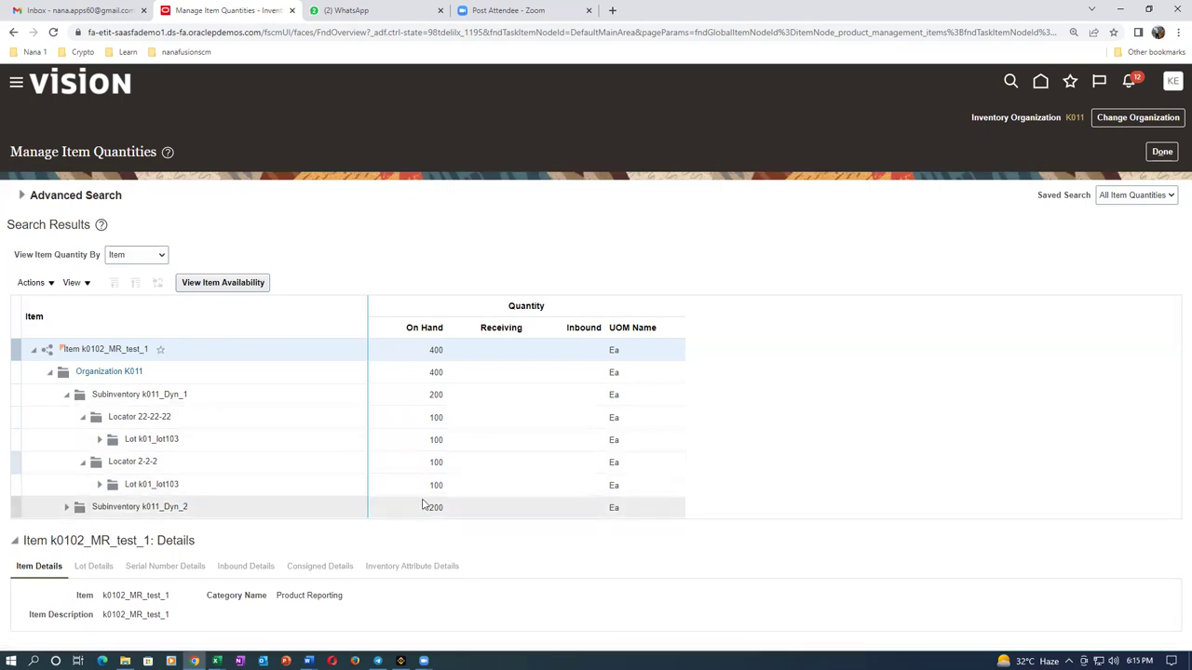
click(67, 508)
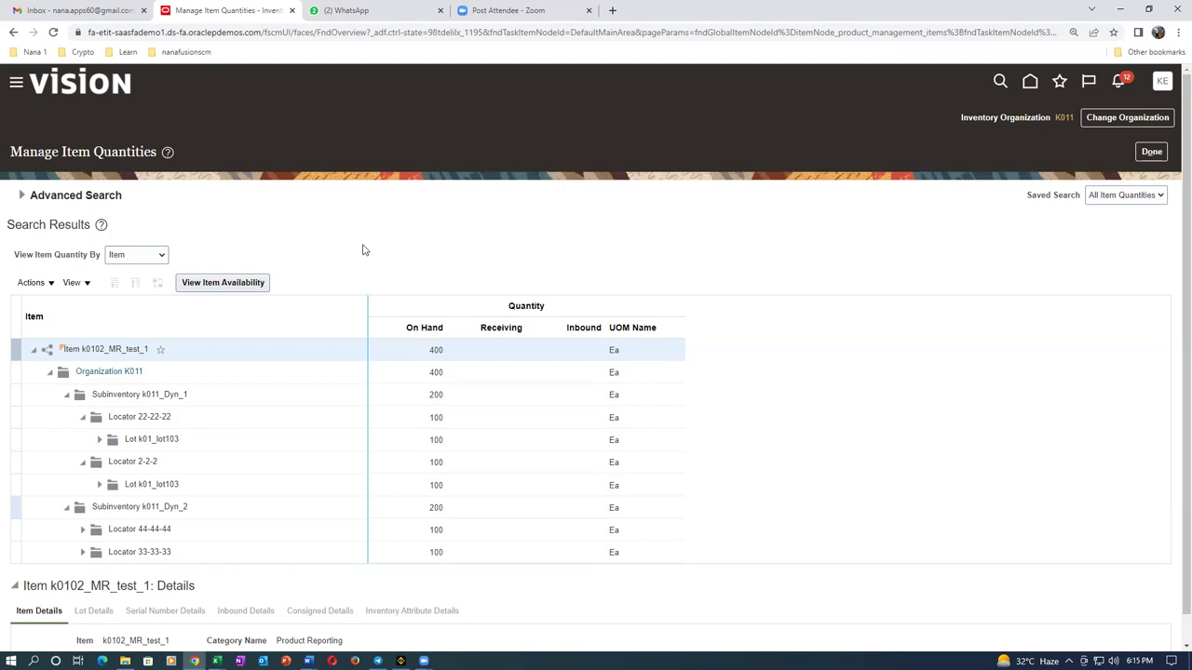
- Return to the Movement_Request_Lab_Exercise workbook and clear the pending copy from the lot cell
key(alt+Tab)
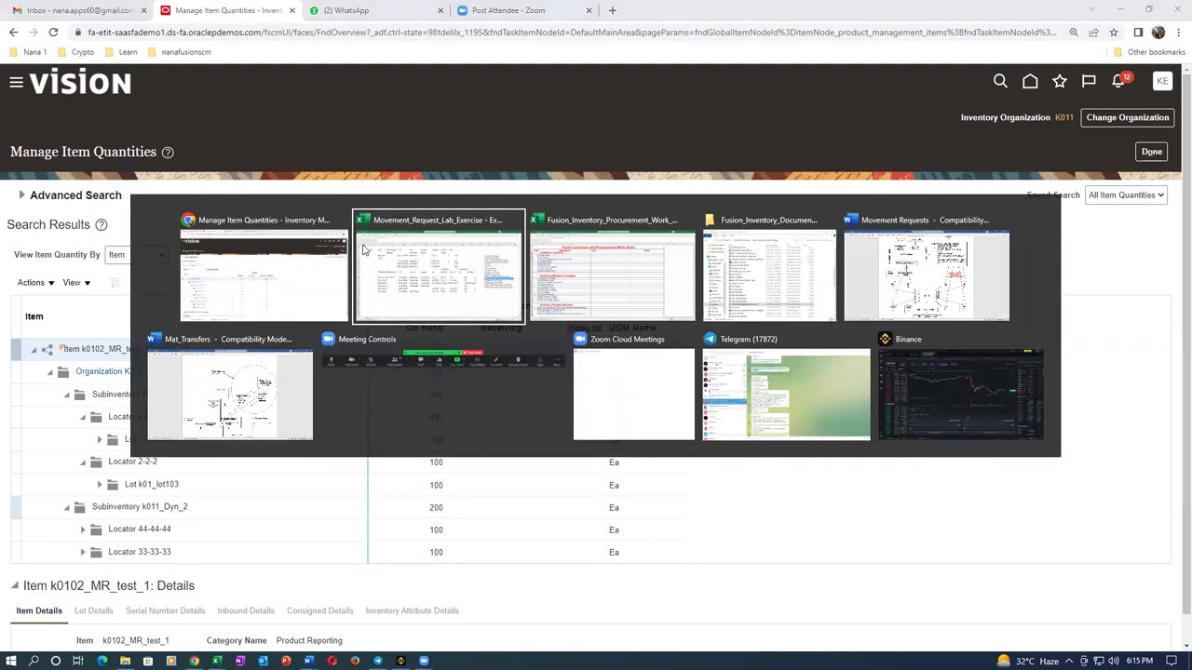
click(363, 250)
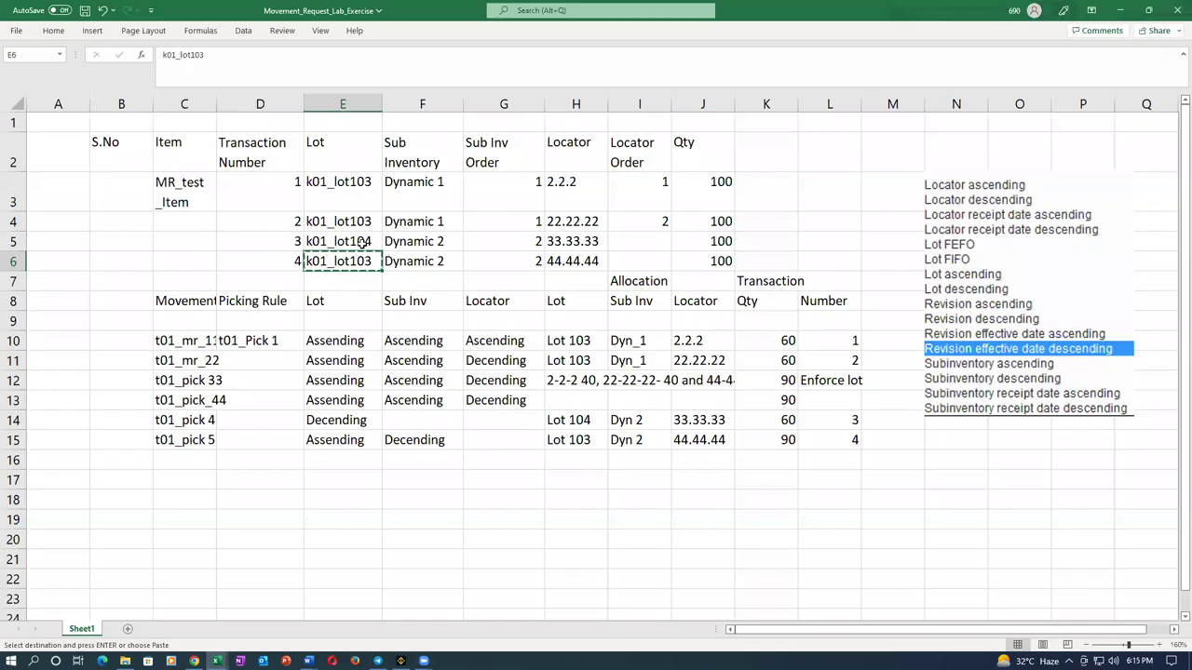
click(195, 268)
key(Escape)
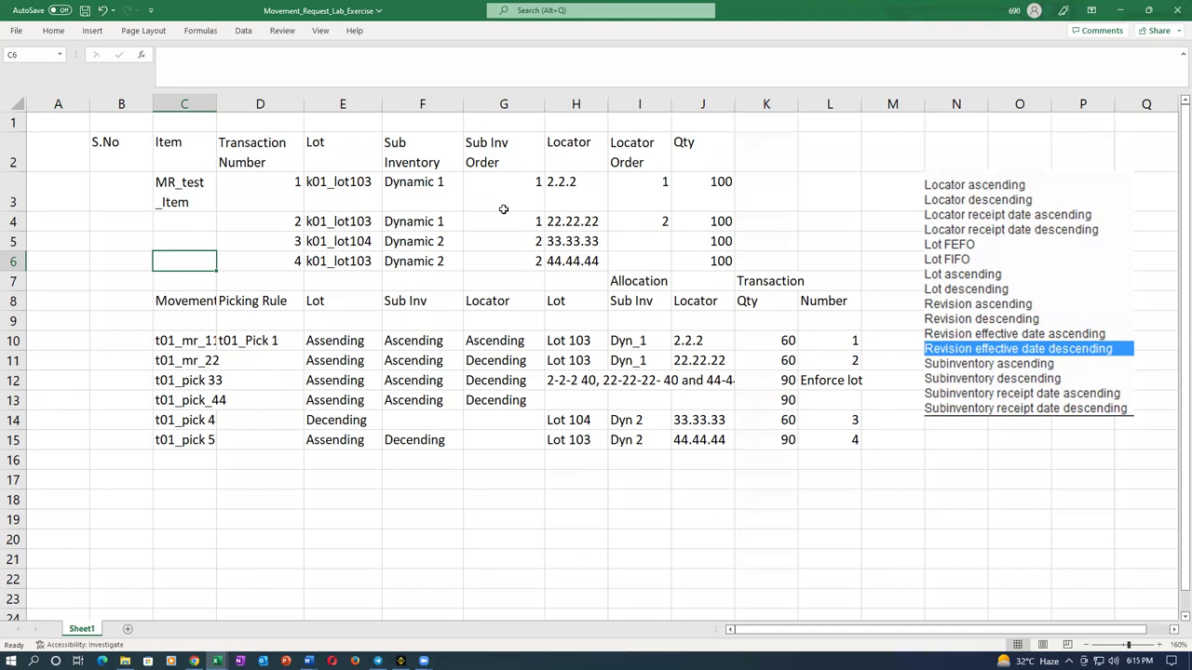
- Review the Lot, Sub Inventory, Sub Inv Order and Locator columns of the item data
click(373, 279)
click(420, 282)
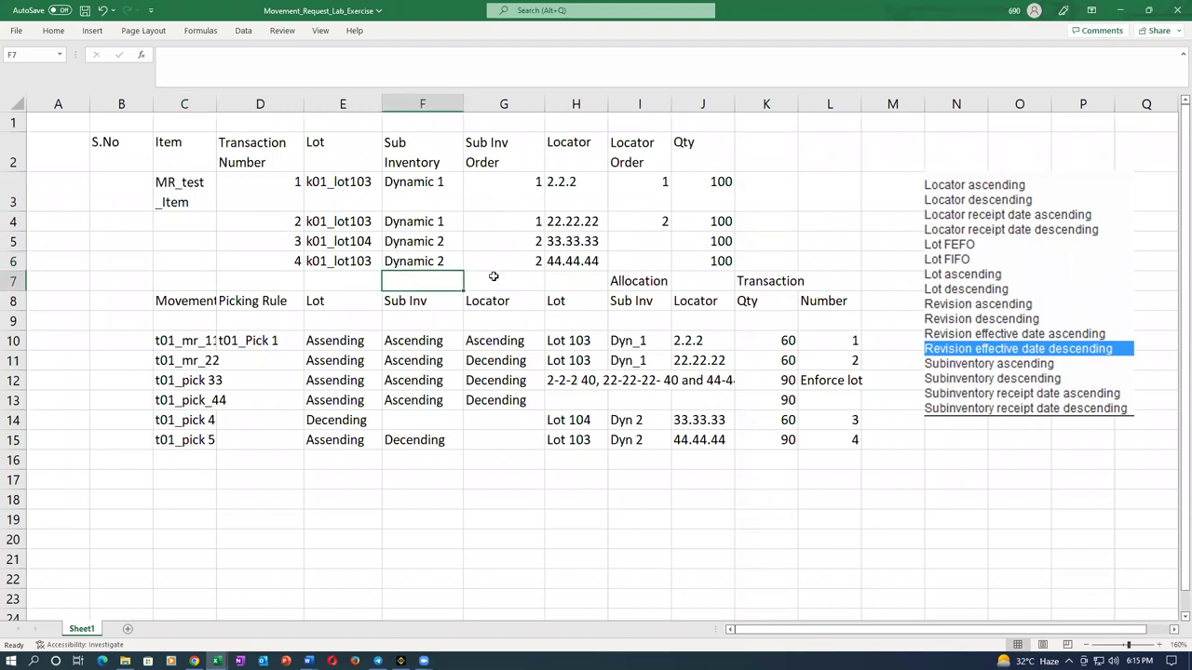
click(493, 275)
click(591, 281)
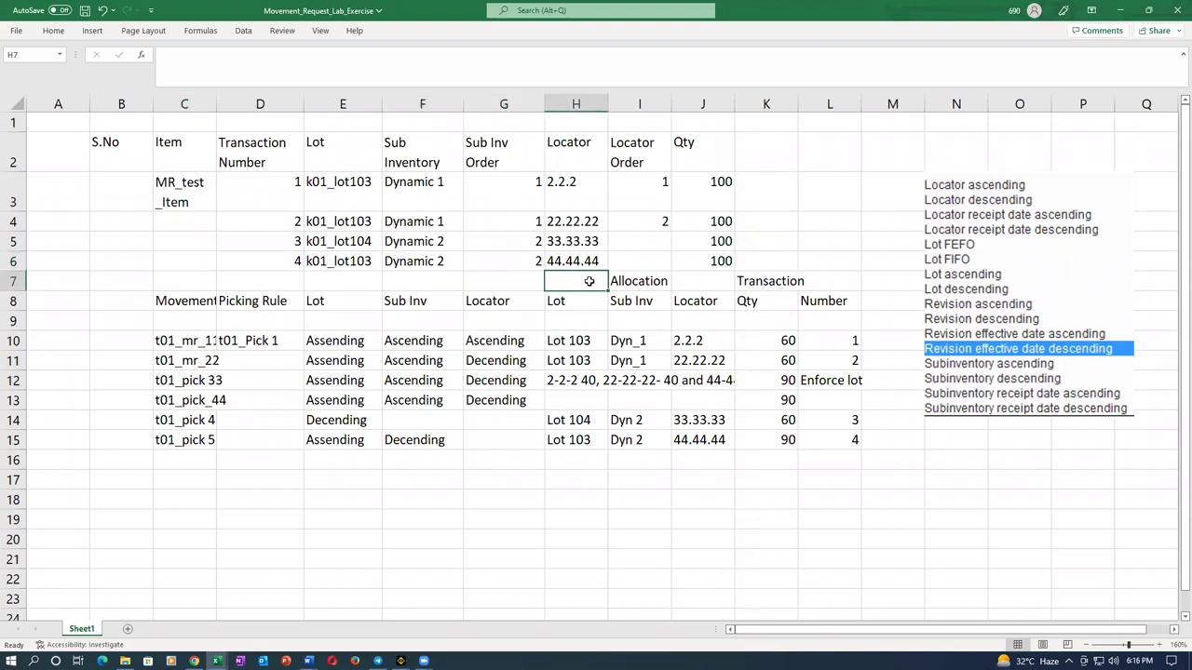
click(494, 275)
click(416, 279)
click(357, 281)
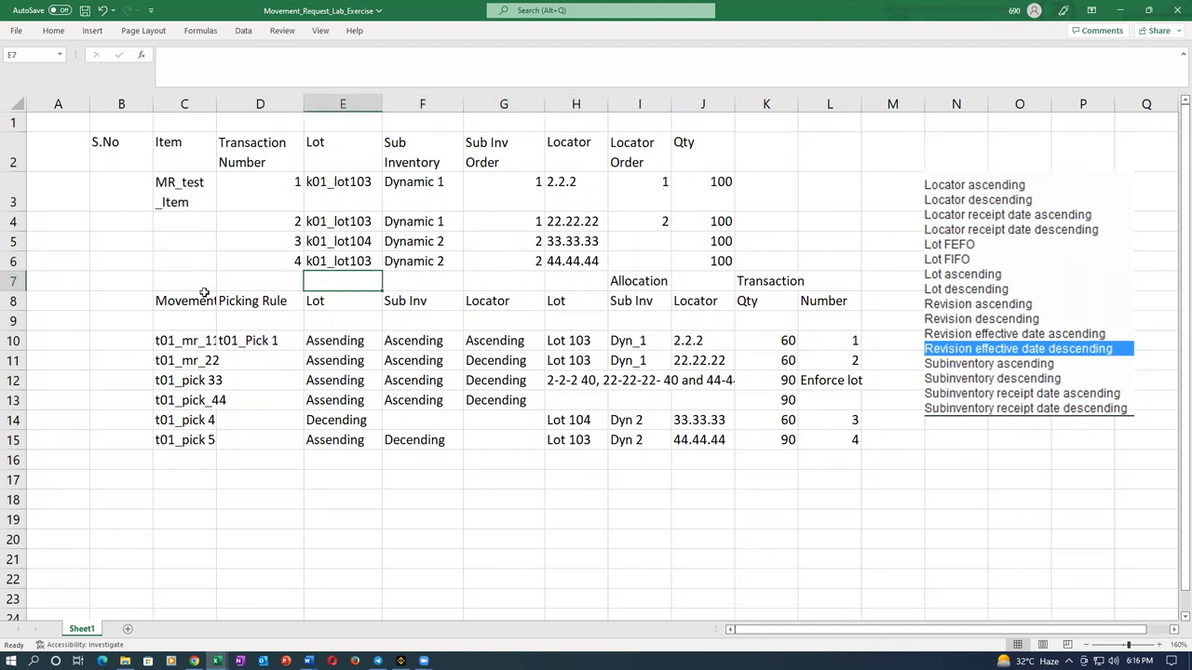
click(263, 280)
click(148, 280)
click(172, 284)
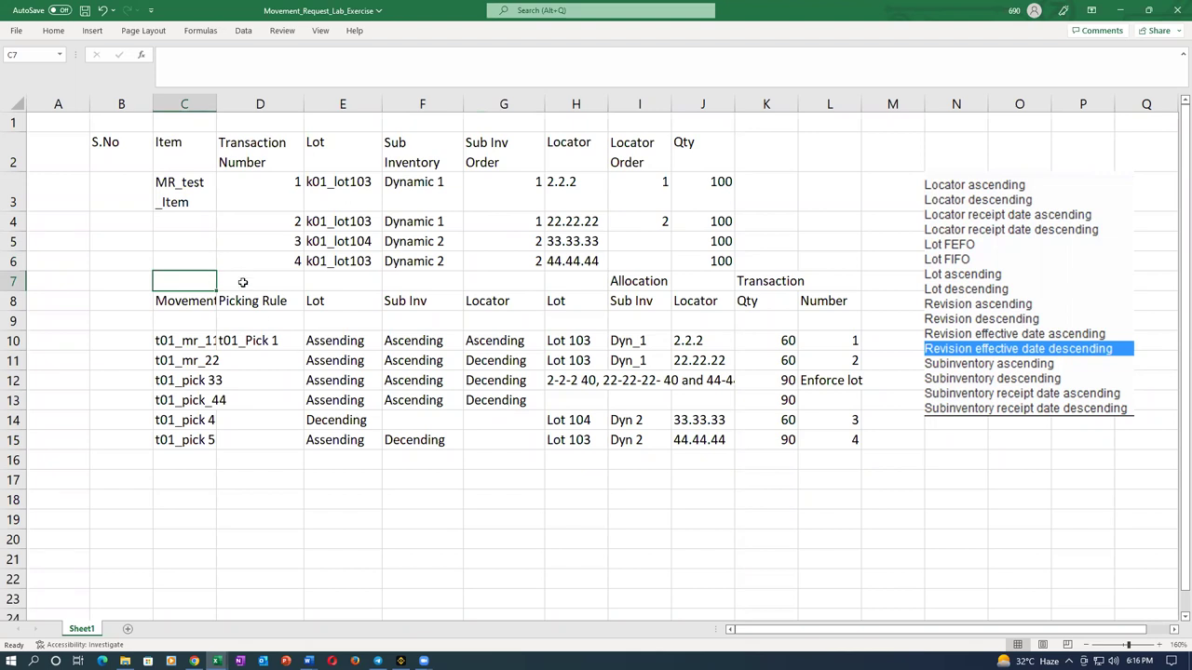
click(244, 282)
click(333, 282)
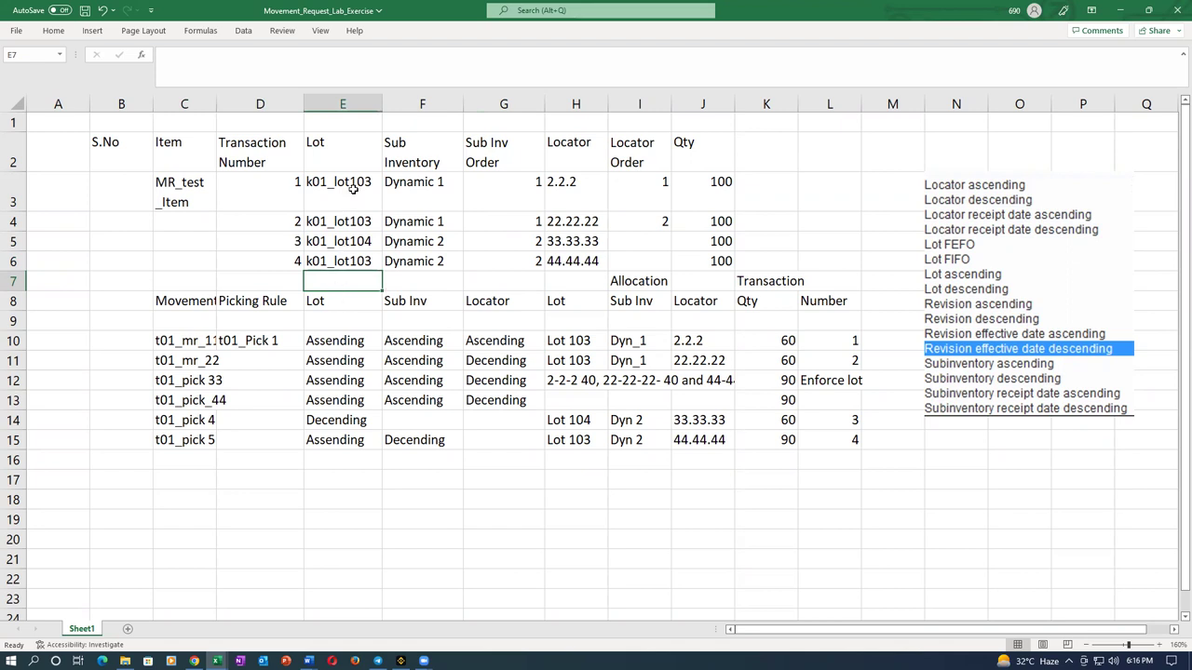
- Select the four lot numbers, the locator values and item rows 3 to 6 in the sheet
drag(355, 152, 377, 269)
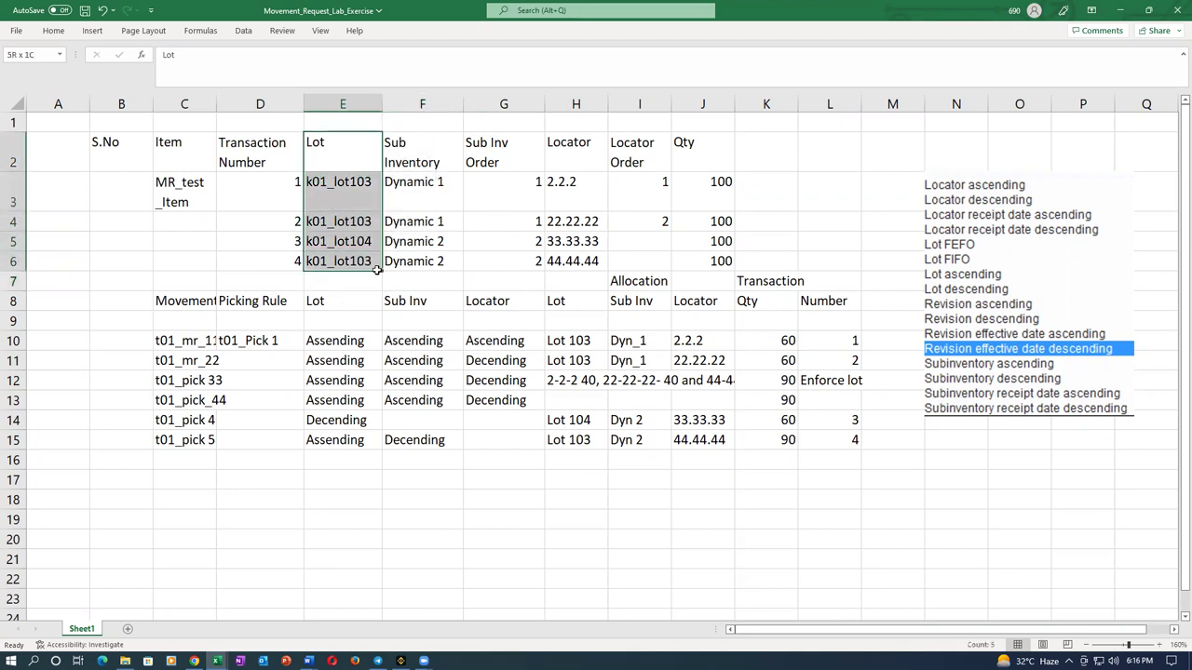
drag(587, 186, 597, 279)
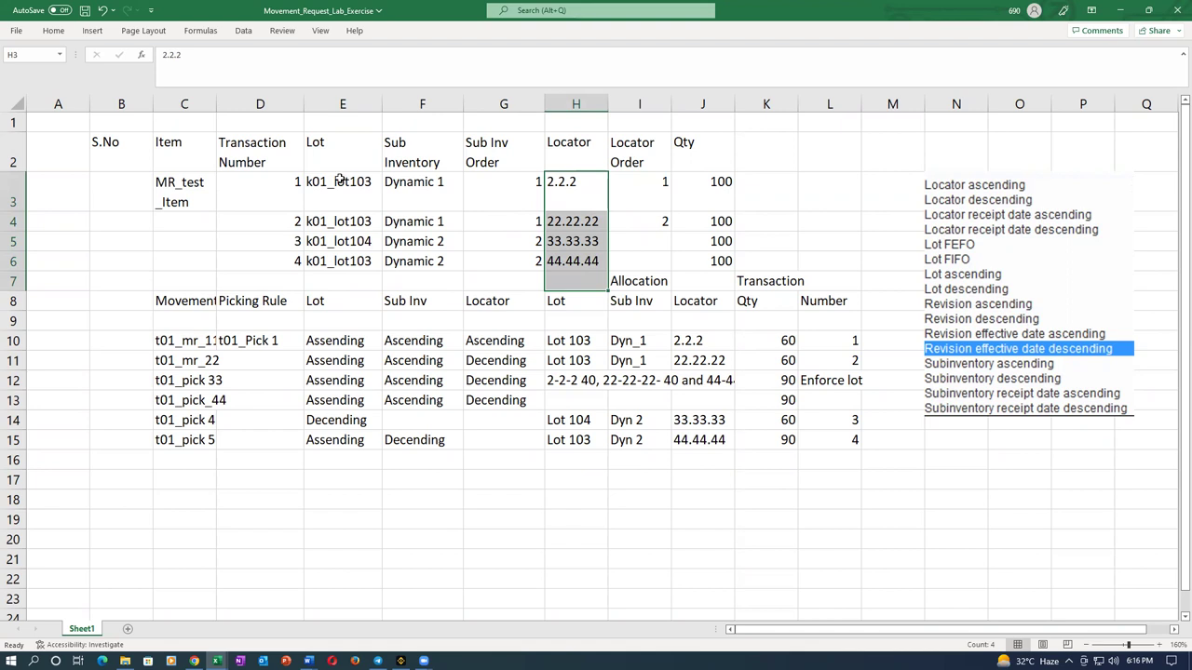
drag(341, 180, 342, 260)
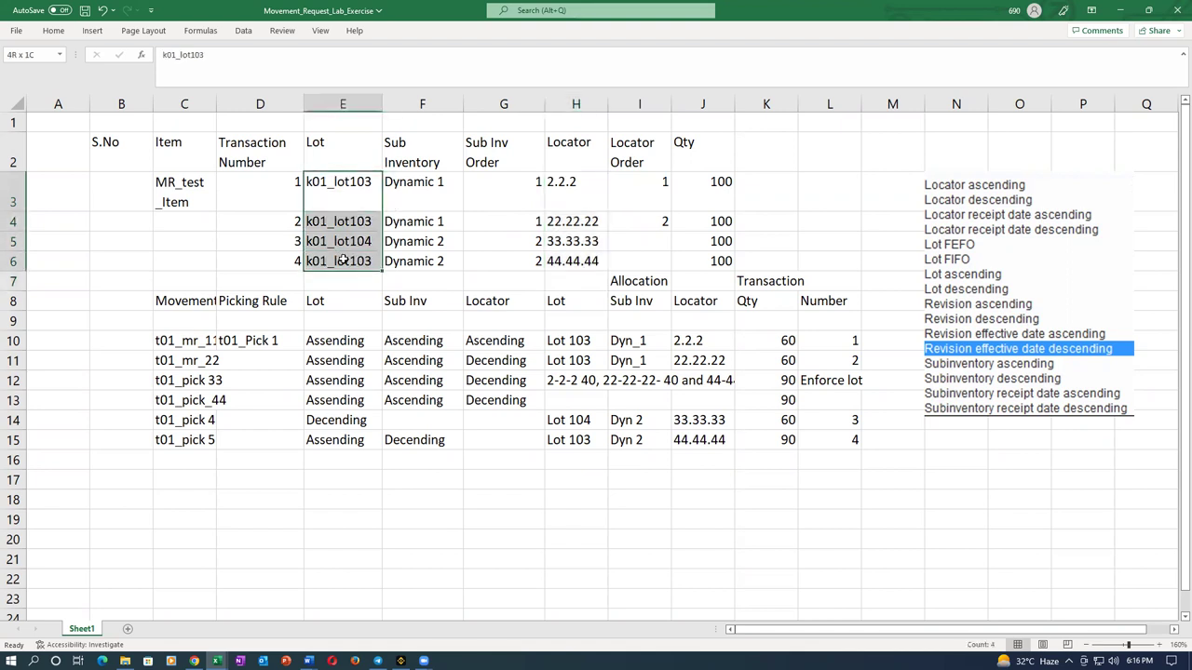
click(506, 195)
drag(576, 189, 617, 279)
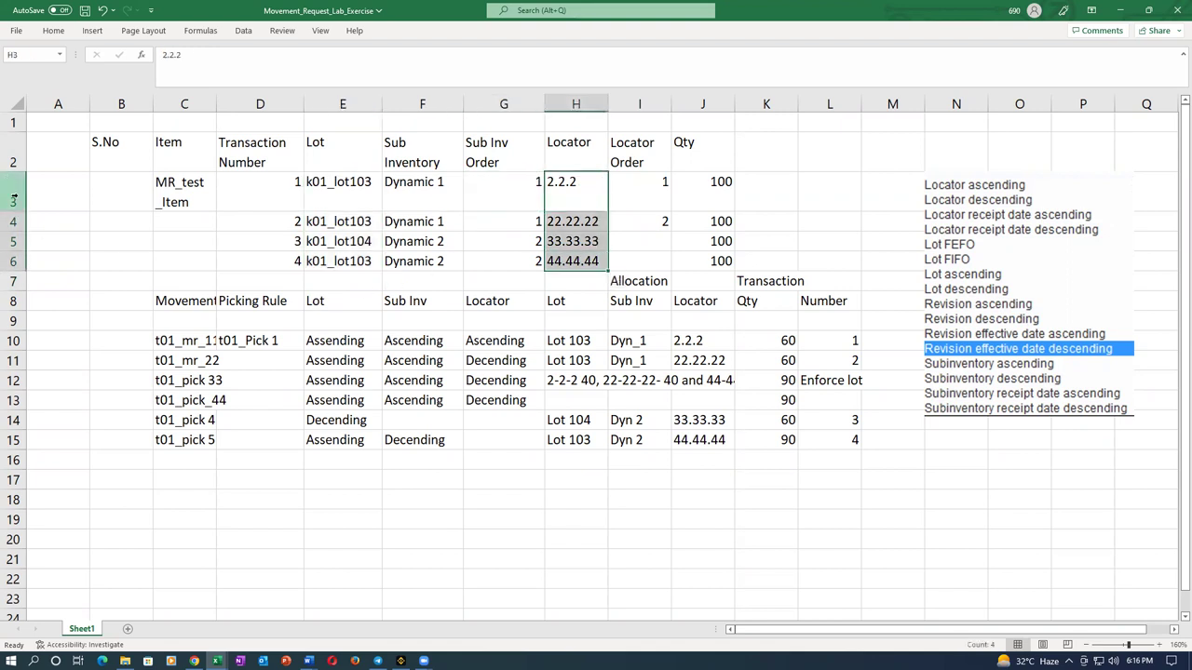
drag(17, 196, 29, 258)
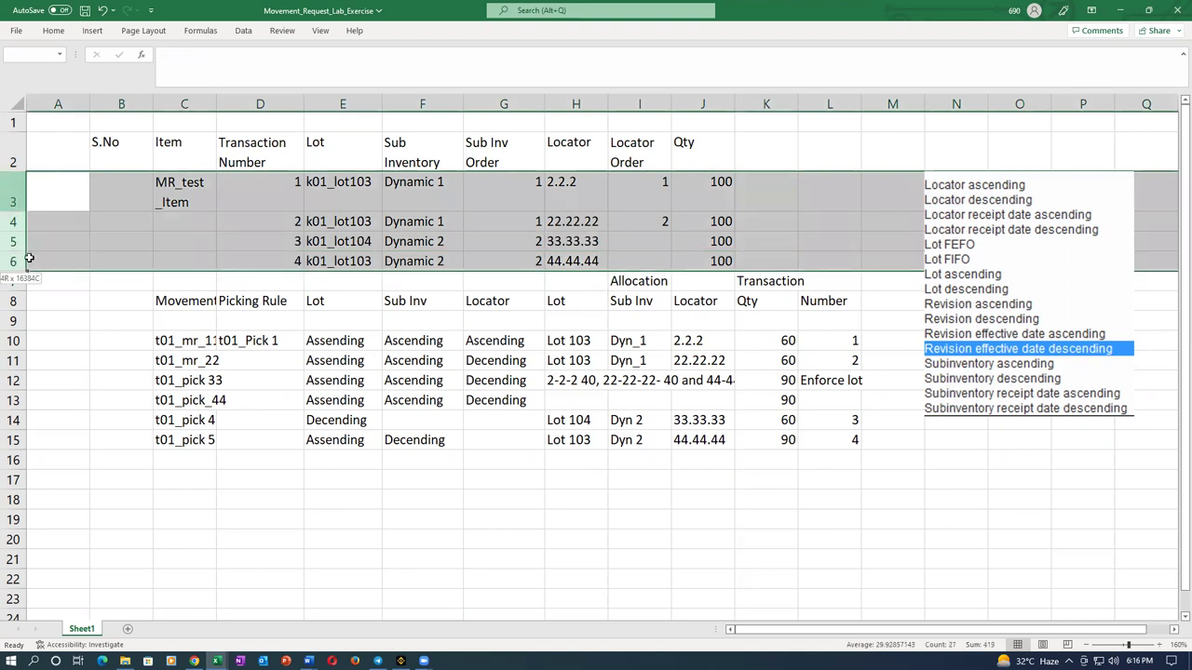
drag(31, 257, 31, 259)
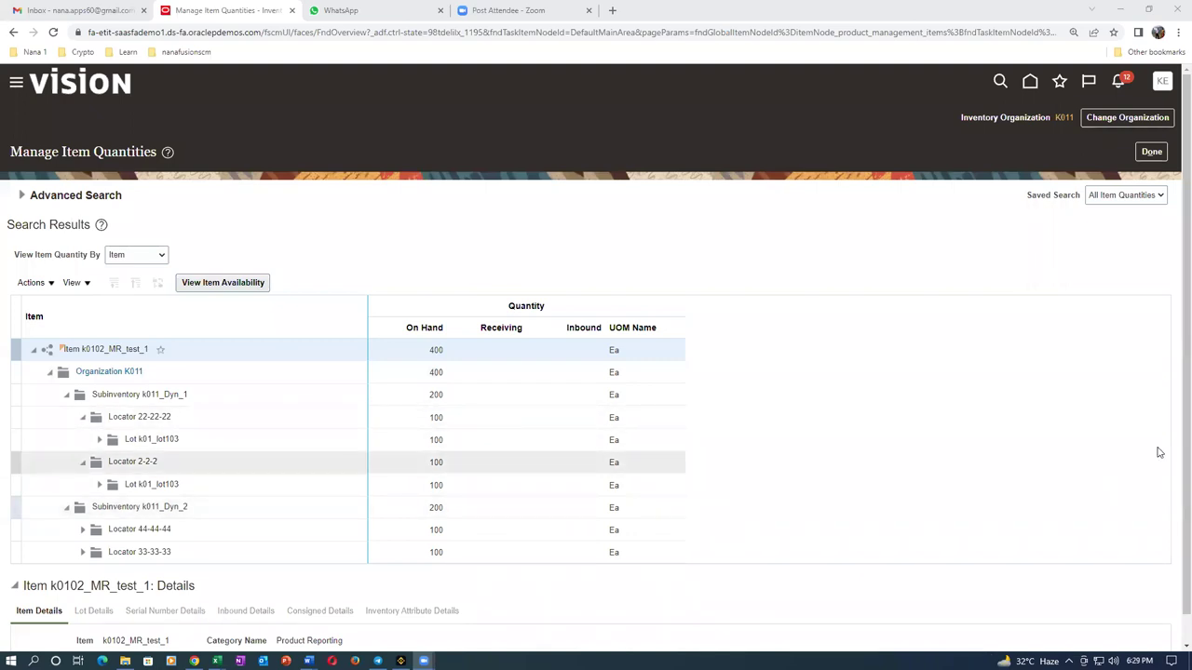
- Clear the row selection and return to the Manage Item Quantities browser window
key(alt+Tab)
key(alt+Tab)
key(alt+Tab)
key(alt+Tab)
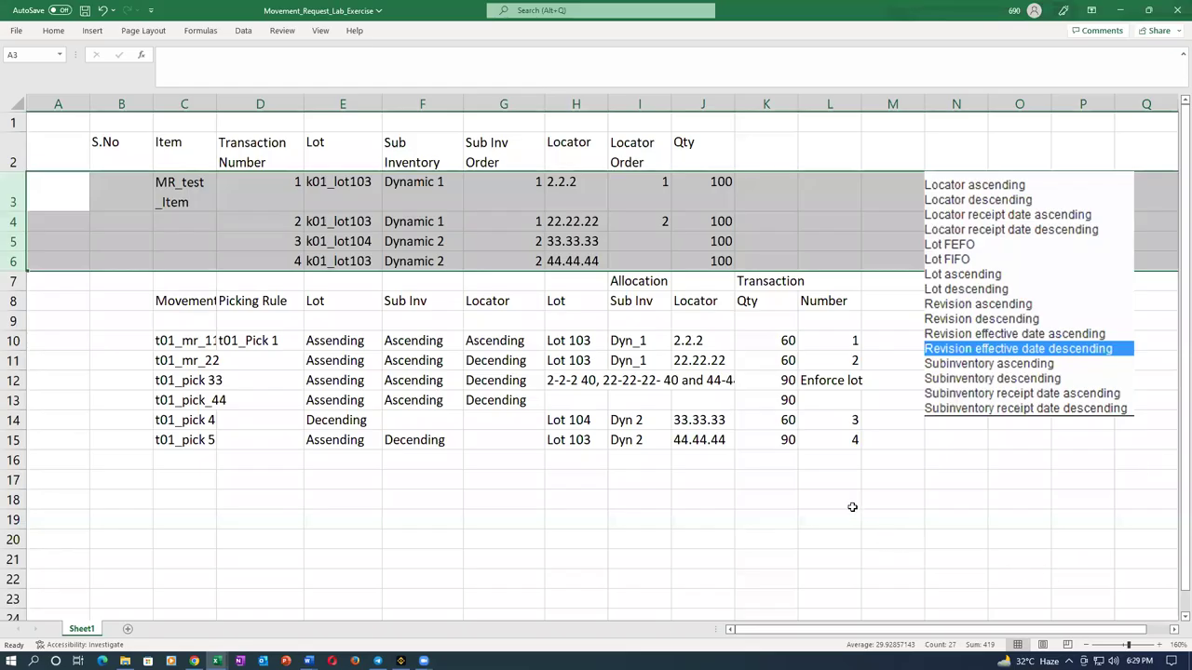
click(733, 499)
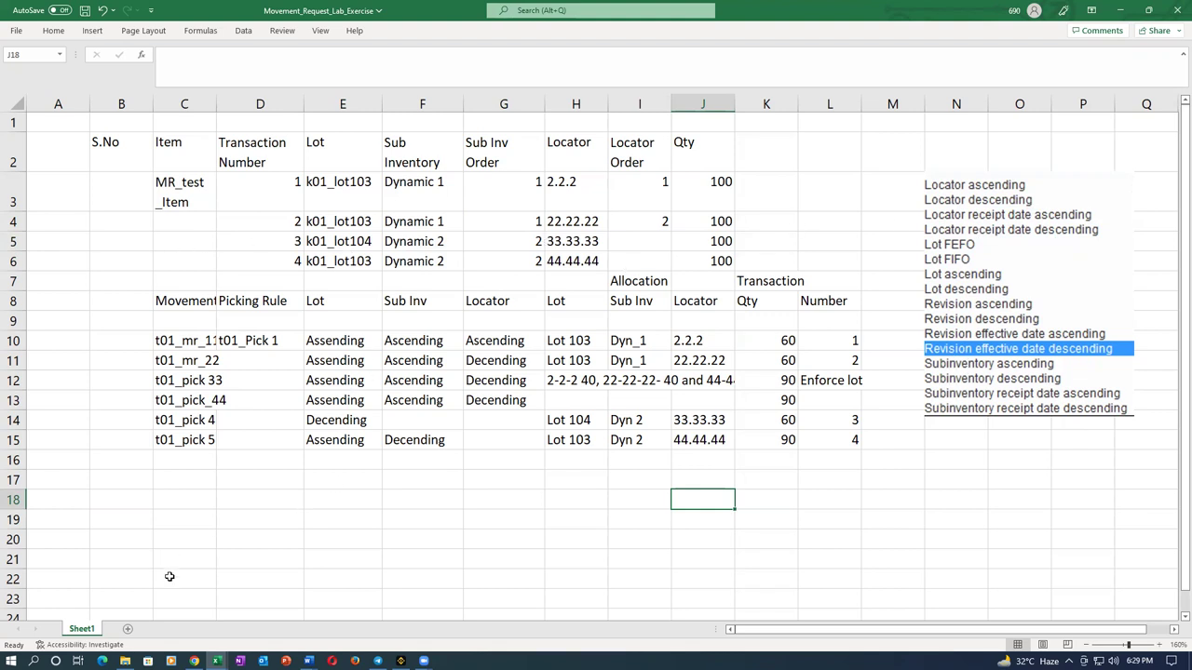
click(193, 661)
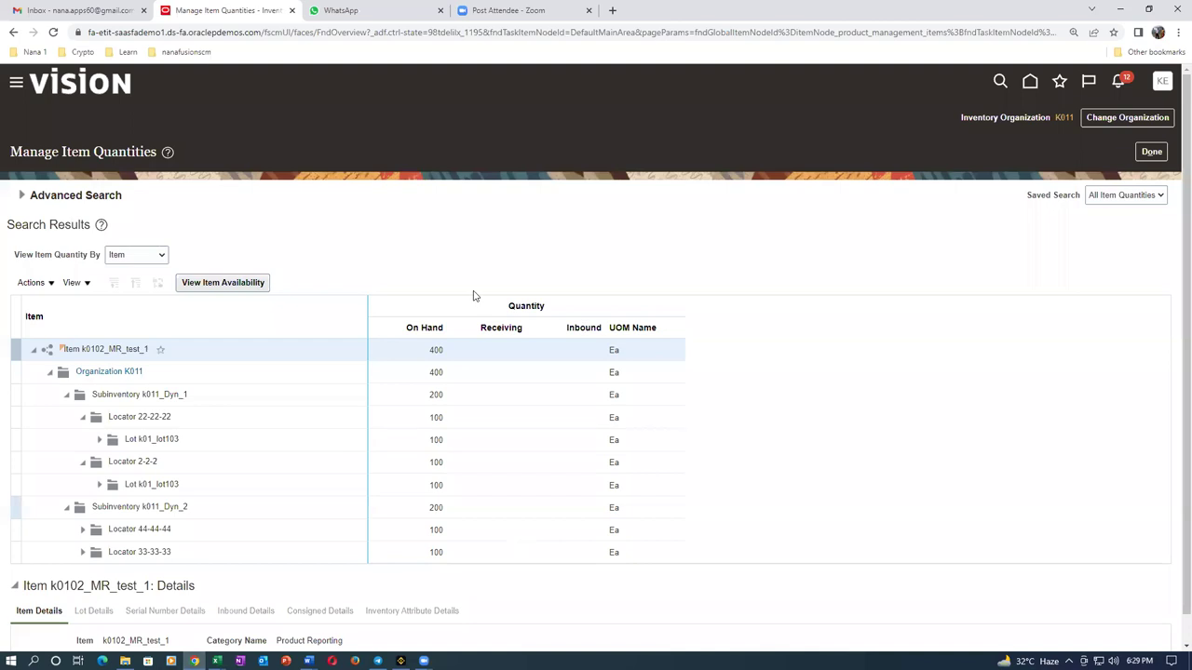
- Duplicate the item quantities tab and go to Setup and Maintenance in the new tab
right_click(242, 14)
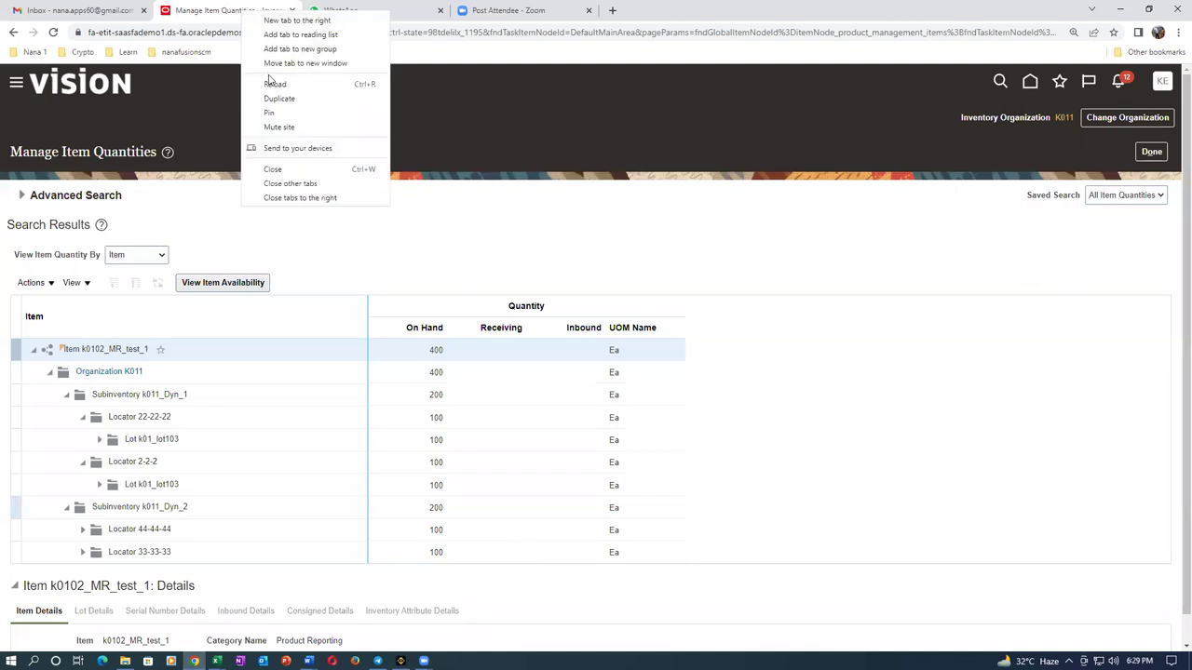
click(274, 98)
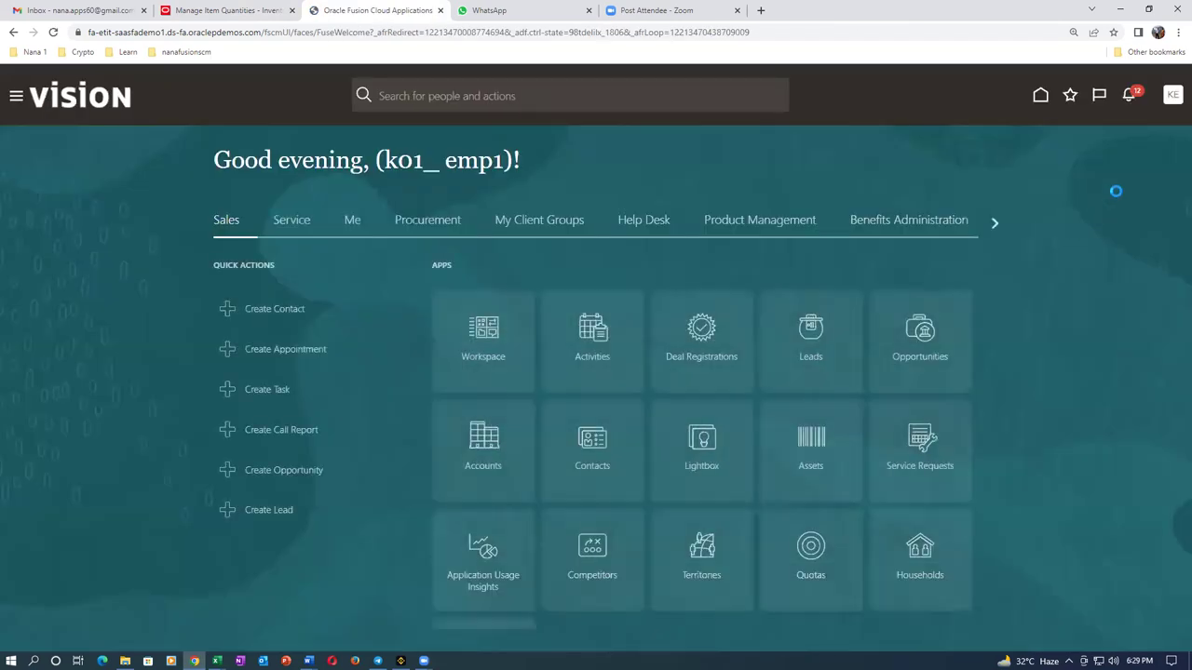
click(1164, 98)
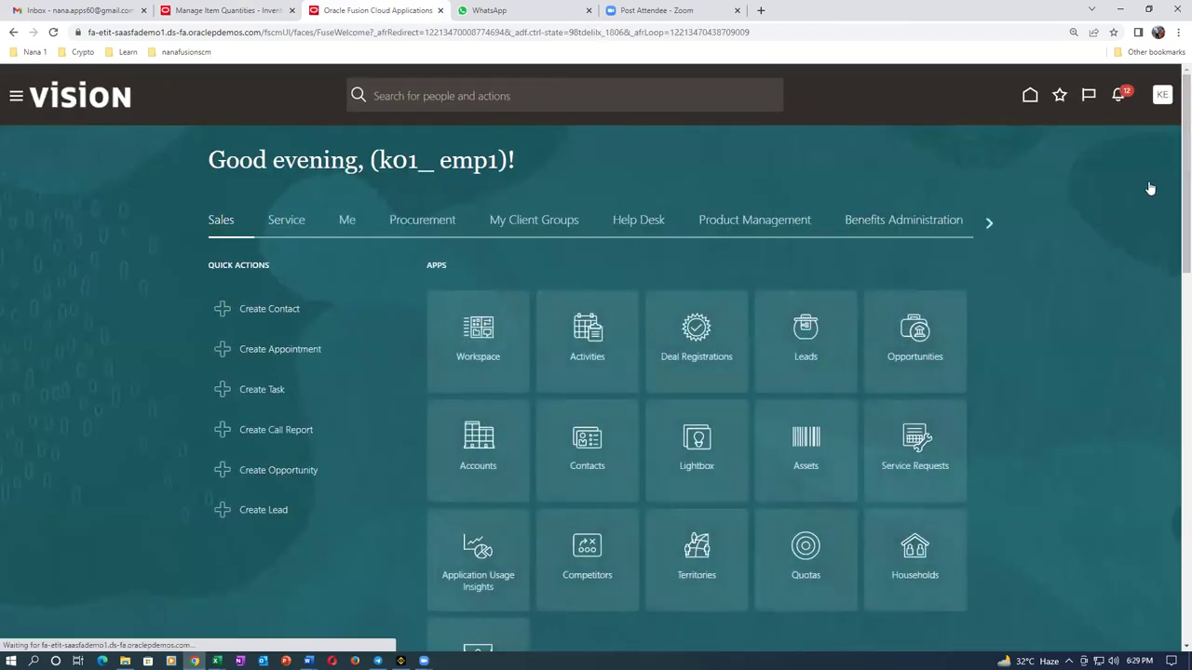
click(931, 301)
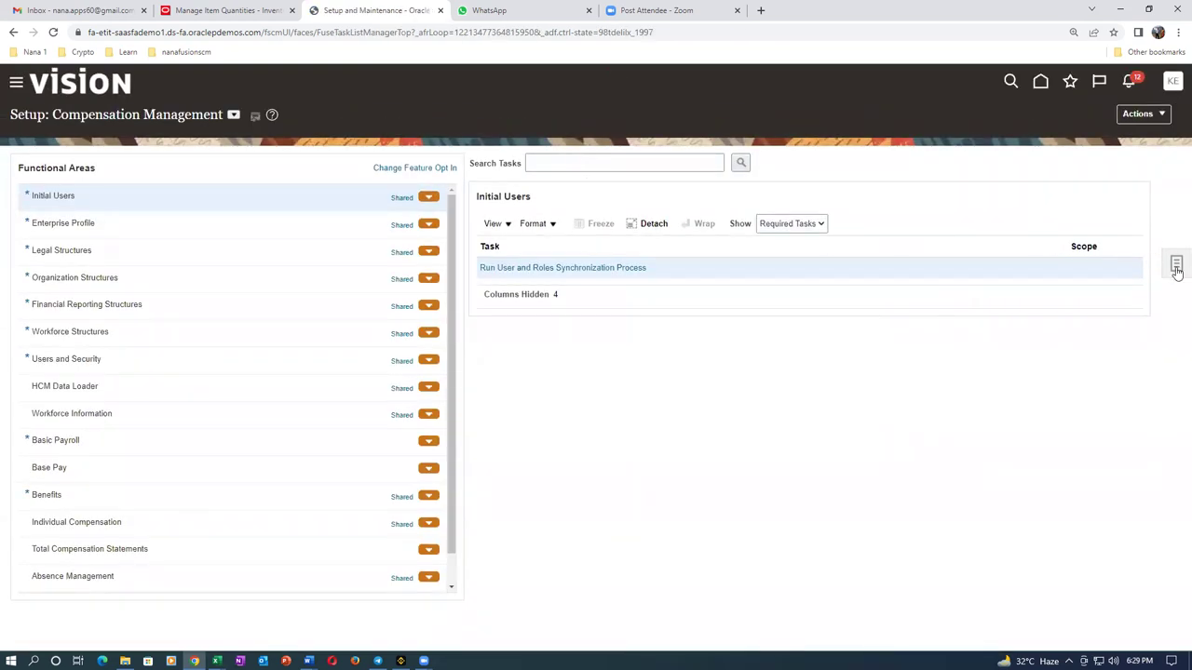
- Search setup tasks for MAN%PICK%RULE% and create a new rule from Manage Picking Rules
click(1174, 267)
click(1023, 269)
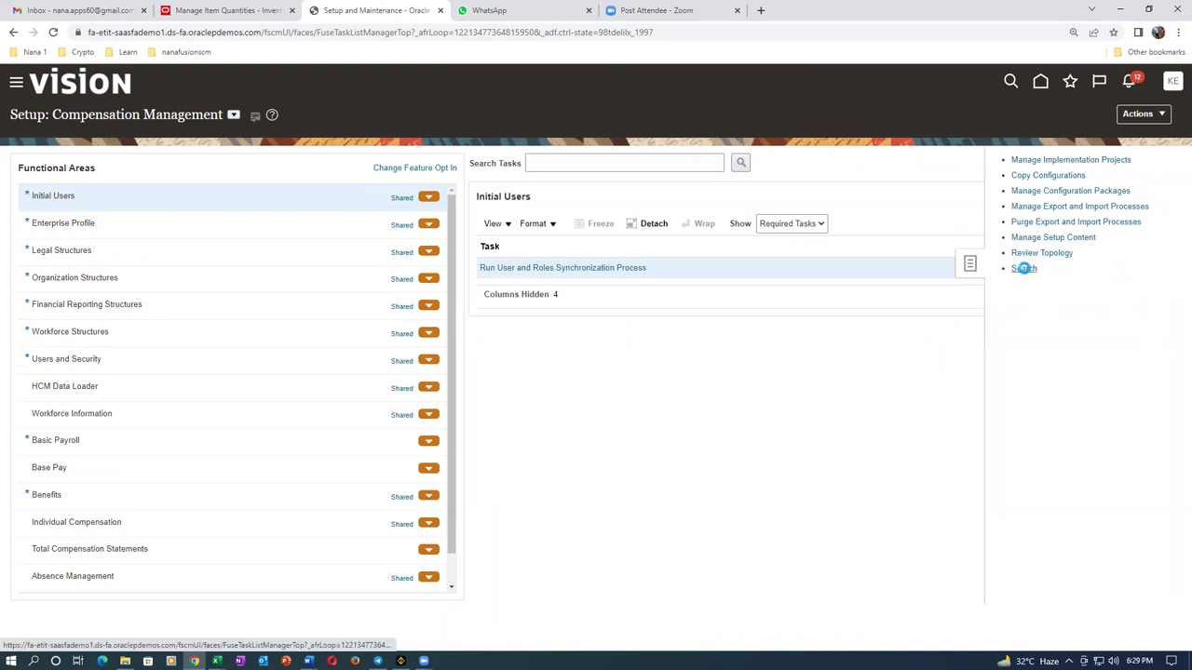
click(384, 166)
text(MAN%PICK%R)
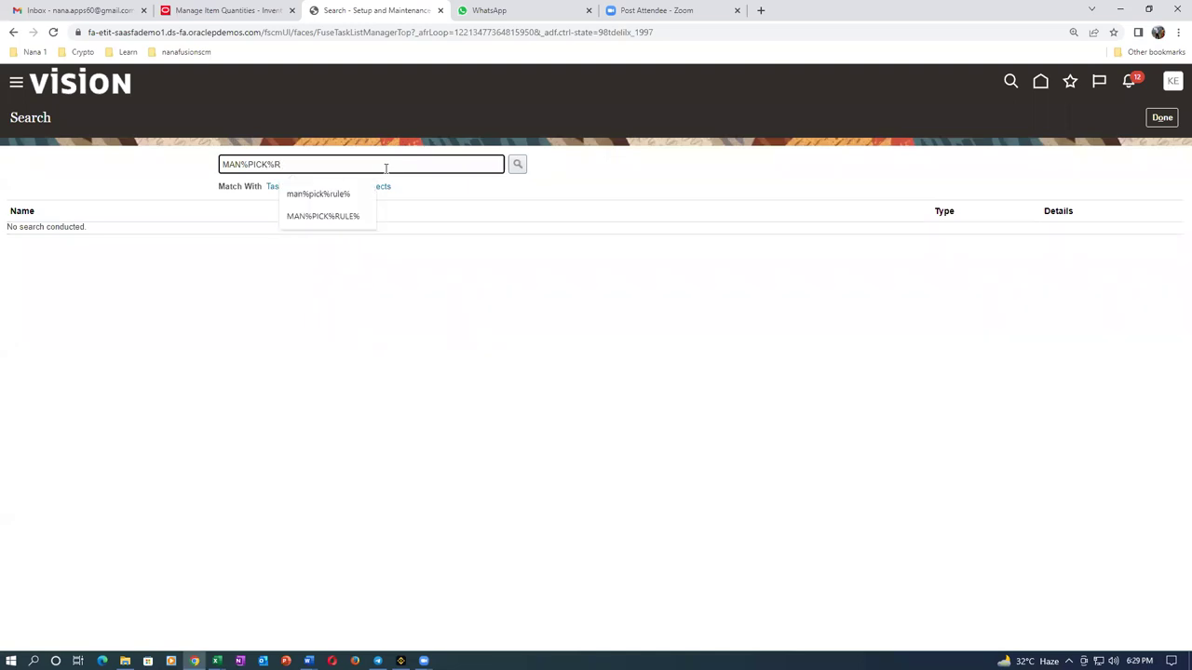
text(ULE%)
key(Return)
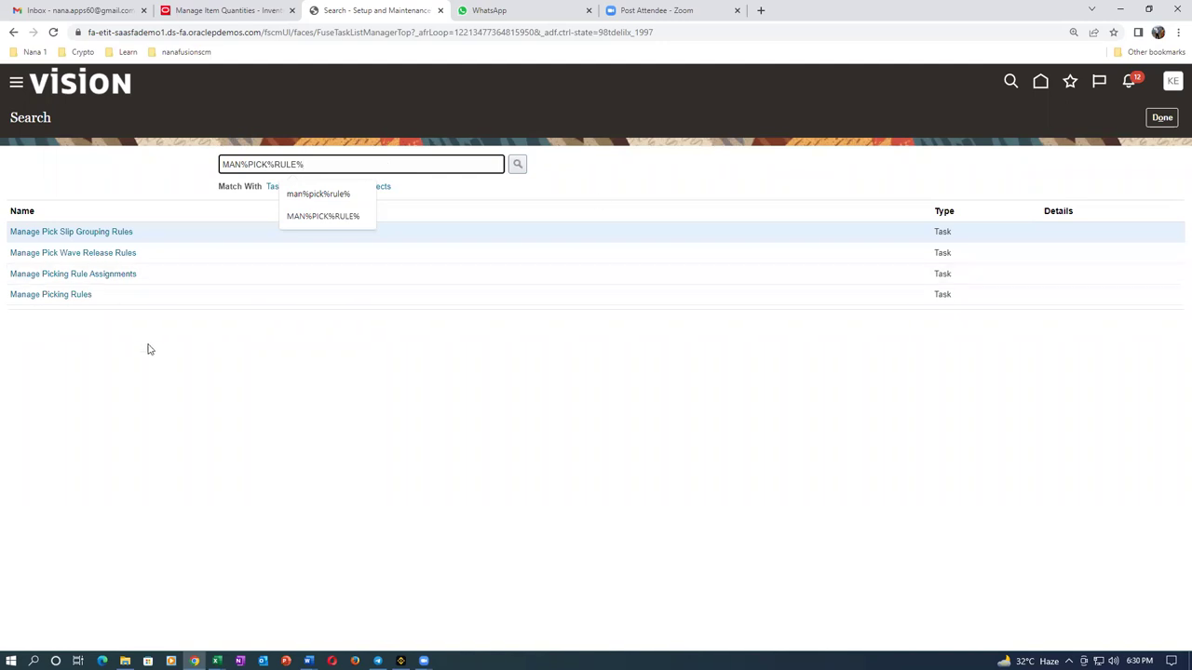
click(49, 295)
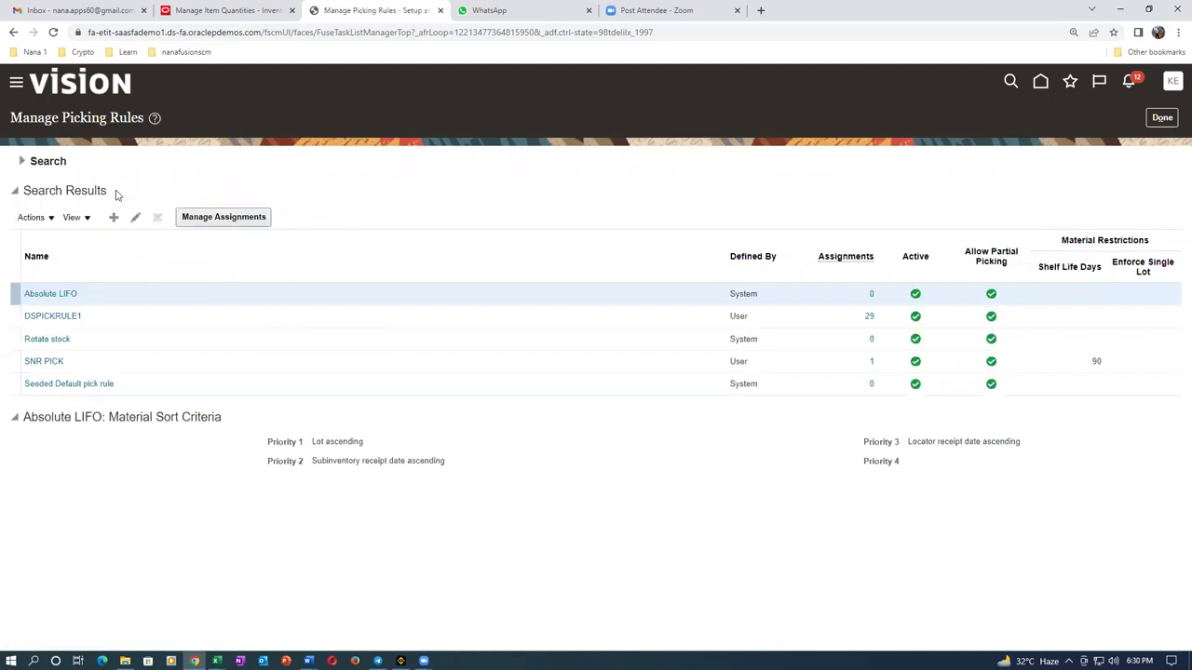
click(114, 218)
- Name the picking rule k01_pick_rule_1, copy it into Description, and try Shelf Life Days 45
click(213, 193)
text(k01_pick_rule_1)
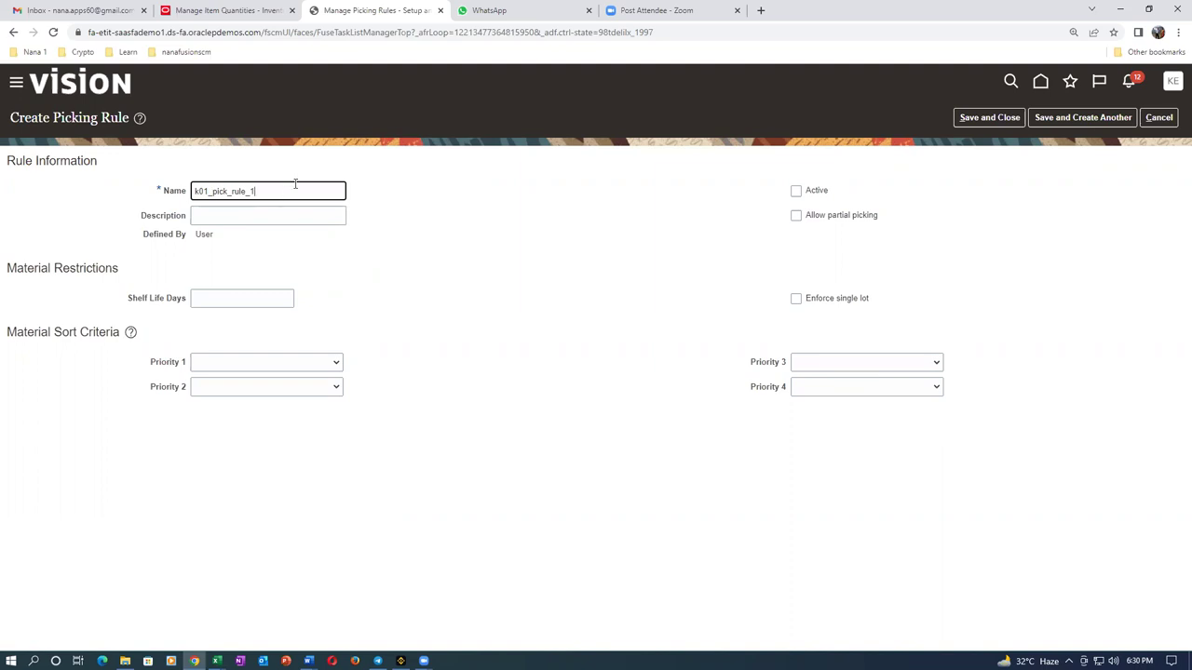
key(ctrl+a)
key(ctrl+c)
click(255, 215)
key(ctrl+v)
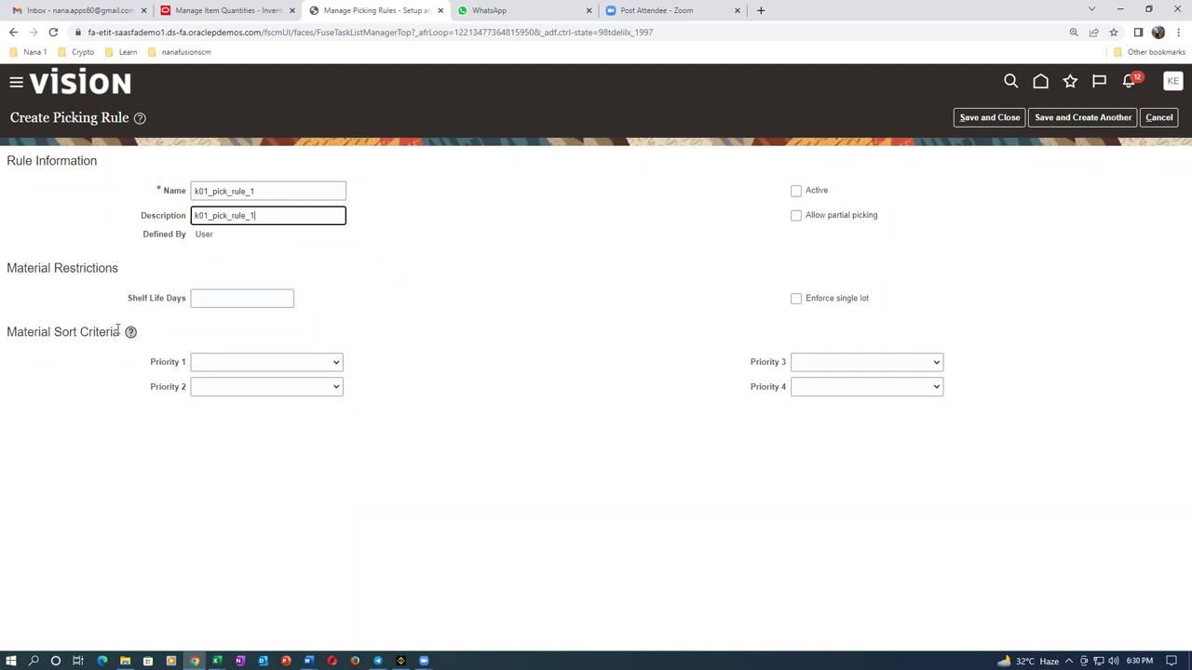
click(207, 299)
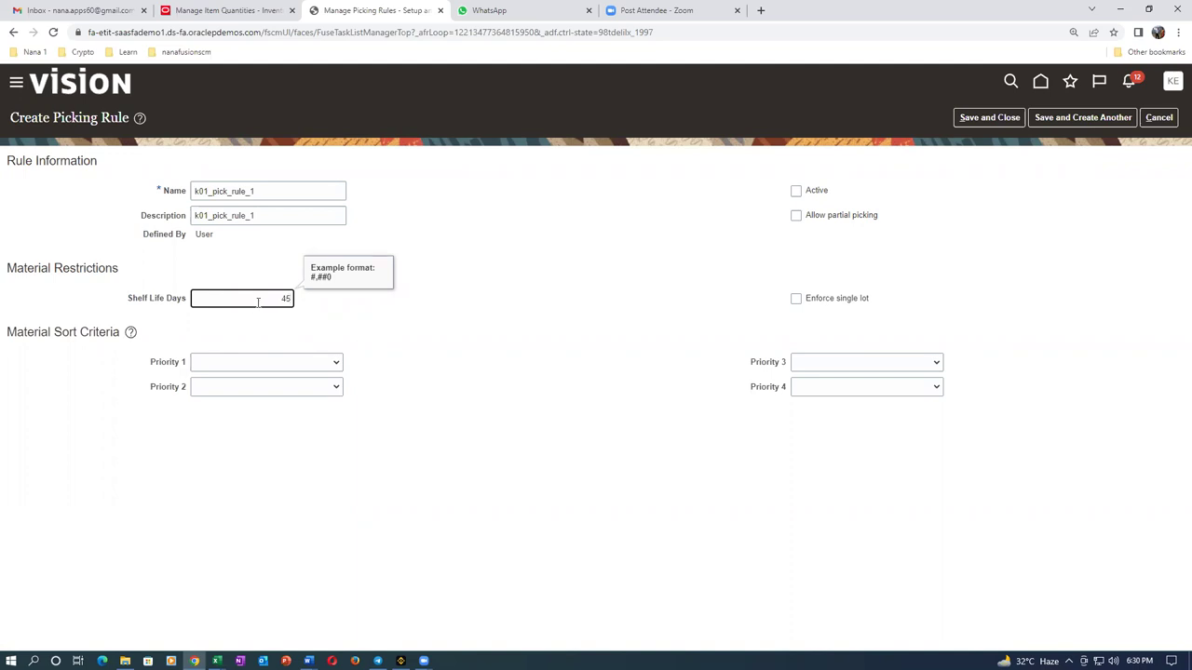
drag(258, 302, 301, 310)
key(alt+Tab)
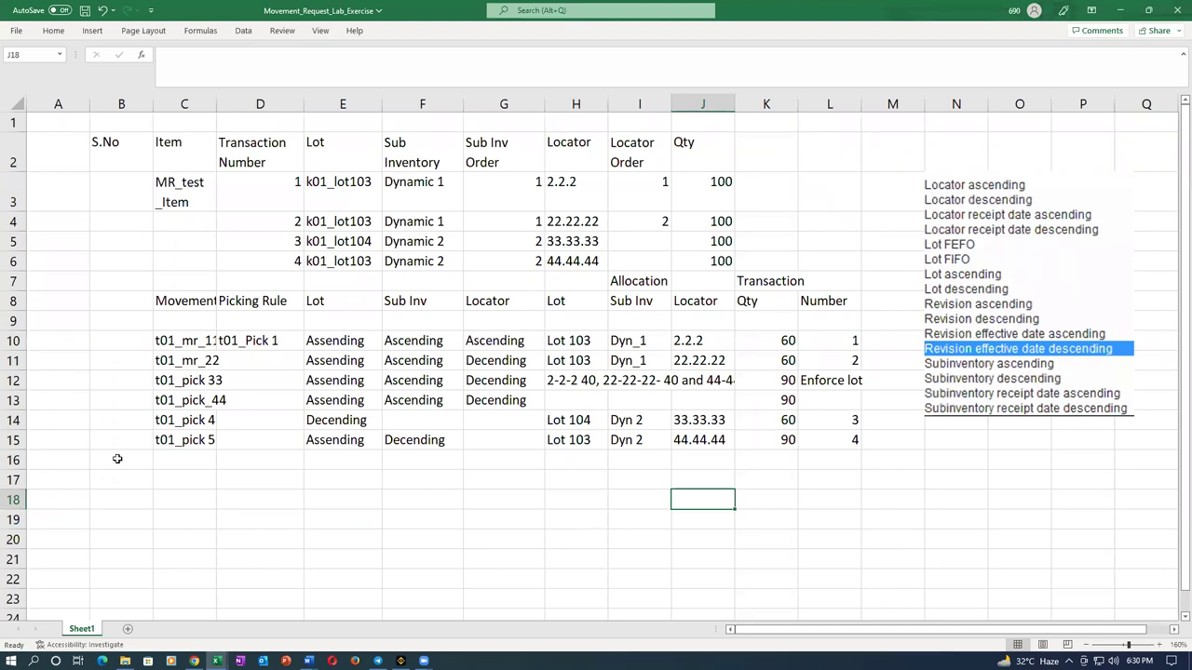
- Compare the Priority 1 sort choices with the Lot sort setting and transaction rows 3 and 4 in the spreadsheet
key(alt+Tab)
click(269, 365)
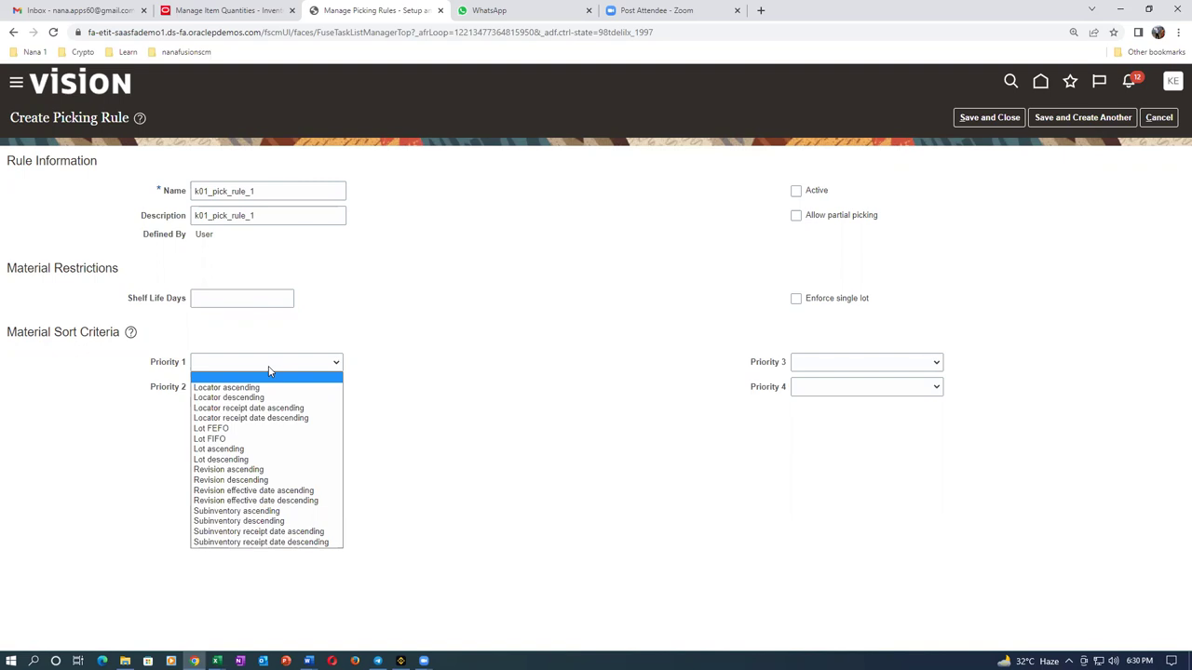
key(alt+Tab)
click(314, 301)
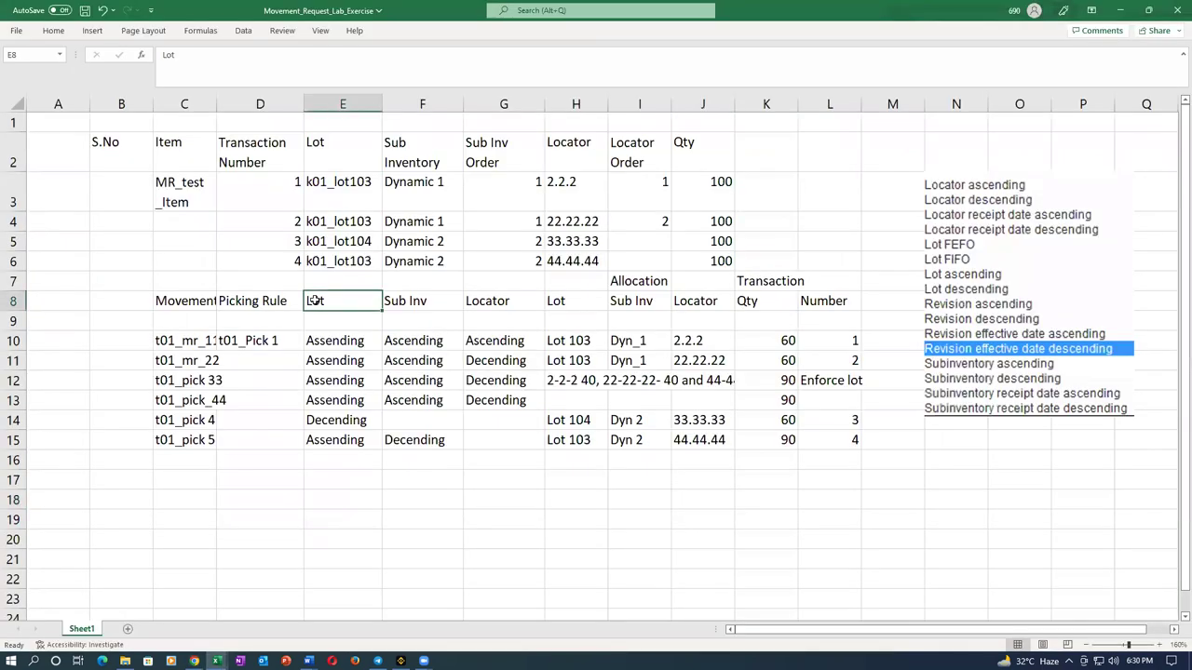
key(alt+Tab)
click(236, 368)
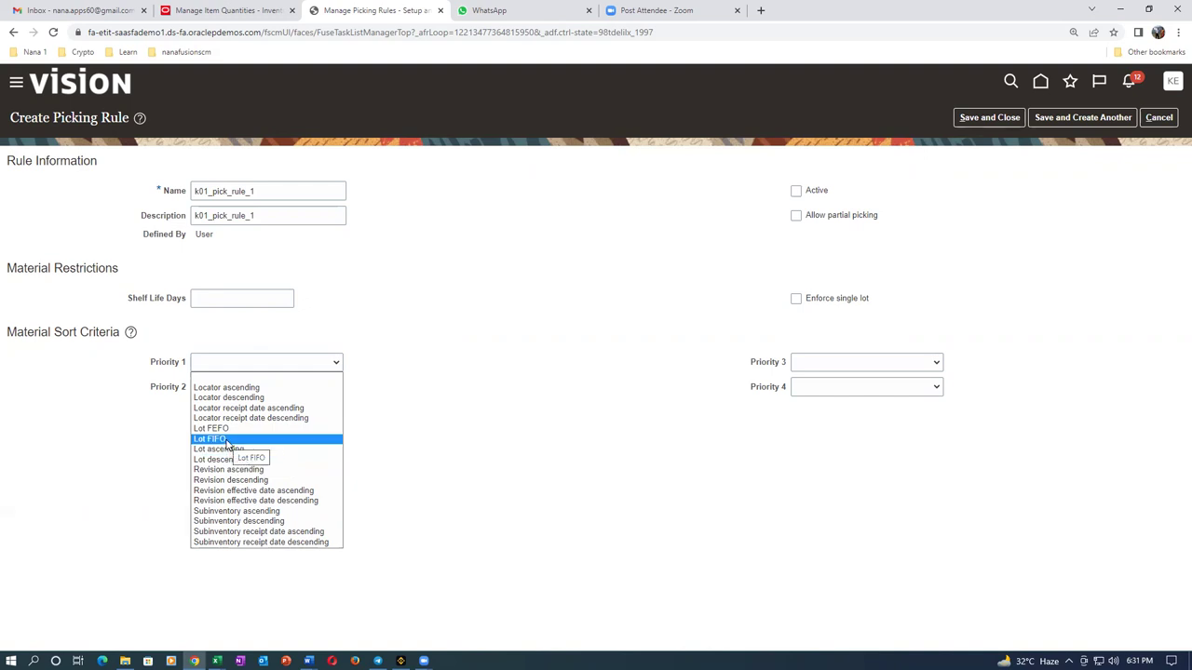
key(alt+Tab)
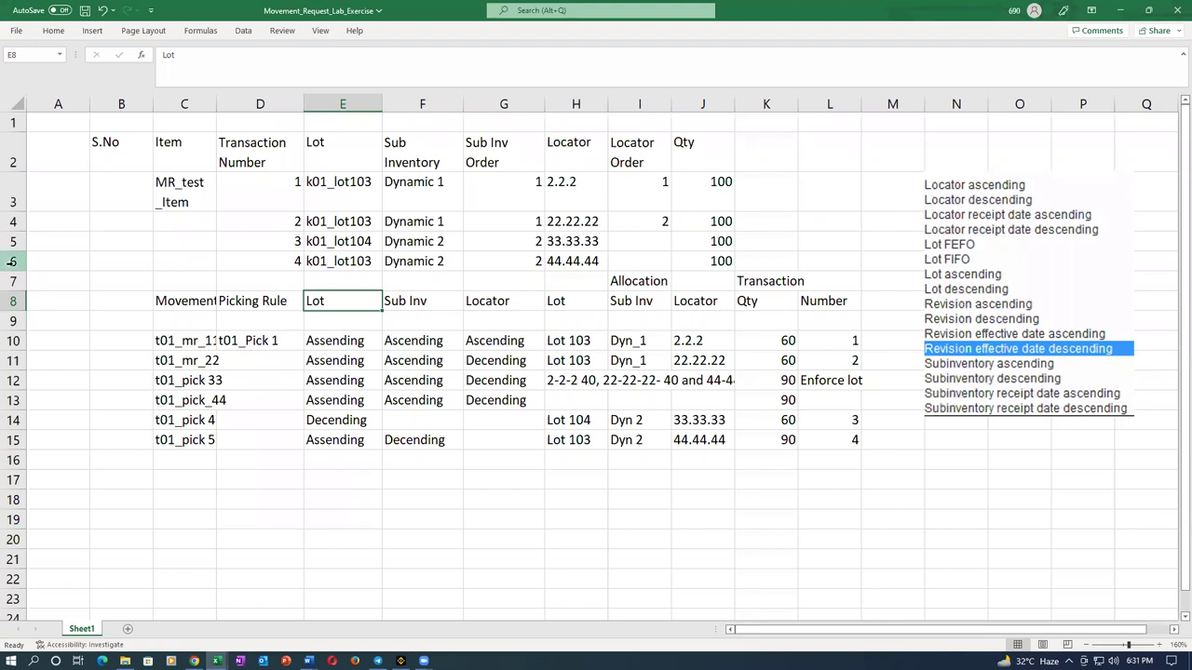
click(12, 241)
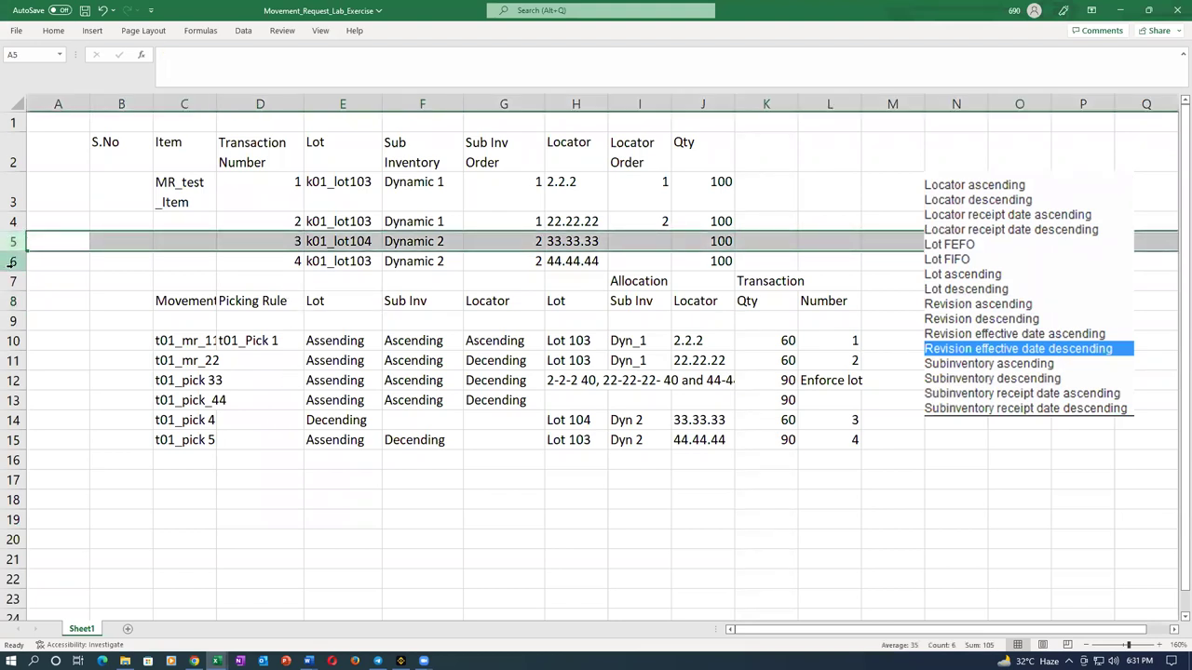
click(12, 261)
click(14, 241)
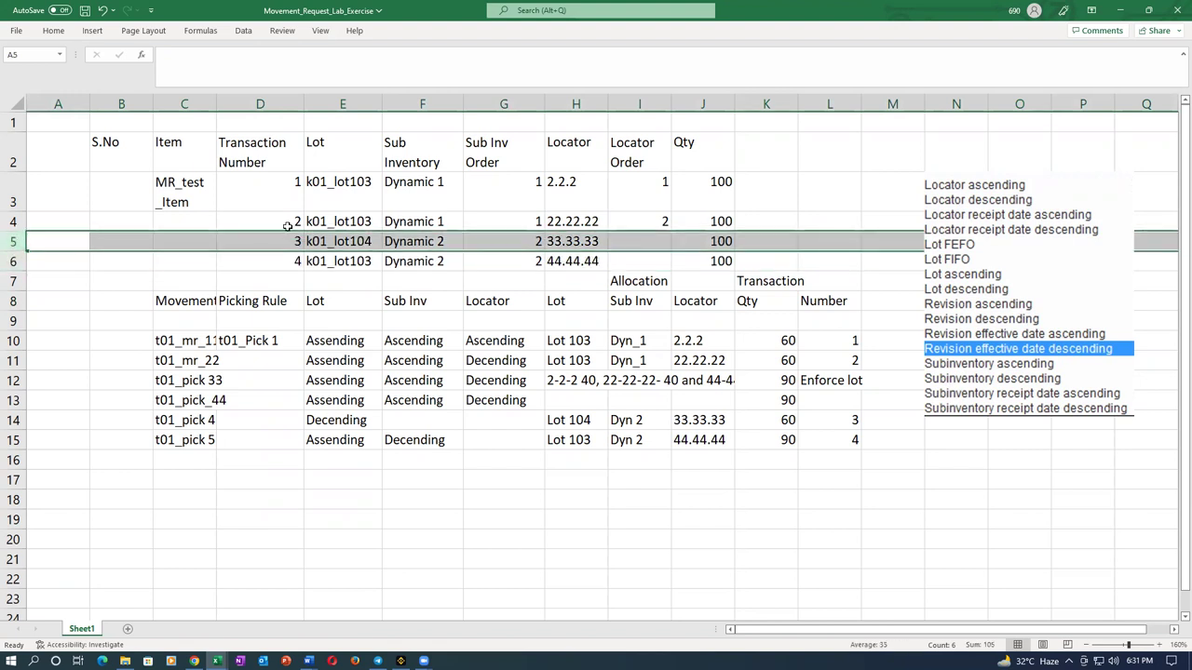
click(354, 242)
click(354, 262)
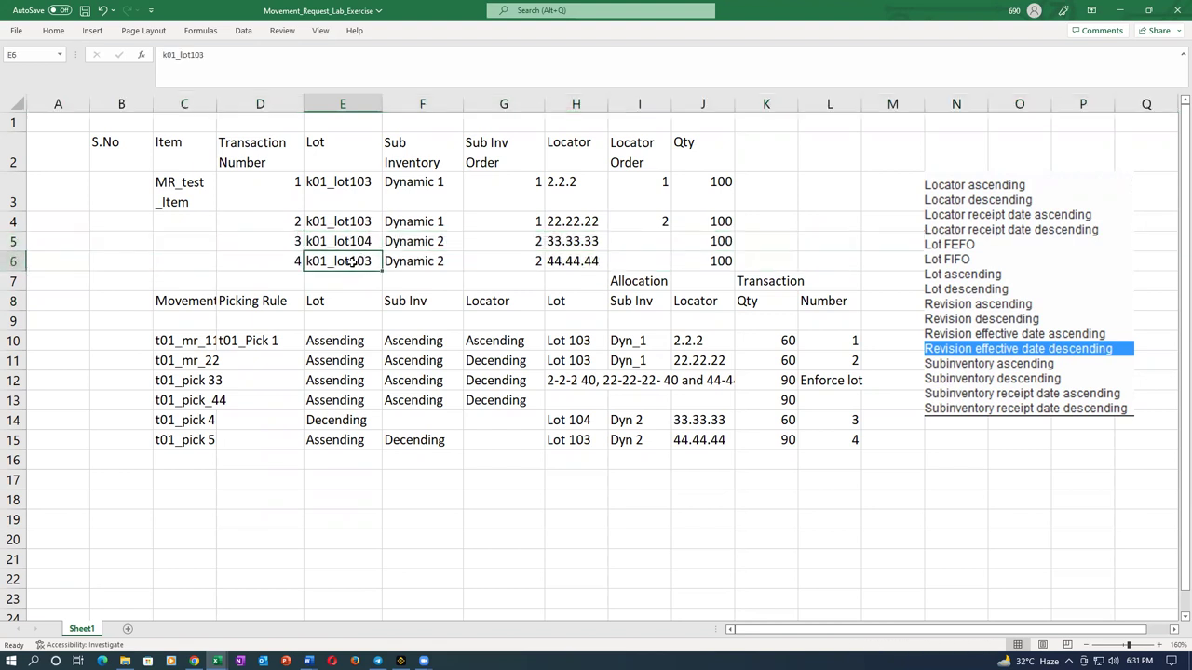
click(14, 242)
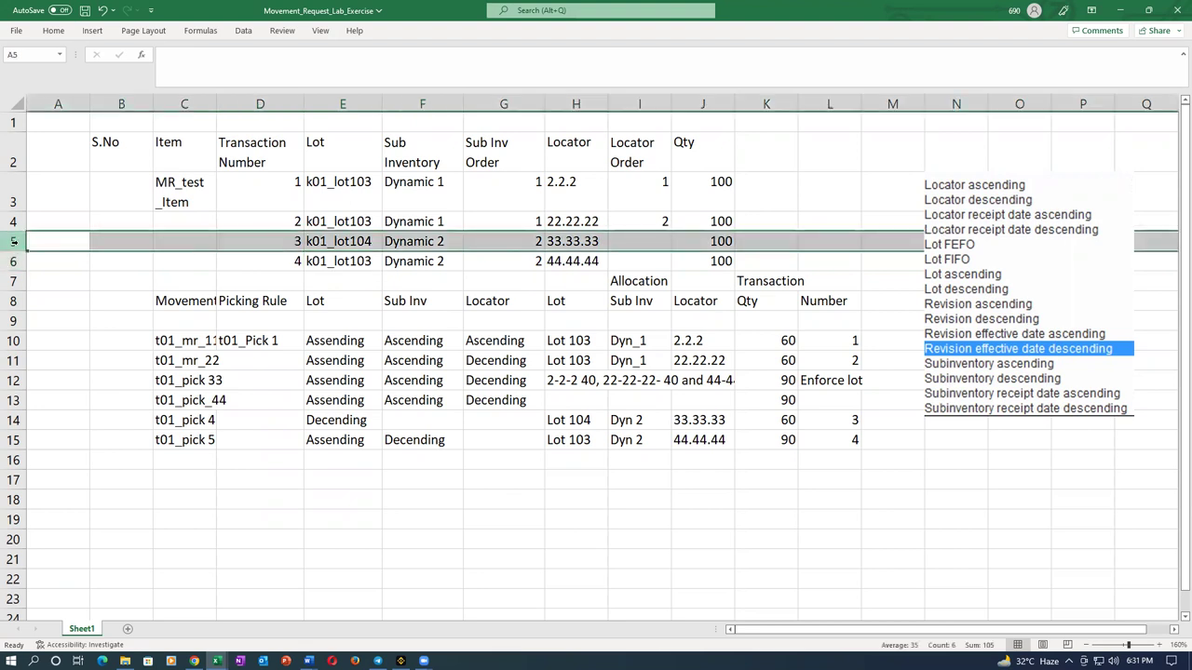
- Set the picking rule's Priority 1 sort criterion to Lot ascending
key(alt+Tab)
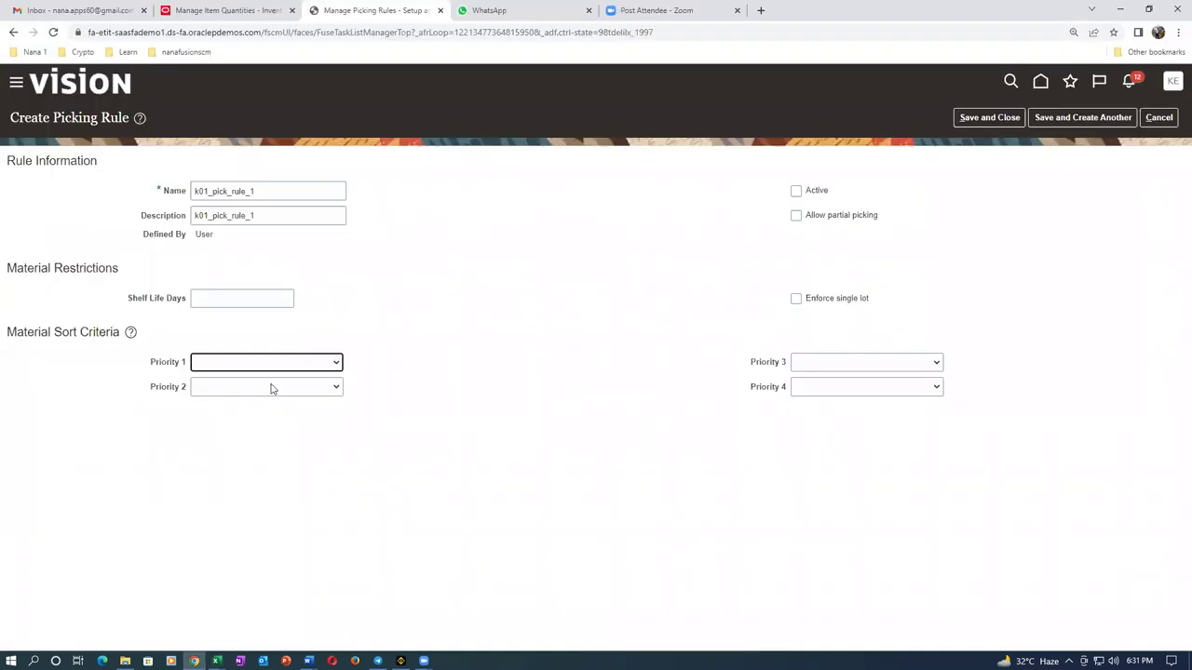
click(267, 365)
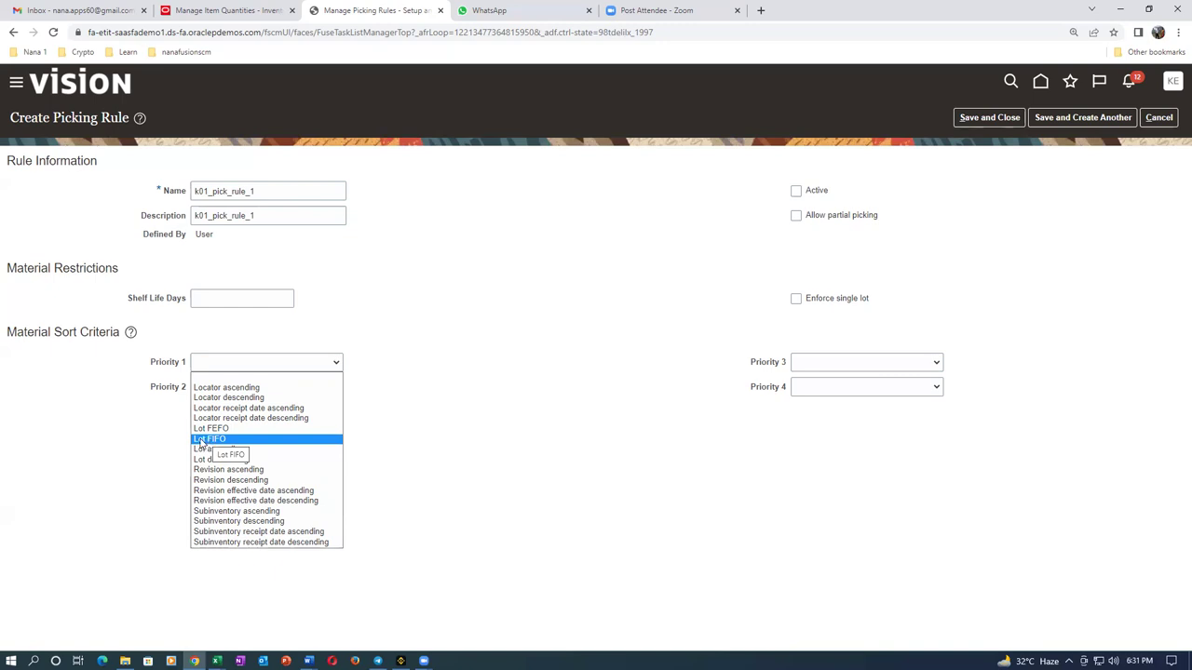
click(223, 448)
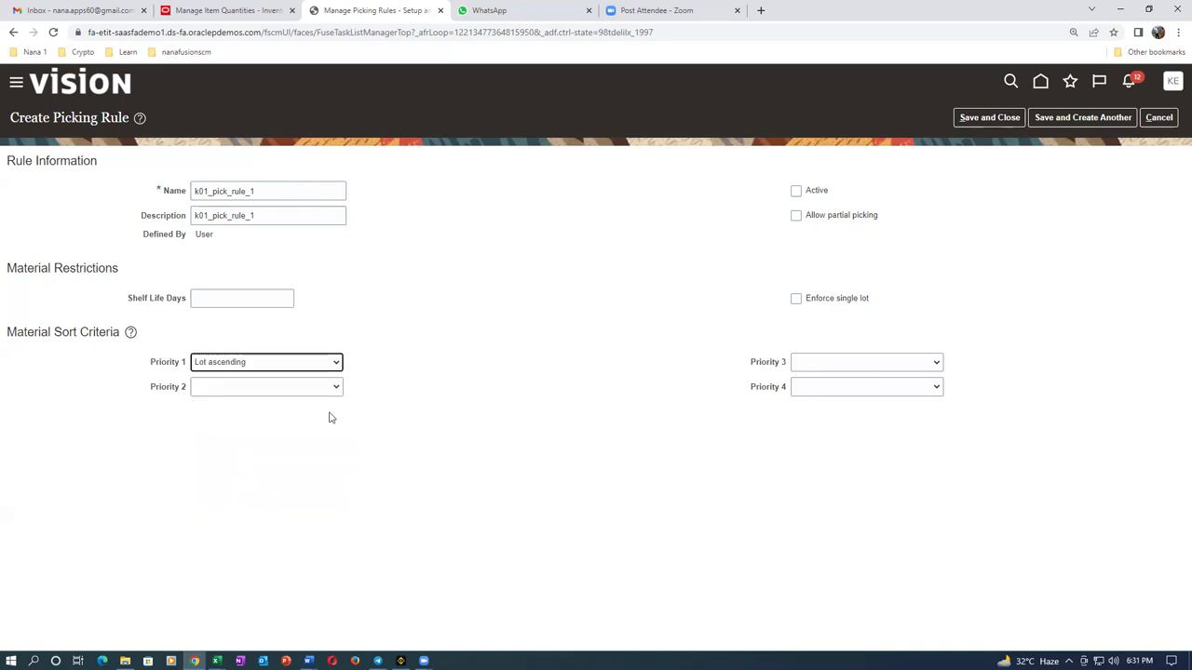
key(alt+Tab)
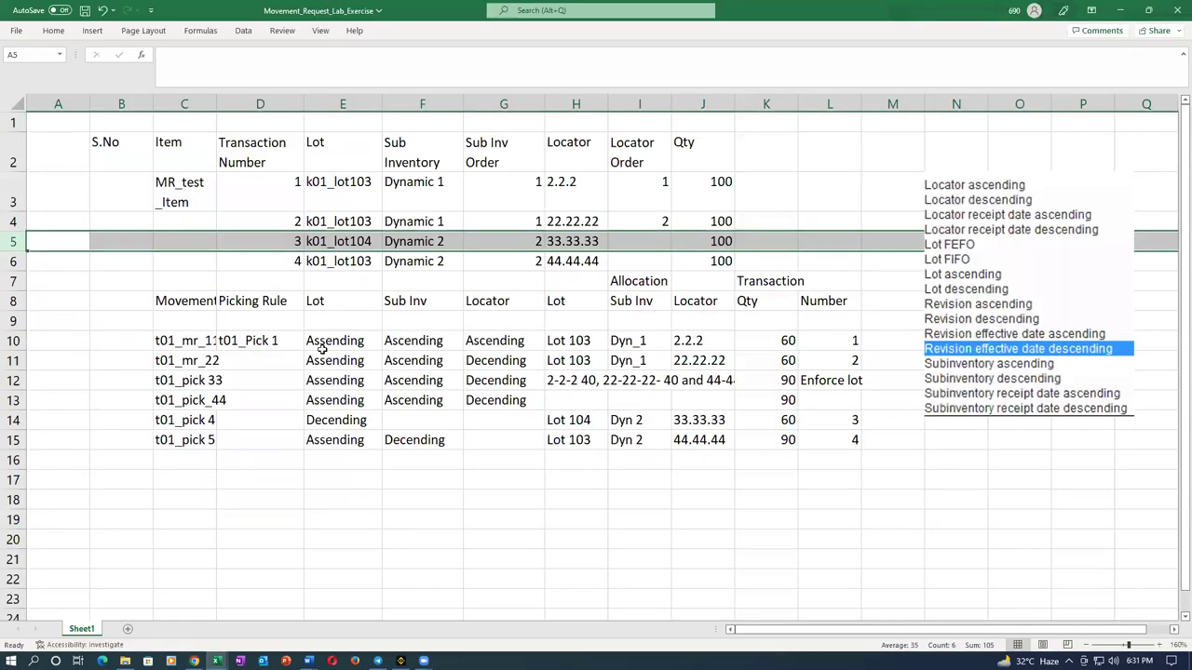
- Review the four transaction numbers against the ascending Lot sort rule in the sheet
click(321, 343)
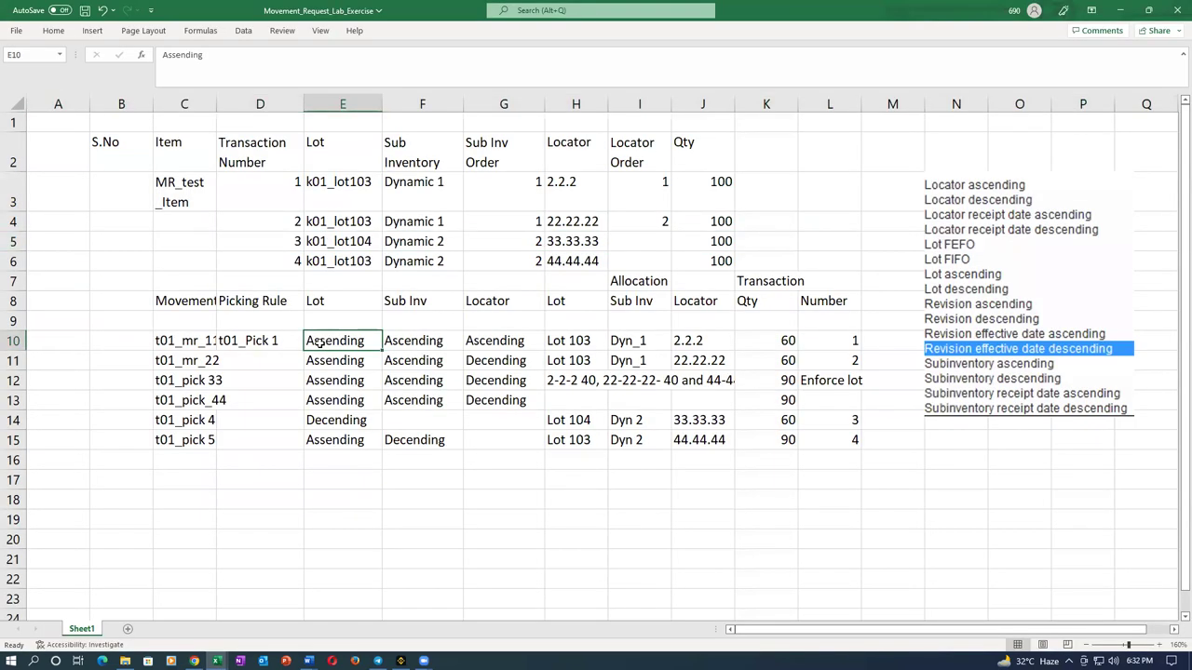
click(269, 192)
click(274, 226)
click(272, 241)
click(270, 261)
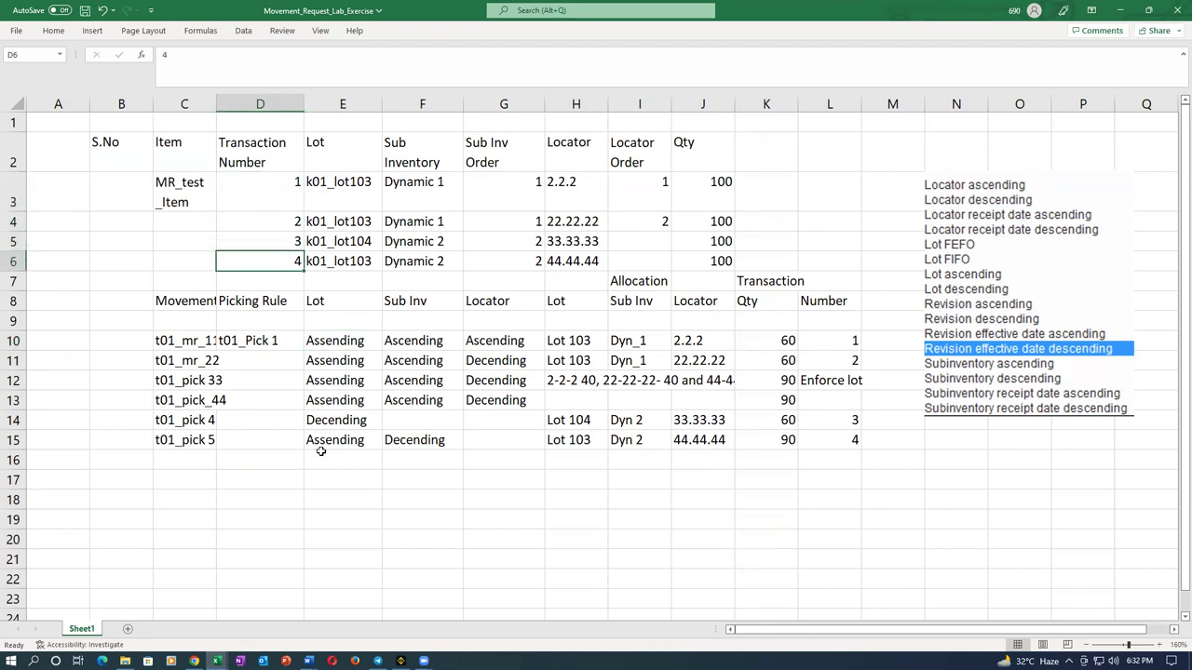
click(331, 302)
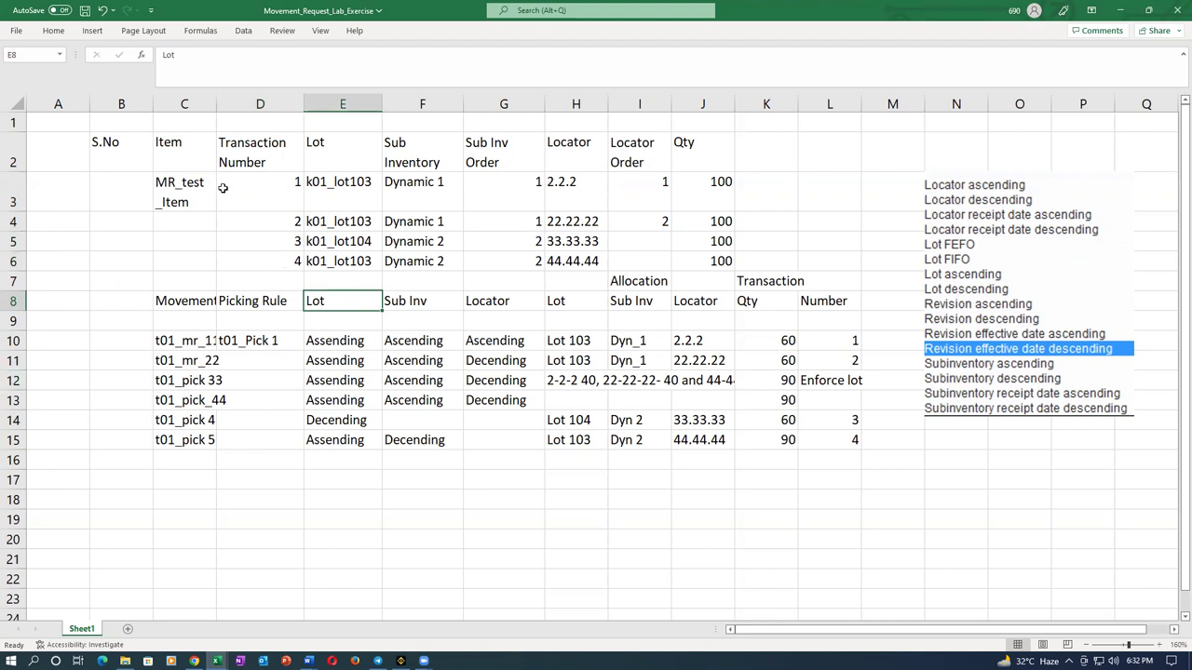
click(262, 186)
drag(262, 185, 267, 252)
click(53, 187)
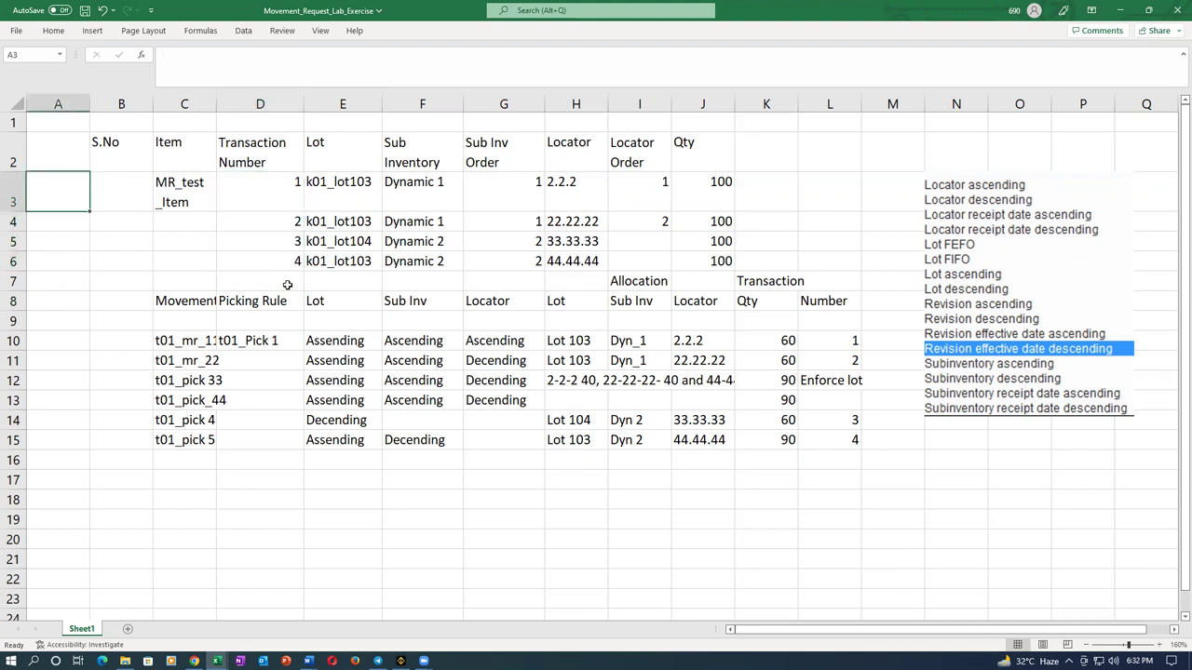
click(339, 302)
click(337, 339)
- Enter S.No values 1, 2, 4 and 3 in cells A3 to A6
click(47, 200)
text(1)
key(Return)
text(2)
key(Return)
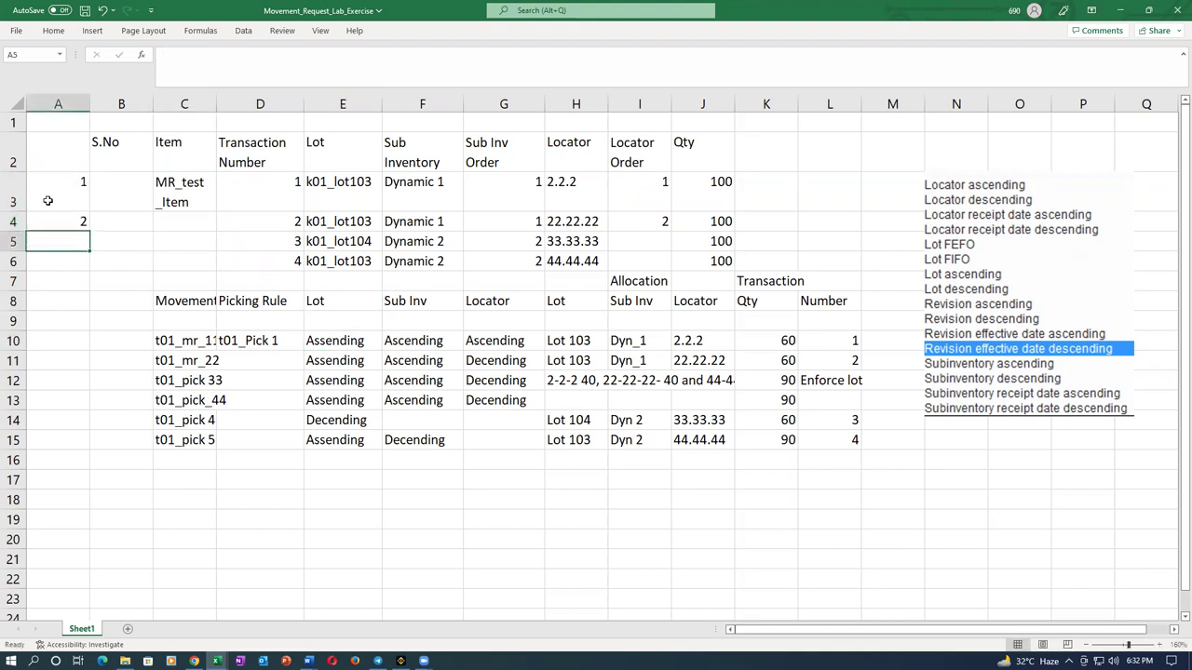
text(4)
key(Return)
text(3)
key(Return)
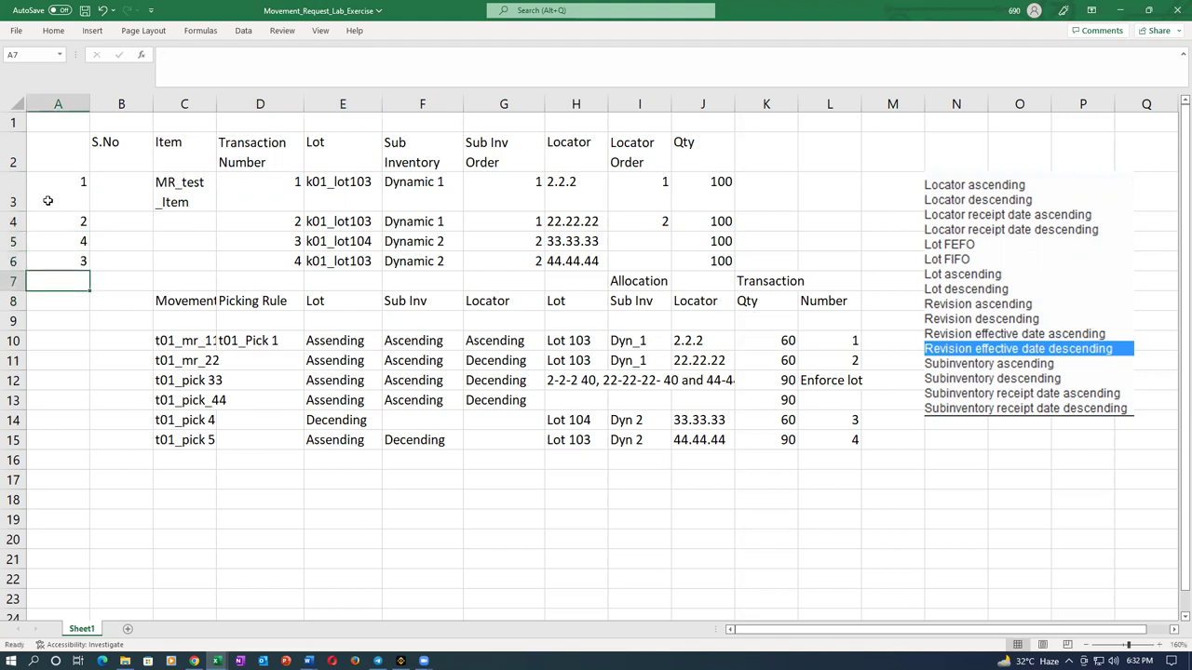
- Check the new serial numbers against the transaction numbers and the Lot and Sub Inv sort columns
drag(275, 184, 268, 255)
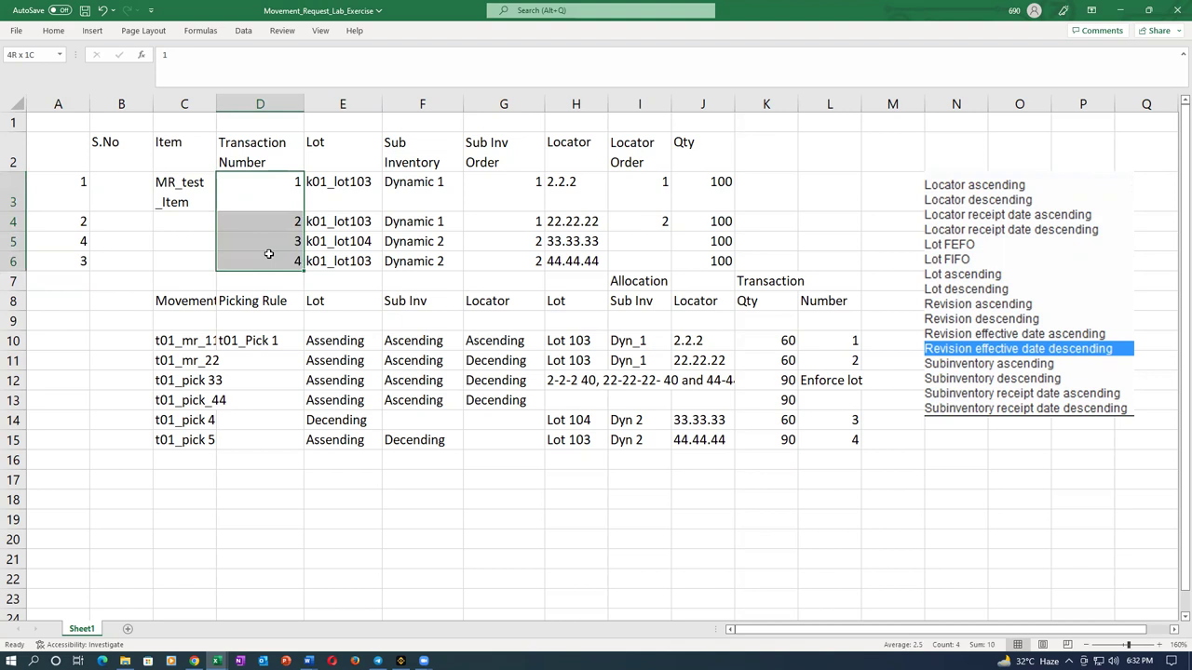
click(343, 303)
click(331, 340)
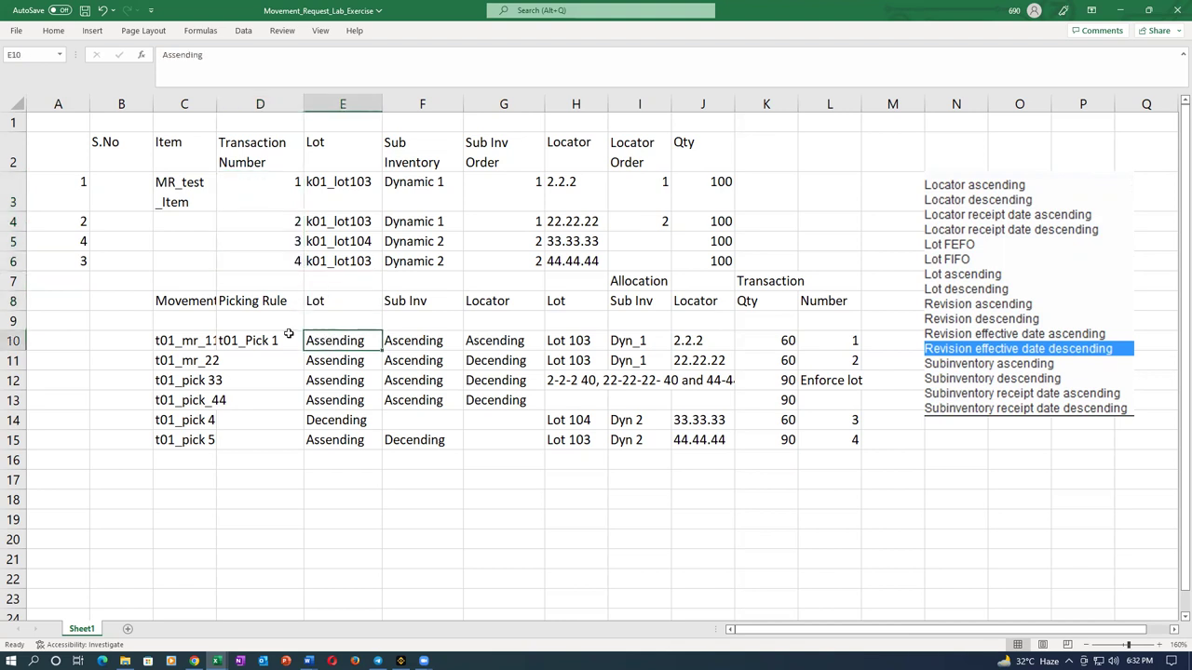
click(62, 185)
drag(63, 185, 58, 261)
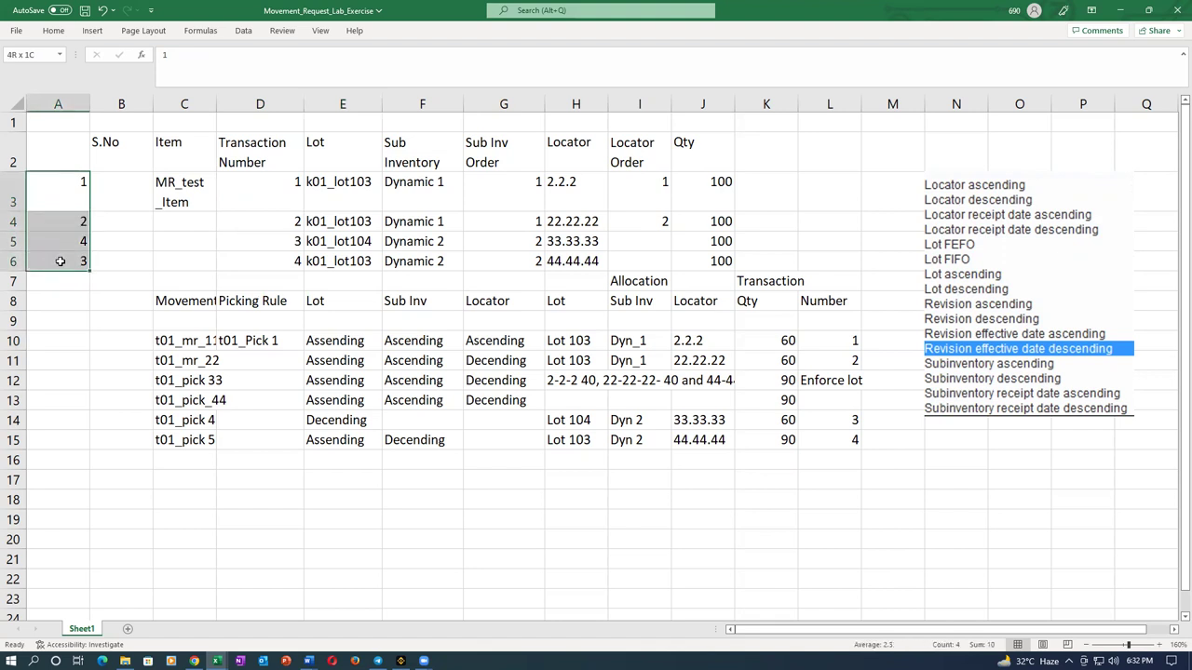
click(49, 322)
click(42, 184)
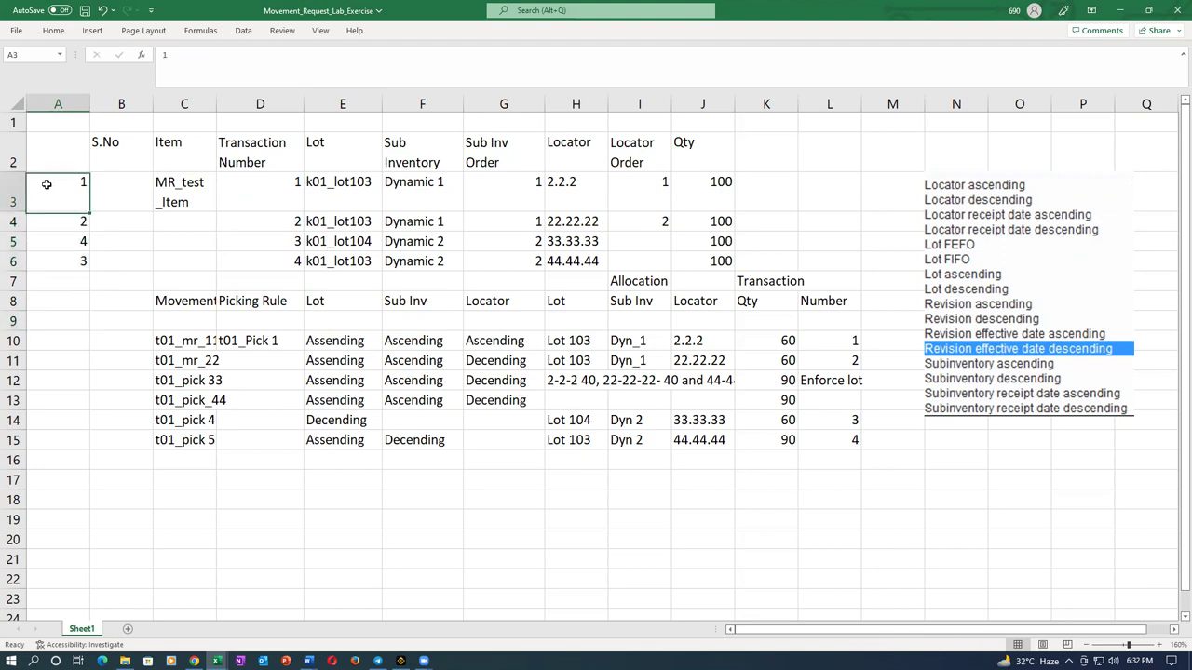
click(55, 222)
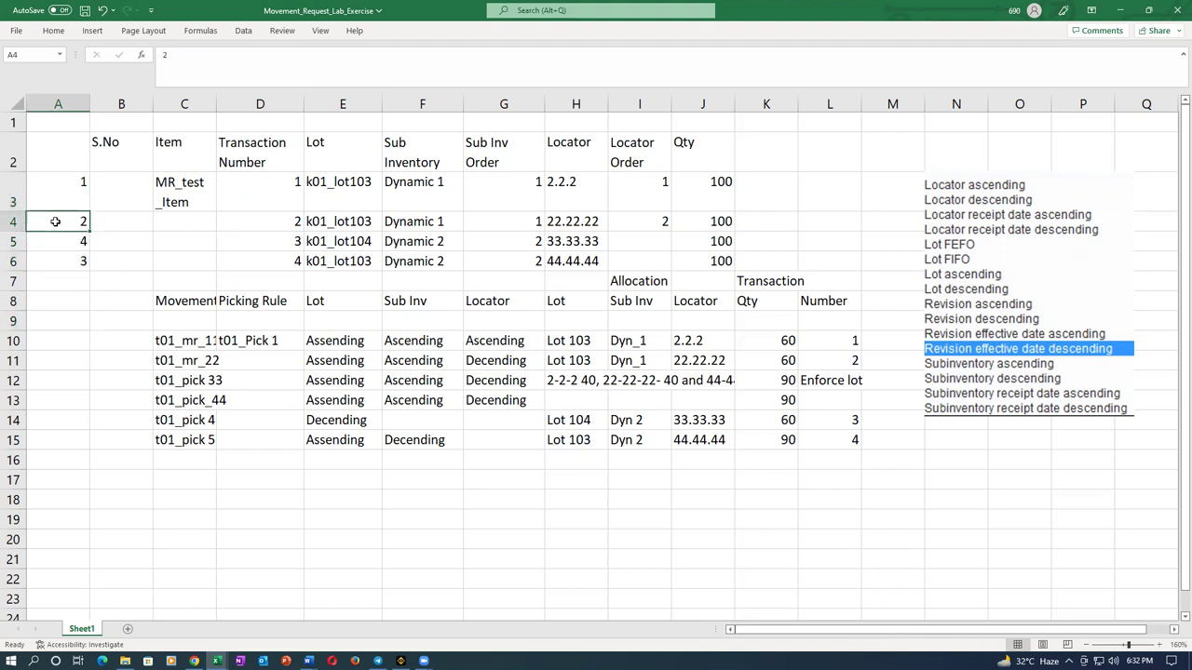
click(61, 241)
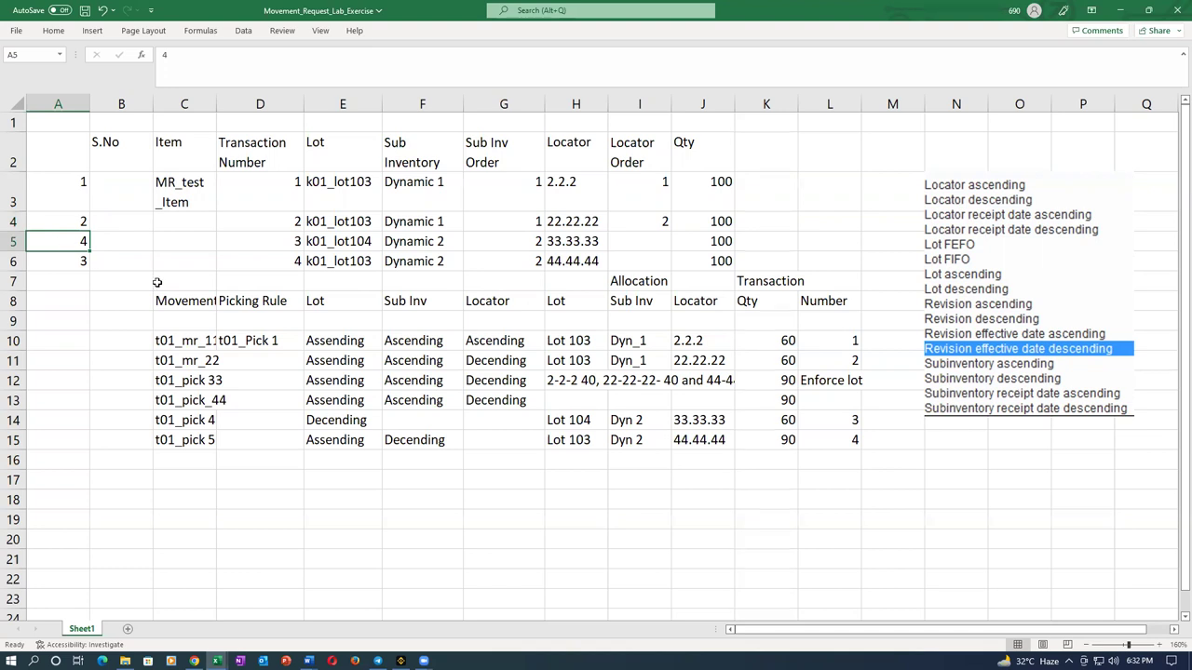
click(252, 260)
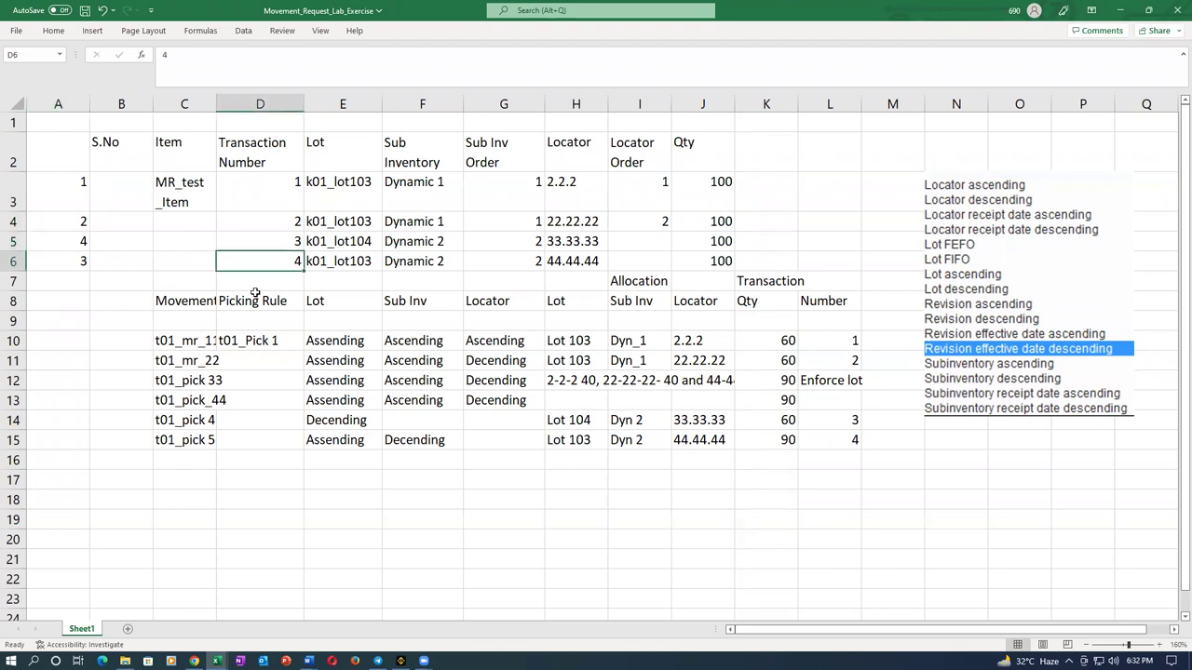
click(351, 307)
click(355, 342)
drag(285, 205, 285, 244)
drag(53, 193, 62, 241)
click(400, 301)
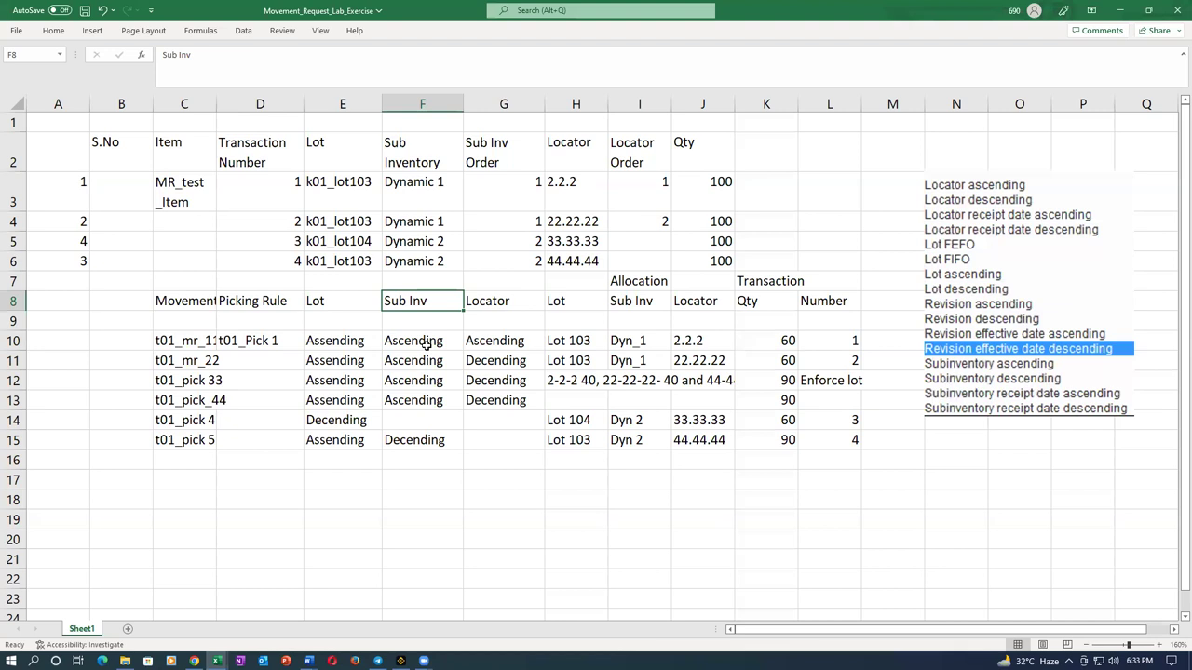
- Compare the Priority 2 sort choices with transactions 1 to 3 in the spreadsheet
key(alt+Tab)
click(235, 387)
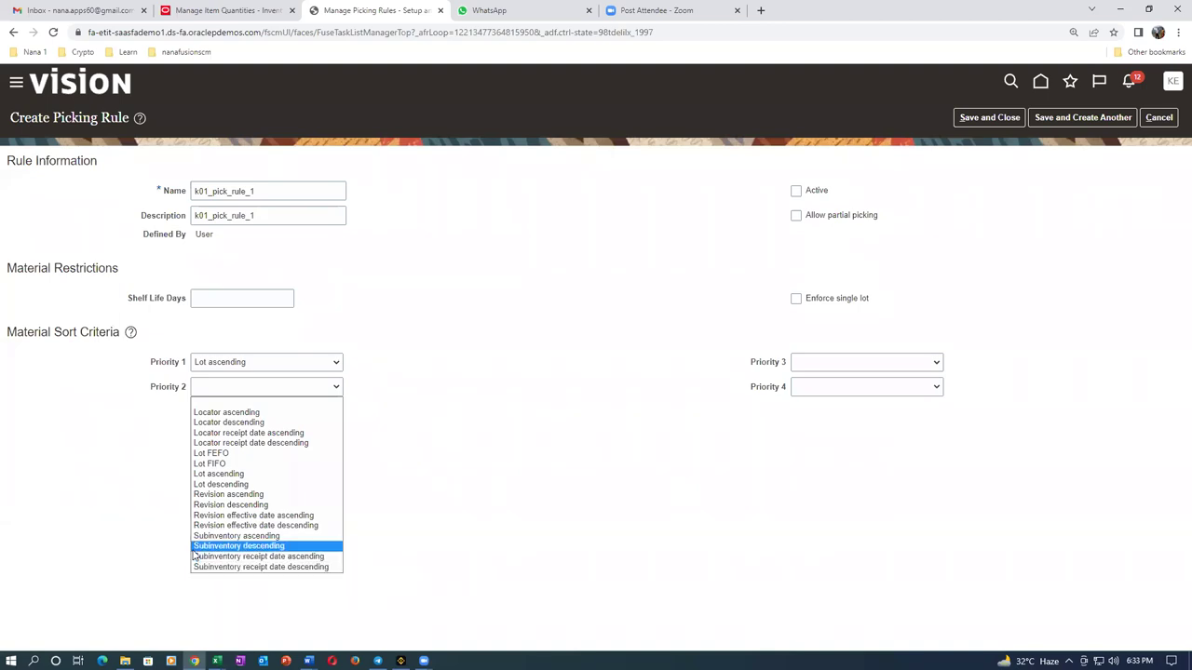
key(alt+Tab)
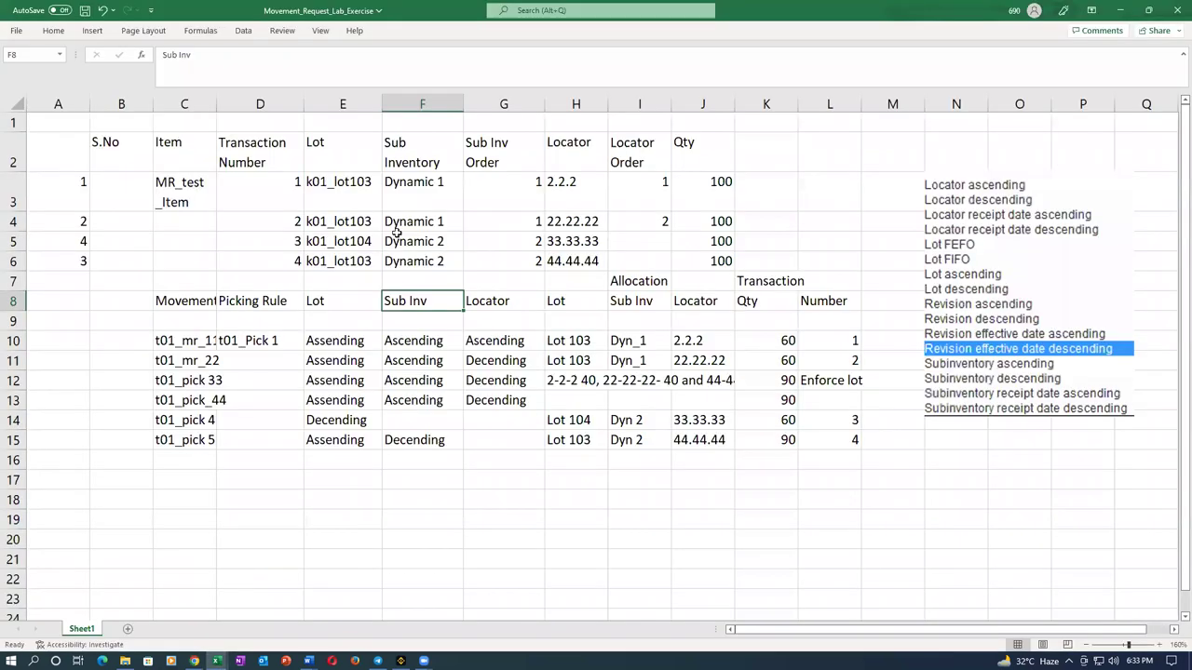
drag(253, 184, 746, 257)
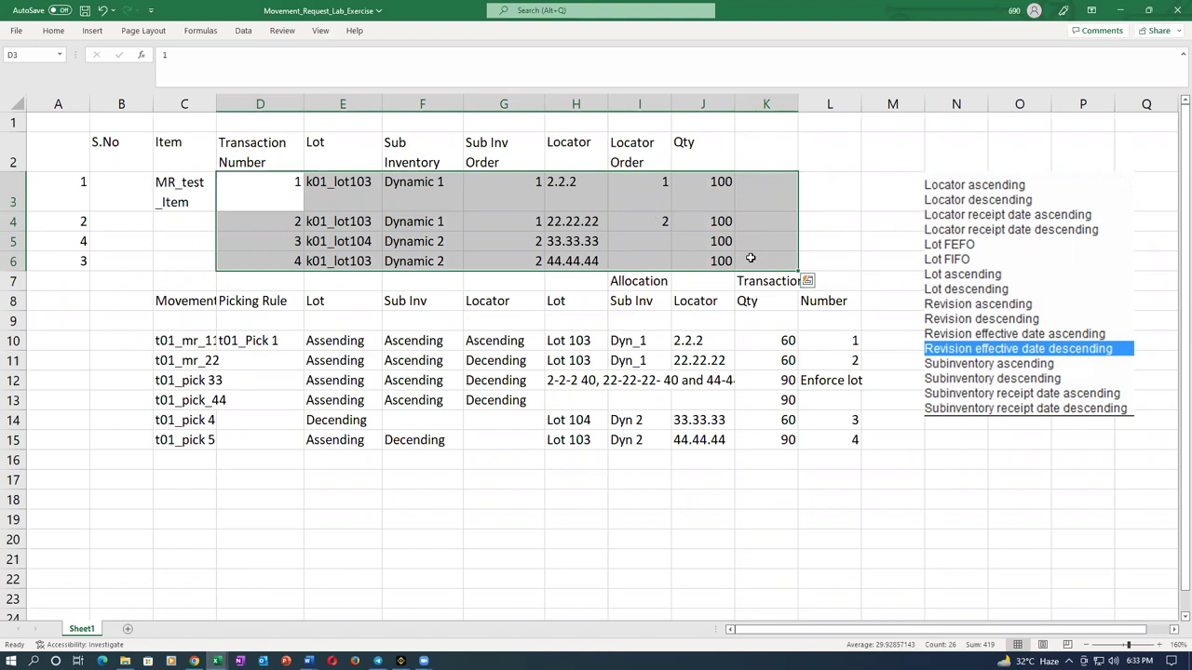
key(alt+Tab)
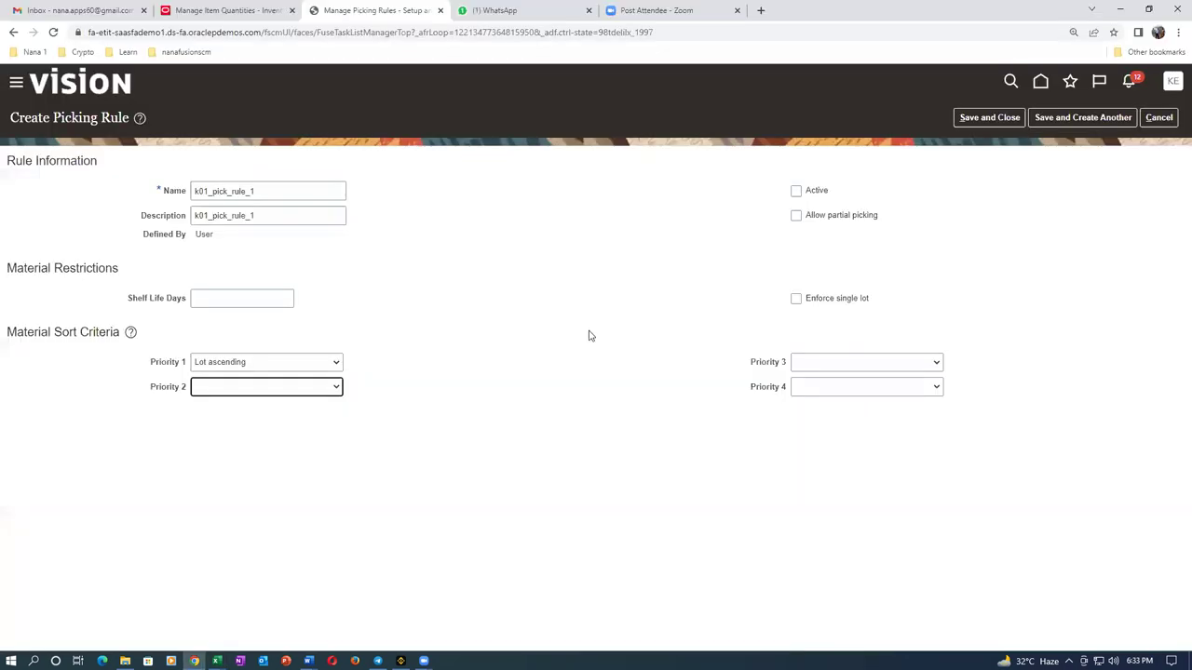
- Choose Subinventory ascending as the Priority 2 sort criterion on k01_pick_rule_1
click(242, 391)
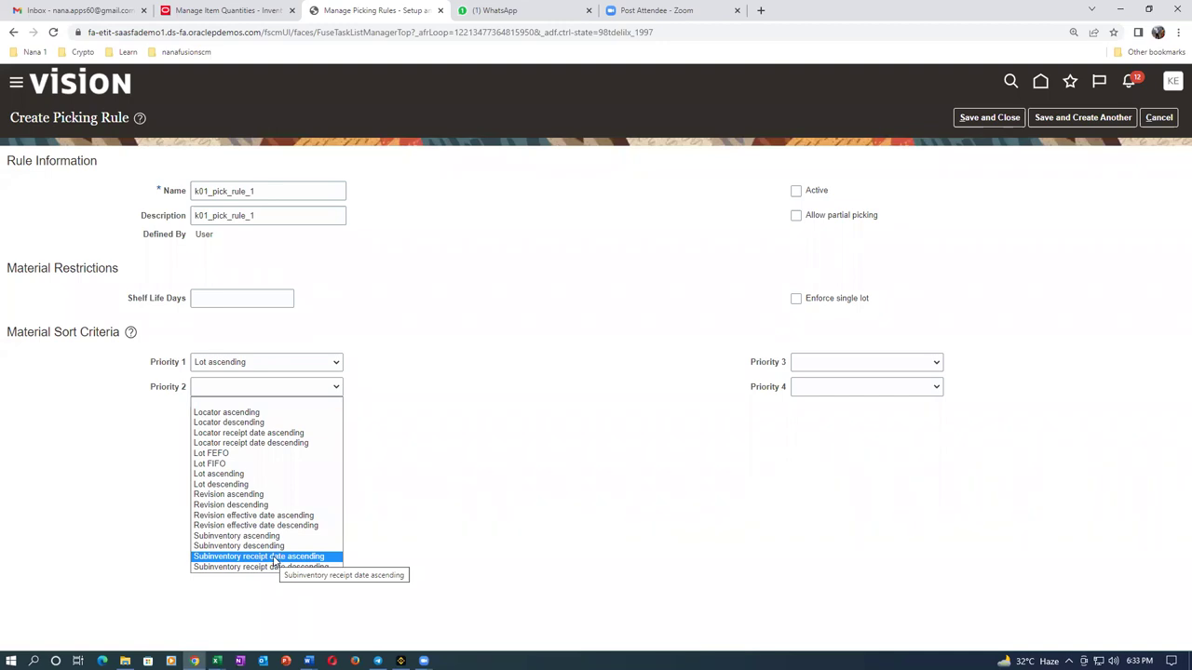
click(225, 537)
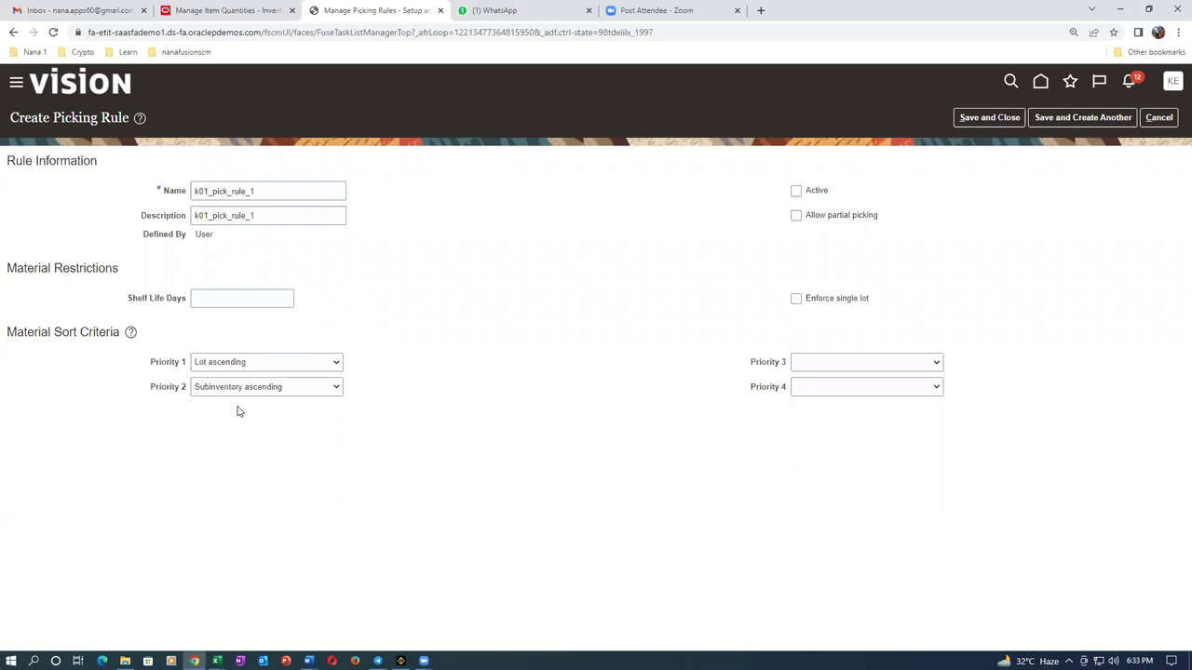
key(alt+Tab)
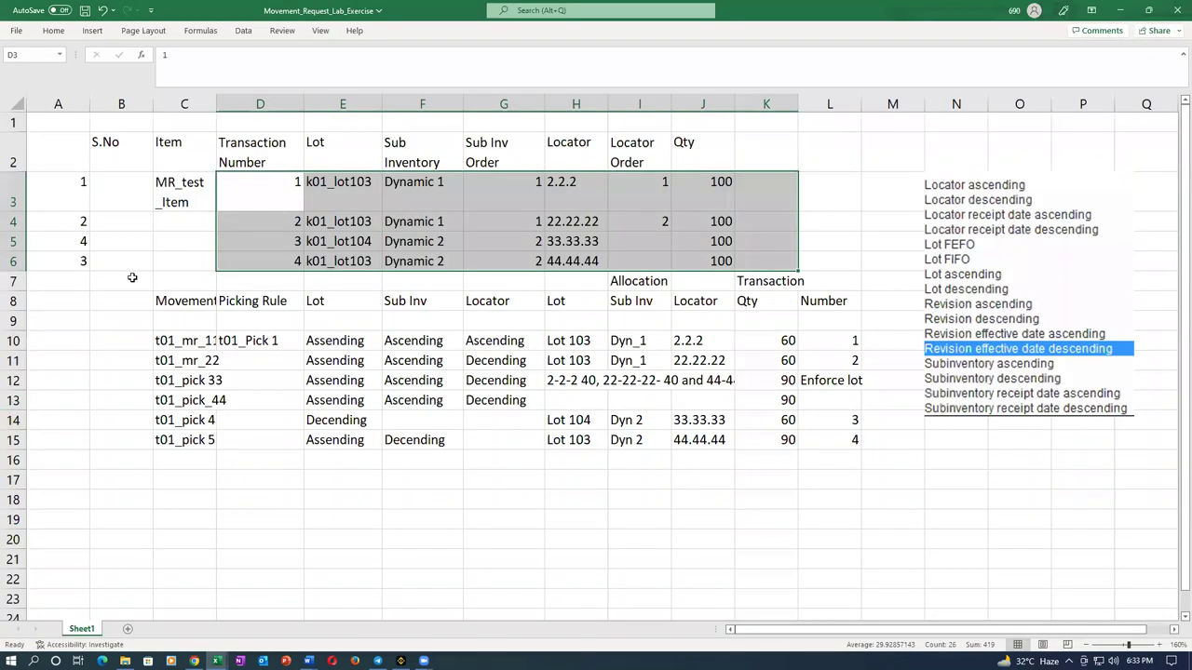
click(268, 241)
drag(56, 195, 61, 238)
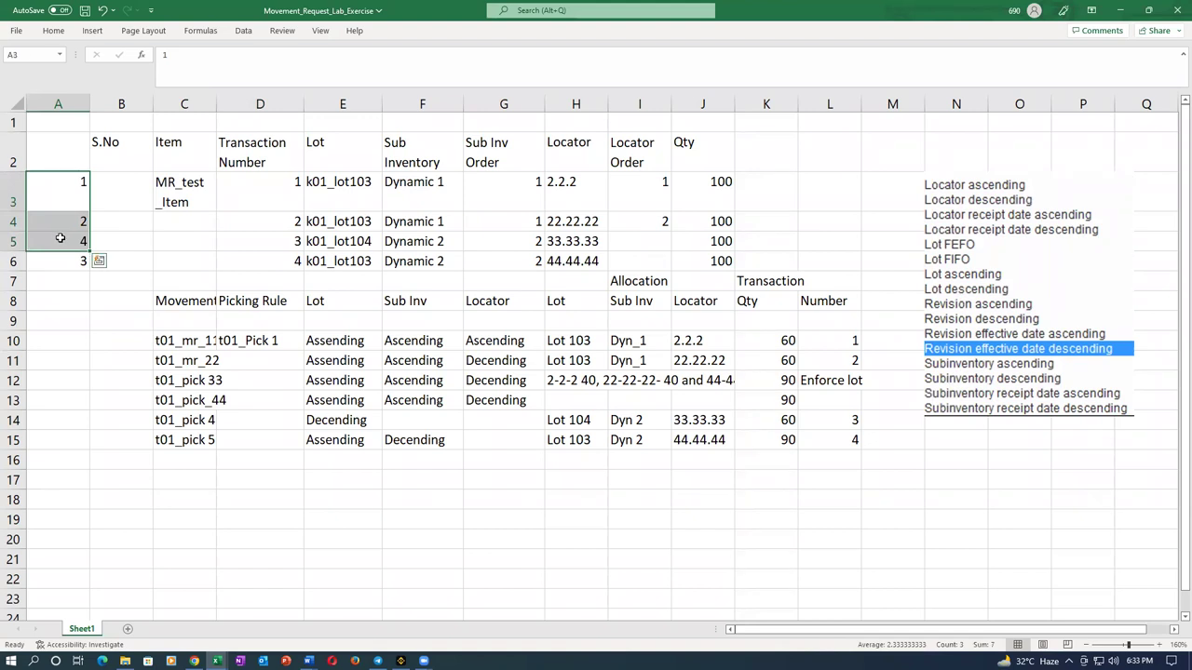
click(52, 266)
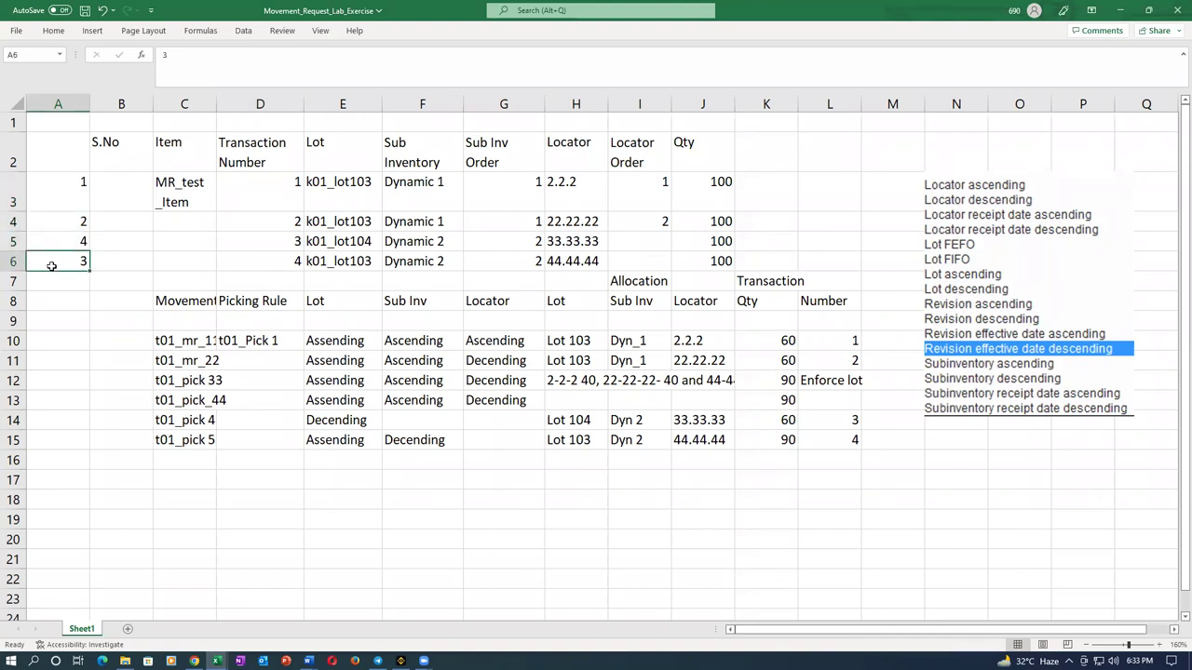
drag(47, 196, 75, 396)
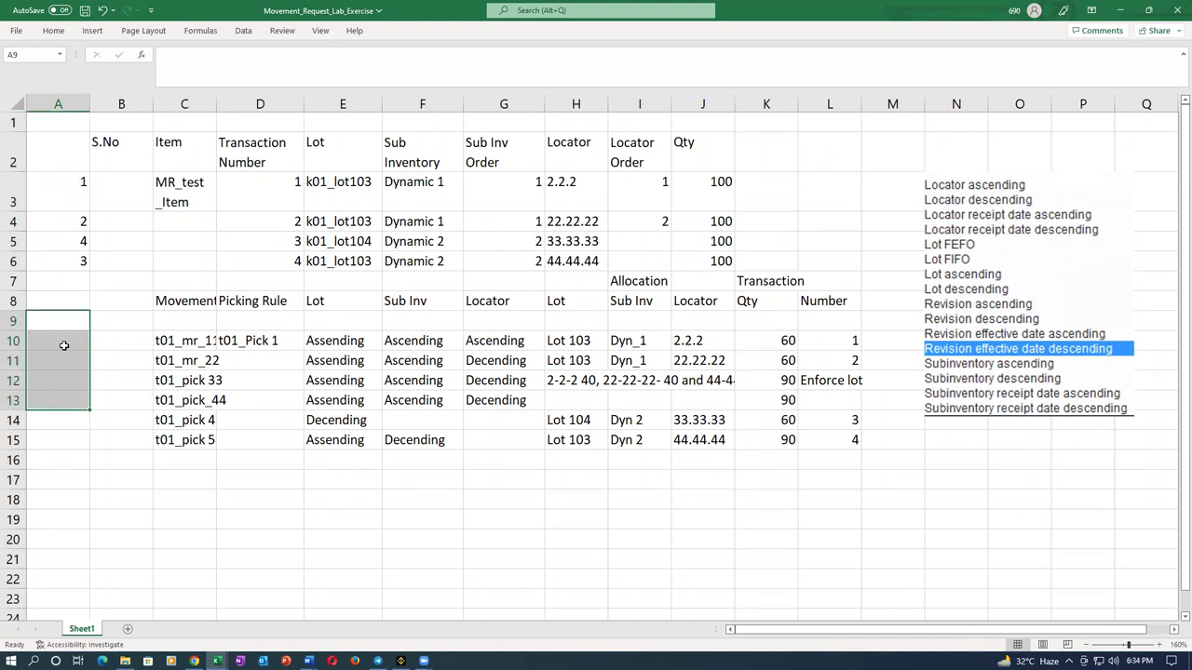
click(62, 282)
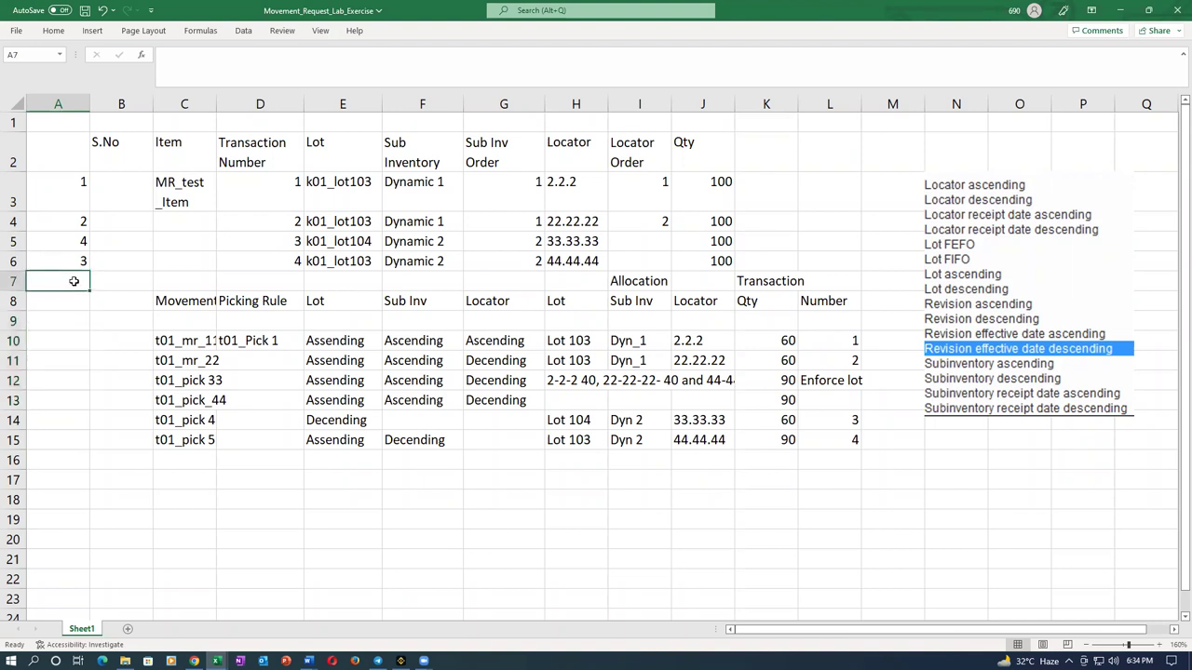
text(5)
key(Return)
text(7)
key(Return)
text(8)
key(Return)
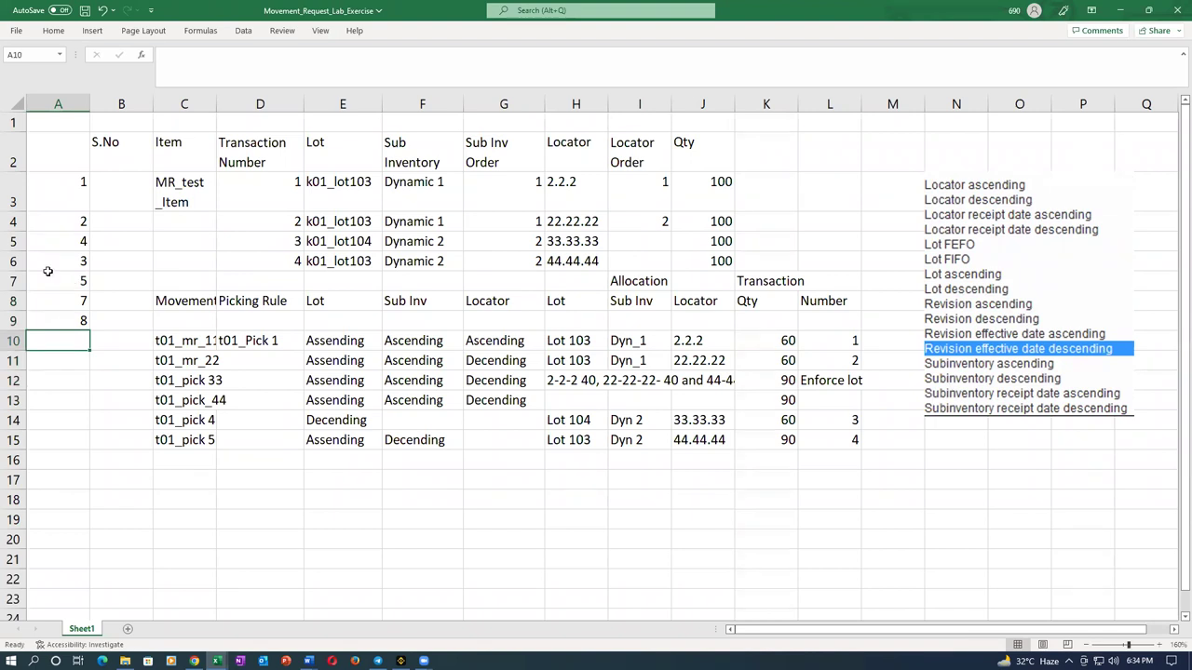
drag(53, 266, 53, 323)
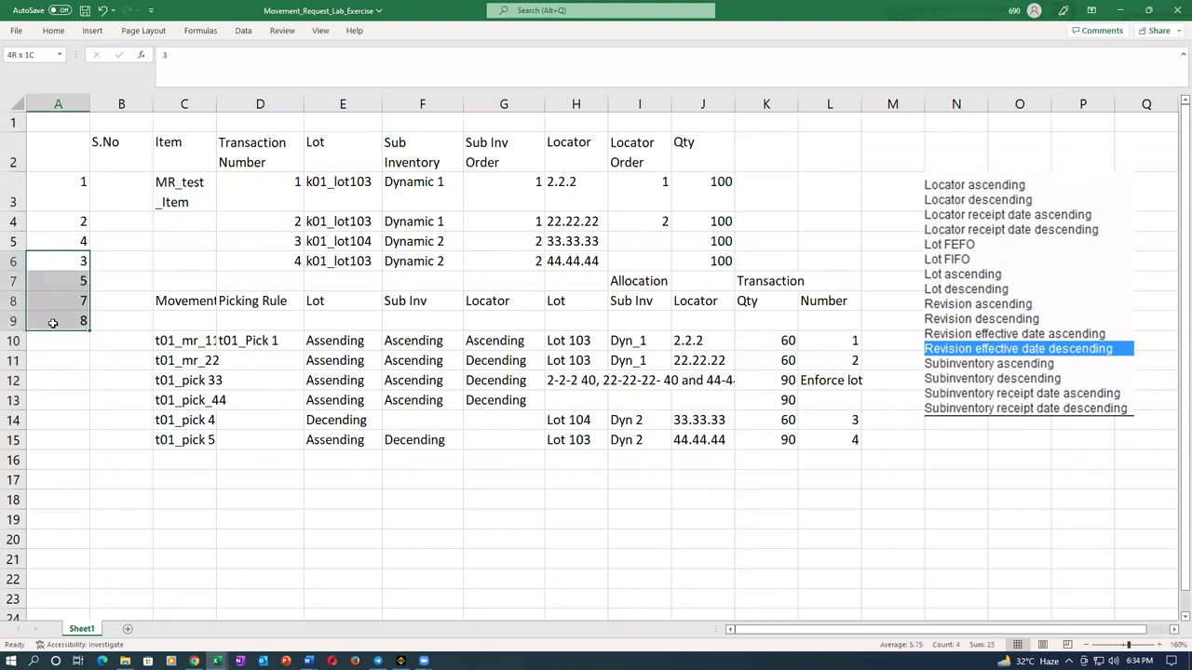
drag(59, 192, 55, 237)
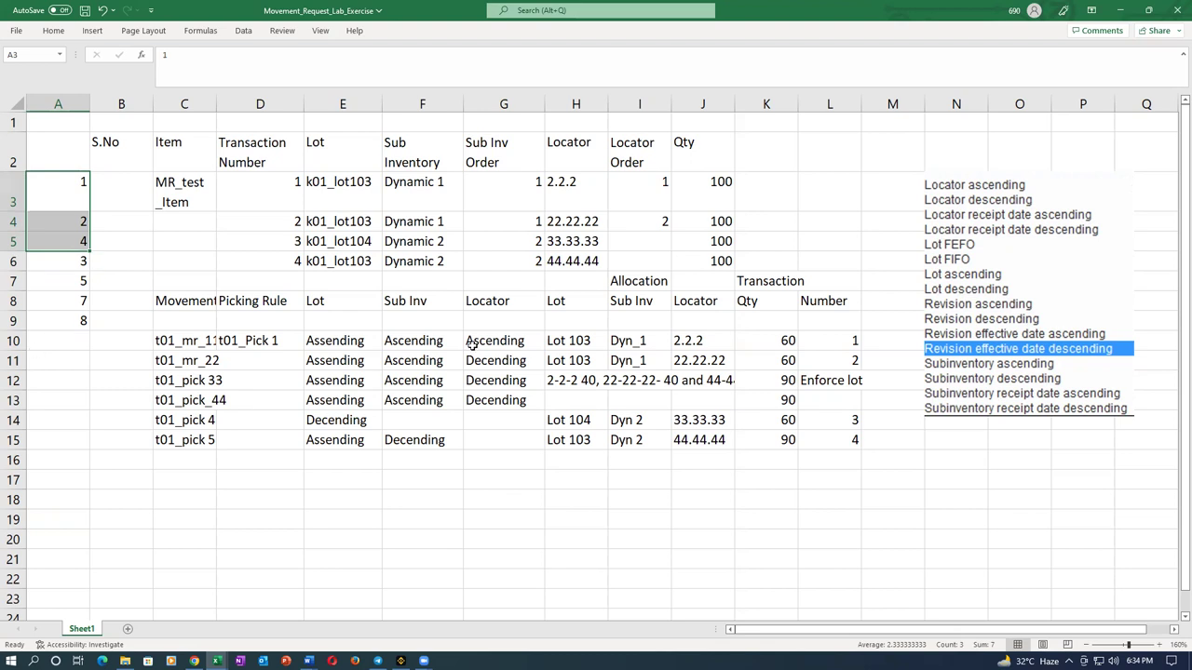
click(397, 343)
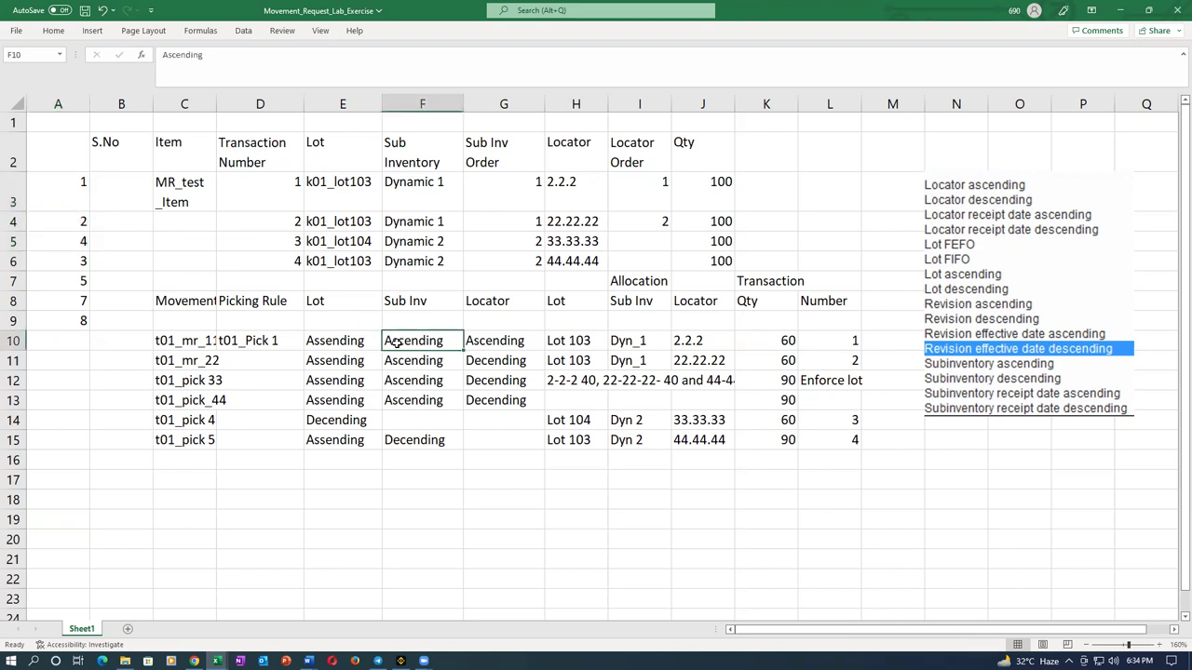
click(70, 190)
drag(70, 190, 49, 234)
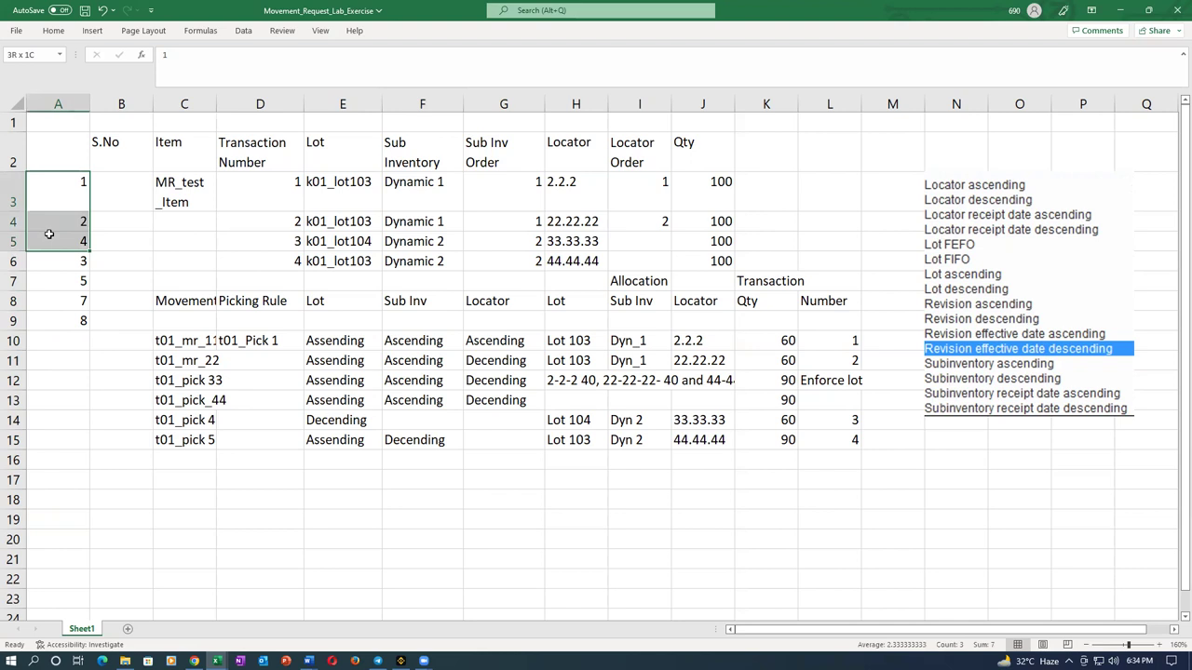
drag(48, 234, 49, 234)
click(518, 192)
click(519, 223)
click(516, 242)
click(515, 259)
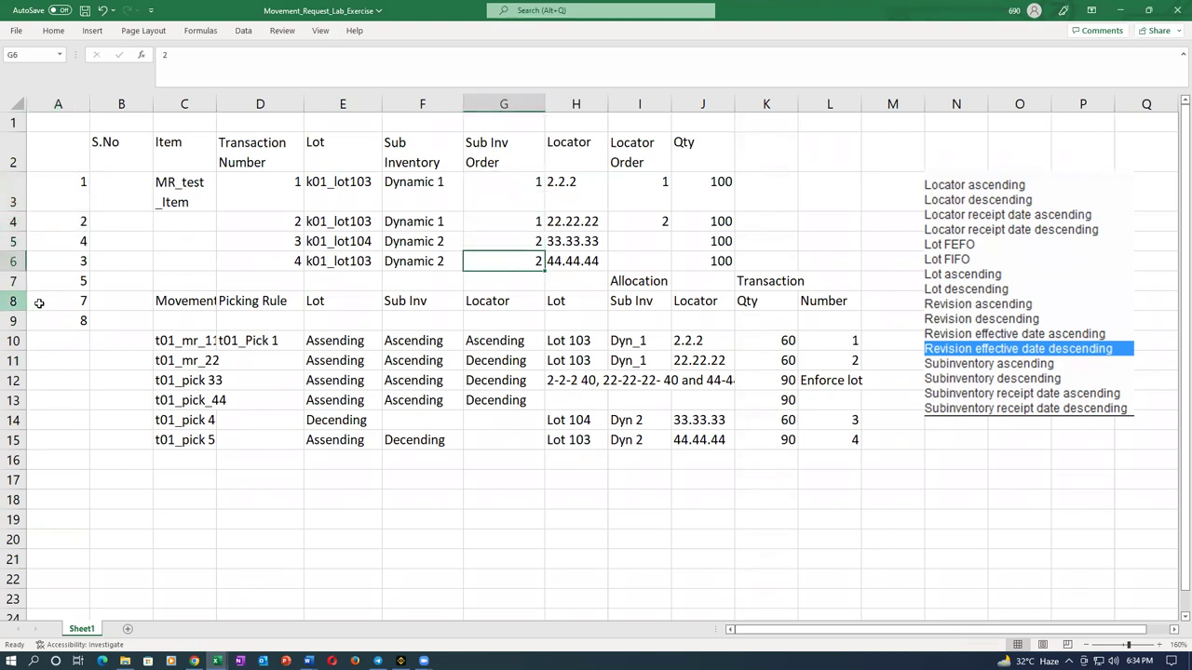
drag(58, 277, 68, 330)
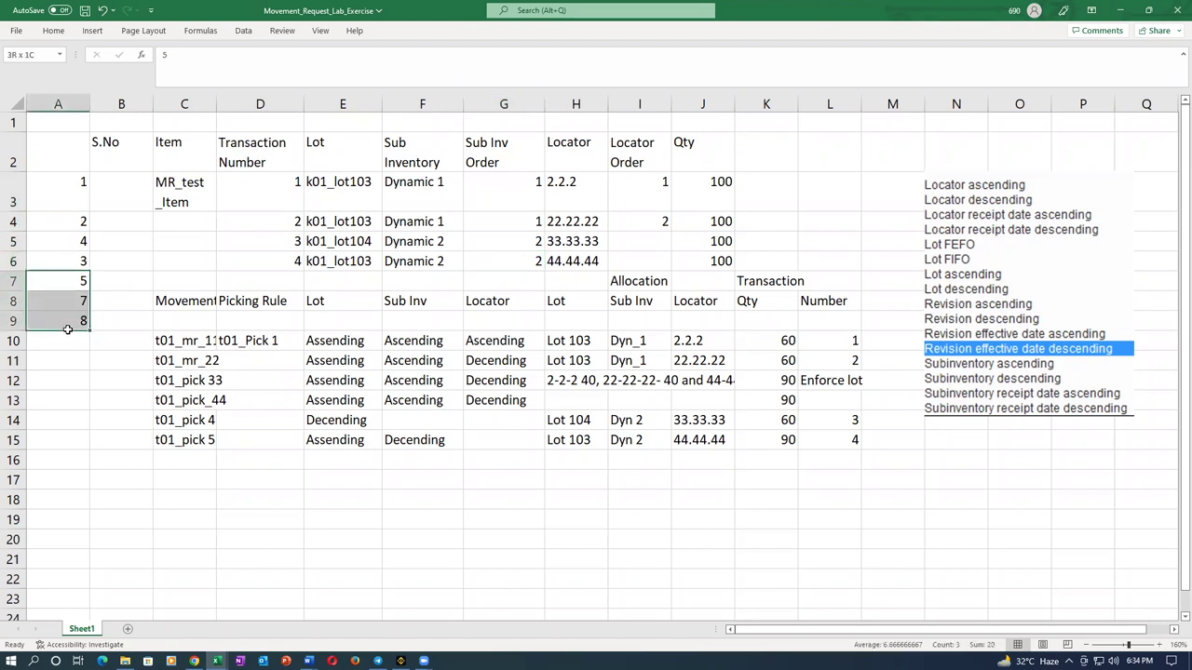
key(Delete)
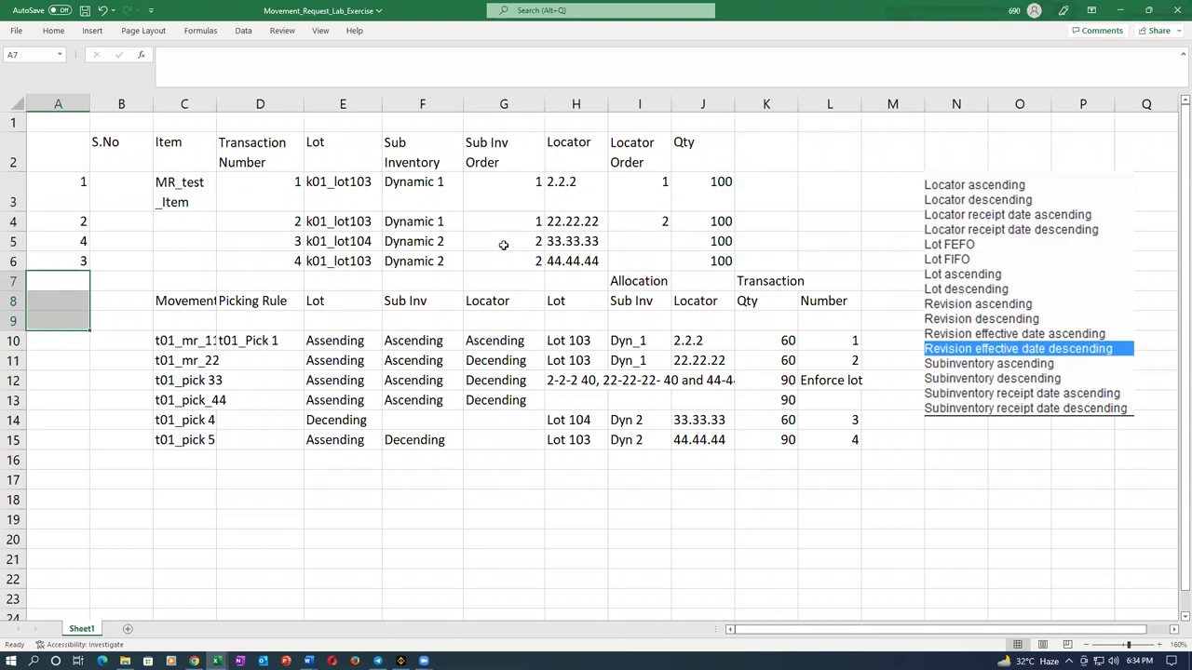
click(262, 407)
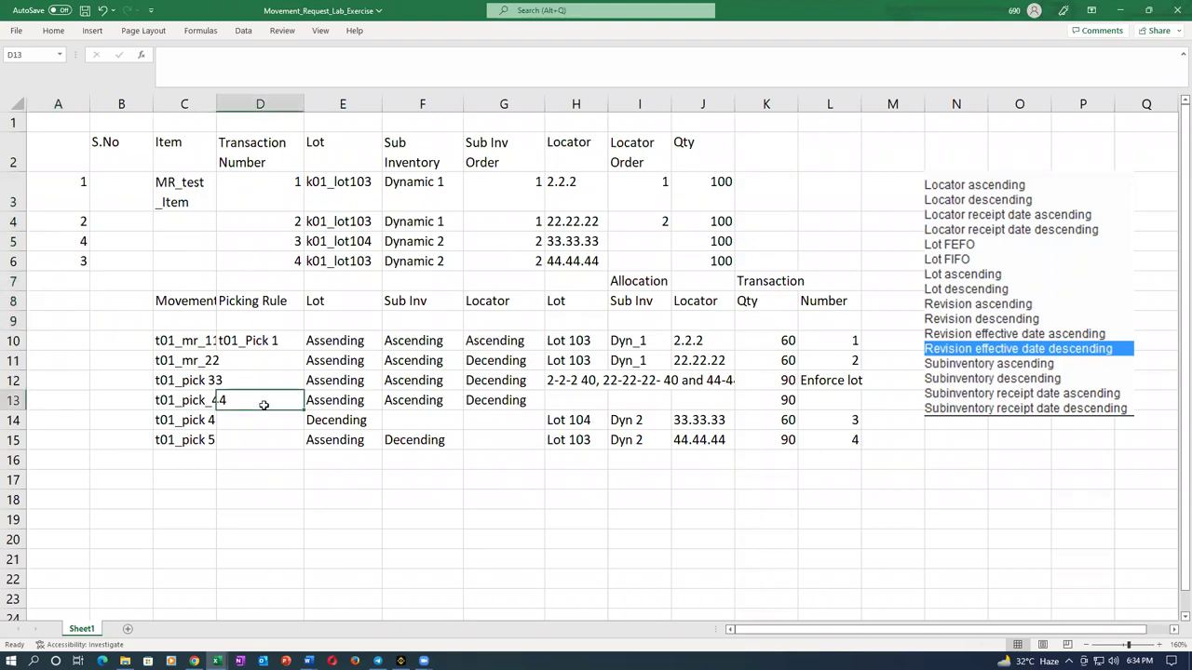
click(249, 442)
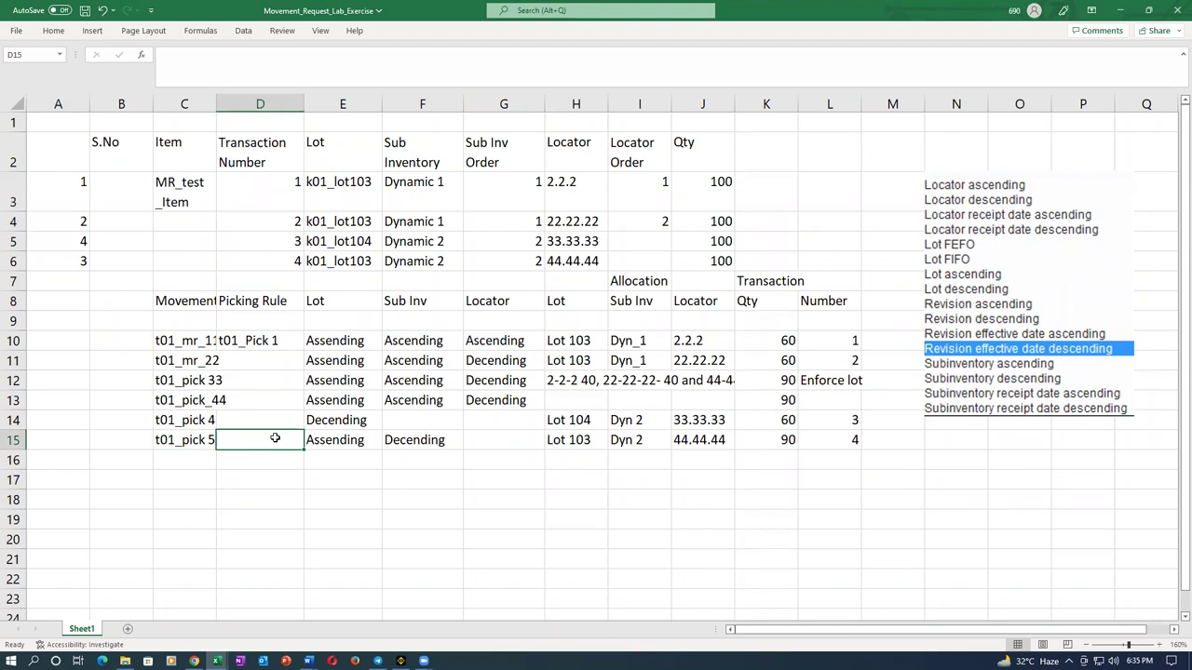
click(342, 442)
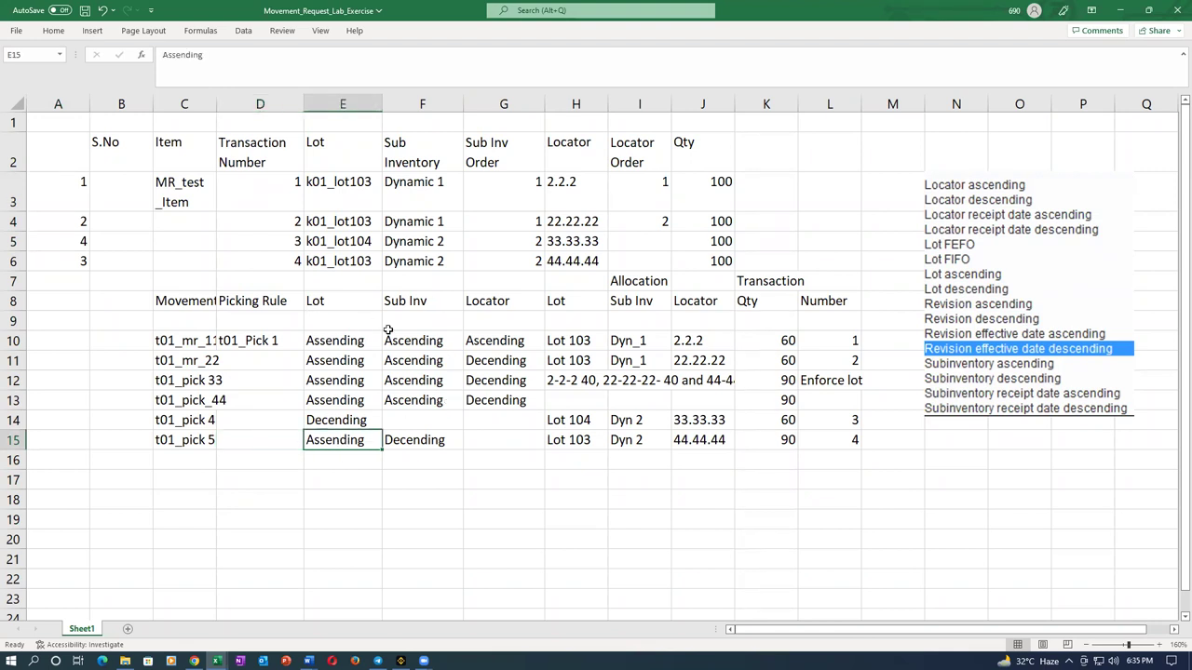
click(337, 303)
click(419, 300)
drag(419, 301, 416, 361)
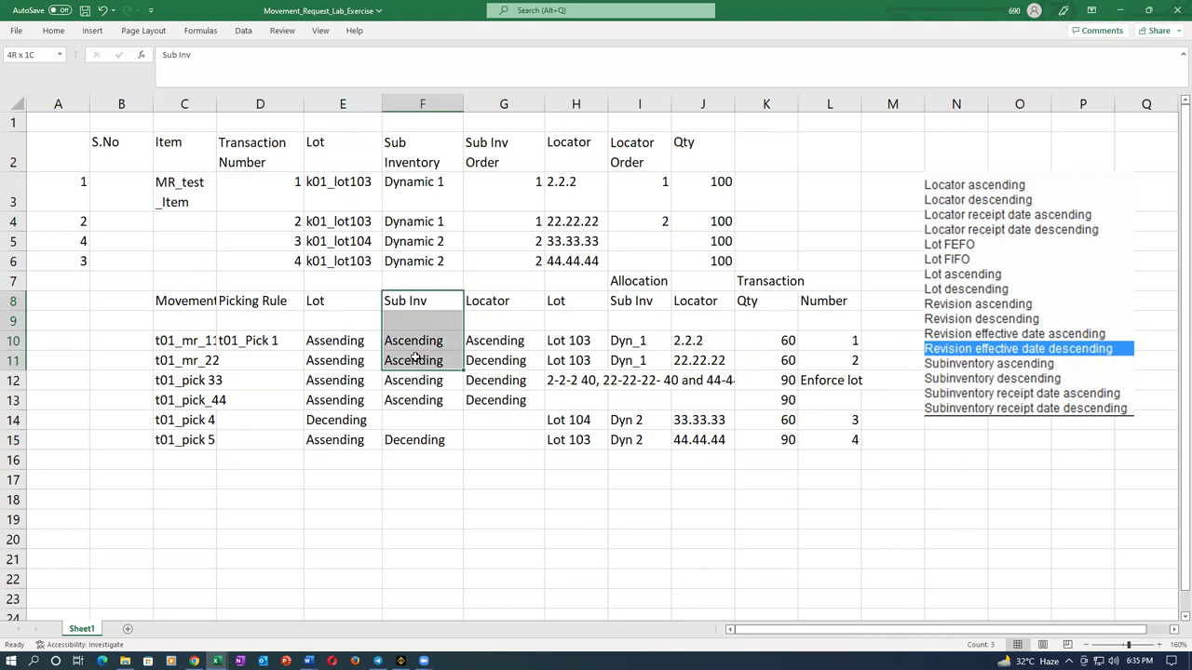
drag(416, 359, 416, 360)
- Enter Sub Inv Order values 2, 2, 1, 1 in G3:G6
click(508, 202)
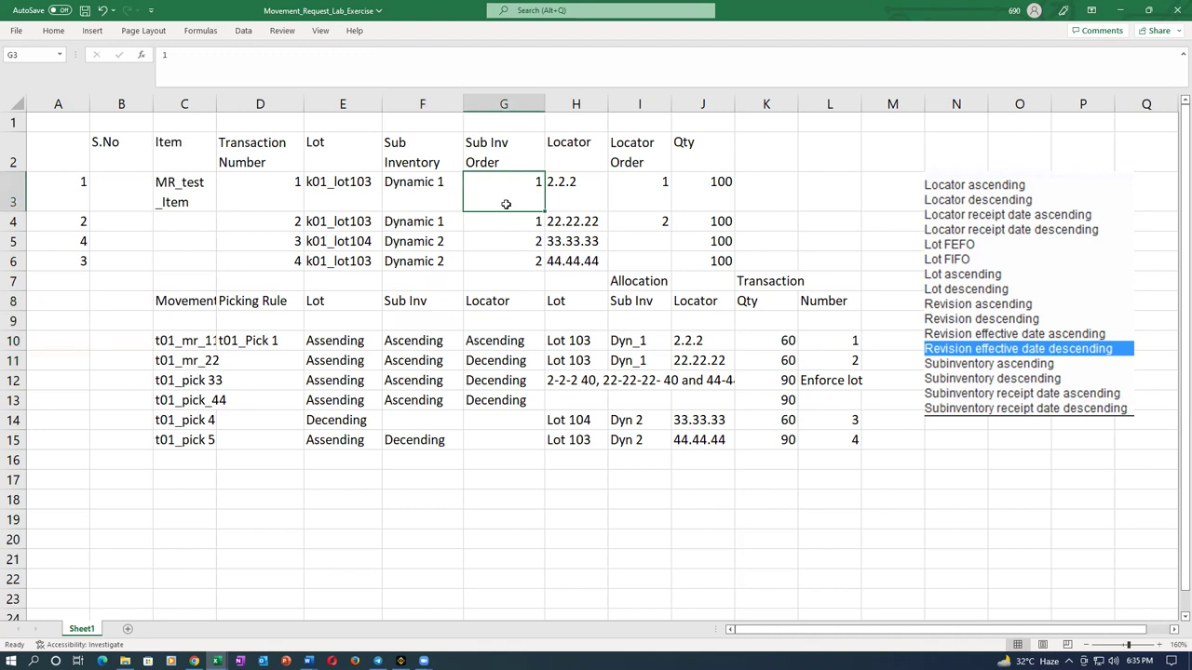
text(2)
text(2)
key(Return)
text(1)
key(Return)
text(1)
key(Return)
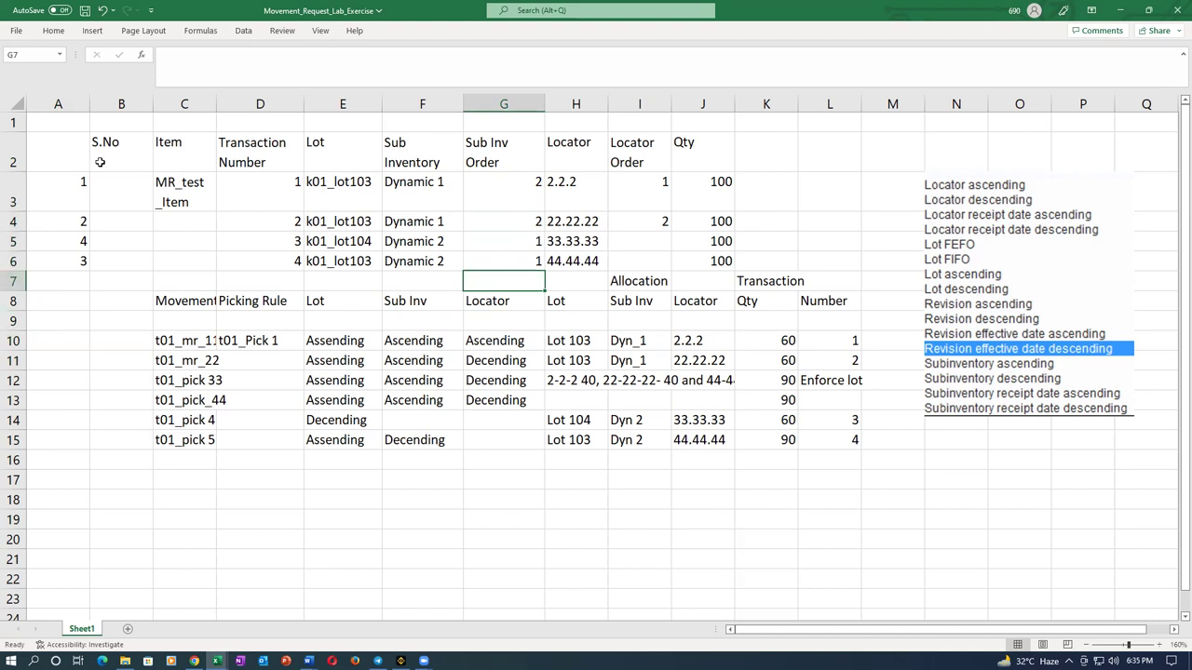
- Fill the S.No column B3:B6 with serial numbers 4, 1, 2, 3
drag(112, 182, 108, 238)
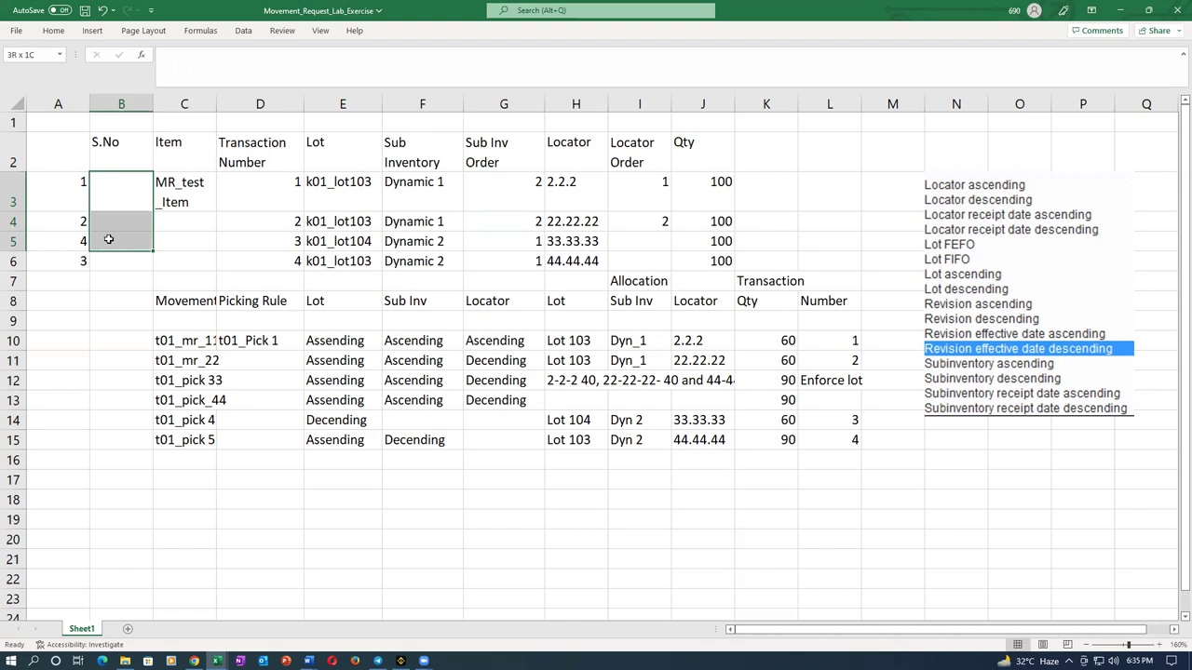
click(109, 191)
text(4)
key(Return)
text(1)
key(Return)
text(2)
key(Return)
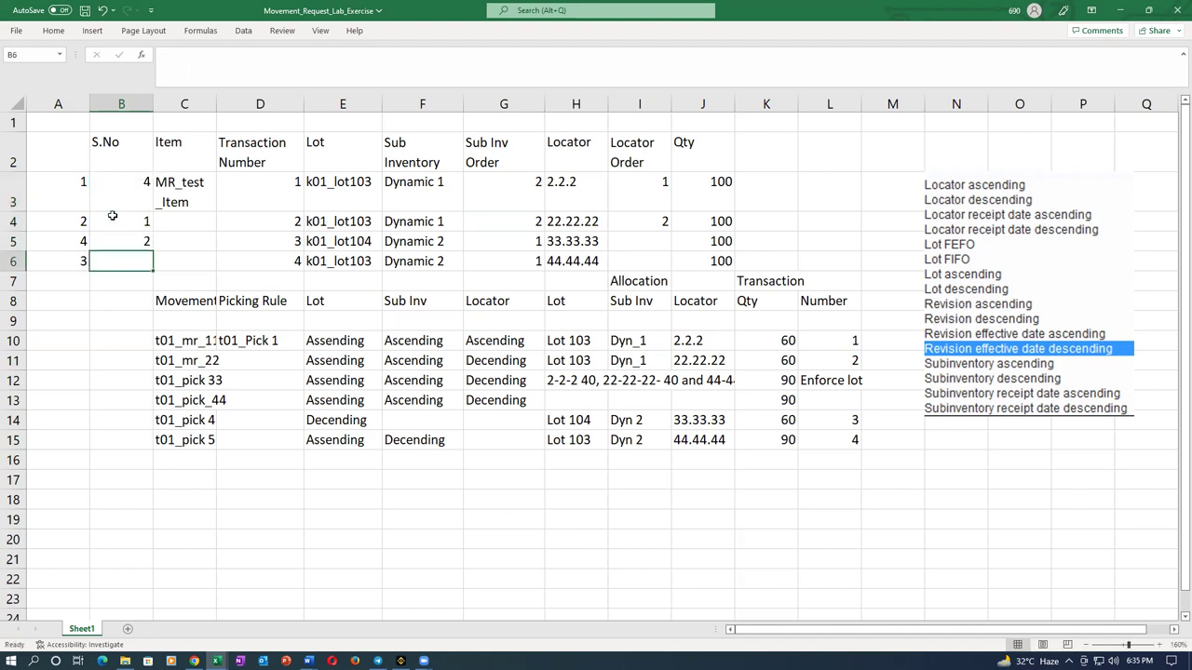
text(3)
key(Return)
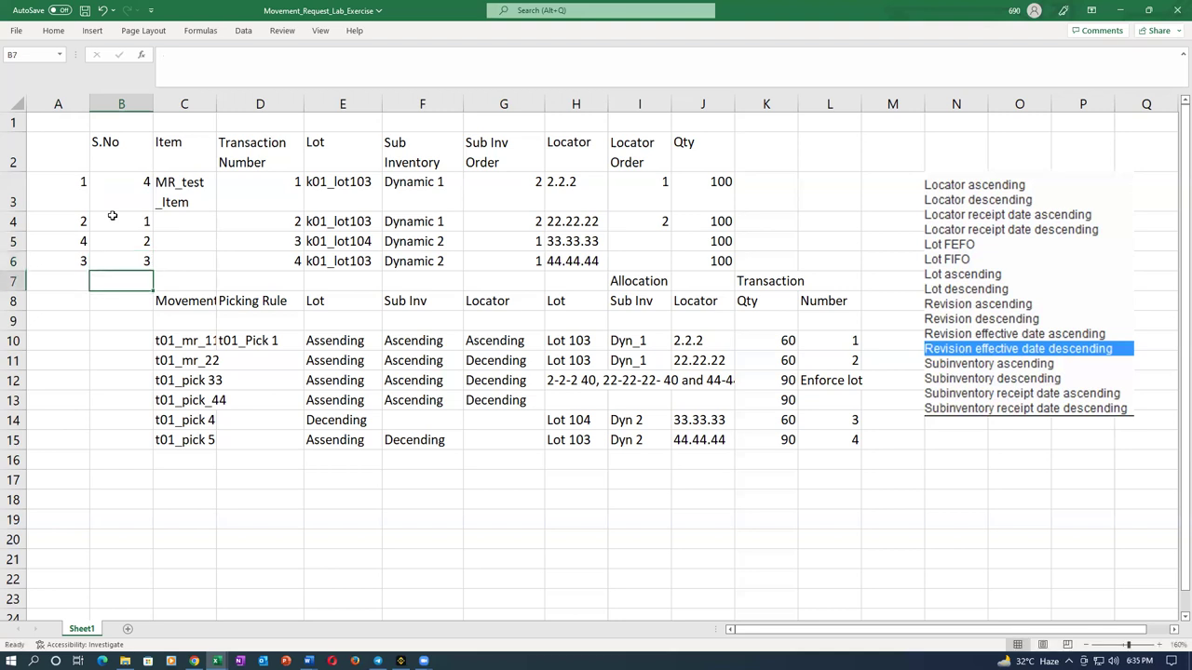
- Review the Lot and Sub Inv rule cells against the numbers in columns A and B
drag(62, 182, 97, 244)
drag(350, 305, 358, 335)
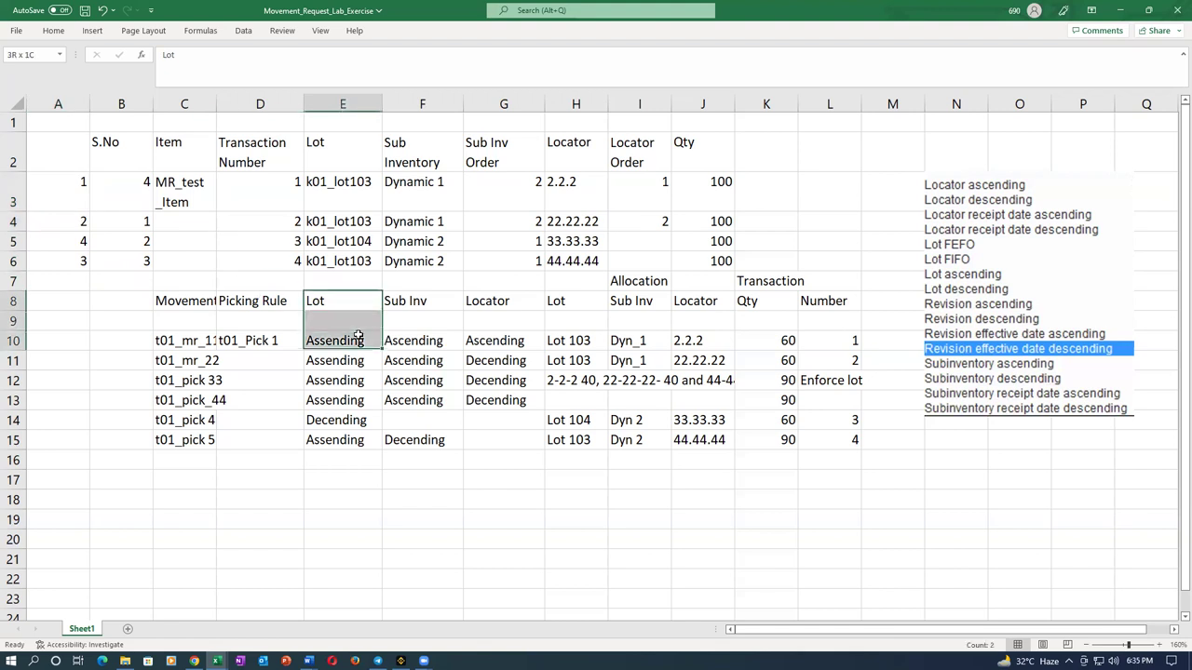
drag(54, 183, 63, 246)
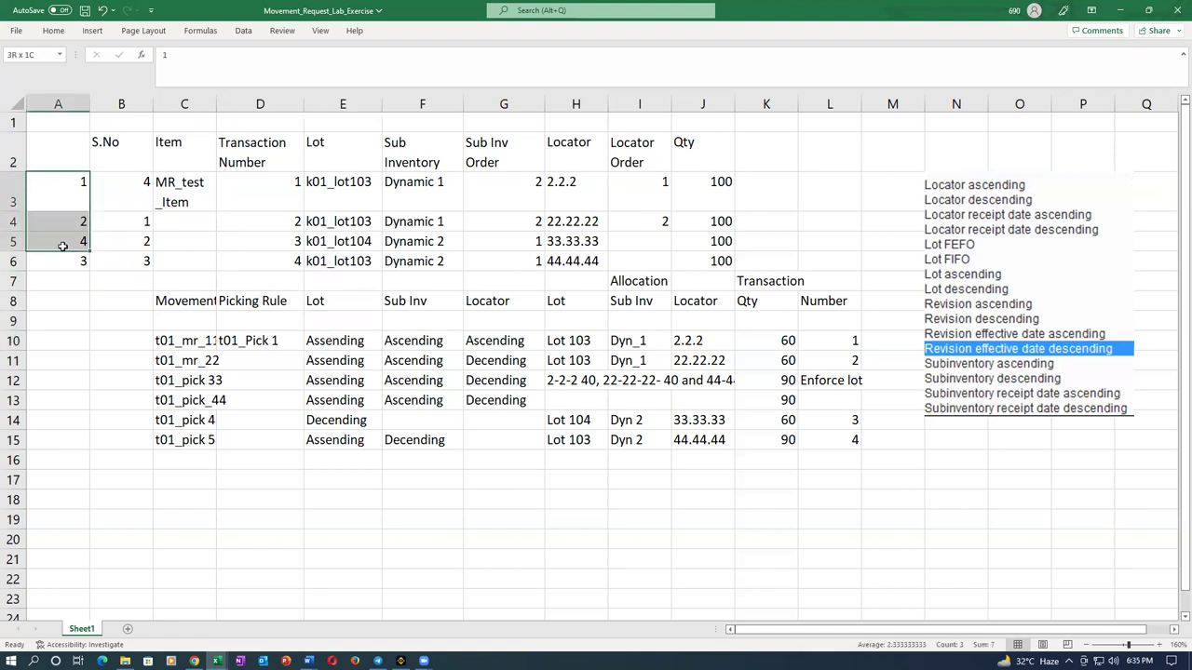
drag(447, 306, 442, 341)
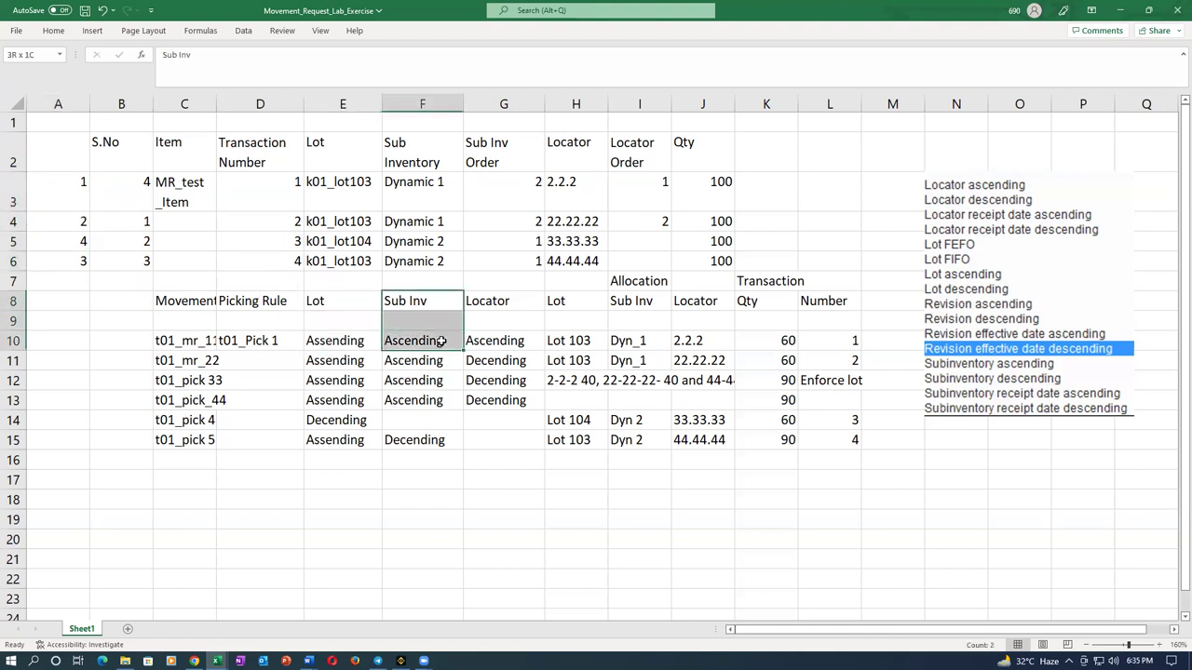
drag(116, 192, 107, 261)
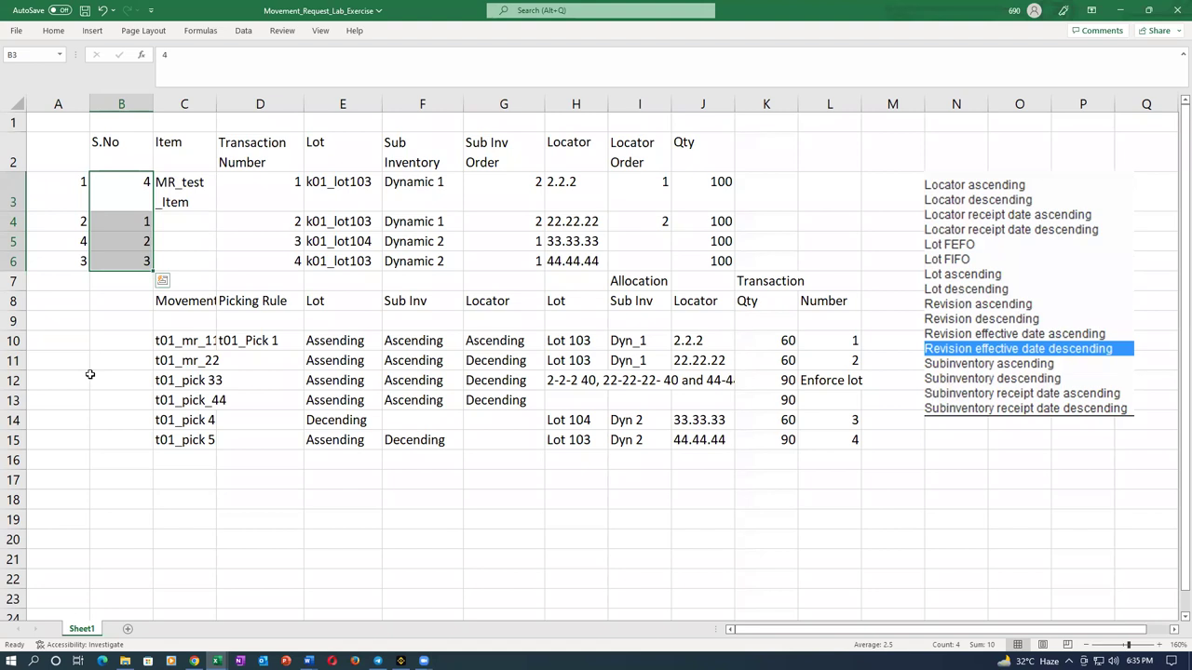
click(514, 257)
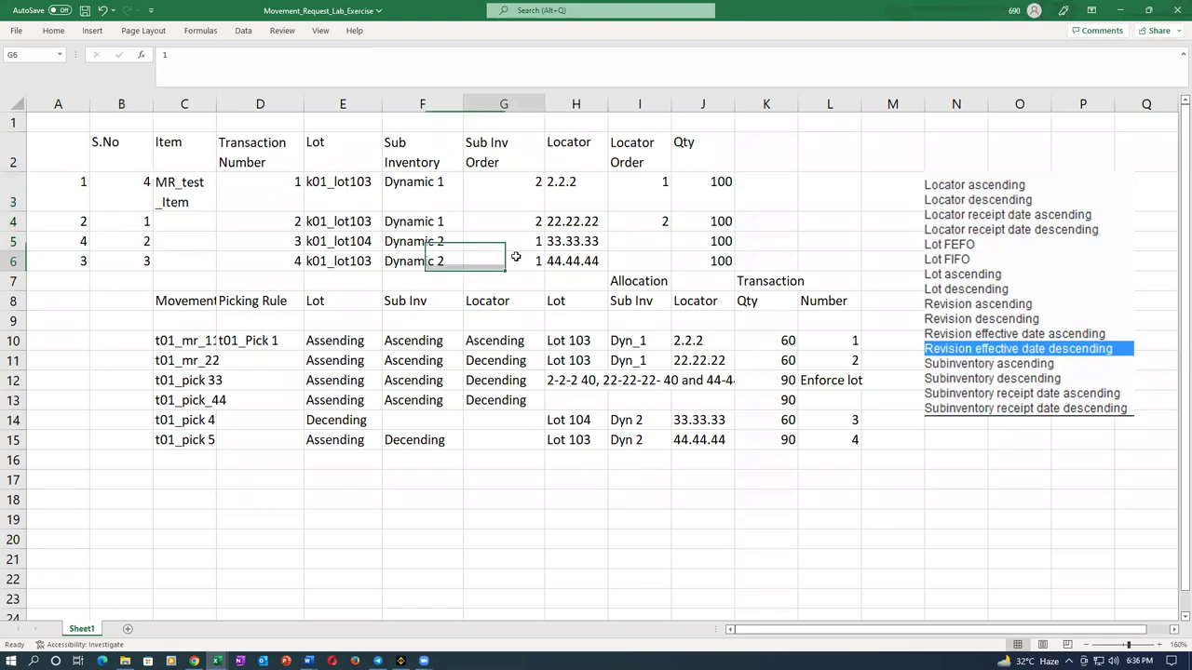
click(200, 194)
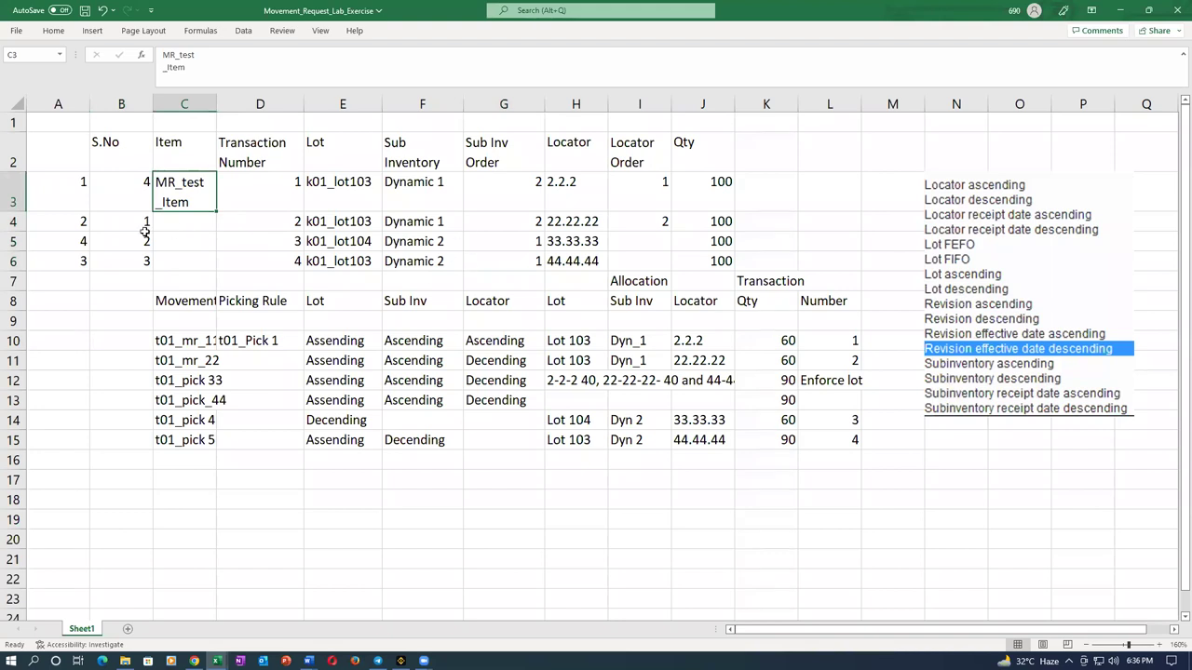
drag(69, 184, 139, 244)
click(132, 268)
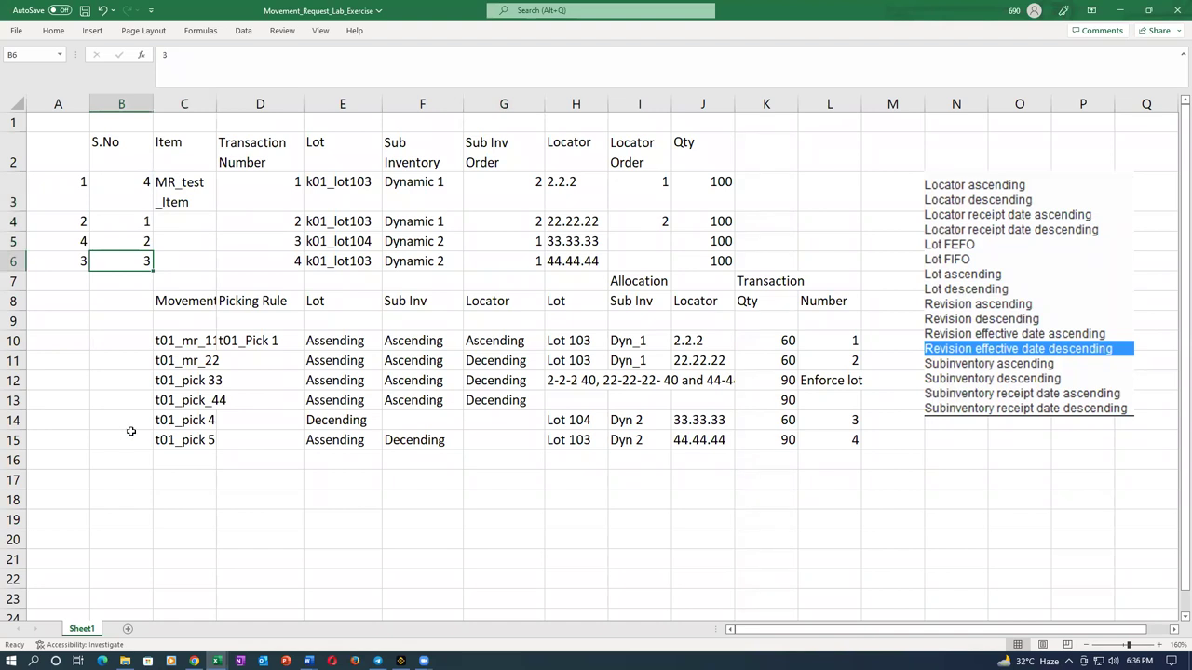
click(74, 196)
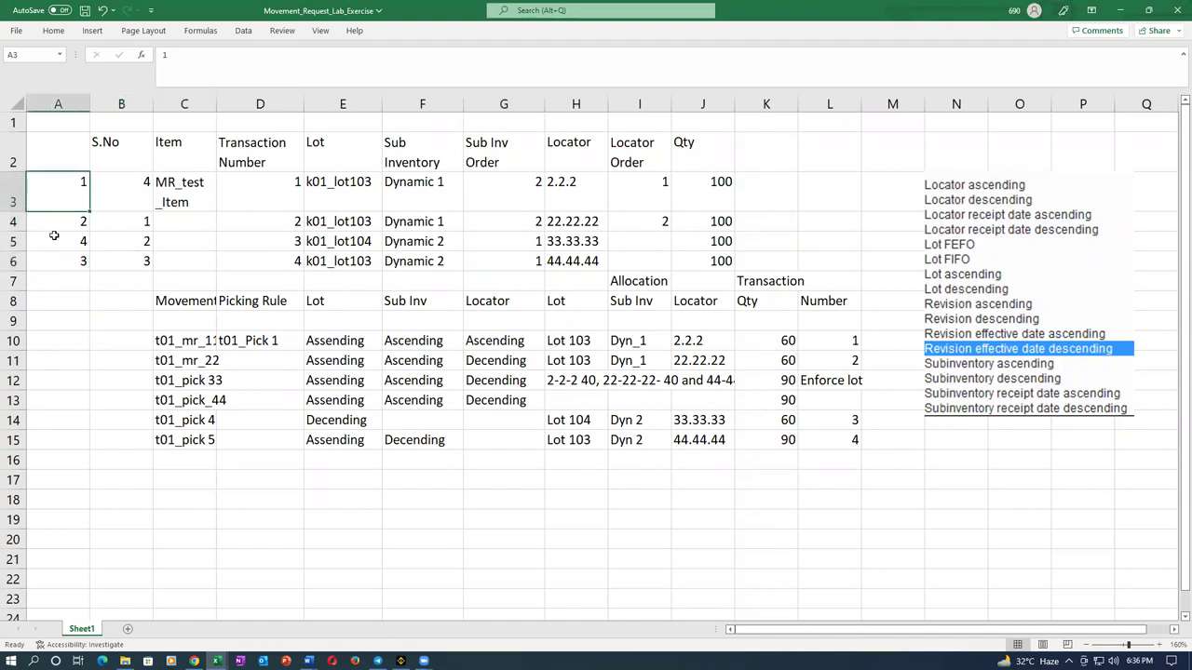
shift+click(54, 236)
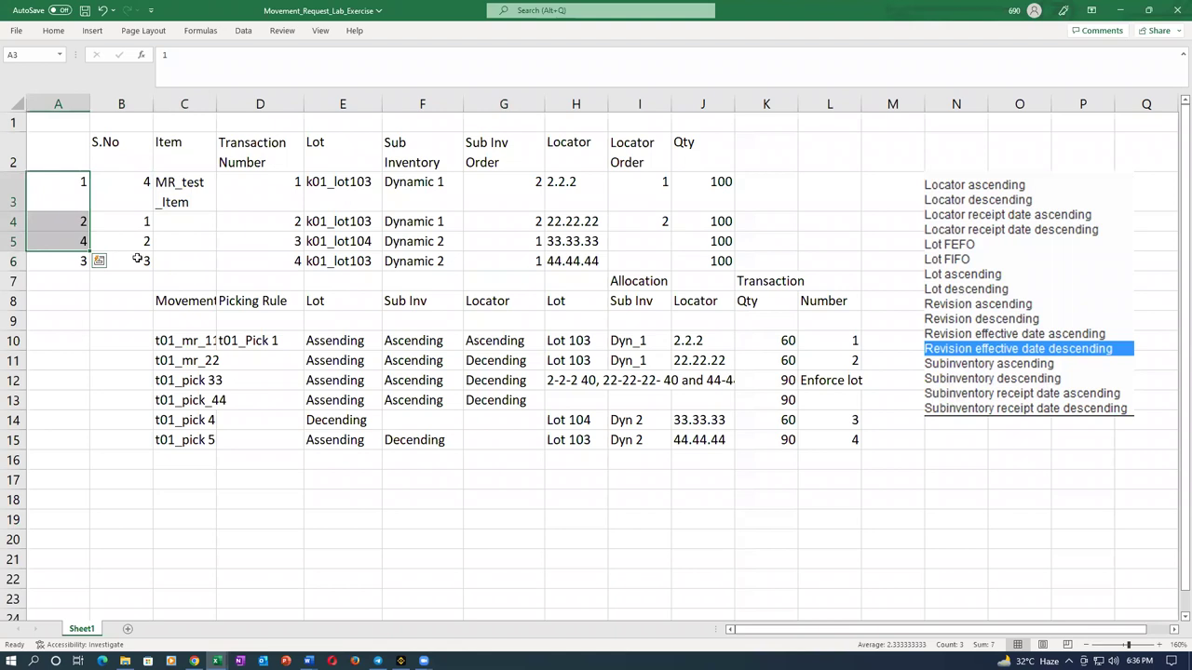
drag(127, 200, 126, 239)
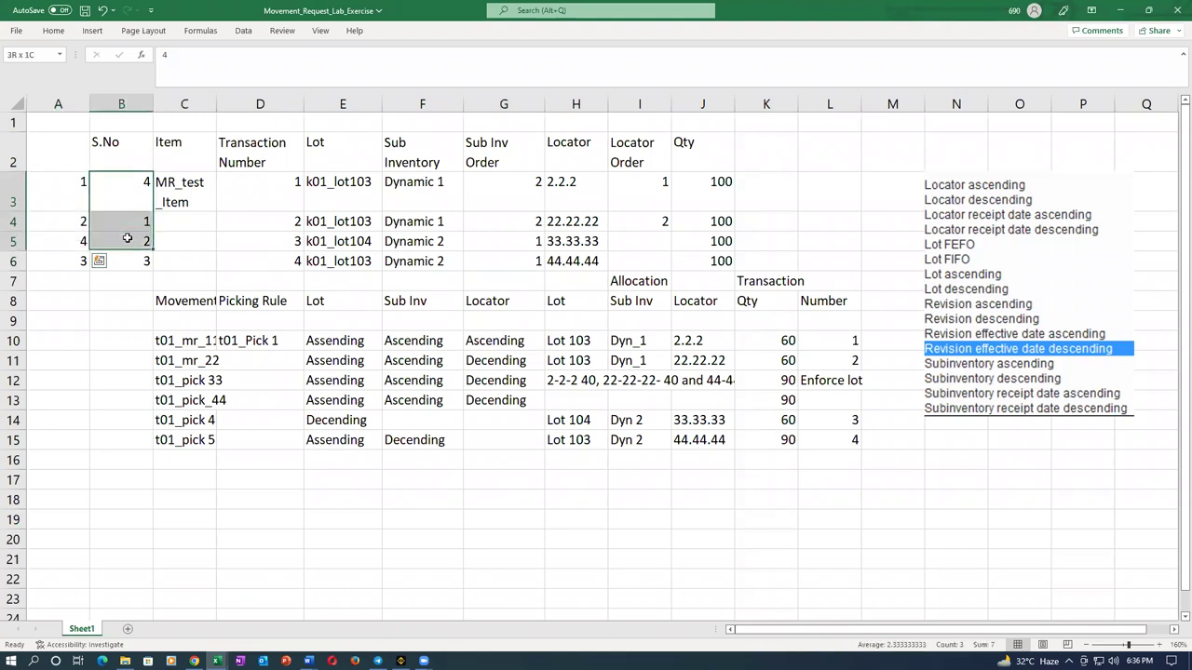
- Enter the values 5, 8 and 7 into A7:A9
click(70, 283)
text(5)
key(Return)
text(8)
key(Return)
text(7)
key(Return)
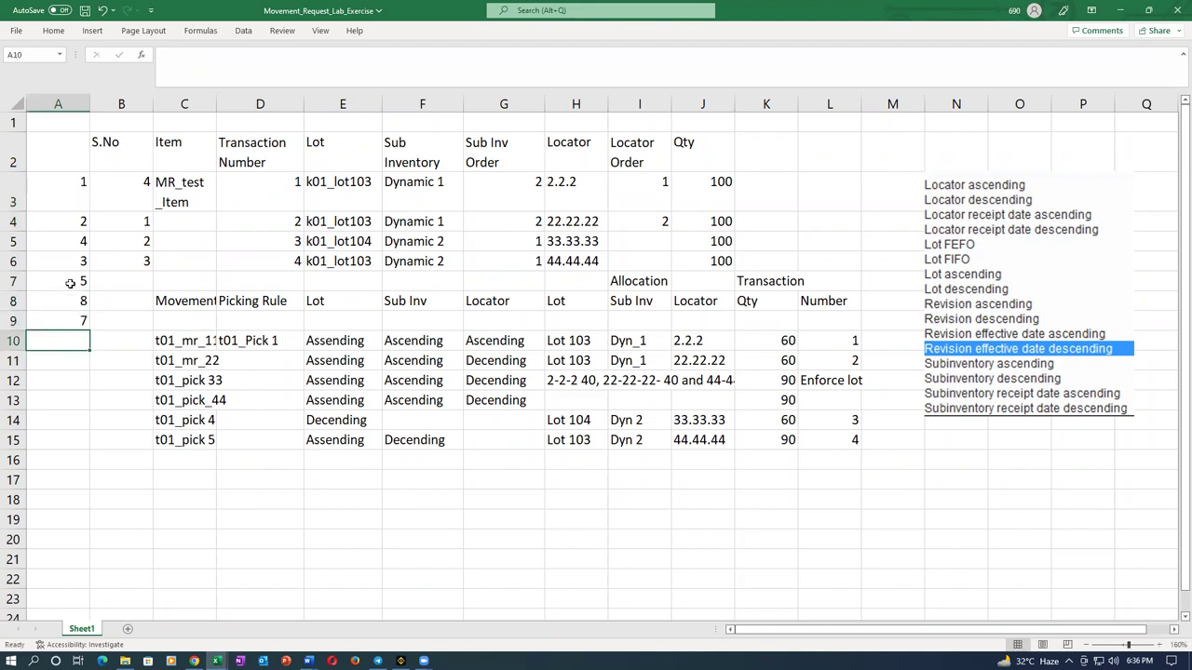
drag(64, 266, 56, 320)
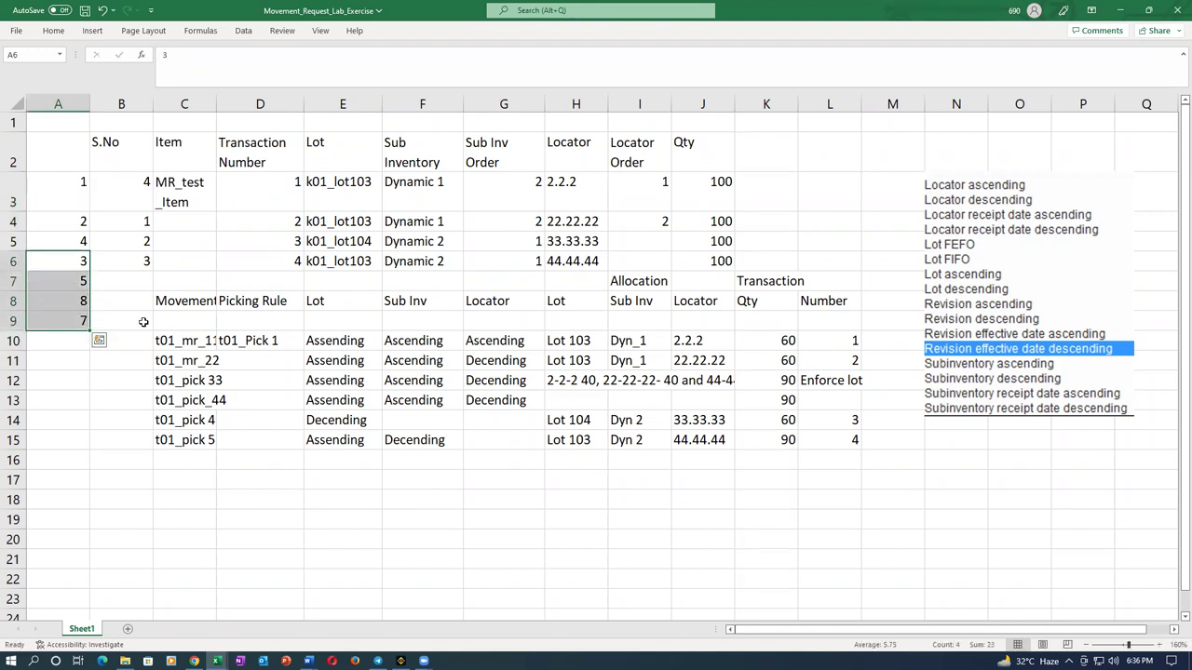
- Review the Lot, Sub Inv, Locator and allocation Lot headings in row 8
click(71, 283)
click(343, 306)
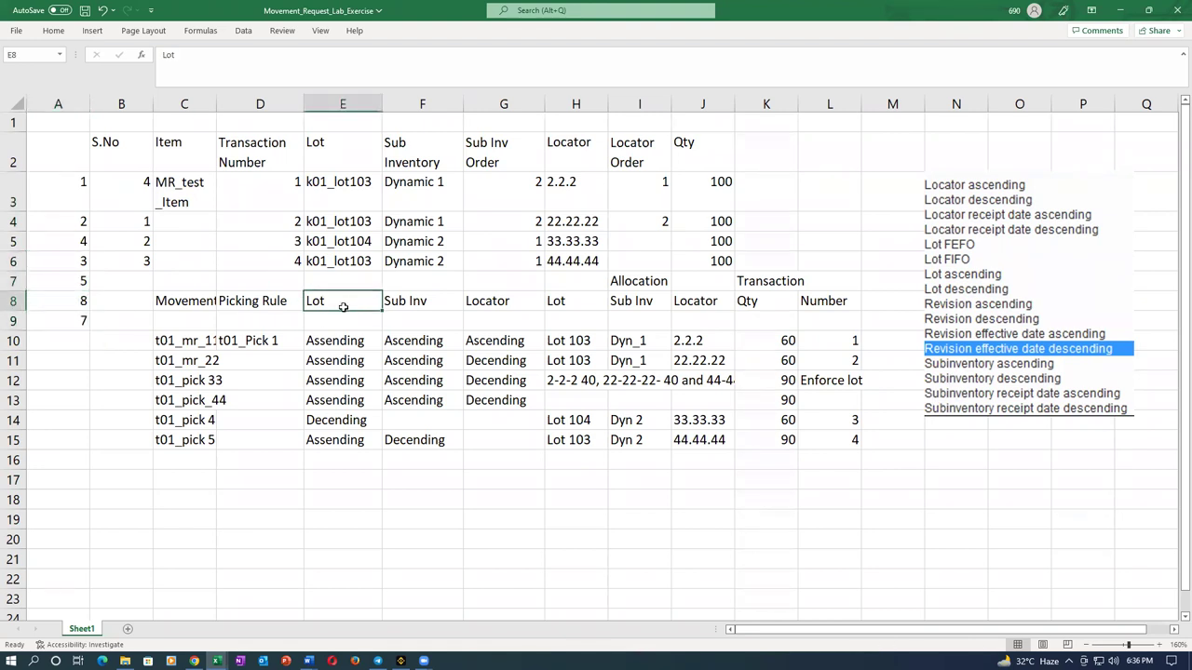
click(419, 306)
click(506, 309)
click(565, 307)
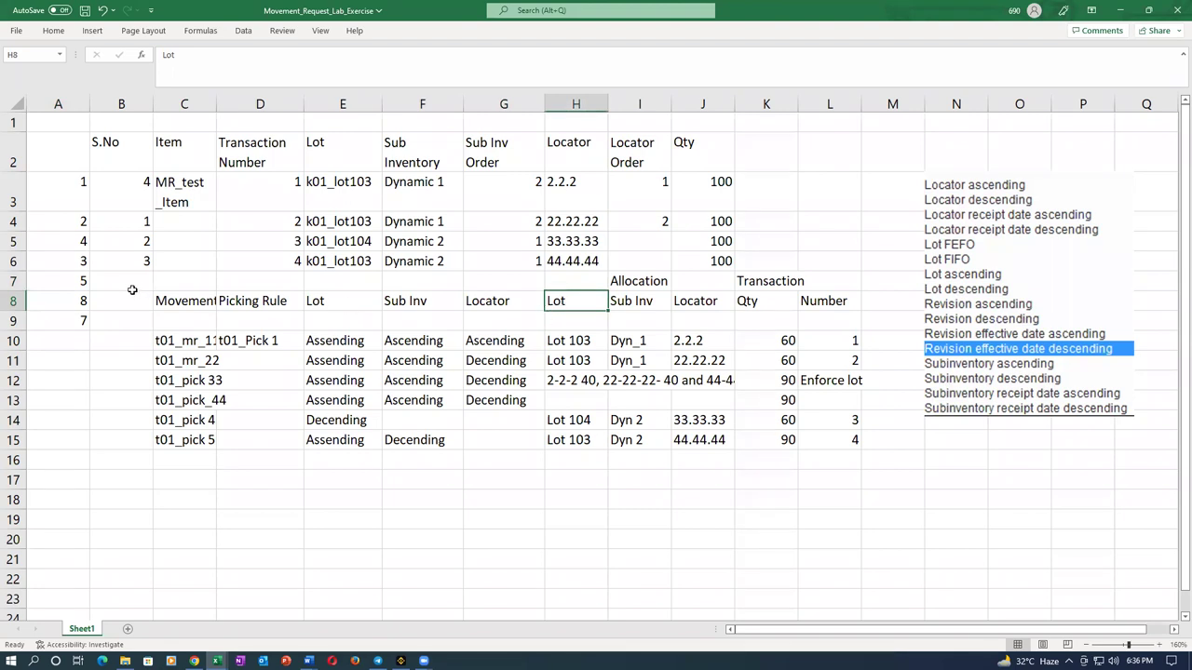
- Delete the stray values 5, 8 and 7 from A7:A9
click(57, 280)
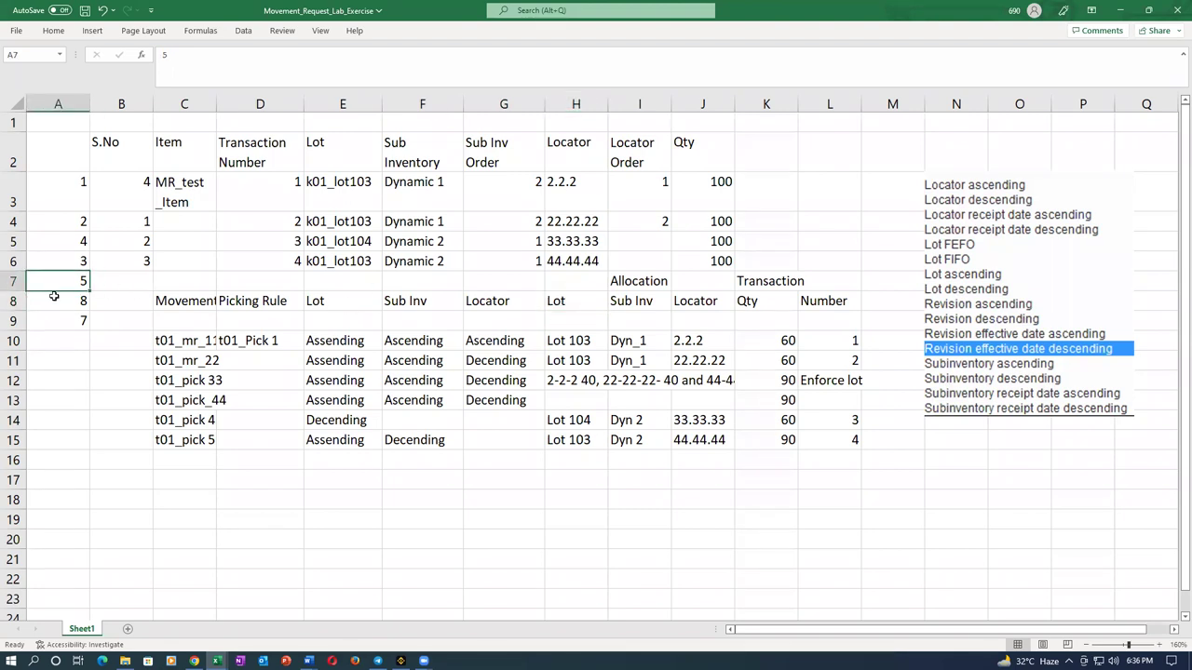
drag(54, 296, 54, 320)
key(Delete)
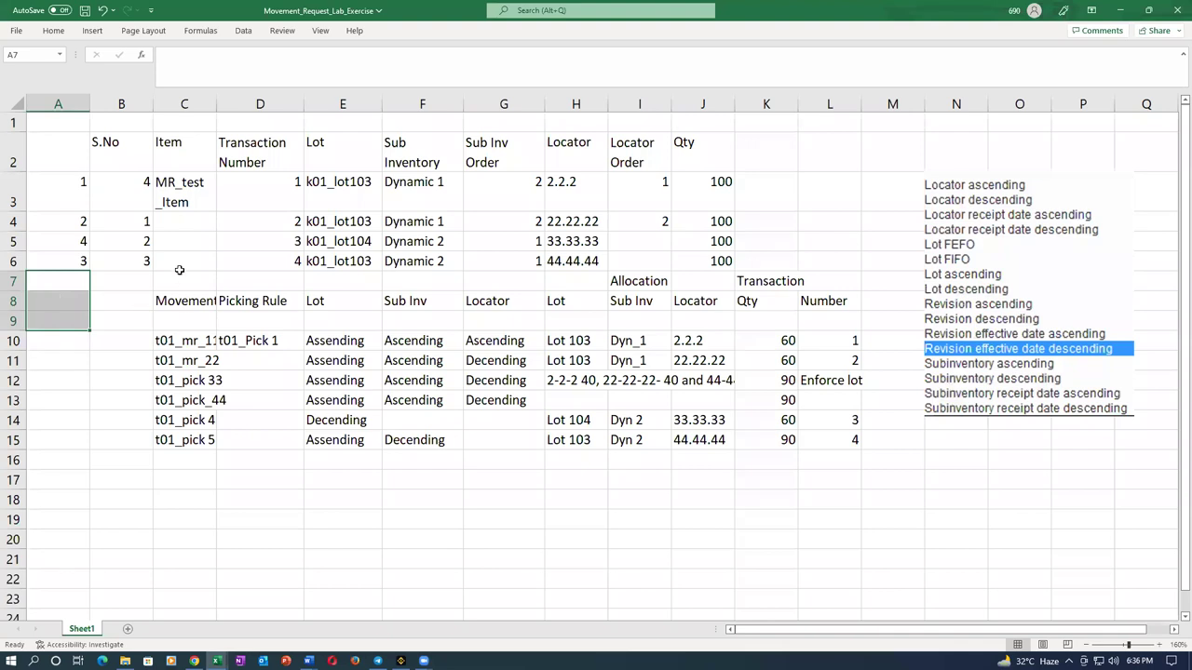
click(122, 358)
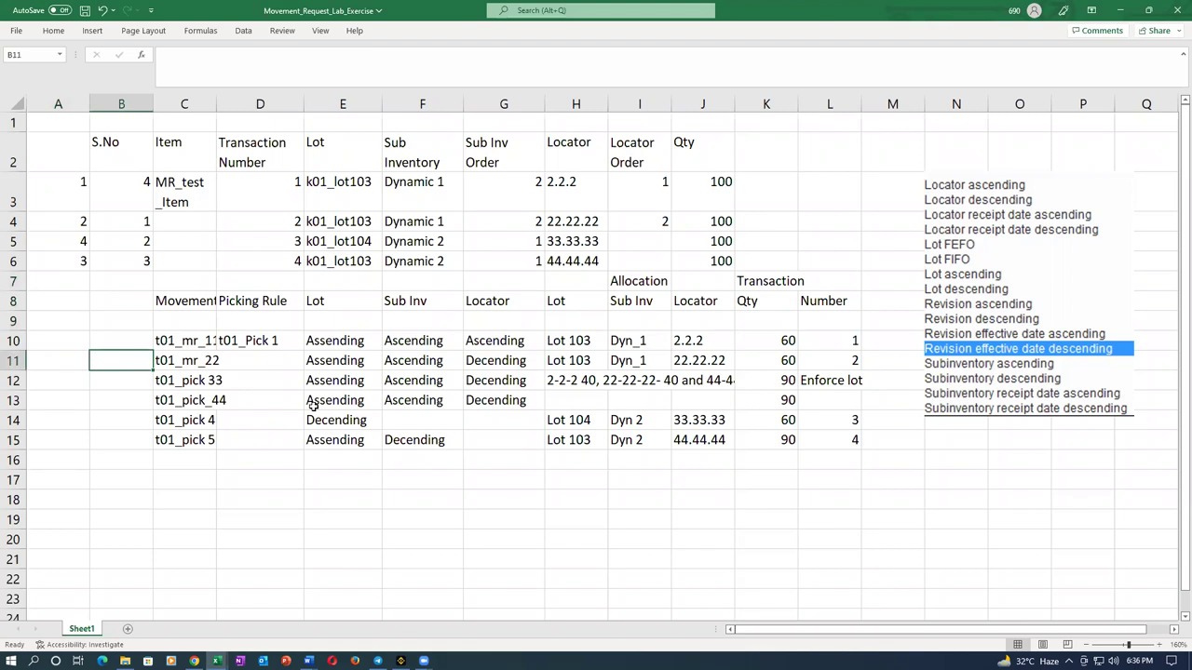
click(342, 261)
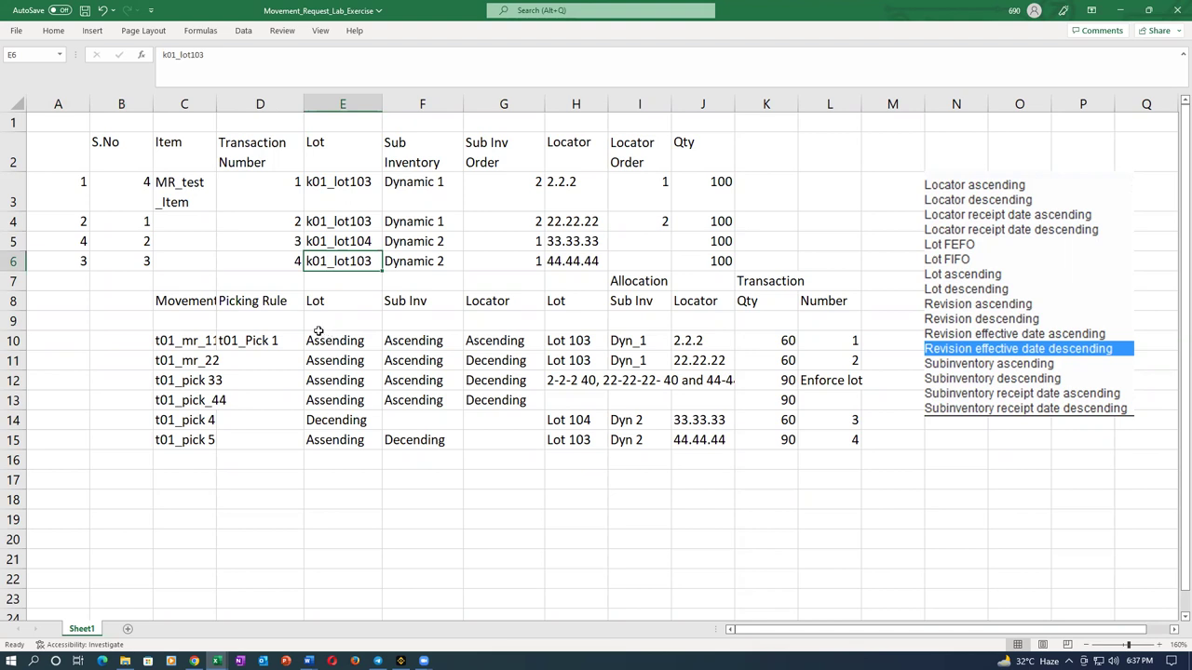
key(Down)
key(Down)
key(Down)
key(Down)
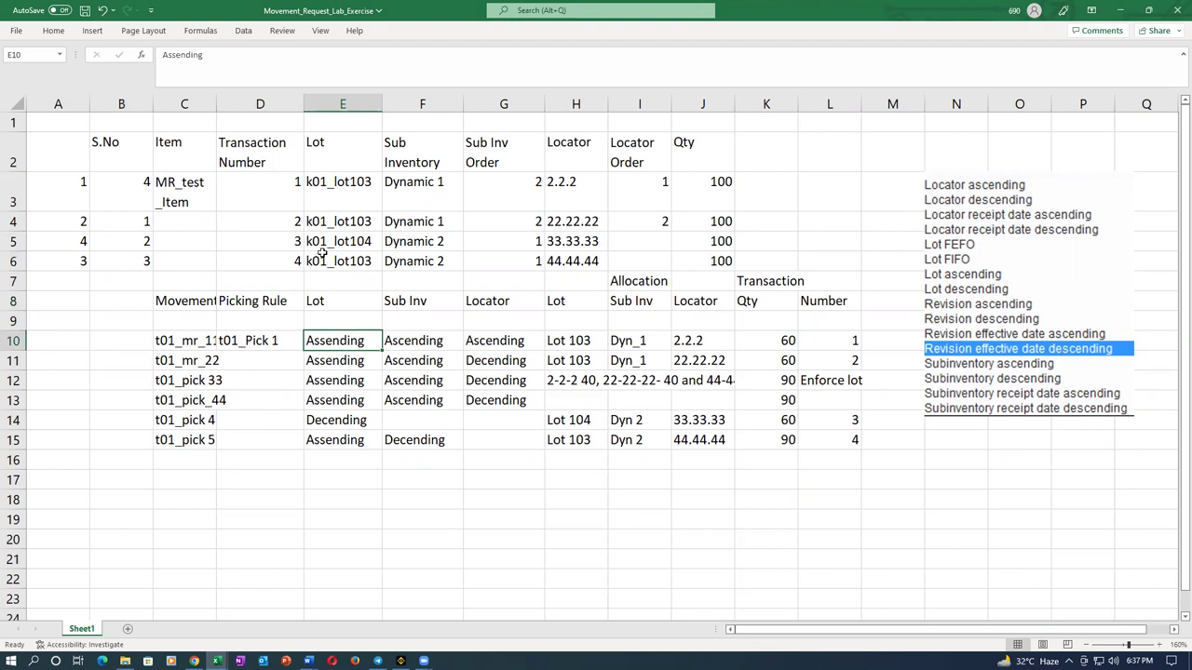
drag(46, 189, 45, 237)
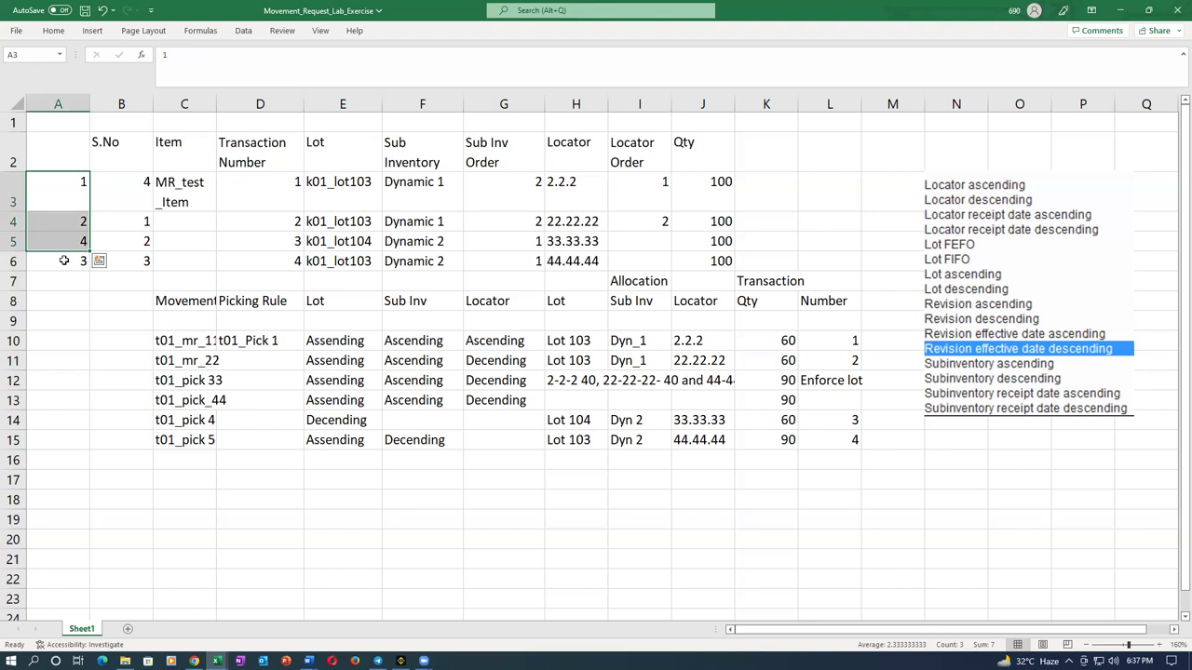
click(64, 260)
drag(63, 192, 59, 241)
click(530, 242)
click(531, 265)
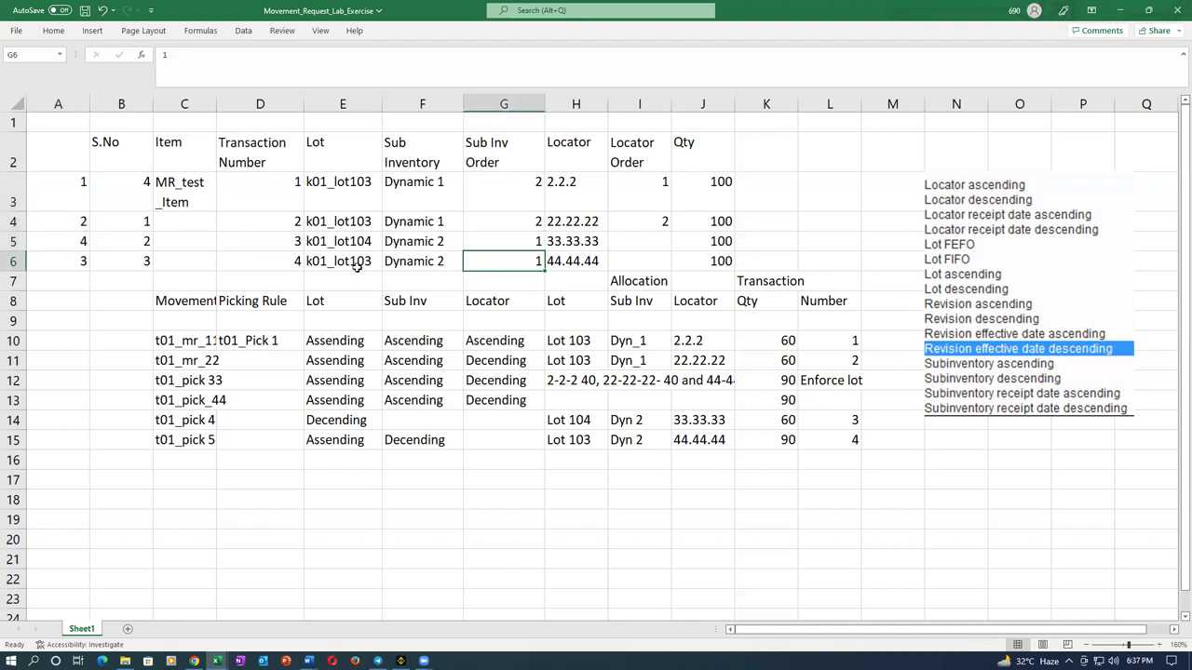
click(151, 185)
click(129, 223)
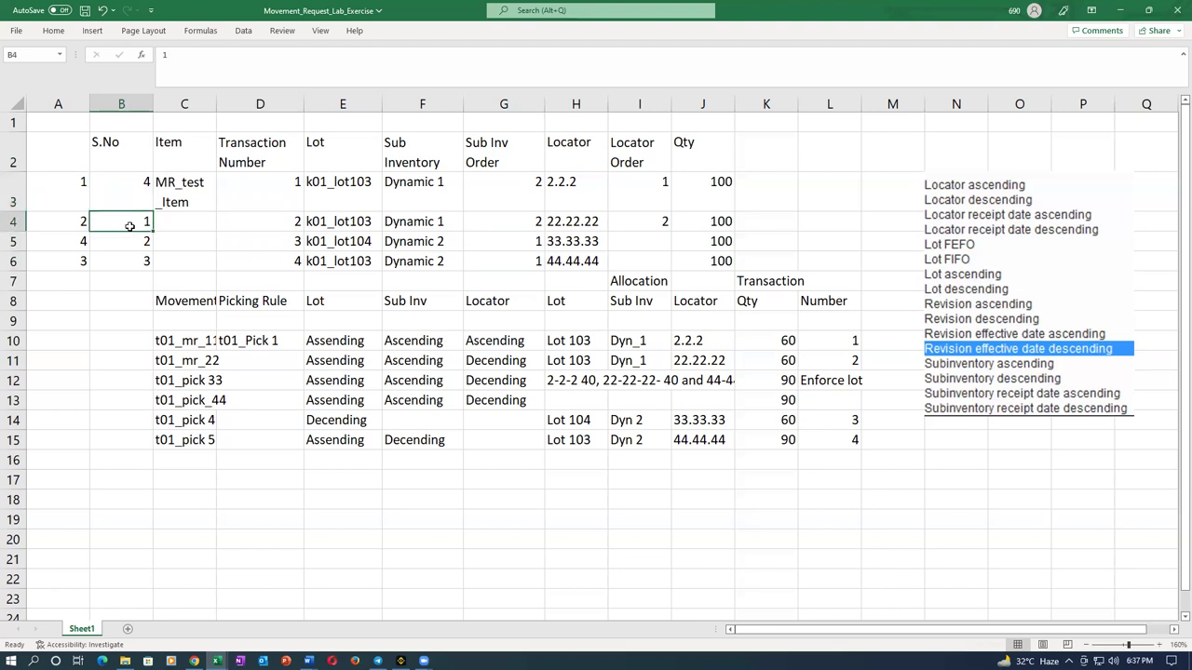
click(135, 238)
drag(138, 191, 142, 261)
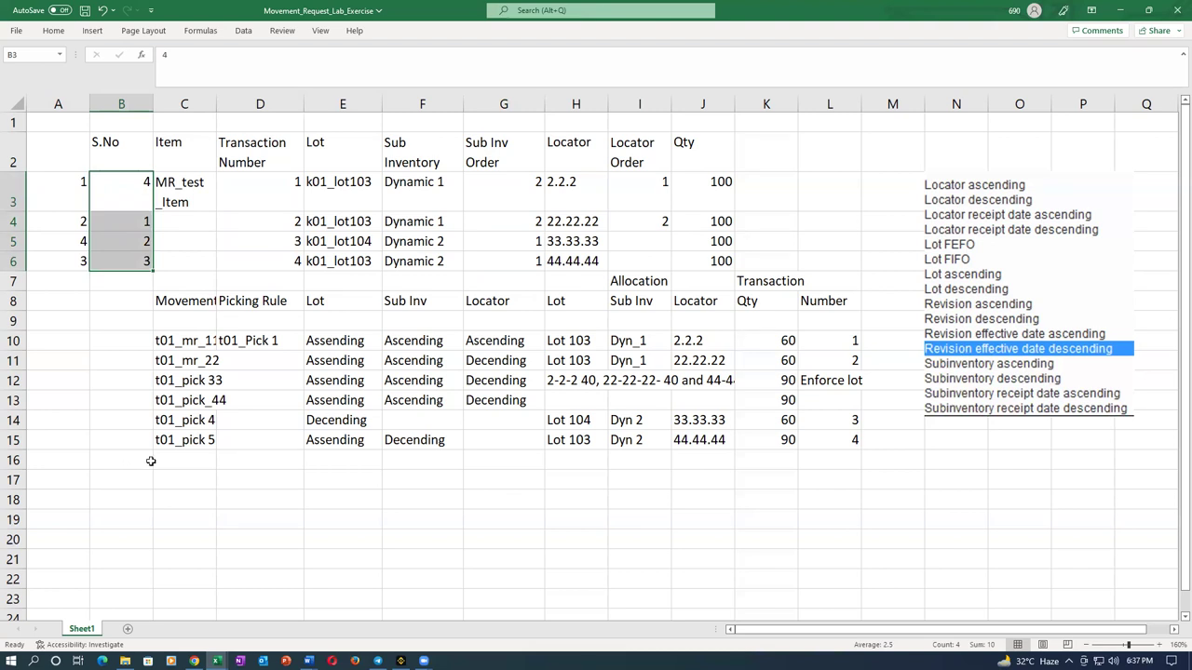
click(45, 200)
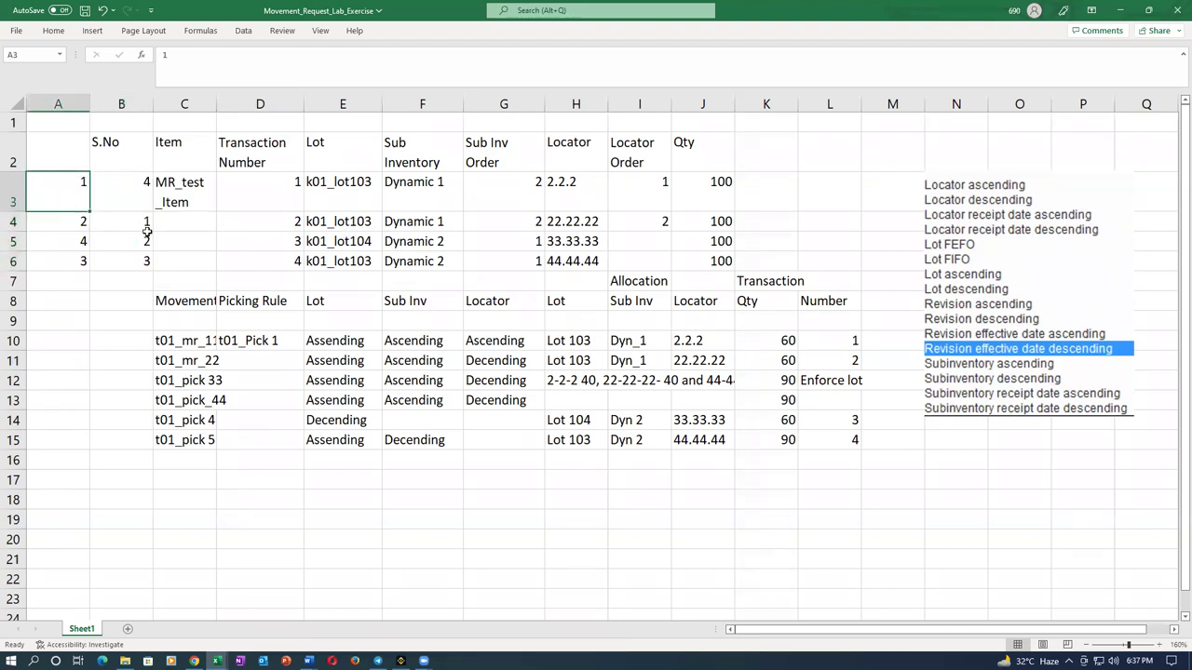
click(360, 200)
click(363, 224)
click(360, 264)
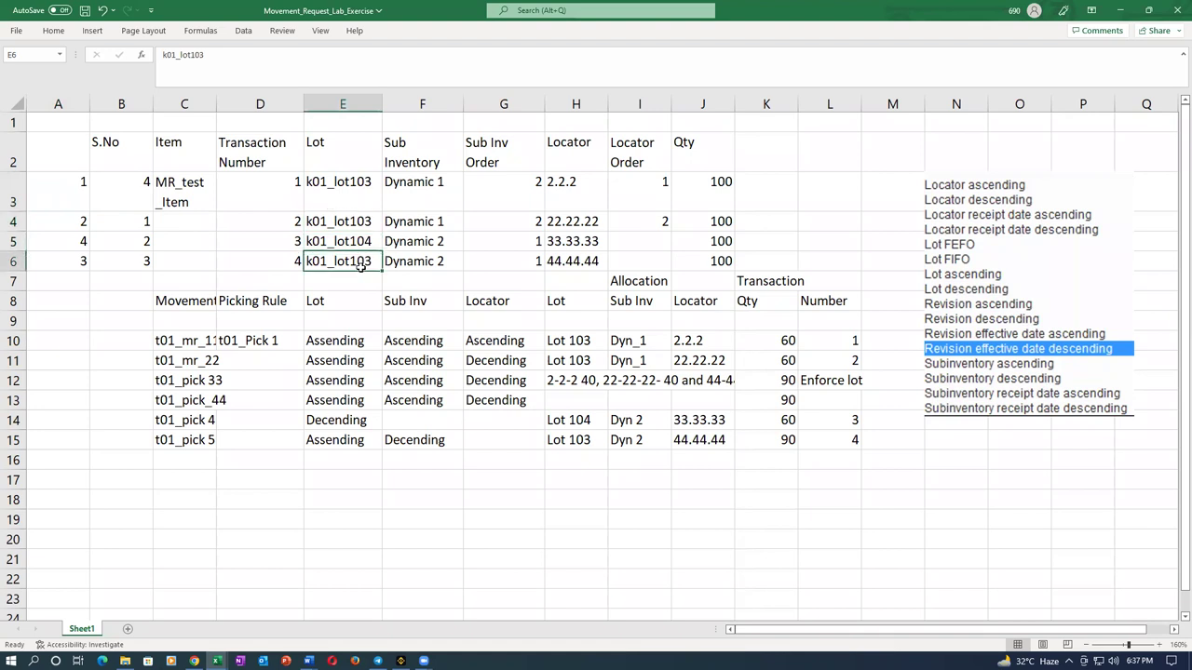
click(75, 186)
click(66, 228)
click(71, 235)
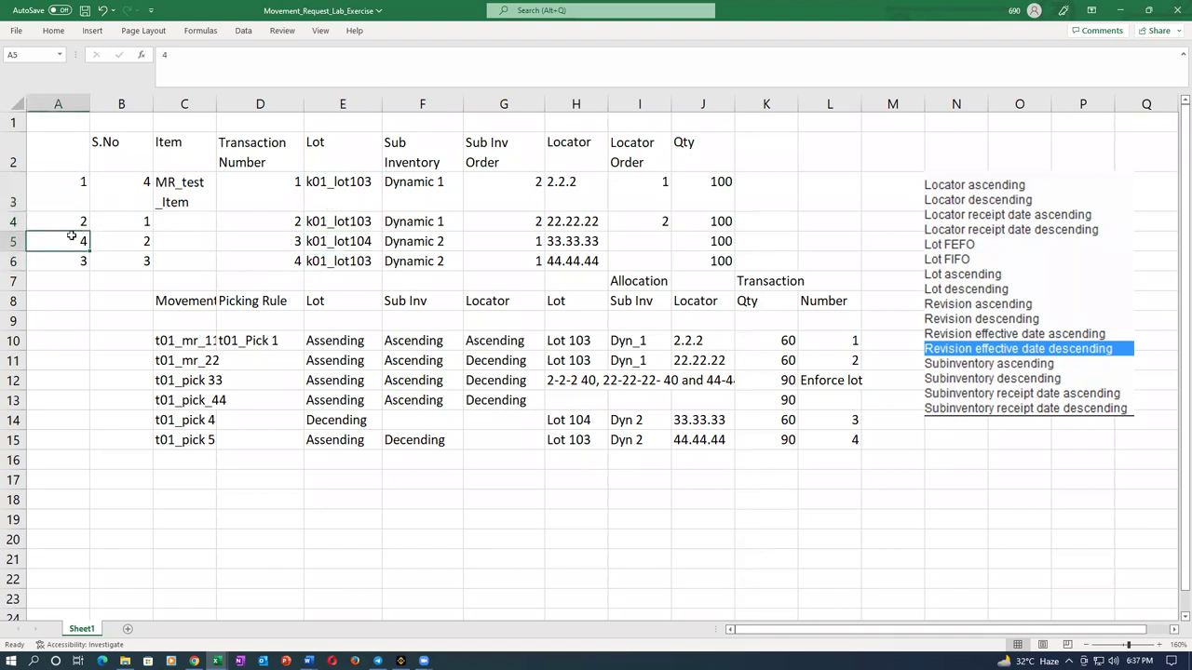
drag(82, 201, 85, 237)
drag(146, 185, 138, 238)
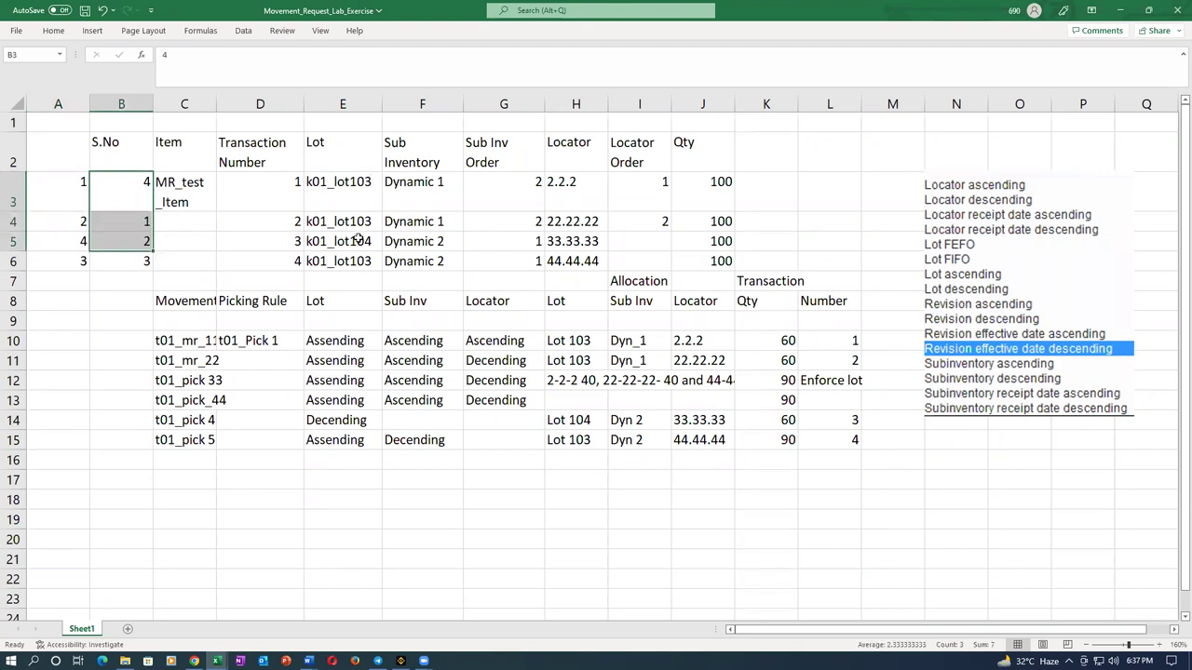
click(372, 179)
click(361, 236)
click(360, 266)
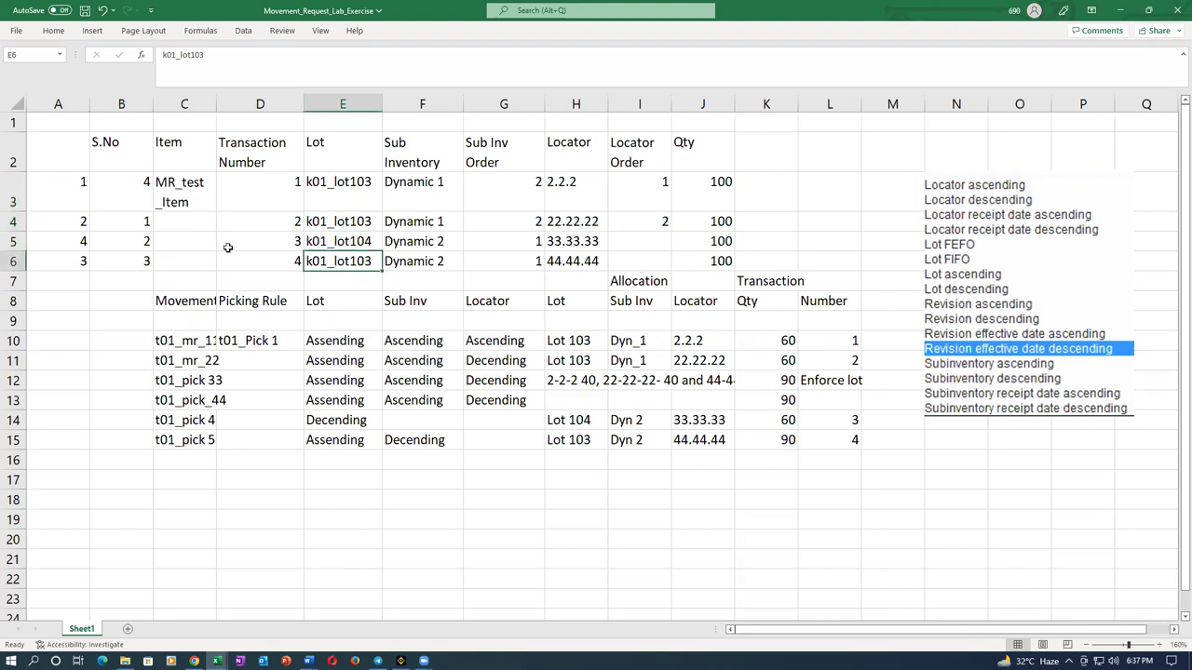
drag(127, 186, 121, 241)
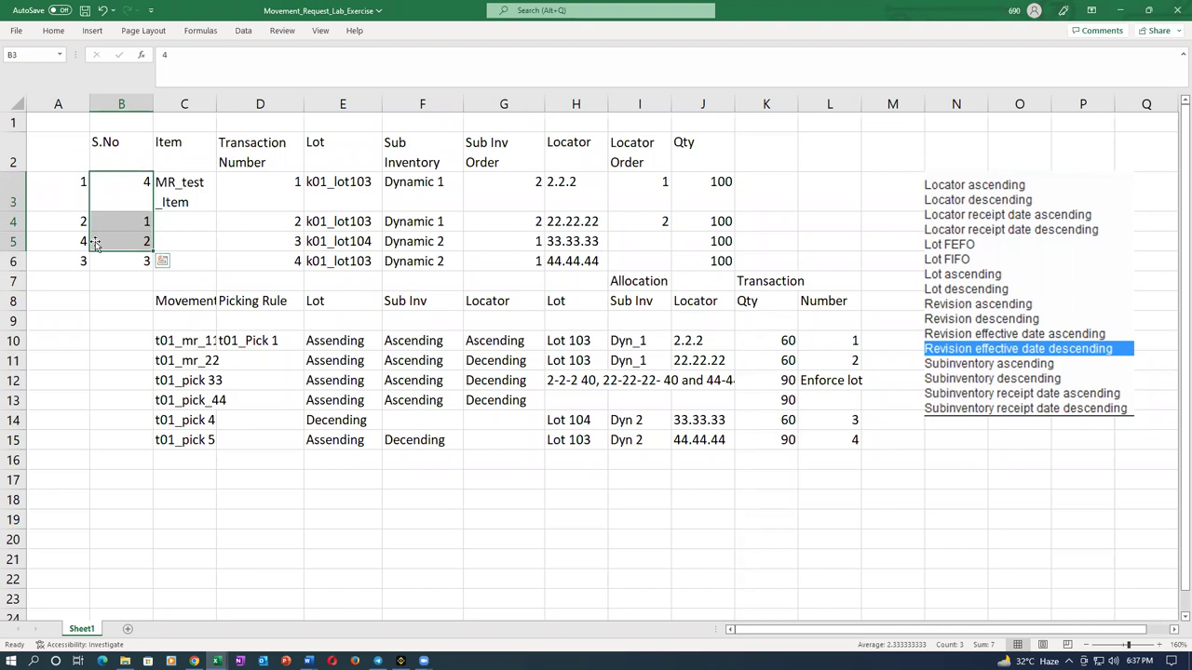
click(71, 266)
drag(143, 185, 146, 262)
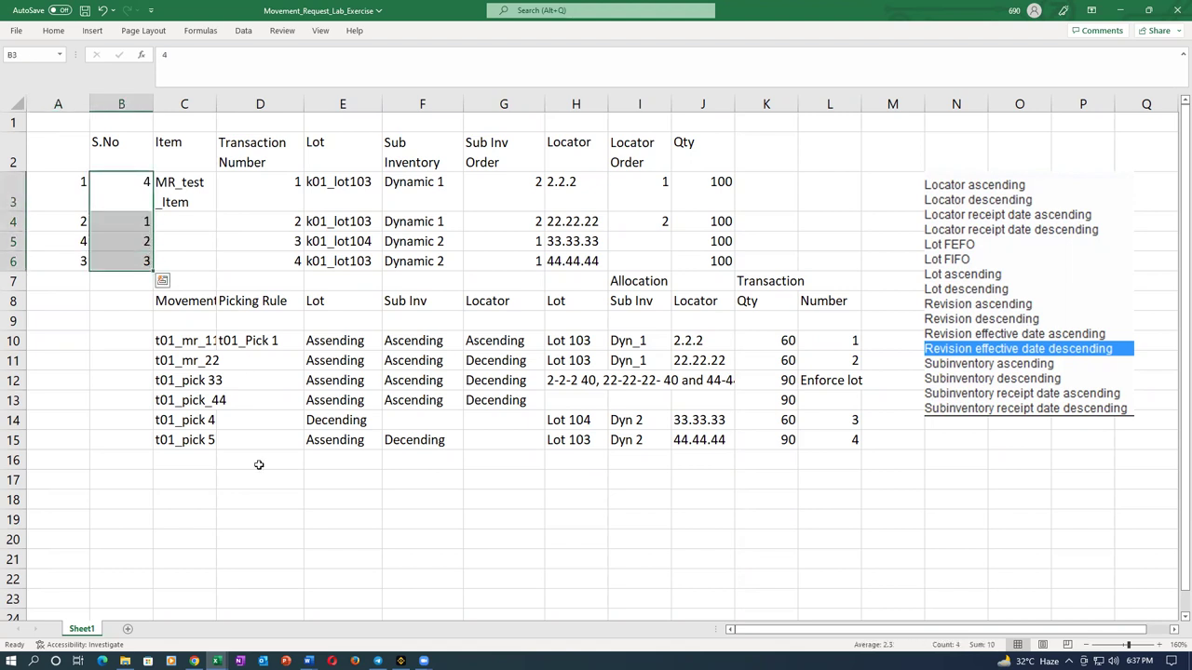
click(348, 516)
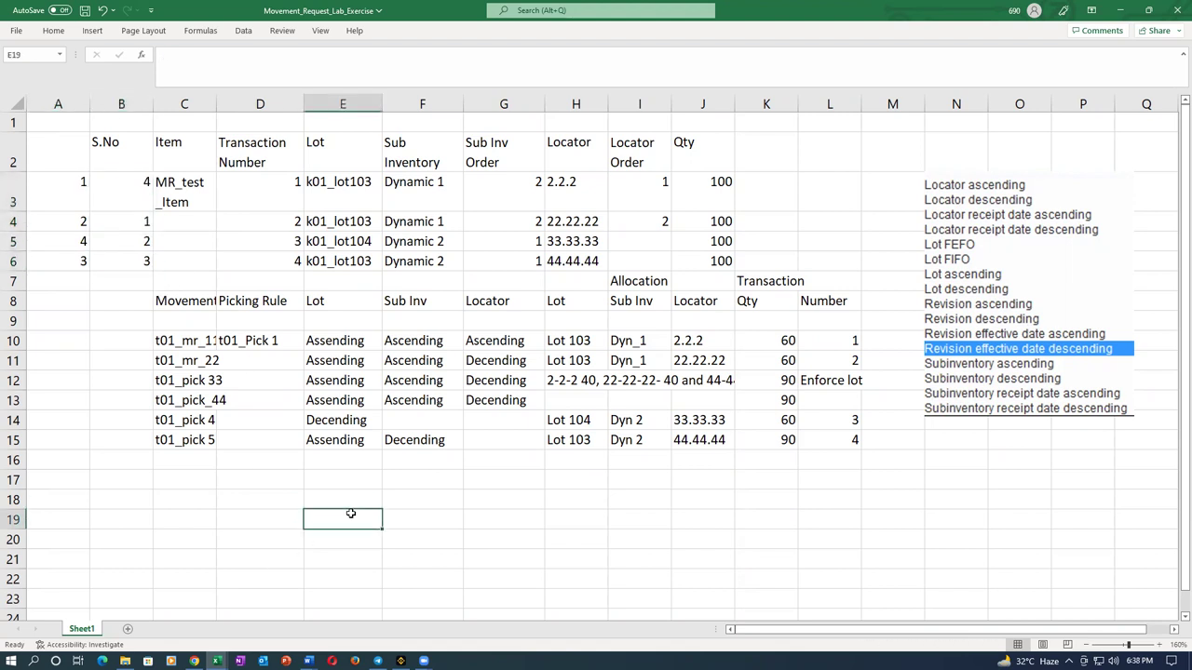
click(443, 503)
click(518, 500)
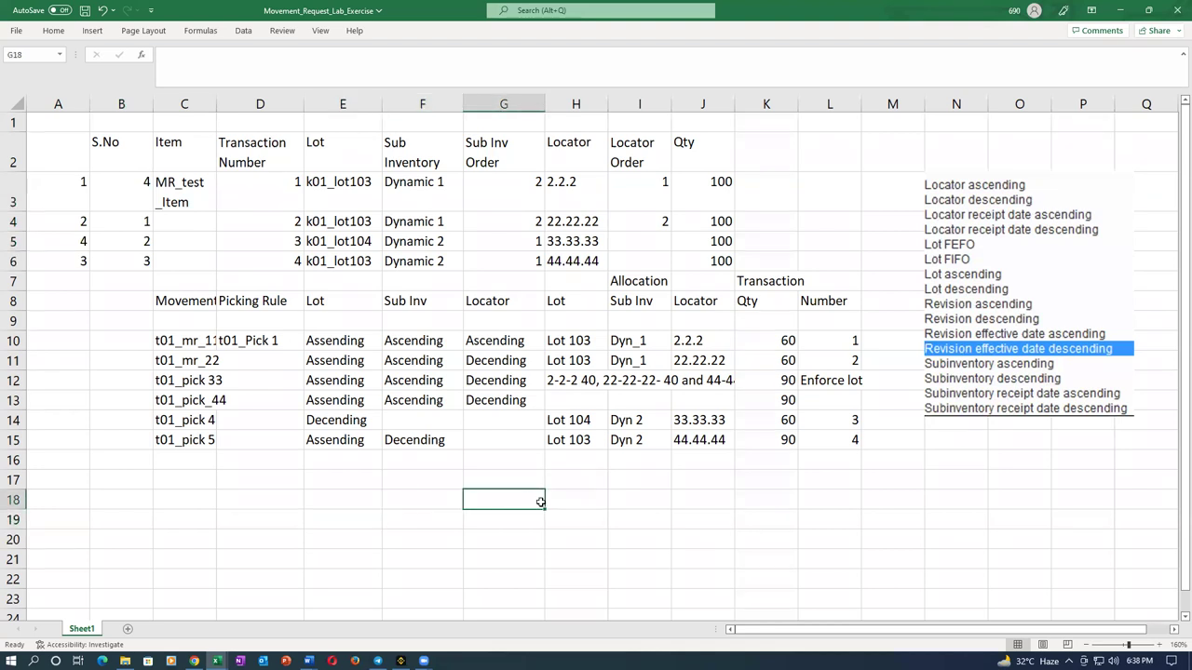
click(551, 501)
click(630, 502)
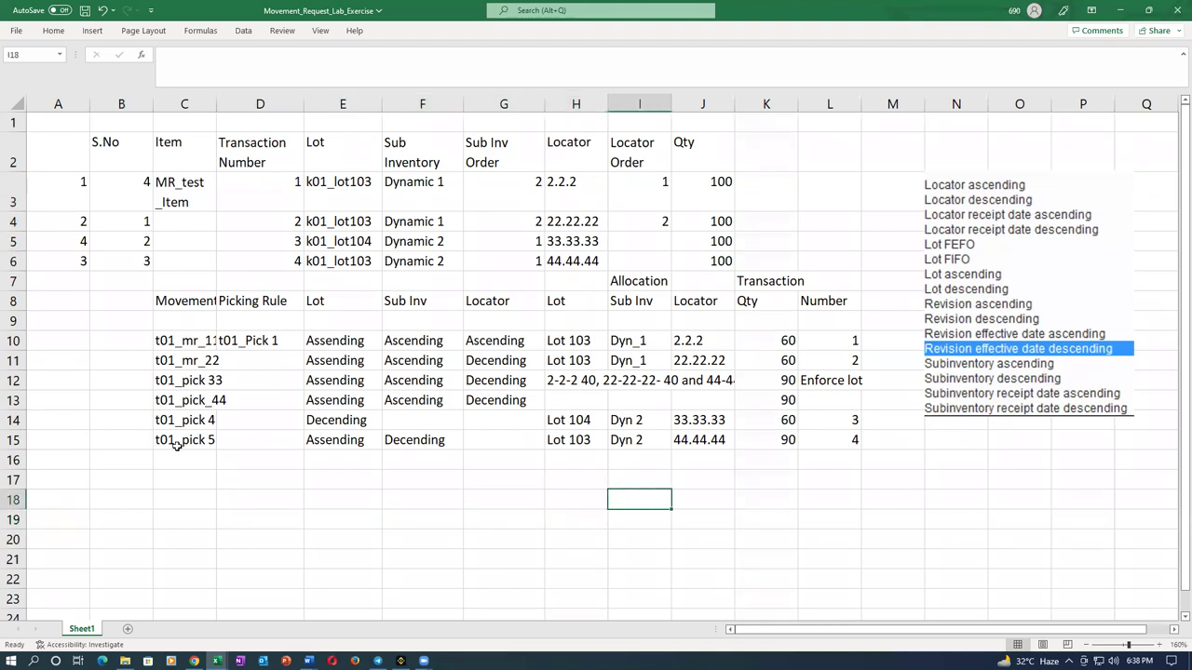
click(136, 189)
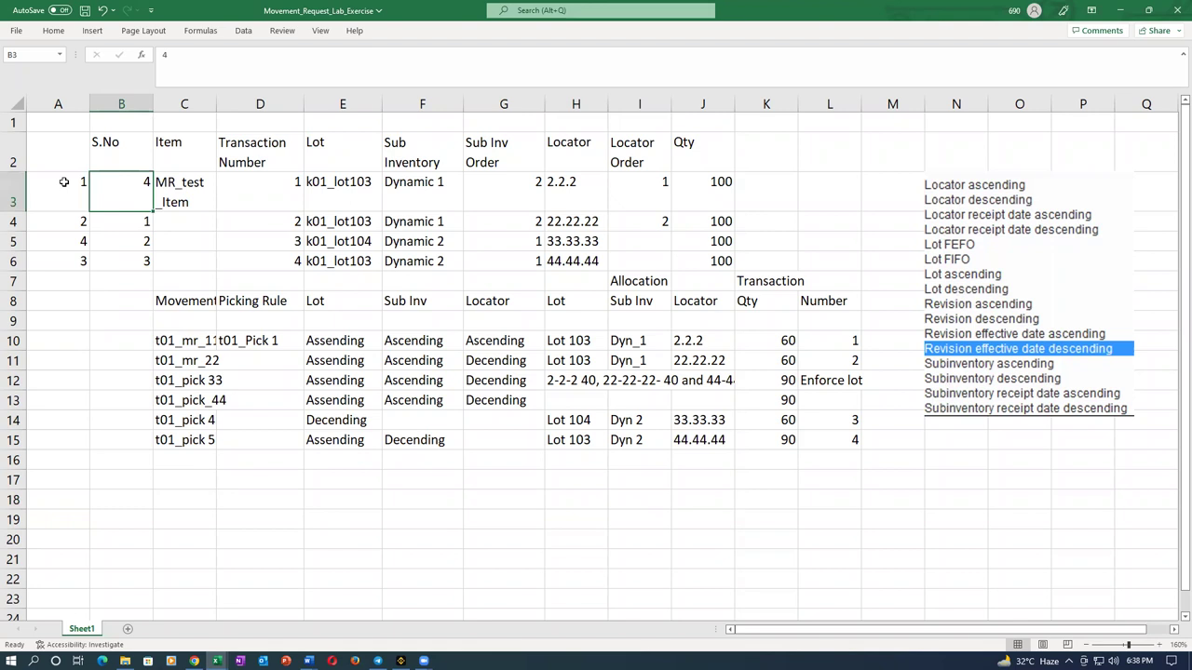
drag(64, 182, 70, 242)
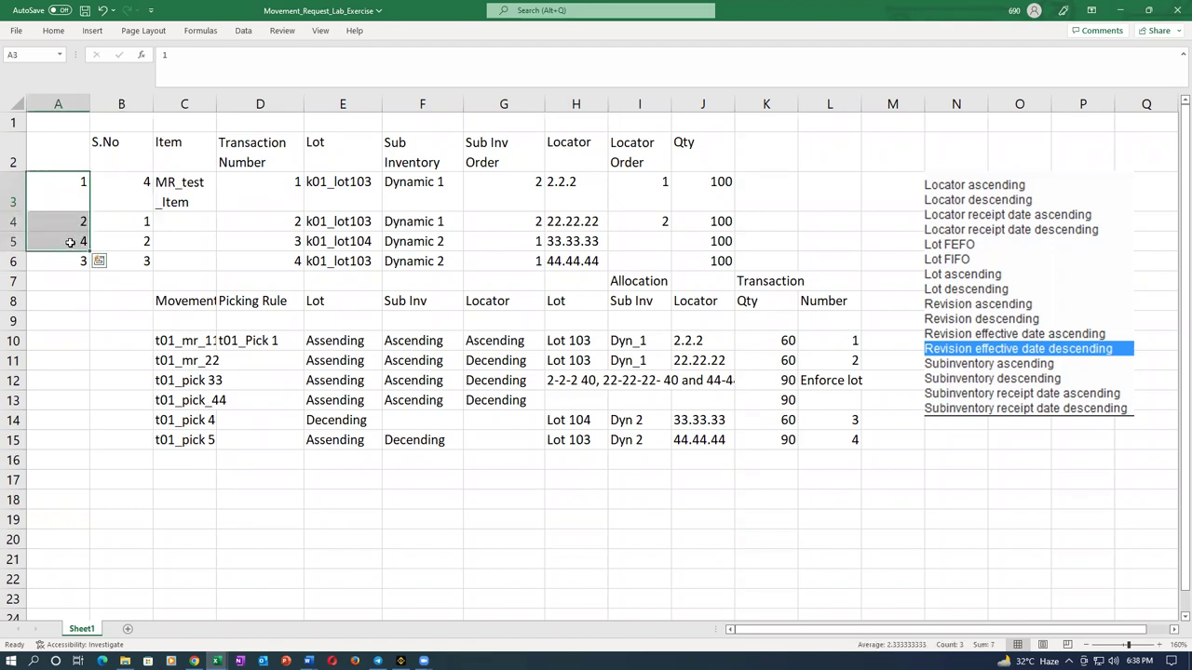
click(136, 184)
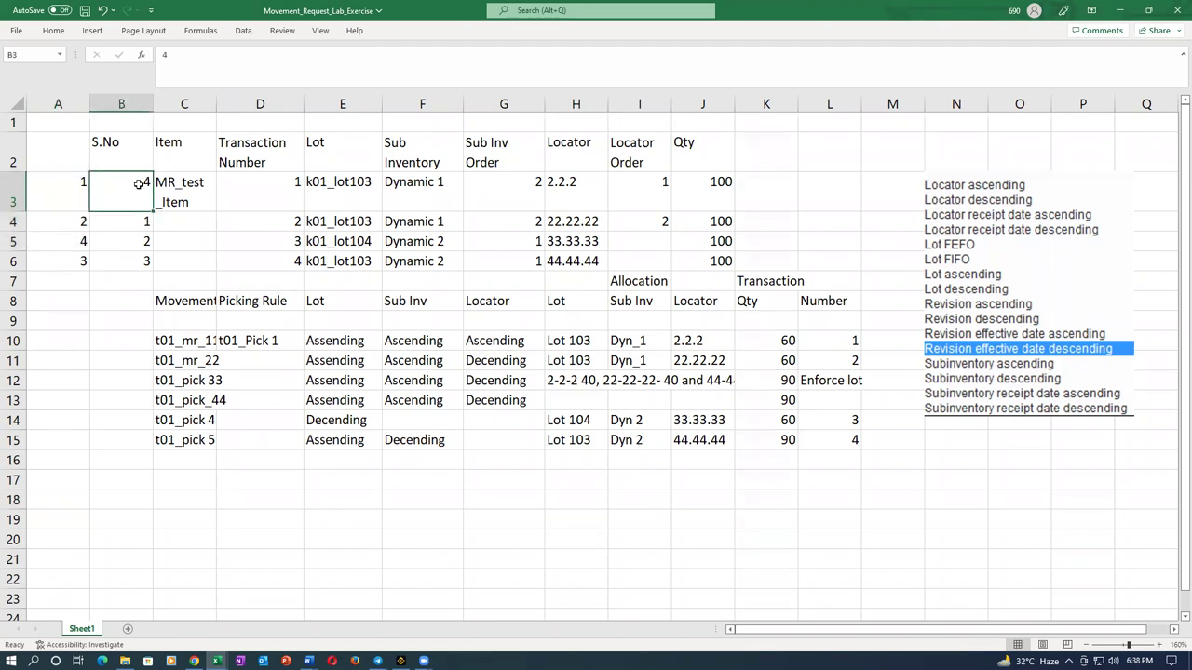
click(56, 185)
click(66, 222)
click(74, 195)
click(69, 222)
drag(140, 227, 143, 242)
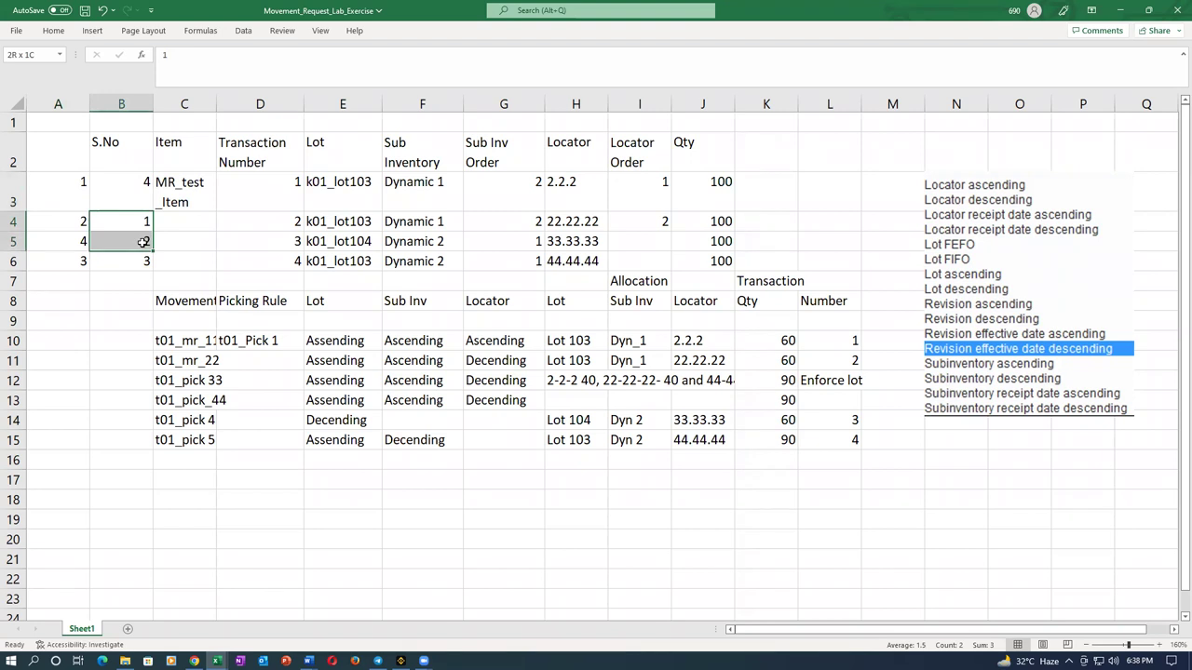
click(170, 480)
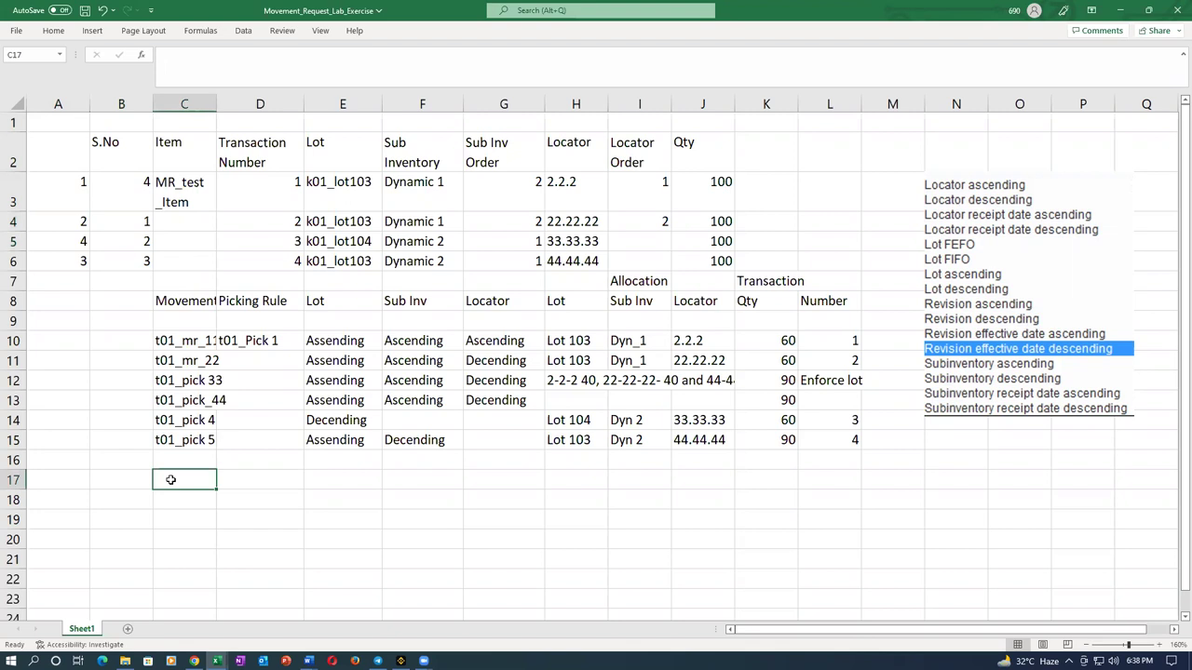
drag(278, 196, 264, 270)
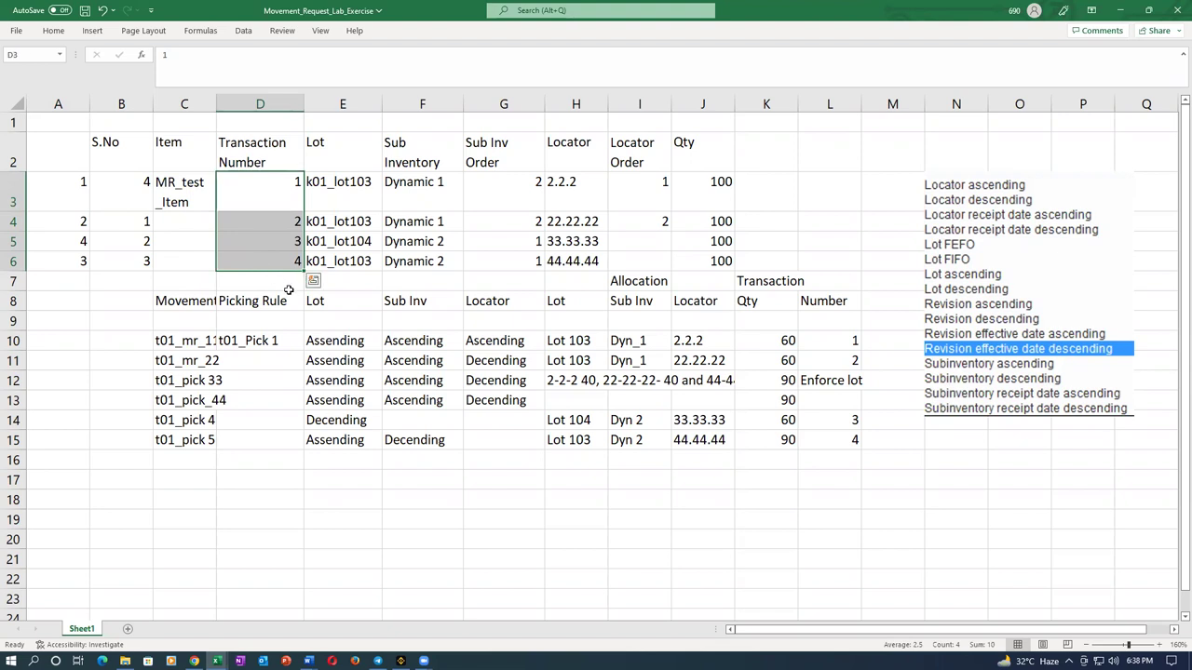
drag(309, 298, 311, 317)
drag(405, 299, 425, 341)
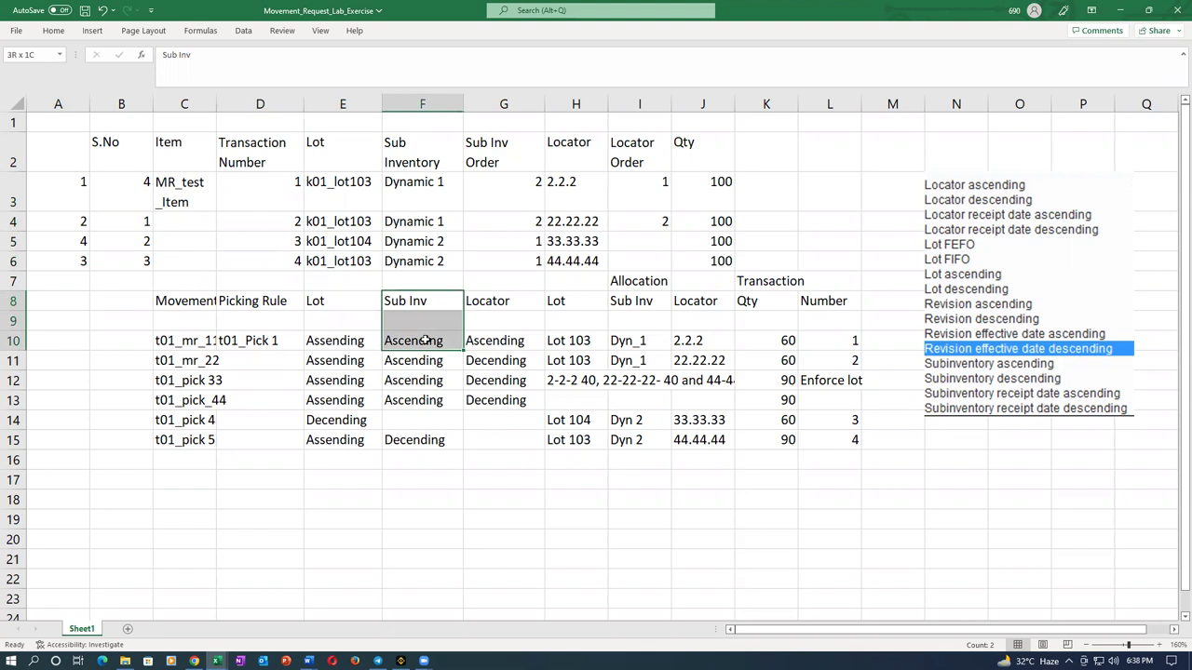
click(314, 301)
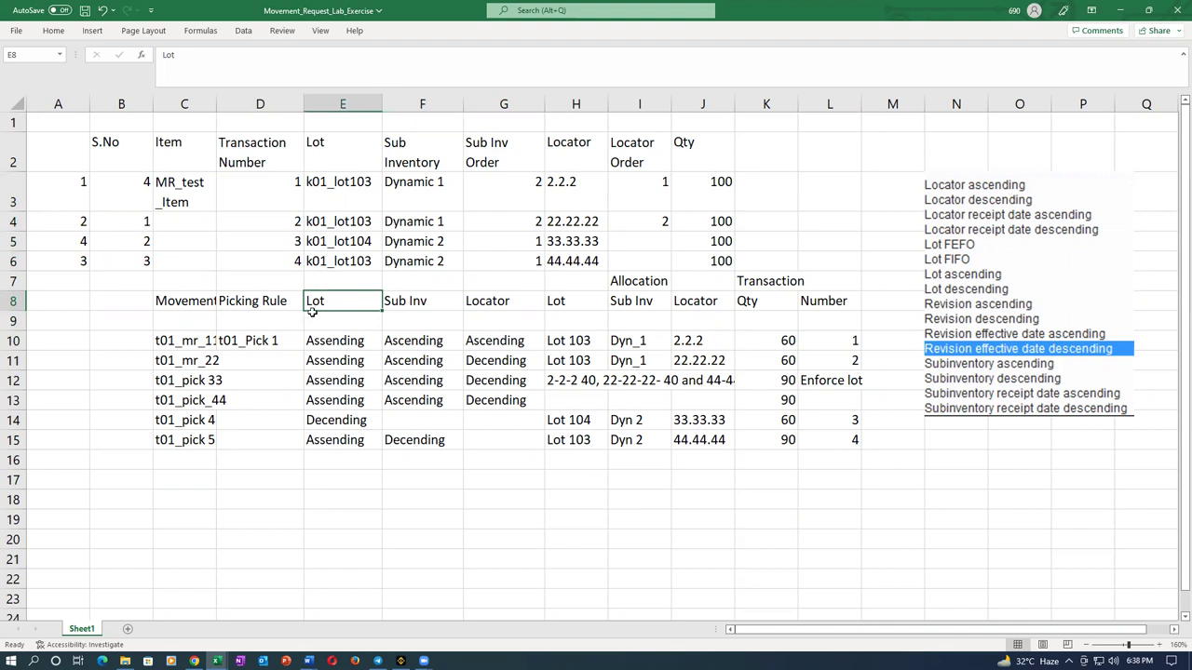
mouse_move(343, 305)
mouse_down()
mouse_move(339, 339)
mouse_move(389, 342)
mouse_up()
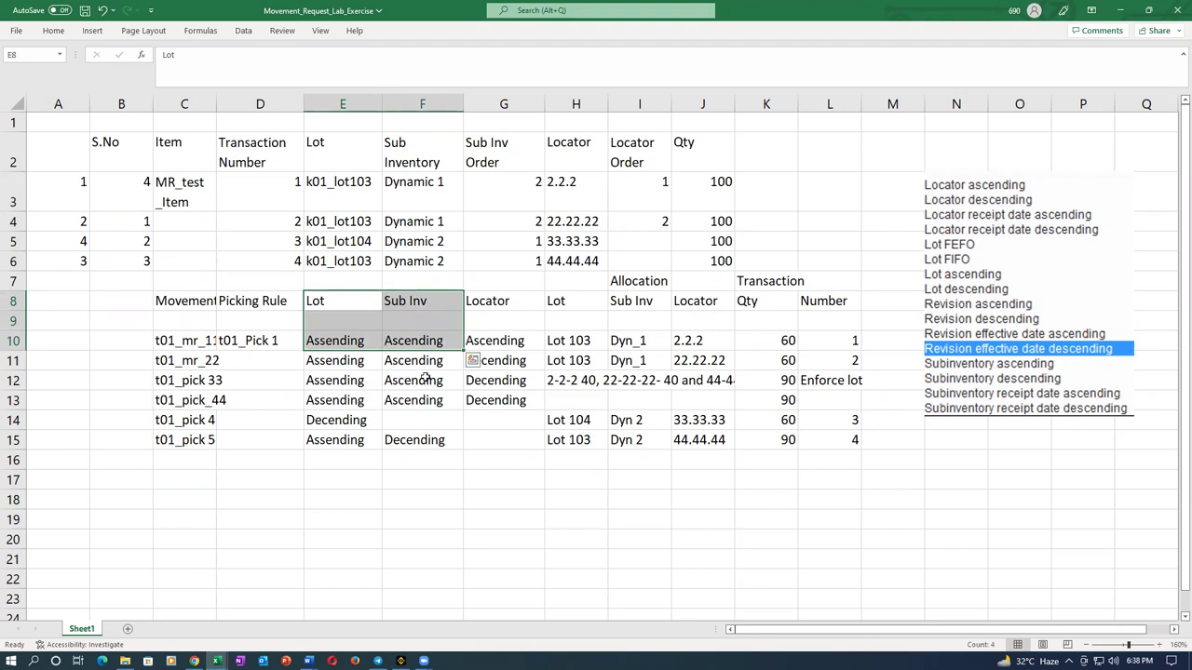
click(416, 343)
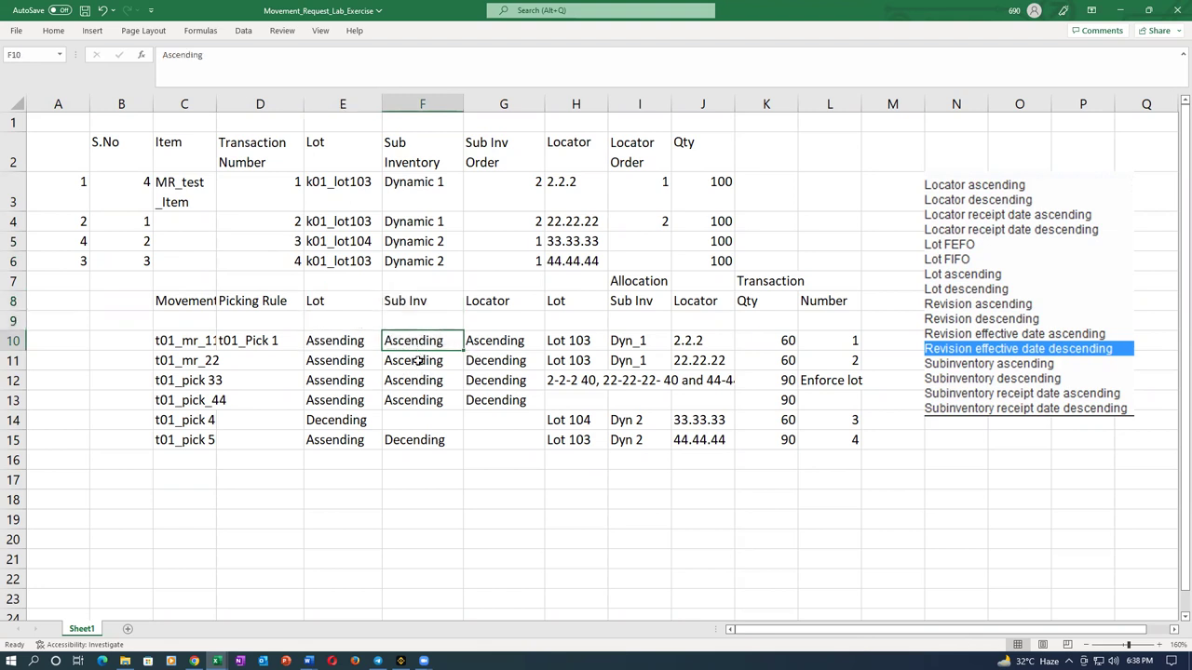
click(315, 341)
click(421, 349)
click(324, 345)
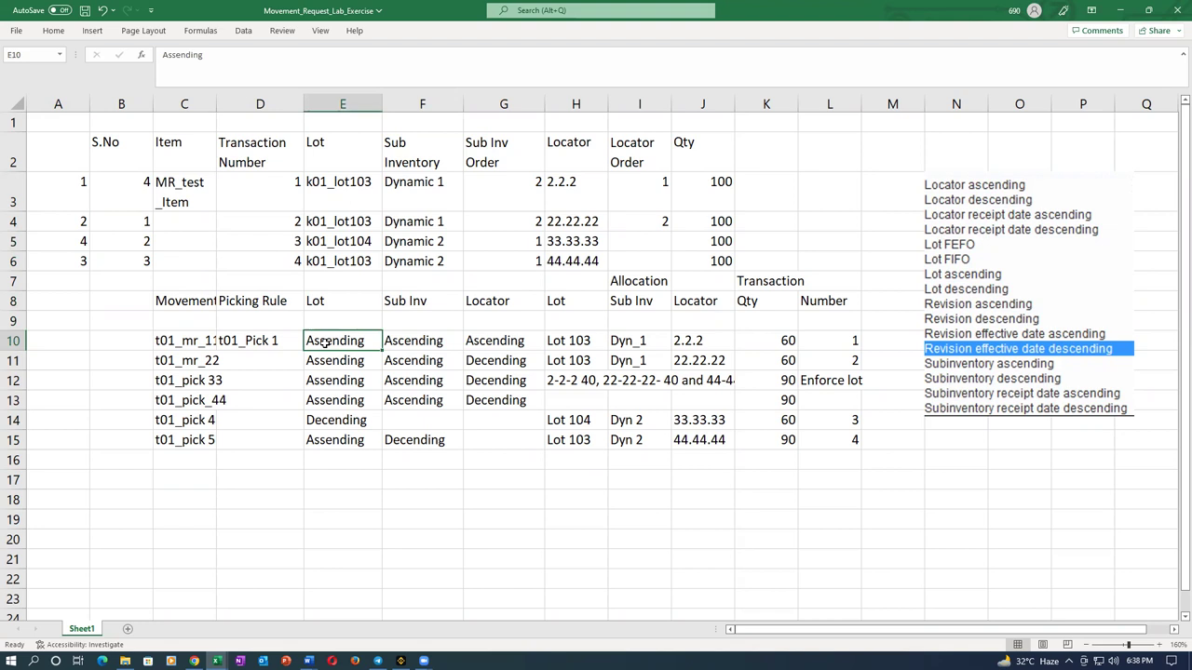
click(398, 346)
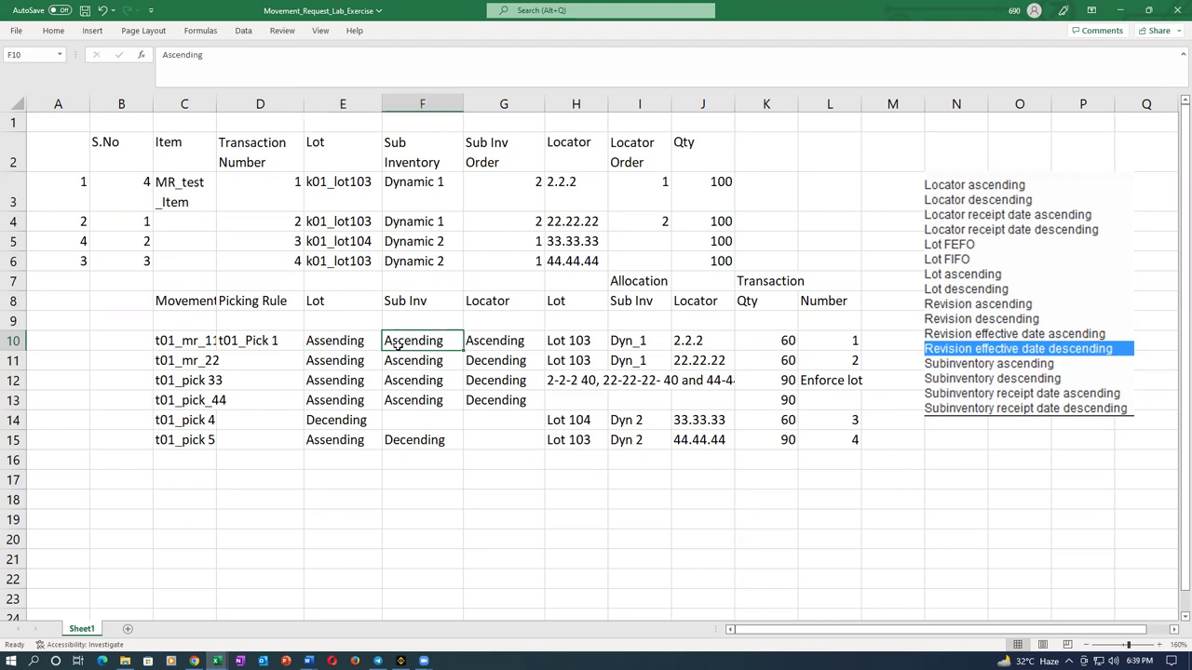
click(475, 343)
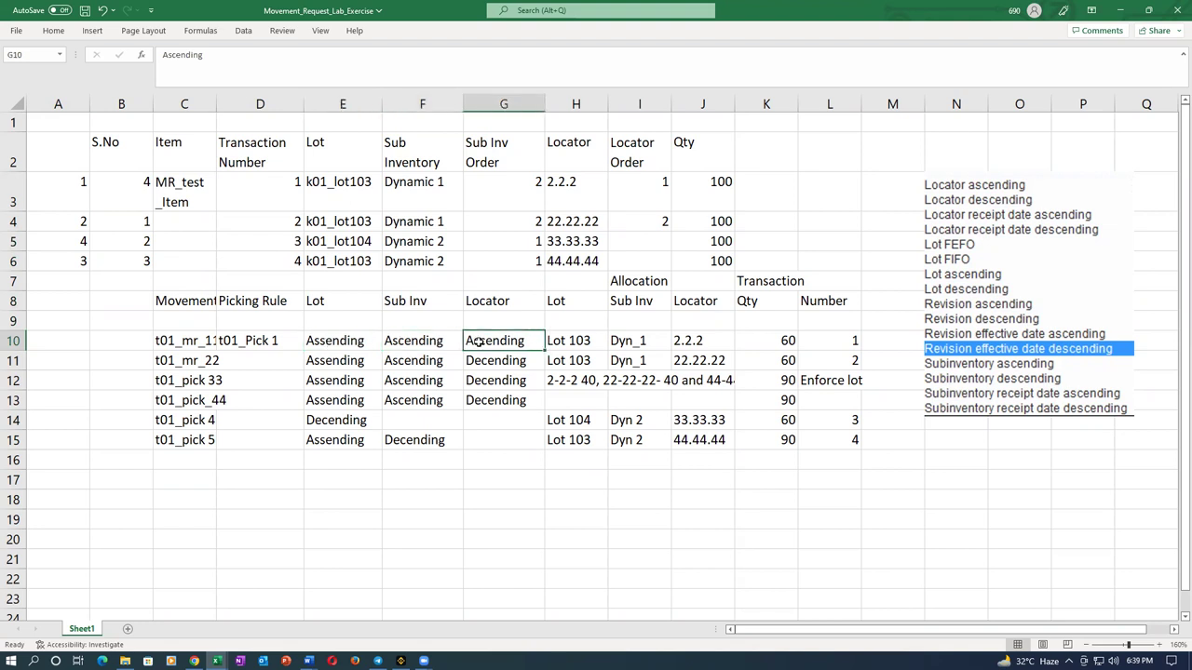
click(409, 343)
click(322, 341)
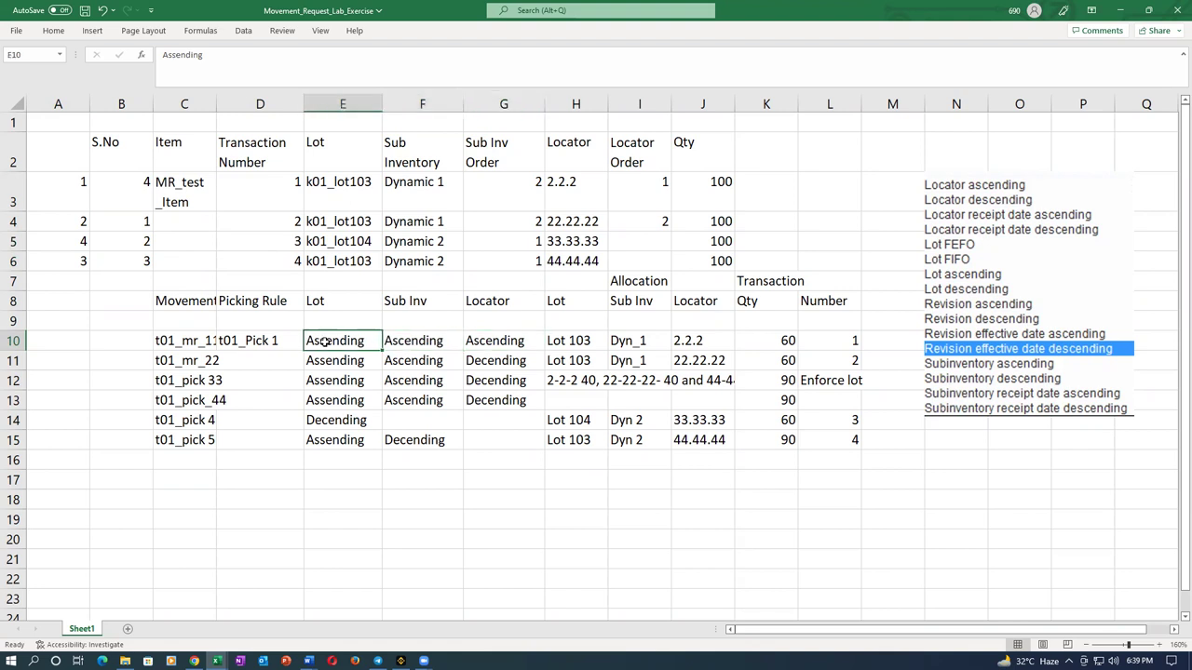
click(392, 345)
- Enter Sub Inv Order values 1, 1, 2, 2 in G3:G6
drag(332, 307, 394, 353)
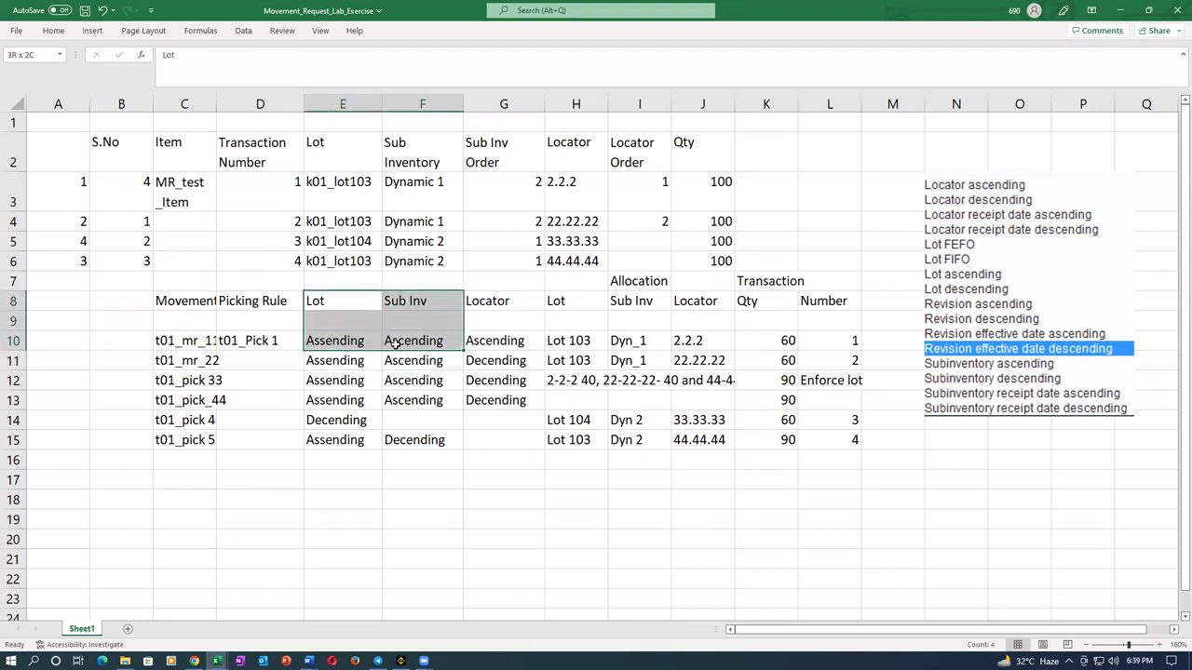
click(502, 196)
text(1)
key(Return)
text(1)
key(Return)
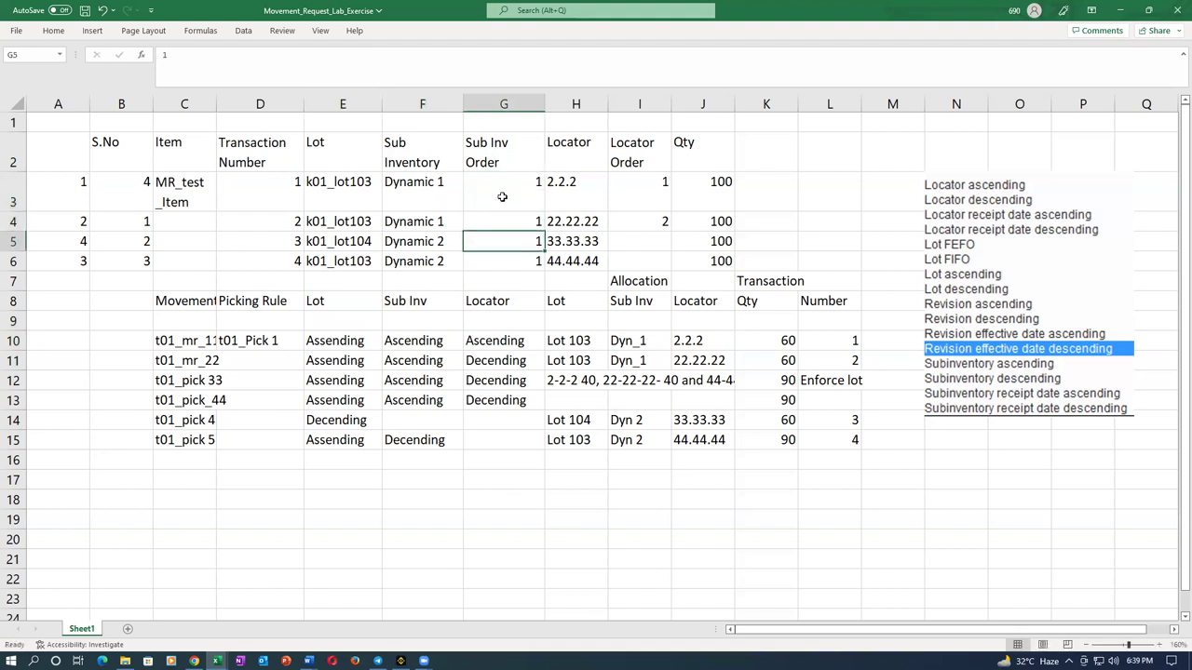
text(2)
key(Return)
text(2)
key(Return)
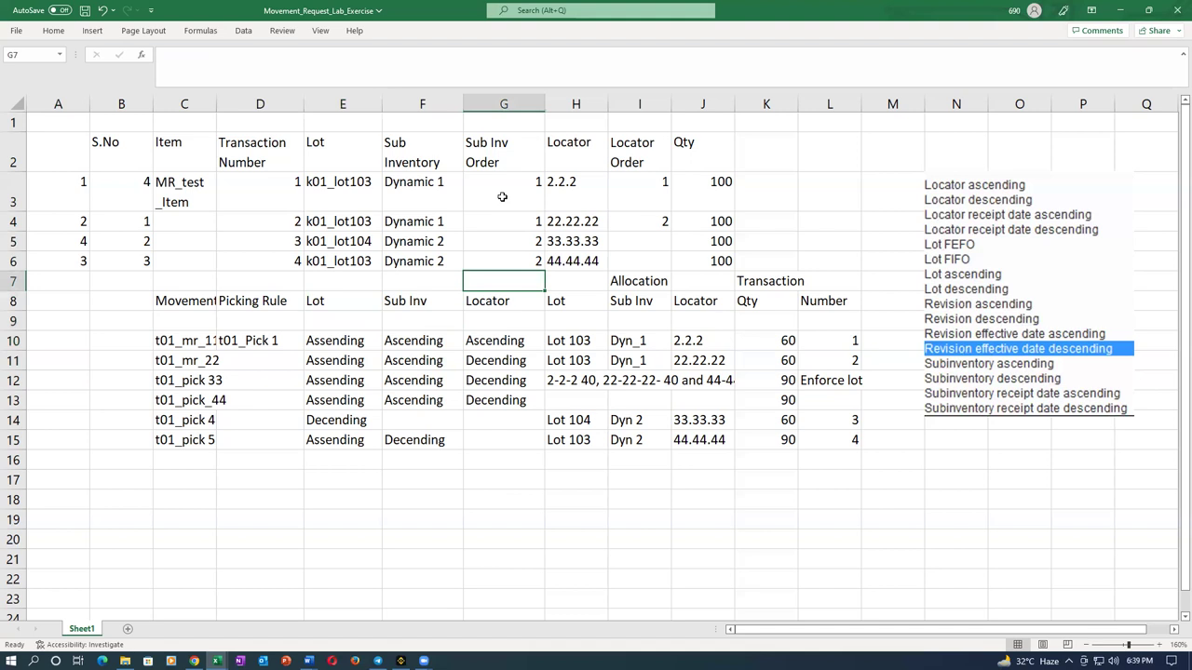
- Clear the S.No values in B3:B6, review the Sub Inv and Locator criteria, and return to Chrome
drag(127, 197, 143, 251)
key(Delete)
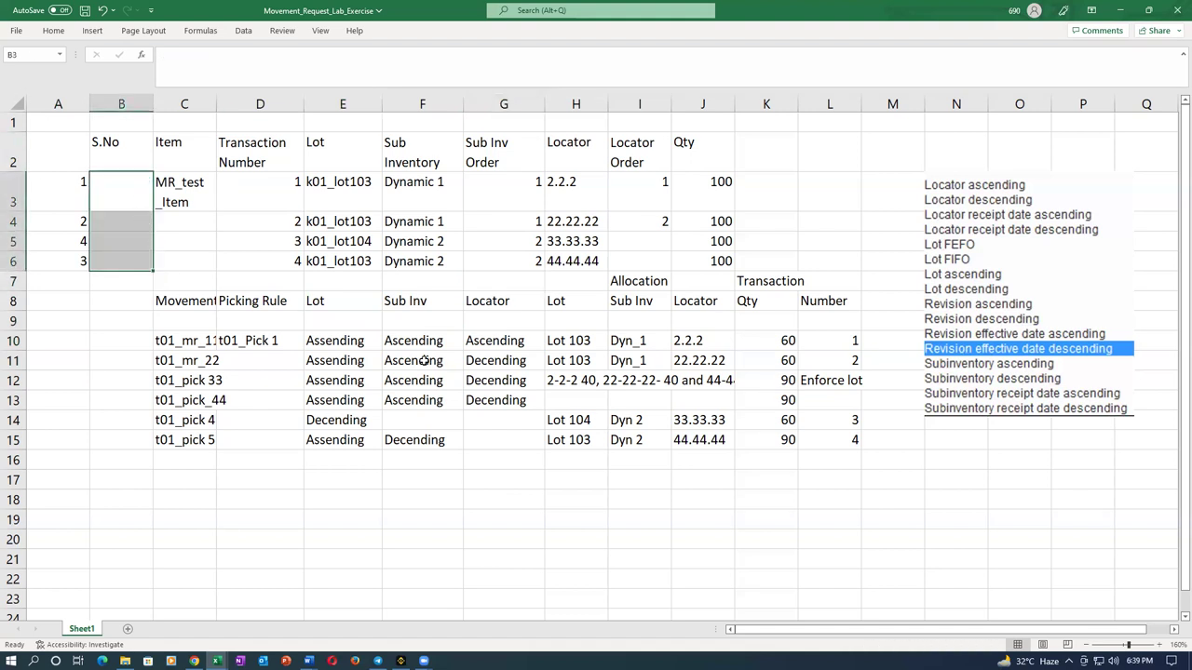
click(434, 302)
click(423, 341)
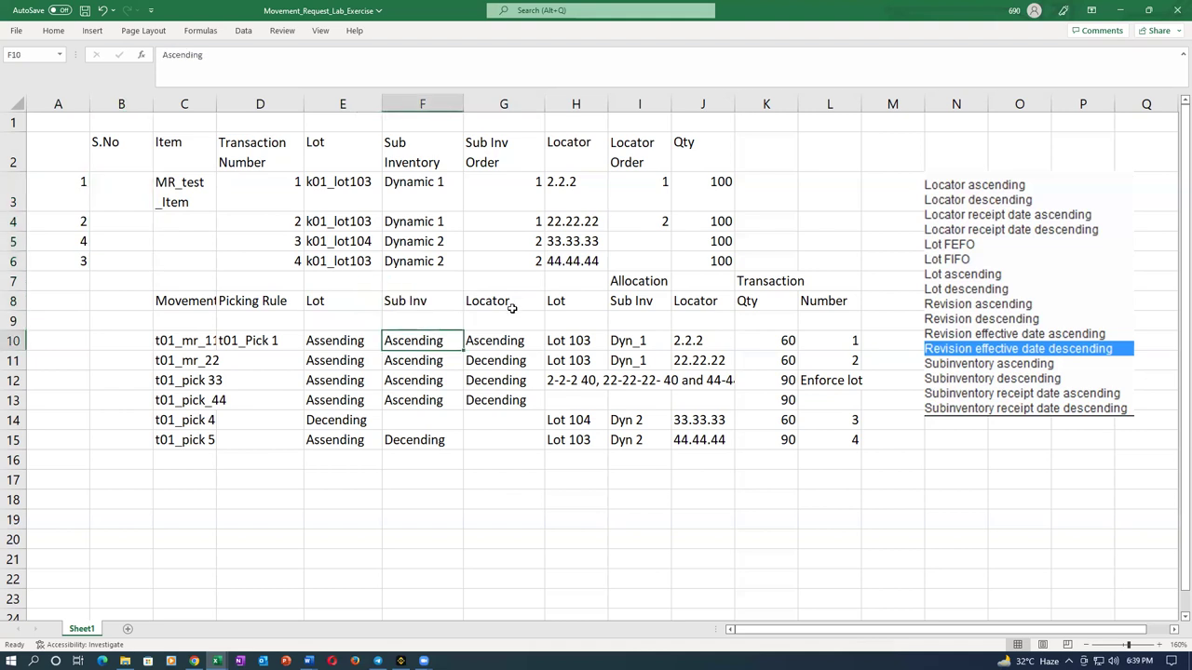
click(512, 307)
click(514, 340)
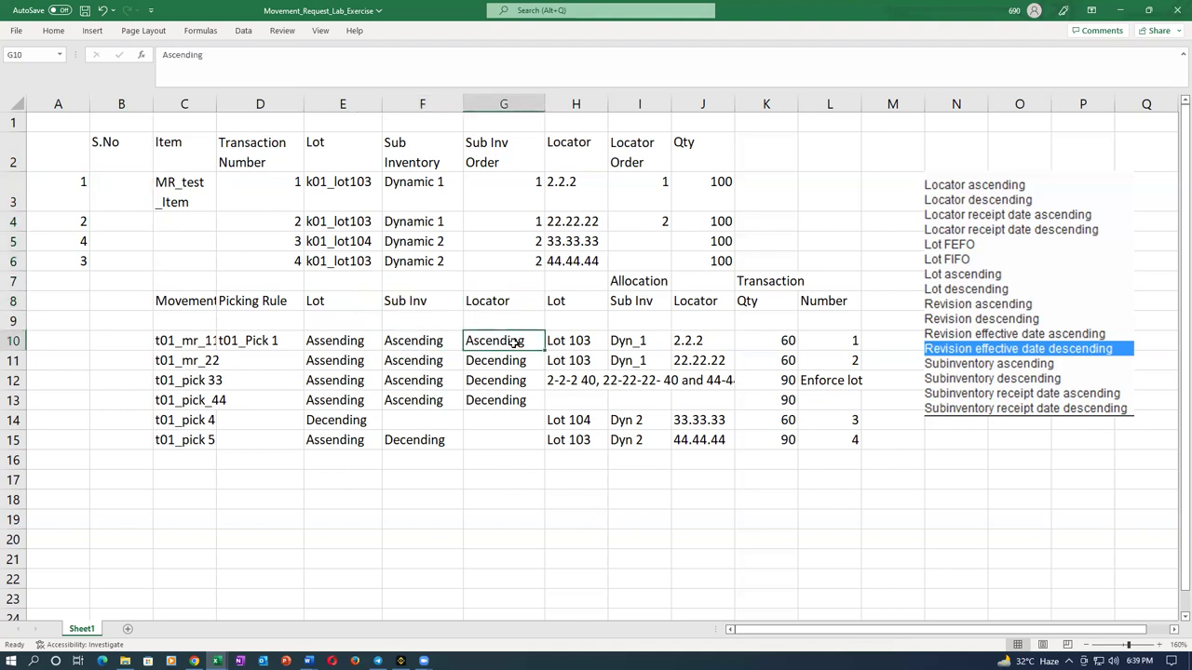
key(alt+Tab)
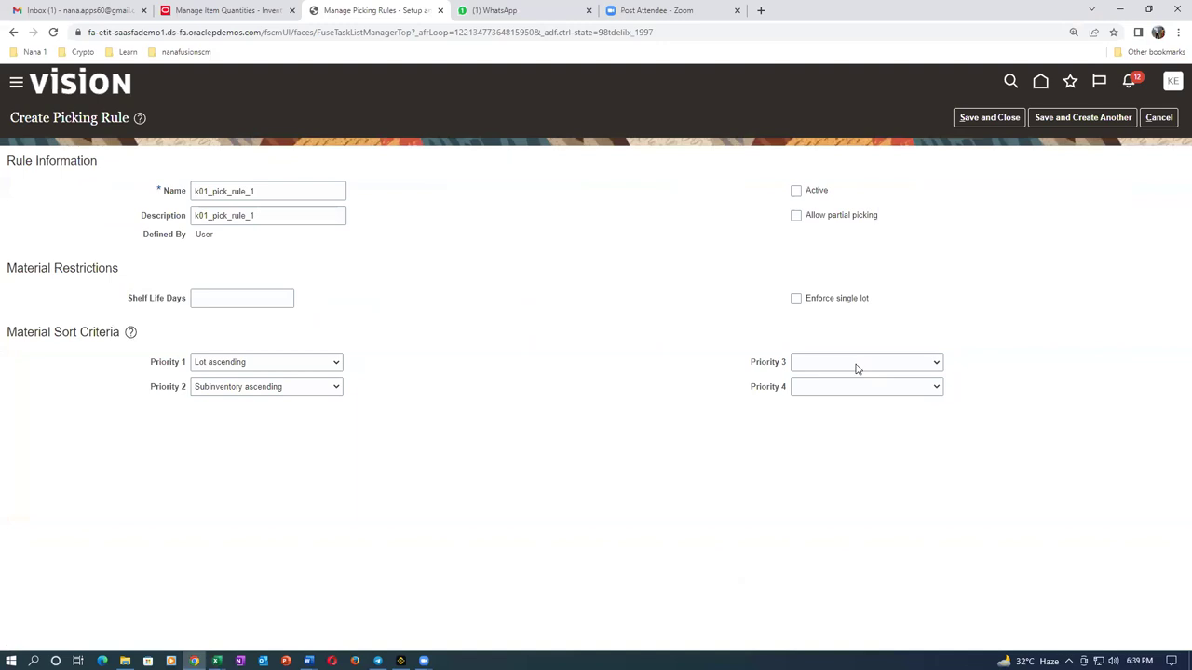
- Set Priority 3 to Locator ascending, leaving Priority 2 unchanged
click(856, 365)
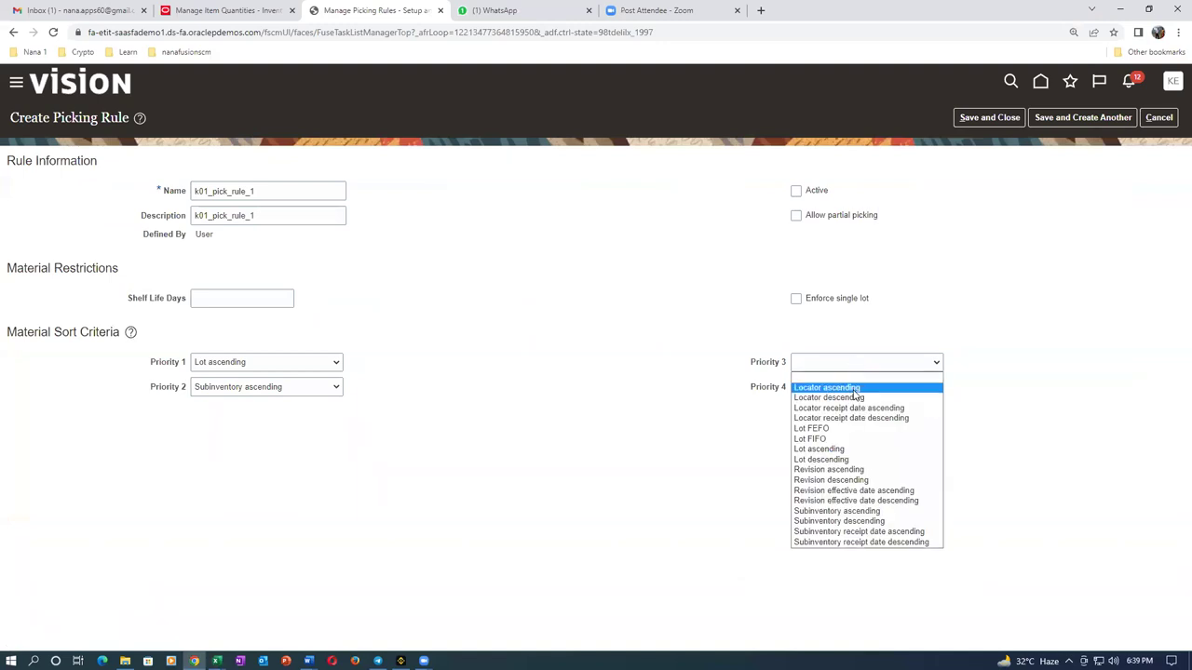
click(853, 390)
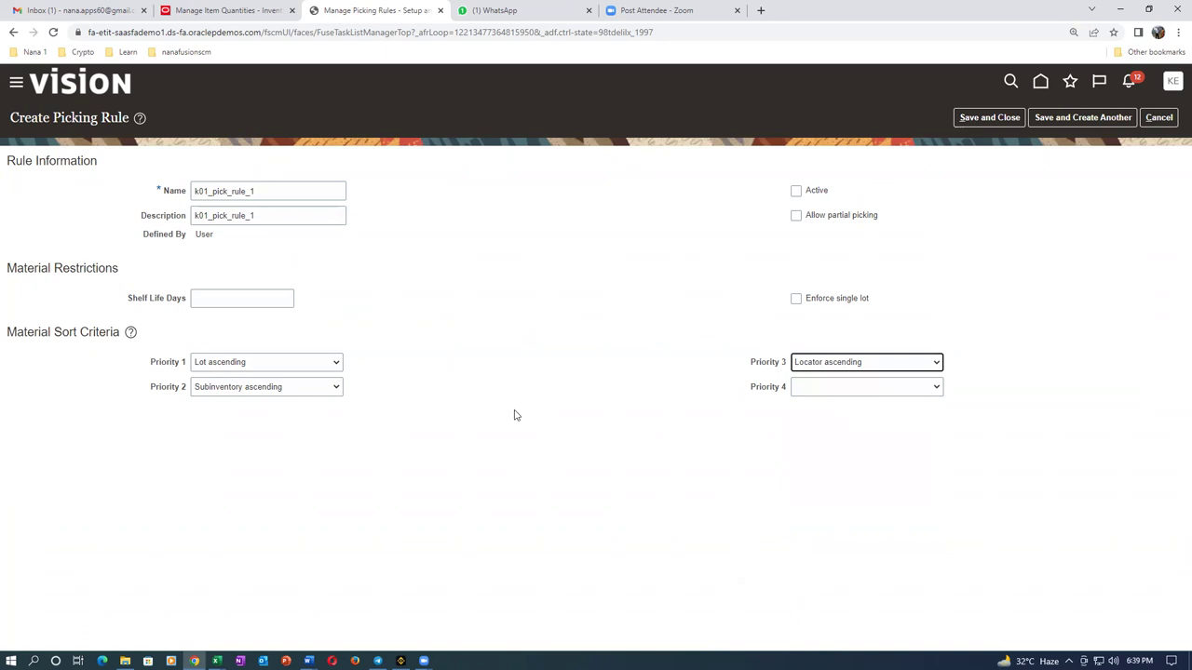
click(236, 391)
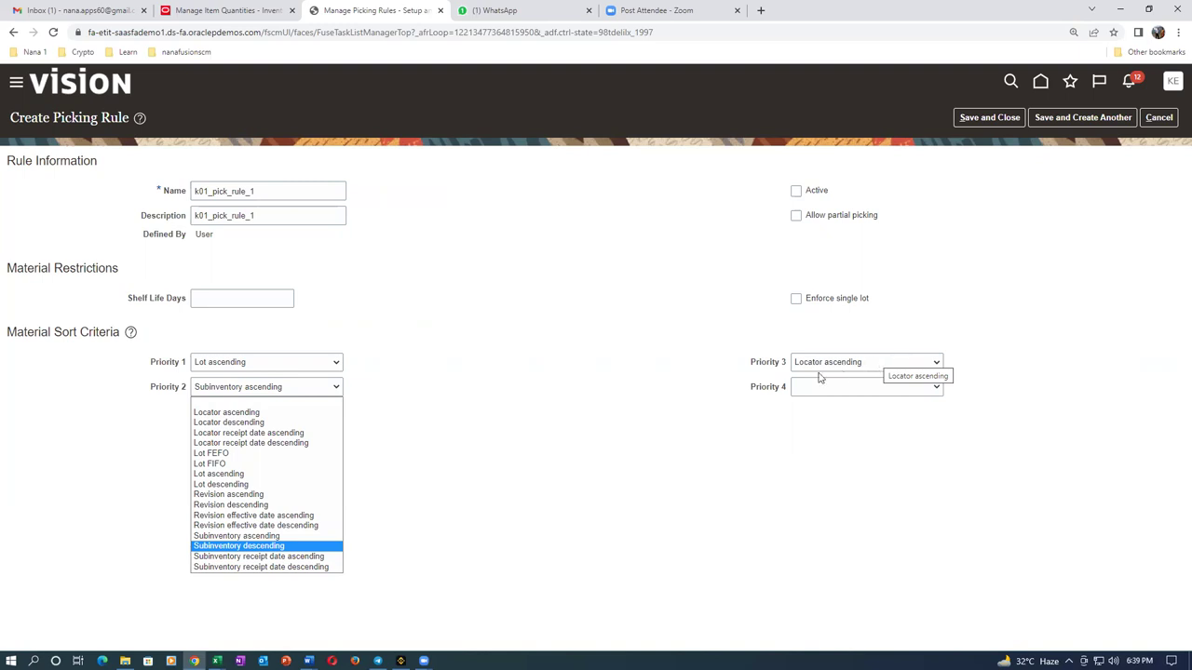
click(446, 444)
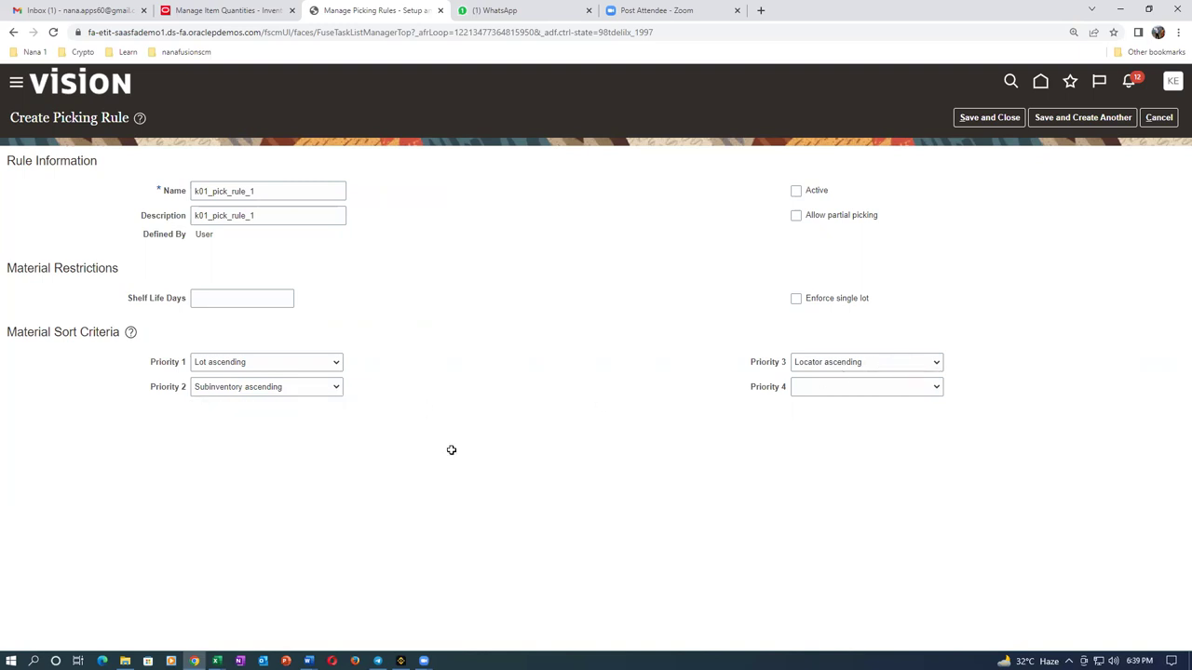
- Back in the exercise workbook, review the Sub Inv Order values in column G
key(alt+Tab)
click(498, 192)
click(478, 221)
click(487, 242)
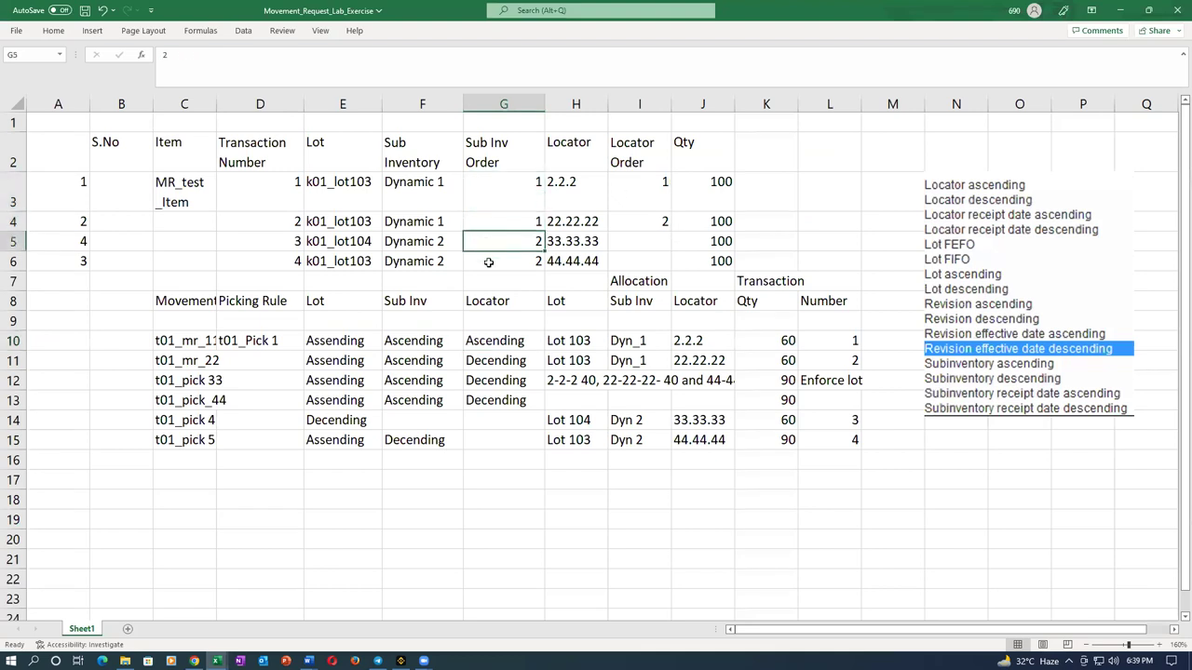
- Review the Sub Inv Order values 1, 1, 2, 2 in G3:G6, then return to the picking rule page
click(488, 263)
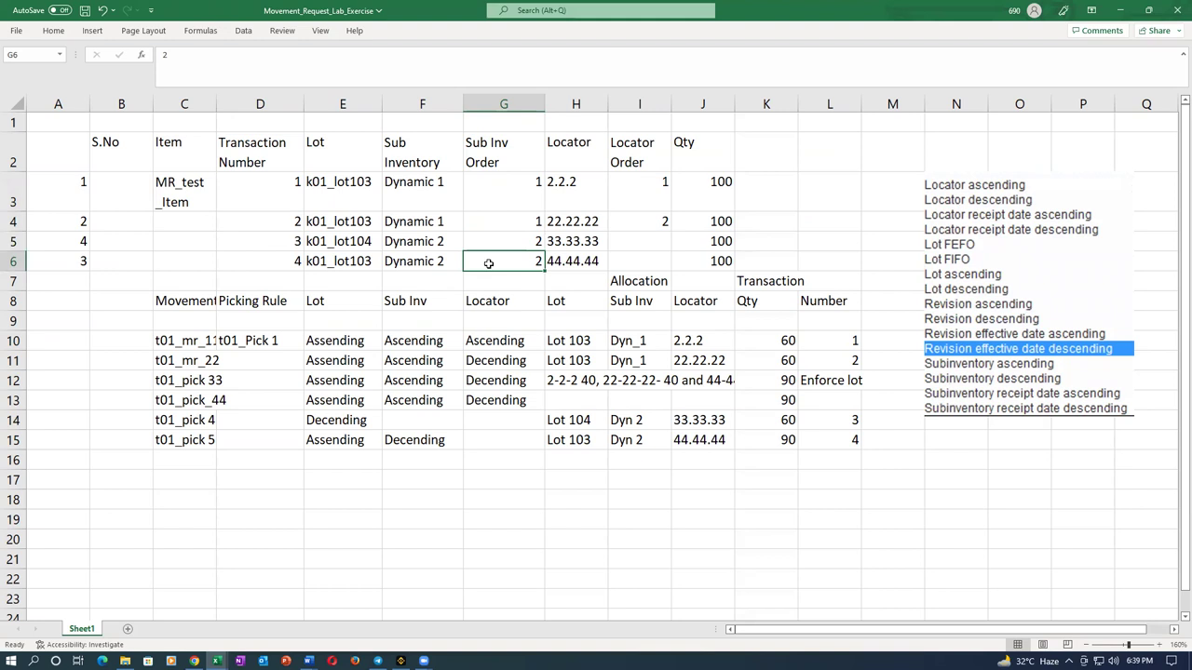
click(511, 191)
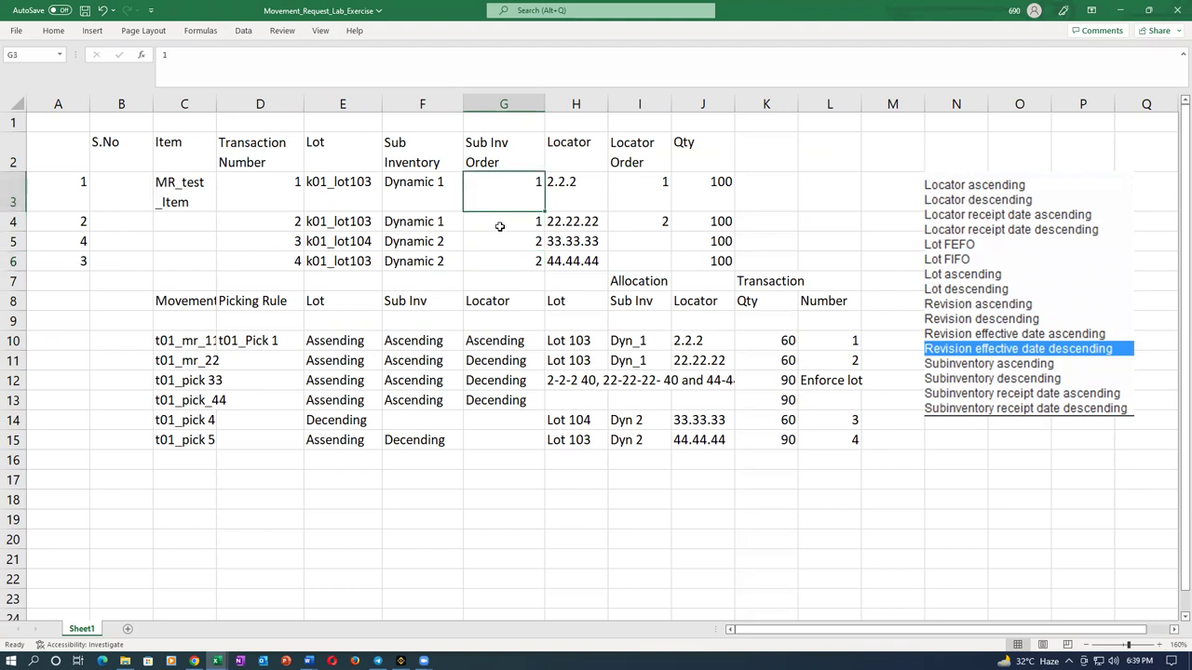
click(499, 226)
click(498, 241)
click(491, 261)
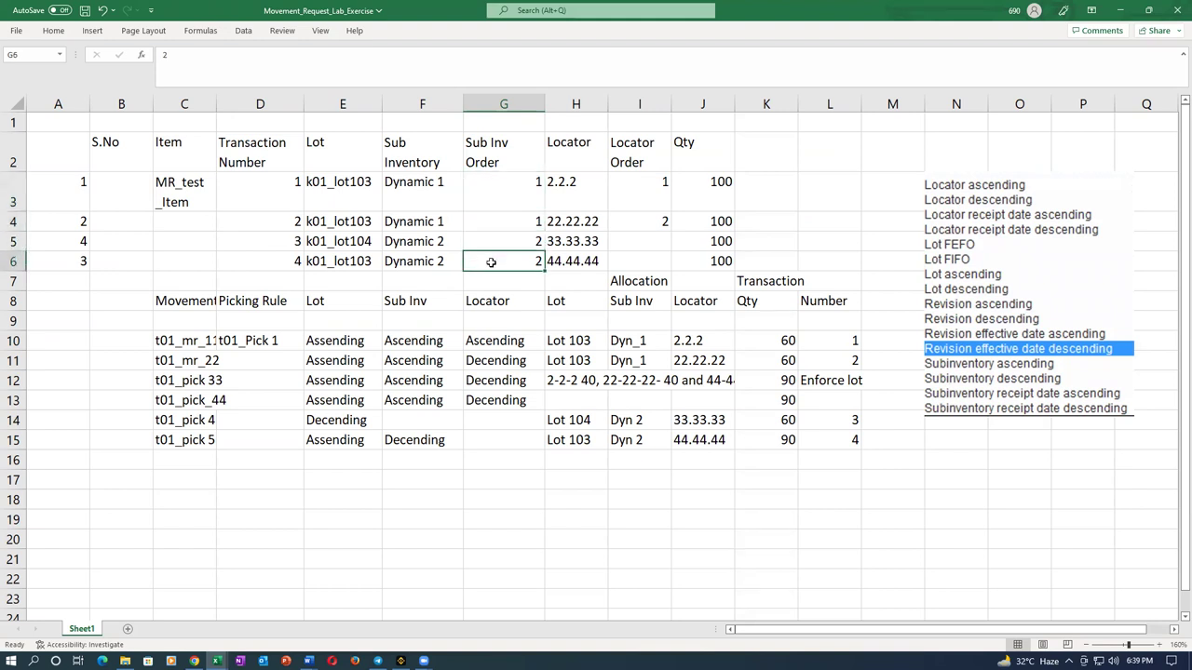
drag(486, 186, 498, 253)
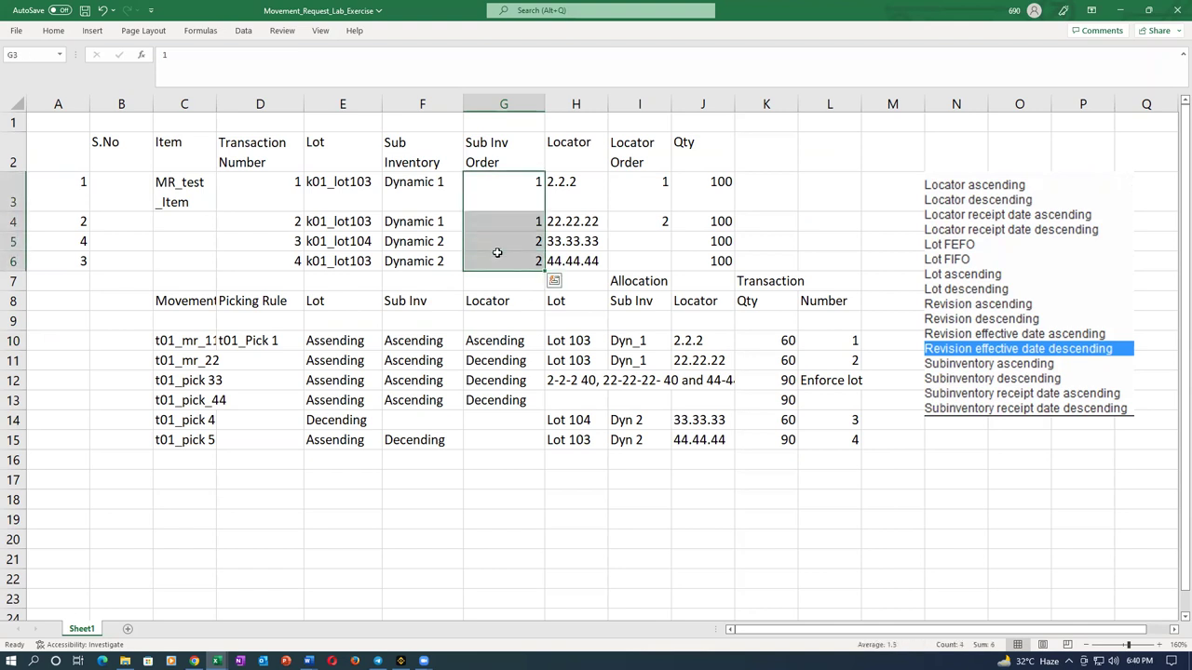
key(alt+Tab)
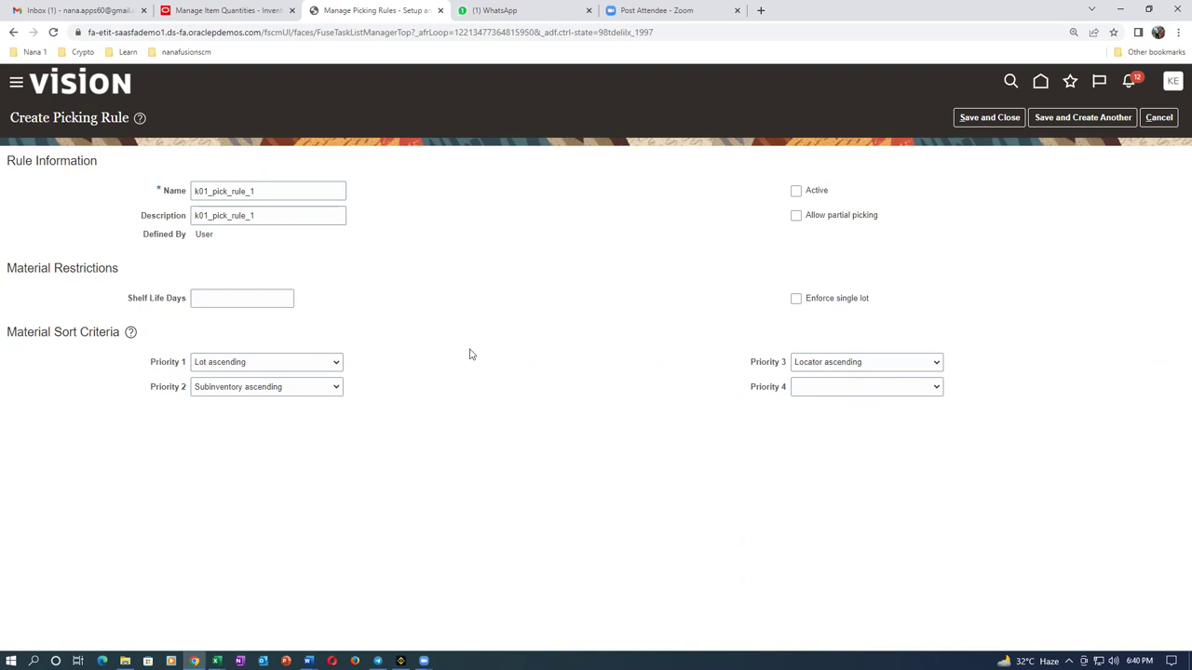
- Check Allow partial picking and Active on k01_pick_rule_1, then switch back to Excel
click(796, 224)
click(797, 191)
key(alt+Tab)
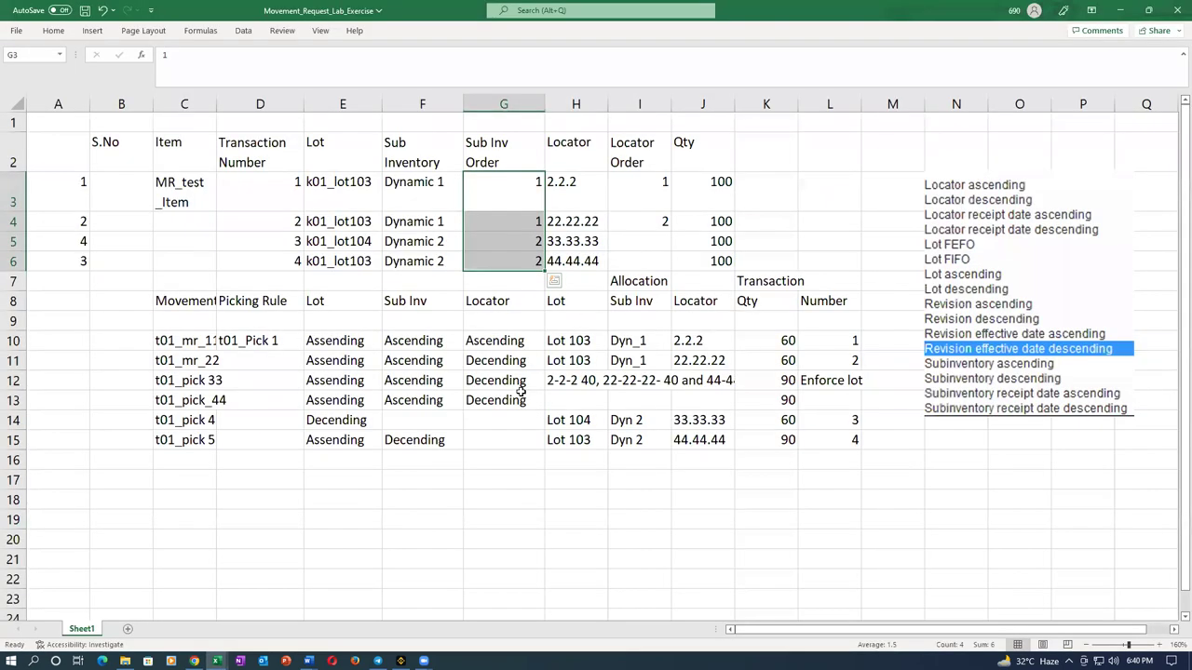
- Review the Lot, Sub Inv, Locator and allocation Lot headings in E8:H8, then return to Oracle
click(475, 491)
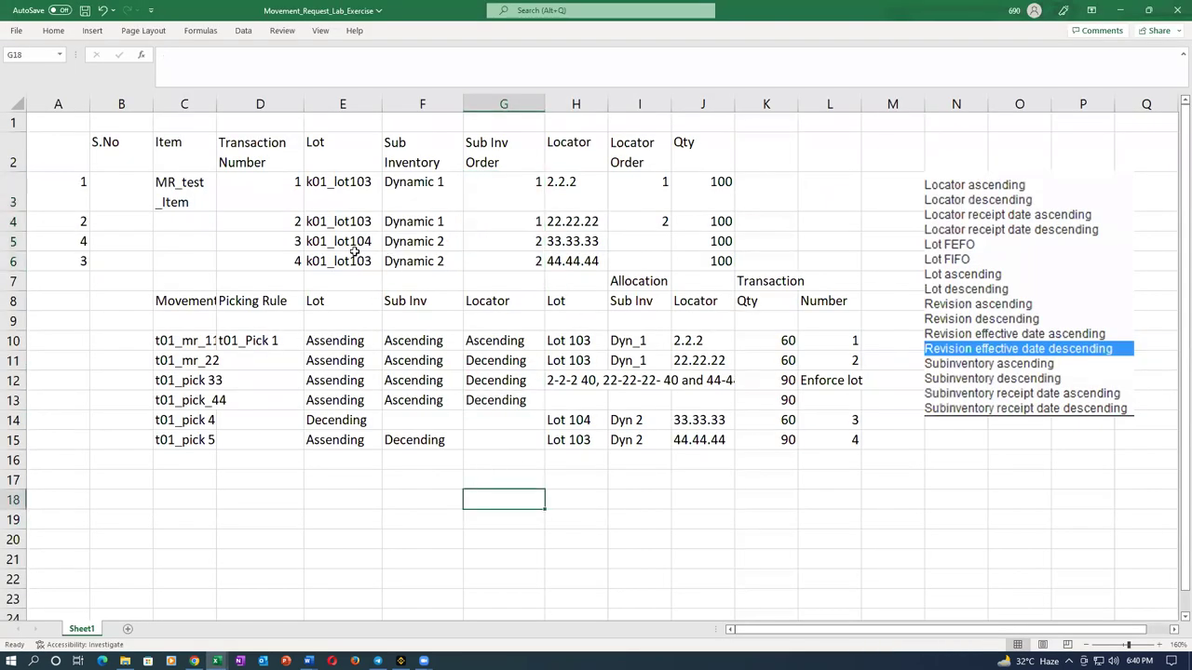
drag(328, 302, 571, 300)
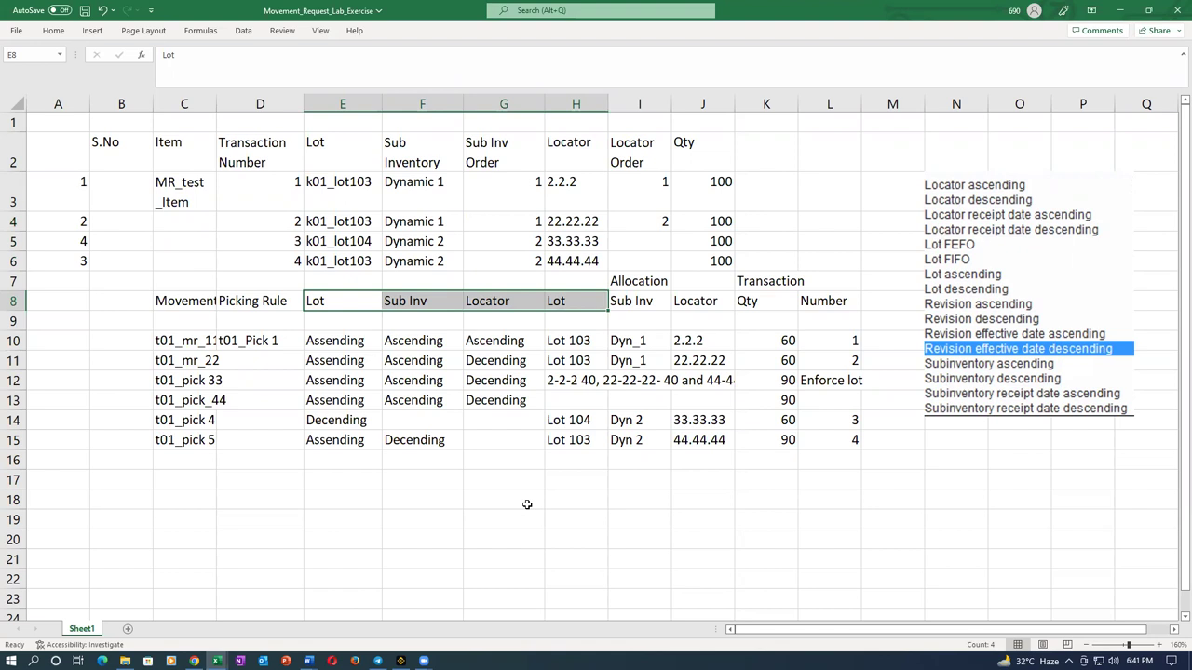
click(323, 484)
drag(317, 301, 567, 300)
click(494, 538)
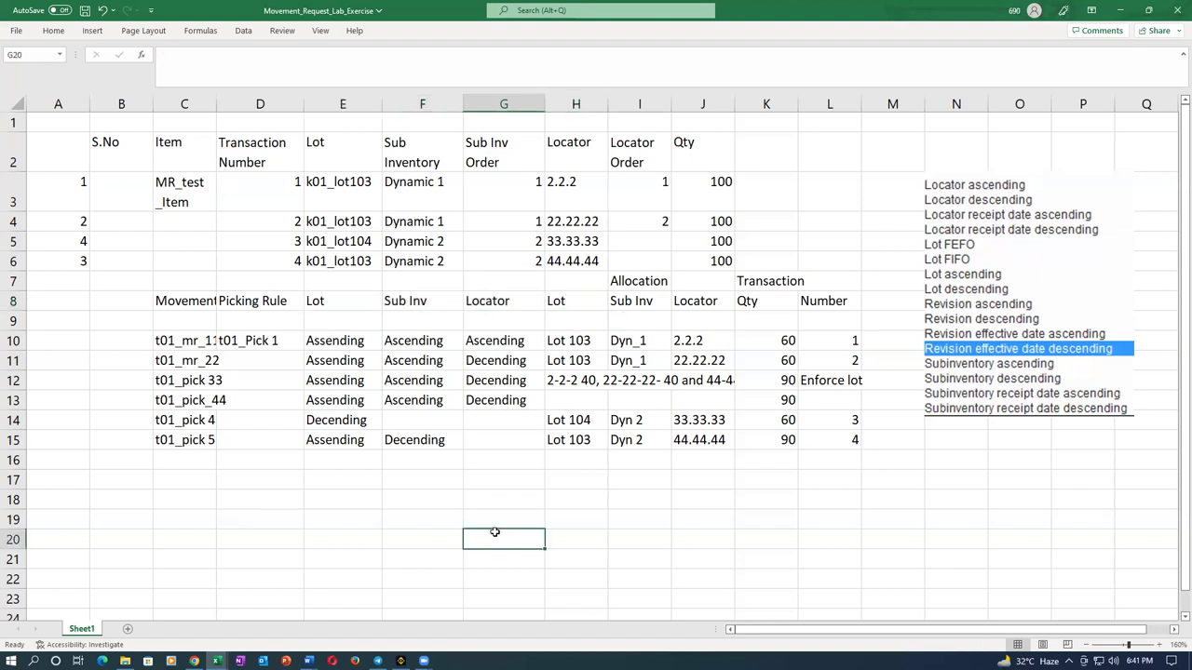
click(403, 540)
click(356, 540)
click(324, 300)
click(423, 301)
click(487, 298)
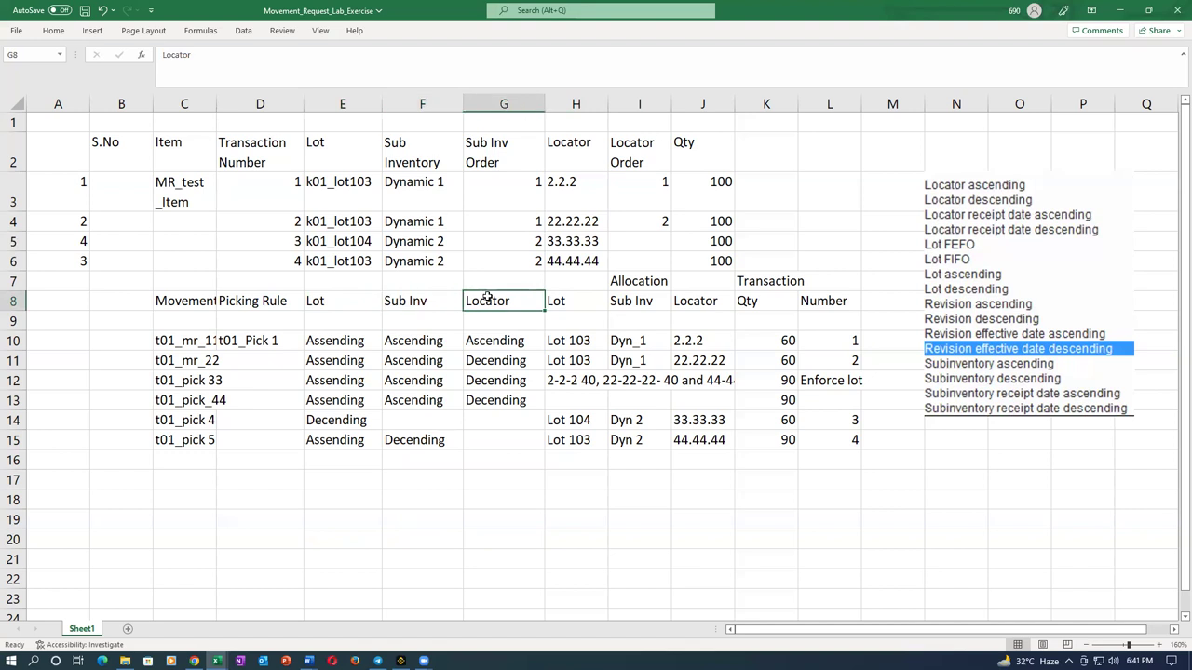
click(577, 299)
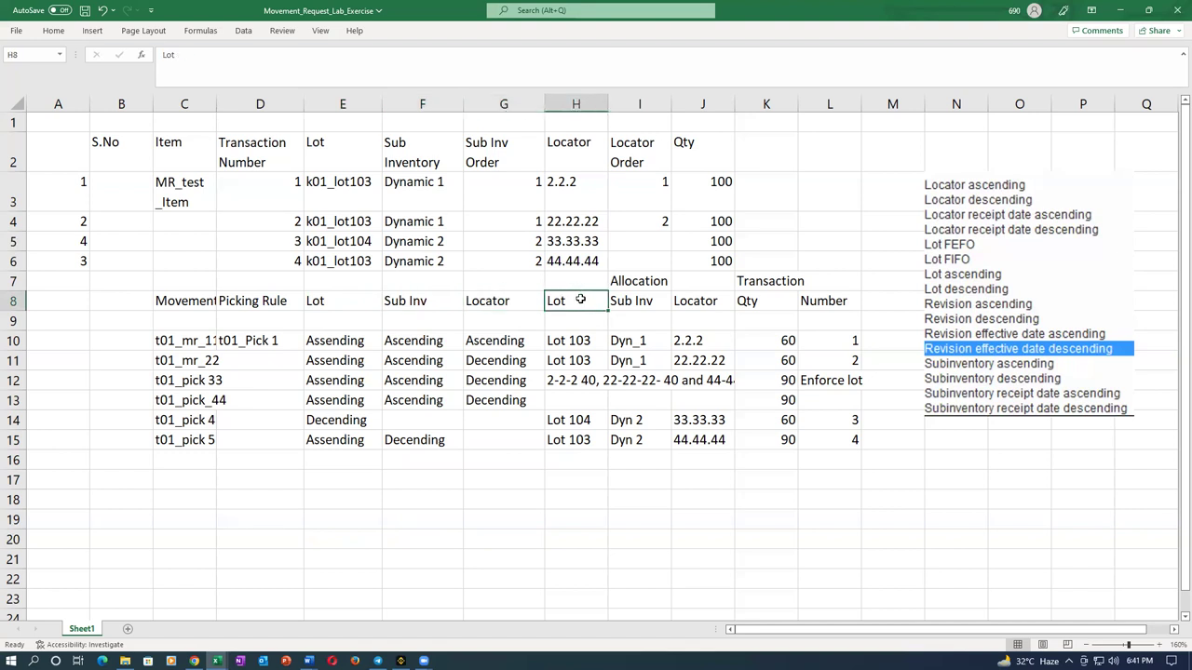
drag(341, 302, 562, 303)
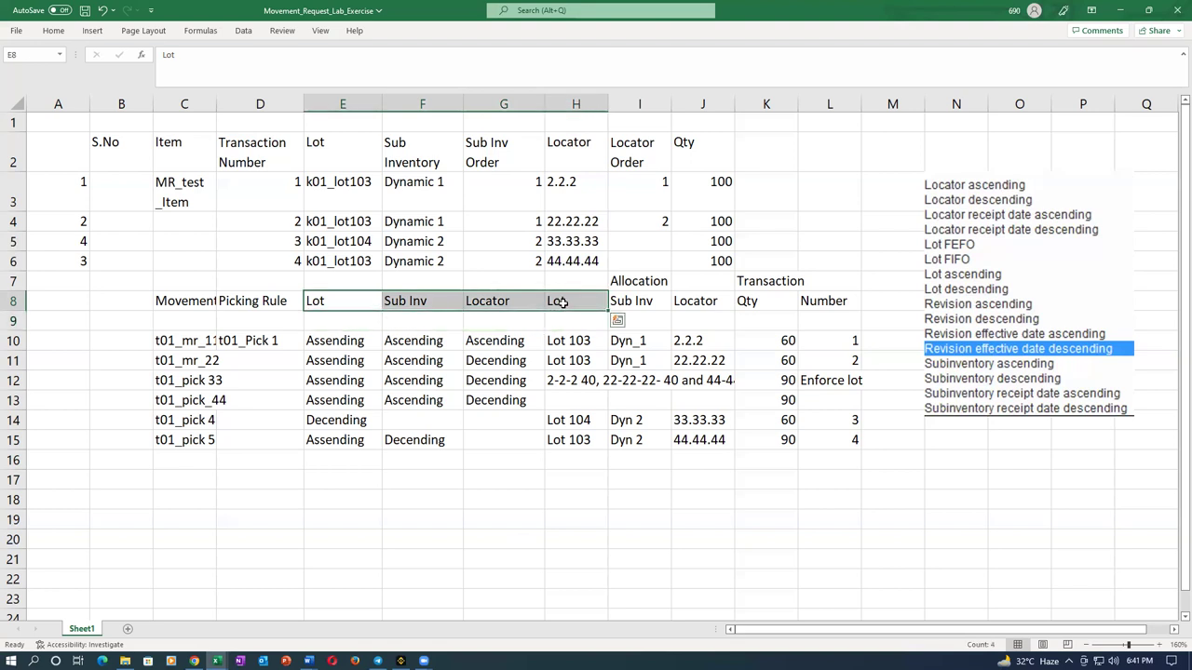
key(alt+Tab)
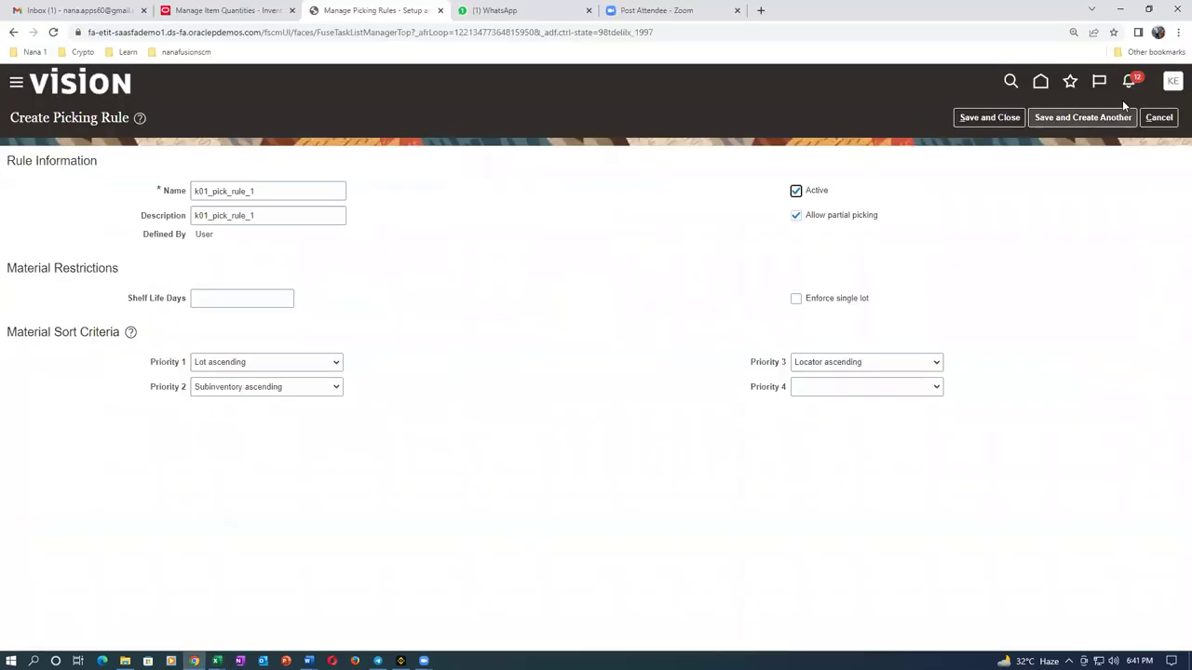
- Save k01_pick_rule_1 and open its picking rule assignments
click(991, 118)
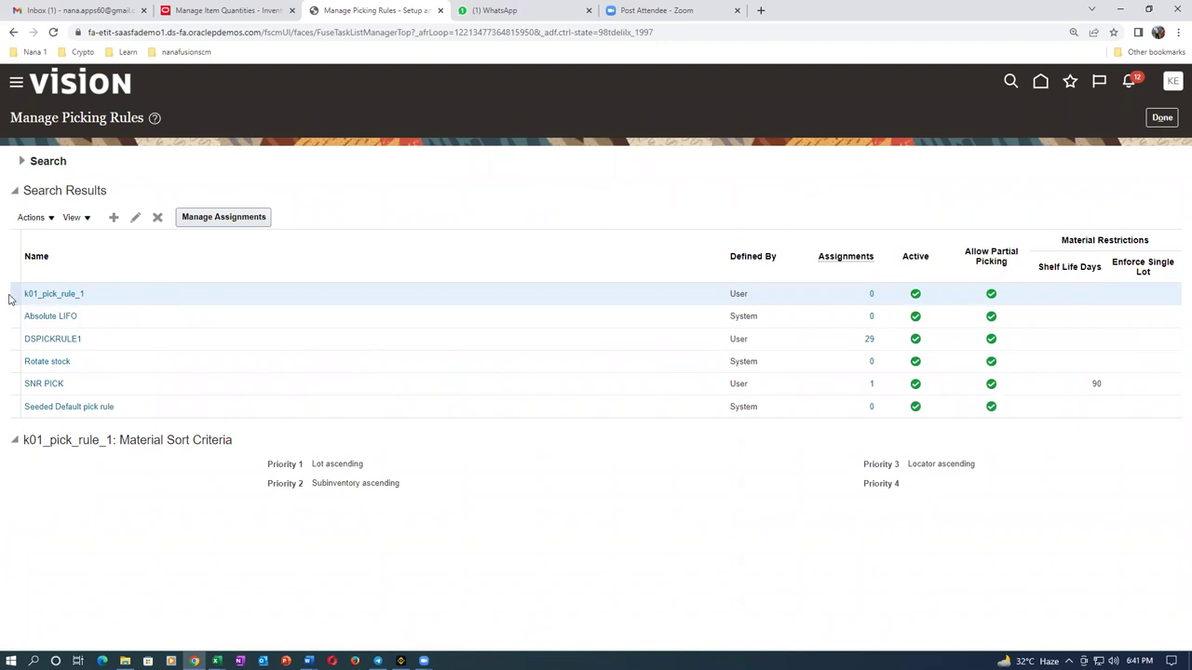
click(226, 222)
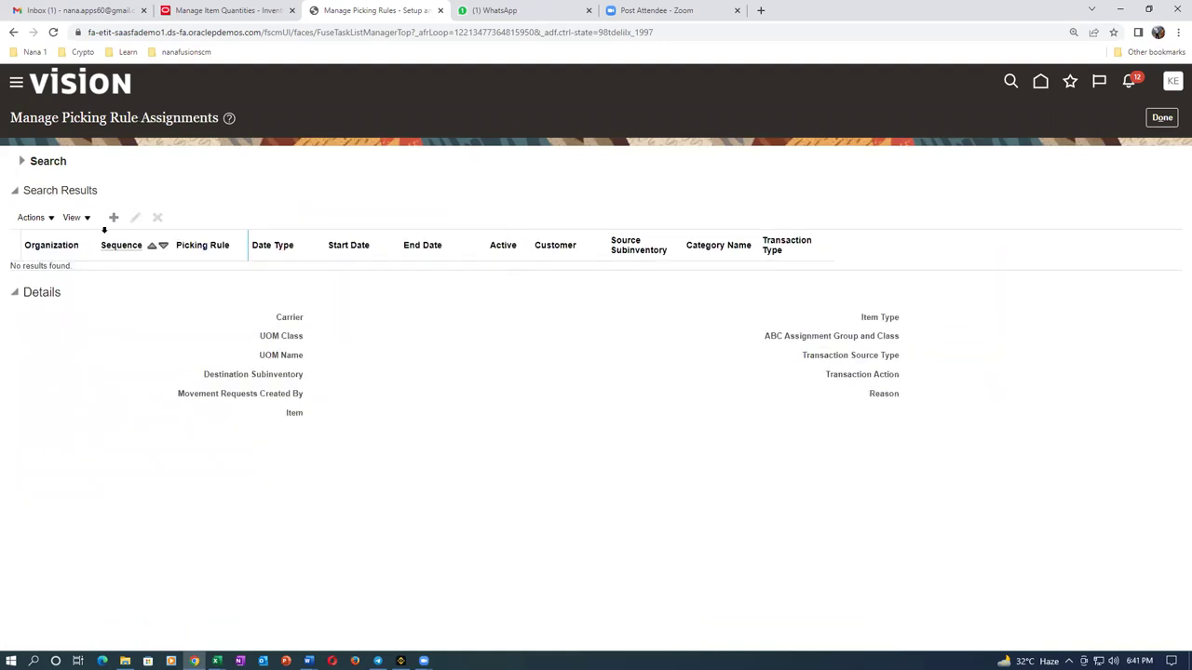
- Create a picking rule assignment with Organization K011, Sequence 1 and rule k01_pick_rule_1
click(113, 217)
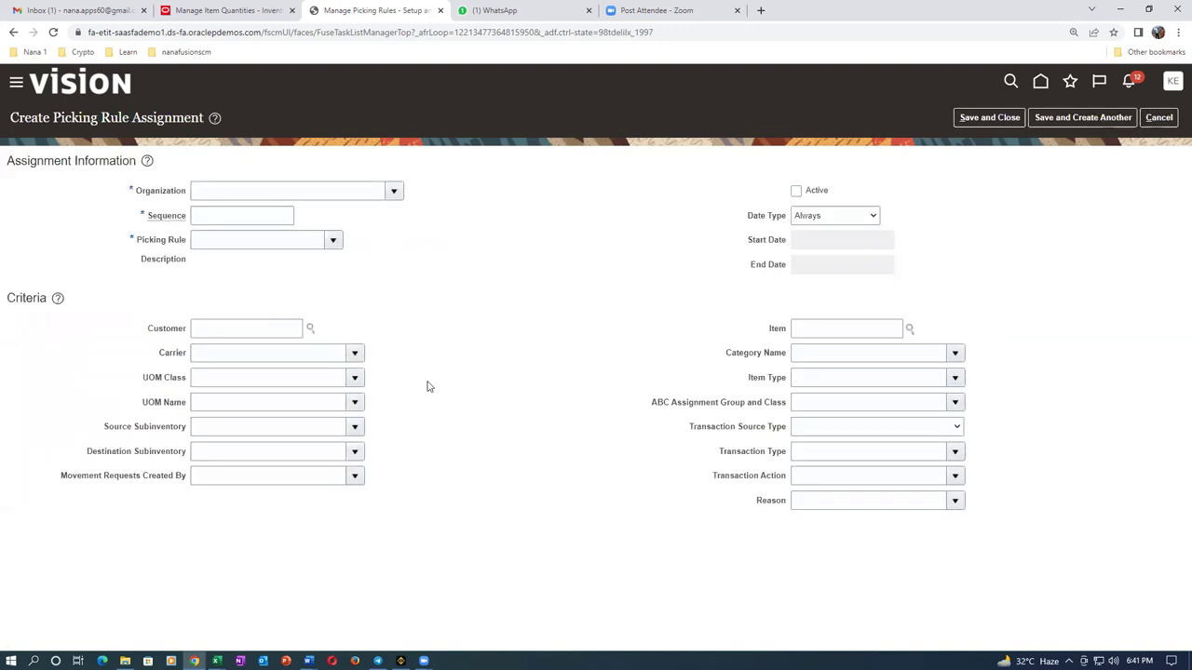
click(227, 191)
text(K)
key(Tab)
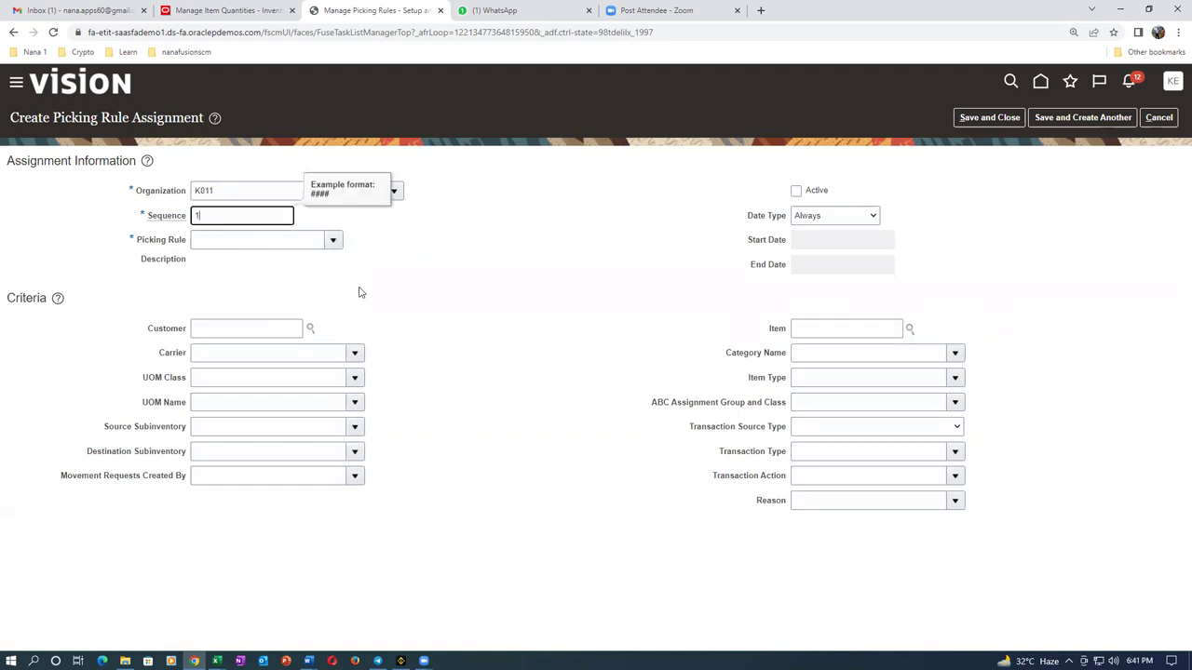
key(Tab)
text(k01)
key(Tab)
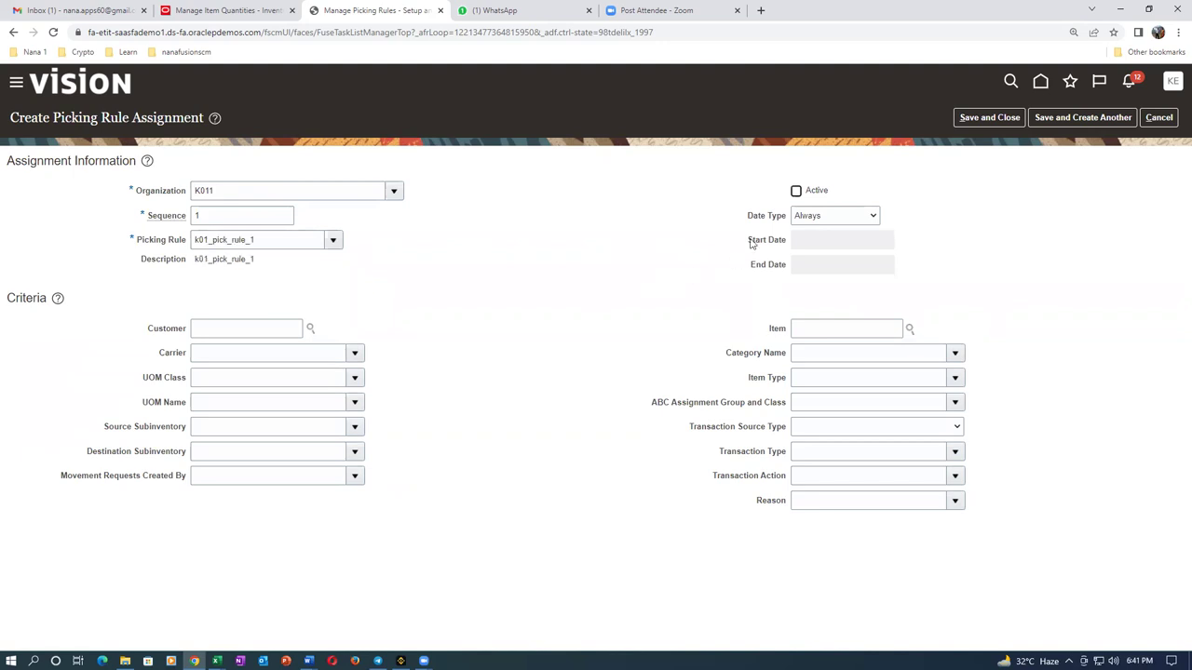
- Visit the item and destination subinventory criteria, then switch to another window
click(804, 329)
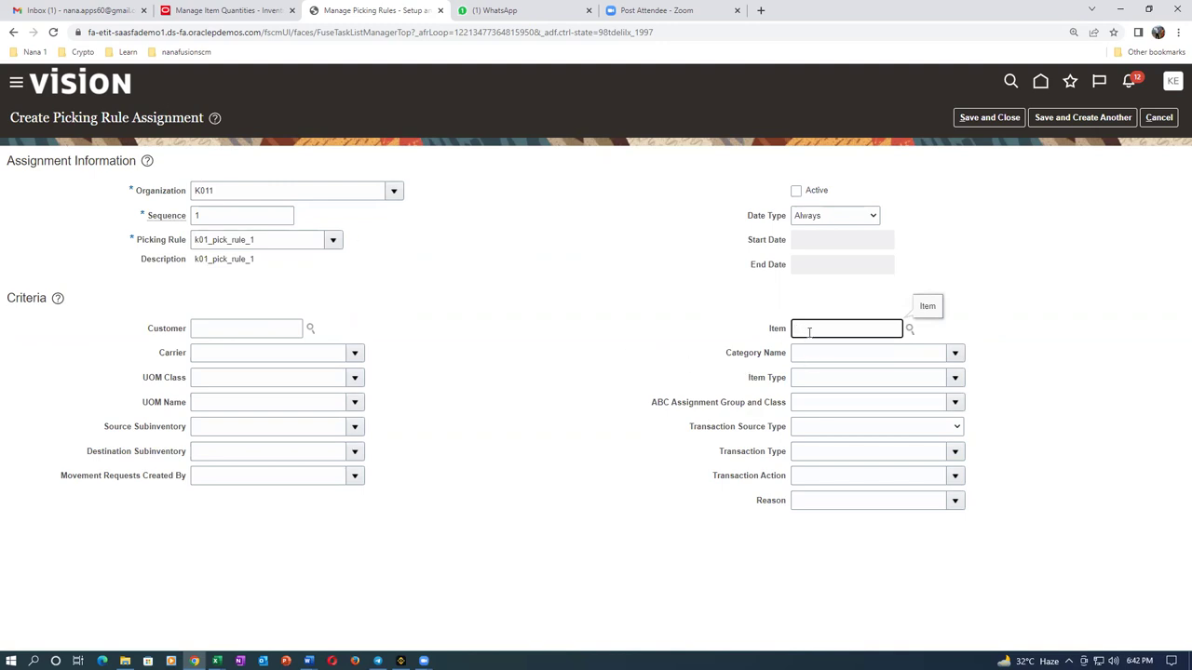
click(204, 451)
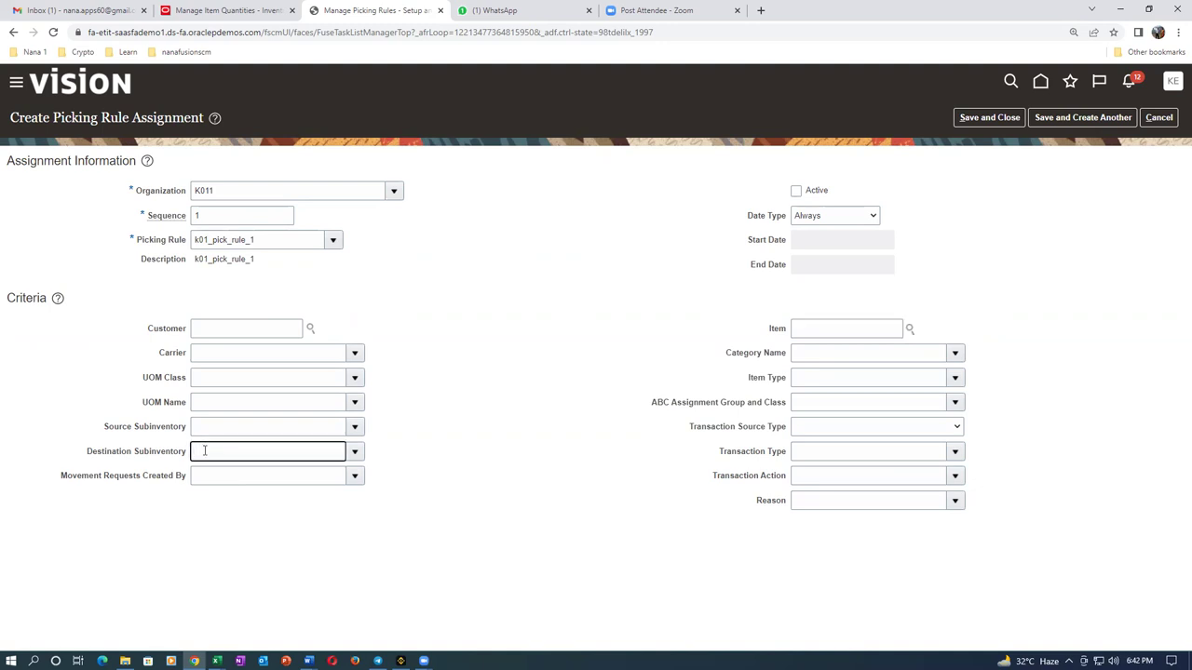
key(alt+Tab)
key(alt+Tab)
key(alt+Tab)
key(alt+Tab)
key(alt+Tab)
key(alt+Tab)
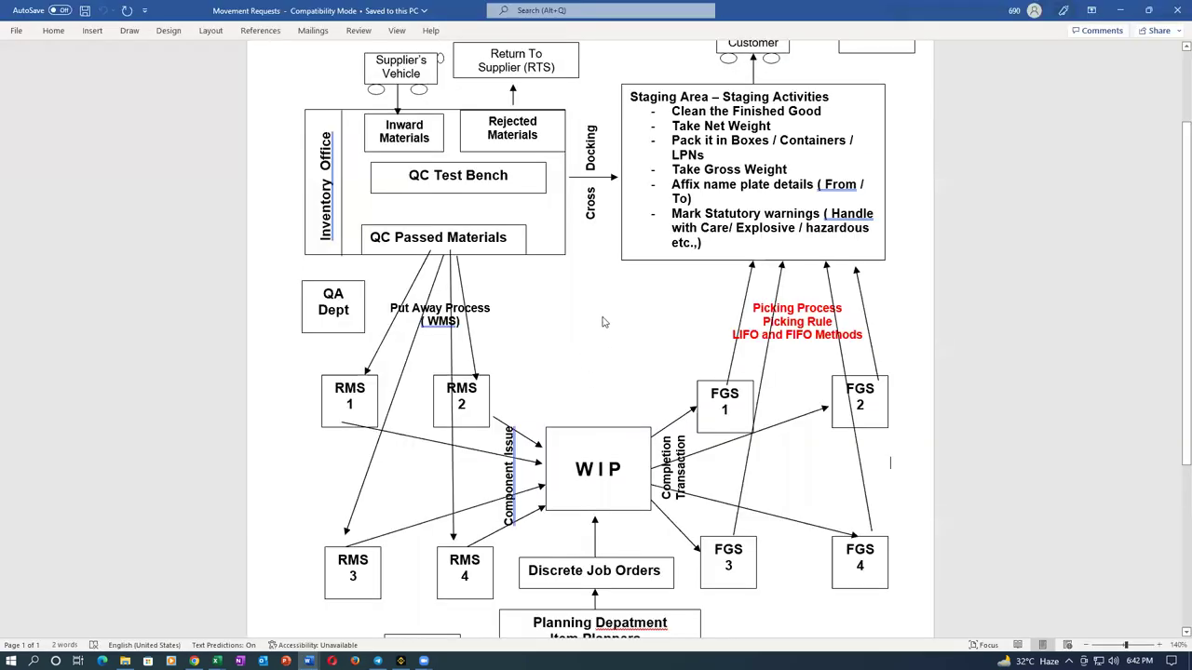
- Highlight the Staging Activities list in the Word diagram, then return to the assignment form
drag(750, 96, 733, 227)
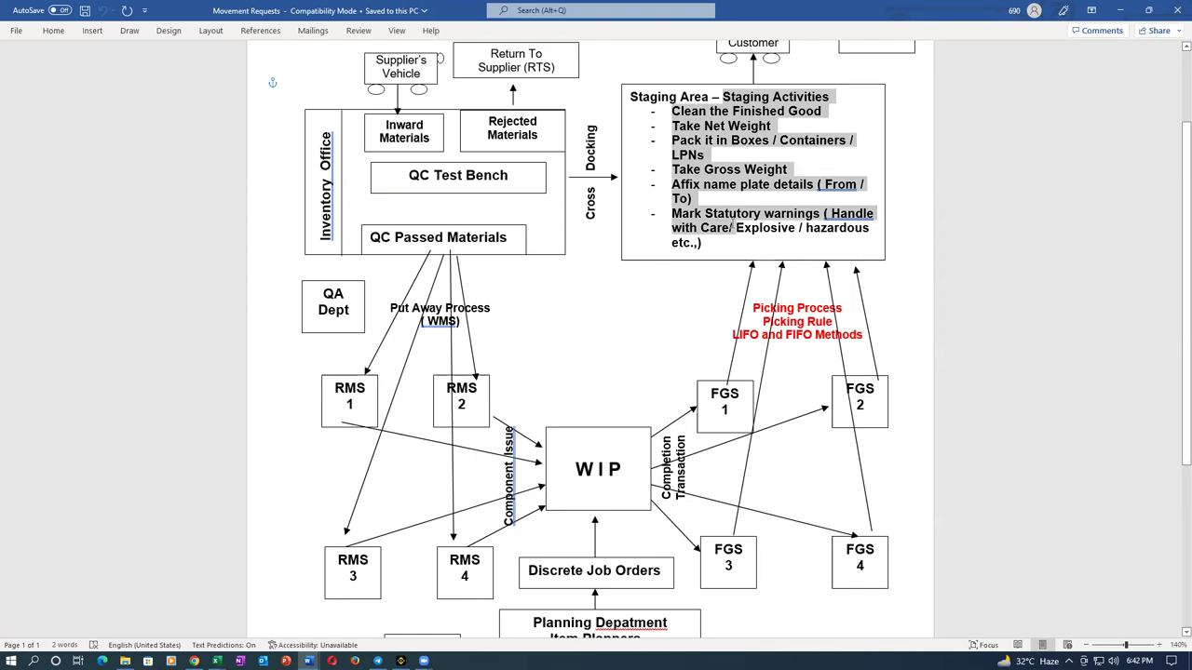
key(alt+Tab)
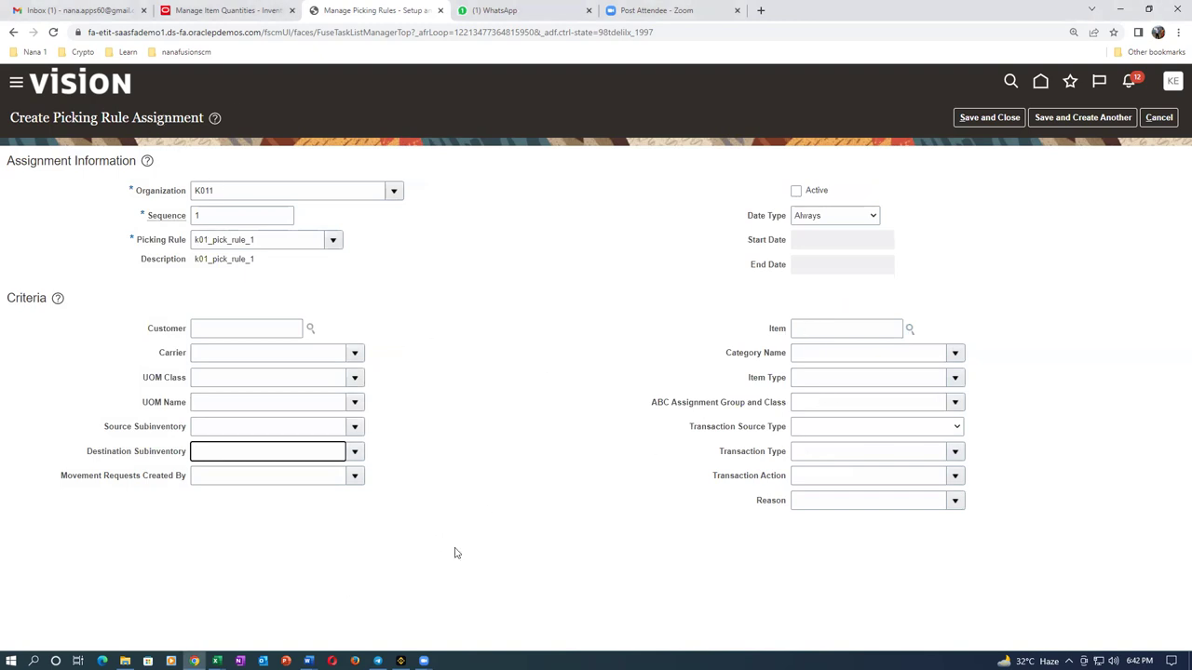
- Set the item to k0102_MR_test_1, mark the assignment Active, and save it
click(812, 327)
text(k0102)
click(683, 350)
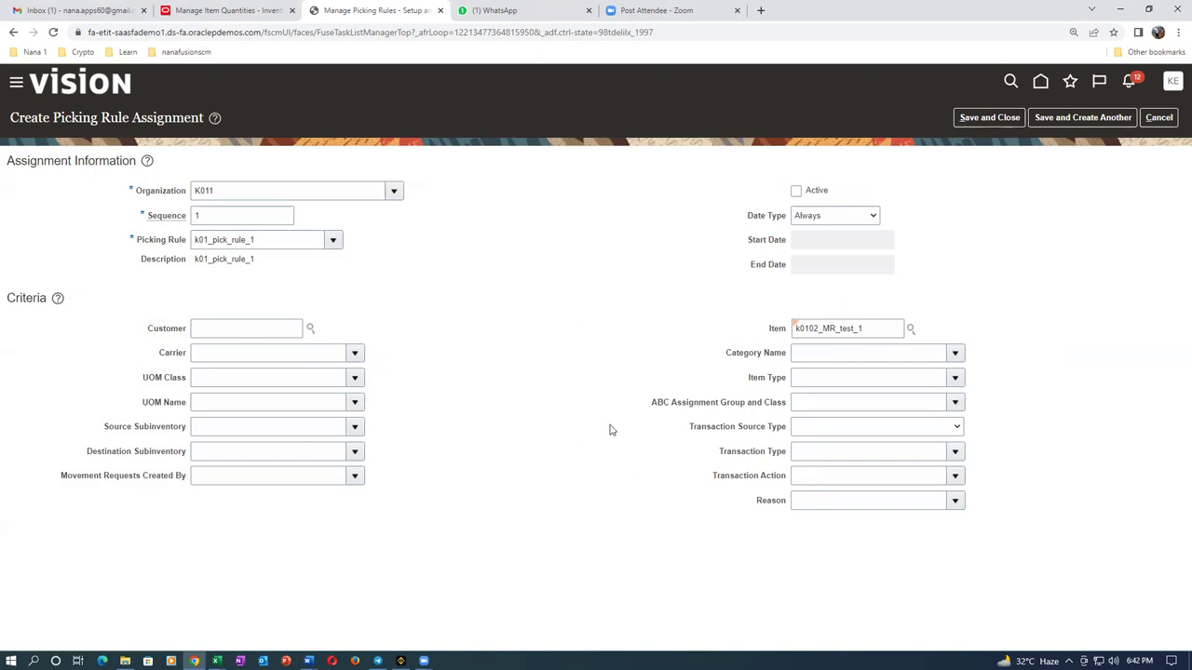
click(796, 191)
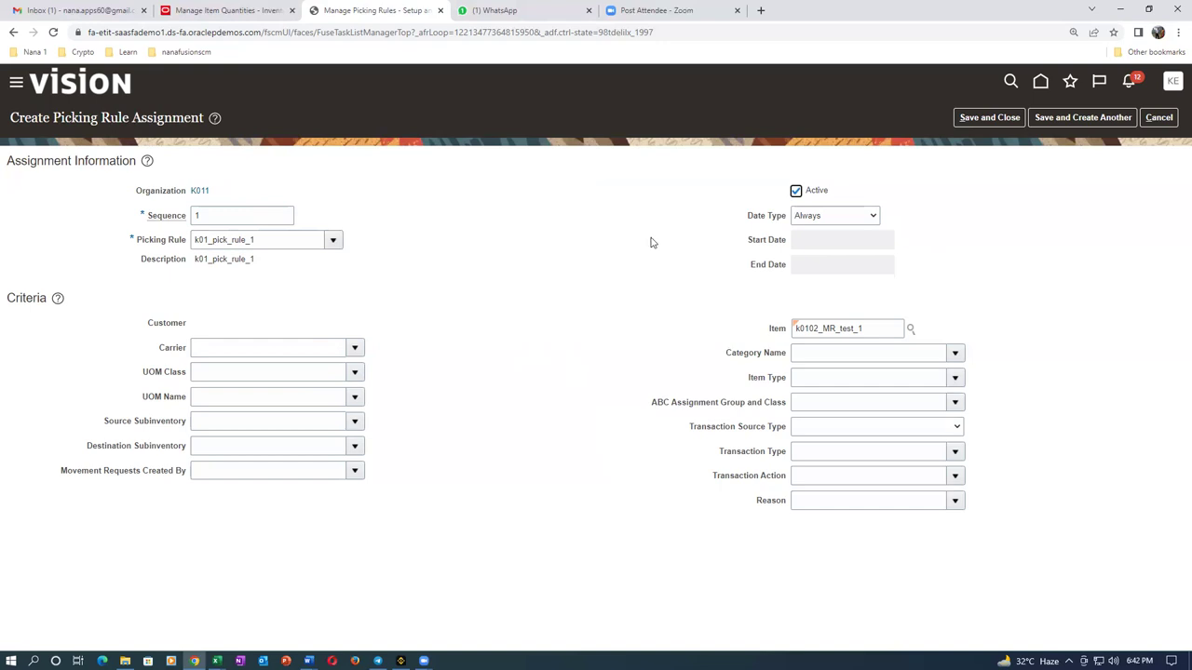
click(990, 117)
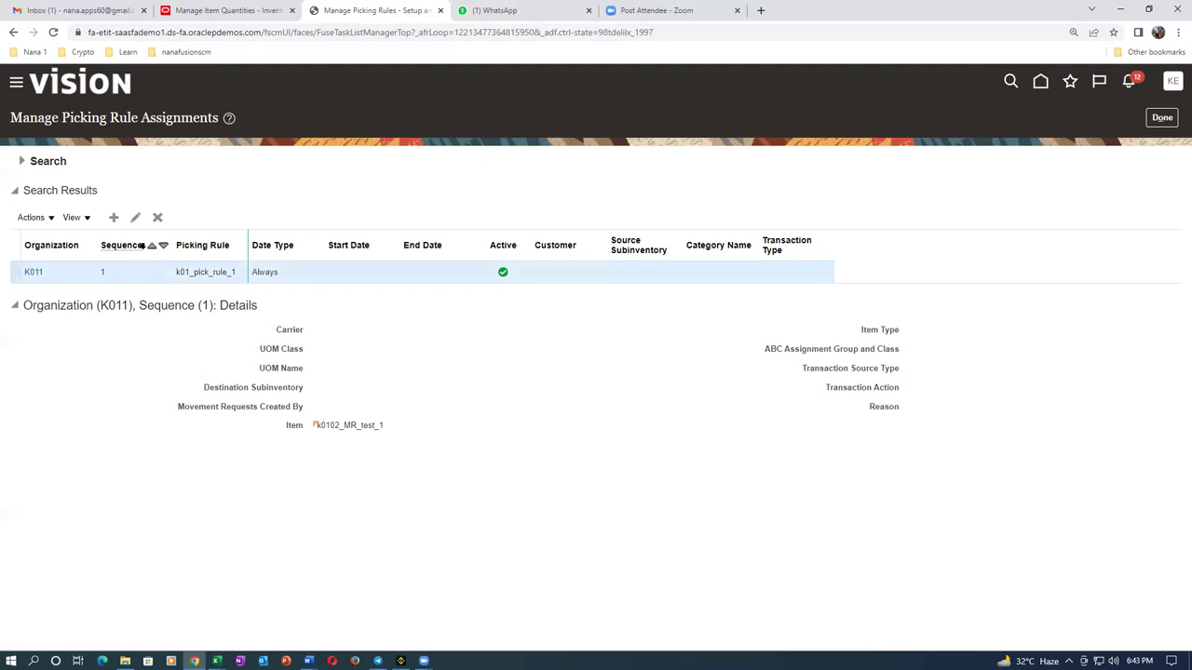
- Toggle Active off and back on for the K011 sequence 1 assignment and save it
click(135, 220)
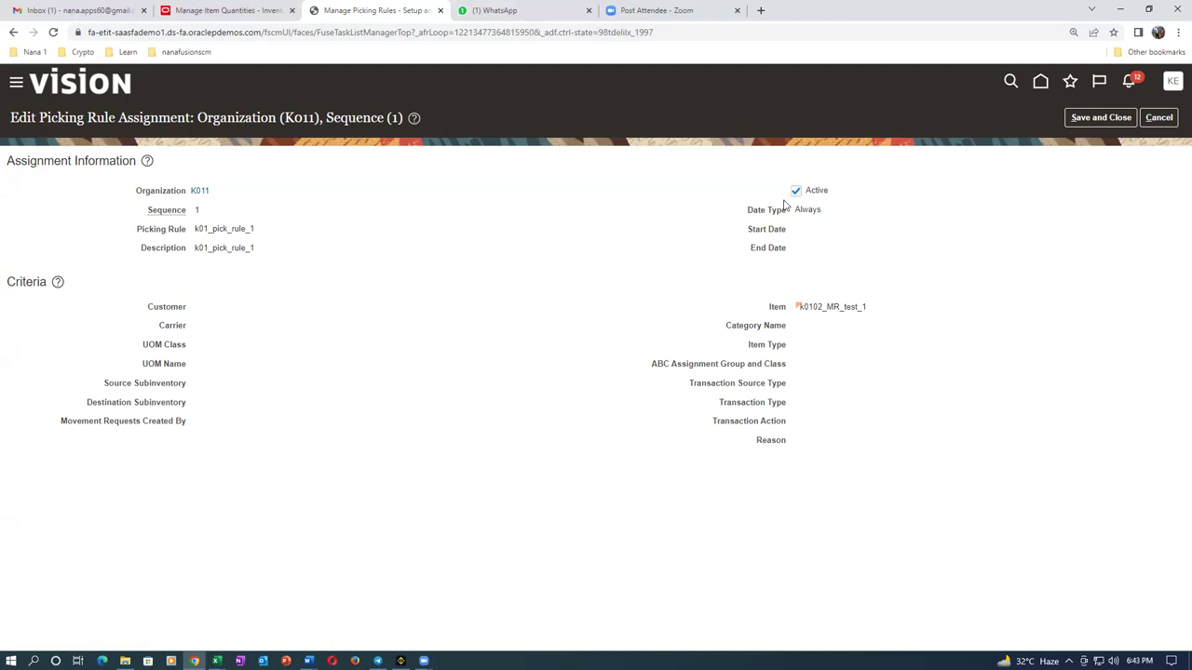
click(798, 192)
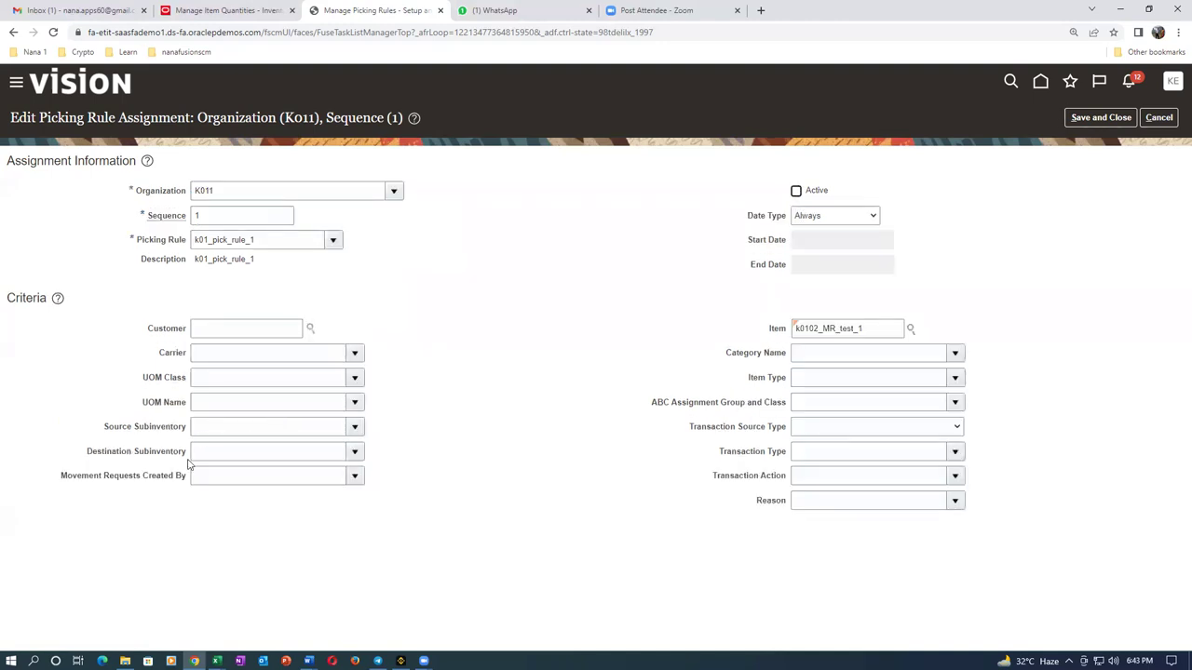
click(221, 451)
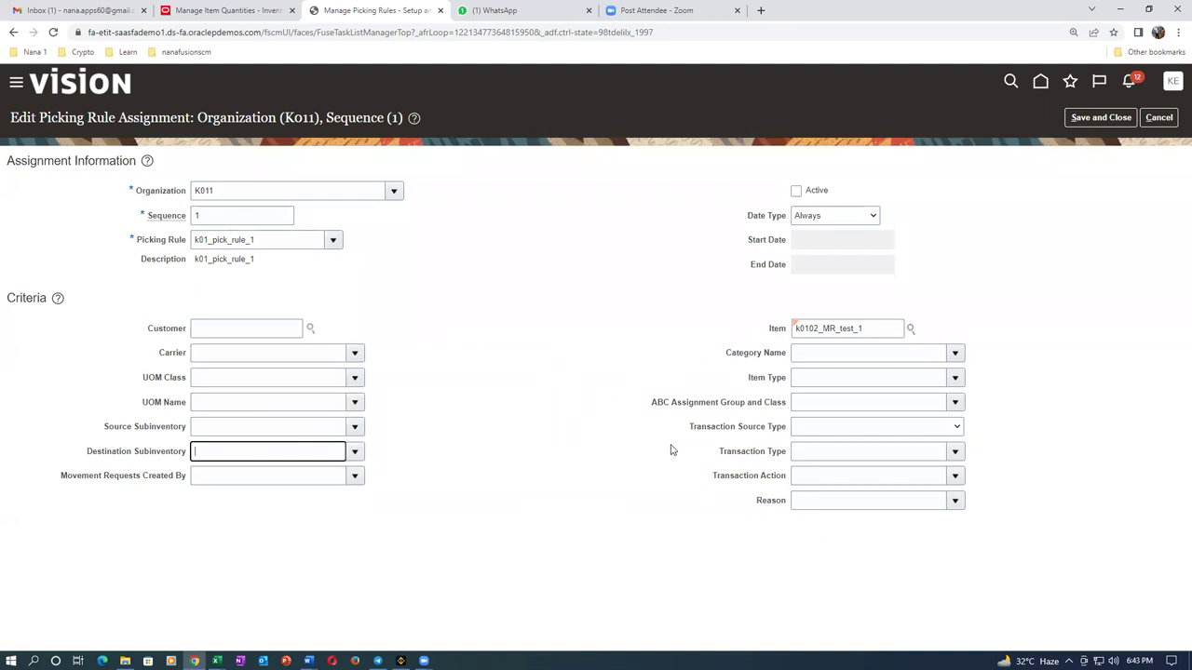
click(798, 193)
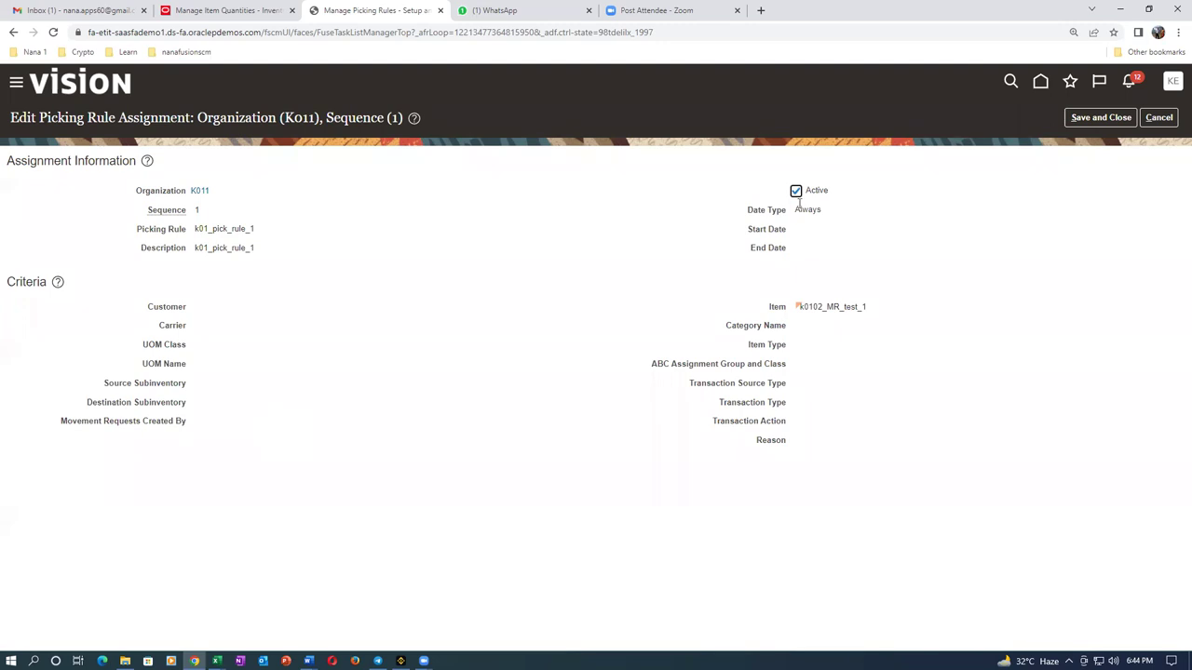
click(1091, 118)
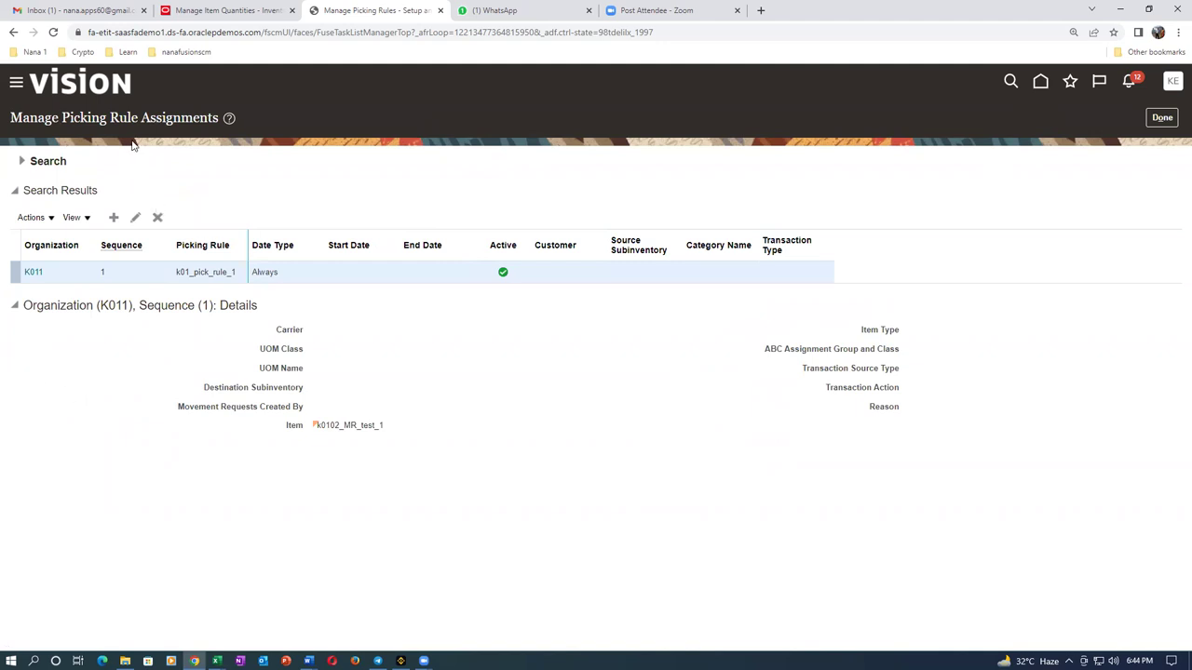
click(1162, 117)
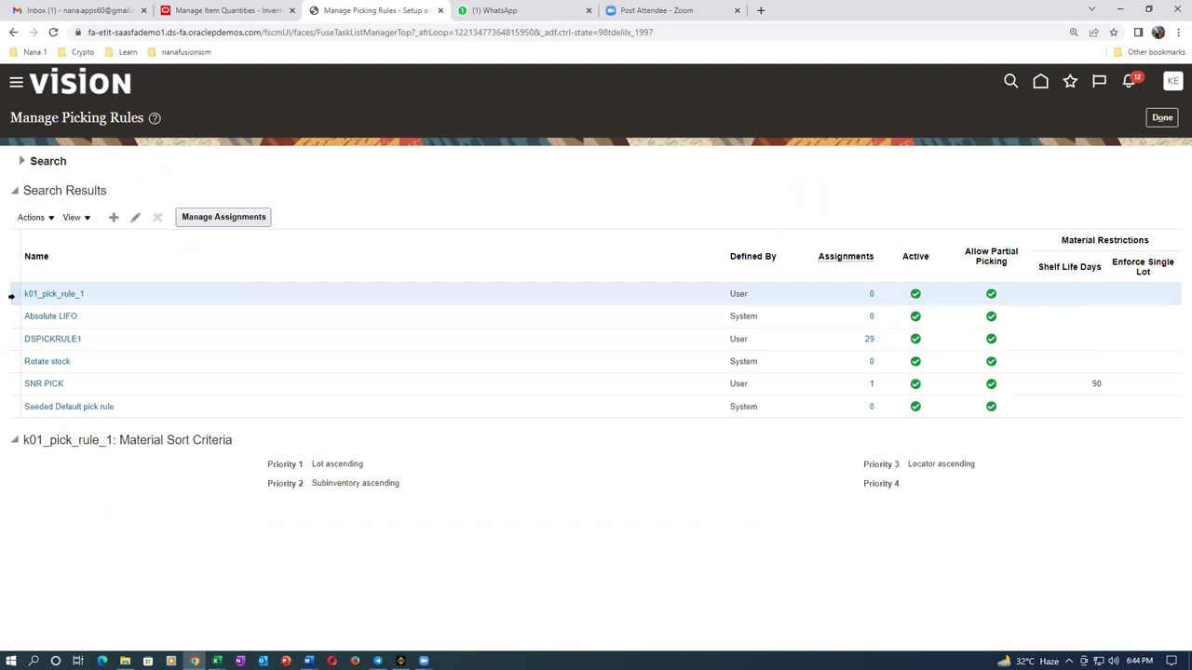
- Re-save k01_pick_rule_1 unchanged, duplicate the Oracle tab, and return to the lab spreadsheet
click(135, 217)
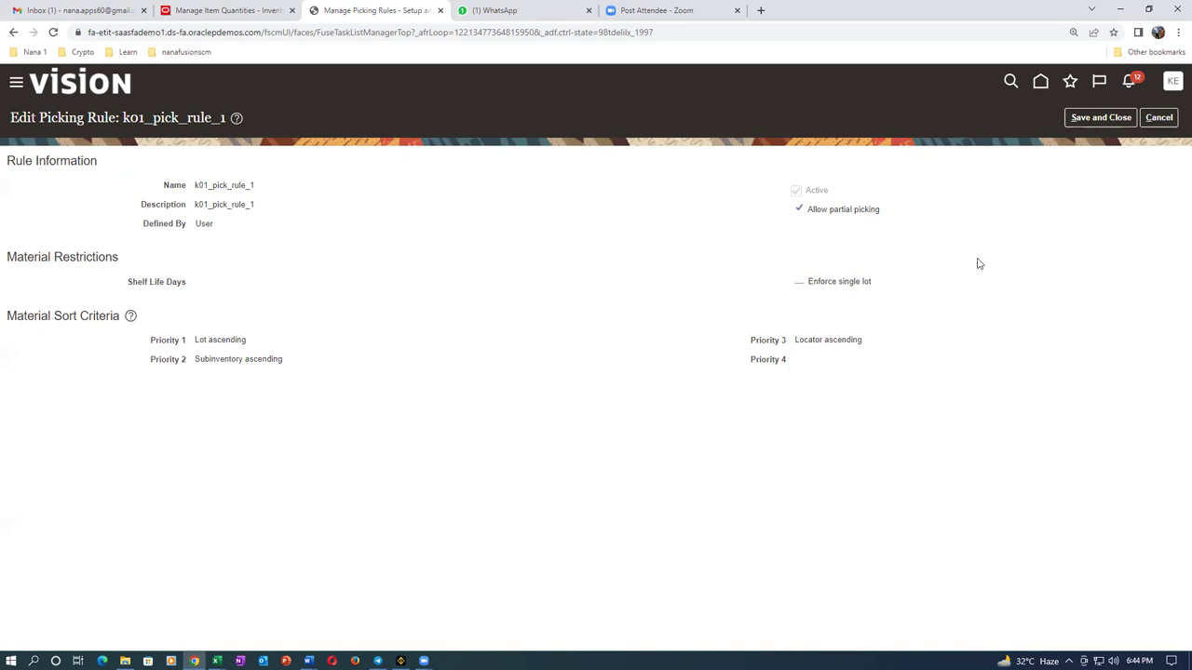
click(1104, 119)
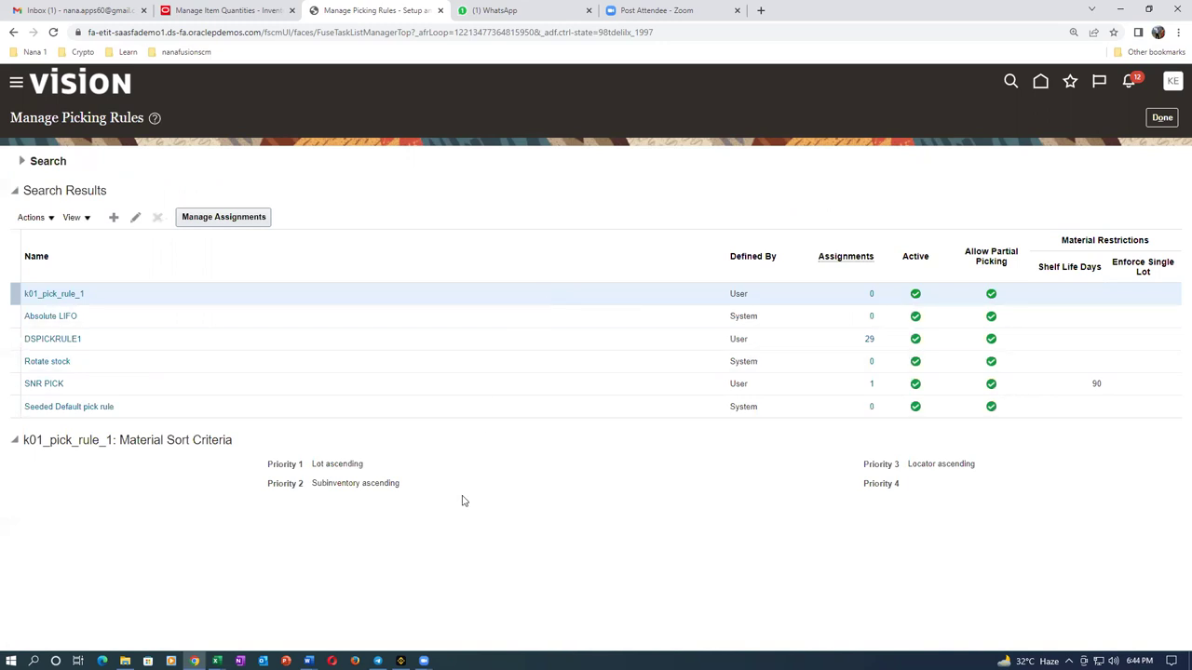
right_click(367, 12)
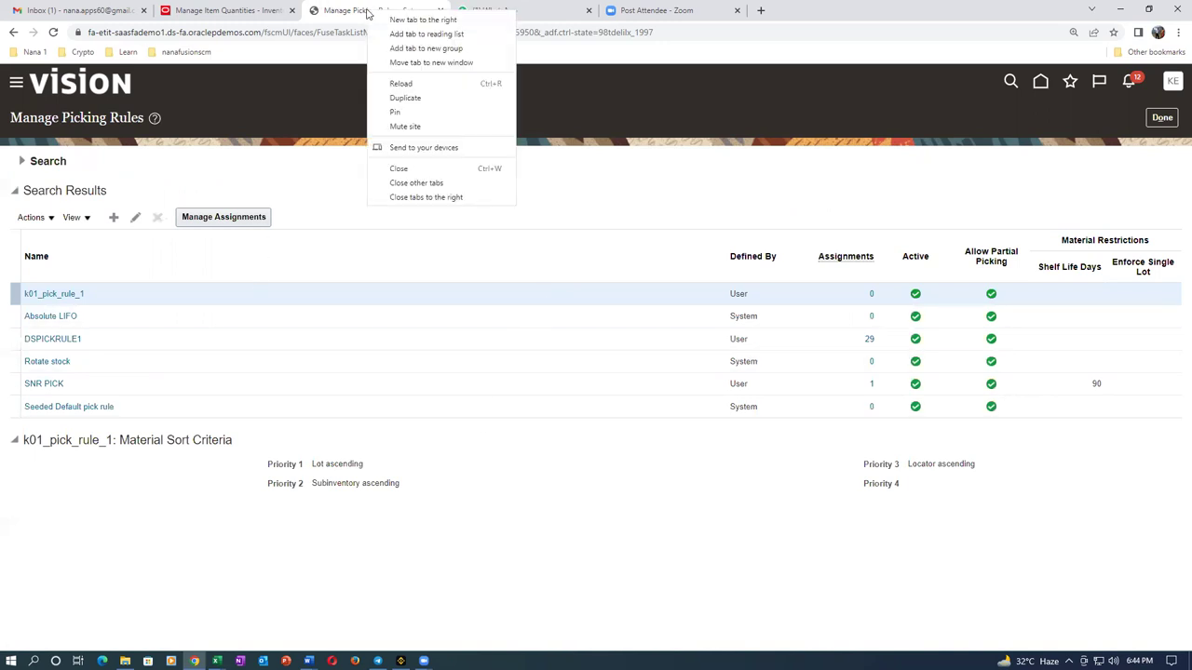
click(389, 98)
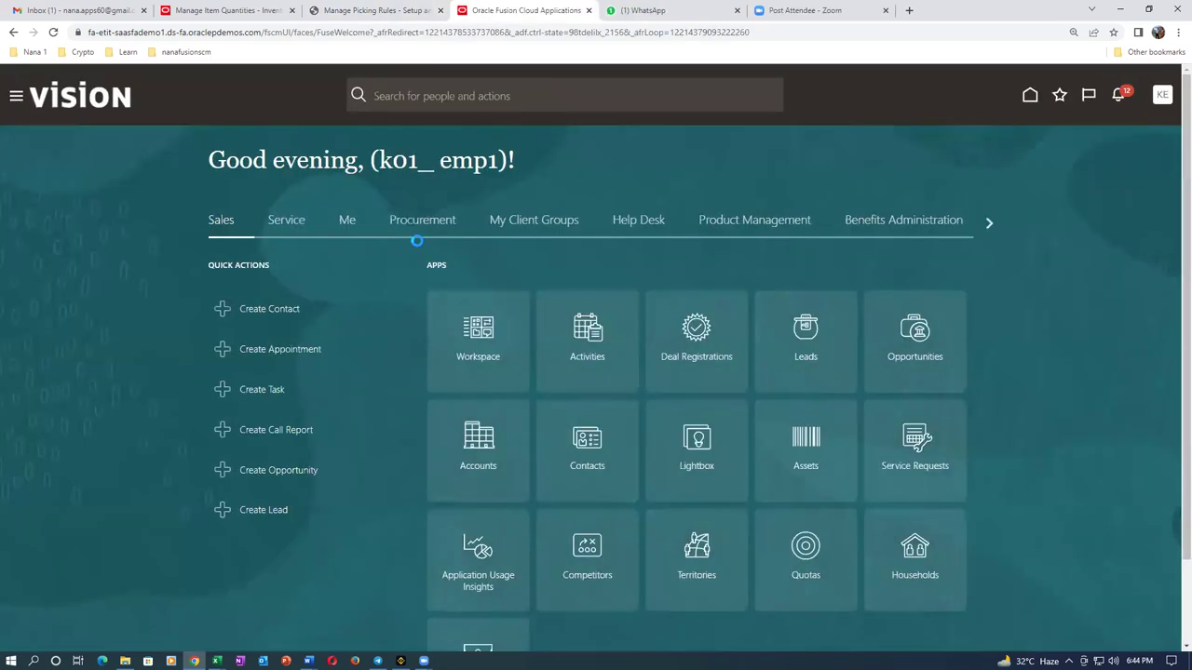
key(alt+Tab)
key(alt+Tab)
drag(73, 185, 64, 263)
- Review the serial number block A3:B6 in the lab exercise sheet
drag(131, 186, 145, 262)
click(134, 317)
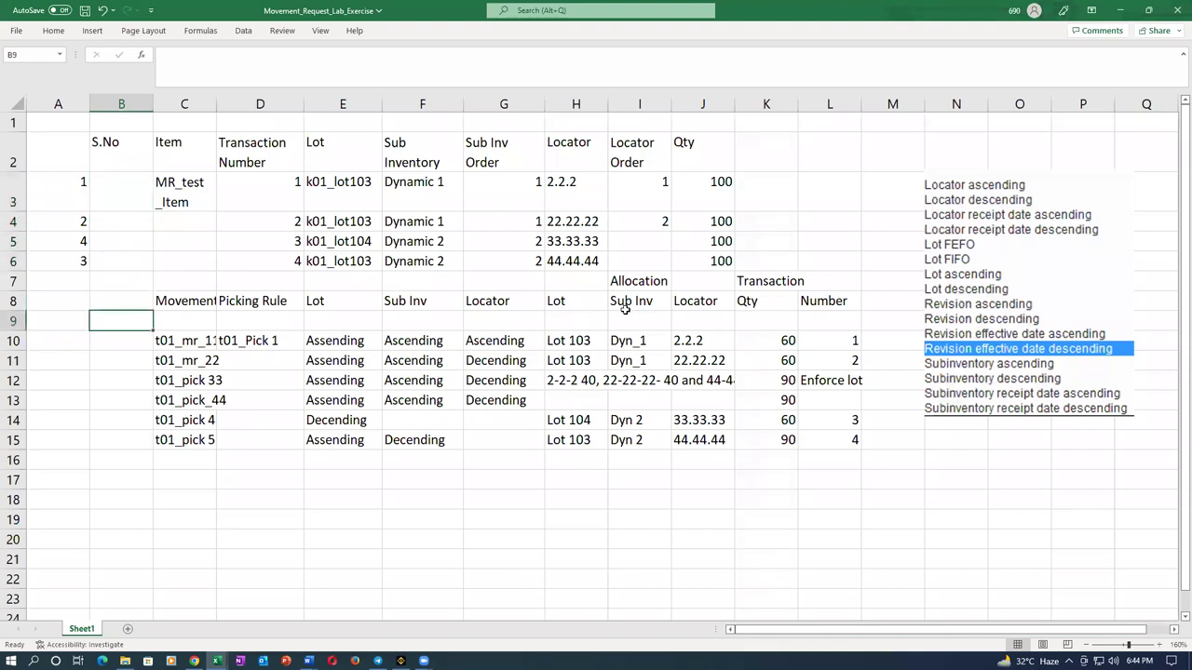
drag(61, 192, 126, 256)
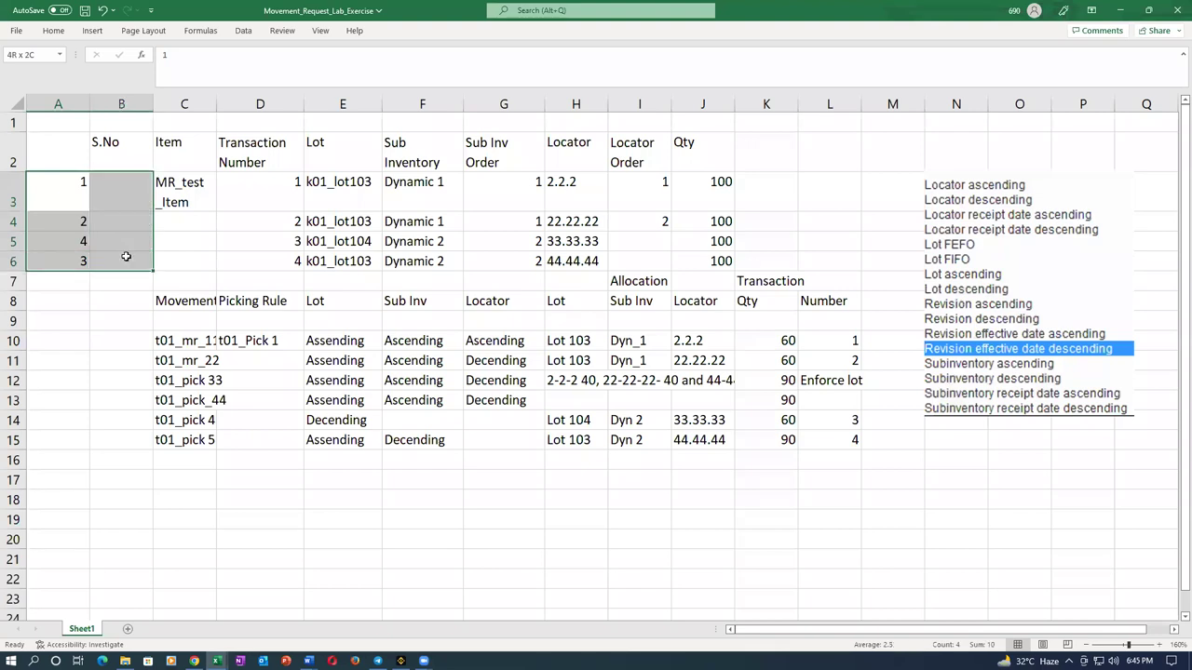
click(401, 532)
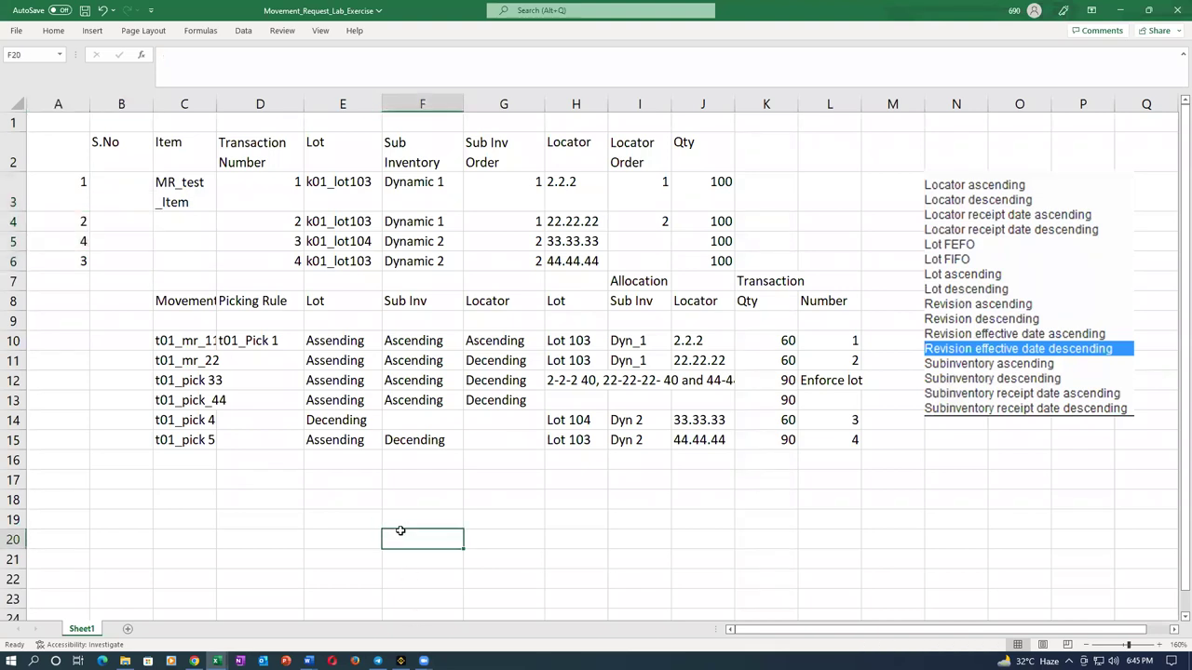
drag(59, 192, 119, 258)
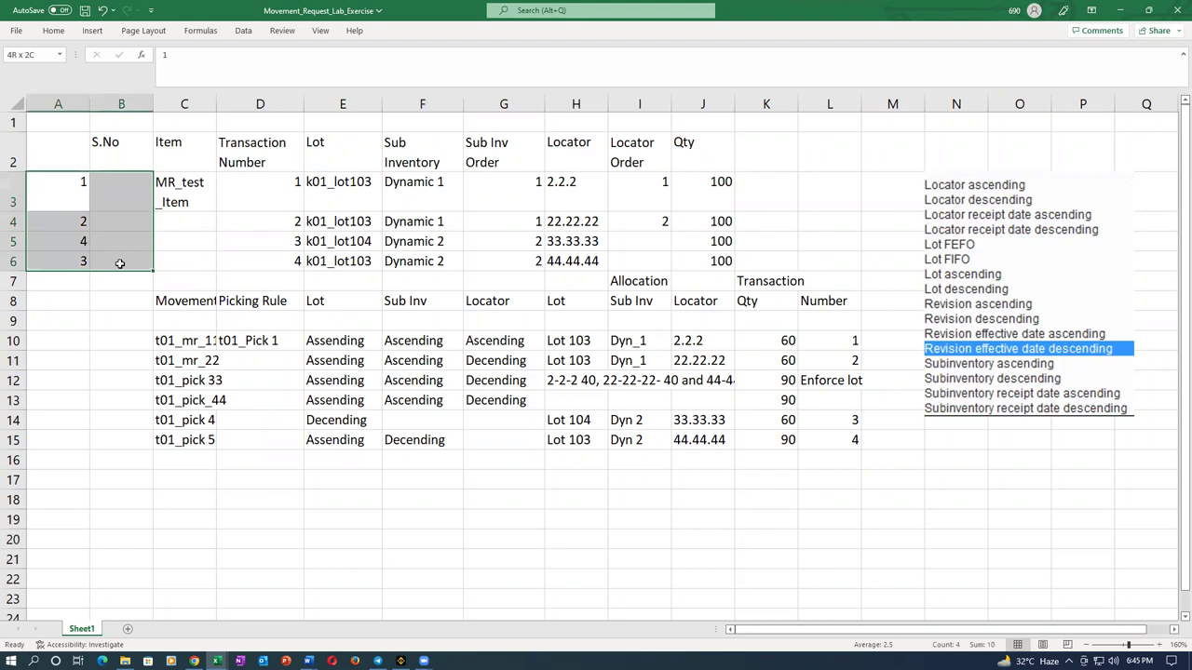
click(444, 531)
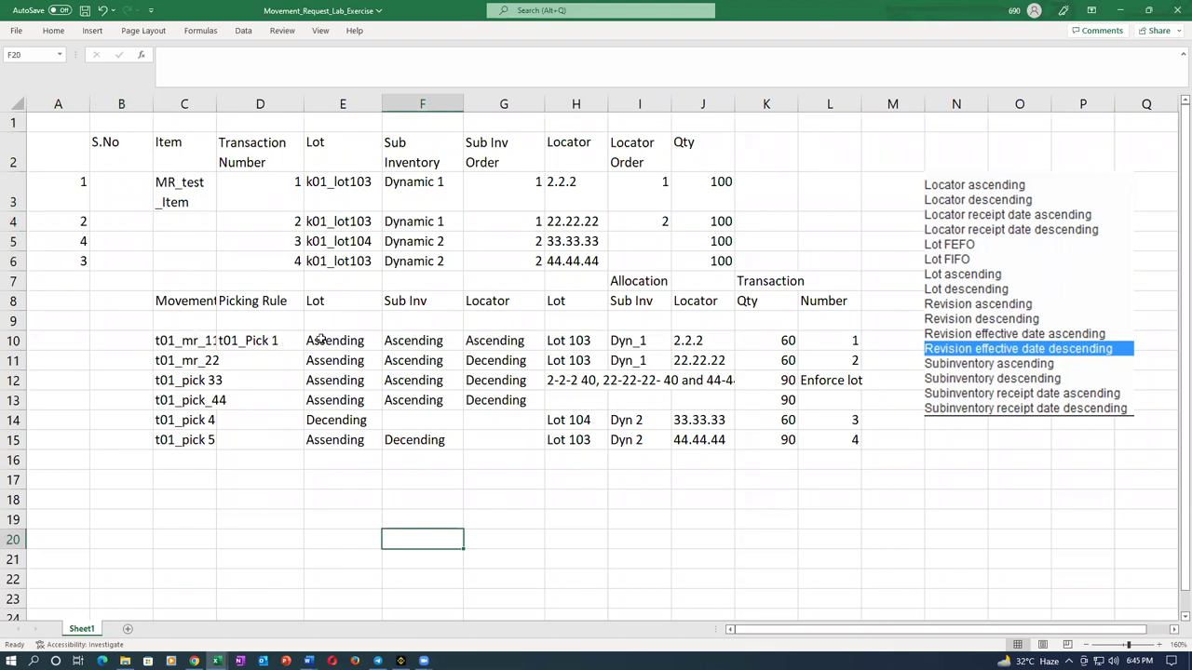
- Check the Lot, Sub Inv and Locator sort headings and their Ascending sort orders
click(316, 300)
click(346, 343)
click(436, 298)
click(438, 344)
click(490, 303)
click(504, 343)
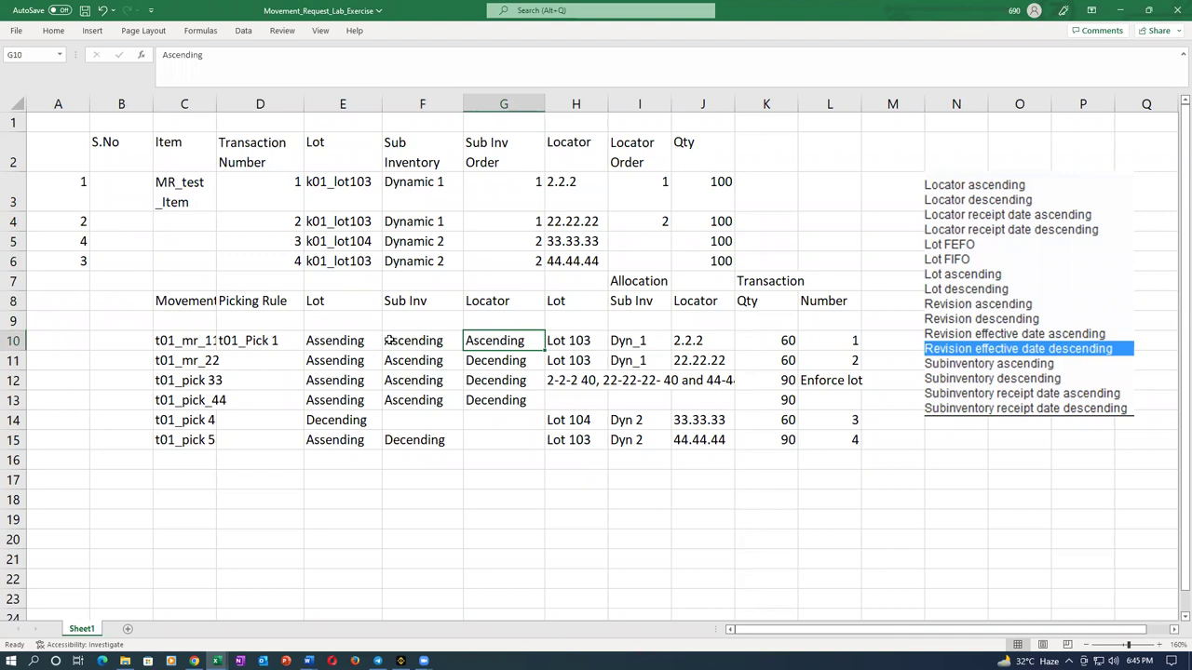
- Review serial numbers A3:A5 and transaction 1's details in D3:J3
drag(51, 191, 65, 249)
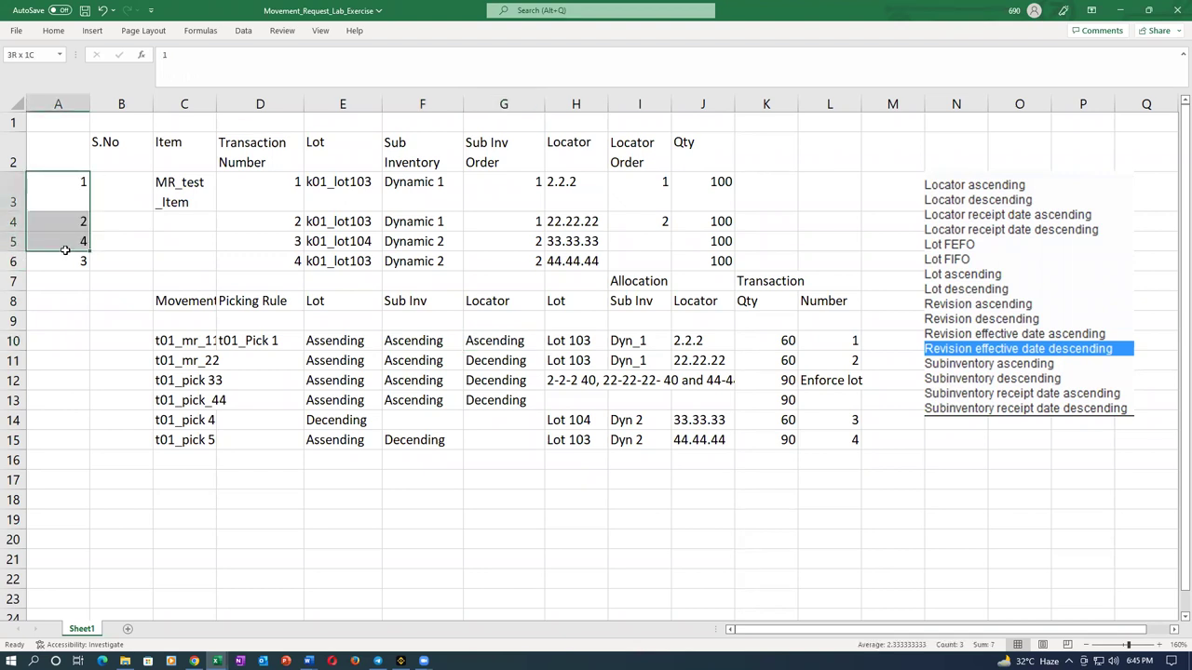
drag(66, 250, 67, 250)
click(301, 193)
drag(301, 193, 691, 192)
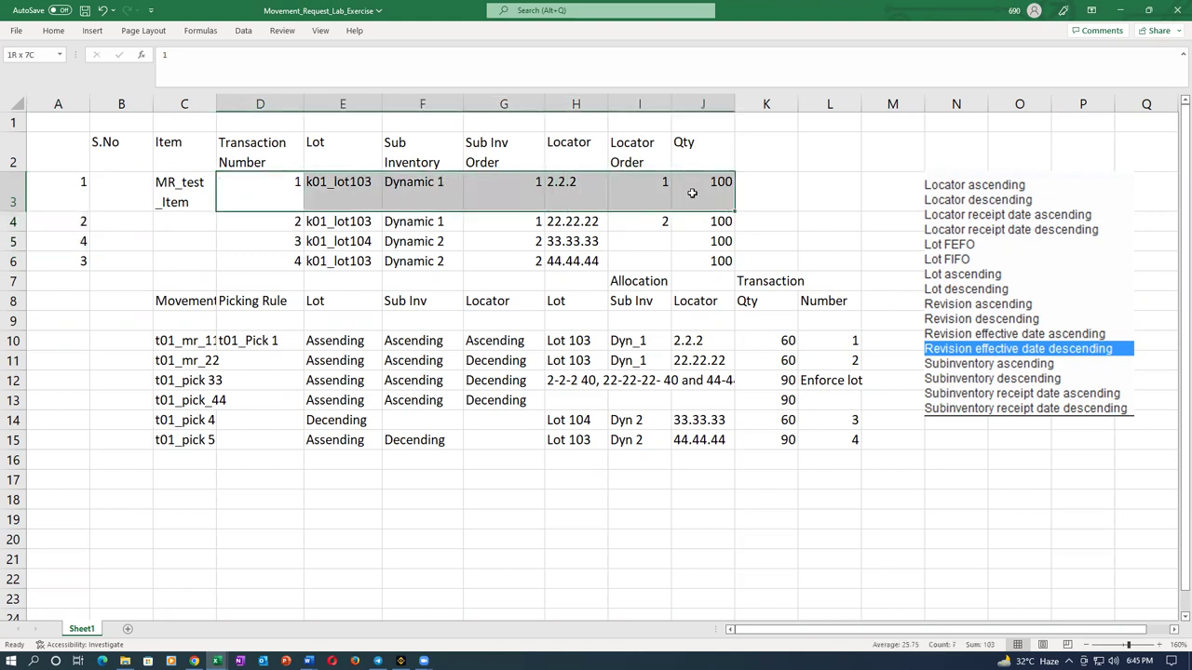
key(alt+Tab)
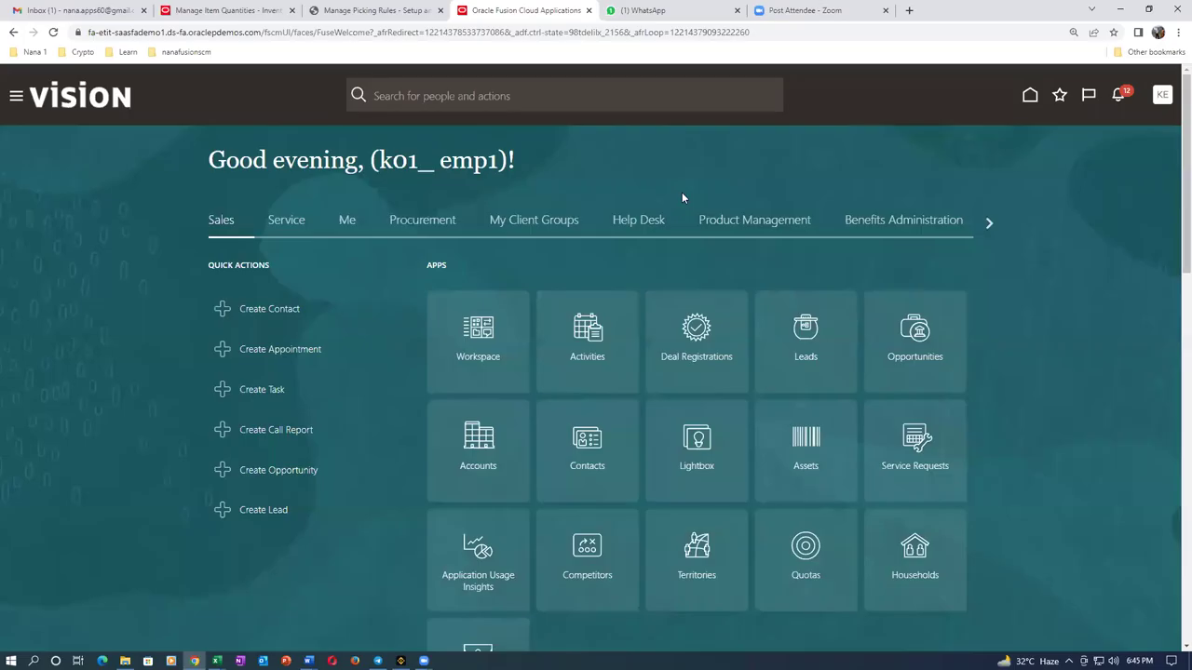
- Go to the INV Overview favorite and open Manage Movement Requests from the inventory tasks
click(1064, 98)
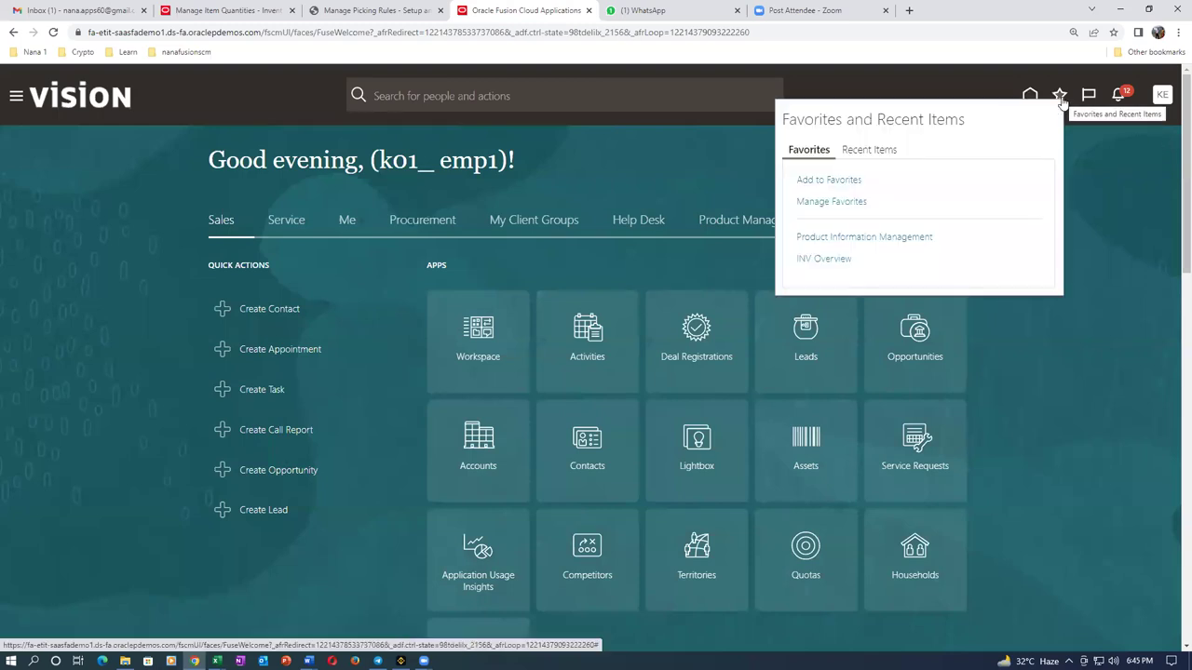
click(827, 259)
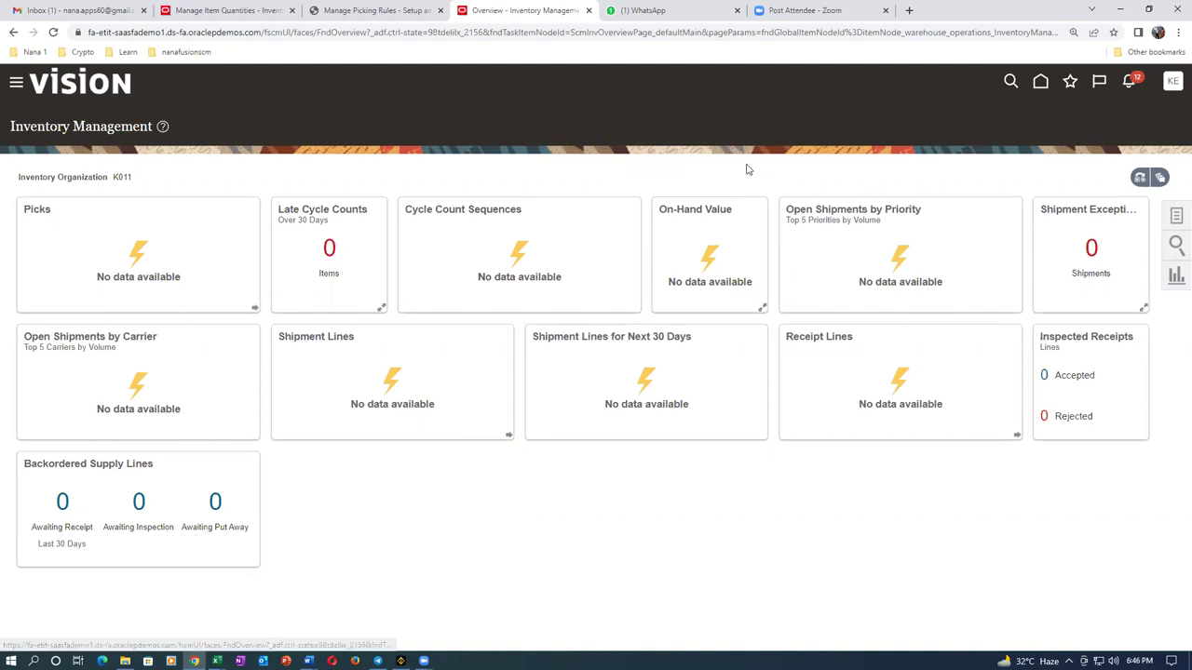
click(1176, 215)
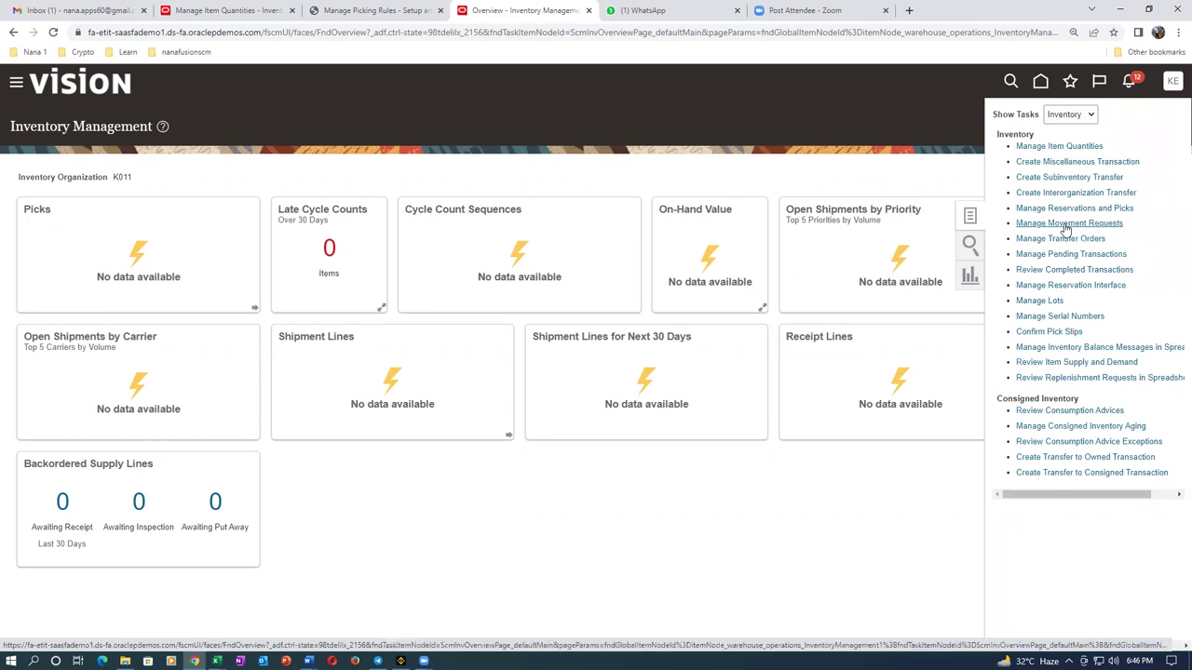
click(1066, 225)
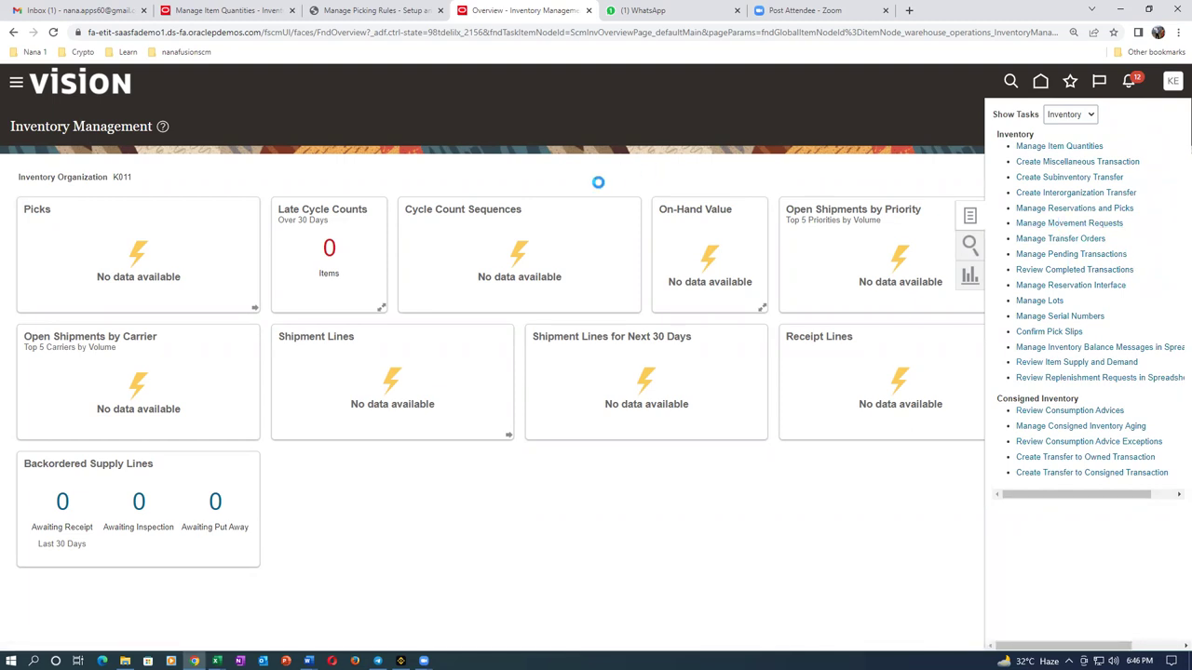
key(alt+Tab)
key(alt+Tab)
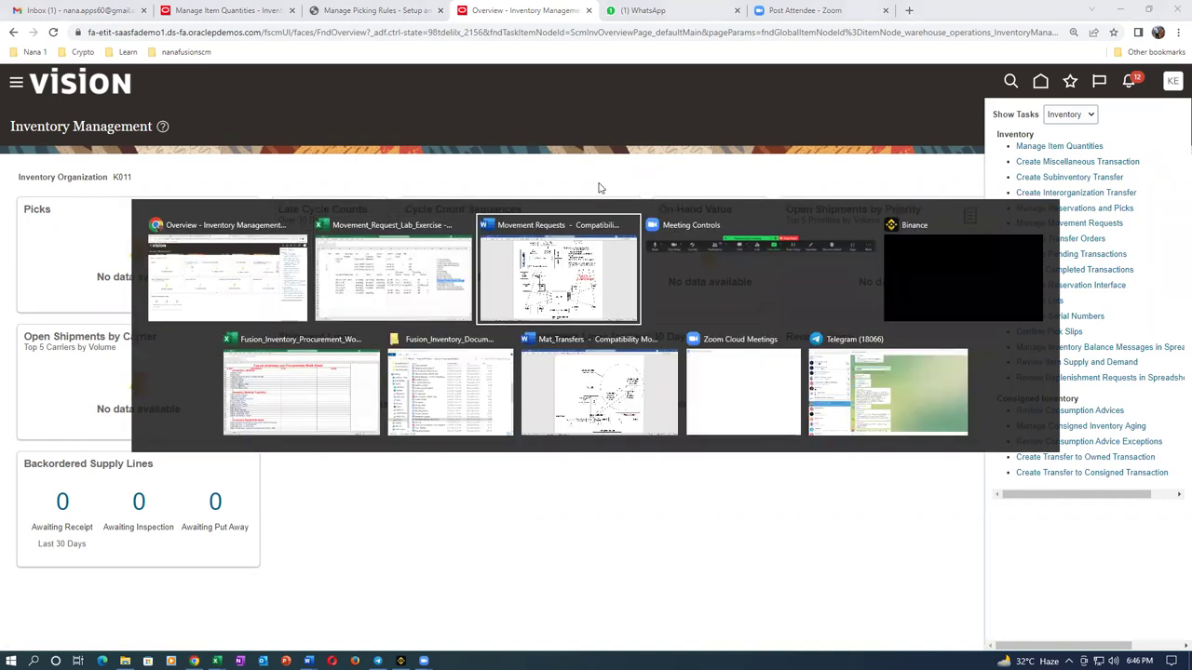
- Look over the FGS 2, FGS 3 and Staging Area boxes in the Word diagram
click(732, 389)
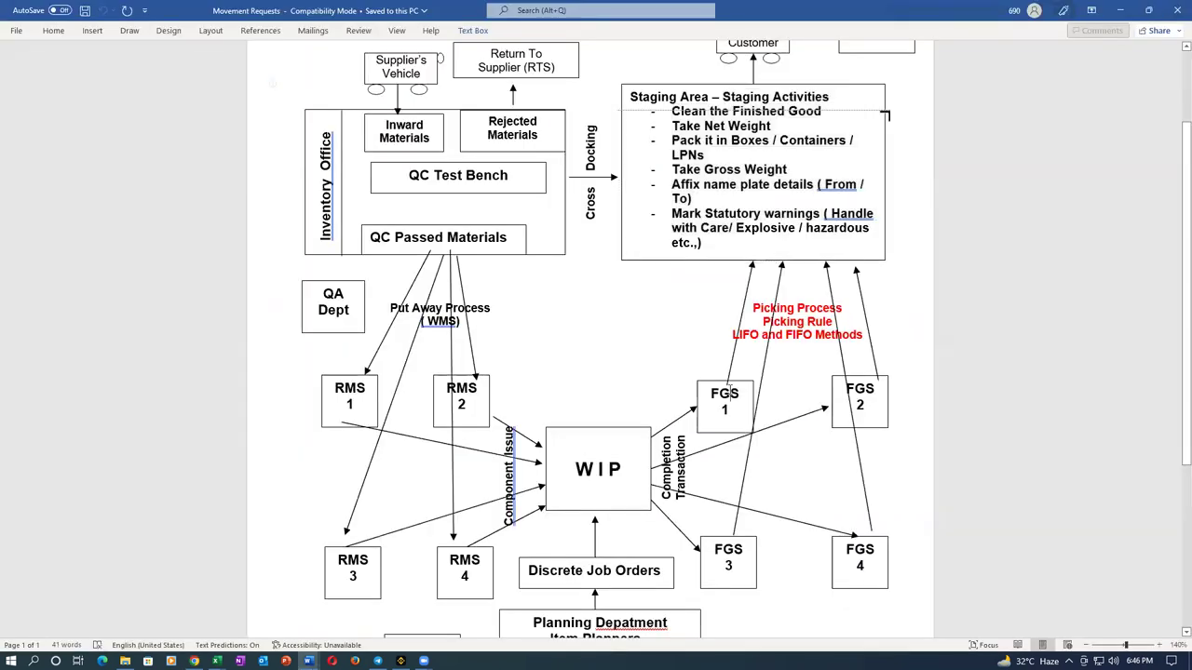
click(863, 391)
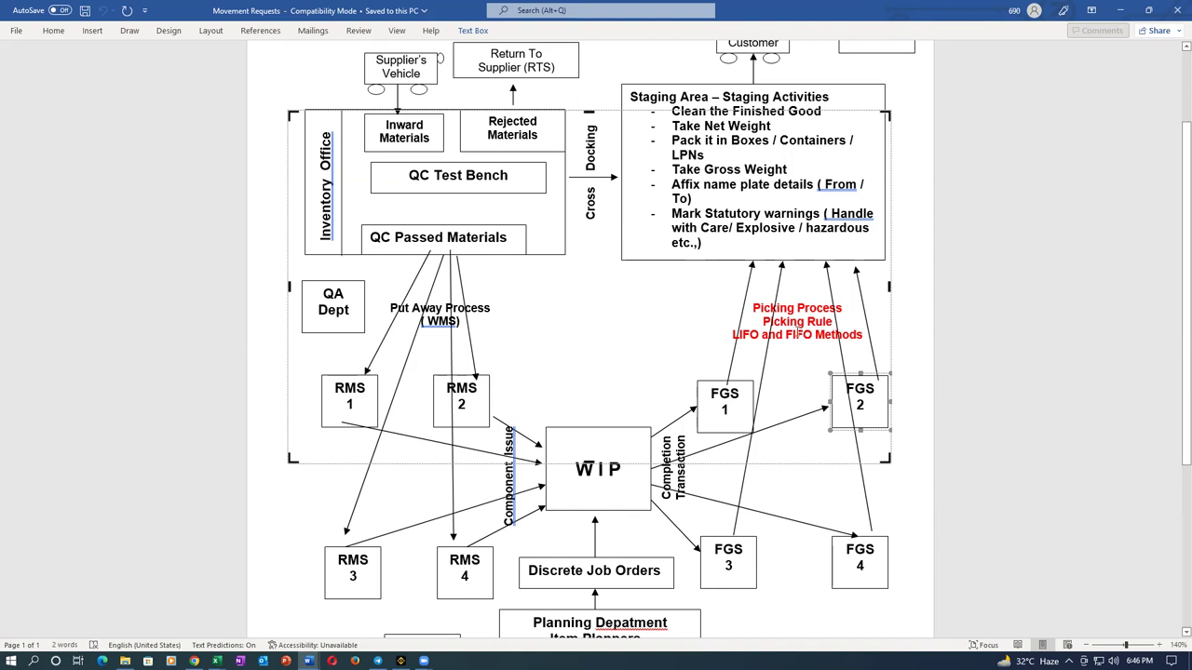
click(734, 555)
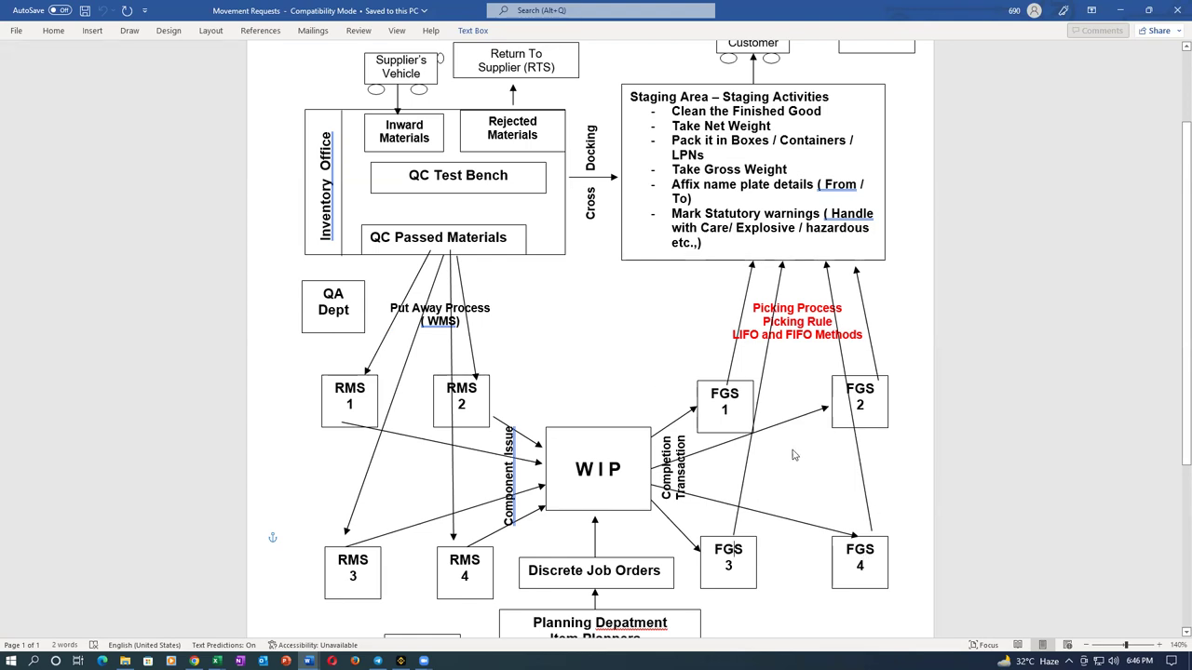
click(679, 97)
drag(643, 97, 705, 118)
- Start a new movement request from Manage Movement Requests
key(alt+Tab)
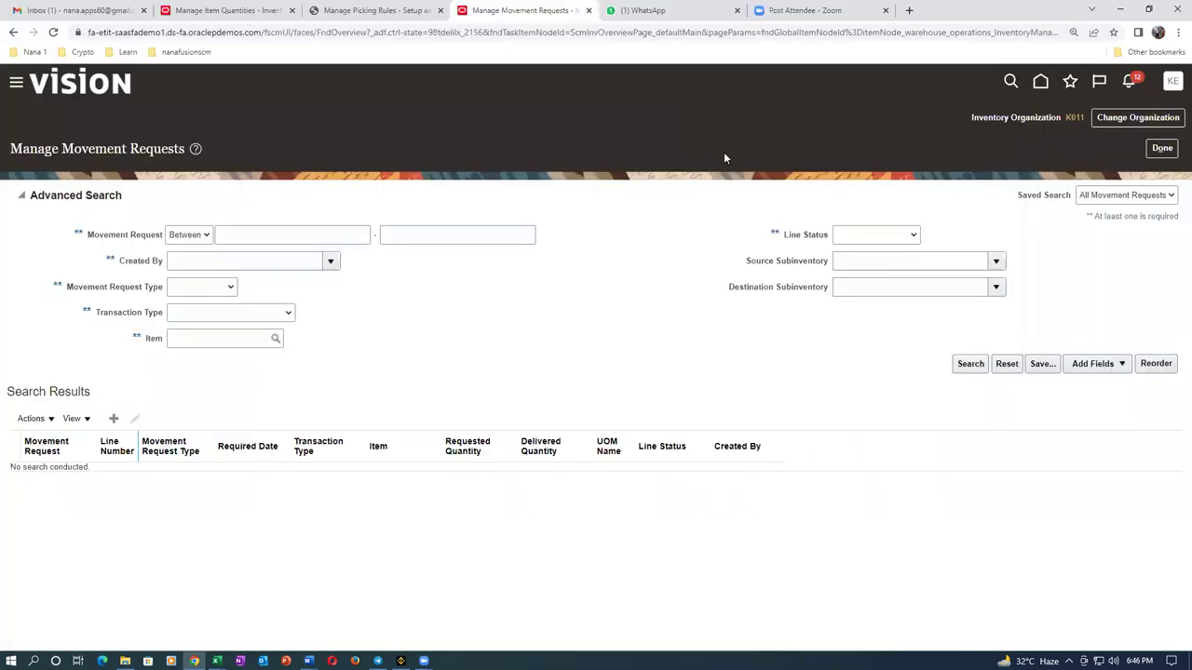
click(113, 420)
key(alt+Tab)
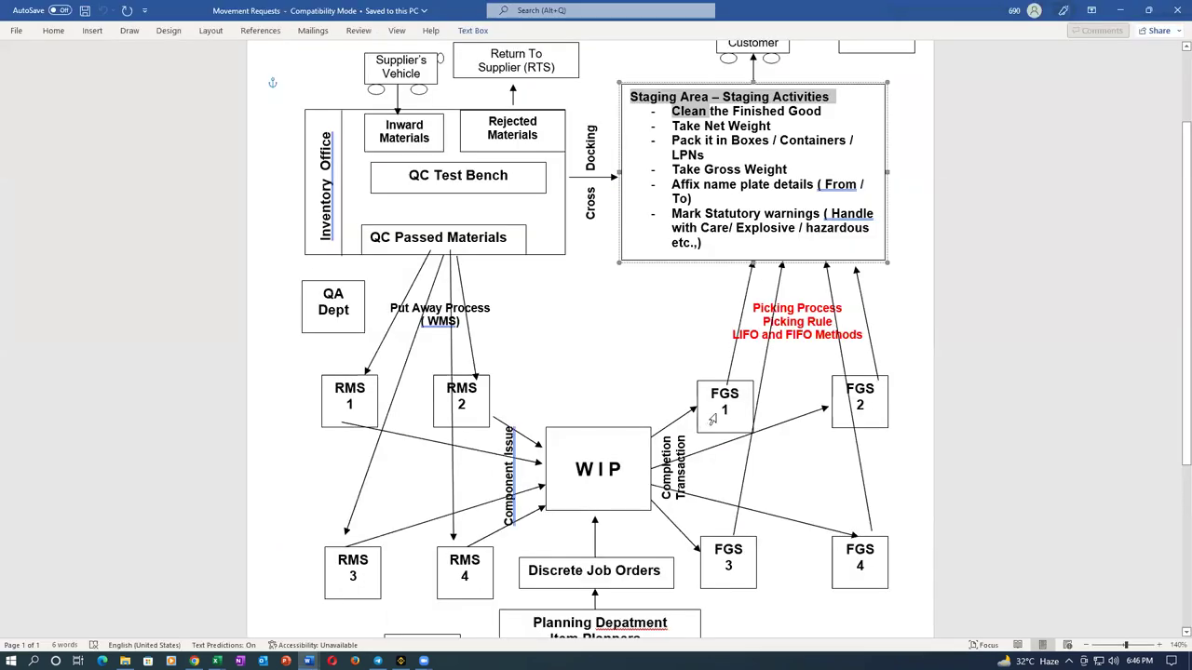
- Review the FGS 2 and Picking Process boxes in the diagram without changing them
click(734, 395)
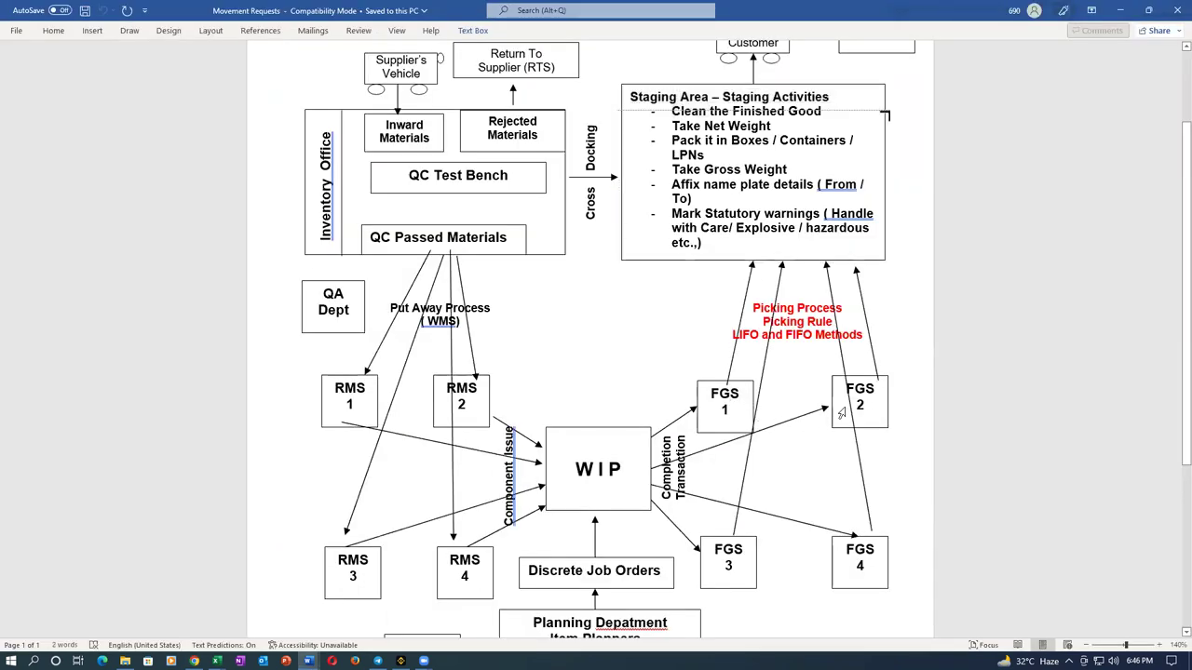
click(868, 387)
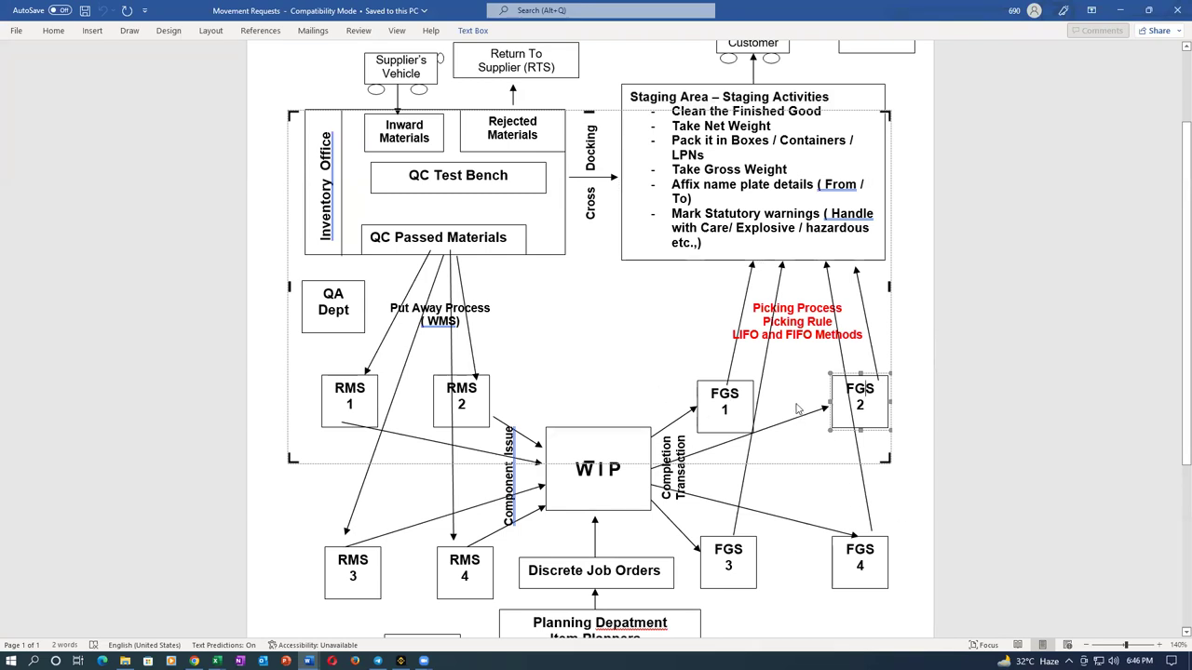
click(811, 337)
key(ctrl+a)
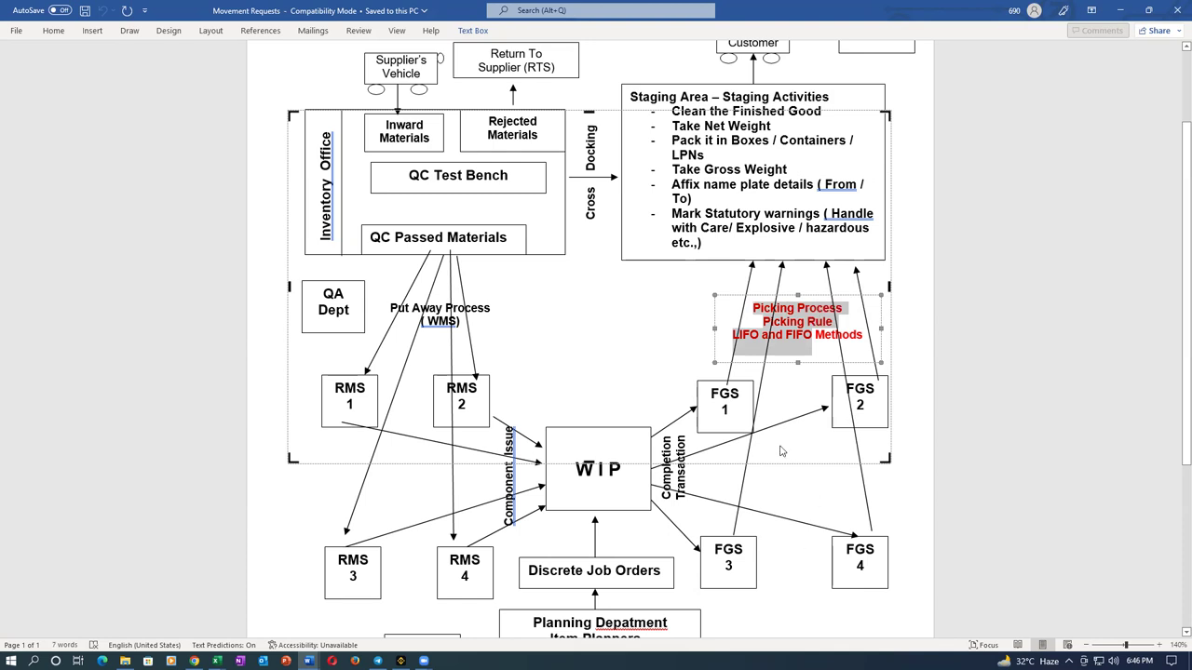
key(alt+Tab)
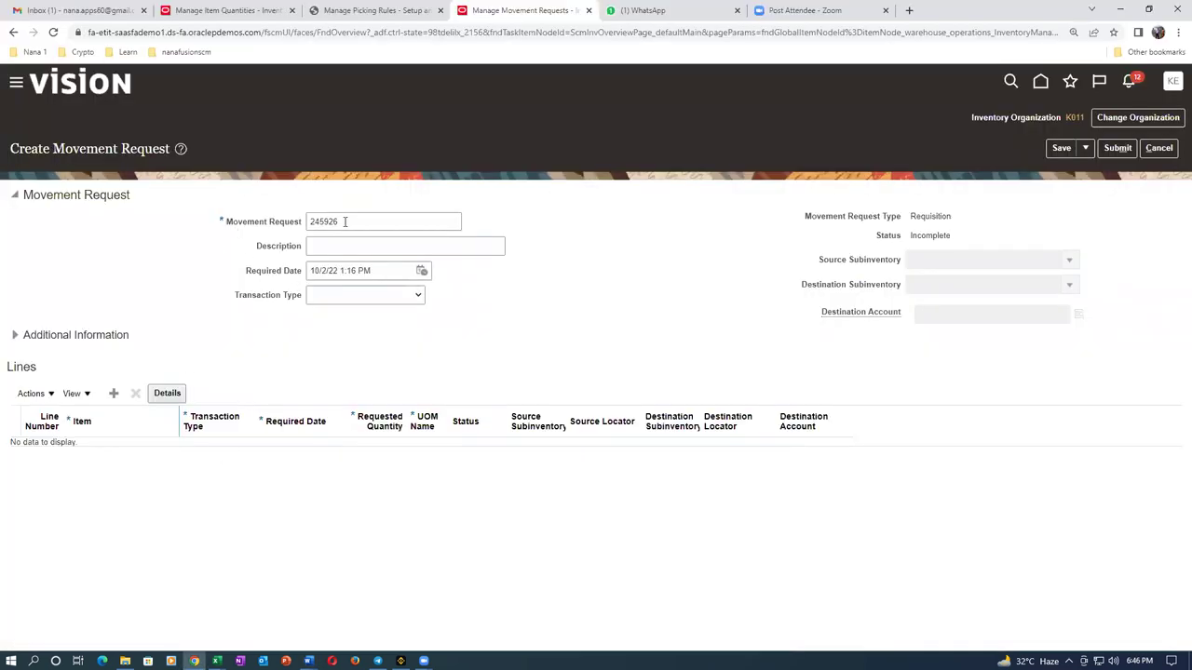
- Replace the default movement request number with k01_MR_1
click(1159, 148)
click(354, 221)
triple_click(352, 221)
double_click(341, 222)
text(k01_M)
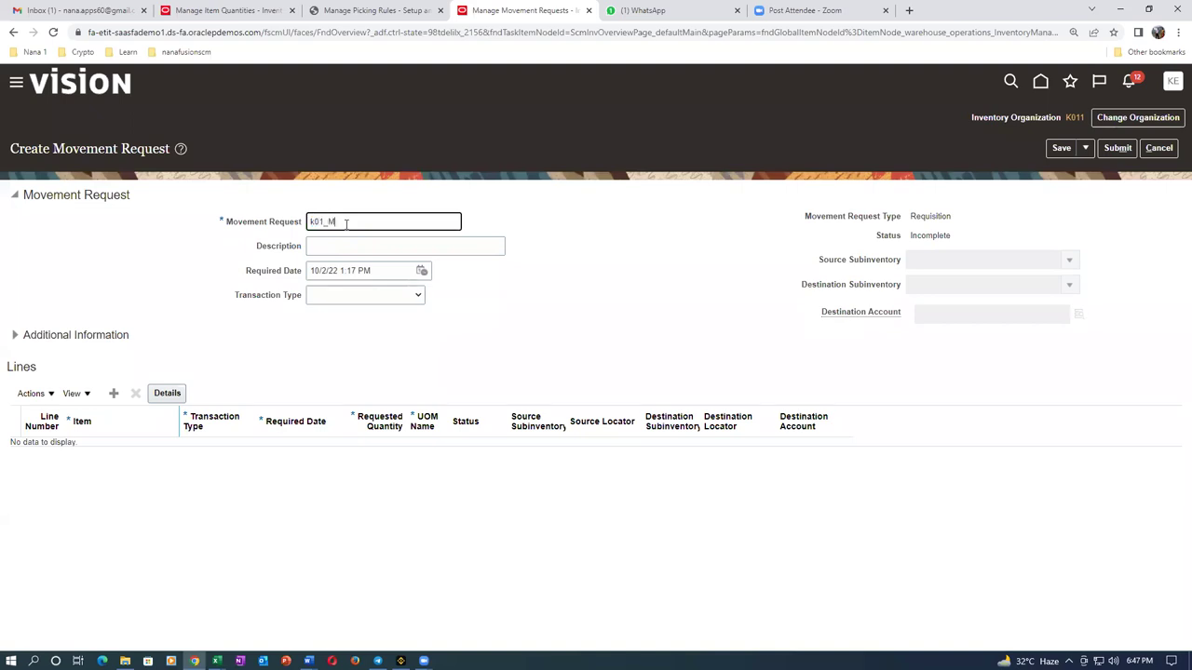
text(R_7)
key(BackSpace)
text(1)
- Copy k01_MR_1 into the Description field and view the Transaction Type choices
drag(350, 224, 306, 244)
click(361, 250)
text(k01_MR_1)
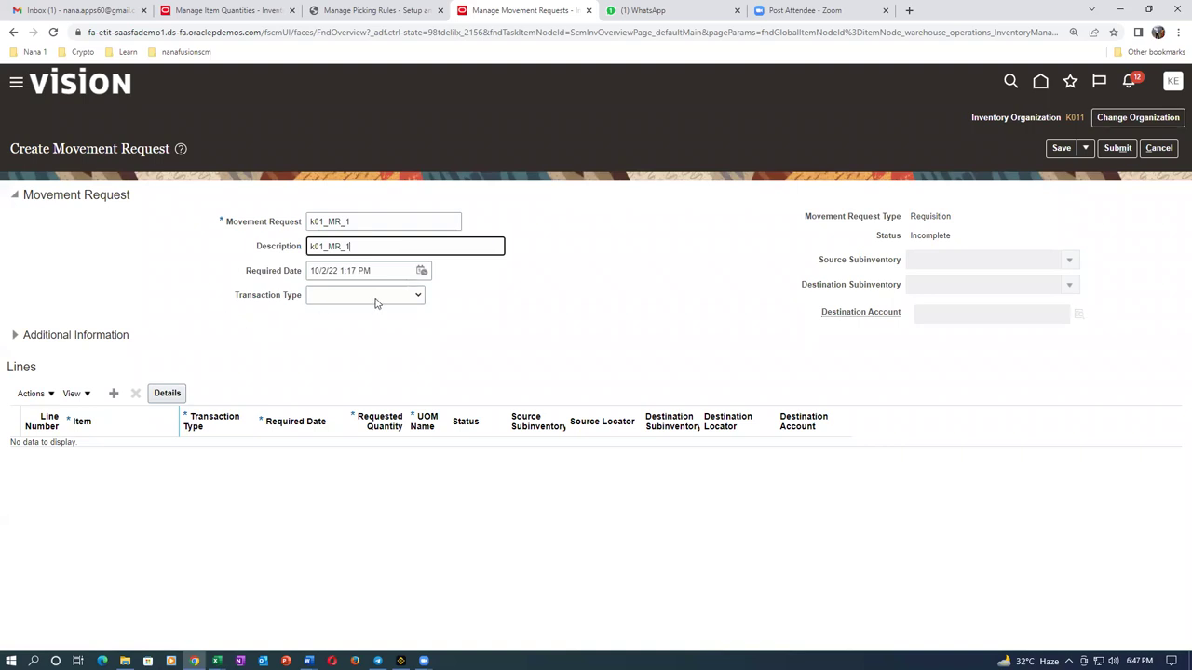
click(376, 304)
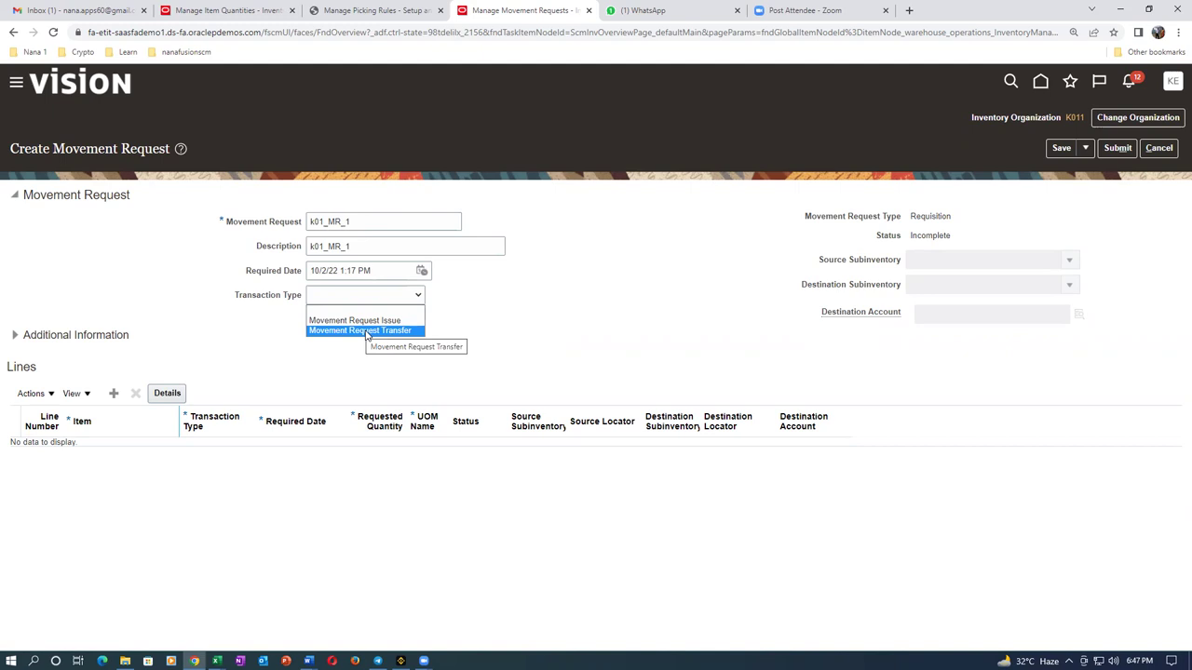
key(alt+Tab)
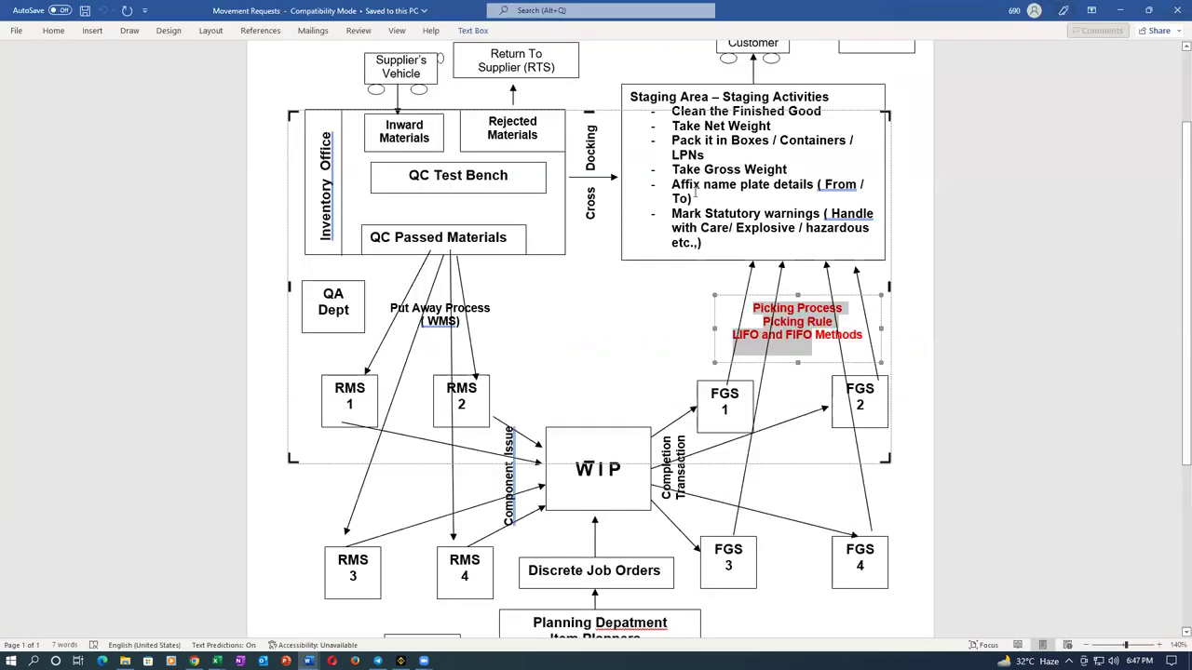
- Read the Staging Area text in the Word diagram
click(694, 190)
drag(760, 98, 753, 228)
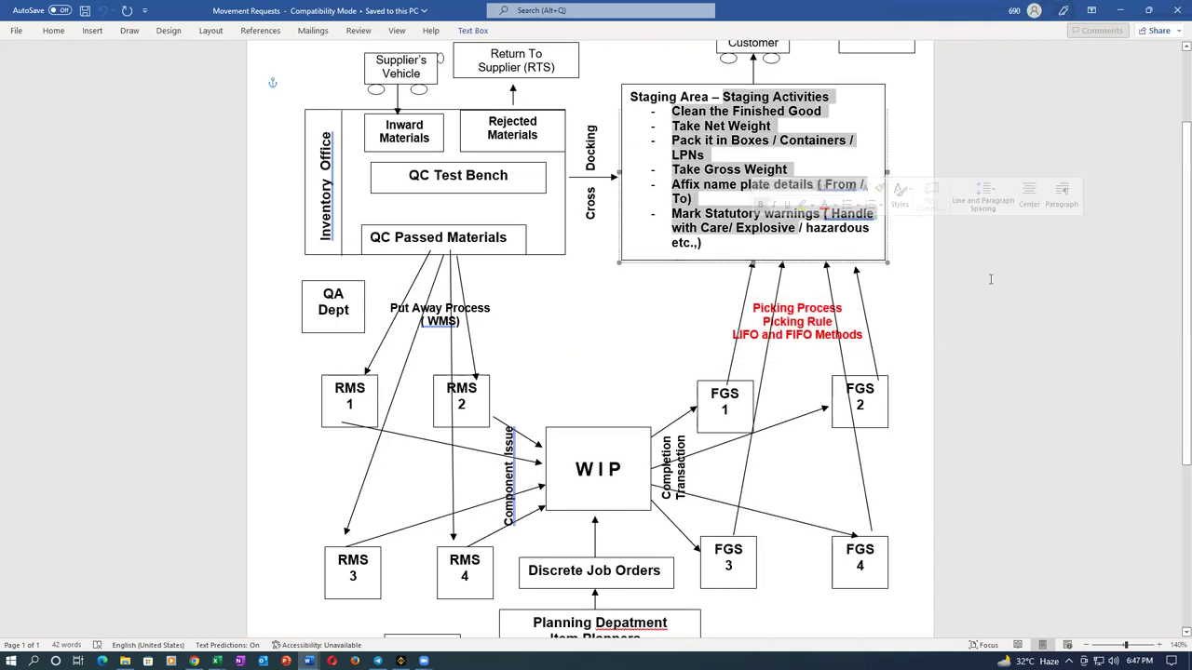
click(1002, 321)
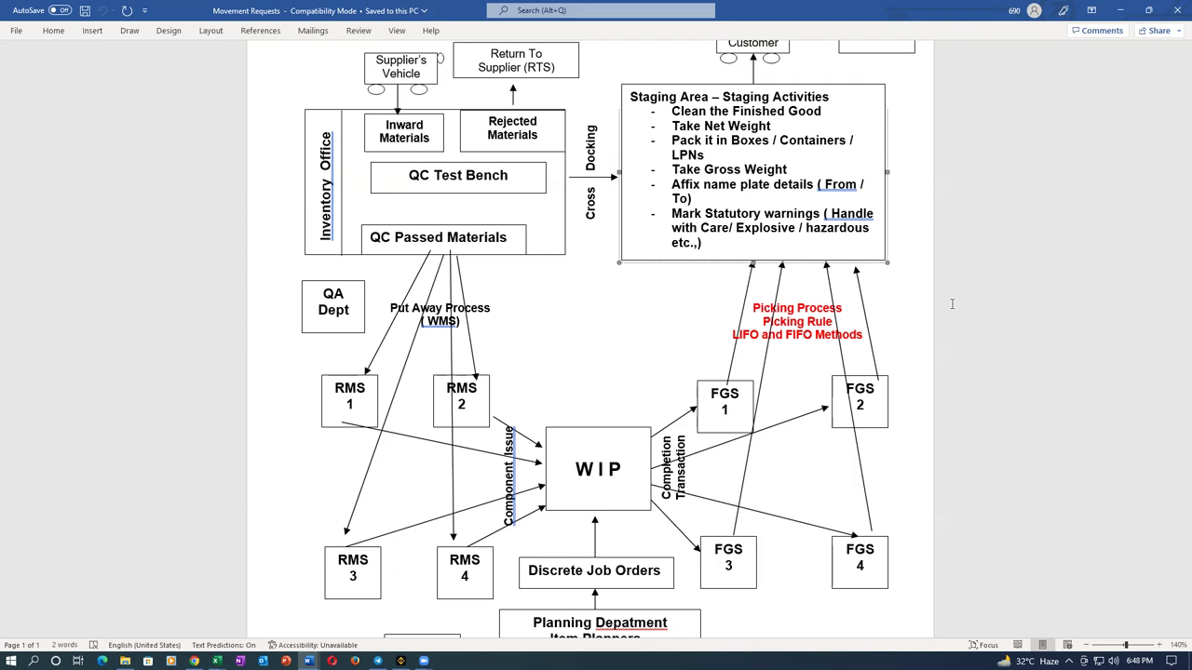
- Set the movement request's transaction type to Movement Request Transfer
key(alt+Tab)
click(377, 301)
click(374, 331)
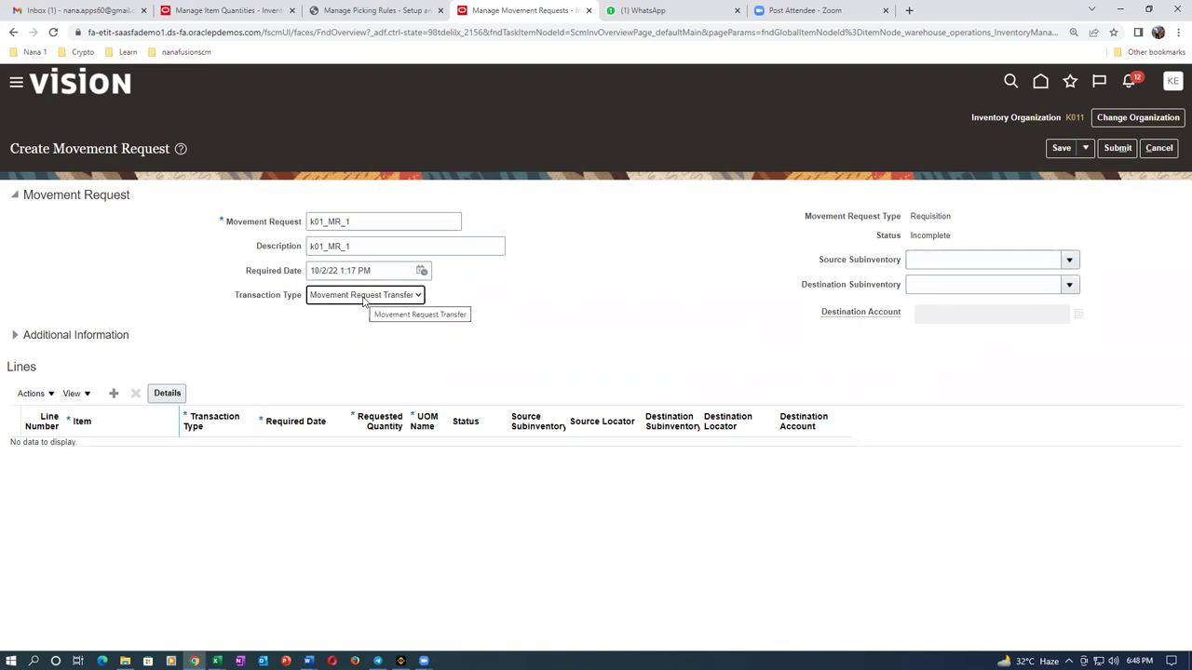
- Set the source subinventory to k011_Dyn_1
click(939, 265)
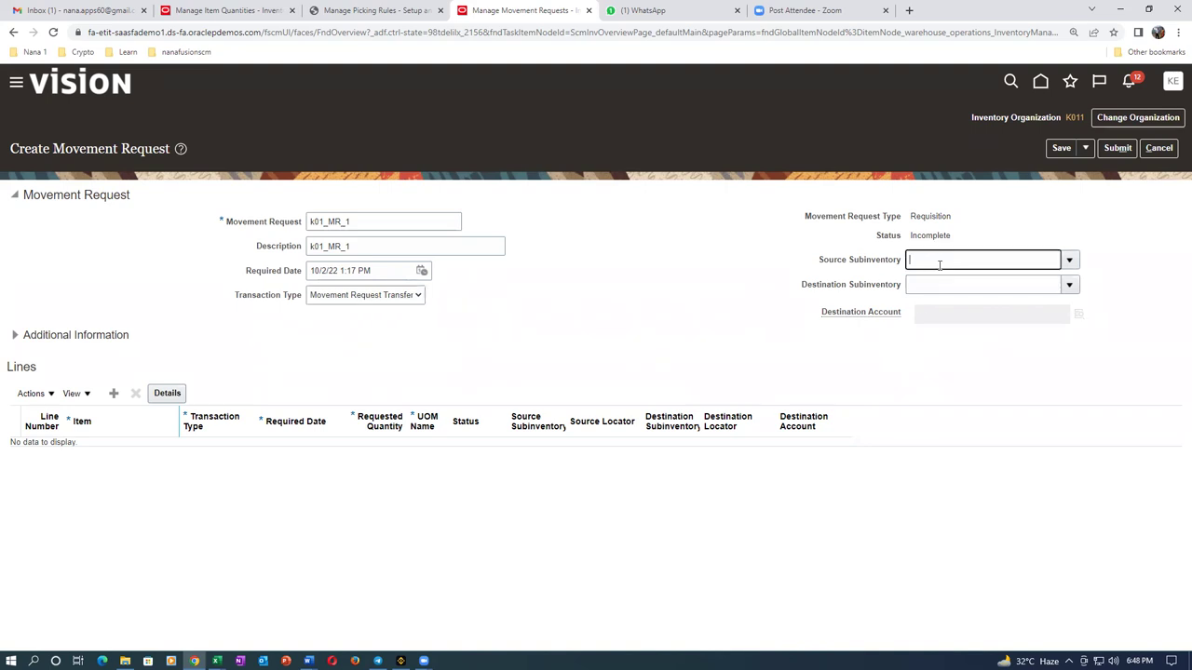
click(1070, 261)
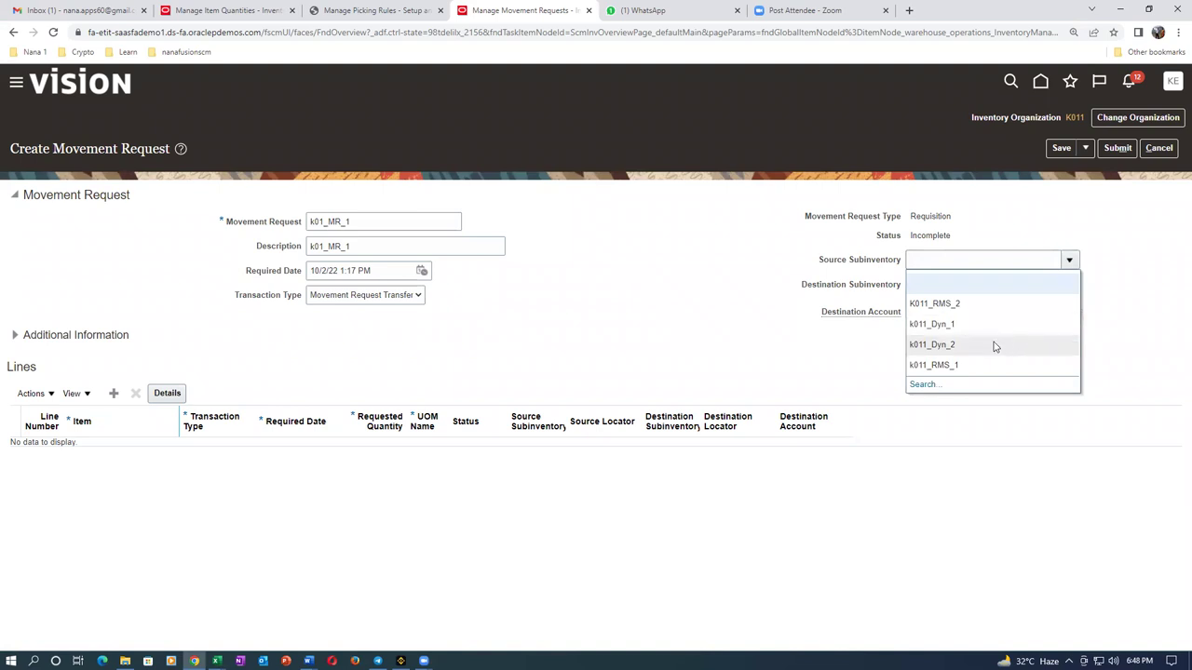
click(991, 327)
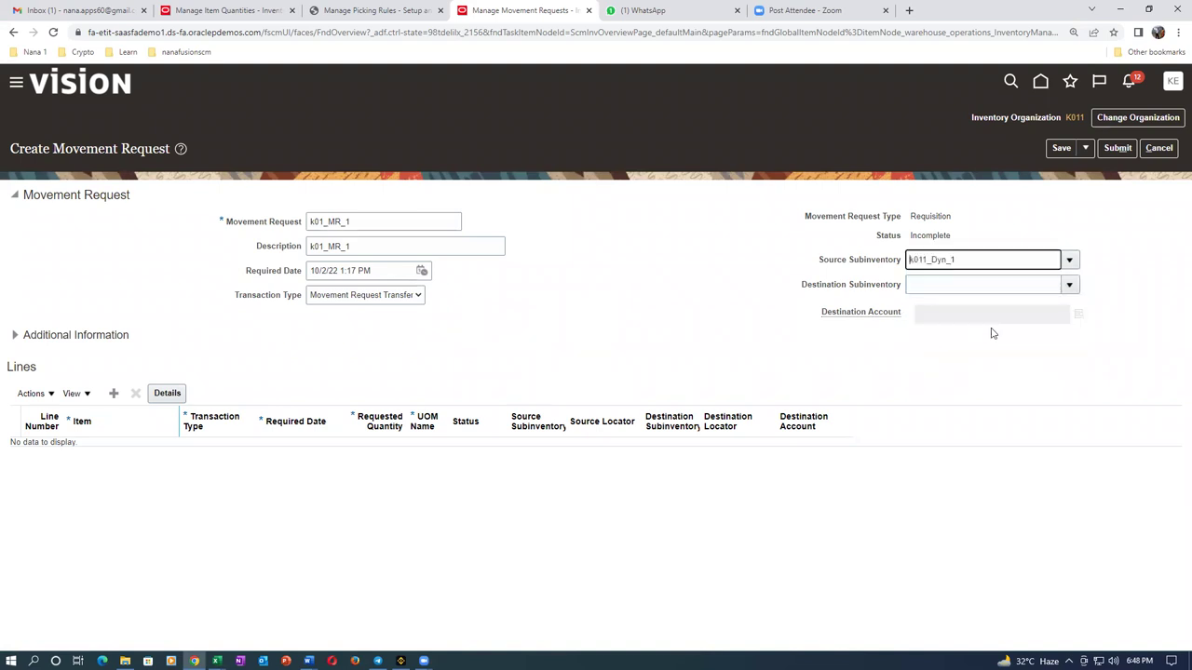
click(985, 276)
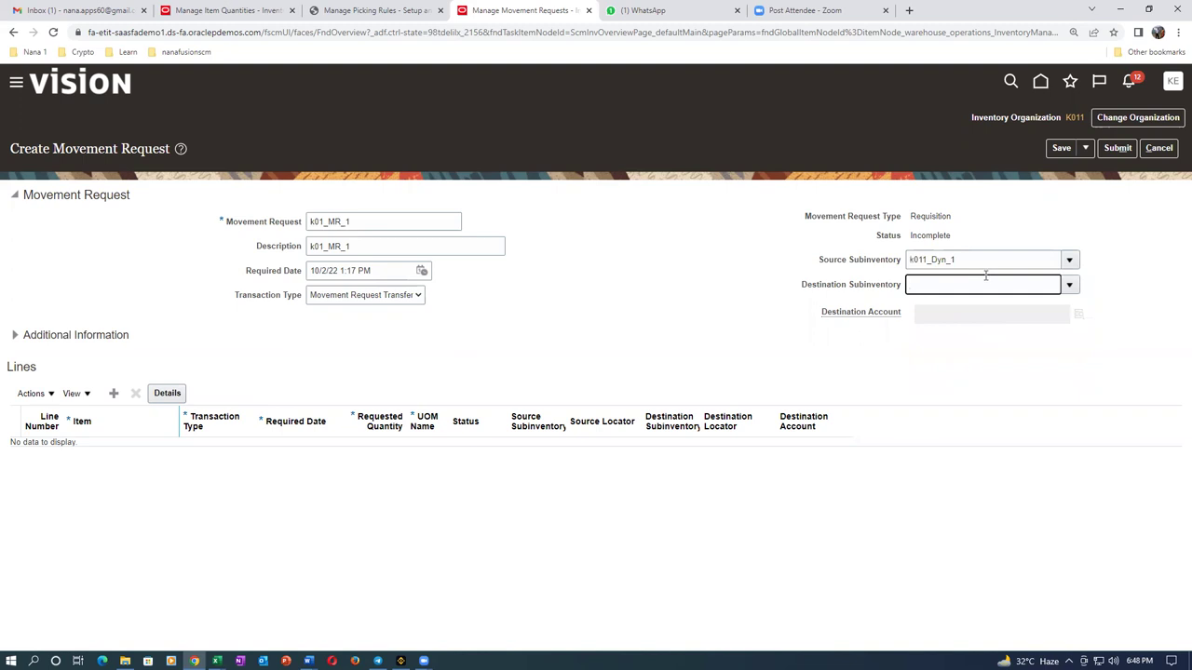
- Change the transaction type to Movement Request Issue
click(353, 302)
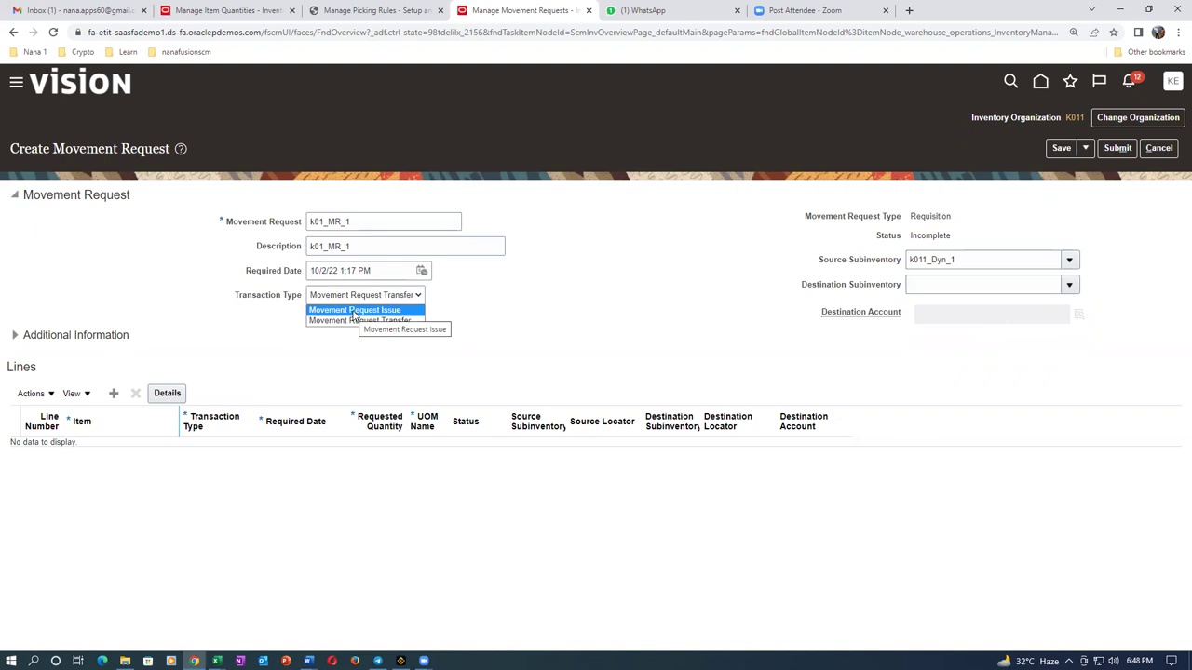
click(353, 312)
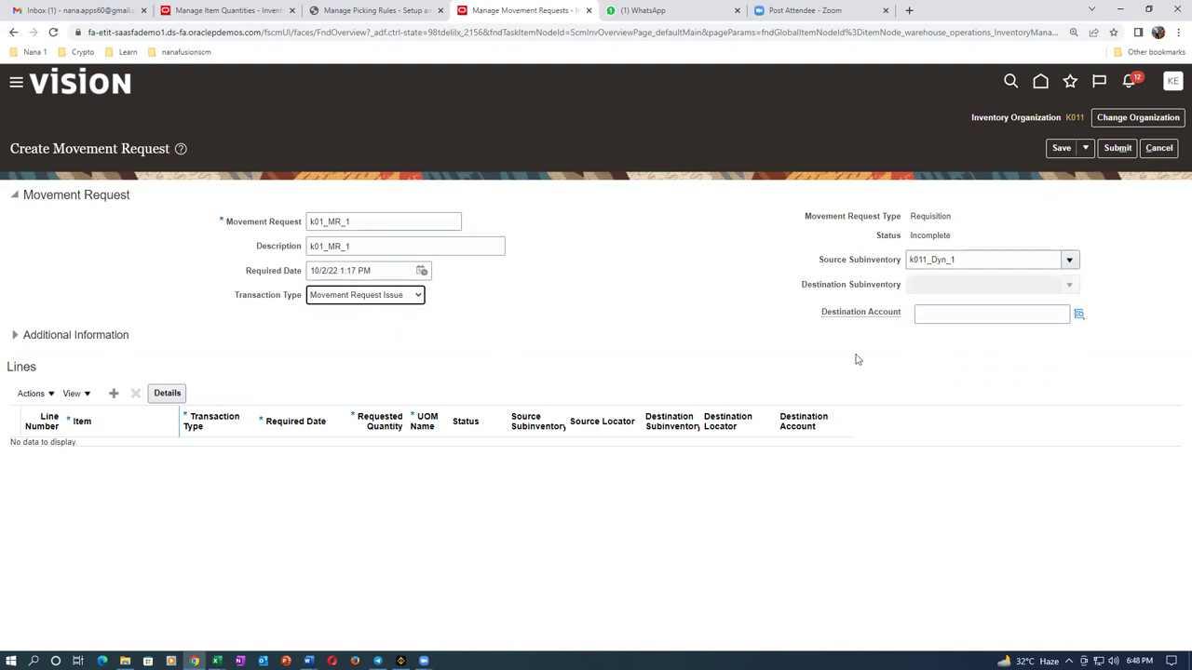
click(924, 315)
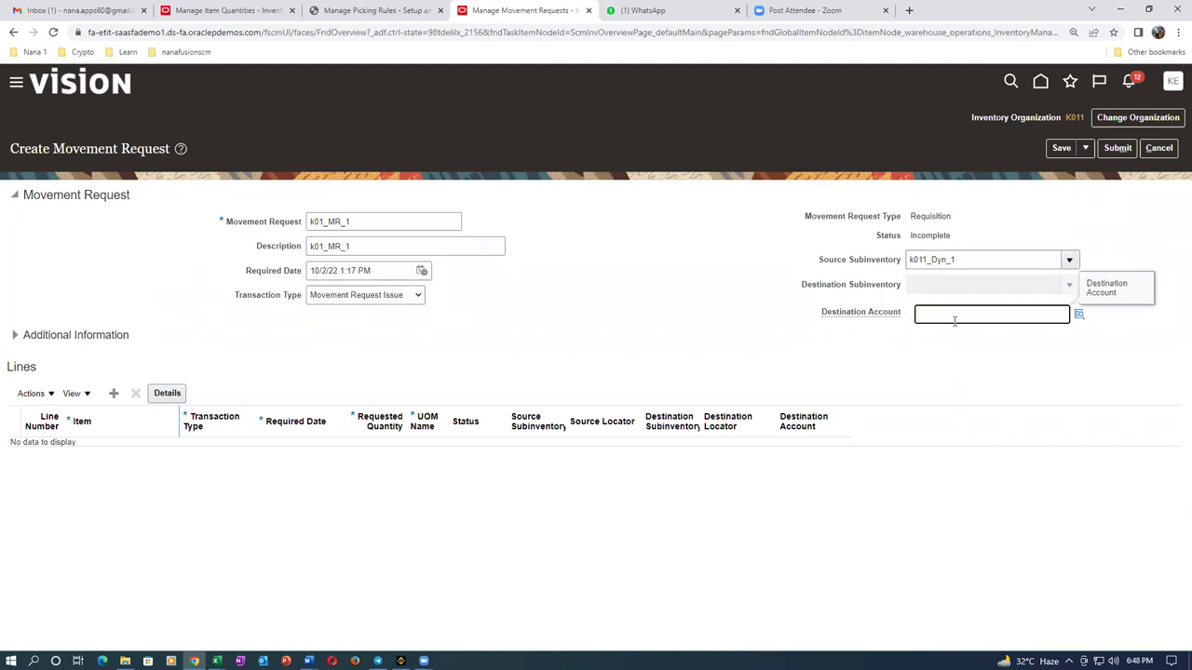
key(alt+Tab)
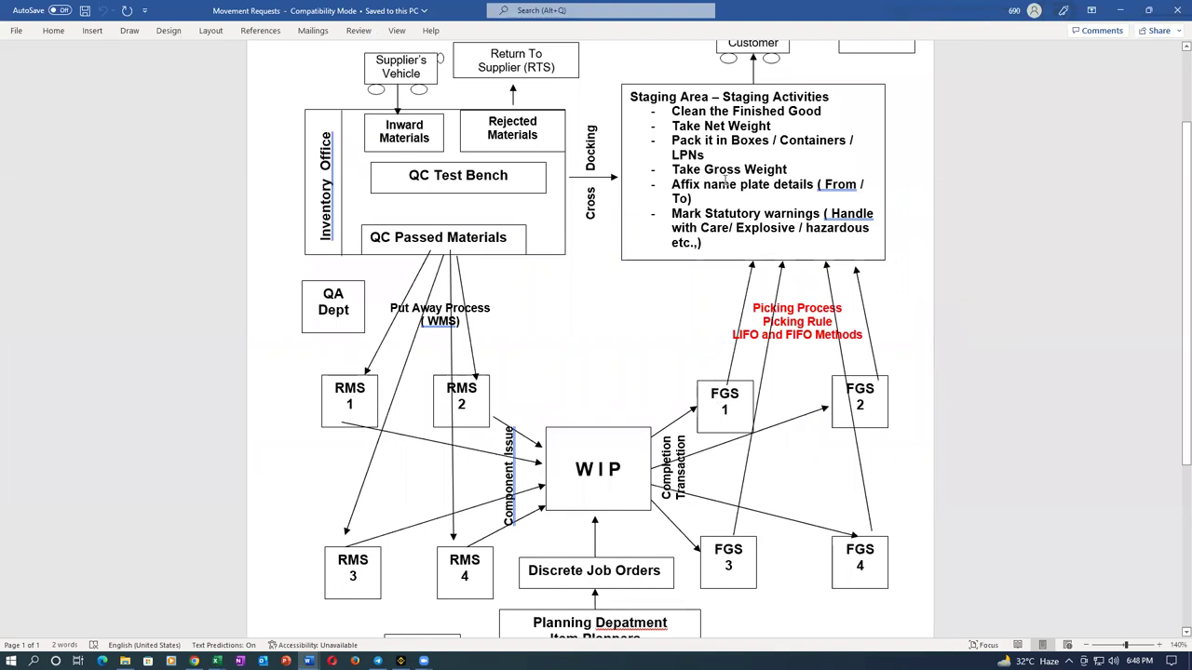
click(724, 395)
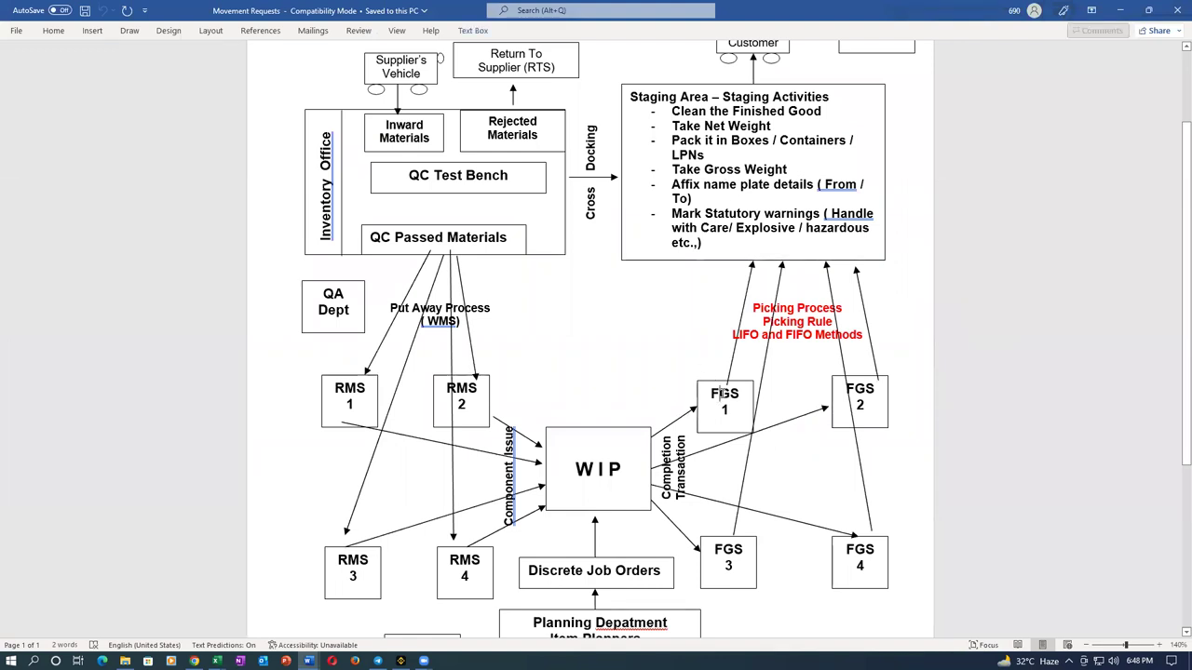
drag(666, 97, 702, 227)
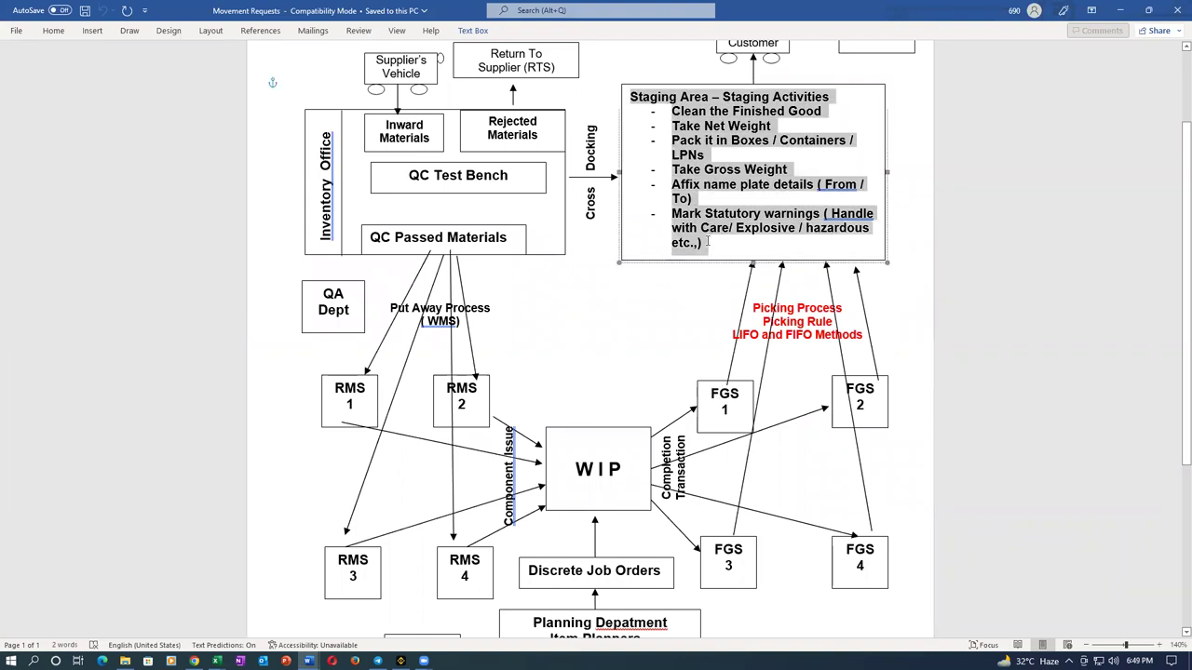
click(732, 399)
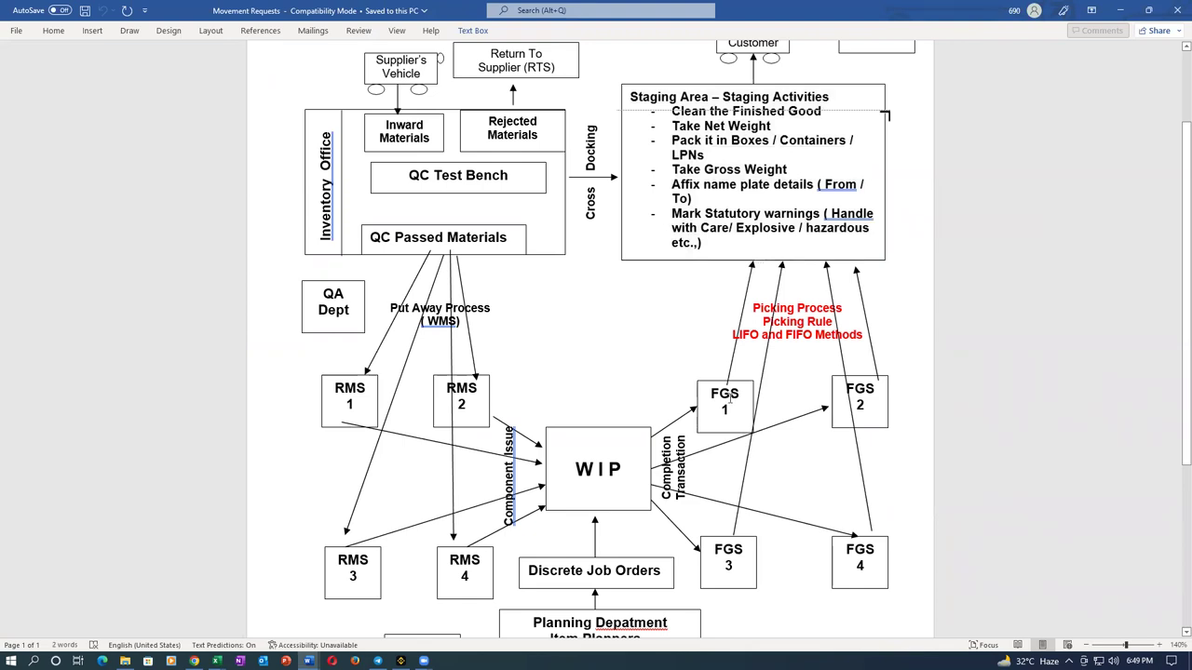
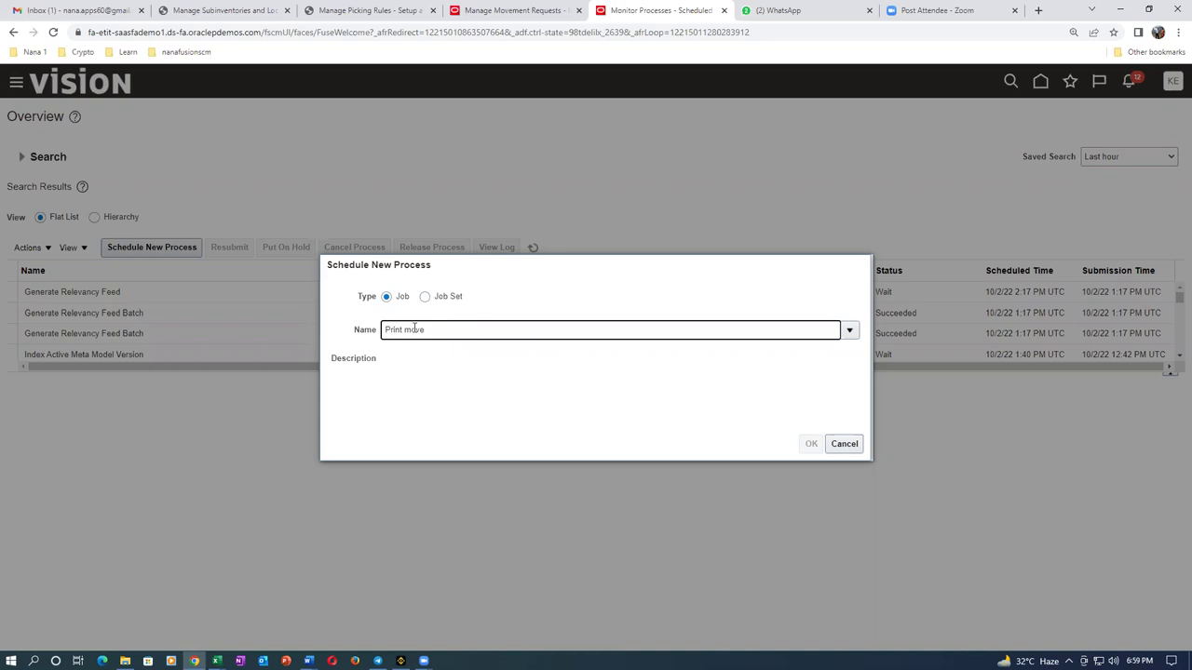
- Leave the job Name field so the Print movement job resolves, then bring up the Shipping document
key(Tab)
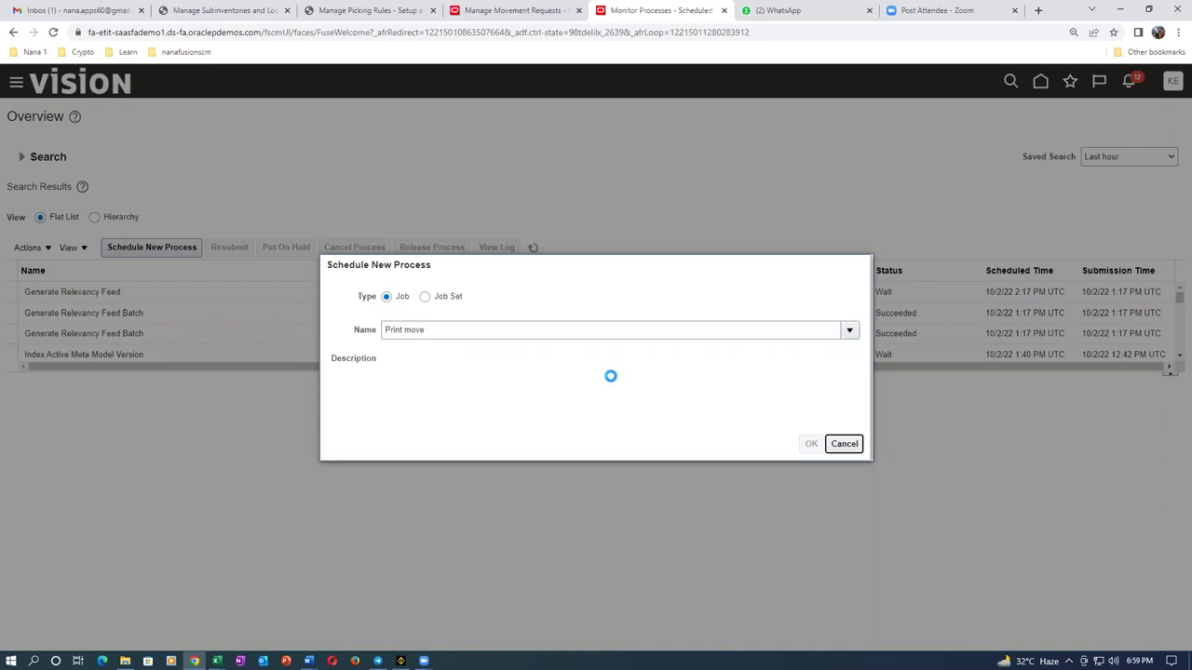
key(alt+Tab)
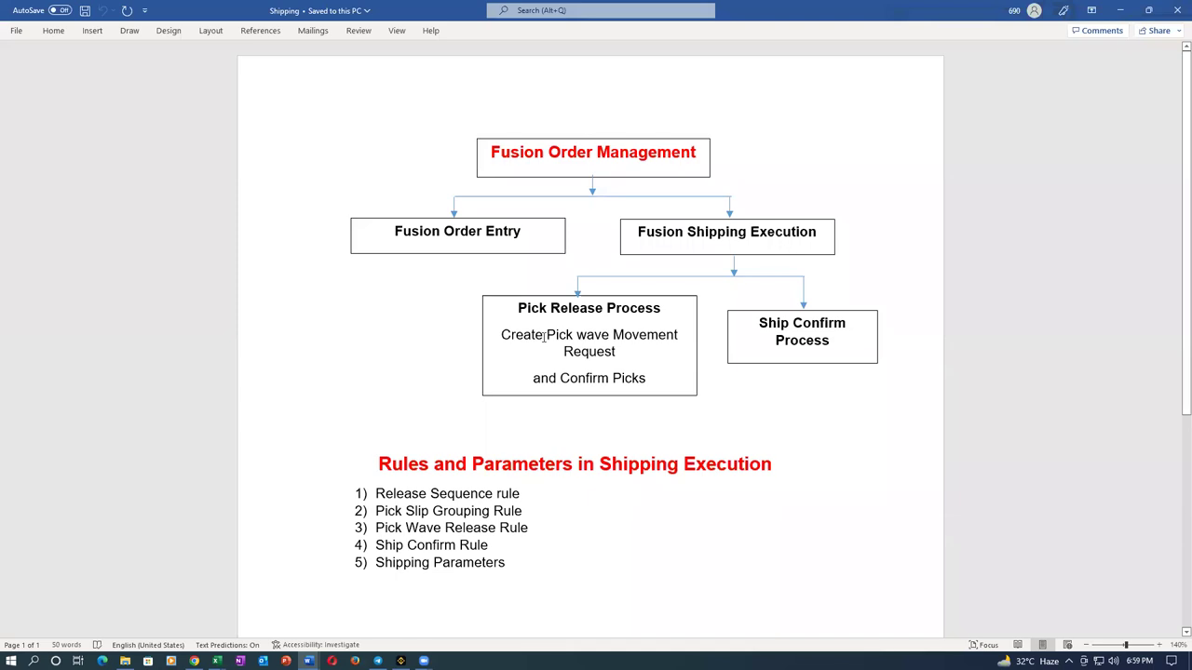
- Review the Pick wave Movement Request text in the diagram's Pick Release Process box
click(594, 383)
drag(594, 383, 597, 384)
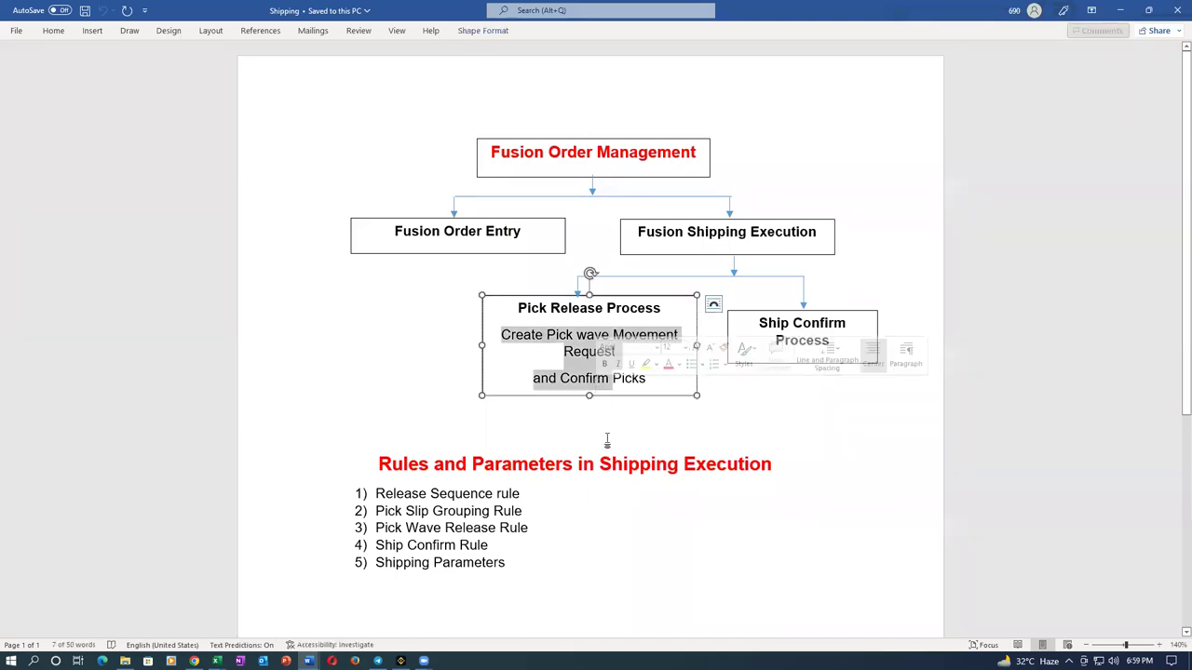
click(606, 438)
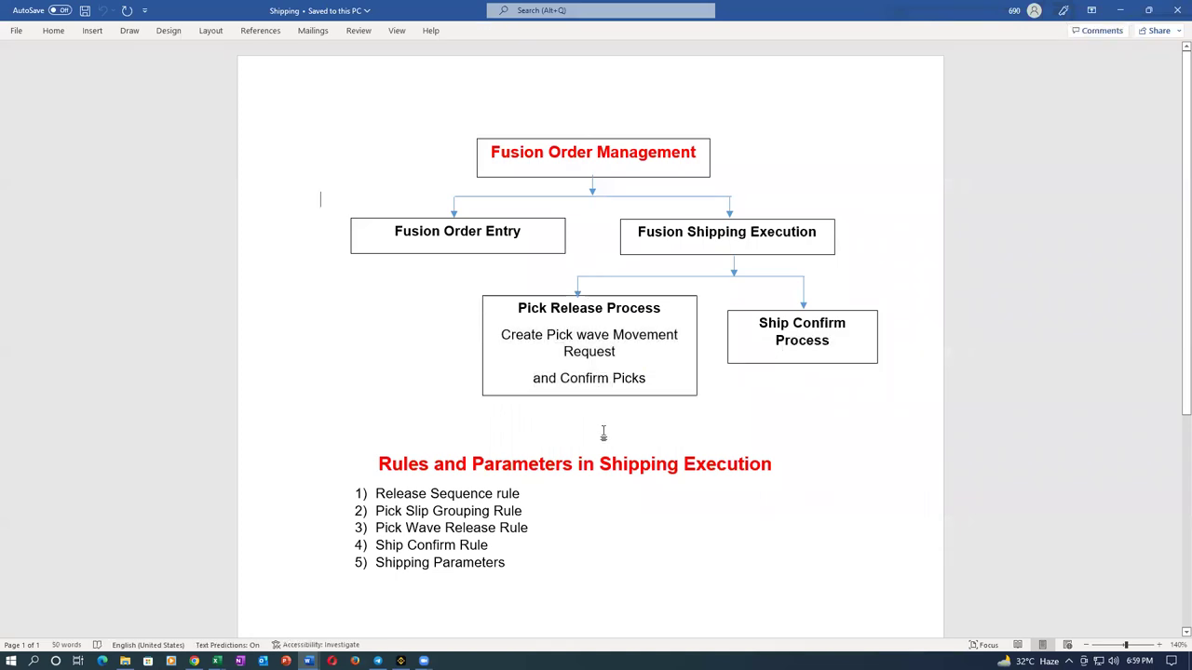
key(alt+Tab)
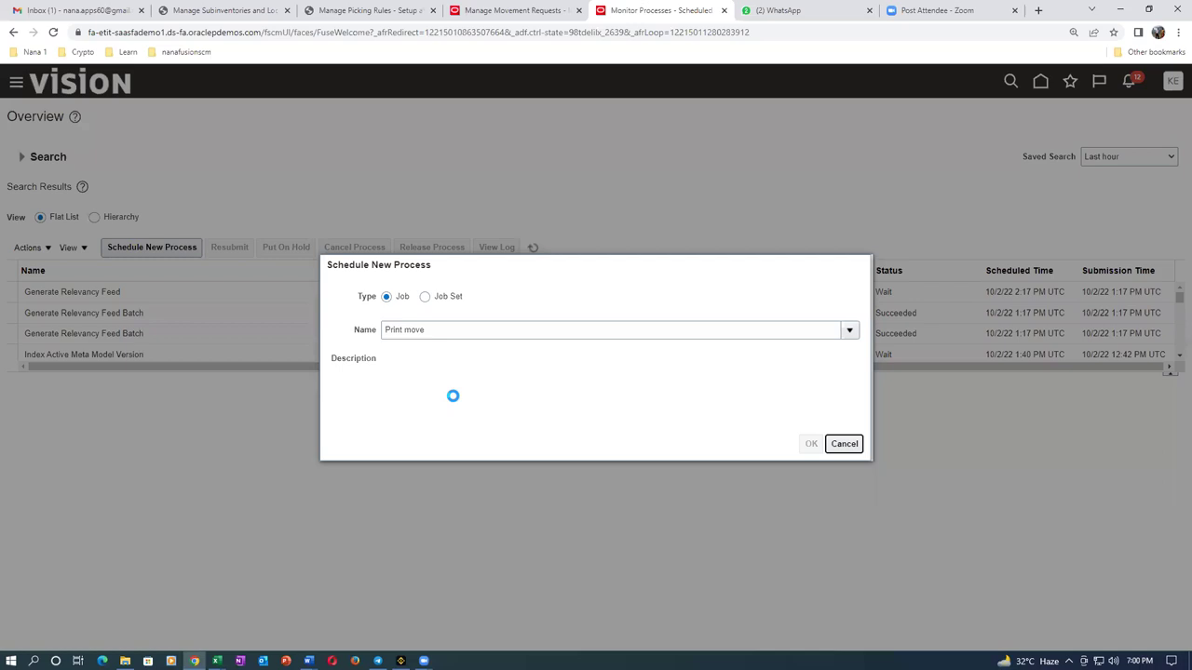
key(alt+Tab)
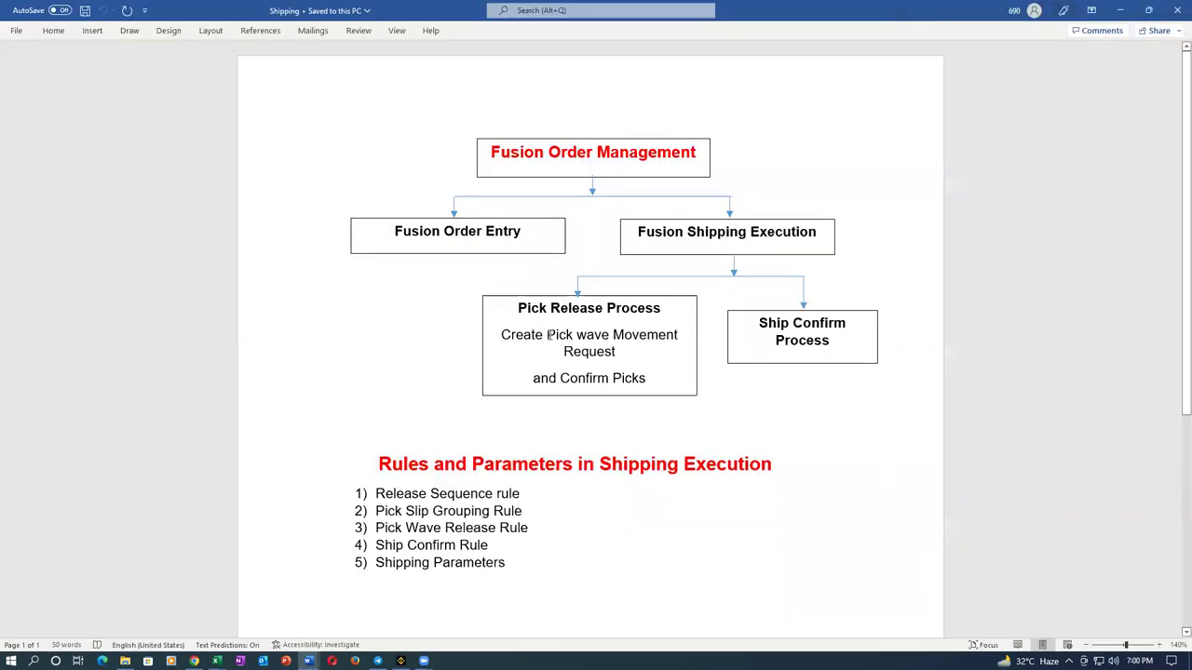
drag(546, 334, 598, 347)
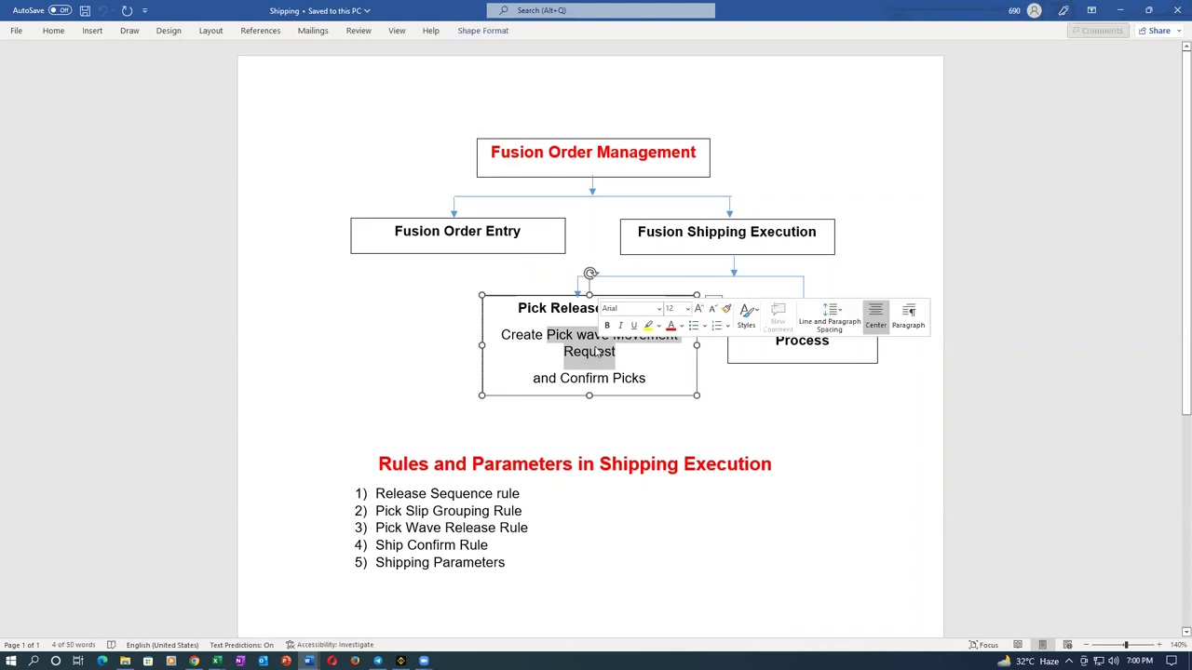
key(alt+Tab)
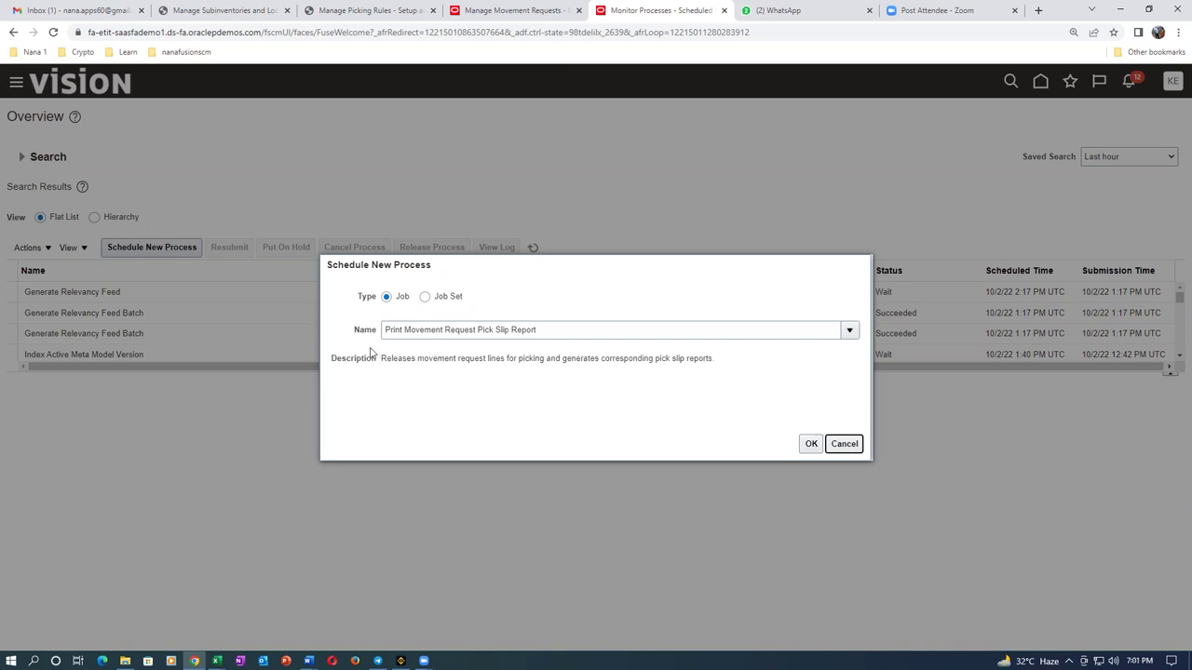
- Open the Print Movement Request Pick Slip Report details and set Organization to K011
click(811, 444)
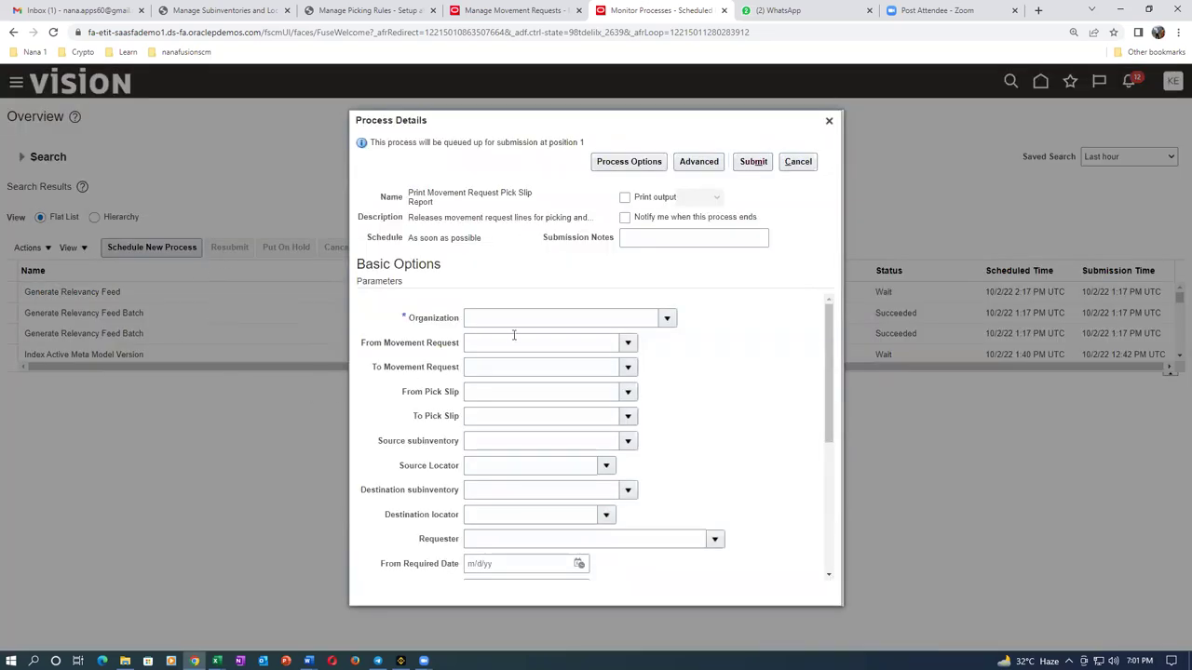
click(515, 320)
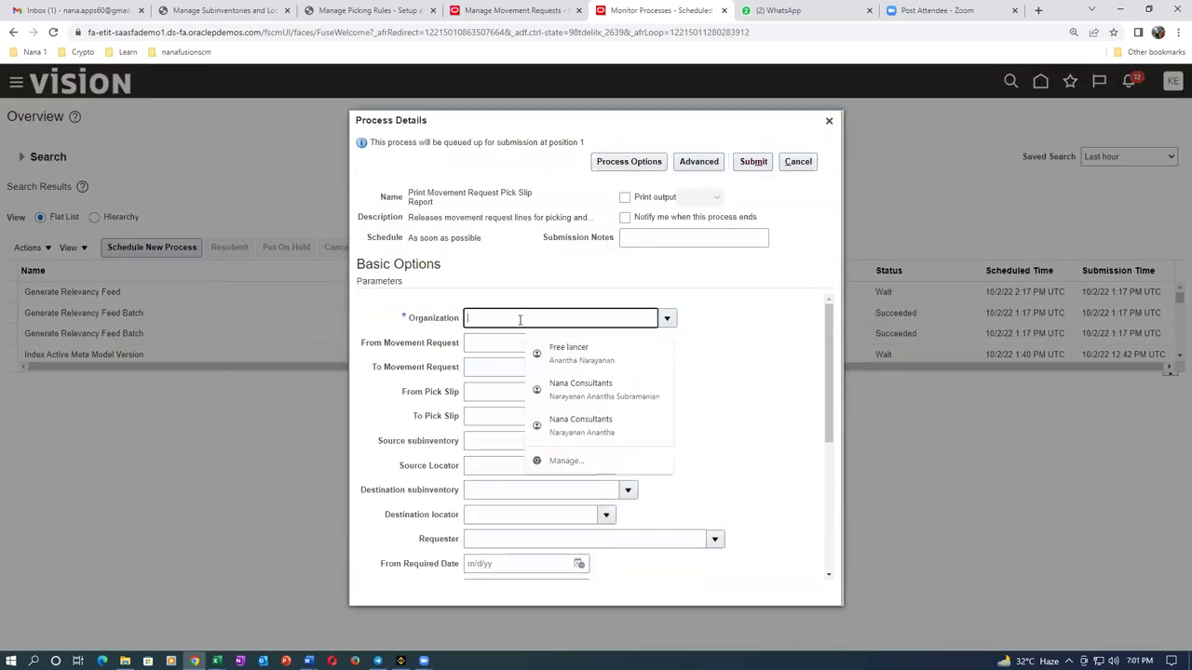
text(K011)
key(Tab)
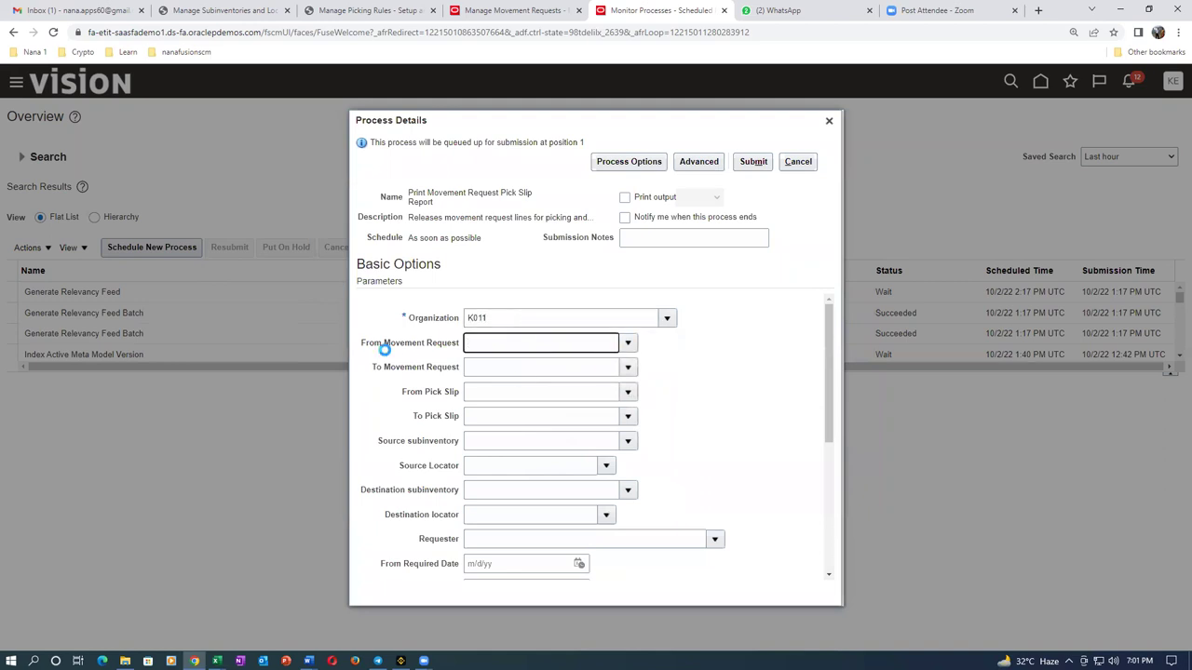
- Check the From Movement Request list without choosing a value, then go to the exercise workbook
click(629, 344)
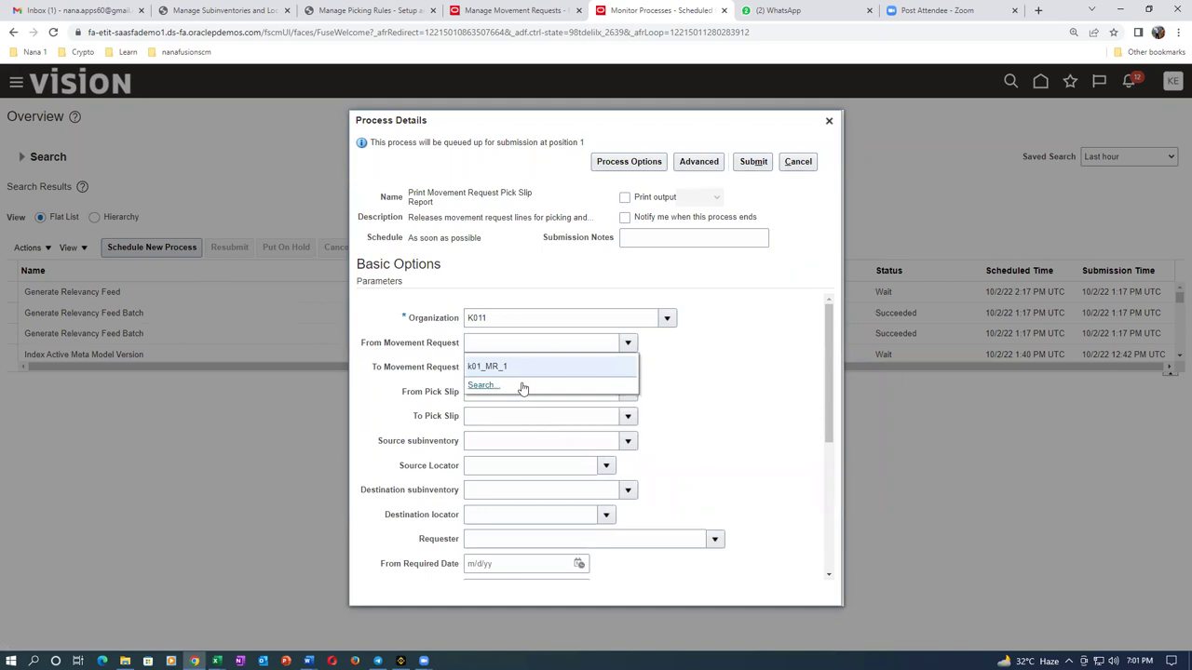
click(682, 382)
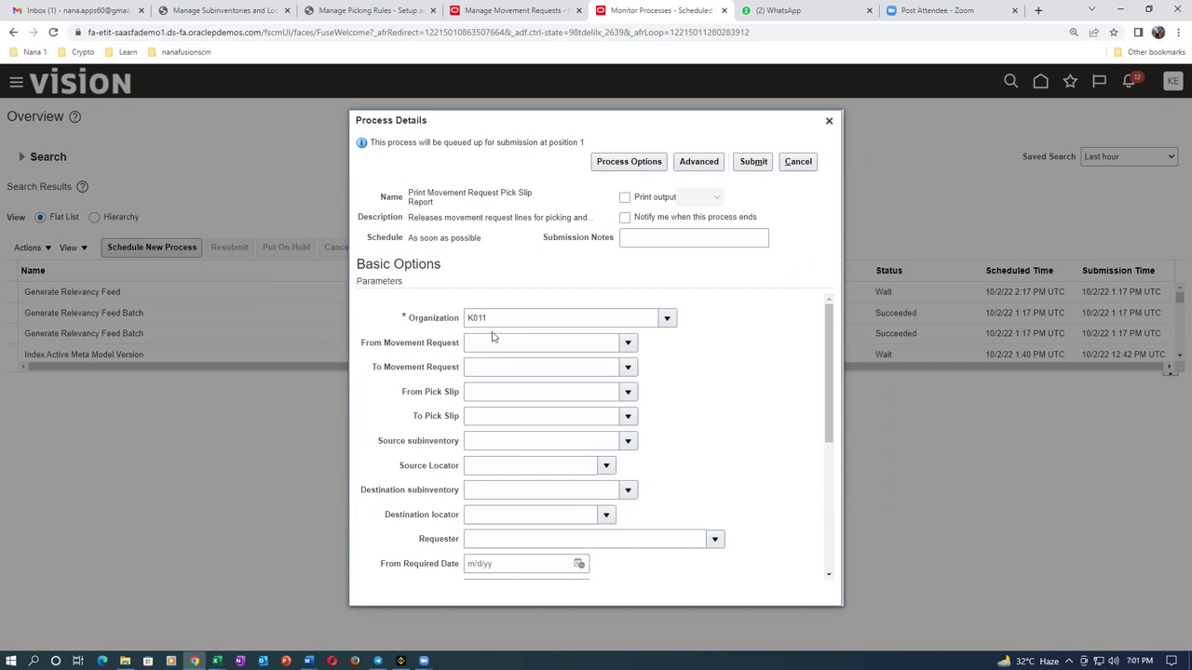
drag(831, 365, 831, 337)
drag(423, 193, 434, 207)
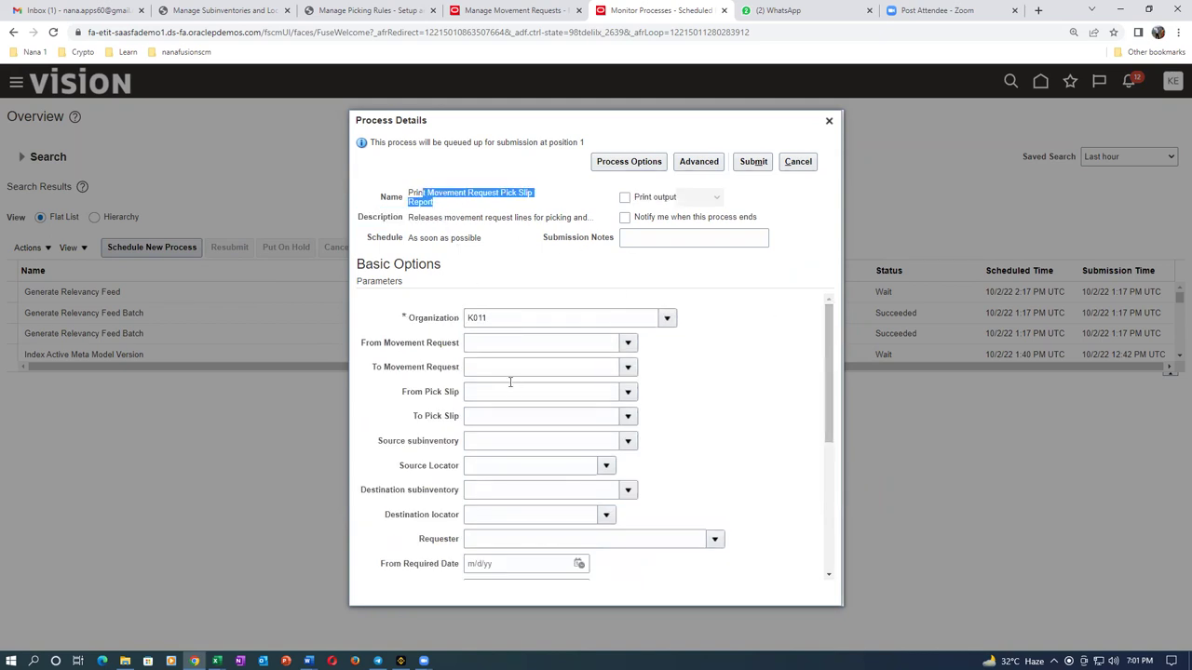
key(alt+Tab)
key(alt+Tab)
key(alt+Tab)
key(alt+Tab)
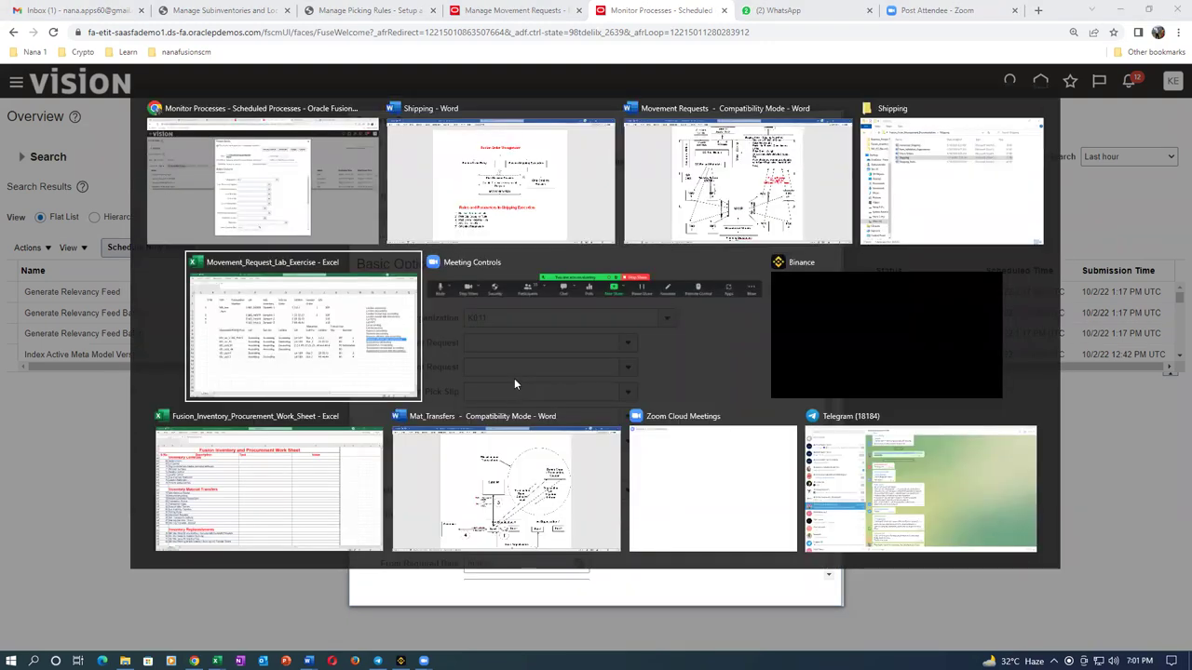
- Highlight rule t01_Pick 1's Lot, Sub Inv and Locator sort settings, all Ascending
drag(324, 296, 337, 337)
drag(413, 303, 419, 335)
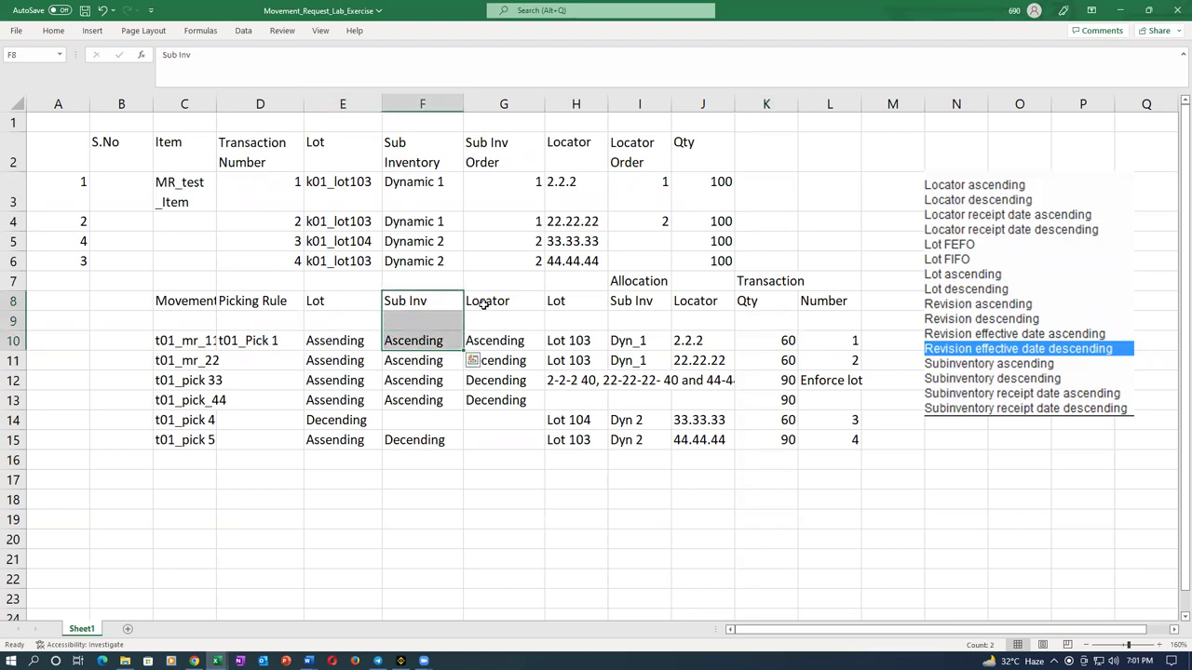
drag(481, 306, 481, 339)
drag(322, 303, 485, 343)
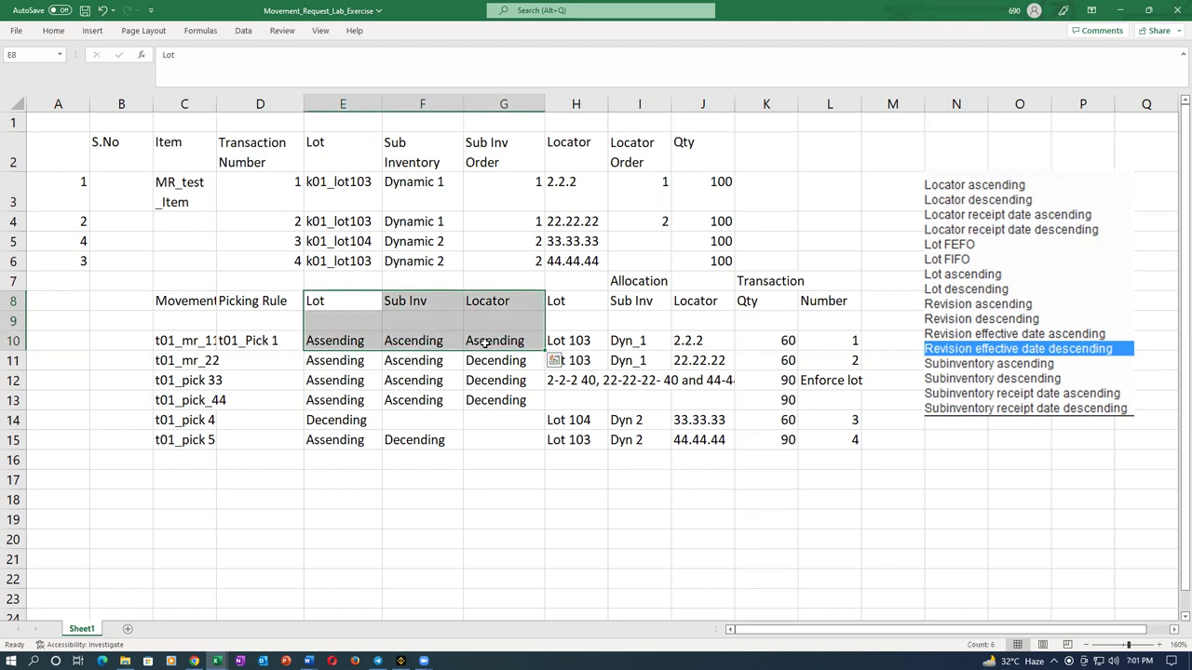
key(alt+Tab)
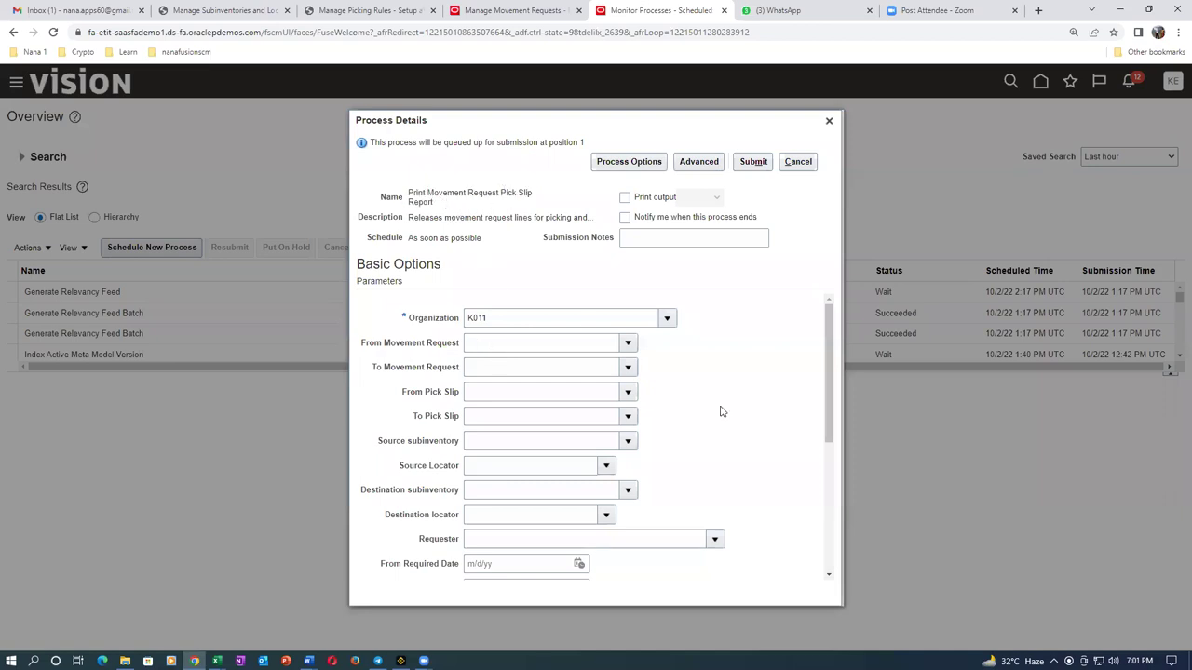
- Choose Yes for the Release Approved Lines parameter of the pick slip report
drag(829, 441, 853, 573)
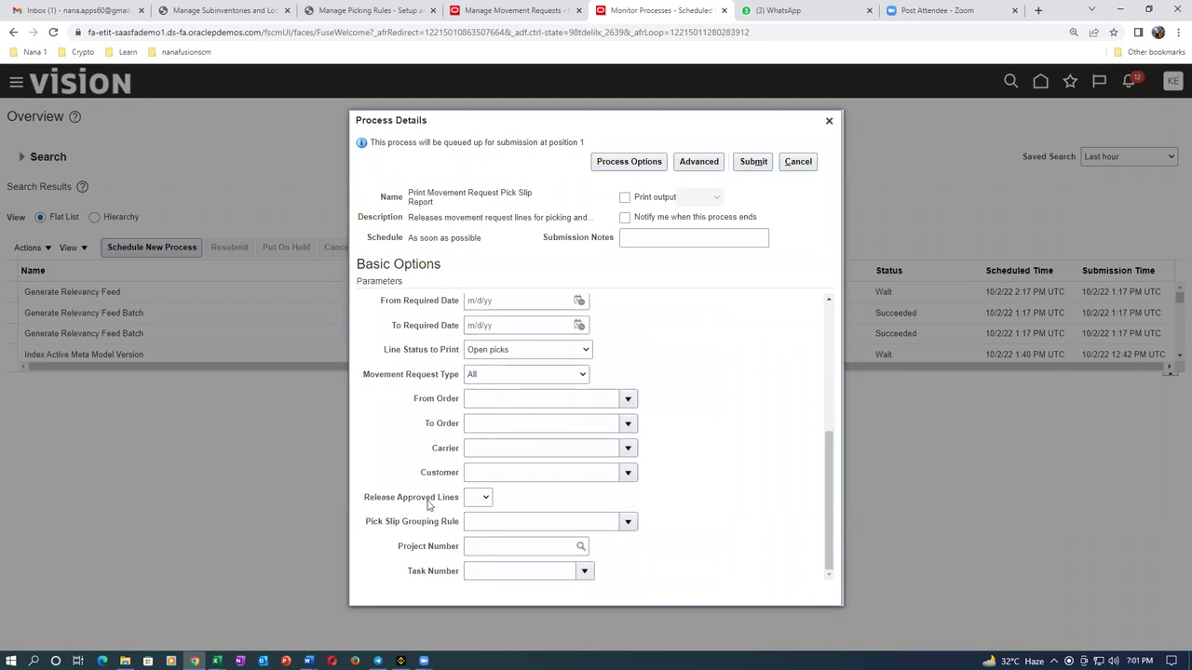
click(480, 497)
click(477, 533)
key(alt+Tab)
key(alt+Tab)
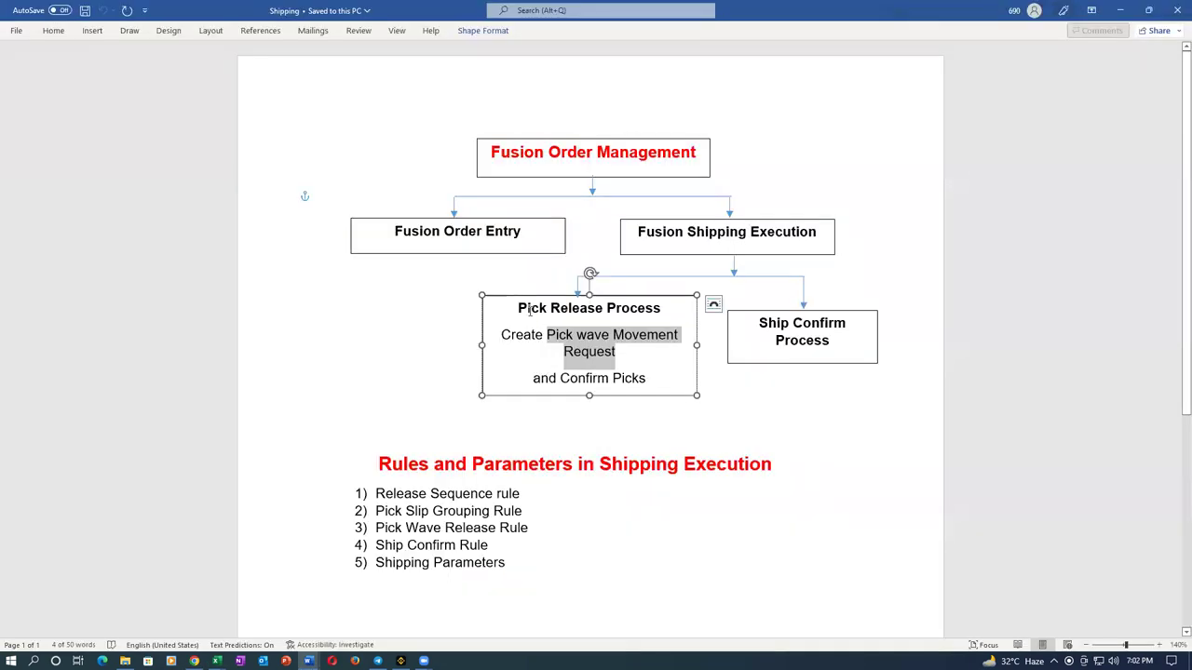
- Highlight Pick, wave Movement Request and Confirm Picks in the Pick Release Process box
drag(562, 310, 518, 308)
drag(586, 341, 615, 352)
drag(562, 379, 624, 387)
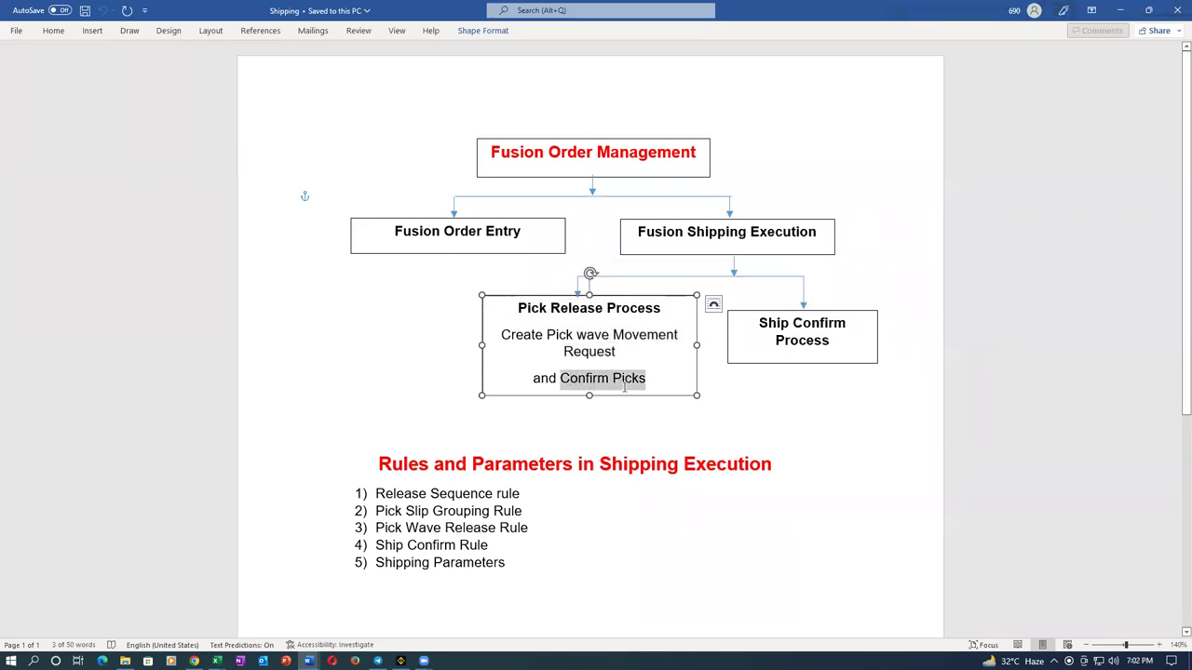
click(634, 438)
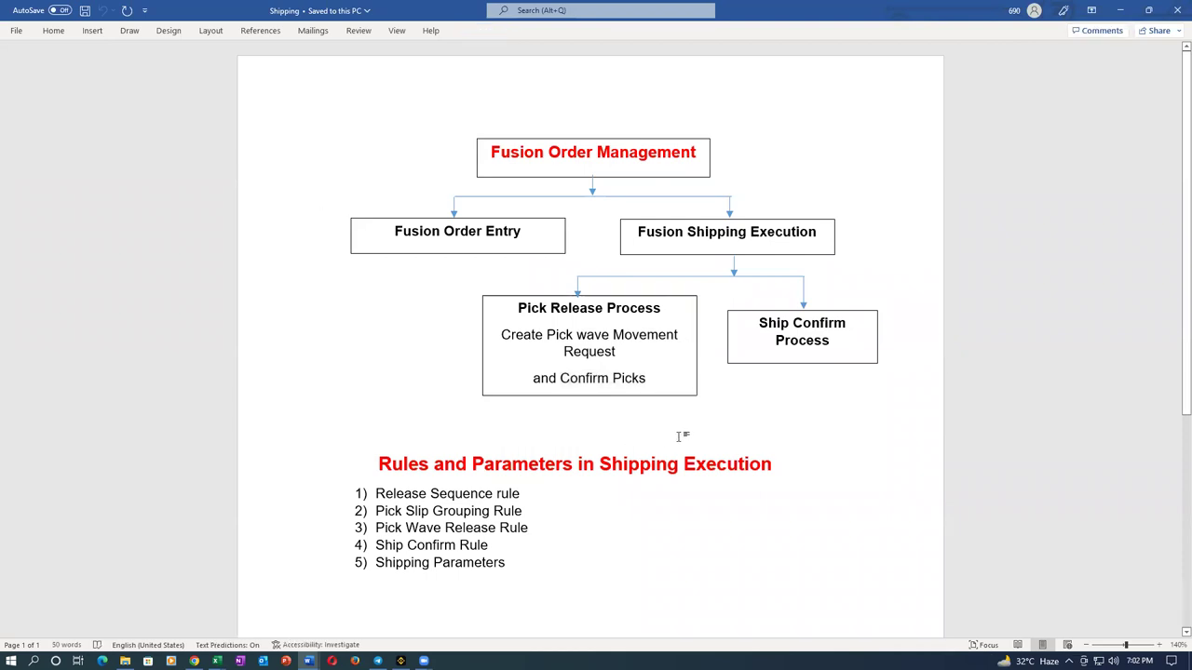
click(533, 313)
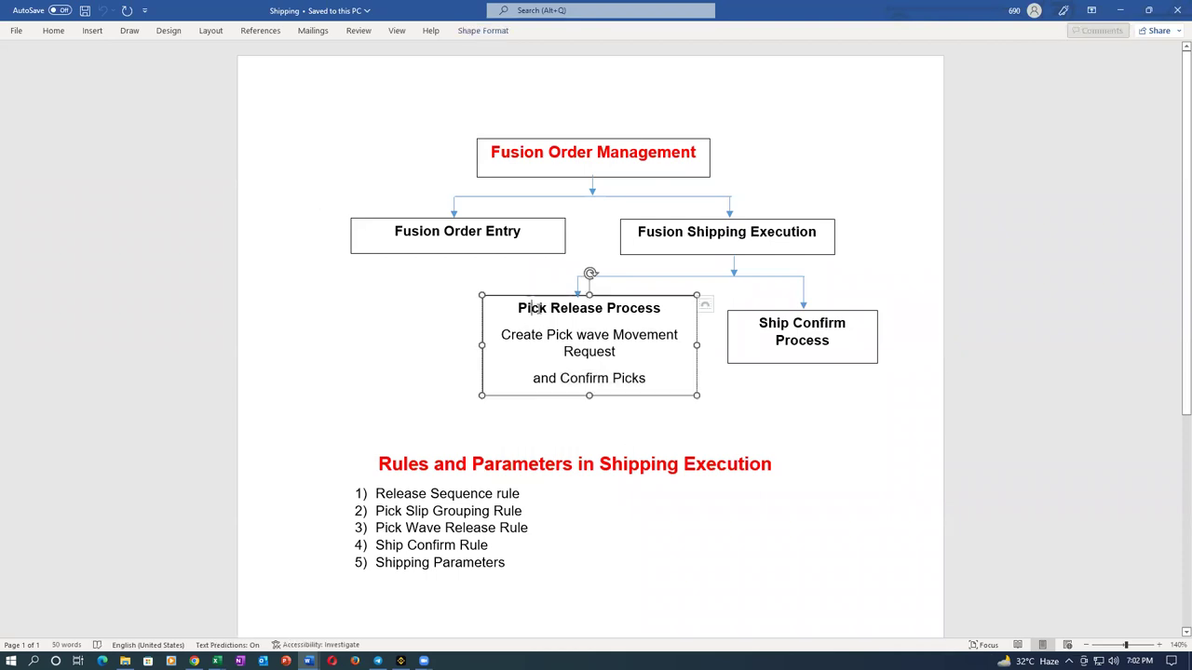
drag(578, 335, 616, 353)
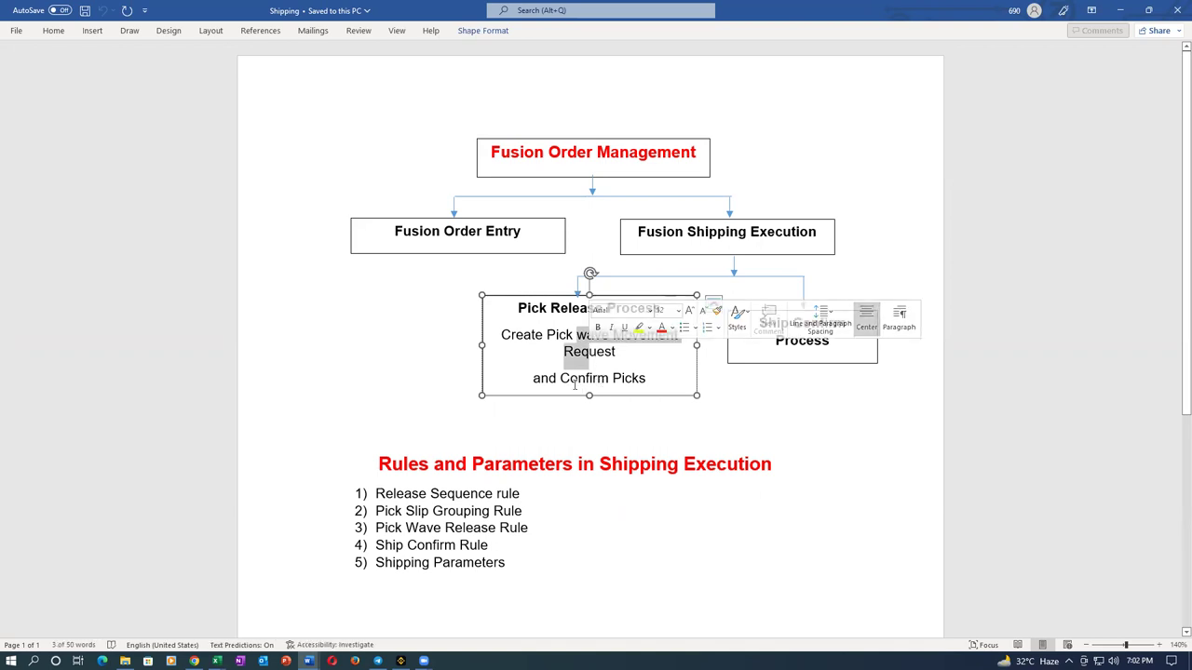
click(573, 382)
key(Escape)
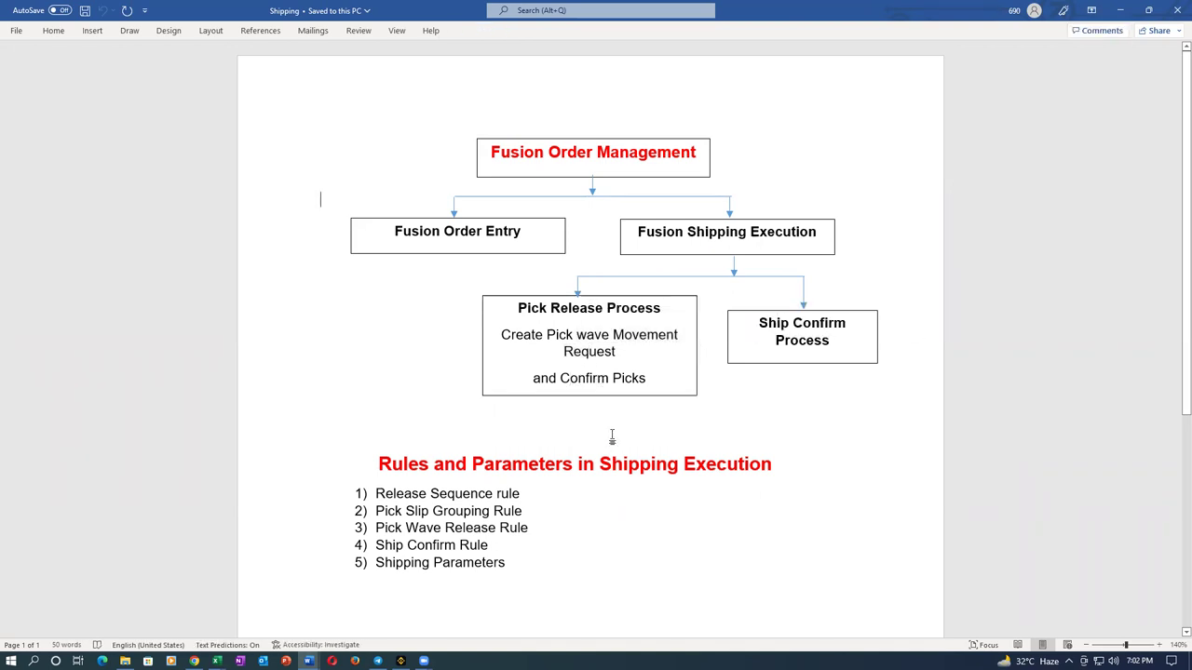
key(alt+Tab)
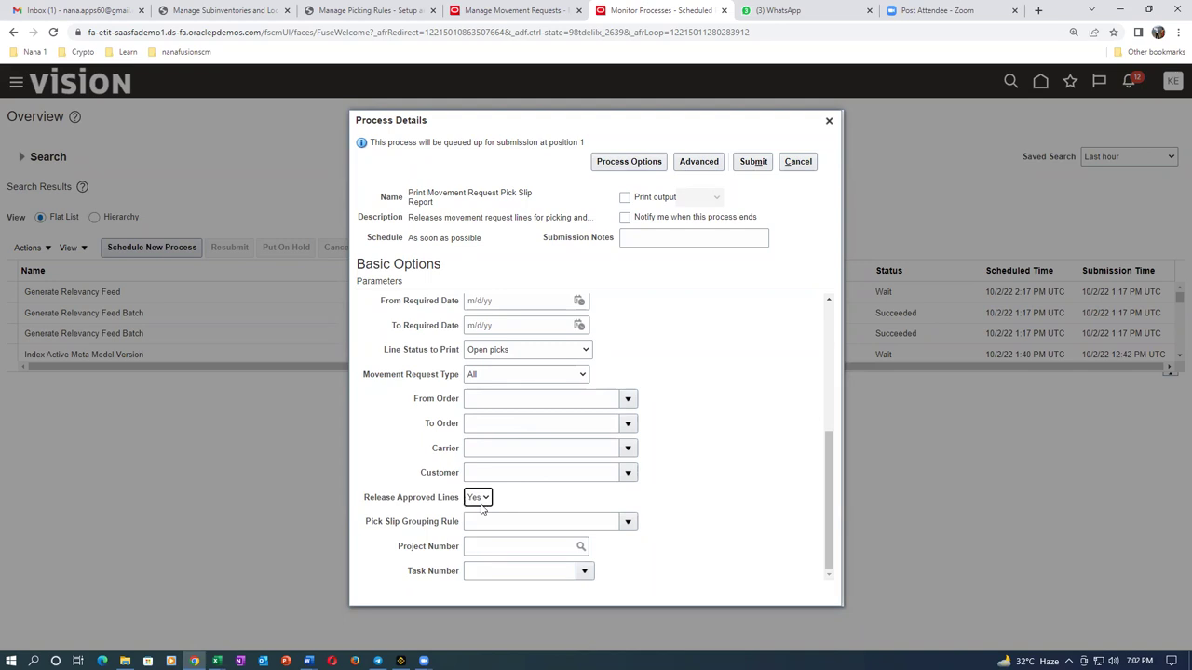
- Check the K011 pick slip report parameters and submit the process
drag(418, 195, 433, 203)
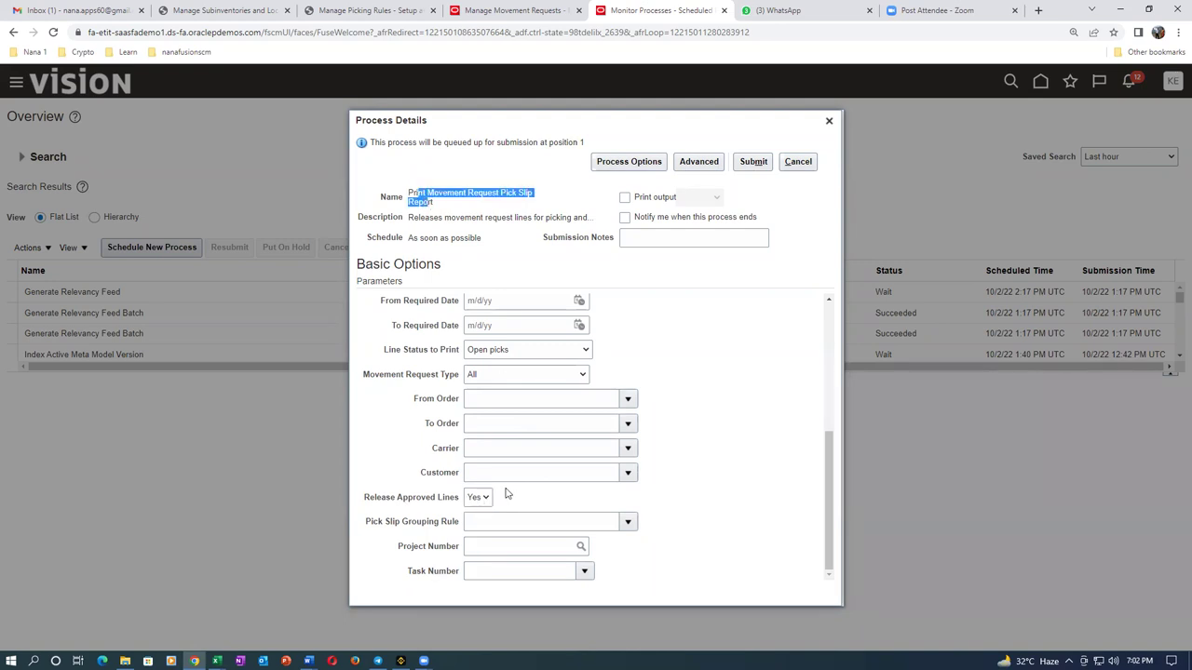
drag(830, 478, 868, 319)
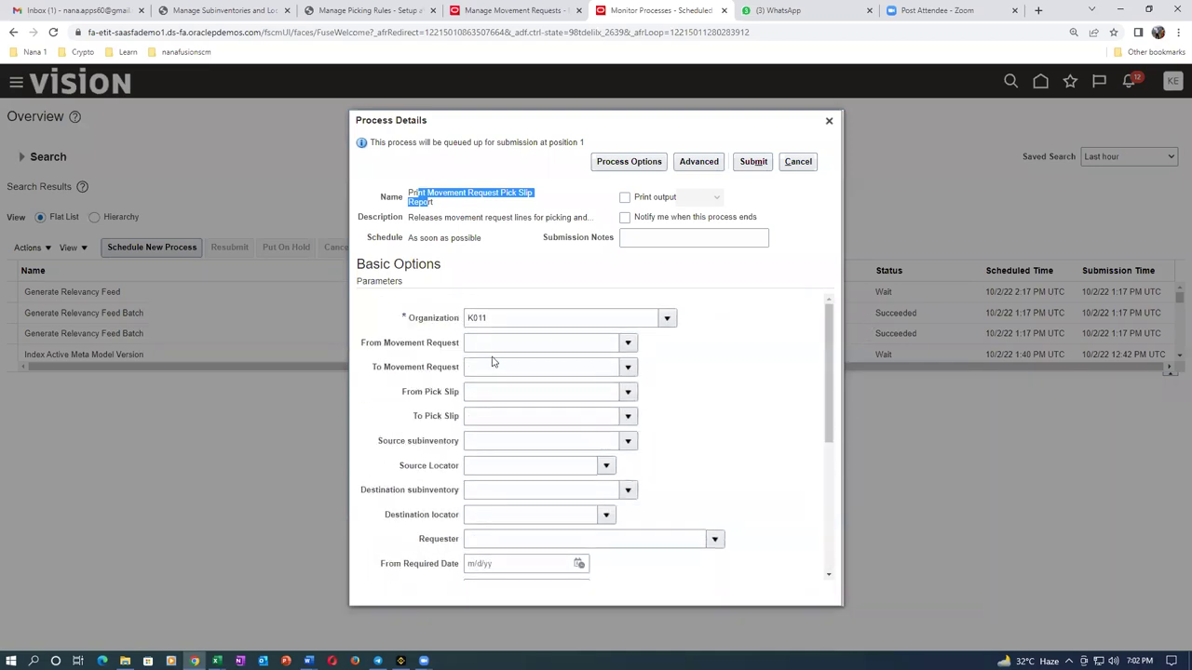
click(738, 409)
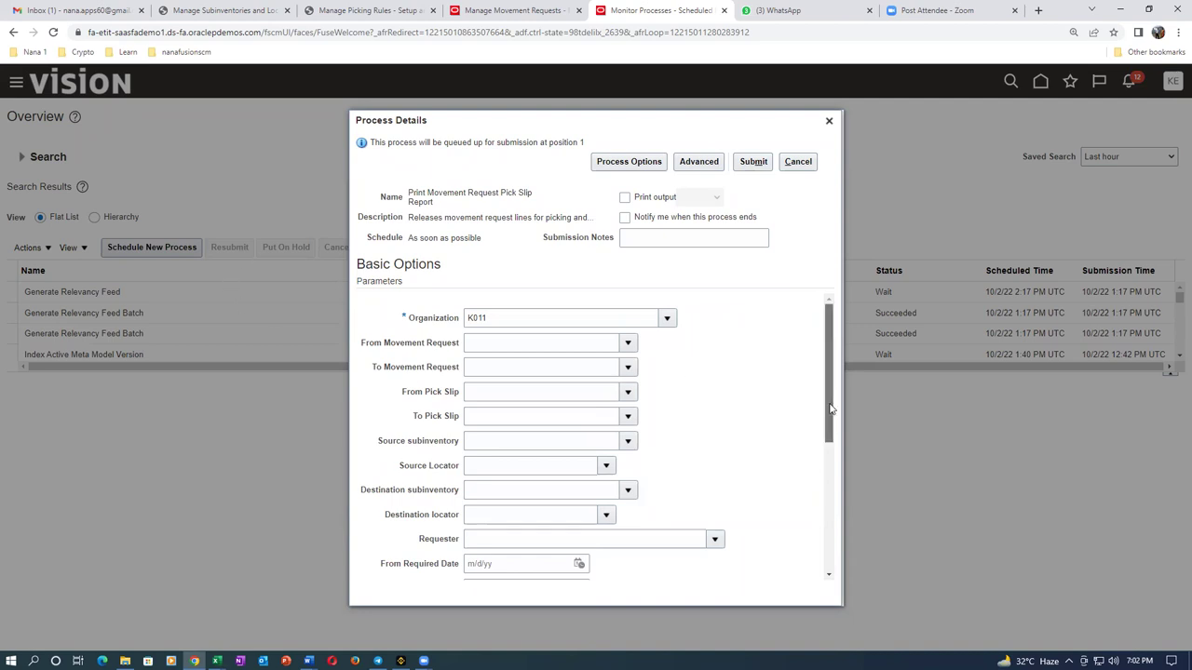
drag(828, 413, 866, 528)
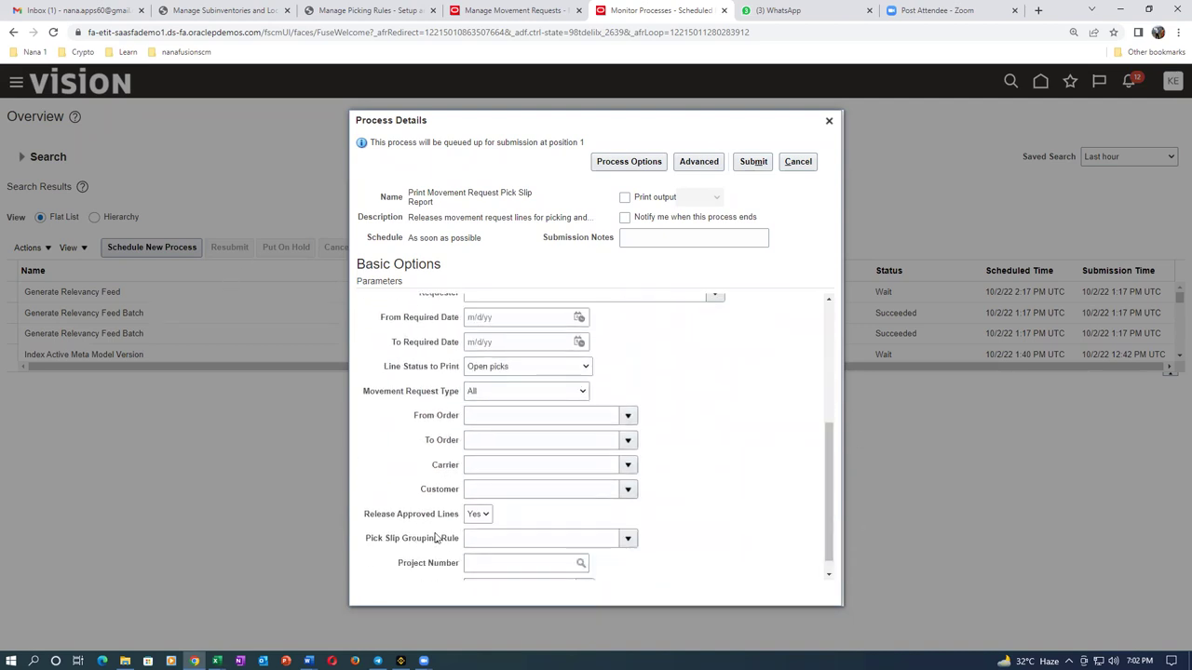
click(767, 164)
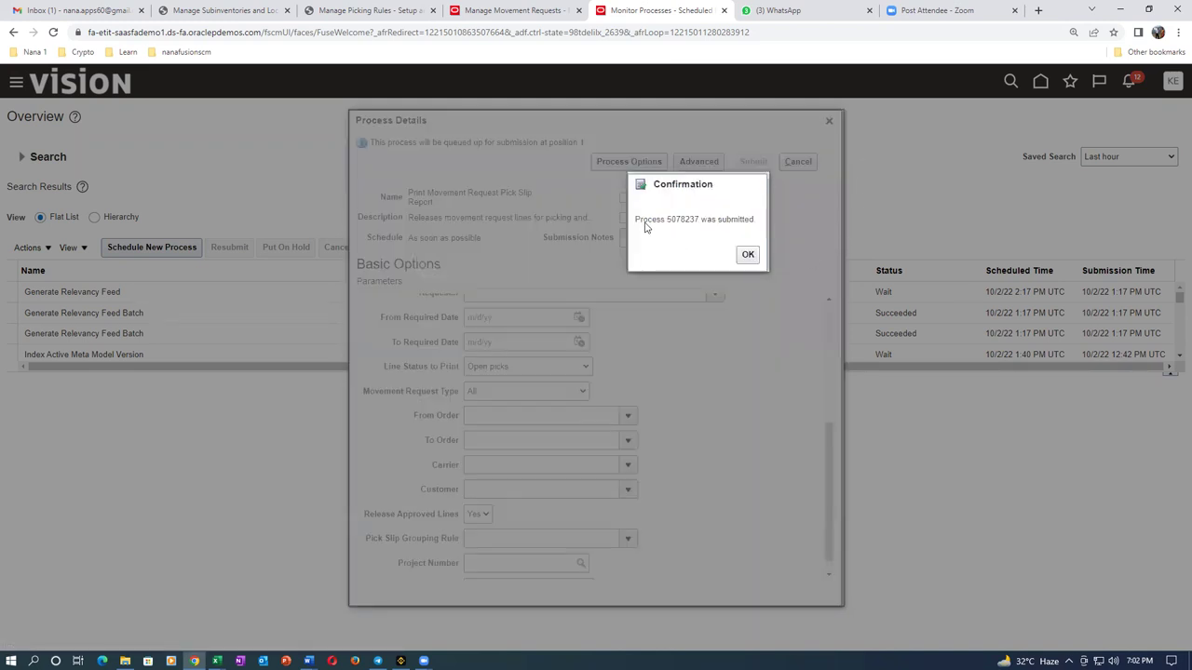
- Refresh the process list until process 5078237 shows Succeeded, then show its details
click(746, 255)
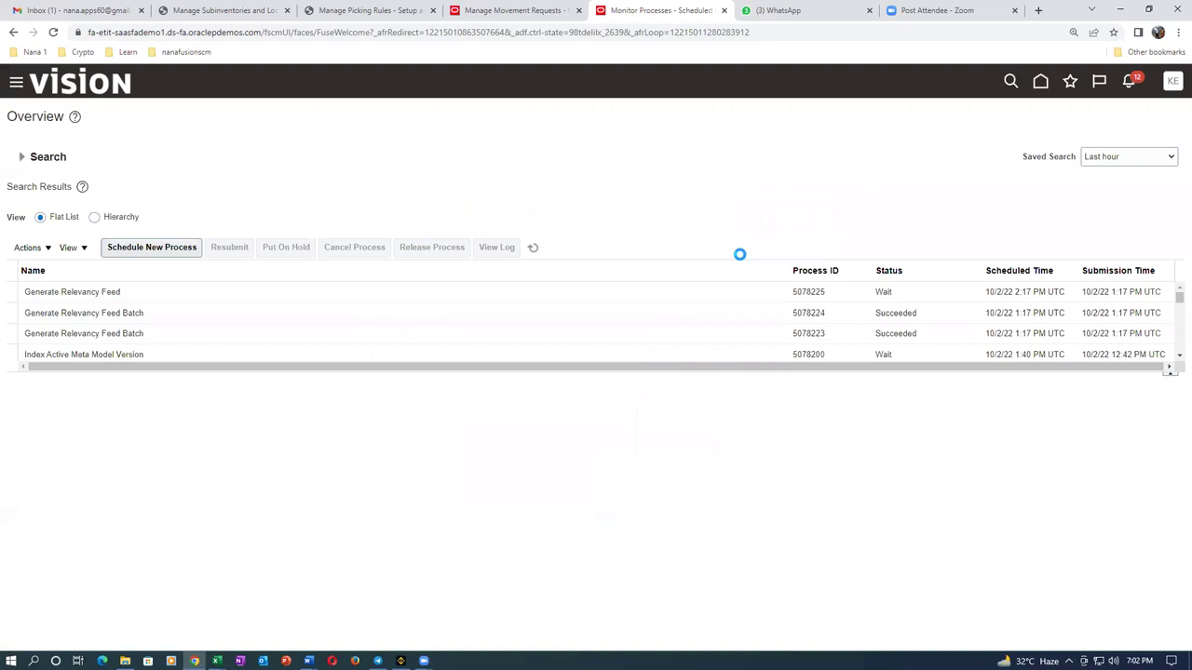
click(534, 247)
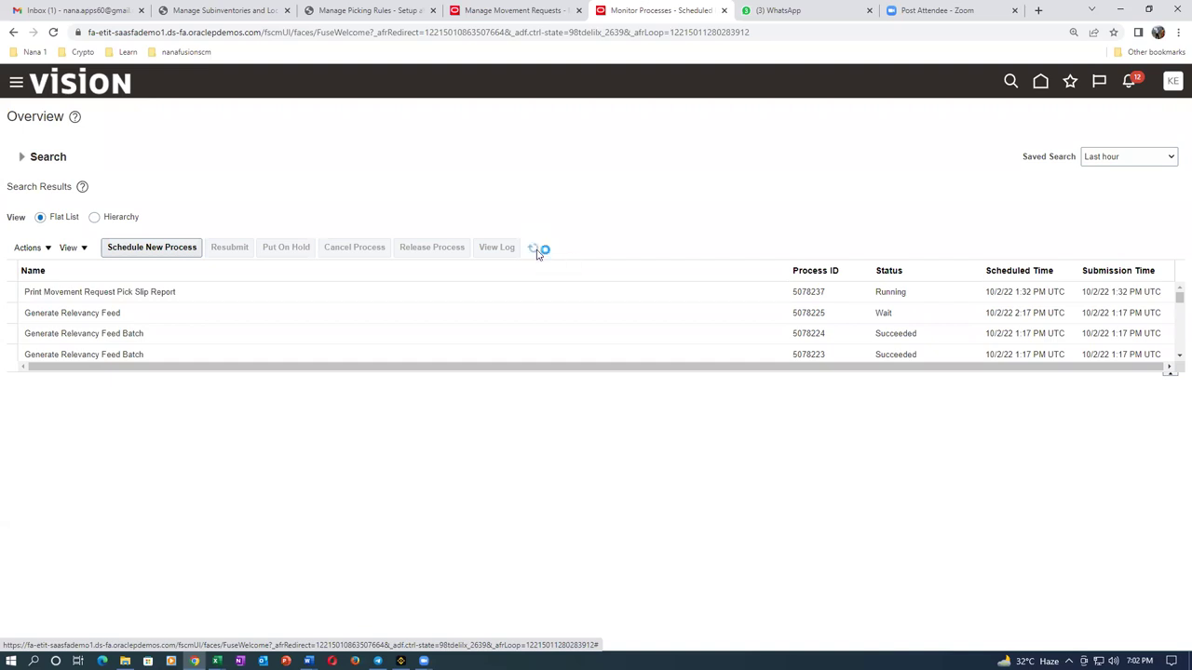
click(534, 250)
click(533, 248)
click(534, 248)
click(533, 248)
click(270, 298)
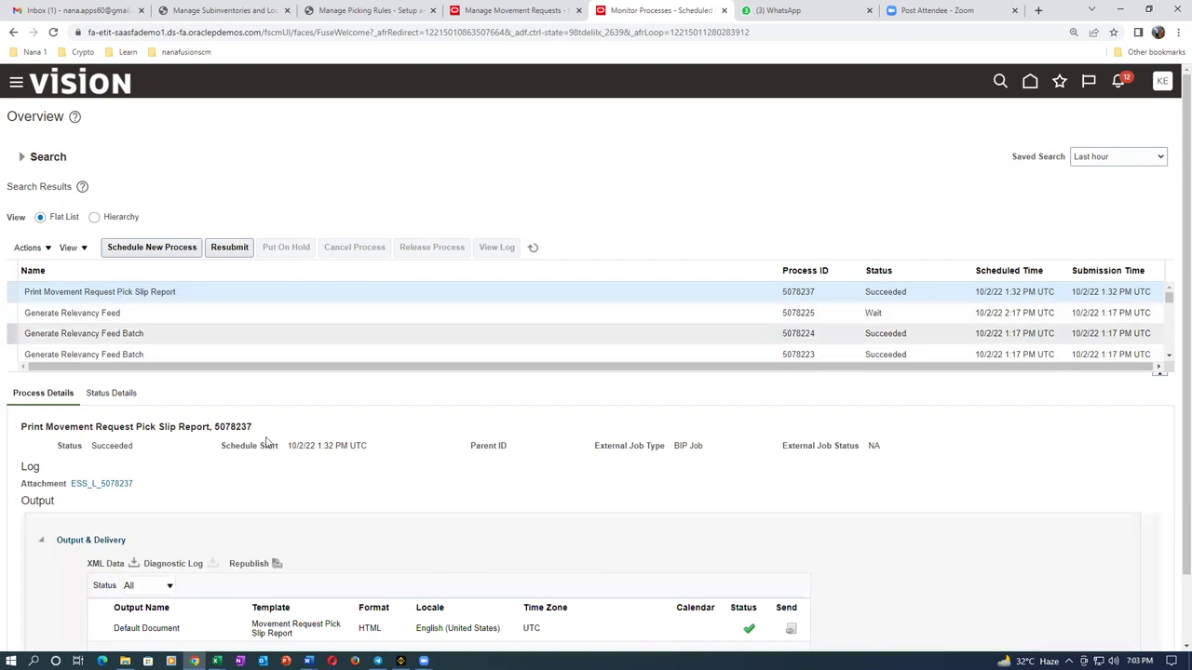
- Open the pick slip report output in Analytics Publisher and export it to PDF
click(277, 565)
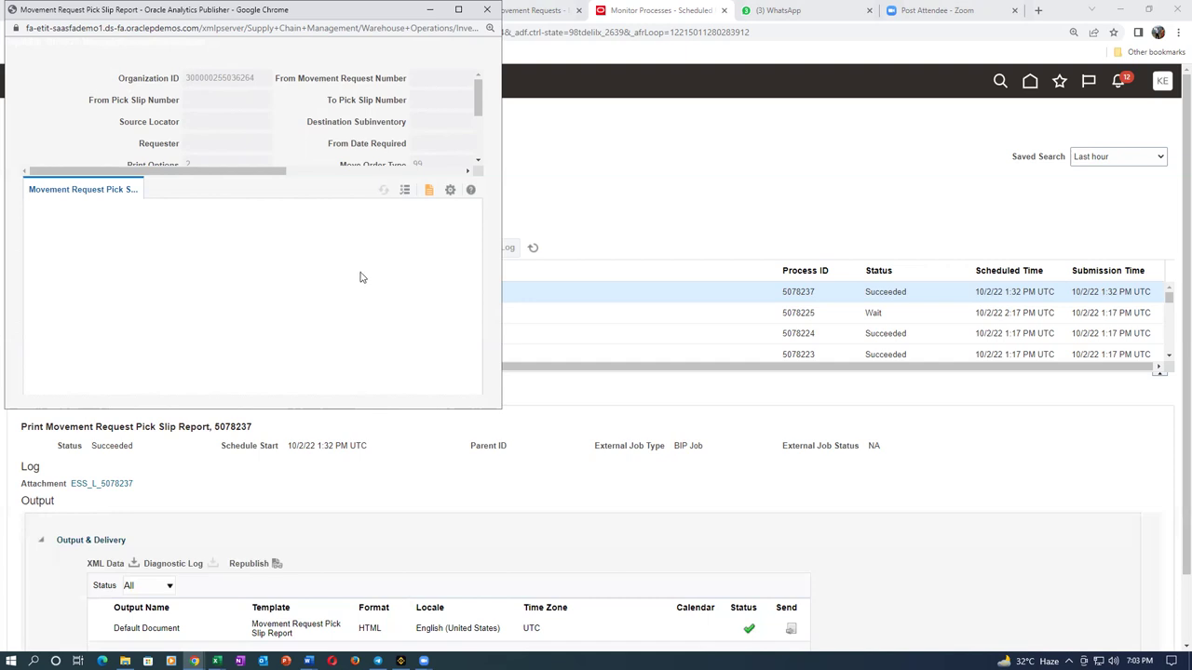
click(451, 191)
mouse_move(442, 211)
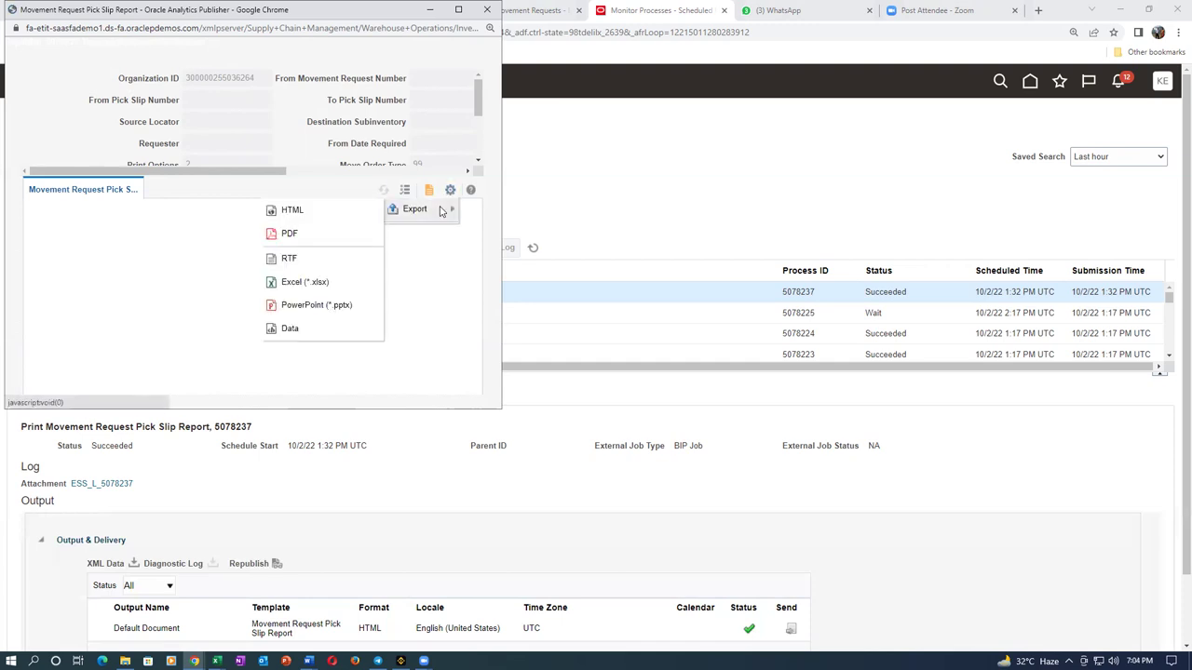
click(309, 234)
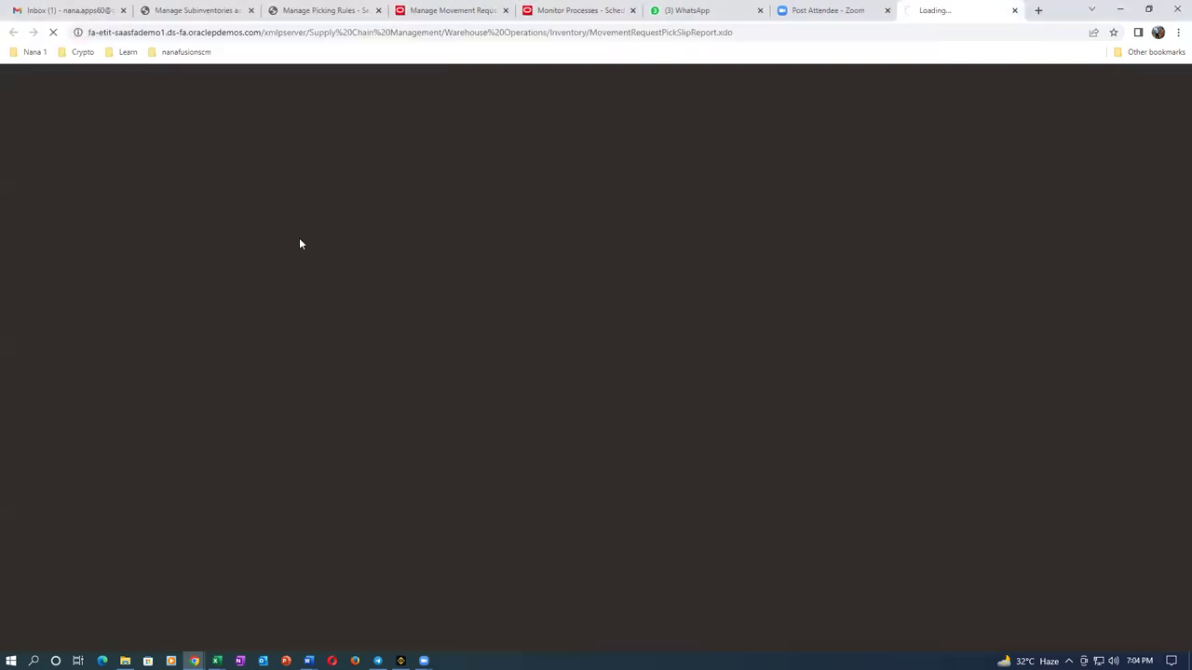
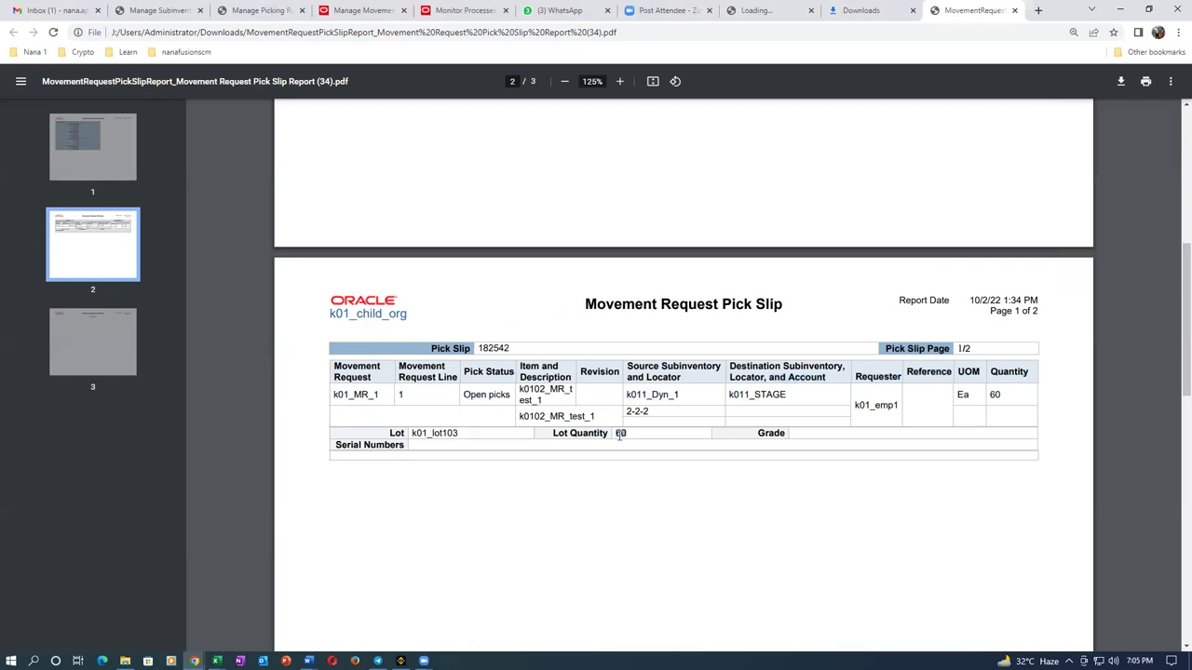
- Highlight lot k01_lot103 on the pick slip and close the Oracle Analytics Publisher popup
drag(425, 438, 458, 437)
key(alt+Tab)
key(alt+Tab)
key(alt+Tab)
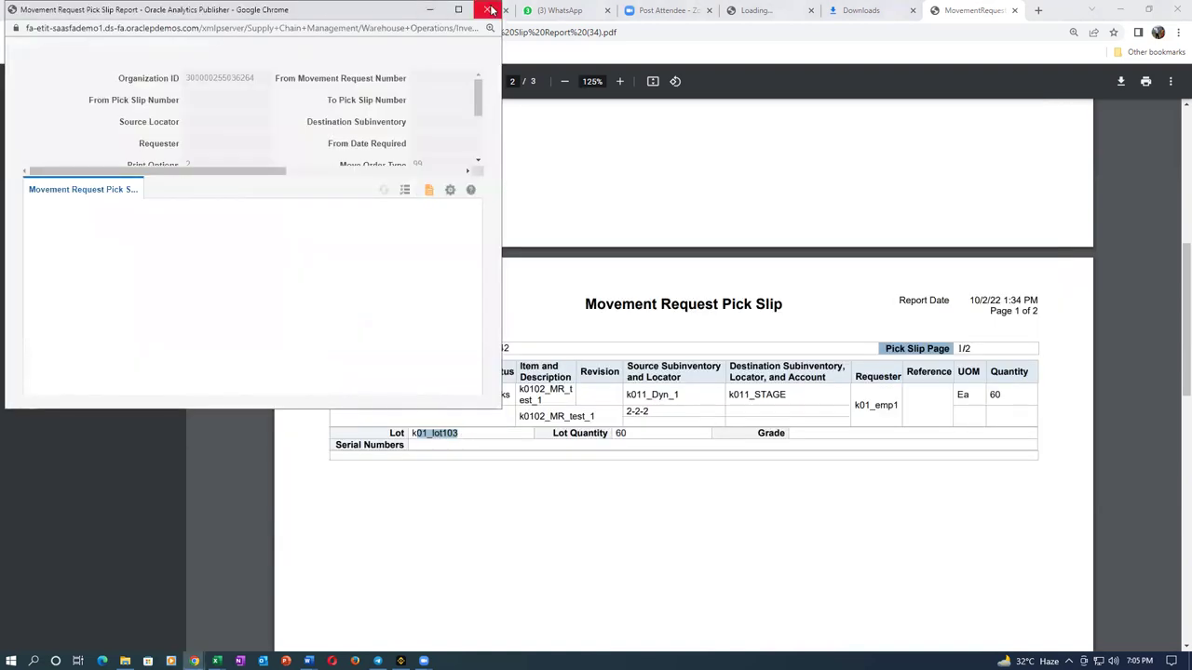
click(490, 9)
key(alt+Tab)
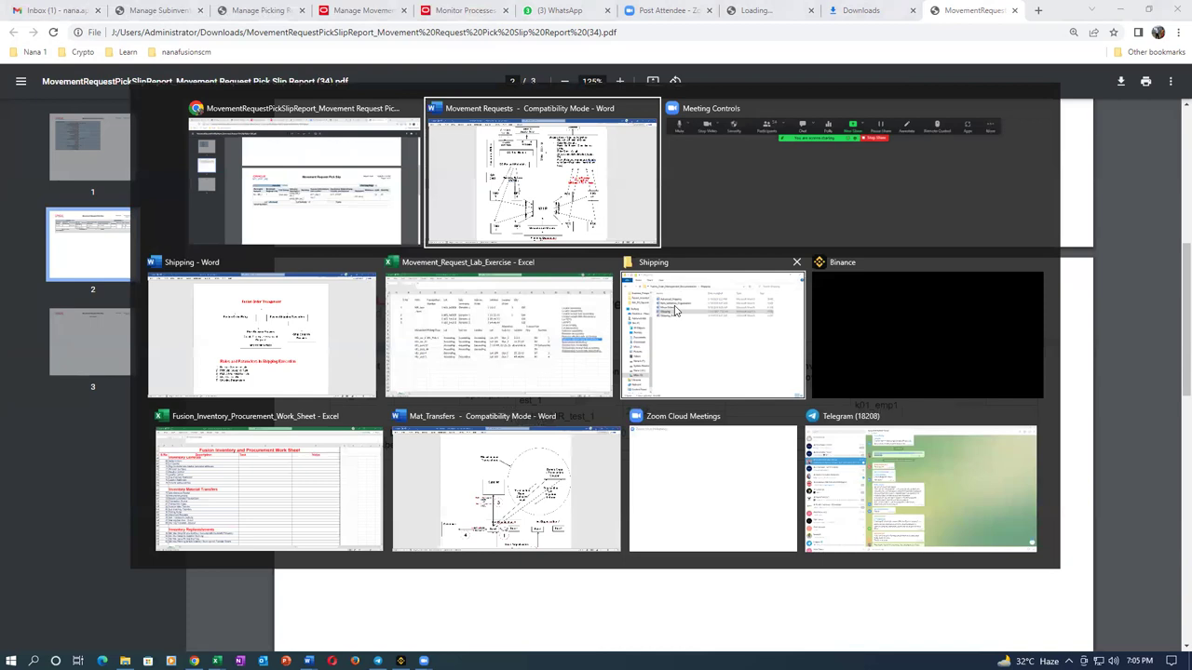
- In the lab workbook, point out t01_Pick 1's ascending sort rules and its Lot 103, 2.2.2, quantity 60 result
key(alt+Tab)
key(alt+Tab)
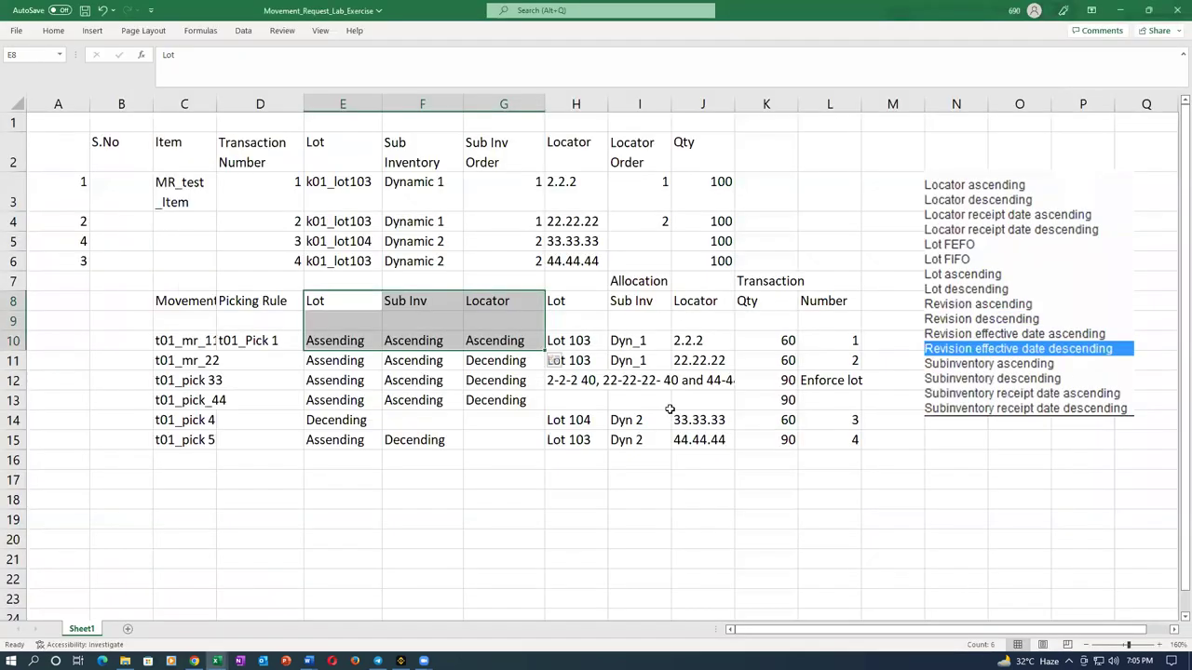
click(595, 470)
drag(313, 303, 494, 341)
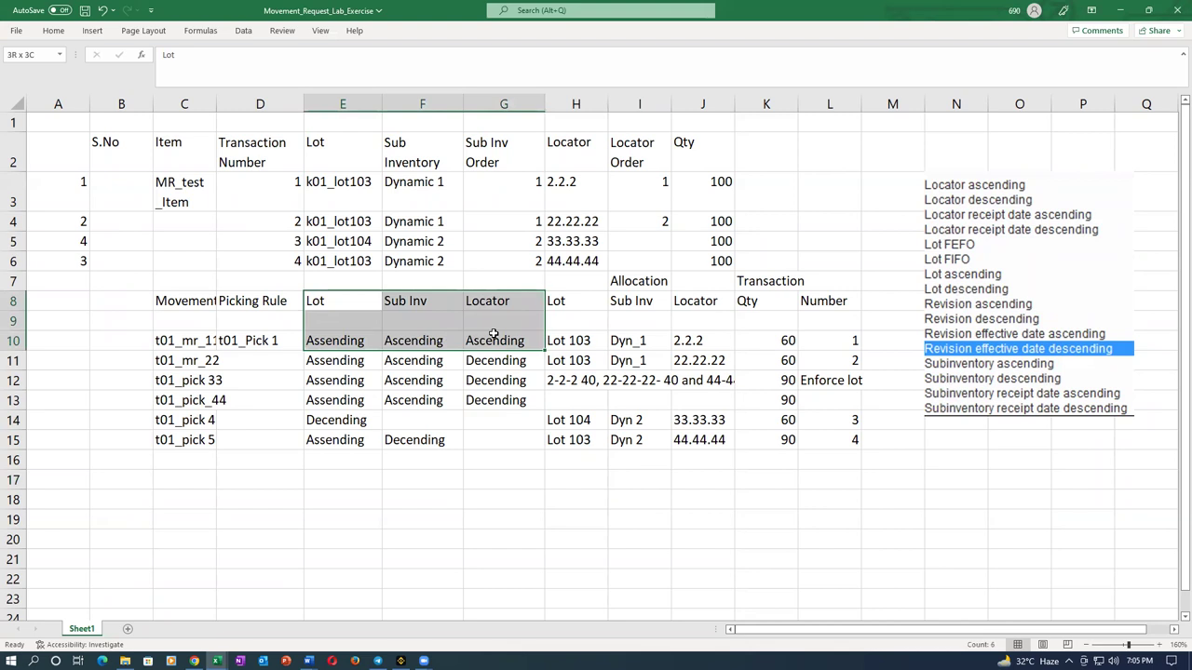
click(568, 342)
click(689, 341)
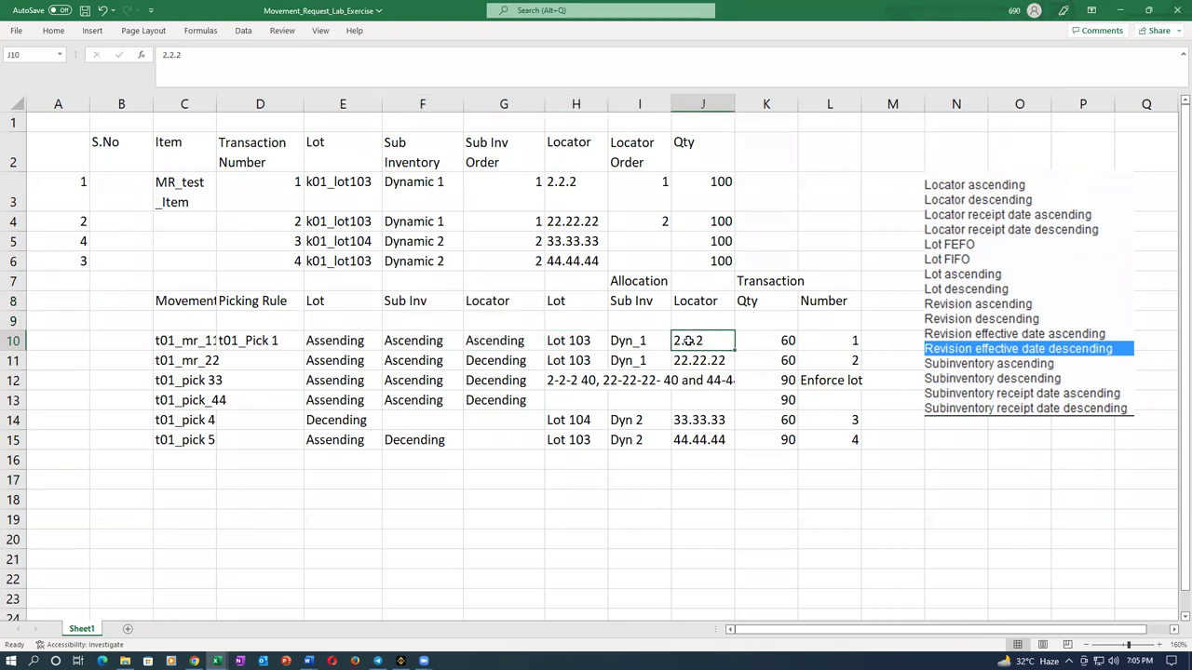
click(773, 341)
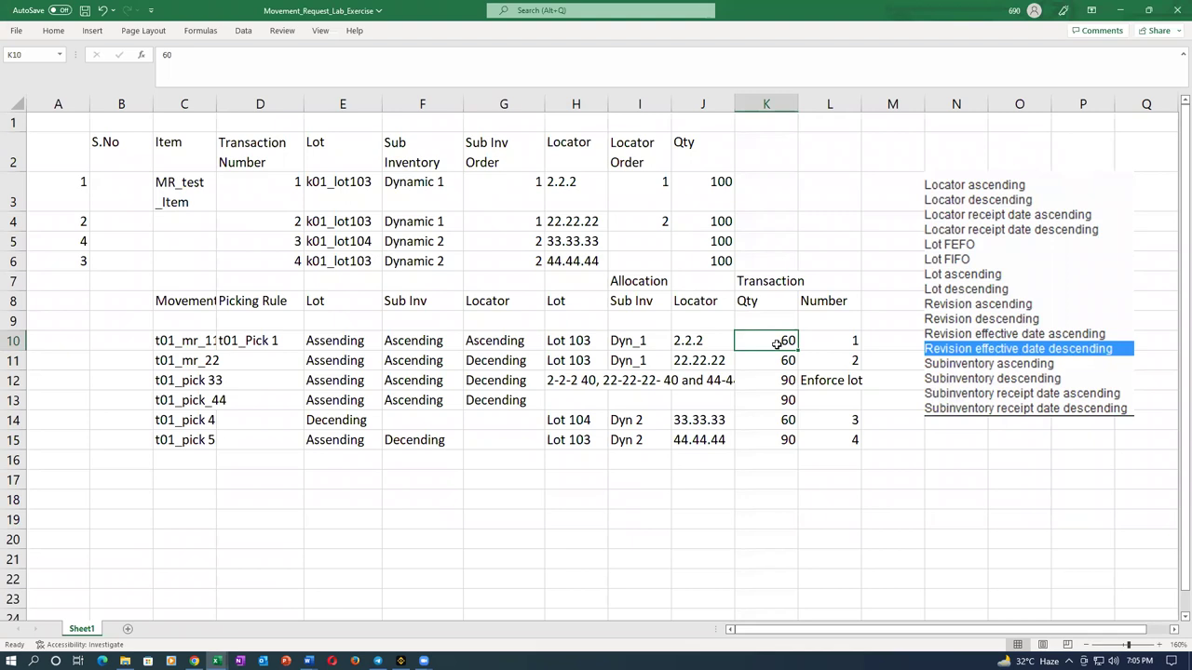
drag(317, 342, 822, 340)
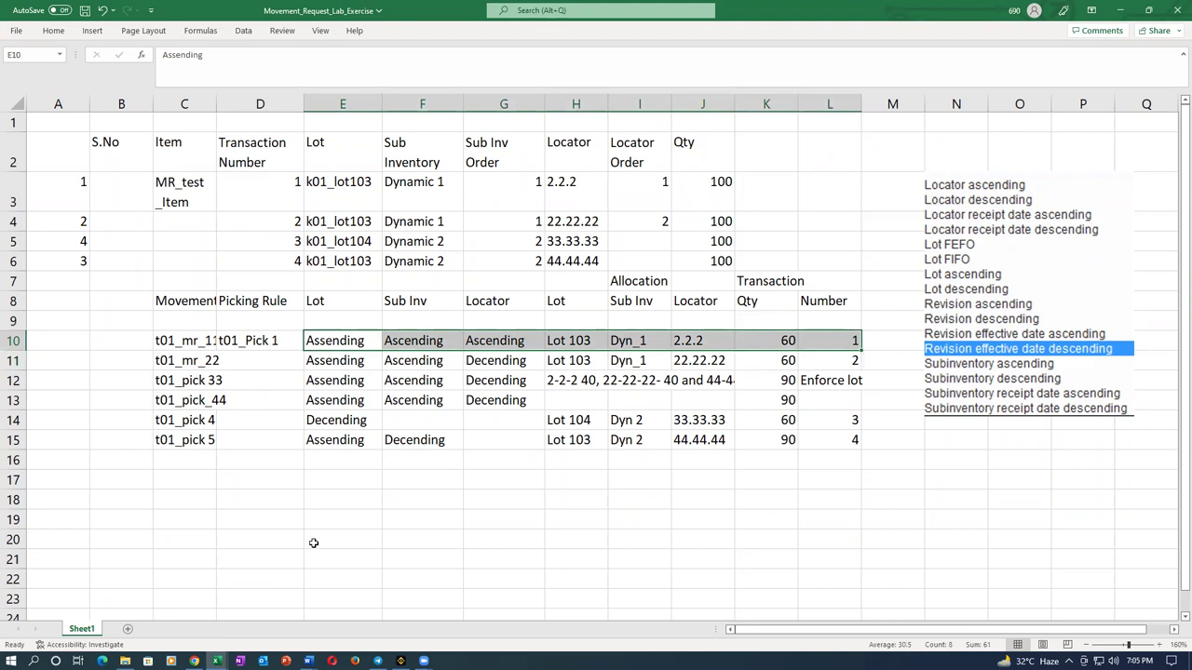
click(410, 503)
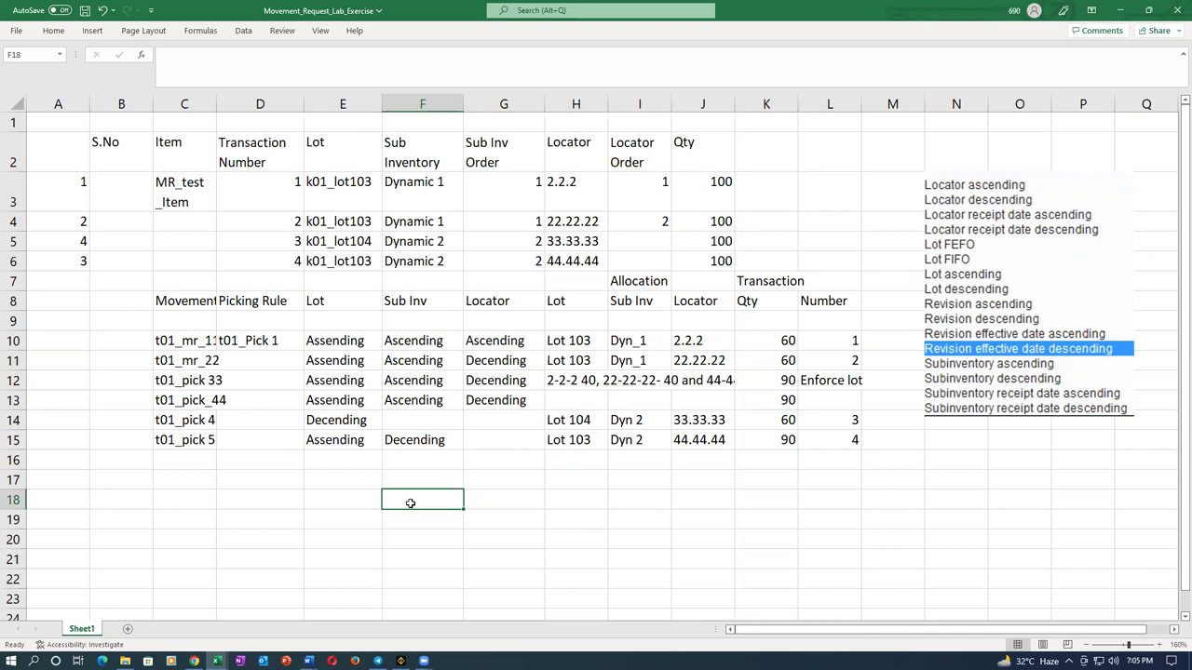
- Compare the Lot, Sub Inv and Locator sort headings with the allocated Lot 103, Dyn_1, 2.2.2
click(578, 341)
click(626, 341)
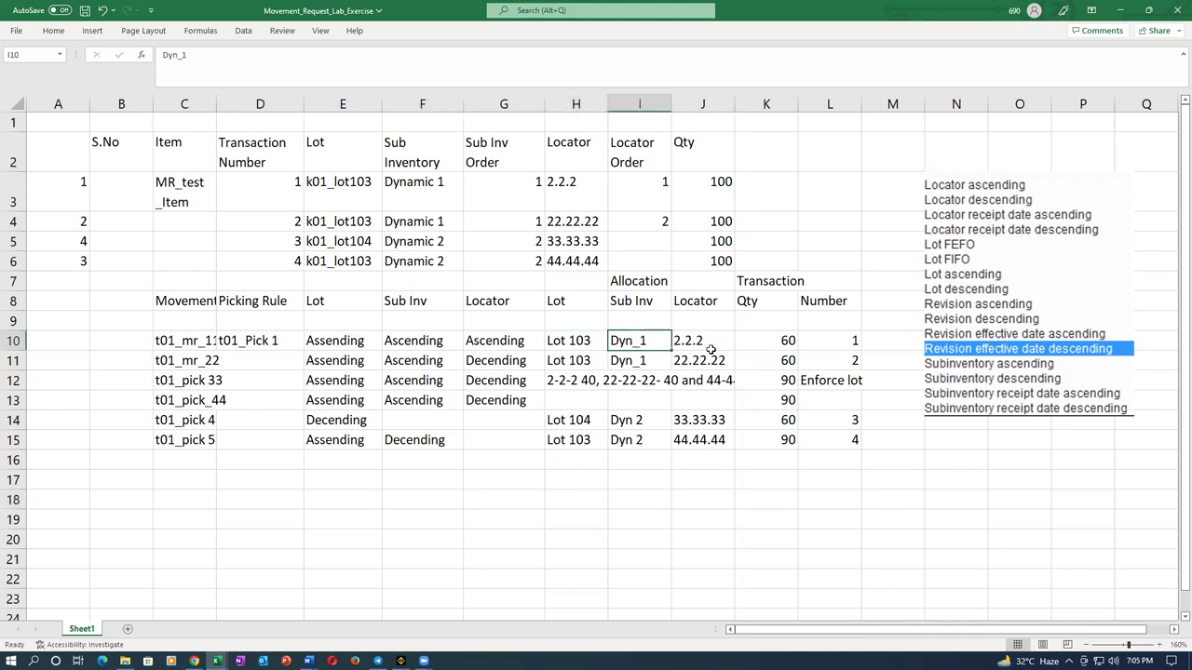
click(710, 347)
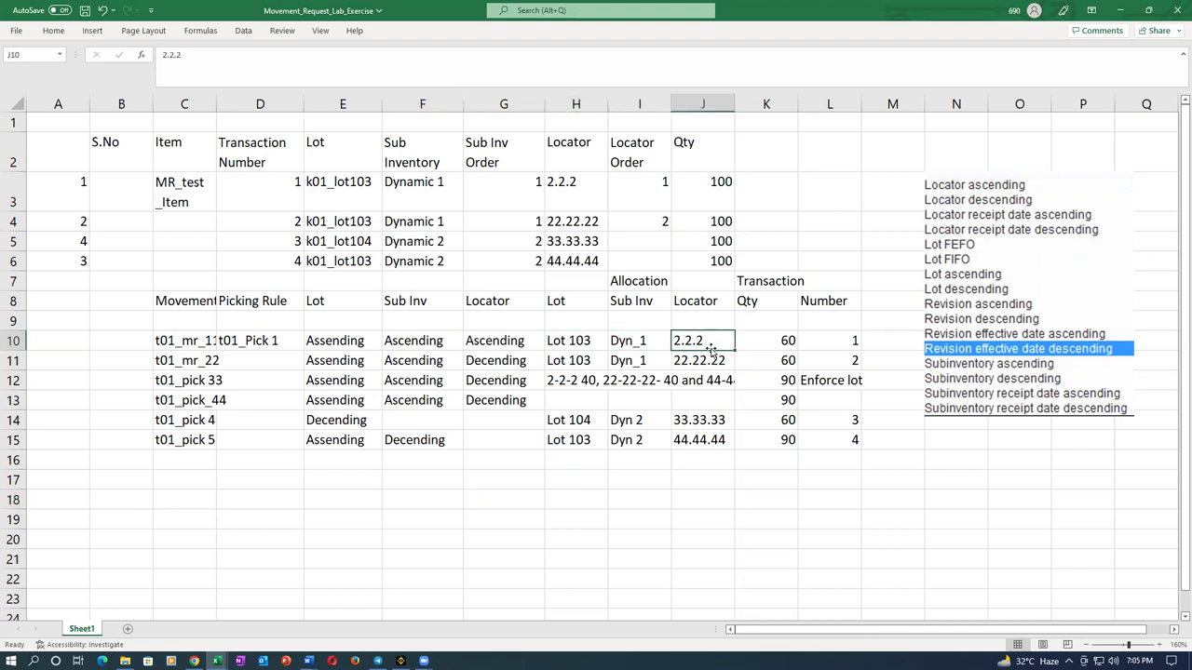
click(648, 346)
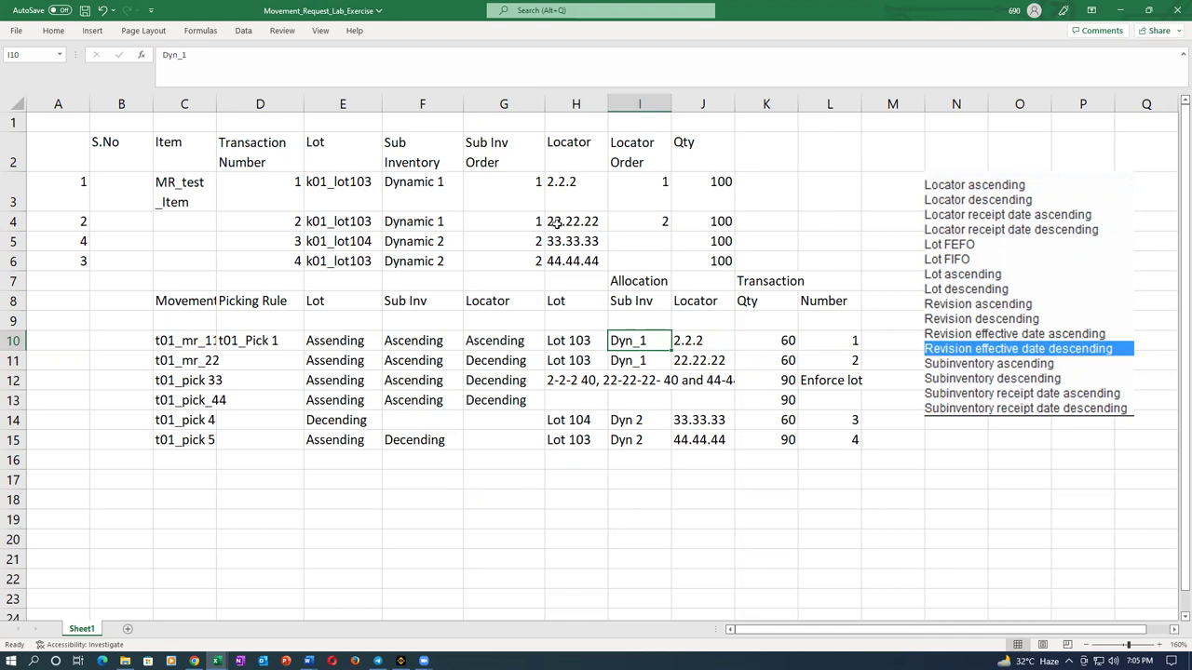
click(723, 339)
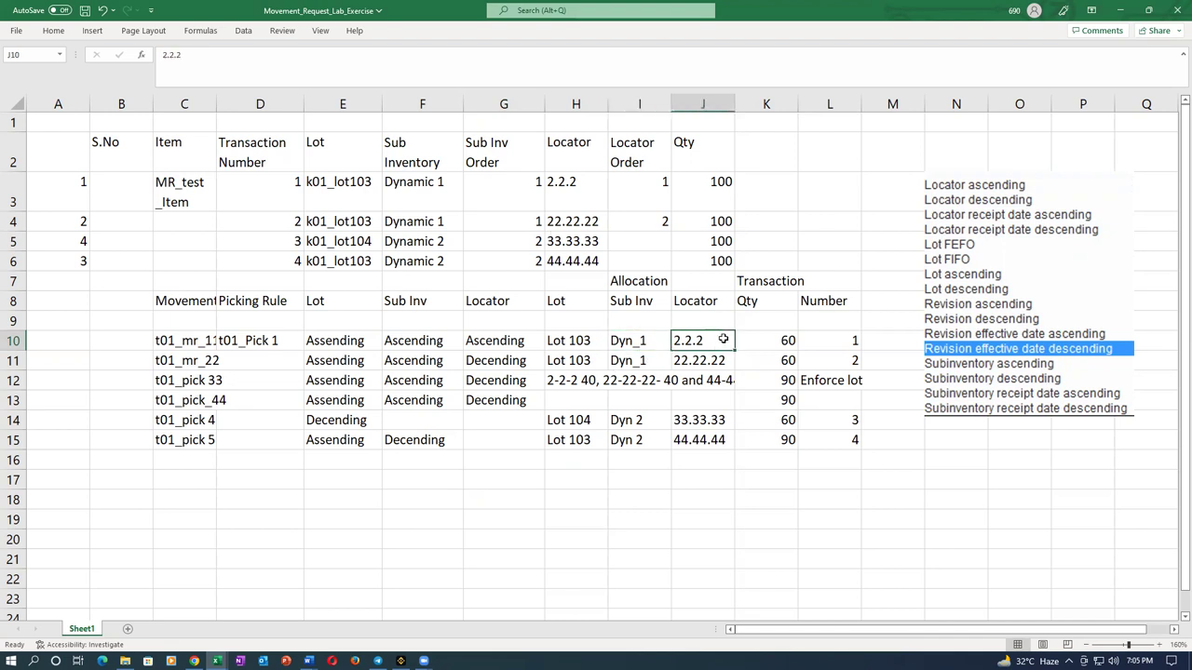
drag(578, 340, 699, 341)
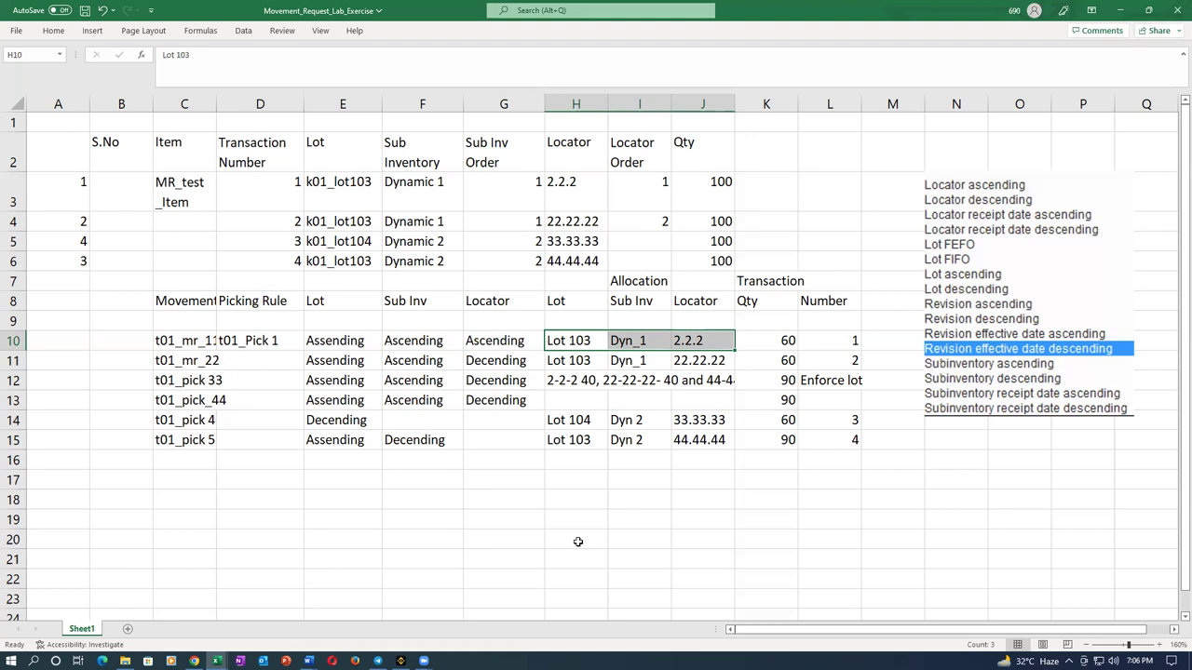
drag(337, 301, 489, 343)
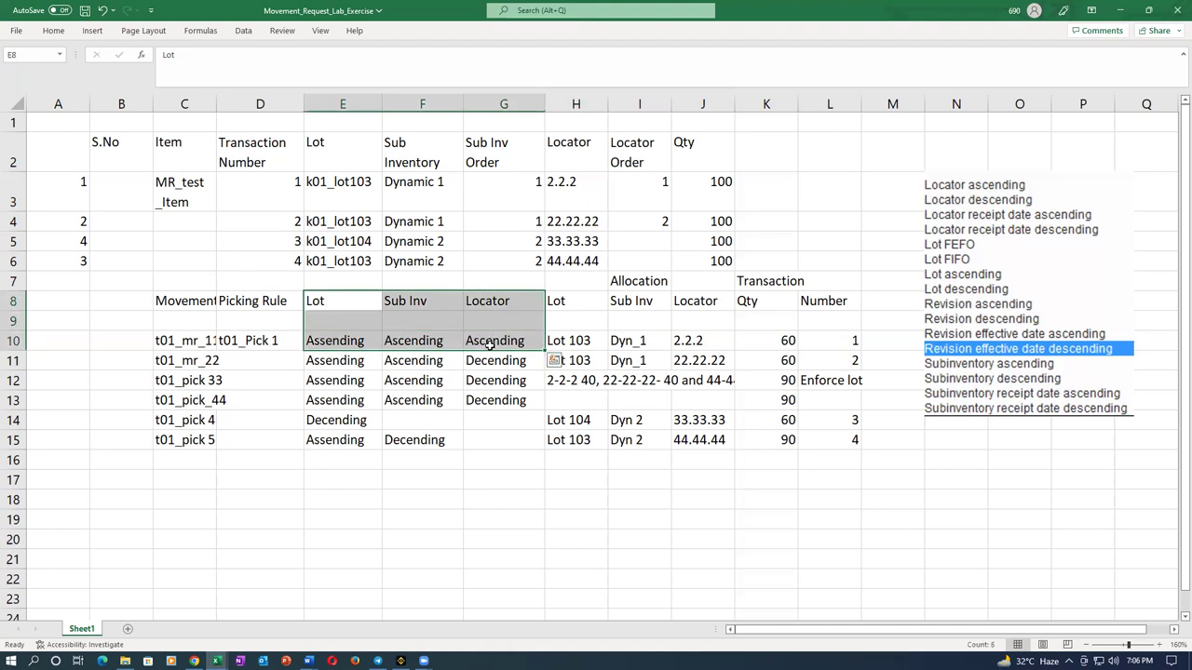
click(574, 343)
click(639, 340)
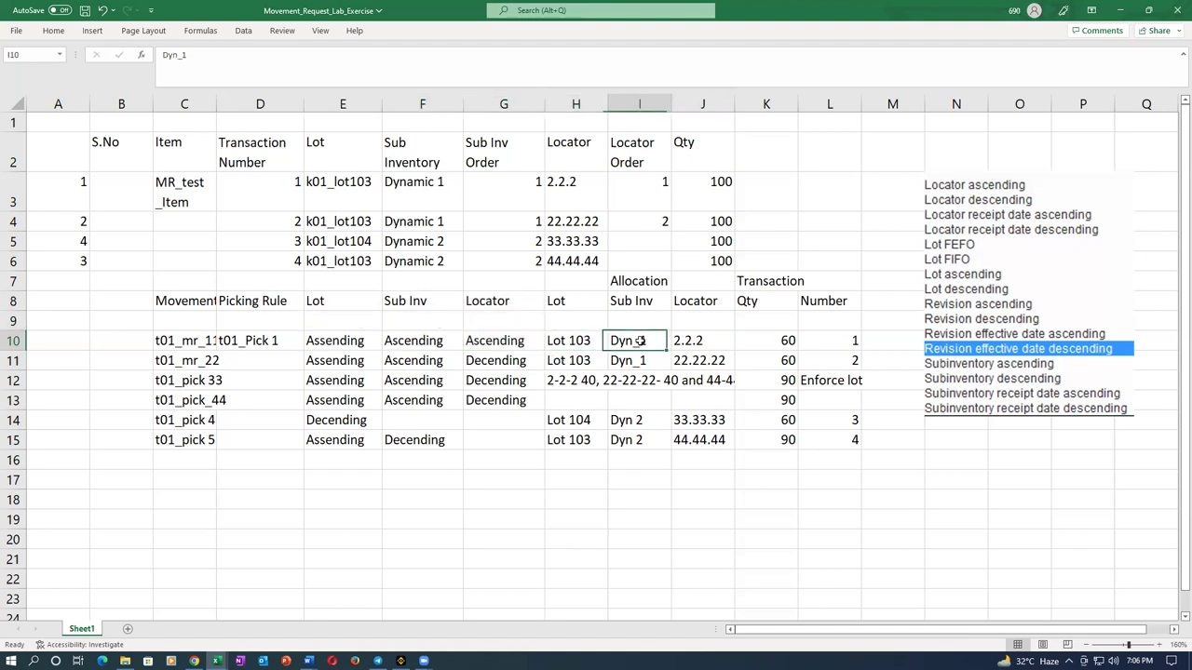
click(708, 342)
click(585, 343)
drag(587, 343, 708, 345)
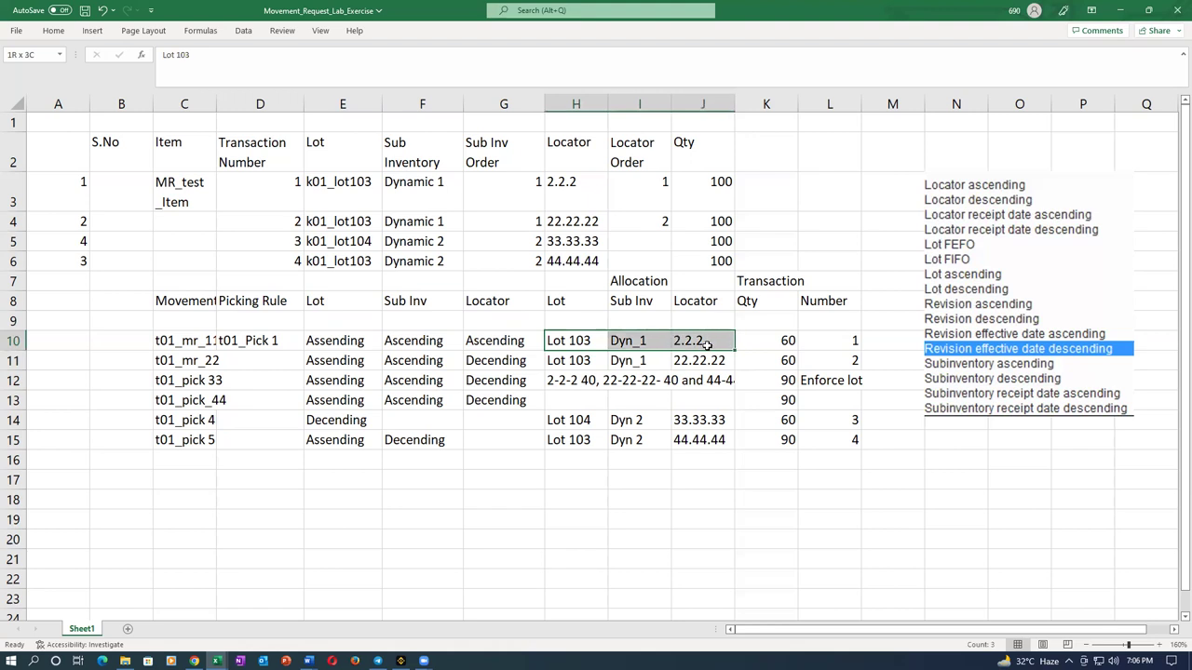
click(562, 501)
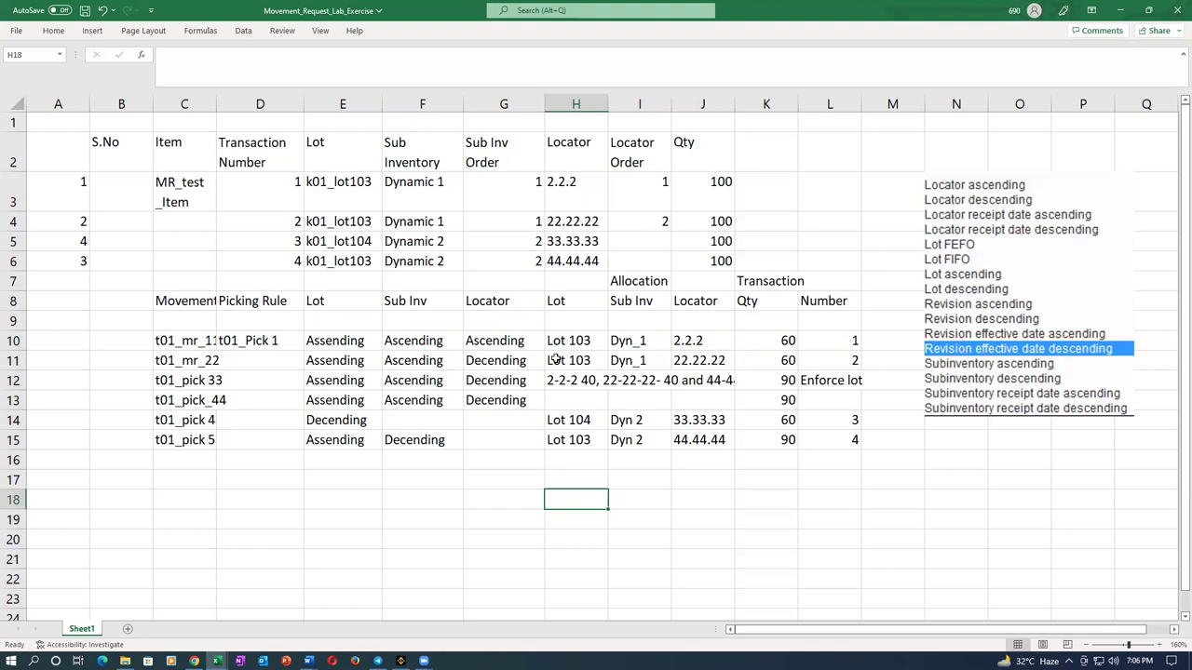
- Mark the Lot 103, Dyn_1, 2.2.2 allocation once more, then go to the Shipping document
click(592, 344)
drag(592, 344, 686, 339)
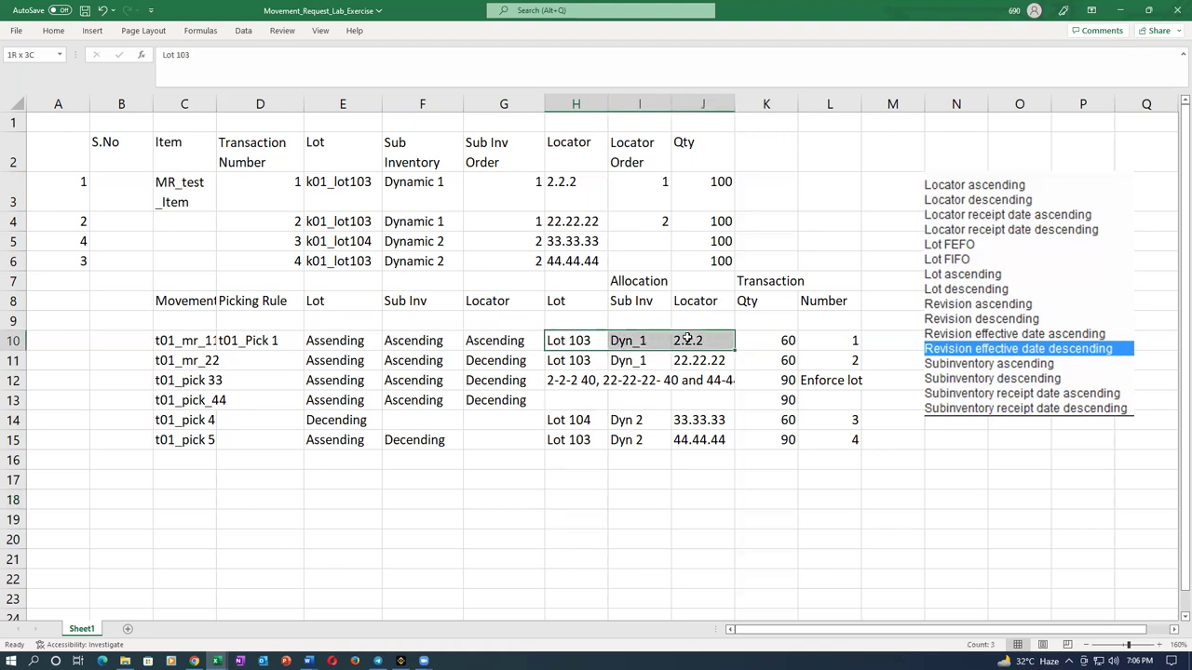
click(564, 499)
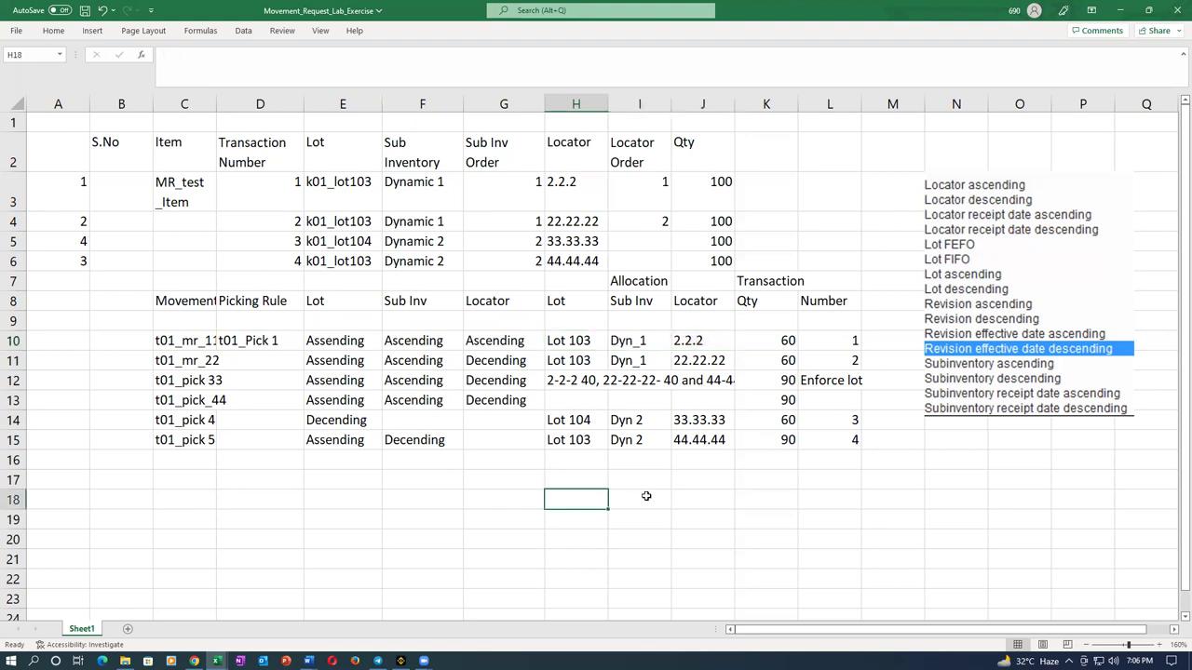
click(564, 343)
click(638, 344)
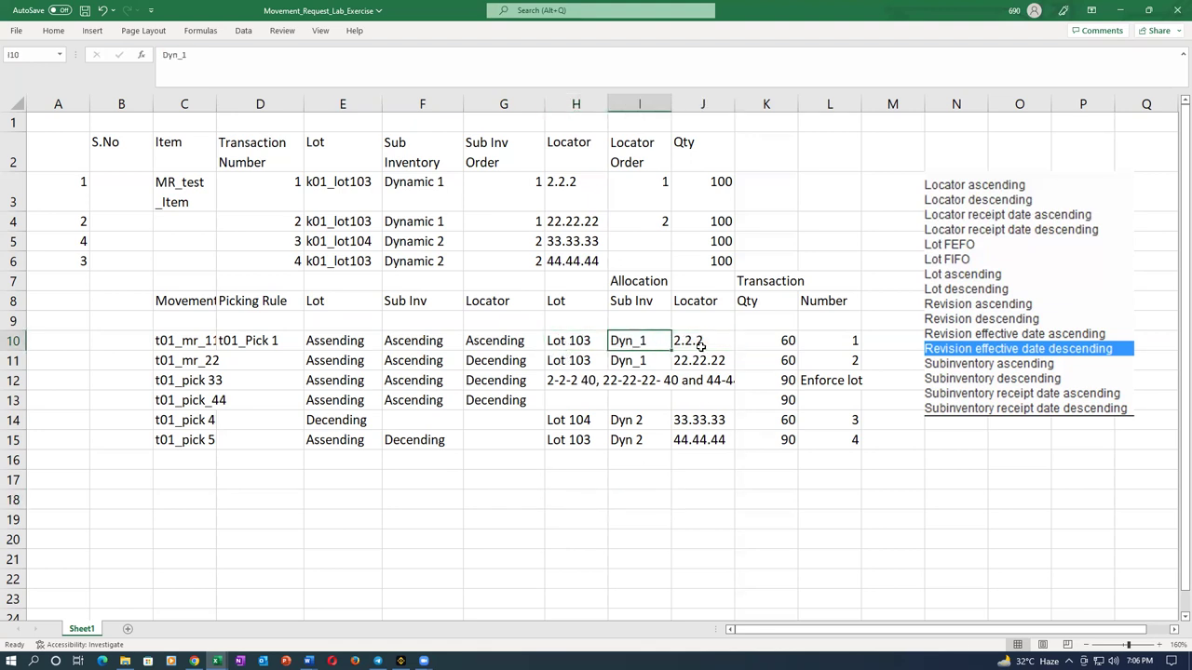
click(700, 344)
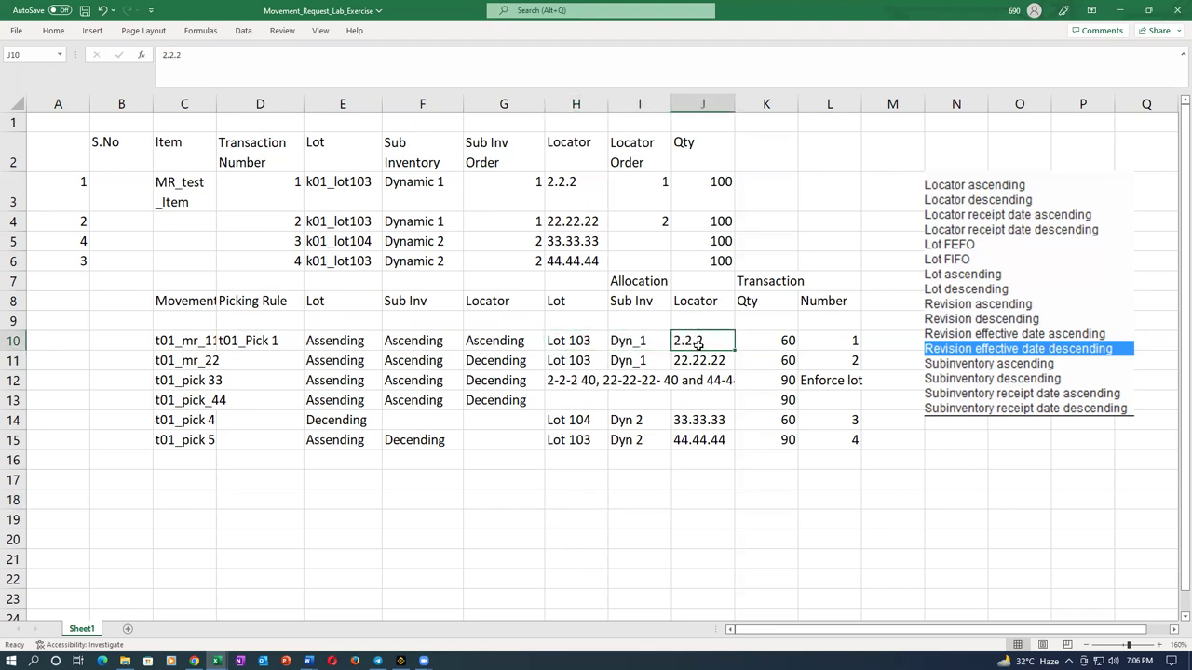
click(572, 503)
click(635, 500)
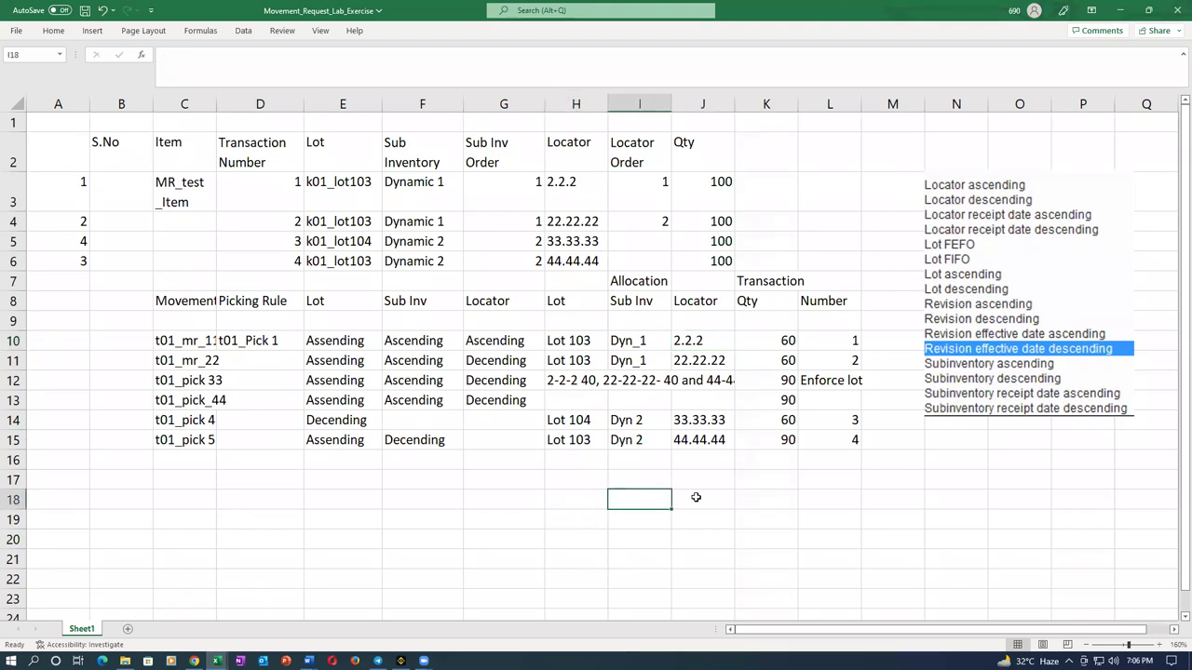
click(690, 502)
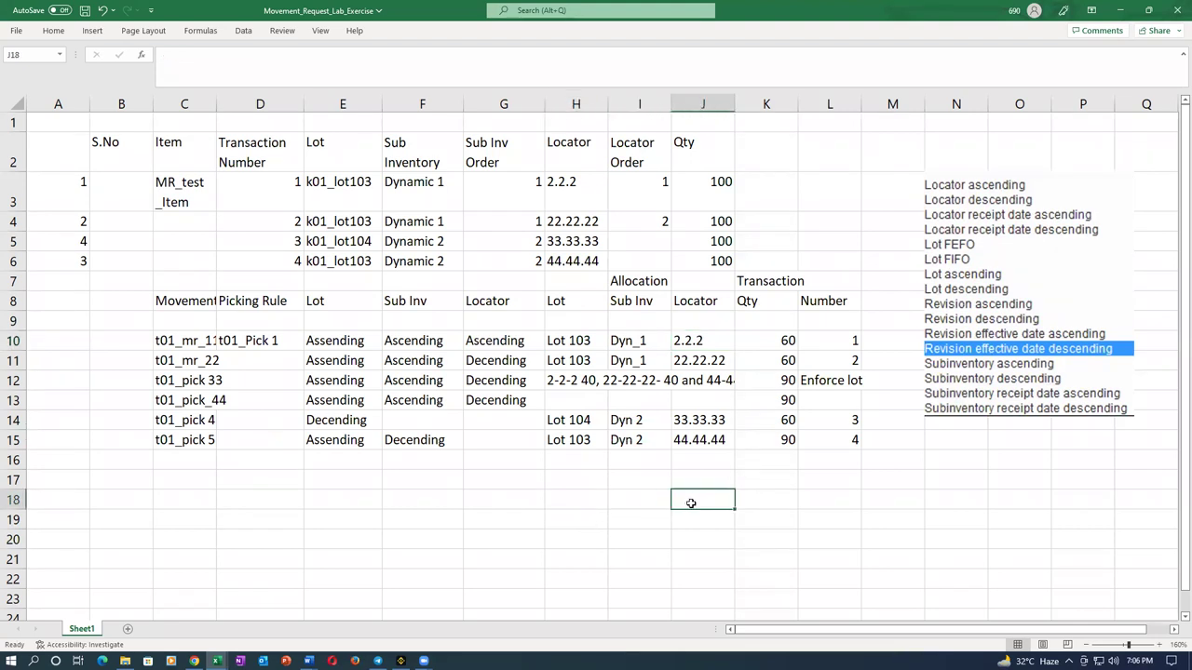
key(alt+Tab)
key(Tab)
key(Tab)
key(Tab)
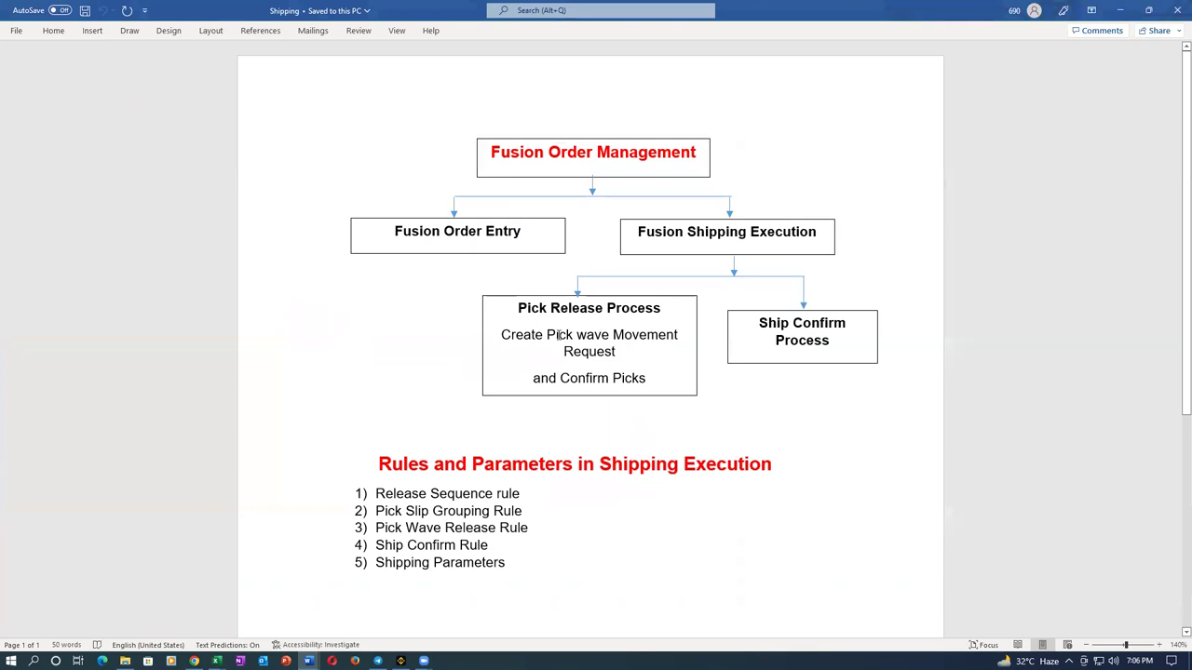
- Highlight 'Pick wave Movement Request' and 'Confirm' in the Pick Release Process box
drag(557, 335, 583, 378)
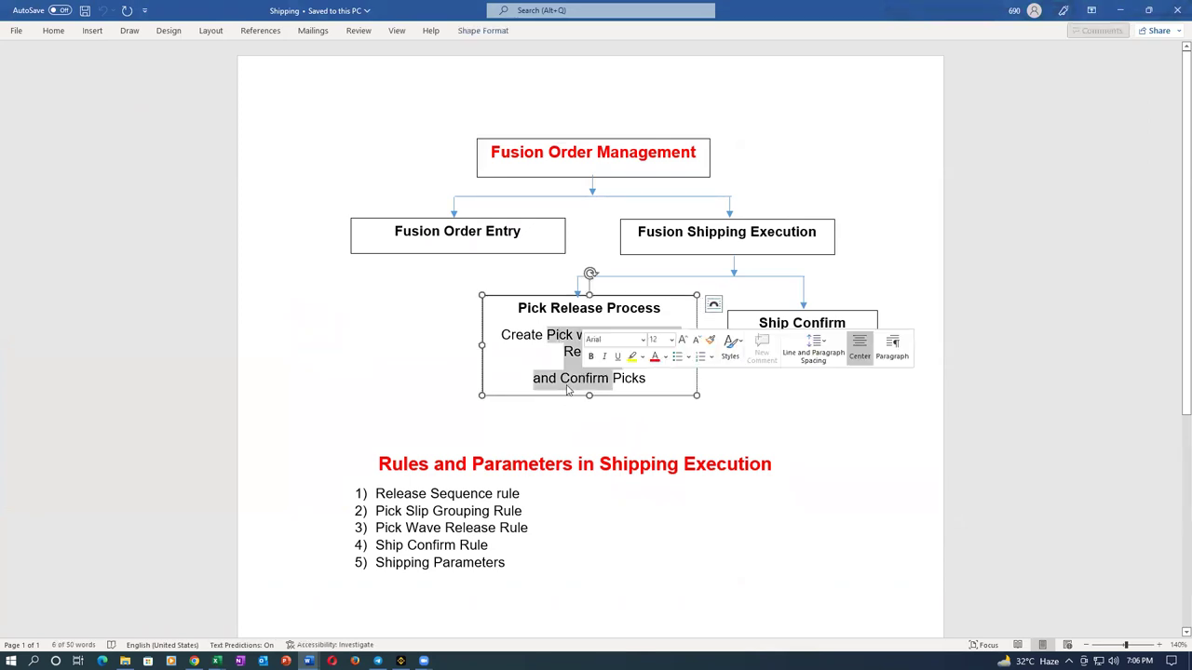
click(560, 378)
drag(559, 378, 611, 378)
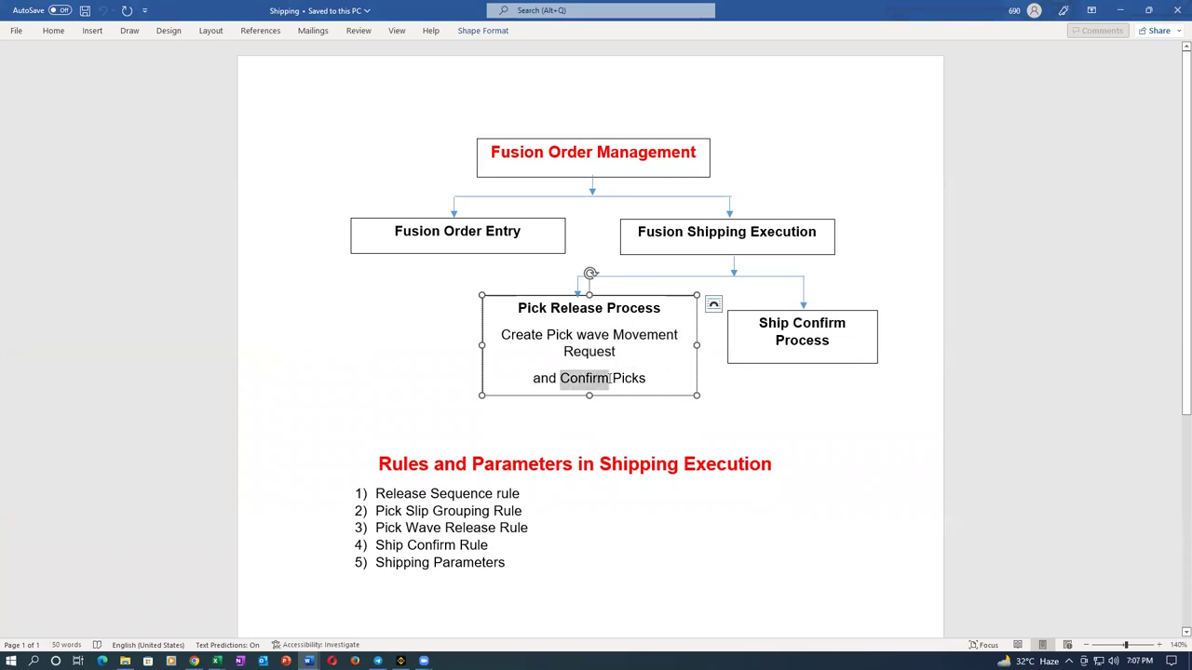
click(577, 380)
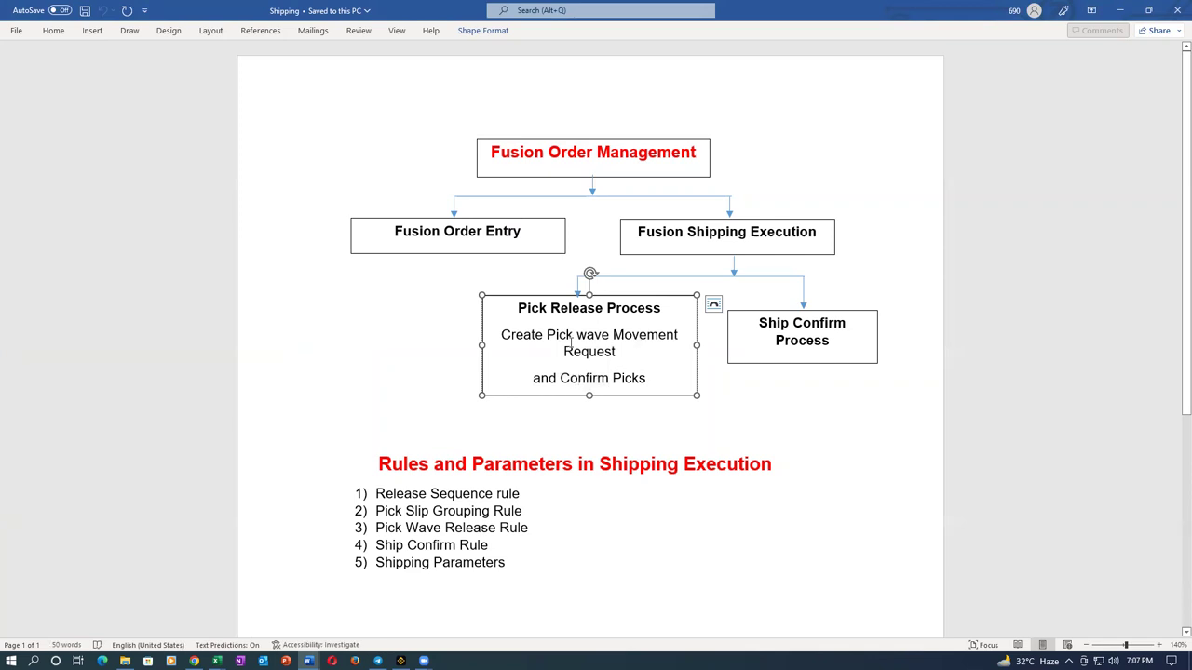
drag(570, 336, 601, 382)
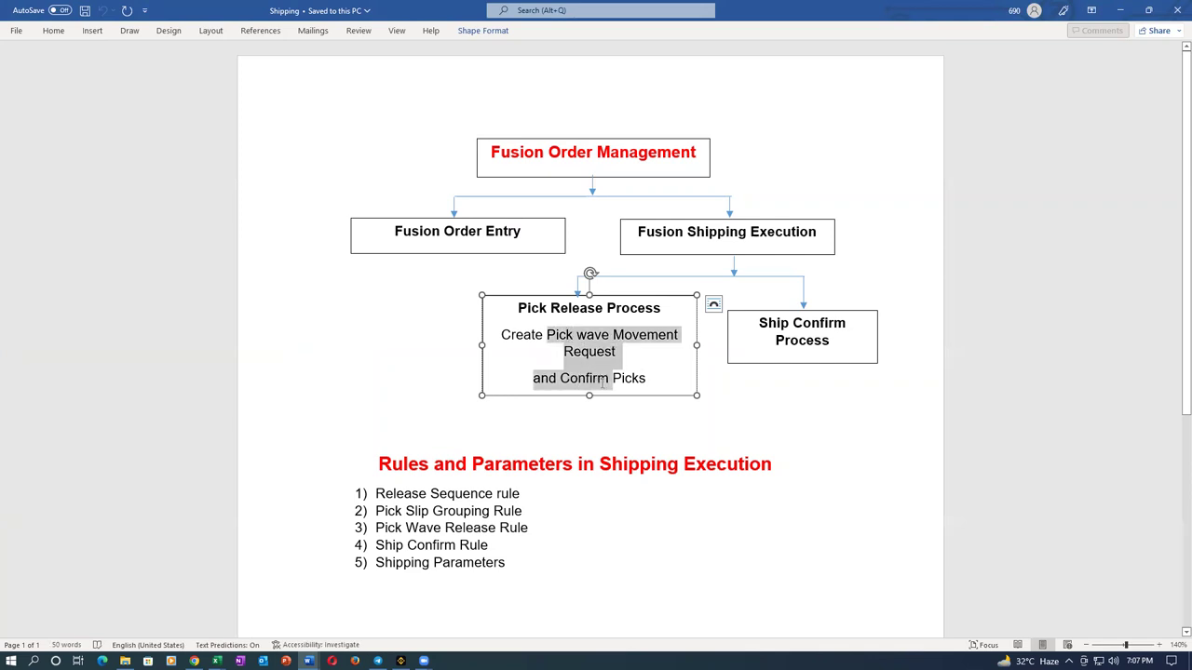
click(618, 439)
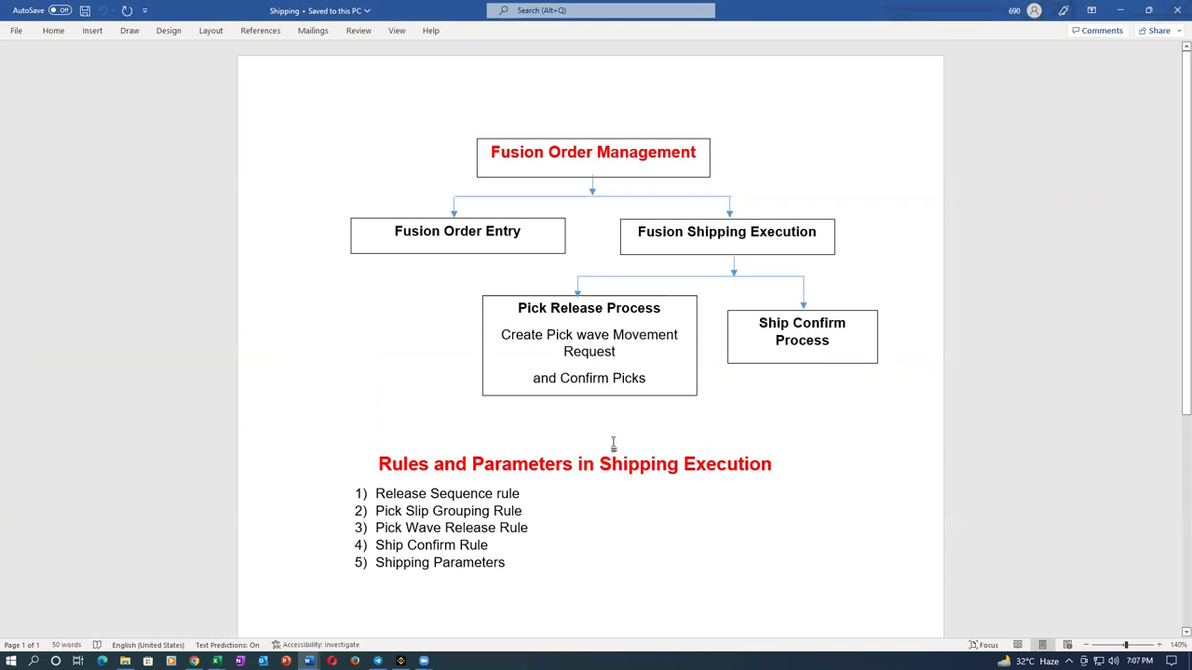
- Re-highlight the box's description and the word 'Confirm', then return to the lab workbook
click(578, 378)
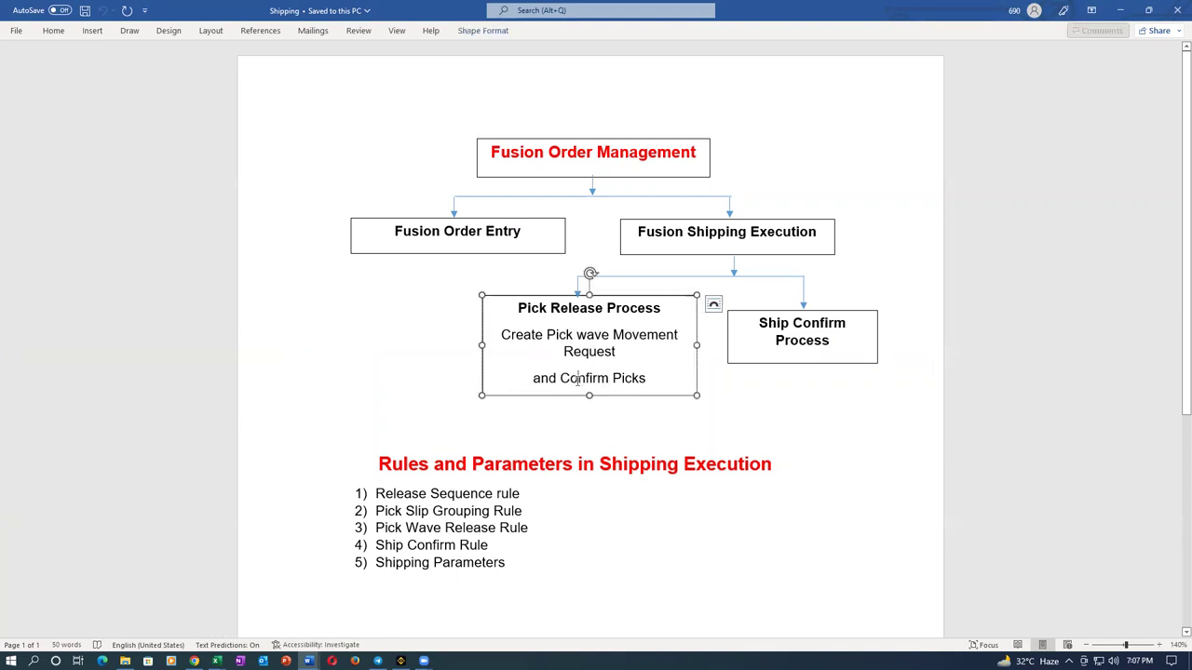
drag(550, 308, 607, 351)
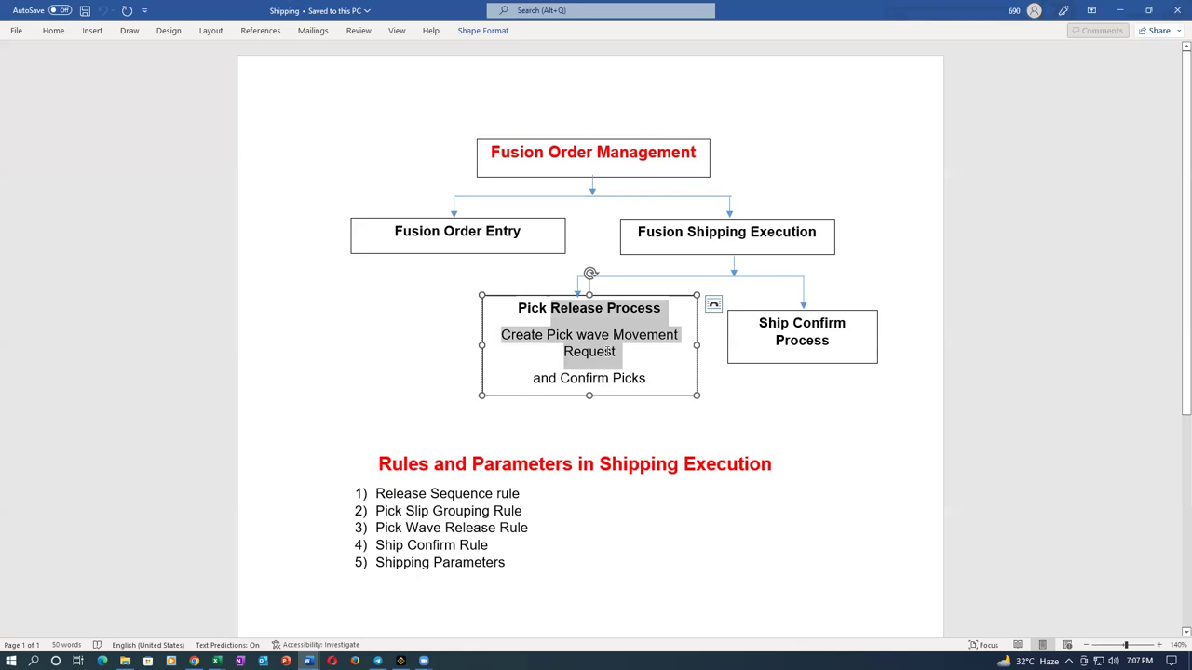
key(Escape)
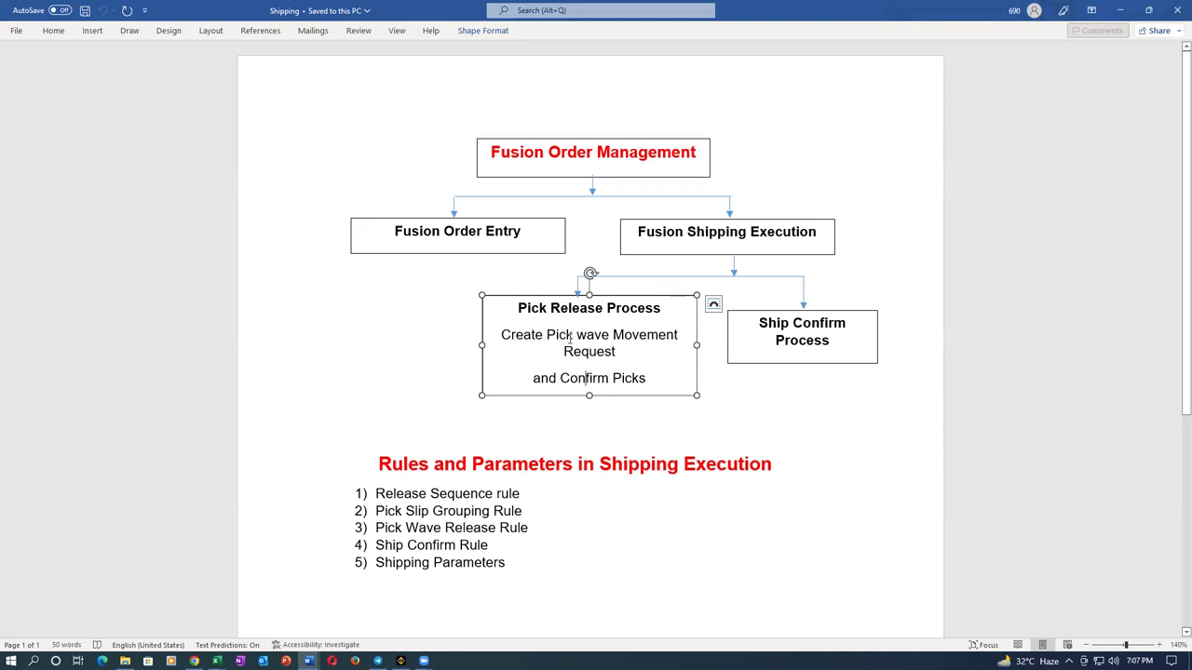
drag(569, 337, 633, 382)
click(601, 381)
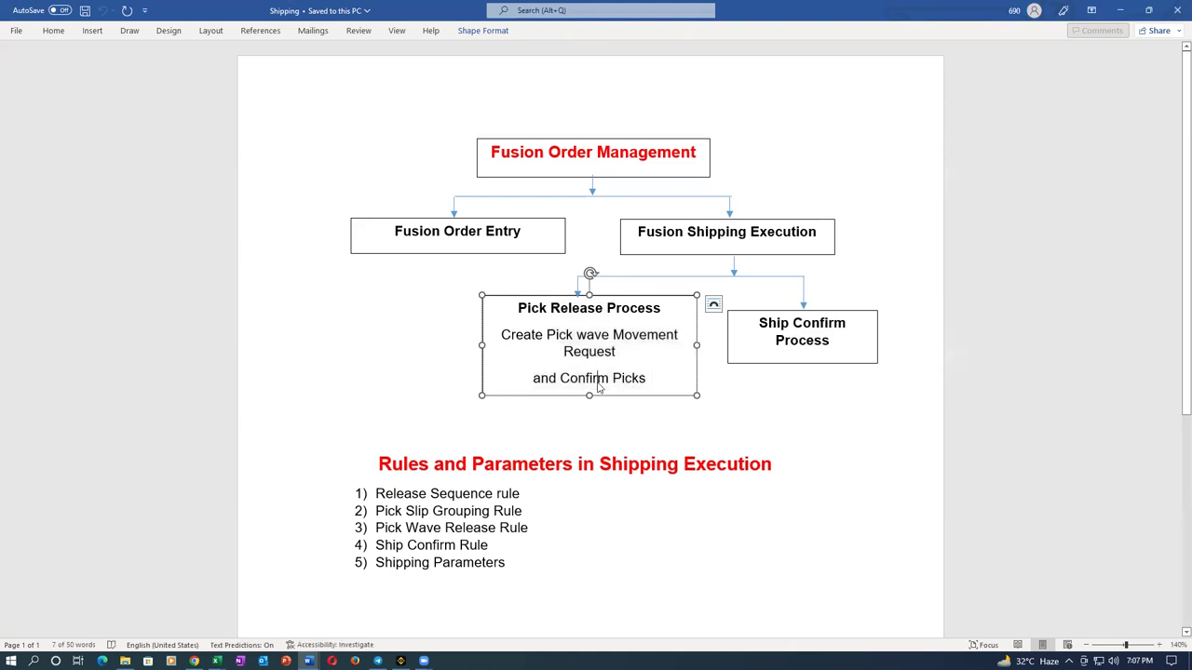
drag(560, 379, 610, 382)
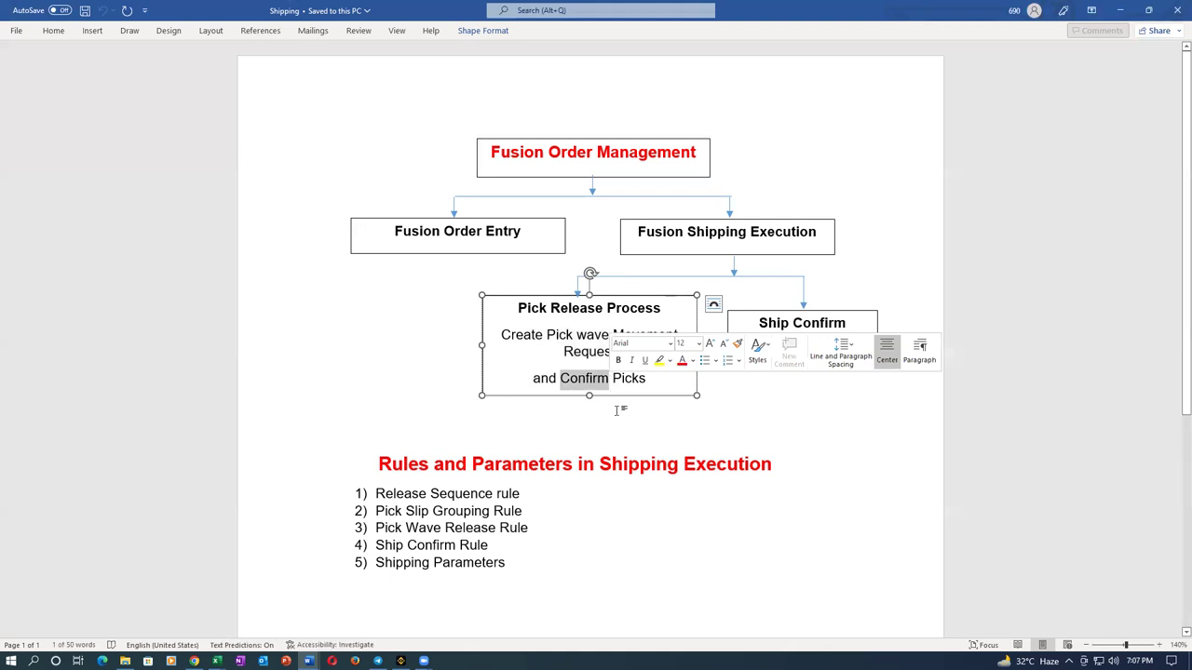
click(582, 440)
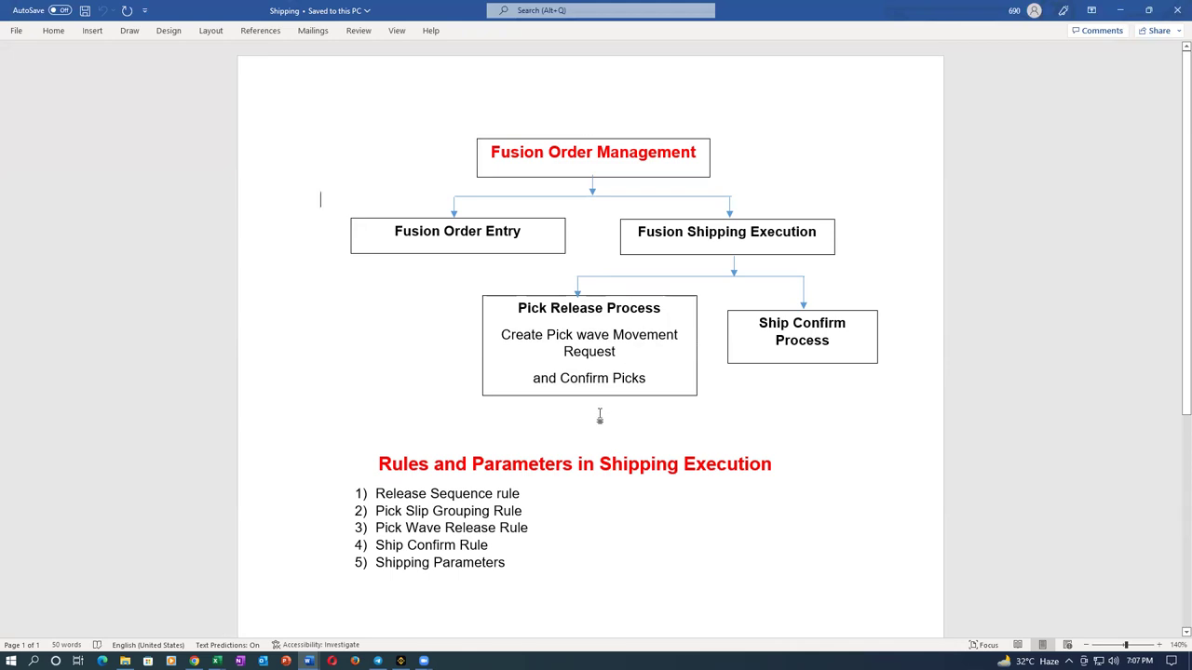
key(alt+Tab)
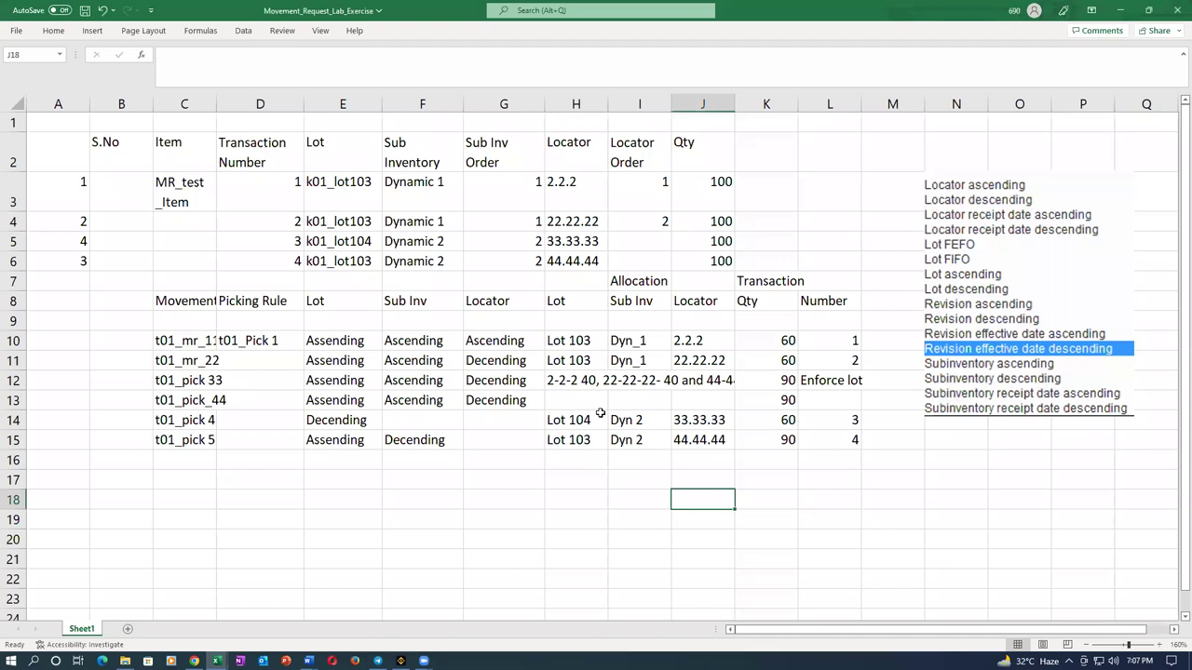
- Click across the row 18 cells in the workbook, then return to the Shipping document
click(416, 502)
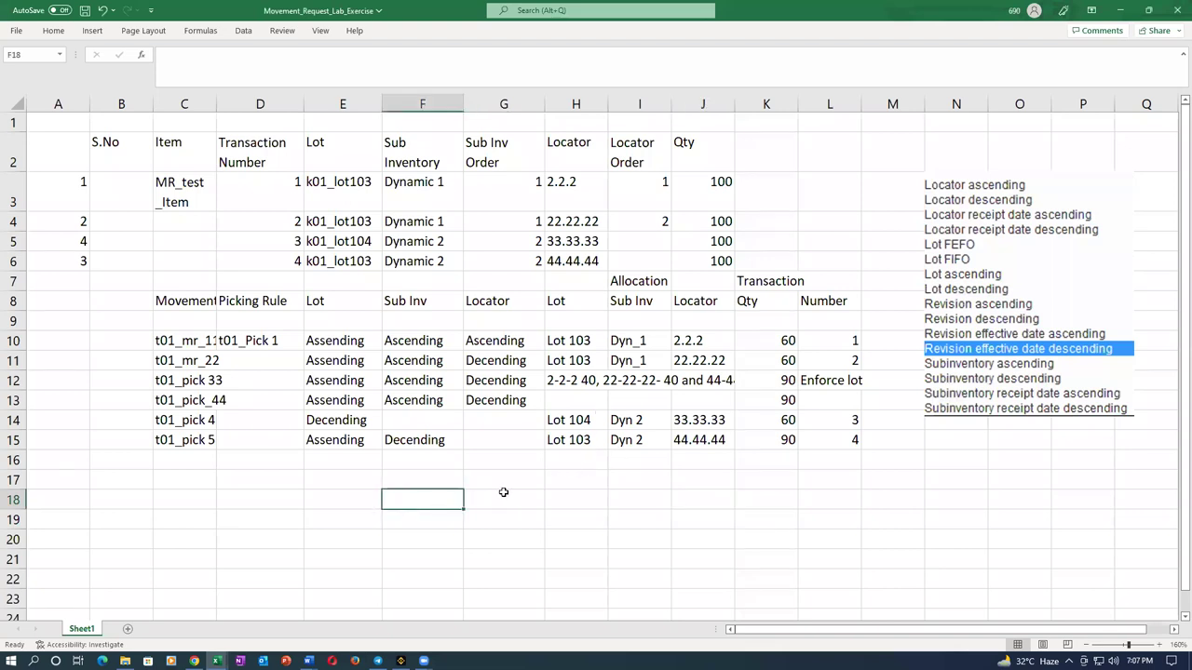
click(503, 494)
click(586, 501)
click(654, 505)
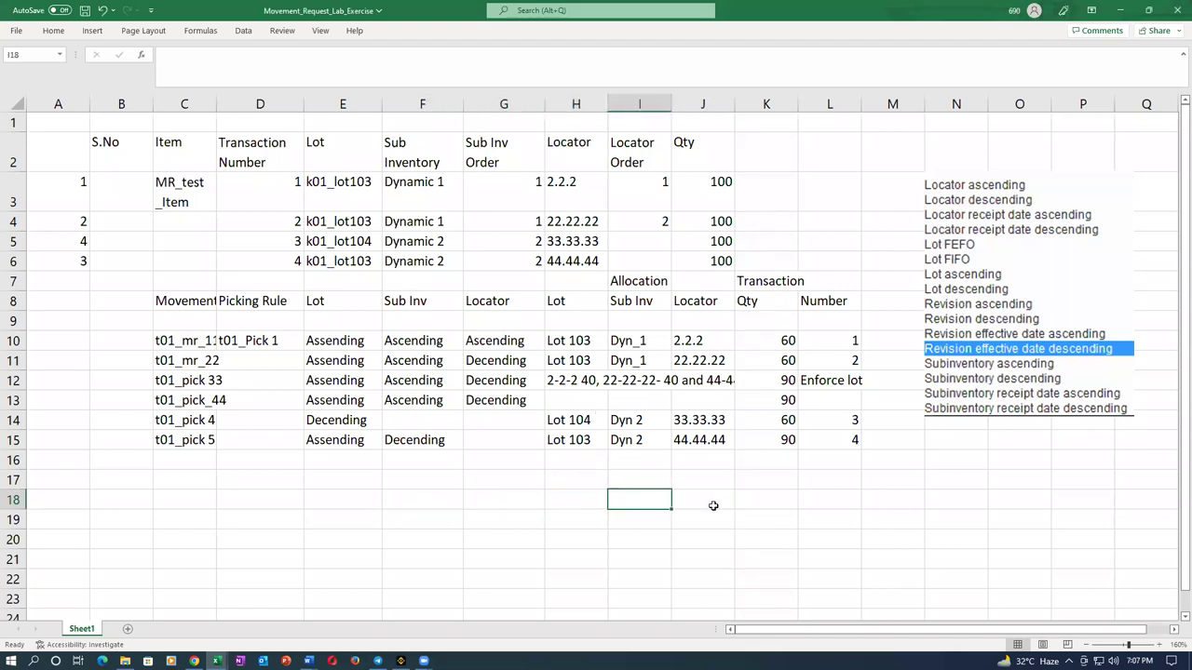
click(713, 507)
click(778, 505)
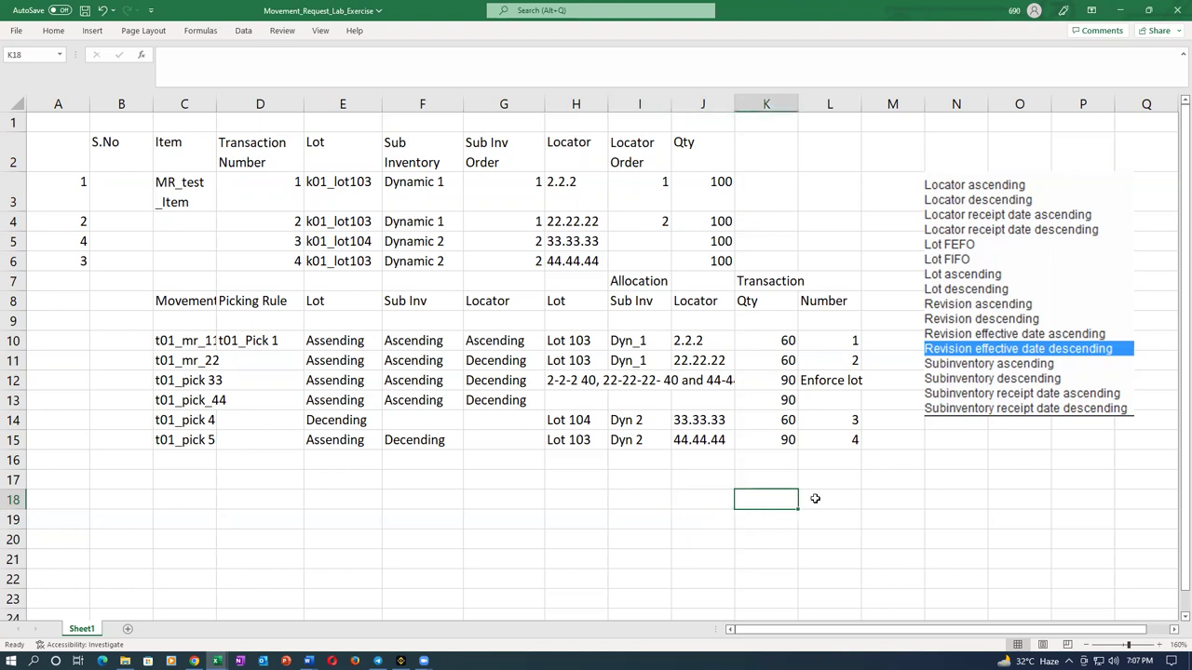
click(694, 503)
click(753, 501)
click(620, 497)
click(568, 500)
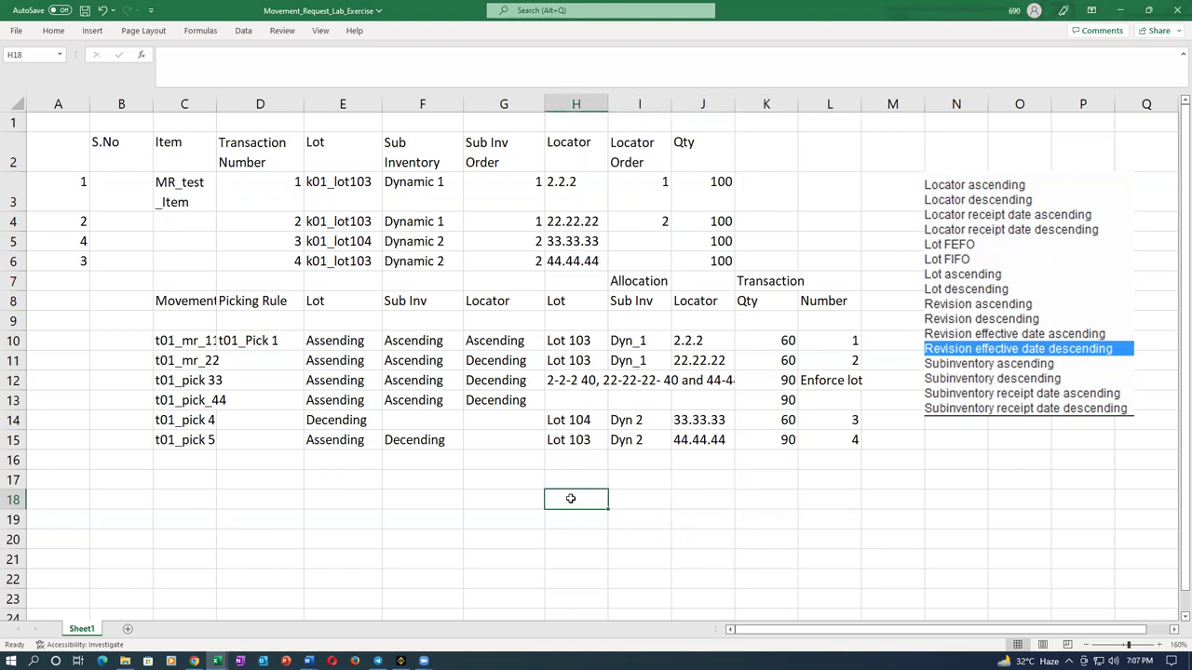
click(475, 506)
click(408, 507)
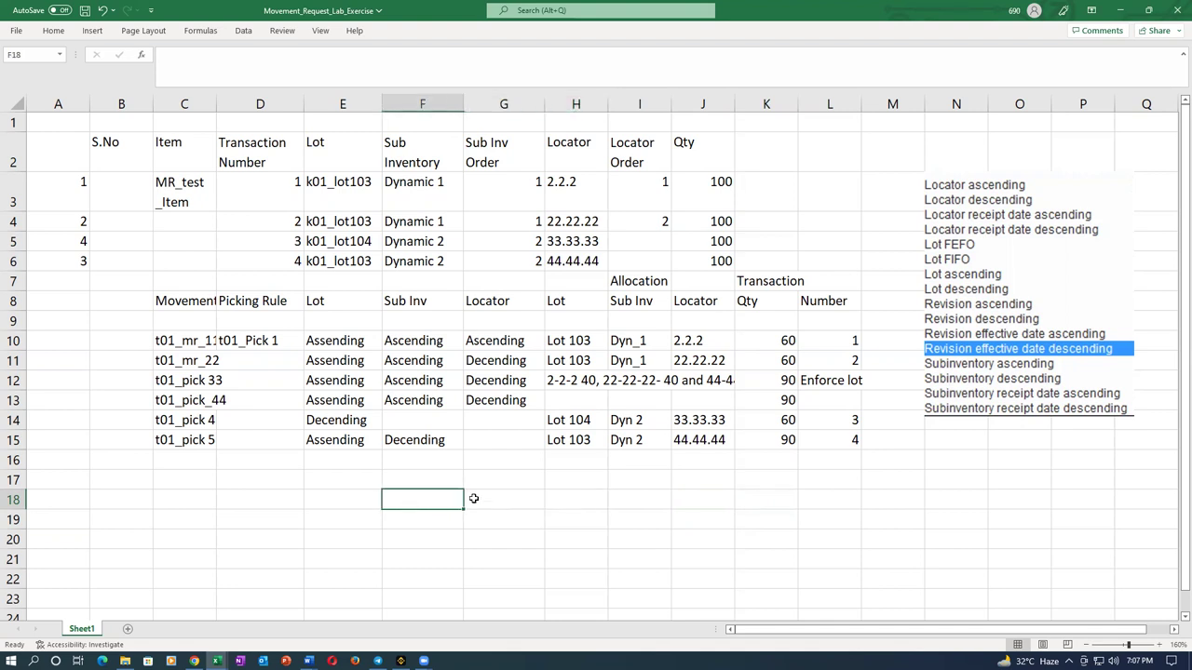
click(340, 500)
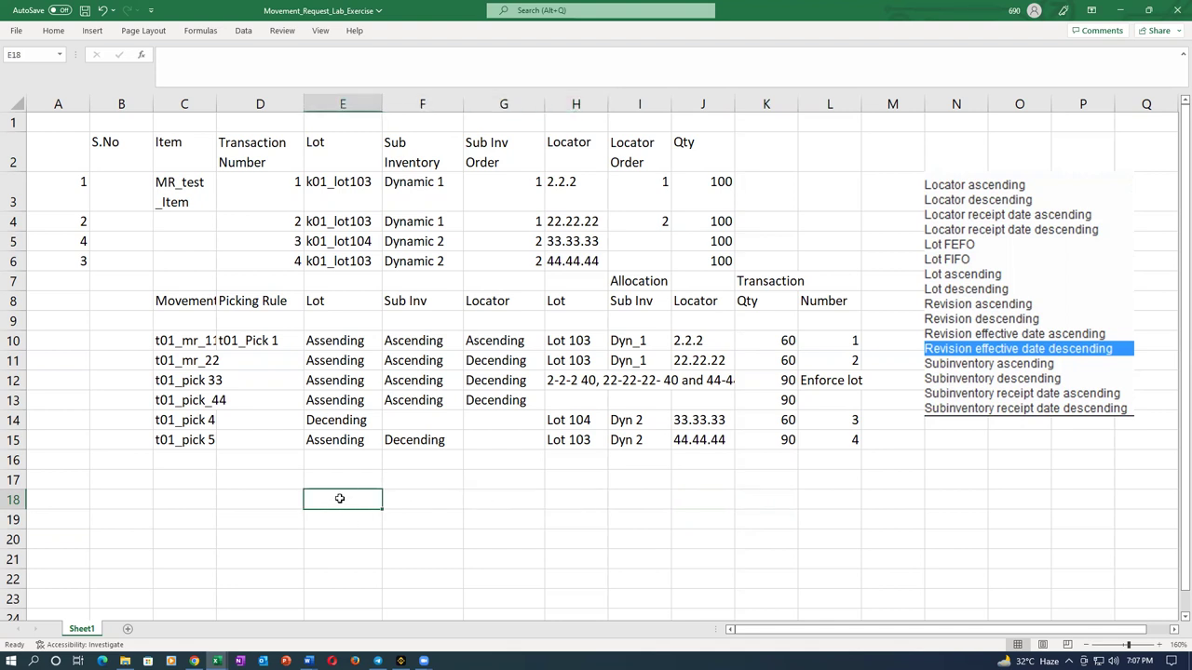
key(alt+Tab)
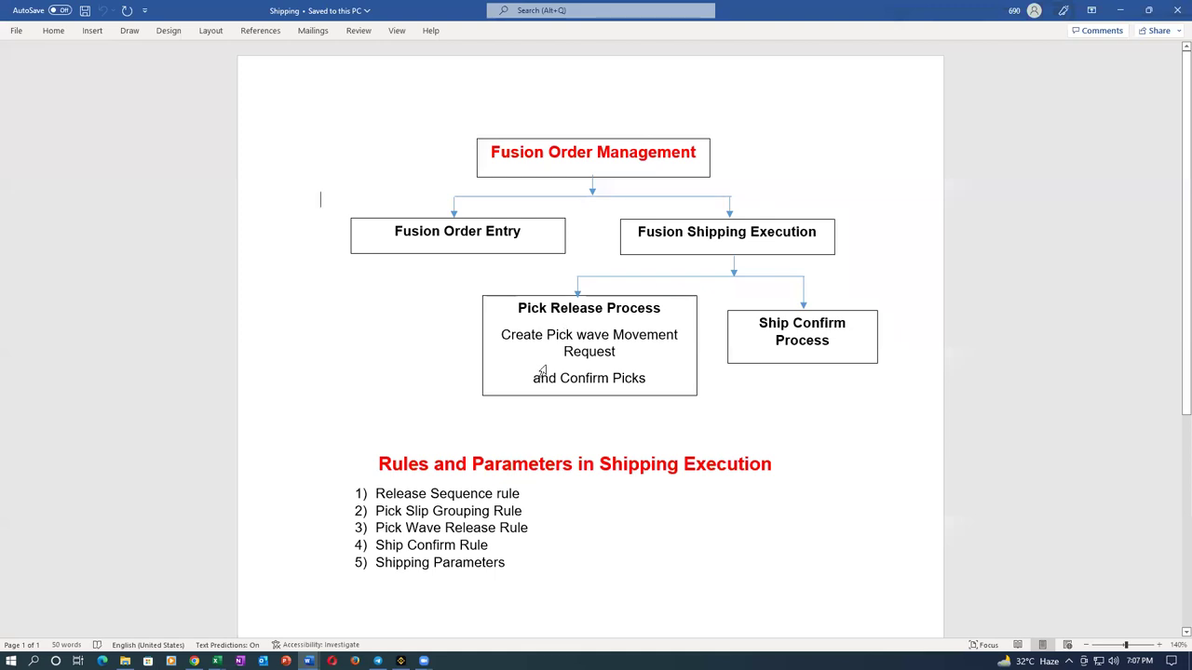
- Highlight 'and Confirm Picks' in the Pick Release box, then select row 10's Lot 103, Dyn_1, 2.2.2 cells
drag(538, 377, 616, 378)
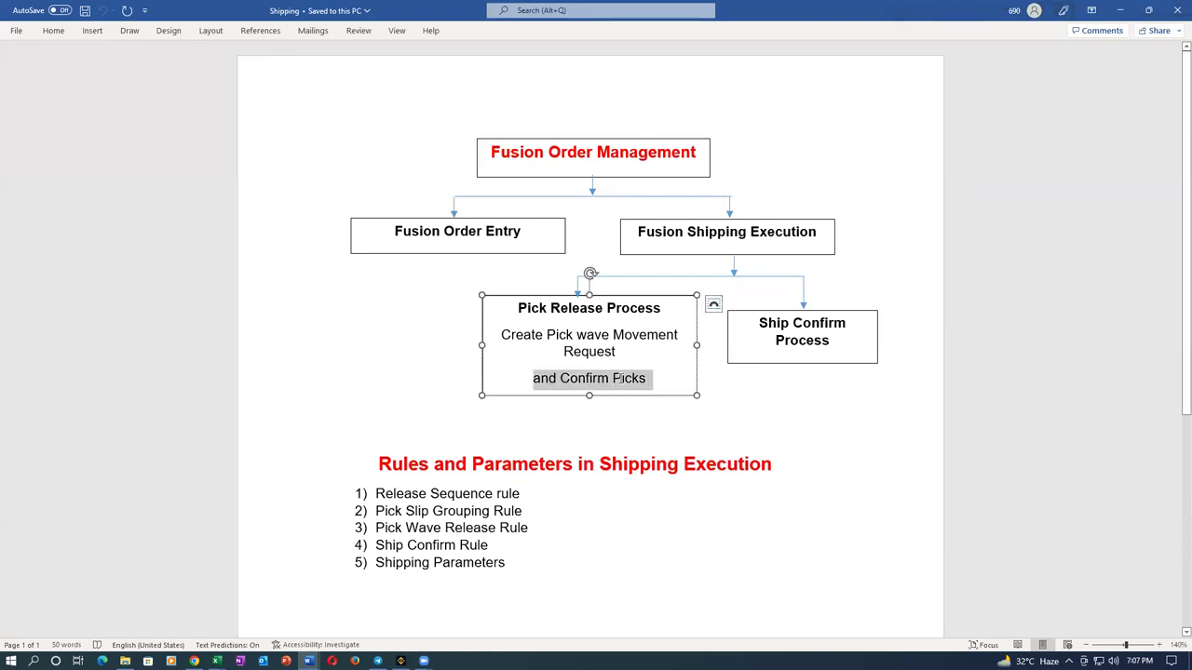
click(626, 433)
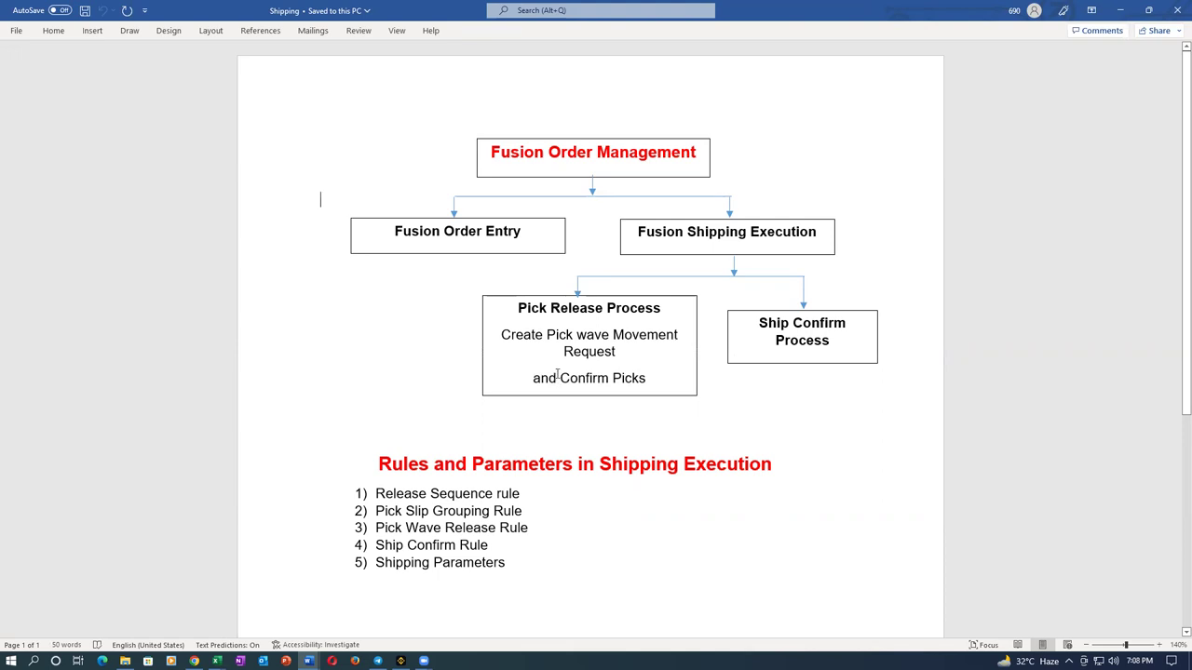
key(alt+Tab)
drag(586, 341, 700, 340)
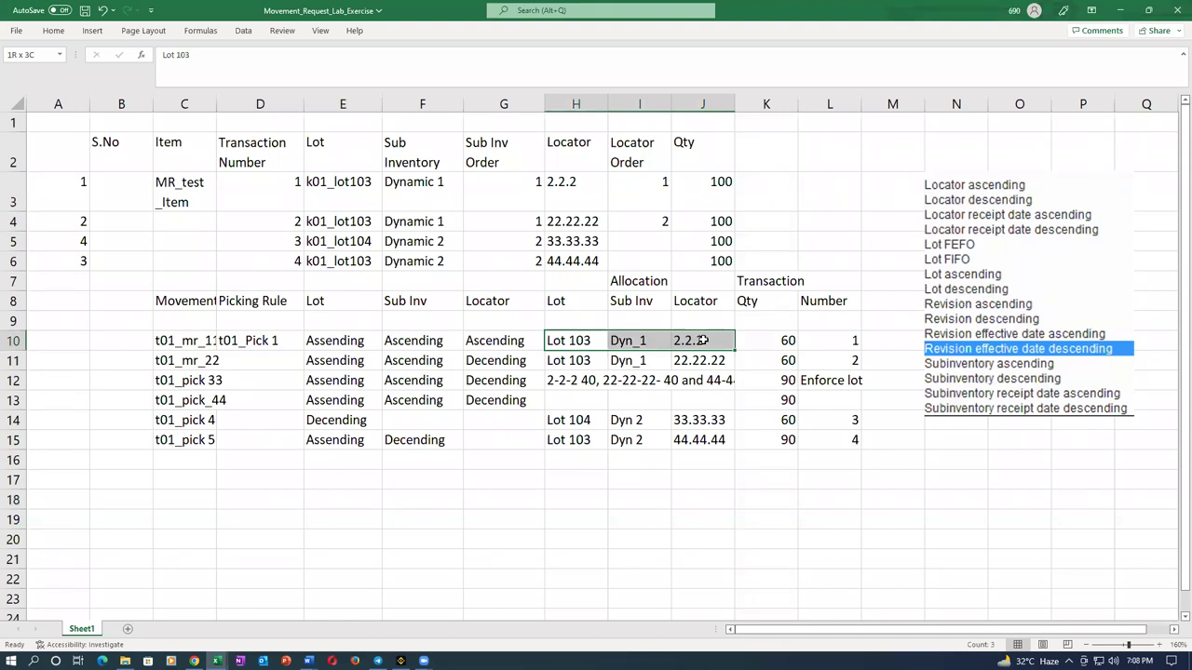
- Select allocation cells H10:J10 (Lot 103, Dyn_1, 2.2.2), then deselect them
click(577, 344)
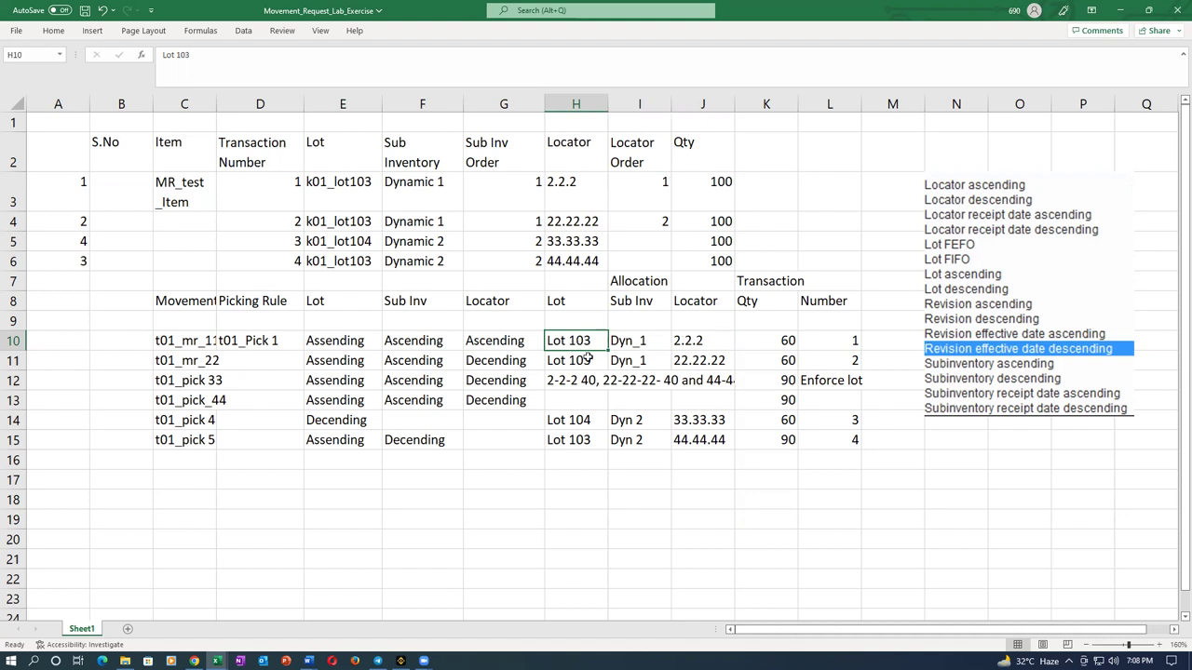
drag(581, 344, 680, 343)
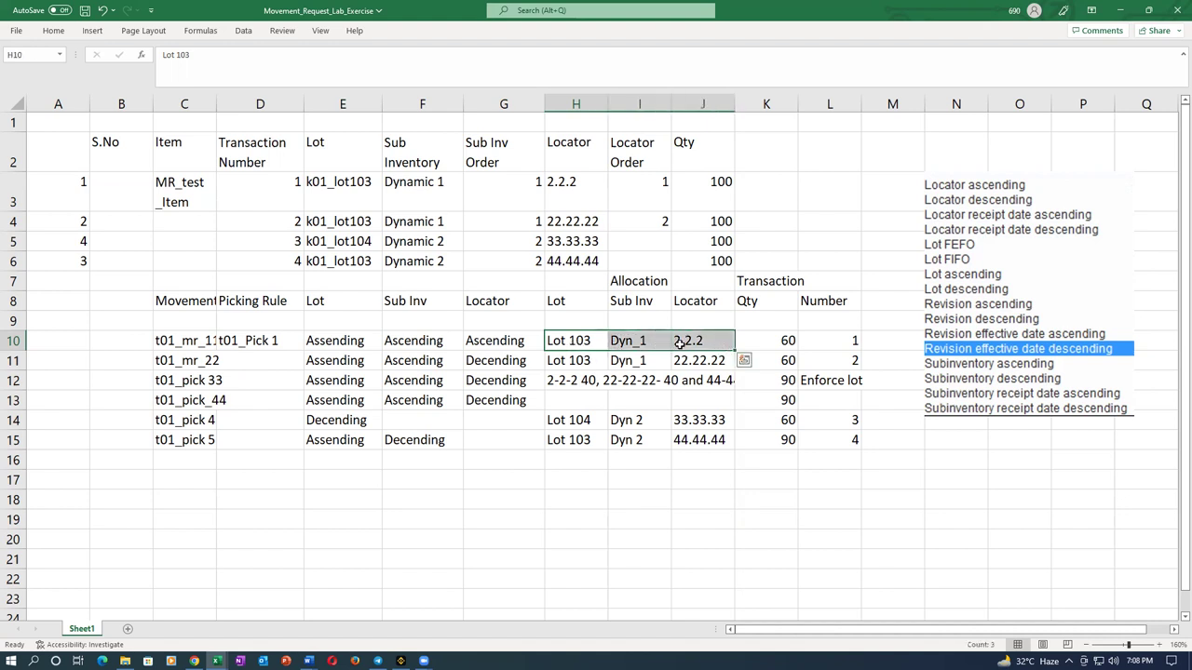
click(466, 523)
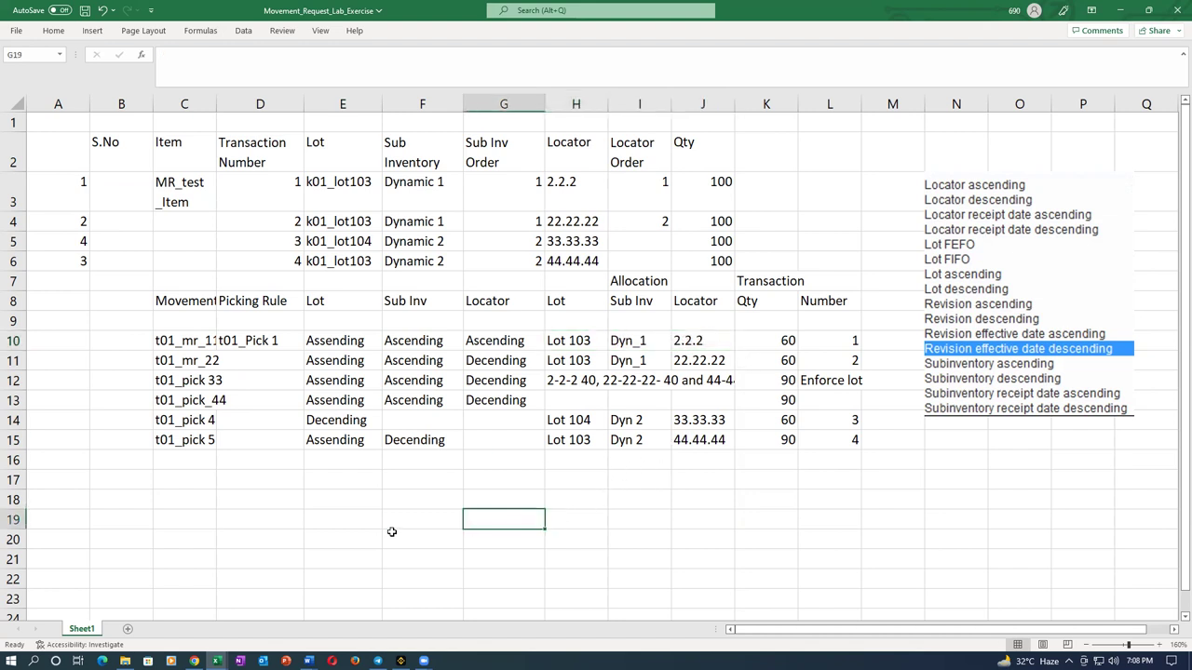
- Highlight 'and Confirm' in the Shipping document's box, then select H10:J10 in the workbook
key(alt+Tab)
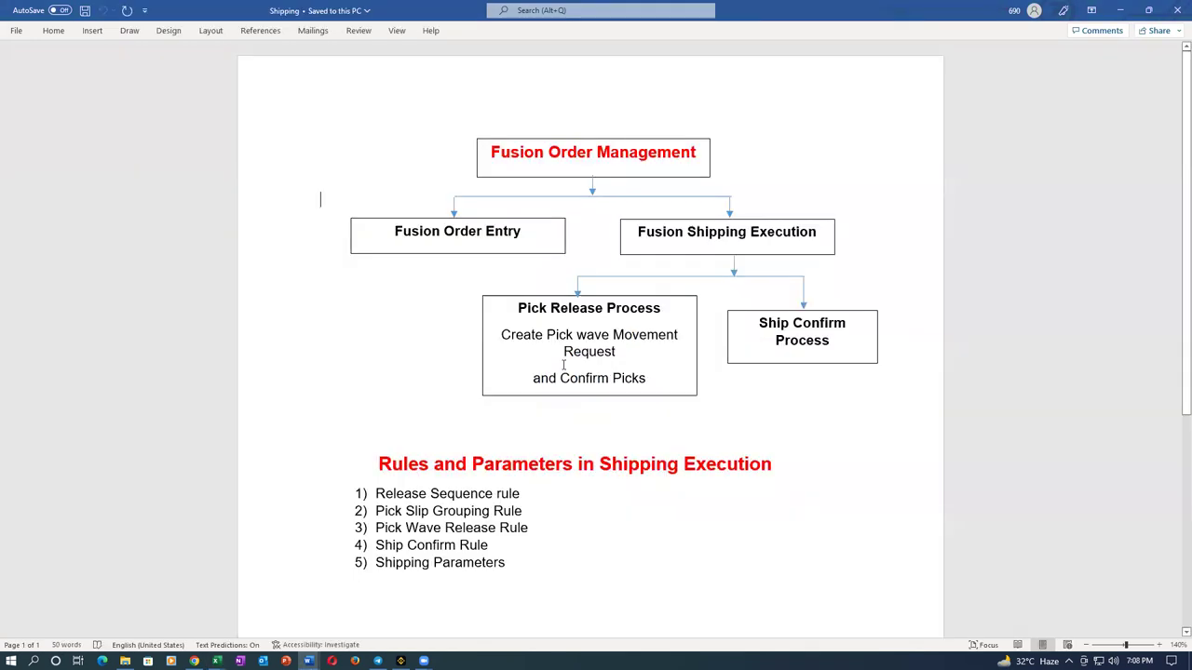
drag(532, 378, 607, 380)
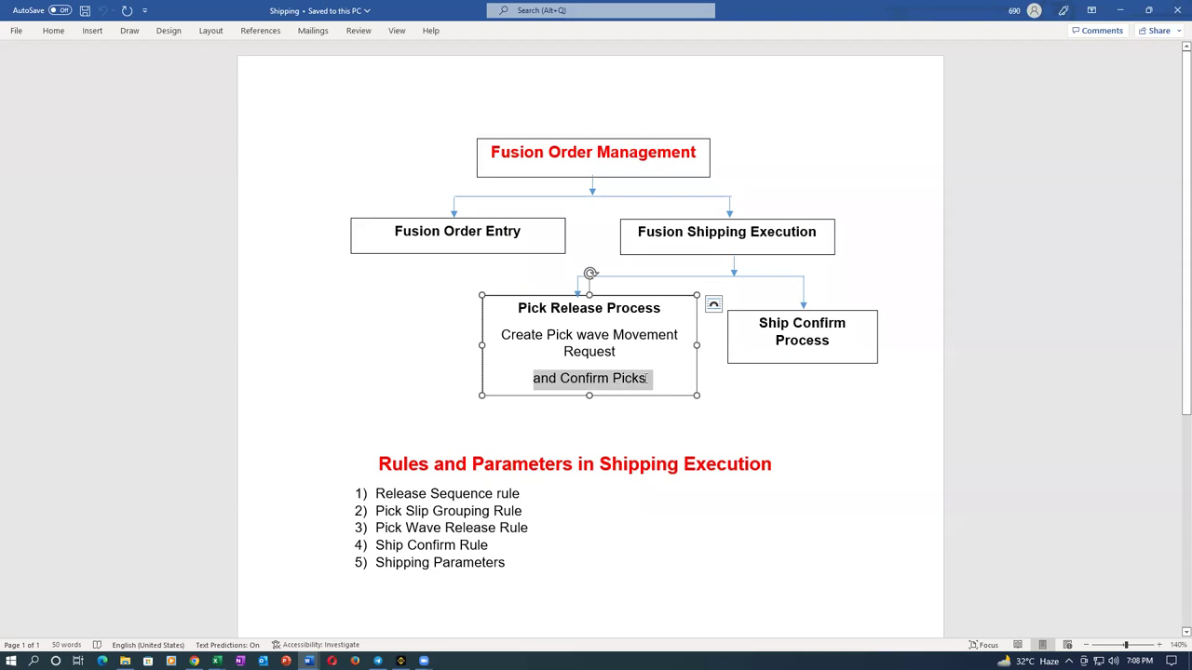
click(610, 444)
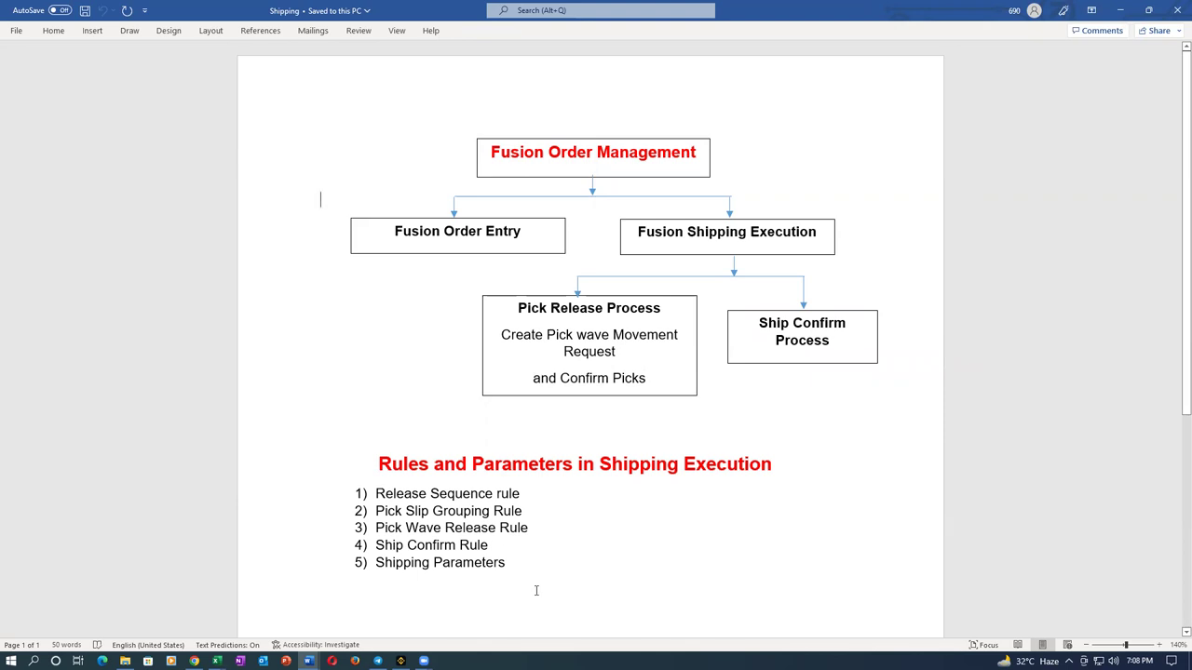
key(alt+Tab)
drag(583, 340, 688, 343)
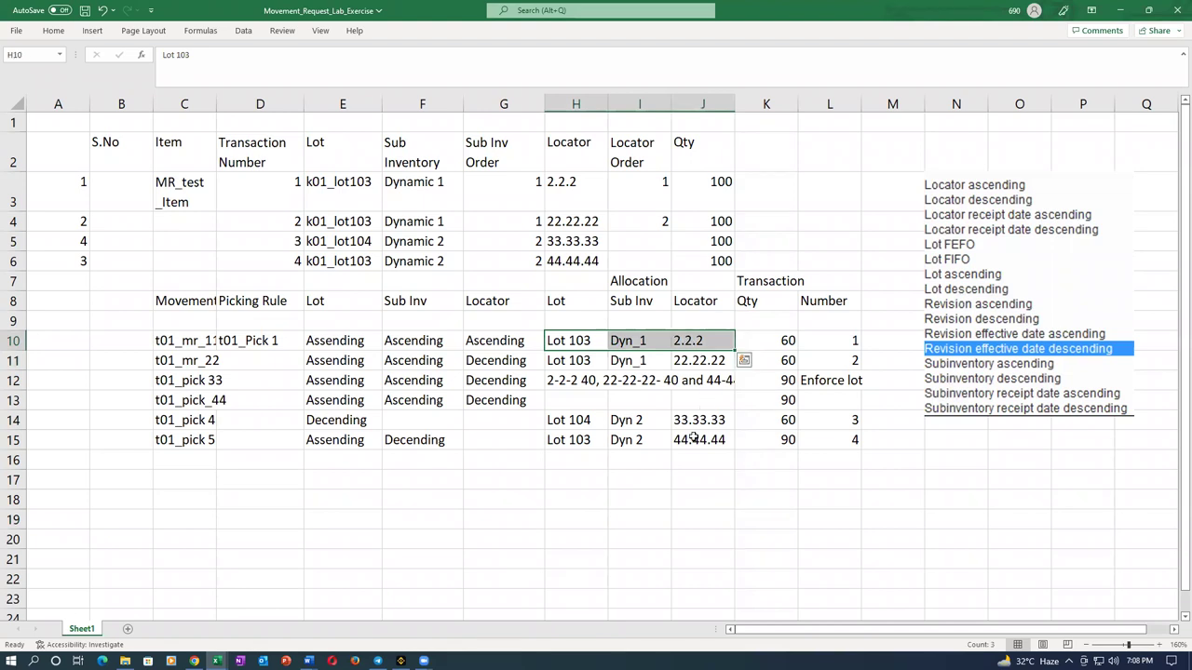
click(582, 483)
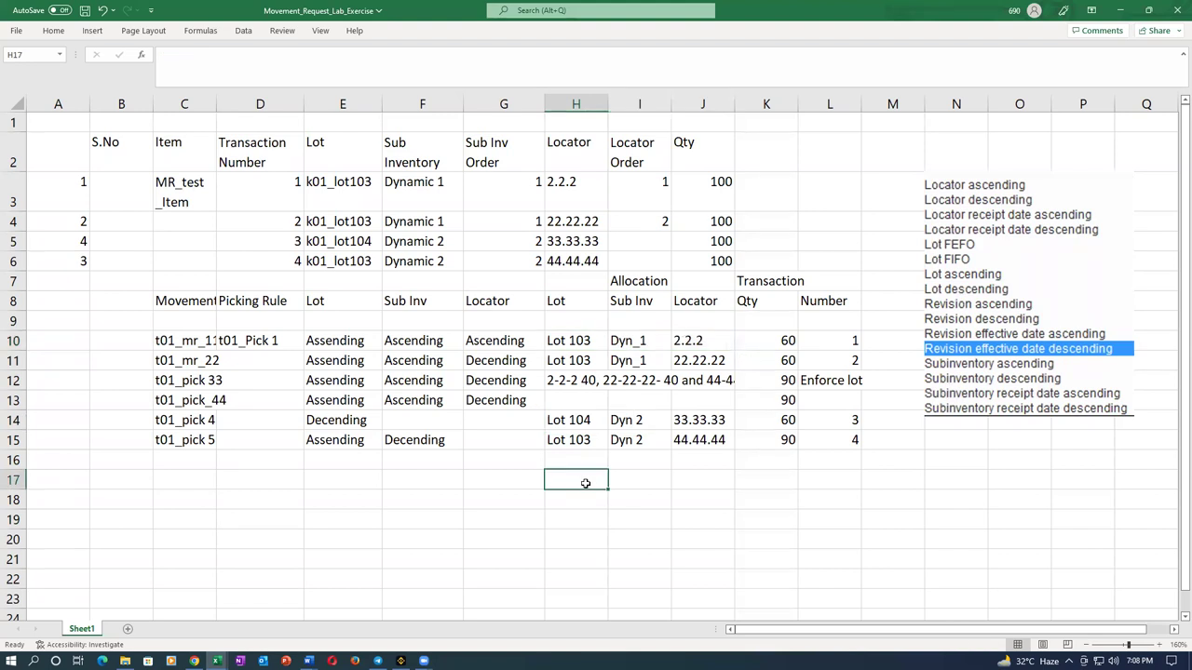
drag(567, 341, 696, 342)
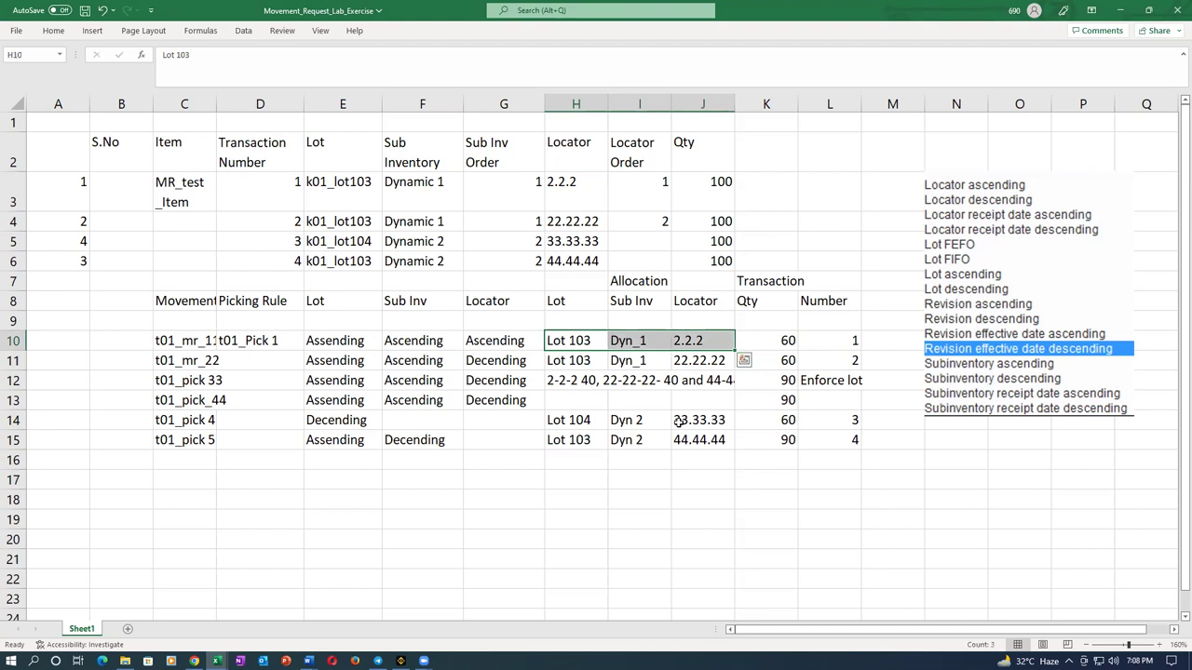
click(602, 507)
drag(567, 341, 703, 345)
click(564, 345)
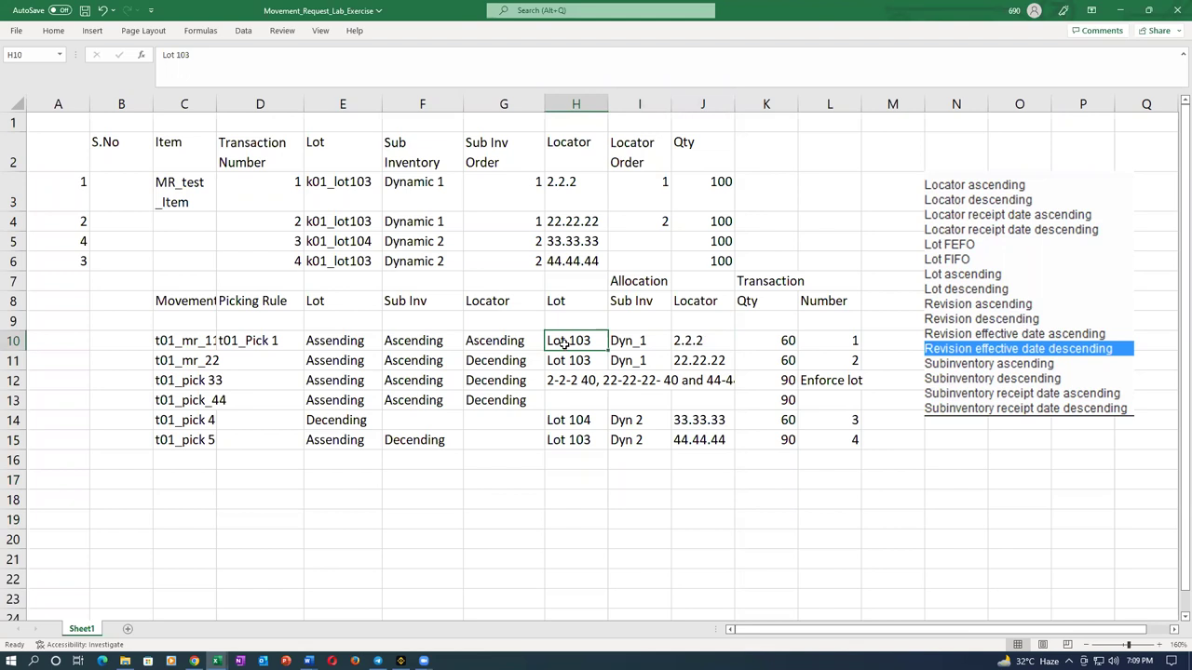
drag(594, 346, 698, 345)
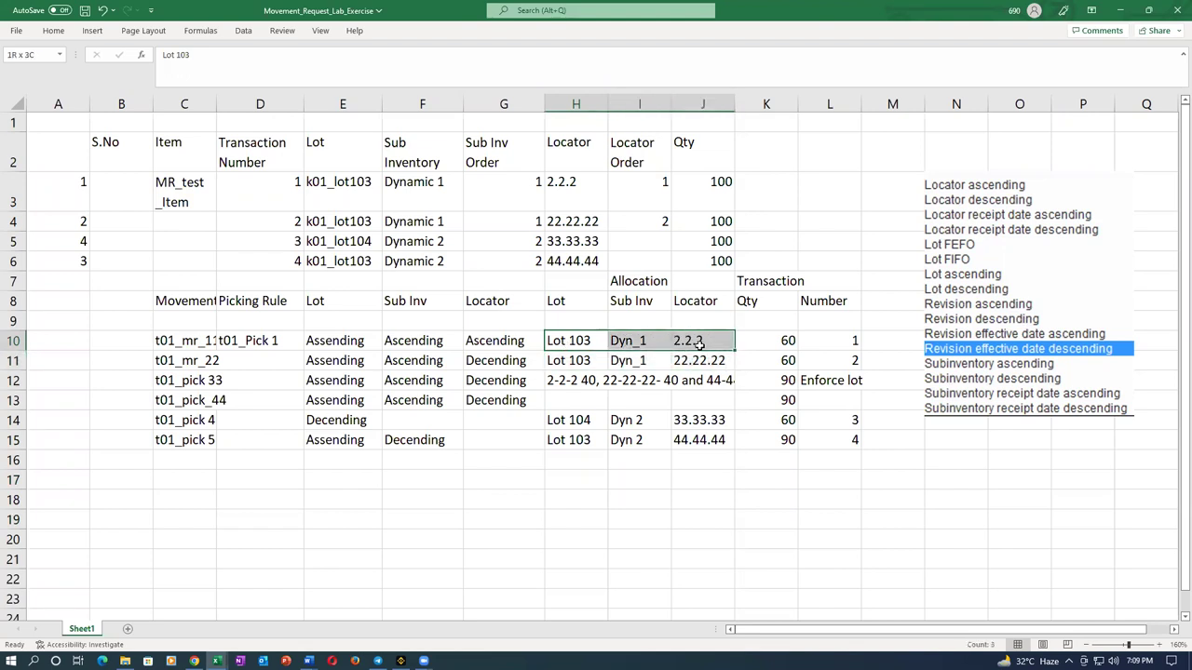
click(628, 512)
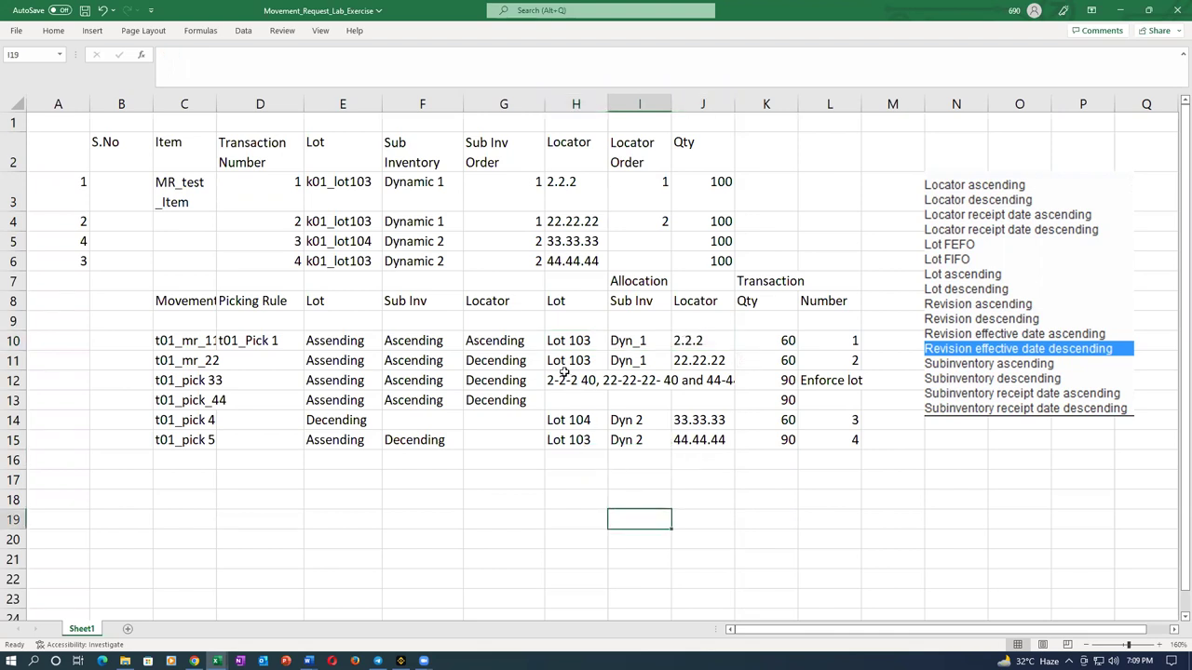
drag(555, 345, 696, 343)
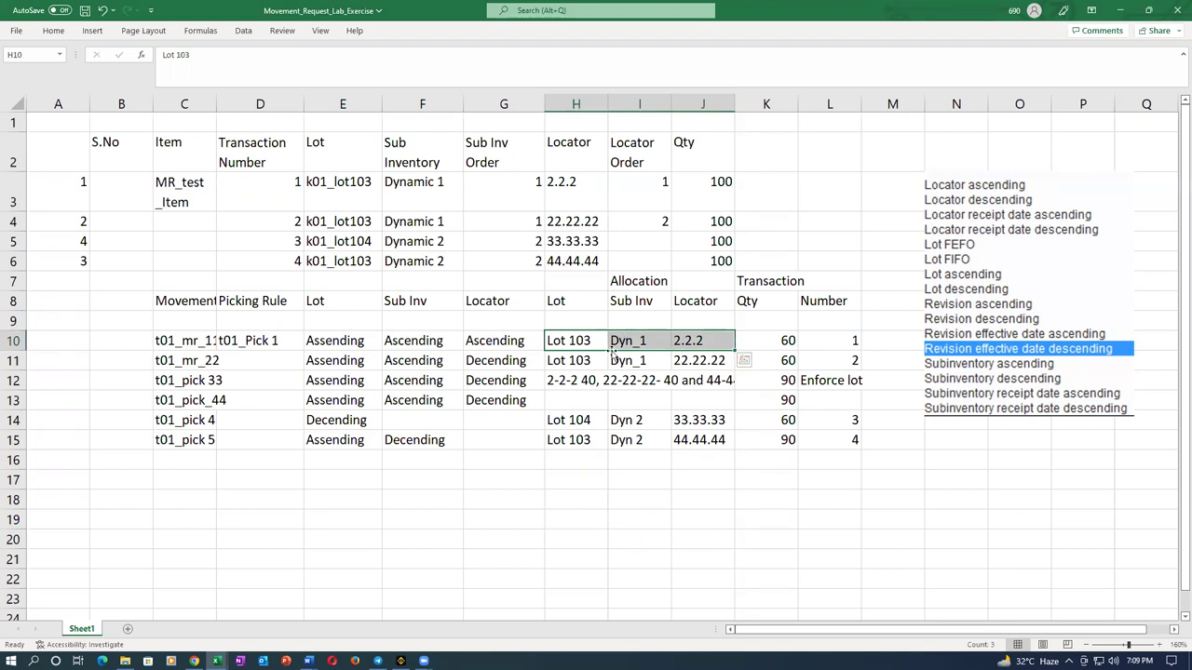
click(581, 342)
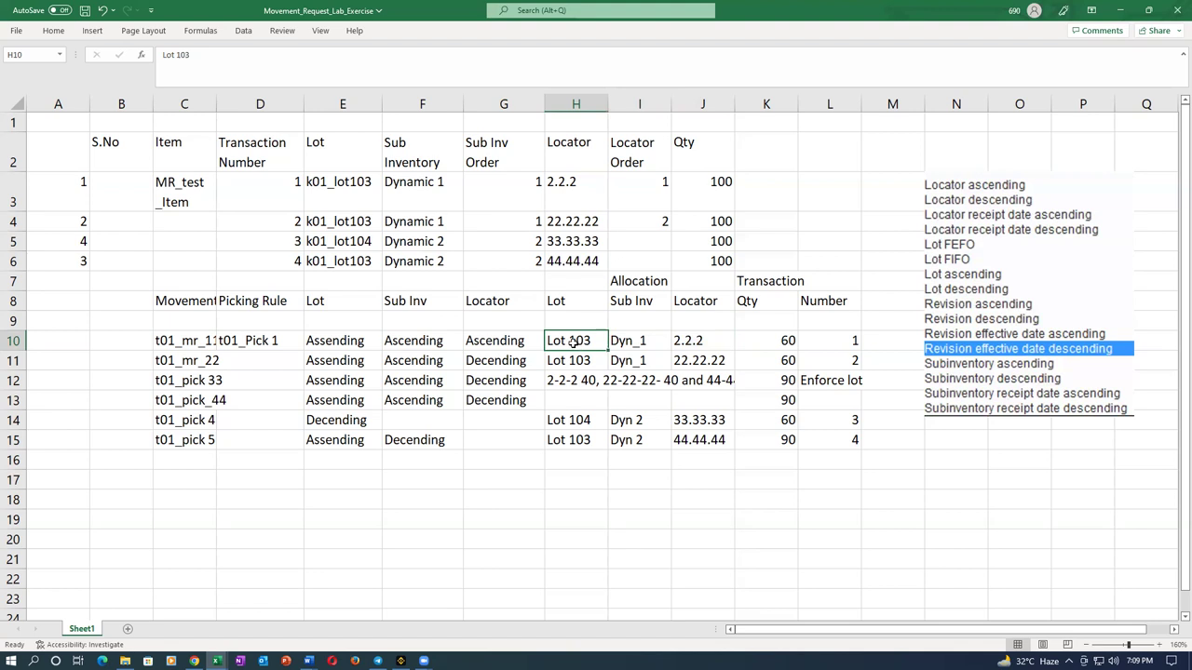
click(629, 346)
click(697, 341)
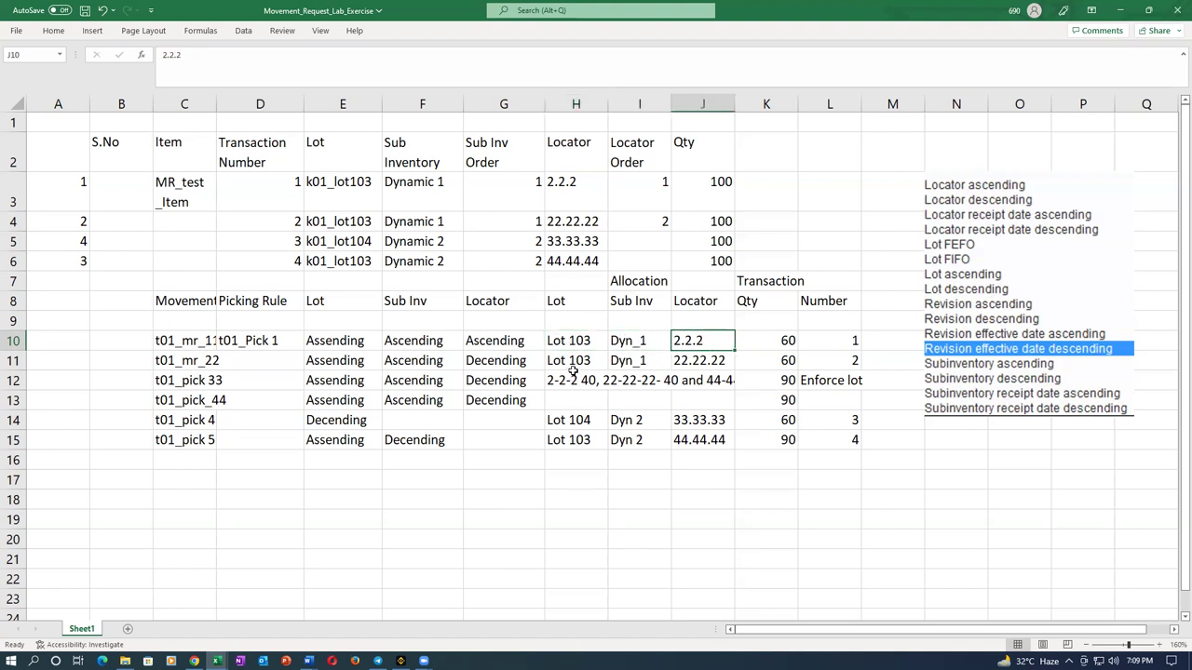
drag(570, 342, 674, 342)
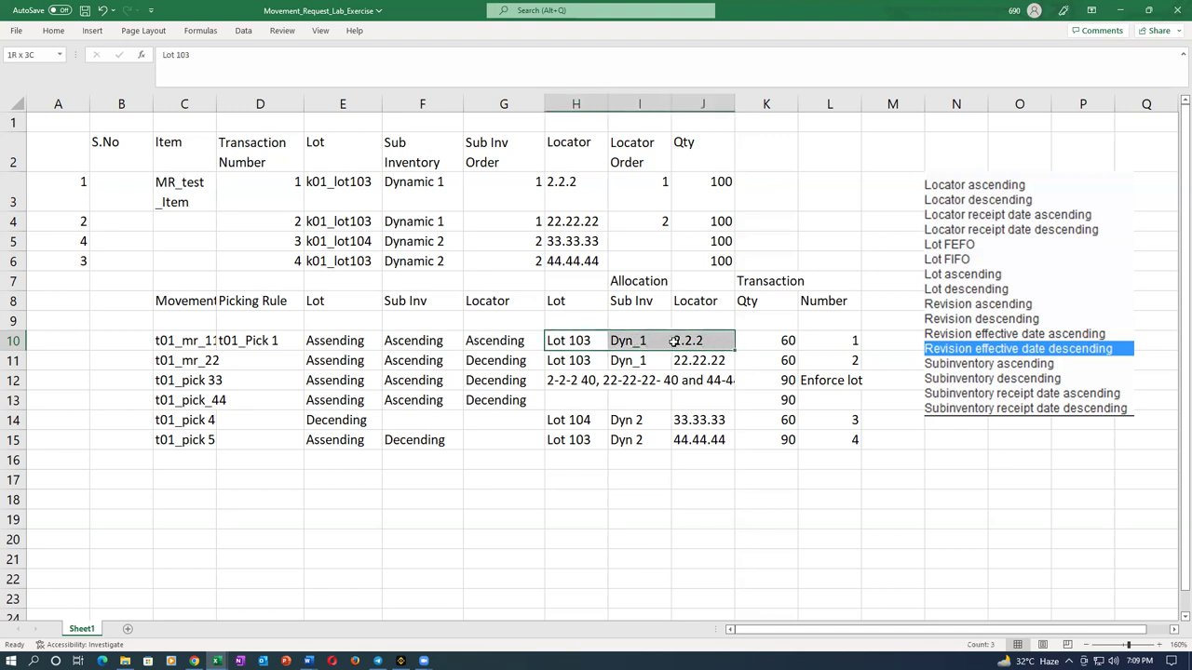
click(567, 519)
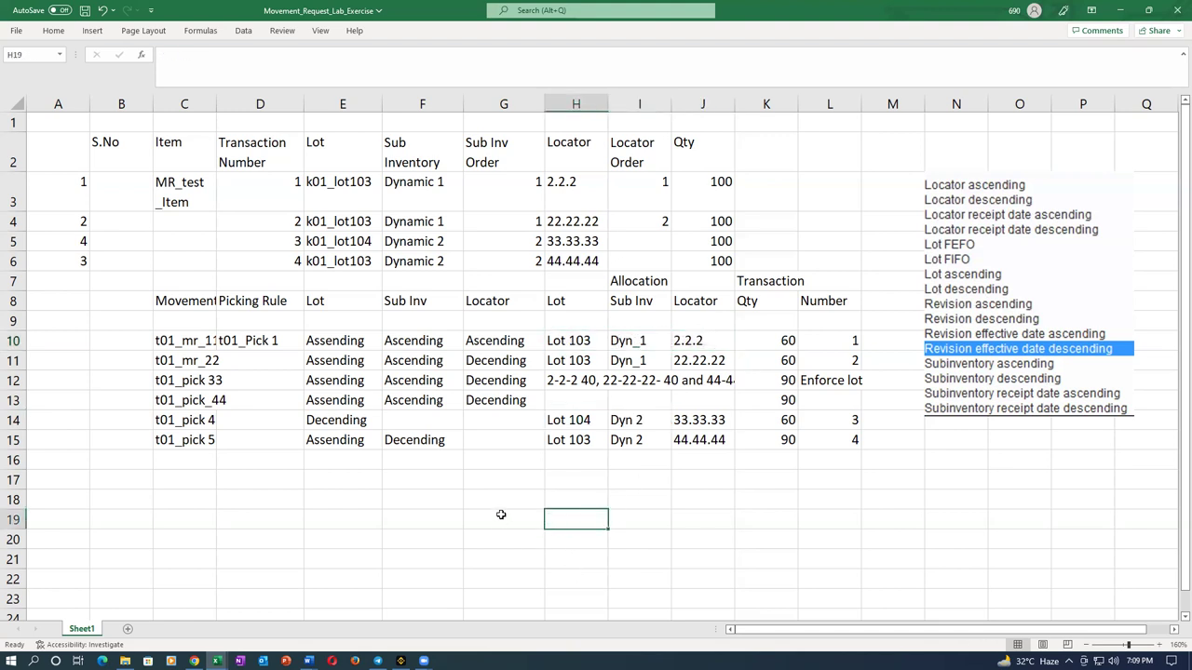
click(644, 517)
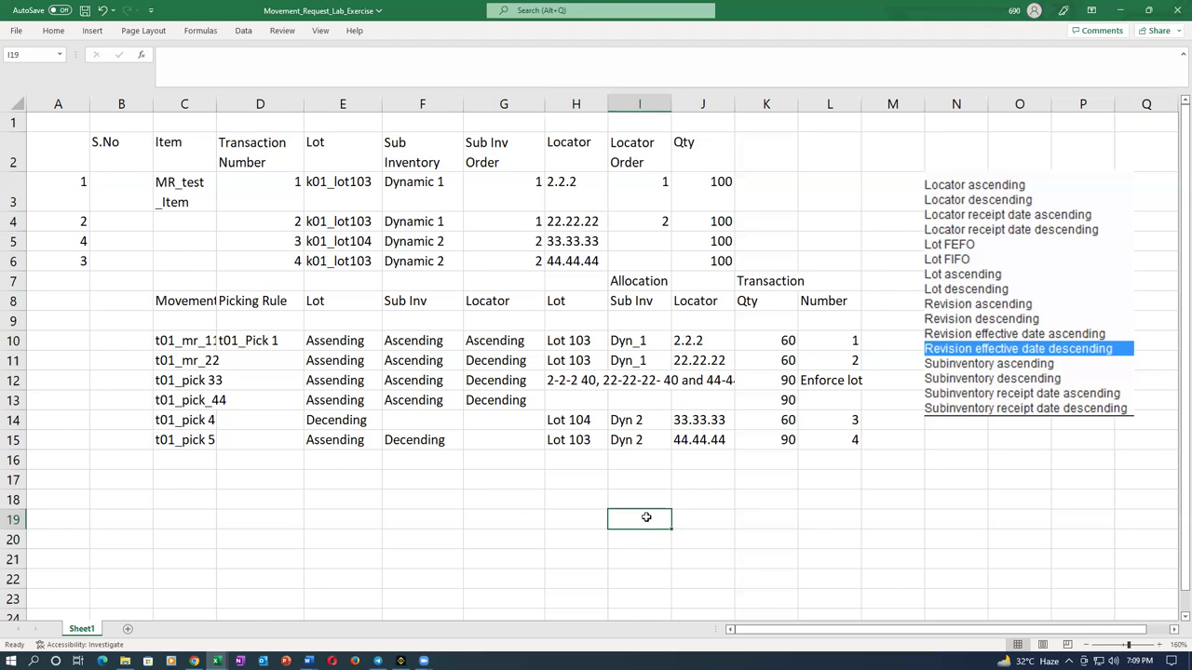
click(702, 514)
click(622, 523)
click(570, 516)
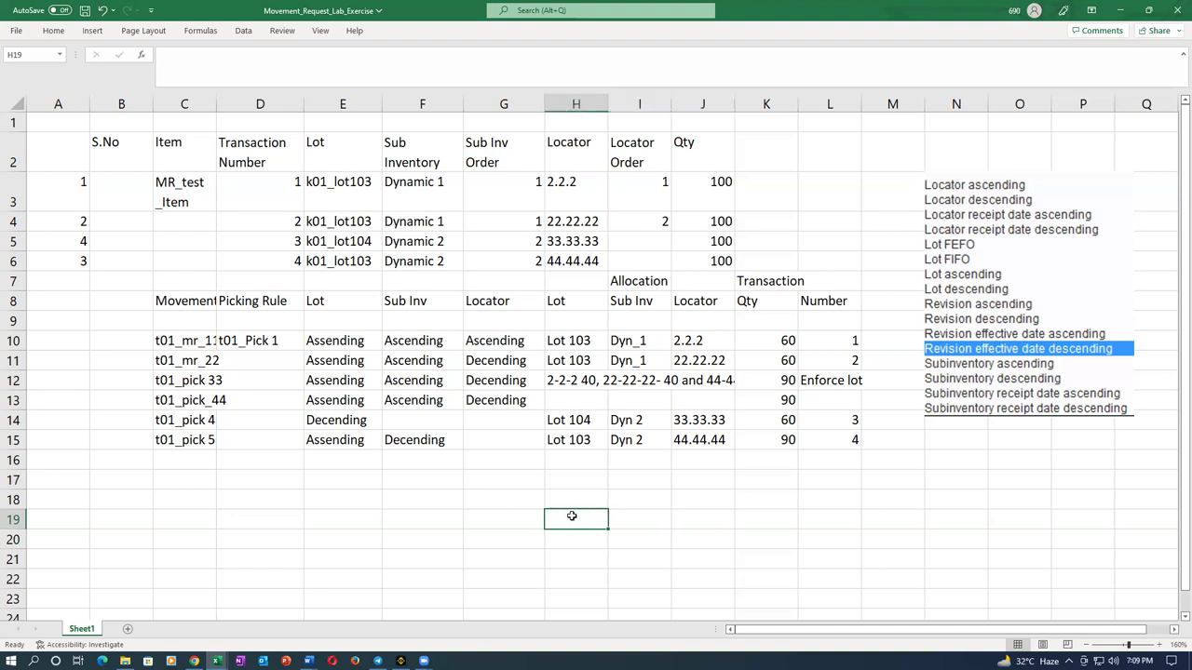
click(575, 502)
drag(574, 502, 689, 498)
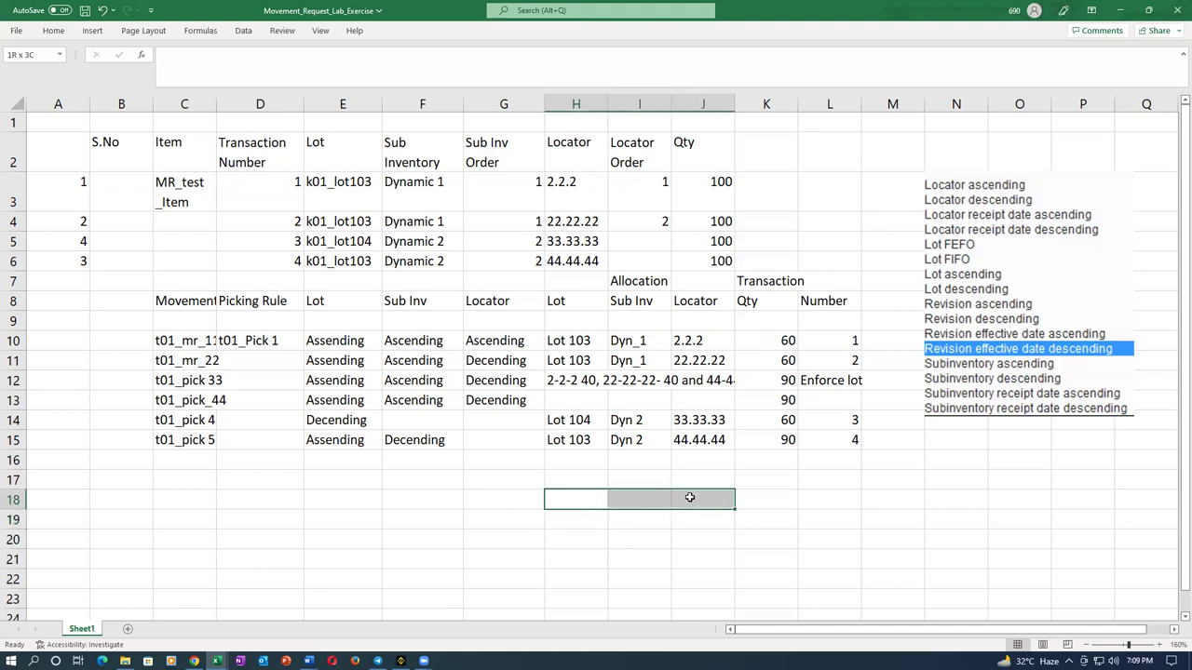
click(677, 508)
click(620, 506)
click(562, 496)
click(646, 501)
click(693, 501)
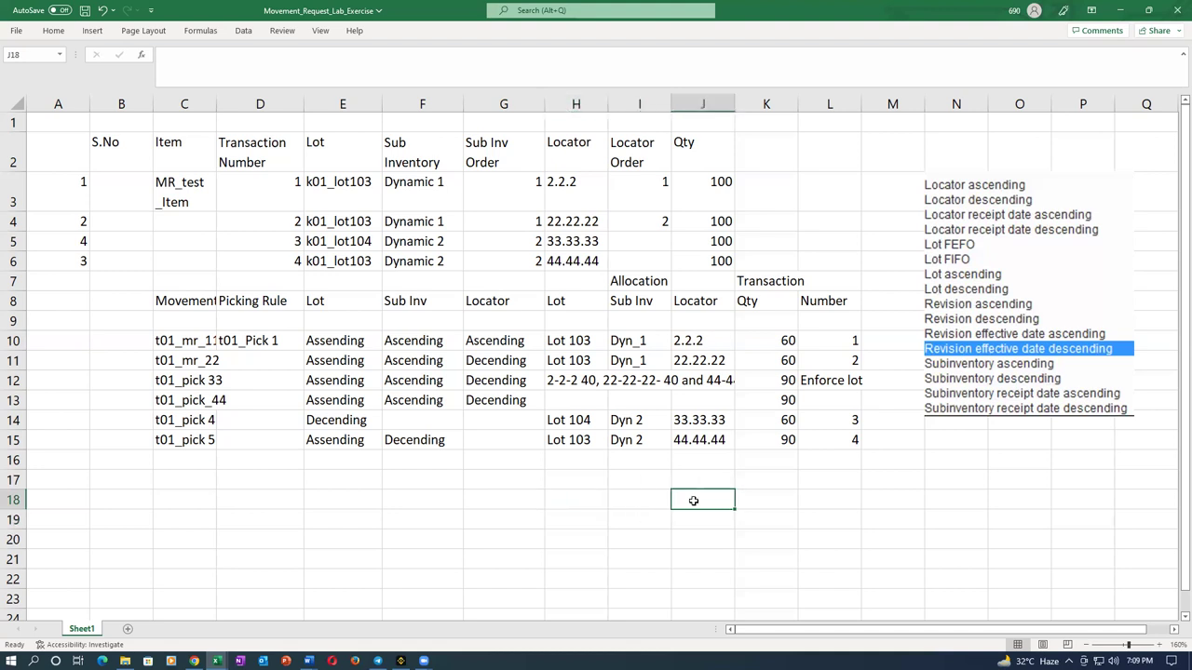
drag(560, 342, 696, 343)
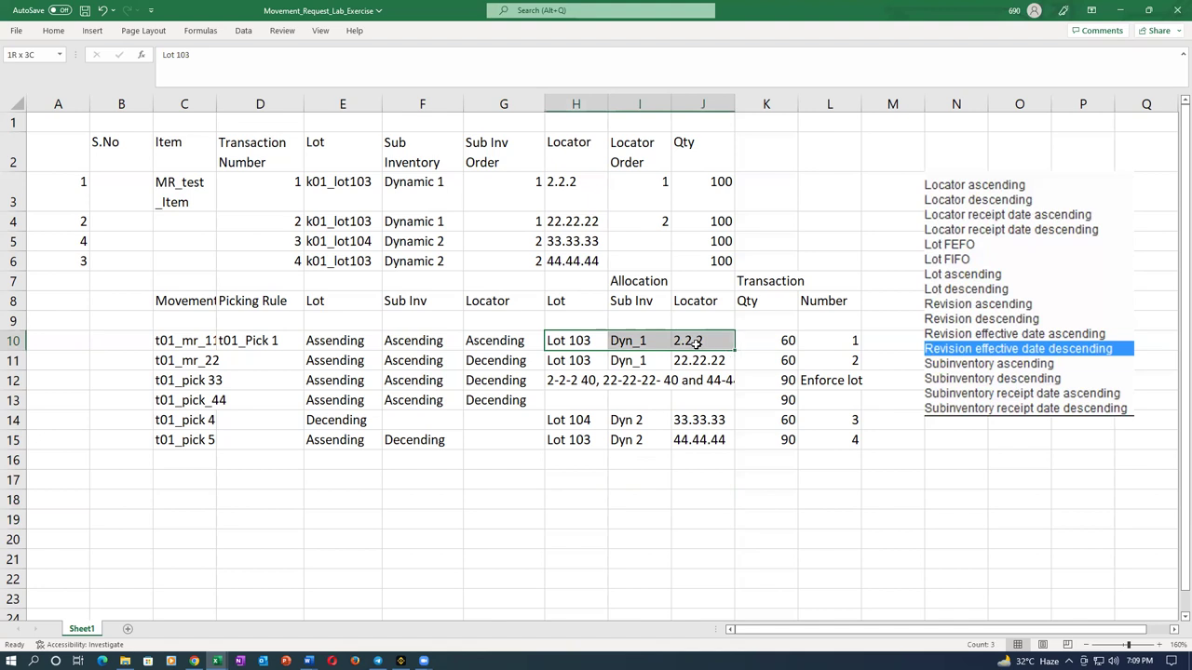
drag(697, 342, 698, 343)
- Highlight the source locator 2-2-2 on the pick slip PDF
key(alt+Tab)
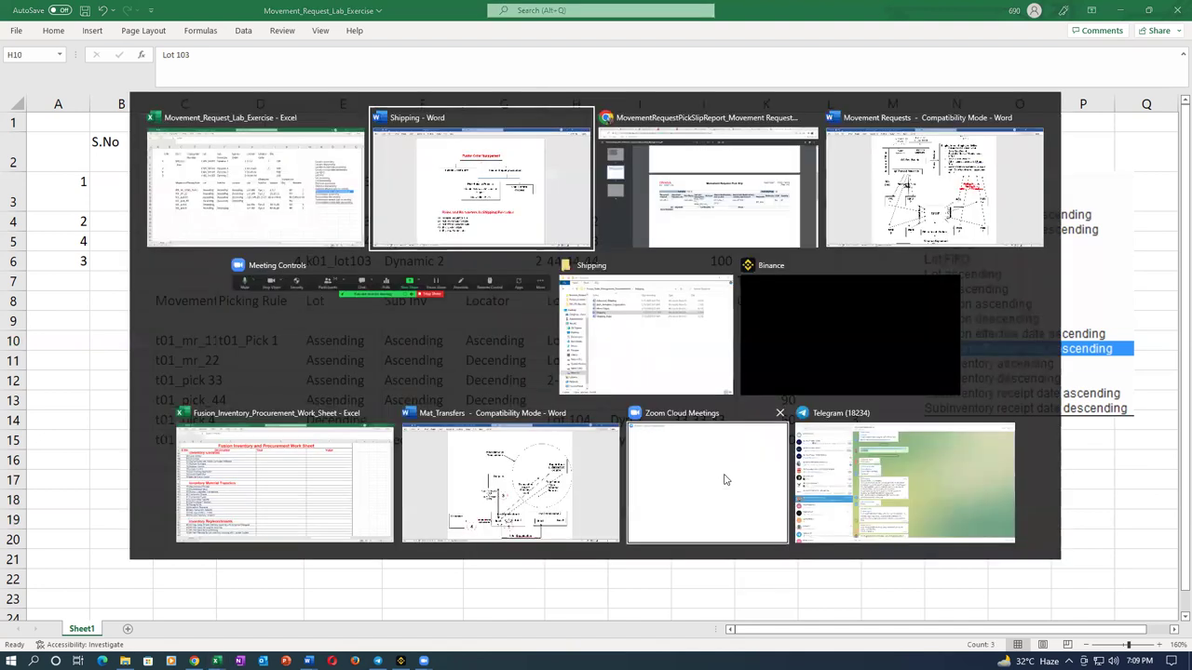
key(alt+Tab)
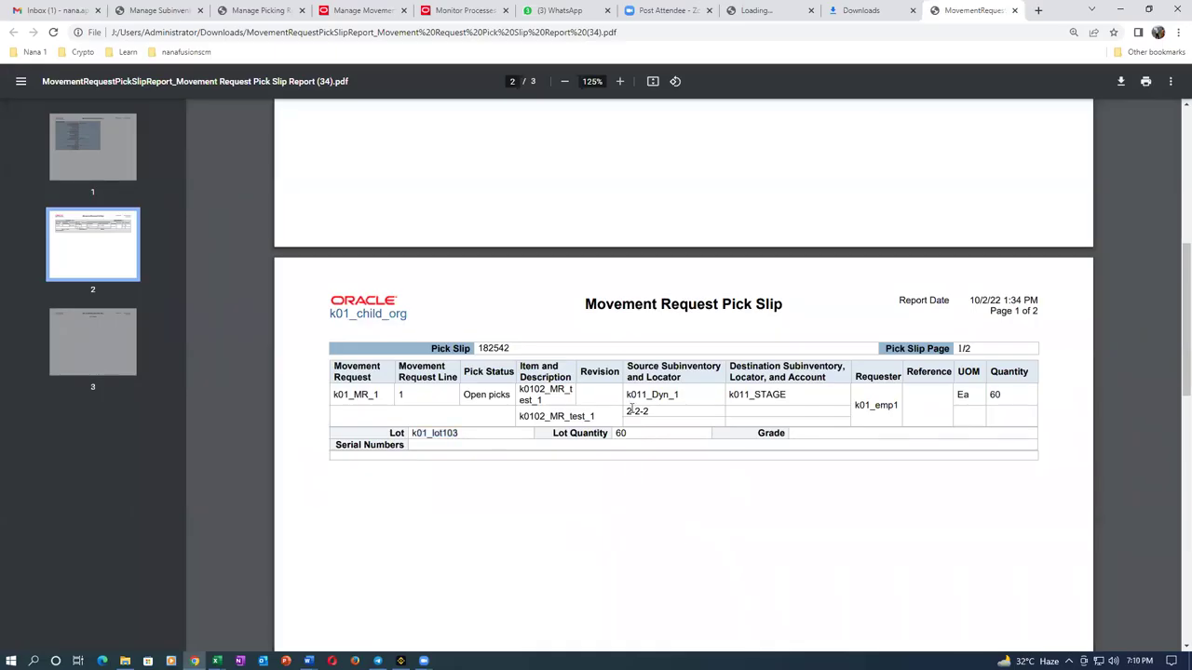
drag(641, 415, 650, 414)
- Close the PDF, Downloads, loading and Zoom tabs and return to Monitor Processes
click(1014, 10)
click(1015, 11)
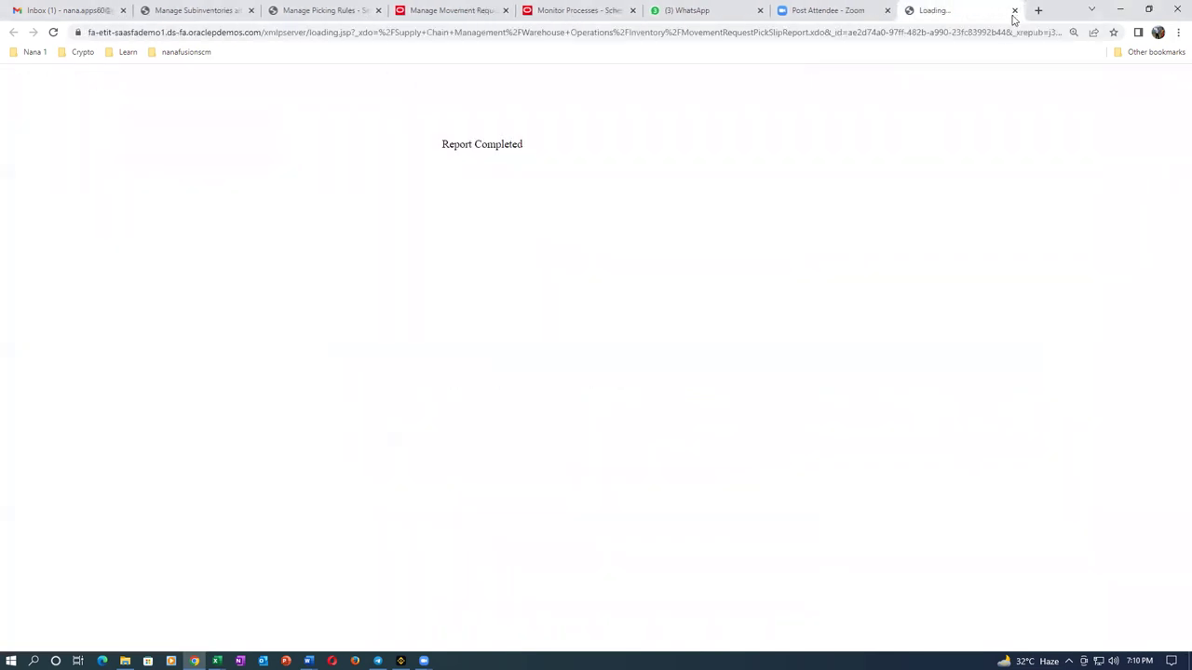
click(1014, 11)
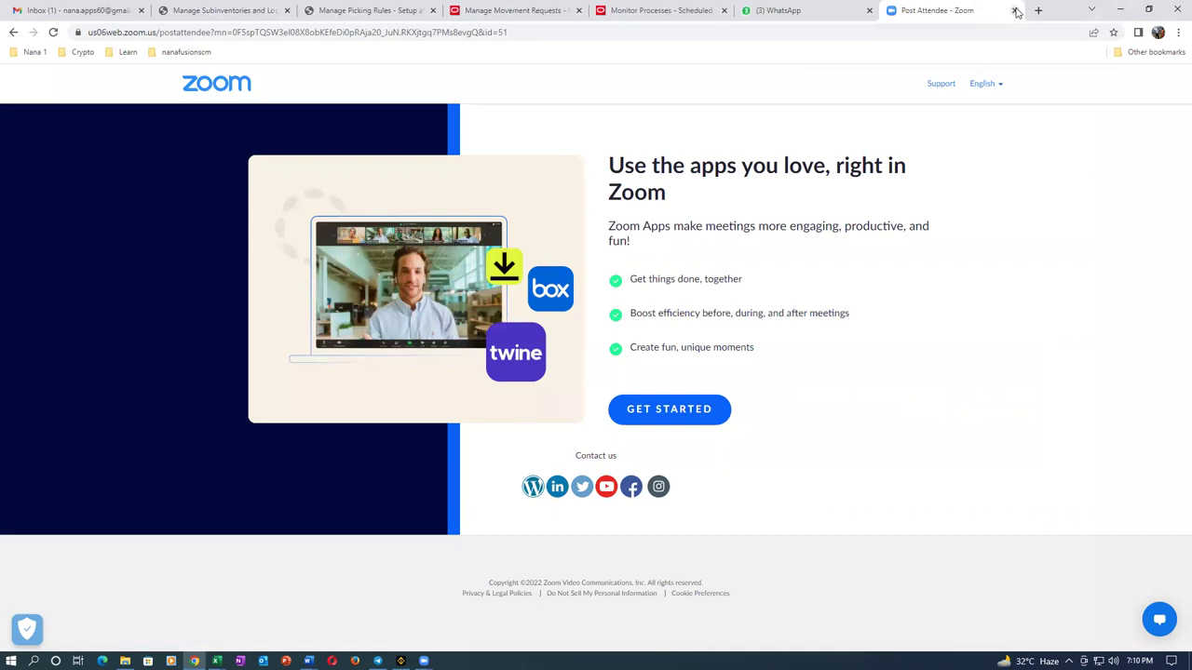
click(1015, 10)
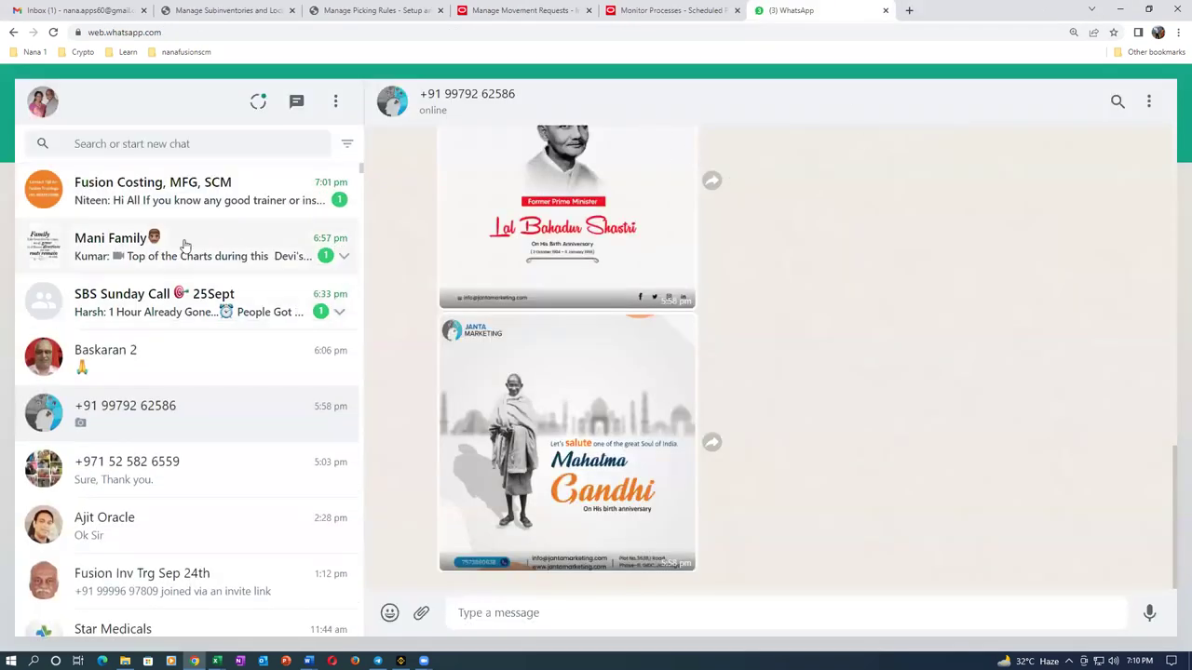
click(684, 10)
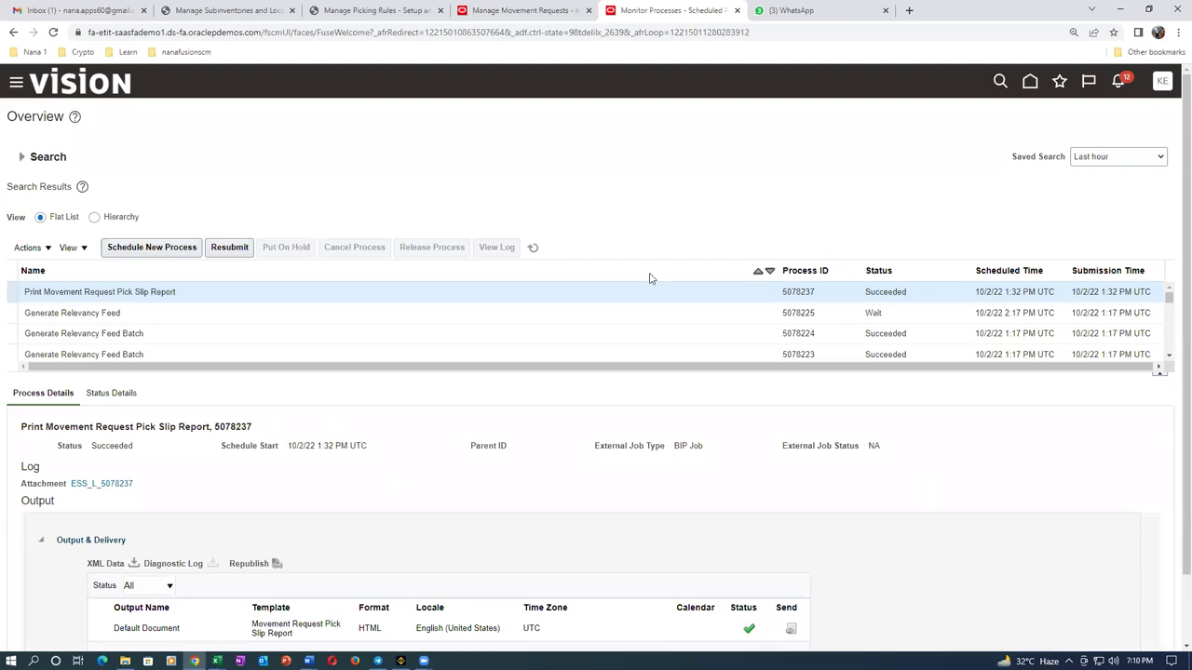
- Open INV Overview from Favorites to reach Inventory Management for organization K011
click(1059, 82)
click(833, 247)
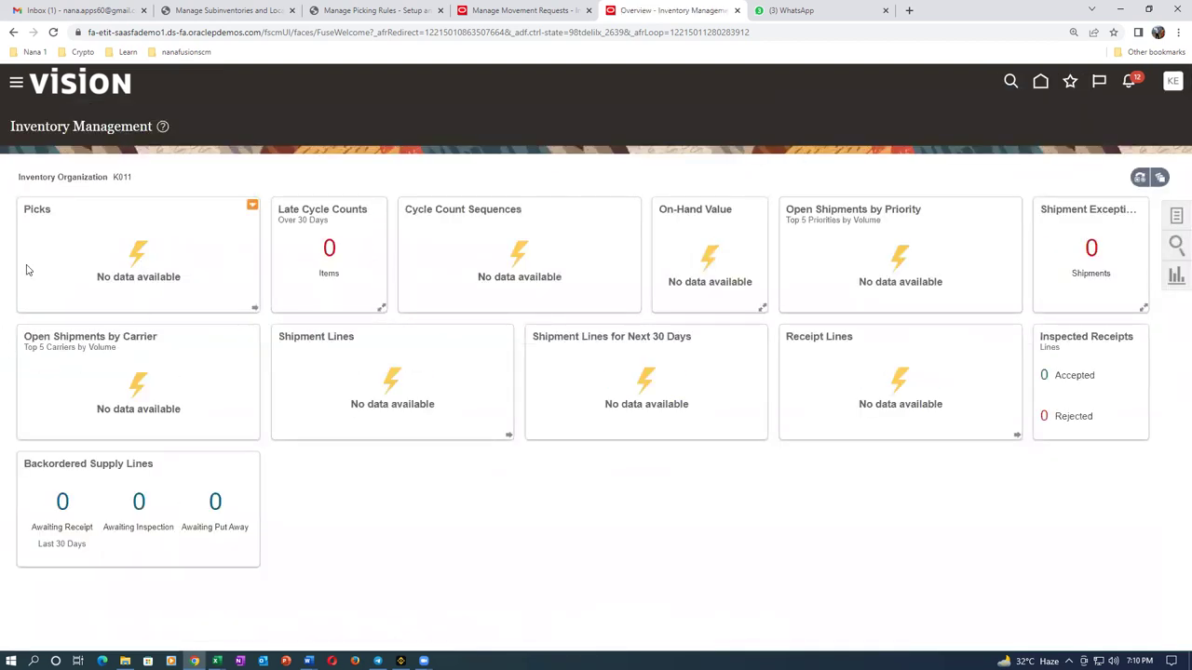
click(78, 251)
- Filter the task list to Picks and open Confirm Pick Slips
click(1174, 224)
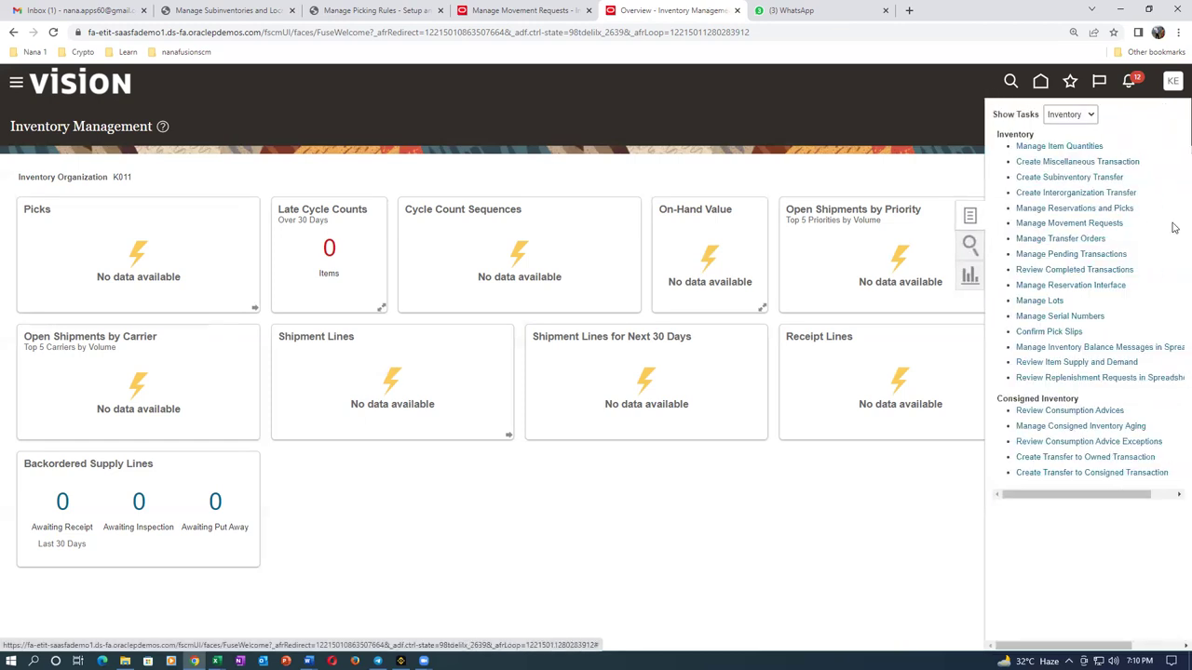
click(1071, 115)
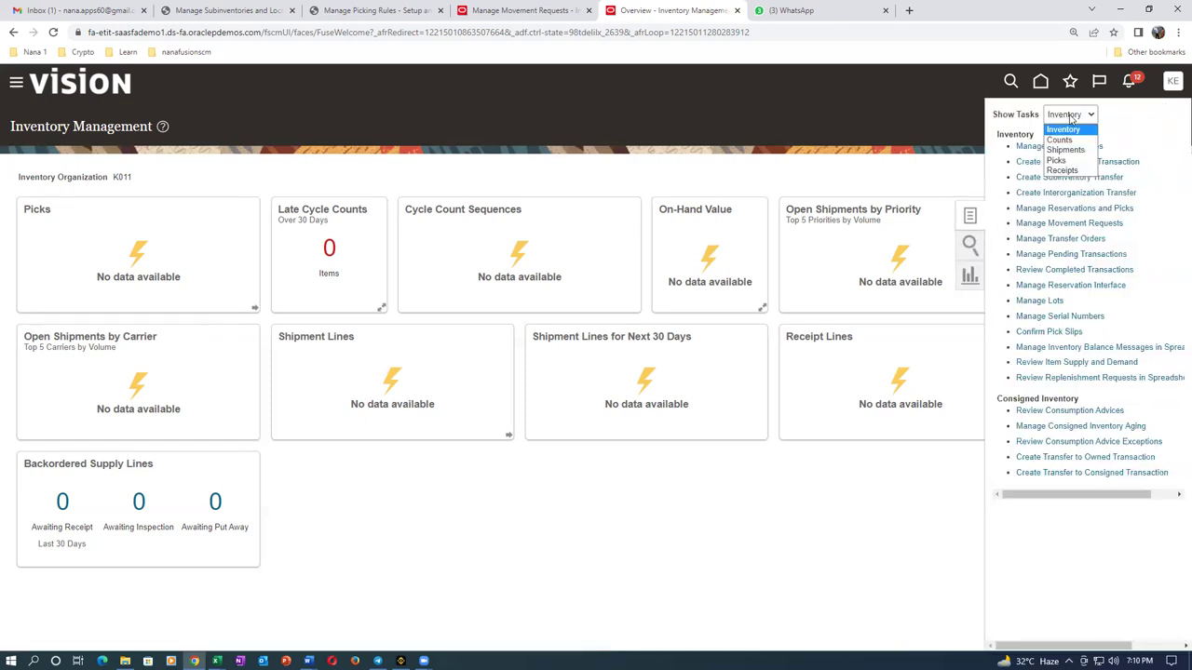
click(1066, 161)
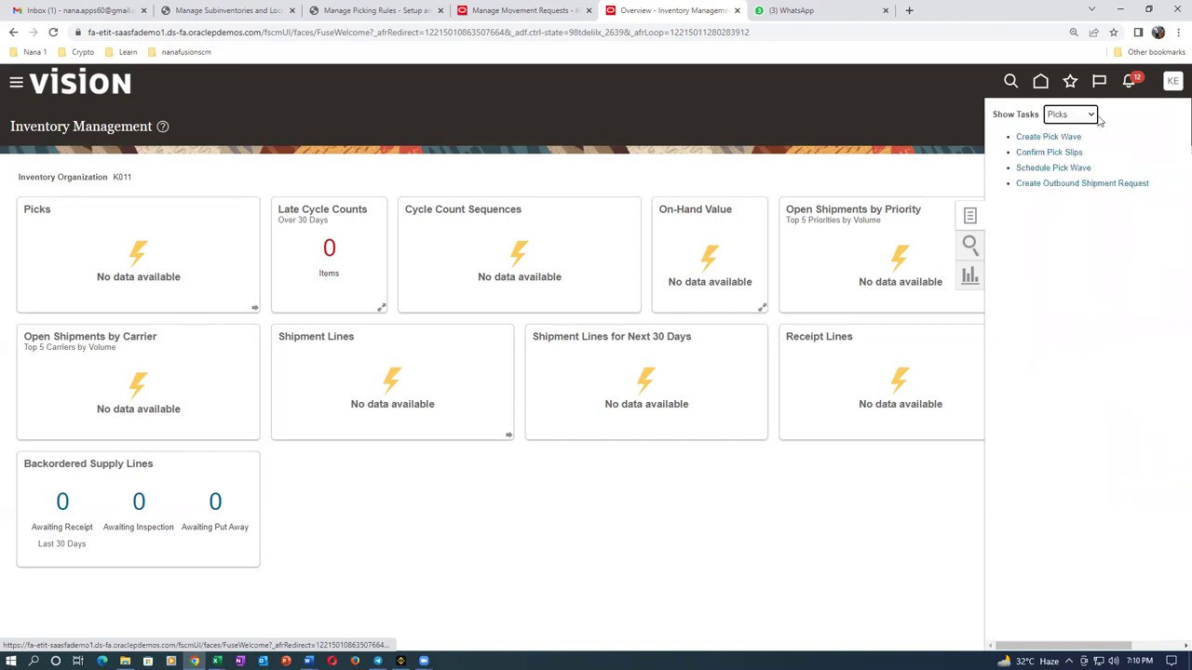
click(1049, 153)
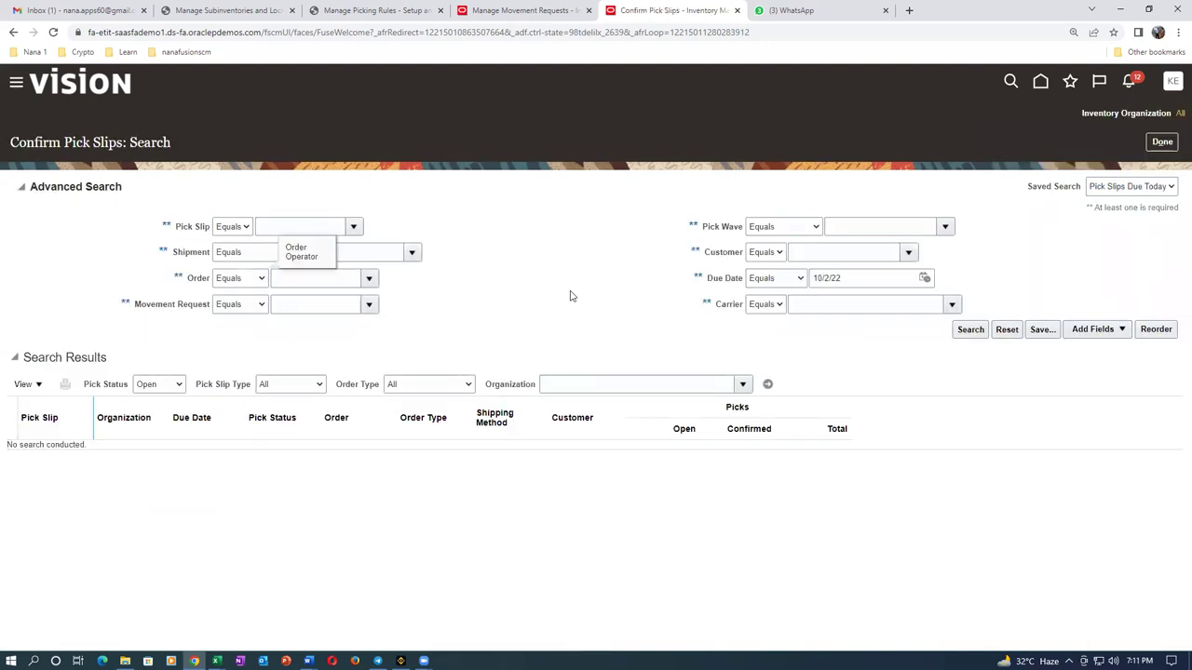
- Search pick slips for movement request k01_MR_1, then leave the page with Done
click(304, 305)
text(k01)
key(Tab)
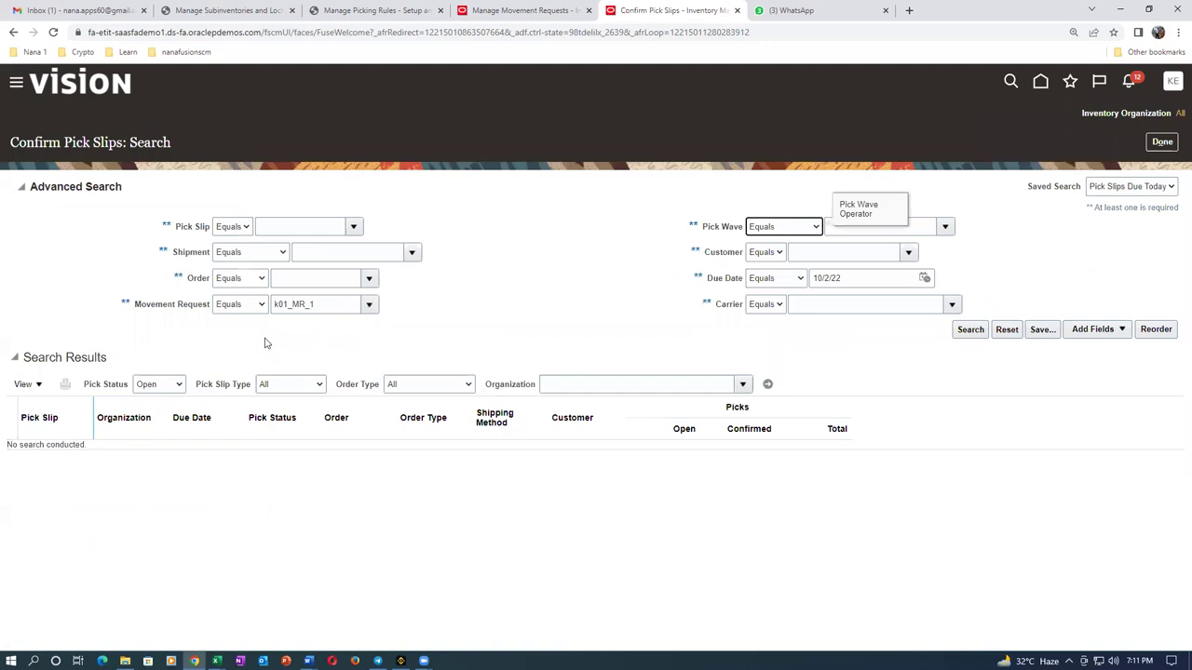
click(973, 331)
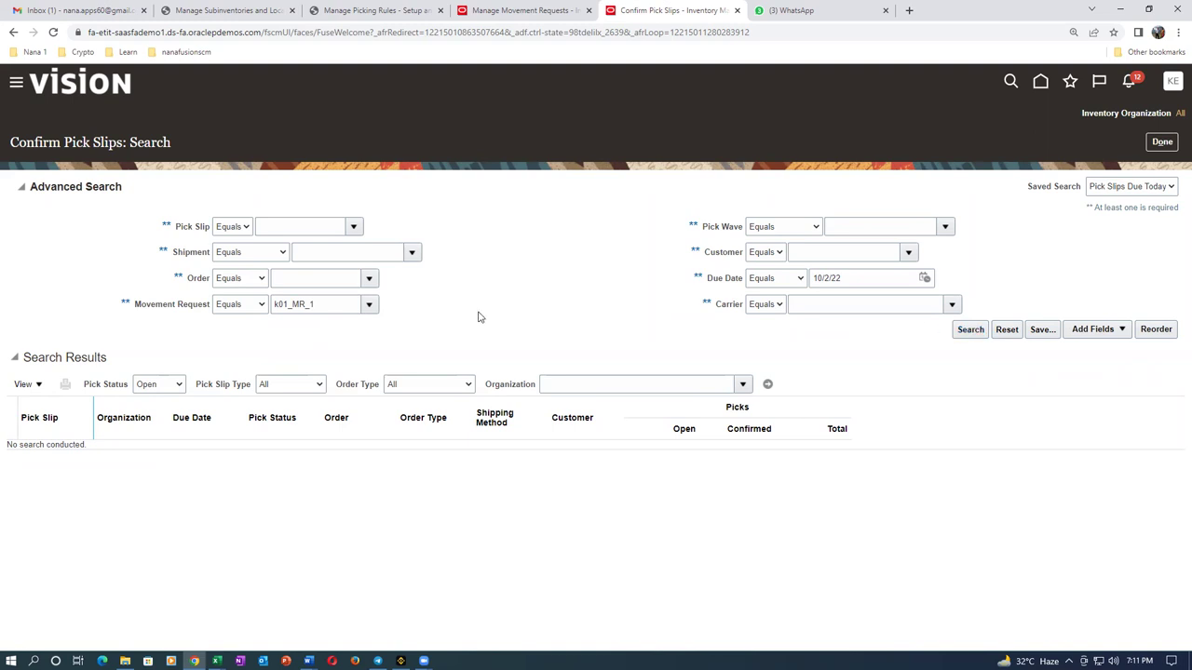
click(1162, 143)
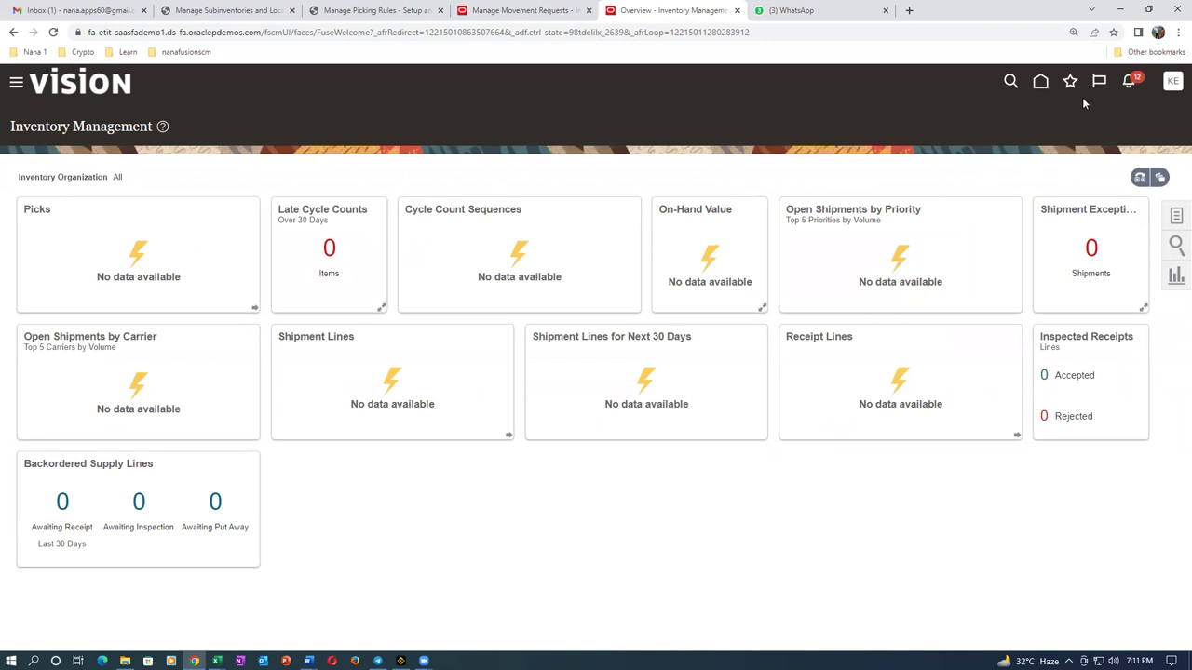
- Find the employee user in the Users list, review its assigned roles, and open it for editing
click(1040, 84)
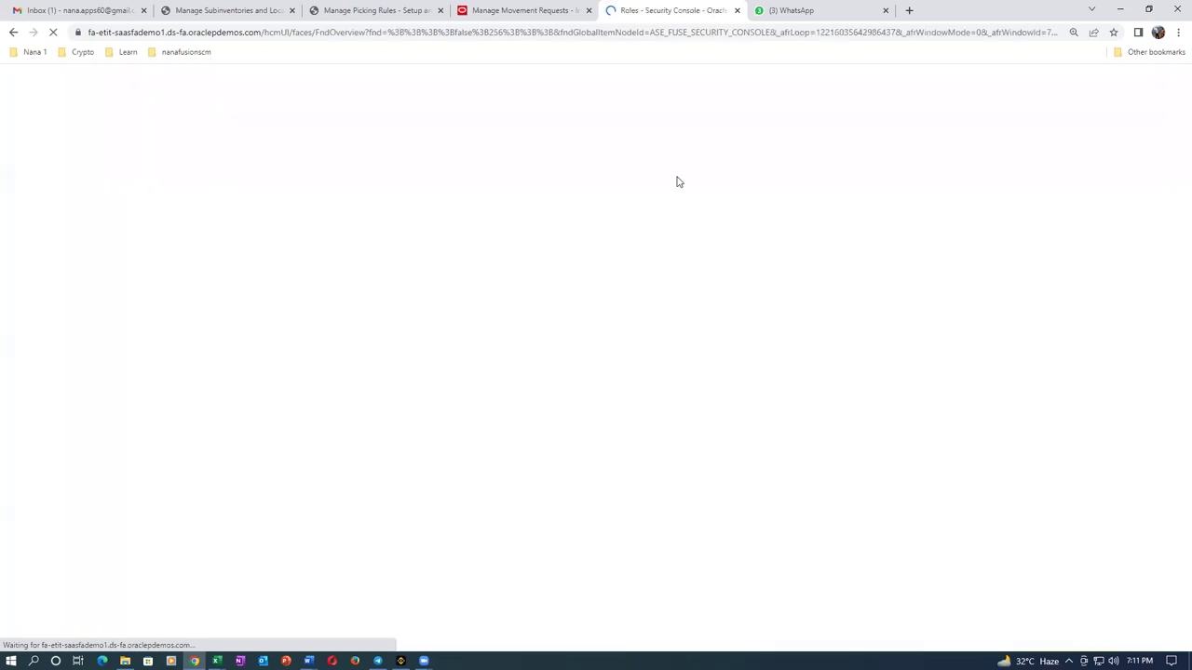
click(47, 244)
click(460, 175)
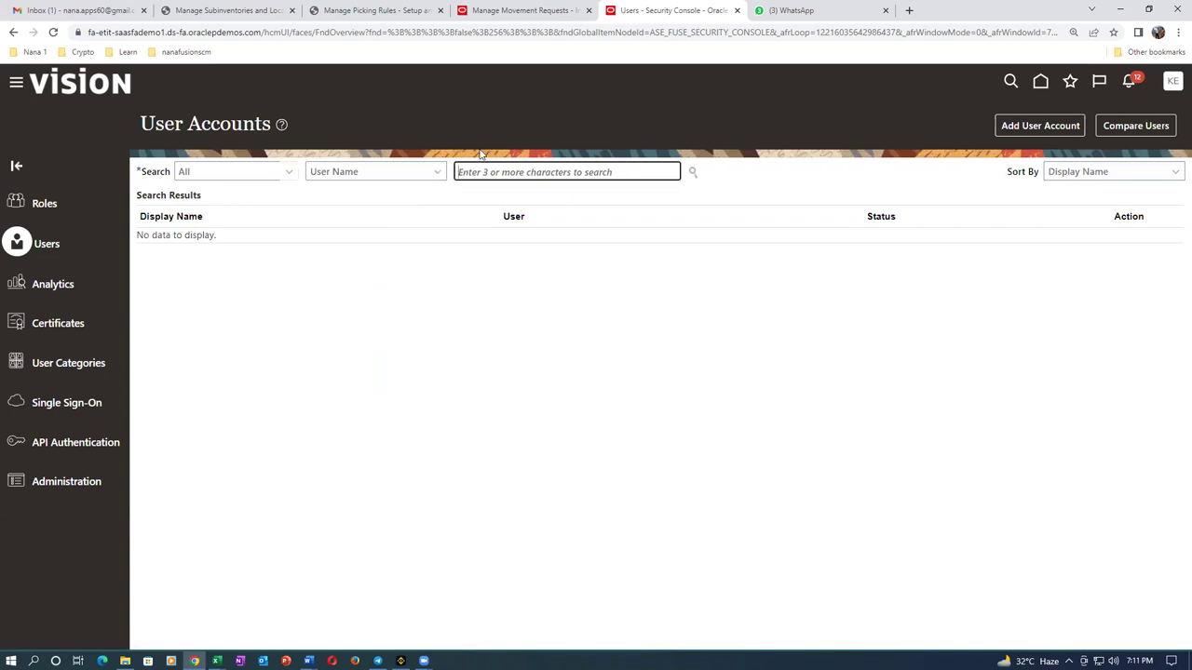
text(k01)
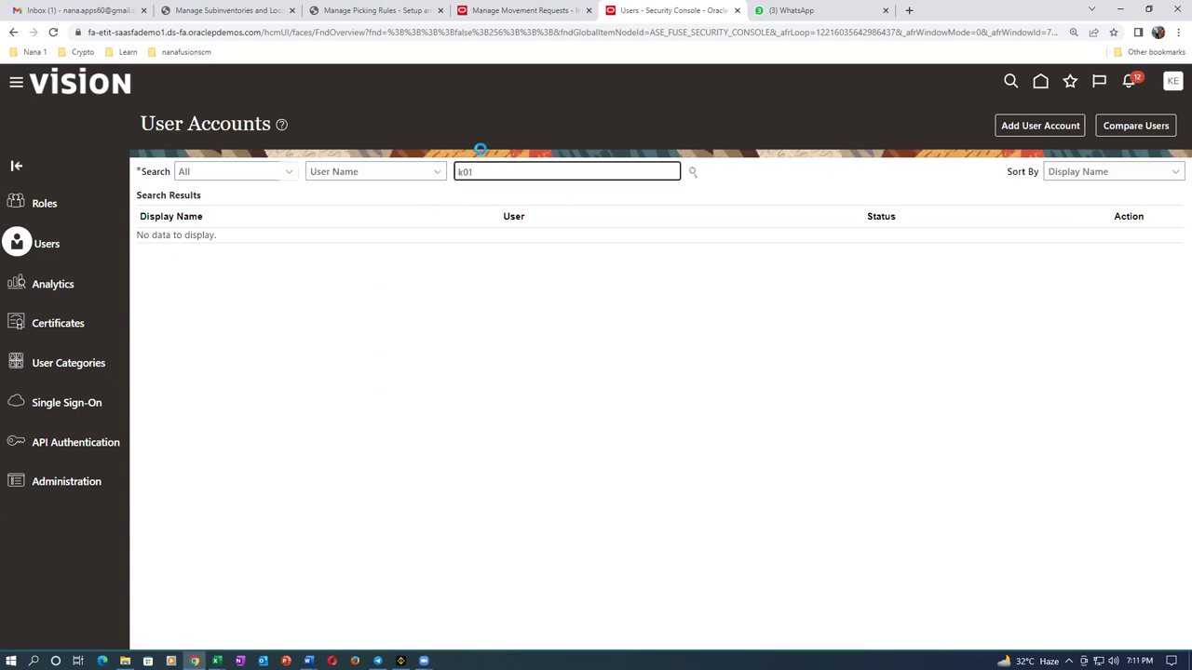
key(Return)
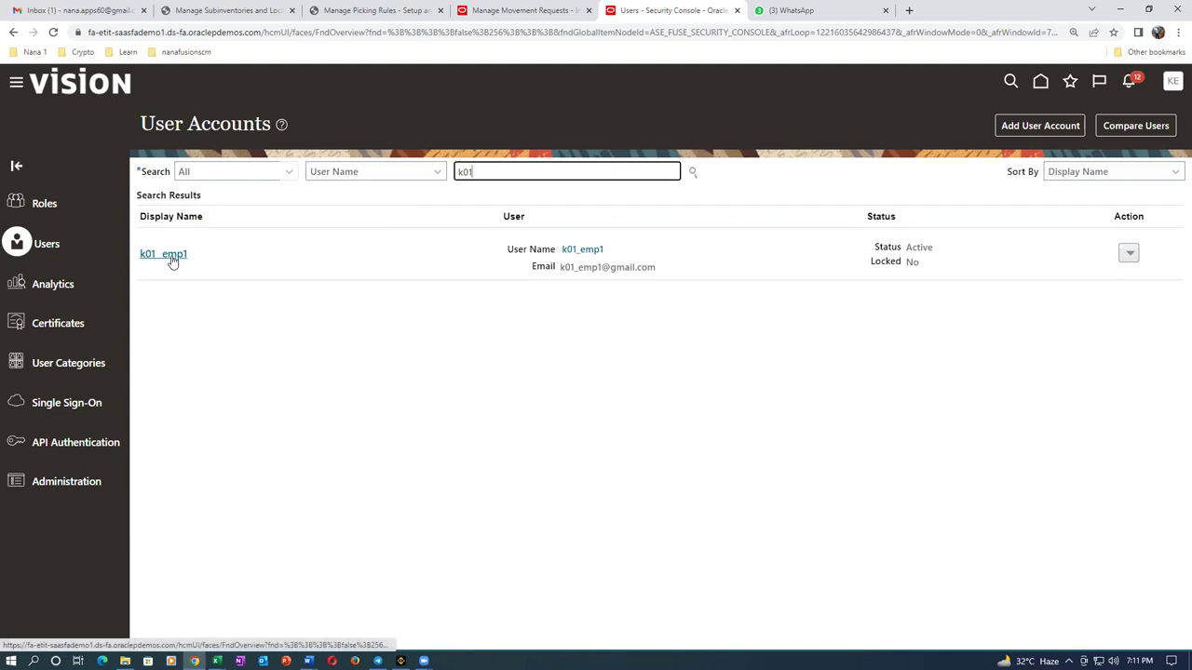
click(172, 261)
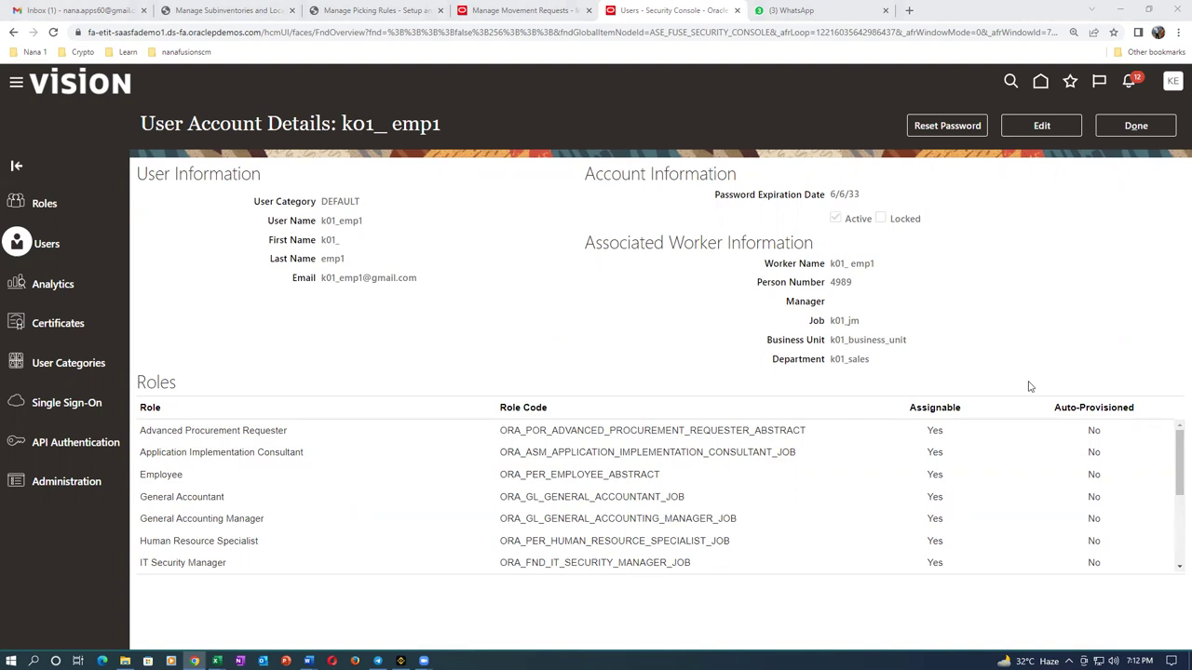
drag(1174, 464, 1174, 557)
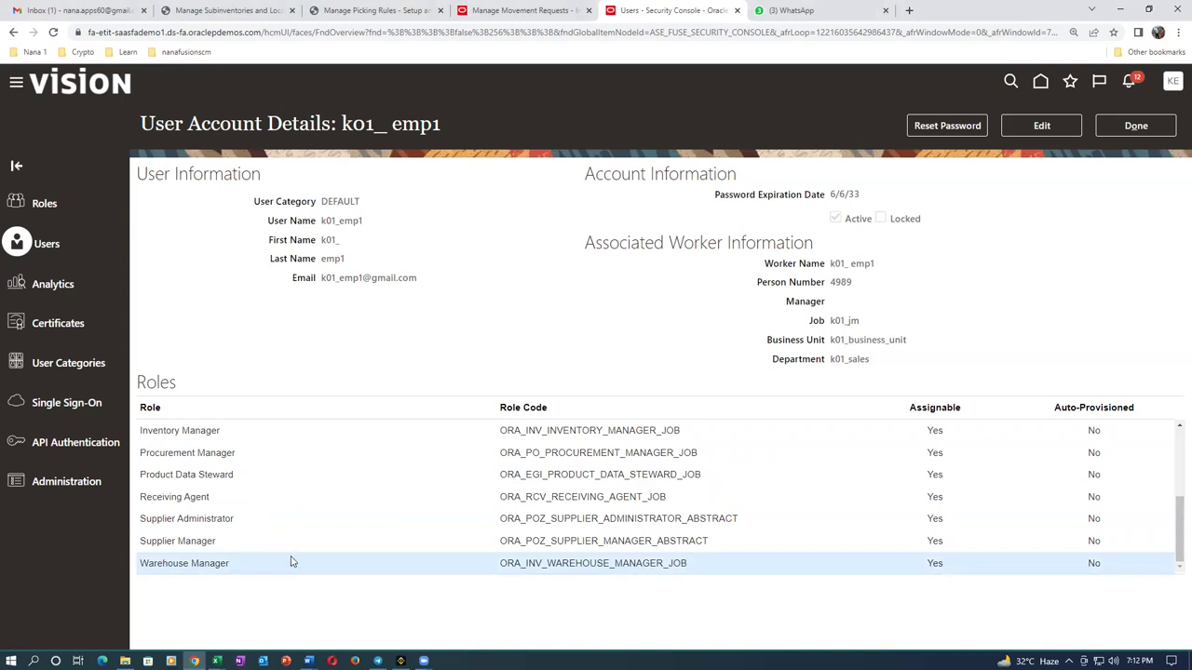
click(1051, 129)
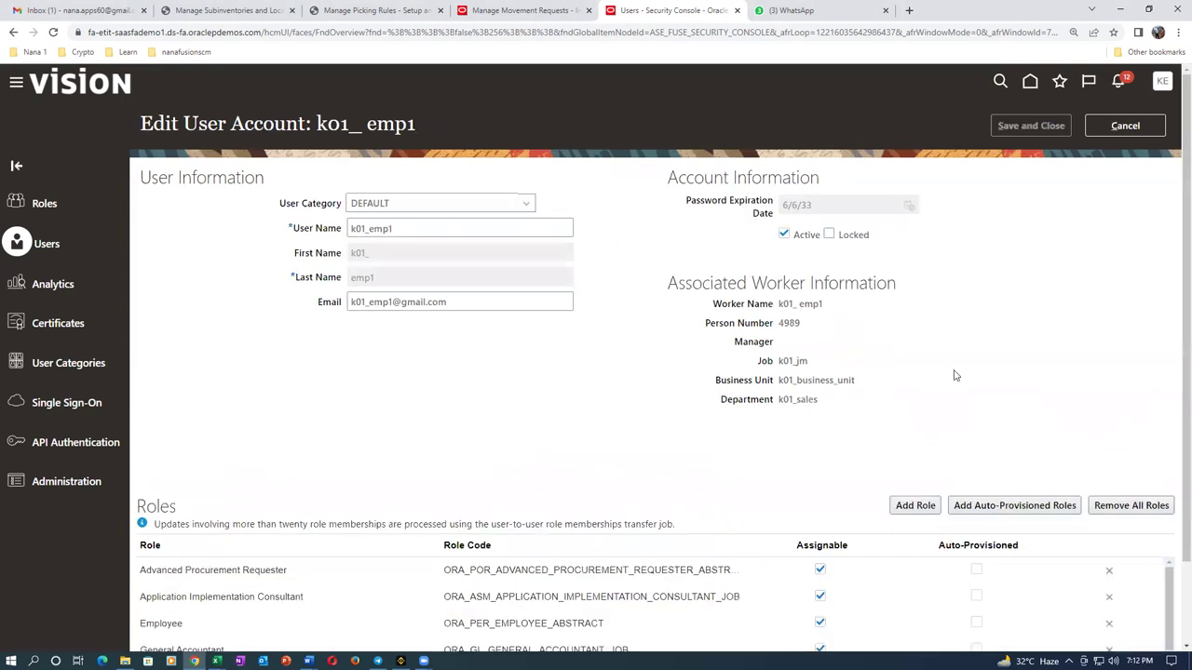
- Add Shipping Manager role membership to the employee's user account, then save and close it
click(916, 506)
click(553, 223)
text(shippin)
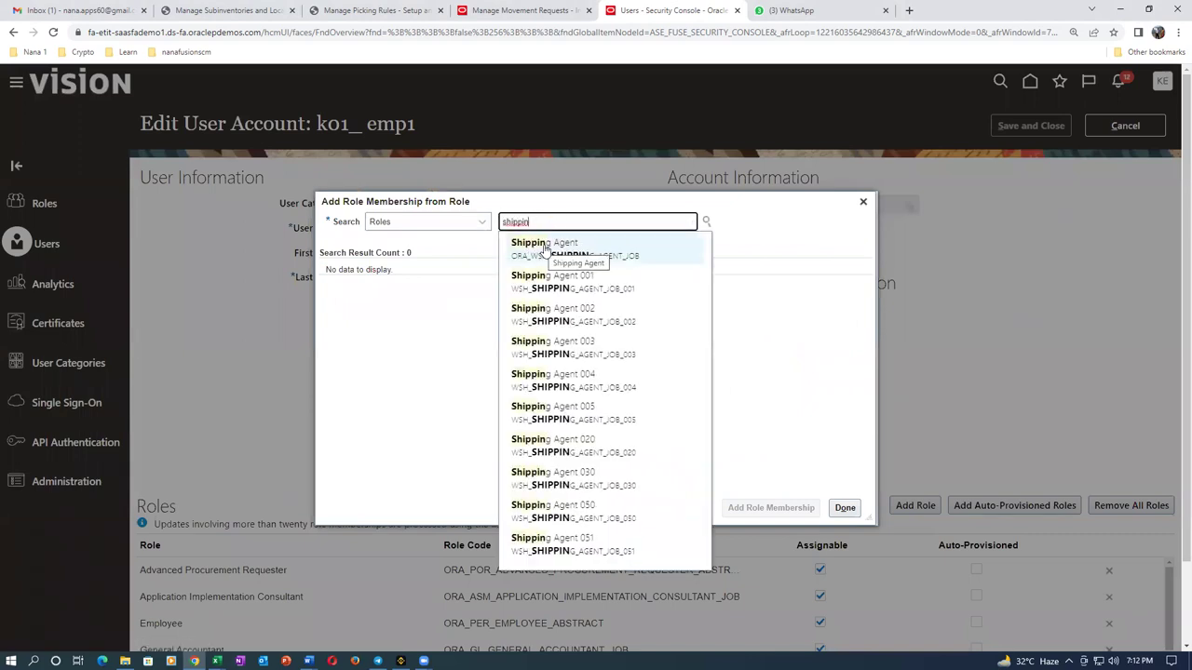
text(g ma)
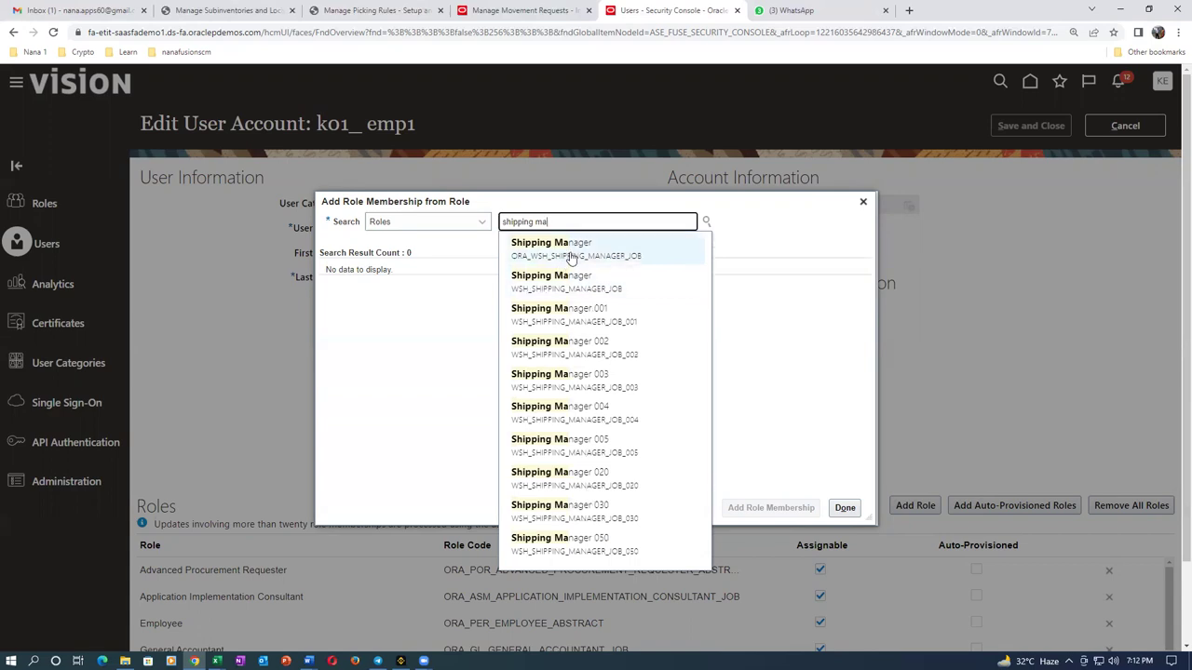
click(571, 251)
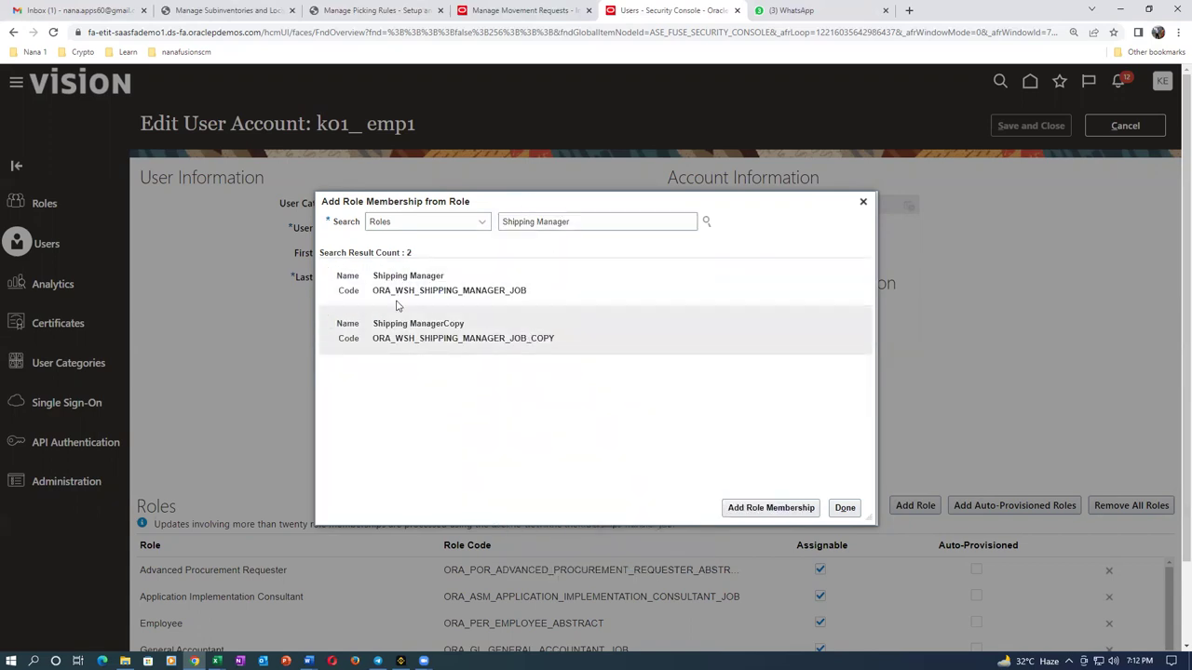
click(513, 284)
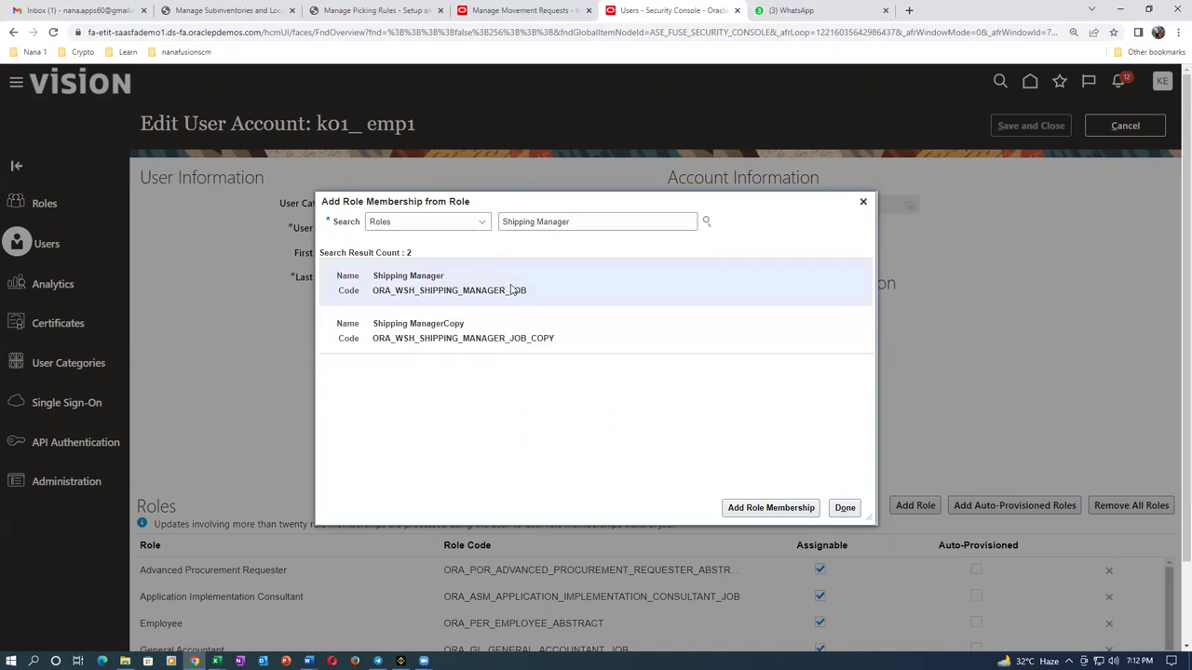
click(752, 512)
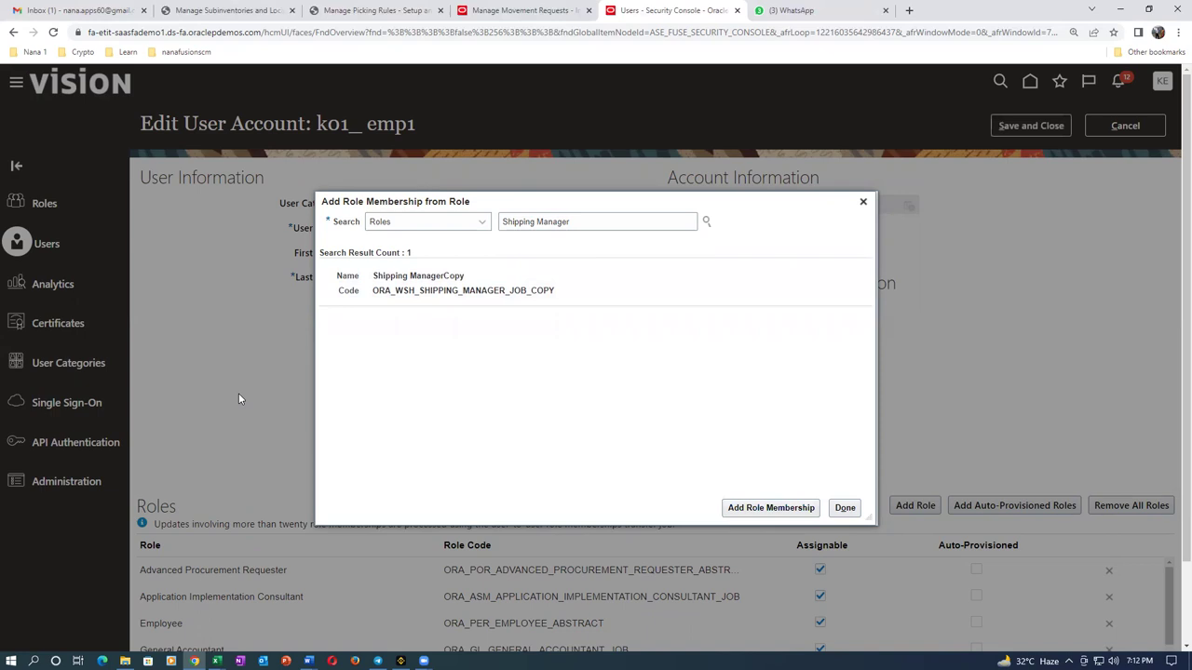
click(845, 508)
click(1044, 126)
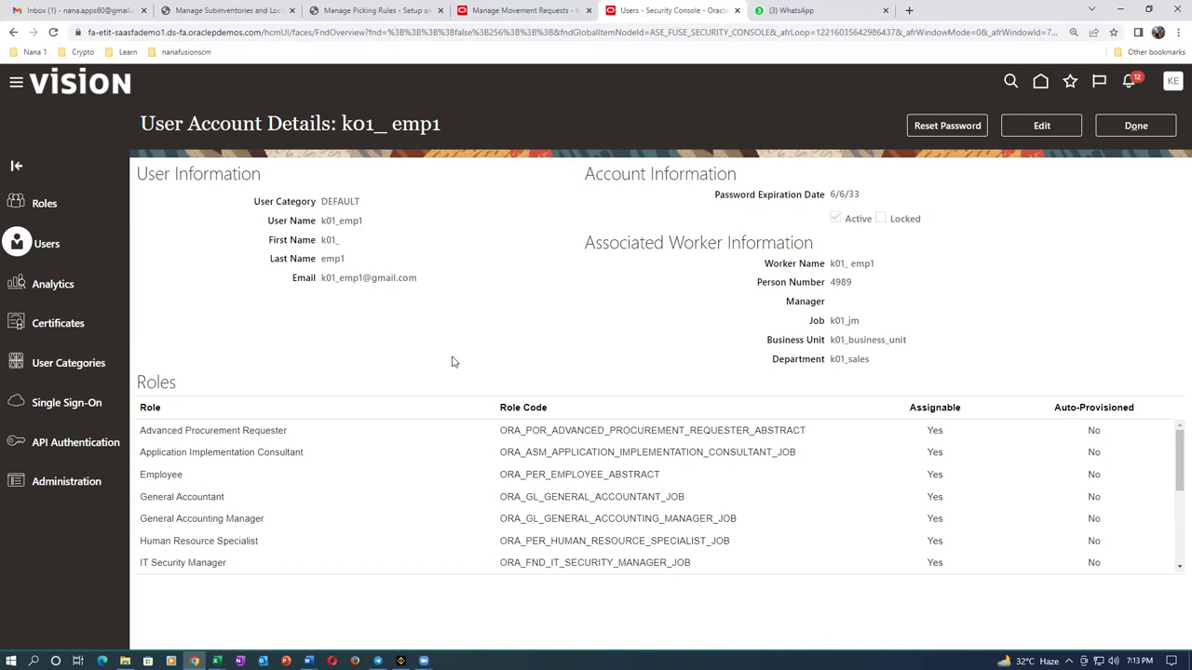
- Open Manage Data Access for Users from Setup and Maintenance via the task search 'man%data%access'
click(1131, 127)
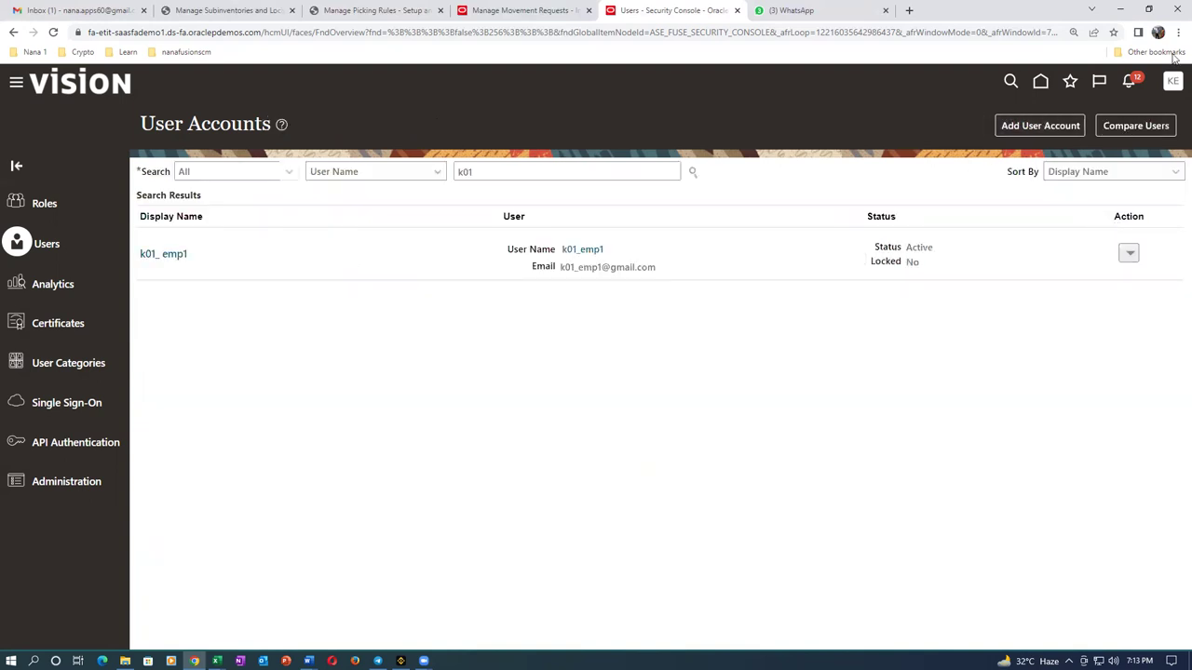
click(1172, 85)
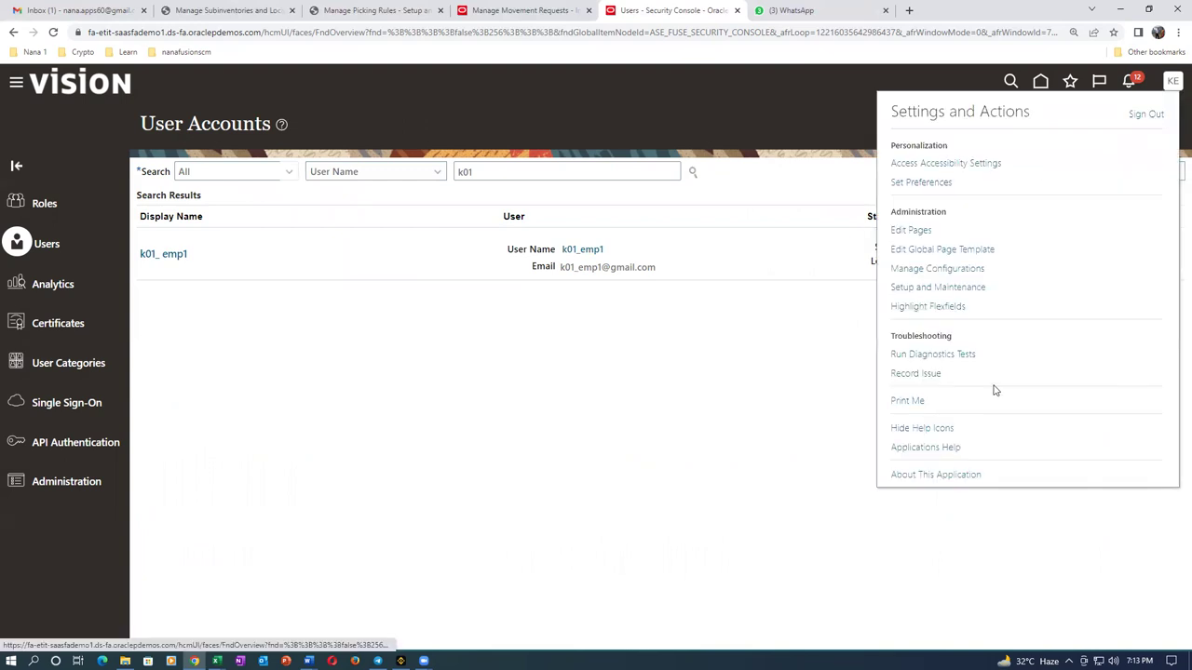
click(932, 287)
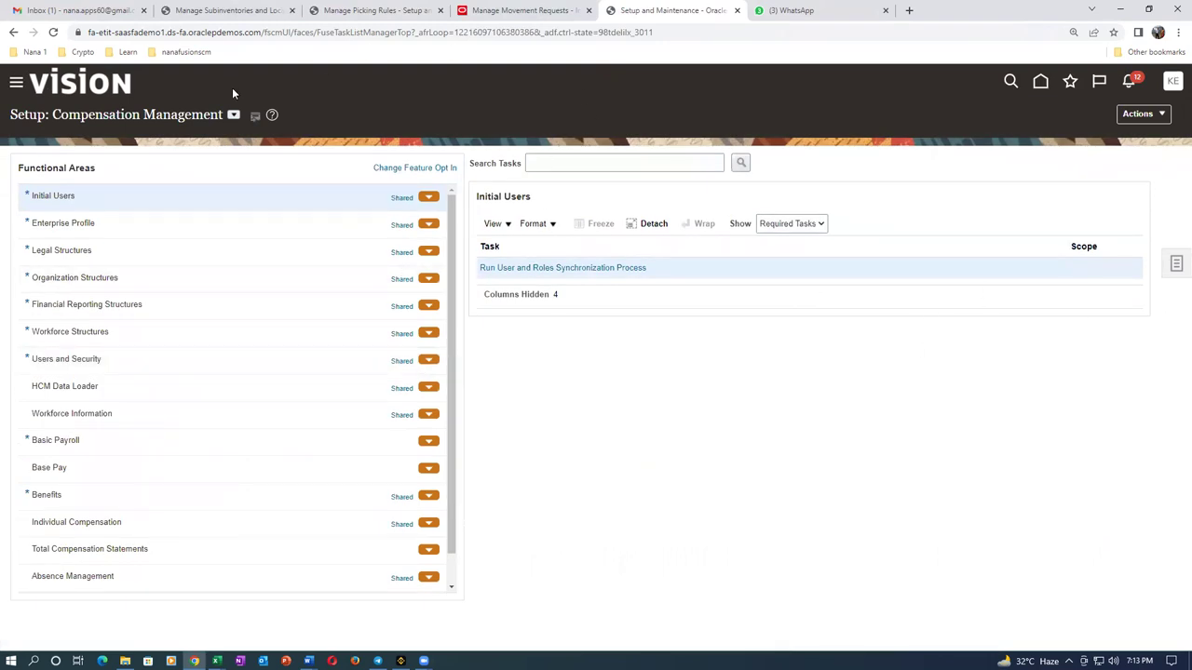
click(1176, 266)
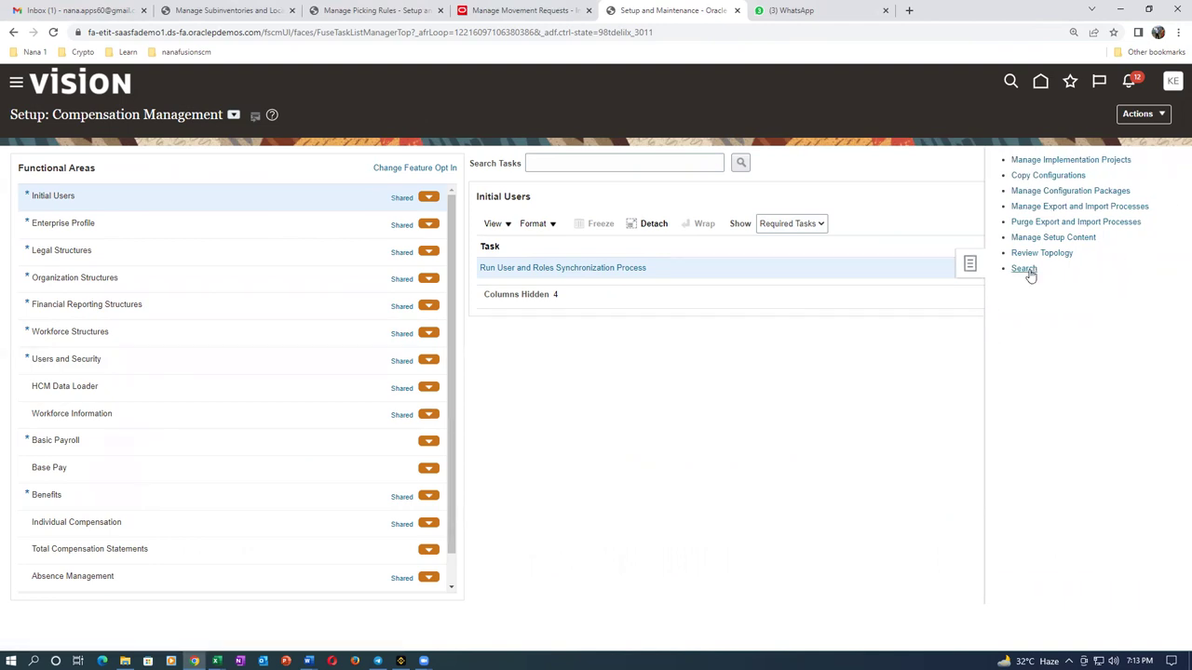
click(1027, 270)
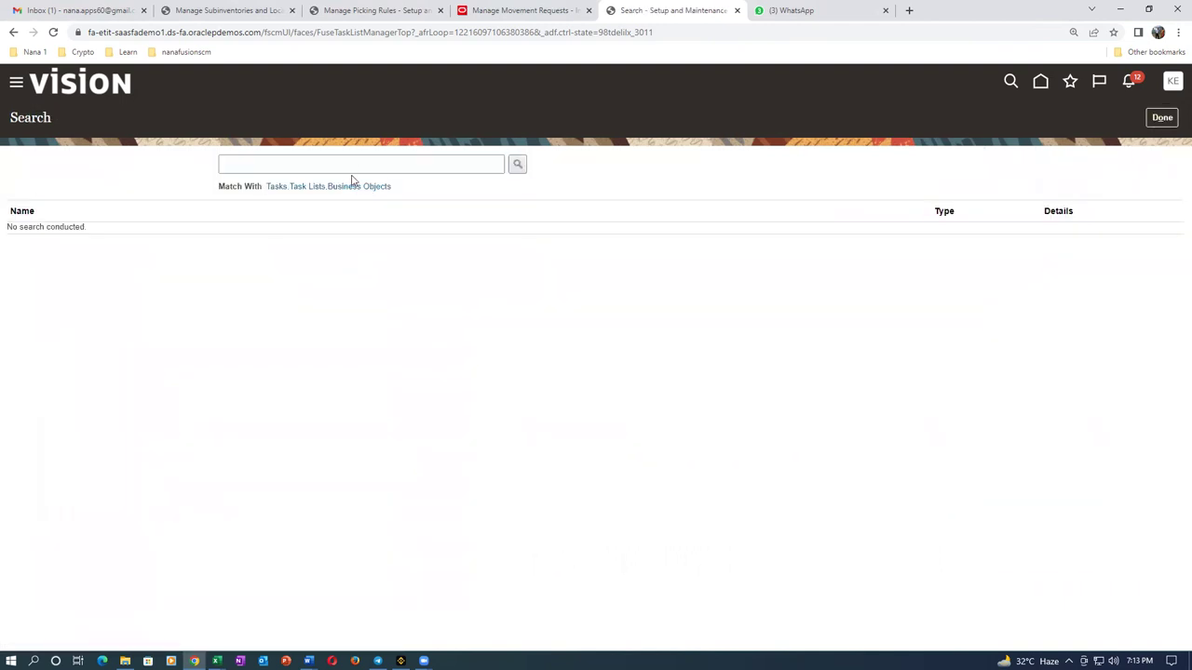
click(349, 165)
text(man%)
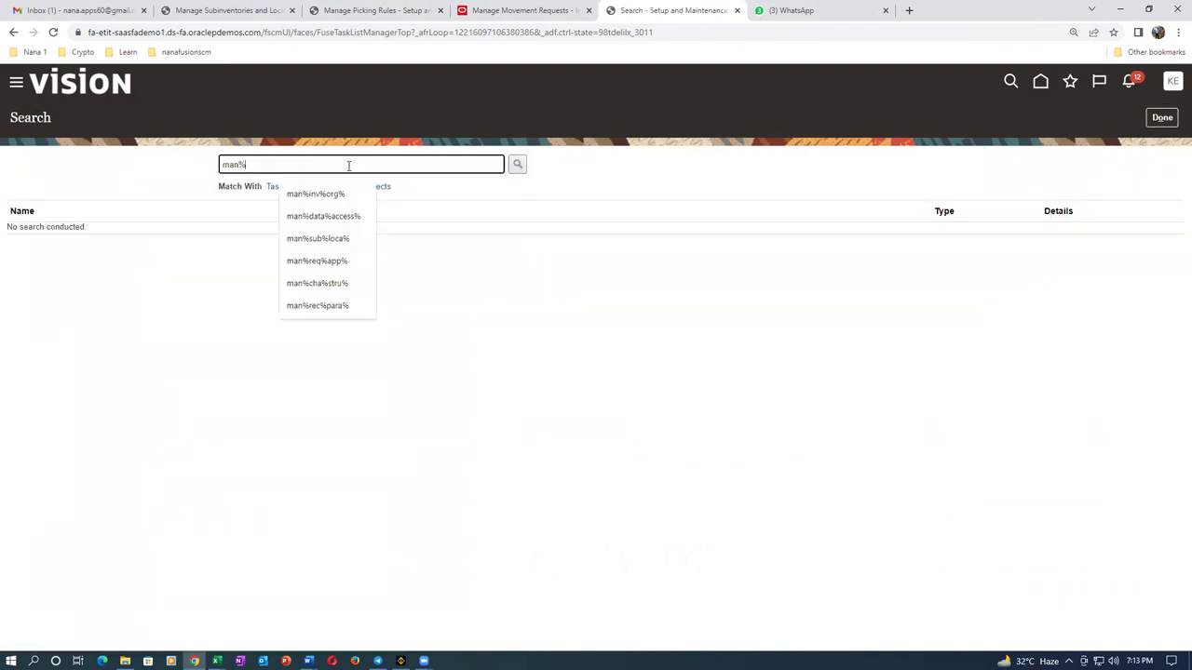
text(data%access%)
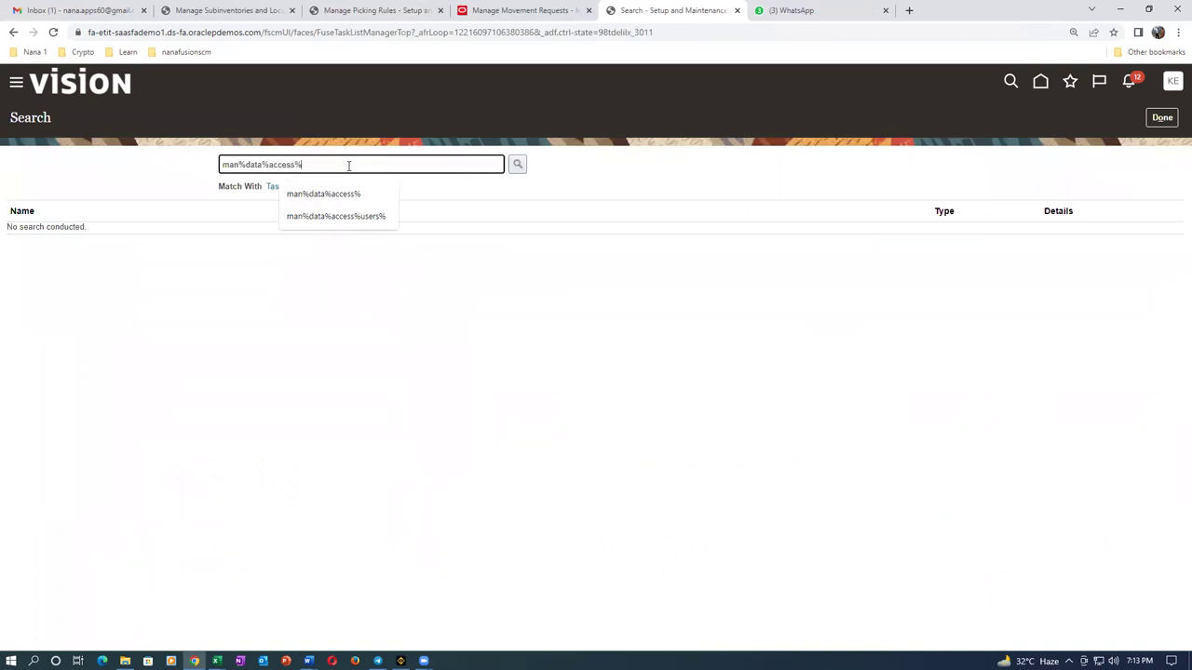
key(Return)
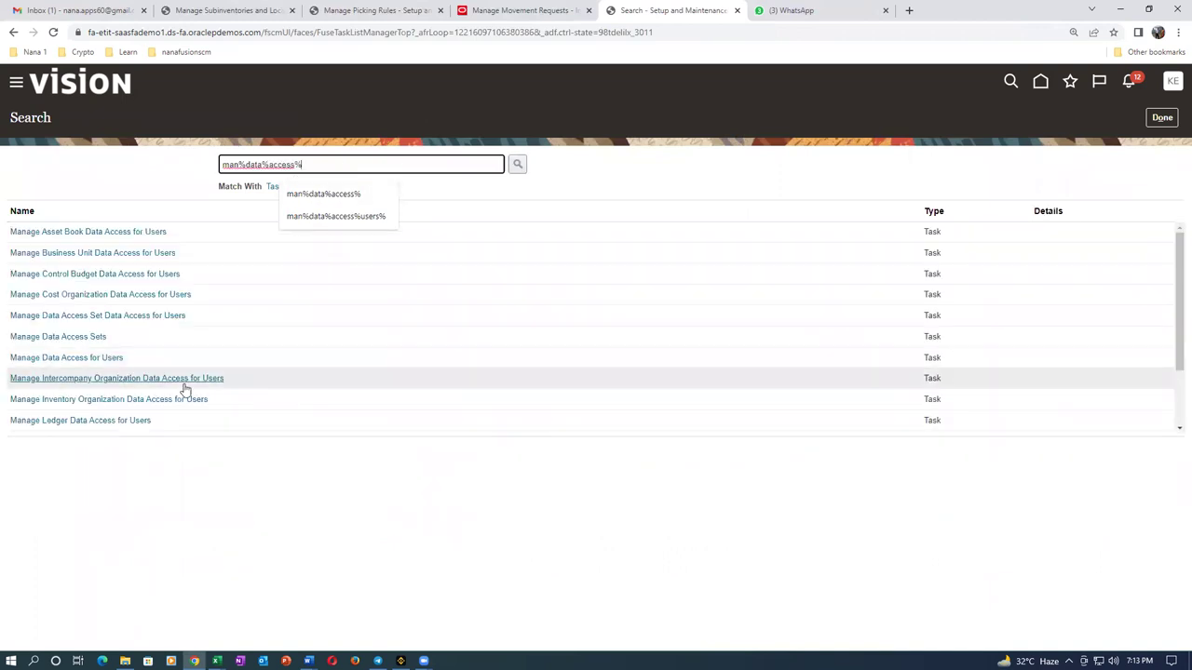
click(65, 361)
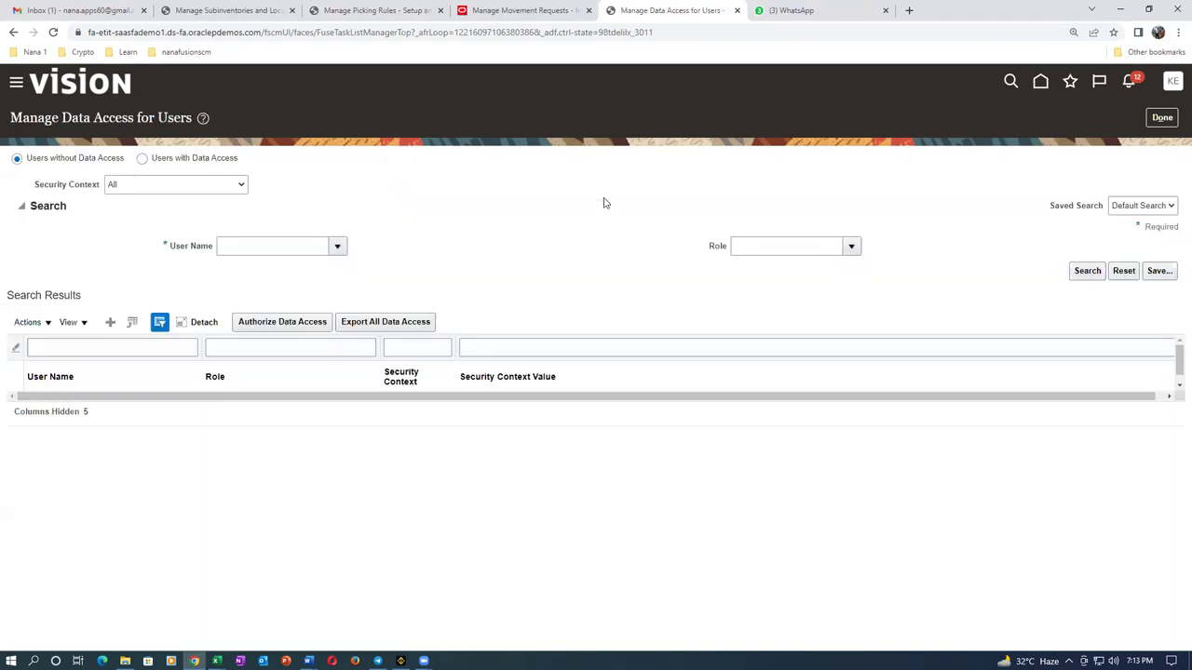
- List the employee's existing data access, showing Inventory Manager access to K011 and K012
click(143, 160)
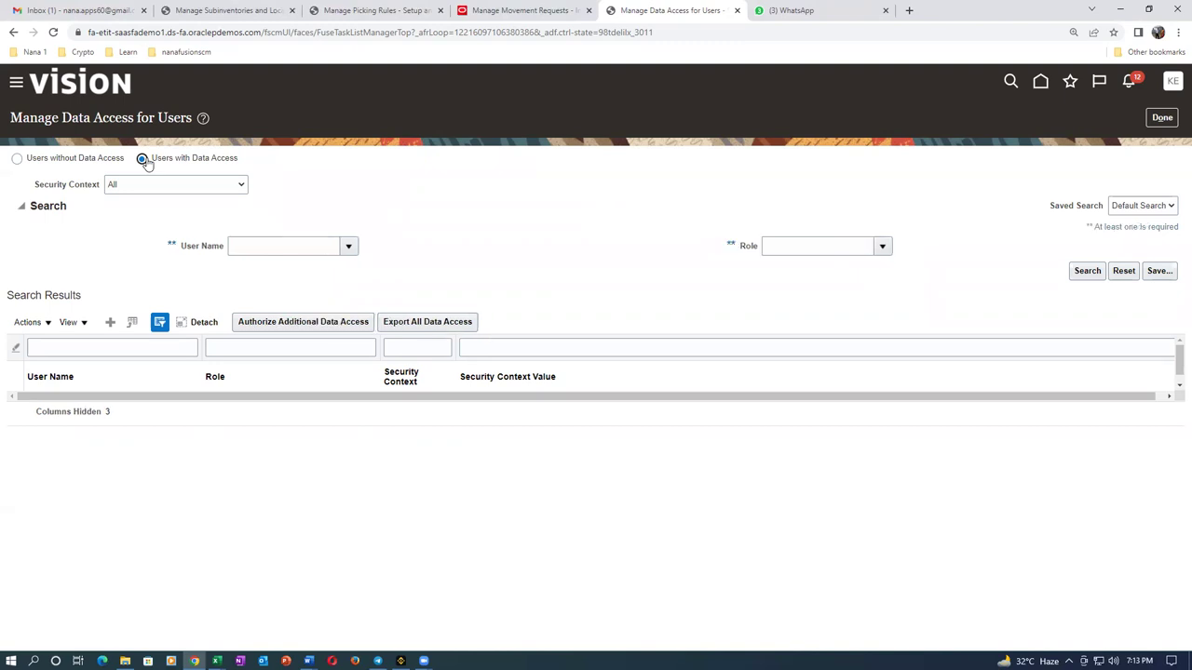
click(273, 246)
text(k01)
key(Tab)
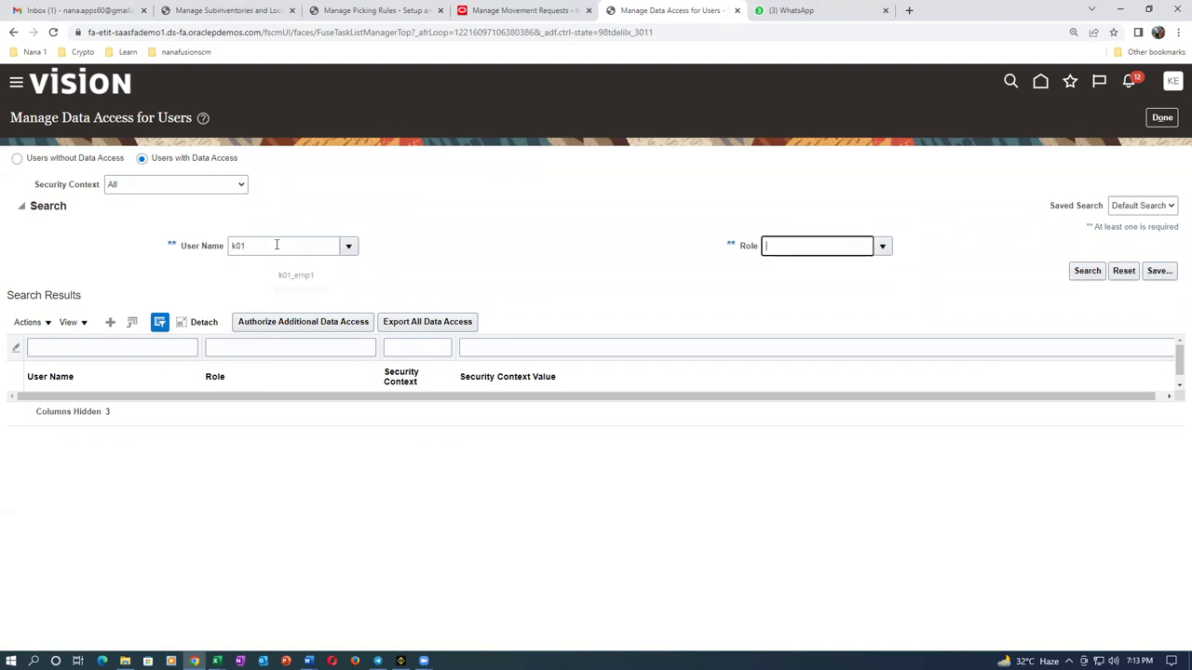
click(1088, 273)
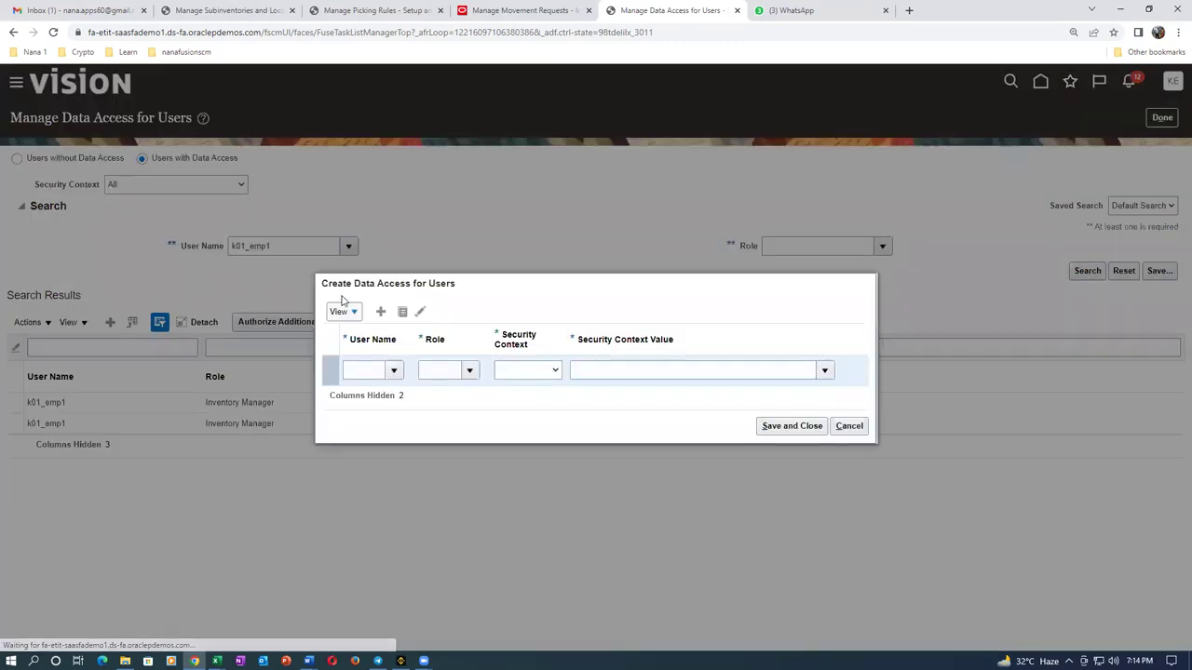
- Add a Warehouse Manager data access row for the employee on inventory organization K011
click(364, 371)
text(k01)
key(Tab)
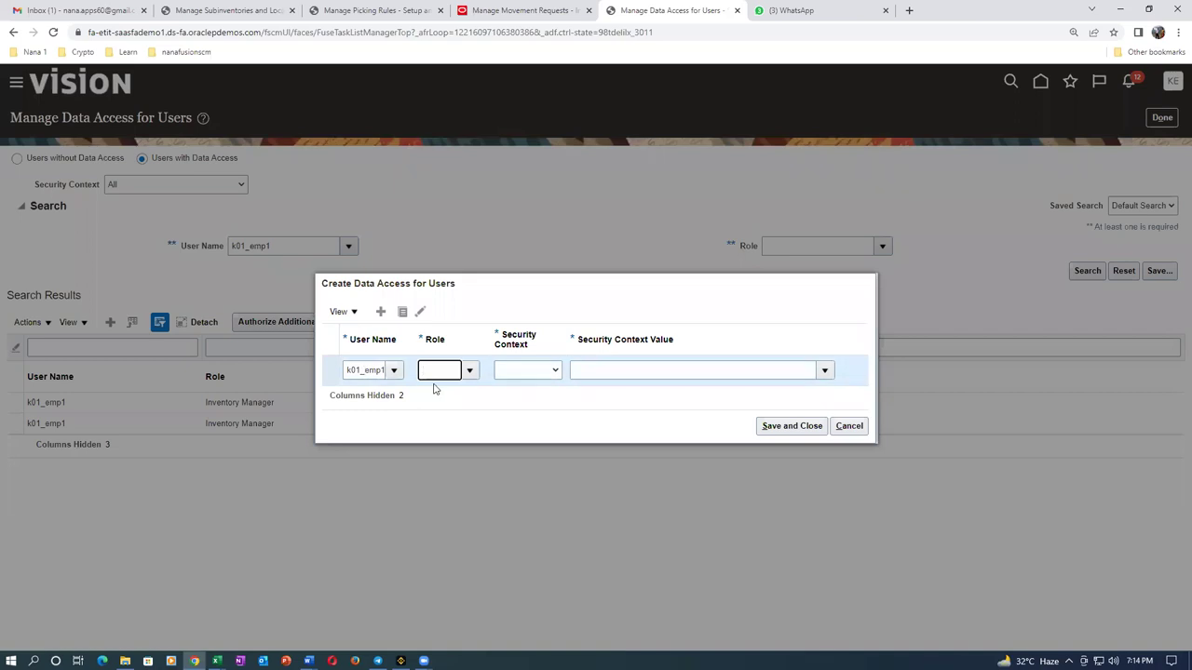
text(ware)
key(Tab)
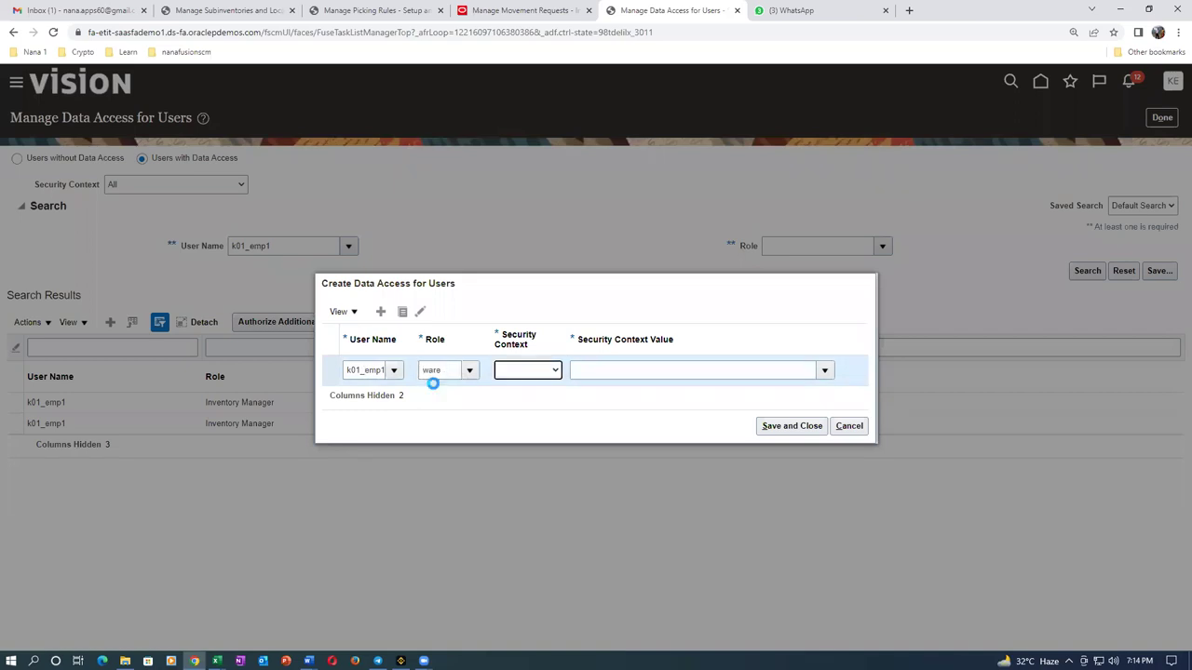
click(535, 372)
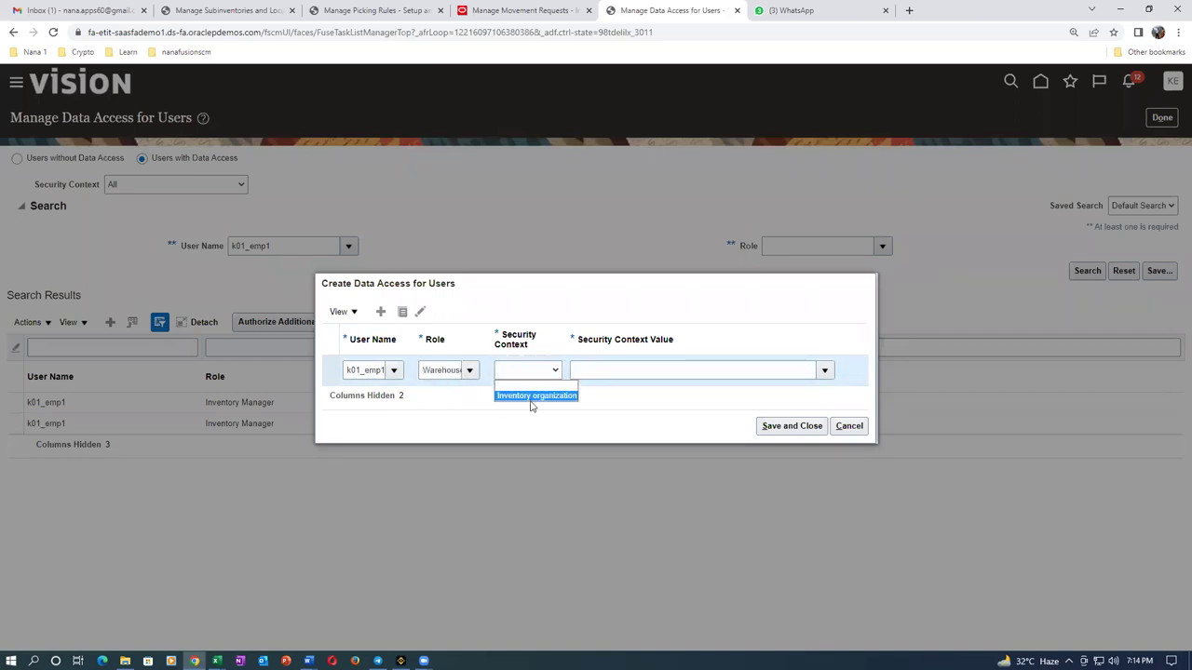
click(533, 396)
click(605, 372)
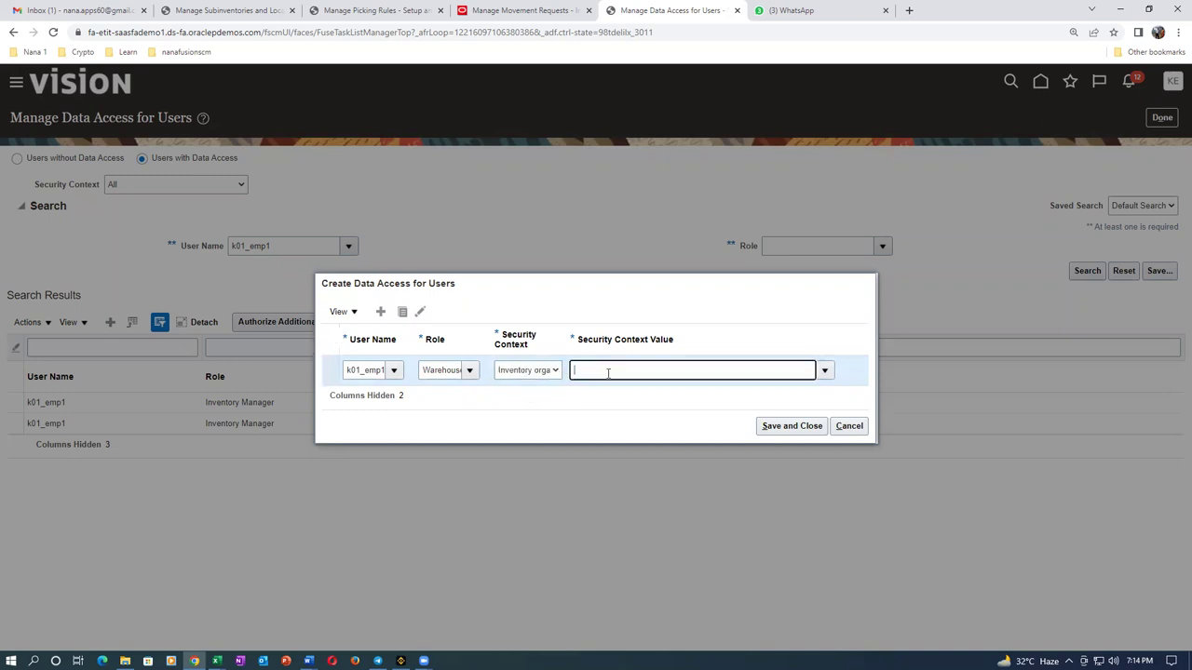
text(K01)
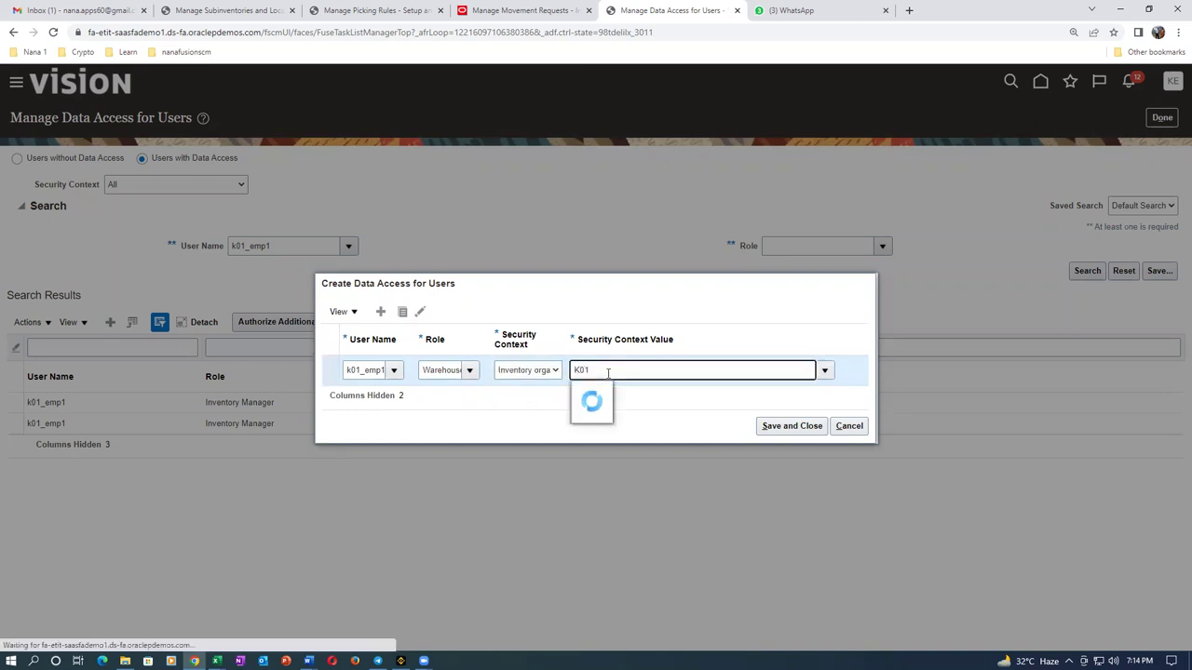
click(587, 413)
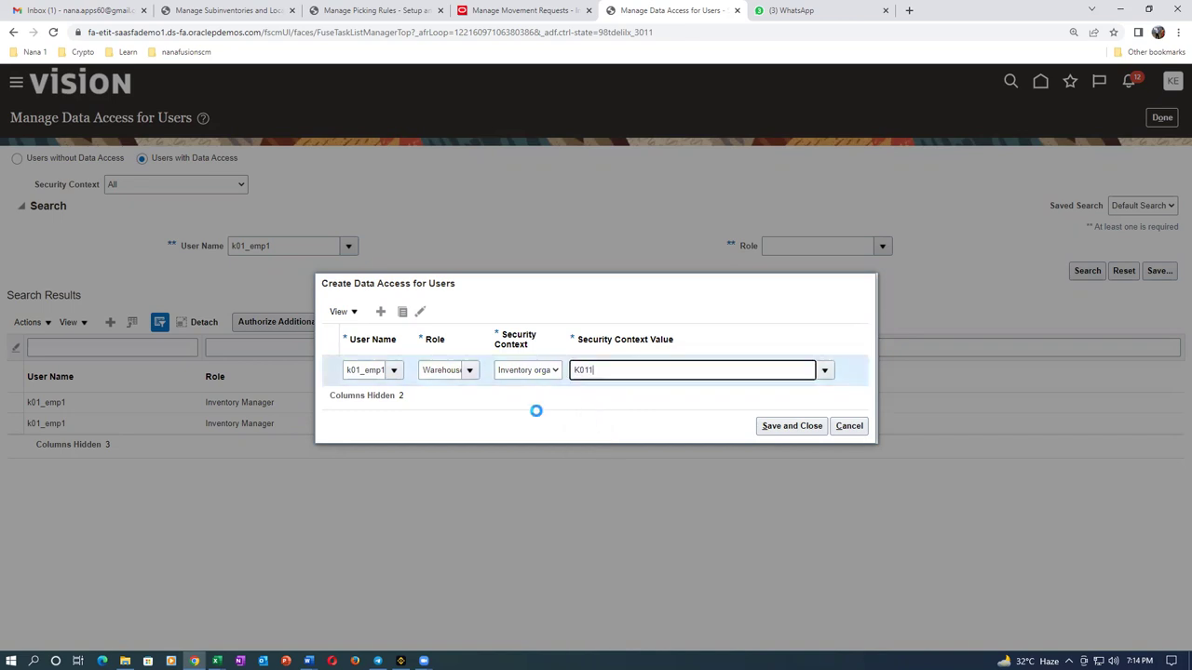
- Add a second row giving the employee Shipping Manager access to inventory organization K011
click(380, 313)
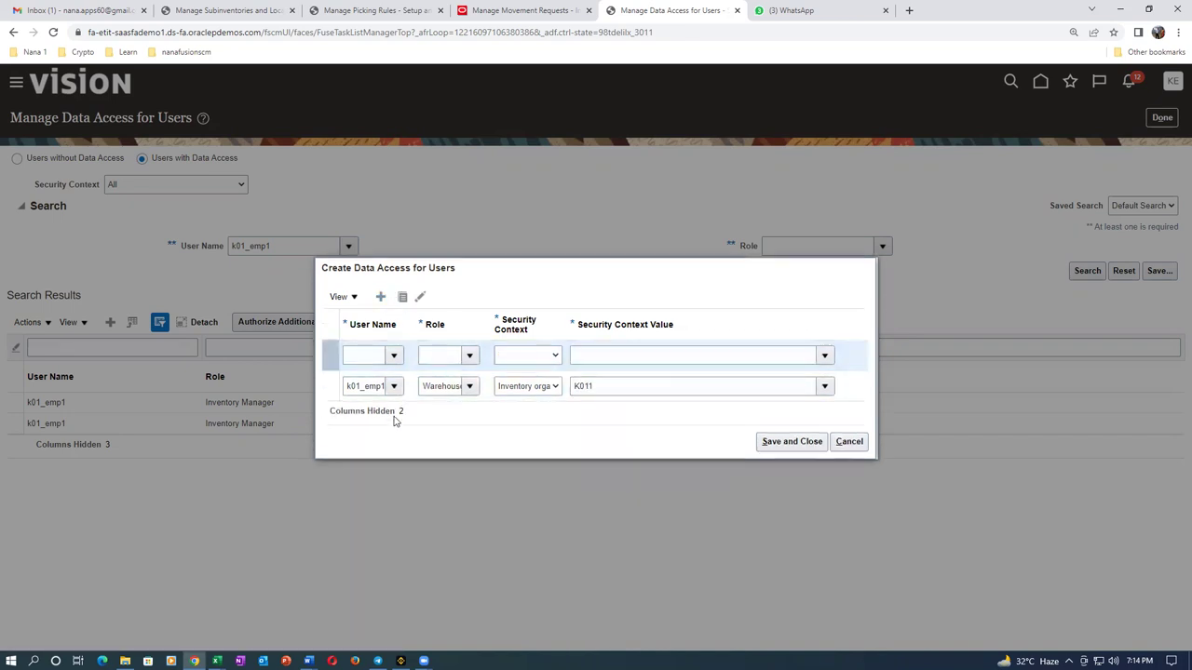
click(371, 360)
text(k01)
click(371, 377)
click(434, 356)
text(shi)
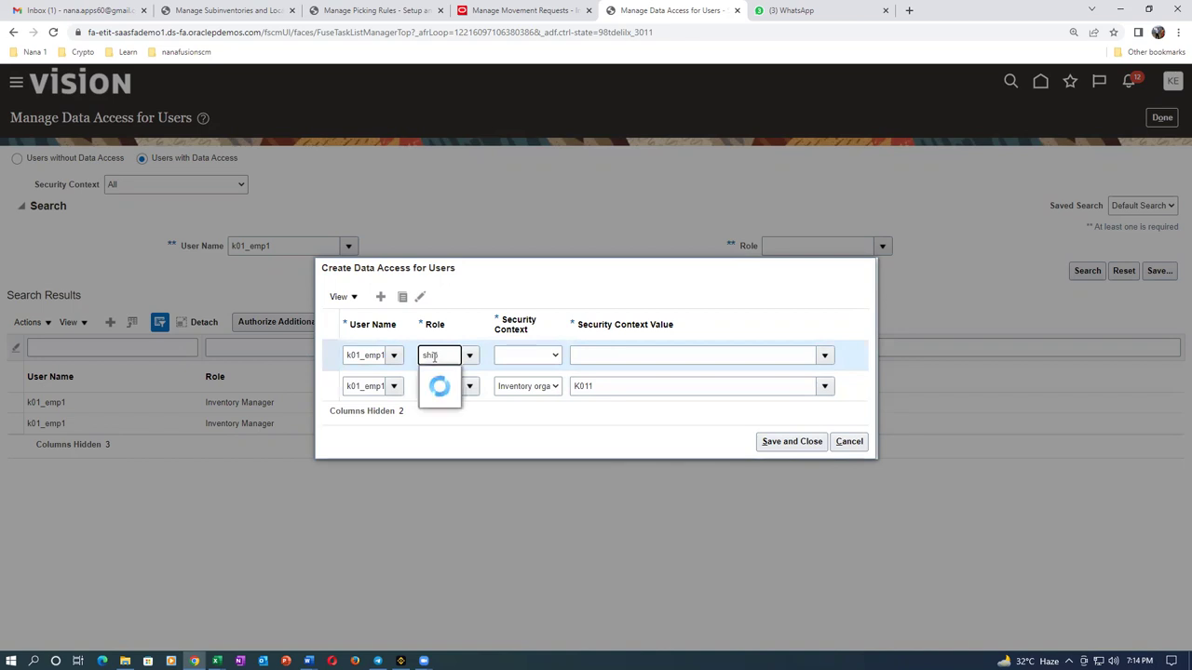
click(454, 377)
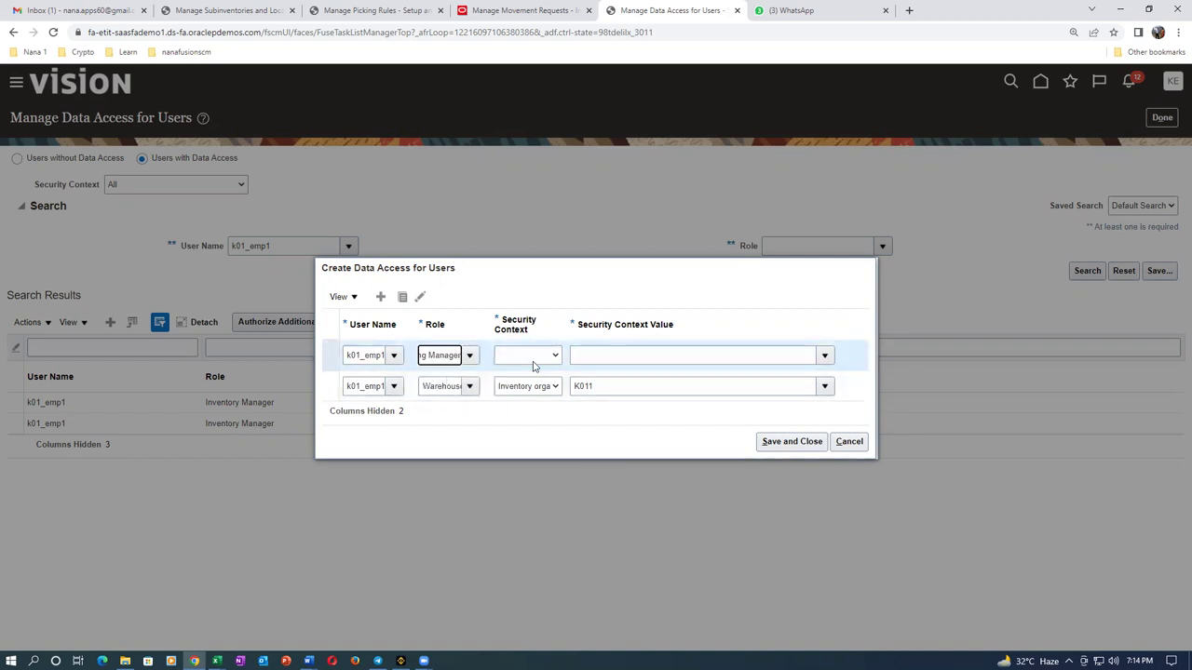
click(531, 355)
click(548, 371)
click(591, 355)
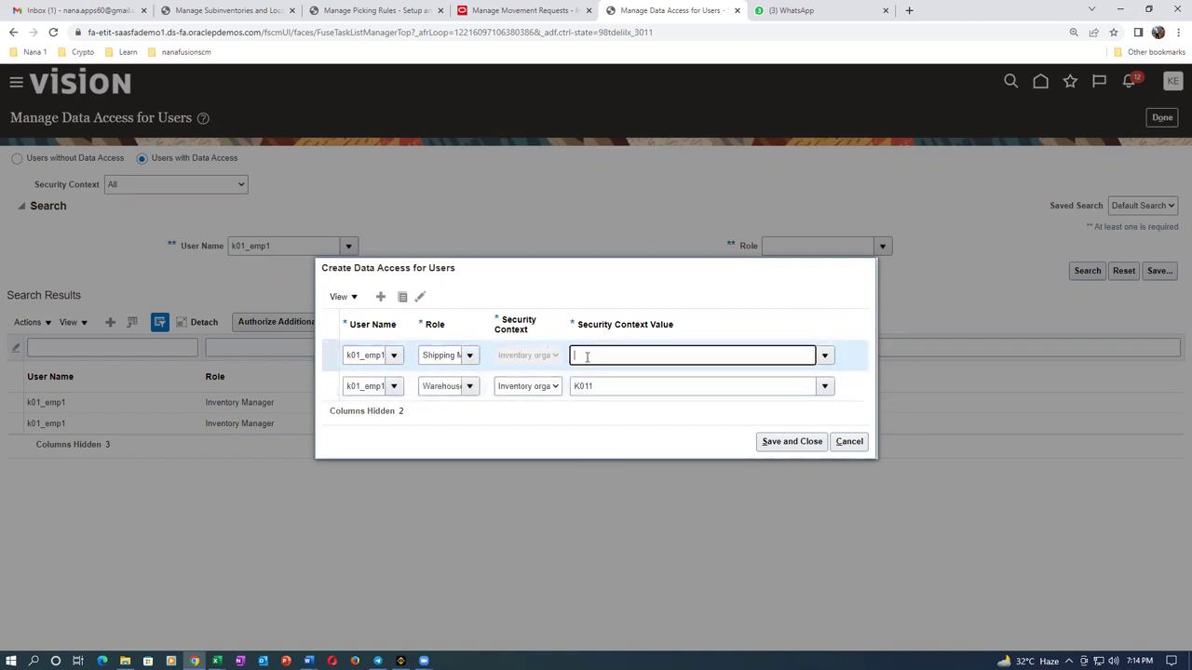
text(K01)
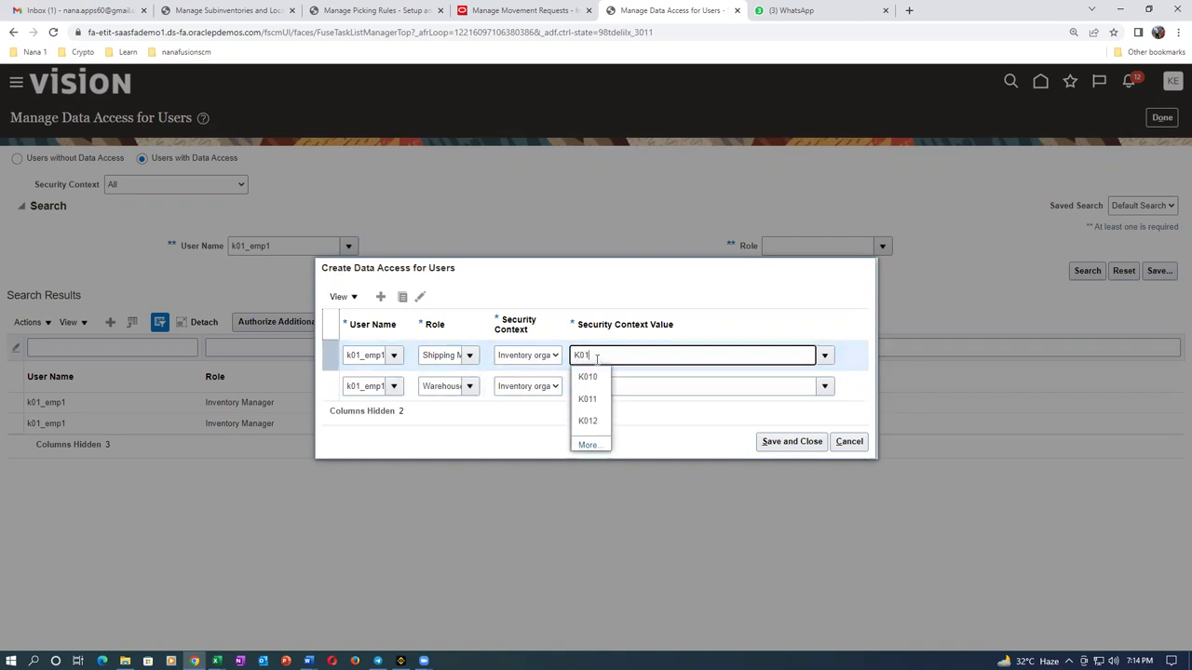
click(588, 399)
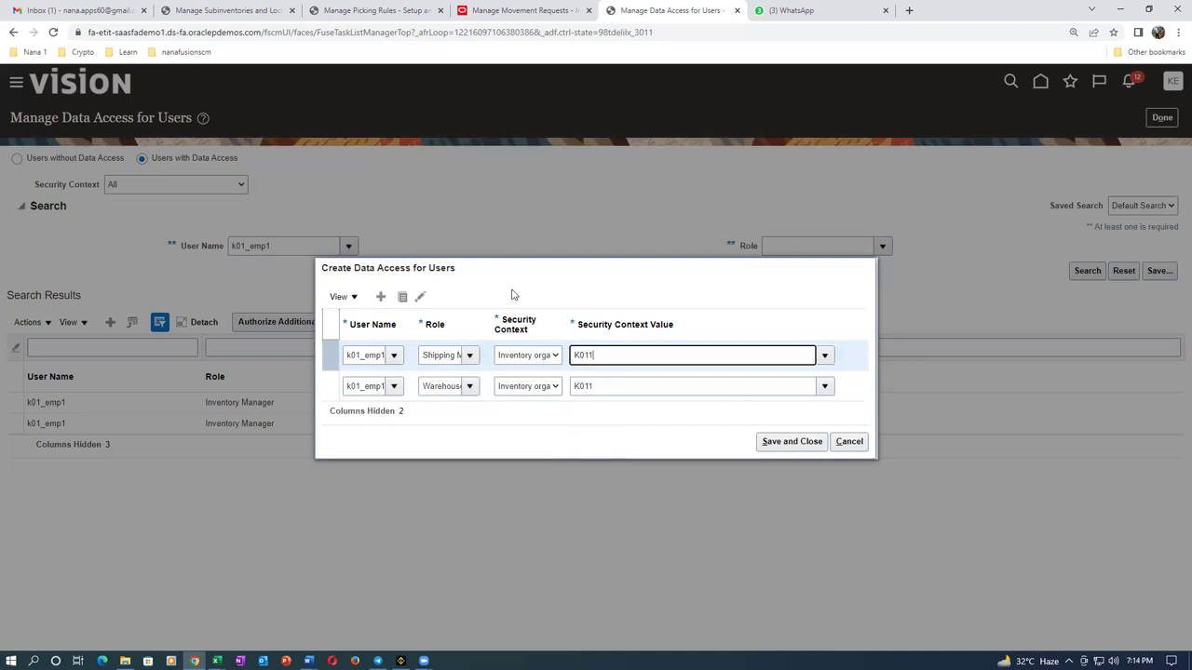
- Save the new data access rows and refresh the search to show four rows
click(484, 450)
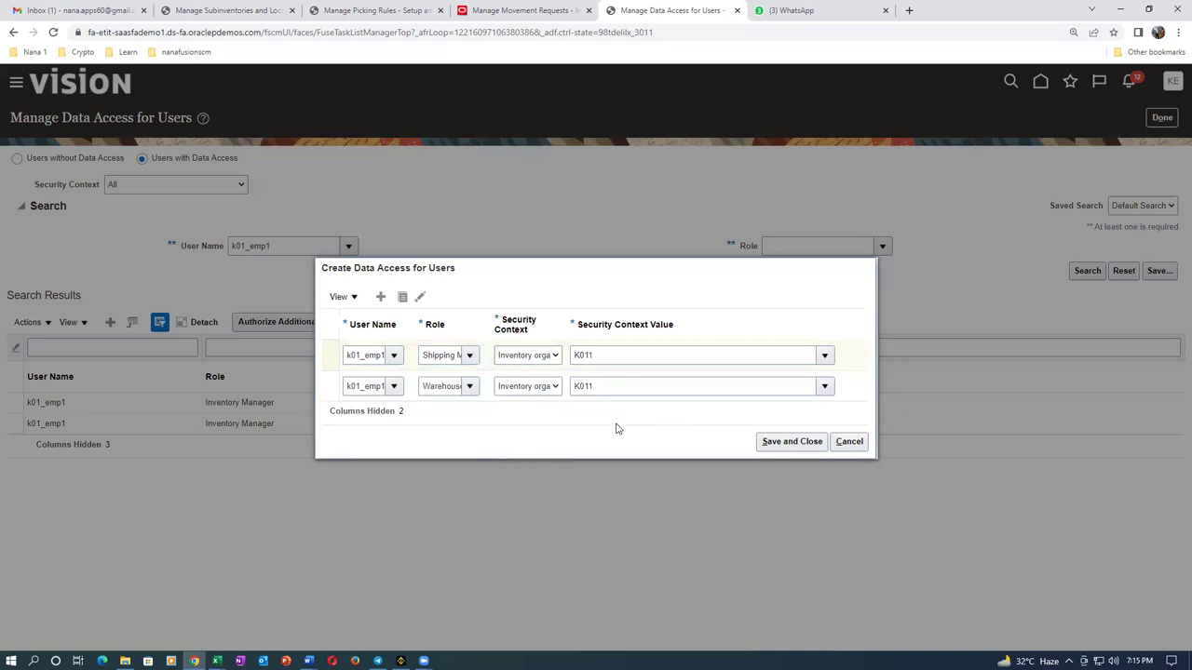
click(793, 443)
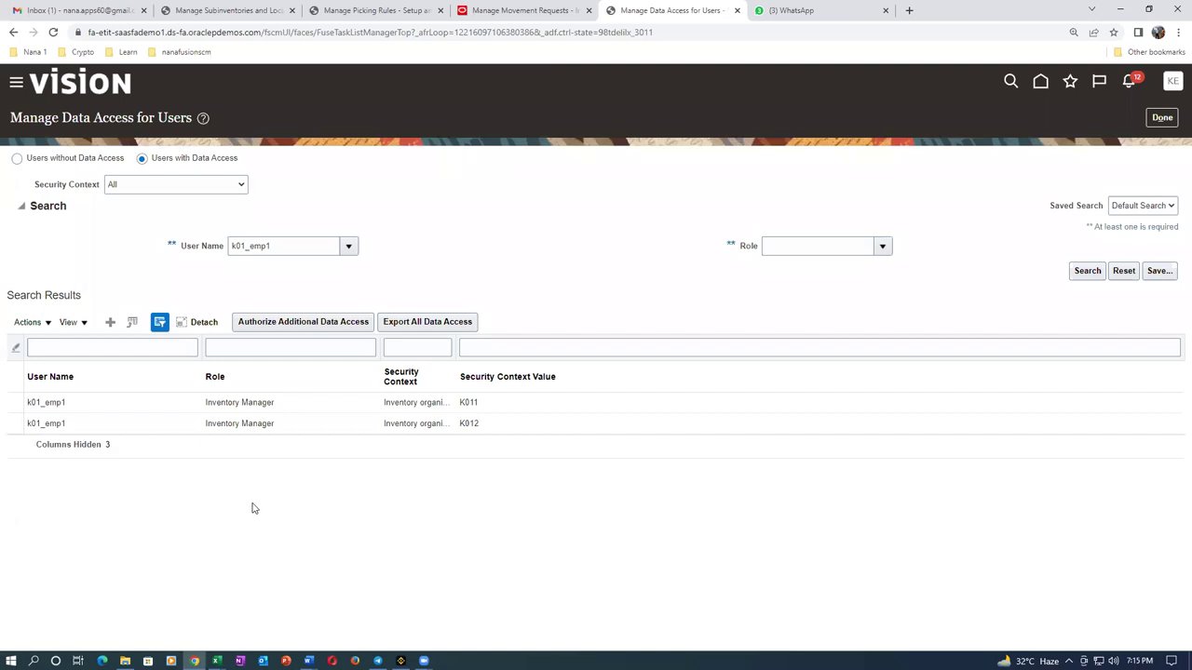
click(1085, 273)
- Leave the data access page and sign out of the application
click(1162, 119)
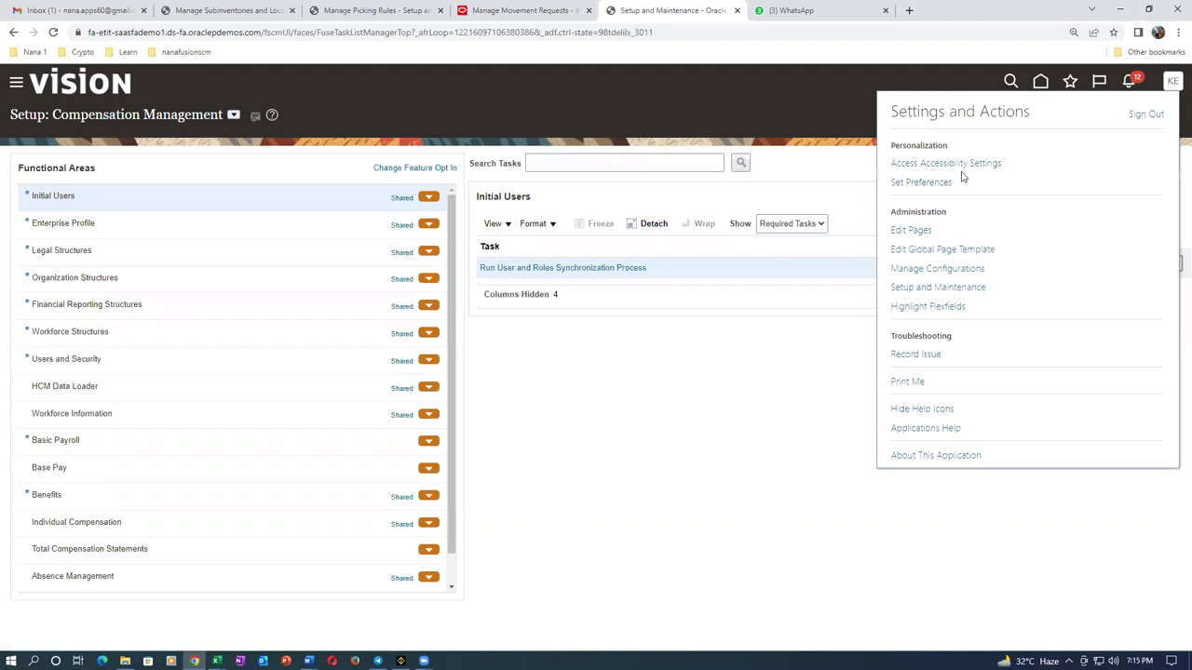
click(1146, 114)
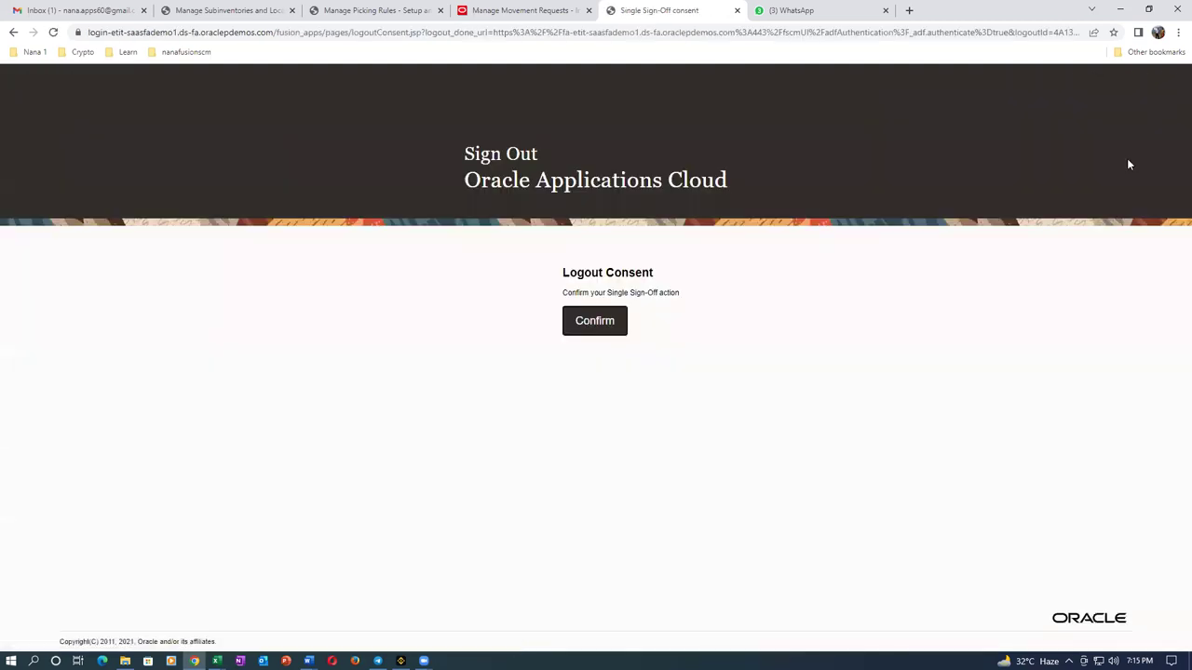
click(597, 321)
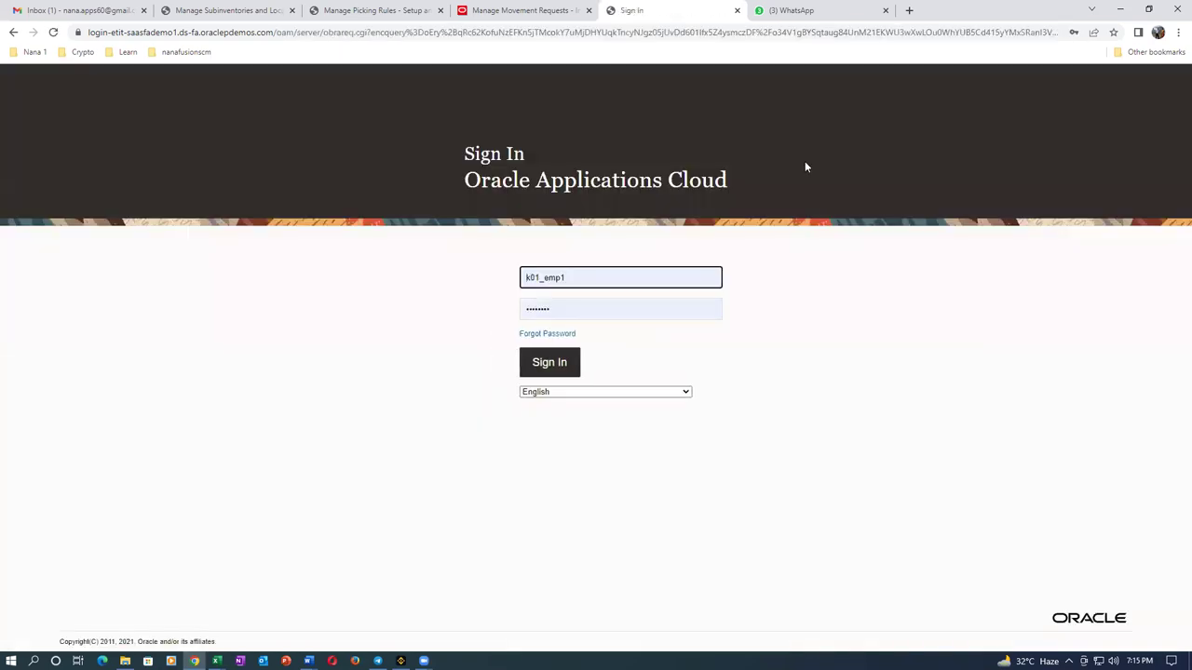
- Close the movement requests, picking rules and subinventories tabs, then sign back in as the employee
click(521, 10)
click(588, 10)
click(363, 10)
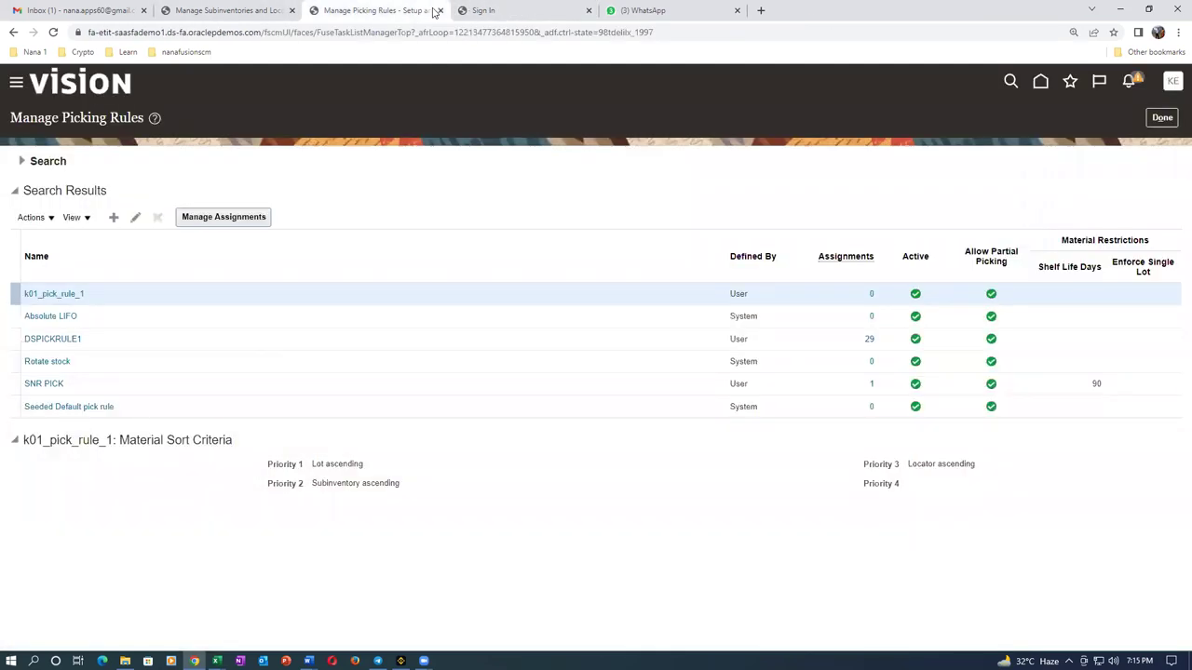
click(439, 10)
click(216, 13)
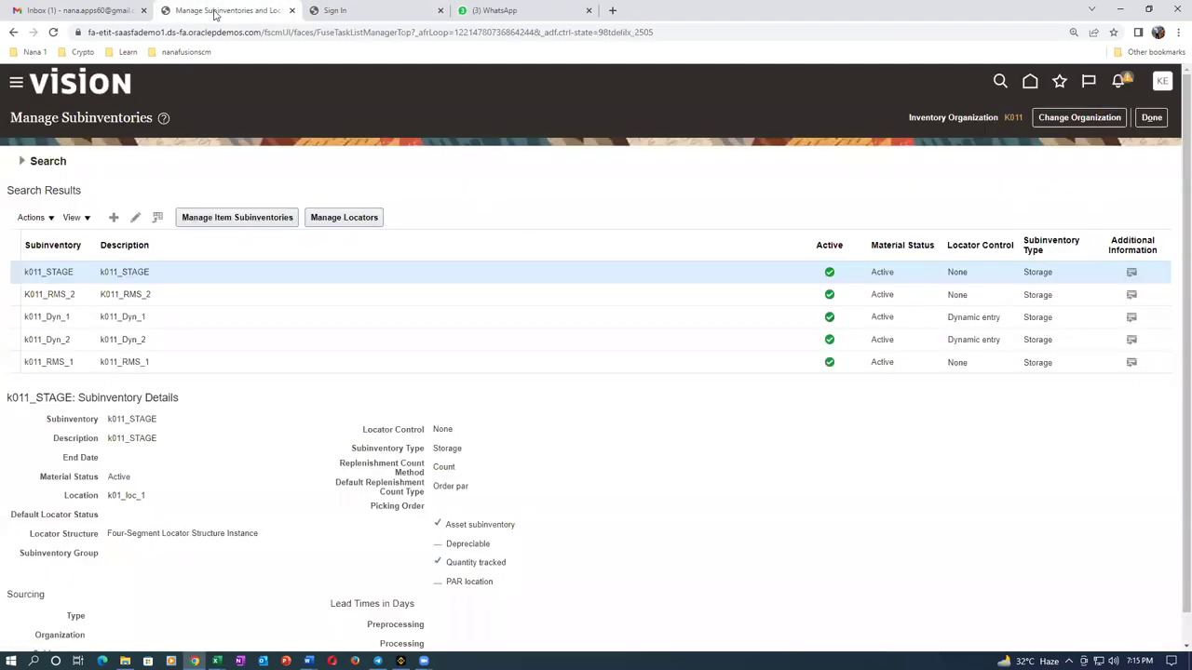
click(293, 11)
click(553, 364)
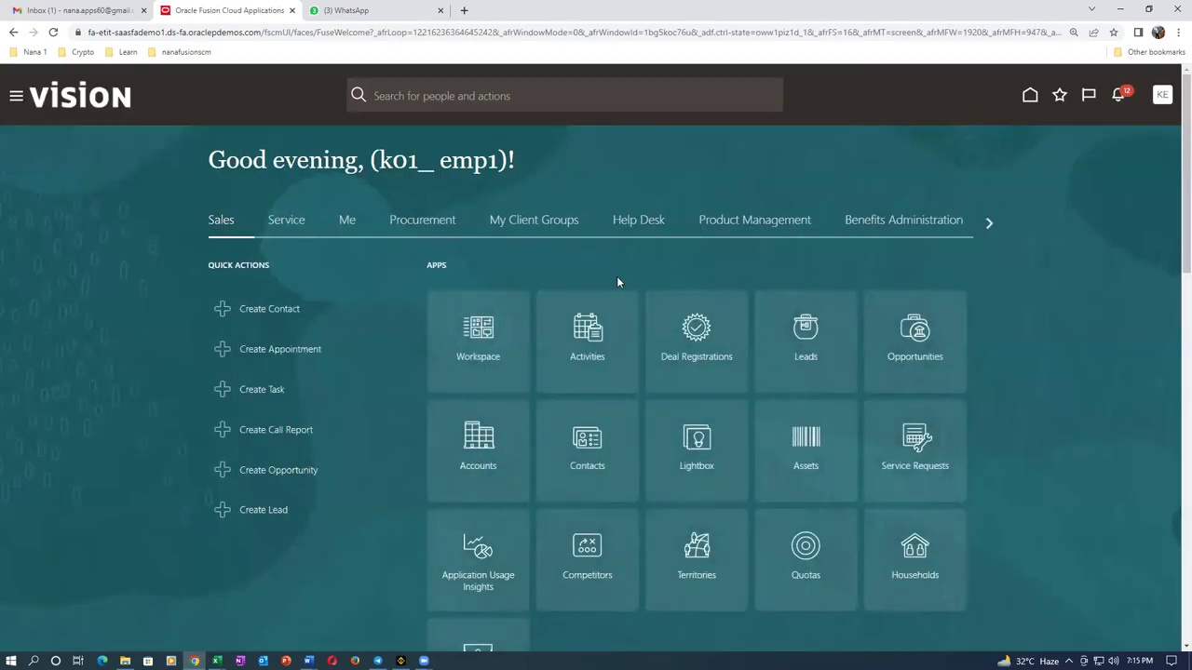
- Go to the INV Overview favorite and drill into the Picks chart to list K011's open pick slip
click(1059, 96)
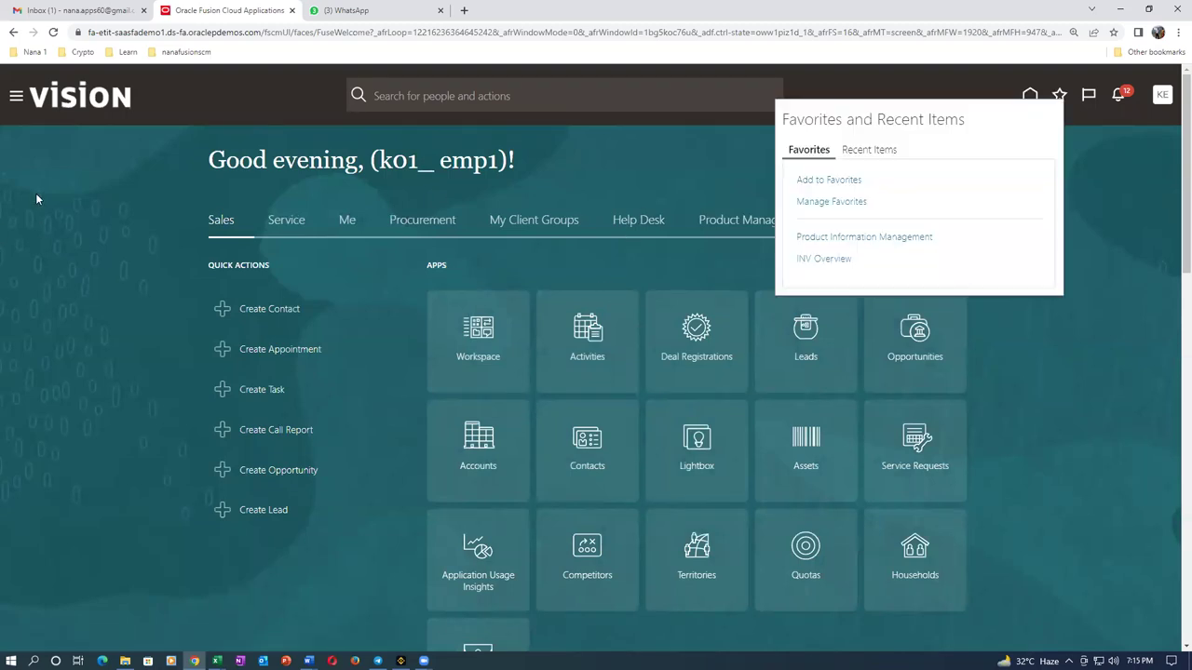
click(824, 259)
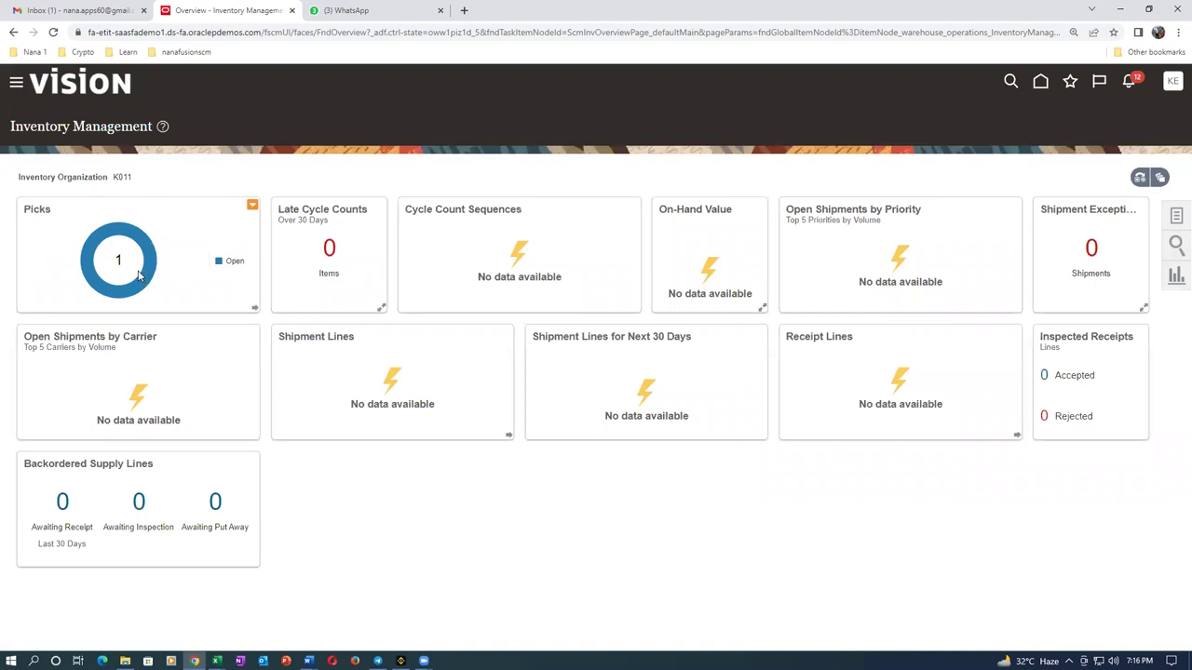
mouse_move(119, 230)
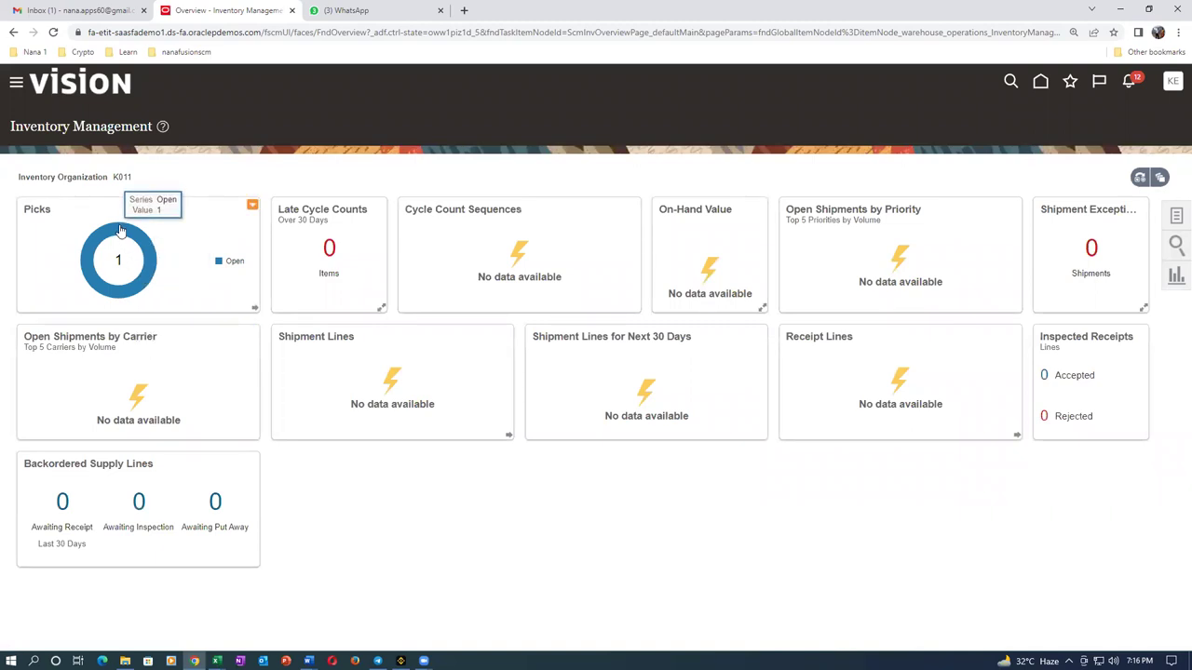
click(119, 230)
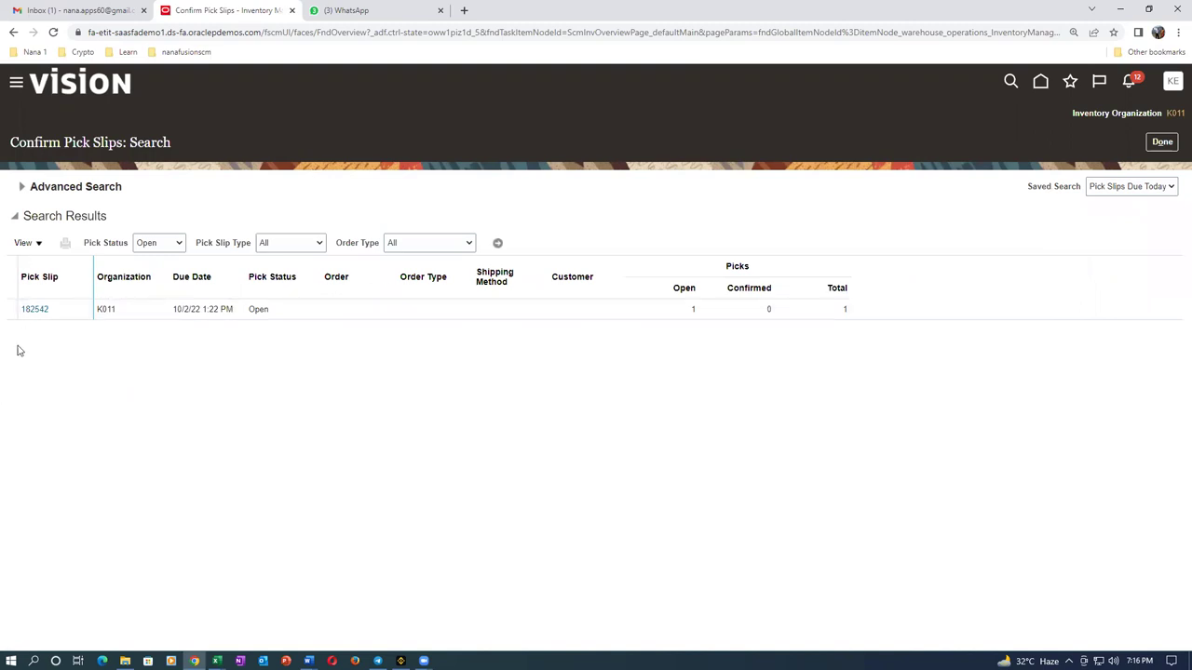
- On pick slip 182542, mark the pick ready to confirm and enter picked quantity 60
click(34, 309)
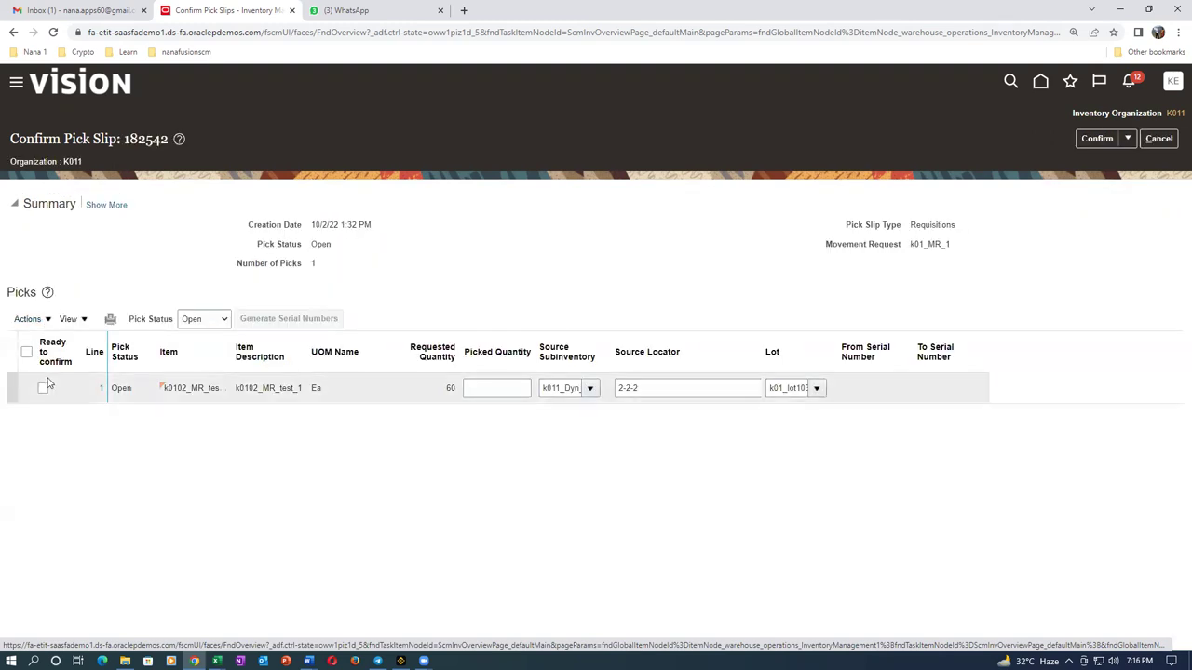
click(27, 351)
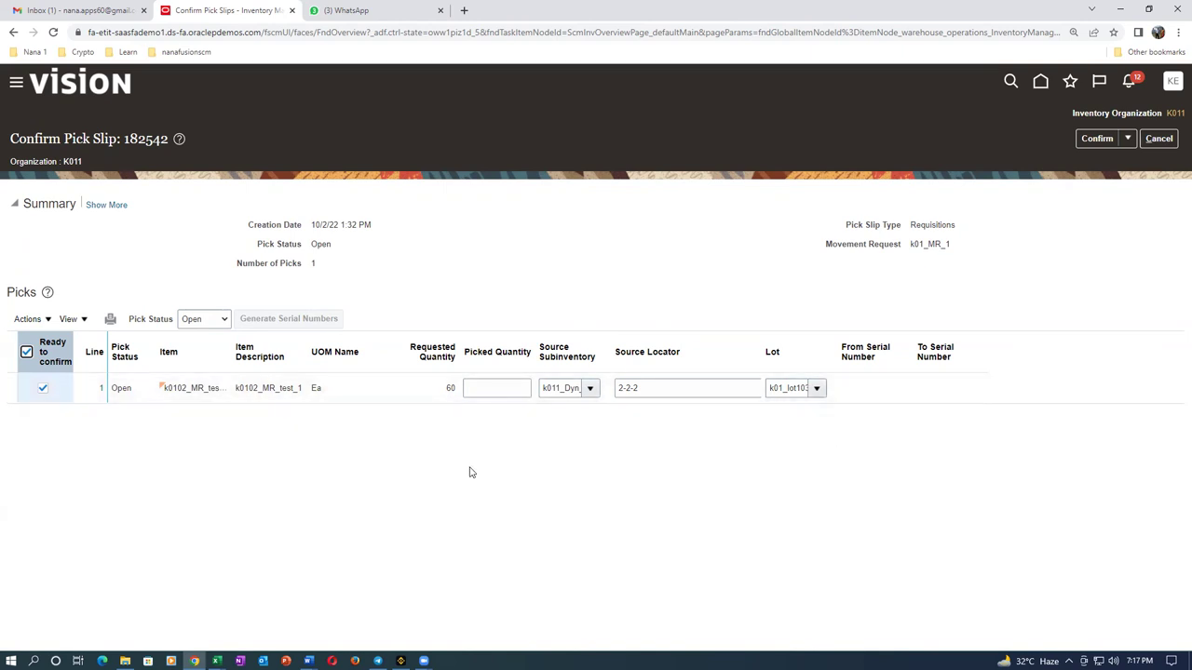
click(494, 391)
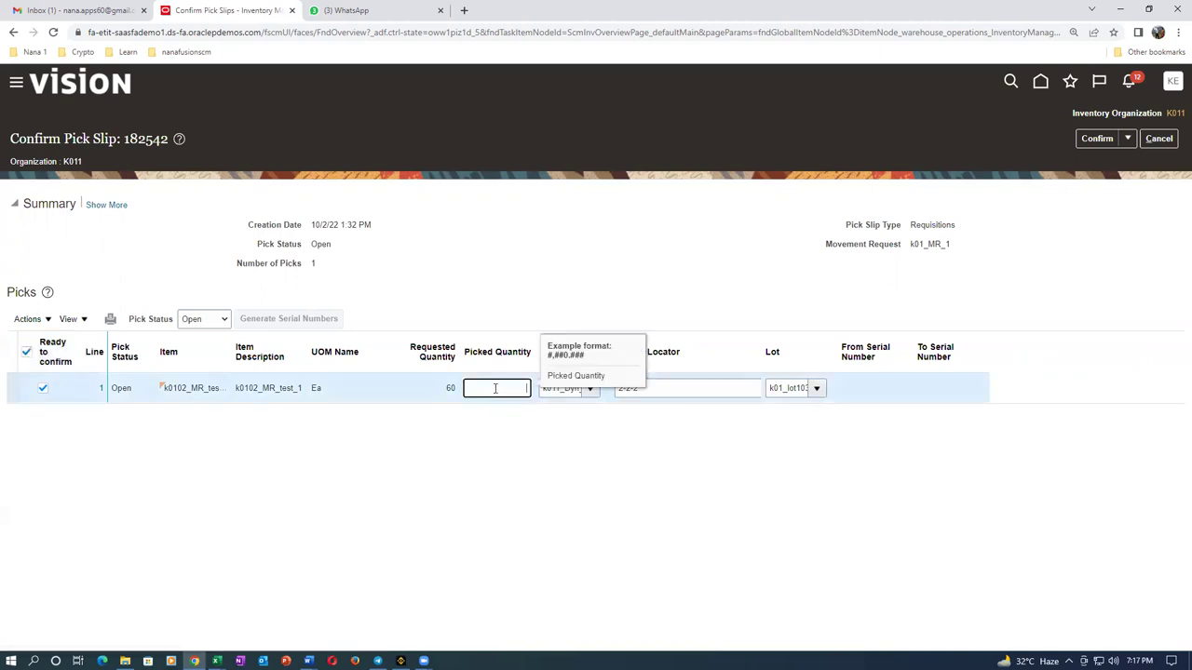
click(491, 486)
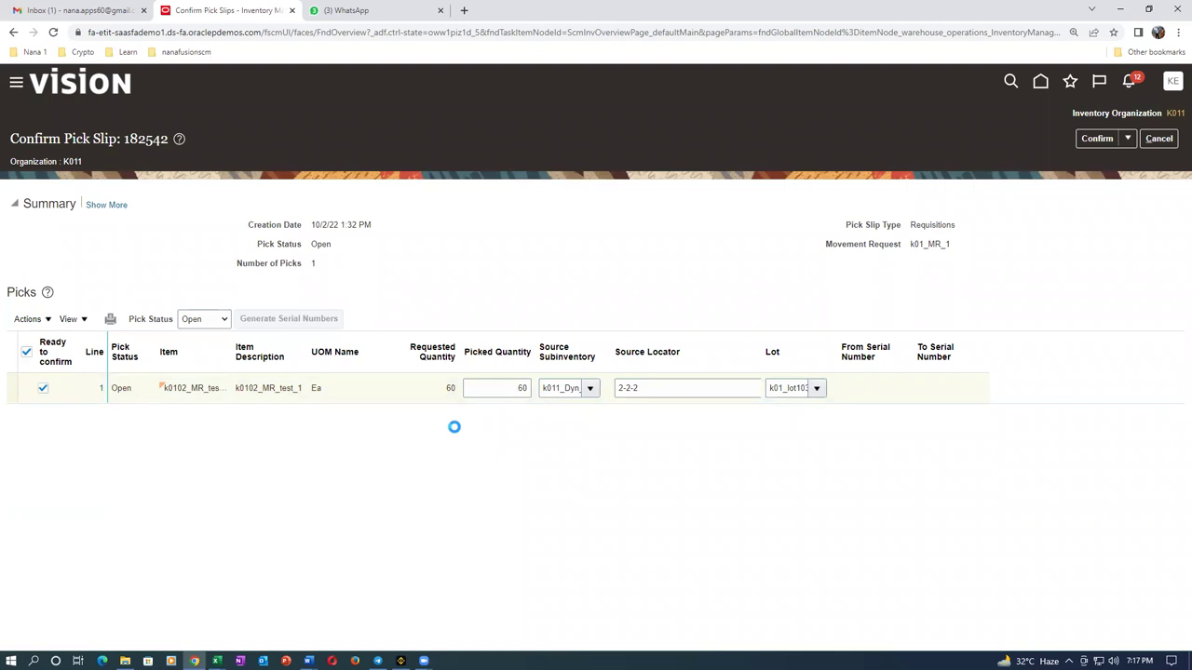
key(alt+Tab)
key(alt+Tab)
key(alt+Tab)
key(alt+Tab)
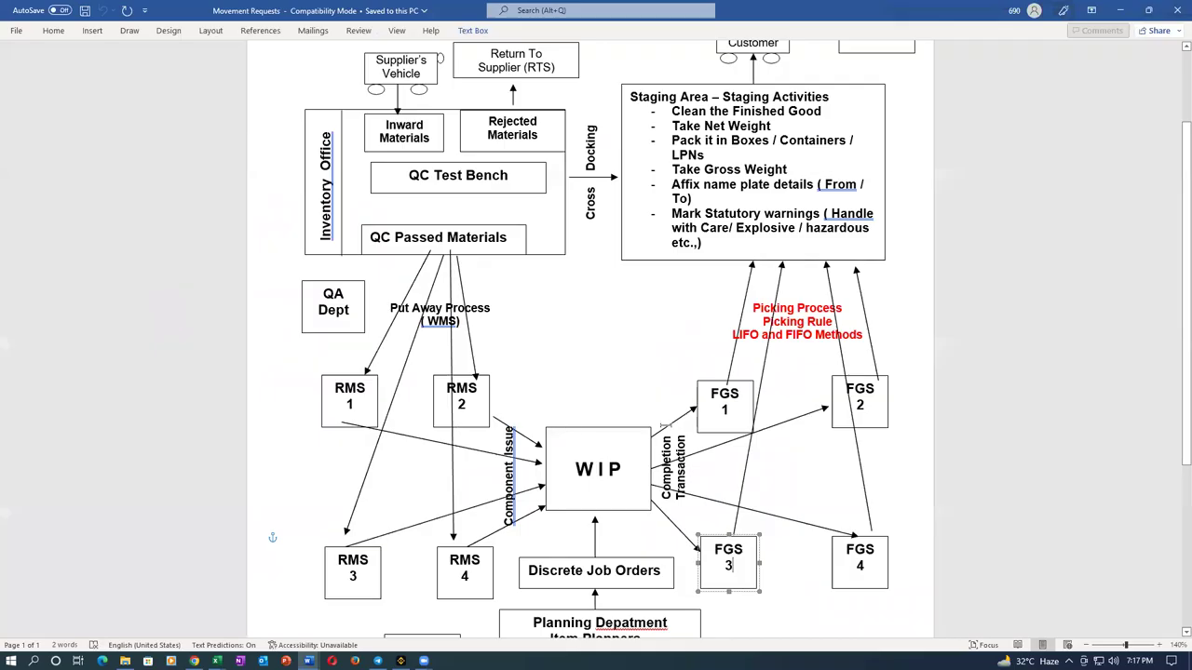
click(733, 395)
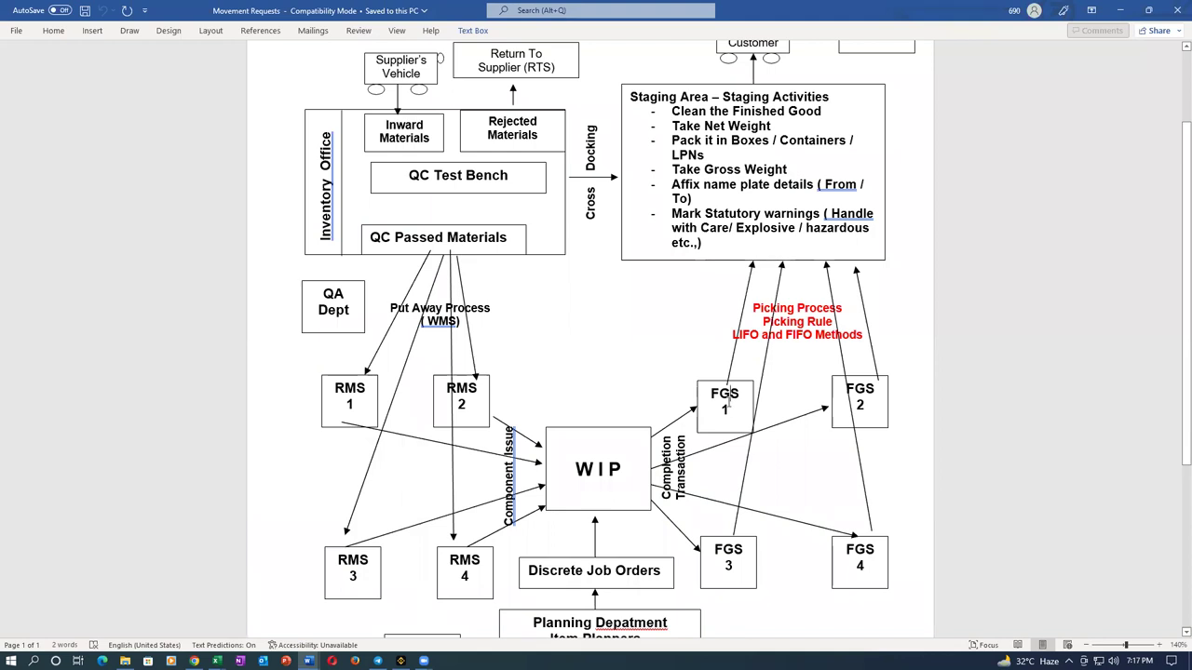
key(alt+Tab)
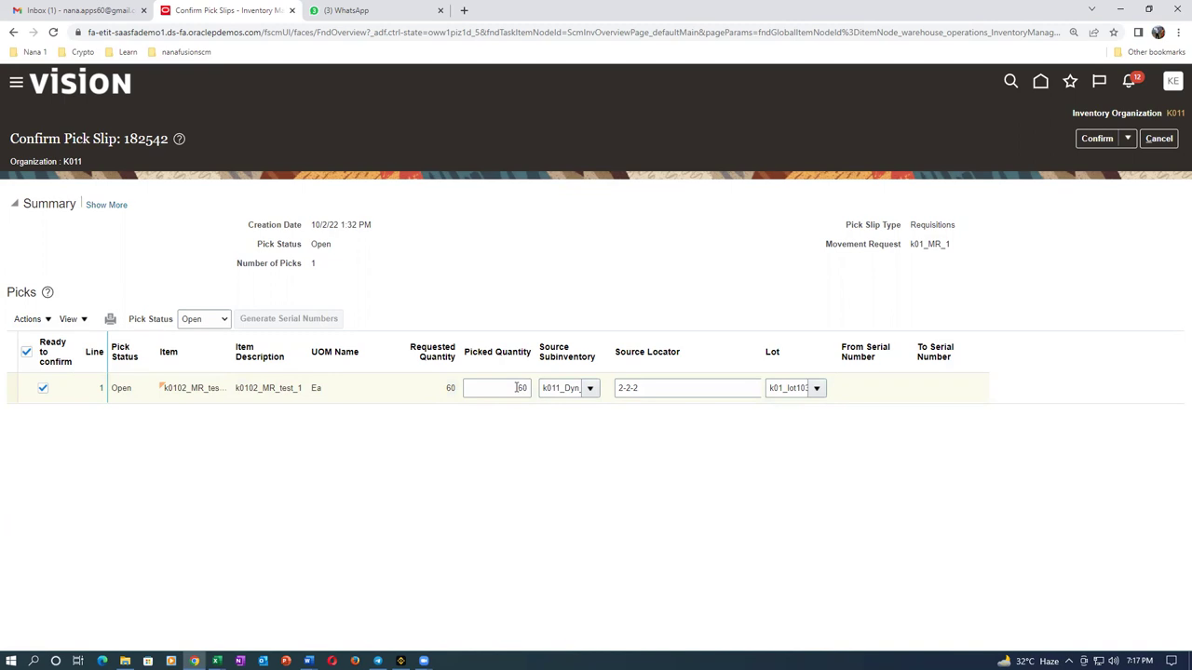
key(alt+Tab)
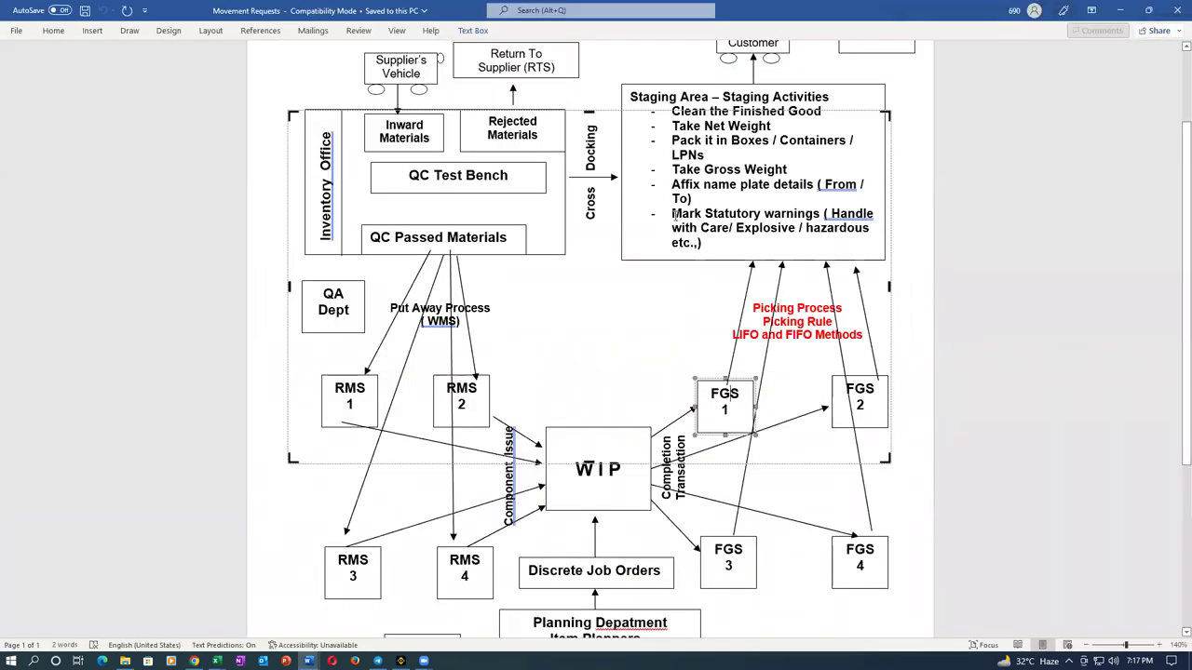
key(alt+Tab)
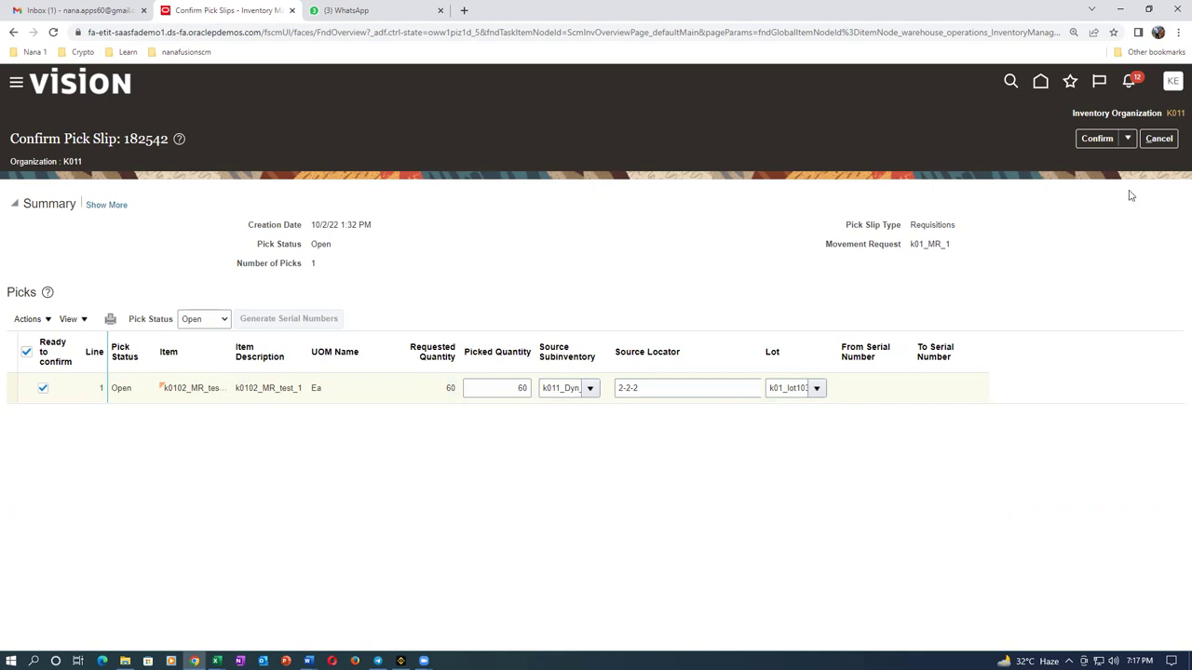
- Confirm and close pick slip 182542, then return to the Inventory Management overview
click(1127, 139)
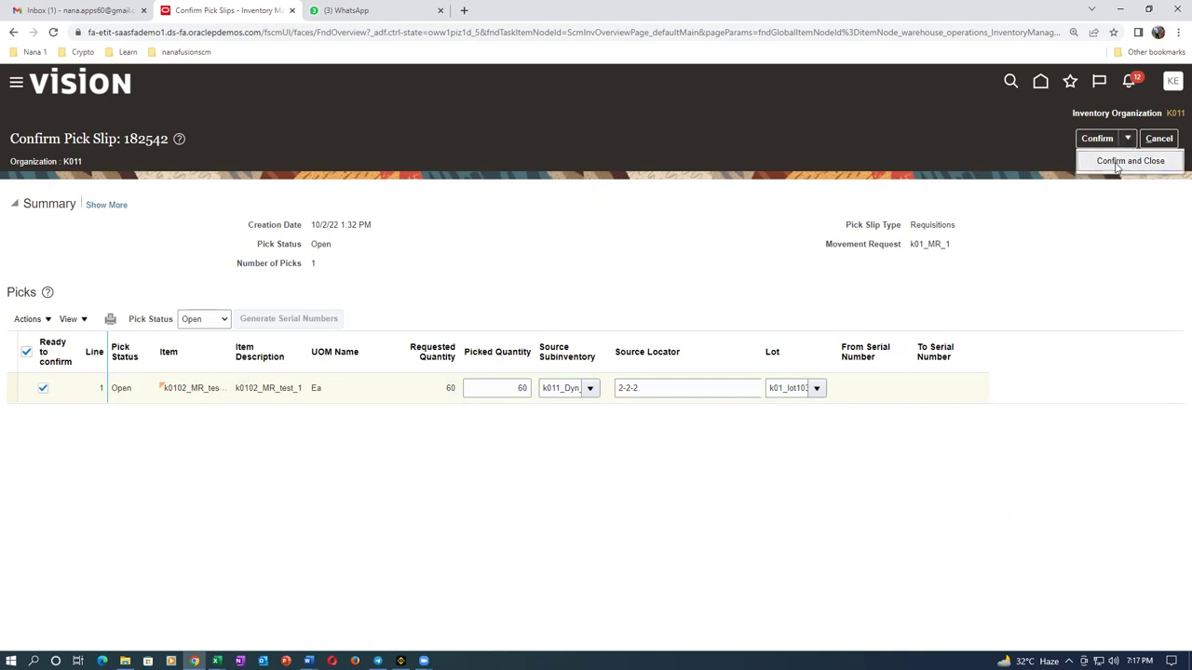
click(1117, 163)
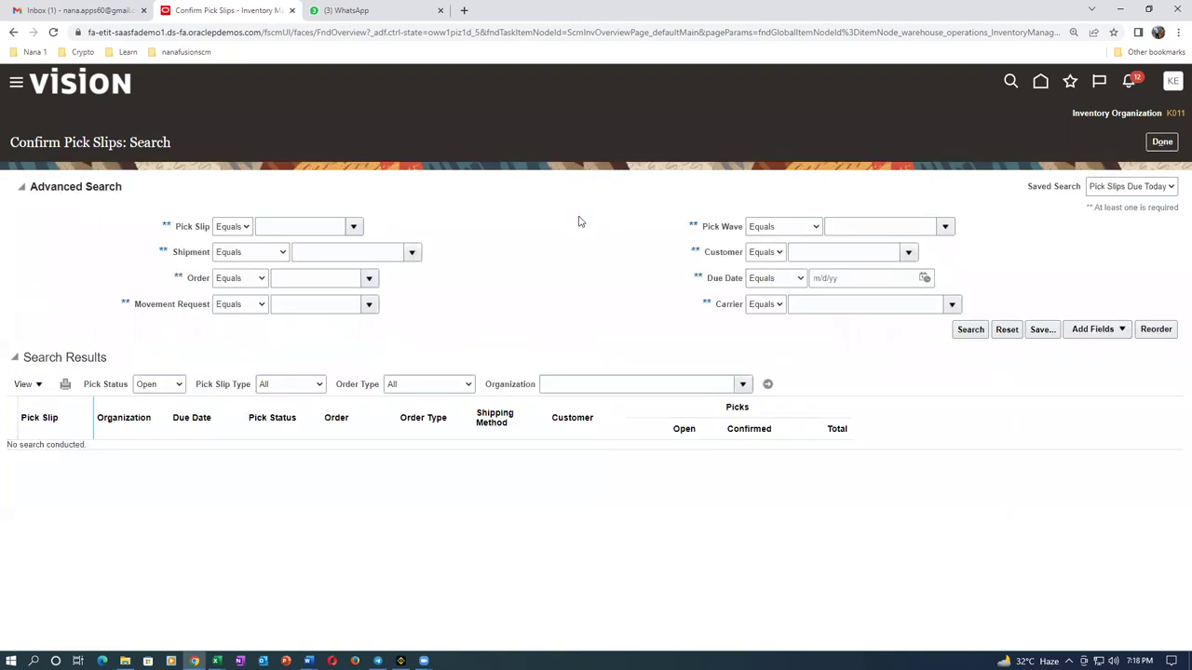
click(1160, 143)
mouse_move(144, 269)
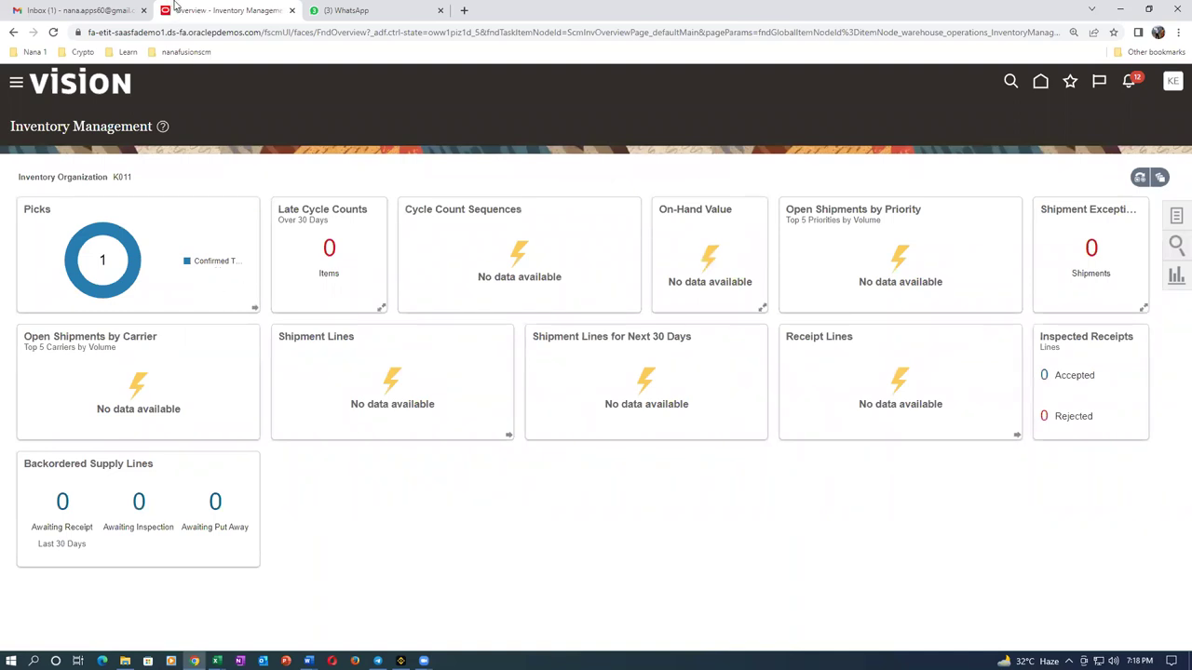
- Duplicate the Inventory Management tab, reopen INV Overview, and display its Inventory task list
right_click(202, 14)
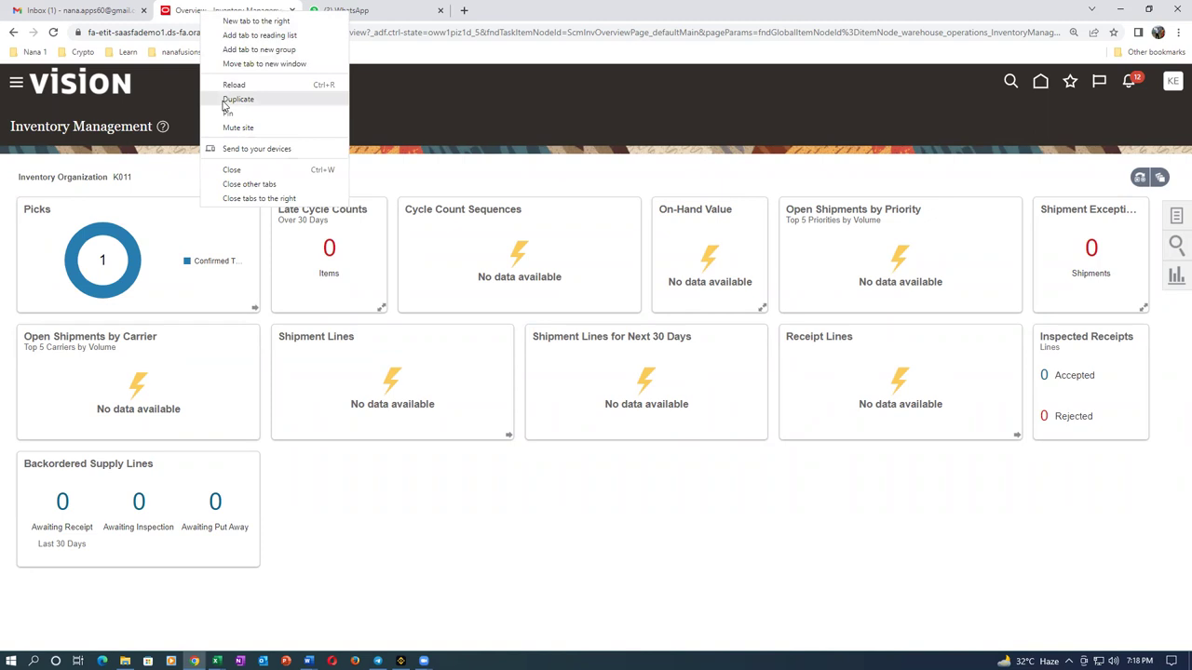
click(247, 94)
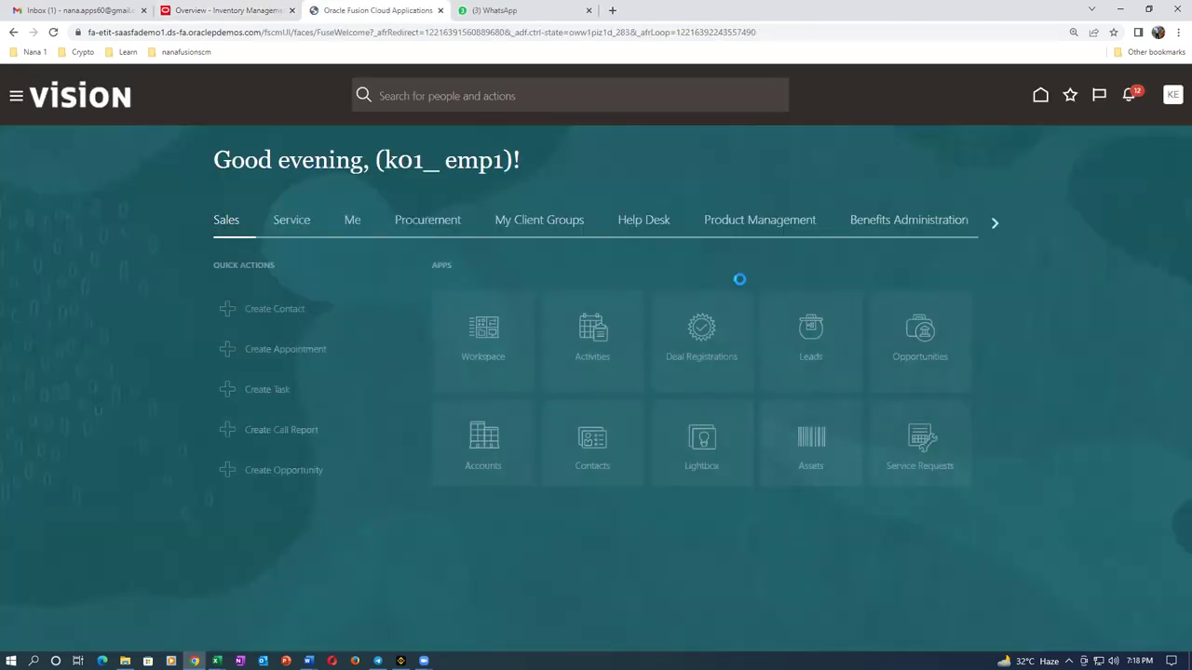
click(1064, 97)
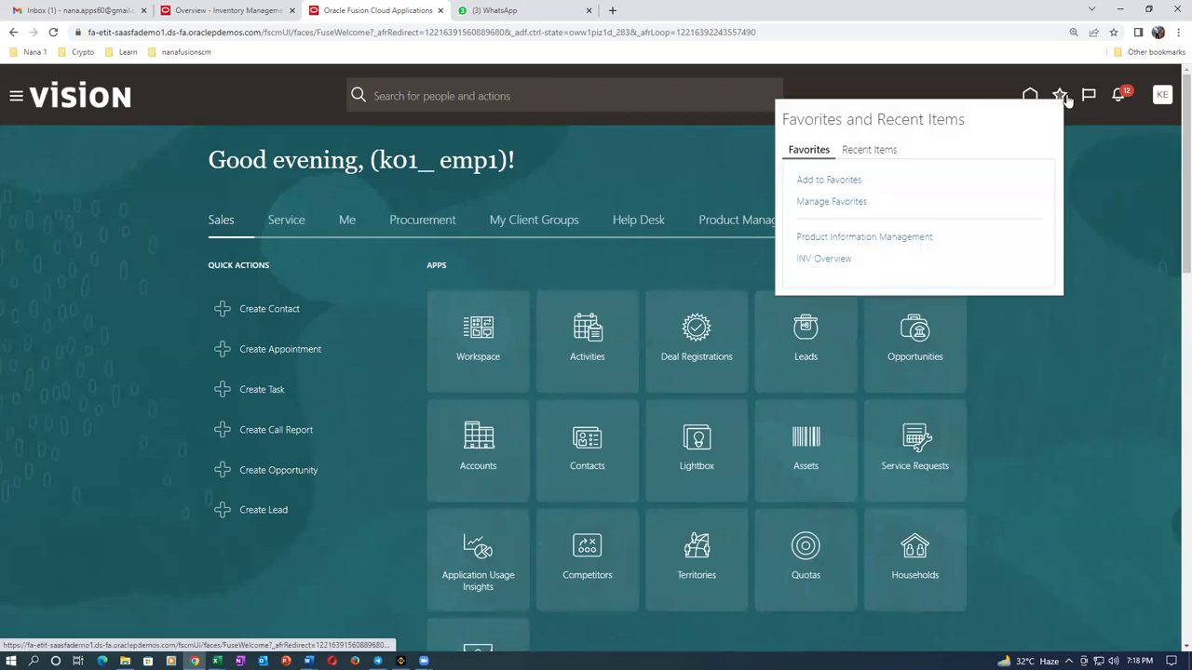
click(824, 258)
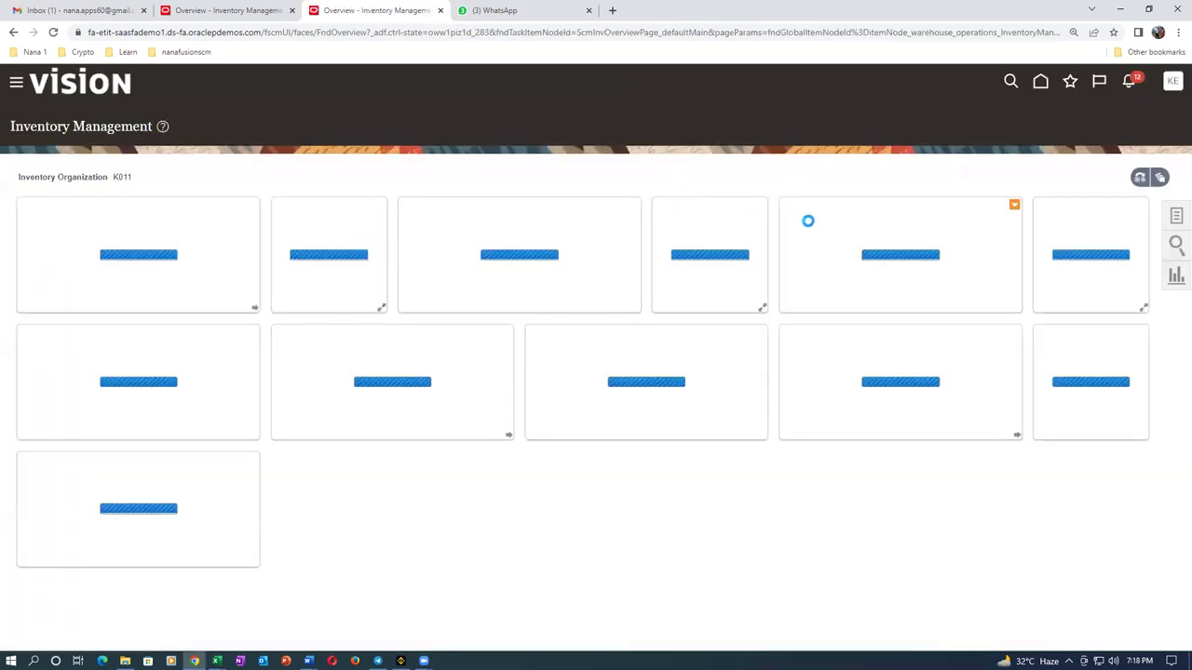
click(1175, 217)
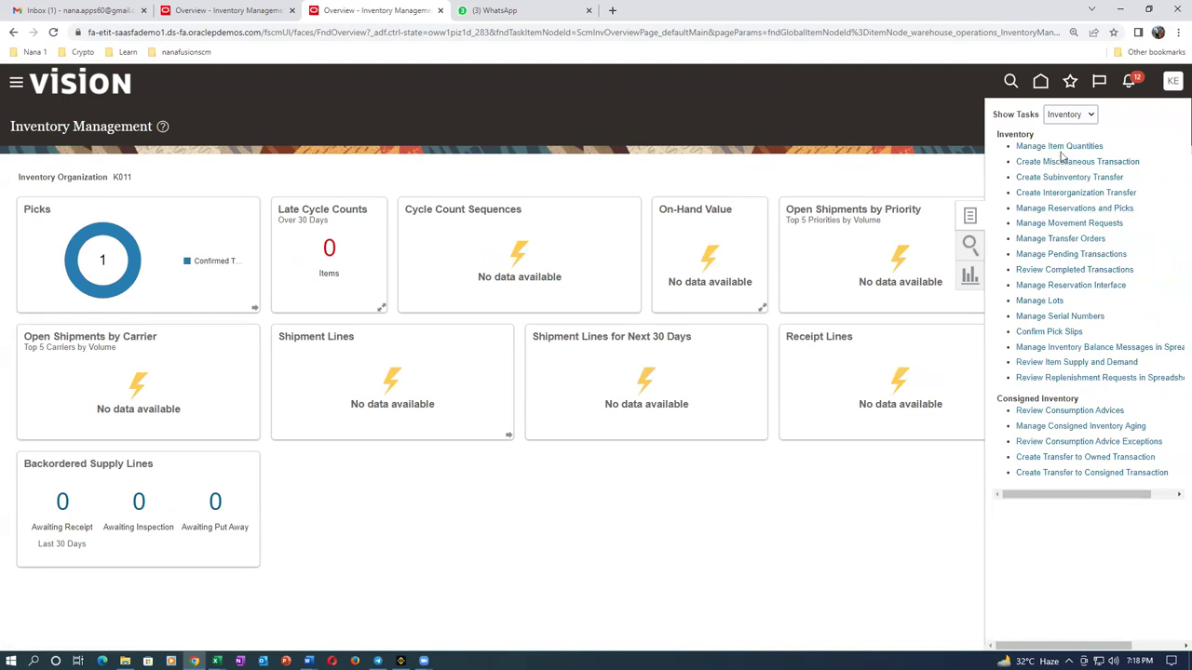
click(1060, 147)
- Search quantities for k0102_MR_test_1 and expand K011: 60 in k011_STAGE, 40 at locator 2-2-2
click(164, 231)
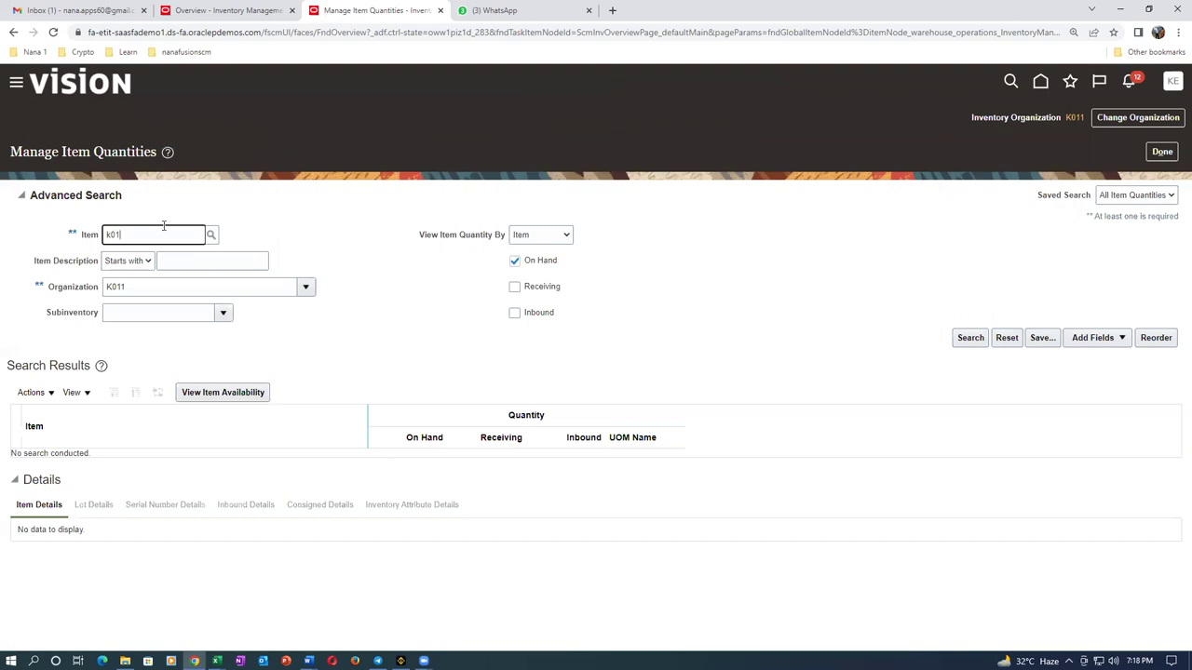
key(Tab)
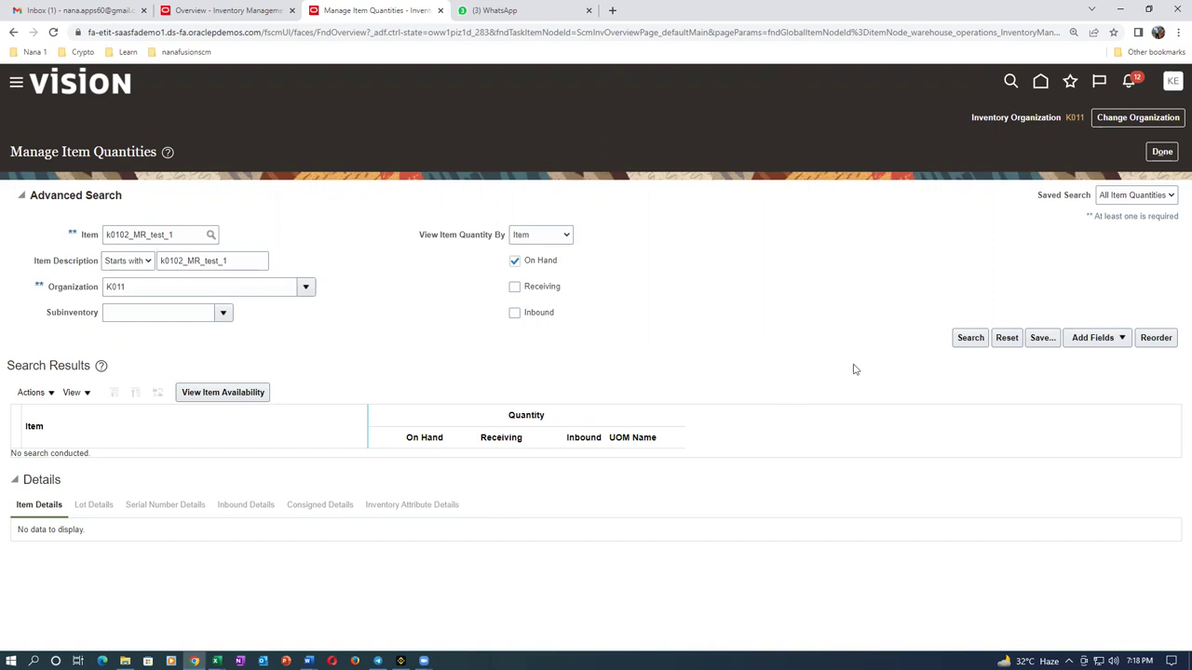
click(973, 341)
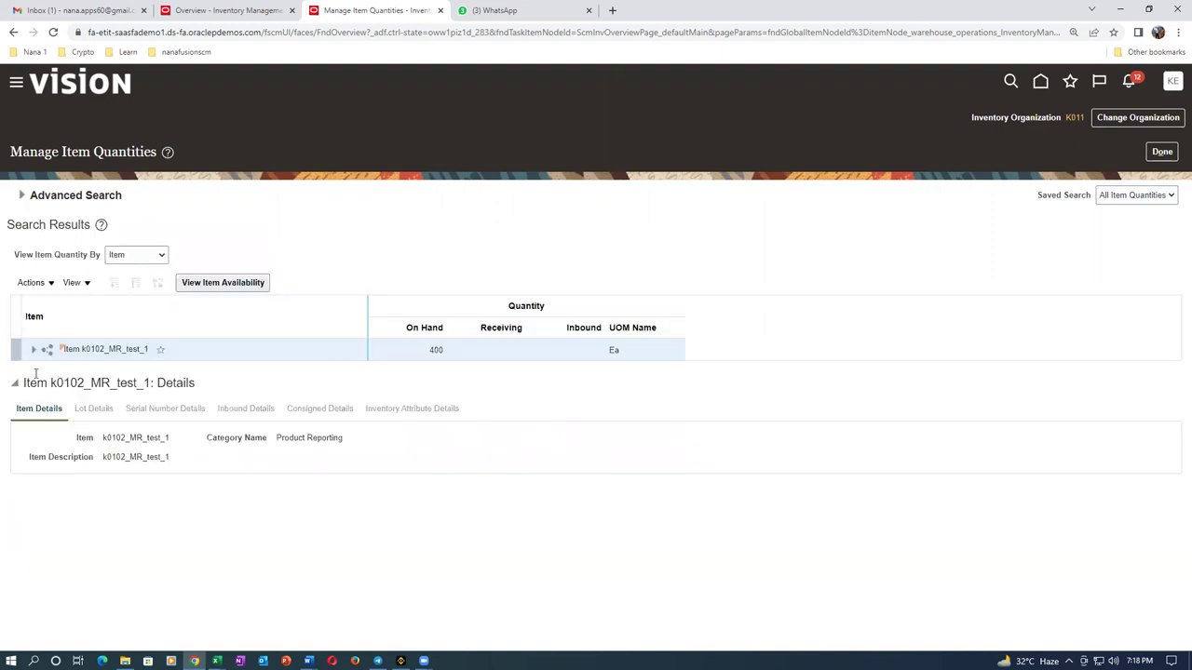
click(34, 350)
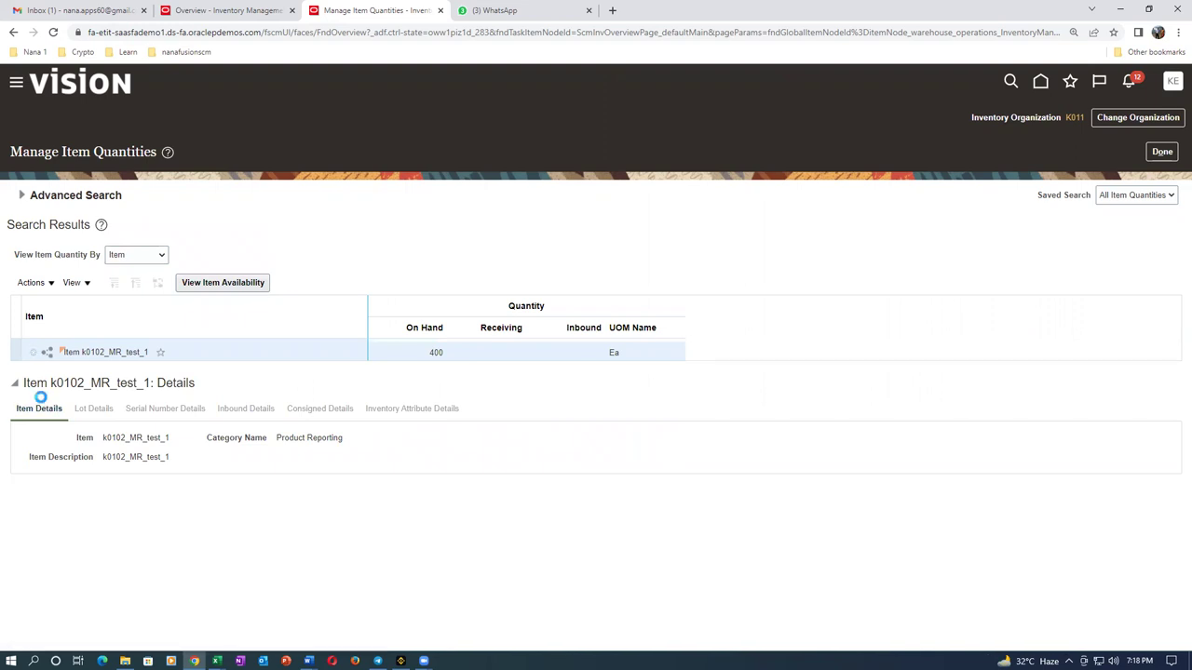
click(51, 372)
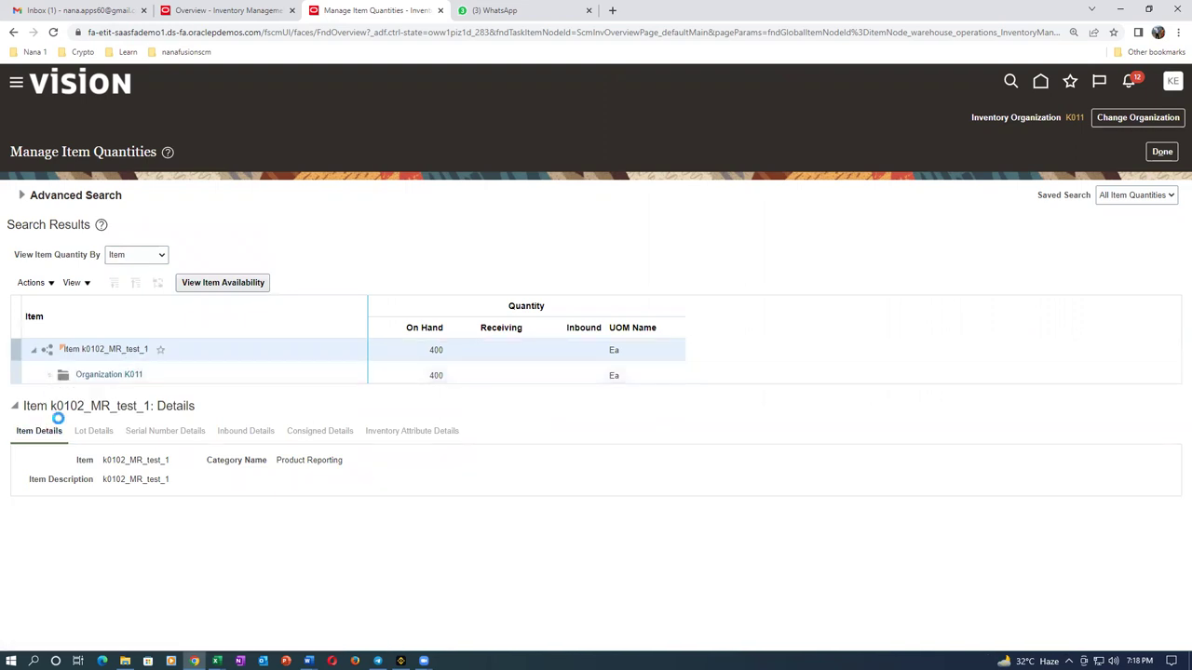
click(472, 394)
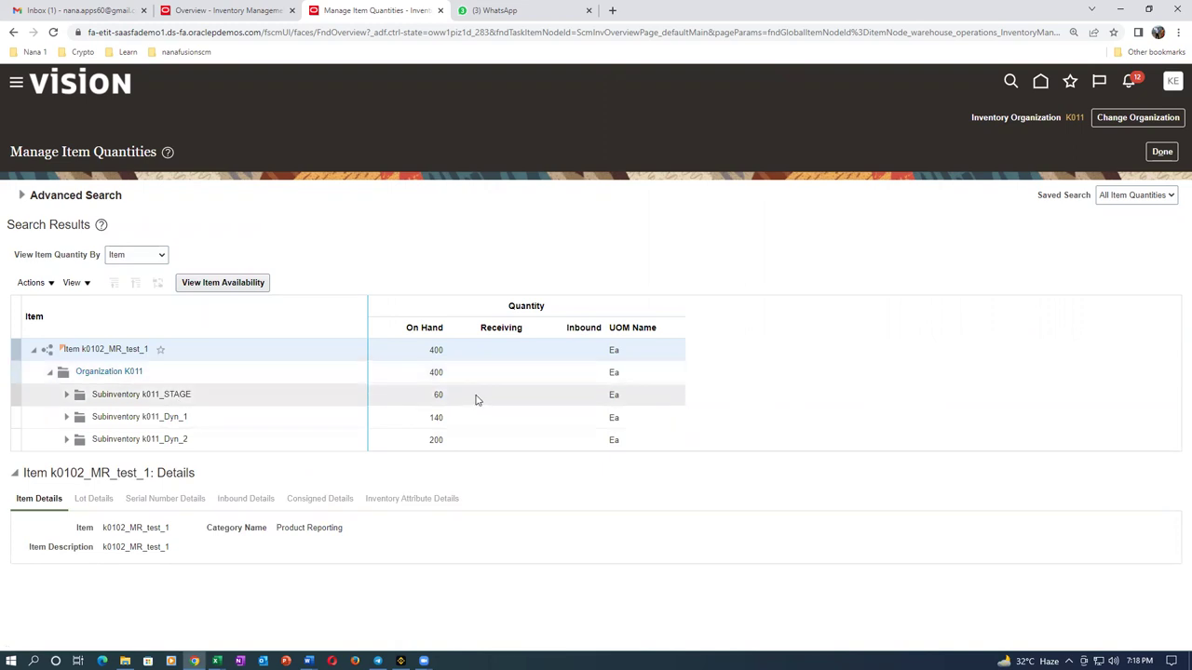
click(68, 419)
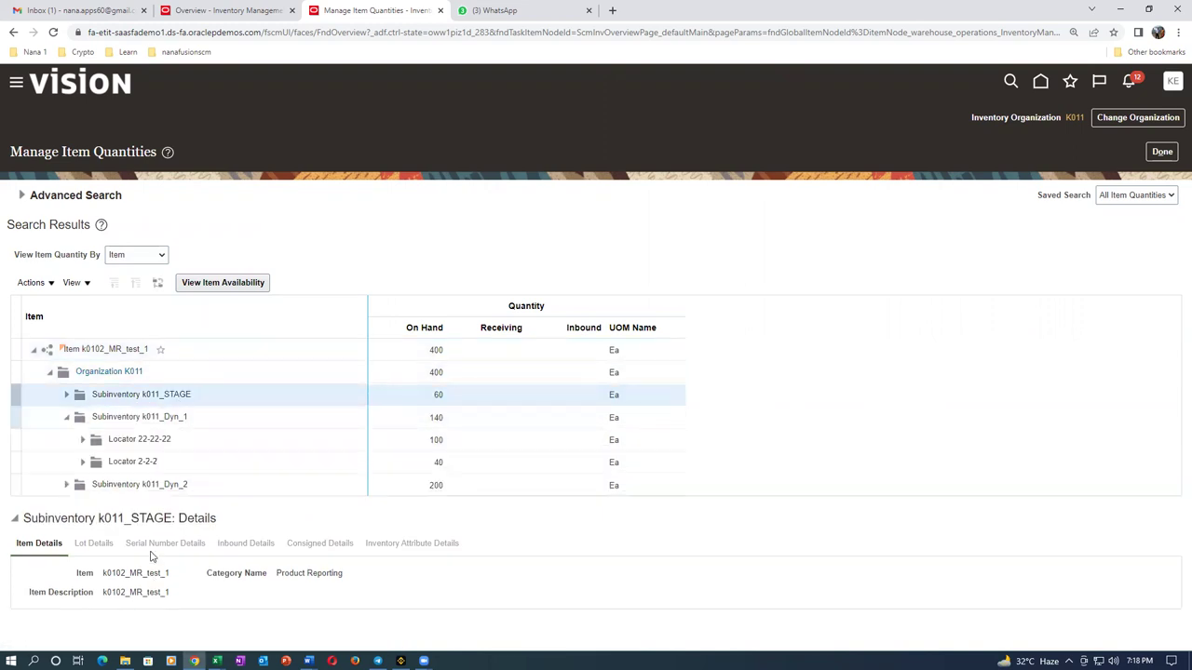
click(421, 464)
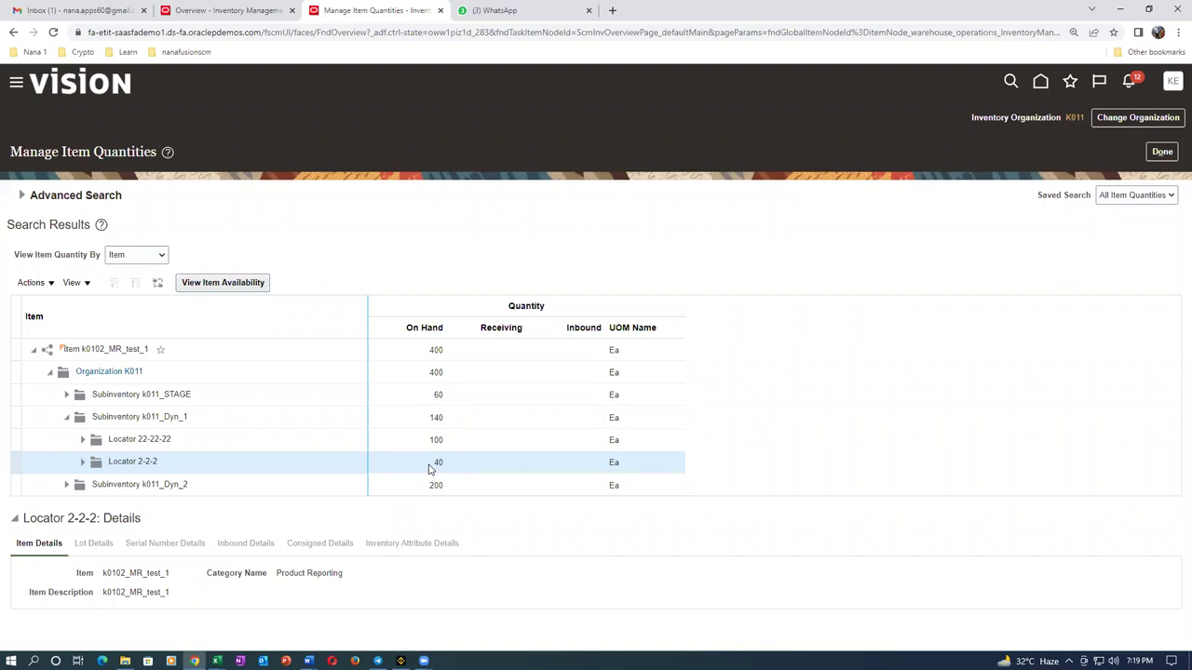
- Bring up the Shipping Word document and highlight the Pick Release Process box's text
key(alt+Tab)
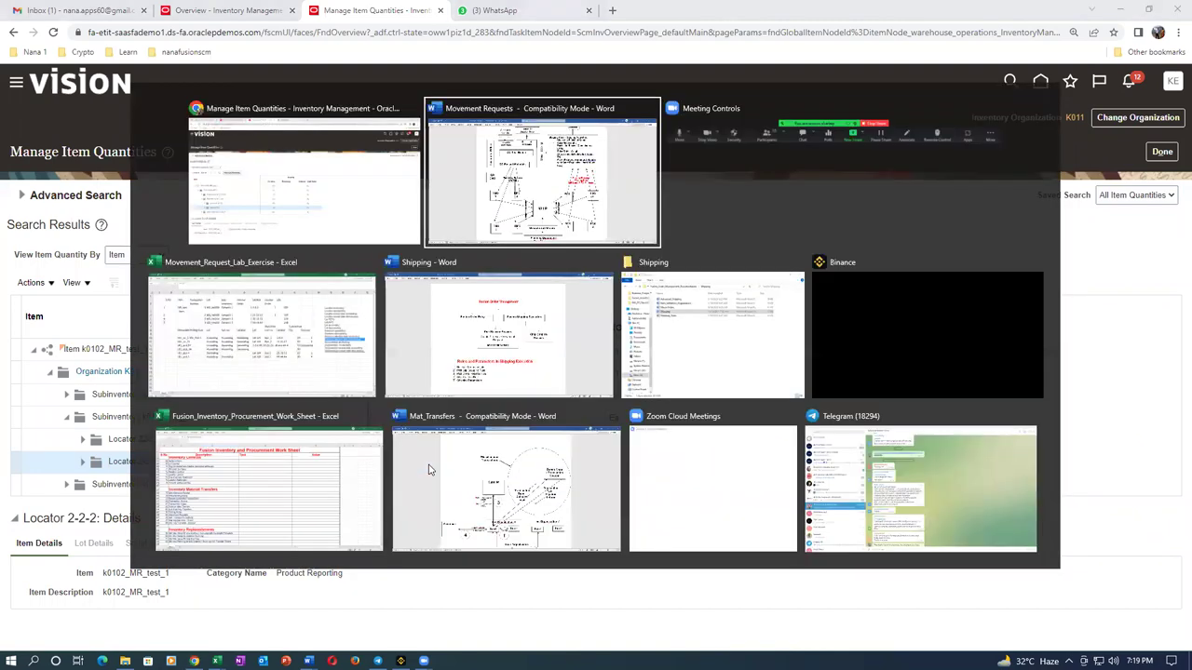
key(alt+Tab)
key(alt+Tab)
key(alt+Tab)
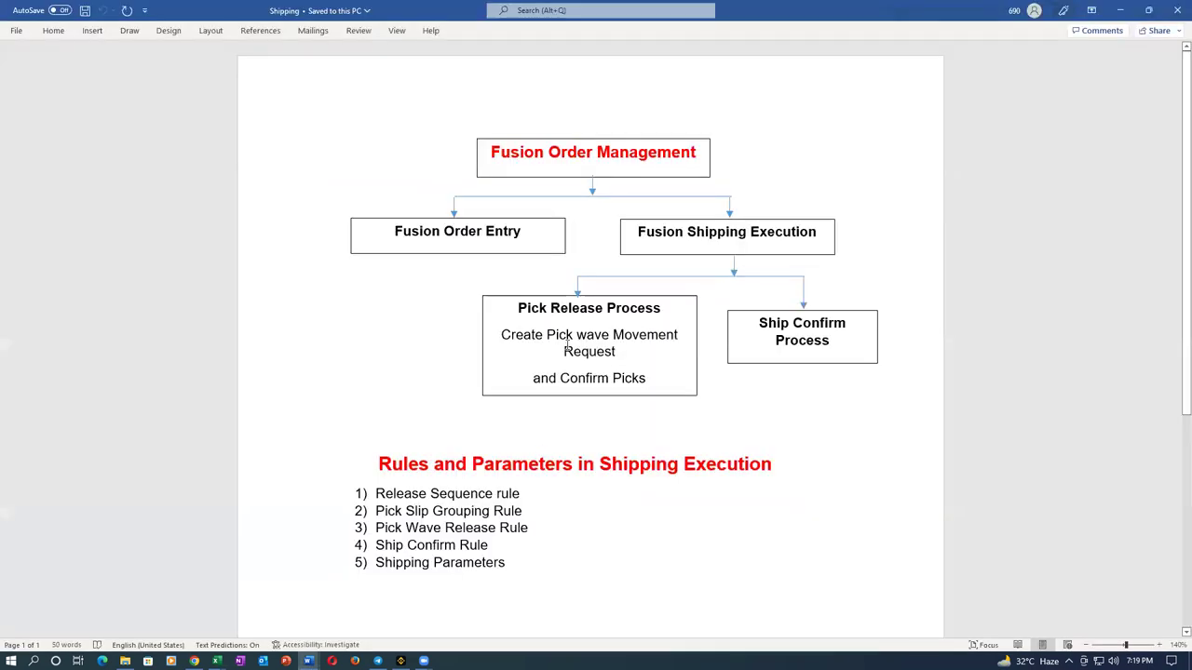
drag(567, 337, 594, 380)
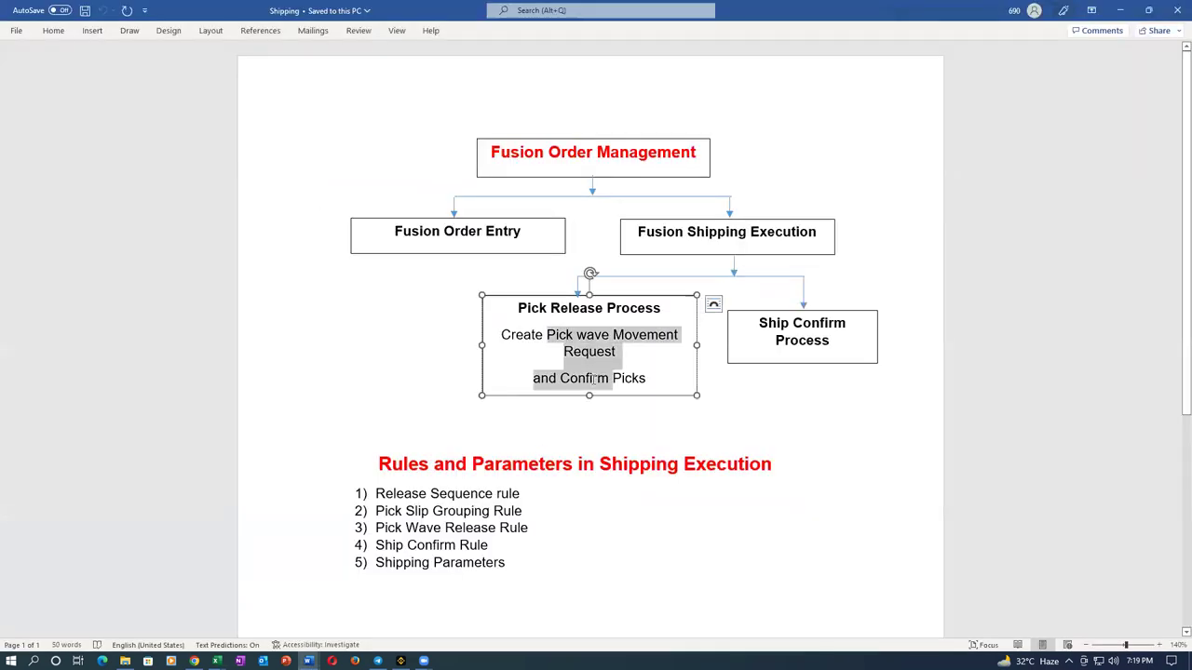
click(600, 443)
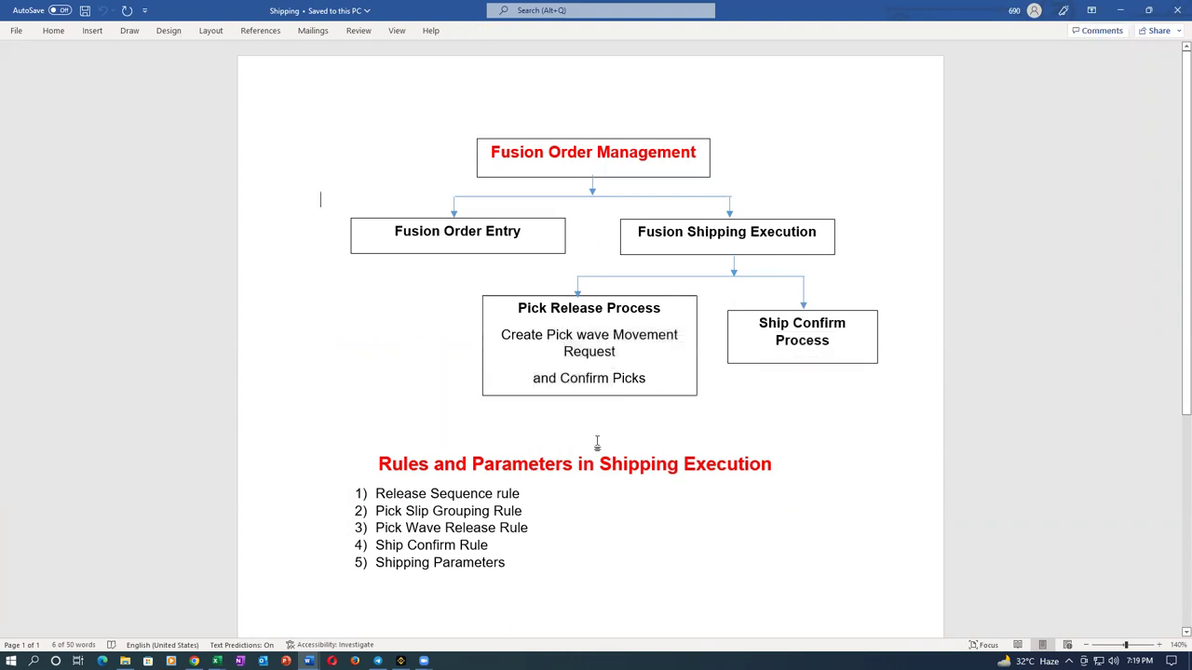
drag(549, 381, 631, 380)
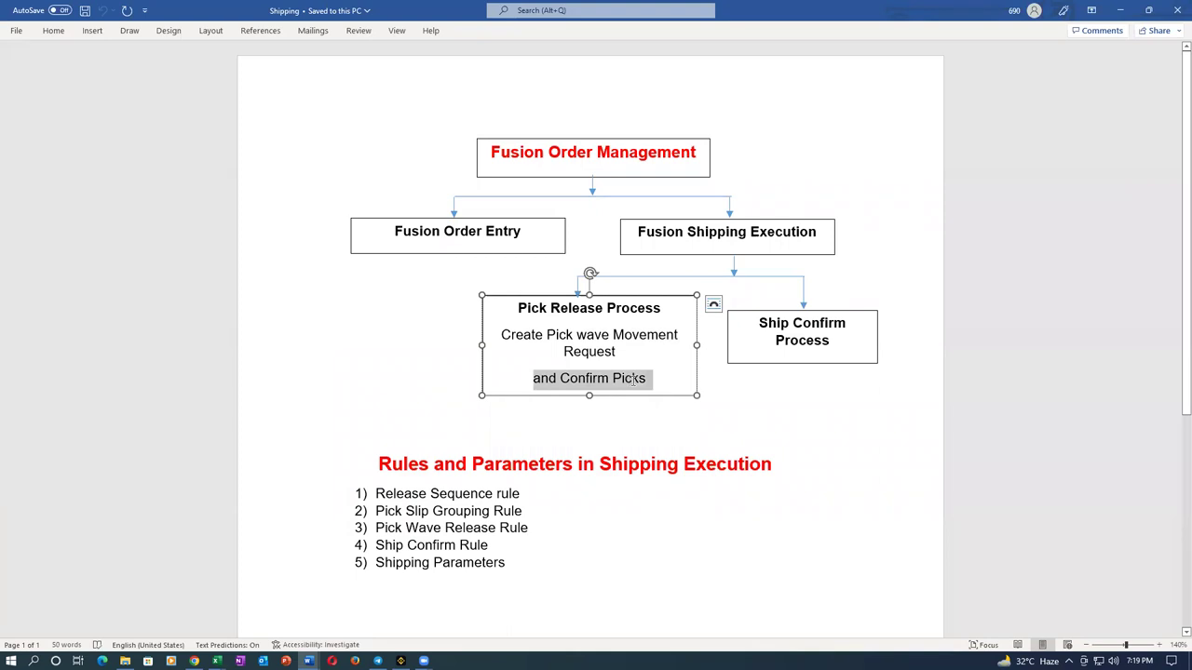
drag(550, 335, 588, 352)
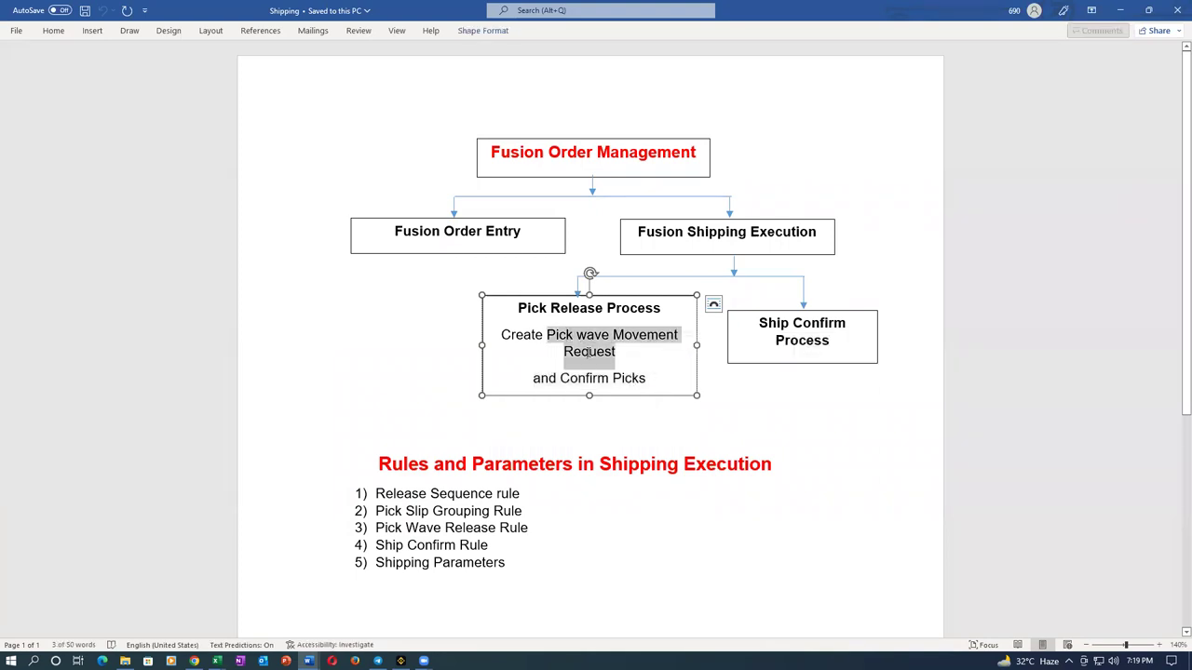
click(551, 379)
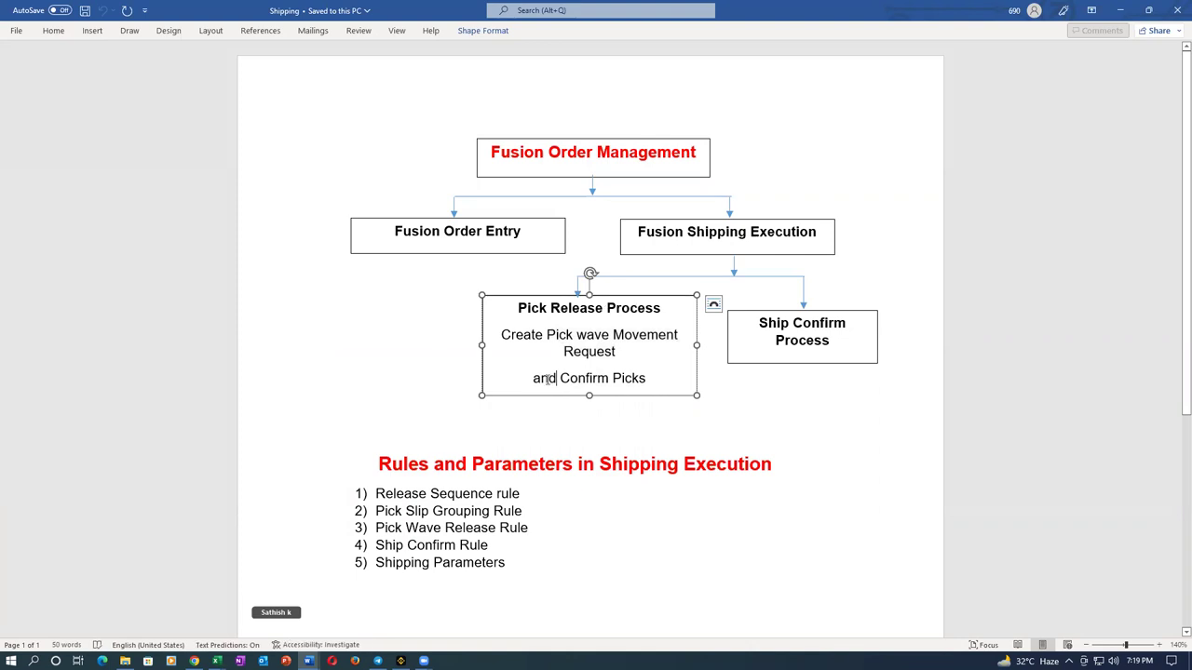
- Re-read 'wave Movement Request' through 'and Confirm Picks' in the box, then return to Excel
drag(552, 380, 630, 381)
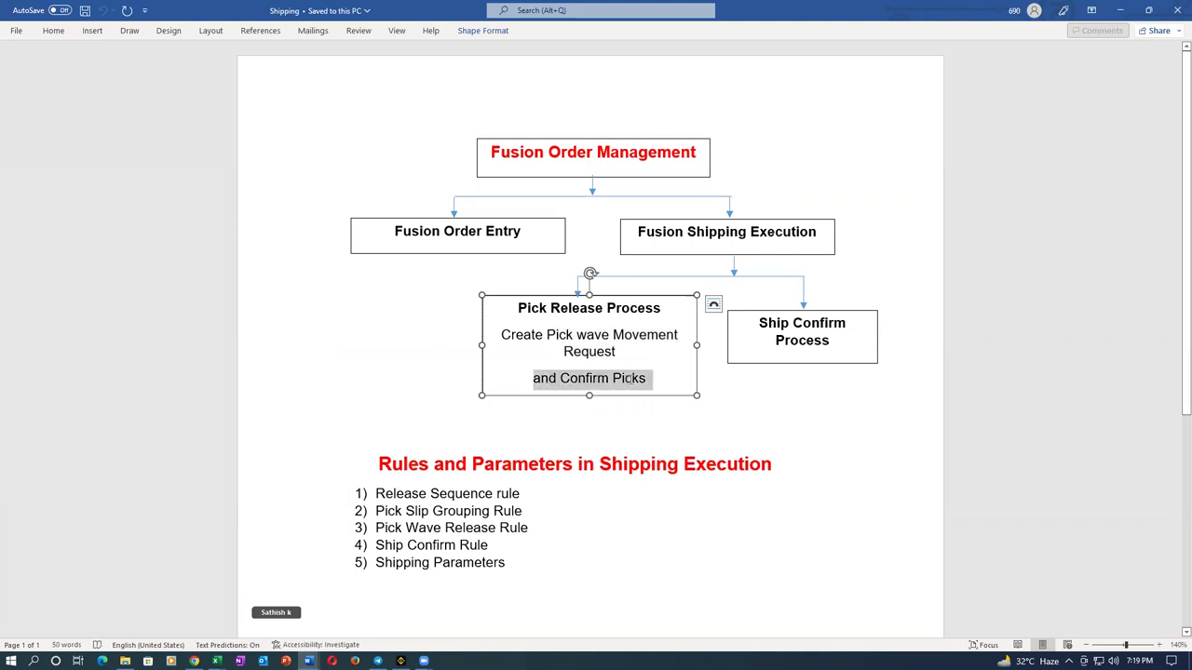
click(628, 433)
click(584, 335)
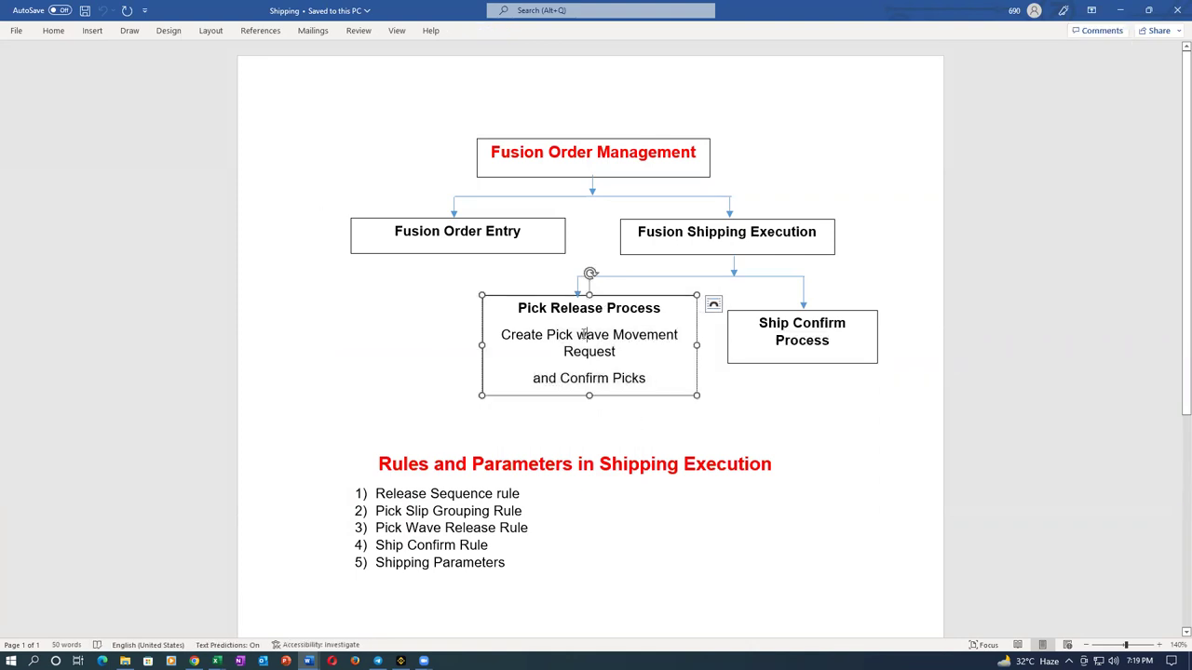
drag(584, 334, 653, 378)
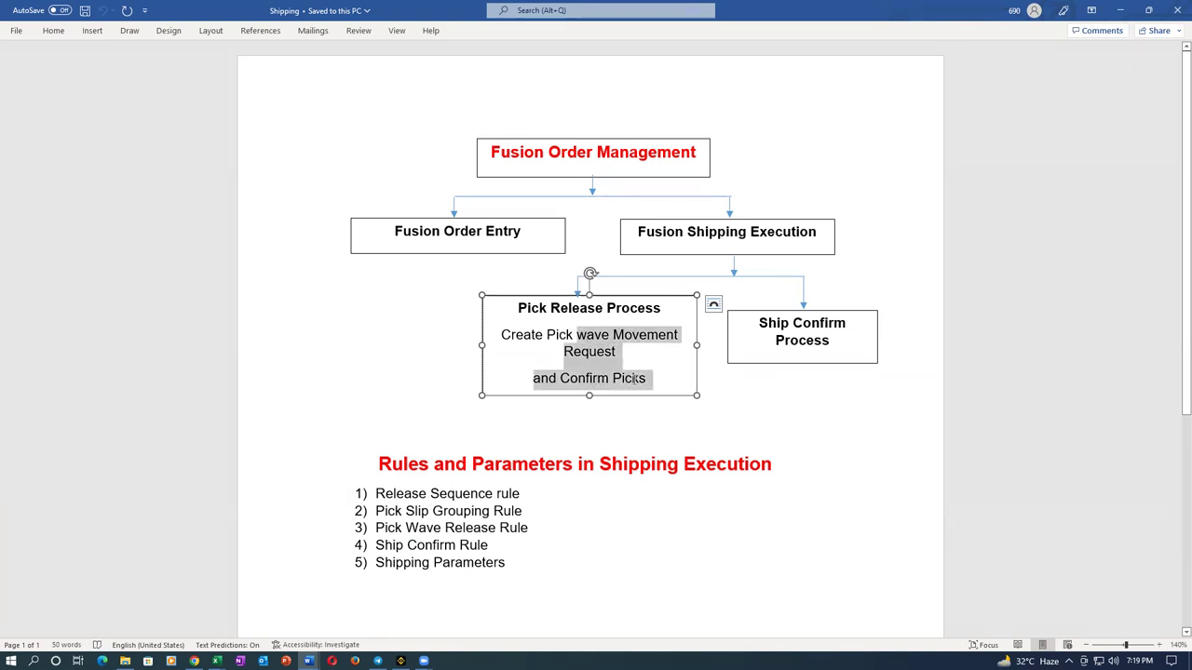
click(602, 445)
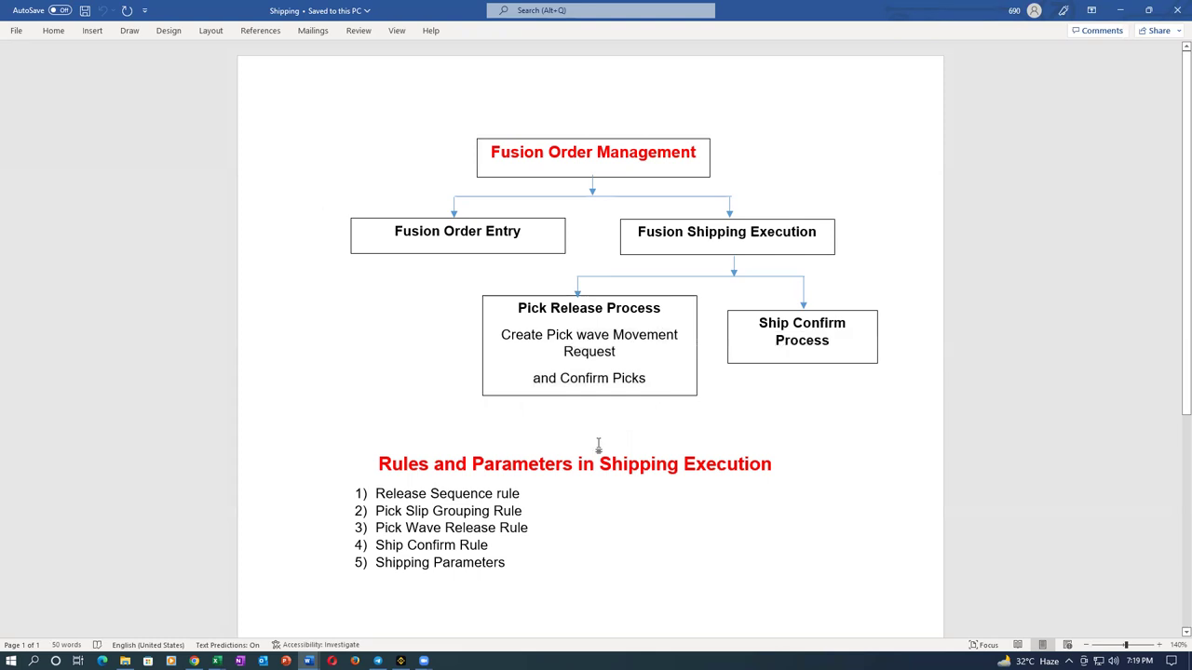
key(alt+Tab)
key(Tab)
key(Tab)
key(Tab)
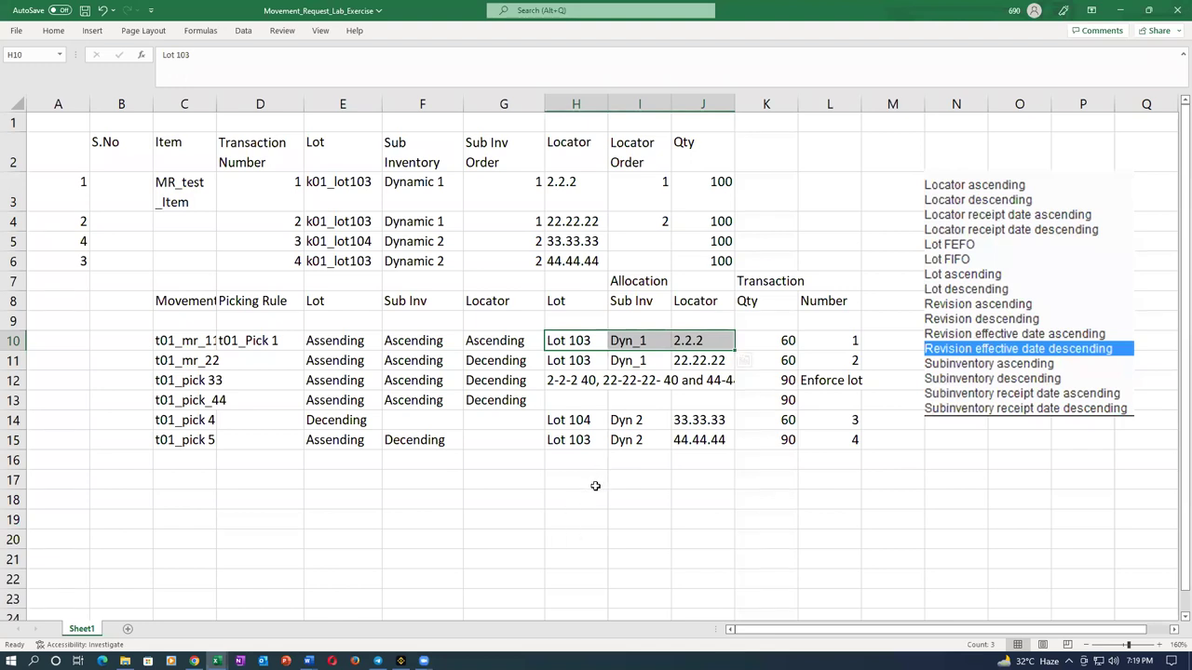
- Review the Lot, Sub Inv and Locator sort orders in rows 10 and 11
click(489, 344)
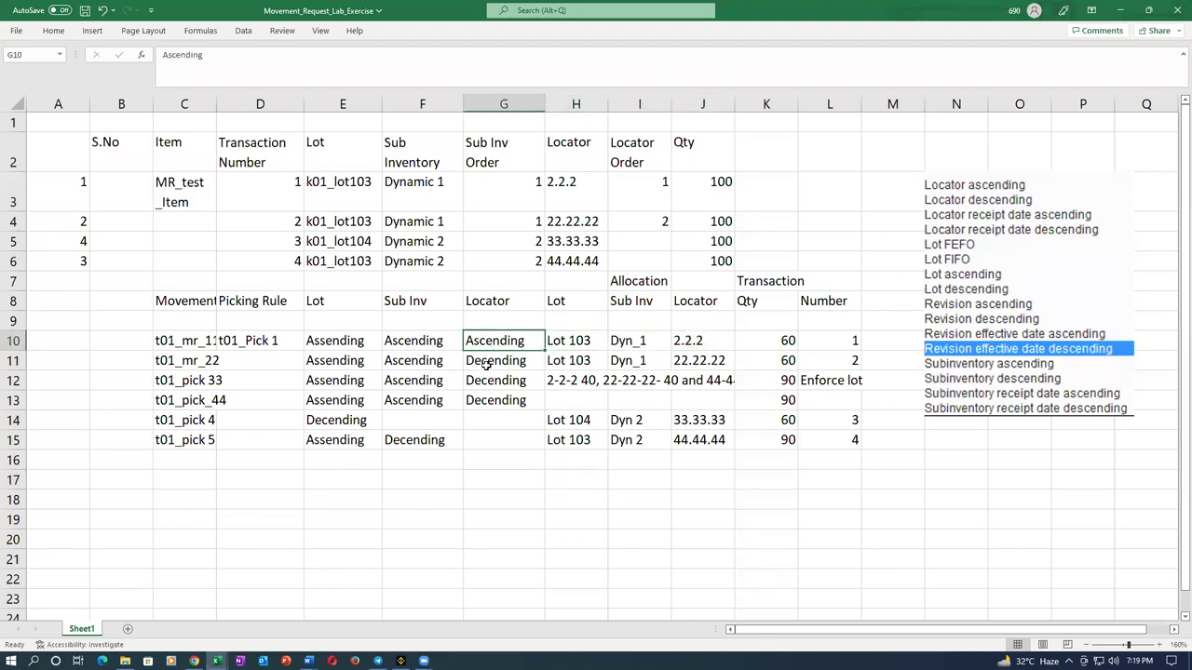
click(485, 364)
click(317, 303)
click(335, 361)
click(400, 300)
click(408, 363)
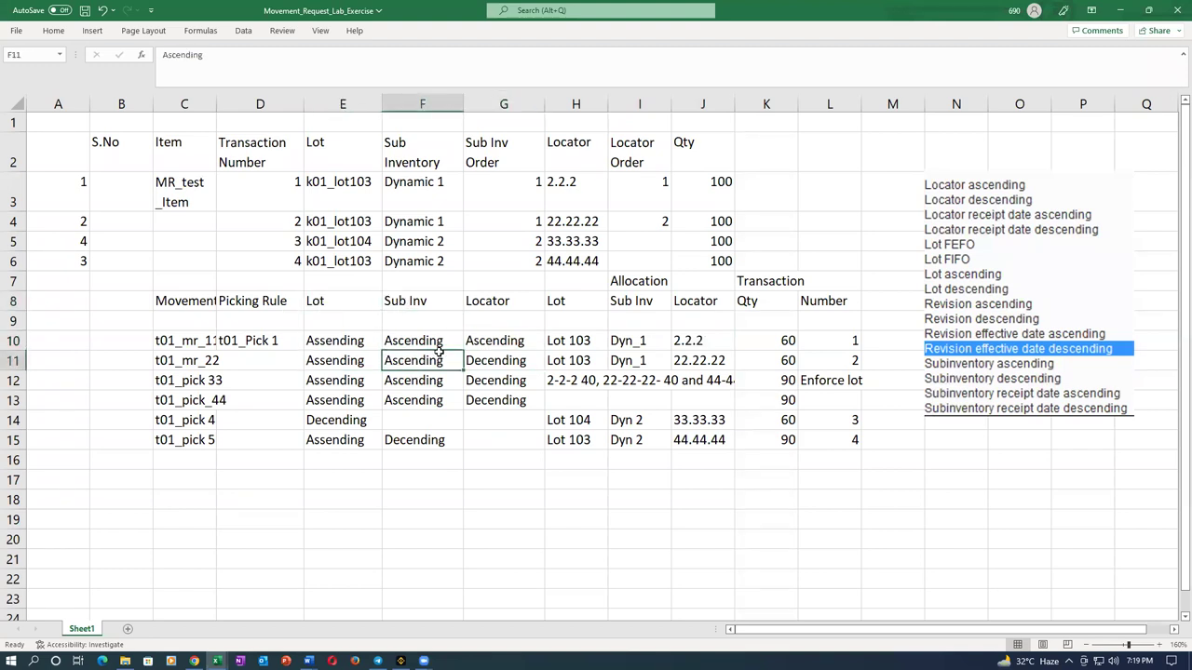
click(486, 300)
click(497, 366)
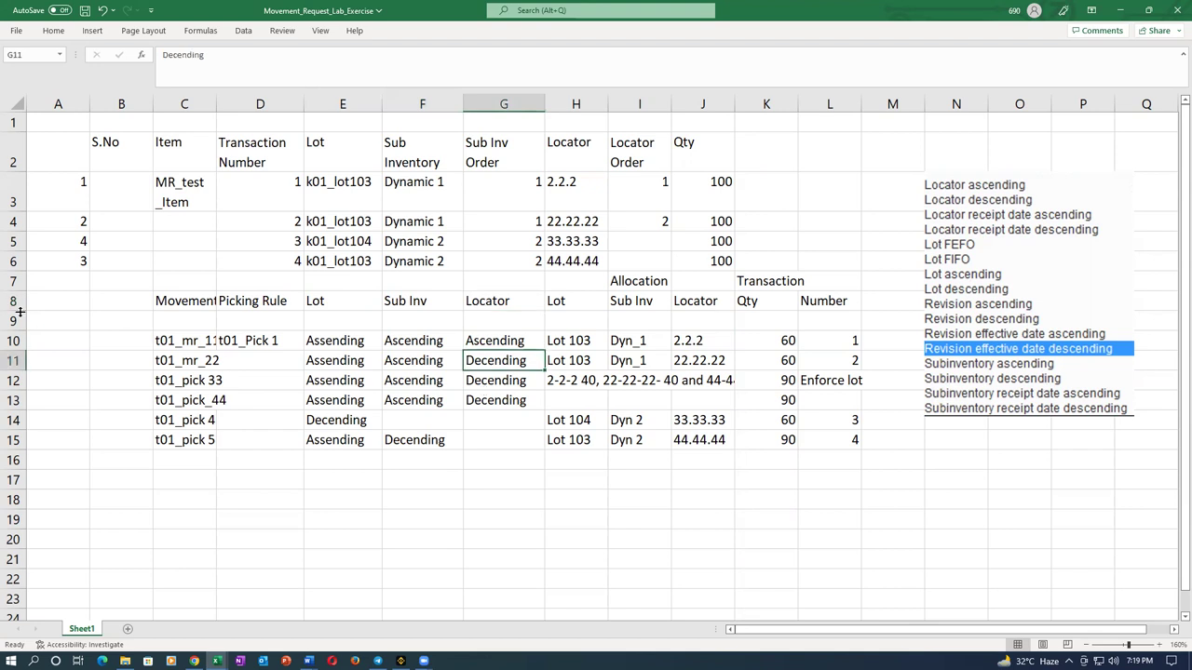
- Clear column A's numbers and re-enter 1, 2, 4 in A3:A5
click(133, 194)
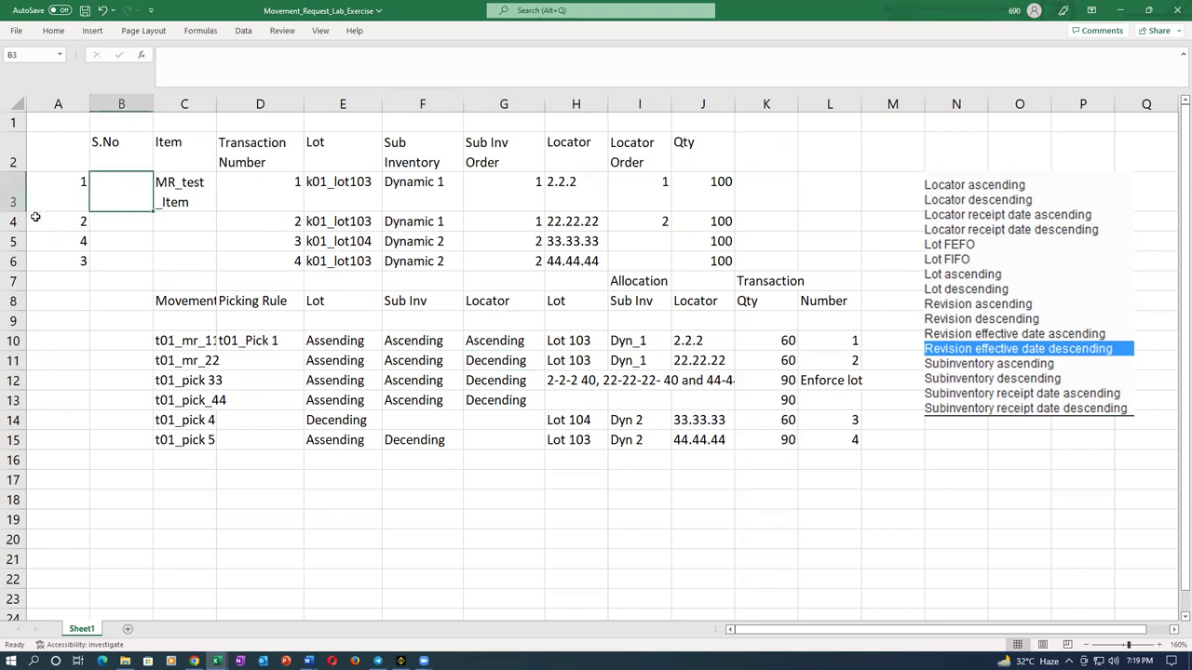
drag(54, 193, 71, 258)
key(Delete)
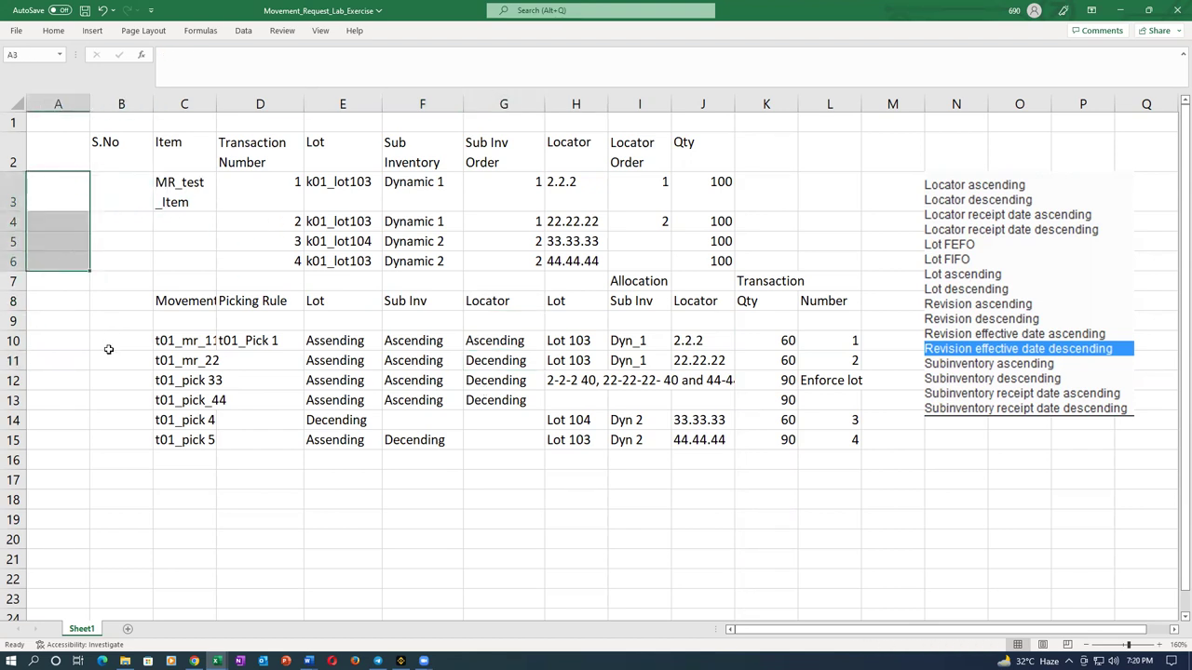
click(98, 326)
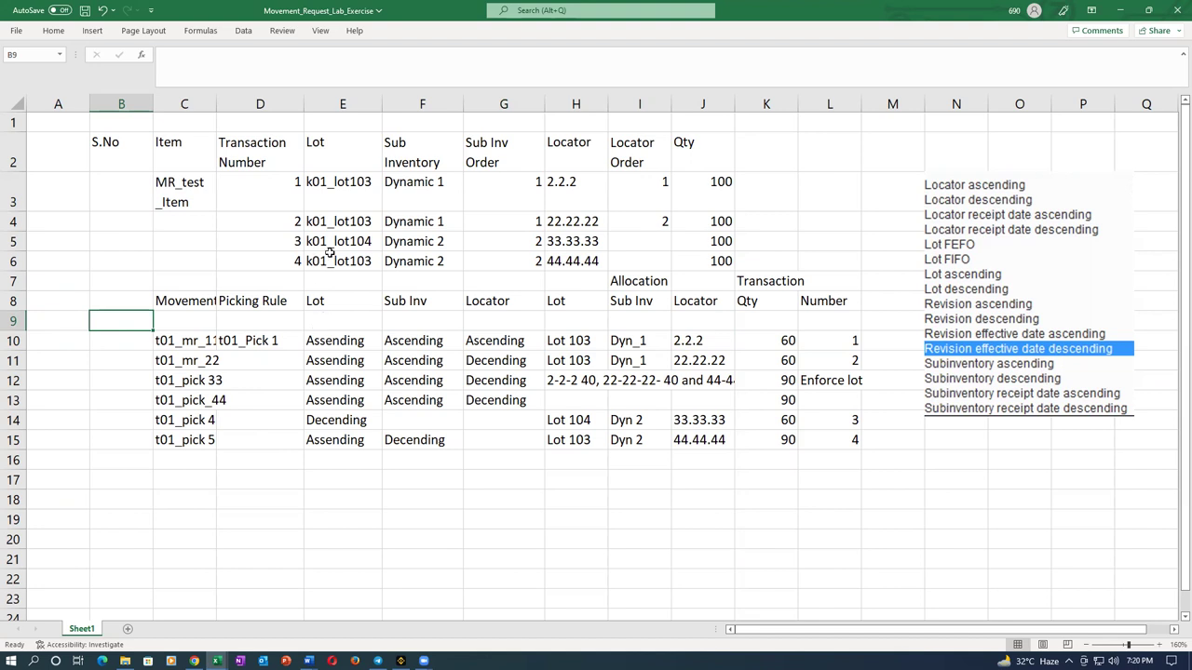
click(53, 192)
text(1)
key(Return)
text(2)
key(Return)
text(4)
key(Return)
key(Up)
key(Up)
key(Up)
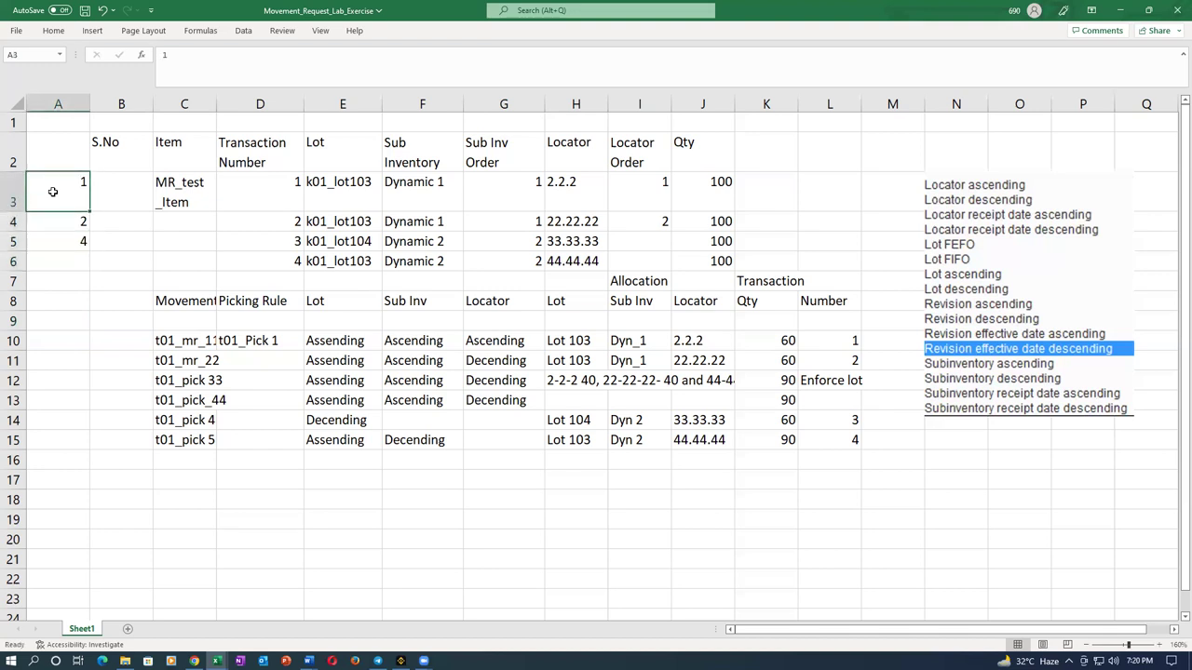
key(Right)
- Check G11's Decending locator order and enter 3 in cell A6
drag(408, 300, 415, 337)
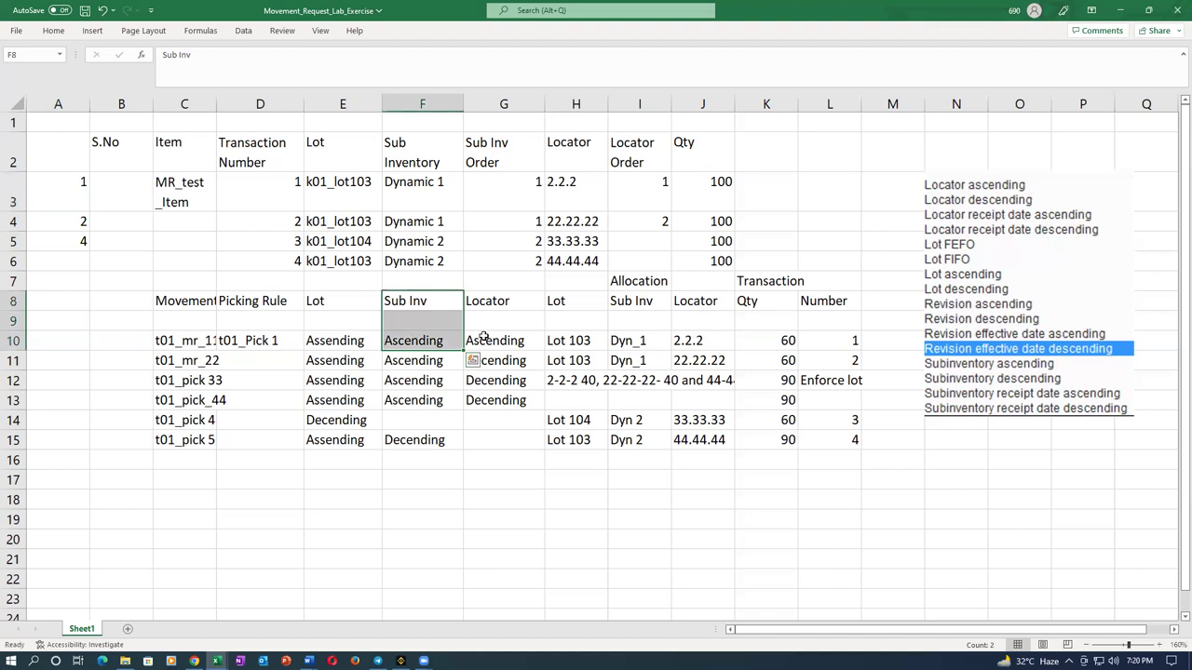
click(503, 304)
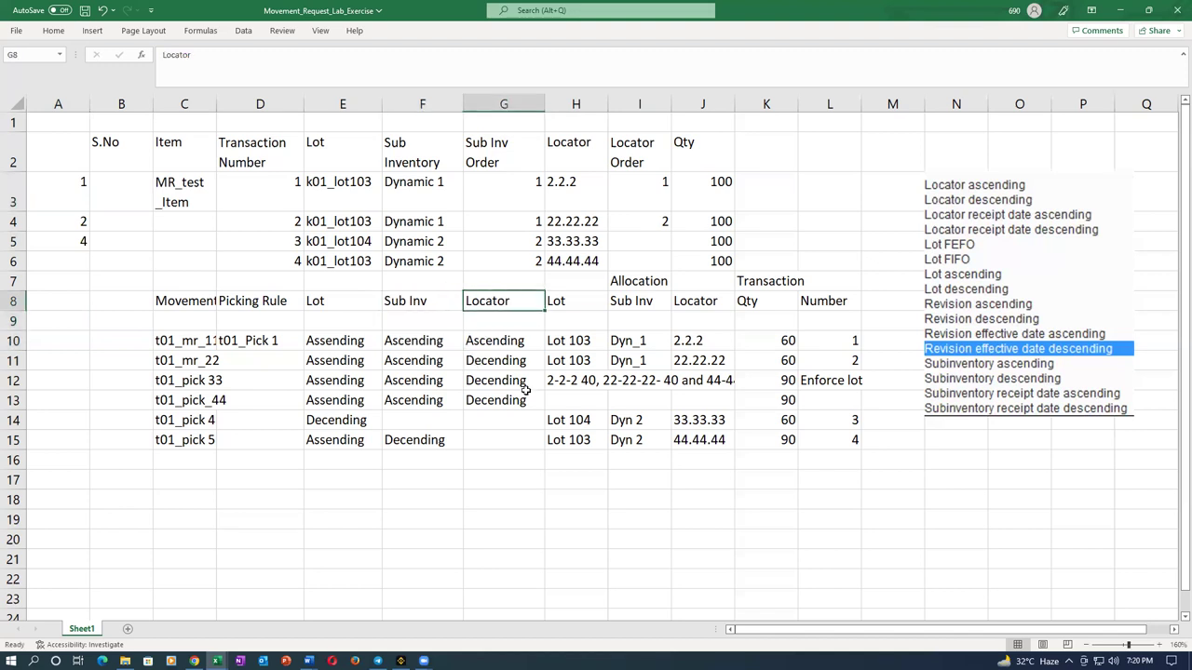
click(497, 364)
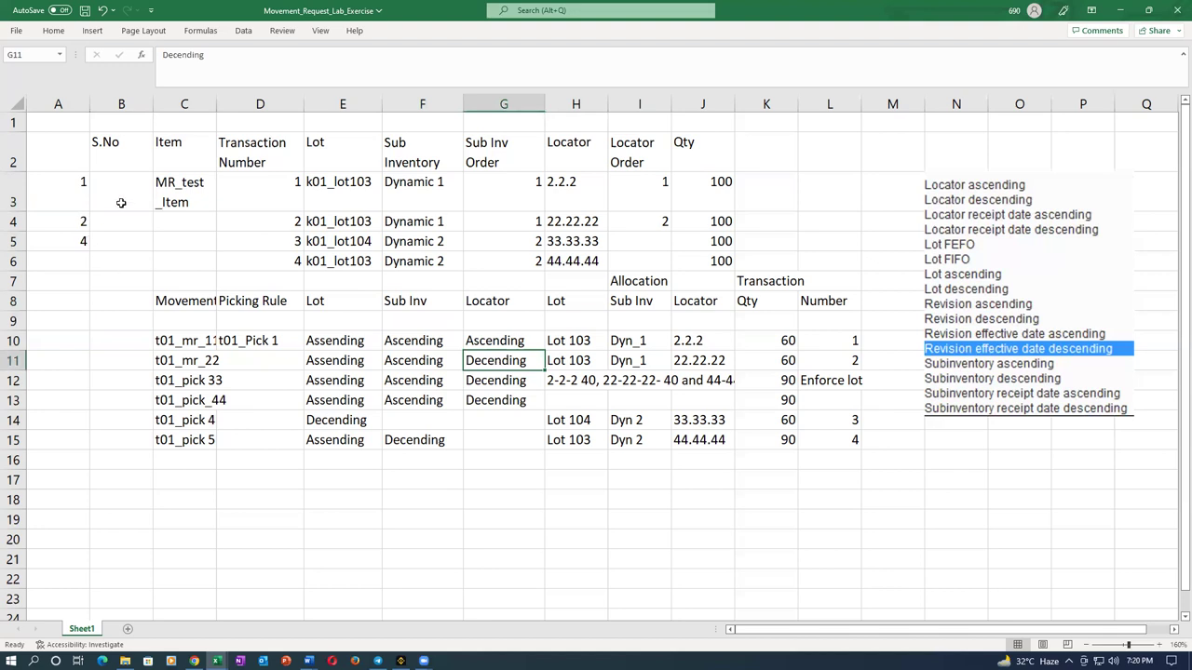
click(66, 266)
text(3)
key(Up)
key(Up)
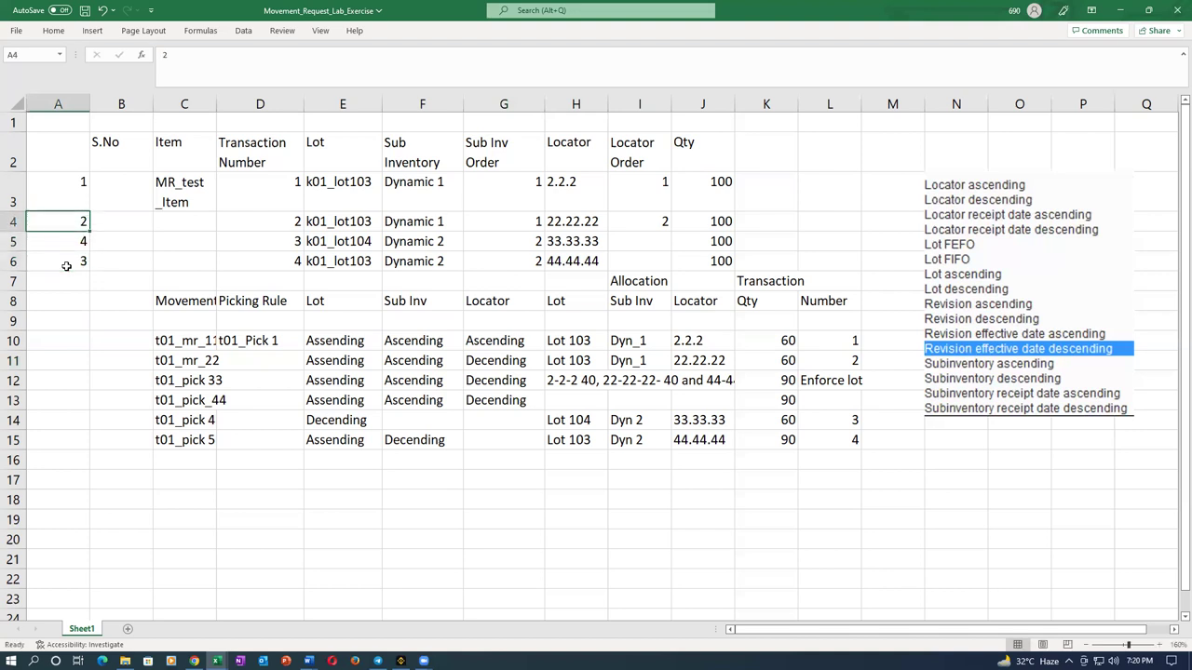
key(Up)
key(Right)
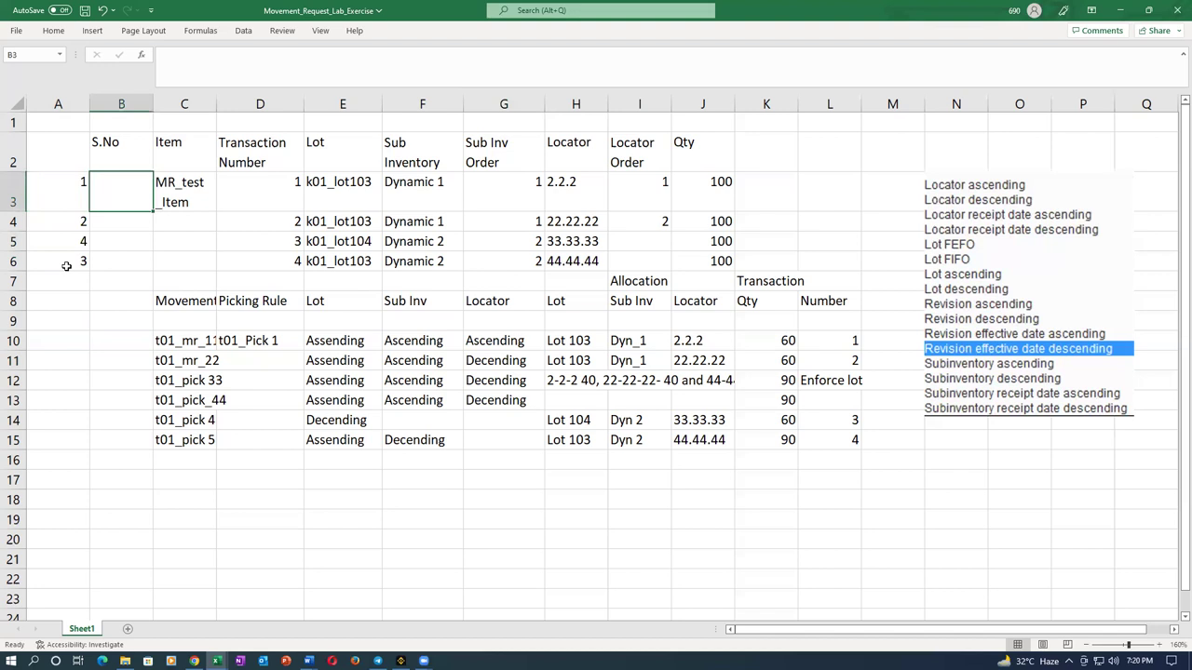
- Fill the S.No column B3:B6 with 2, 1, 4, 3 and review the values
text(2)
key(Return)
text(1)
key(Return)
key(Return)
text(3)
key(Return)
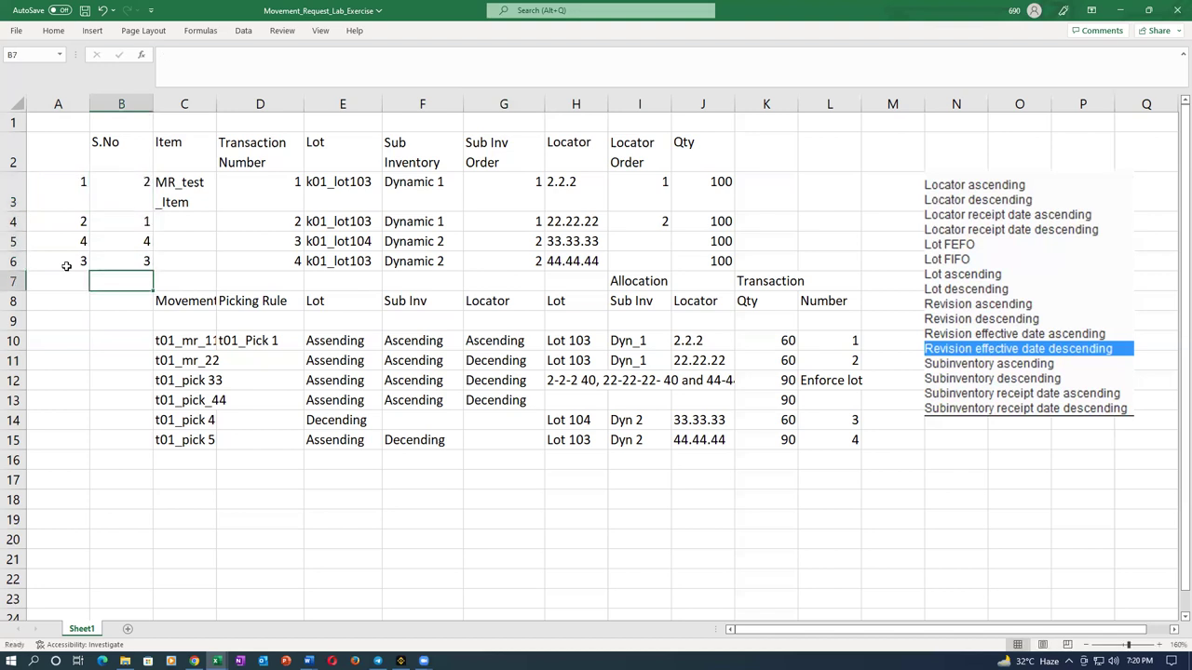
click(510, 301)
click(509, 360)
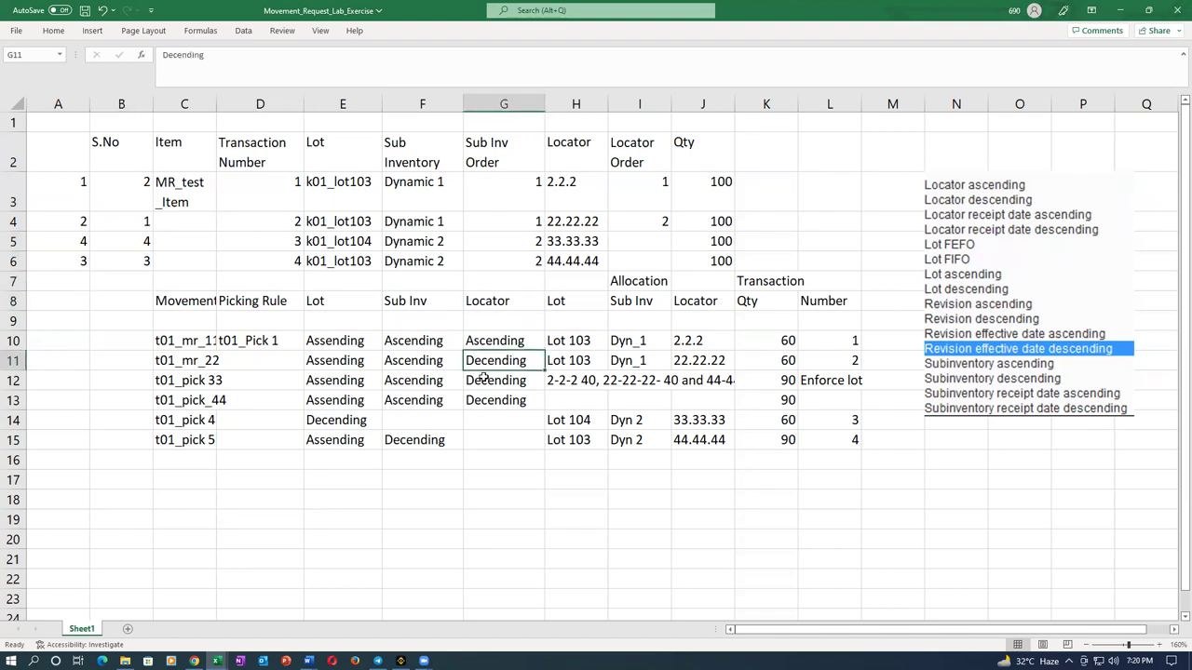
click(491, 302)
click(502, 360)
click(129, 201)
click(125, 227)
click(124, 240)
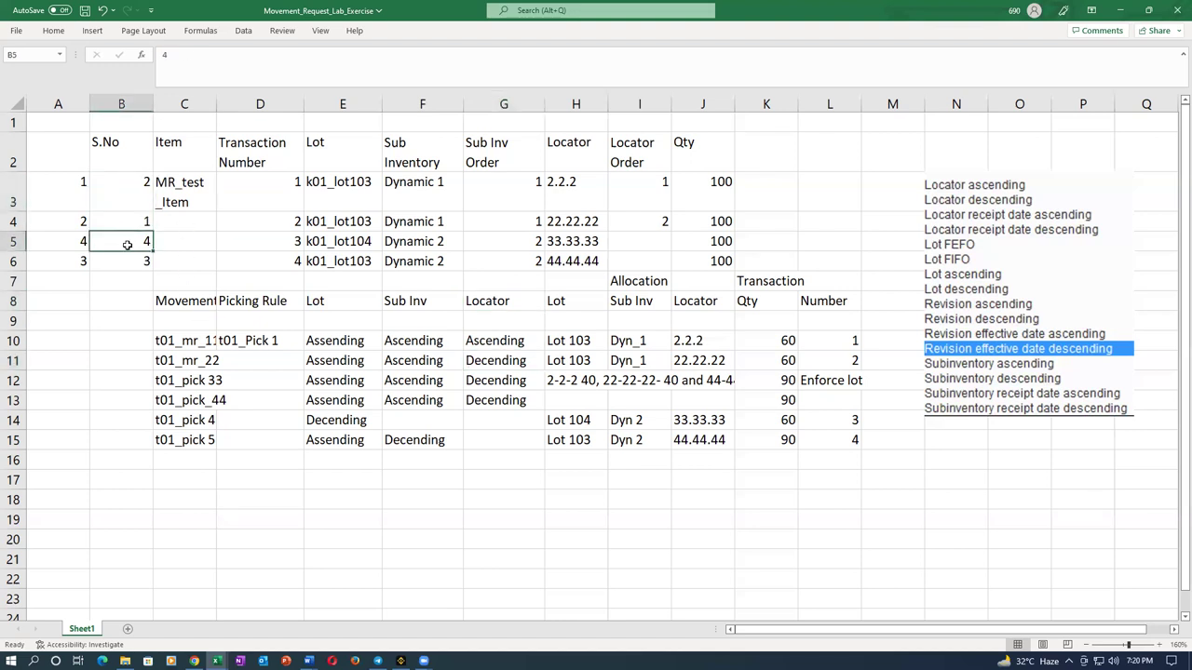
- Compare the column A and B numbers and their totals against the locator order
drag(64, 191, 78, 229)
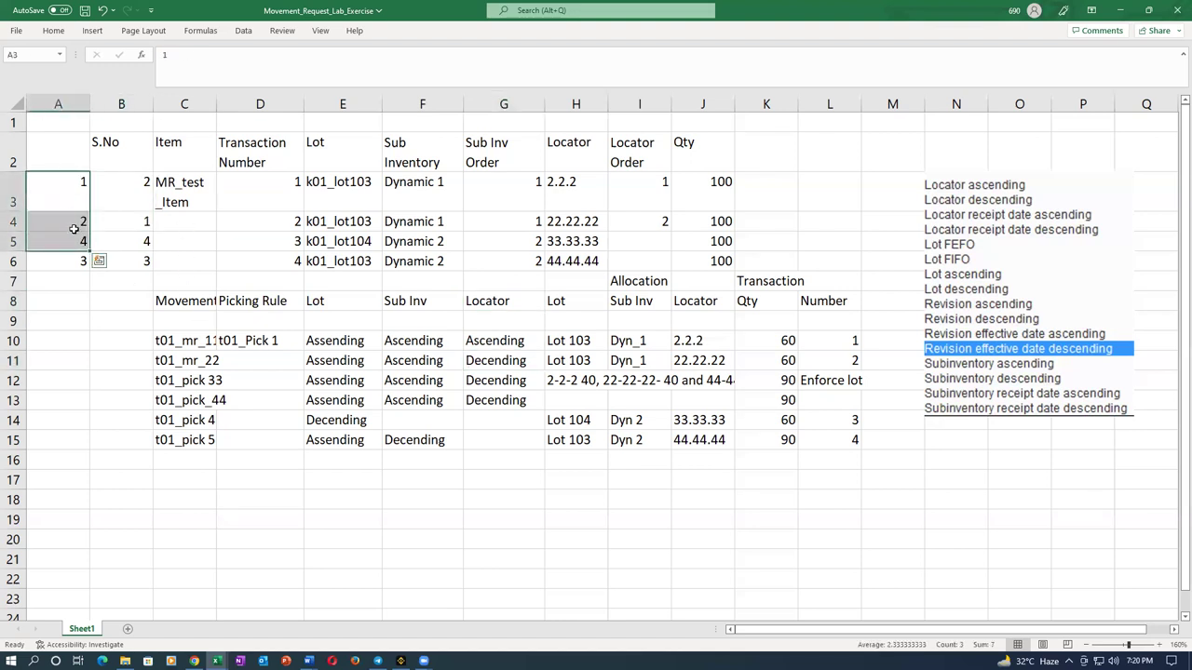
drag(116, 194, 129, 237)
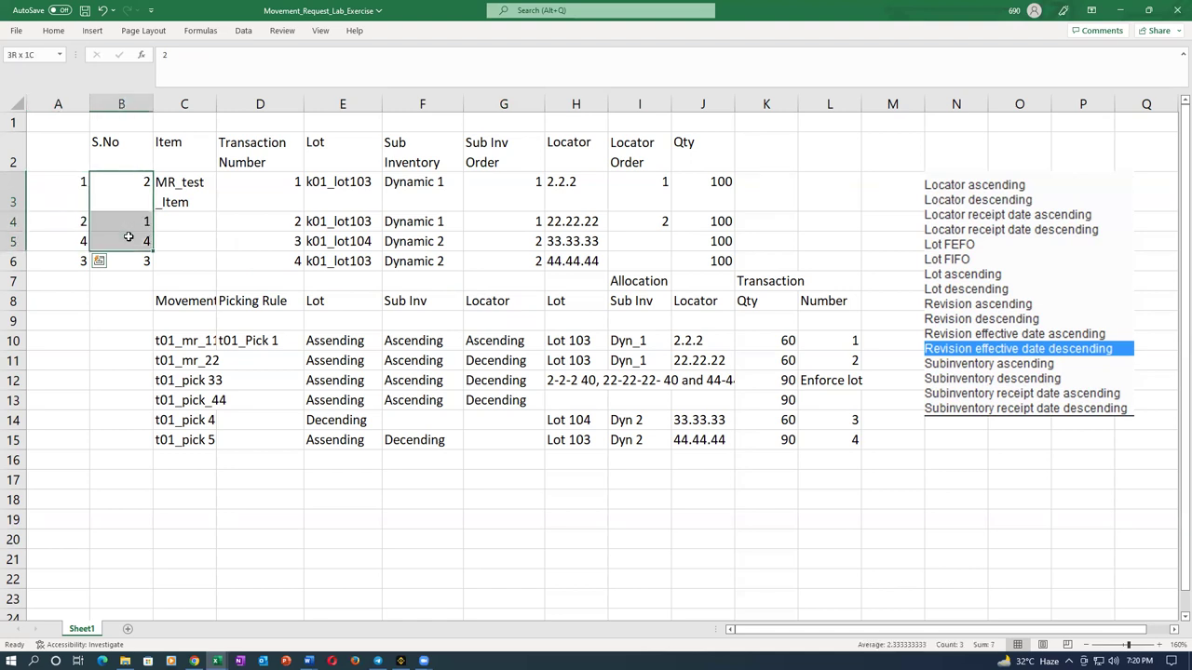
click(499, 298)
click(502, 361)
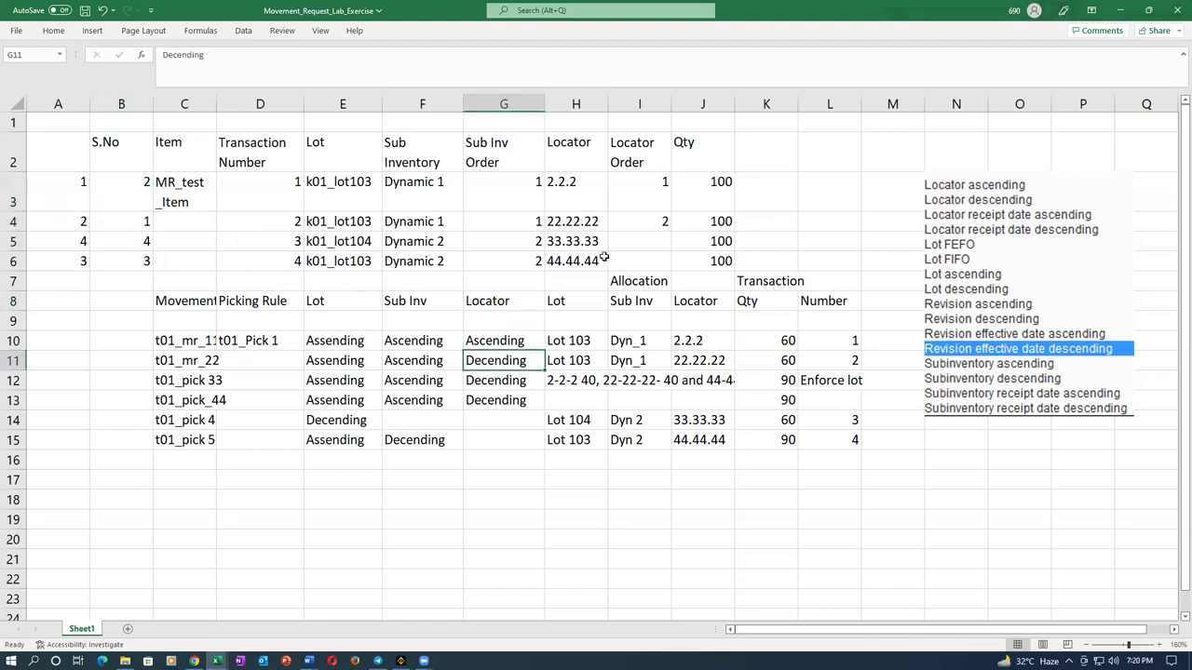
click(651, 221)
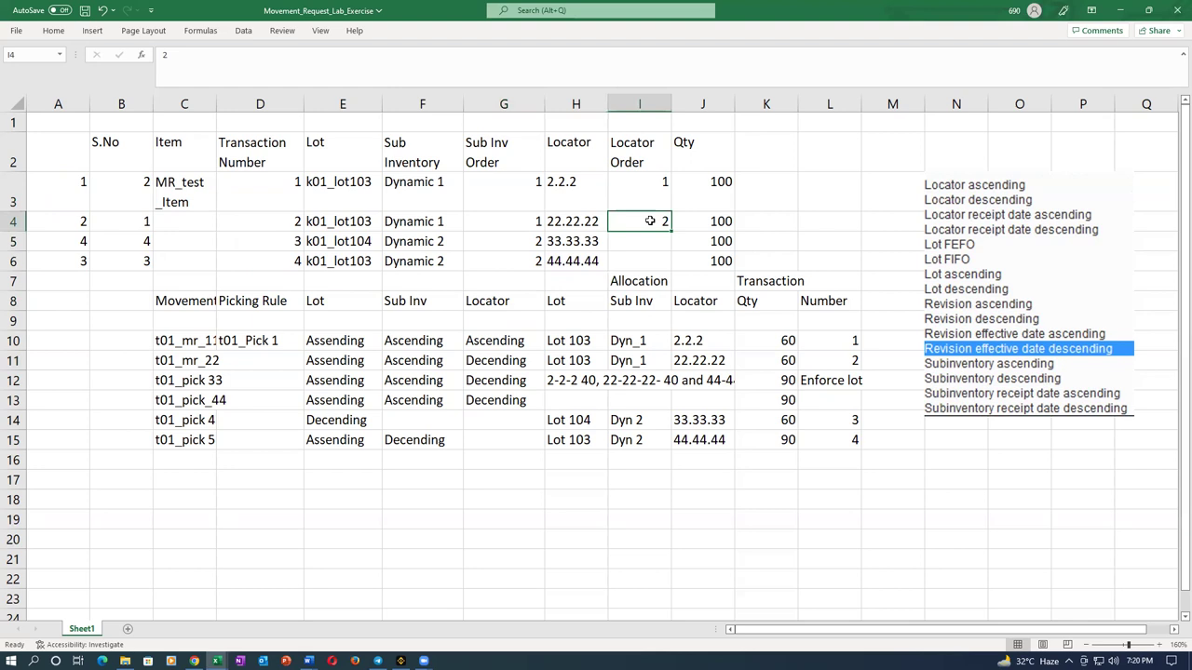
click(105, 189)
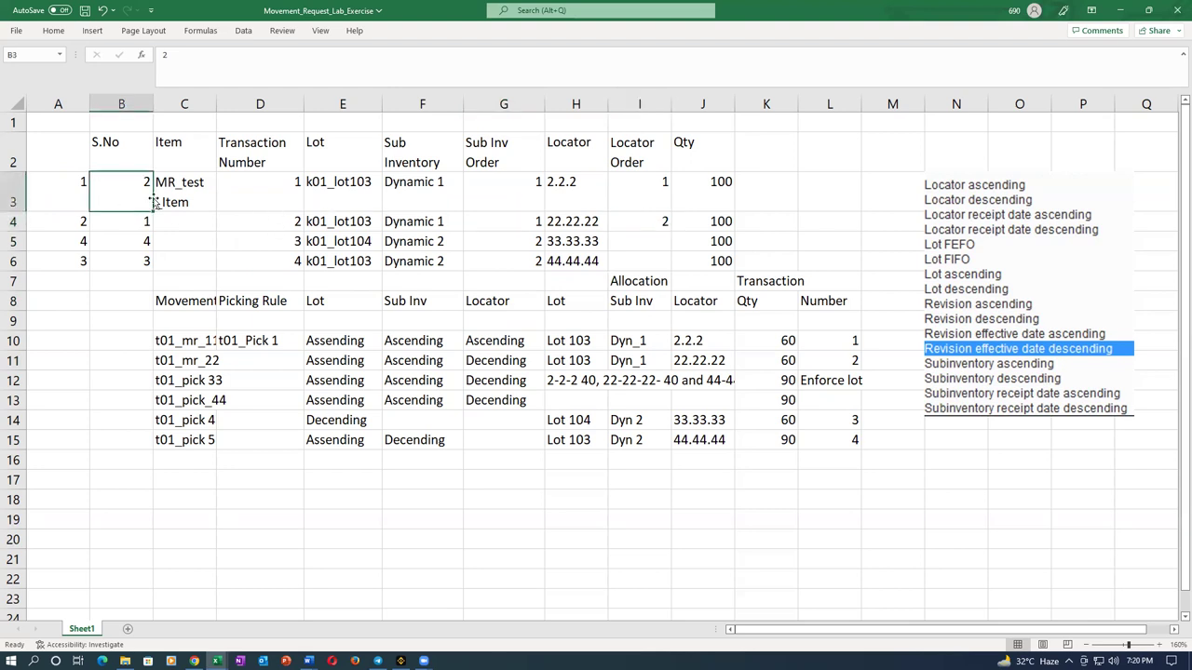
click(260, 223)
click(112, 227)
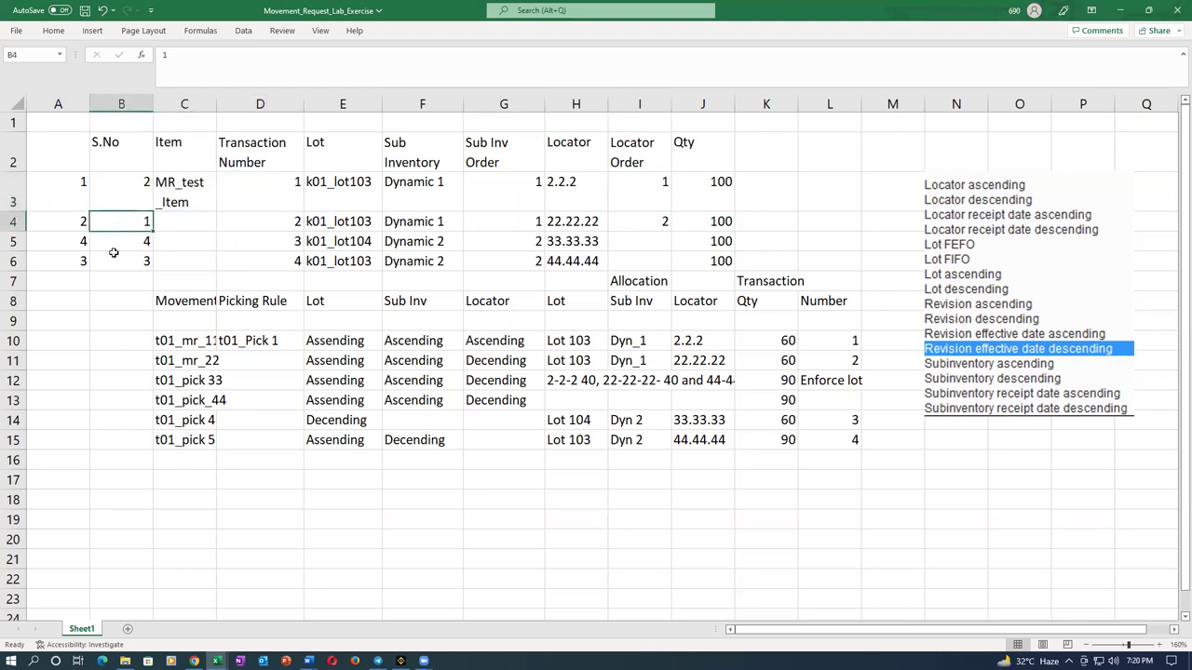
click(115, 243)
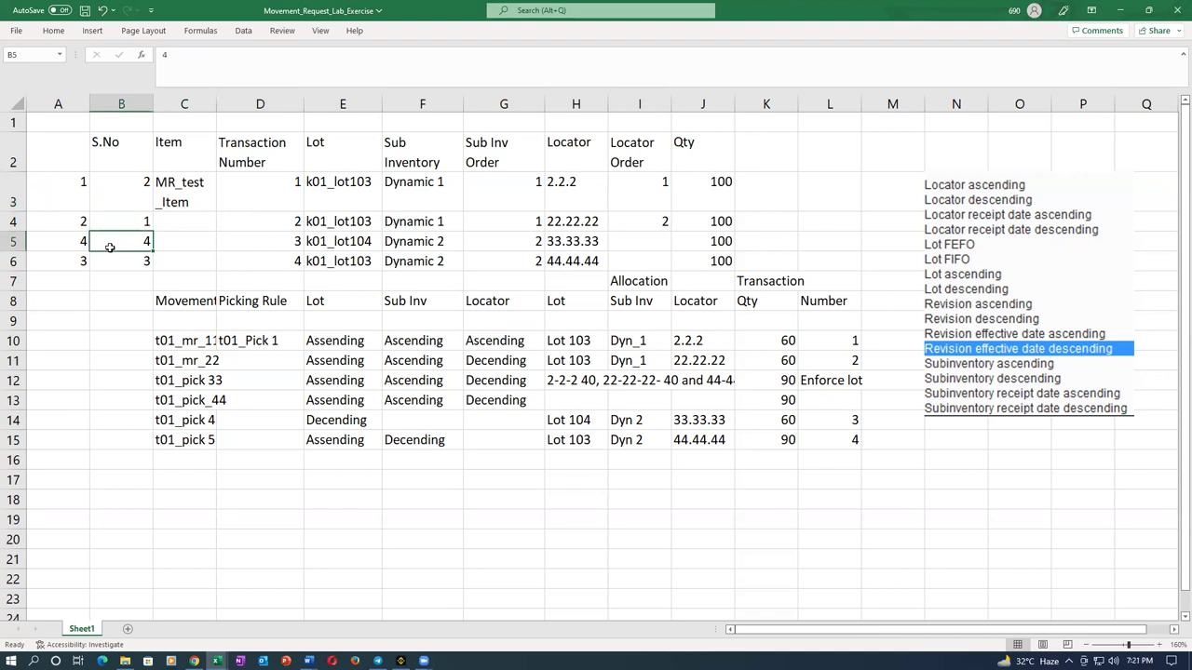
drag(67, 193, 58, 238)
drag(126, 188, 121, 263)
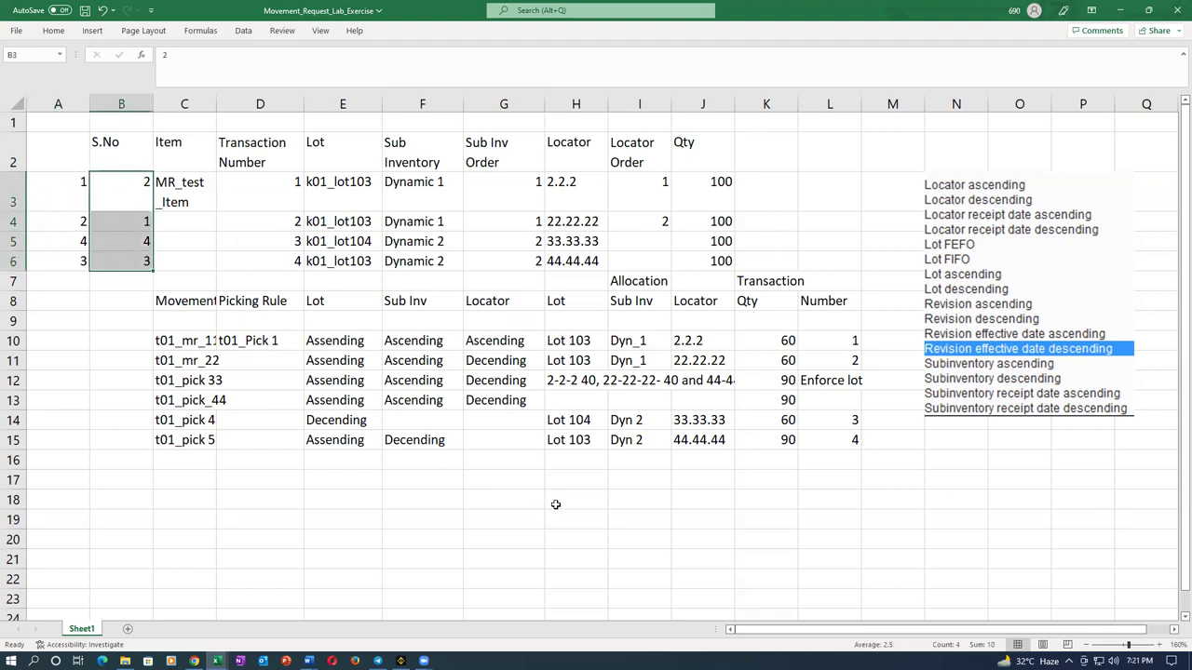
click(644, 485)
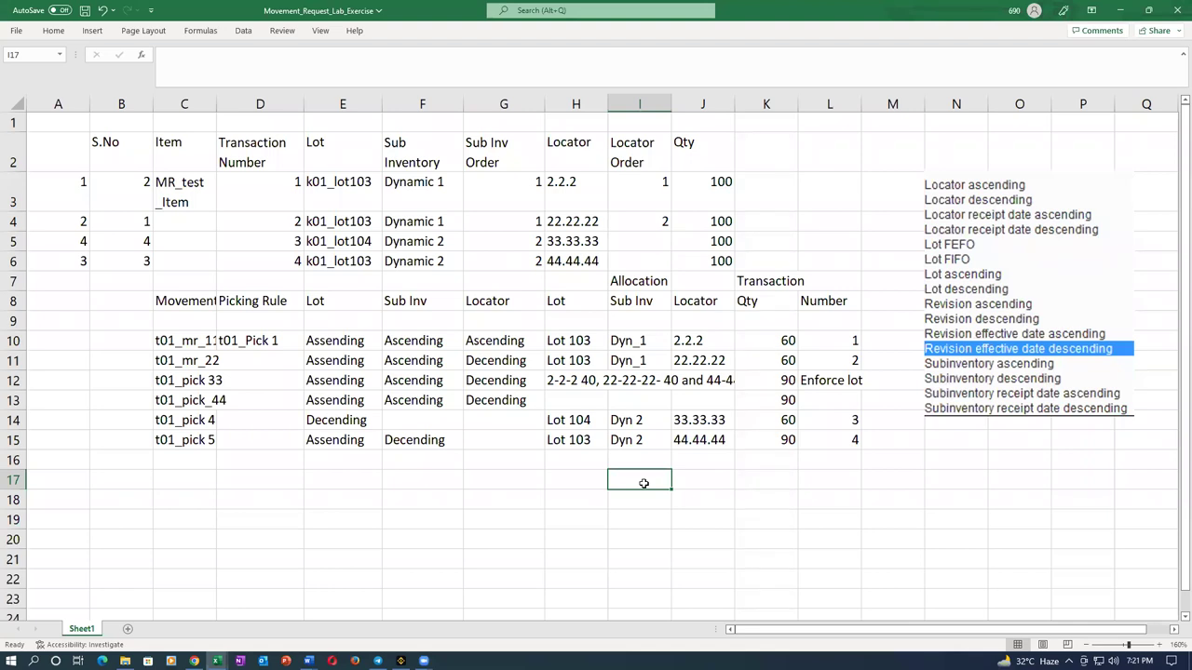
- Verify allocated locators 2.2.2 and 22.22.22, quantity 60, and the Lot/Sub Inv/Locator orders
click(476, 298)
click(493, 368)
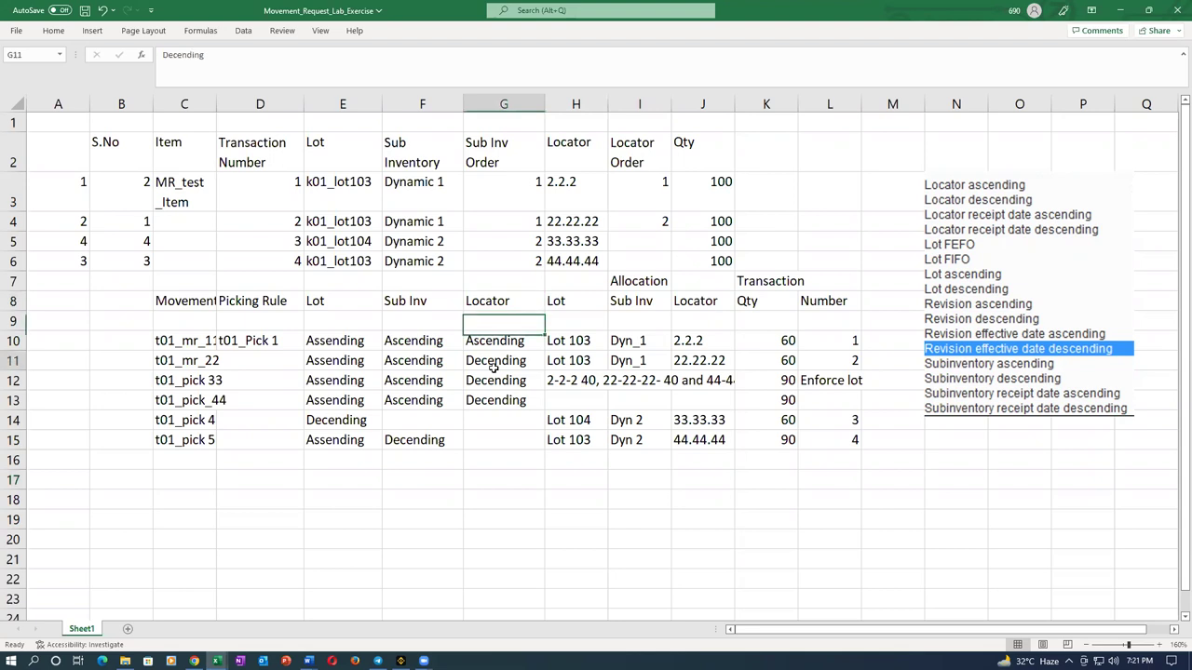
click(703, 345)
click(699, 361)
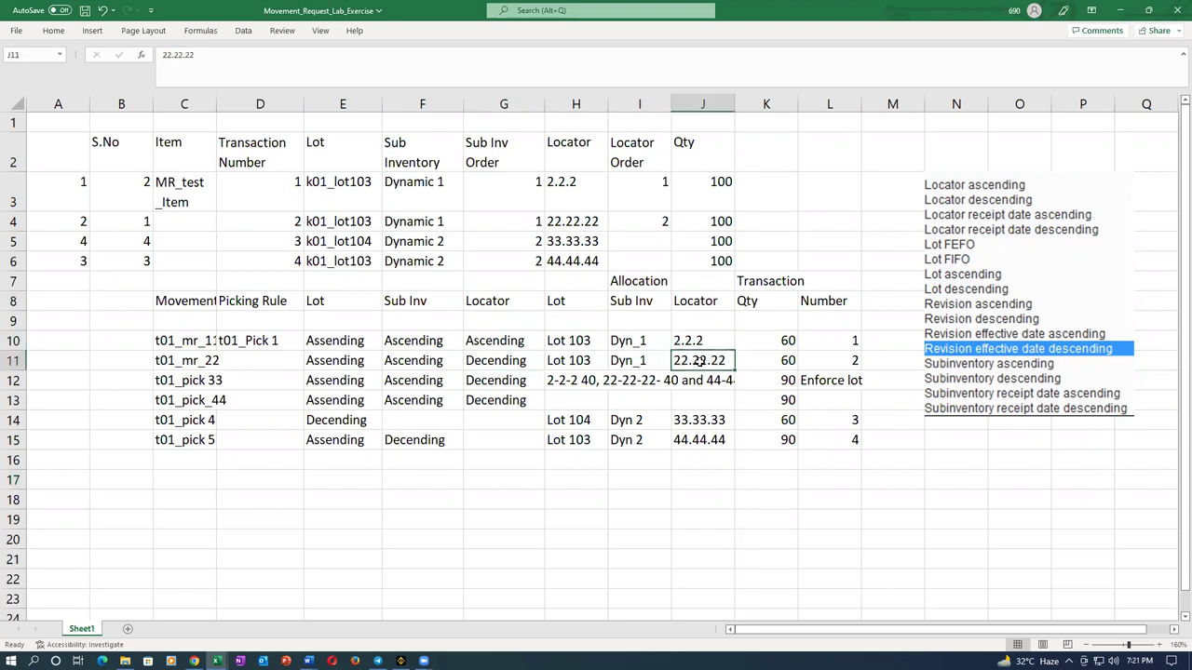
click(761, 361)
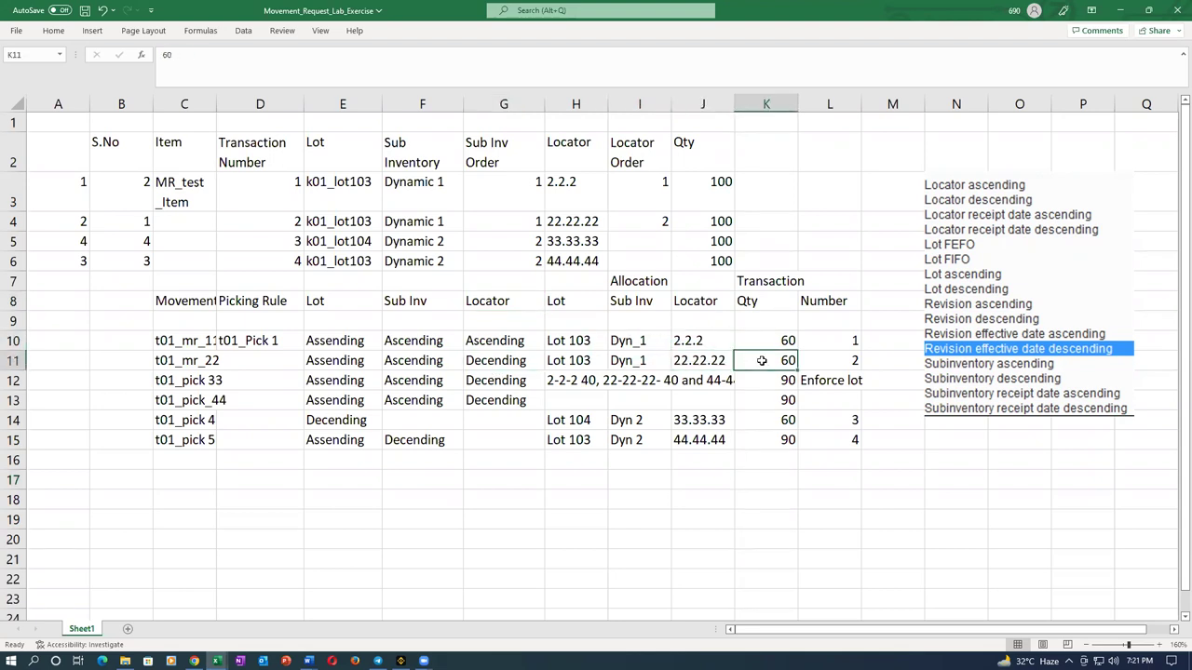
click(342, 366)
click(406, 365)
click(500, 363)
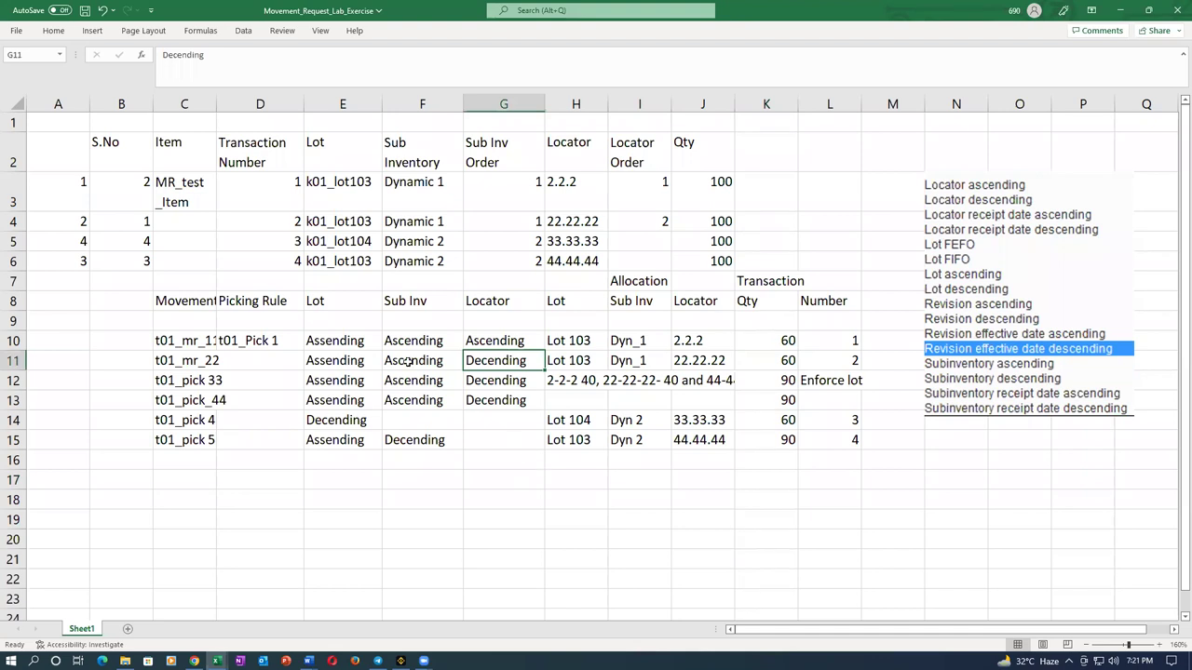
click(692, 366)
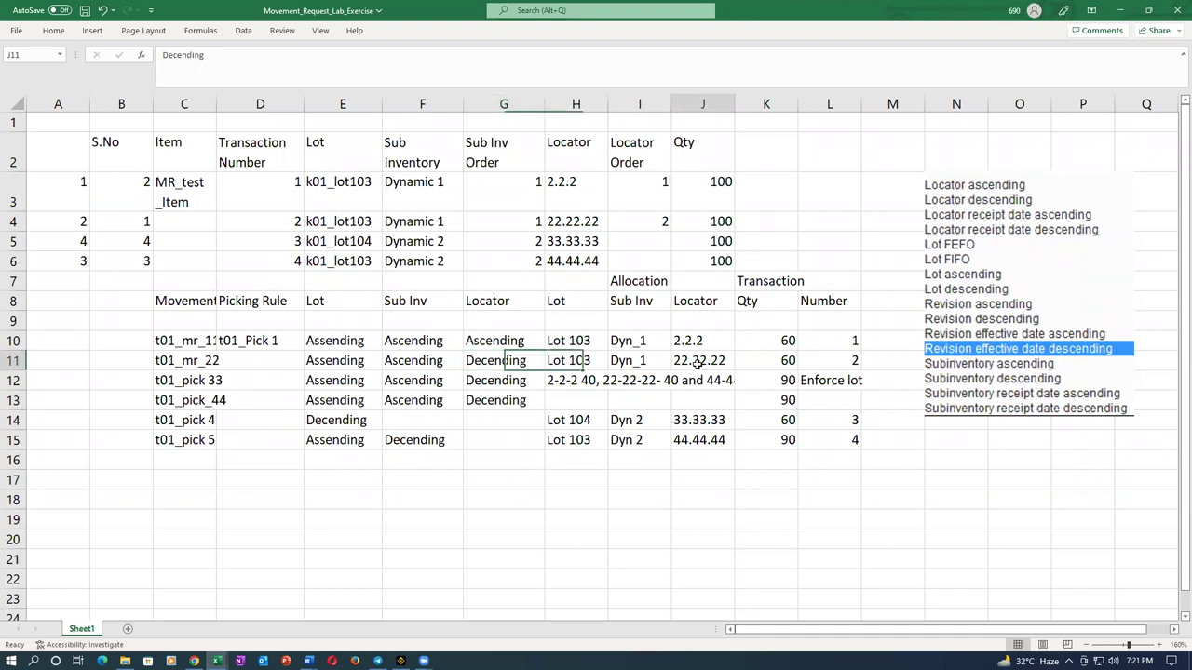
- Return to the browser's Inventory Management overview and open Setup and Maintenance from the user menu
key(alt+Tab)
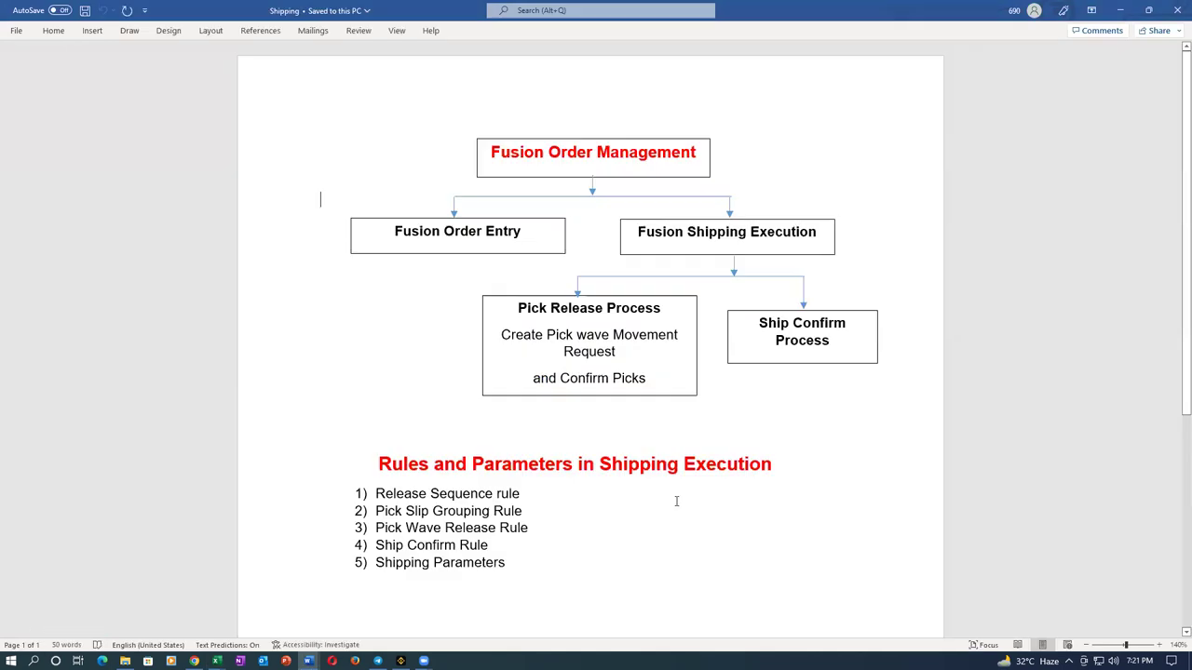
key(alt+Tab)
key(Tab)
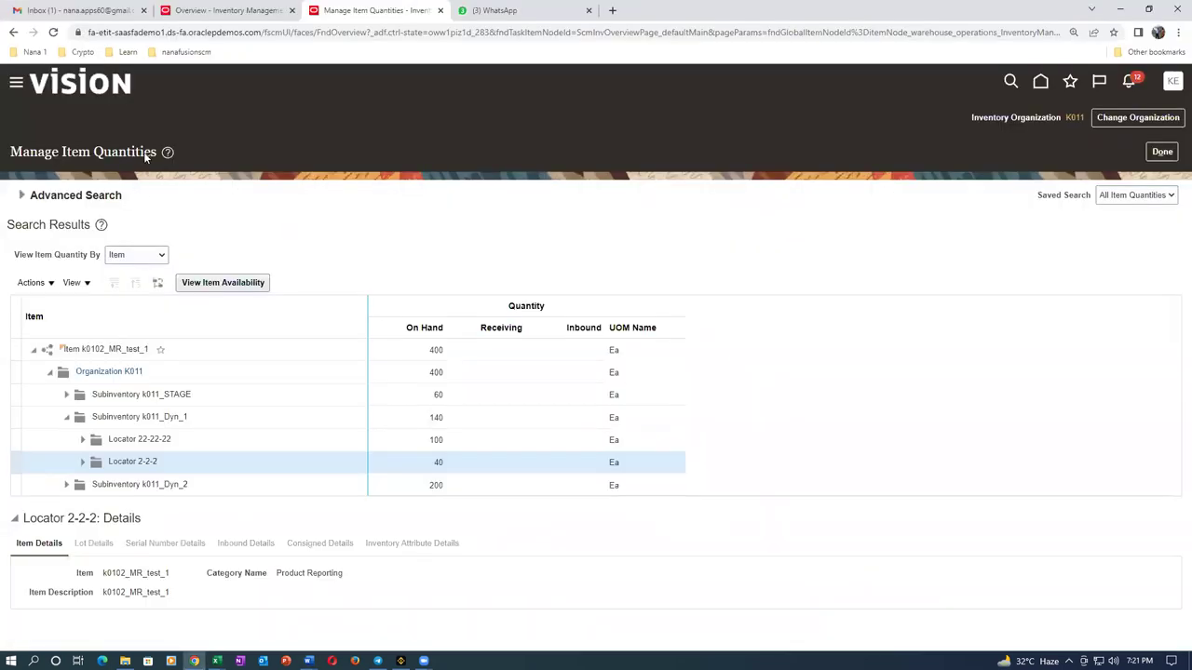
click(233, 11)
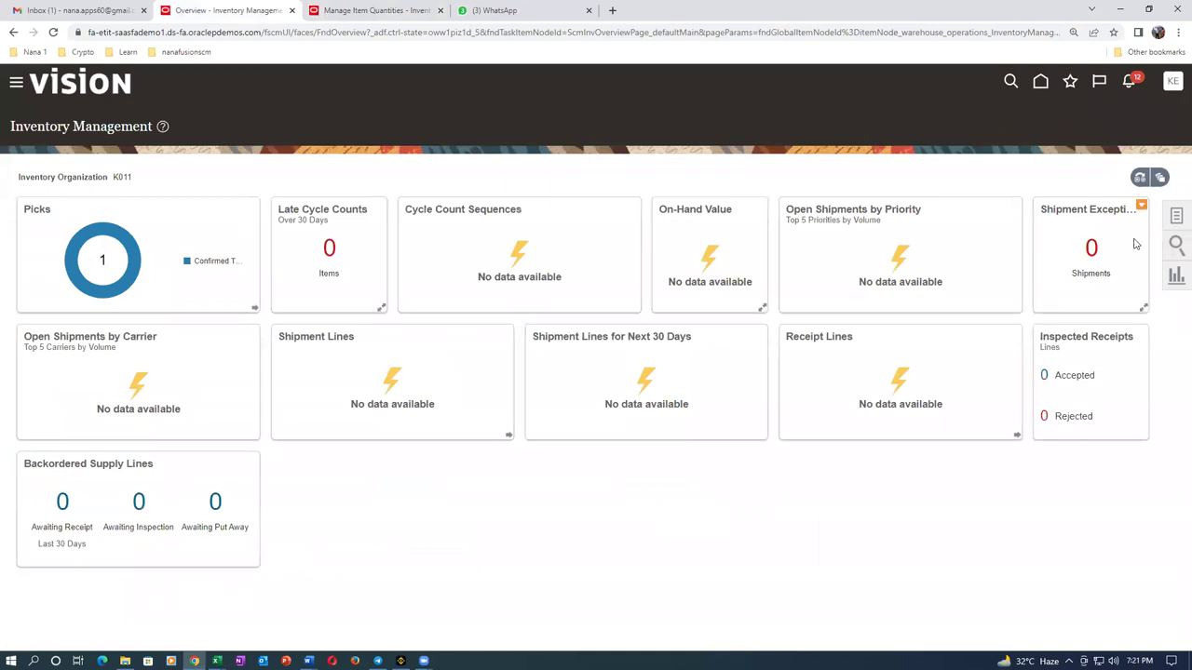
click(1176, 216)
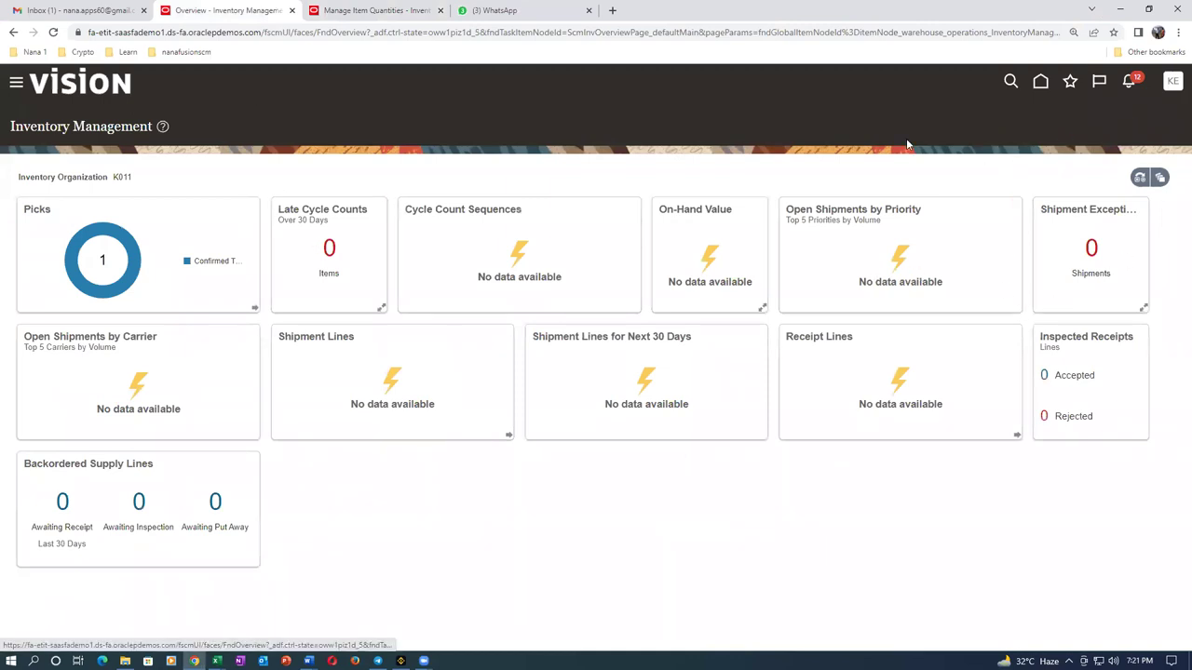
click(846, 110)
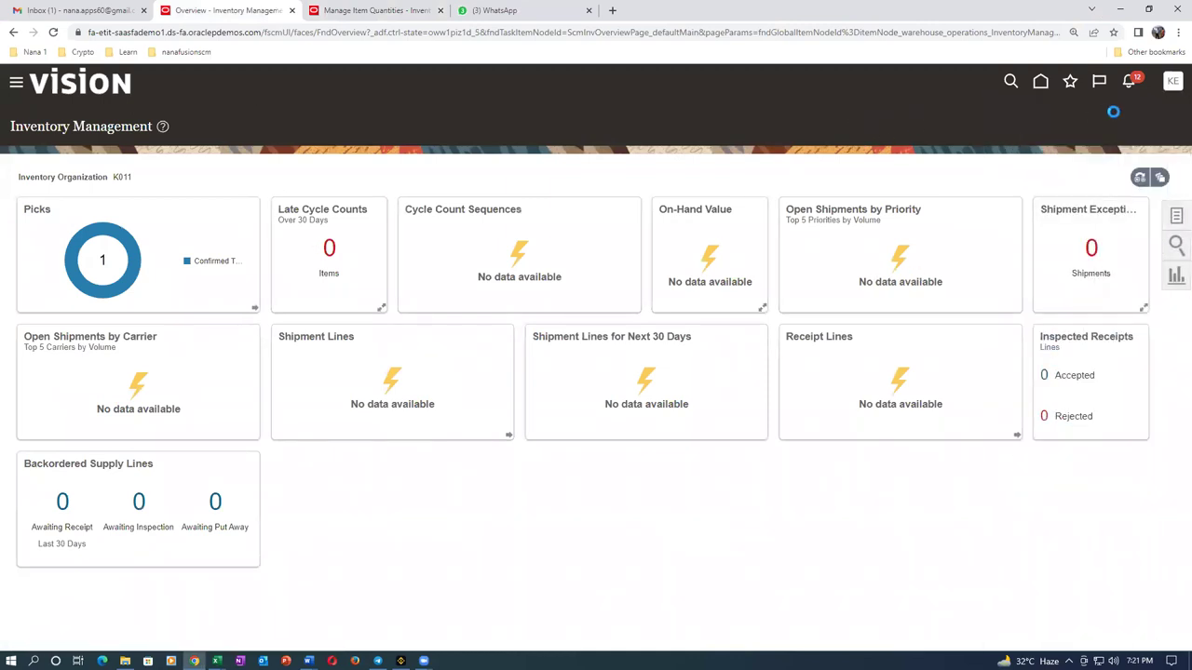
click(1173, 84)
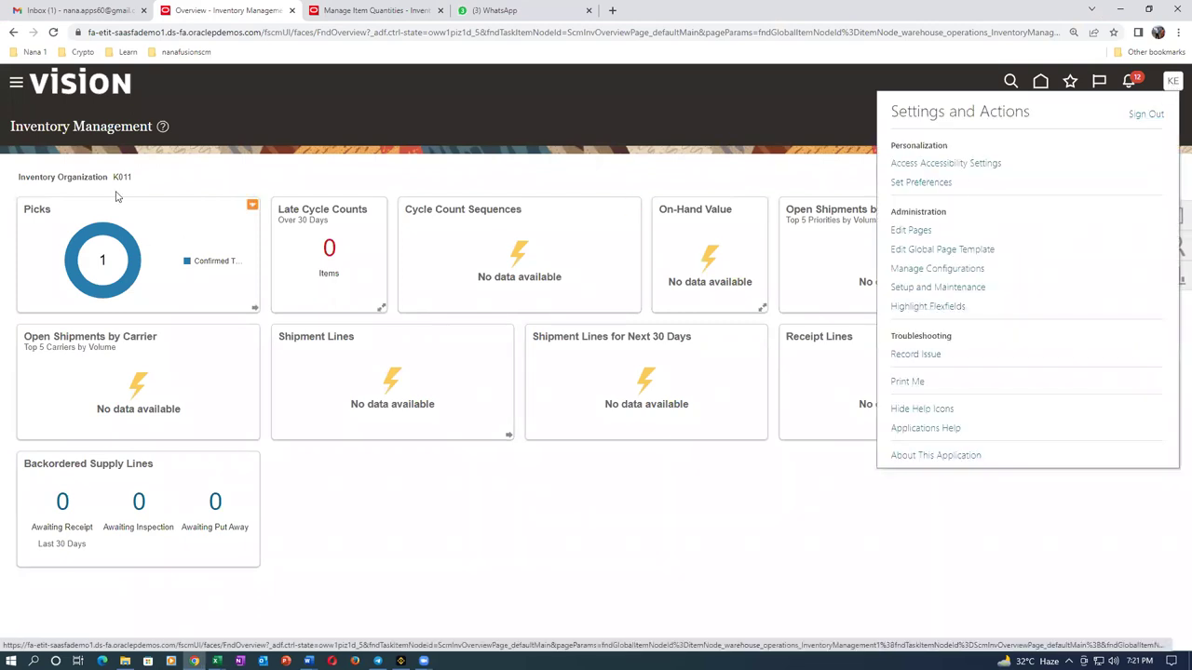
click(928, 292)
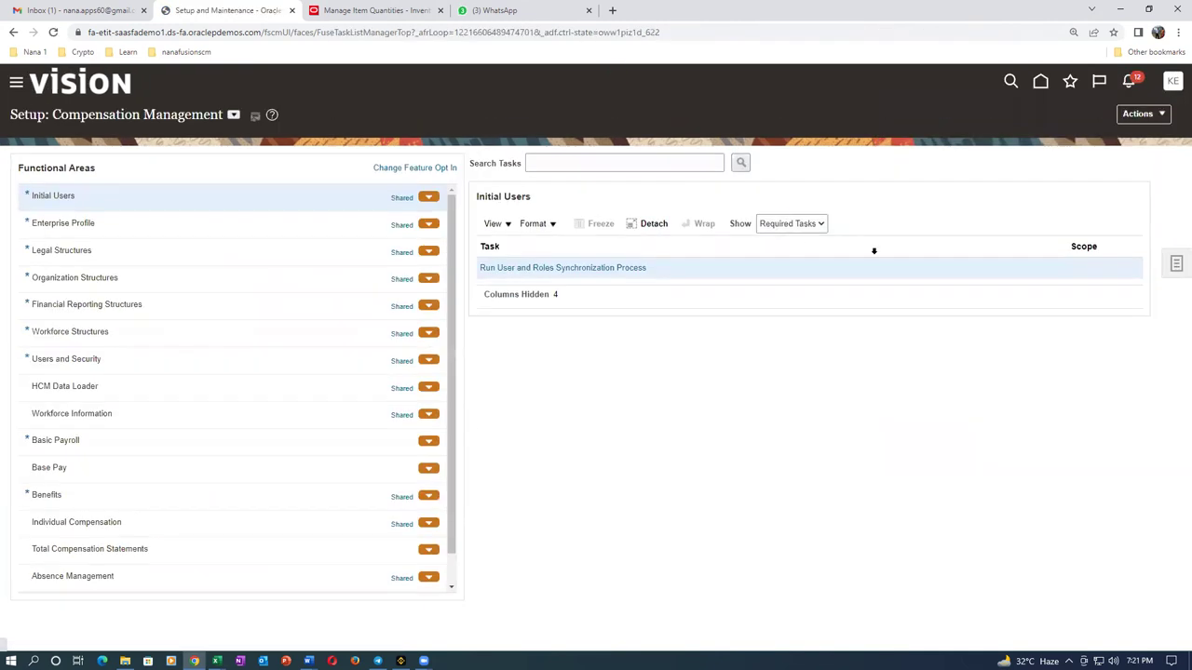
- Search tasks for 'man%pick%r', open Manage Picking Rules and show k01_pick_rule_1's sort criteria
click(1177, 264)
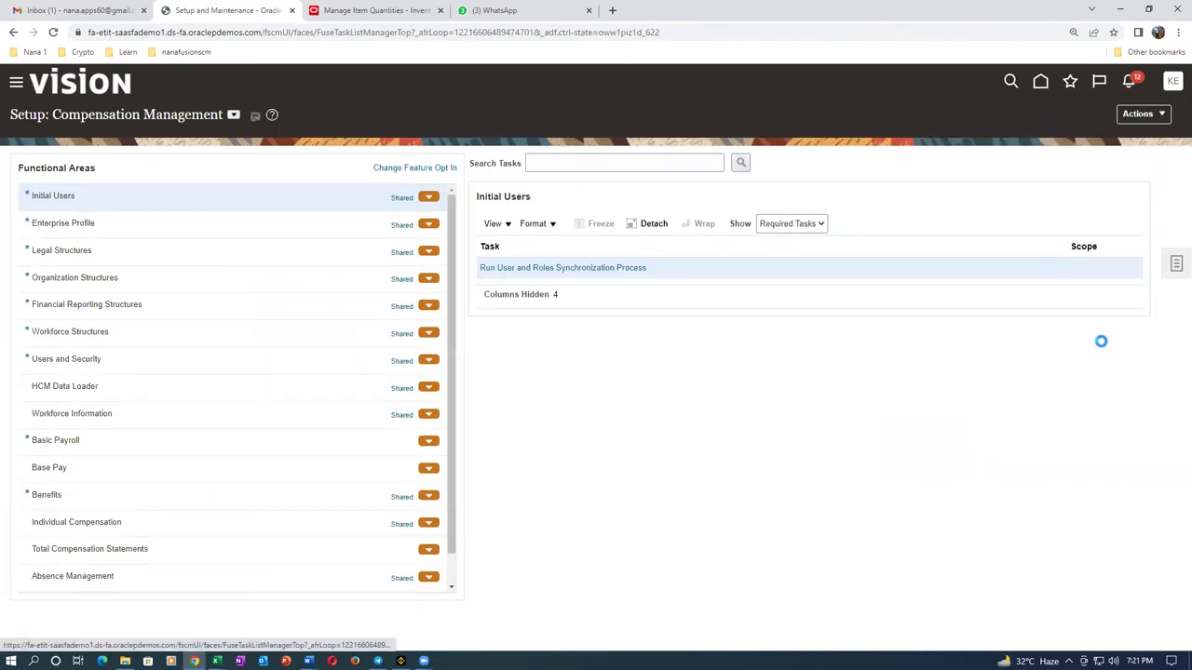
click(1024, 269)
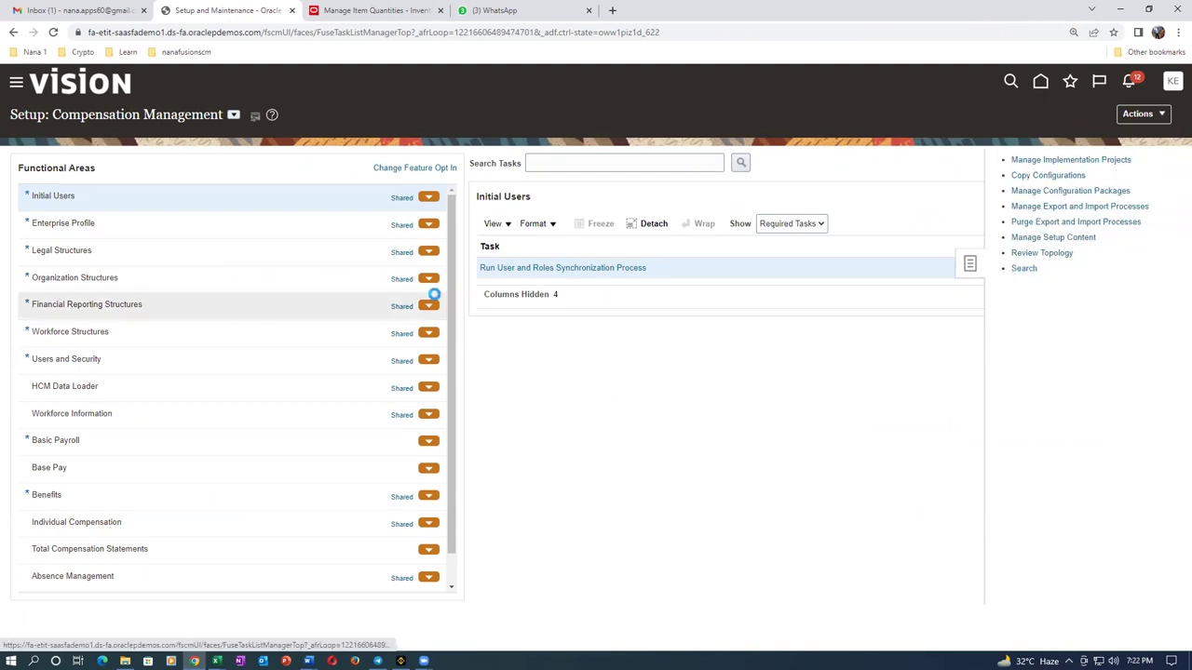
click(328, 166)
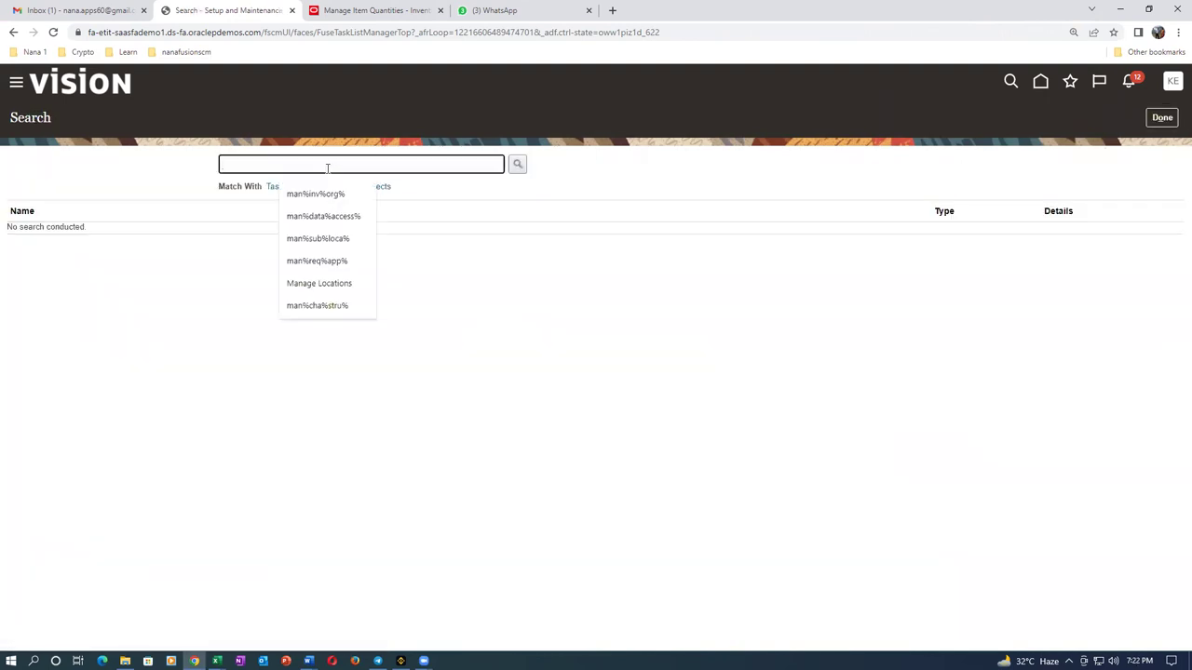
text(man%p)
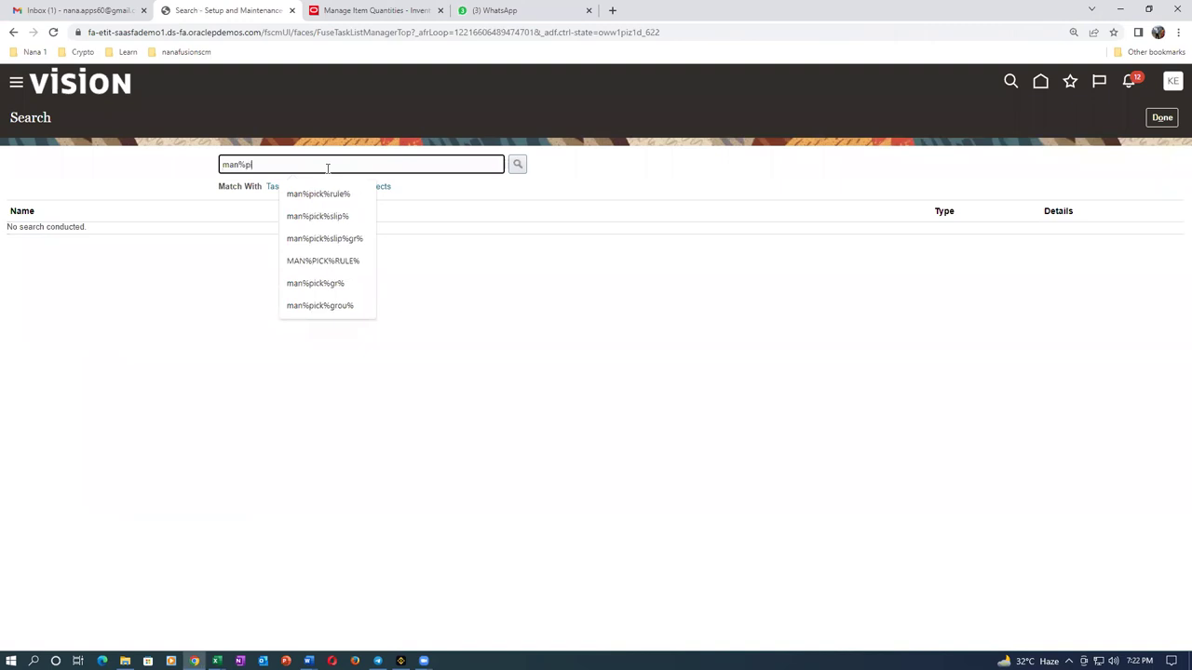
text(ick%rul)
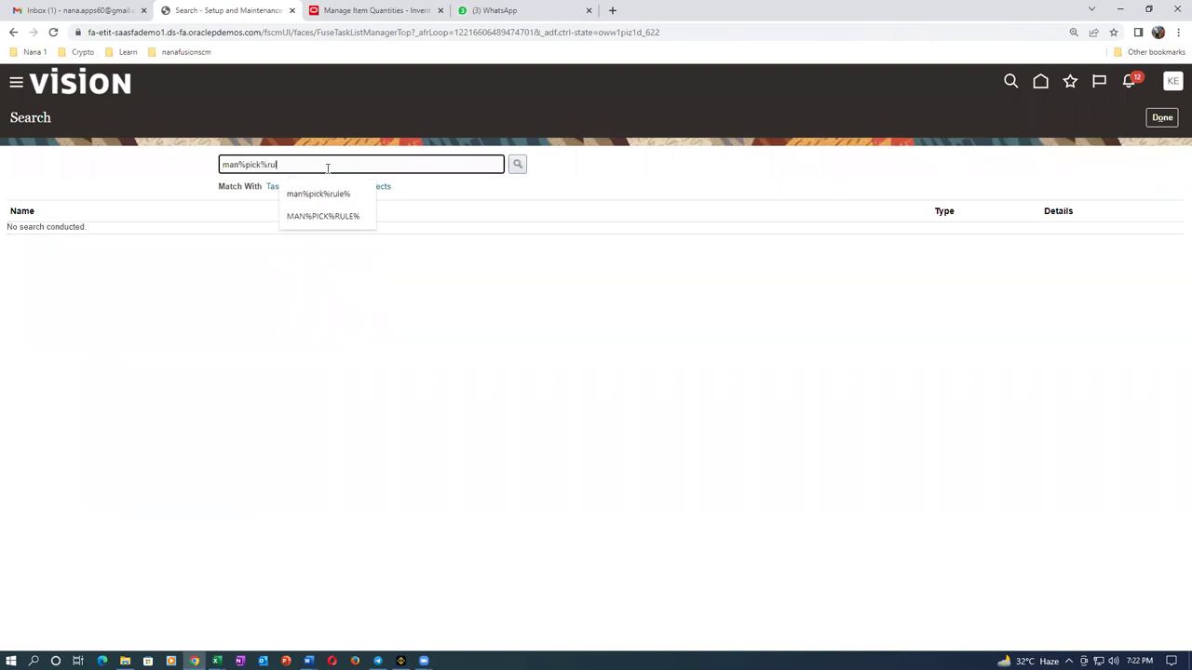
key(Return)
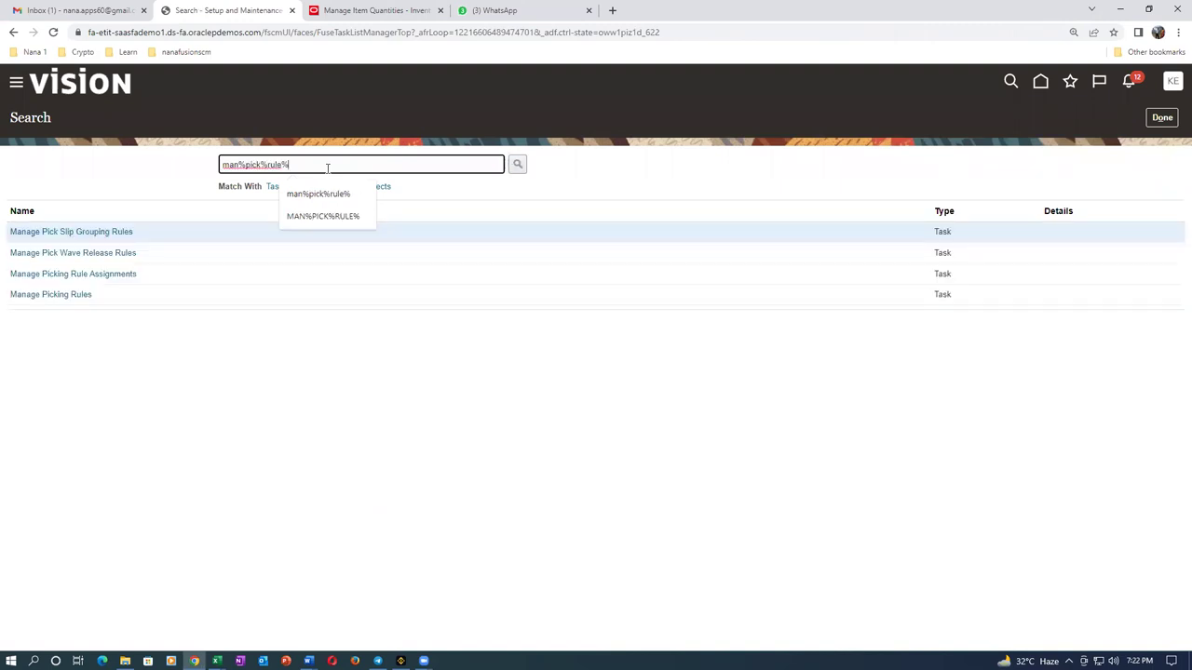
click(58, 296)
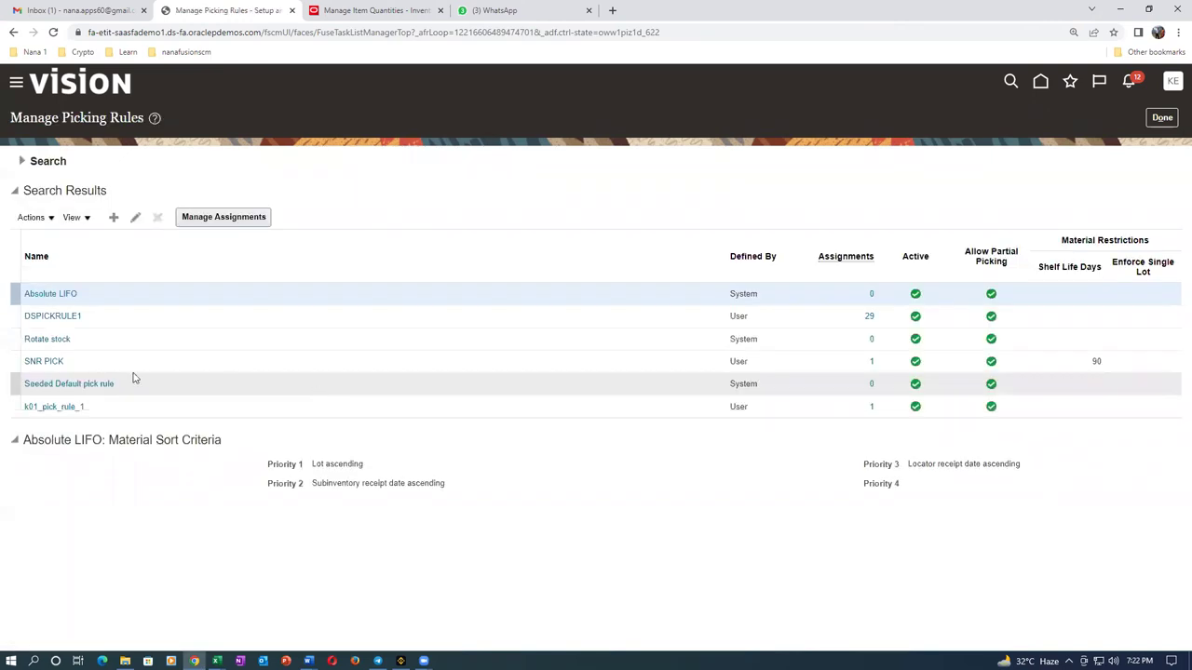
click(17, 407)
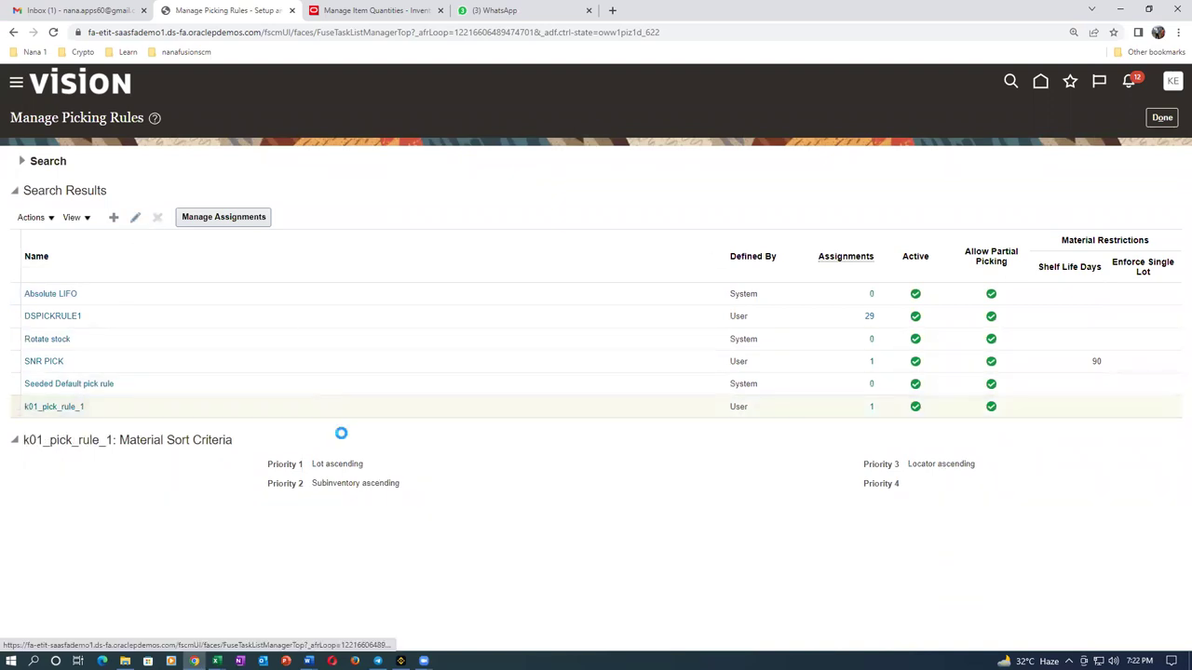
key(alt+Tab)
key(alt+Tab)
- Check the planned Decending Locator order in cell G11, then go back to the browser
click(494, 302)
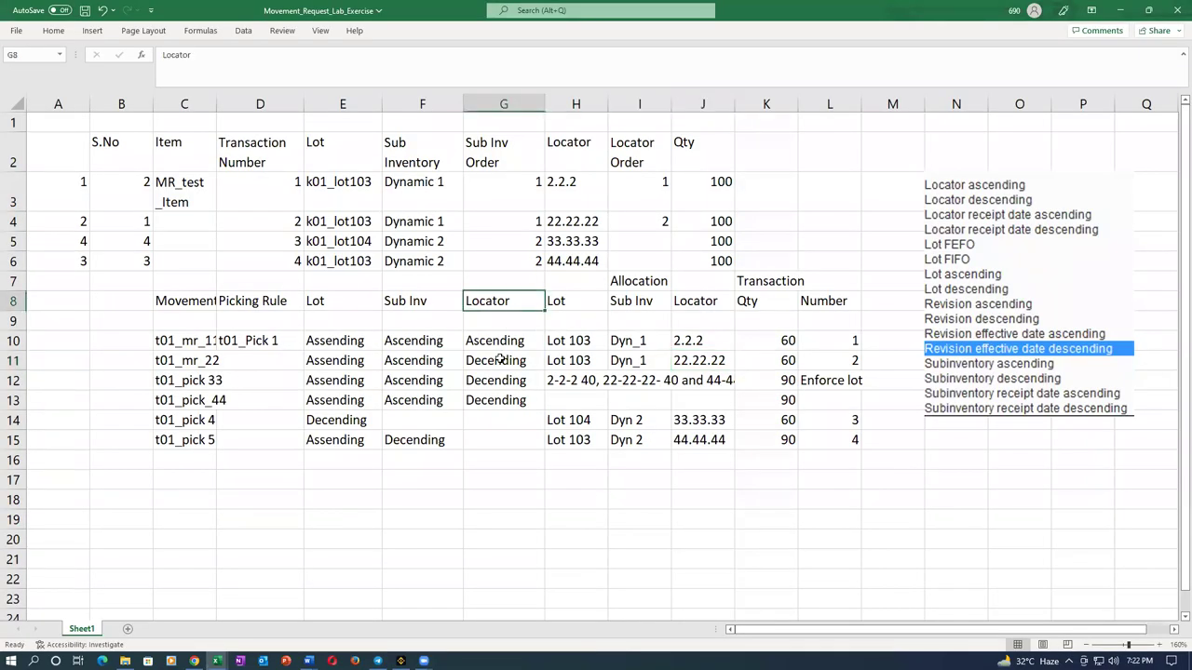
click(495, 361)
key(alt+Tab)
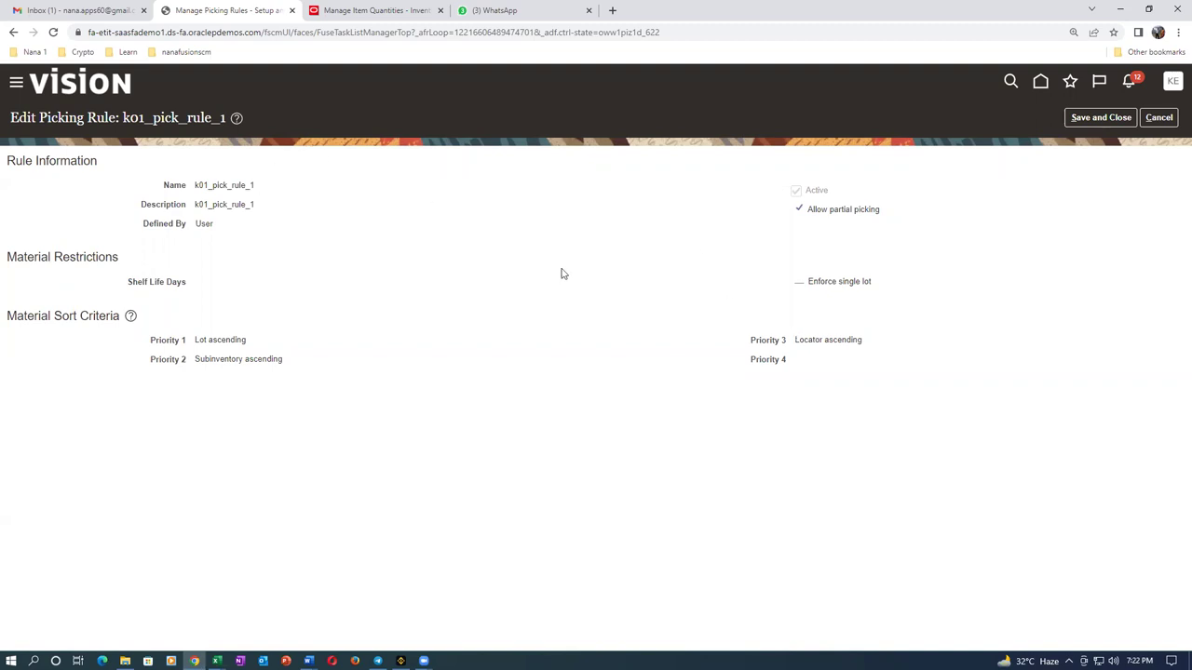
- Cancel the rule edit, then save k01_pick_rule_1's K011 sequence 1 assignment as inactive
click(1159, 117)
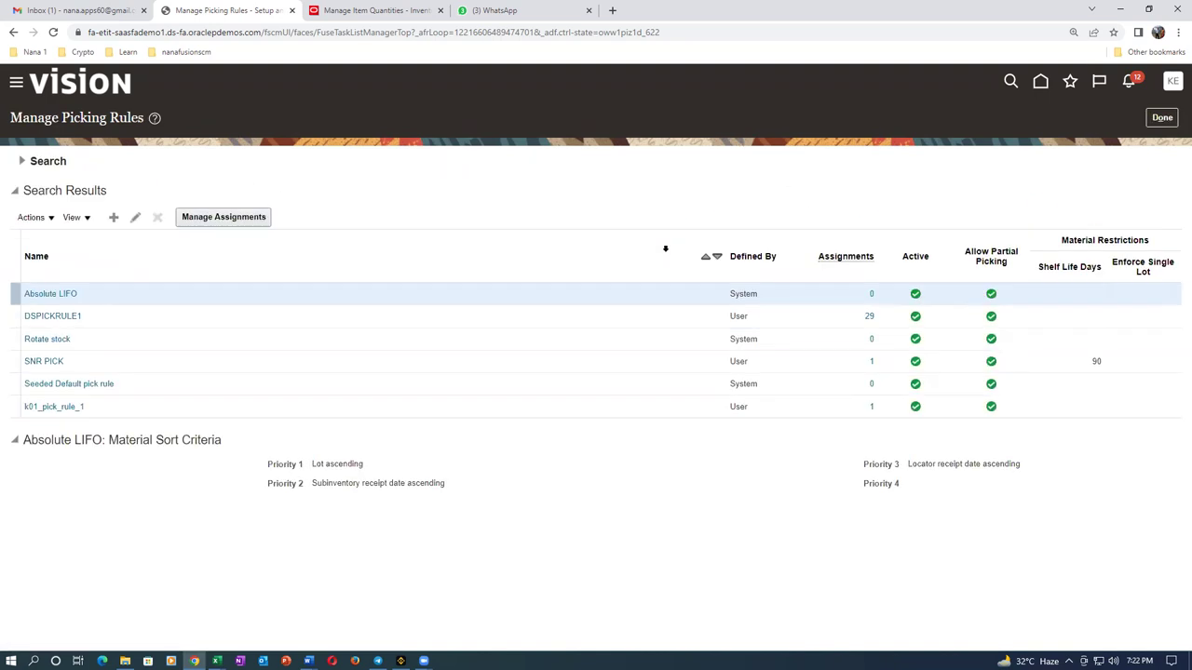
click(13, 406)
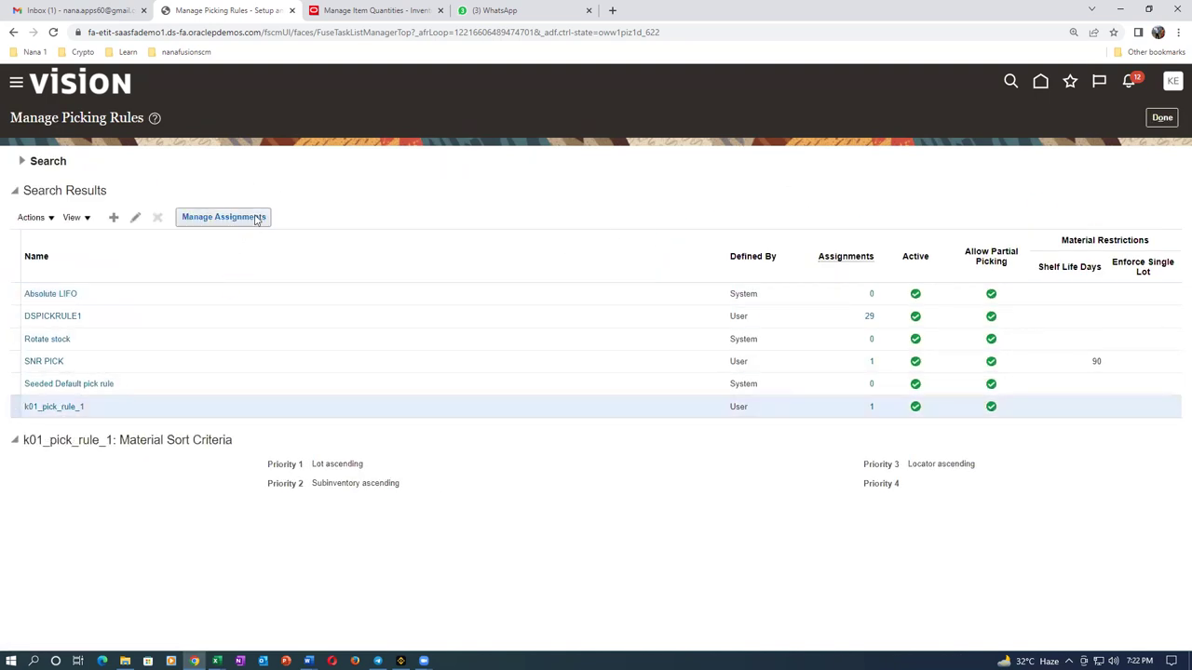
click(223, 217)
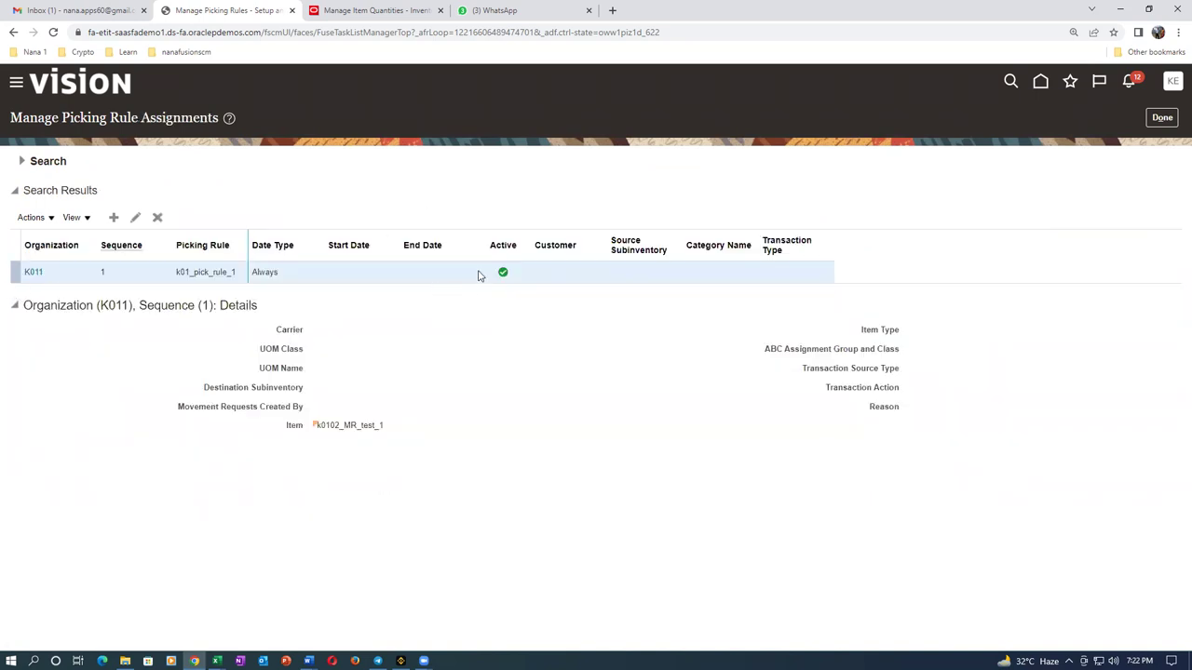
click(136, 216)
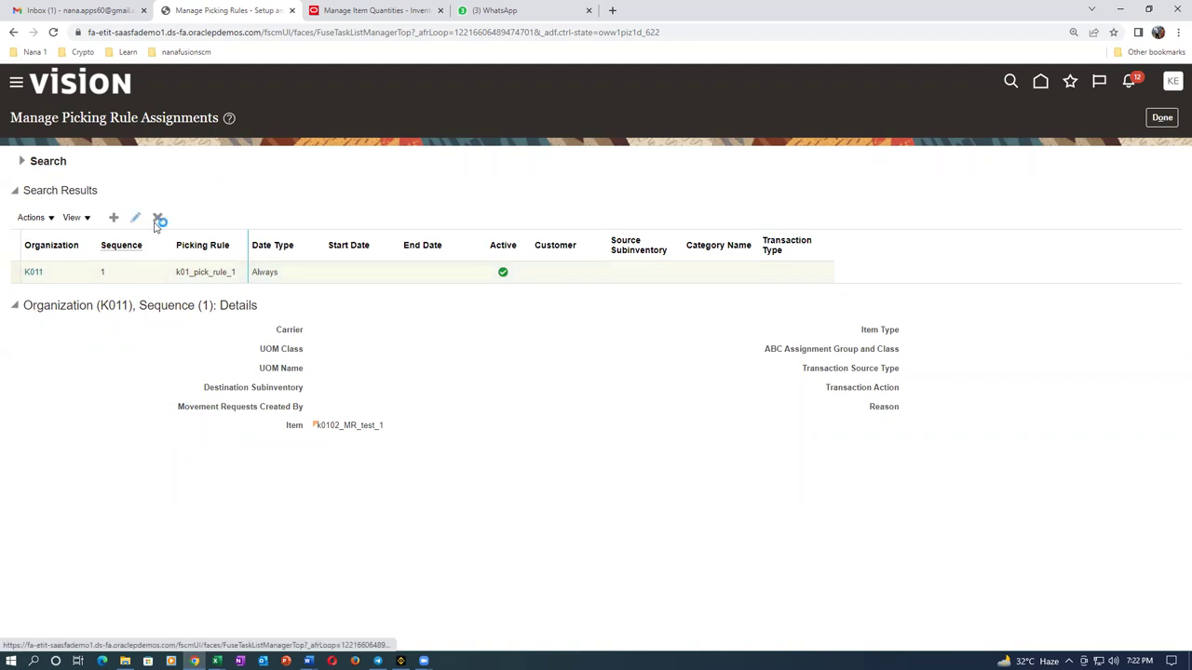
click(796, 191)
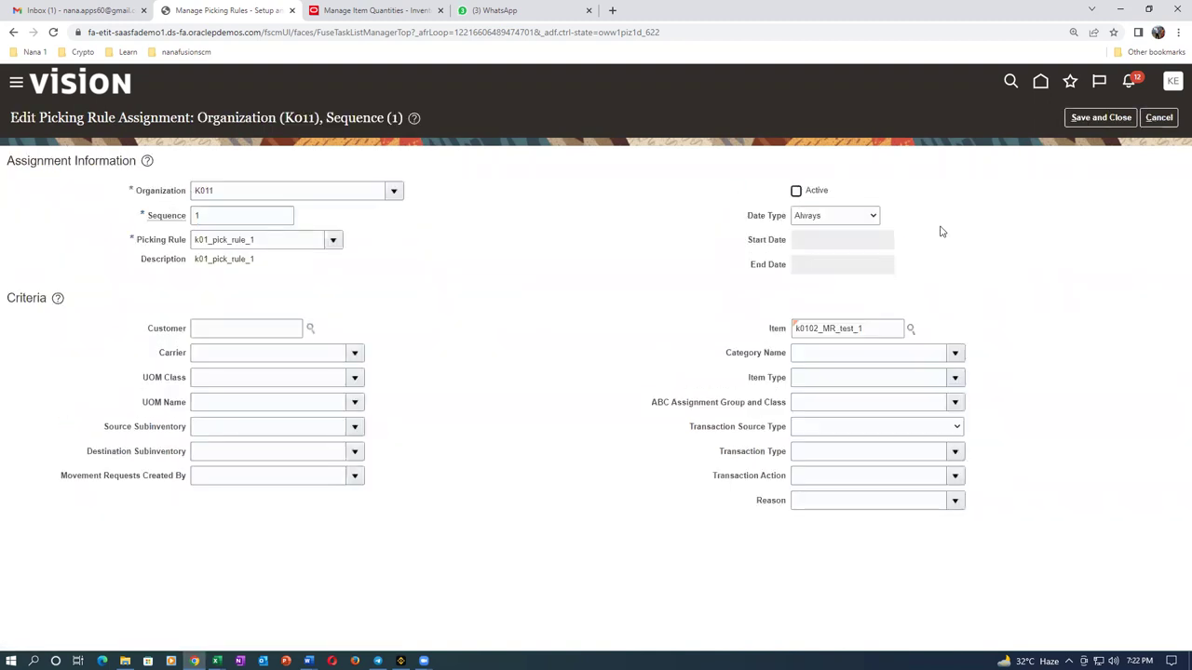
click(1100, 118)
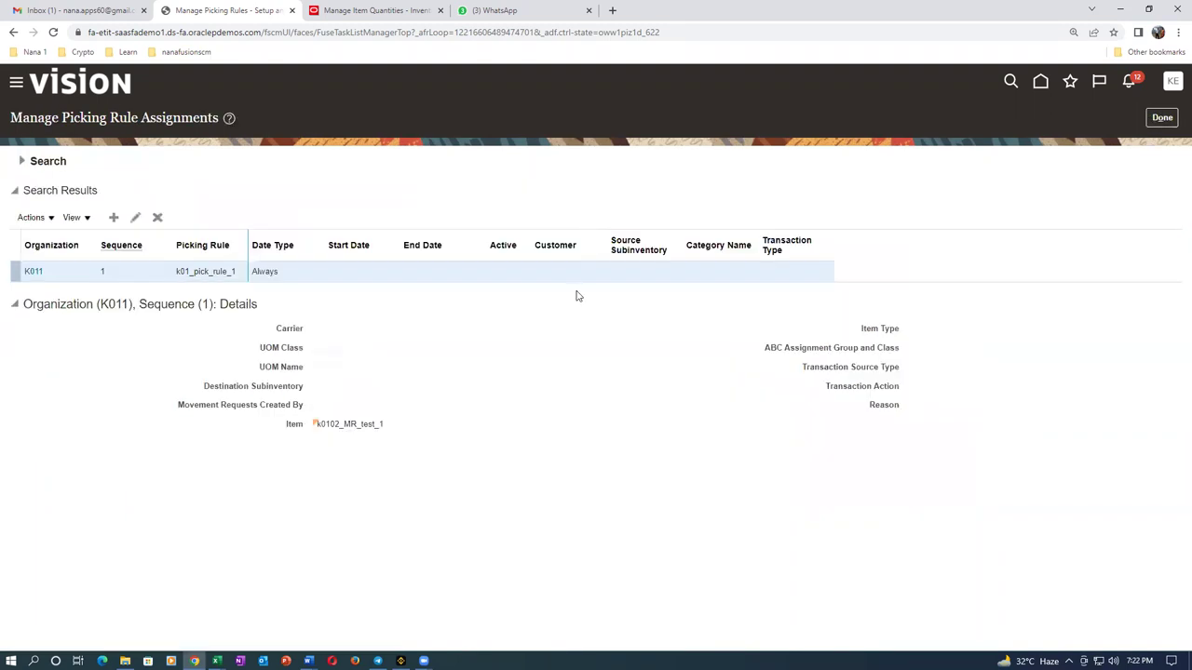
click(1161, 118)
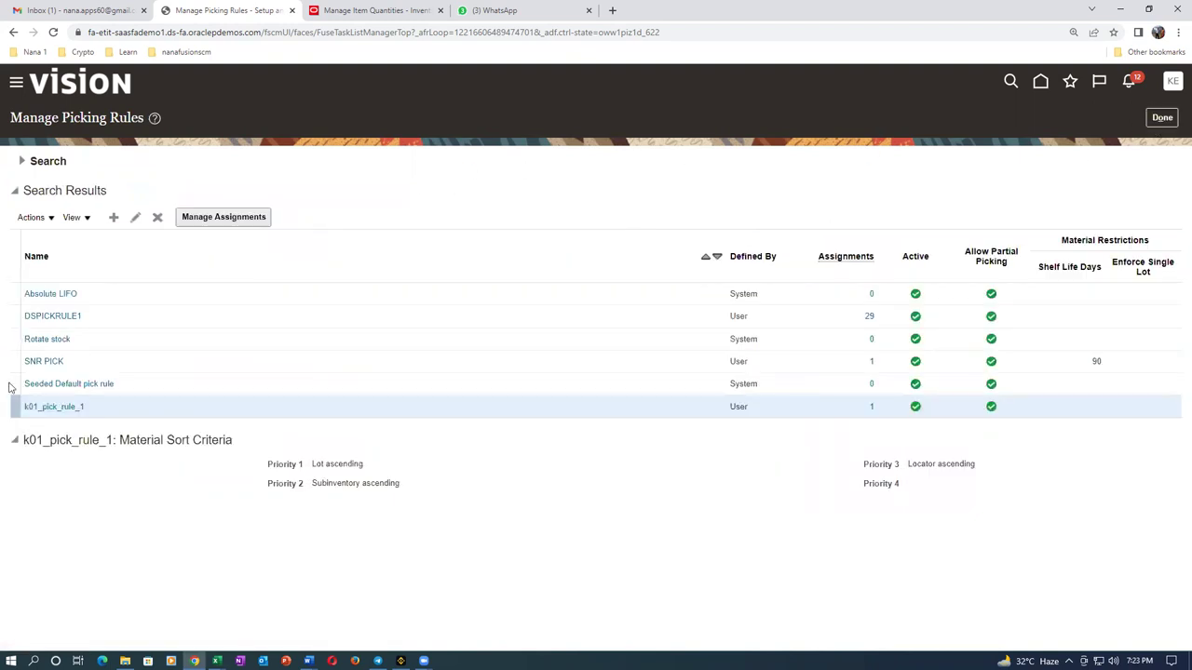
- Edit k01_pick_rule_1: clear Active and choose Locator descending for Priority 3
click(136, 222)
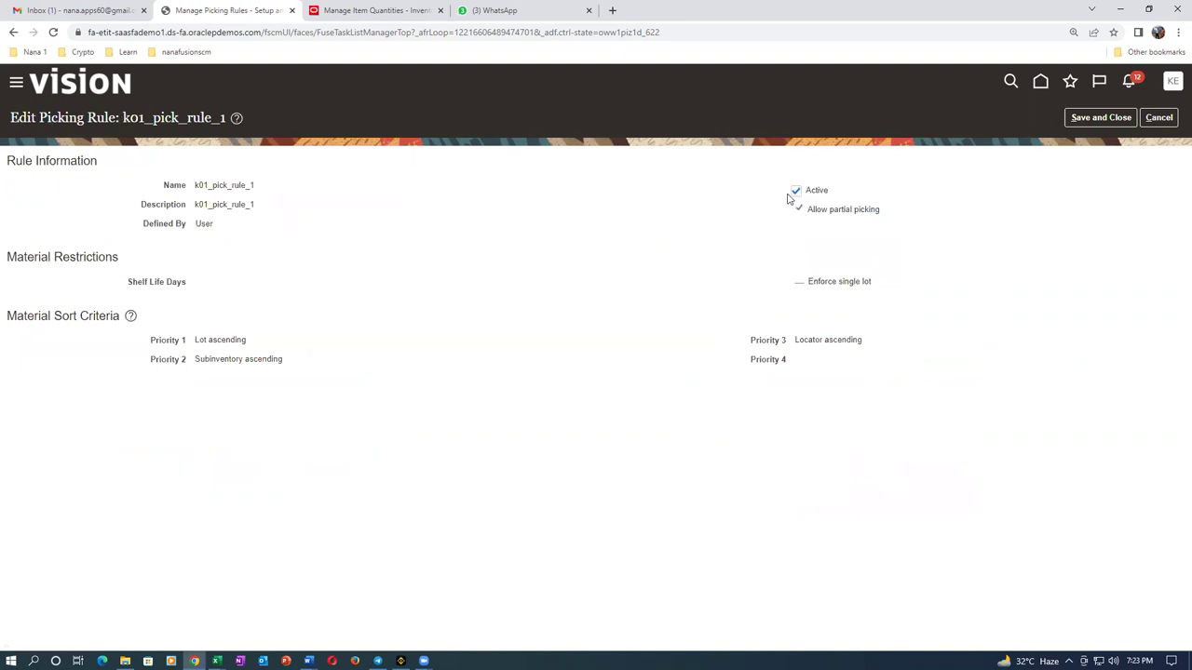
click(796, 192)
click(854, 365)
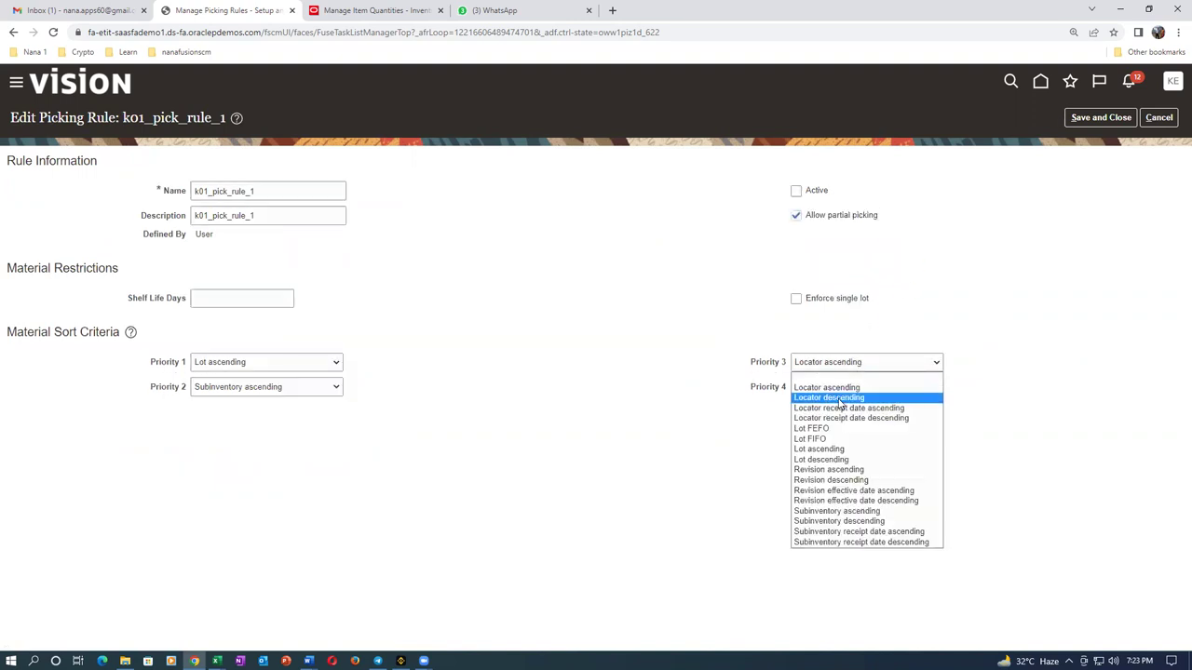
click(838, 398)
click(574, 454)
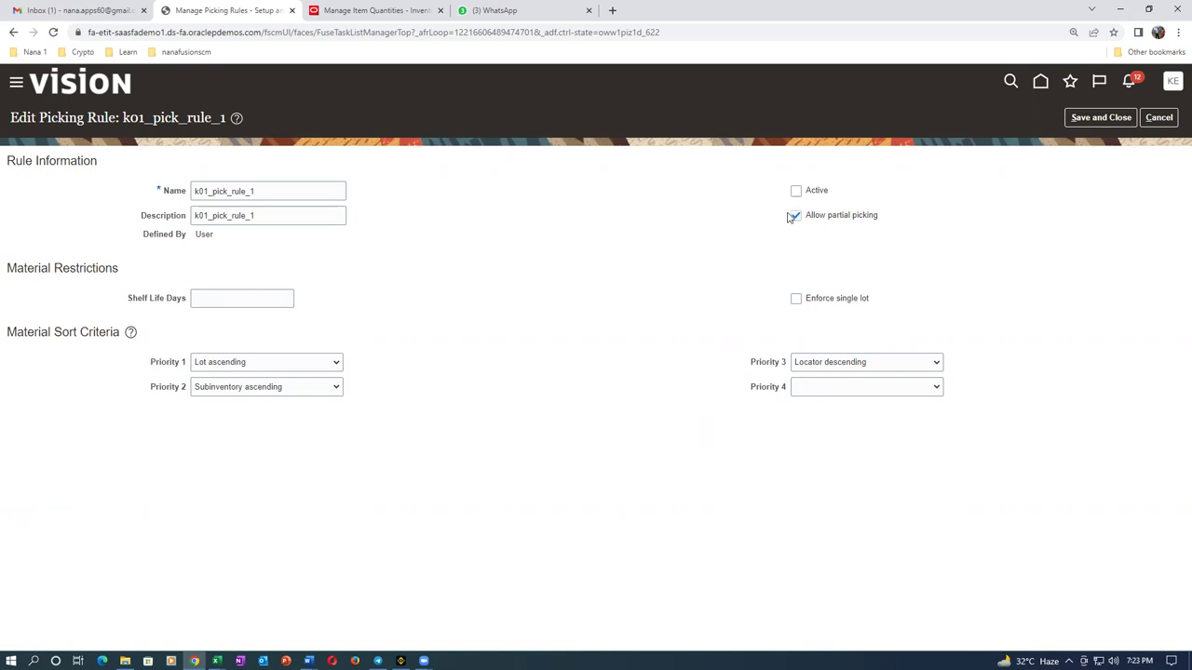
- Save k01_pick_rule_1, then try activating its K011 assignment, which is rejected because the rule is inactive
click(1108, 119)
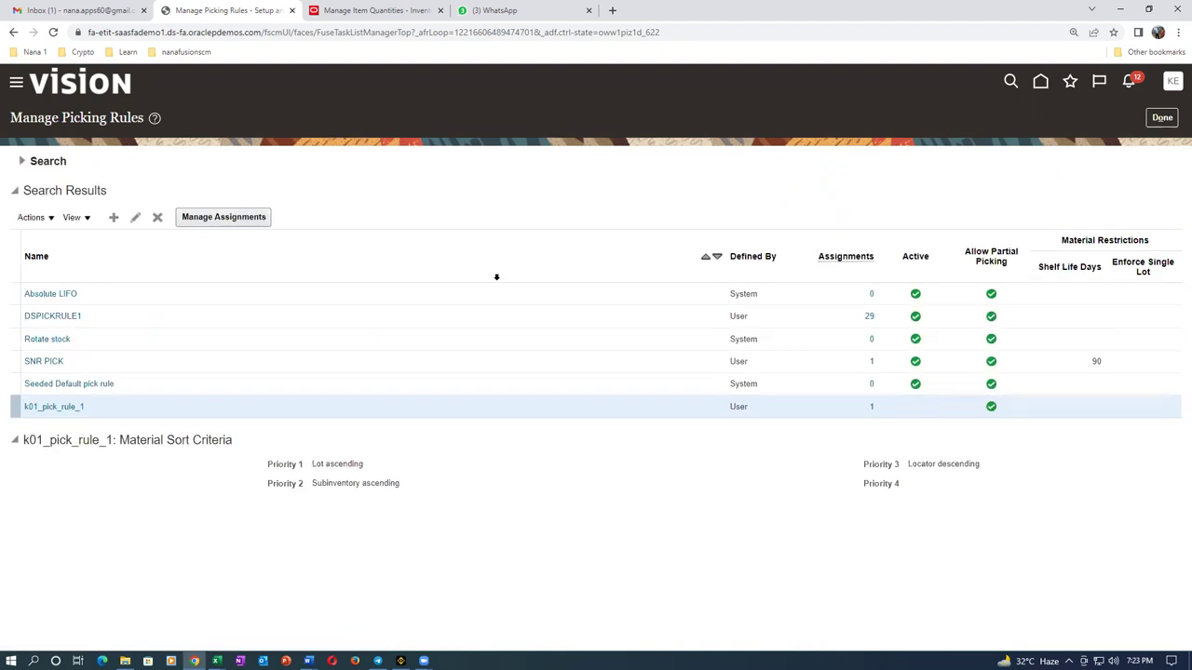
click(244, 220)
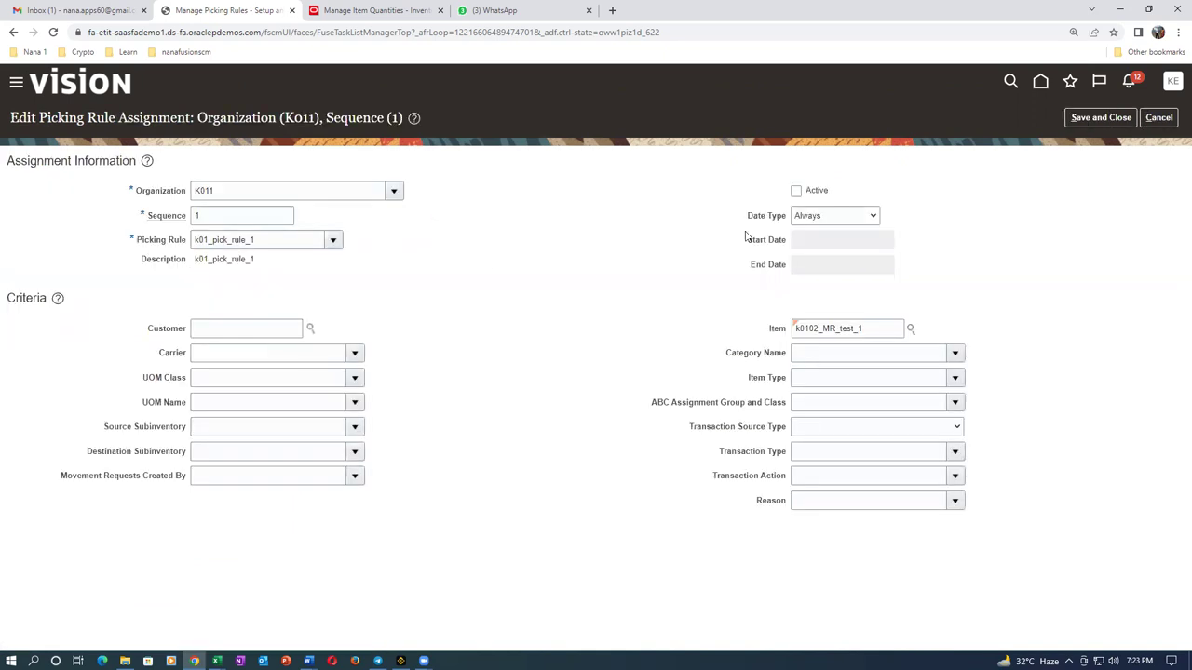
click(800, 193)
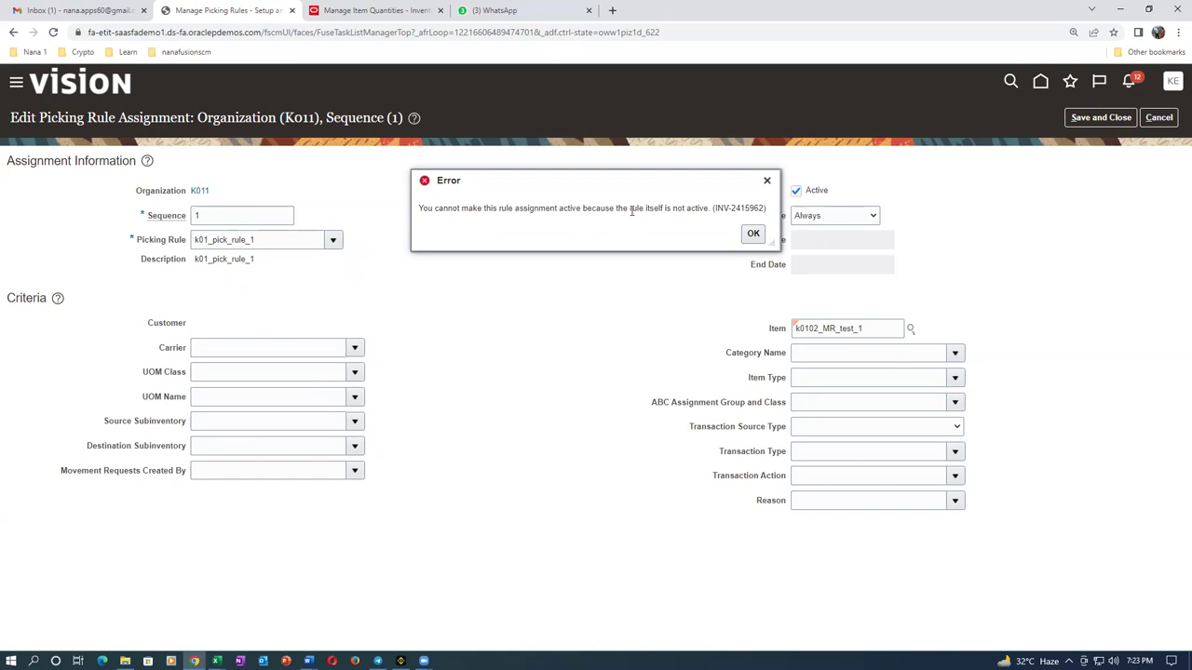
drag(630, 209, 690, 221)
click(754, 234)
click(1159, 118)
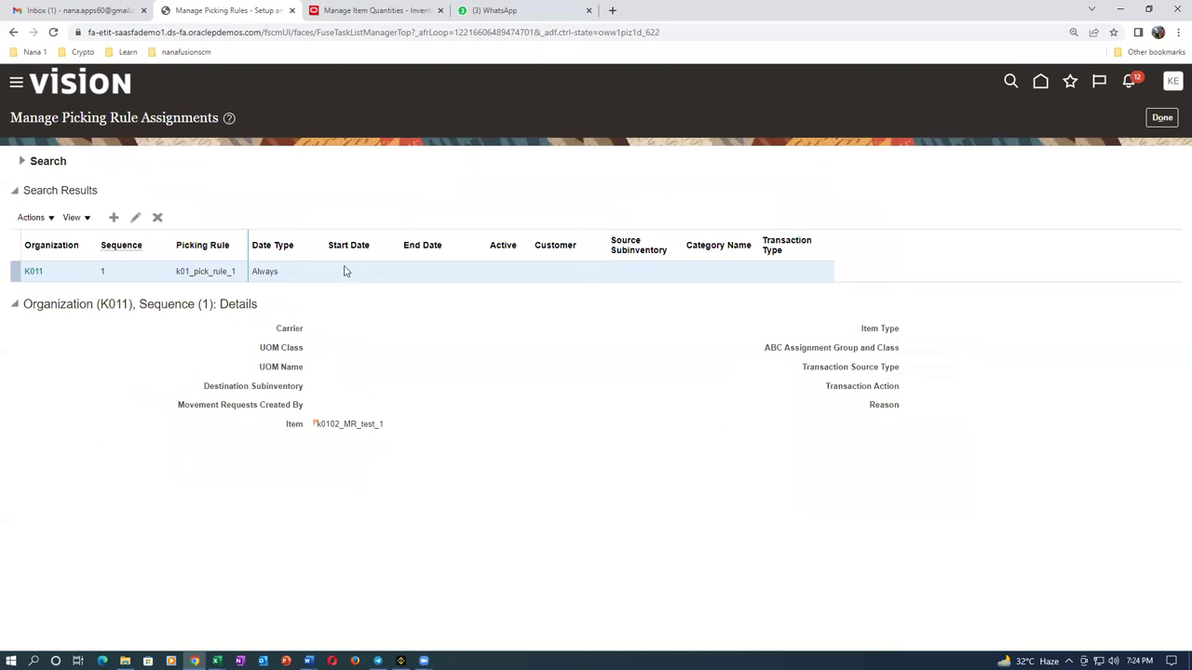
- Mark k01_pick_rule_1 as Active and save the rule
click(1162, 118)
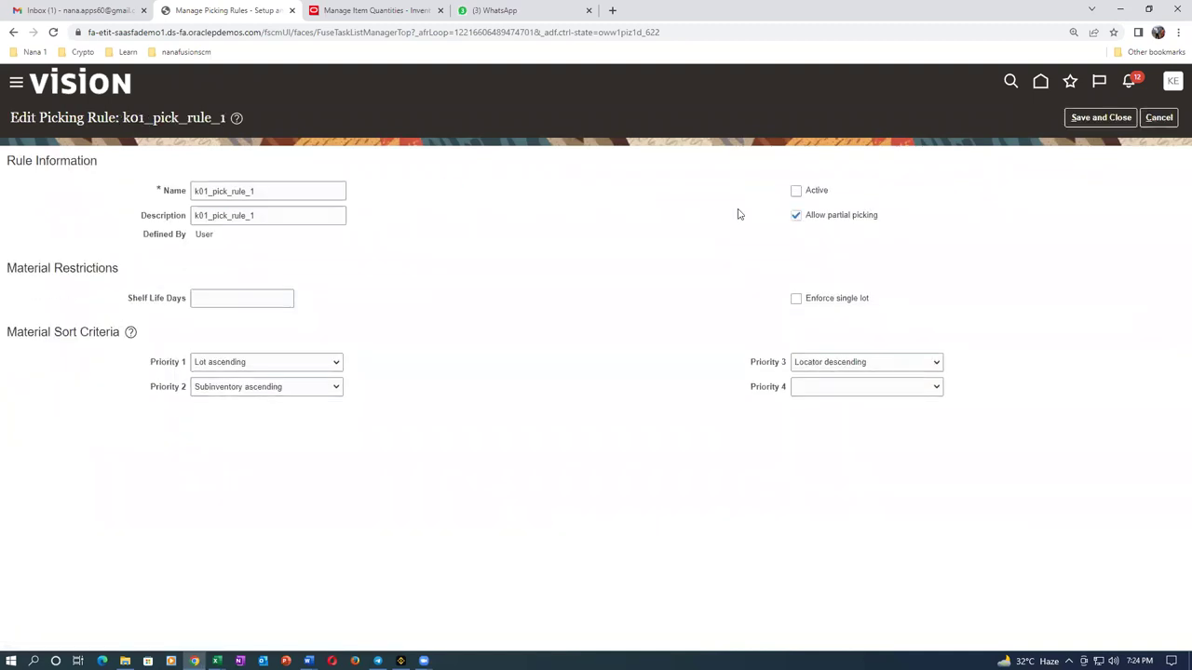
click(794, 193)
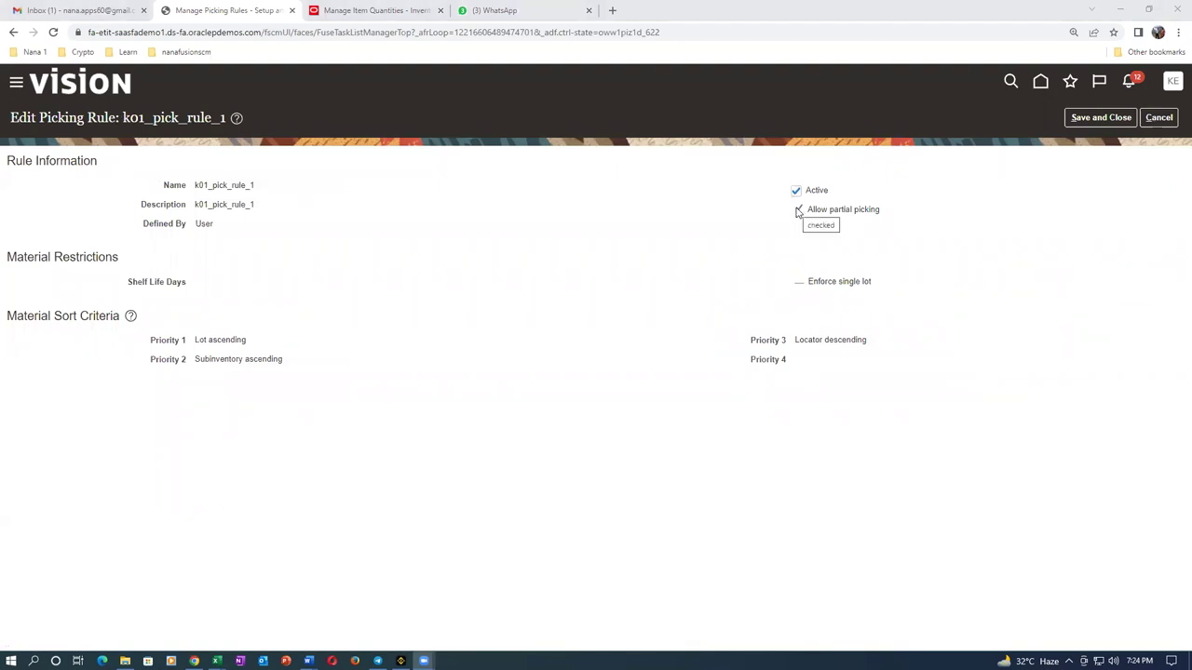
click(1106, 117)
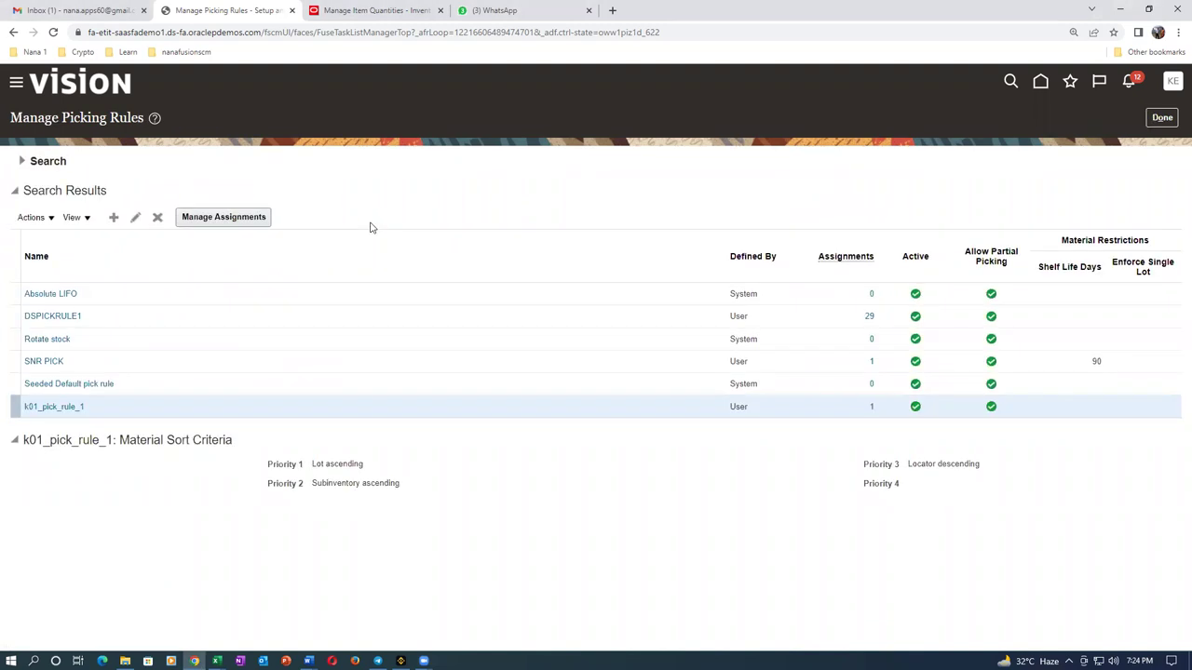
- Mark the K011 sequence 1 assignment of k01_pick_rule_1 as Active and save it
click(231, 219)
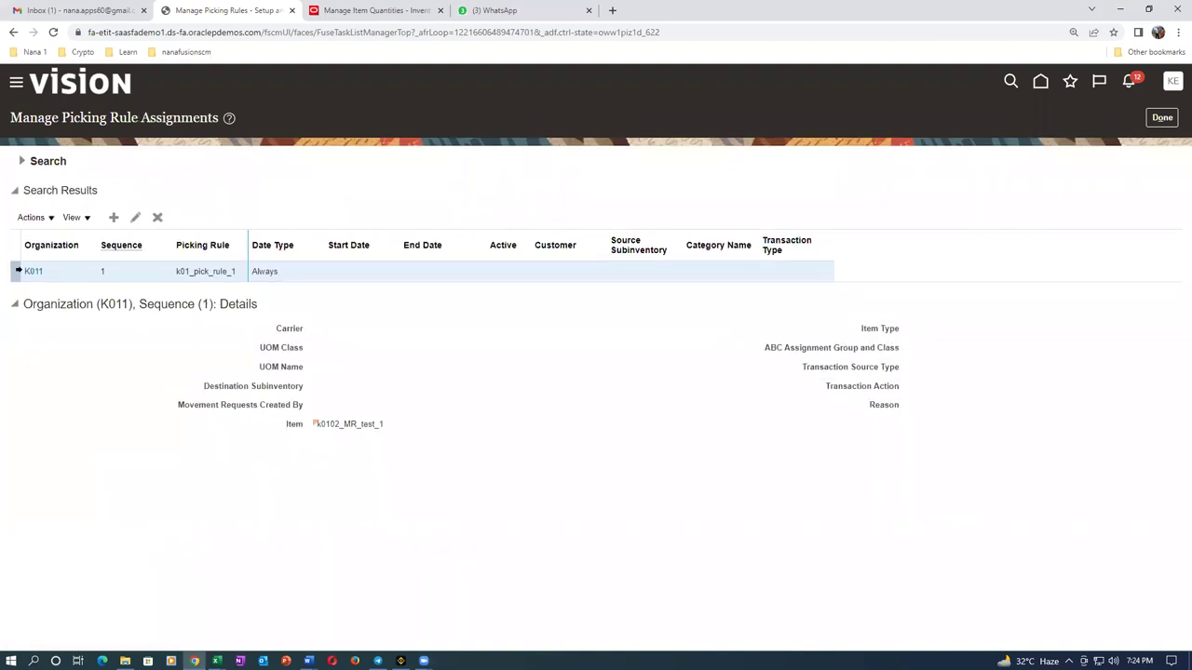
click(135, 217)
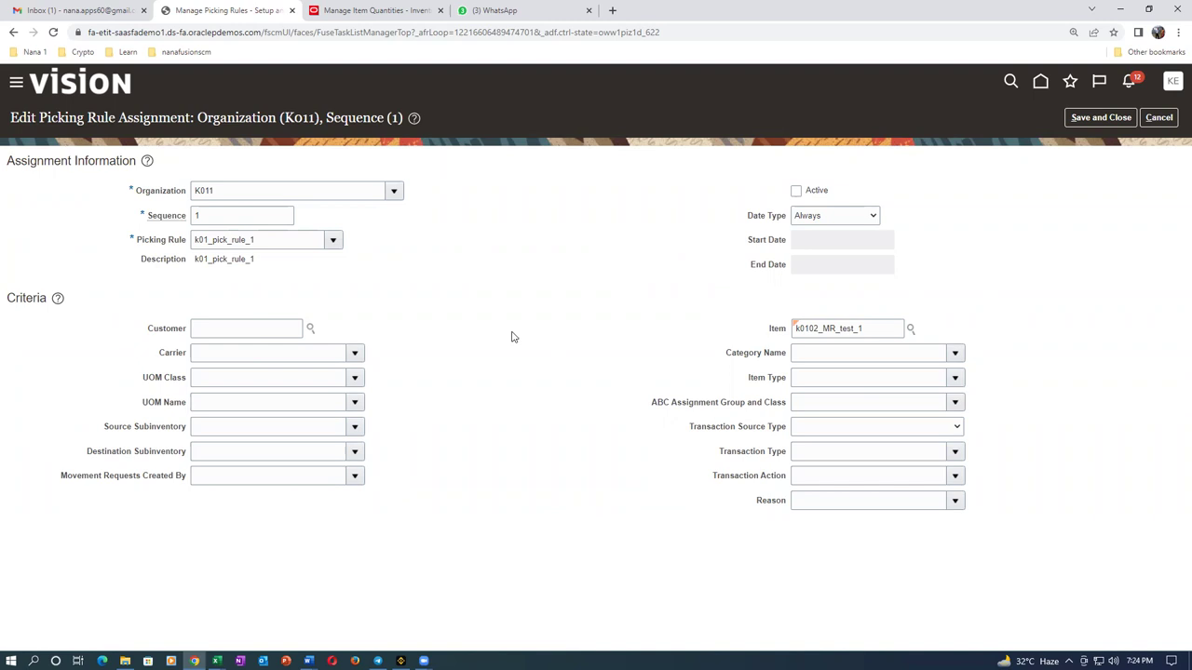
click(796, 191)
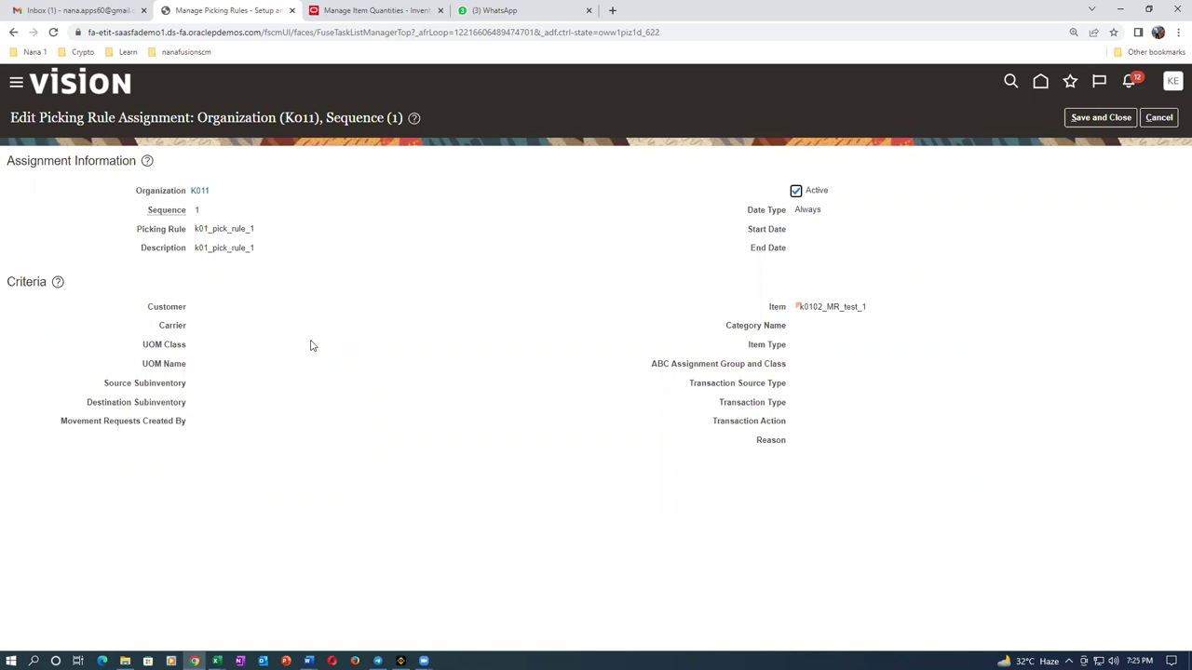
click(1089, 119)
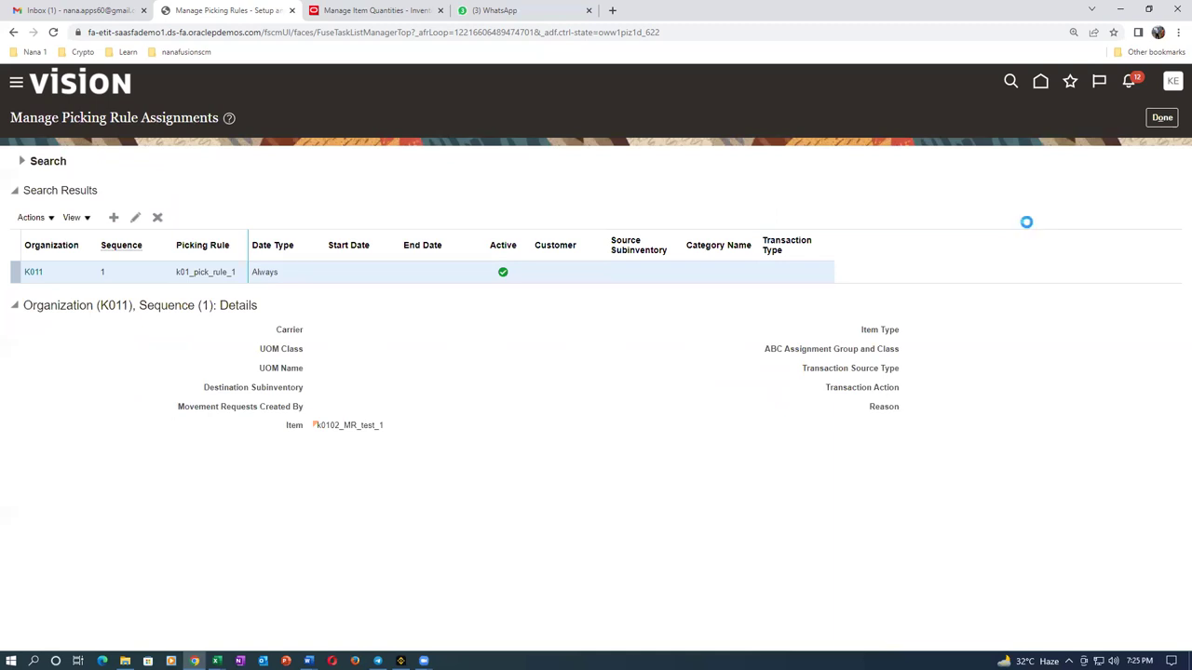
key(alt+Tab)
key(alt+Tab)
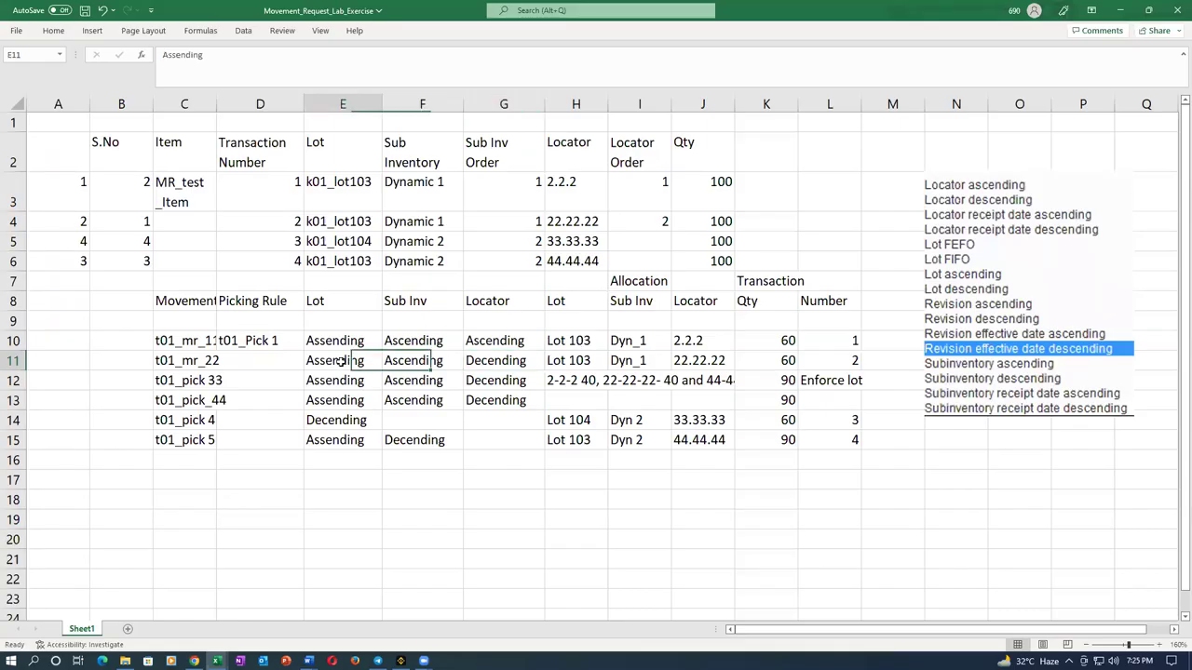
click(414, 360)
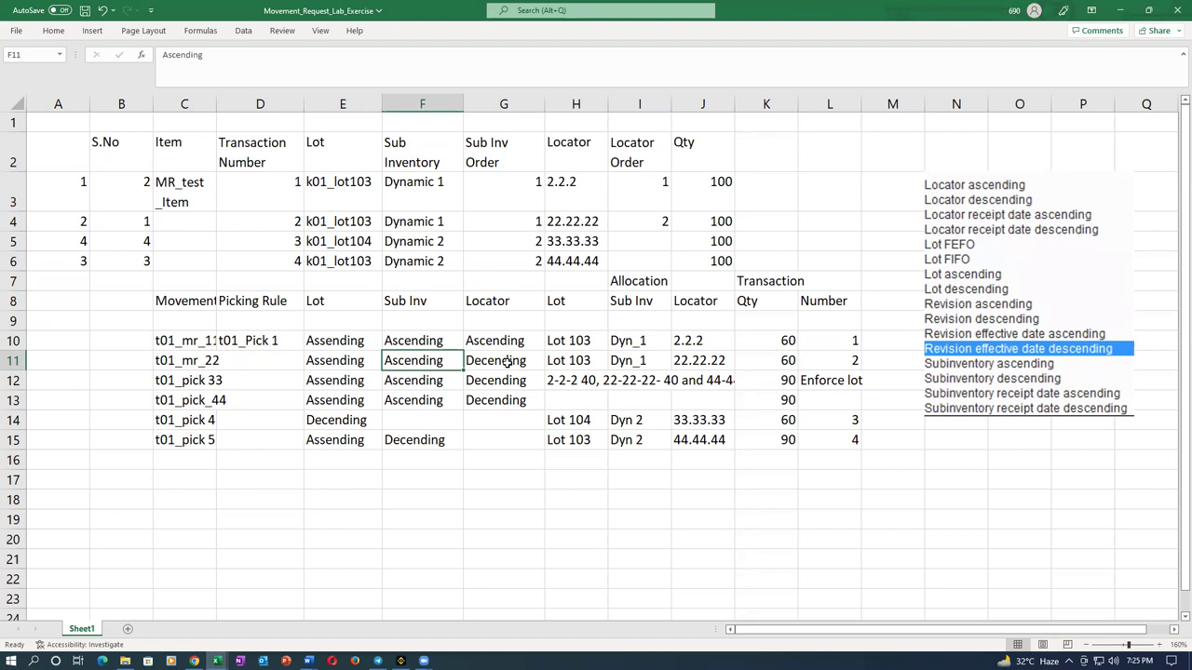
click(507, 362)
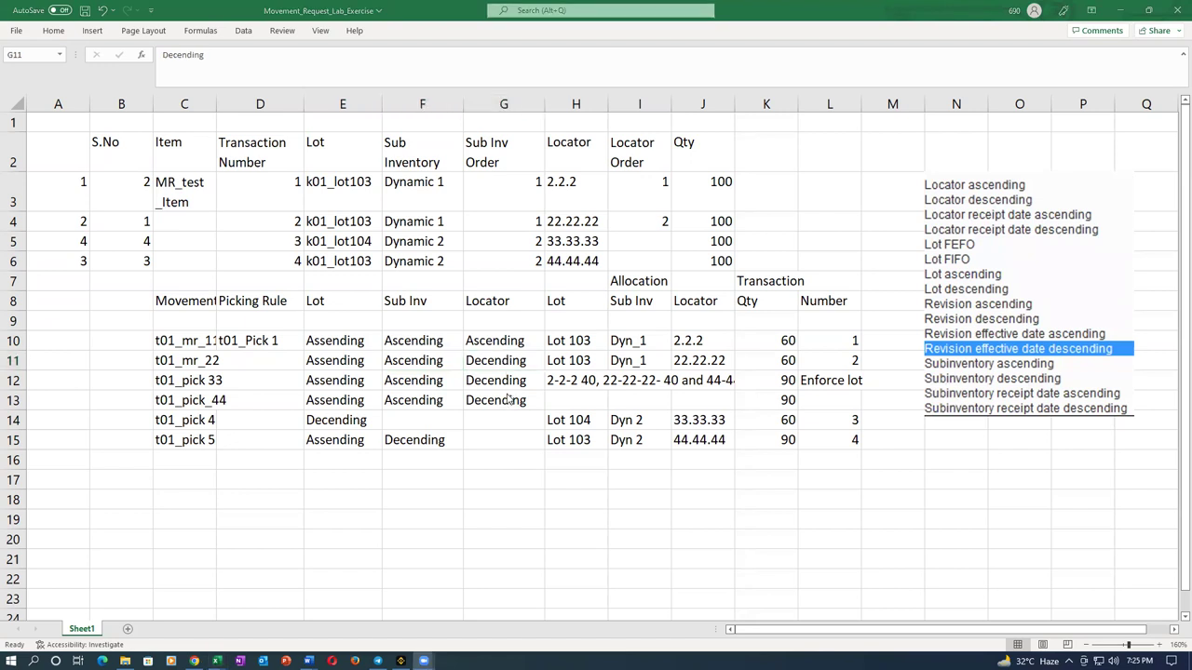
key(alt+Tab)
key(alt+Tab)
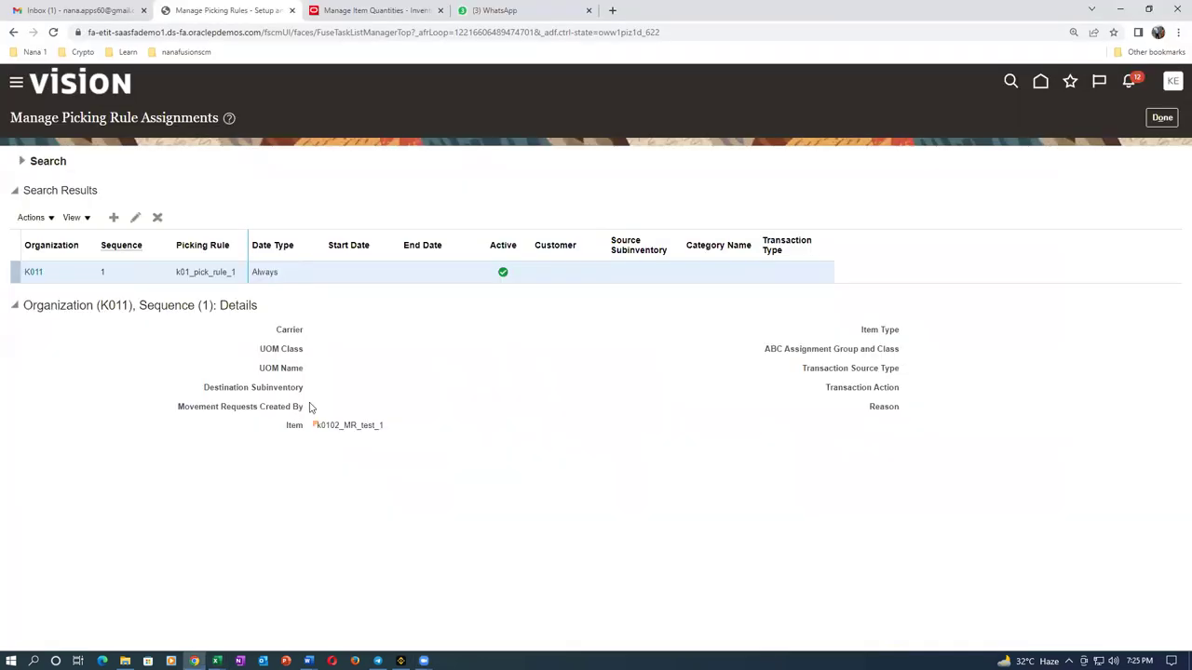
- Close Manage Item Quantities and reach Manage Movement Requests for K011 via Favorites > INV Overview
click(372, 10)
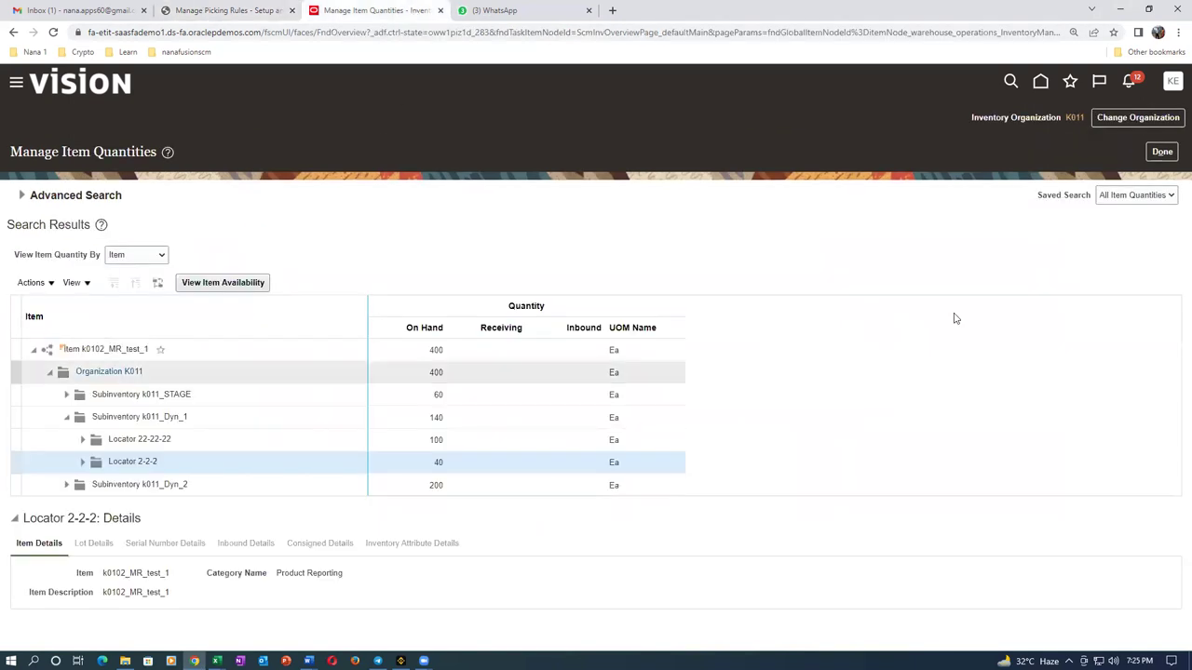
click(1164, 151)
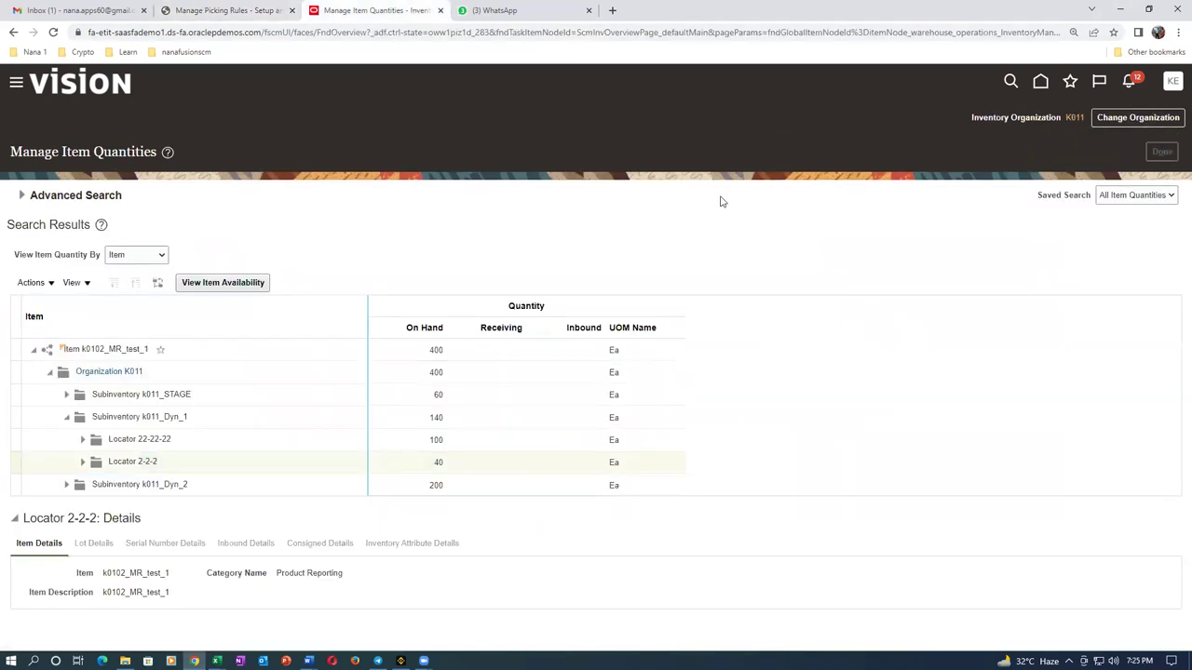
click(1068, 86)
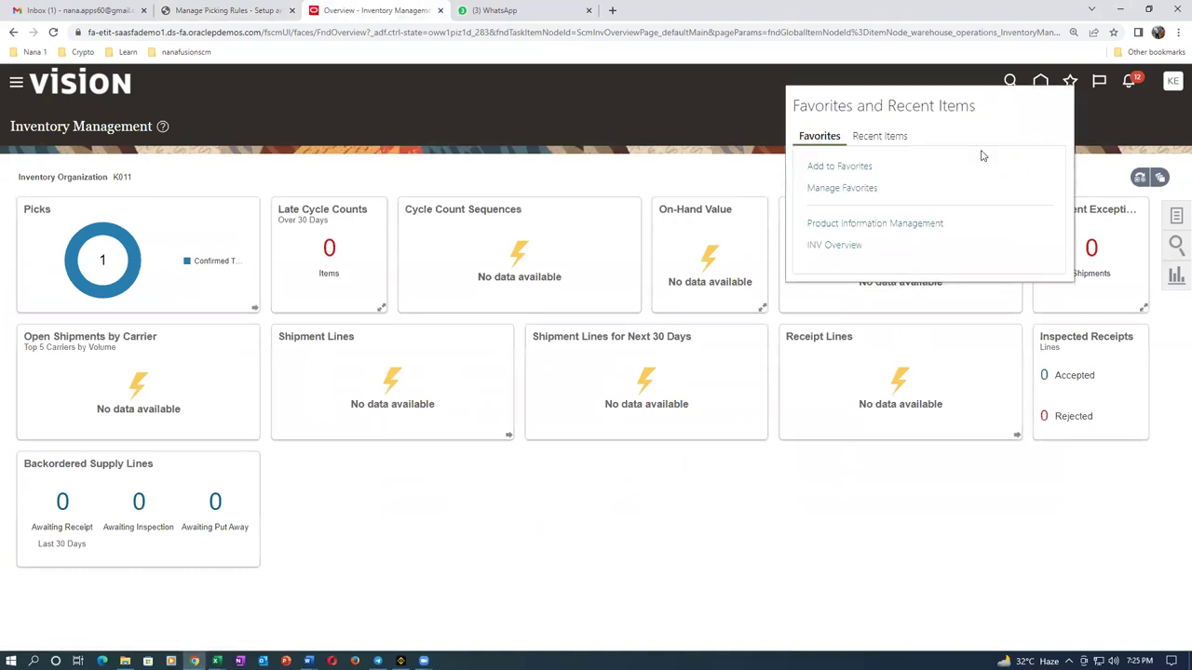
click(843, 245)
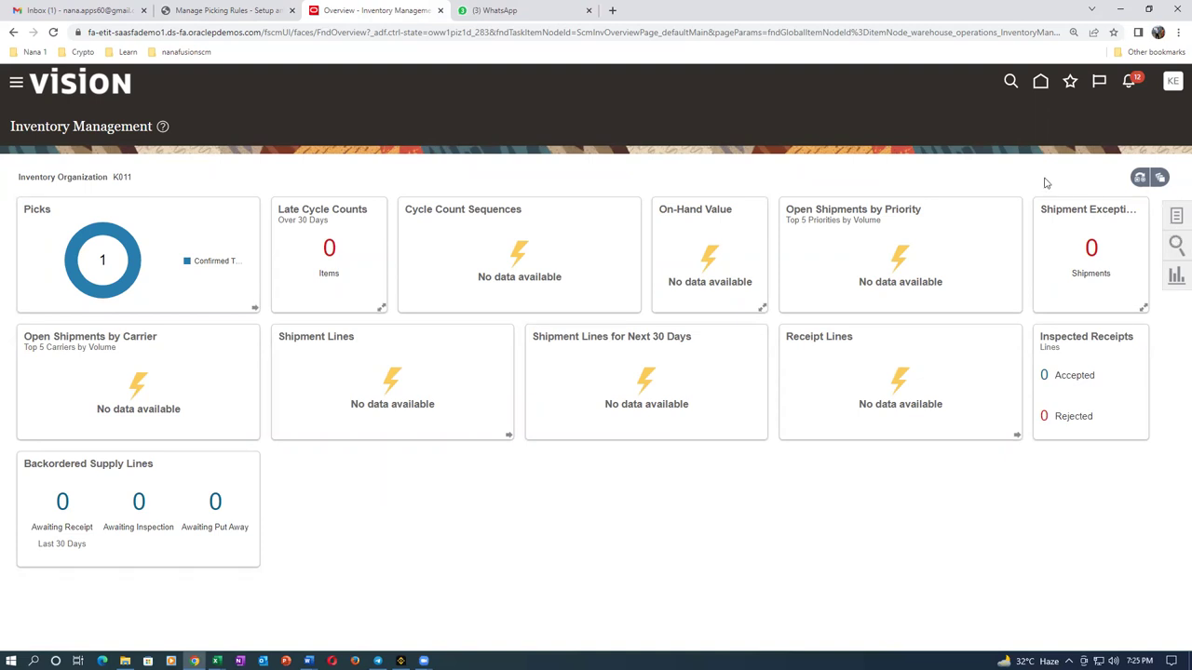
click(1177, 218)
click(1059, 224)
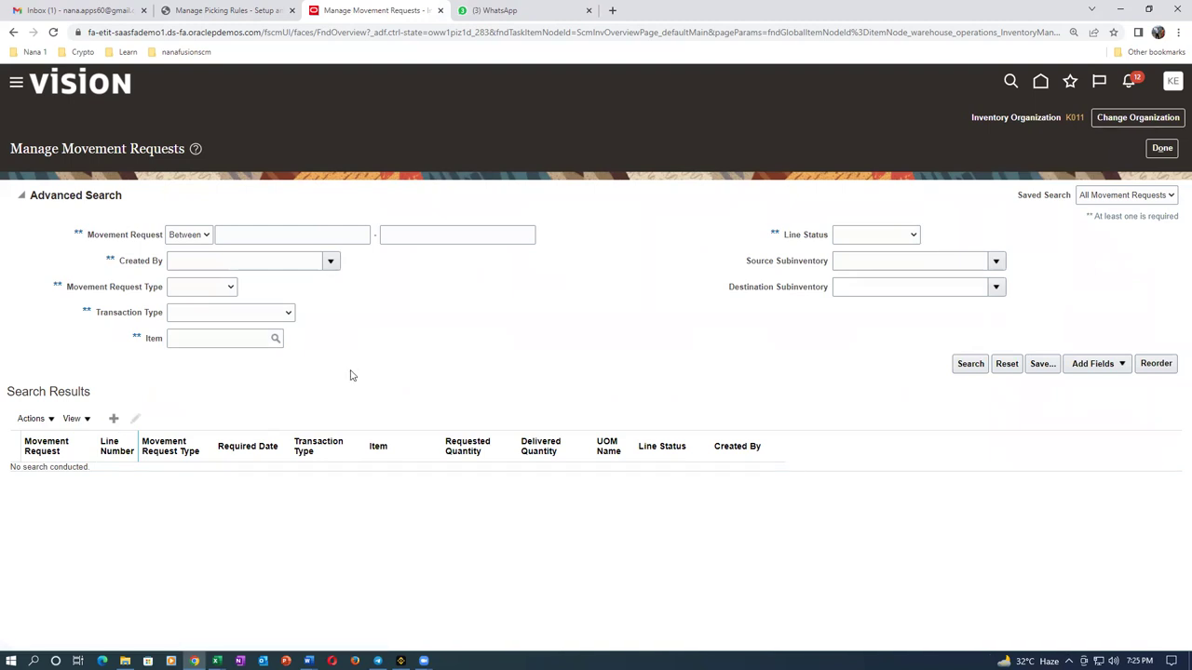
- Name the request k01_MR_2 with type Movement Request Transfer and destination subinventory k011_STAGE
drag(365, 222, 210, 232)
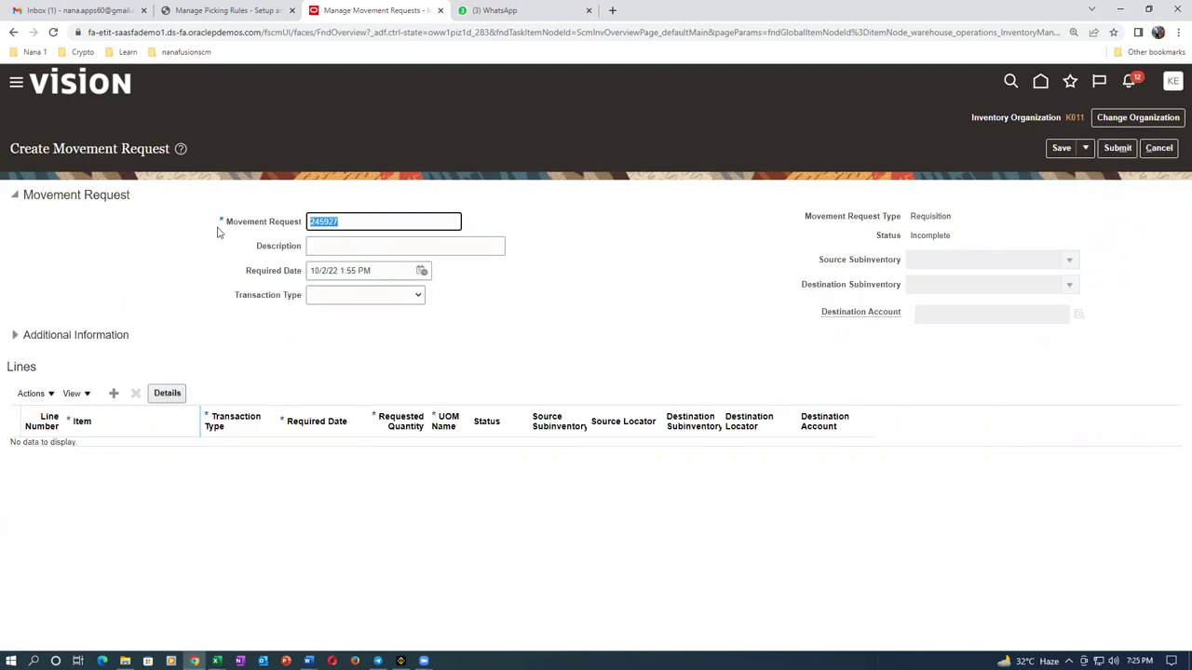
text(k01_MR_2)
key(Tab)
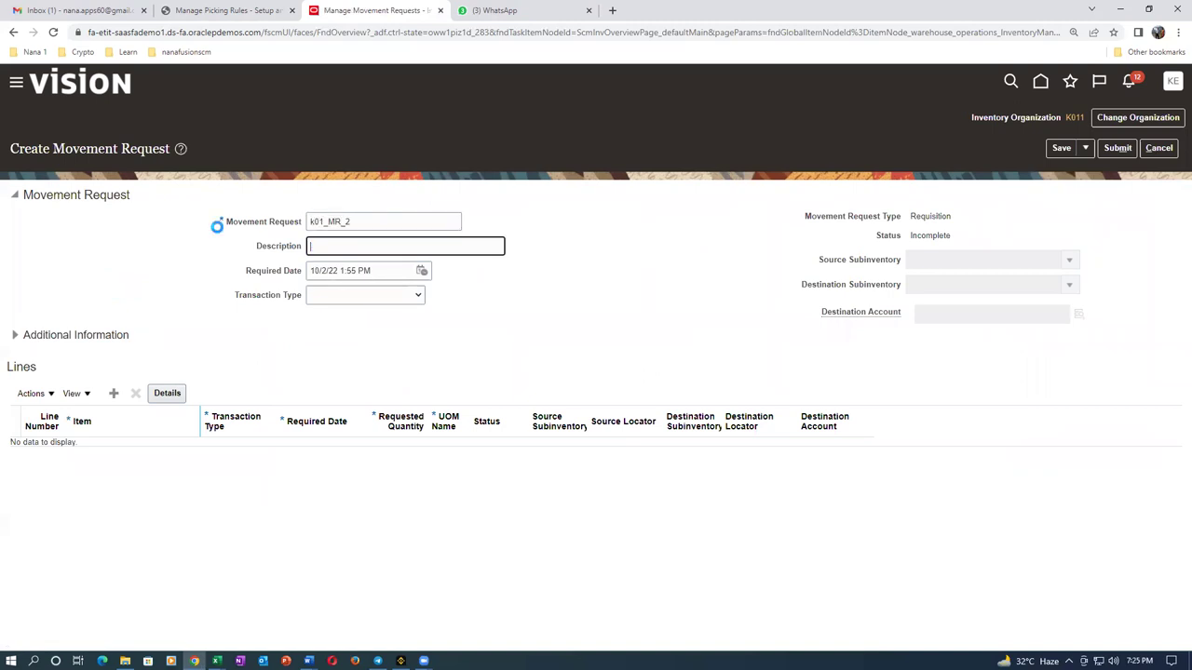
key(shift+Tab)
key(ctrl+c)
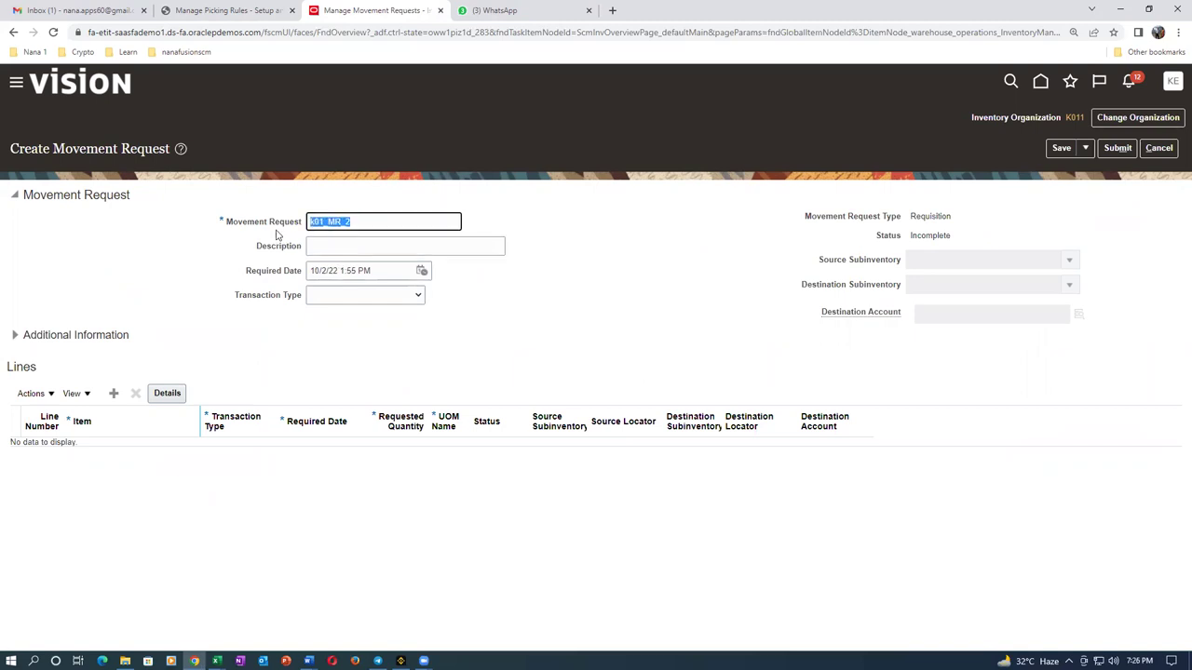
click(372, 249)
key(ctrl+v)
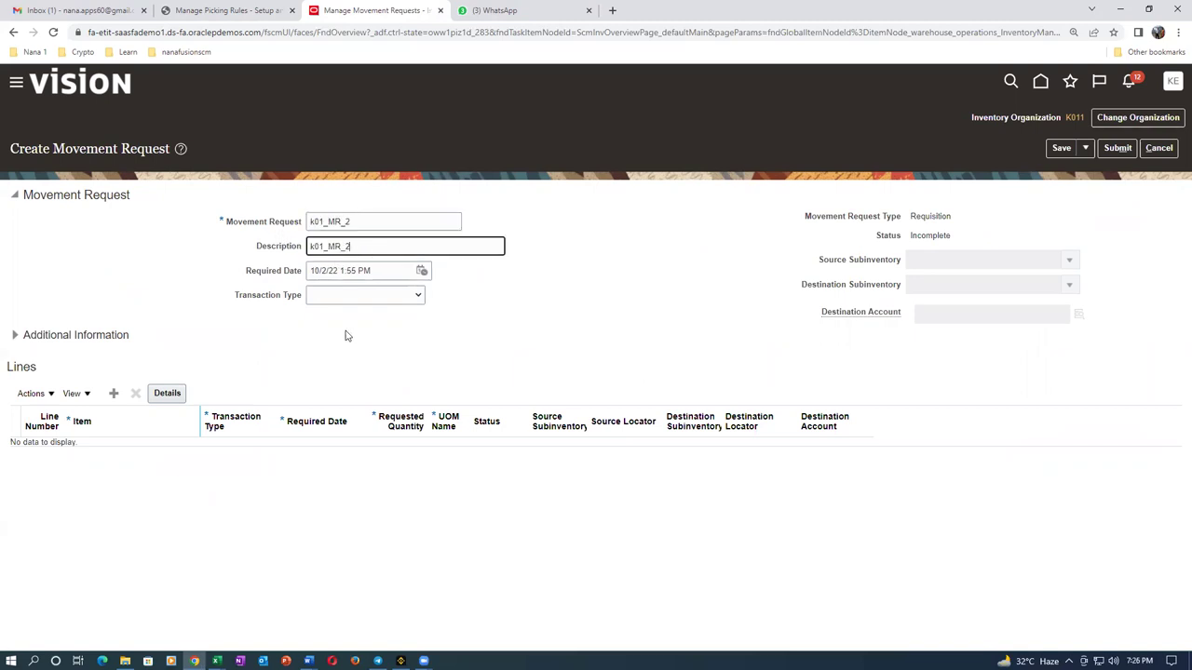
click(325, 299)
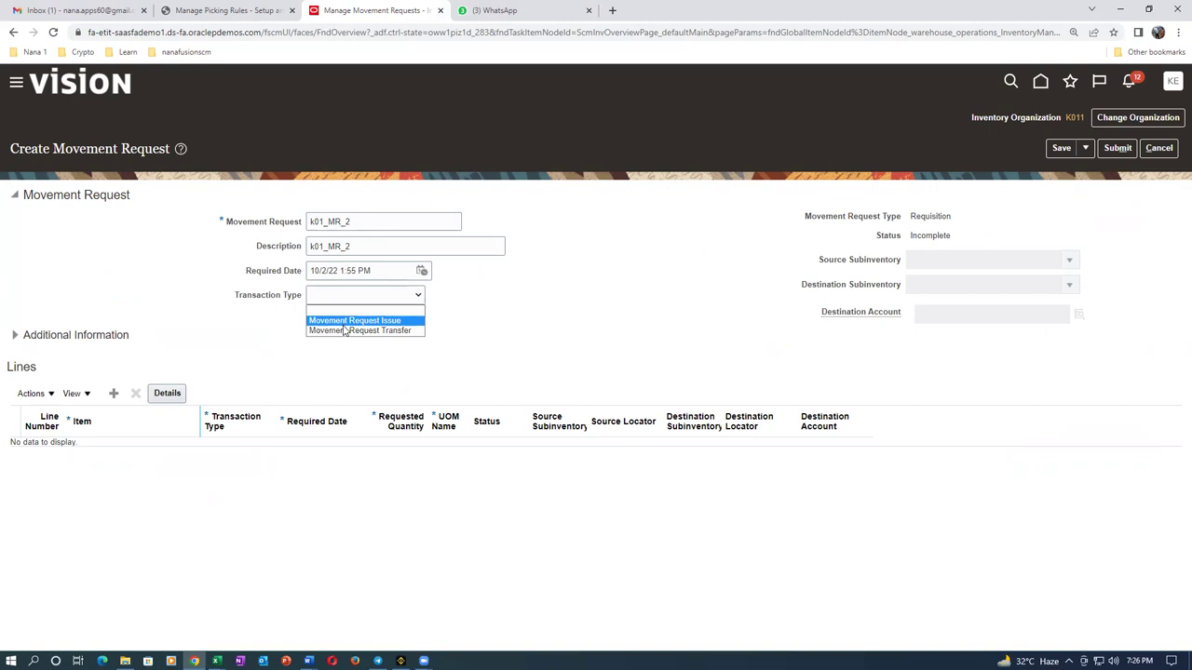
click(346, 330)
click(926, 284)
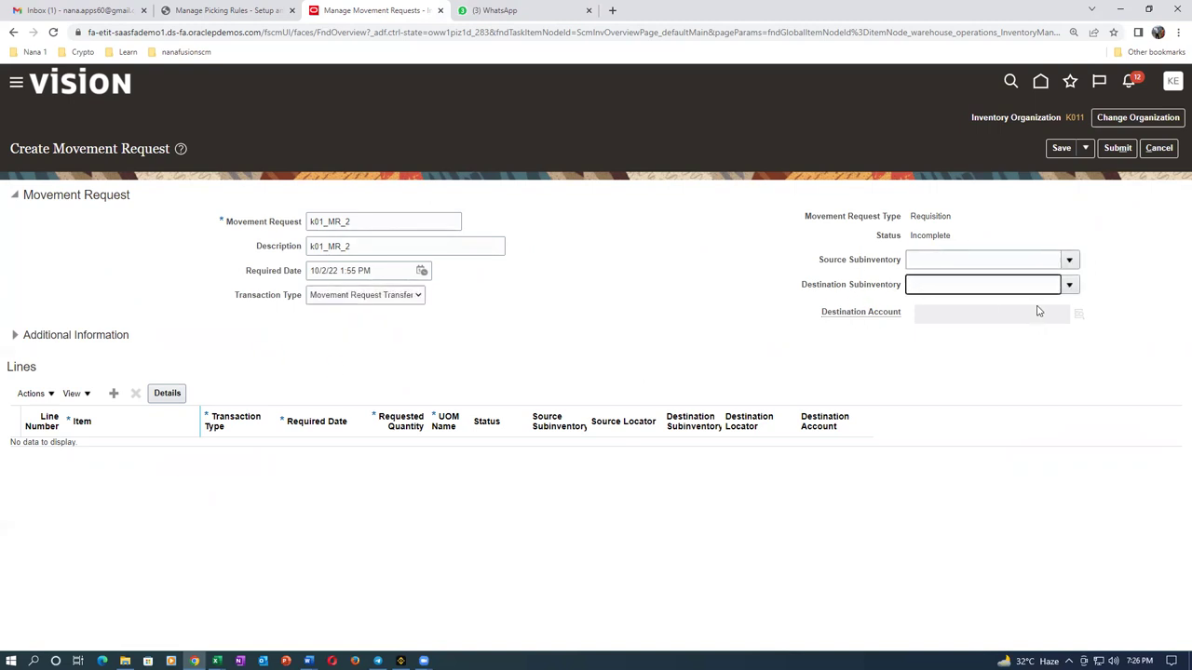
click(1069, 285)
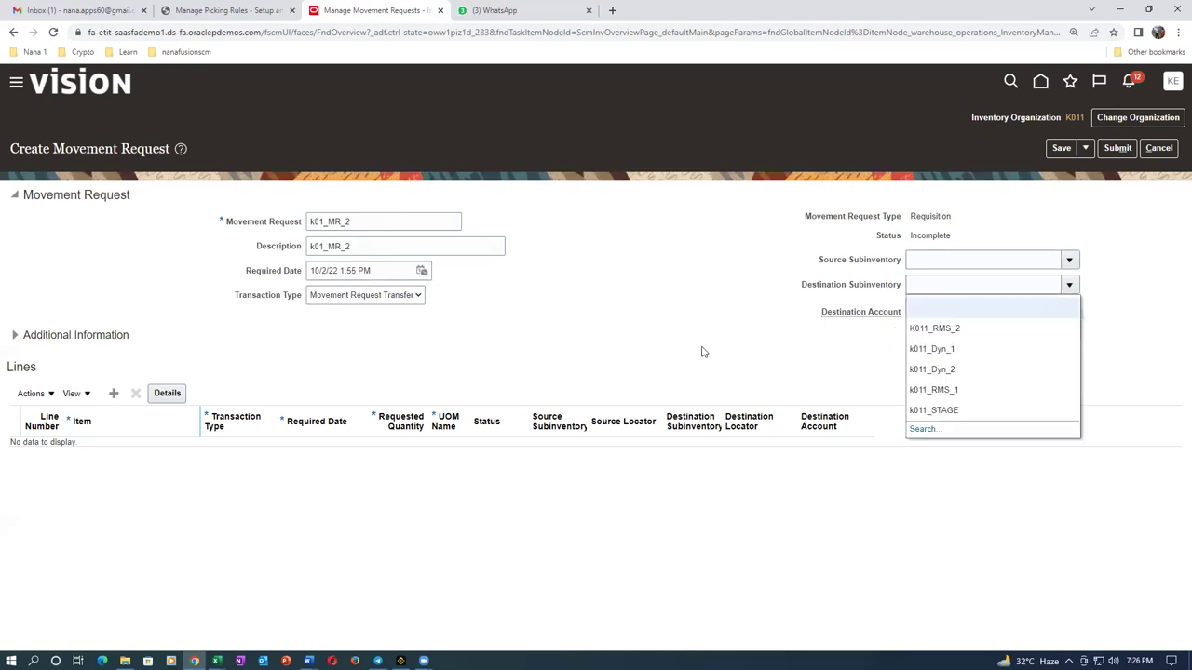
click(922, 411)
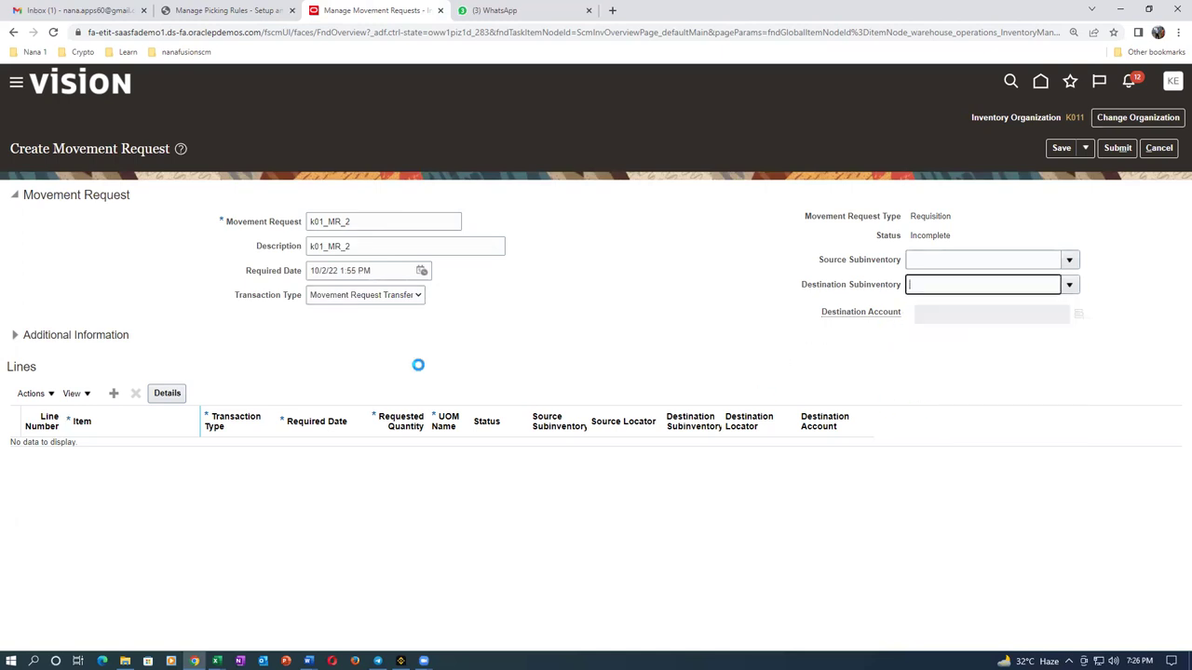
- Add a line for item k0102 with requested quantity 60 and submit the request
click(113, 393)
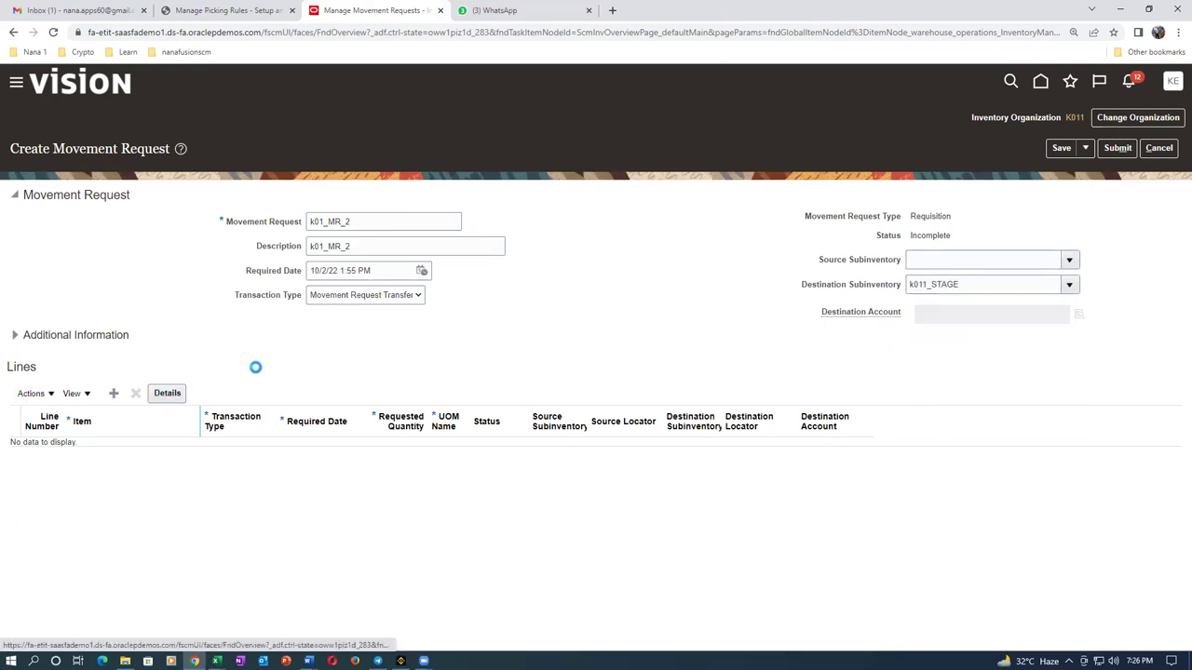
click(131, 456)
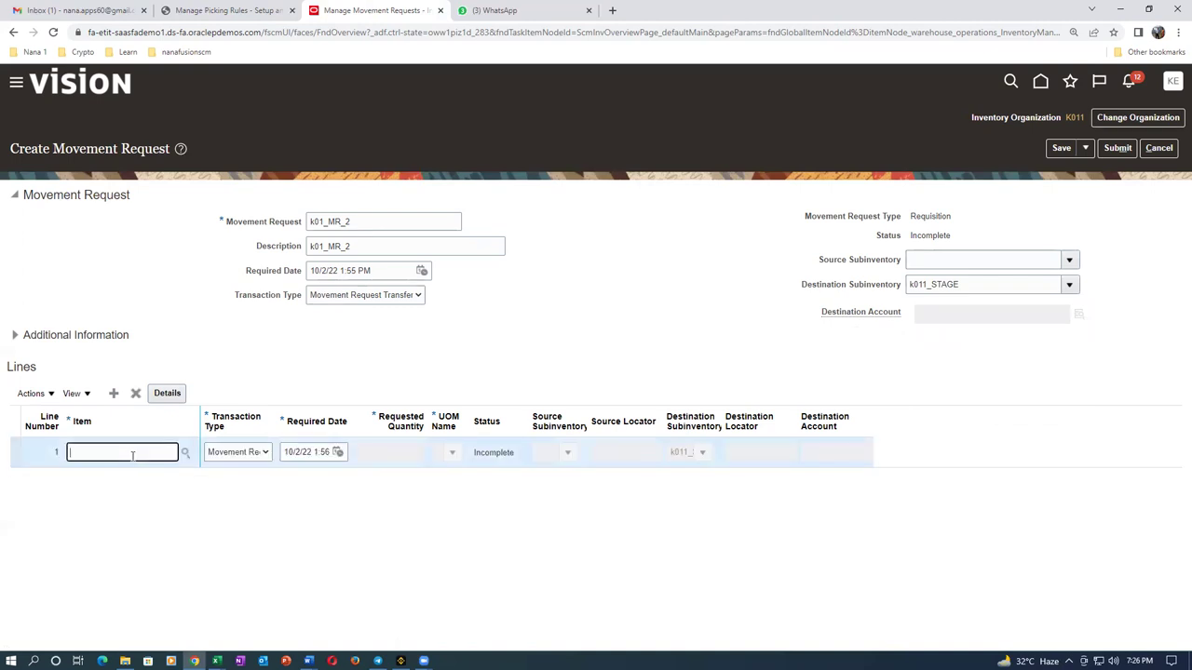
text(k0102_MR_test_1)
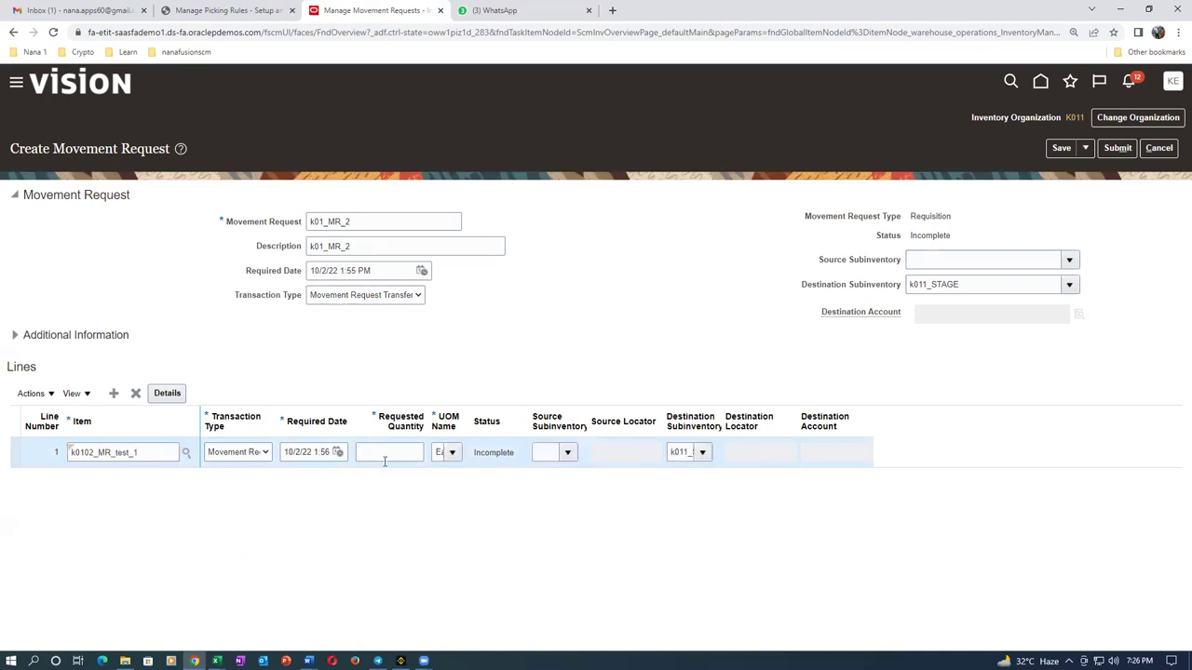
click(386, 459)
text(60)
key(Tab)
click(1118, 149)
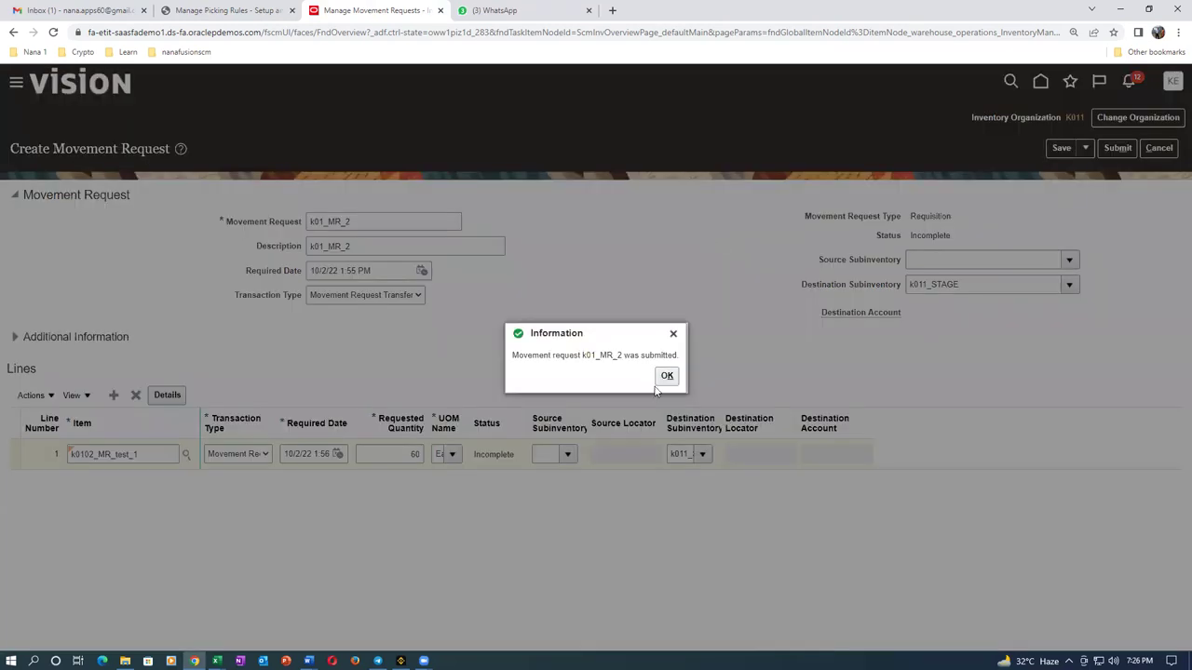
click(664, 377)
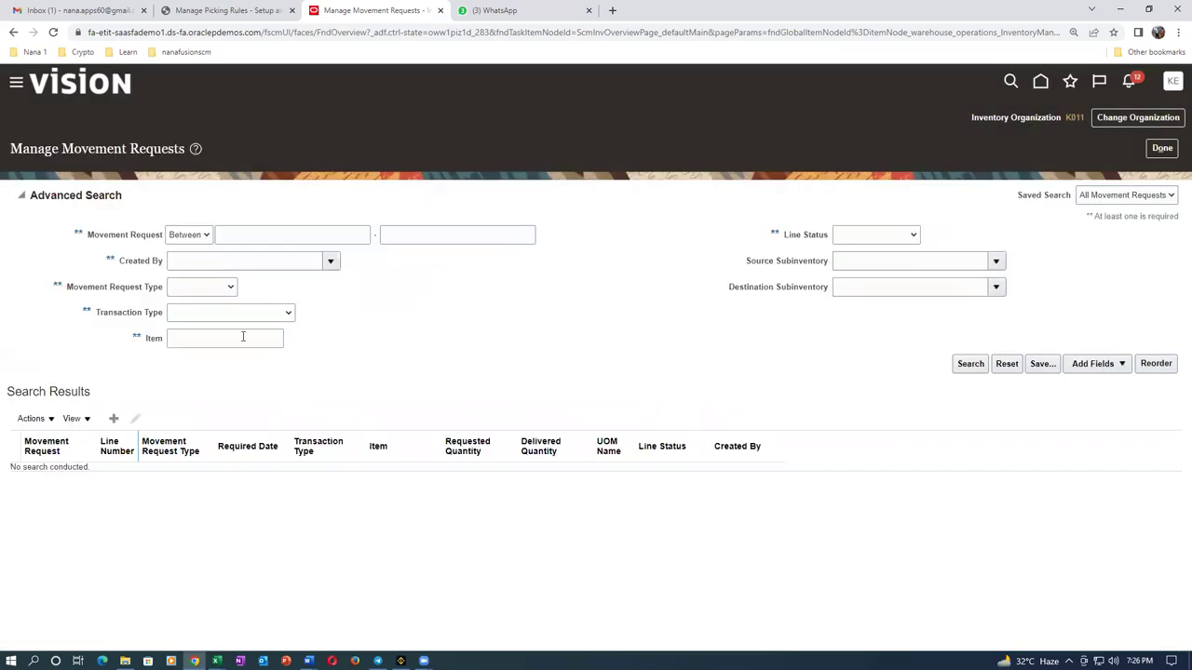
- Search requests for item k0102, confirming k01_MR_2 is Preapproved and k01_MR_1 Closed
click(199, 341)
text(k0102)
key(Tab)
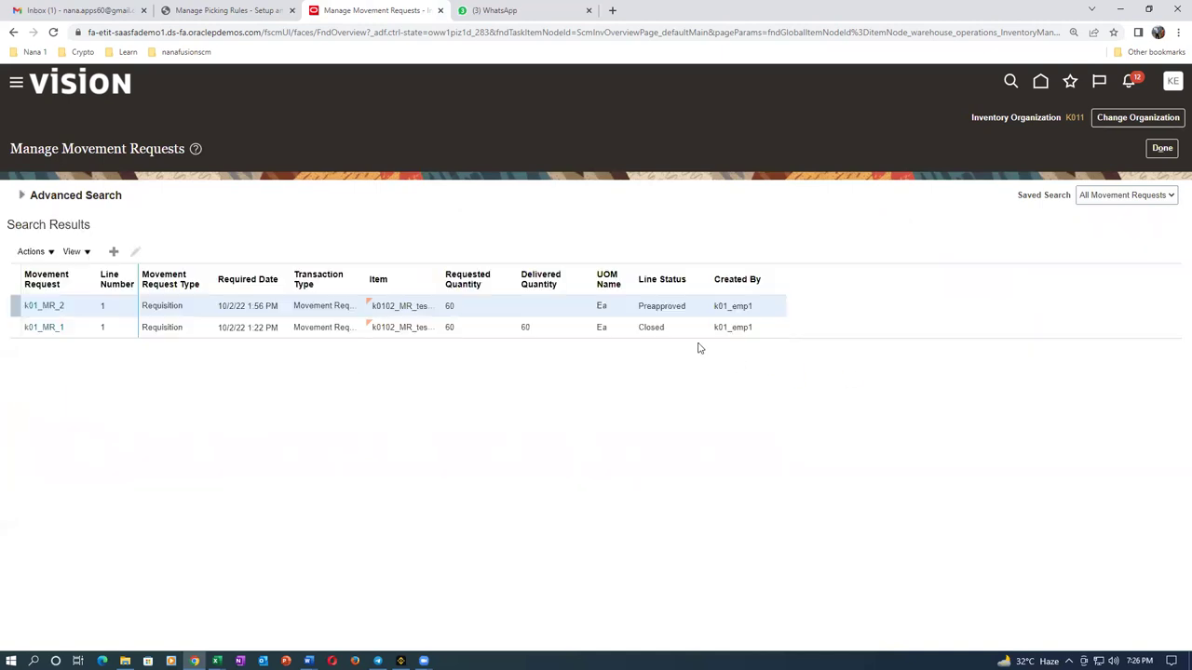
click(687, 328)
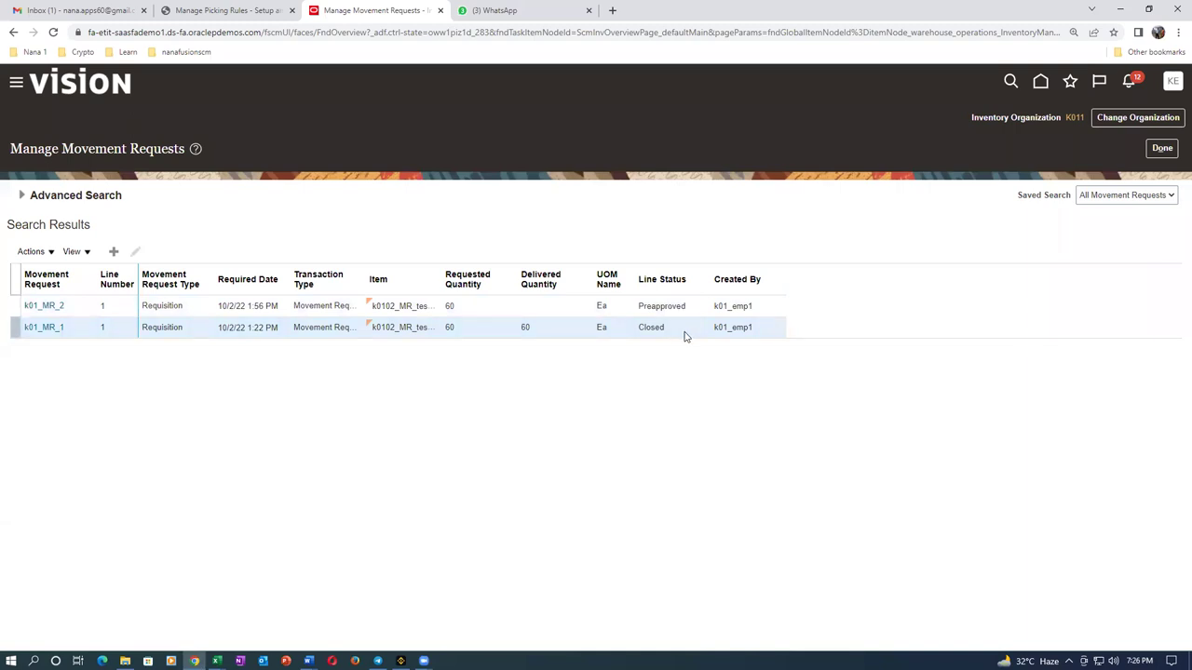
click(522, 302)
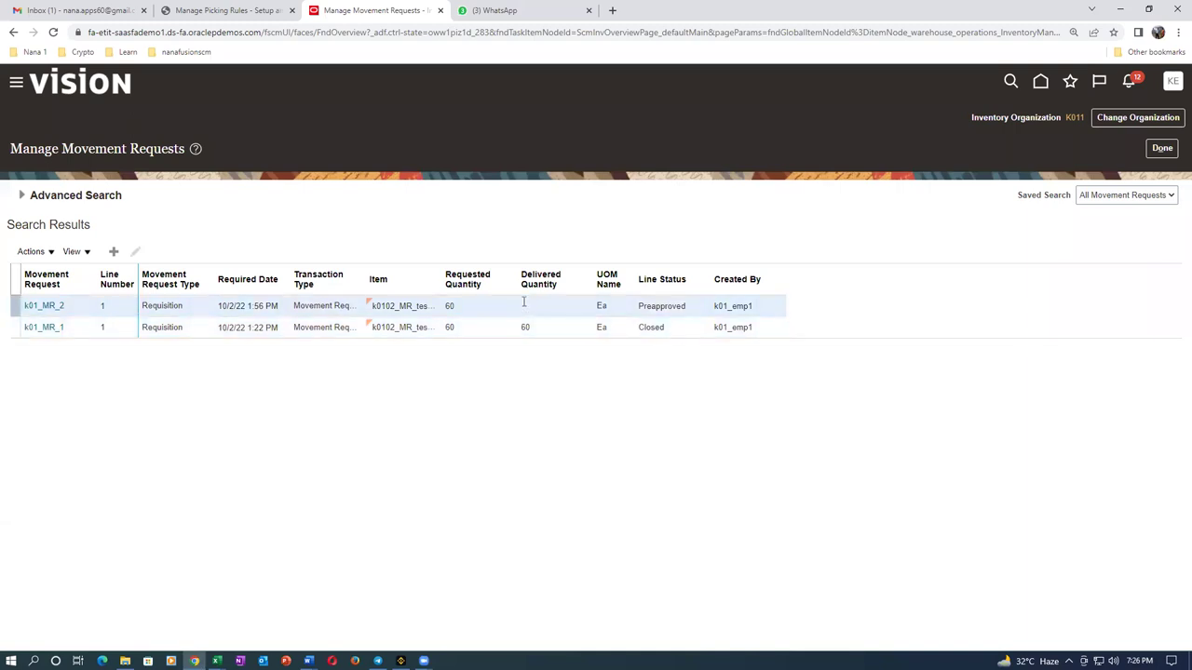
click(1161, 148)
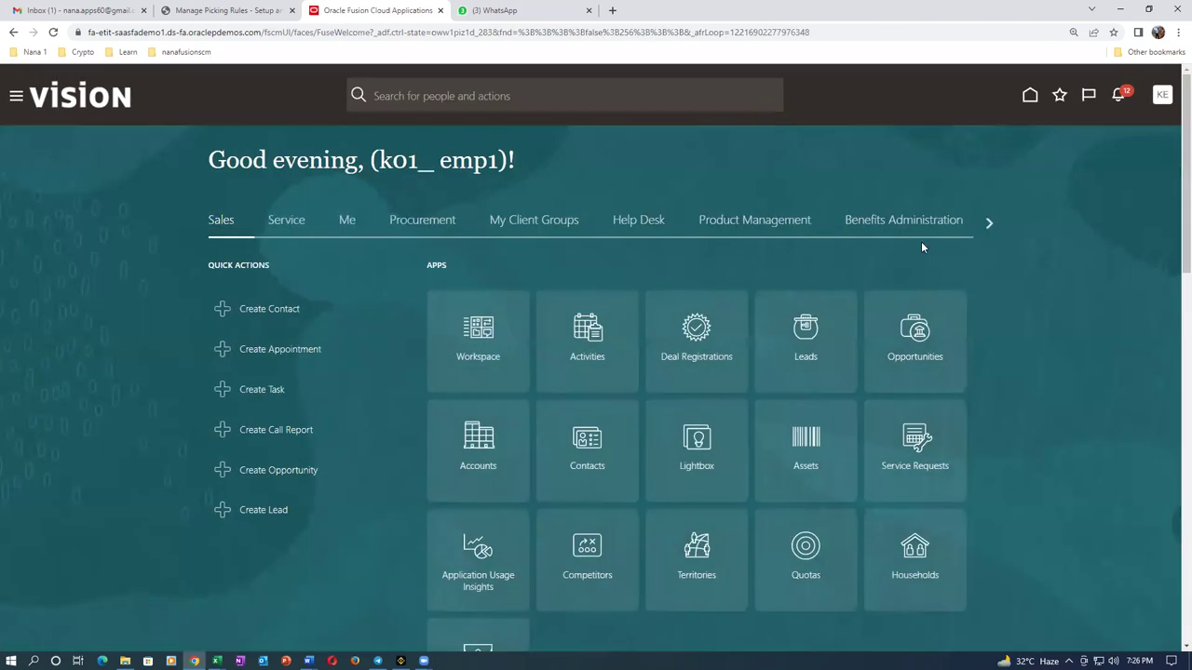
- Open Scheduled Processes from the Tools group and search by the current user as submitter
click(987, 224)
click(987, 224)
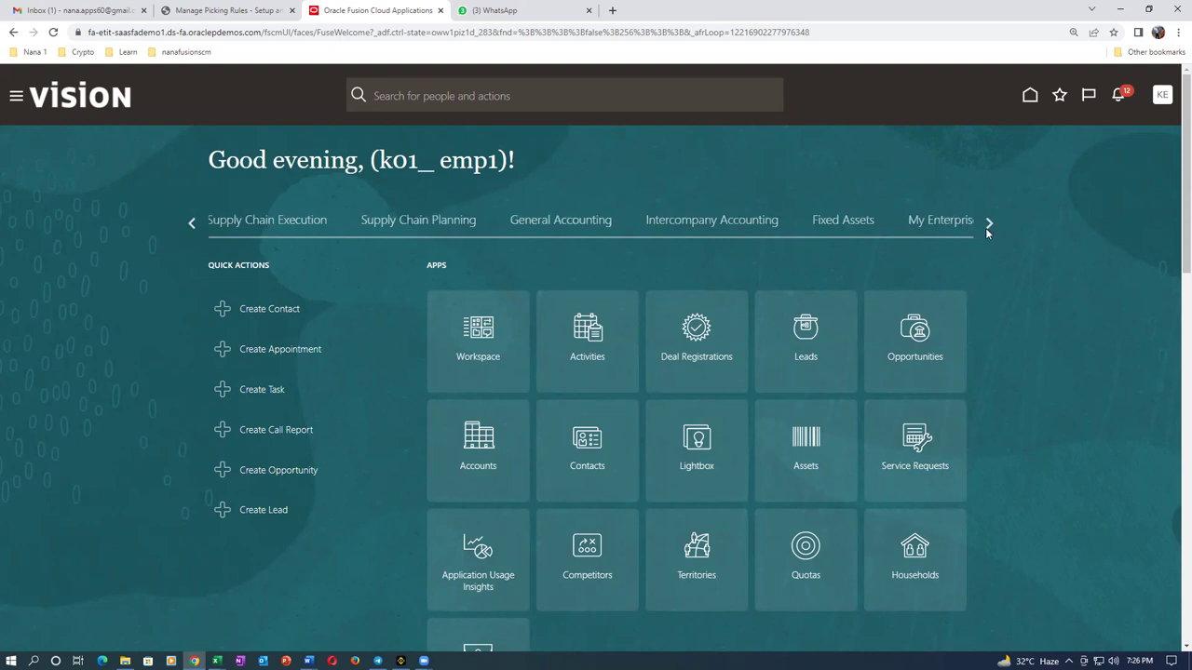
click(987, 225)
click(317, 229)
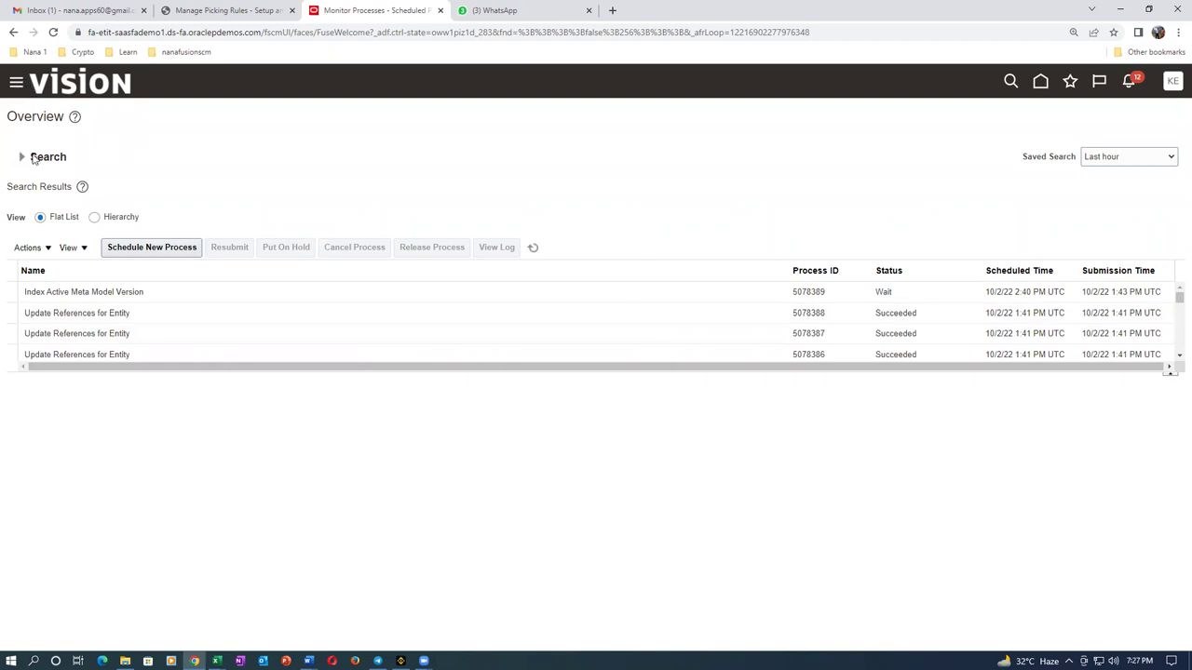
click(21, 158)
click(647, 236)
text(scm07)
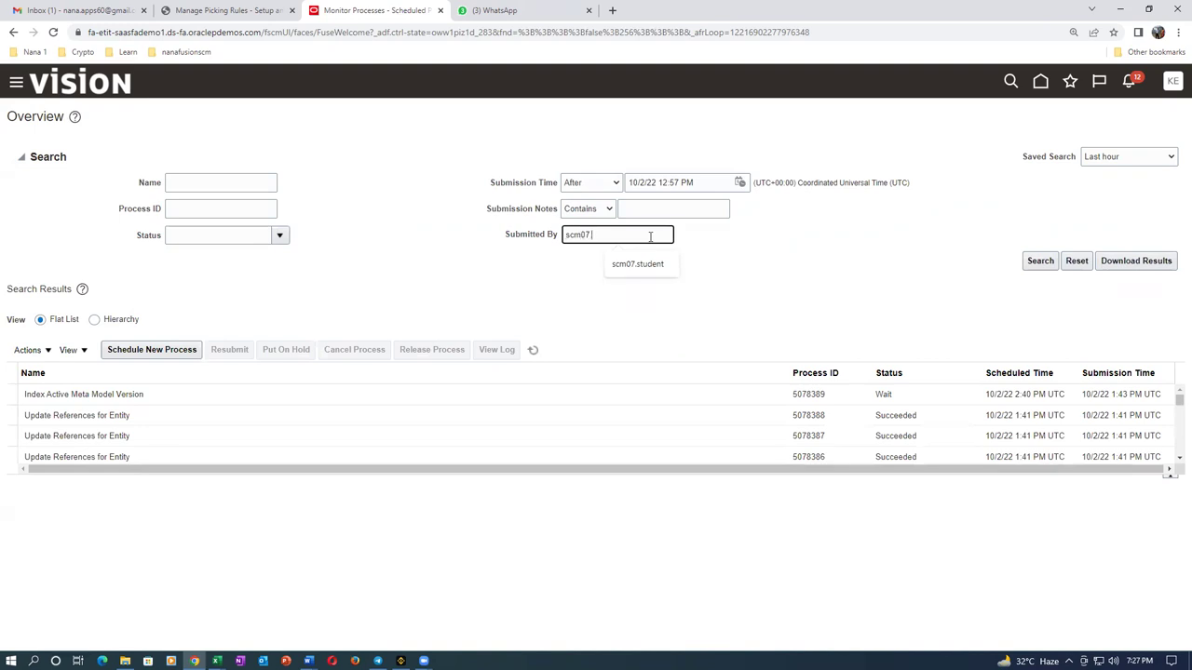
text(.student)
click(1052, 266)
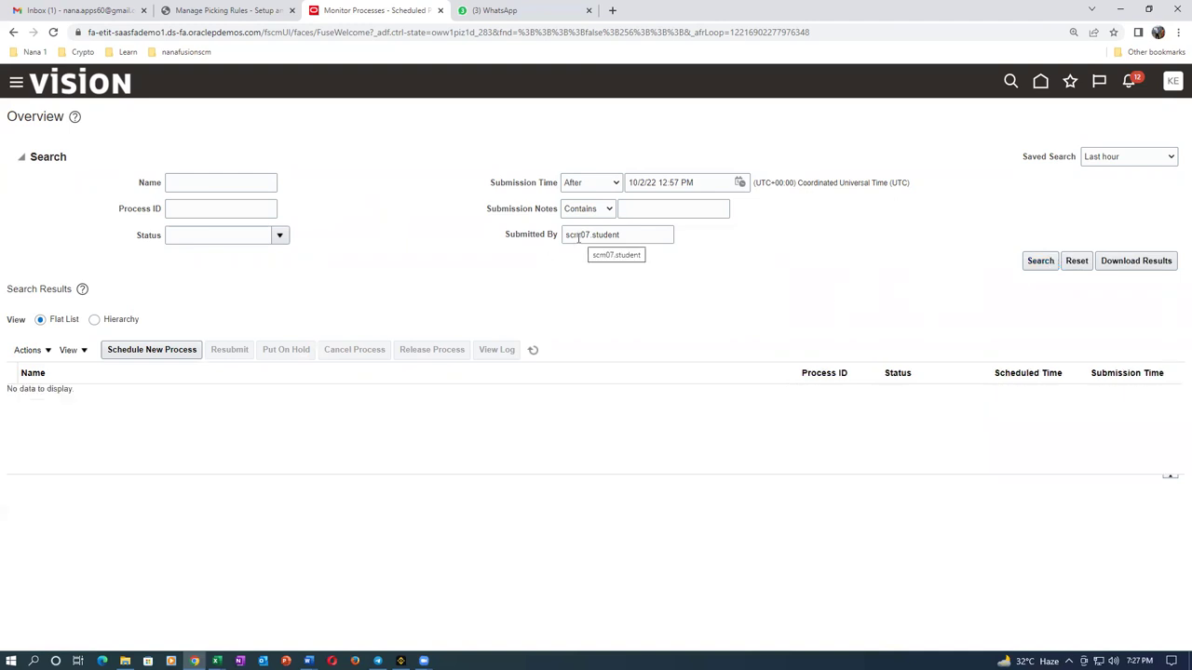
- Correct the Submitted By filter, rerun the search and select the Print Movement Request Pick Slip Report process
click(585, 236)
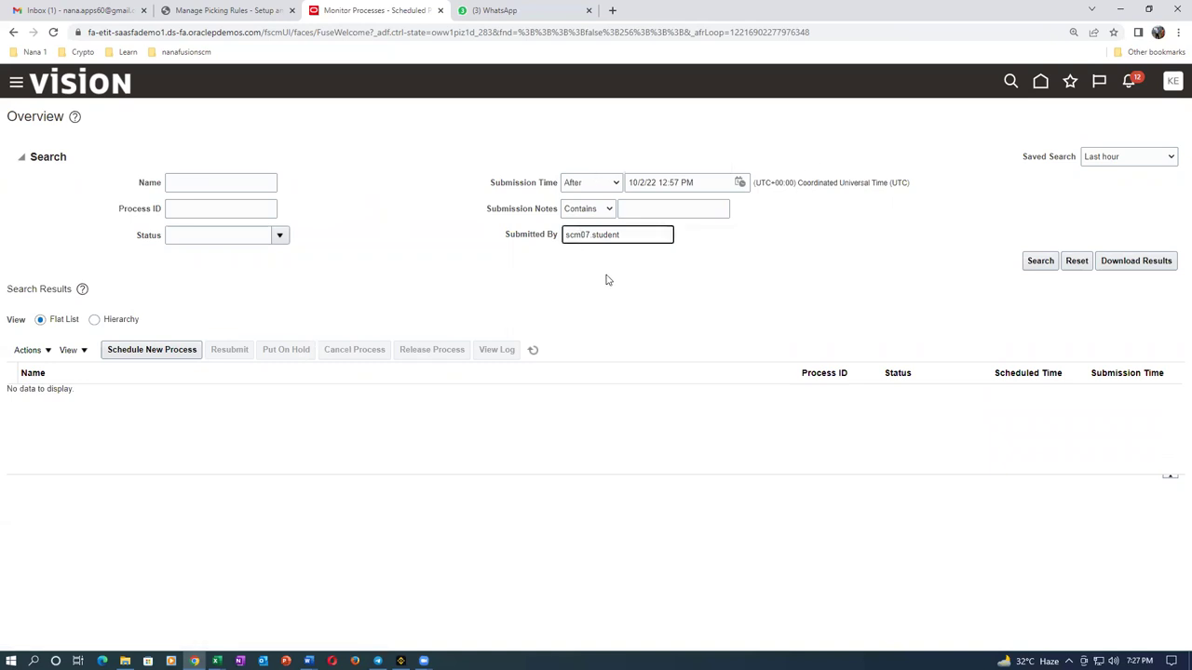
drag(646, 237, 459, 263)
text(k01_emp1)
key(Tab)
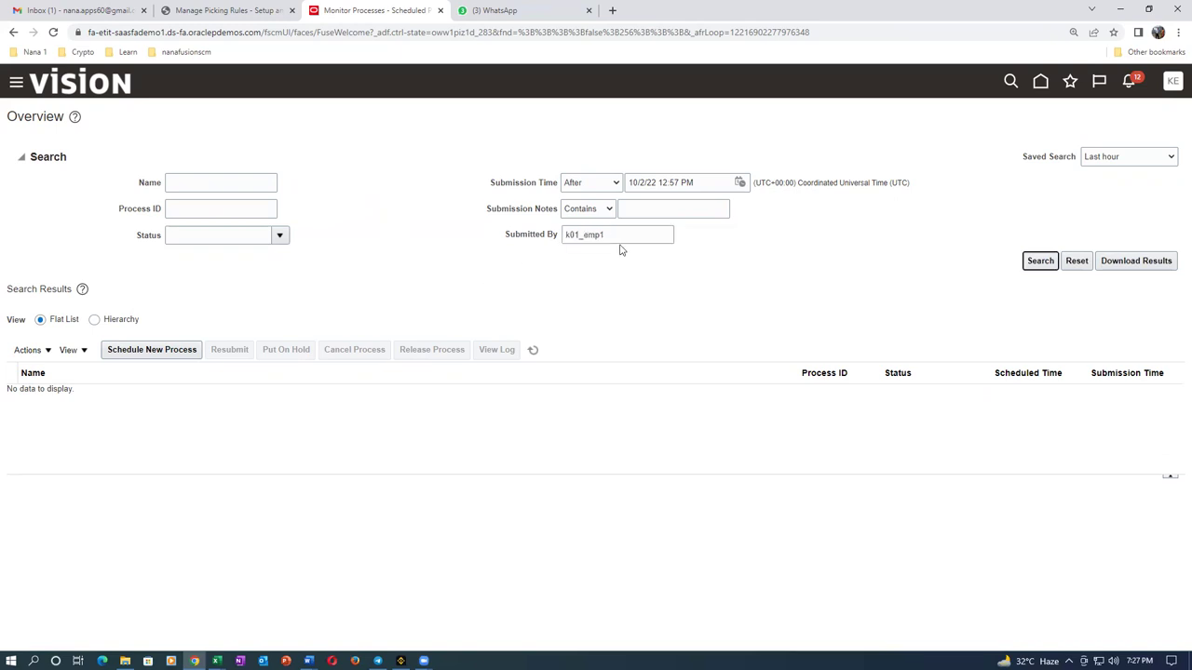
click(1038, 262)
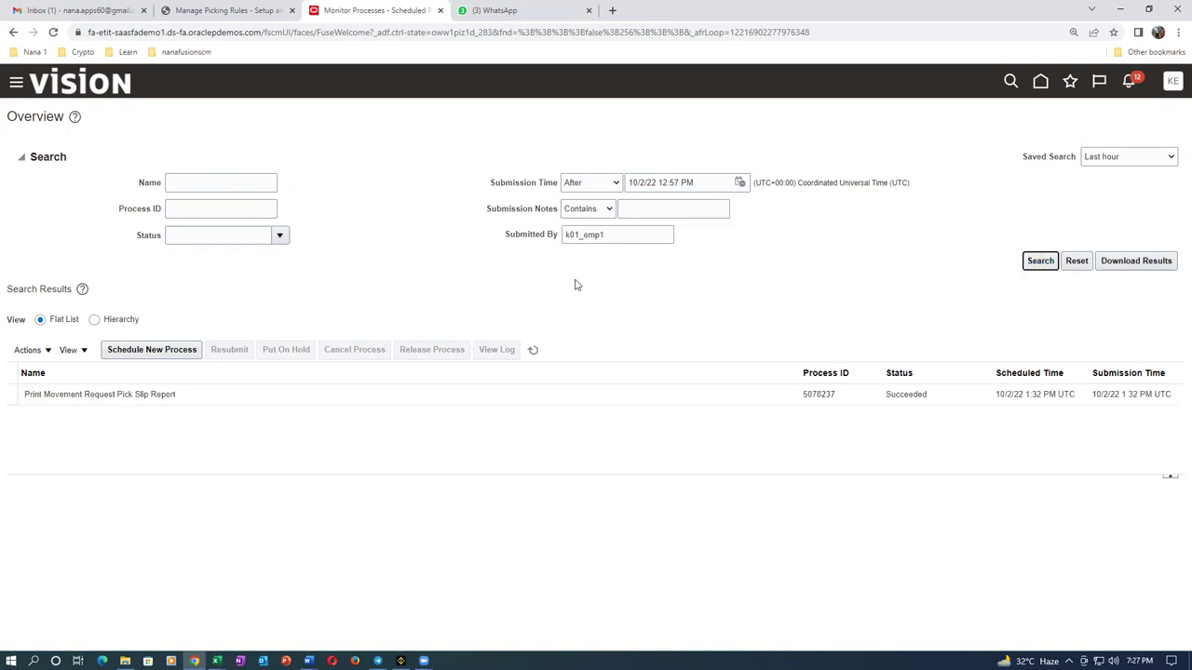
click(1034, 264)
click(259, 396)
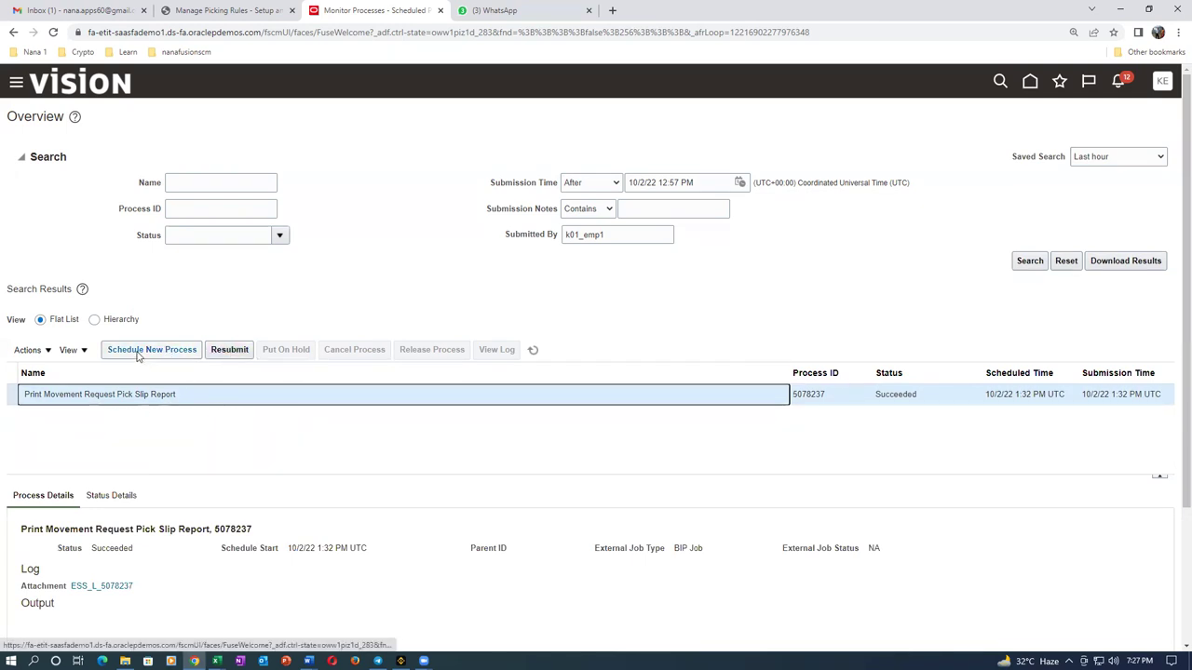
- Resubmit the pick slip report and select the new Succeeded process 5078399 to see its output
click(228, 353)
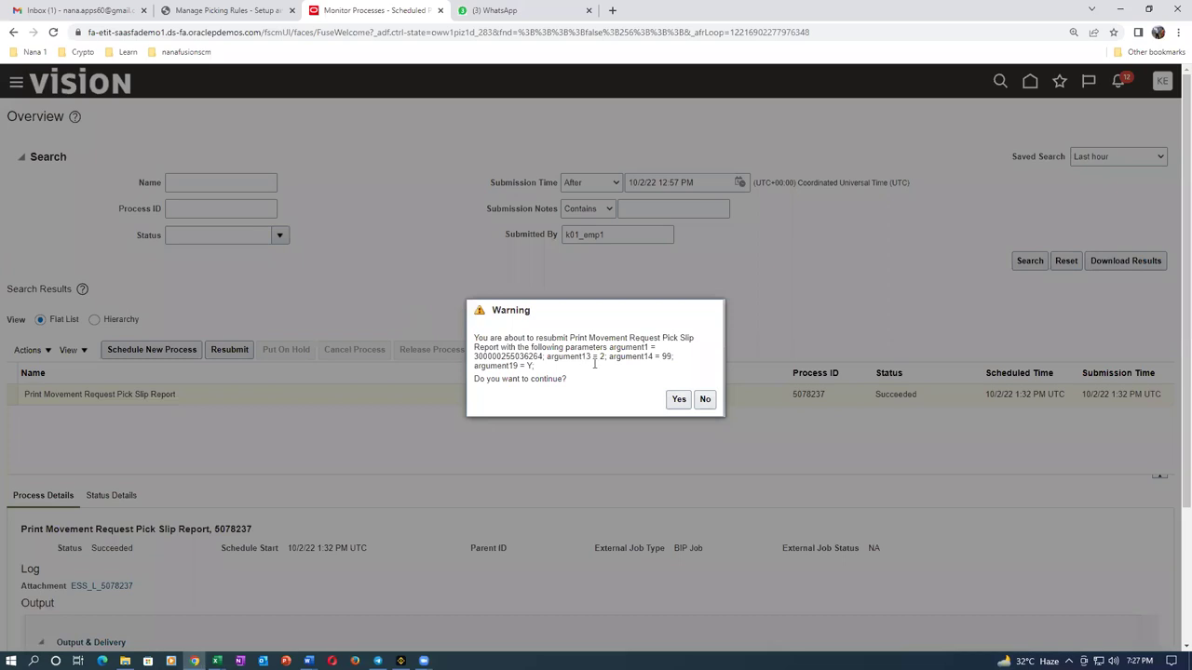
click(679, 399)
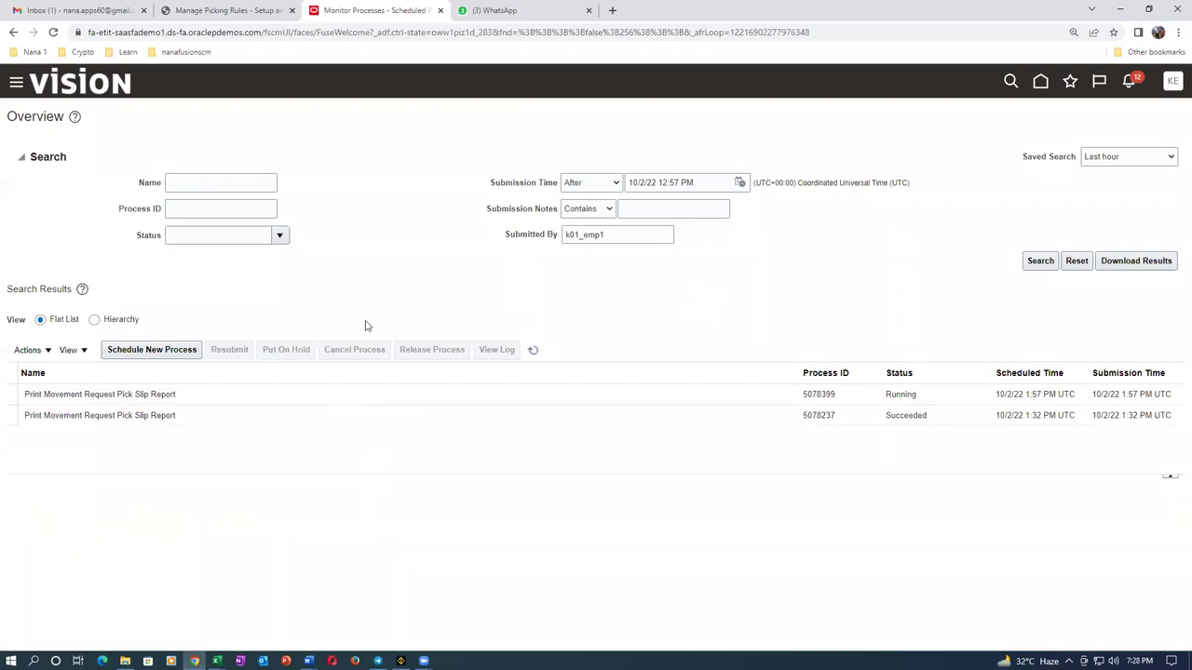
click(534, 351)
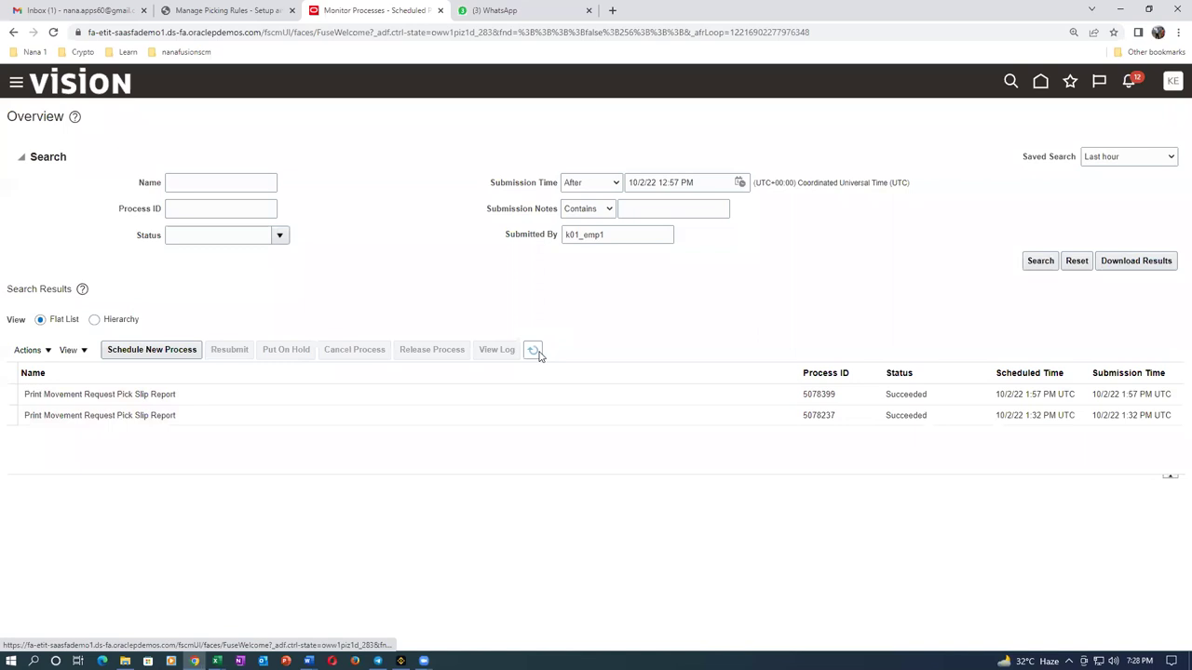
click(239, 402)
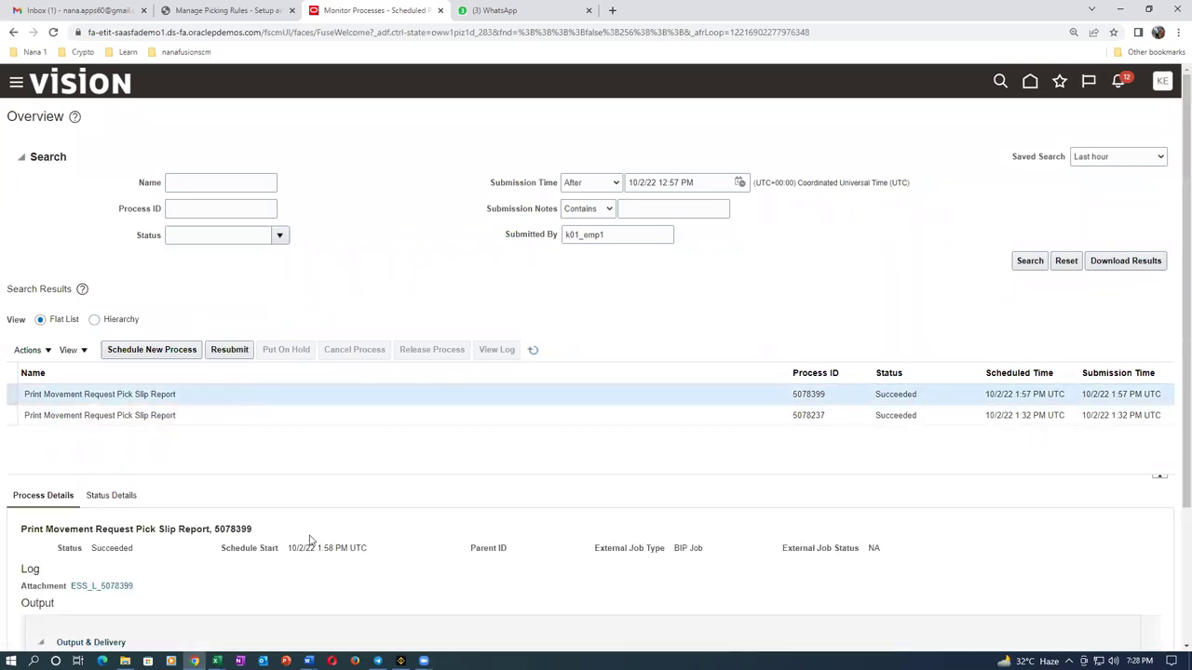
scroll(314, 530, down, 2)
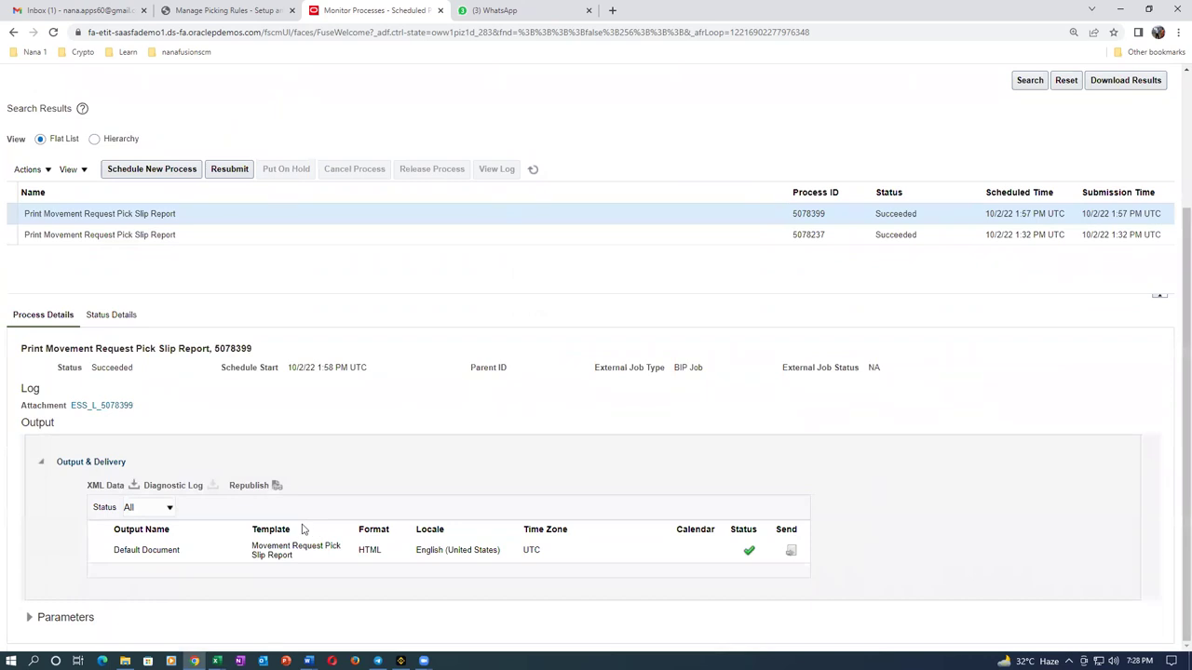
- Republish the pick slip report, export it as PDF and open the downloaded file
click(275, 486)
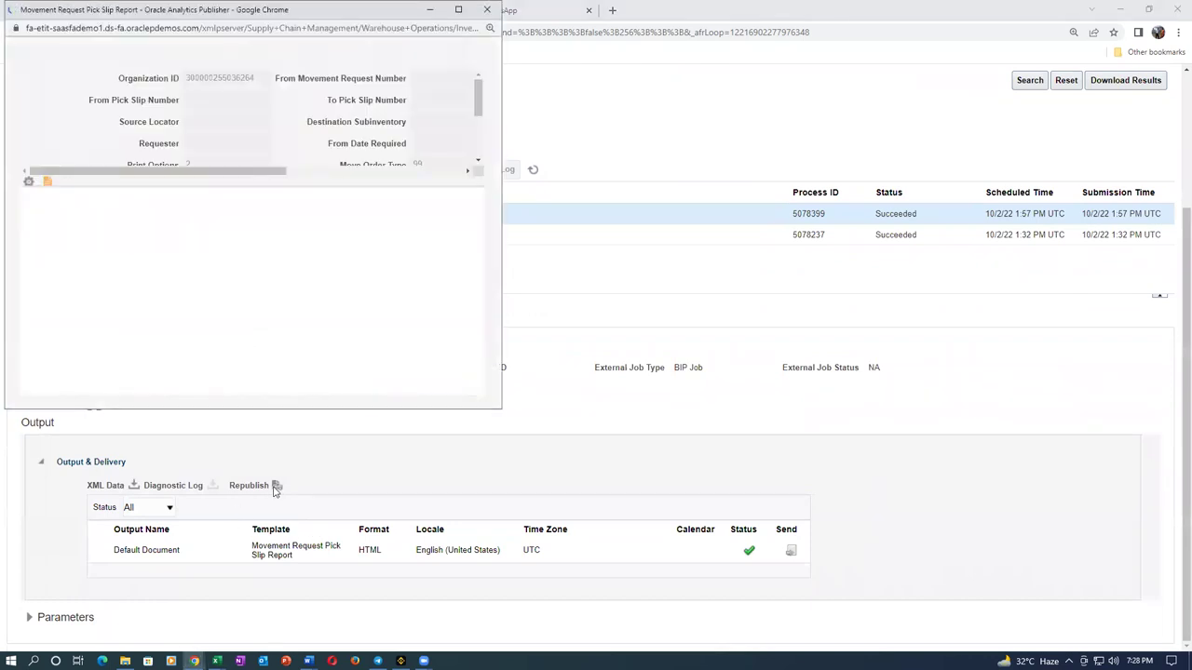
click(449, 189)
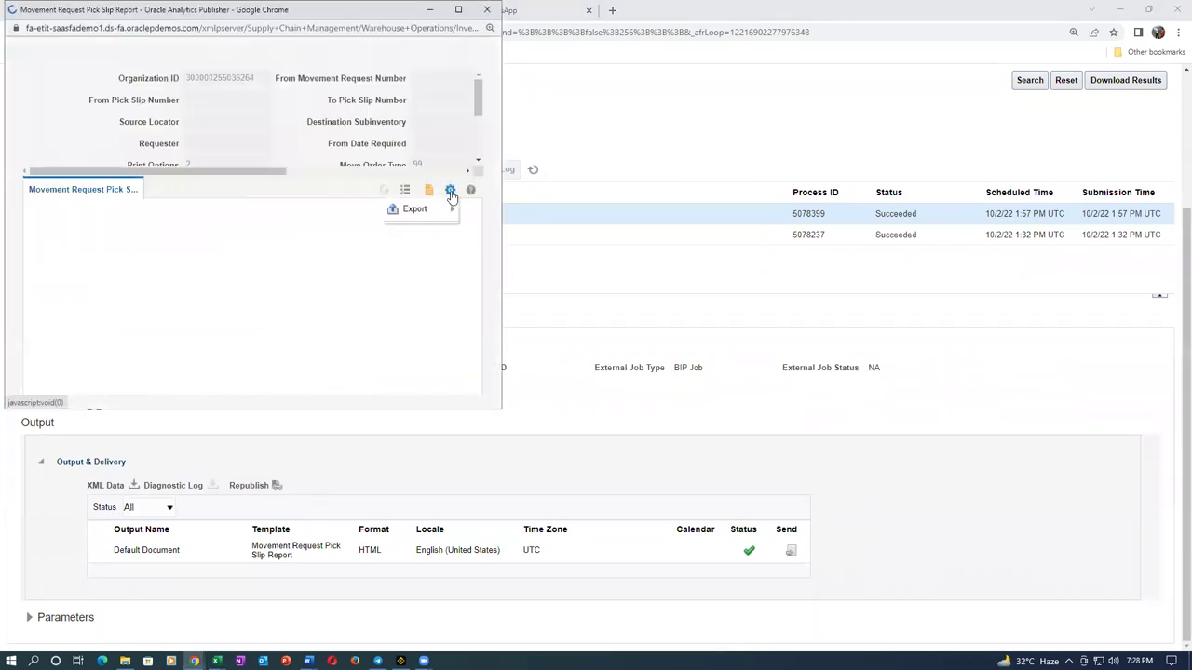
mouse_move(416, 208)
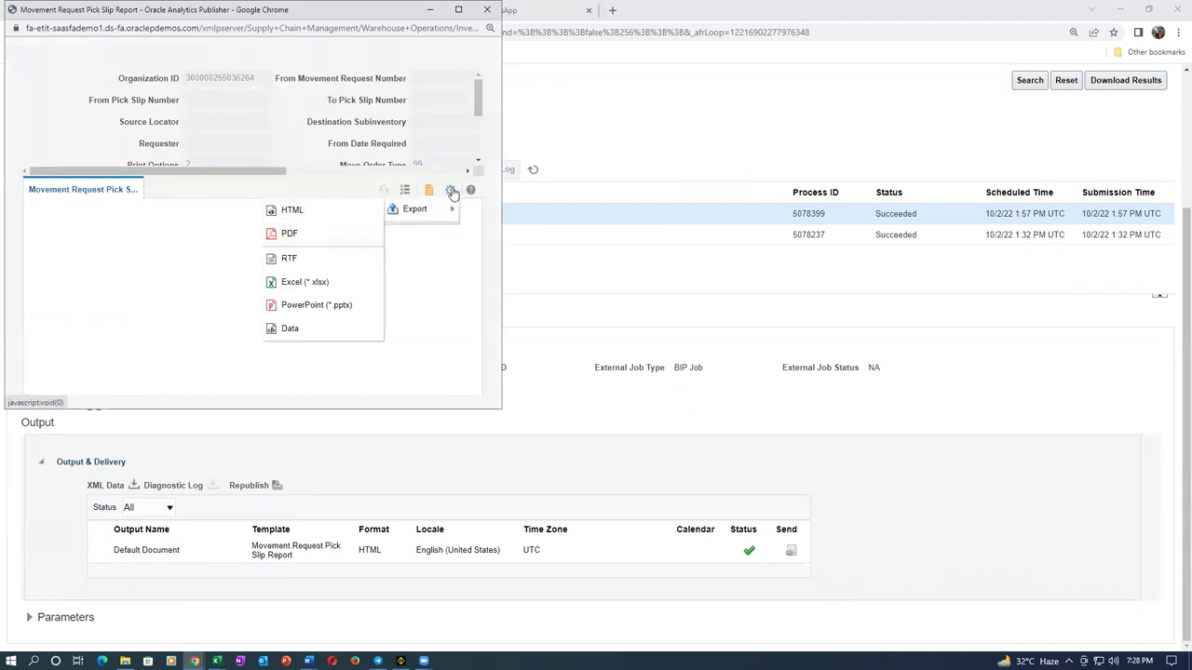
click(307, 235)
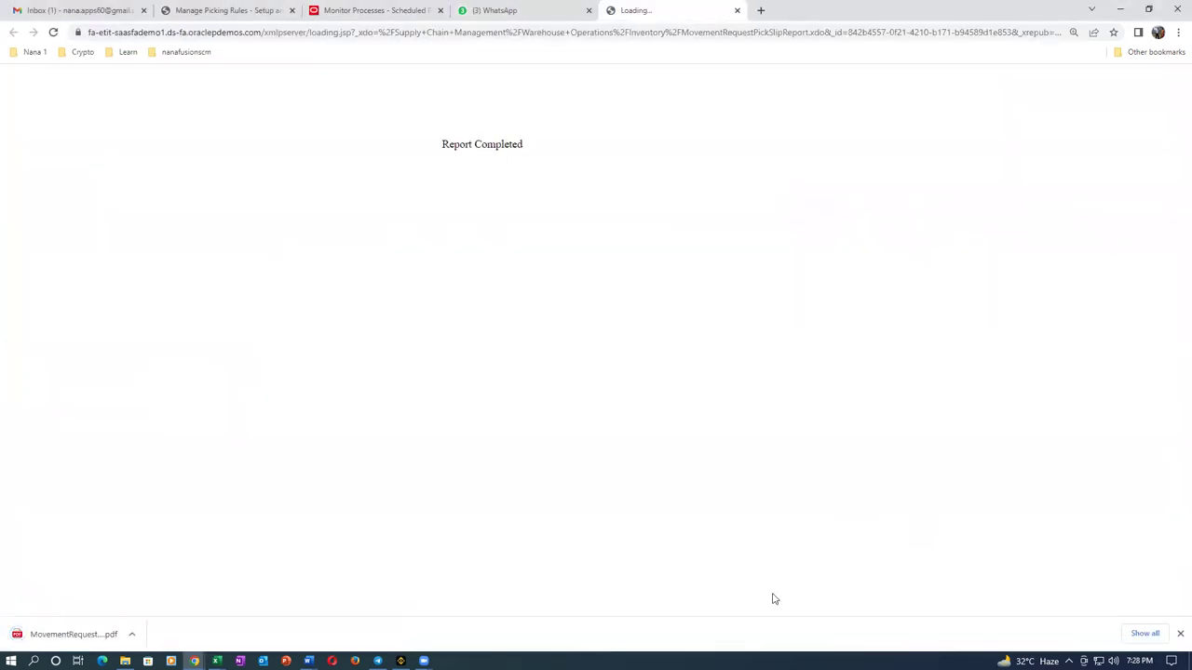
click(39, 636)
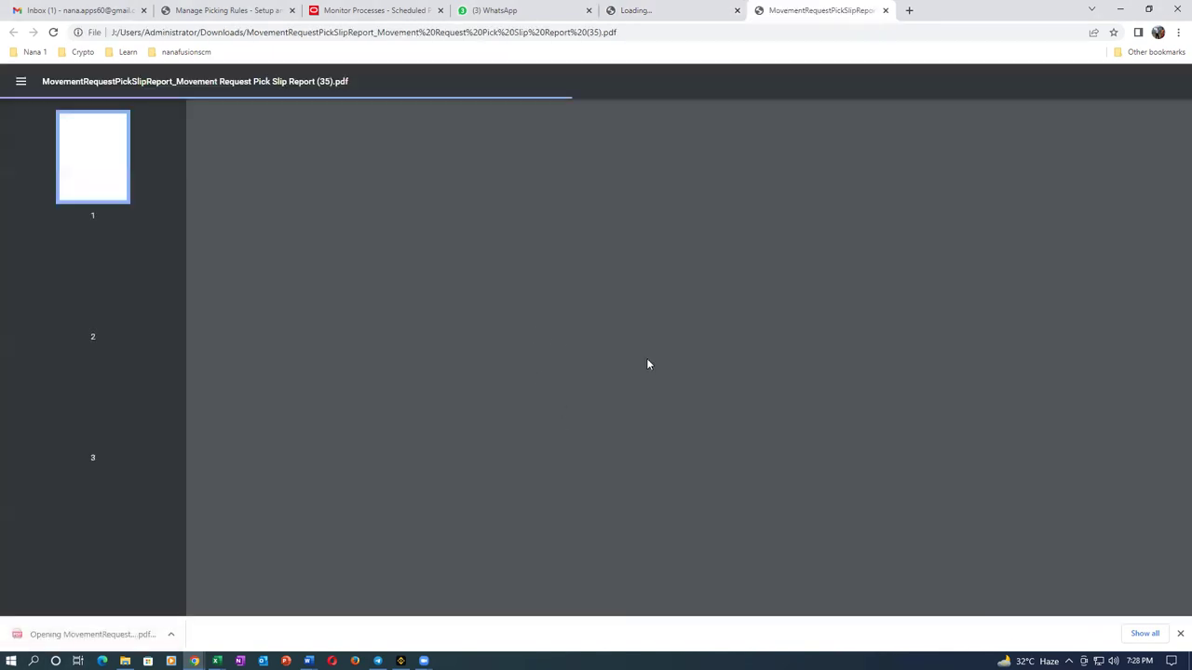
scroll(674, 379, down, 8)
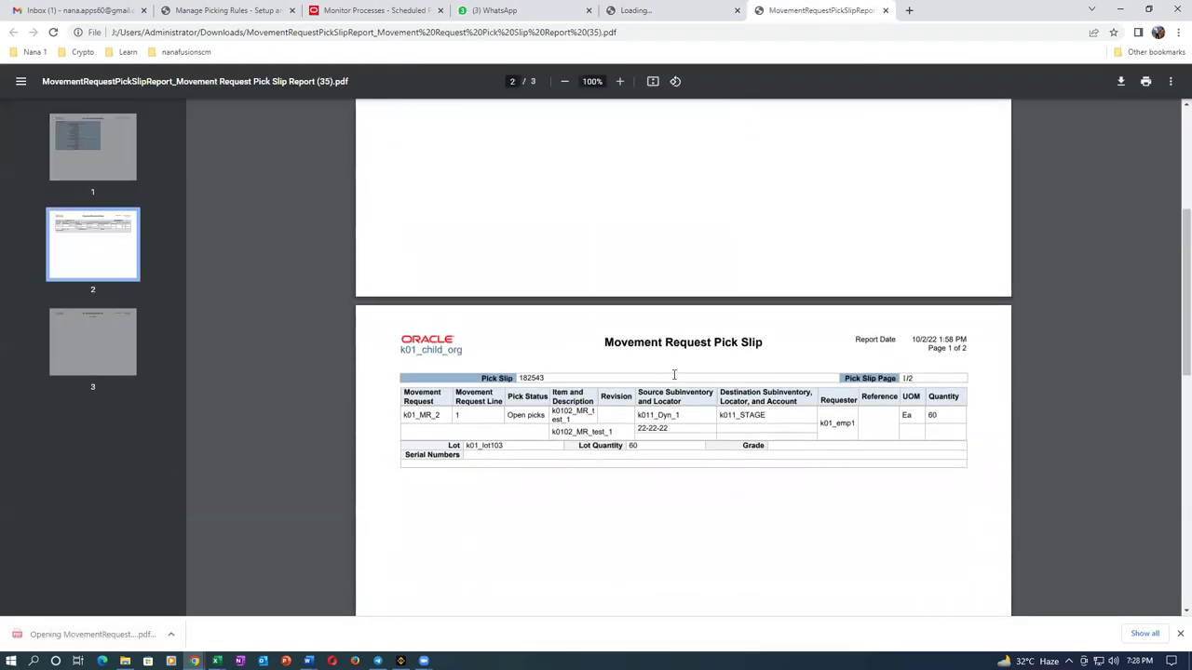
ctrl+scroll(674, 385, up, 2)
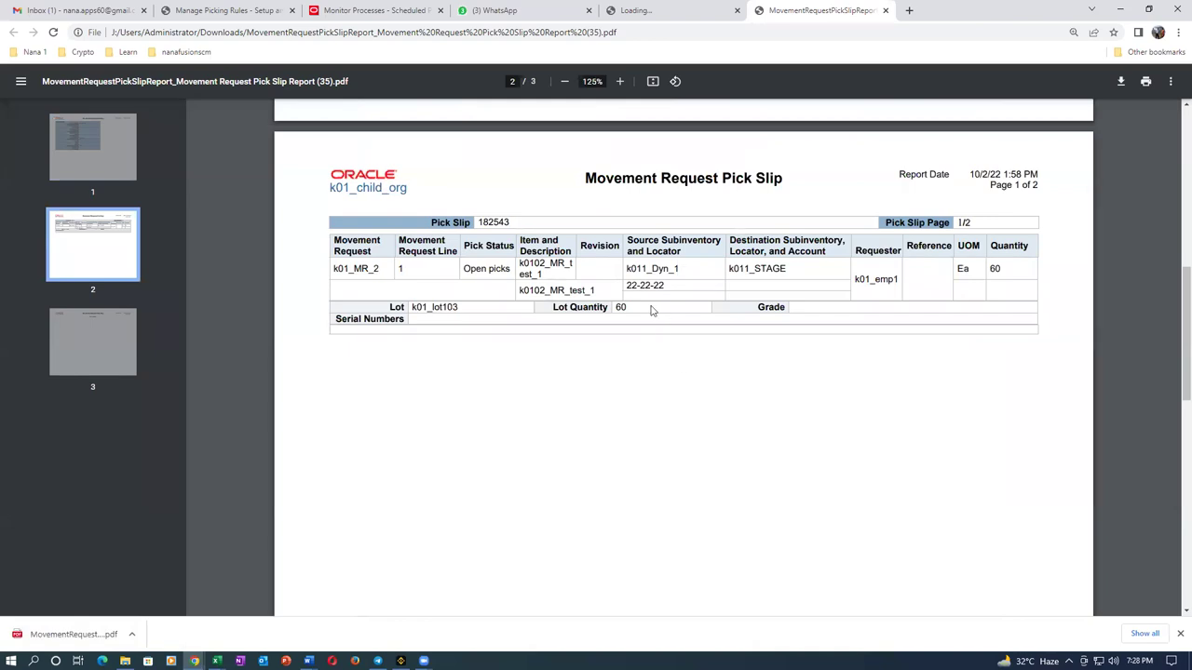
drag(627, 284, 664, 286)
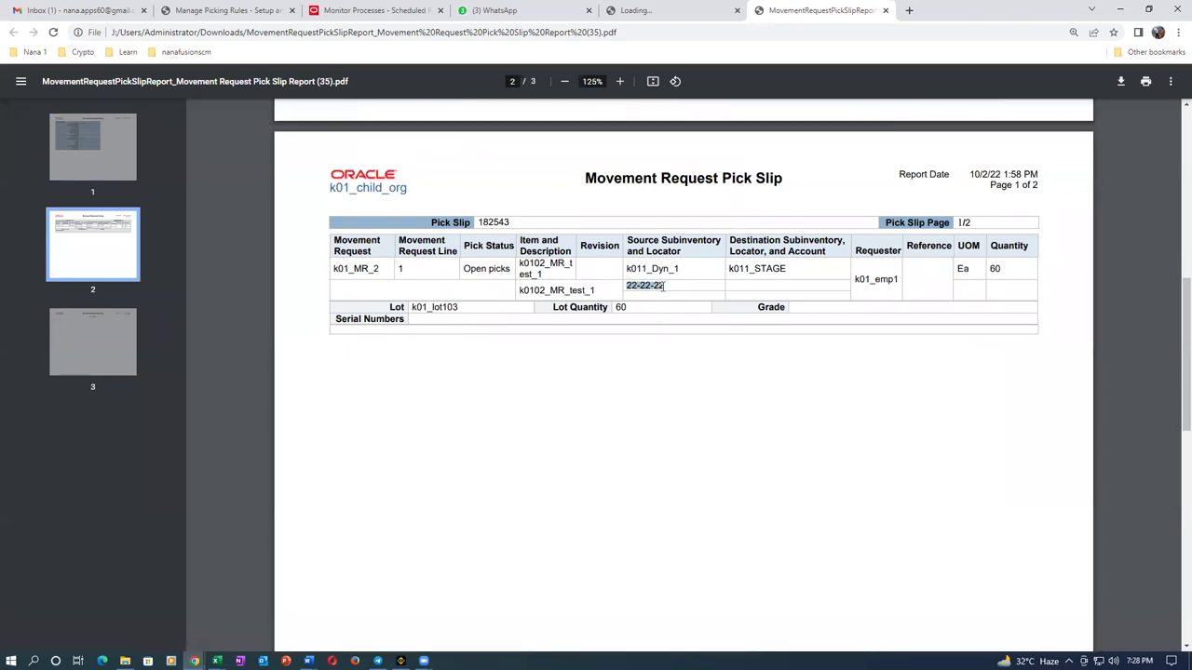
click(657, 268)
drag(630, 285, 654, 285)
drag(990, 267, 1013, 273)
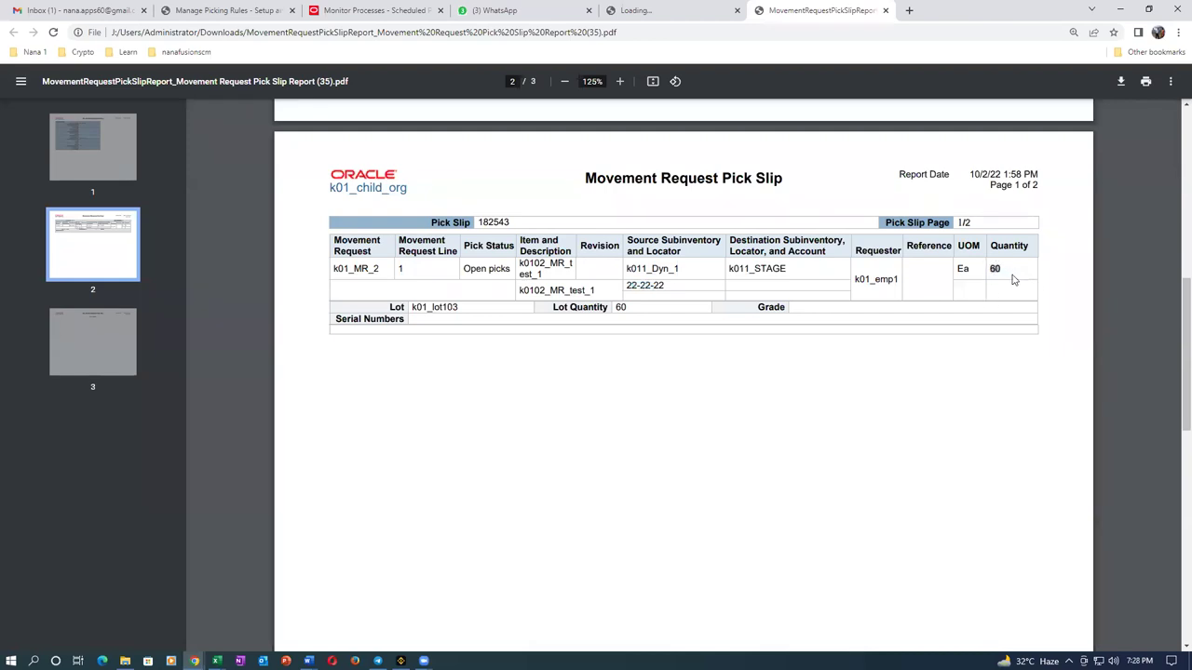
key(alt+Tab)
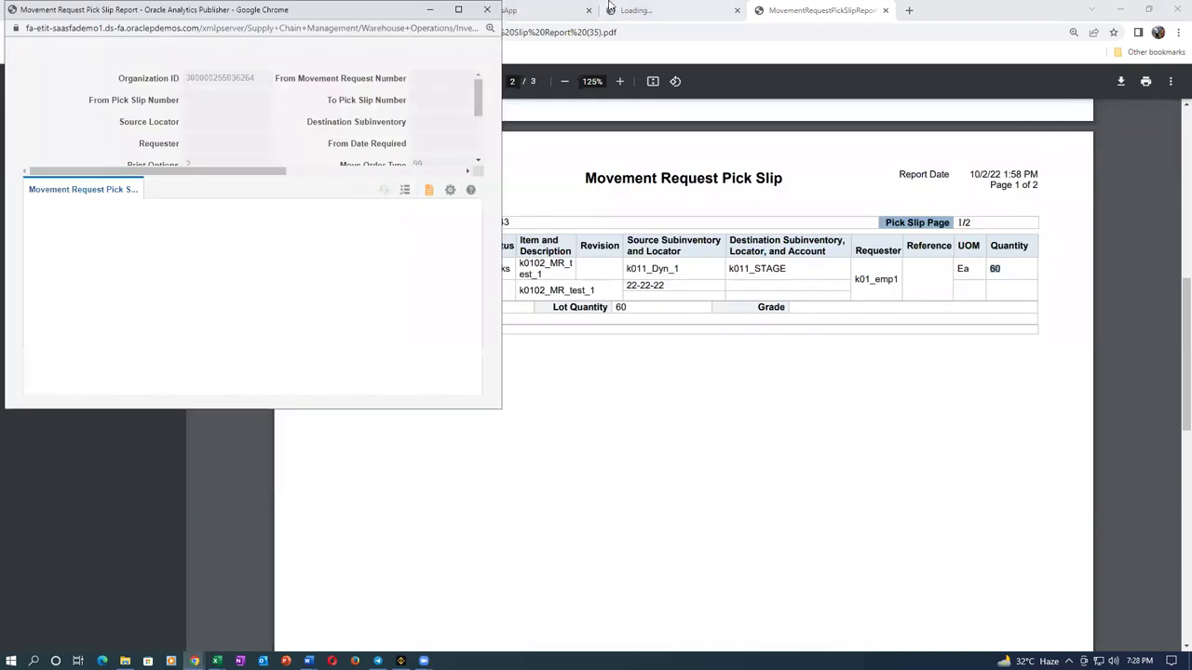
click(486, 9)
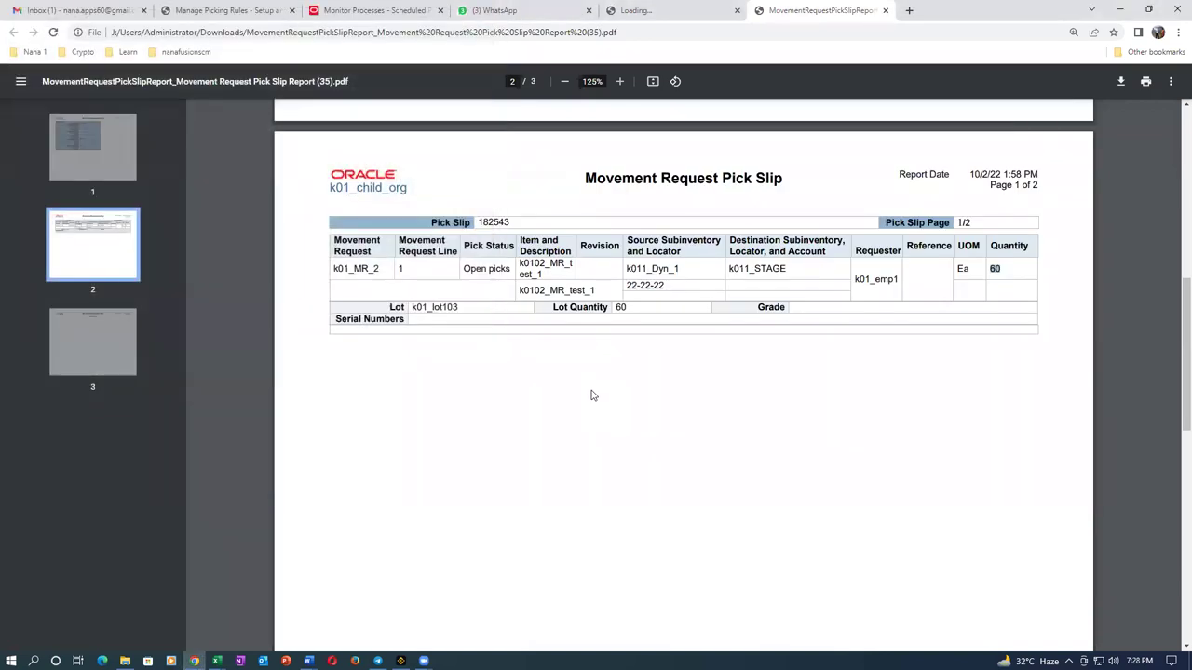
key(alt+Tab)
key(alt+Tab)
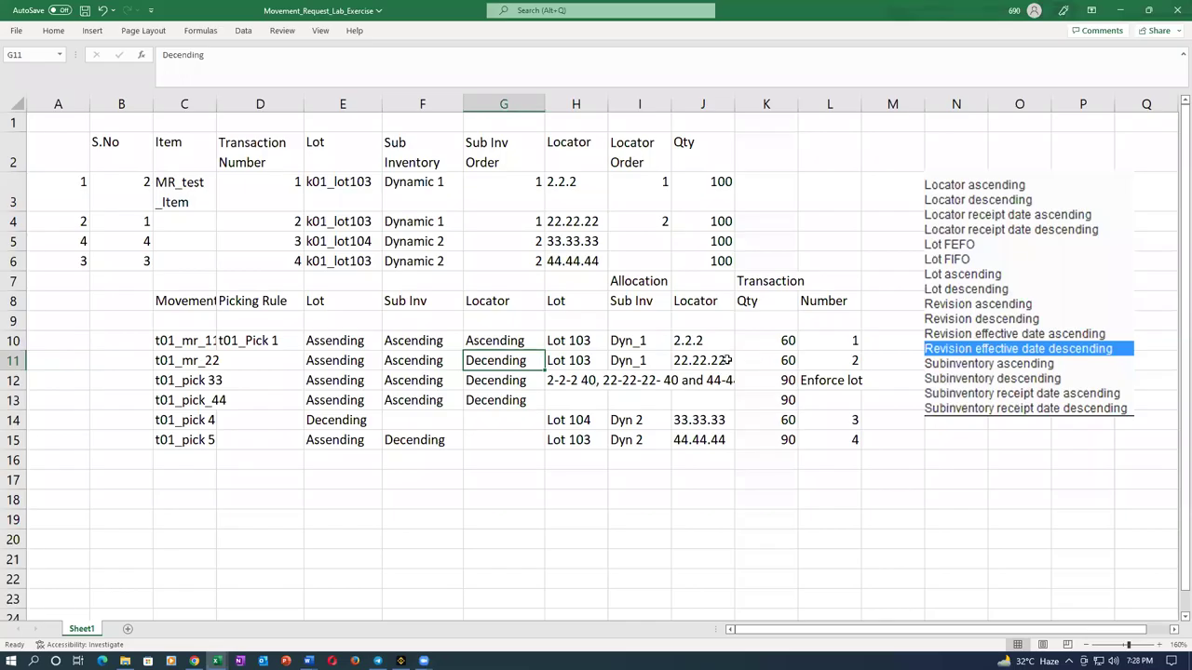
click(687, 363)
click(630, 365)
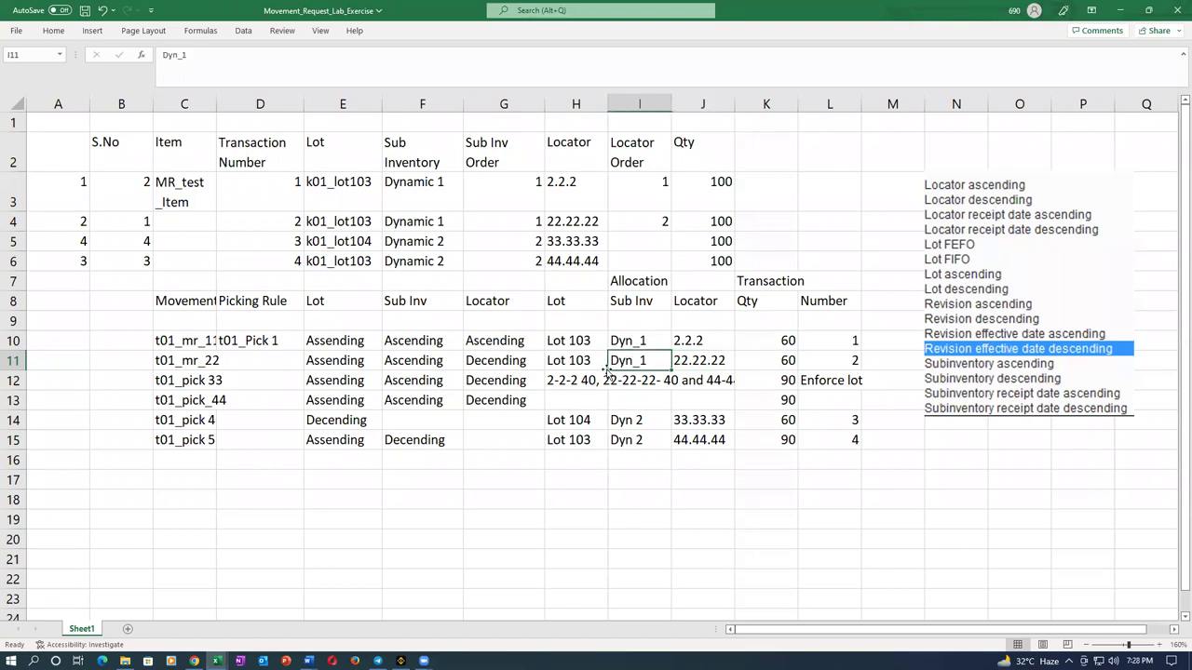
click(576, 363)
key(alt+Tab)
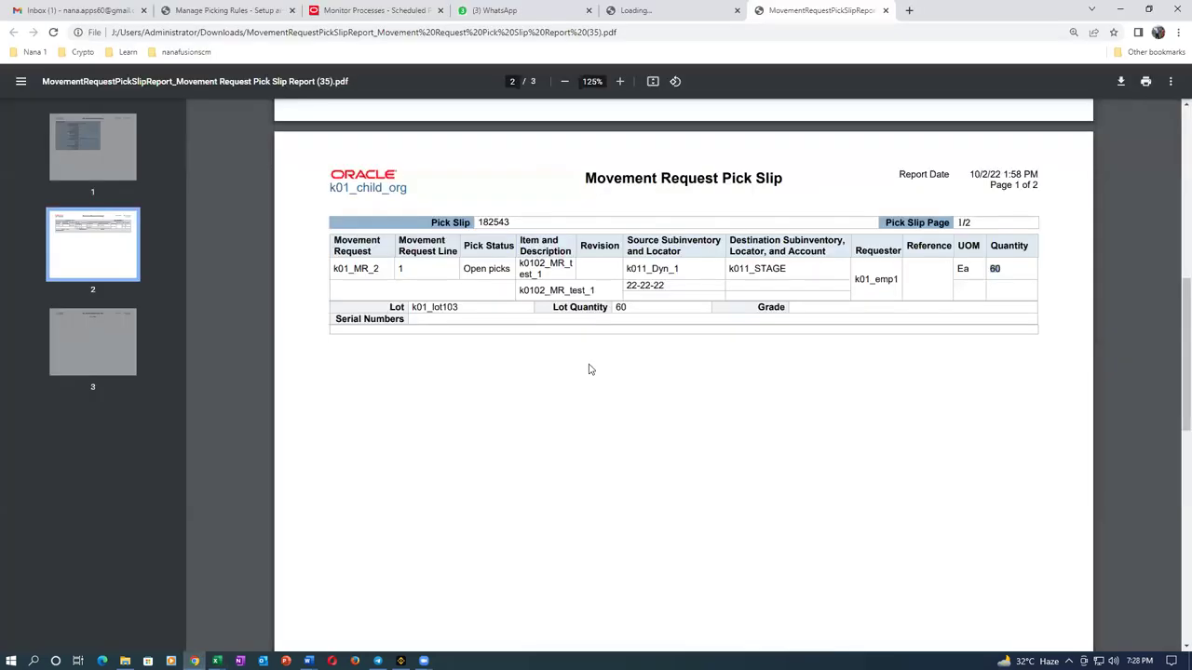
drag(413, 308, 454, 313)
click(474, 269)
scroll(535, 372, down, 10)
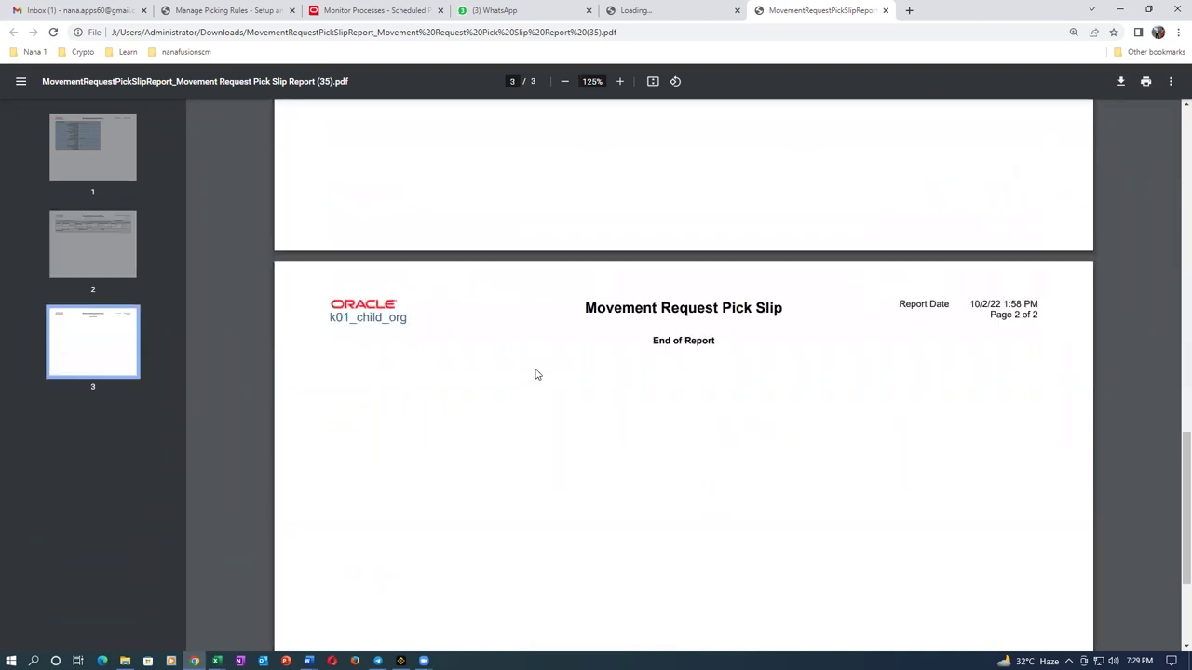
scroll(535, 373, up, 4)
scroll(538, 373, down, 10)
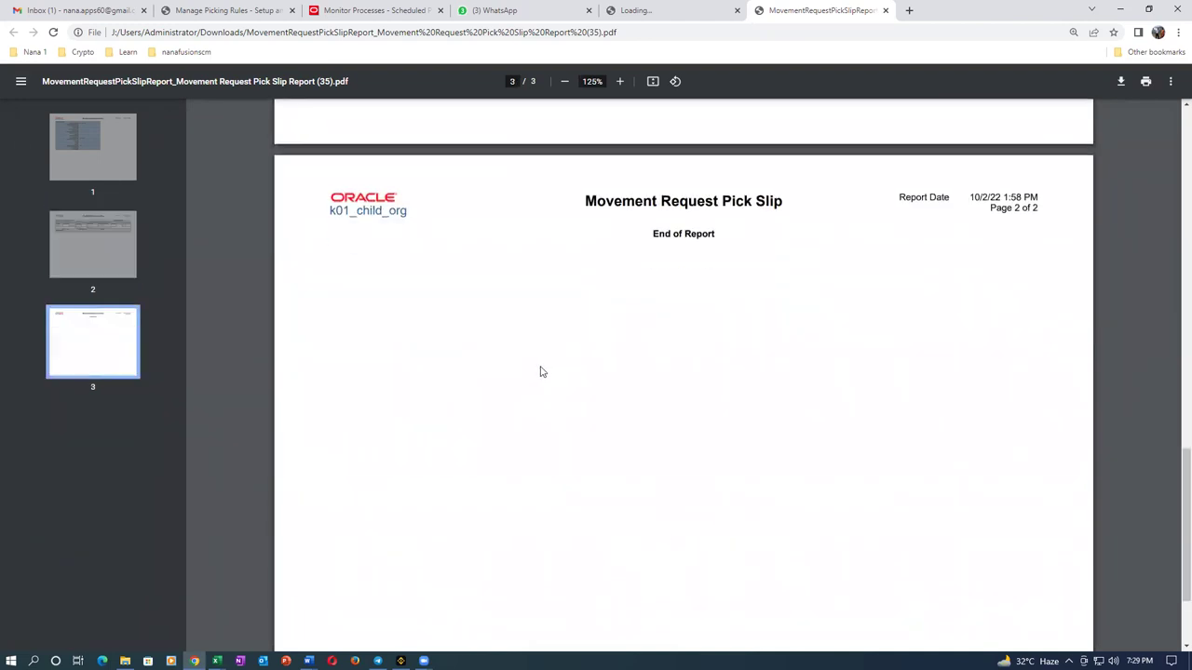
scroll(544, 372, up, 20)
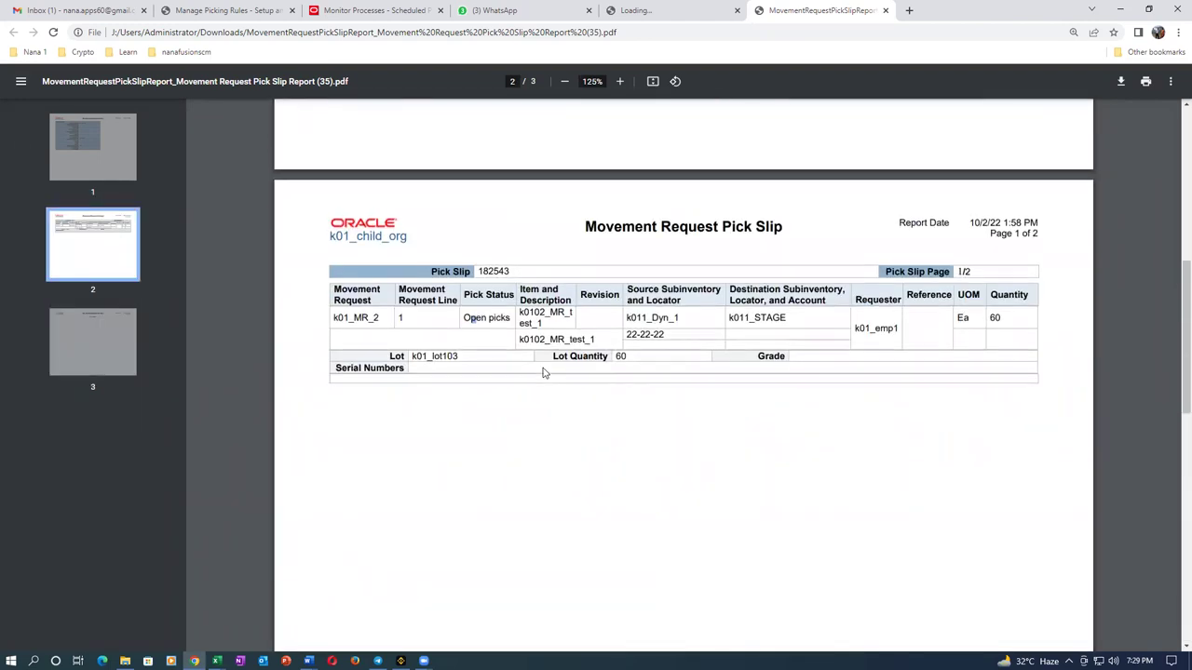
scroll(544, 373, down, 10)
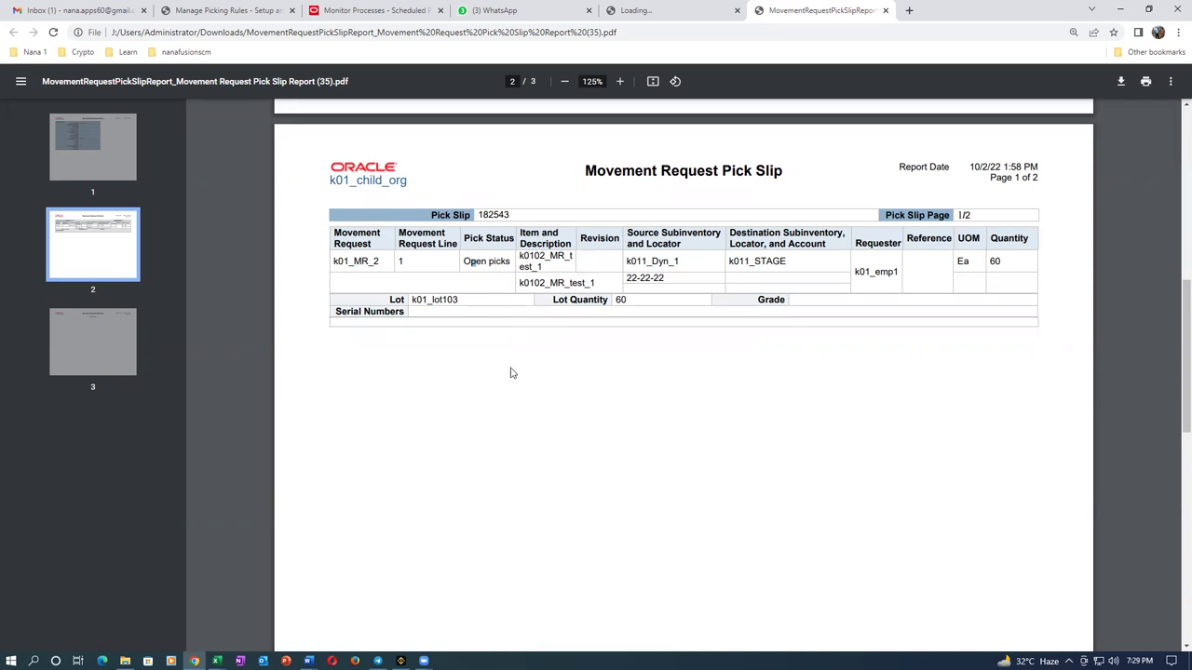
drag(334, 261, 381, 263)
click(502, 301)
drag(463, 262, 508, 263)
click(561, 370)
- Close the pick slip PDF and duplicate the Monitor Processes page in a new tab
click(886, 10)
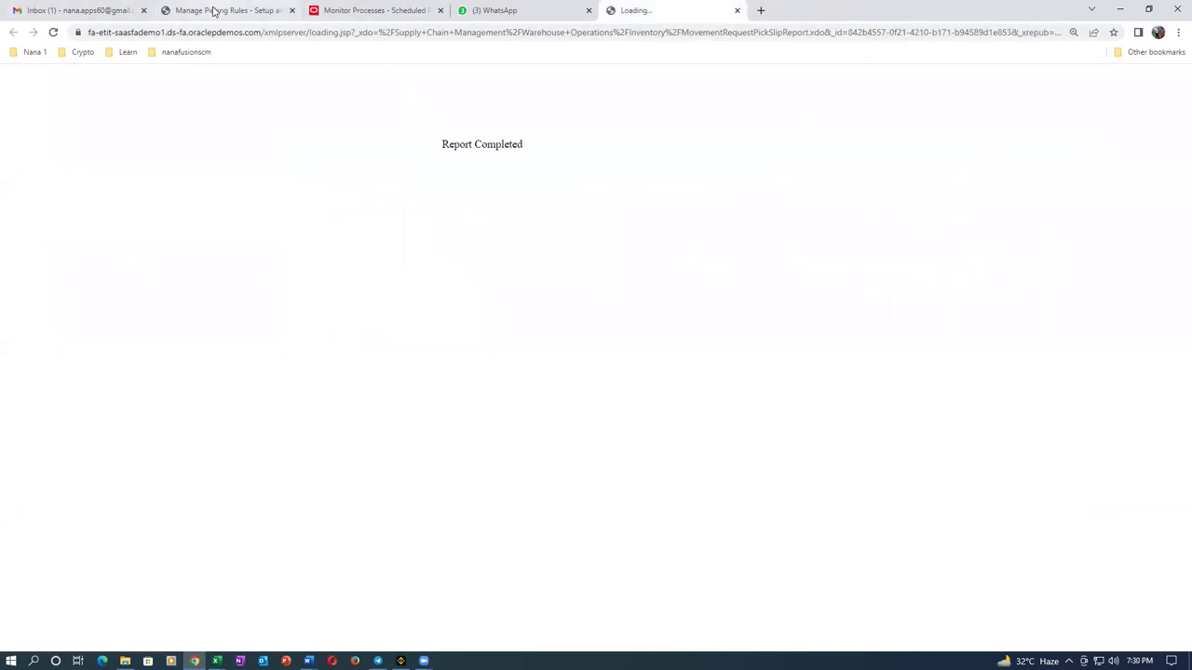
click(393, 10)
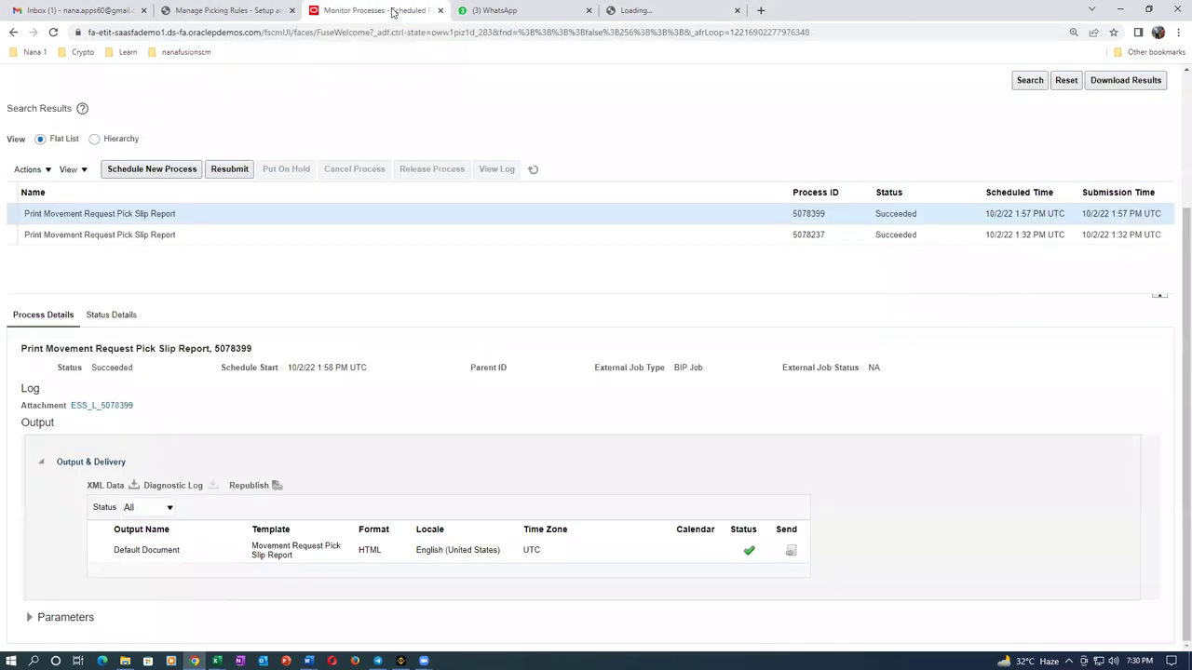
right_click(393, 10)
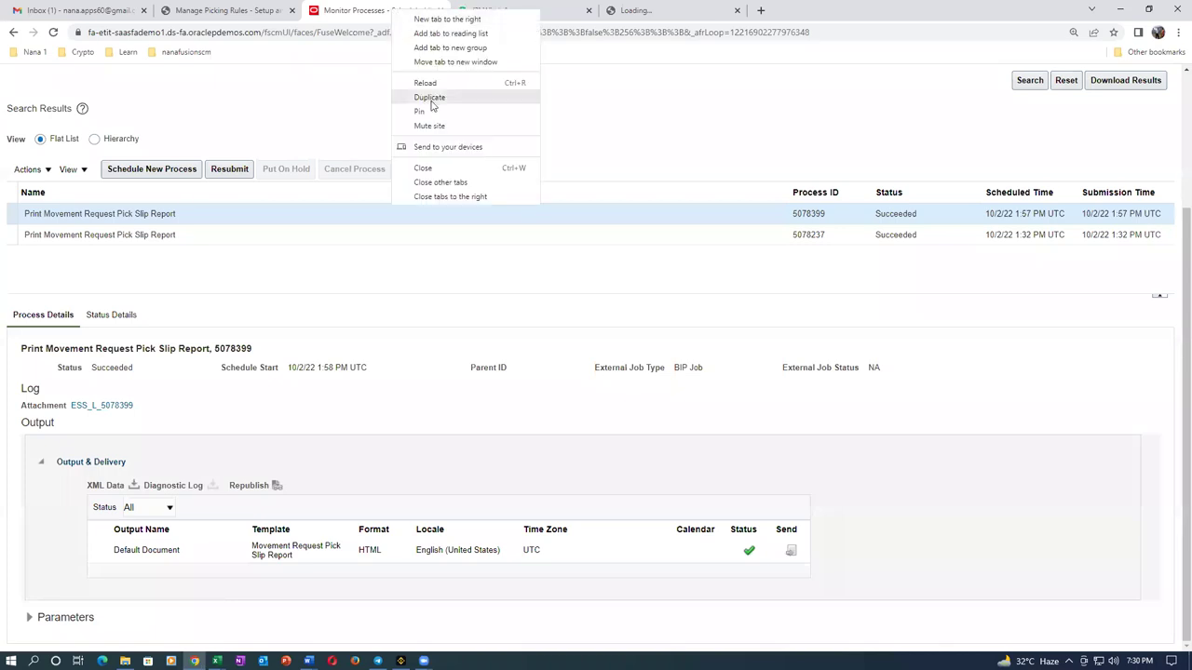
click(419, 93)
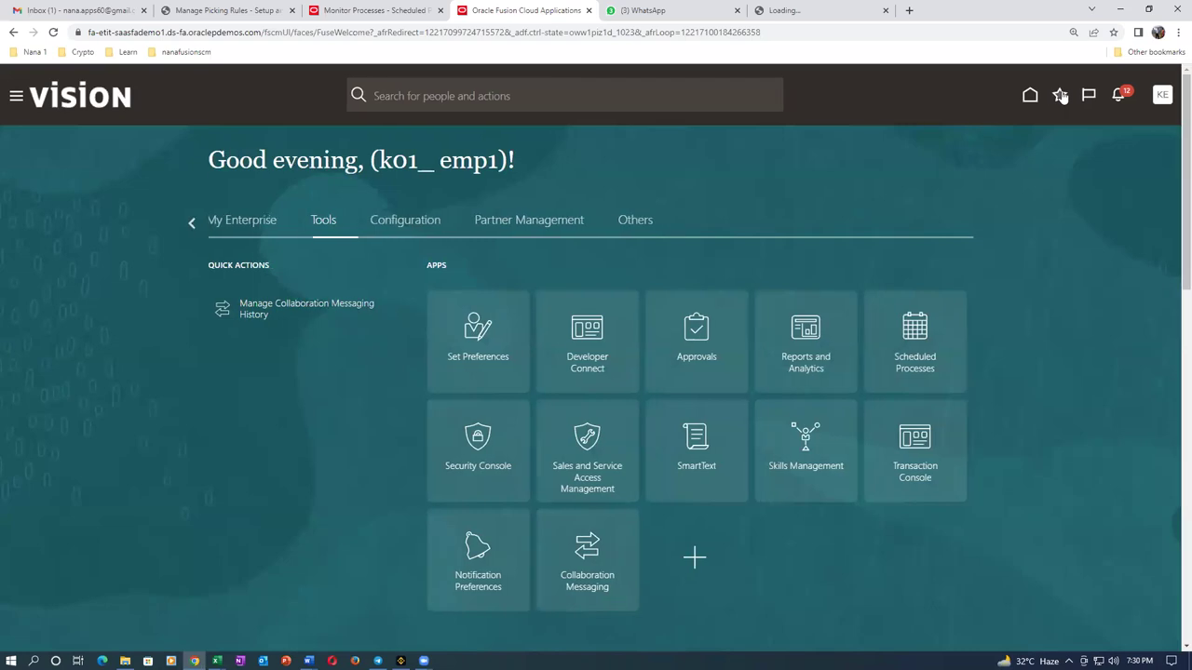
- Open INV Overview from Favorites and switch its task list to Picks tasks
click(1061, 98)
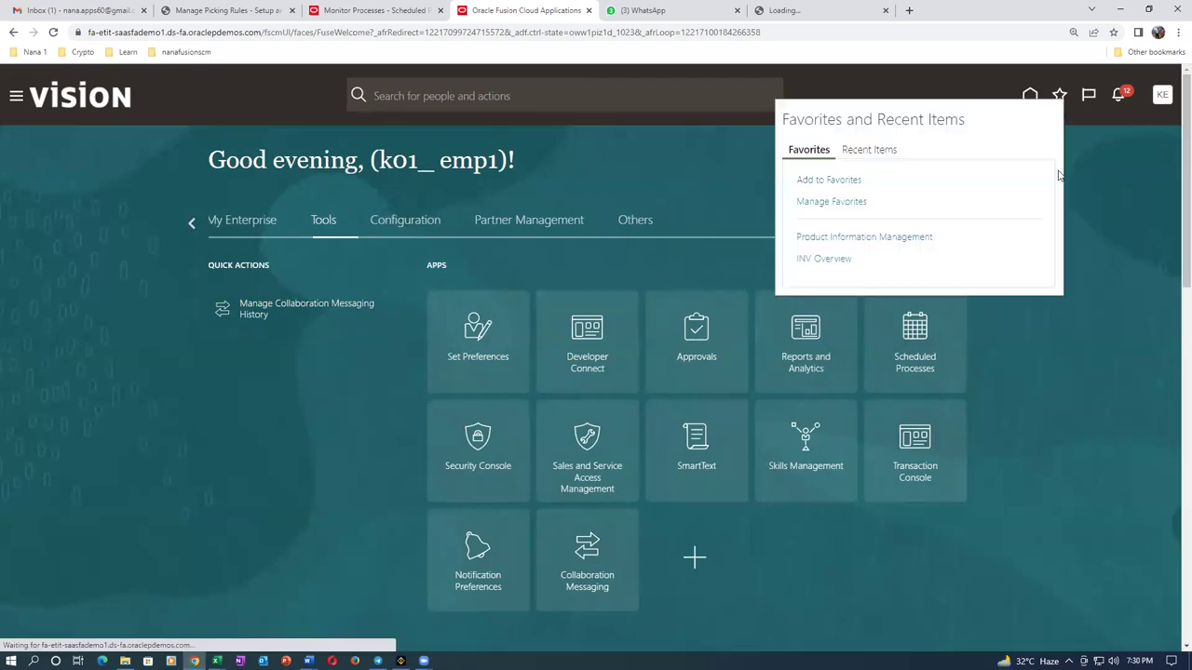
click(824, 259)
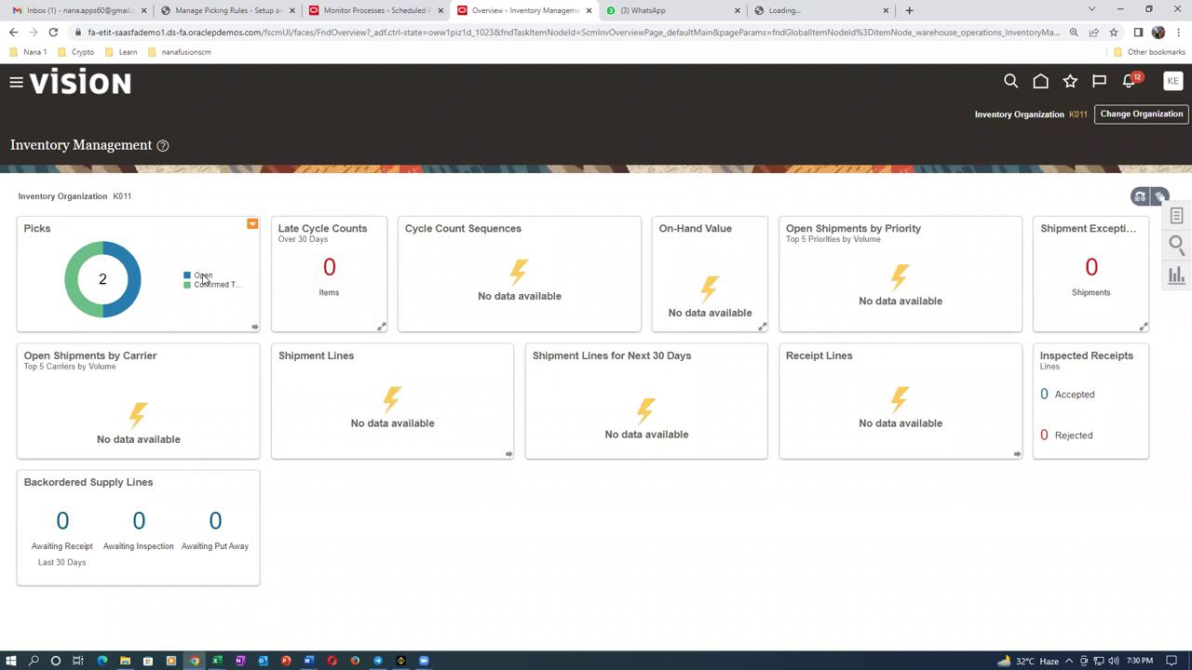
mouse_move(127, 300)
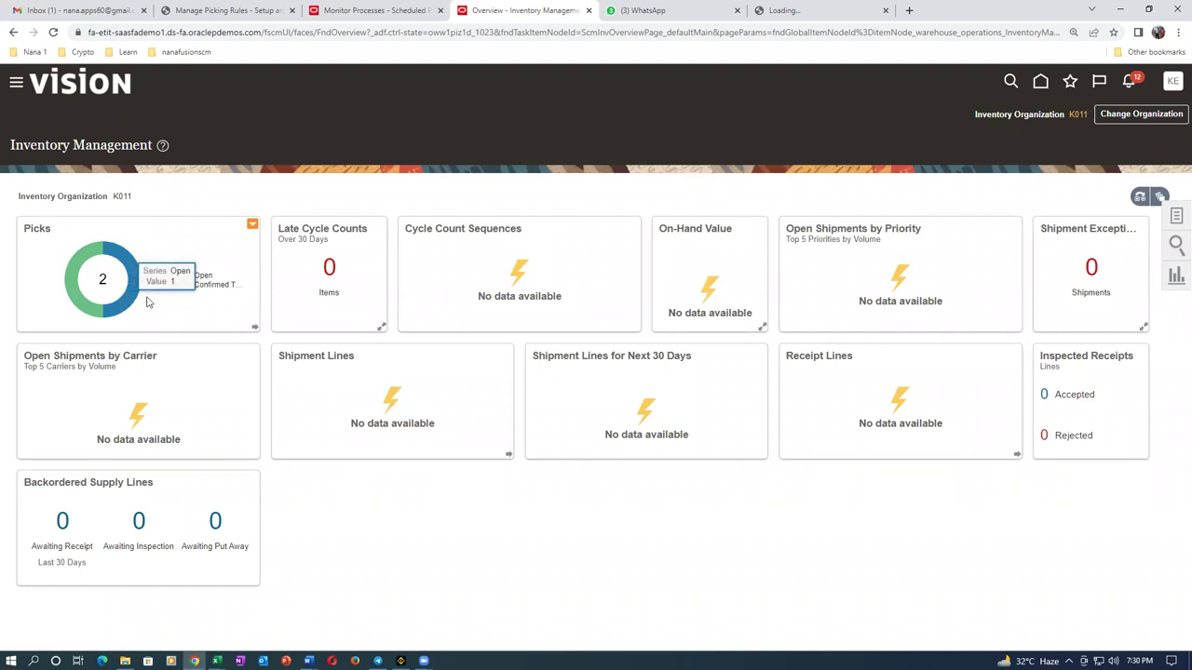
mouse_move(66, 292)
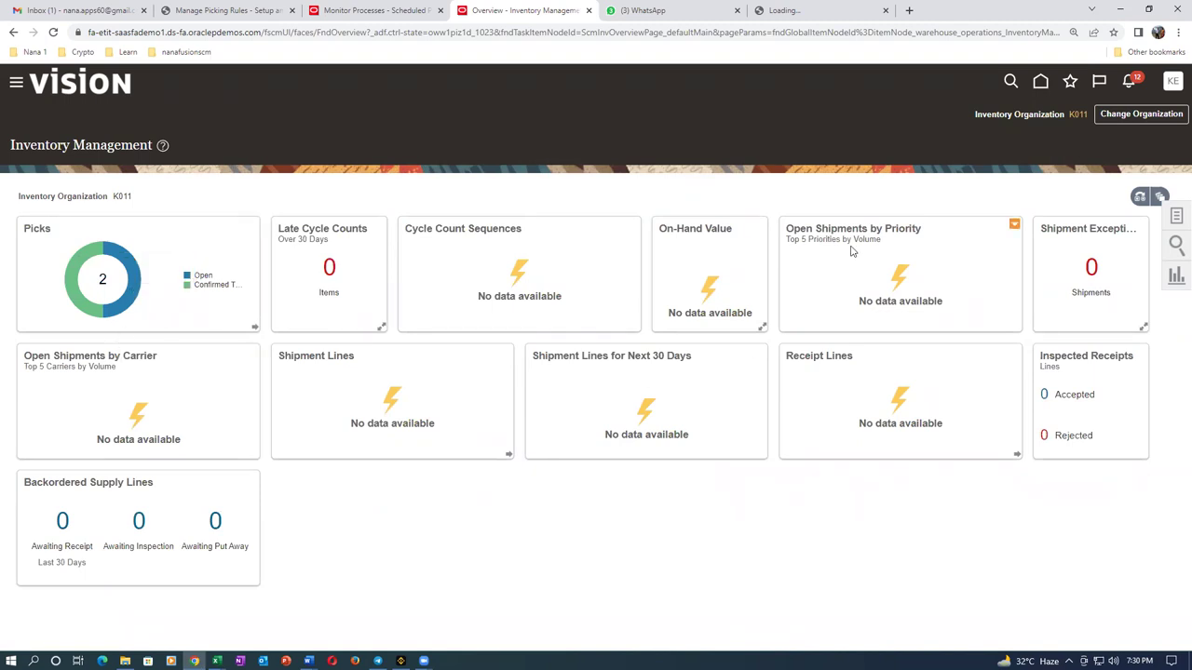
click(1174, 218)
click(1069, 114)
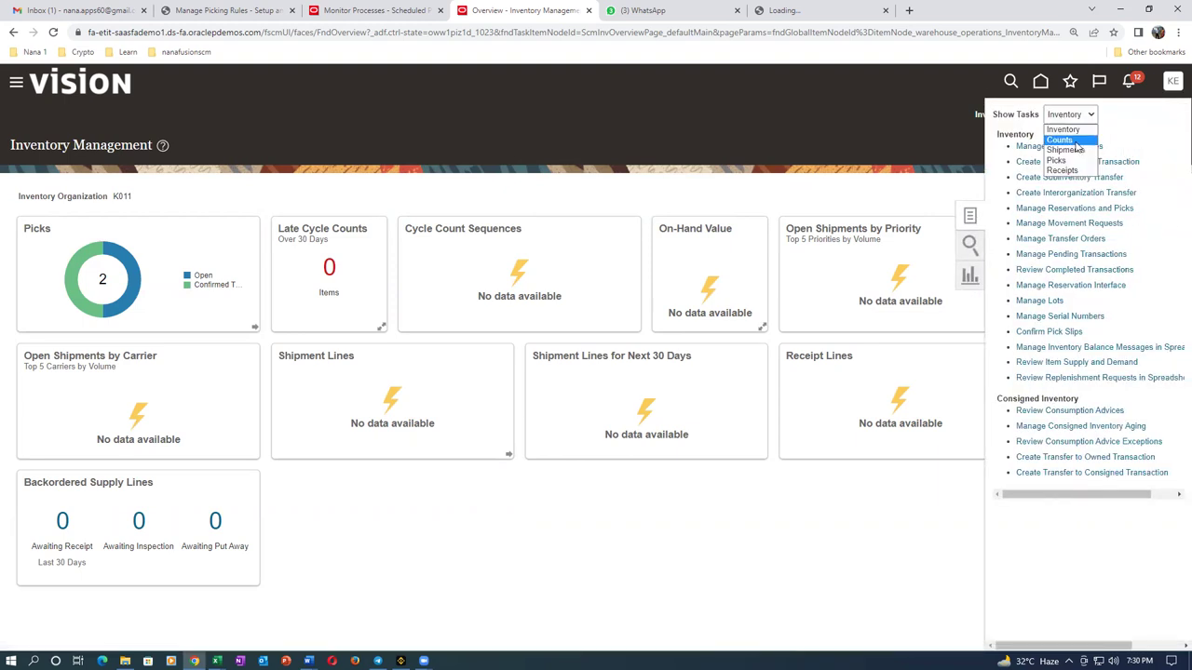
click(1075, 166)
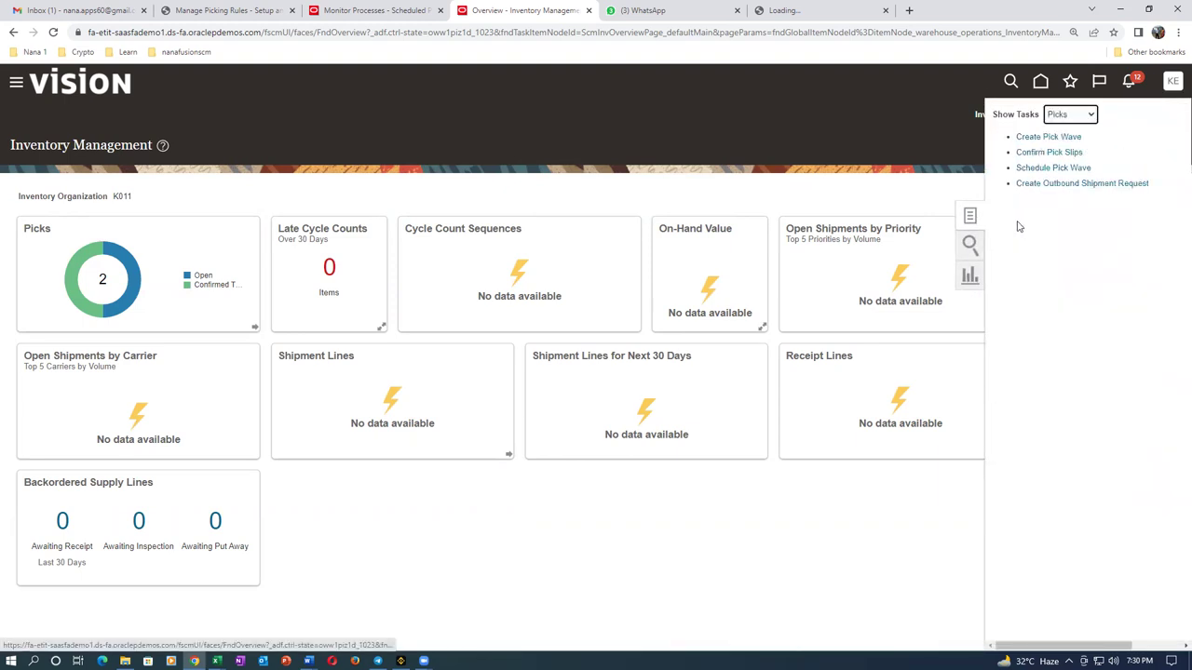
click(1076, 117)
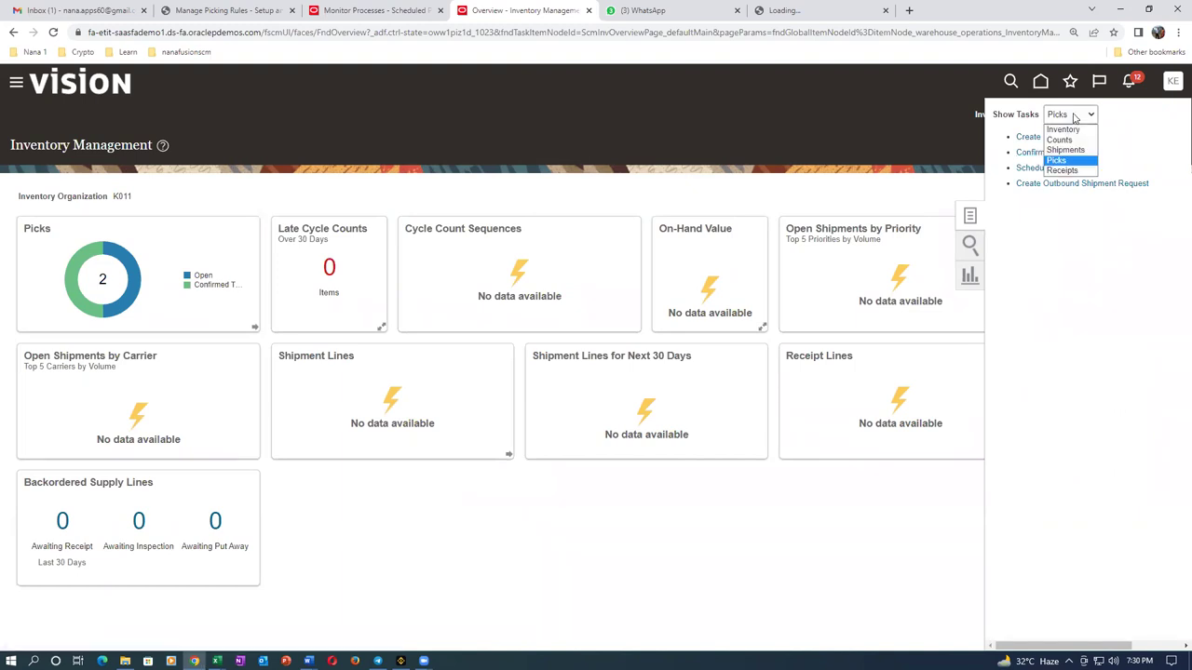
click(1080, 161)
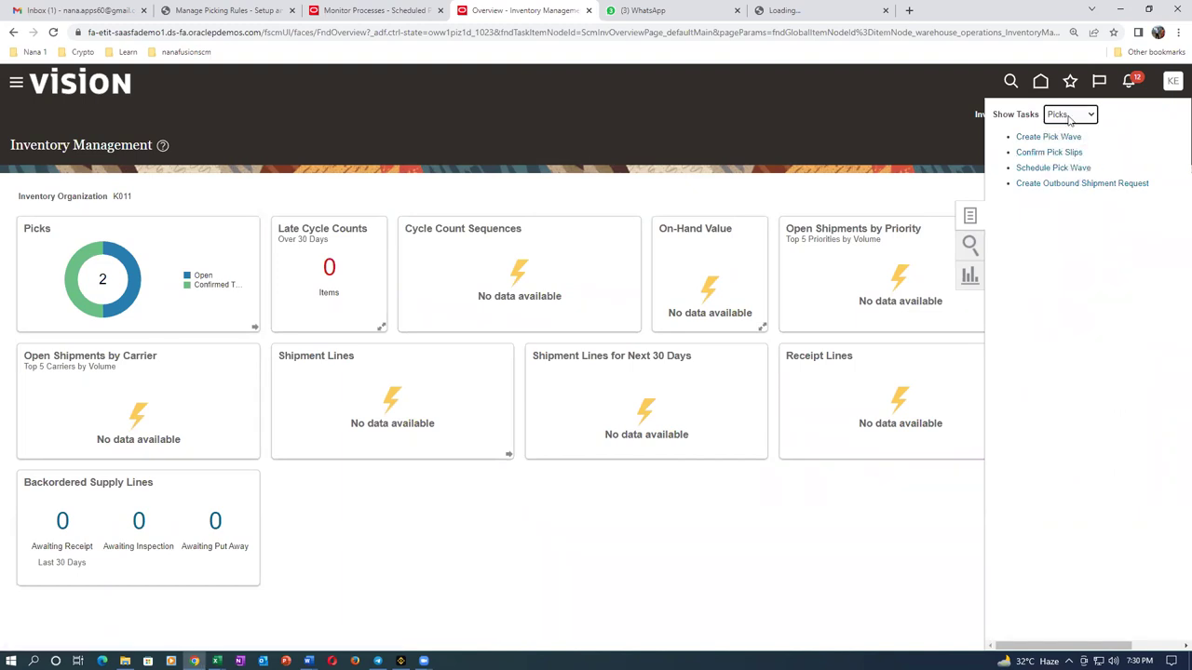
click(1038, 153)
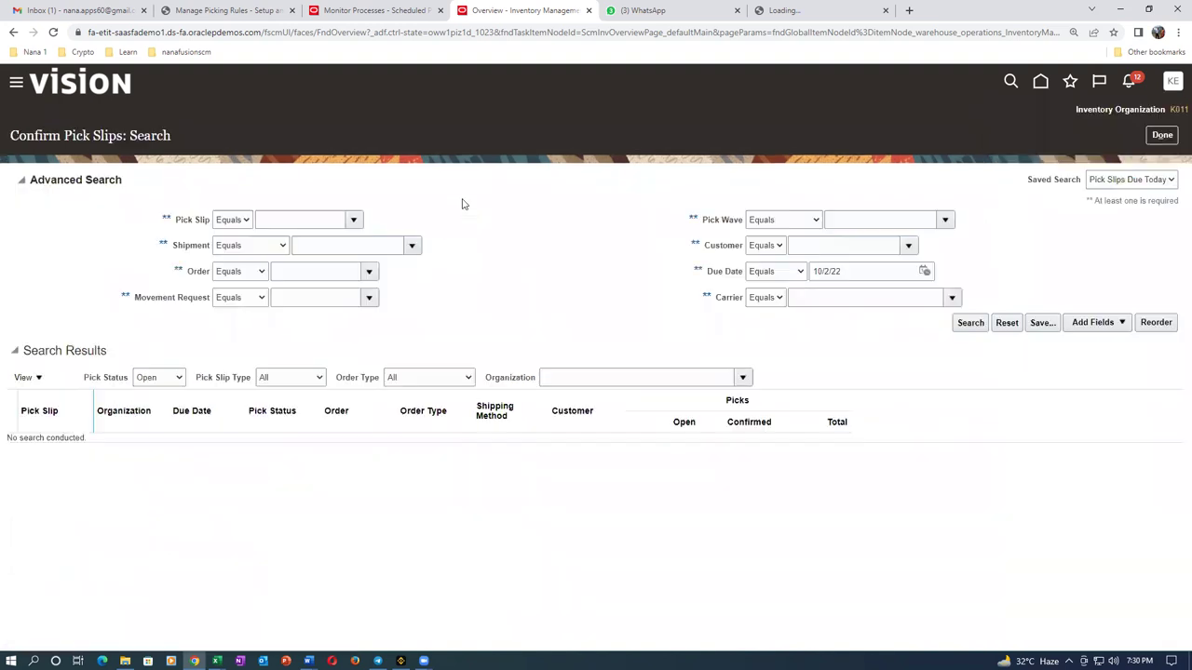
- Choose movement request k01_MR_2 as the criterion and search for its pick slips
click(315, 294)
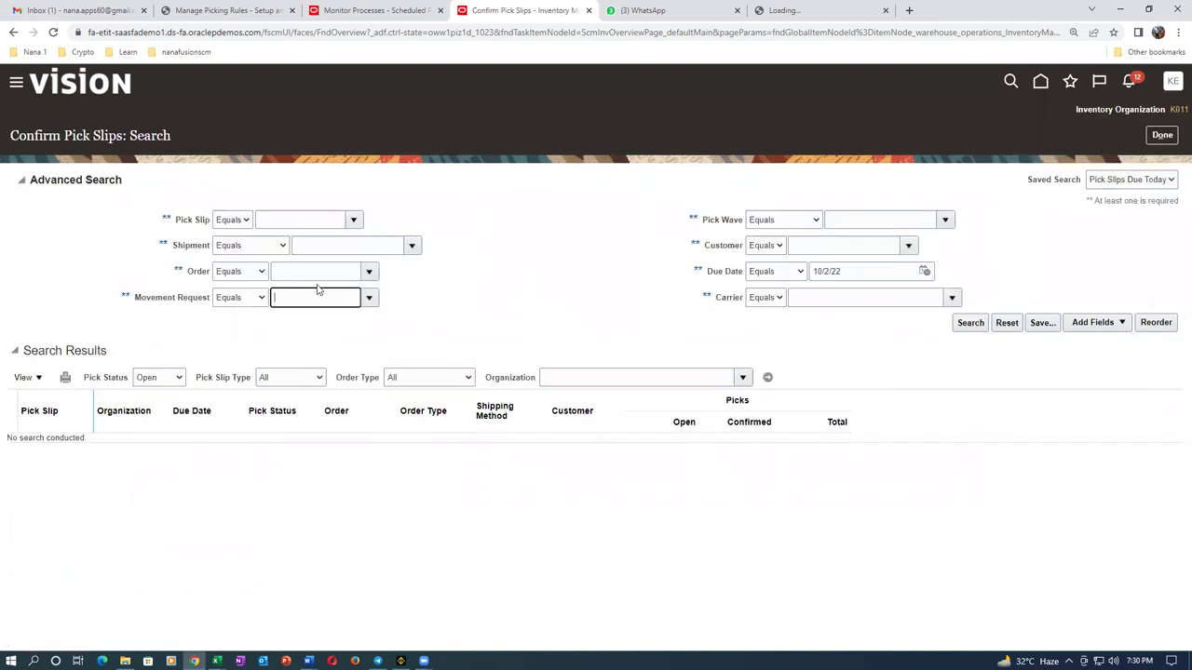
text(k01)
key(Tab)
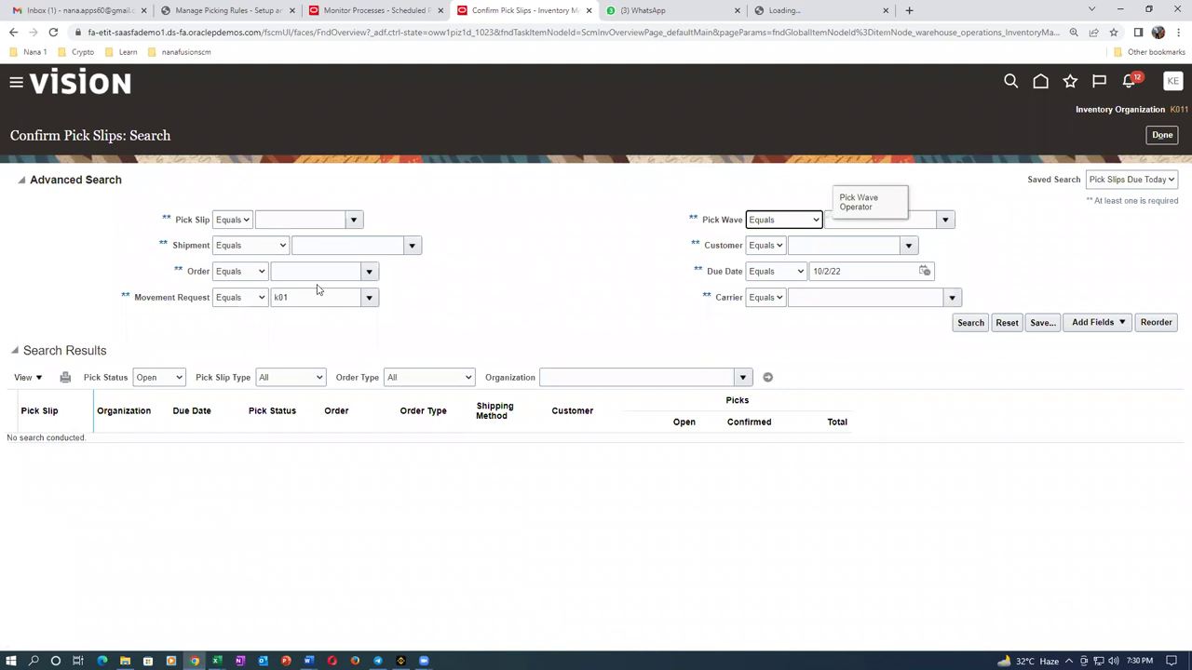
click(590, 415)
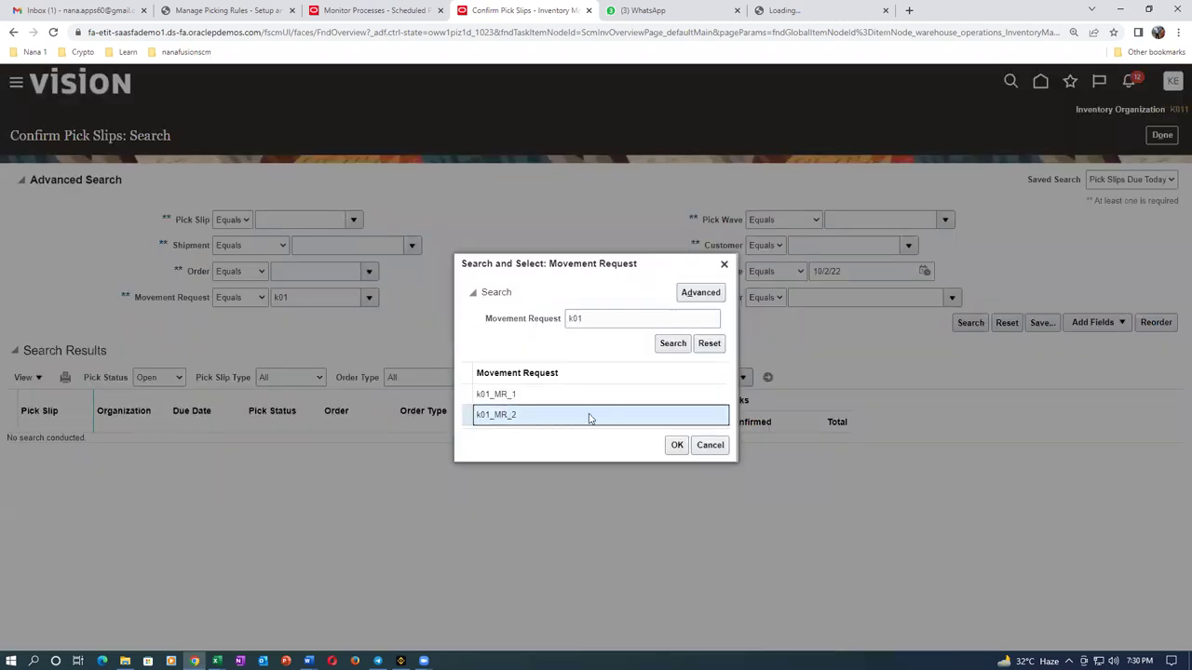
click(685, 447)
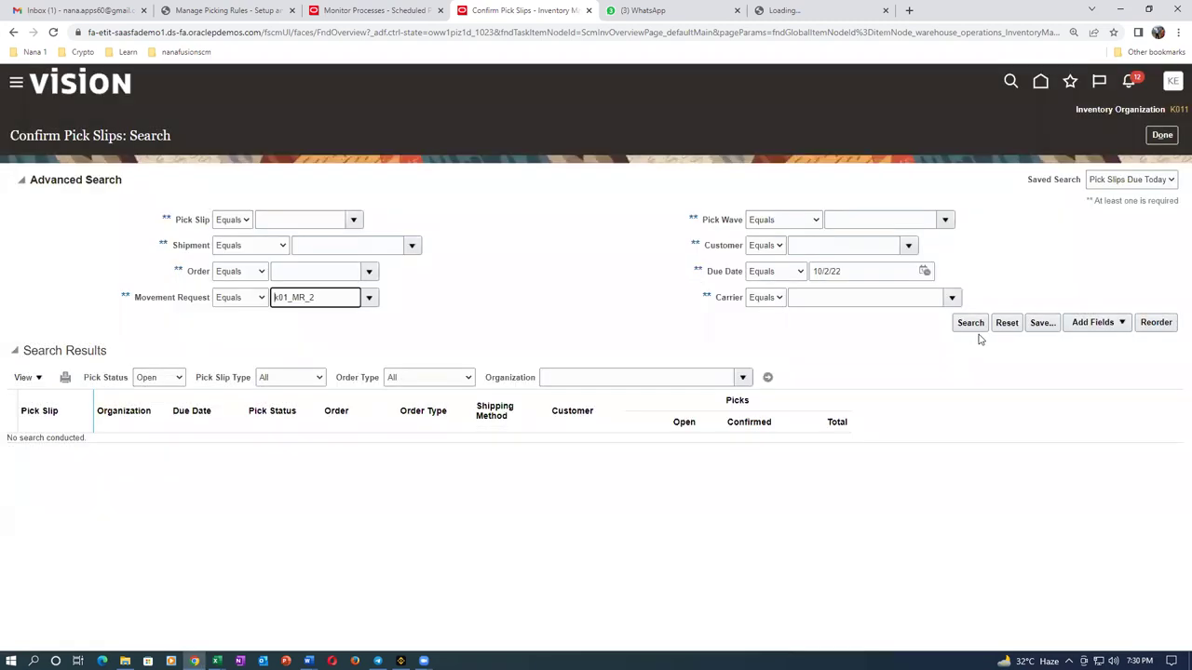
click(971, 325)
- Clear the due date filter, rerun the search, and open pick slip 182543
drag(857, 270, 704, 293)
key(BackSpace)
key(Return)
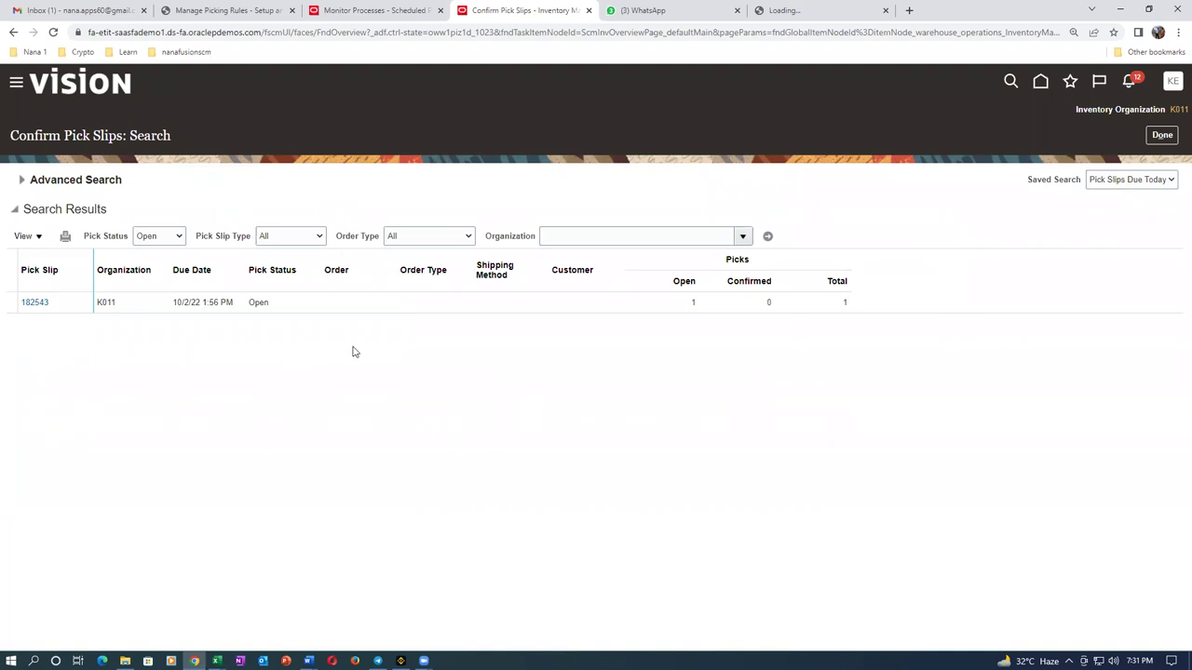
click(22, 179)
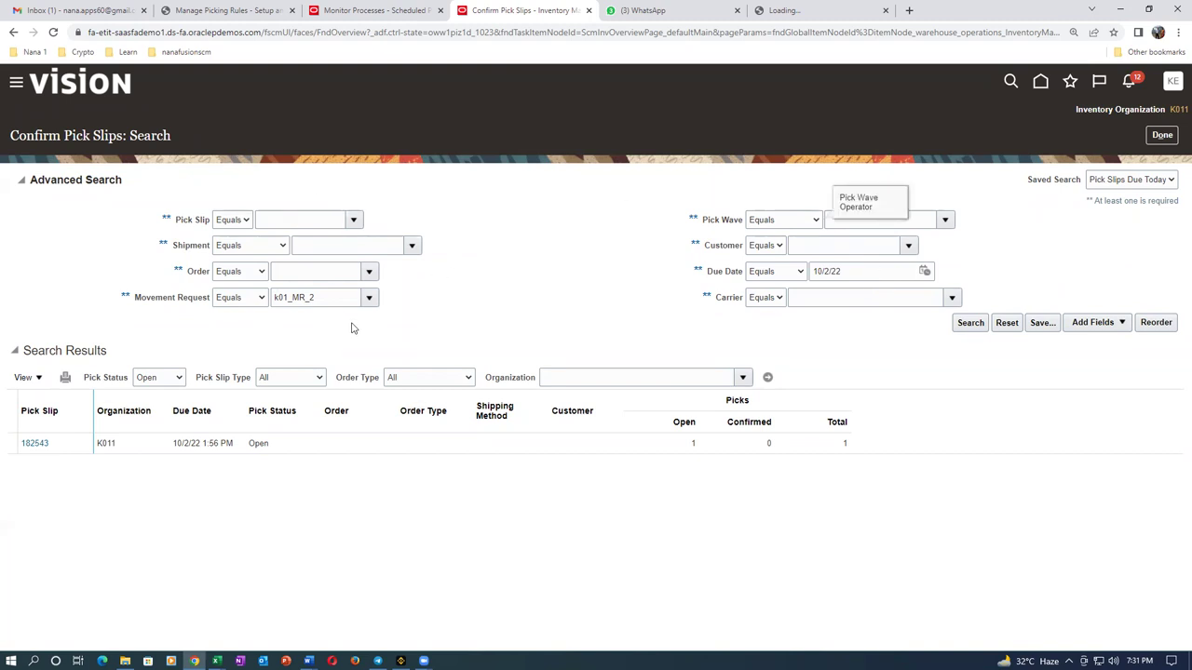
click(35, 443)
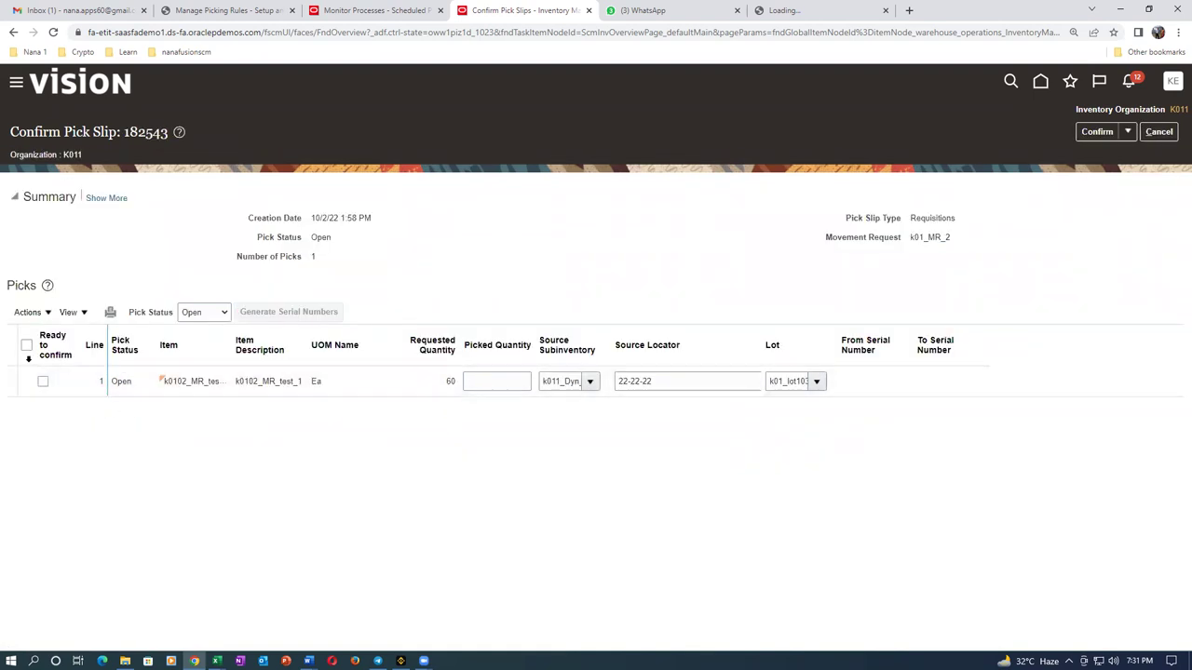
- Mark the pick ready, enter a picked quantity of 60, and Confirm and Close the slip
click(27, 347)
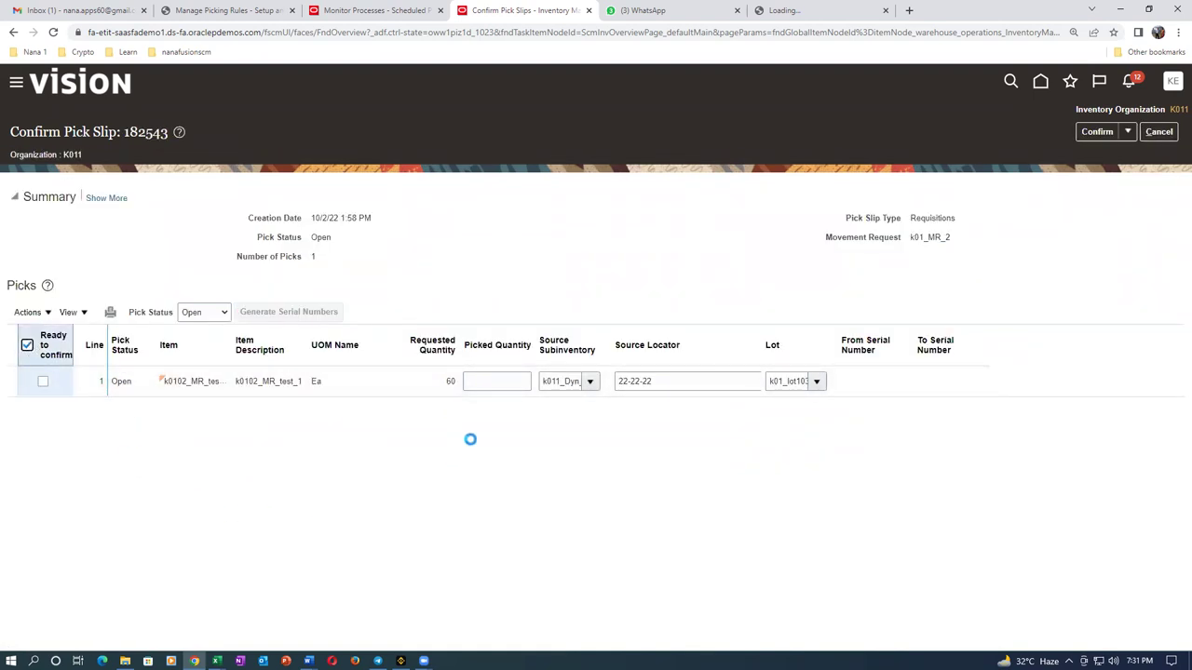
click(492, 382)
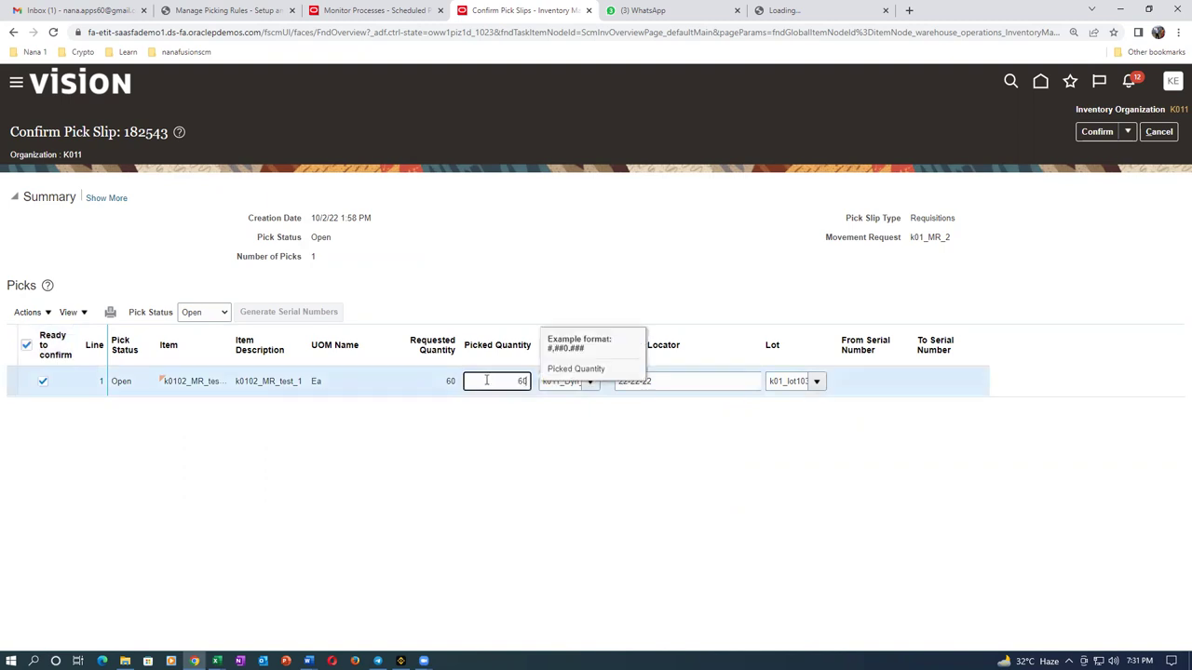
key(Tab)
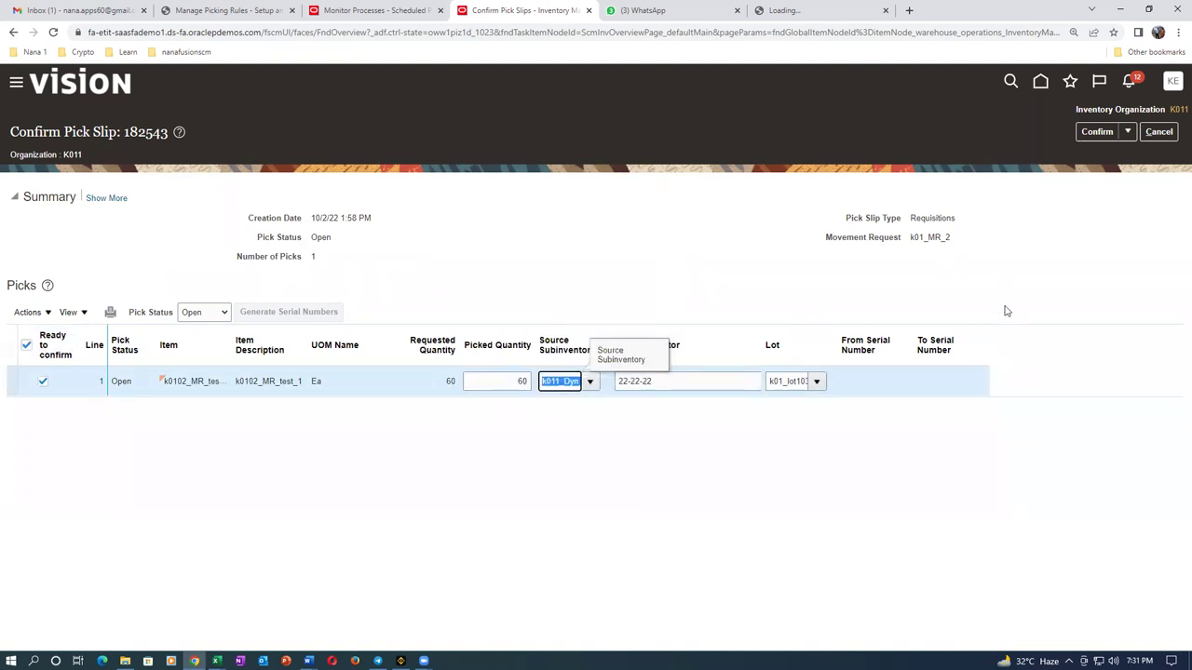
click(1128, 131)
click(1130, 155)
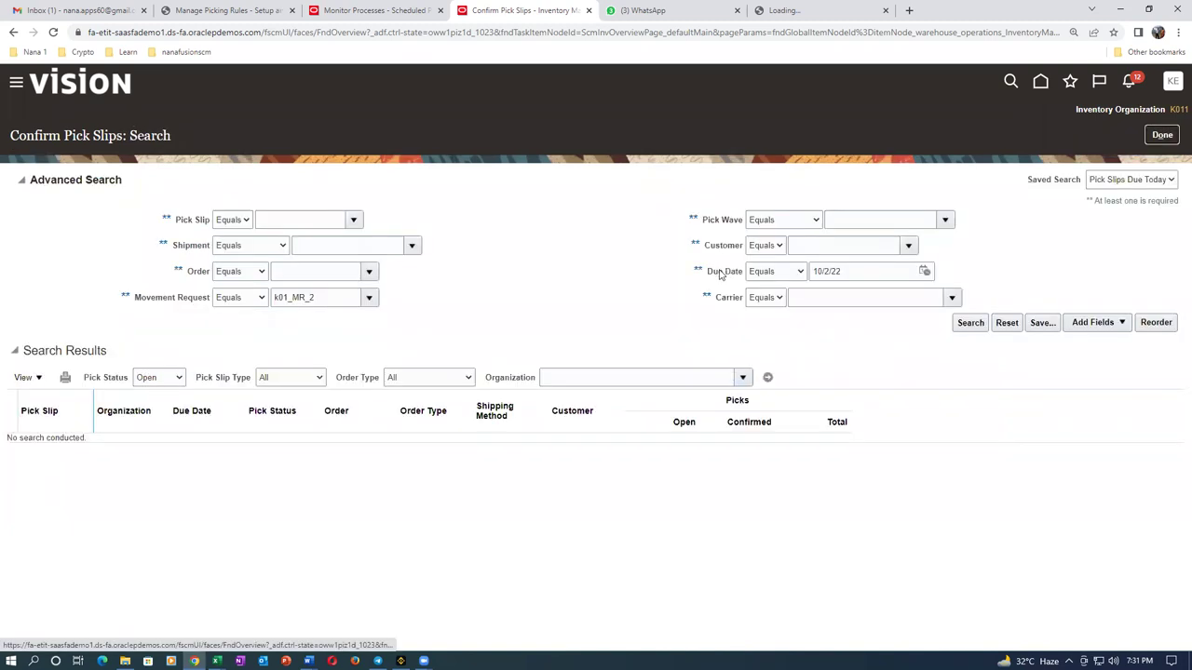
- Leave pick slip confirmation and open Manage Item Quantities from the Inventory task list
click(1162, 138)
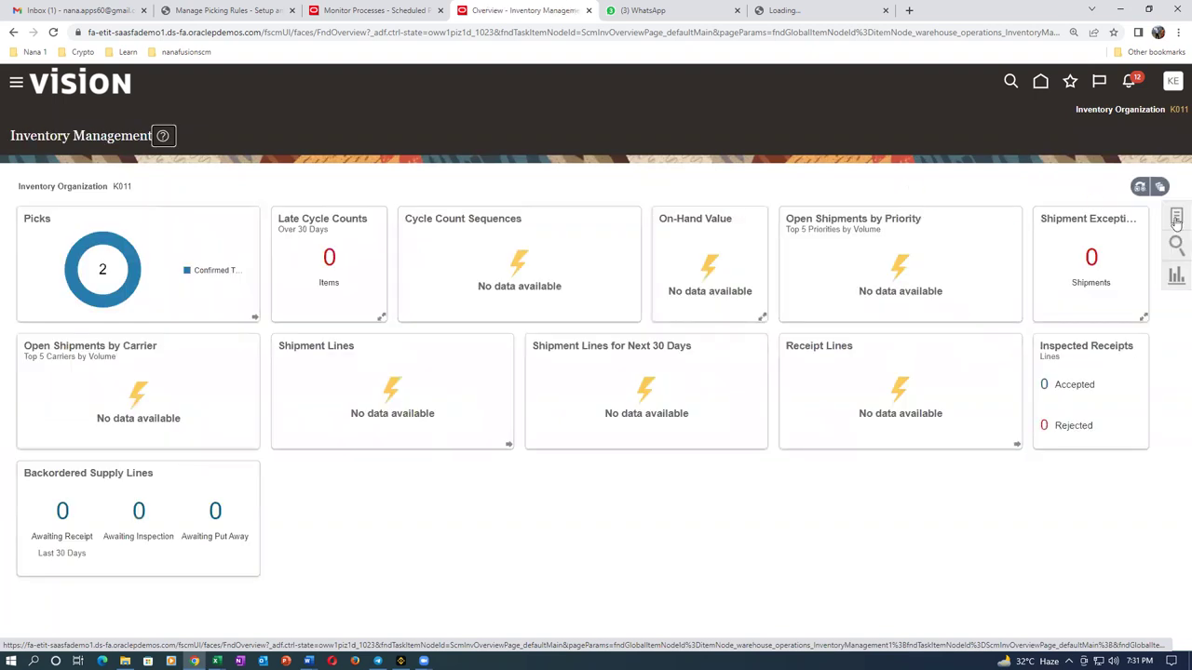
click(1176, 218)
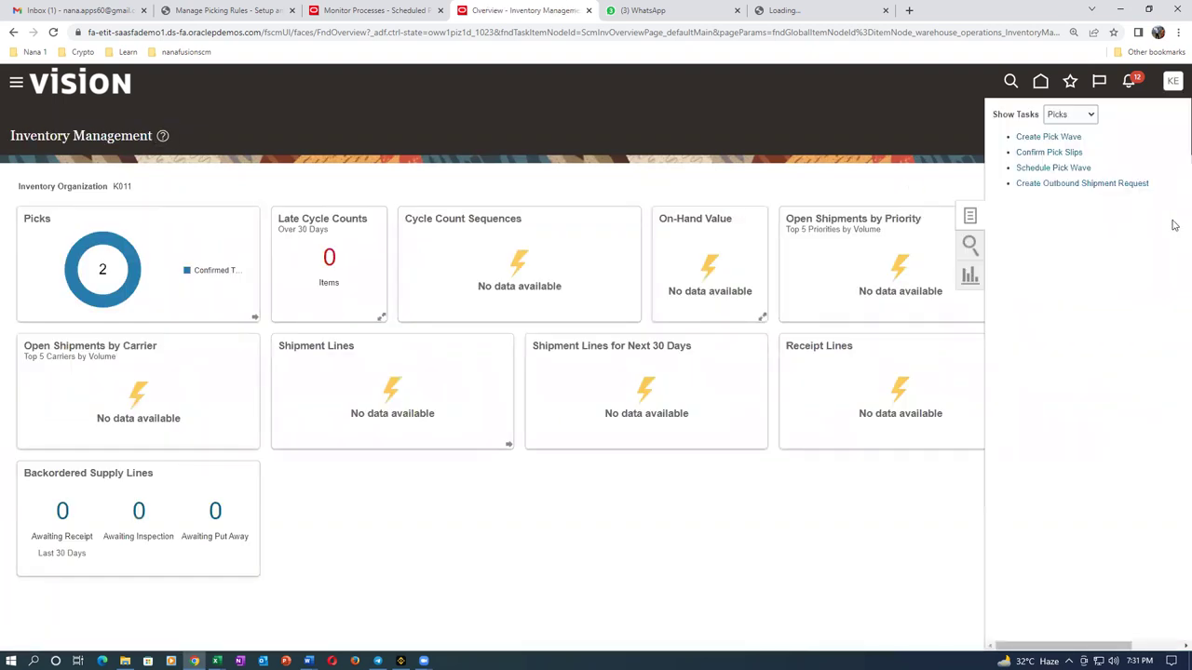
click(1069, 114)
click(1069, 129)
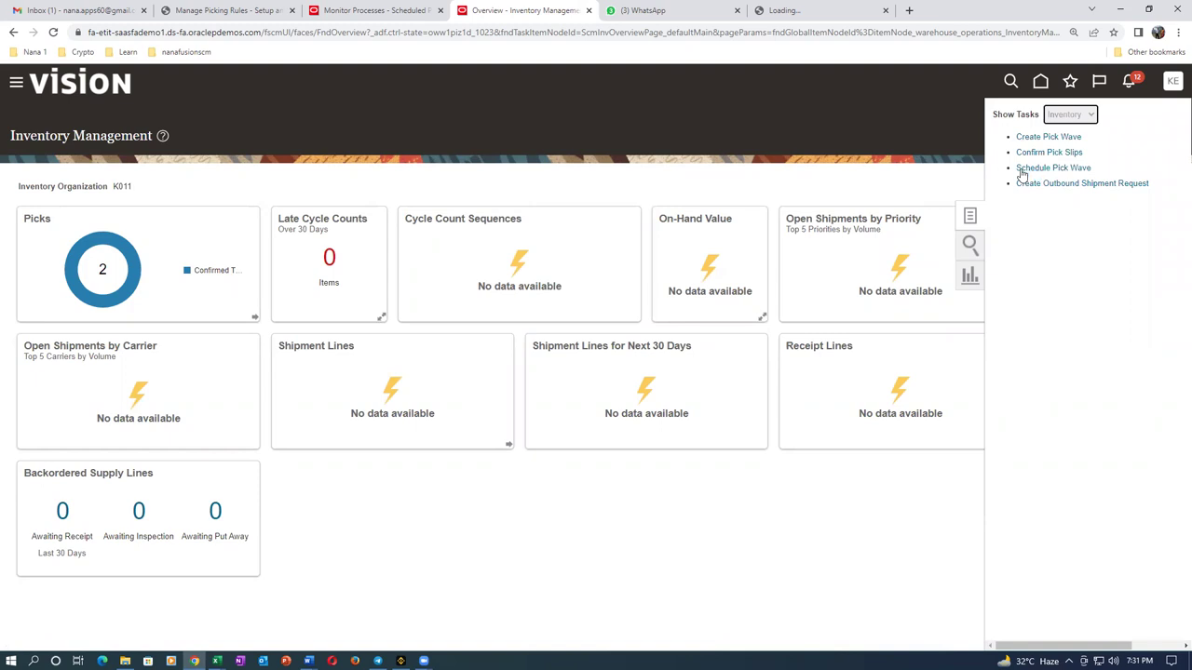
click(1050, 147)
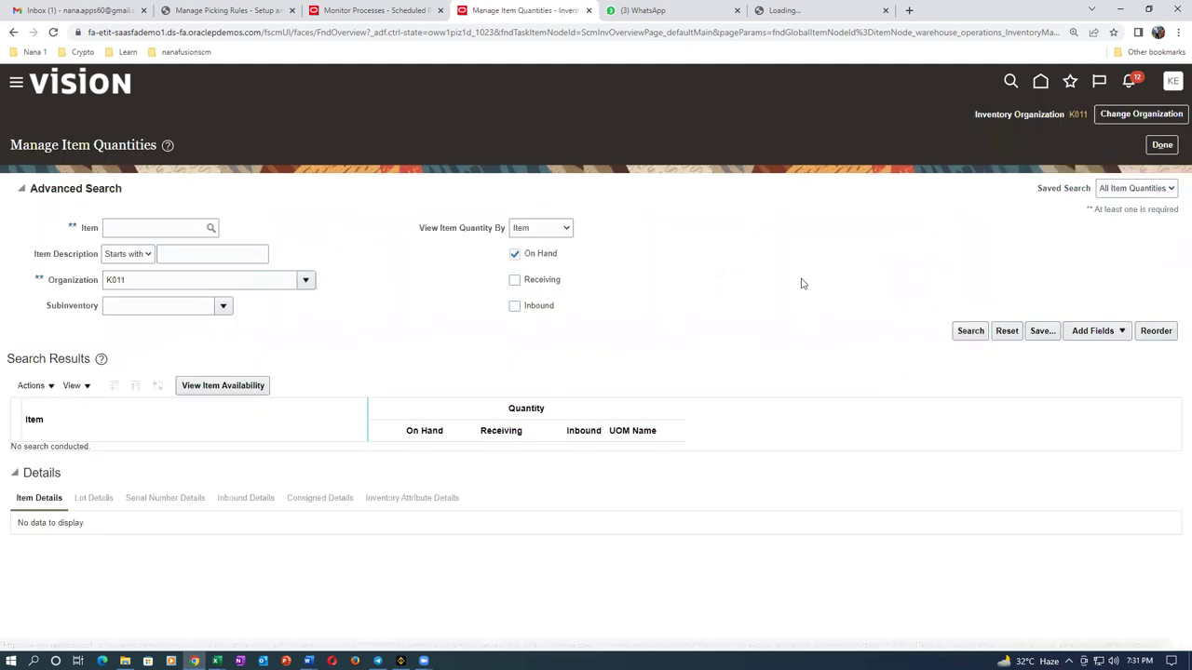
- Search quantities for k0102_MR_test_1, expand to k011_Dyn_1 locators, and switch to Excel
click(130, 227)
text(k0102_MR_test_1)
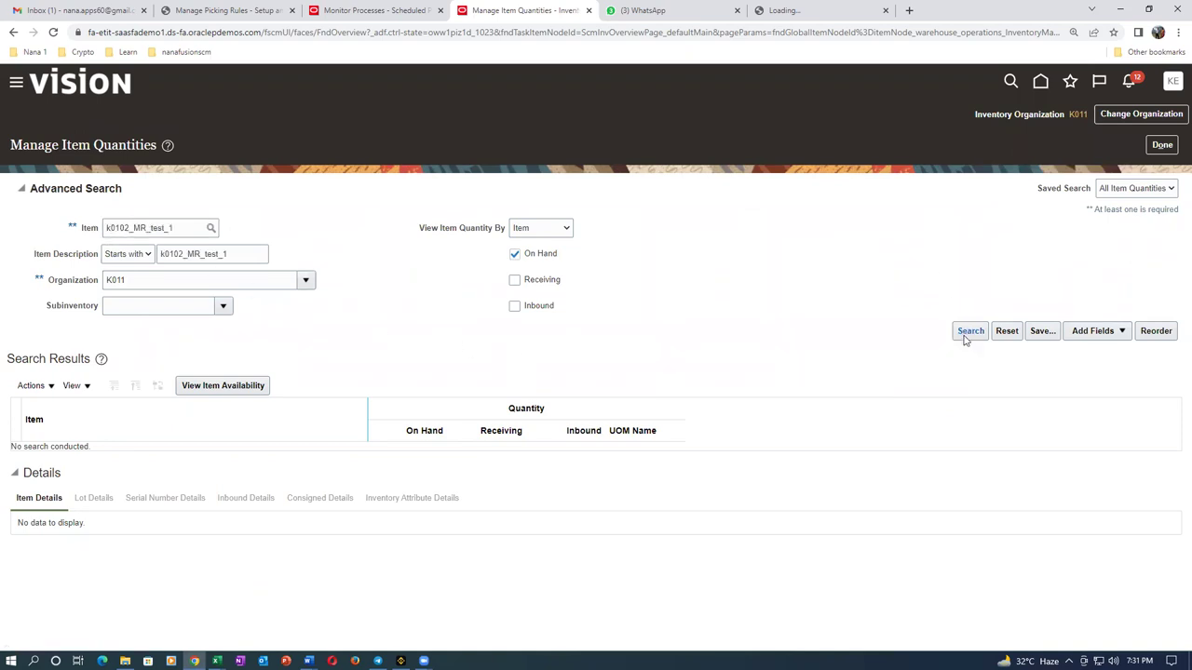
click(969, 332)
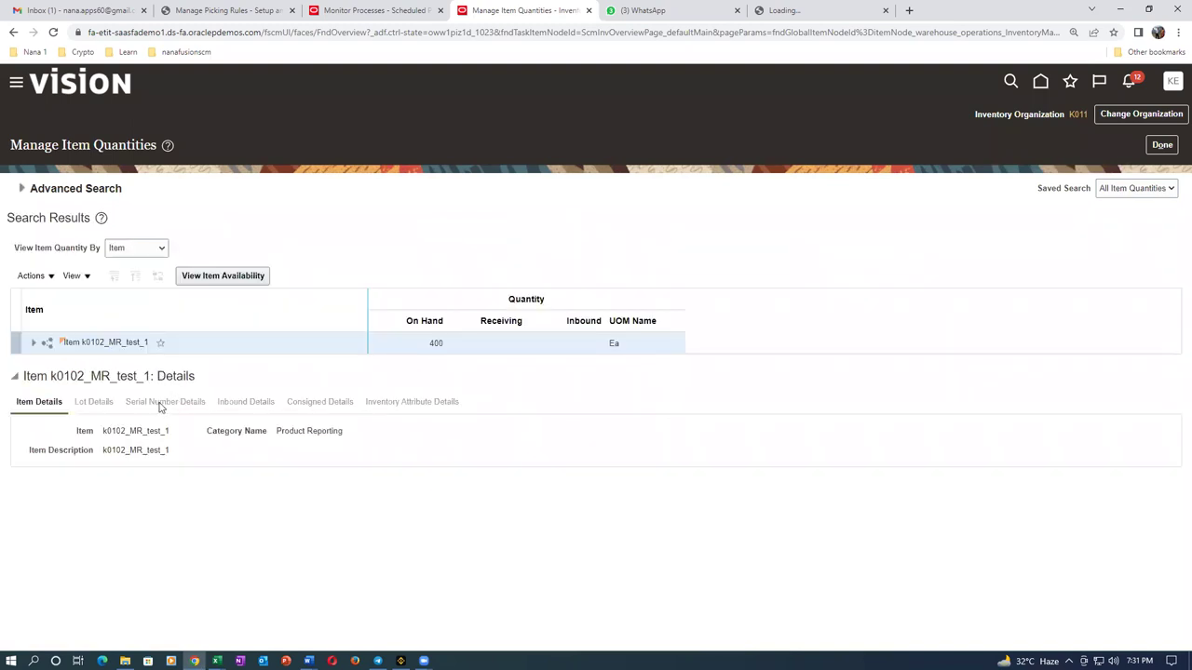
click(33, 344)
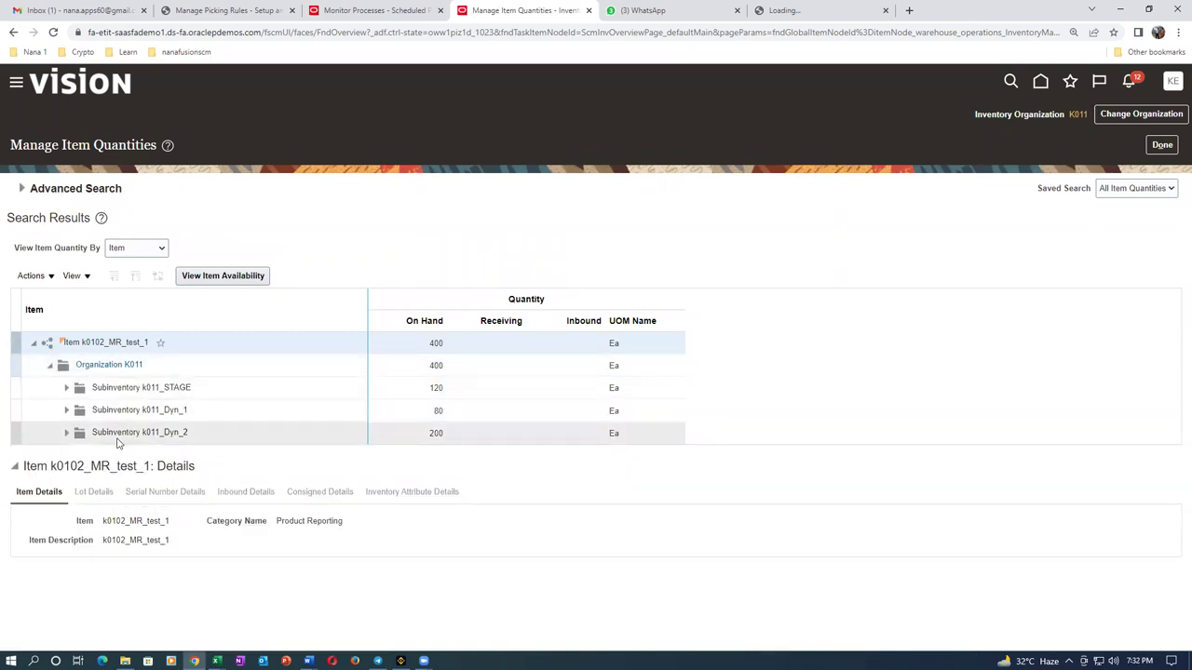
click(66, 410)
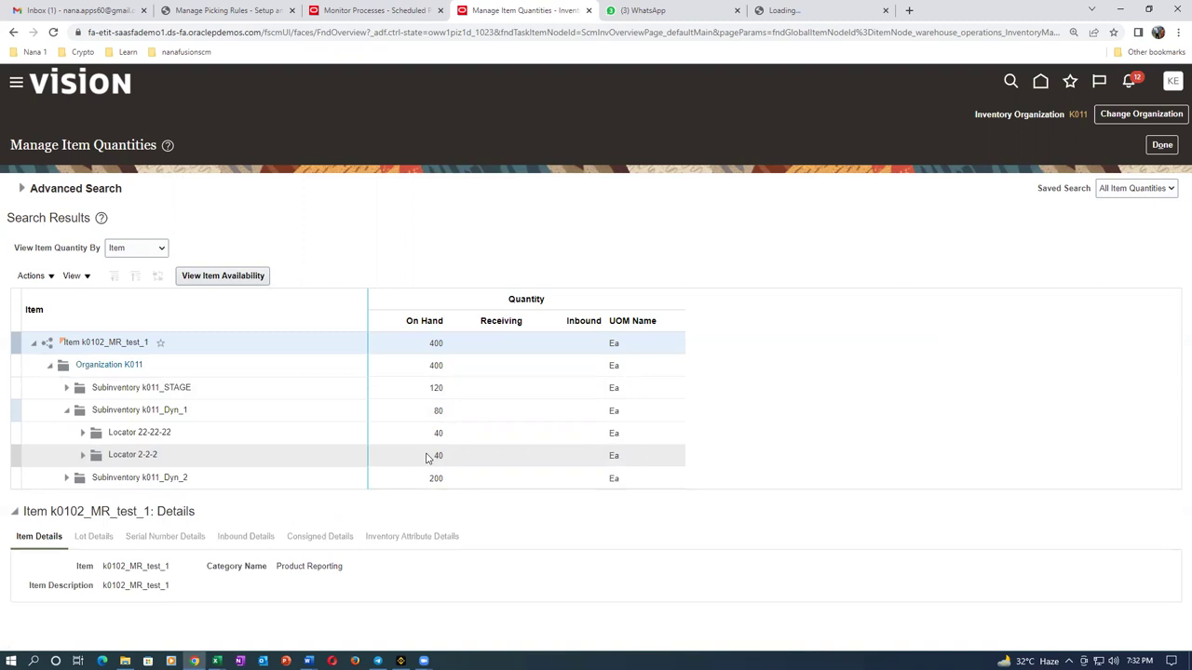
key(alt+Tab)
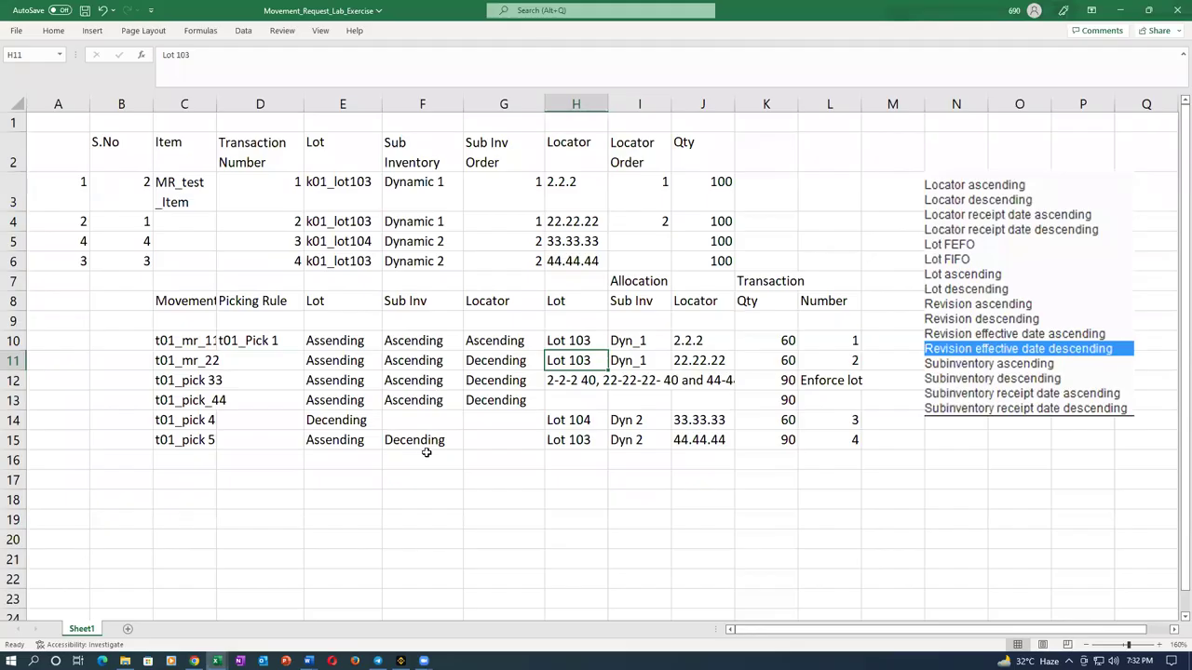
click(823, 382)
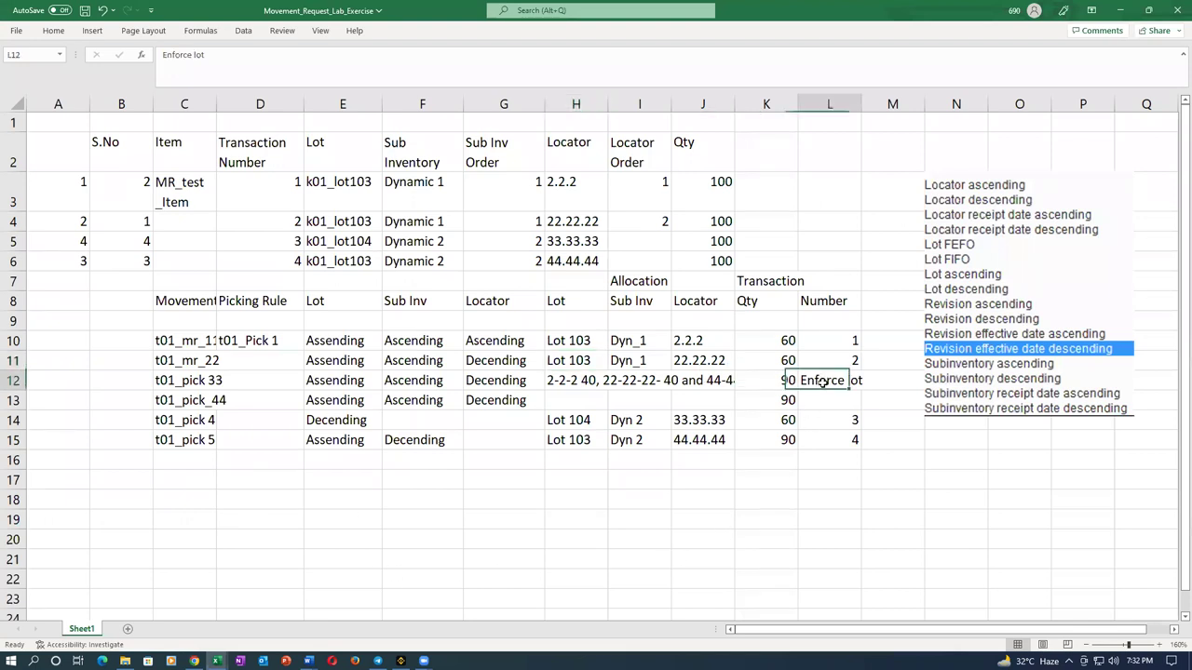
click(351, 188)
click(358, 242)
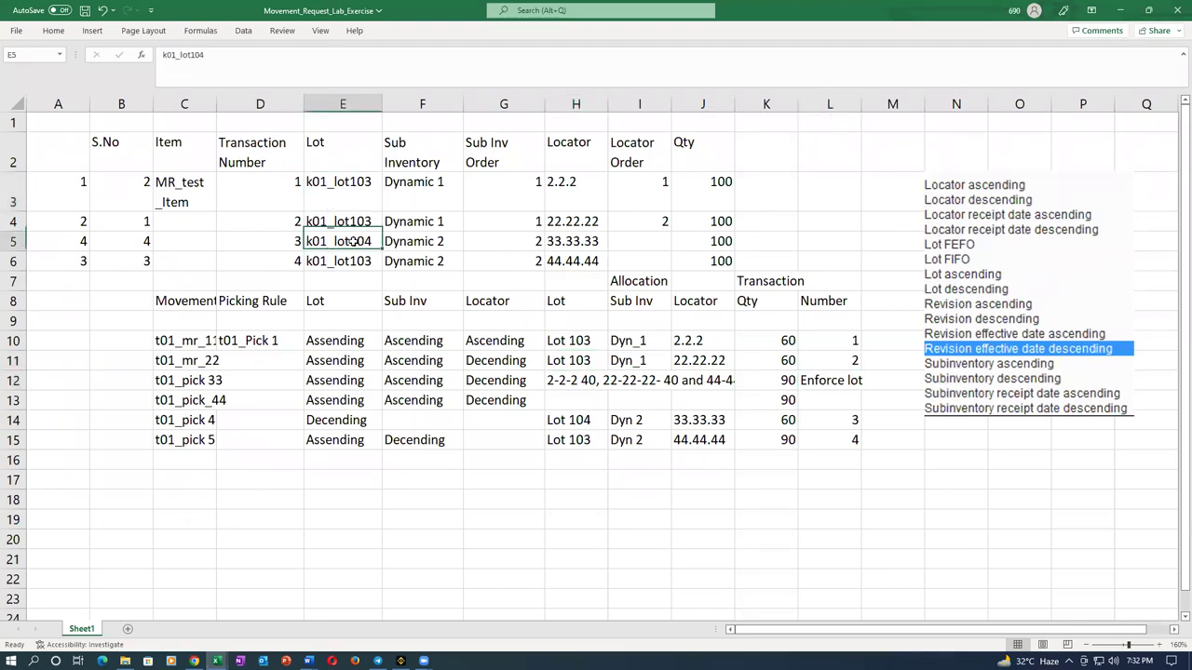
click(340, 180)
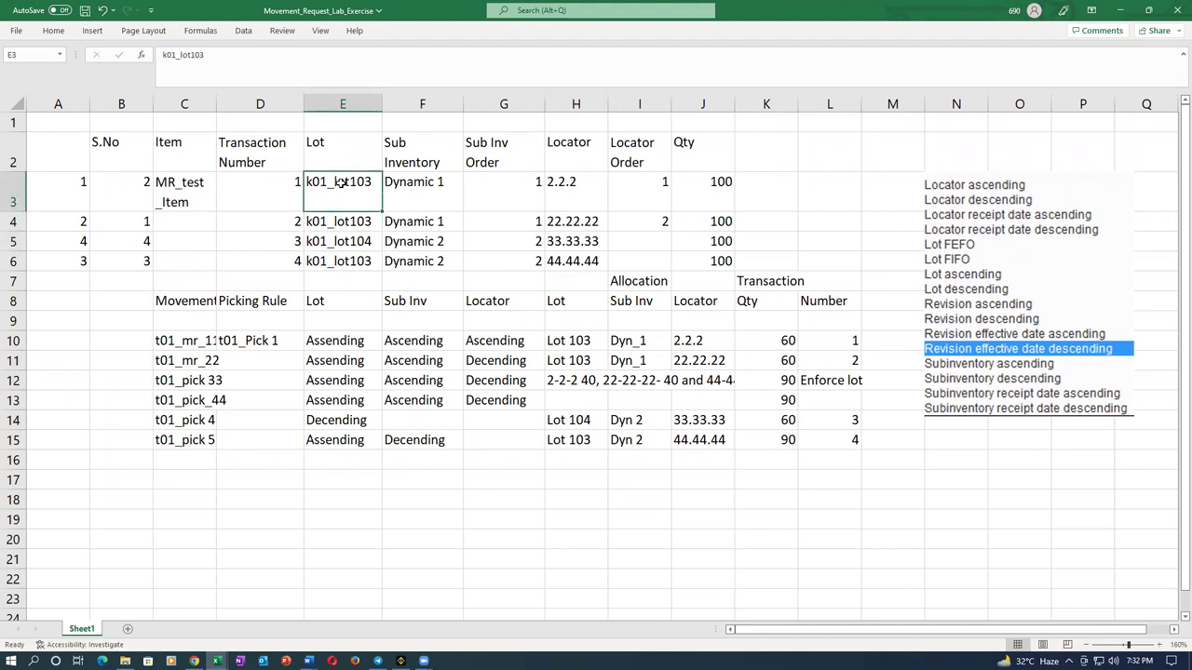
key(Down)
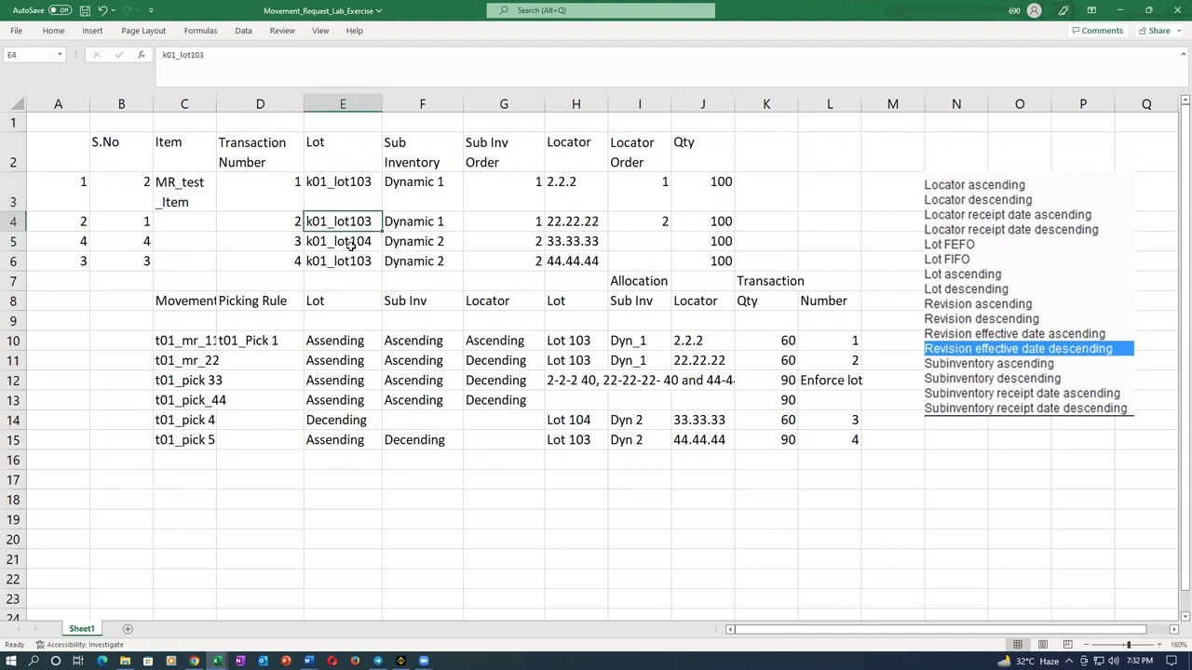
click(348, 243)
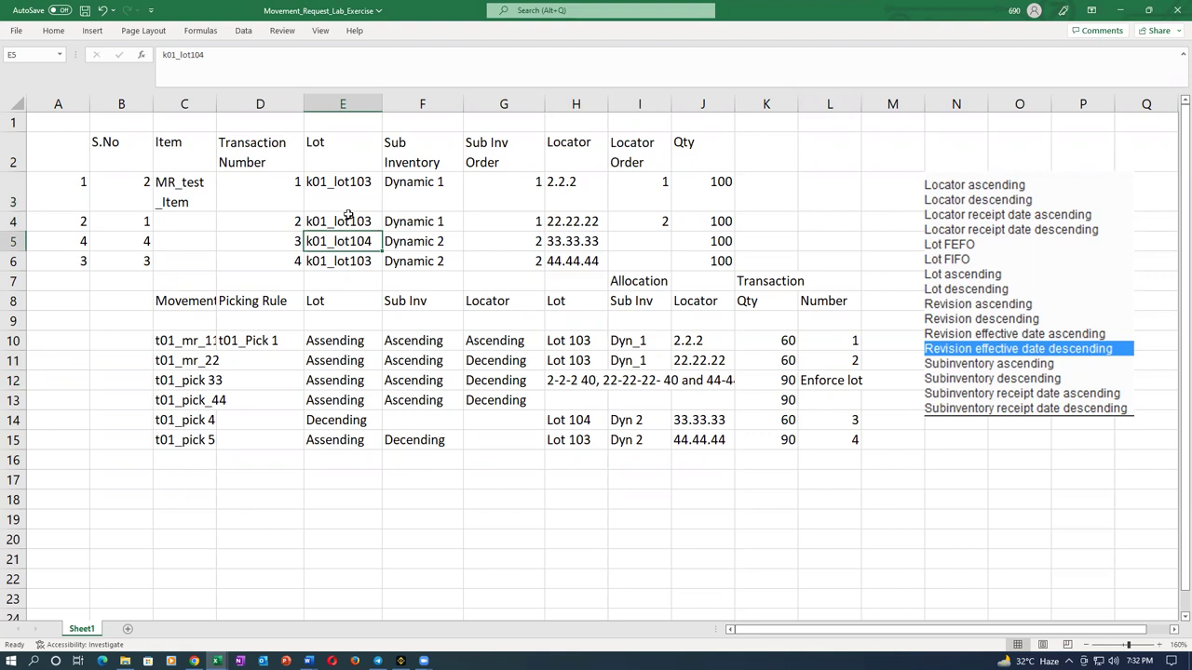
click(349, 182)
drag(349, 183, 353, 225)
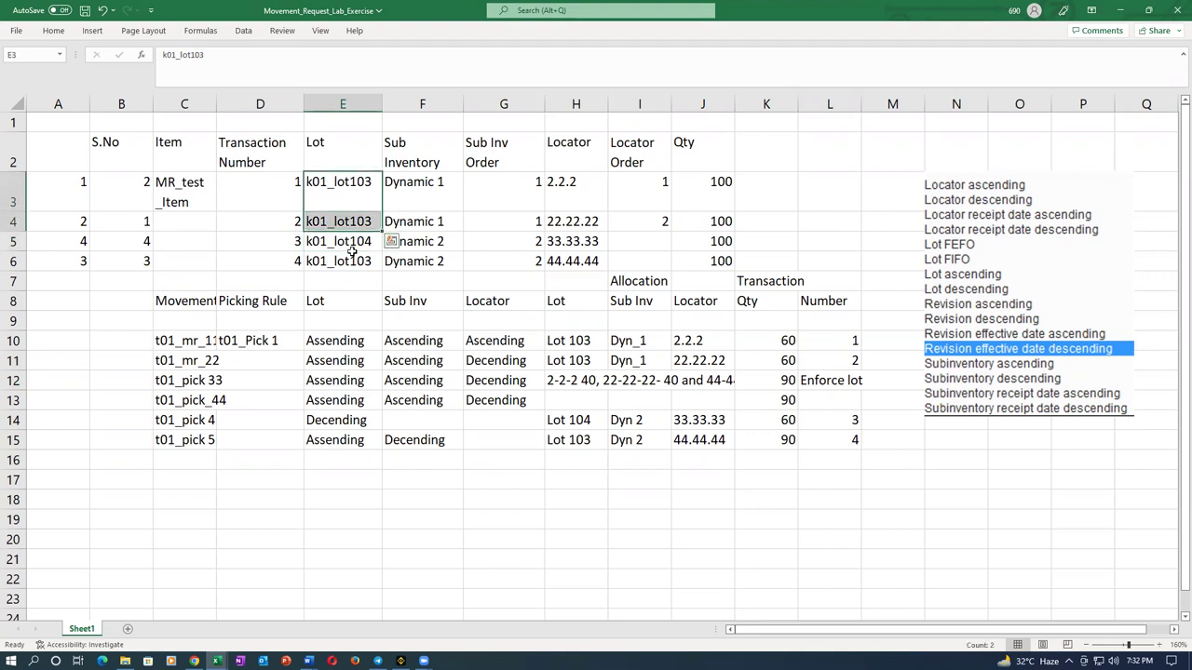
click(347, 242)
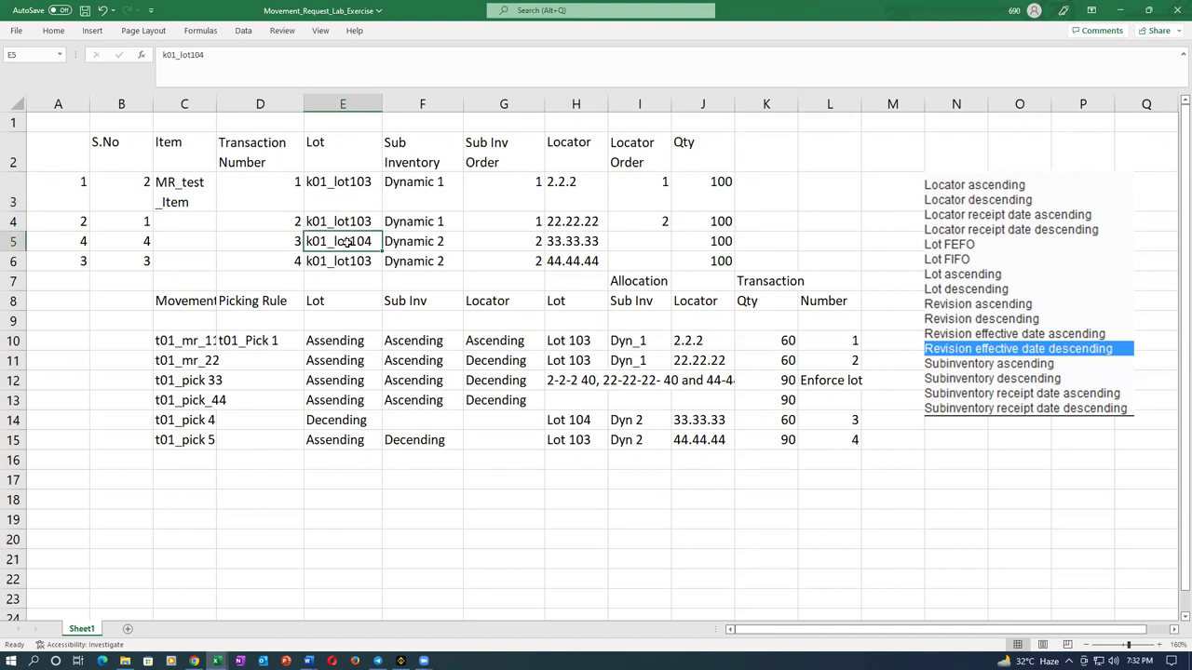
drag(333, 184, 333, 222)
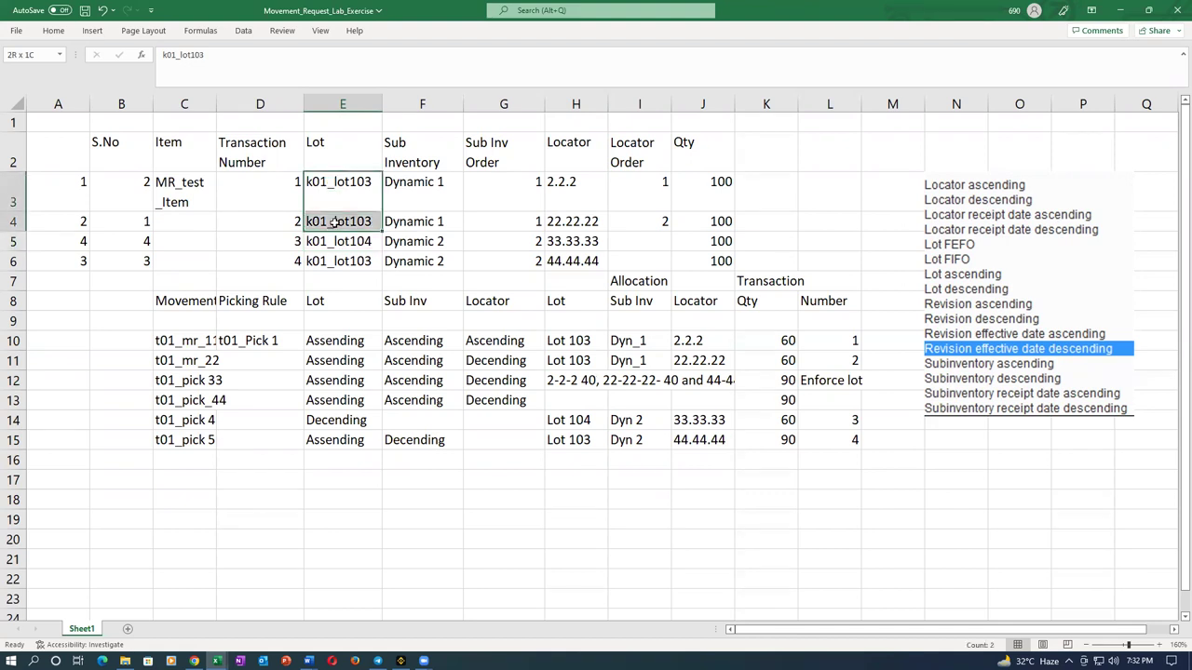
click(344, 241)
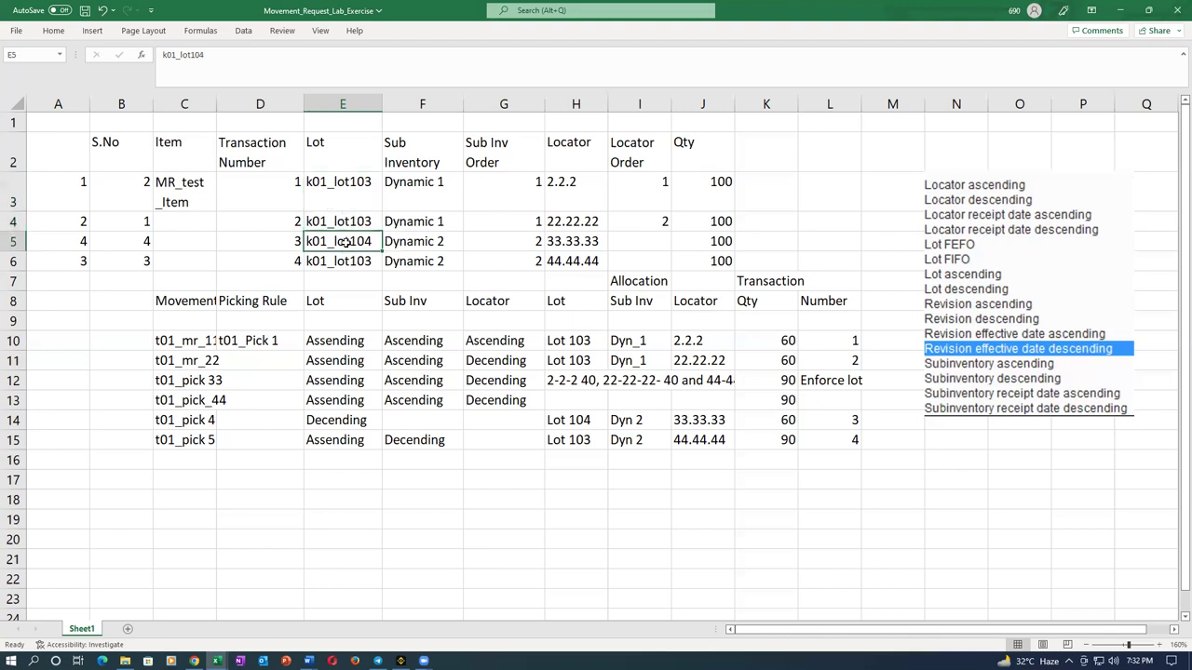
drag(327, 187, 326, 220)
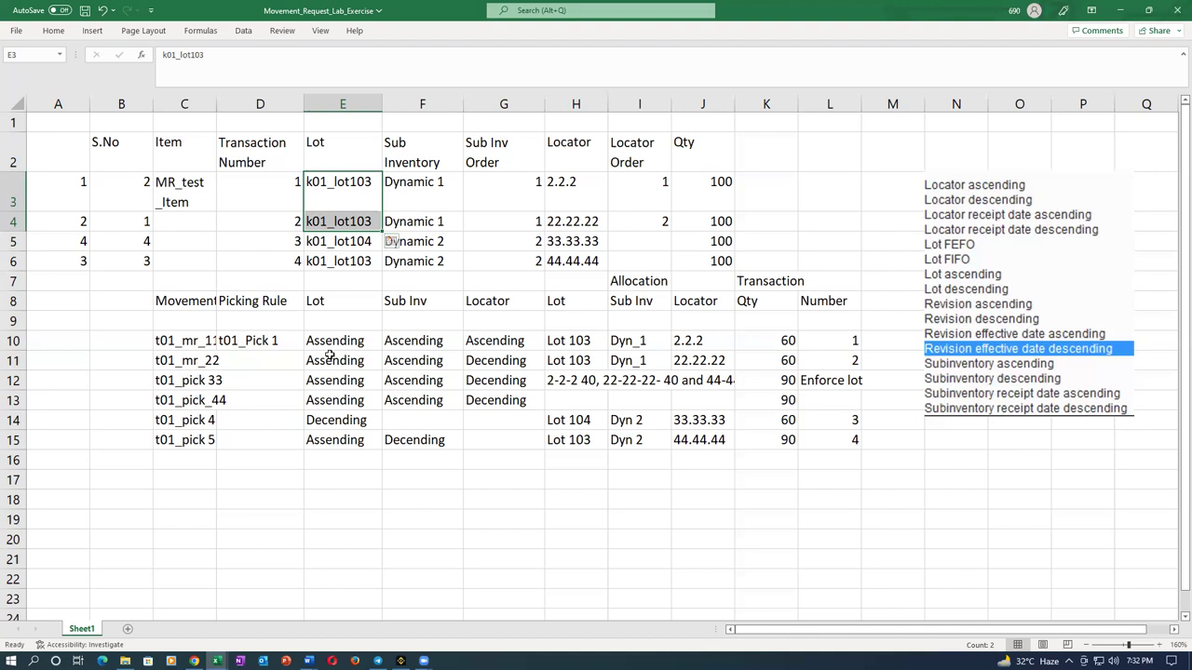
click(335, 182)
drag(361, 184, 368, 237)
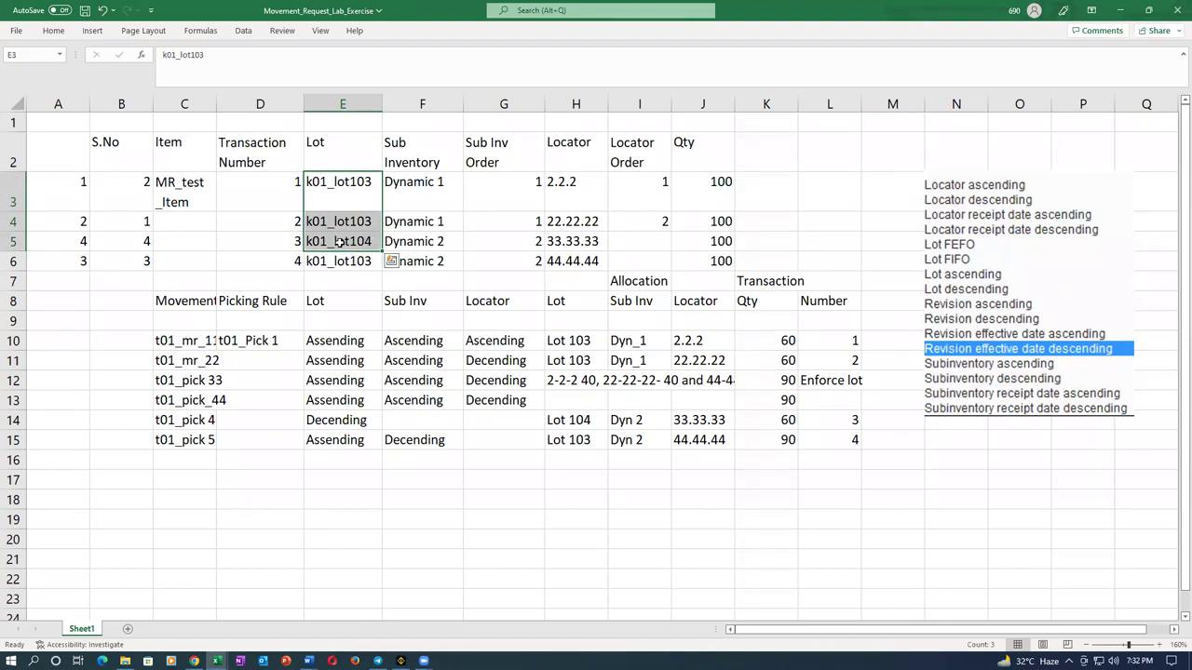
click(334, 242)
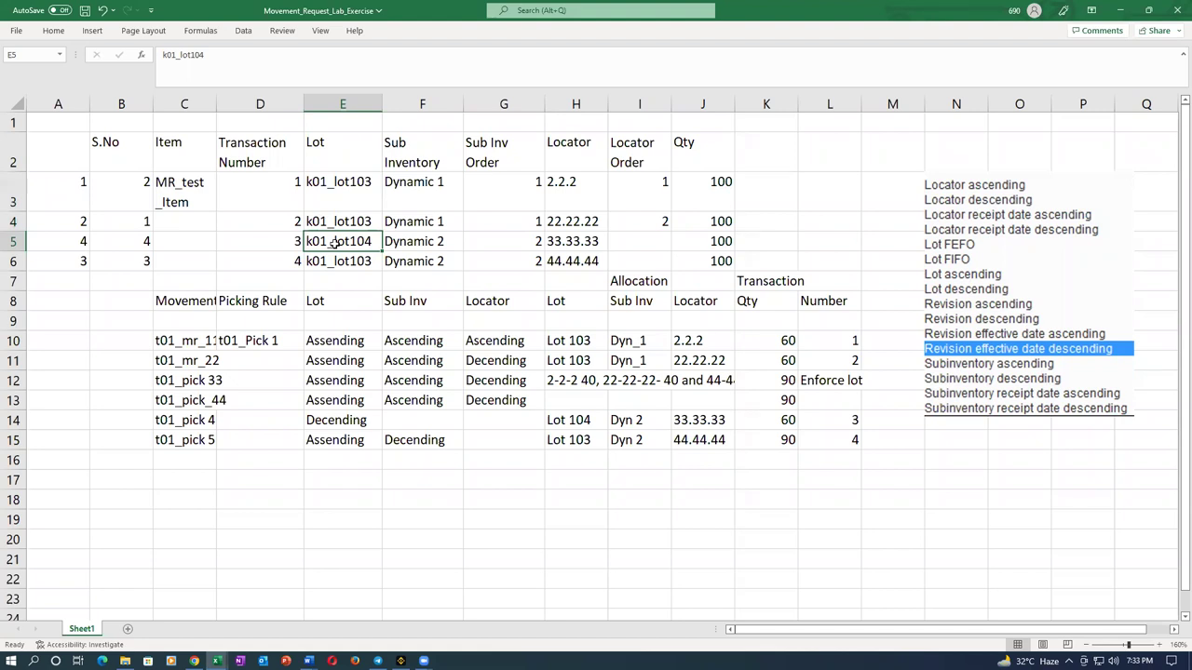
click(344, 217)
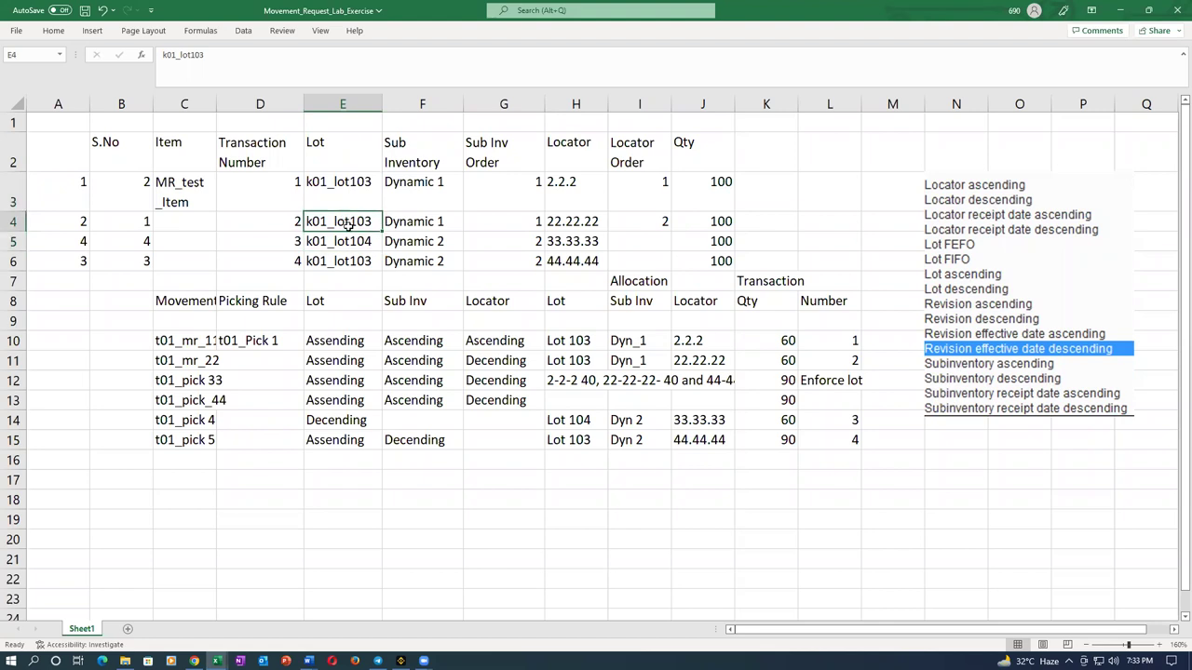
click(350, 238)
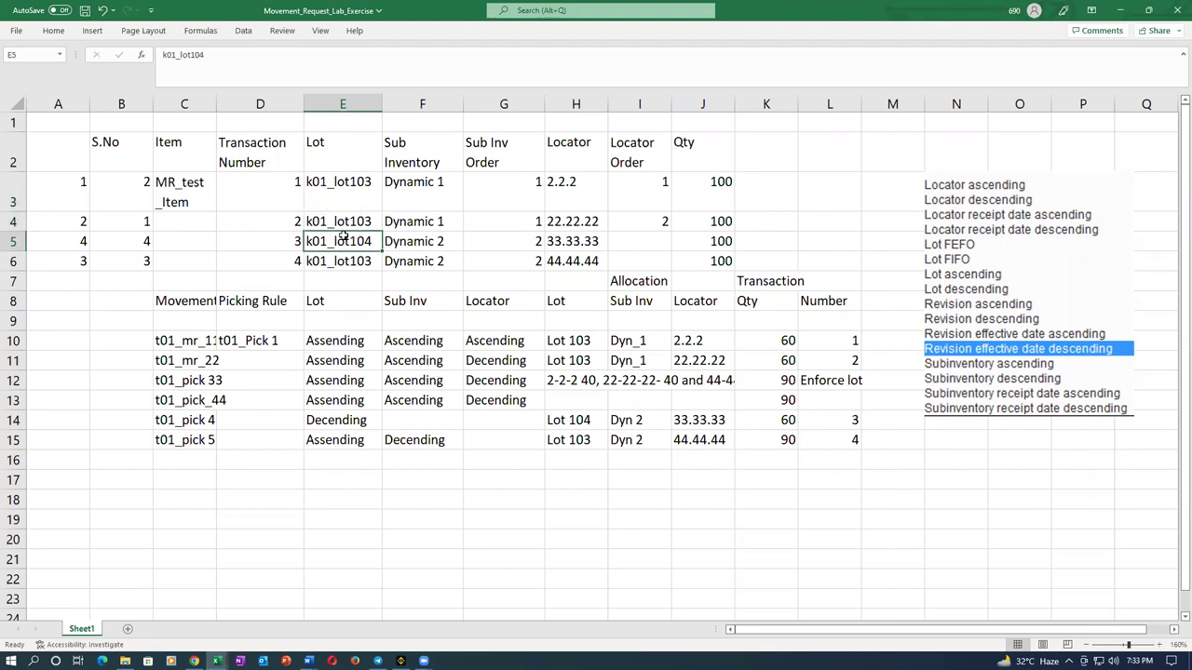
drag(349, 184, 341, 261)
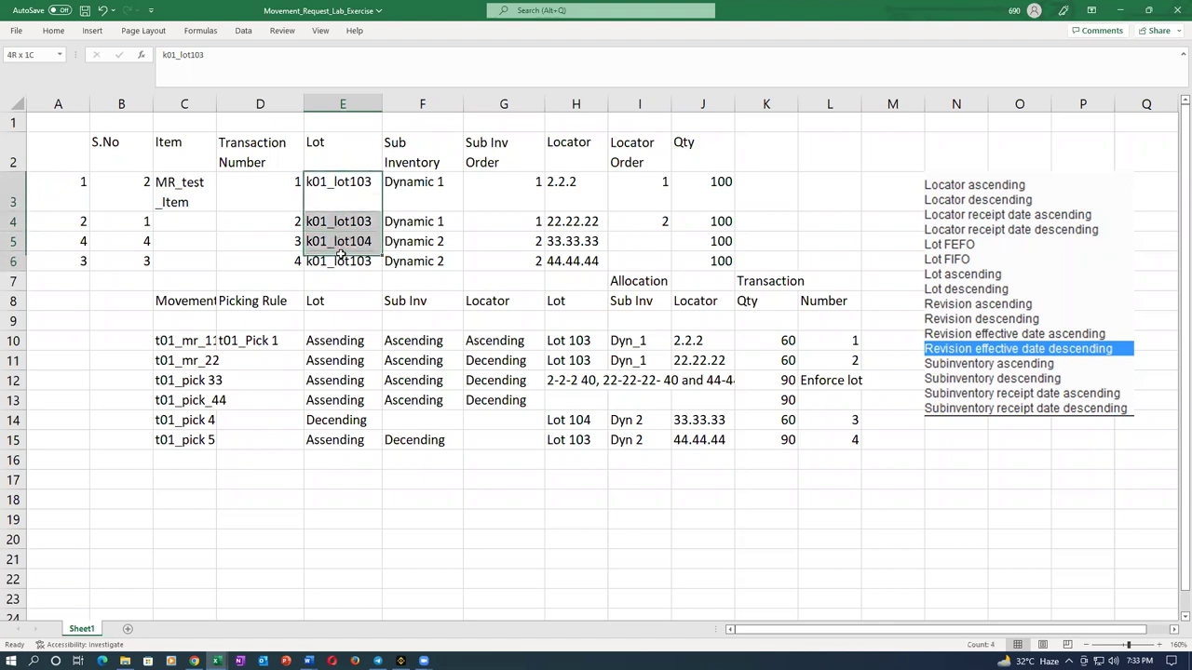
click(819, 380)
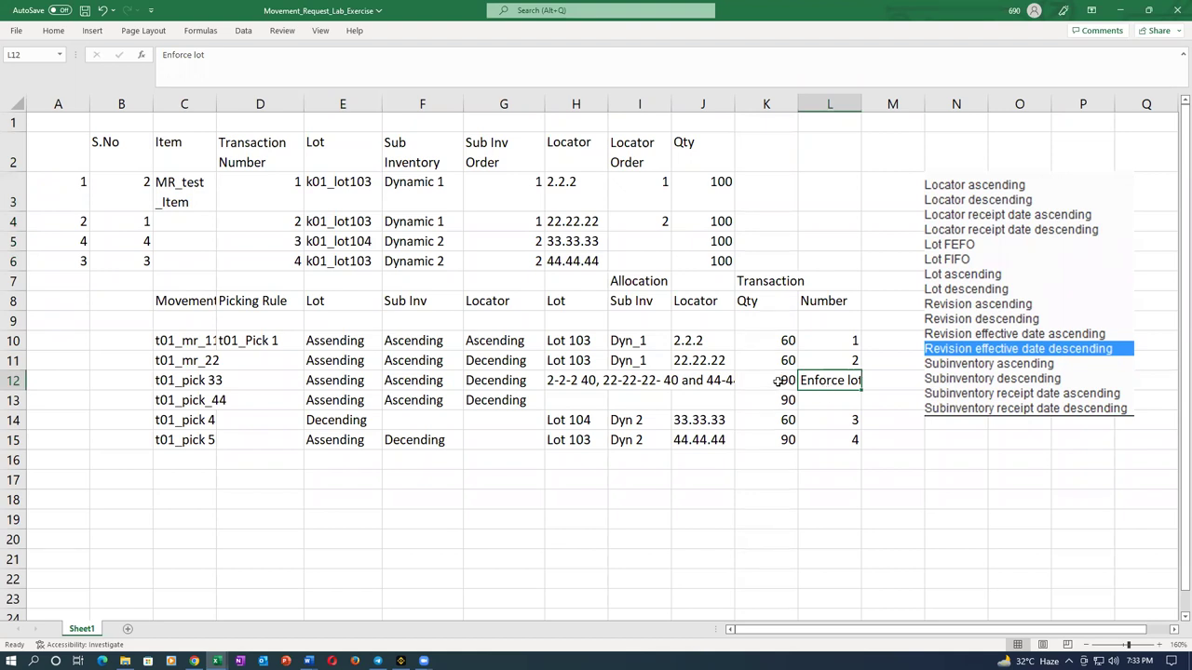
click(778, 382)
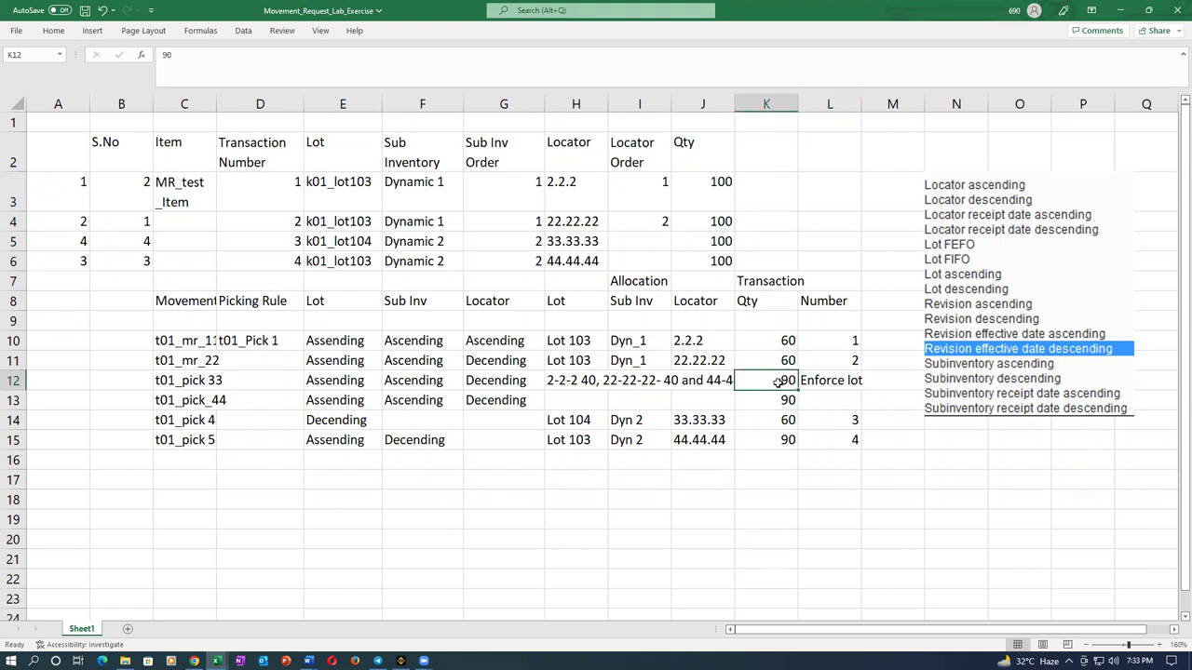
click(448, 186)
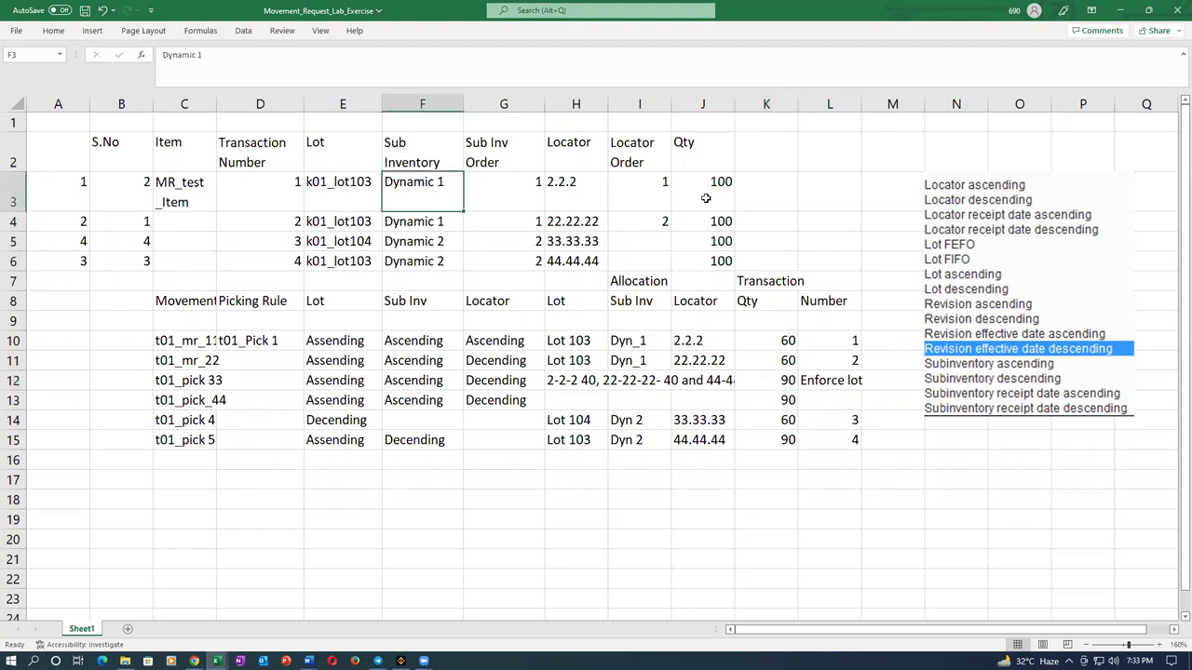
click(644, 184)
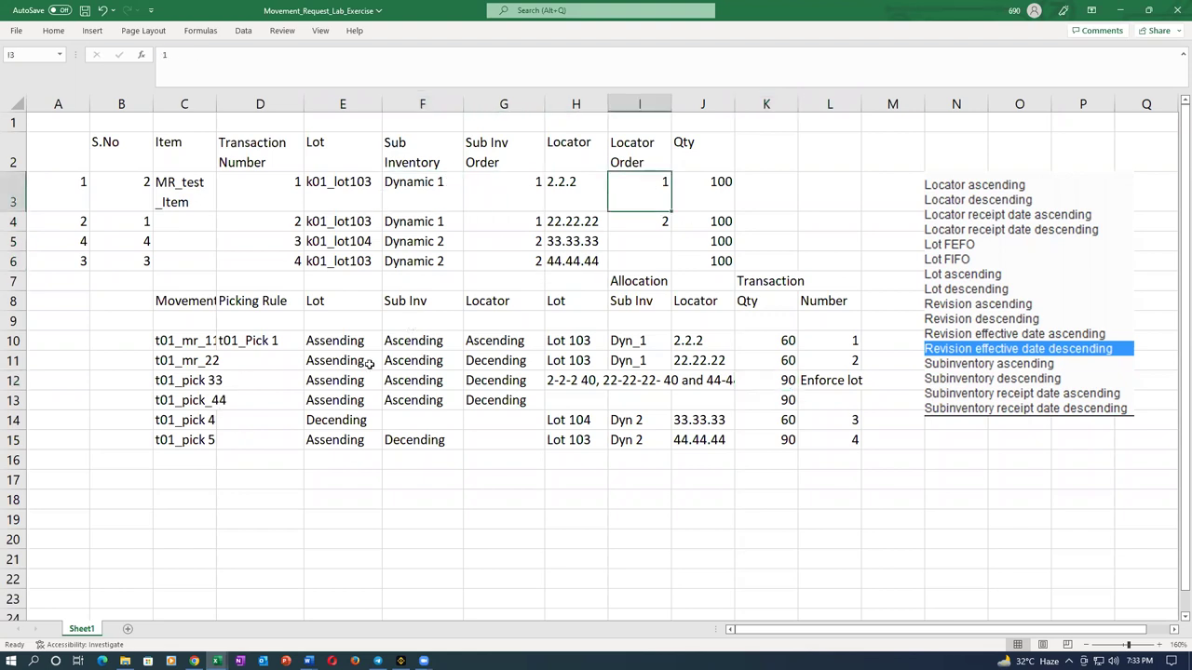
click(315, 378)
click(402, 384)
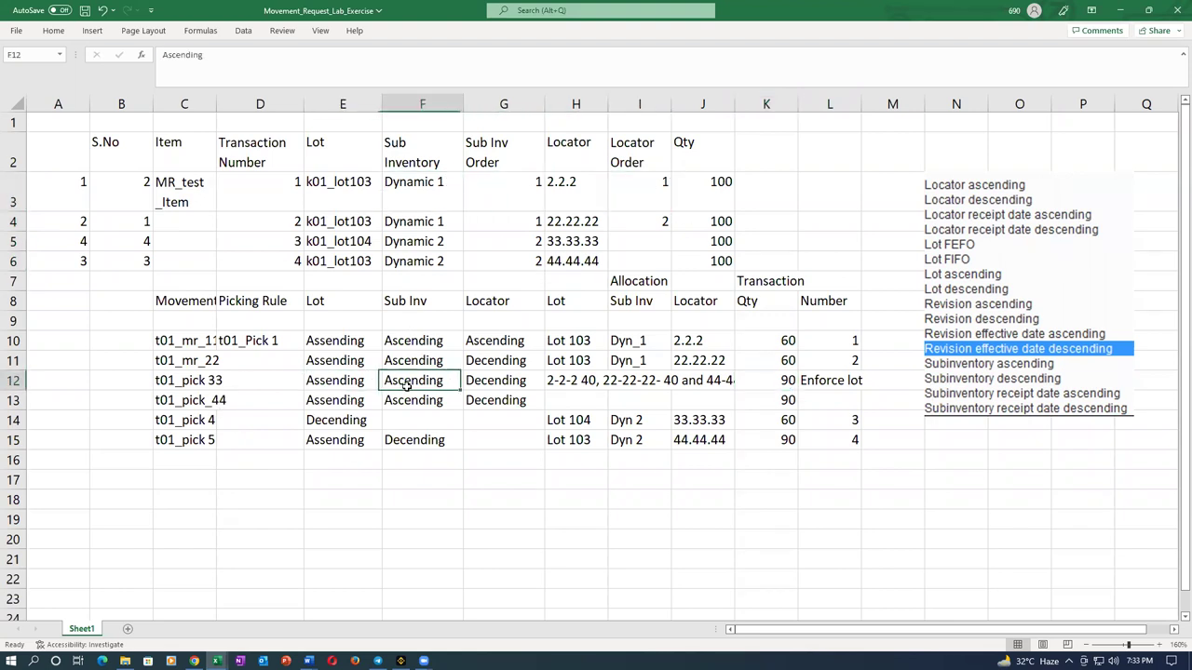
click(487, 384)
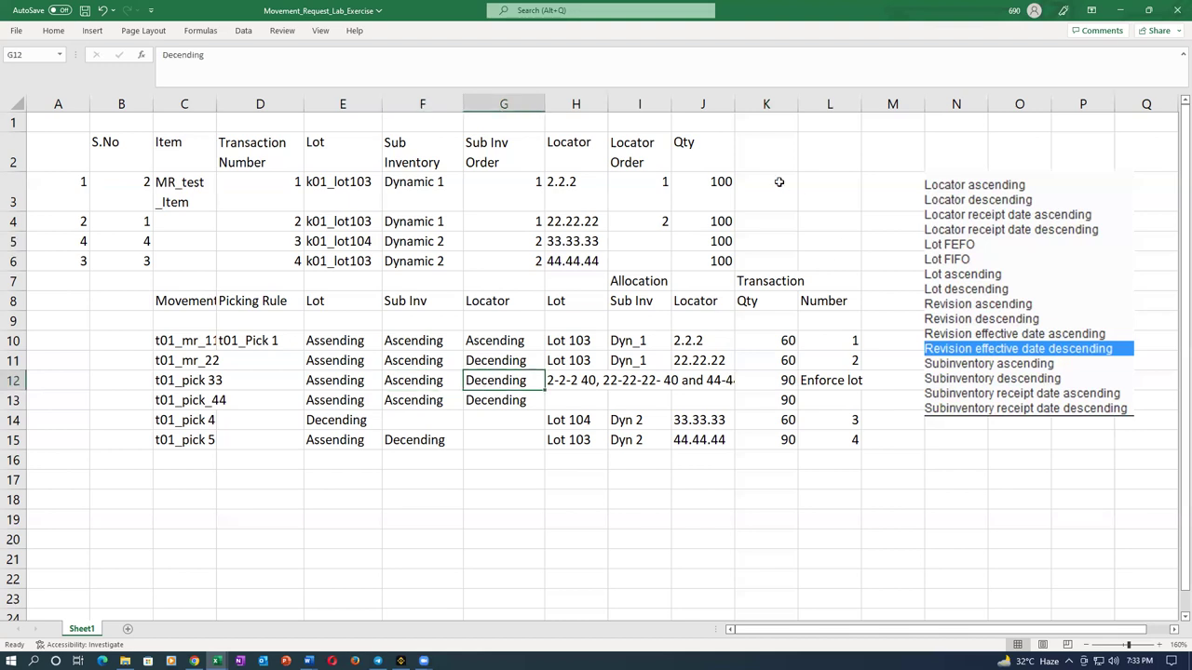
click(763, 383)
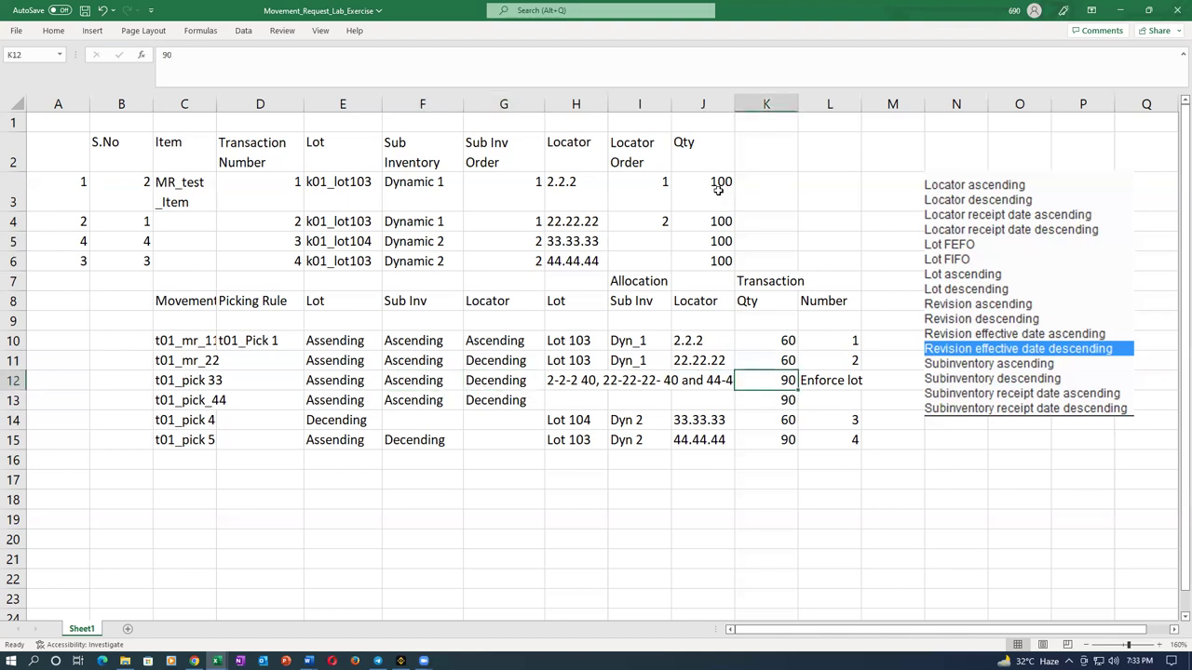
click(717, 222)
click(125, 186)
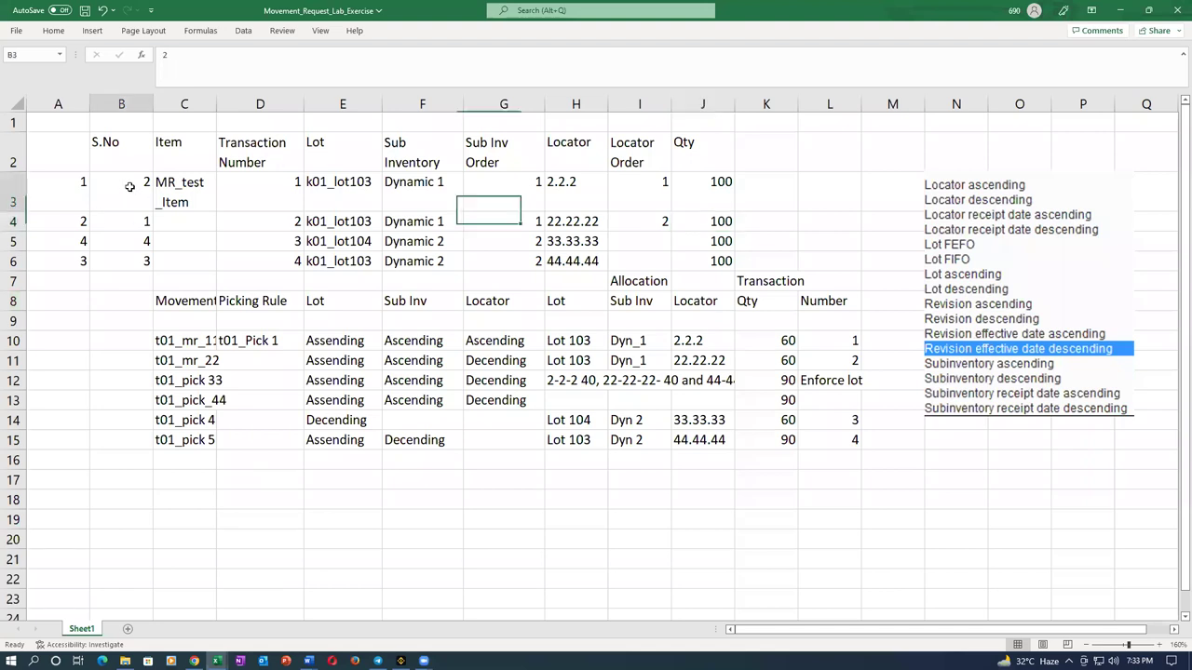
click(112, 229)
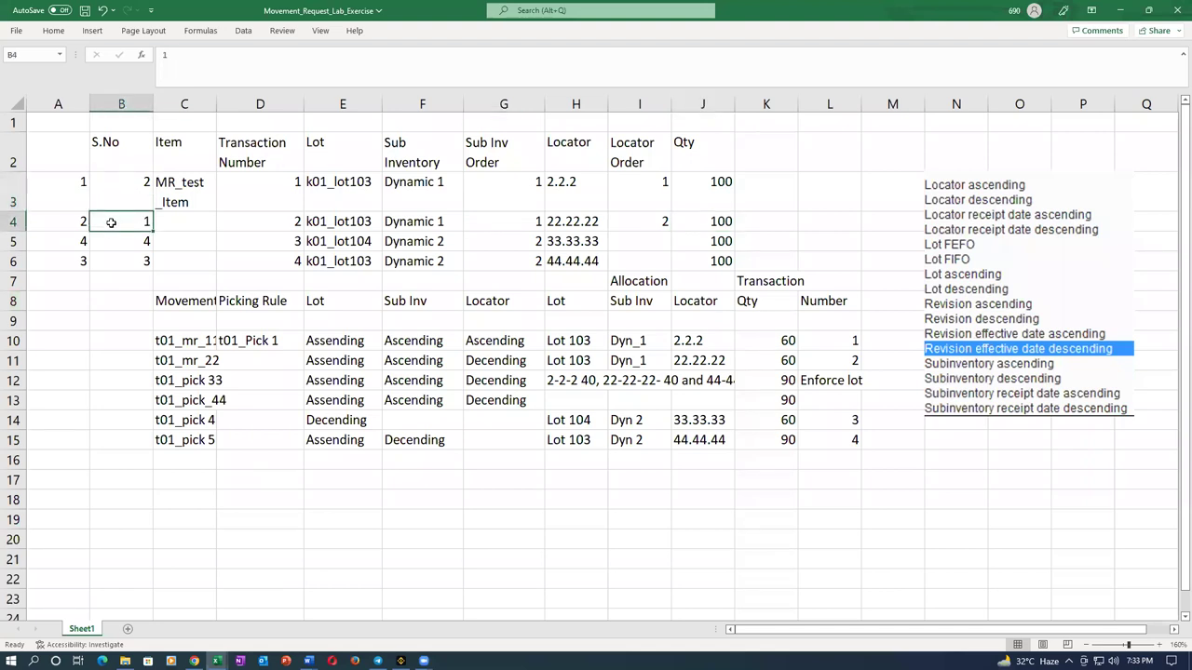
click(121, 241)
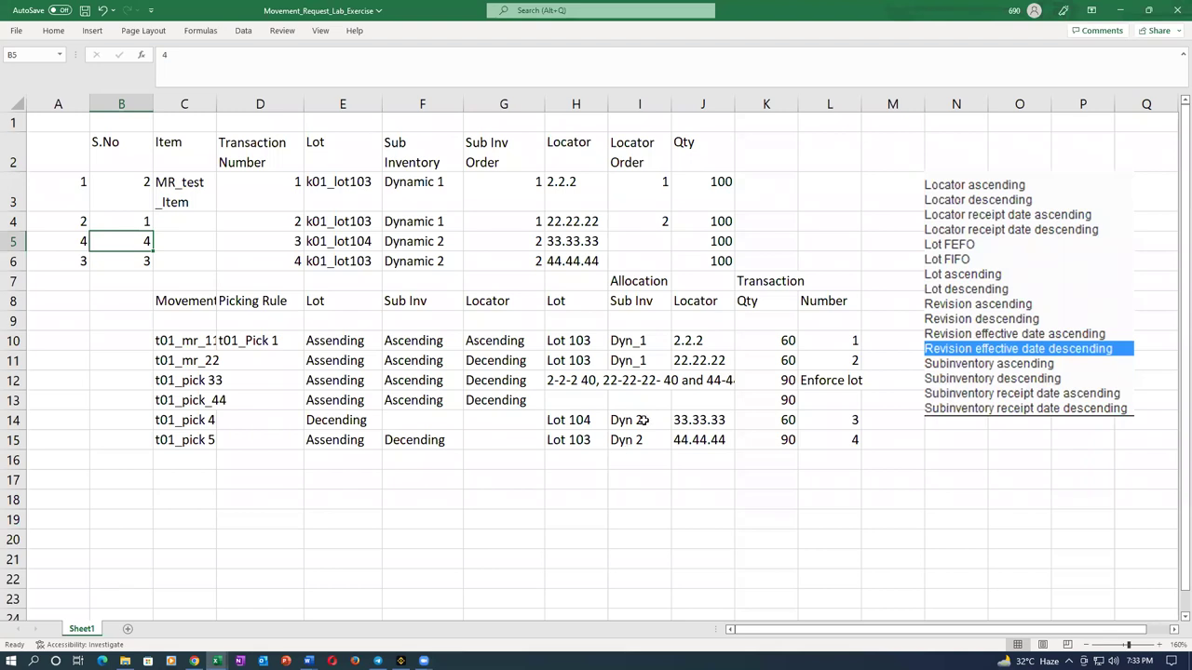
click(774, 382)
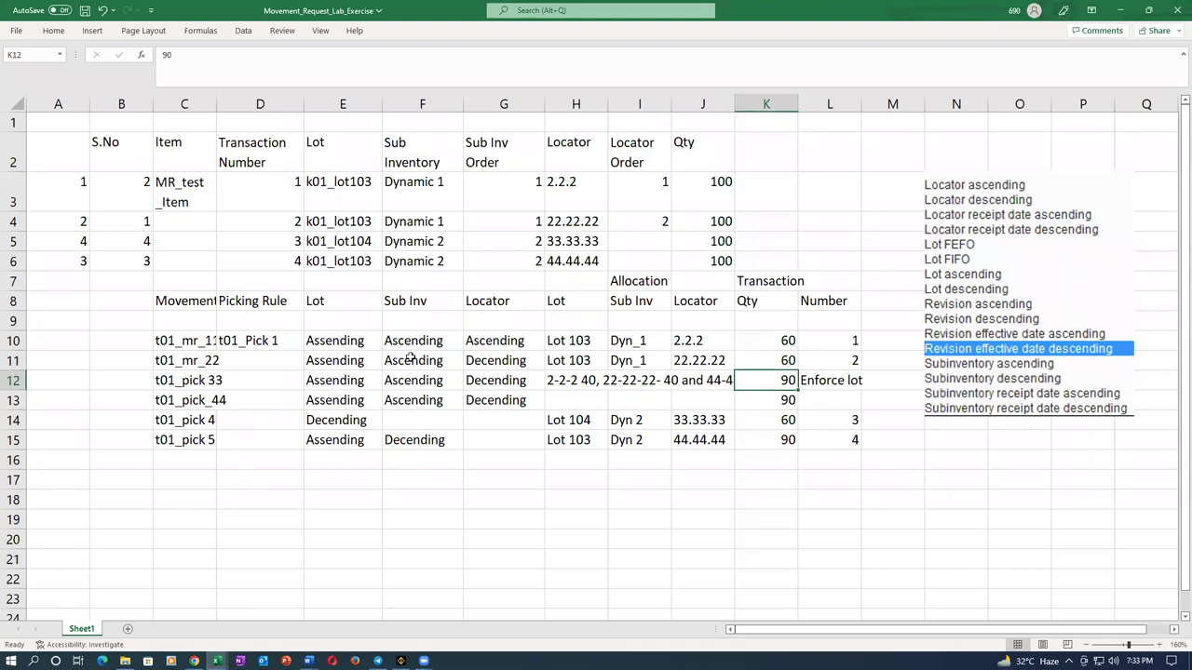
click(335, 387)
click(389, 381)
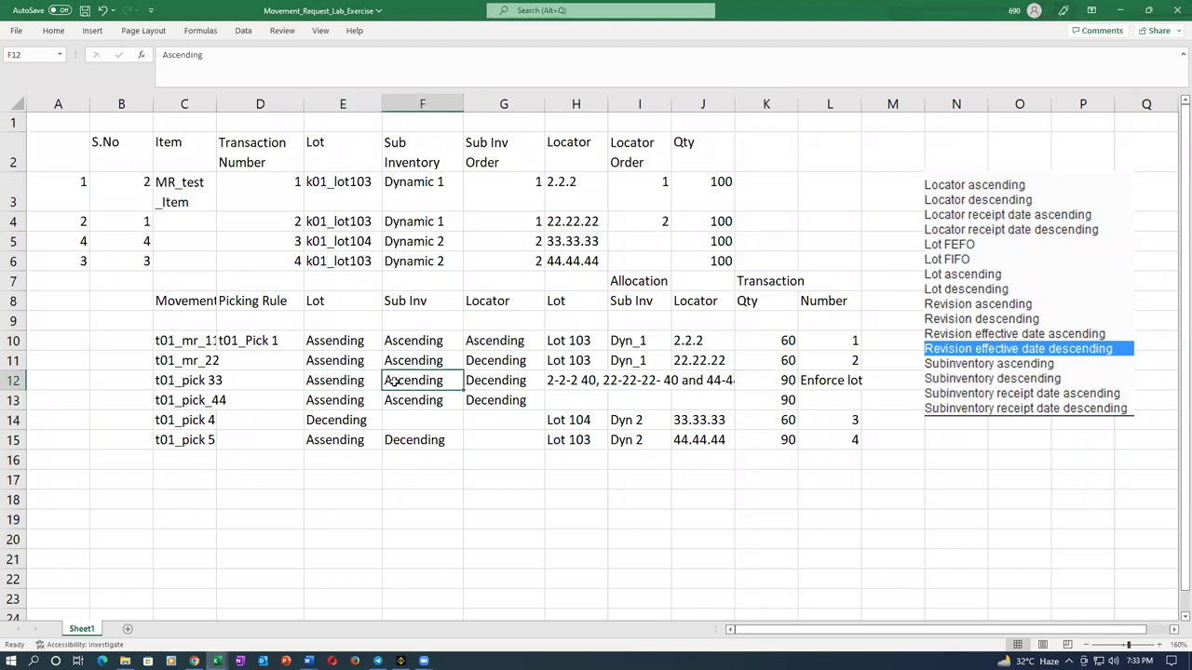
click(478, 382)
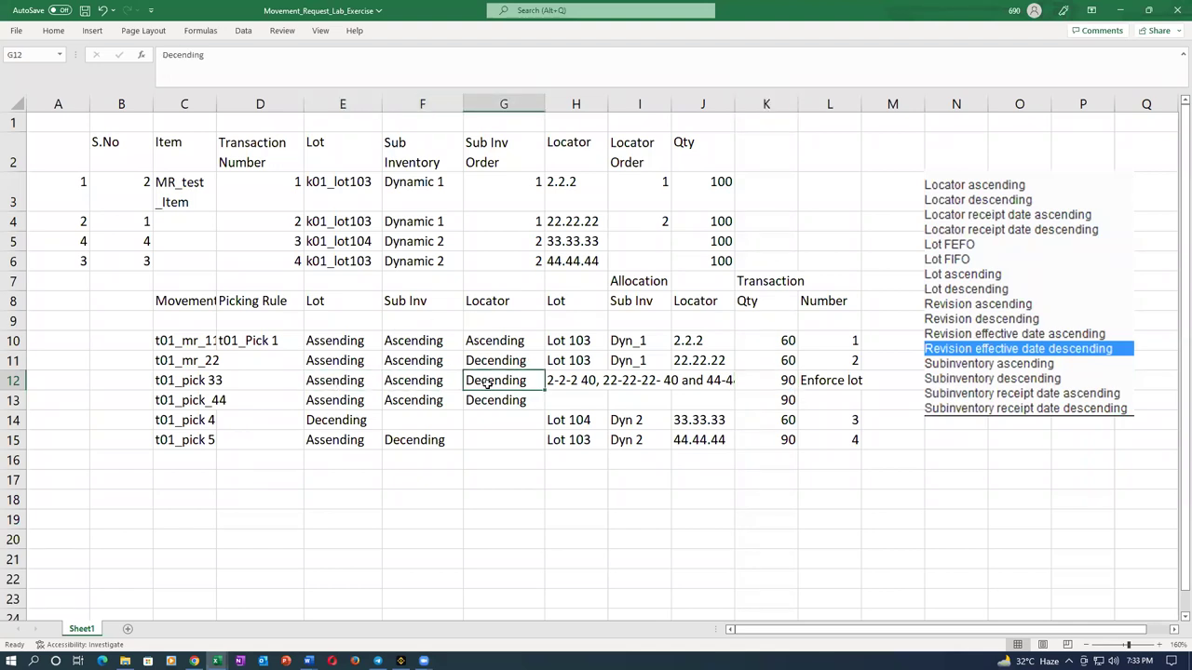
click(783, 402)
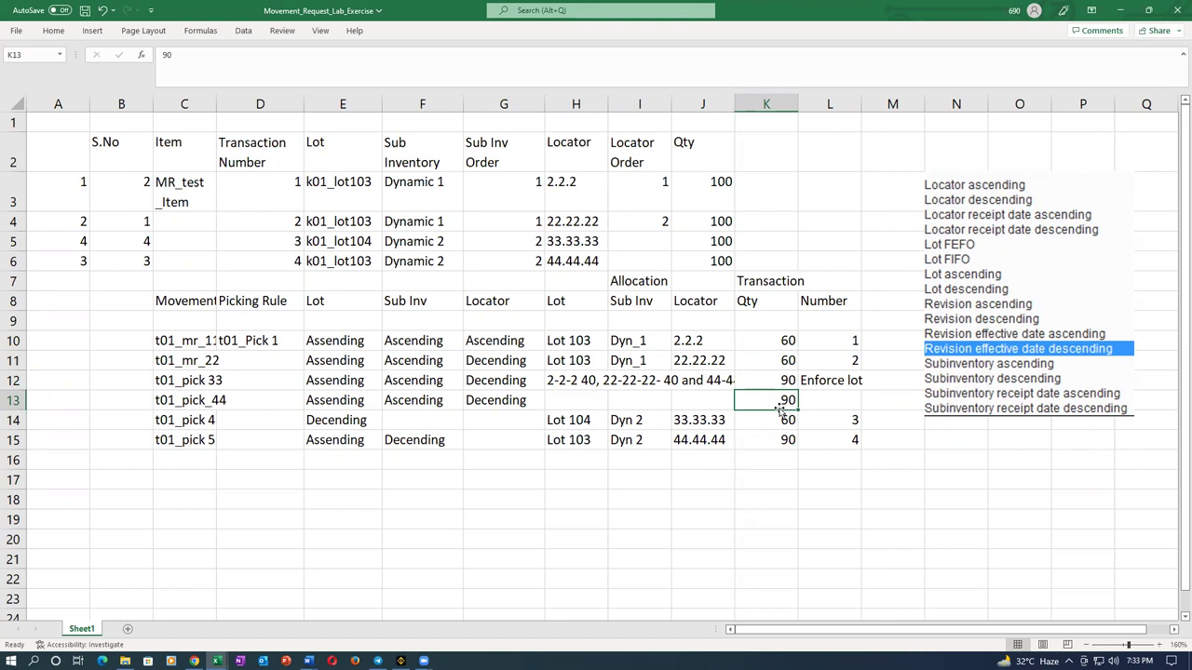
mouse_move(751, 398)
mouse_down()
mouse_move(715, 393)
mouse_move(766, 402)
mouse_up()
click(822, 382)
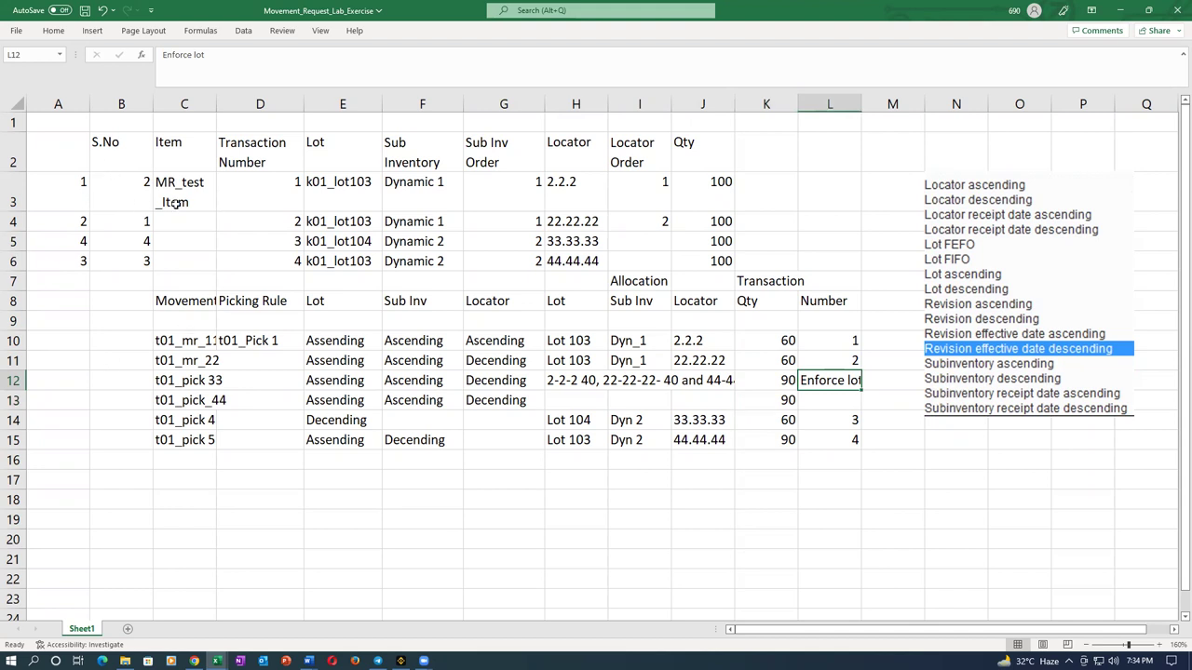
click(136, 195)
click(121, 229)
click(119, 241)
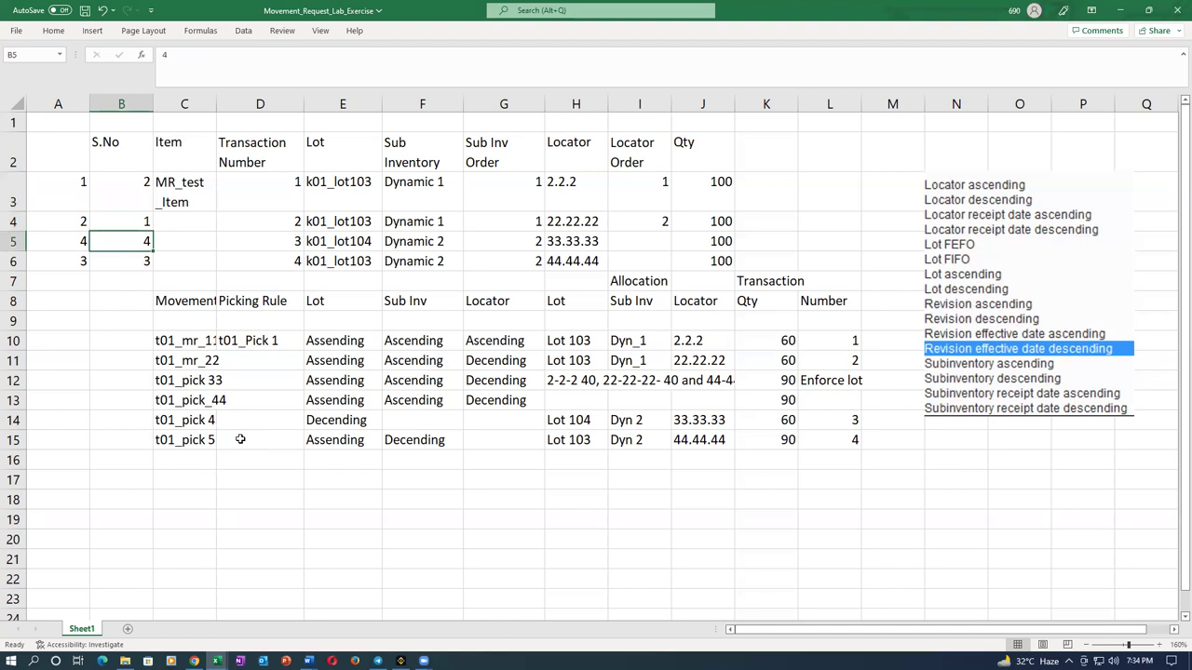
click(766, 405)
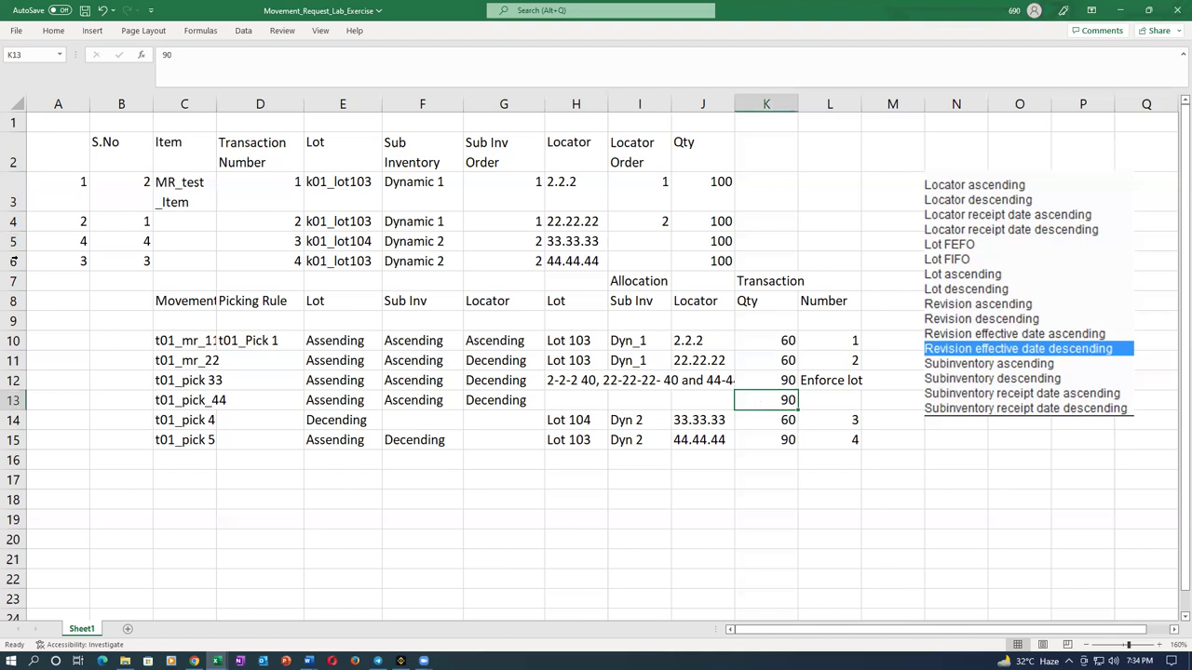
click(123, 224)
click(121, 242)
click(125, 262)
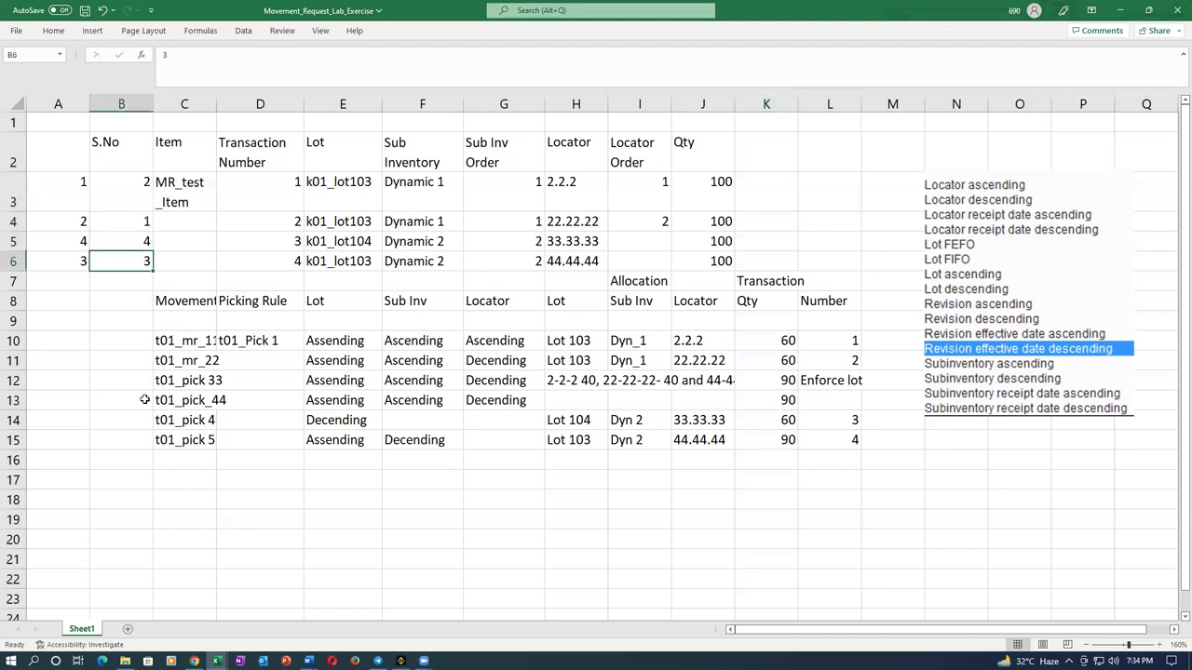
click(120, 188)
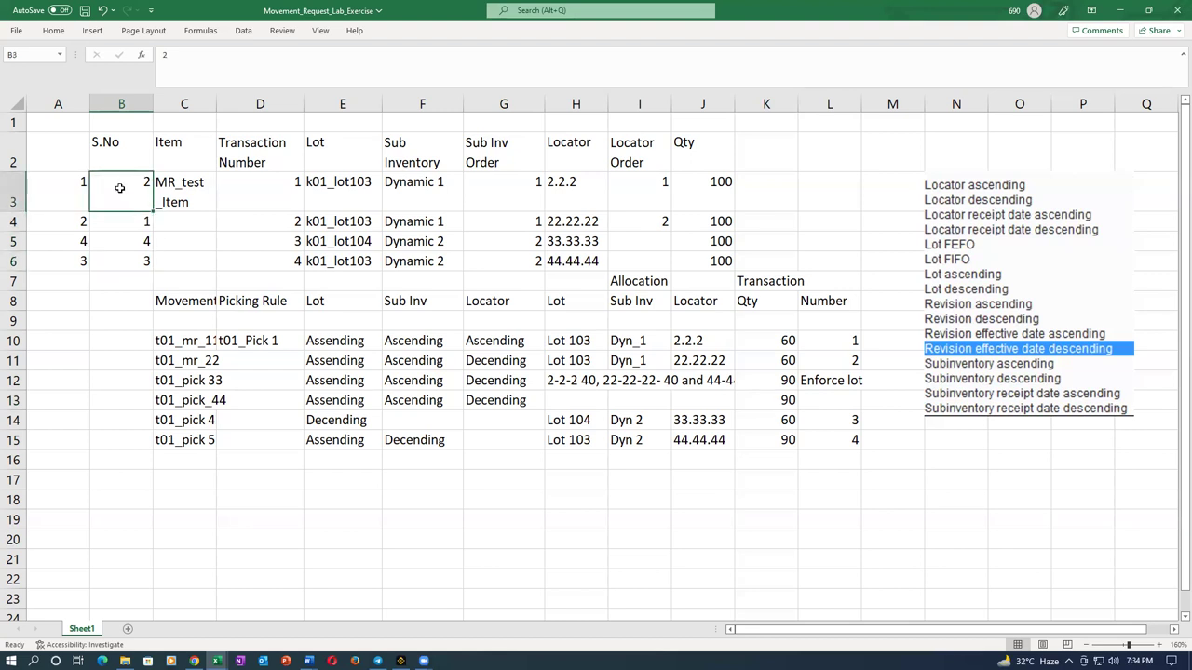
click(119, 221)
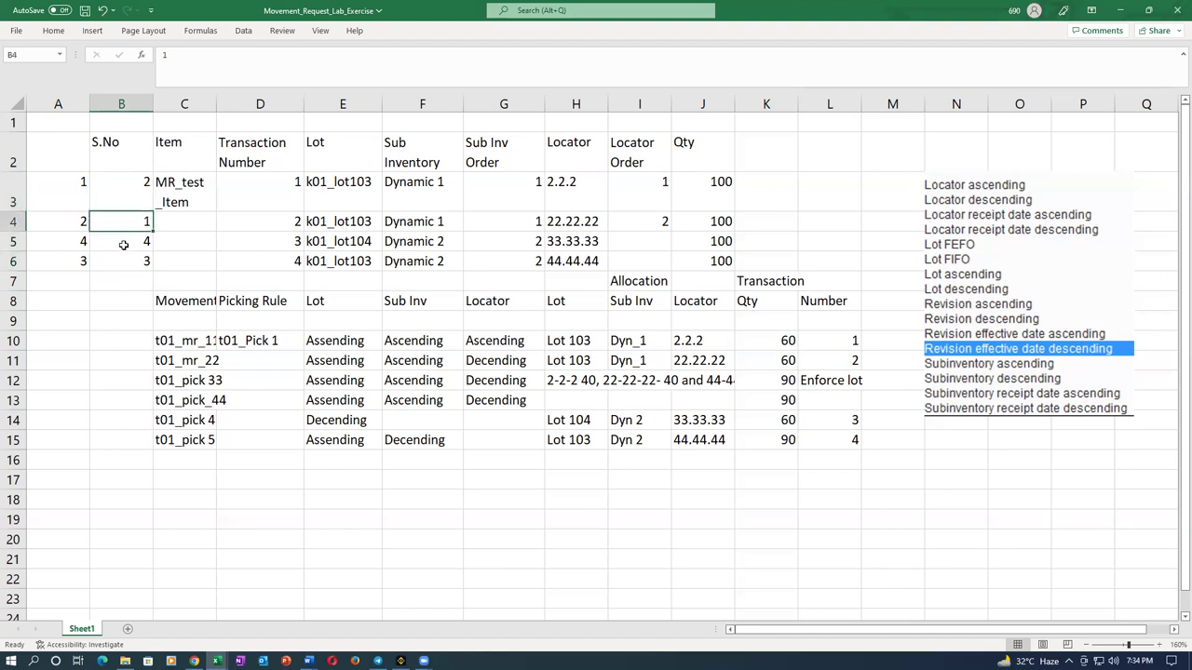
click(127, 265)
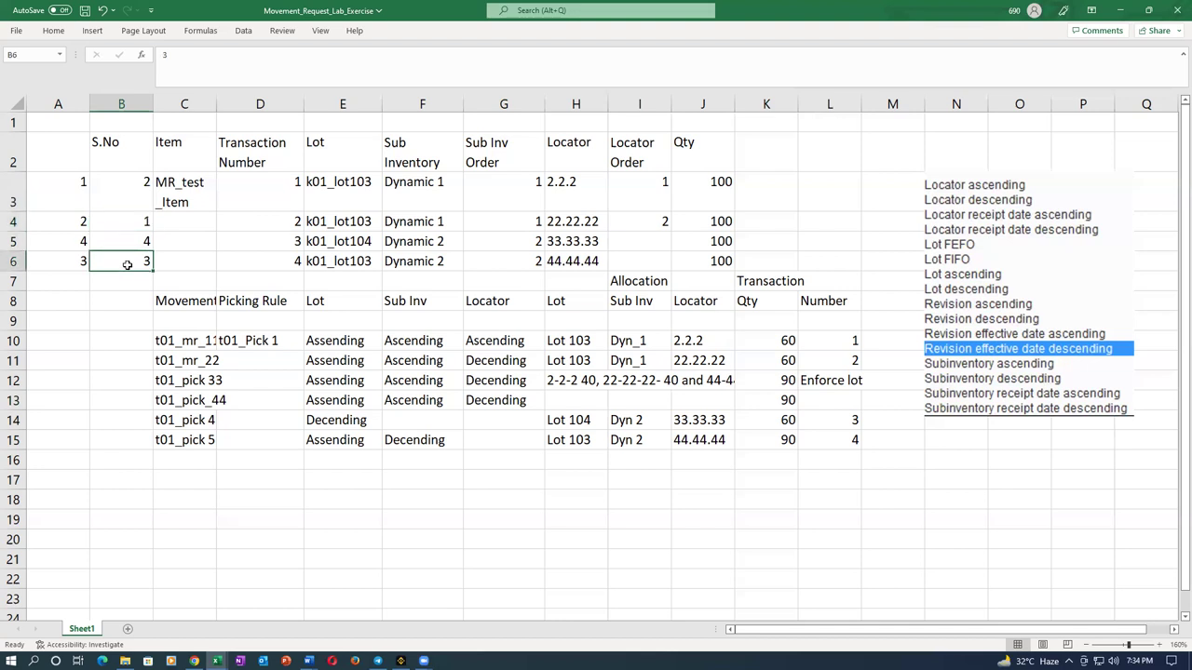
click(370, 243)
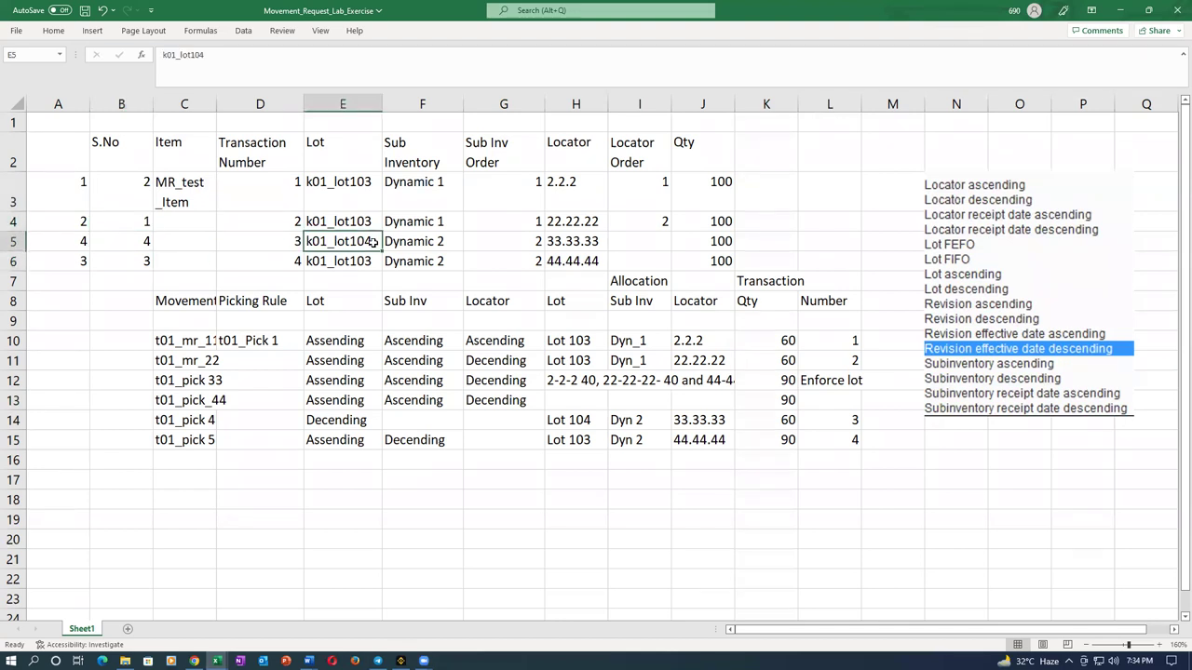
click(128, 260)
click(369, 242)
click(771, 381)
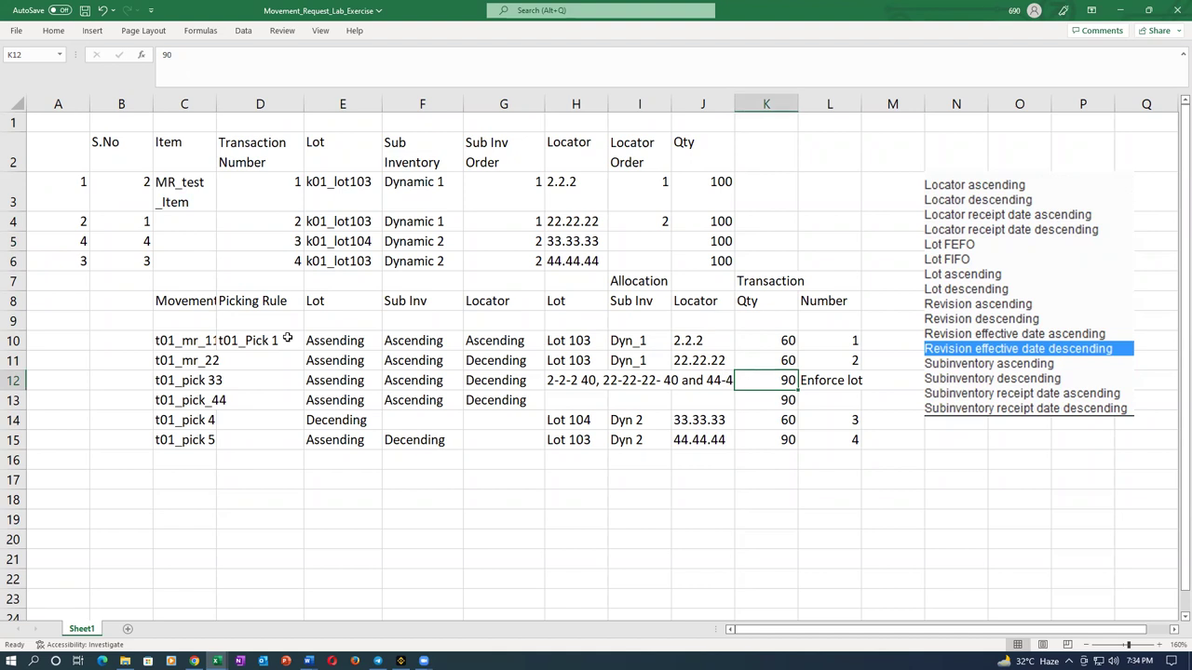
drag(271, 185, 252, 260)
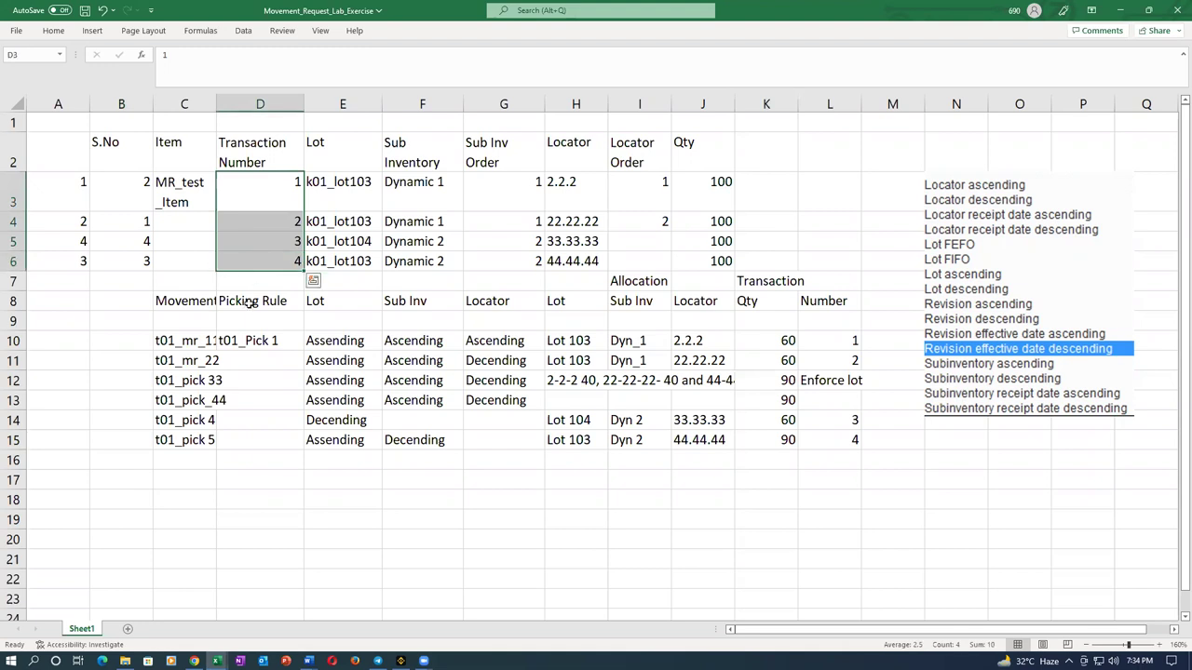
click(262, 515)
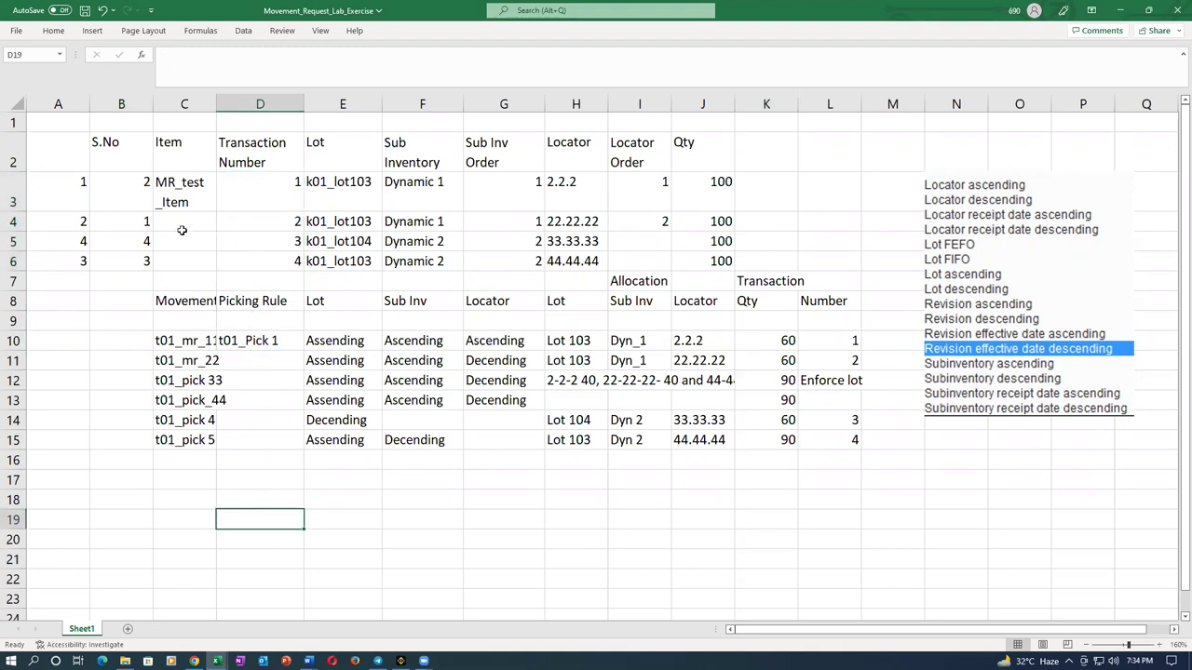
click(121, 192)
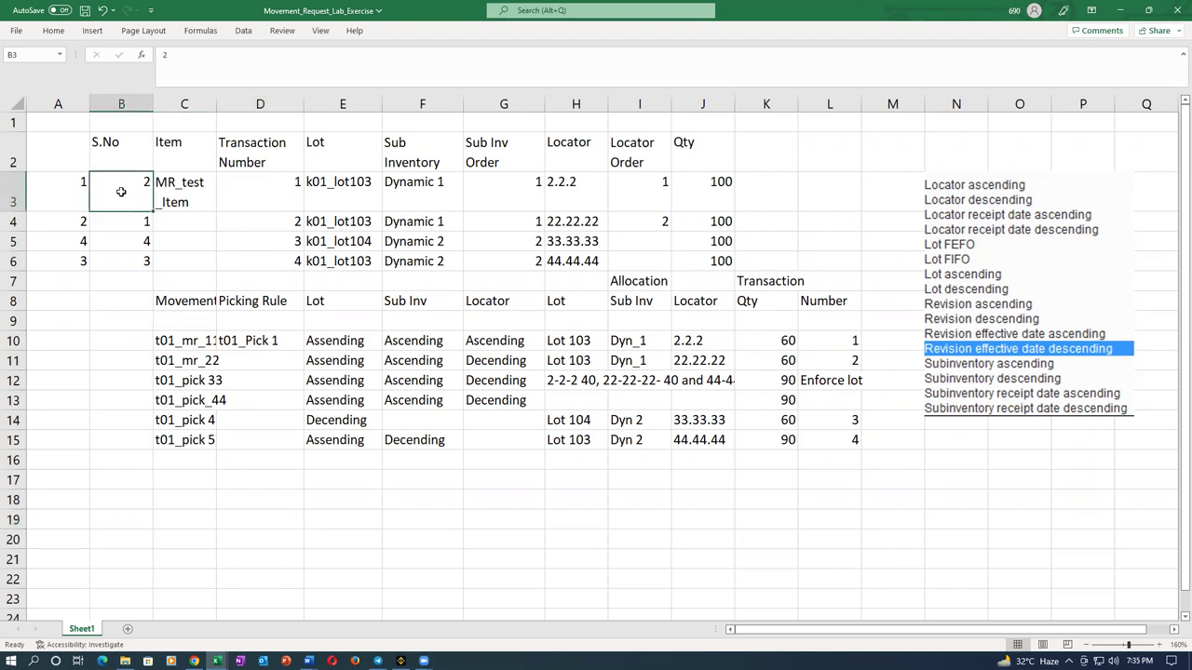
click(125, 222)
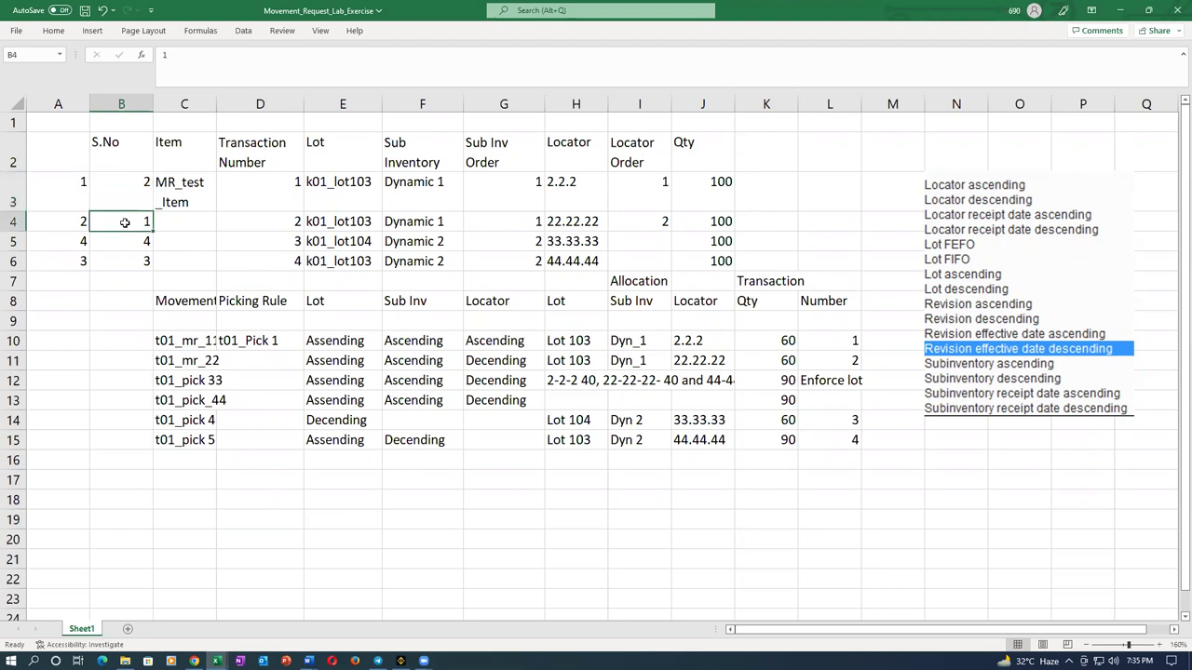
click(127, 244)
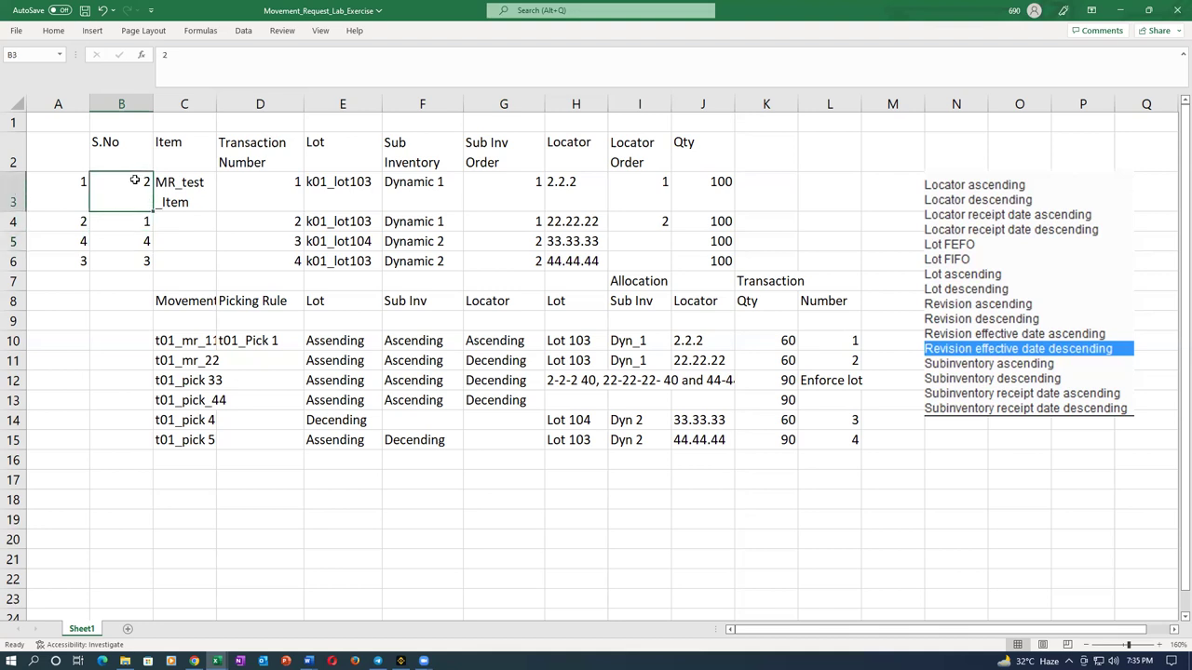
click(135, 218)
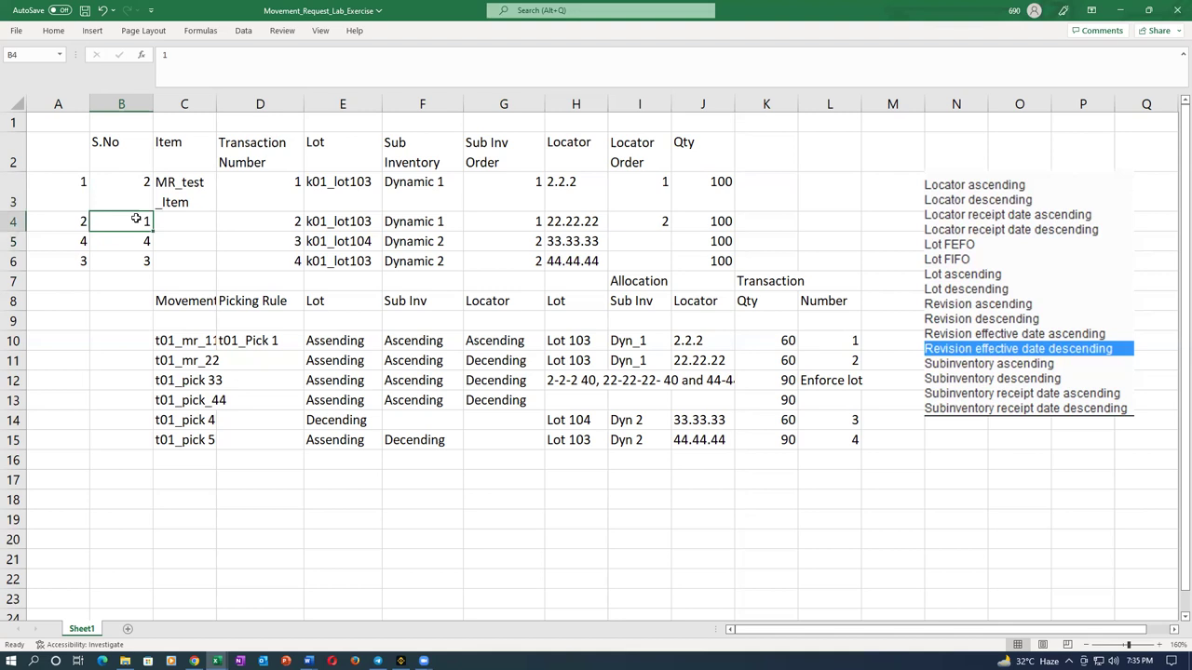
click(128, 240)
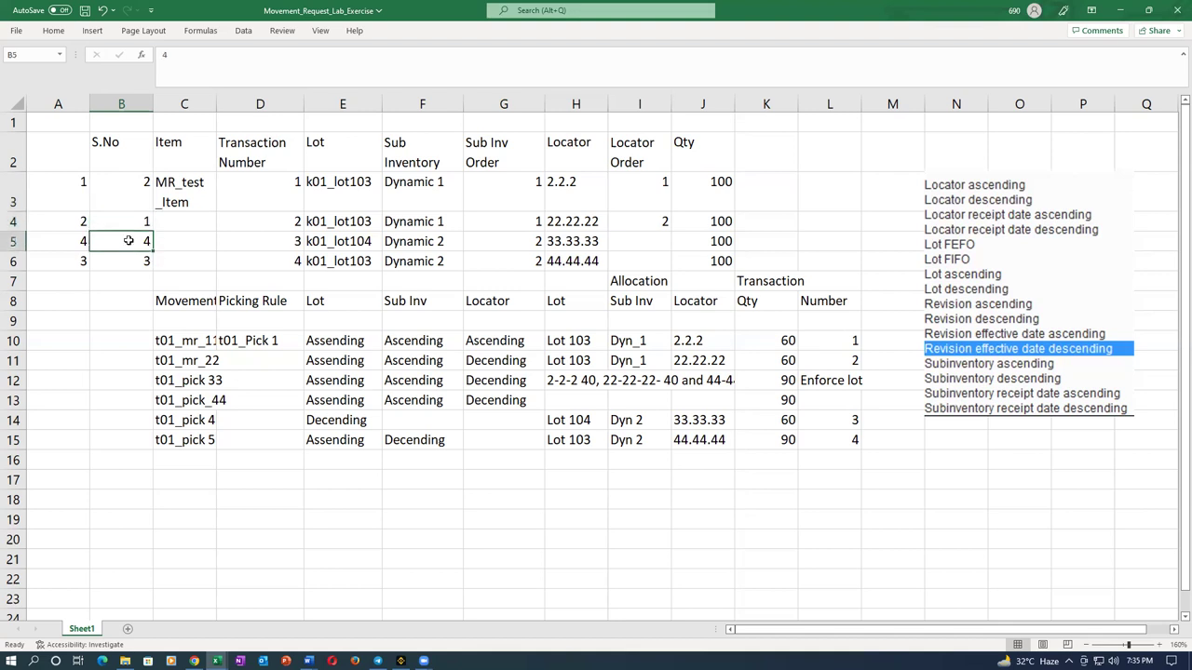
click(131, 199)
click(128, 223)
drag(133, 191, 144, 260)
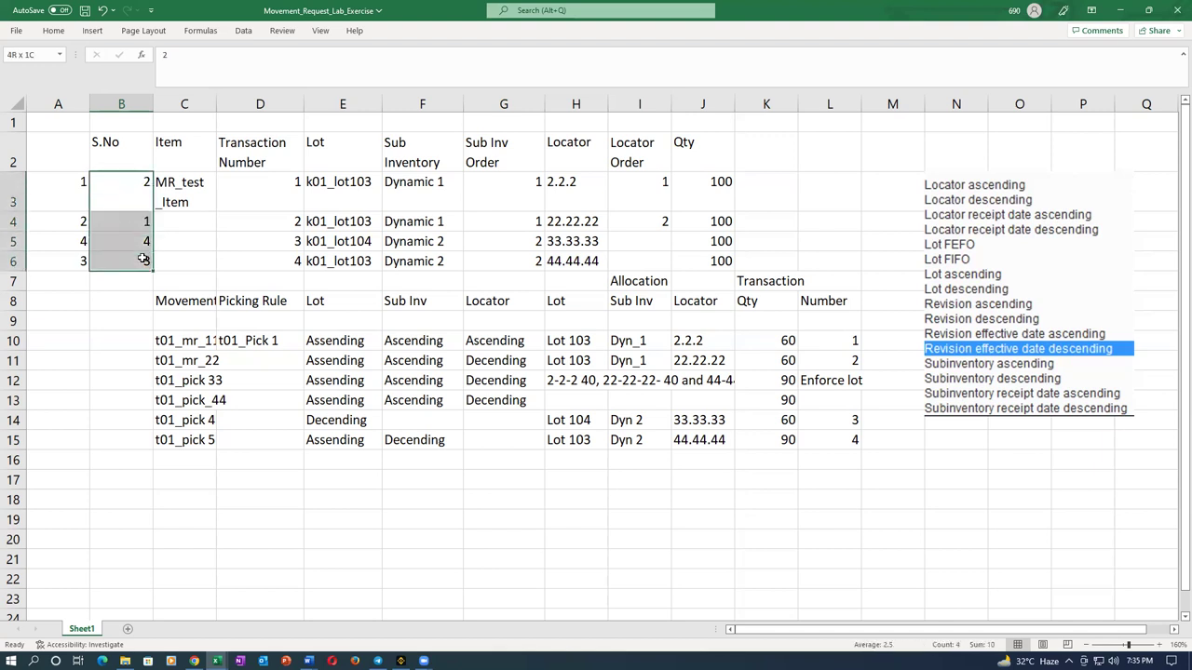
click(130, 190)
click(777, 380)
click(121, 181)
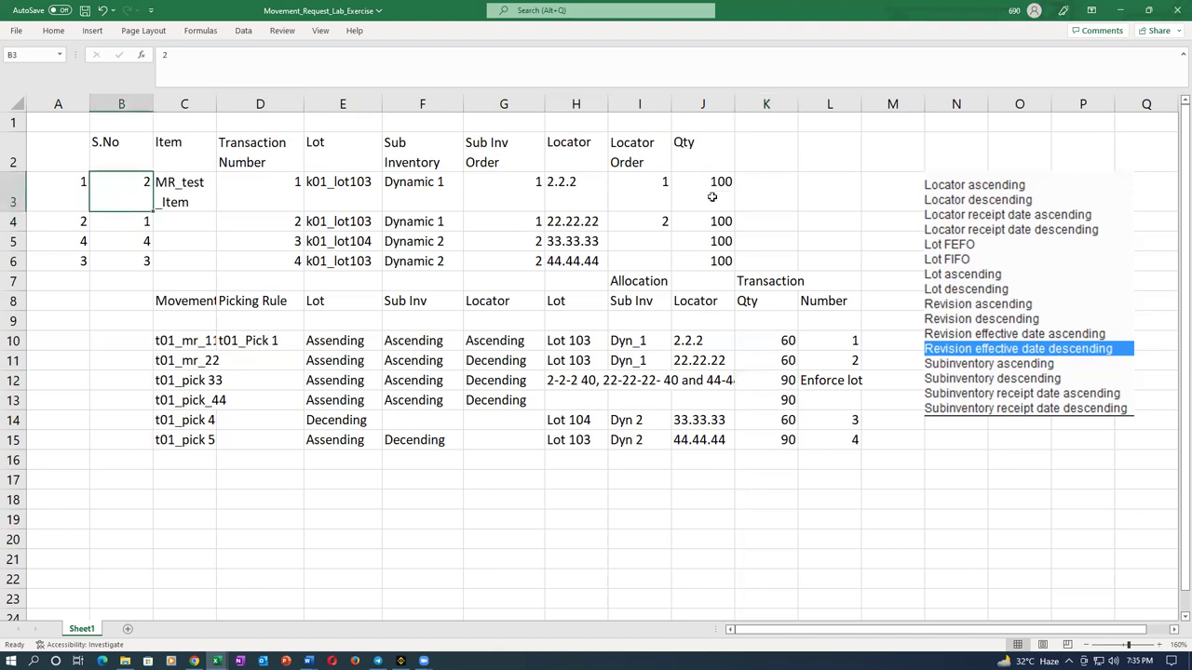
click(721, 229)
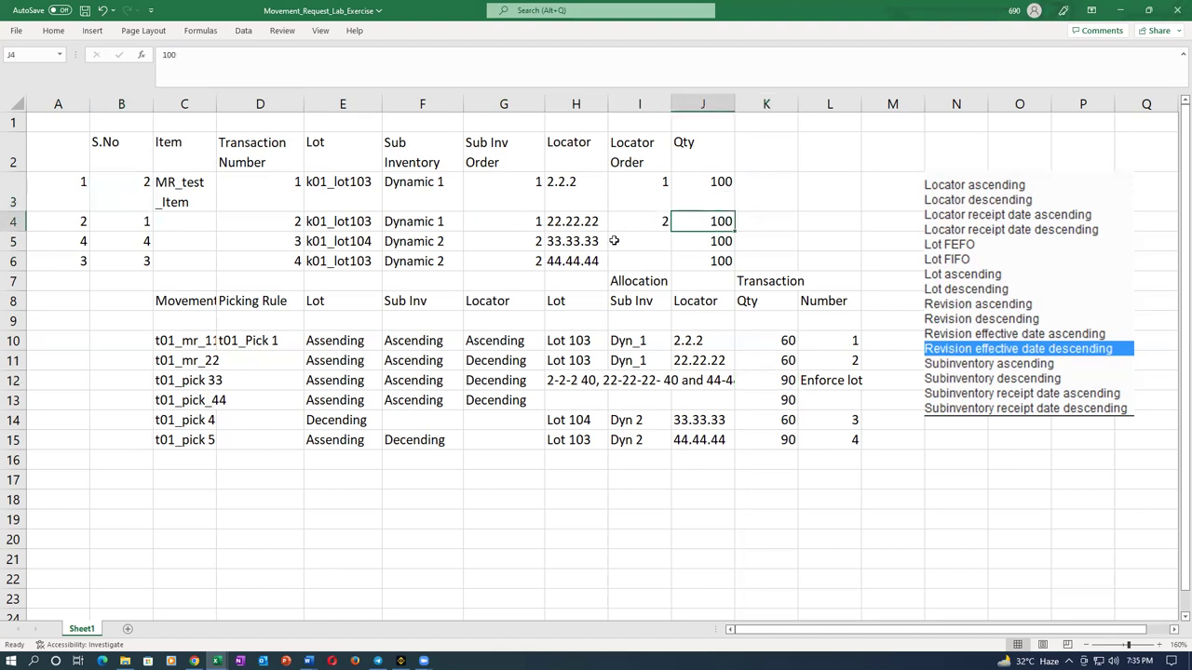
click(142, 193)
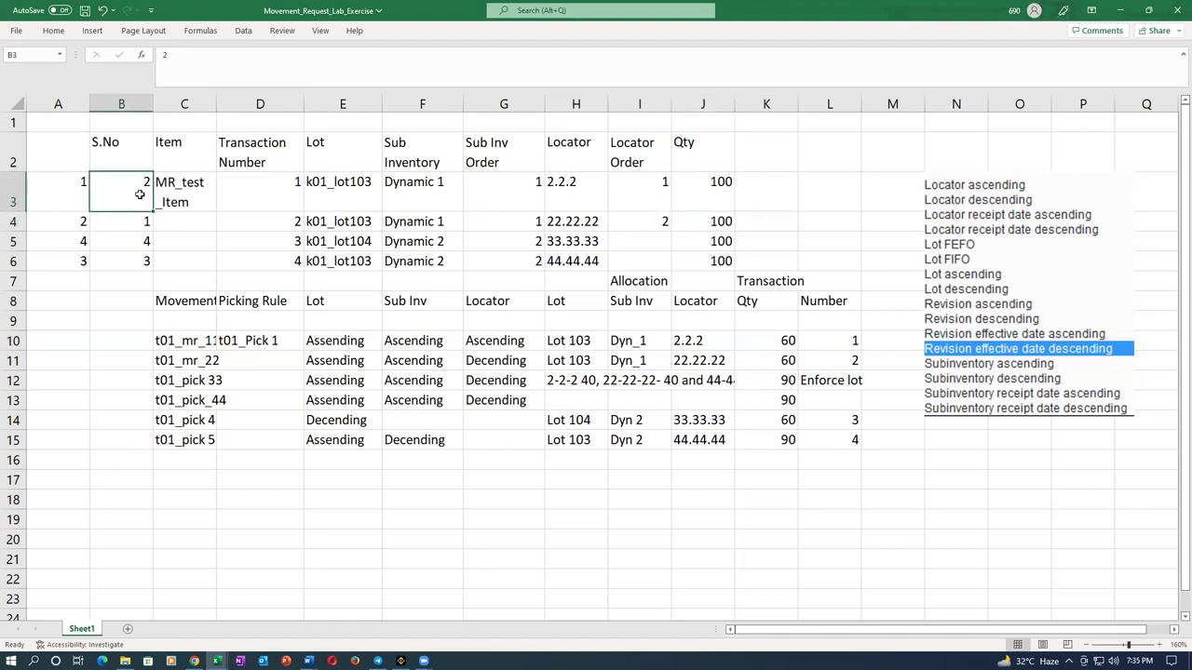
click(368, 183)
click(374, 223)
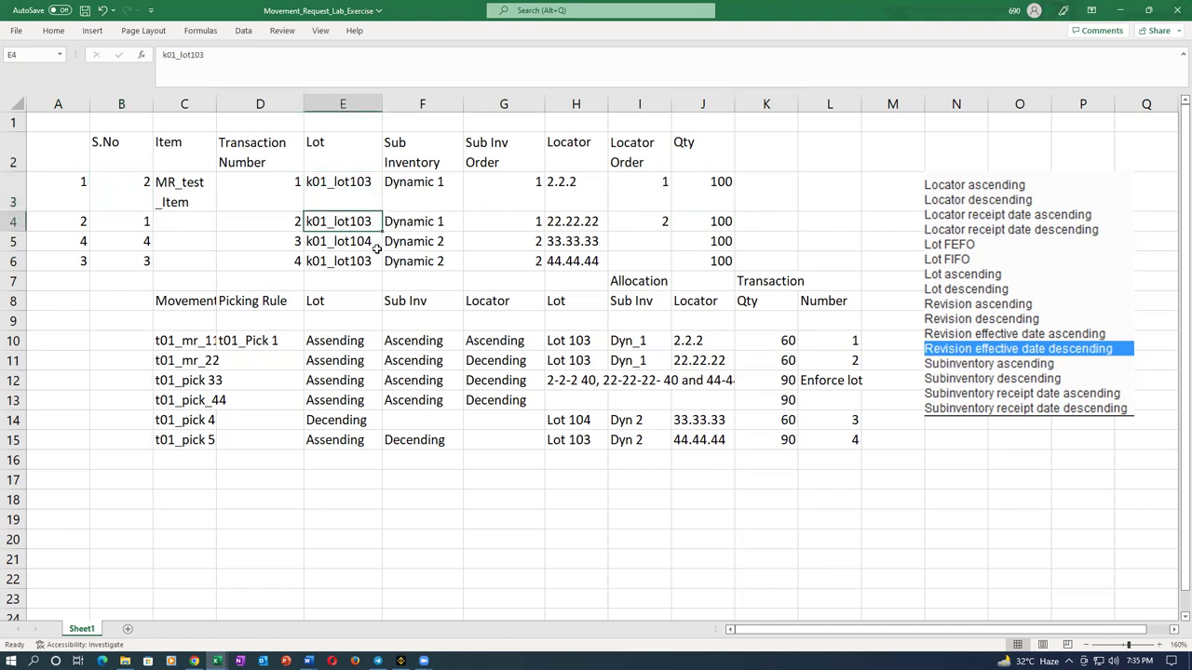
click(139, 186)
drag(139, 210, 137, 233)
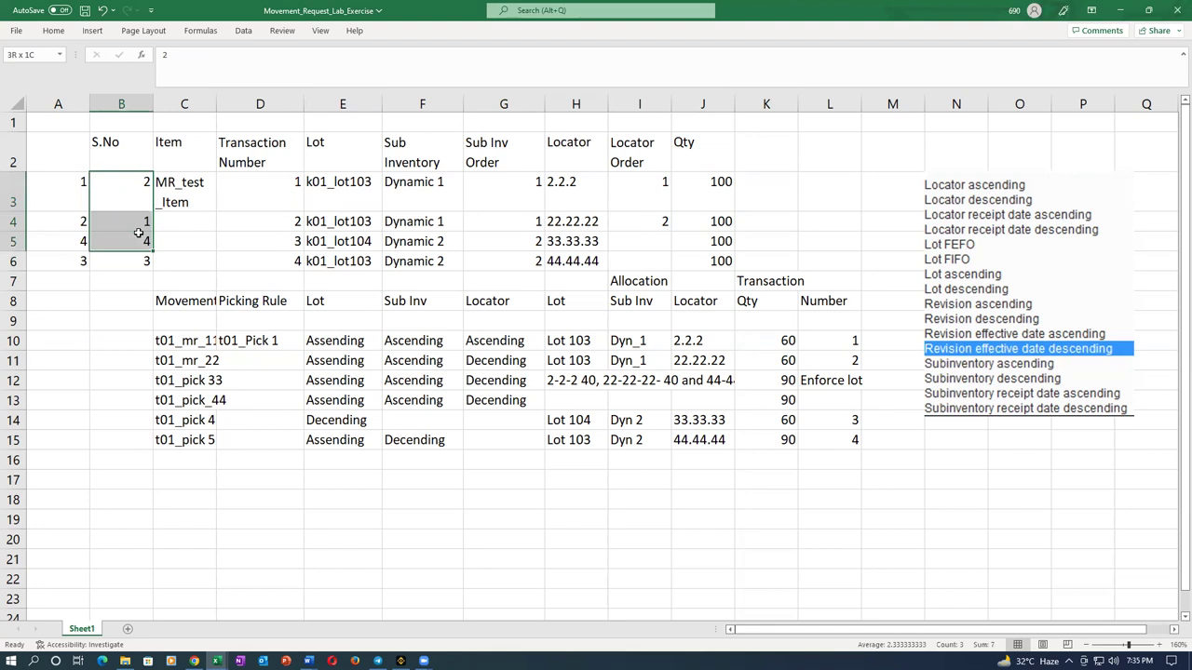
drag(138, 233, 138, 234)
click(129, 207)
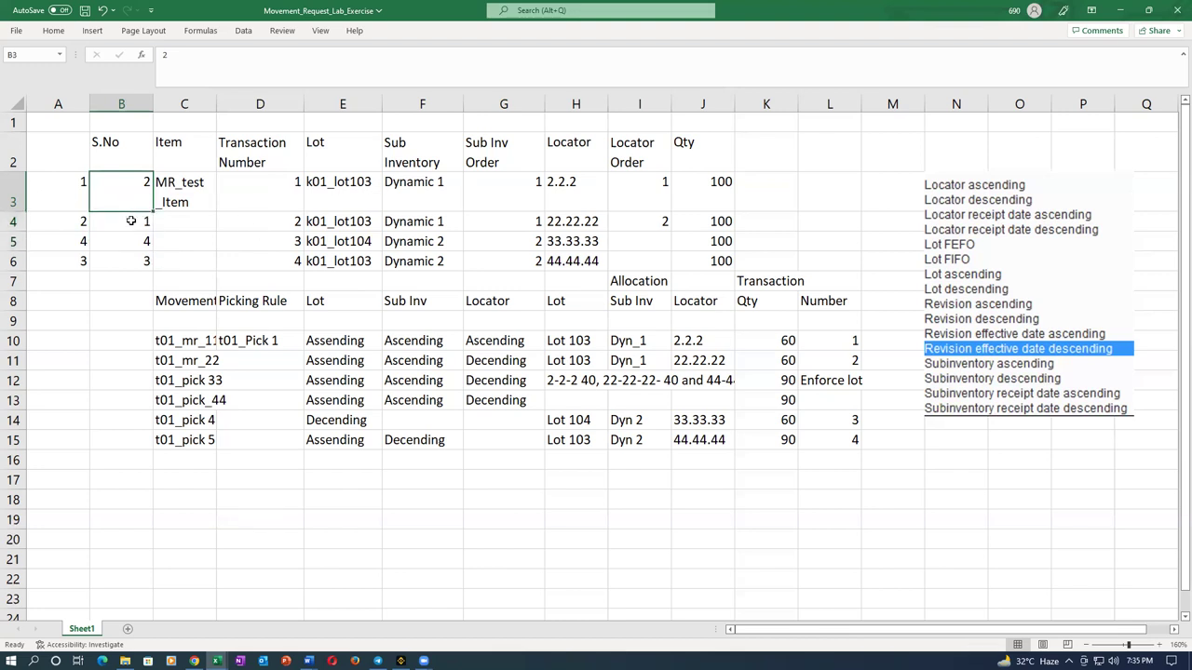
drag(131, 221, 133, 240)
click(268, 223)
click(279, 185)
click(271, 264)
click(373, 263)
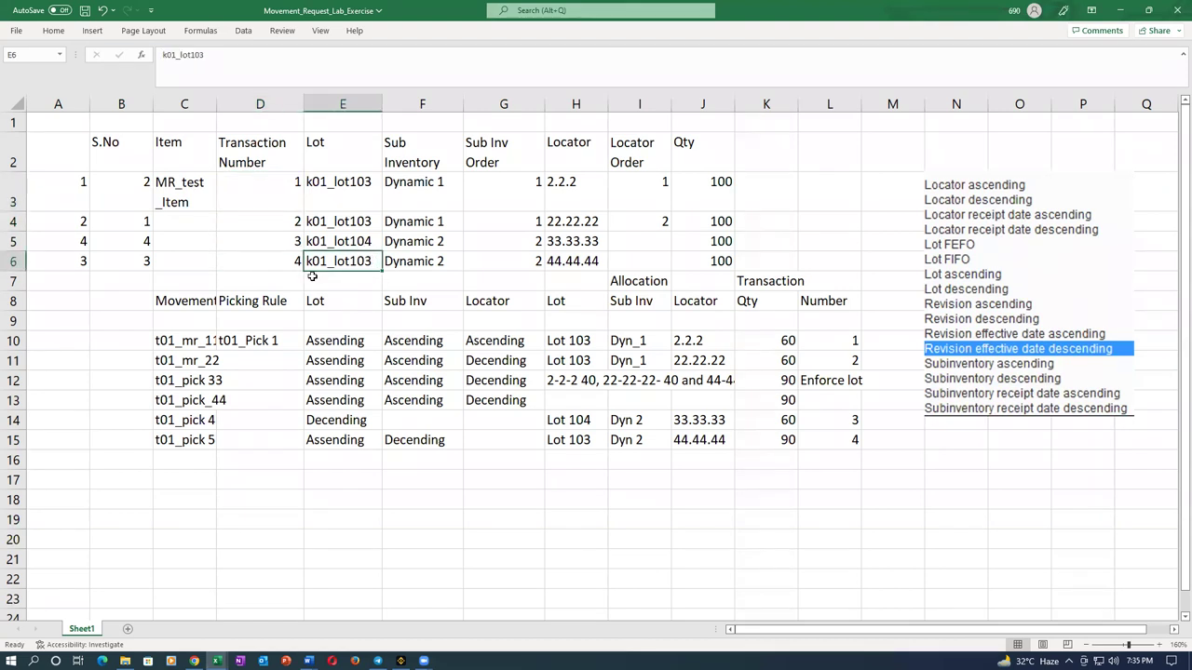
click(294, 224)
click(291, 186)
click(286, 266)
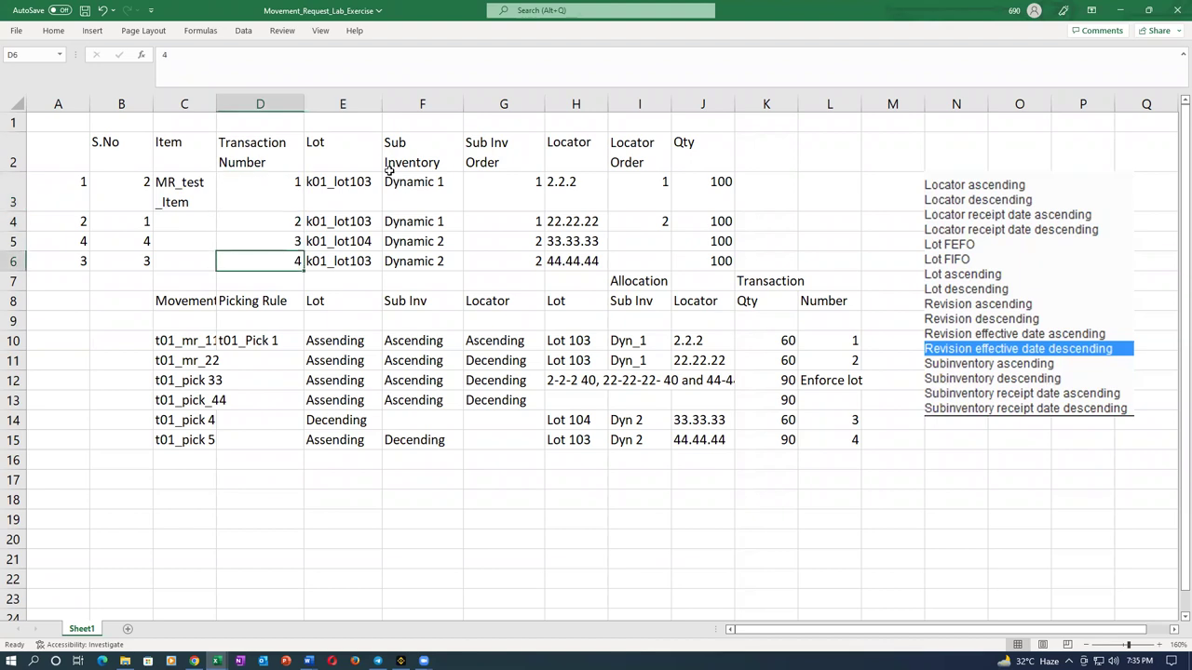
click(359, 183)
click(366, 220)
click(823, 390)
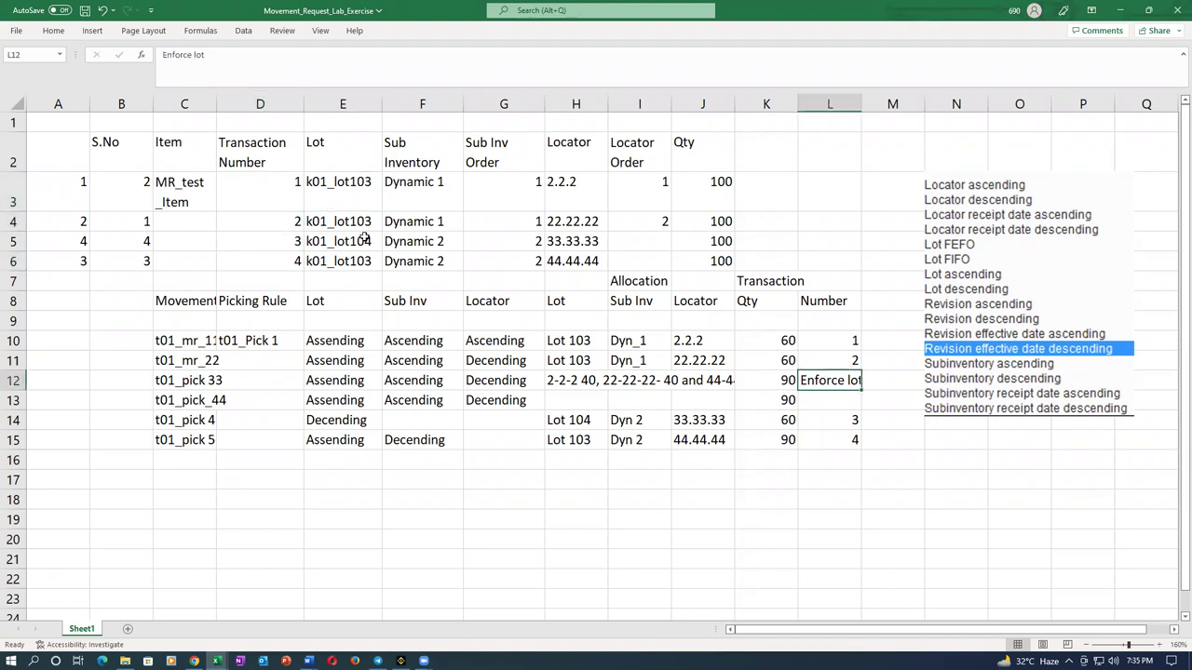
click(133, 191)
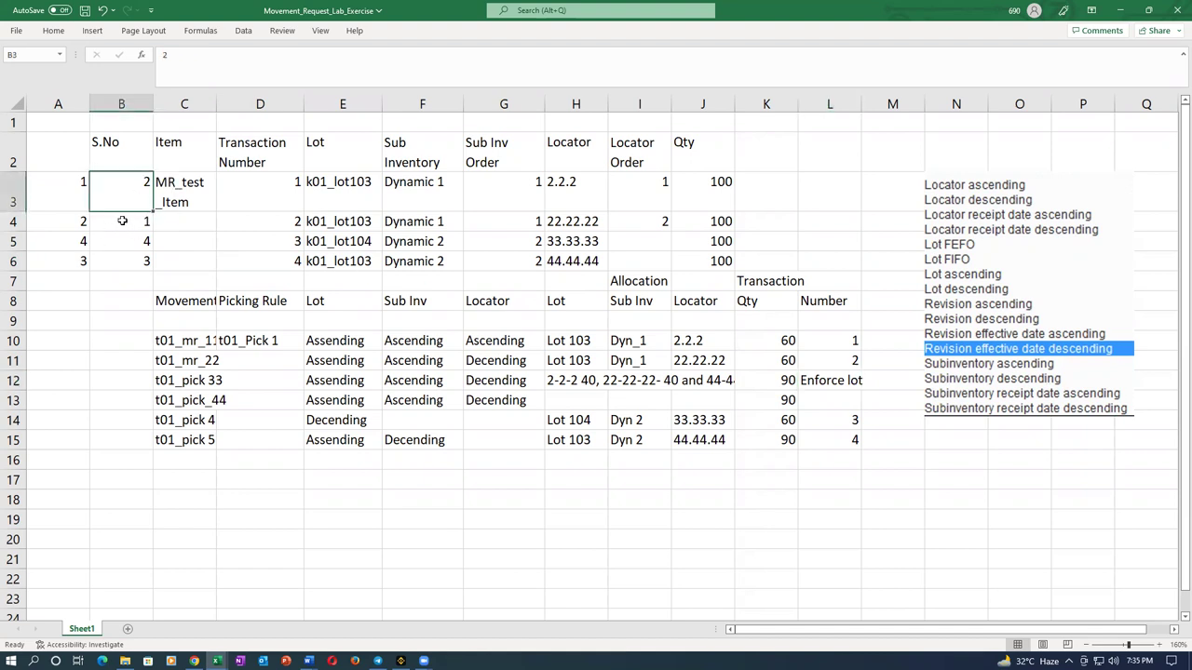
click(120, 220)
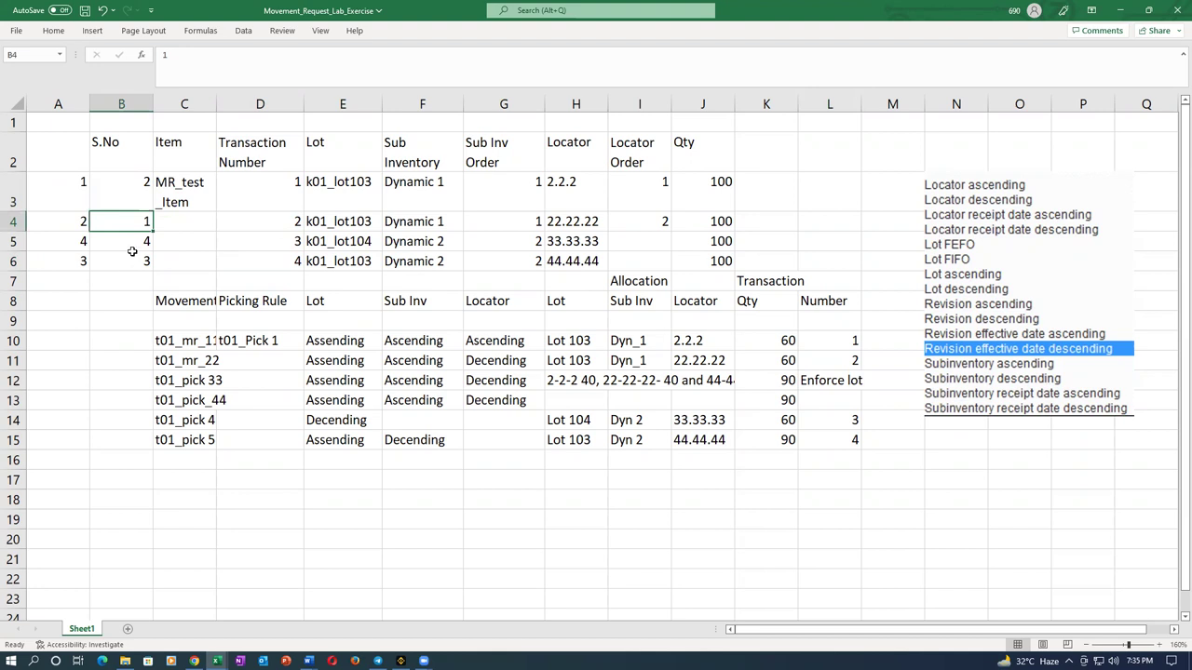
click(123, 242)
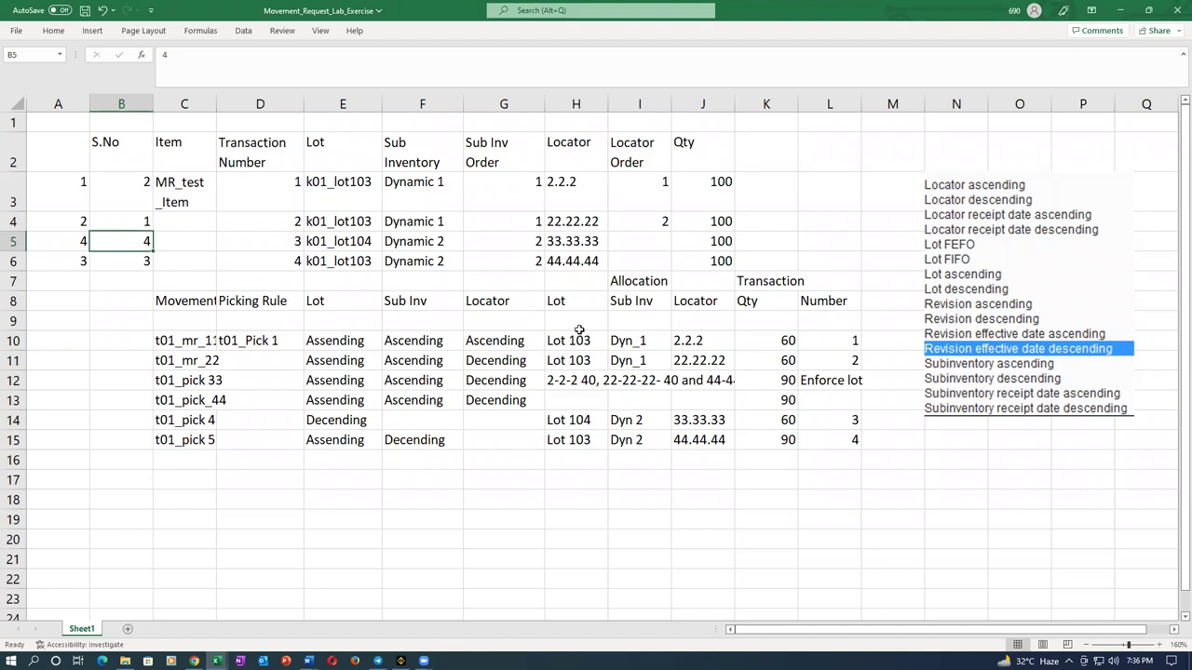
- Review the Enforce lot note in L12 against the serial numbers in B3–B6
click(832, 384)
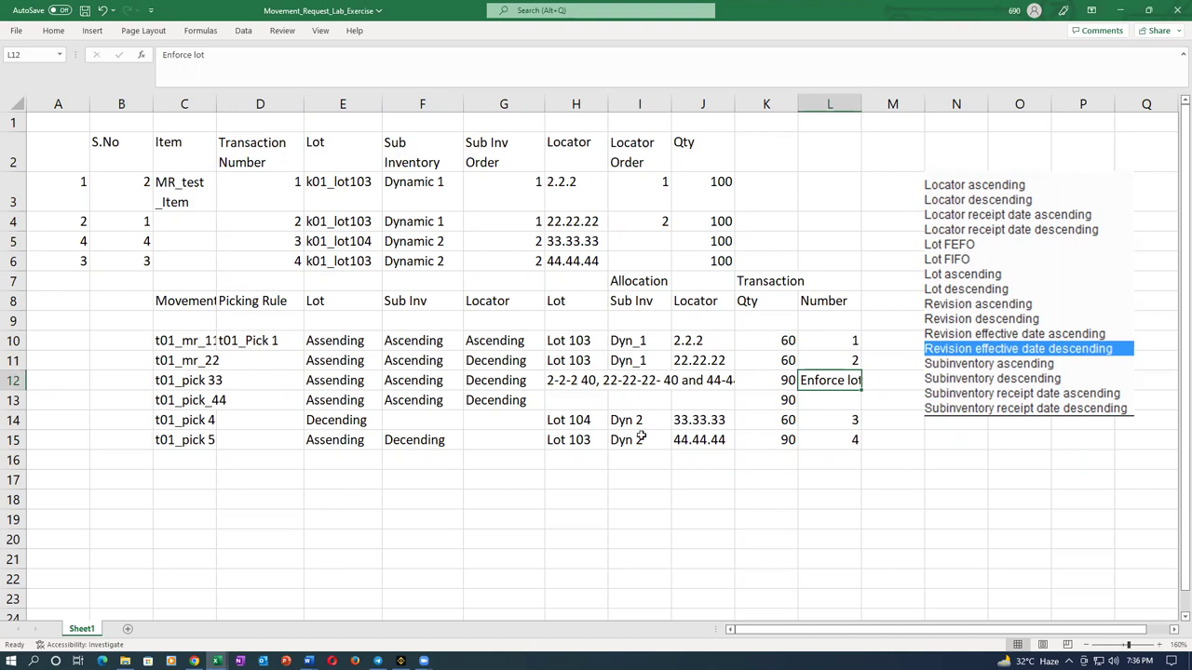
click(105, 190)
click(132, 230)
click(128, 246)
click(135, 266)
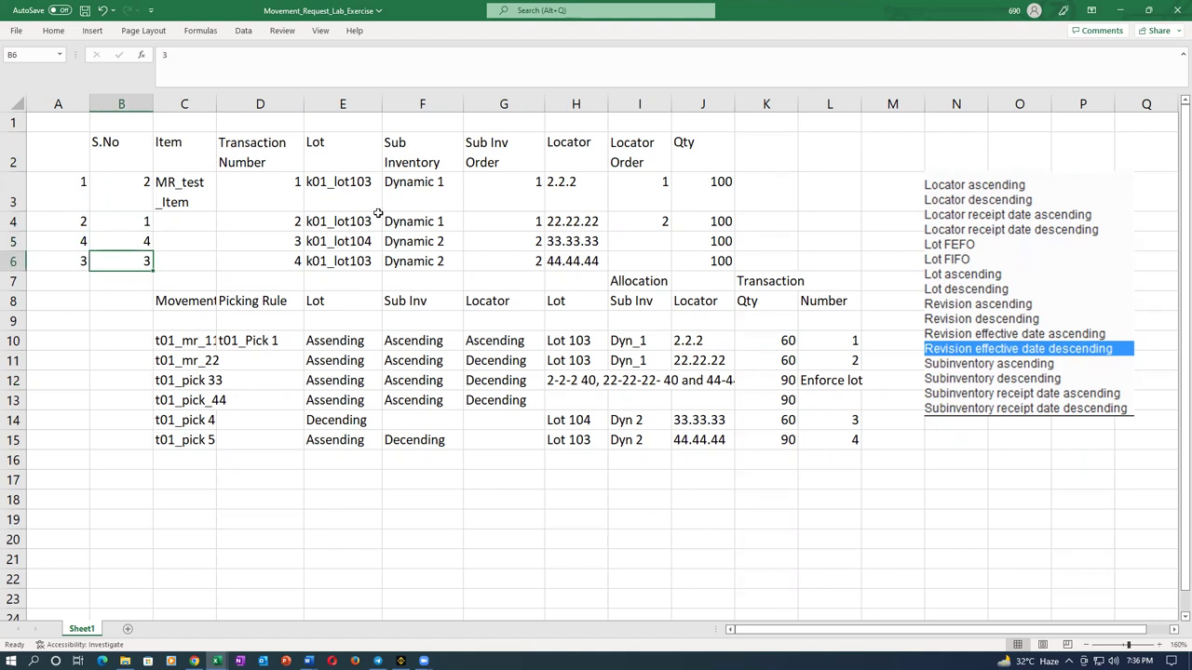
click(819, 381)
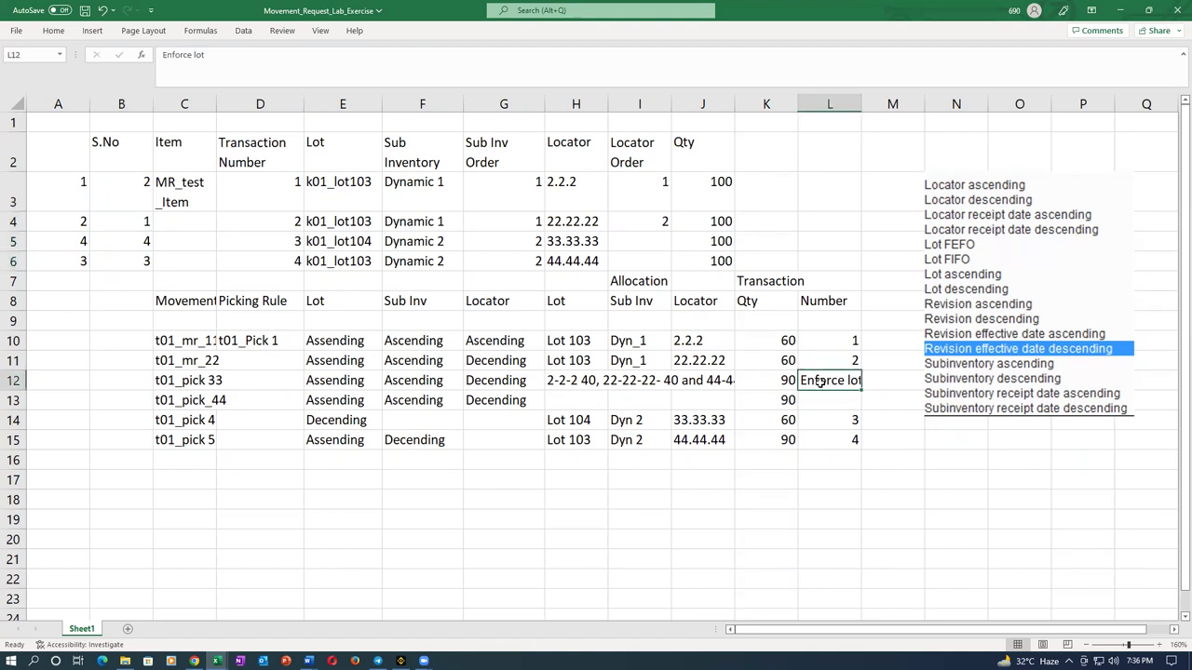
click(160, 185)
click(140, 222)
click(135, 240)
click(138, 260)
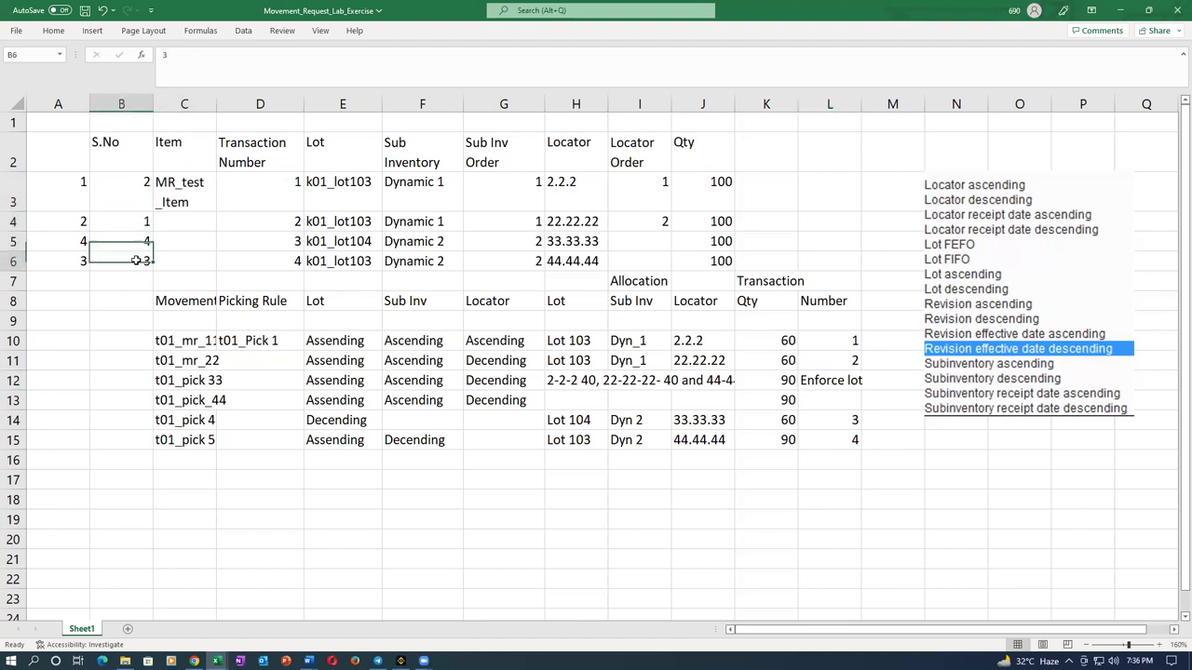
click(823, 380)
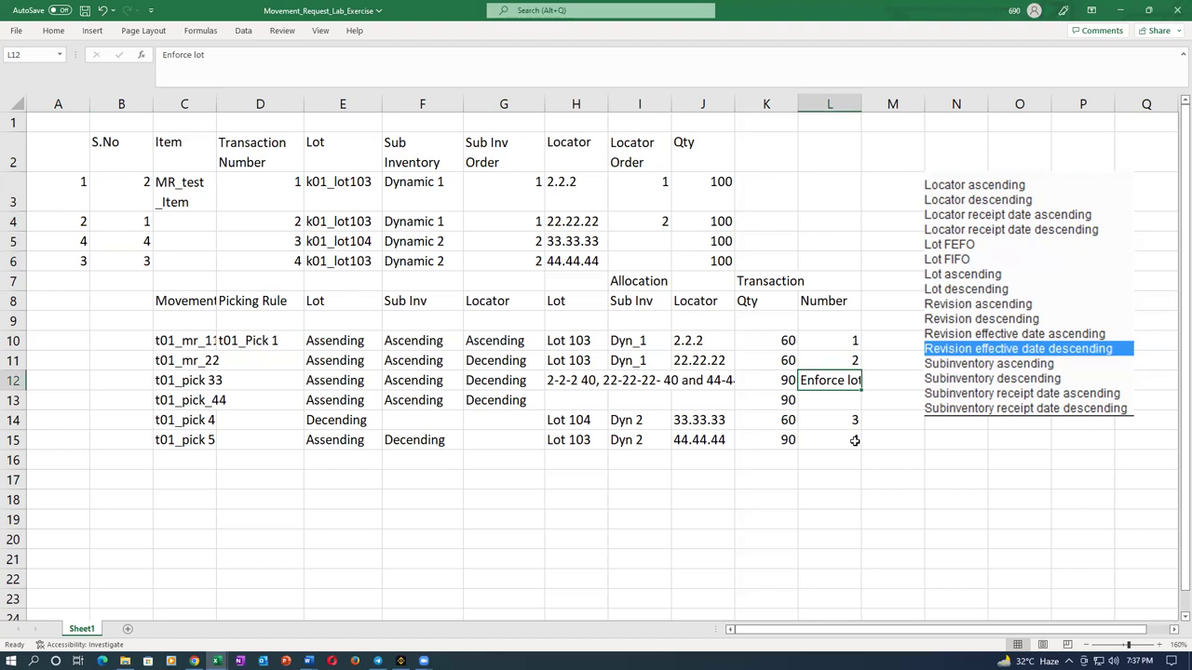
click(123, 197)
click(119, 228)
click(122, 246)
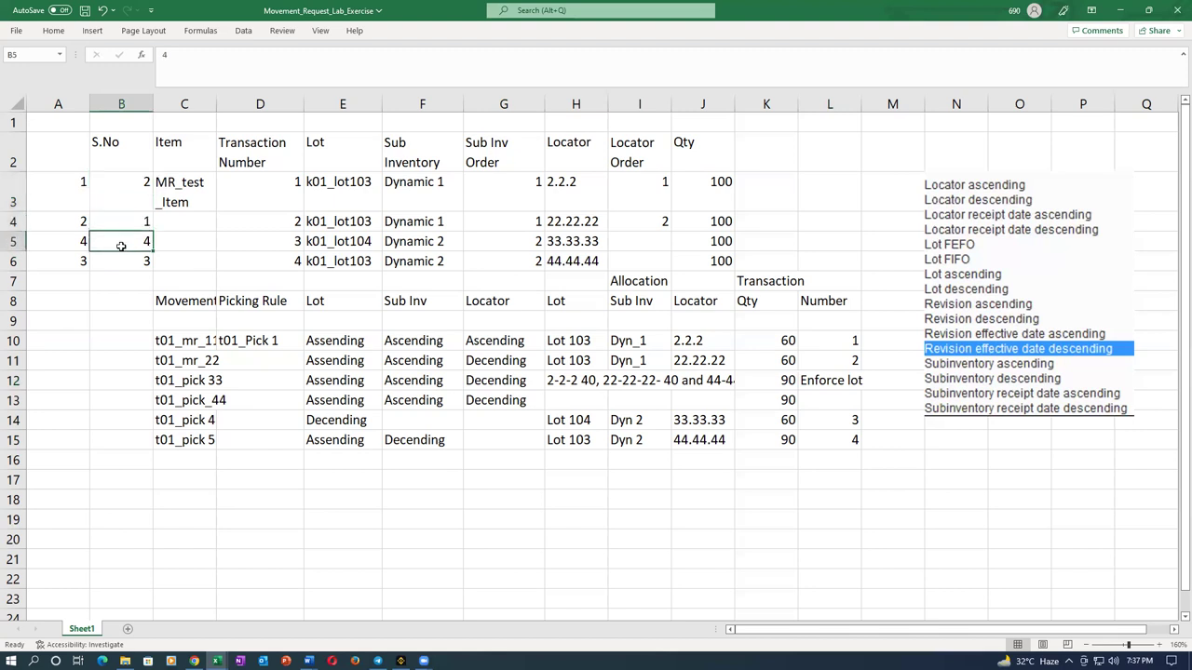
drag(125, 198, 134, 244)
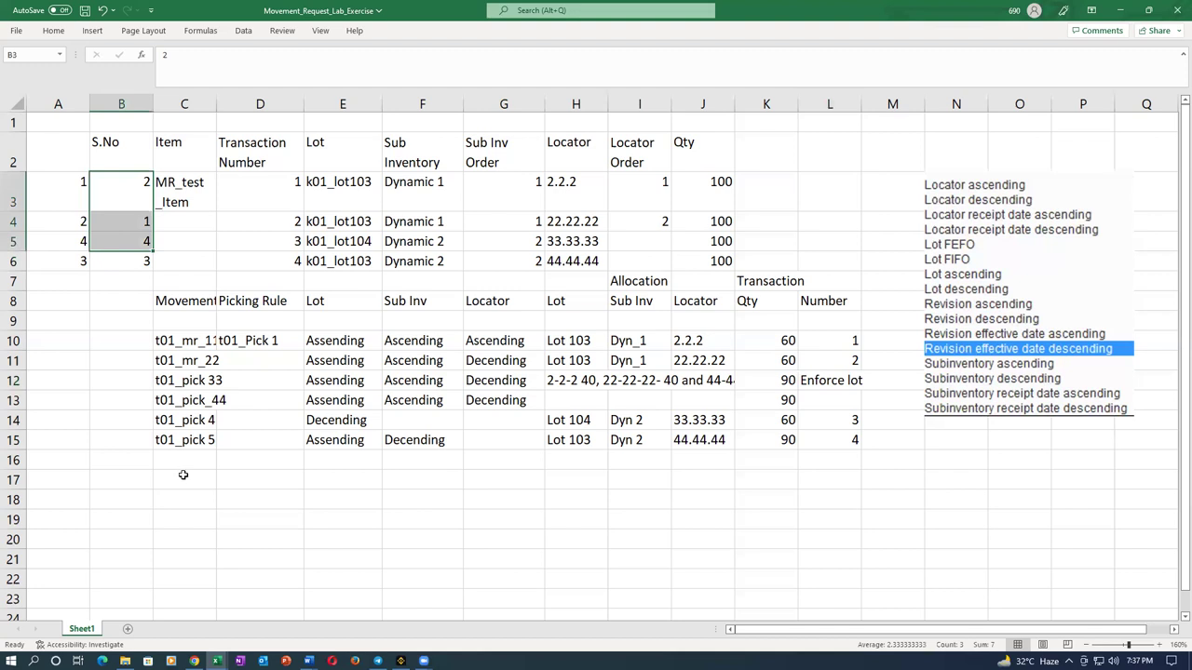
click(194, 476)
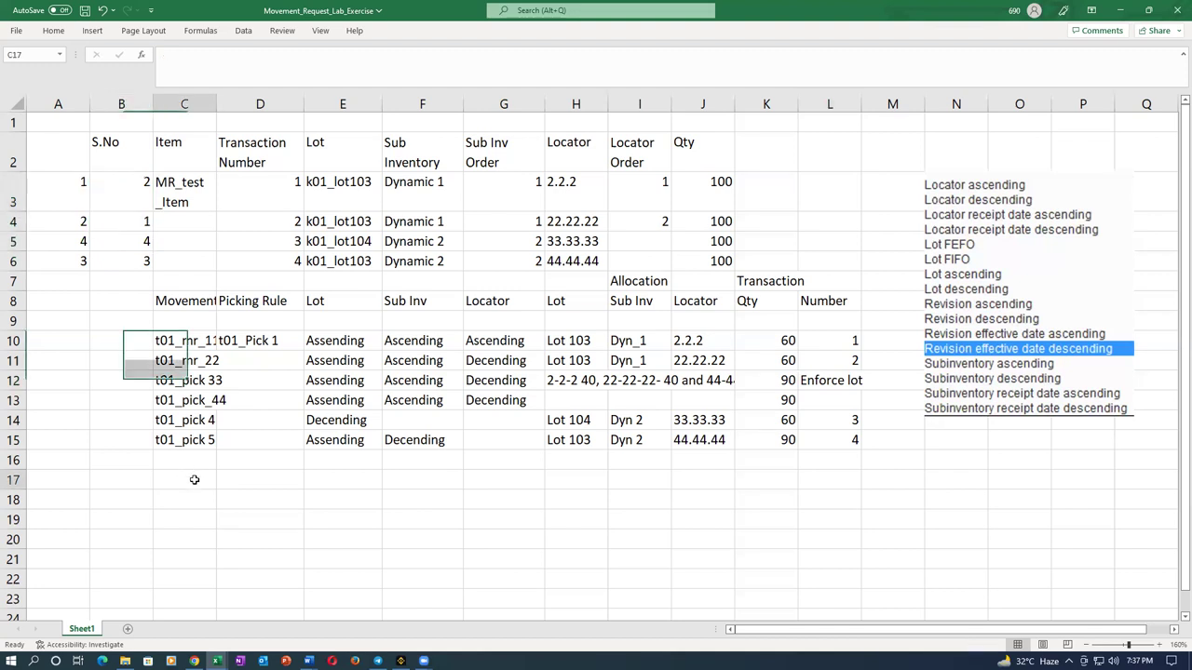
click(248, 484)
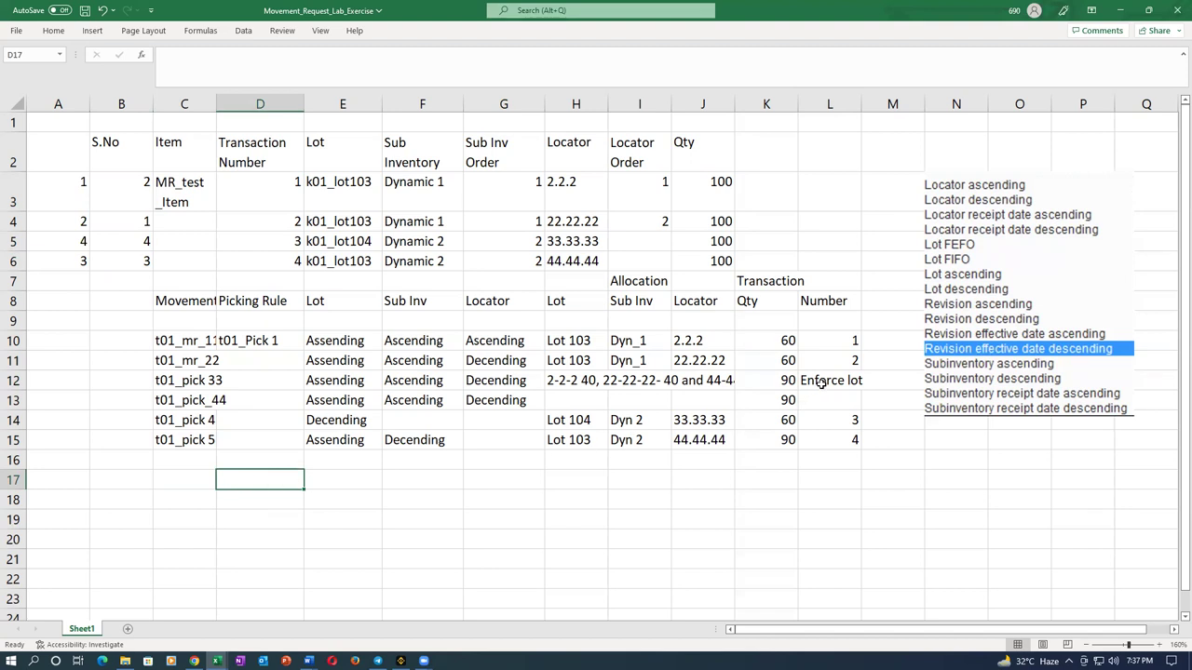
- Compare lots k01_lot103 and k01_lot104 in E3–E5 with the L12 note, then return to the browser
click(351, 193)
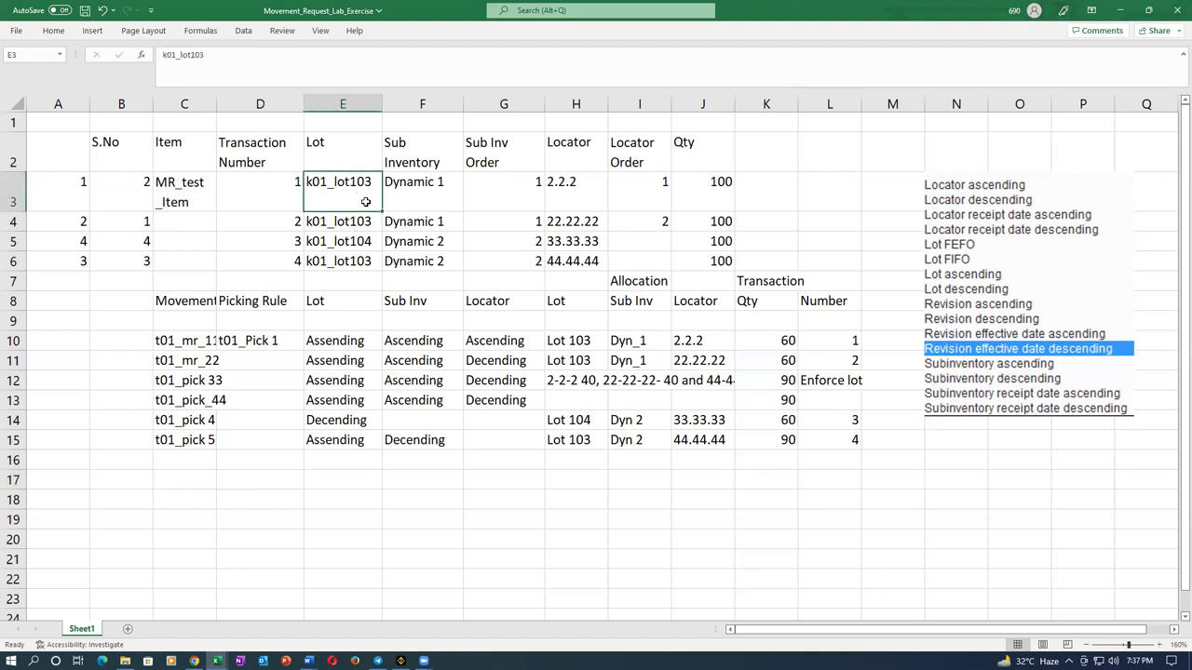
click(356, 226)
click(355, 241)
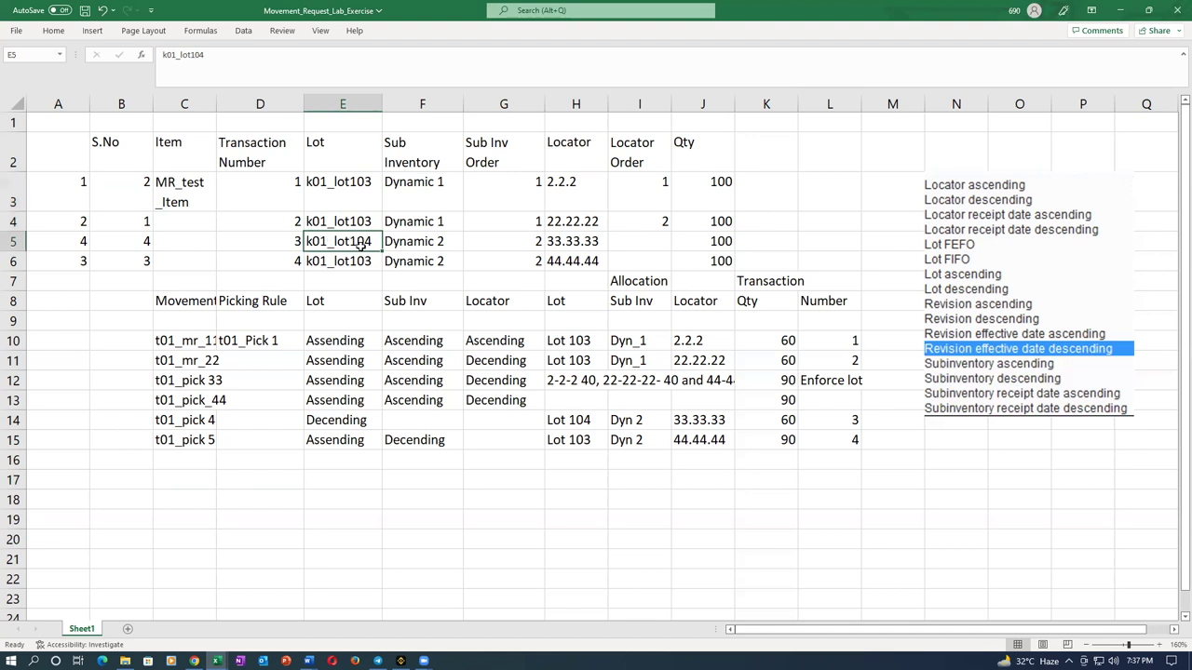
click(366, 185)
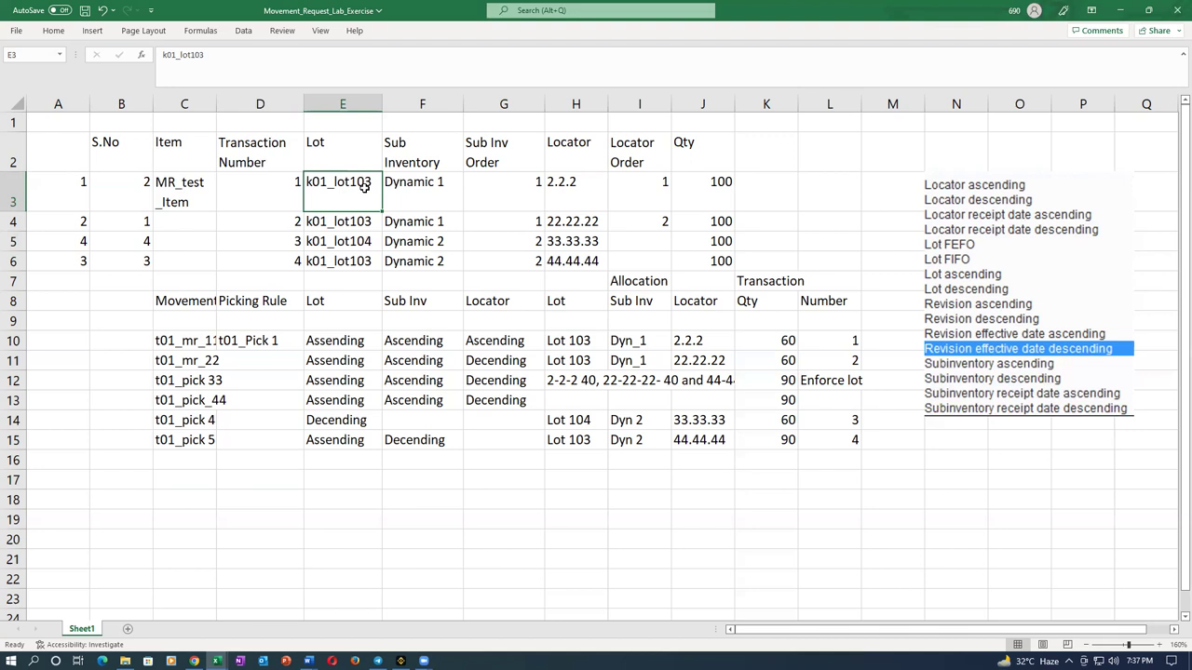
click(823, 380)
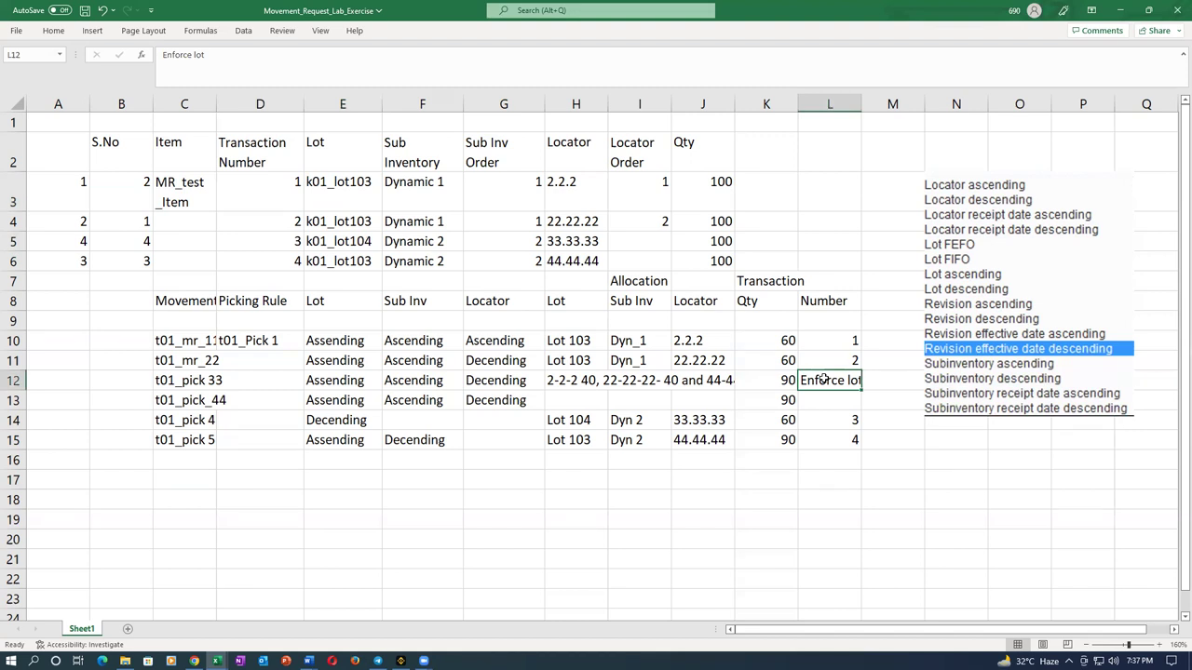
click(769, 387)
click(816, 379)
click(328, 190)
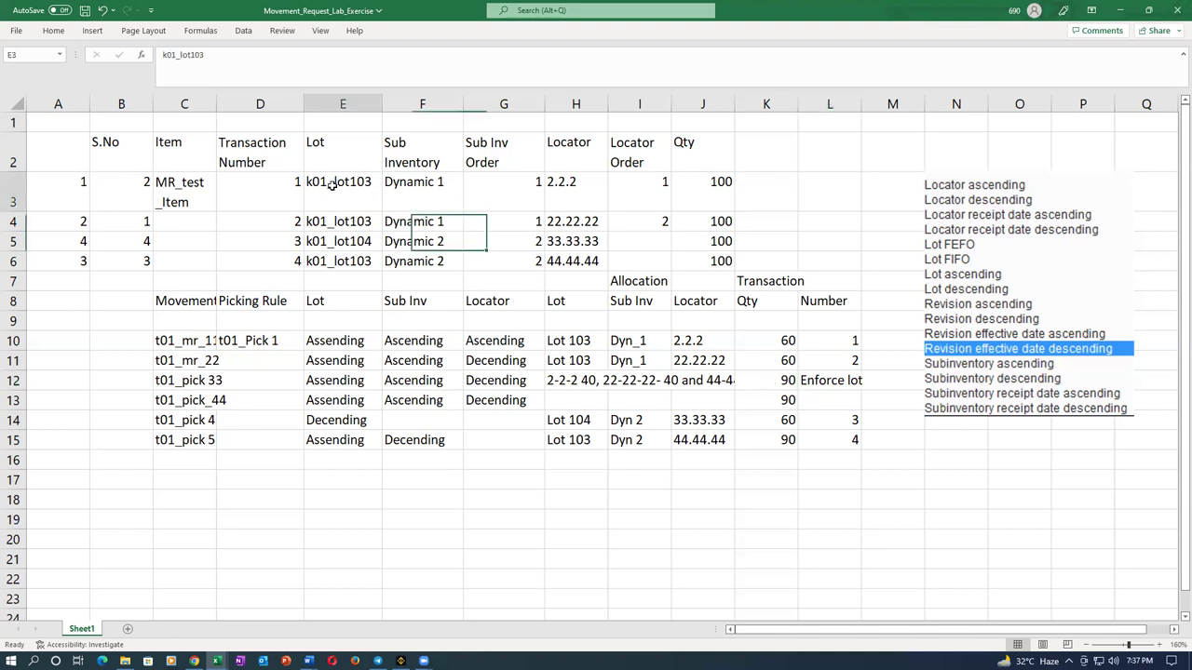
click(354, 240)
click(359, 503)
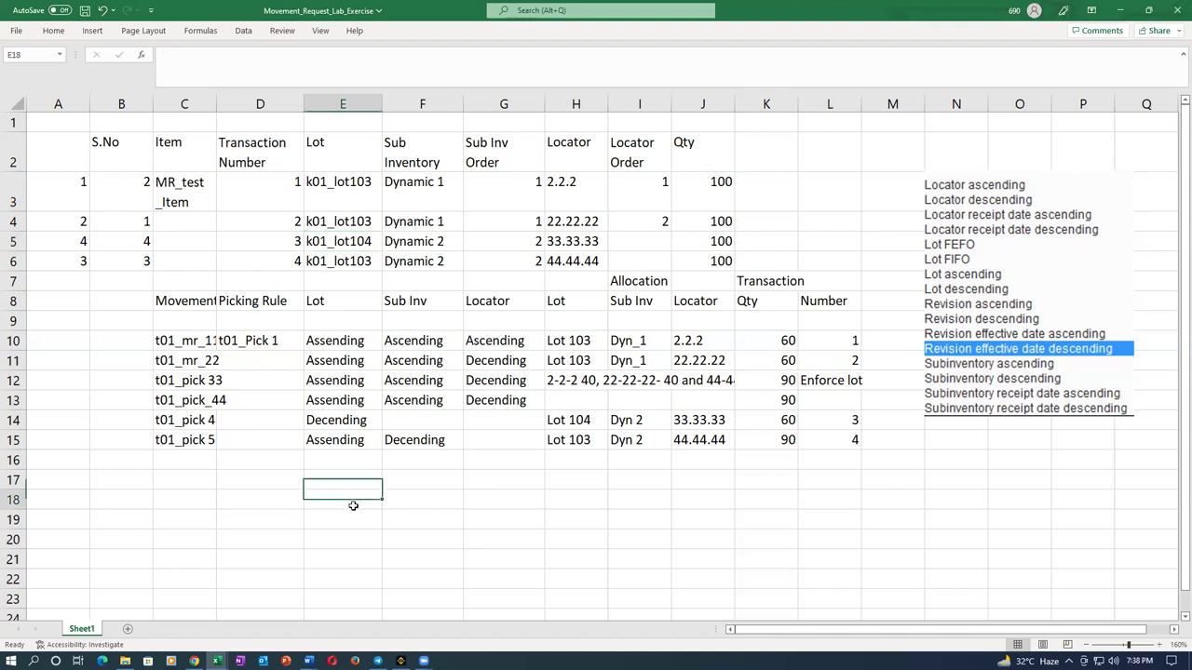
click(423, 494)
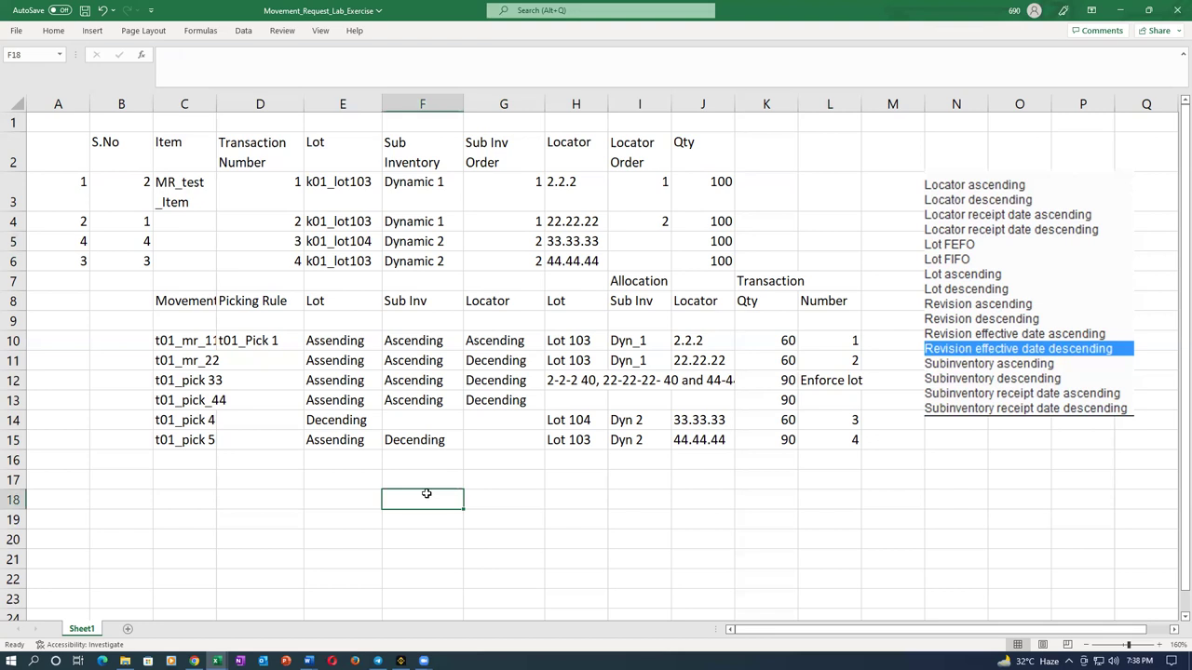
click(493, 508)
click(574, 494)
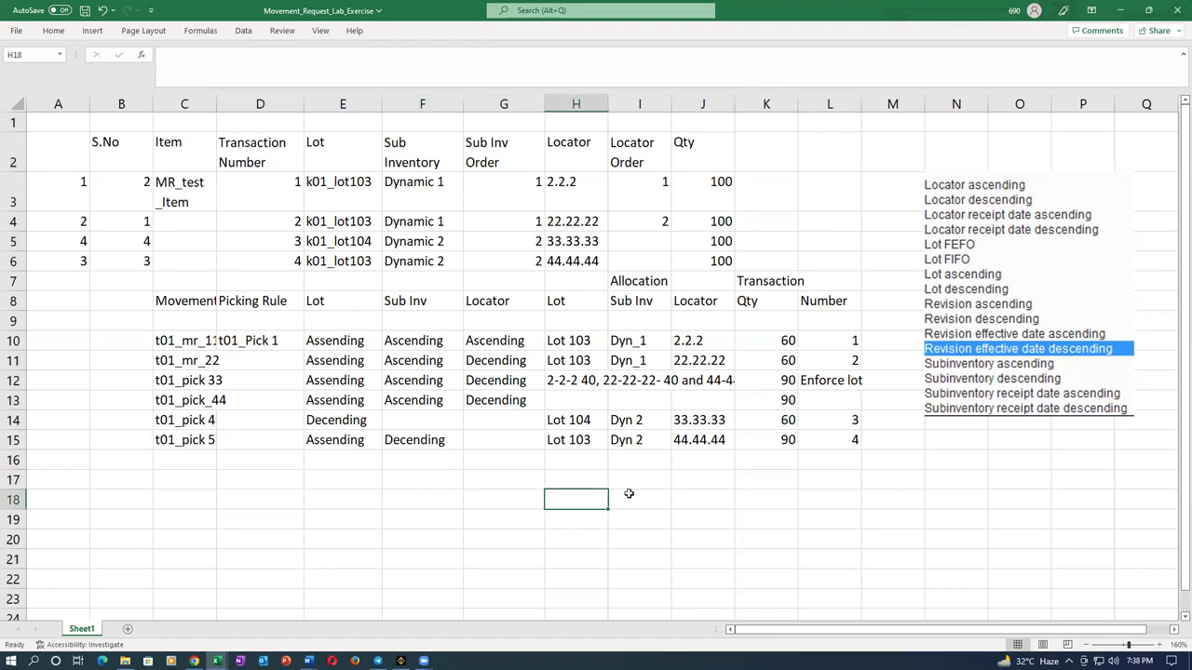
click(193, 661)
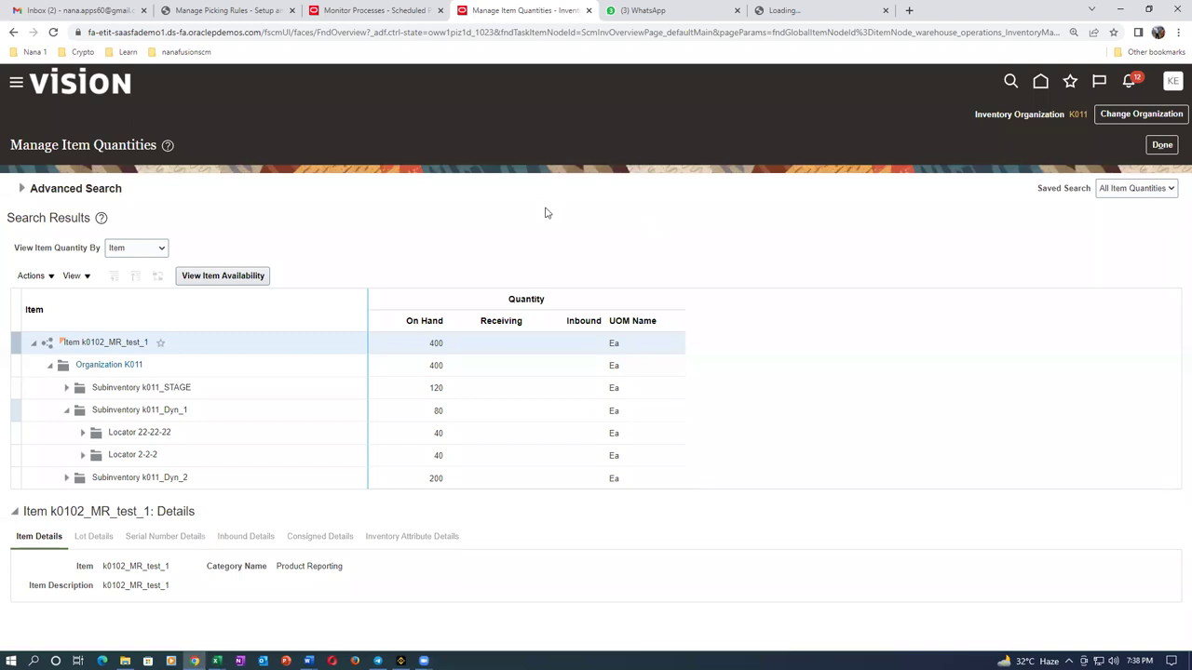
- Close Manage Item Quantities and go back to the K011 picking rule assignments page
click(389, 11)
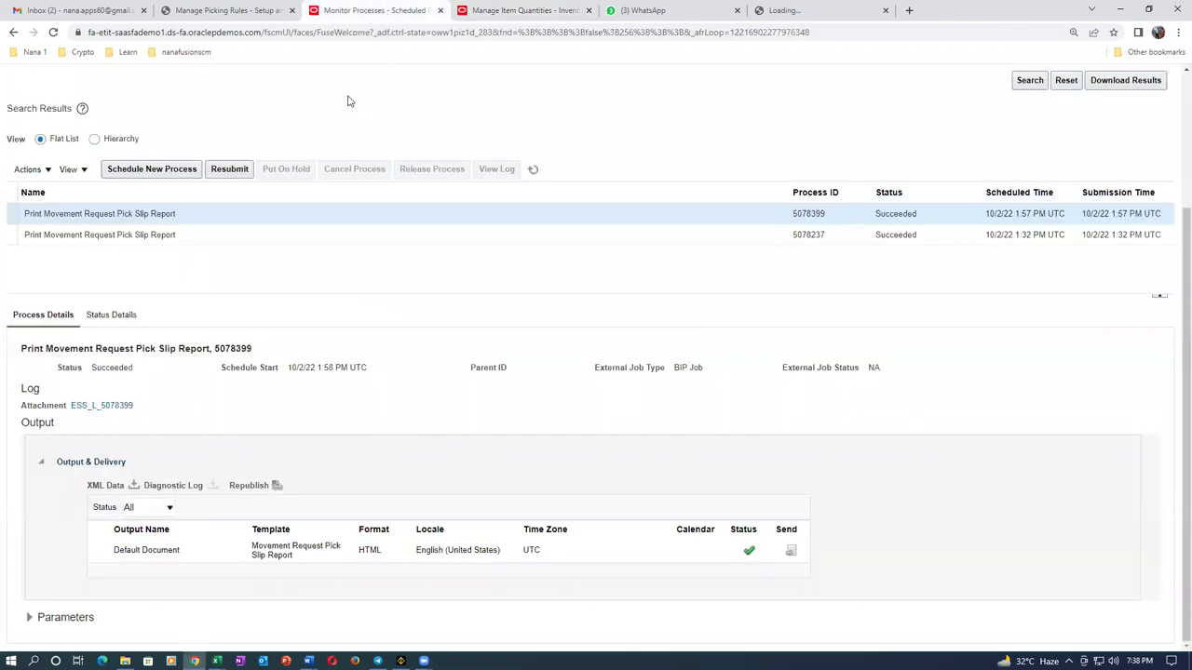
click(516, 10)
click(1150, 147)
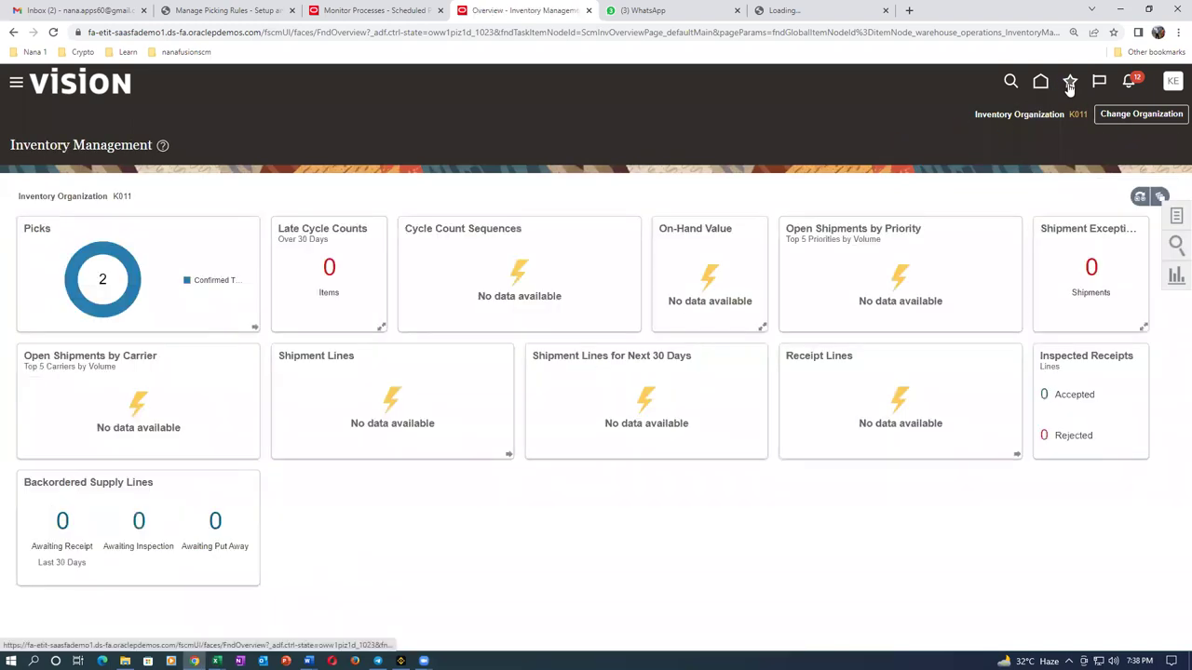
click(1069, 84)
click(820, 246)
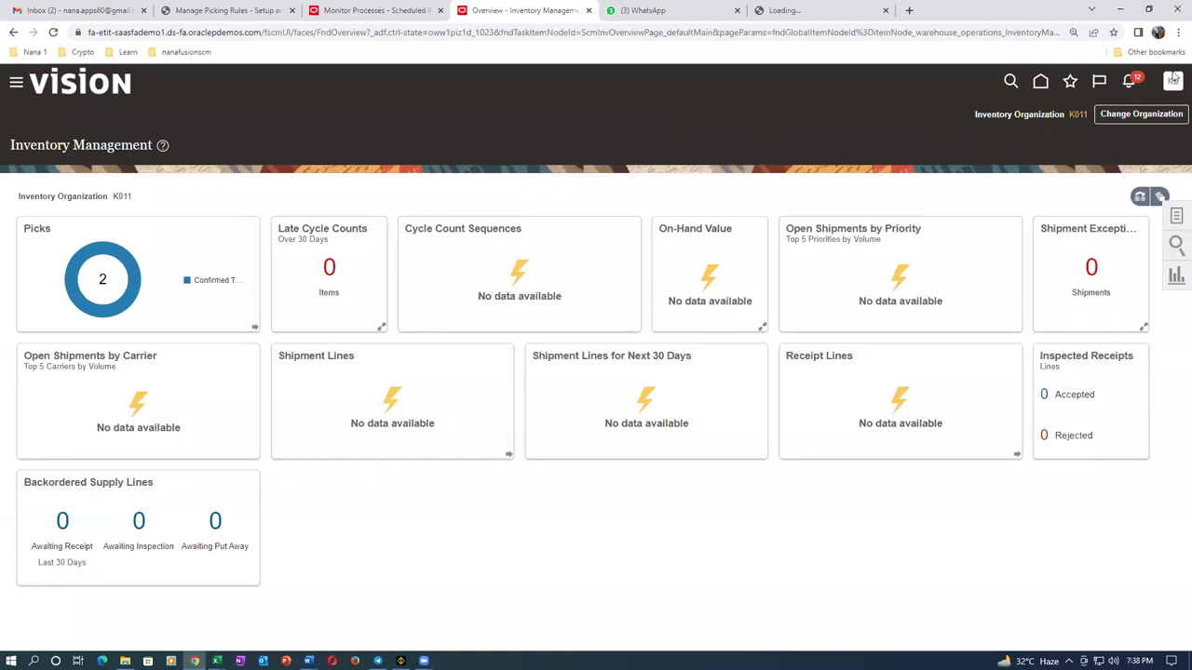
click(203, 11)
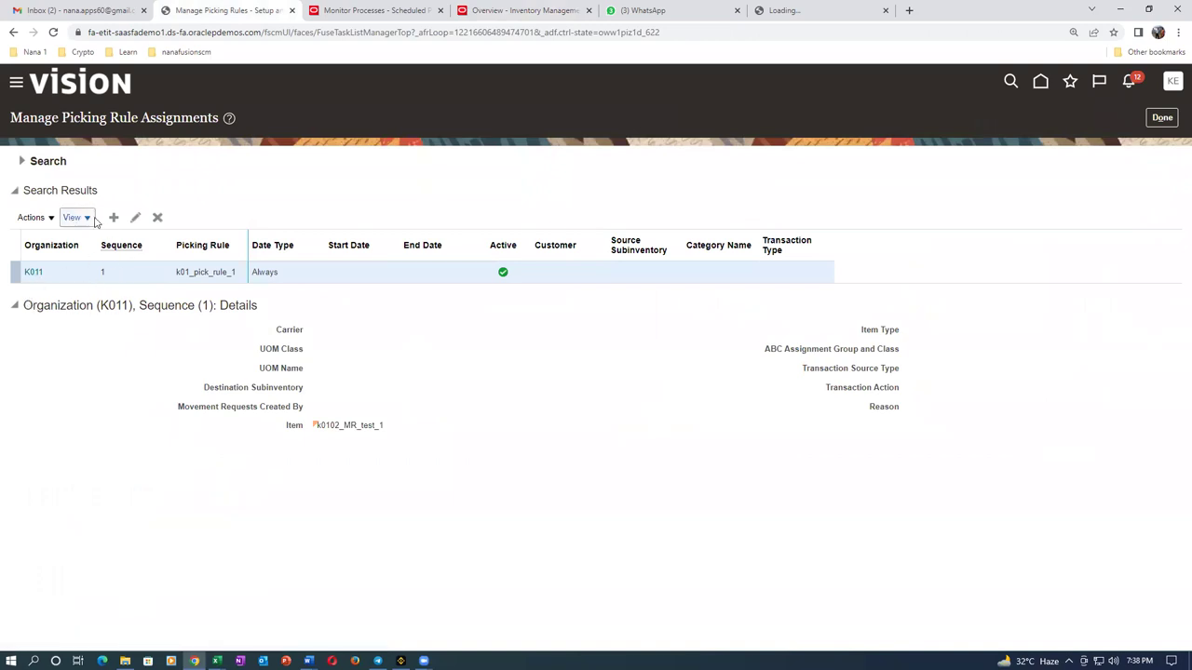
- Deactivate the K011 assignment of k01_pick_rule_1 and return to the picking rules list
click(135, 217)
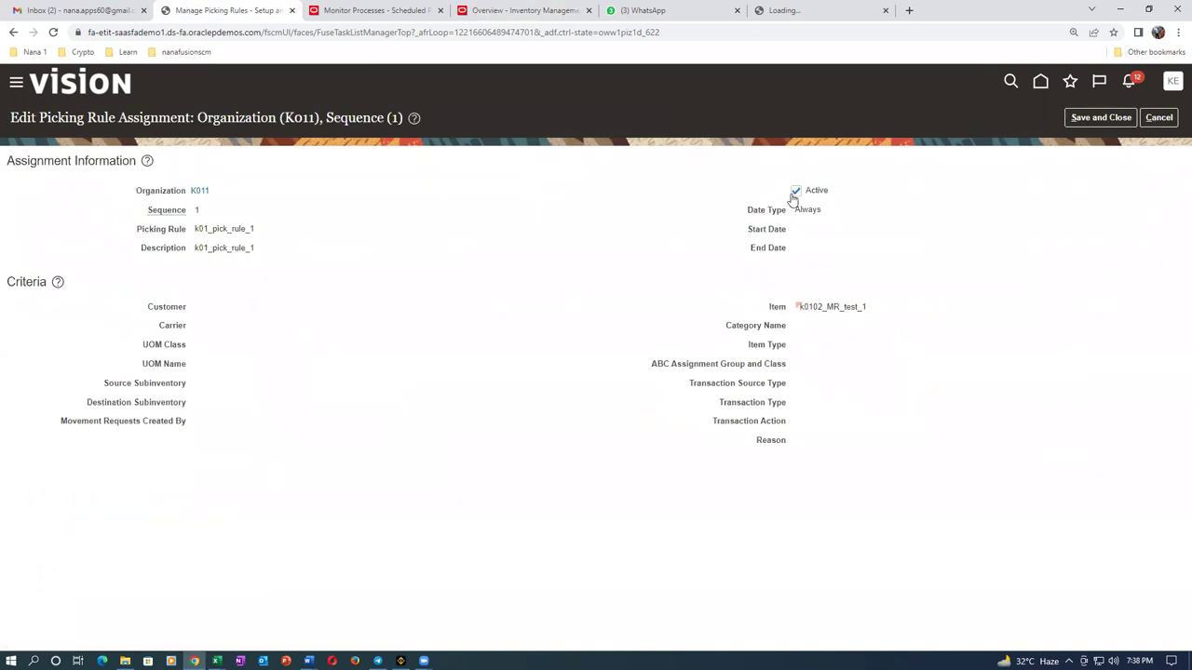
click(797, 194)
click(1122, 119)
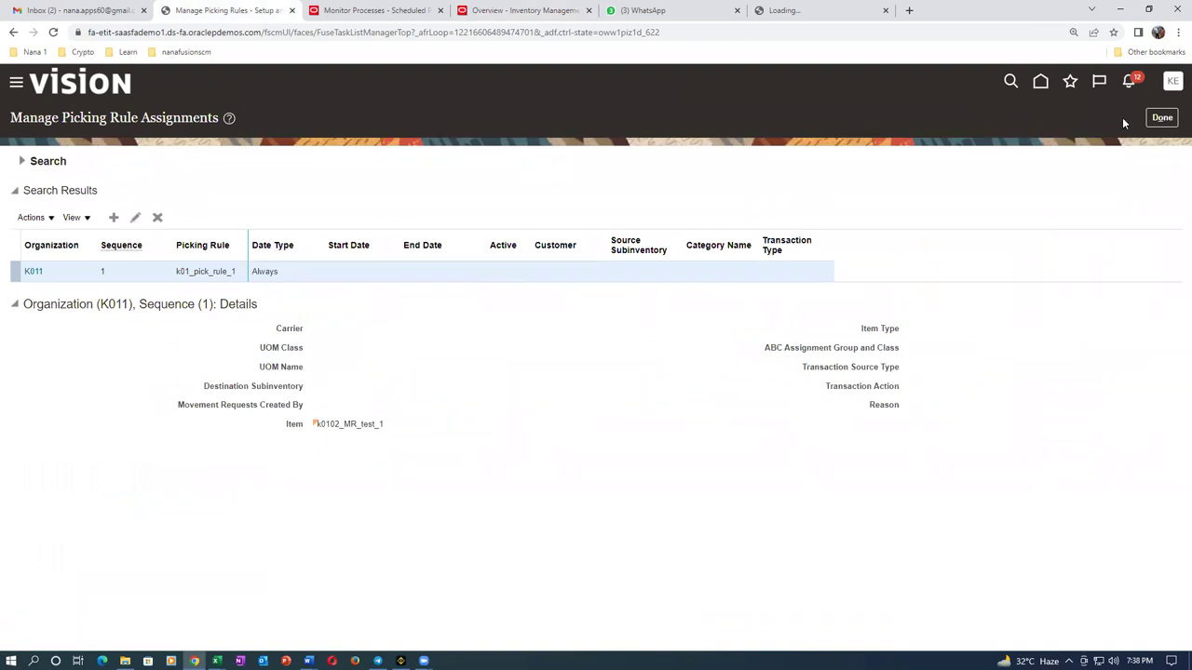
click(1161, 117)
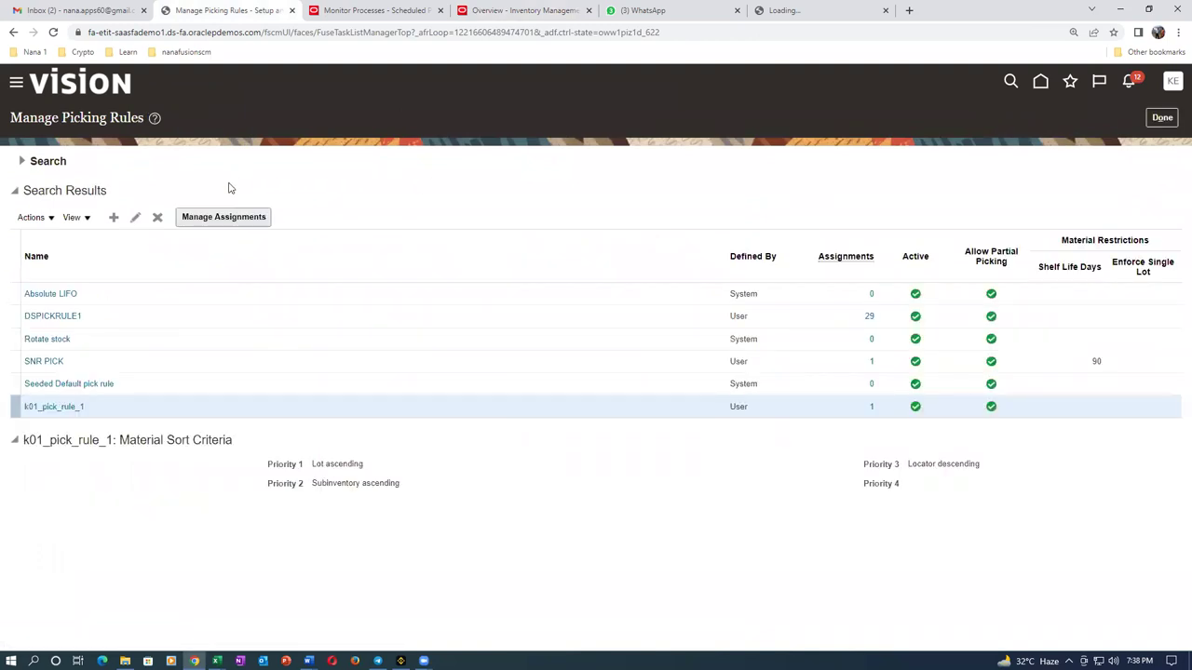
- Turn on Enforce single lot for k01_pick_rule_1, keep it active, and save
click(137, 217)
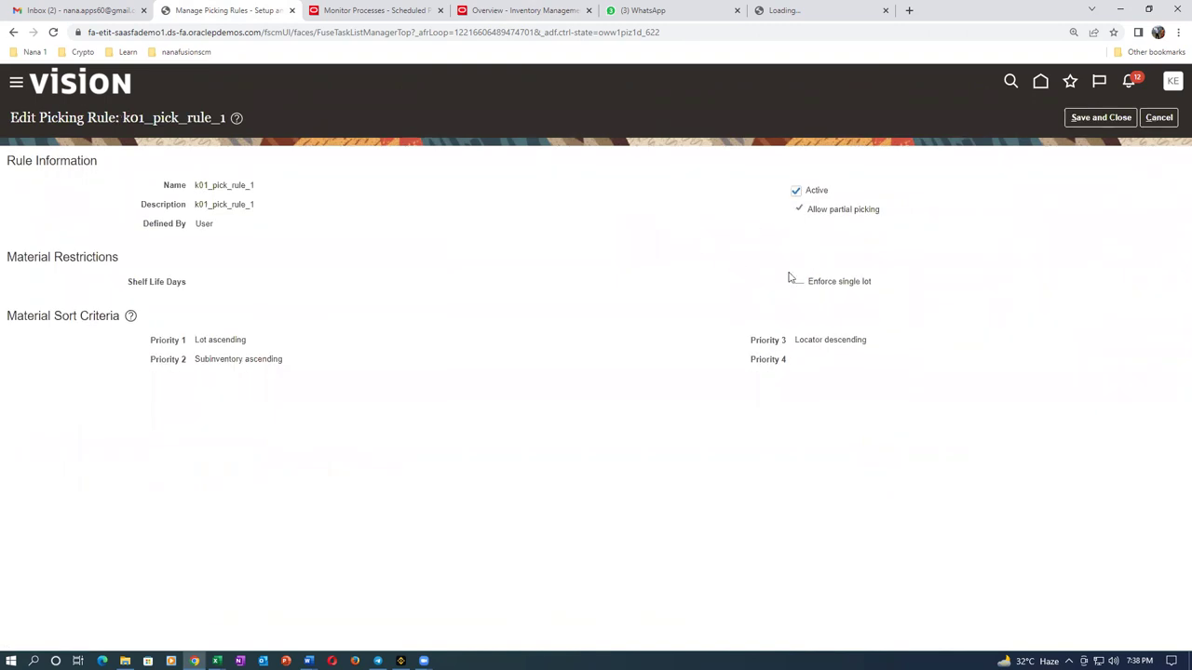
click(796, 190)
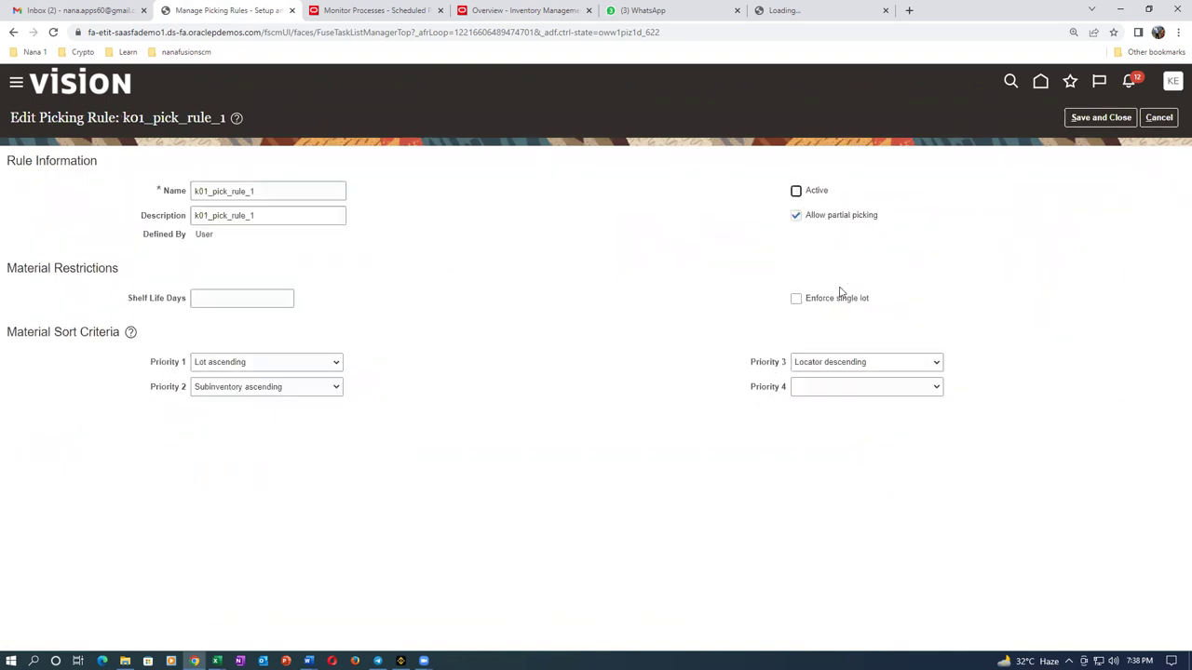
click(796, 299)
click(796, 191)
click(1113, 118)
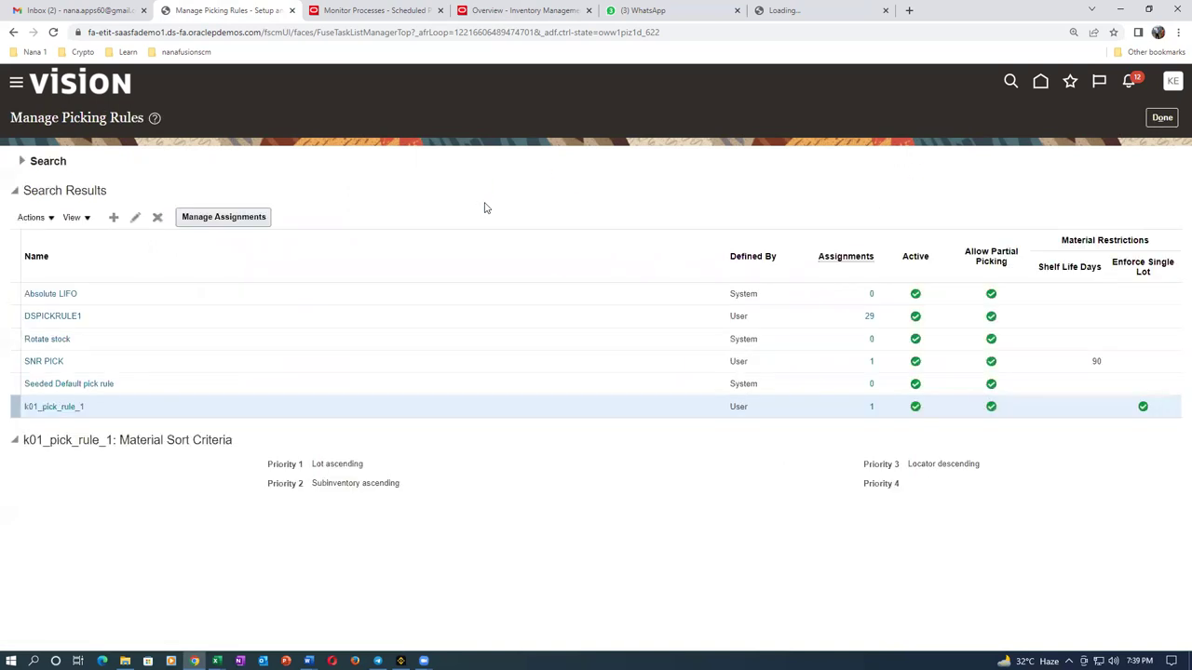
- Reactivate and save the K011 sequence 1 assignment, then switch to the Inventory Management overview
click(226, 217)
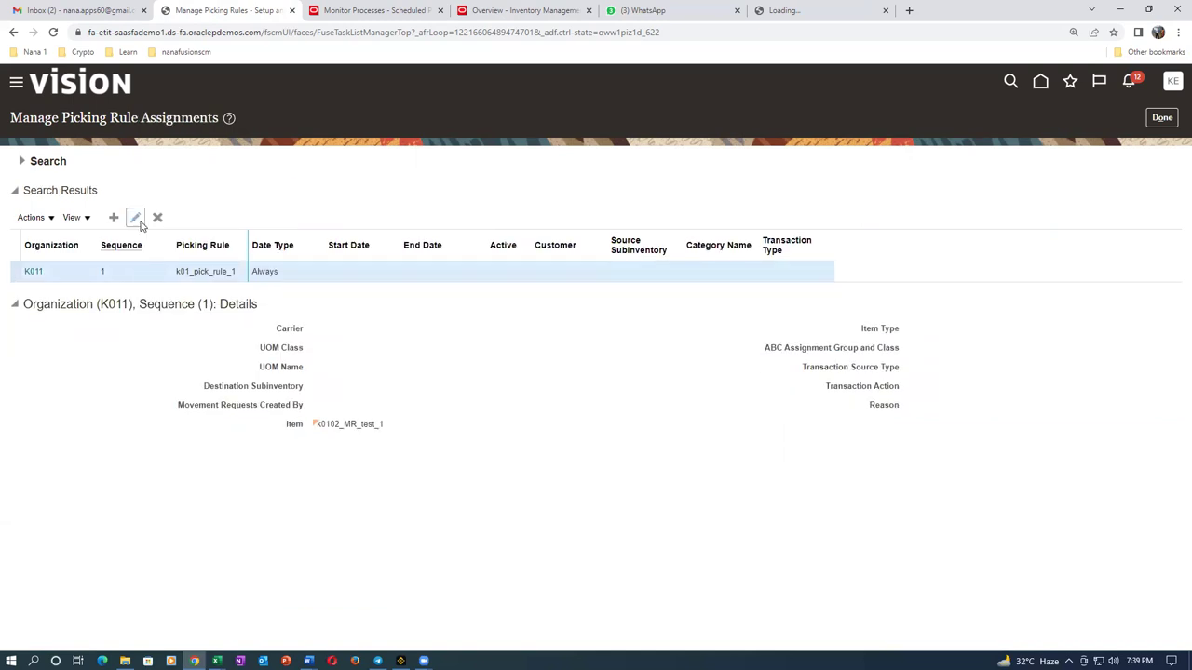
click(135, 217)
click(796, 192)
click(1091, 121)
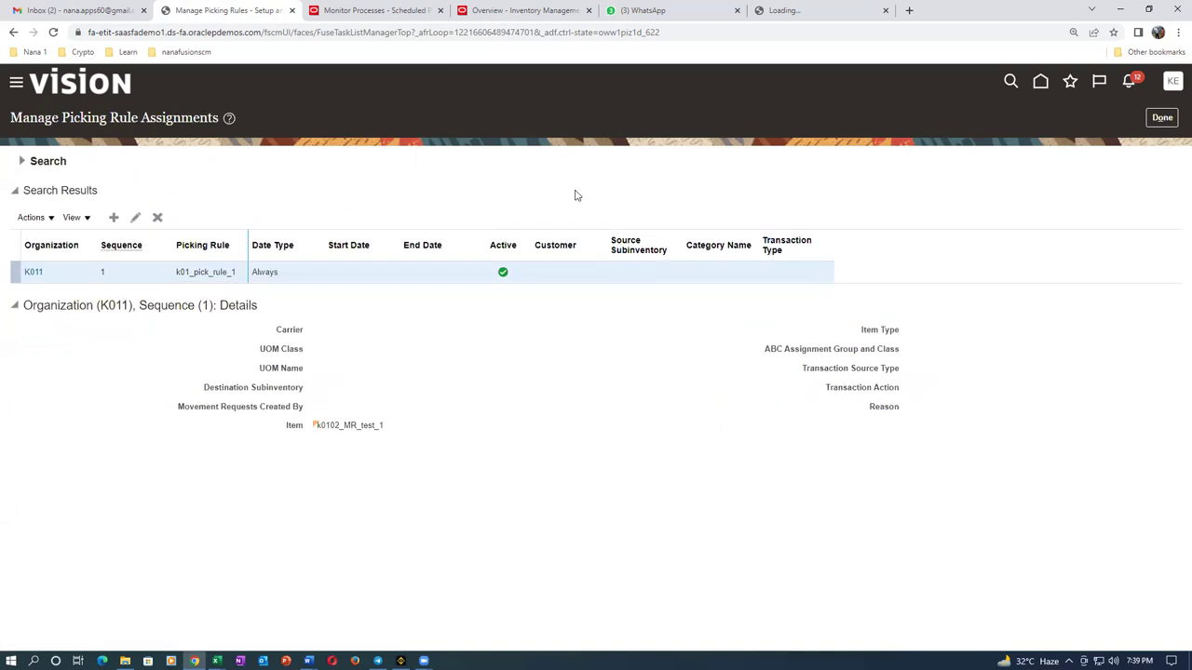
click(518, 11)
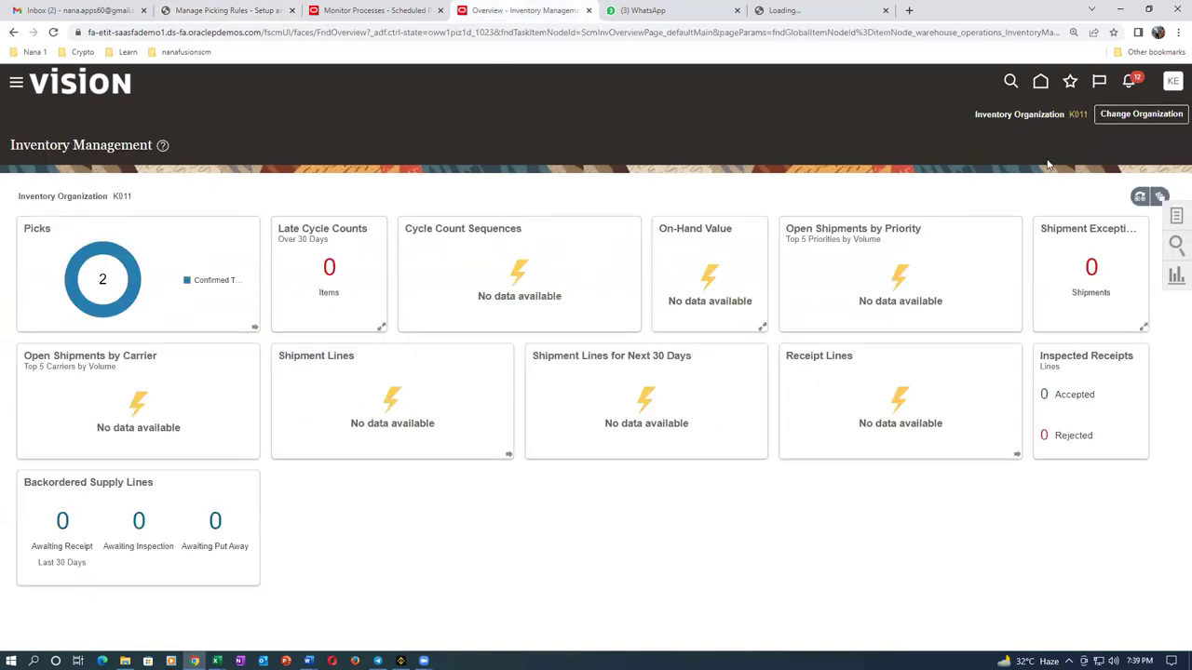
- Create movement request k01_MR_3 as a Movement Request Transfer into k011_STAGE
click(1169, 216)
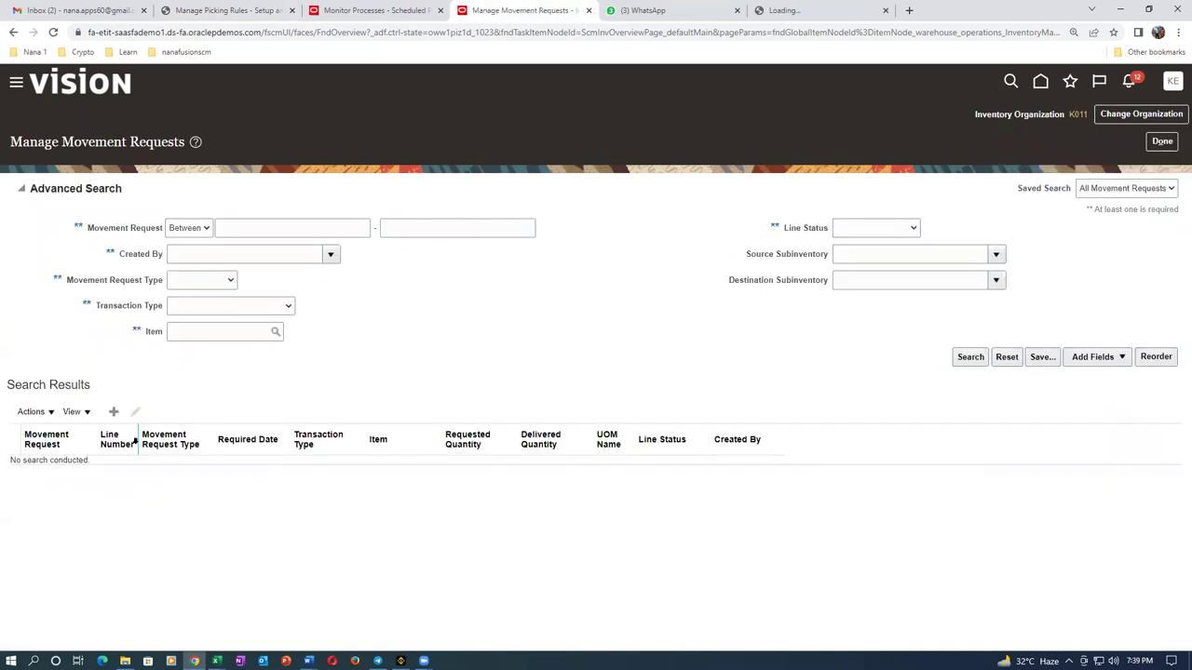
click(113, 412)
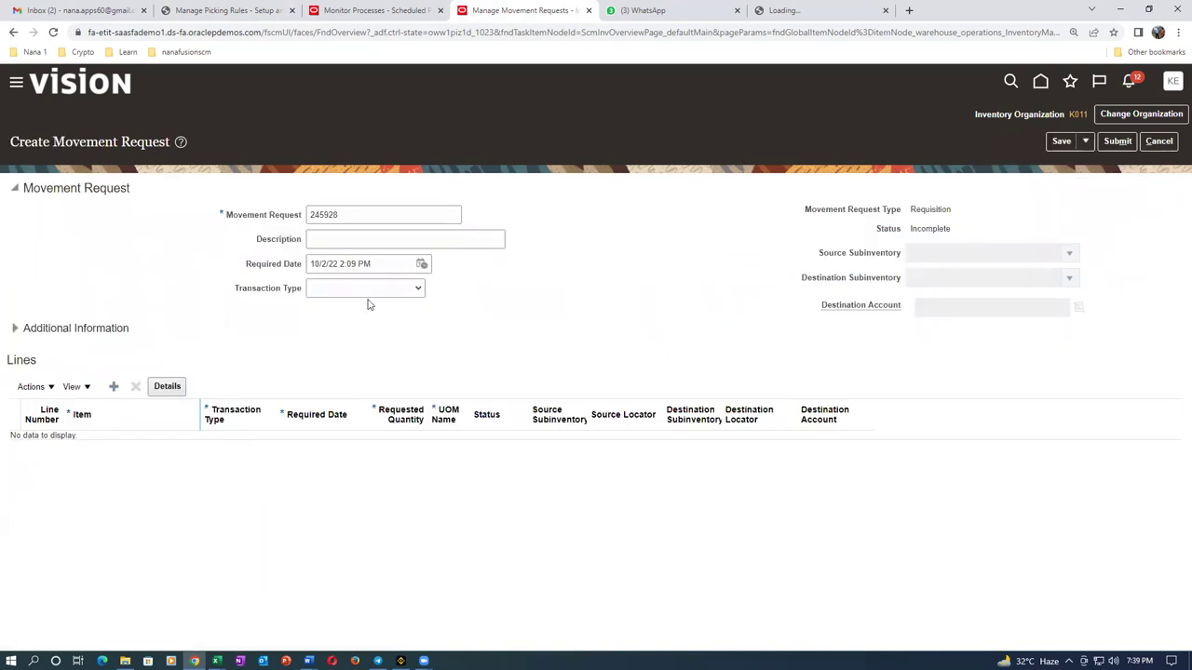
text(k01_MR_3)
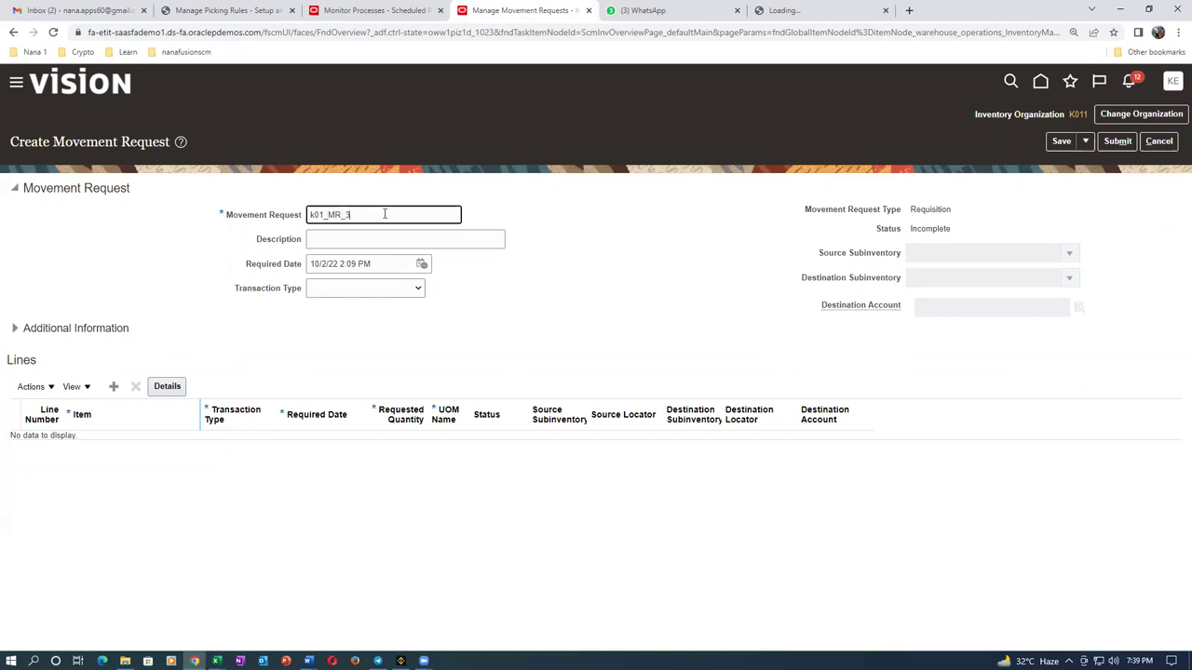
drag(384, 213, 262, 234)
key(ctrl+c)
click(335, 240)
key(ctrl+v)
click(347, 292)
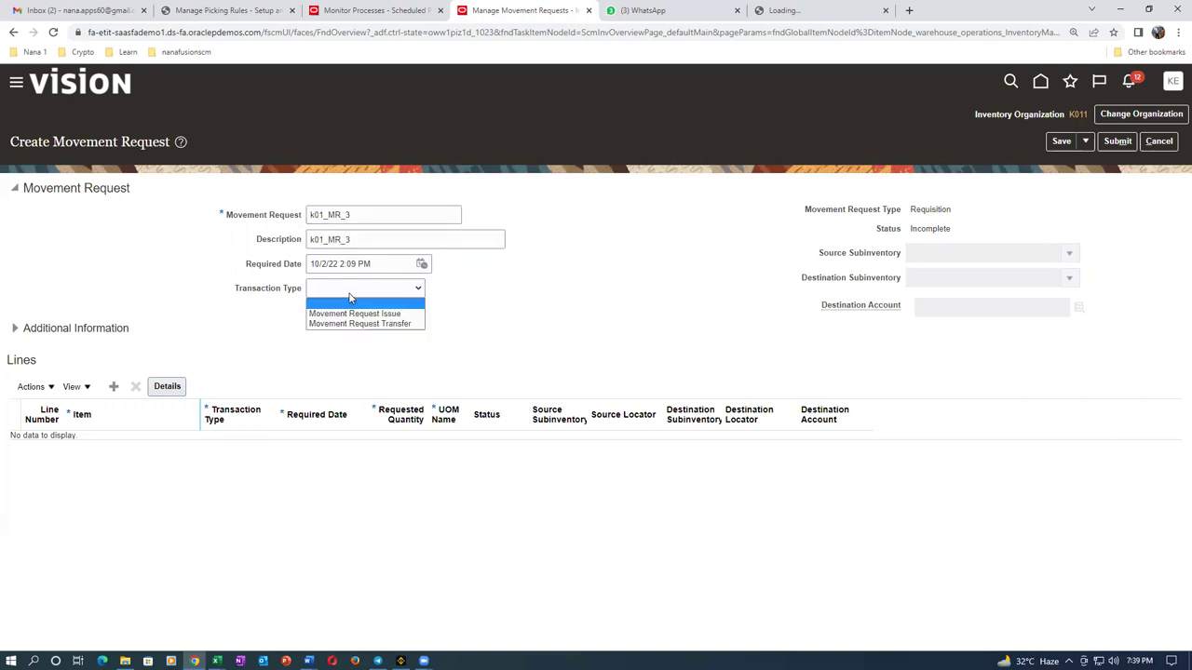
click(361, 324)
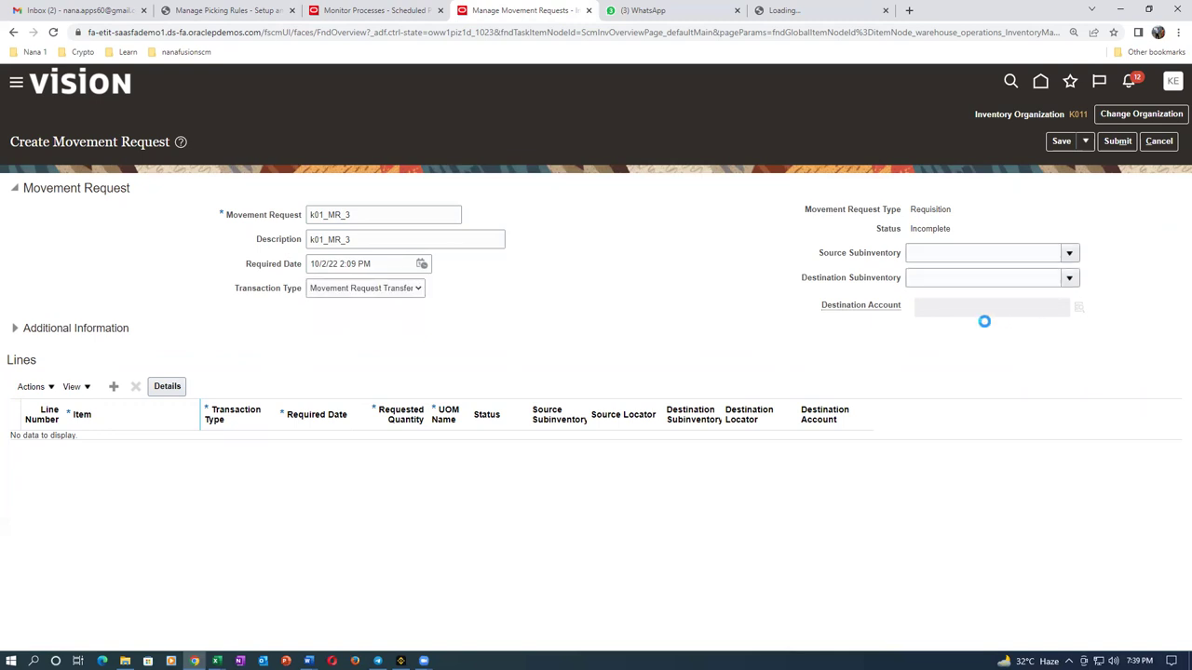
click(990, 323)
- Add a line for item k0102 with quantity 190 and submit the request
click(131, 447)
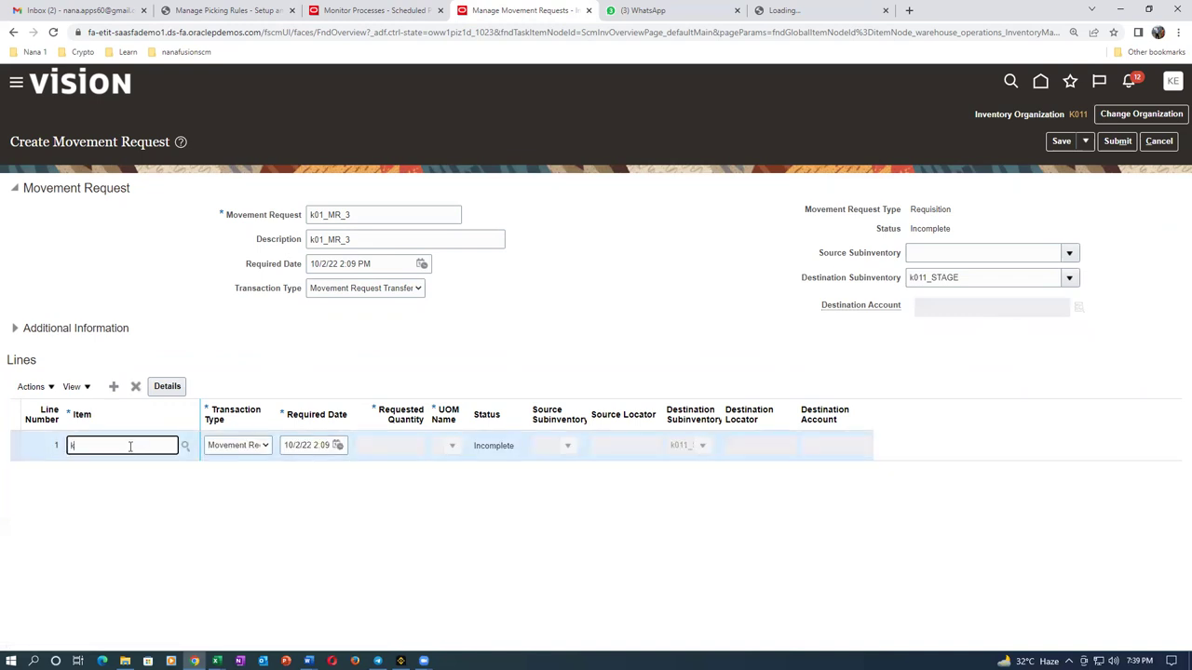
text(k0102_MR_test_1)
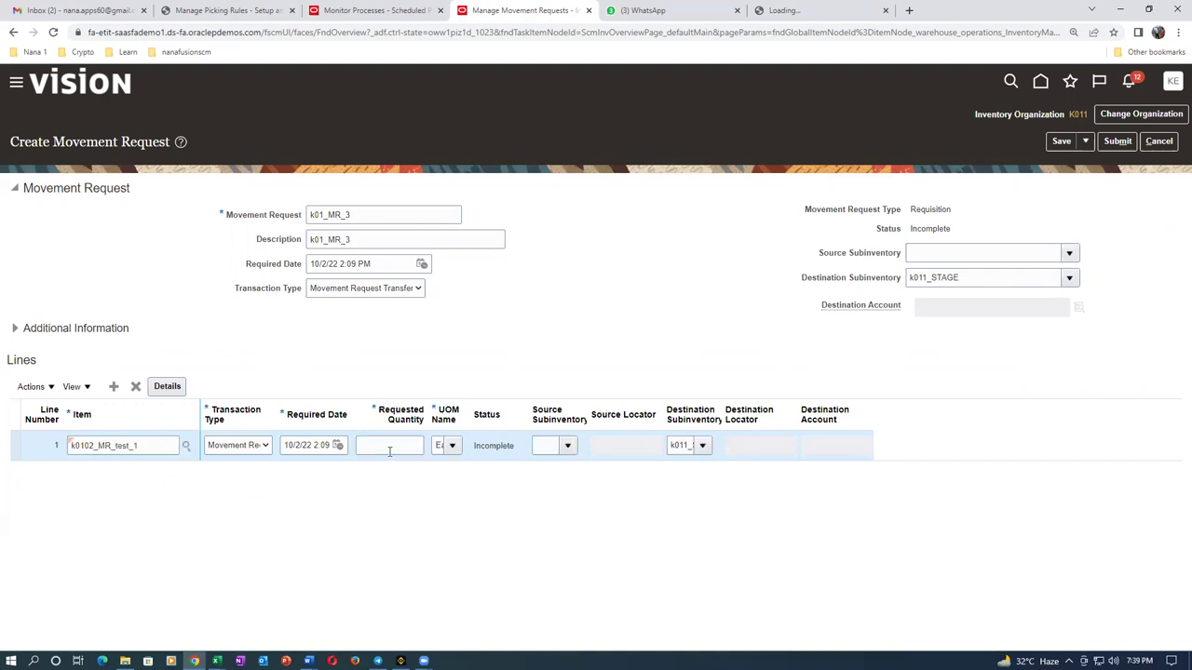
click(388, 446)
text(190)
key(Tab)
click(1117, 142)
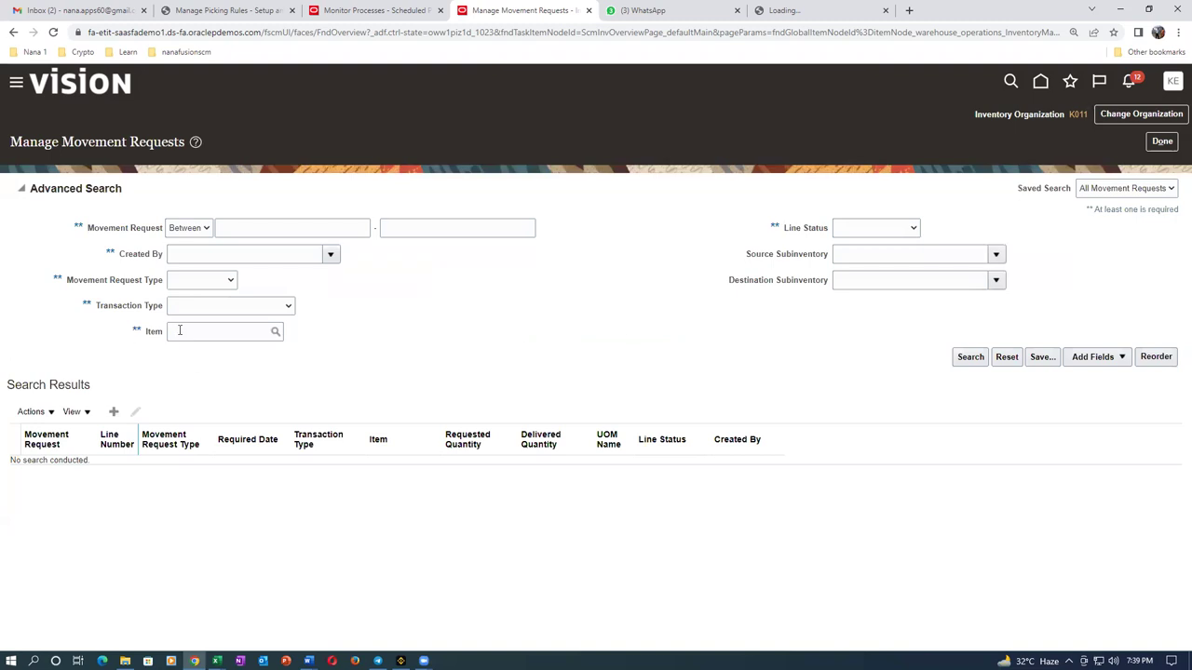
- Look up item k0102_MR_test_1, then return to the scheduled processes monitor
click(180, 330)
text(k010)
key(Tab)
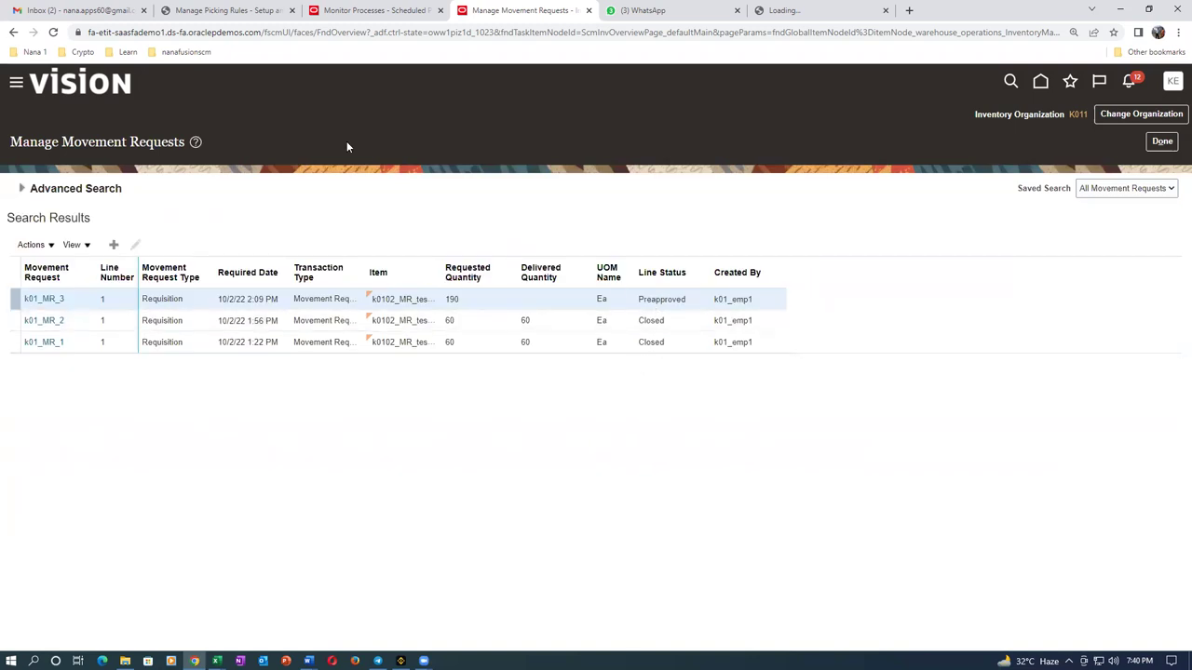
click(377, 11)
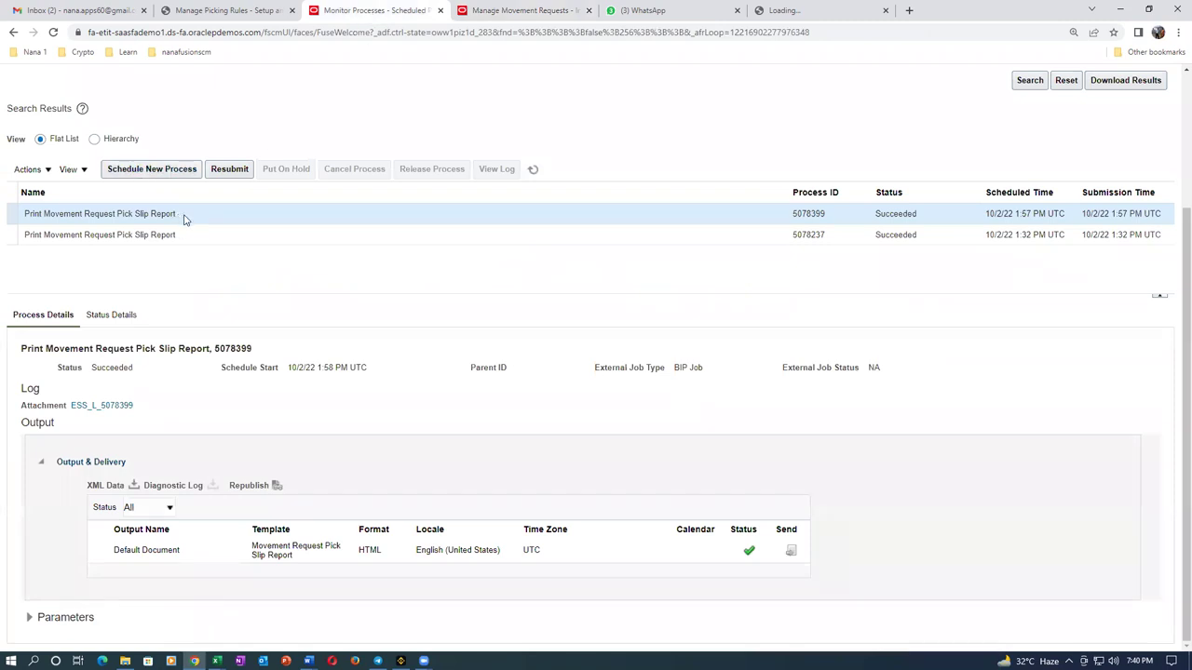
- Resubmit the pick slip report and refresh until run 5078406 shows Succeeded
click(229, 170)
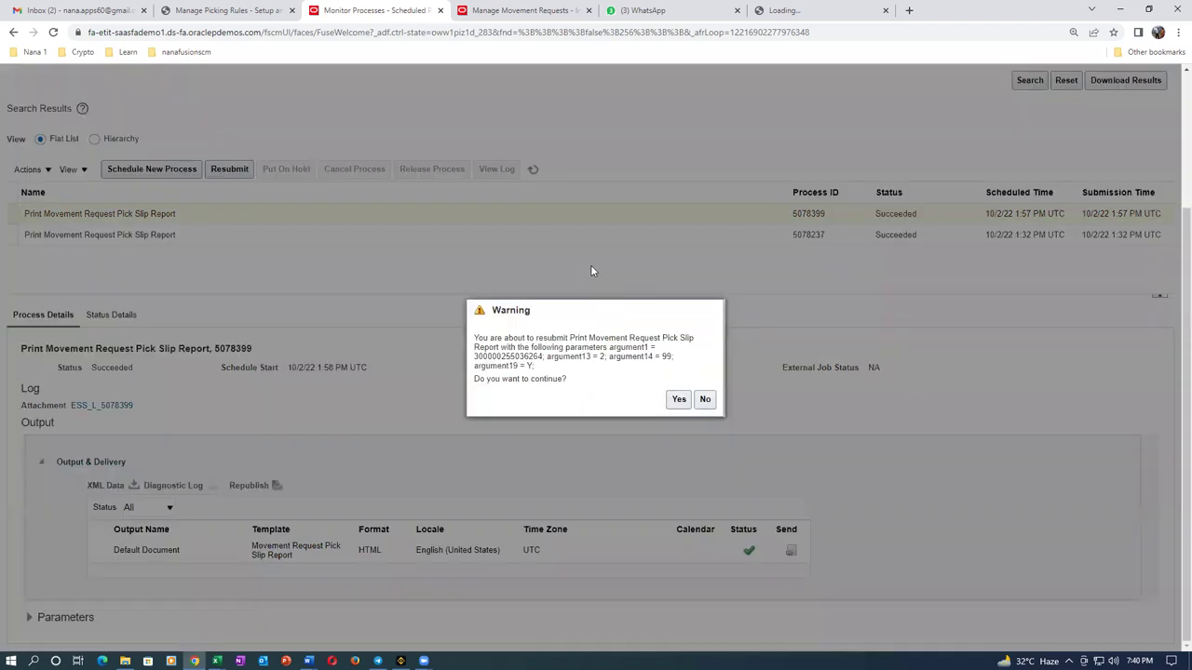
click(678, 398)
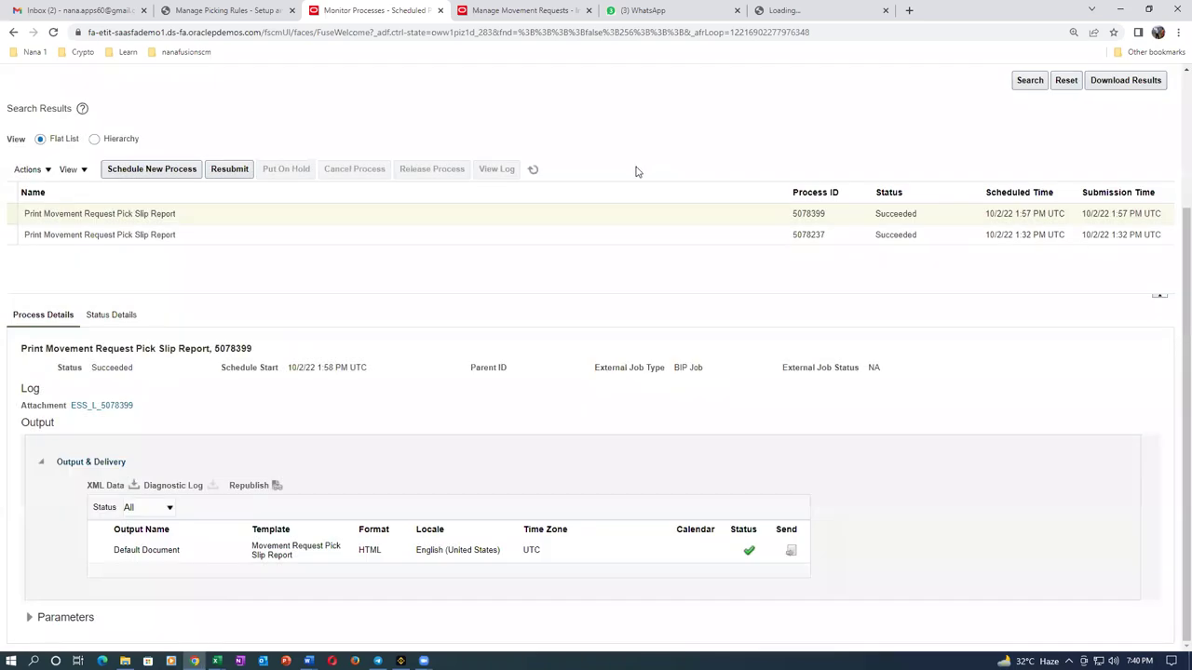
click(533, 170)
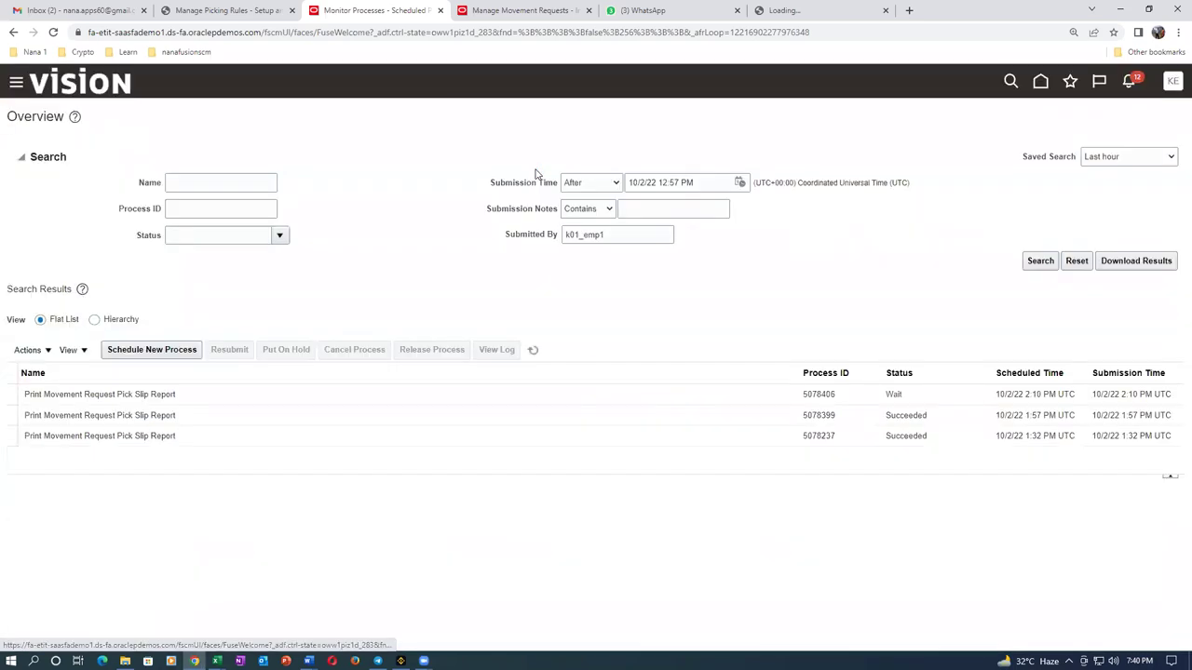
click(532, 350)
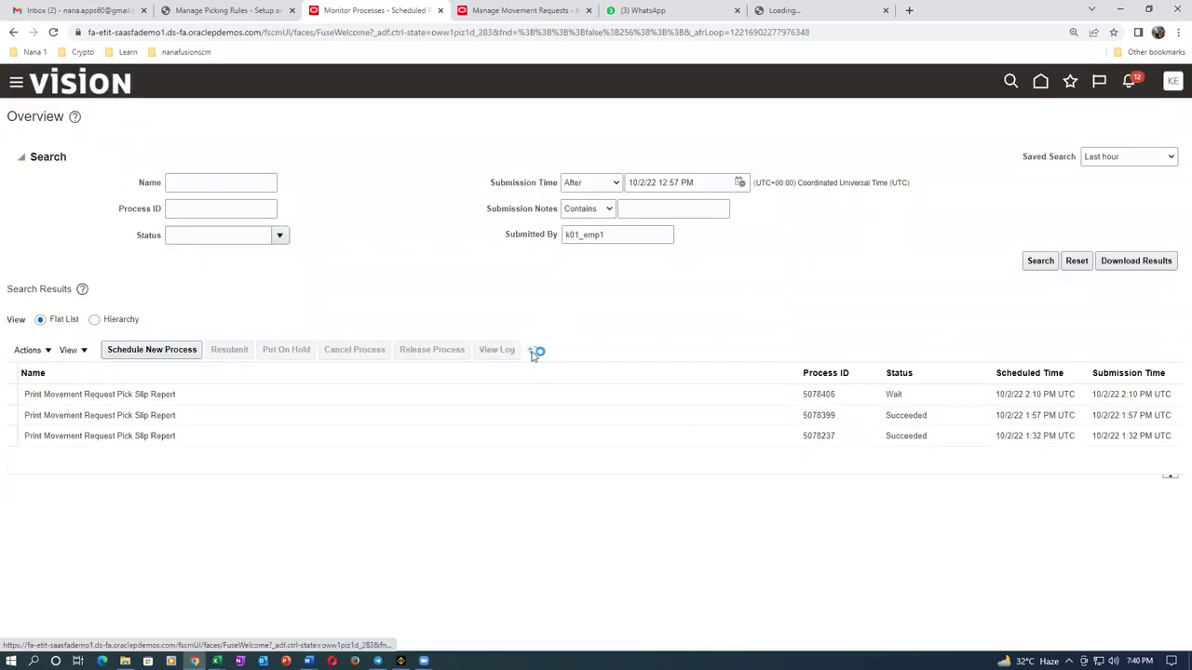
click(532, 352)
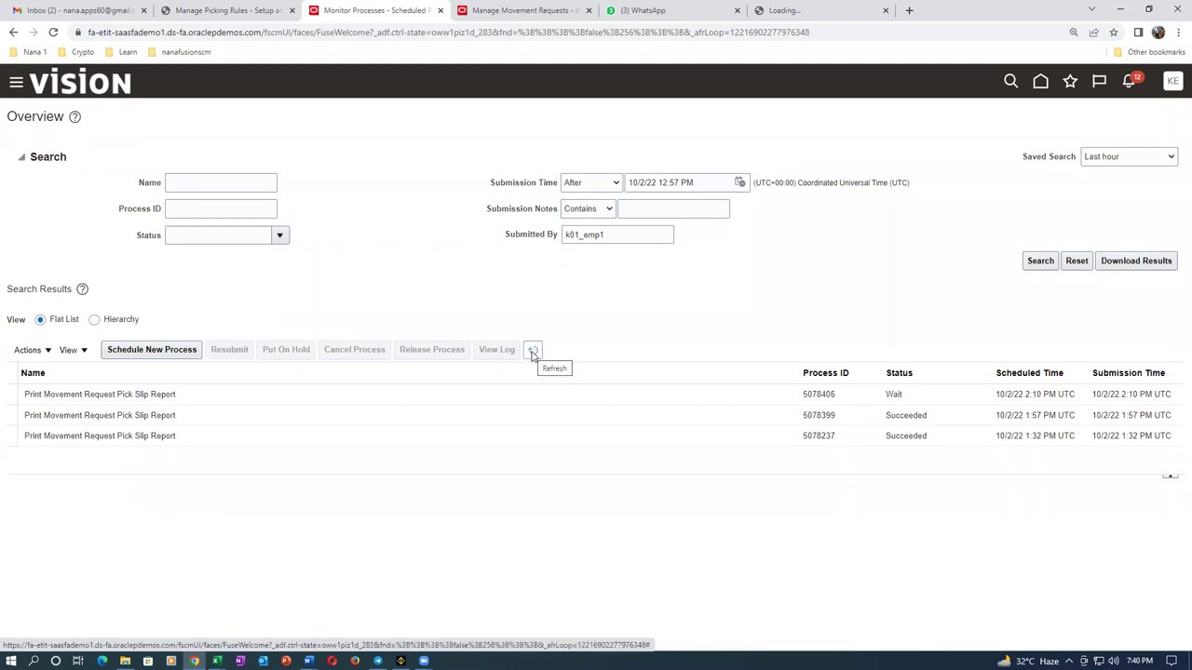
click(533, 352)
click(533, 352)
click(532, 352)
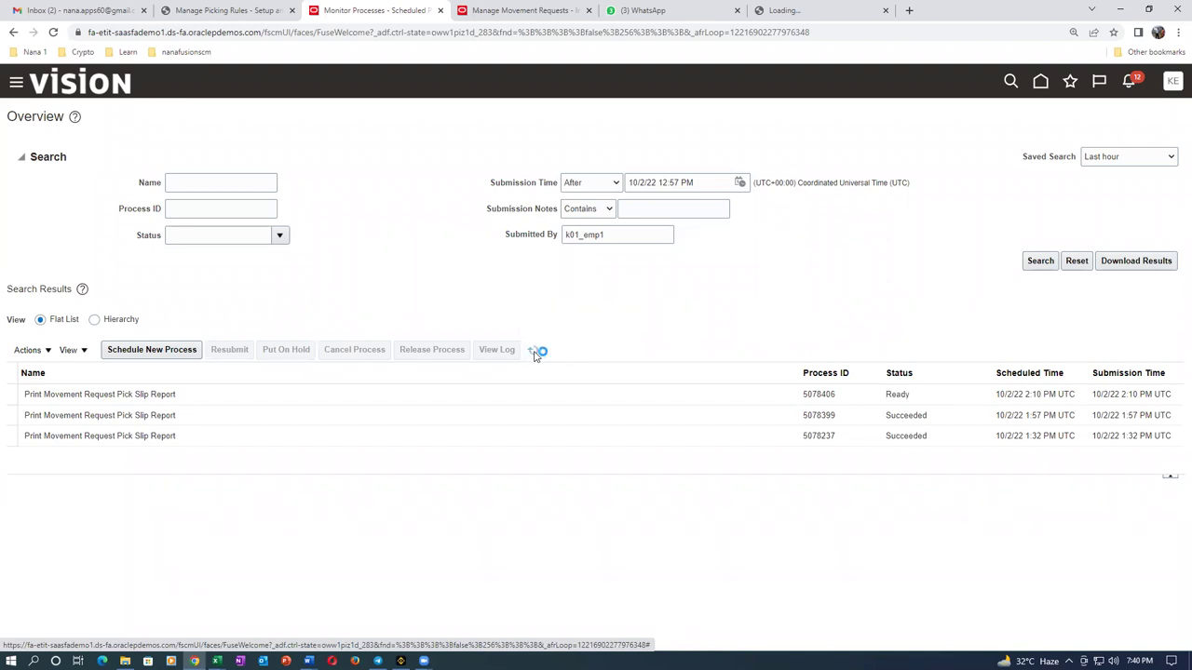
click(536, 355)
click(534, 355)
click(536, 355)
click(536, 355)
click(536, 355)
- Open run 5078406's details and view its report output
click(236, 394)
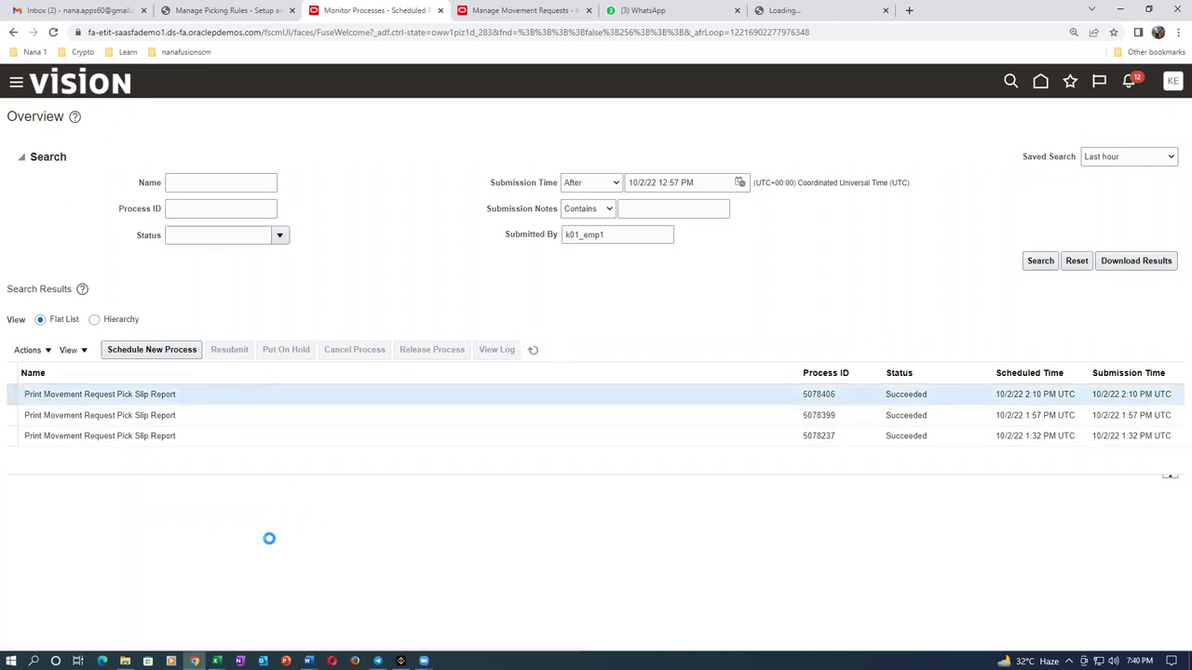
scroll(331, 527, down, 1)
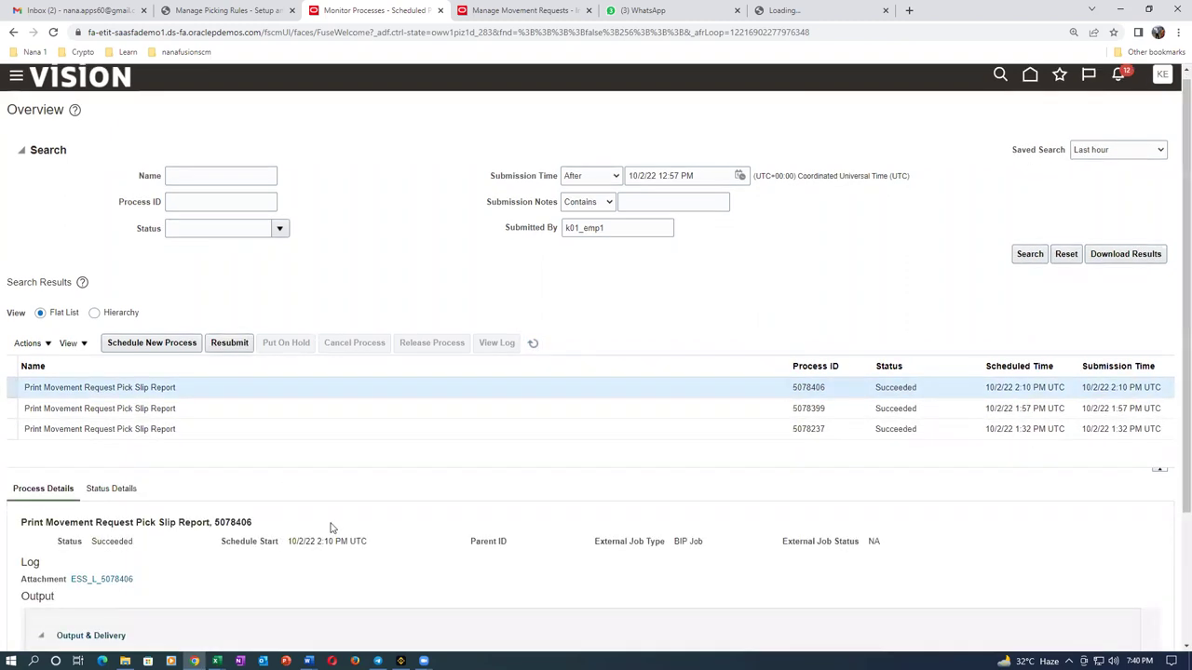
scroll(331, 528, down, 2)
click(275, 486)
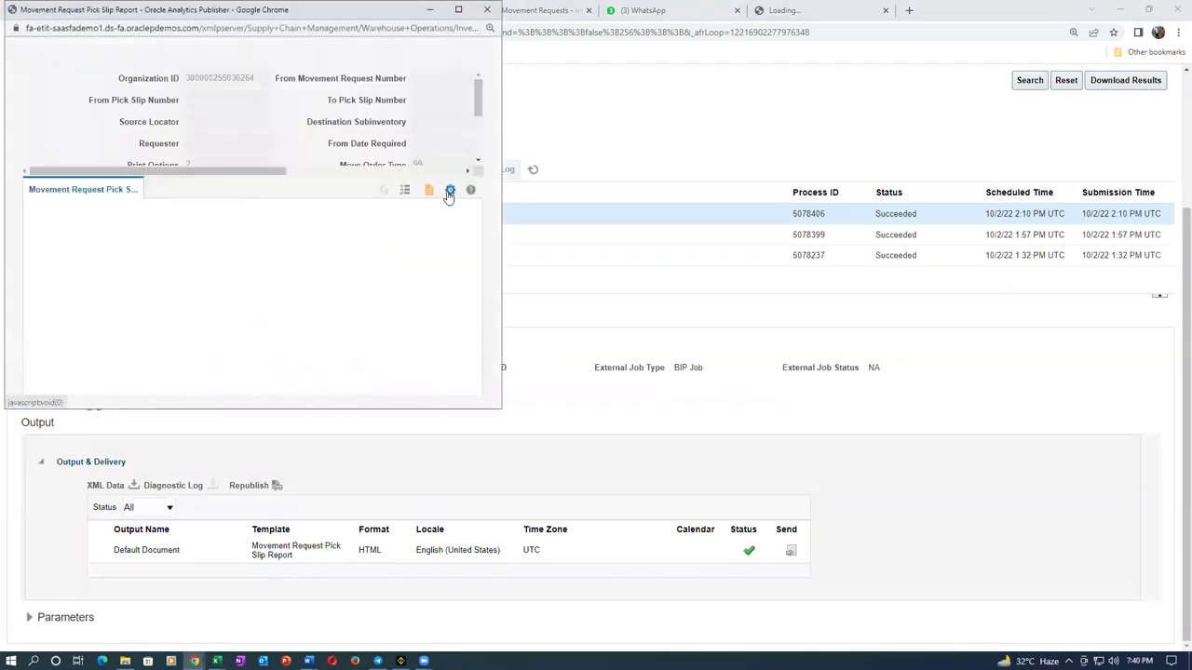
- Export the pick slip as PDF and check that page 2 reads No Data Found
click(449, 191)
mouse_move(415, 205)
click(320, 234)
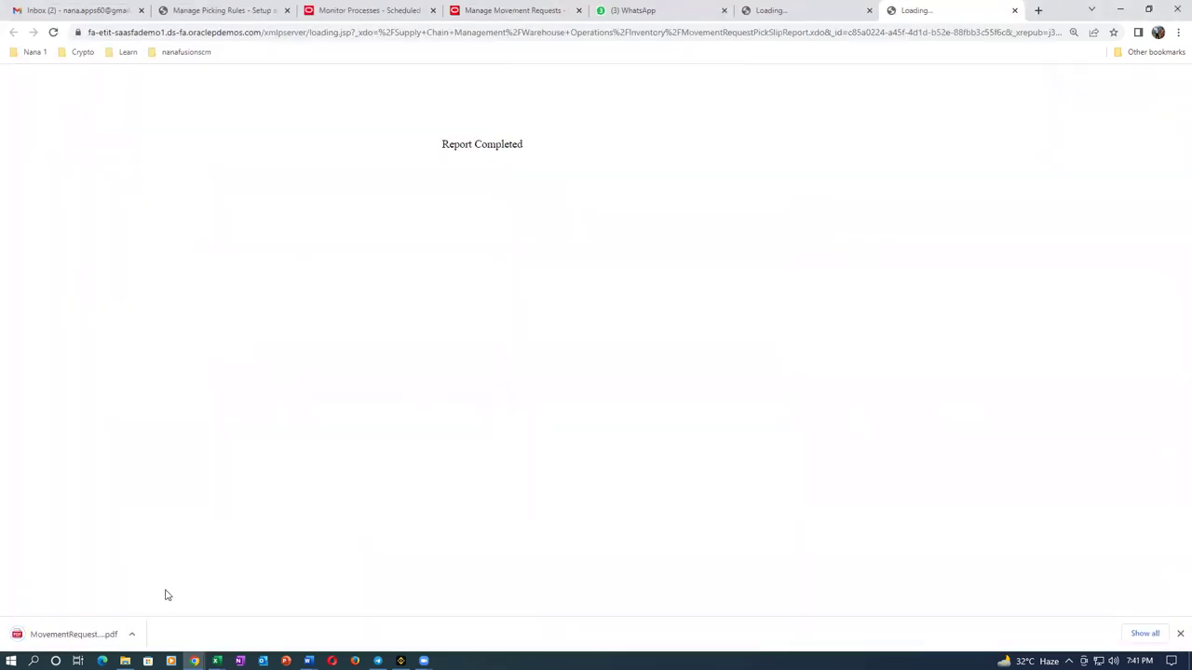
click(65, 634)
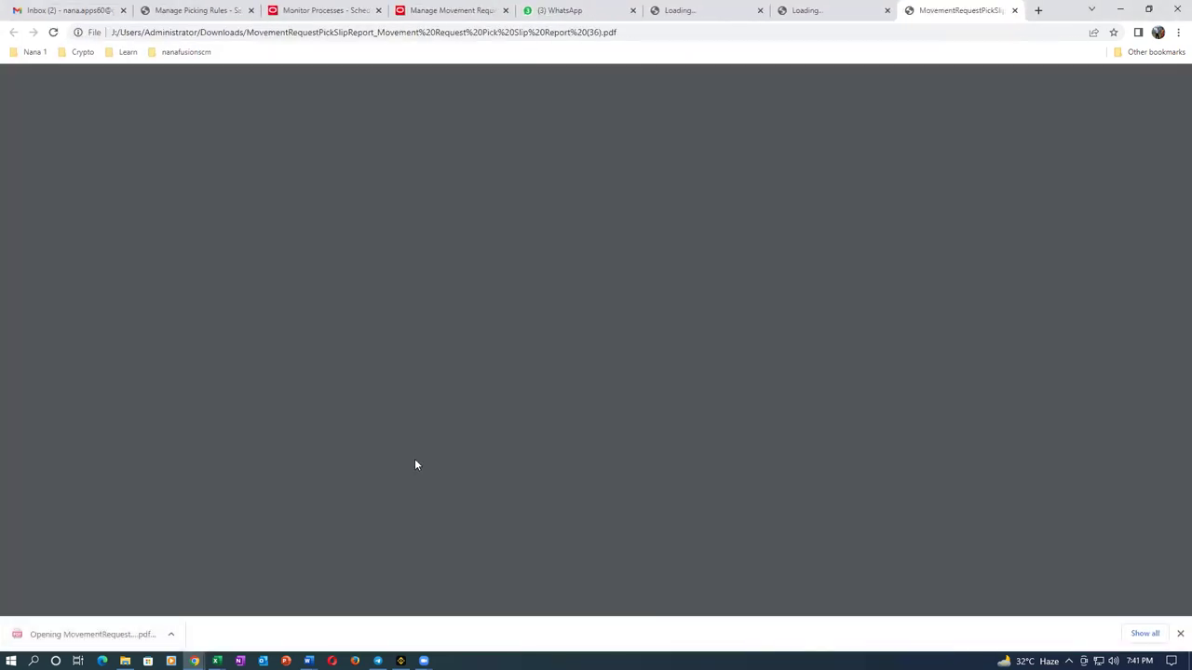
scroll(691, 341, down, 3)
scroll(691, 346, down, 3)
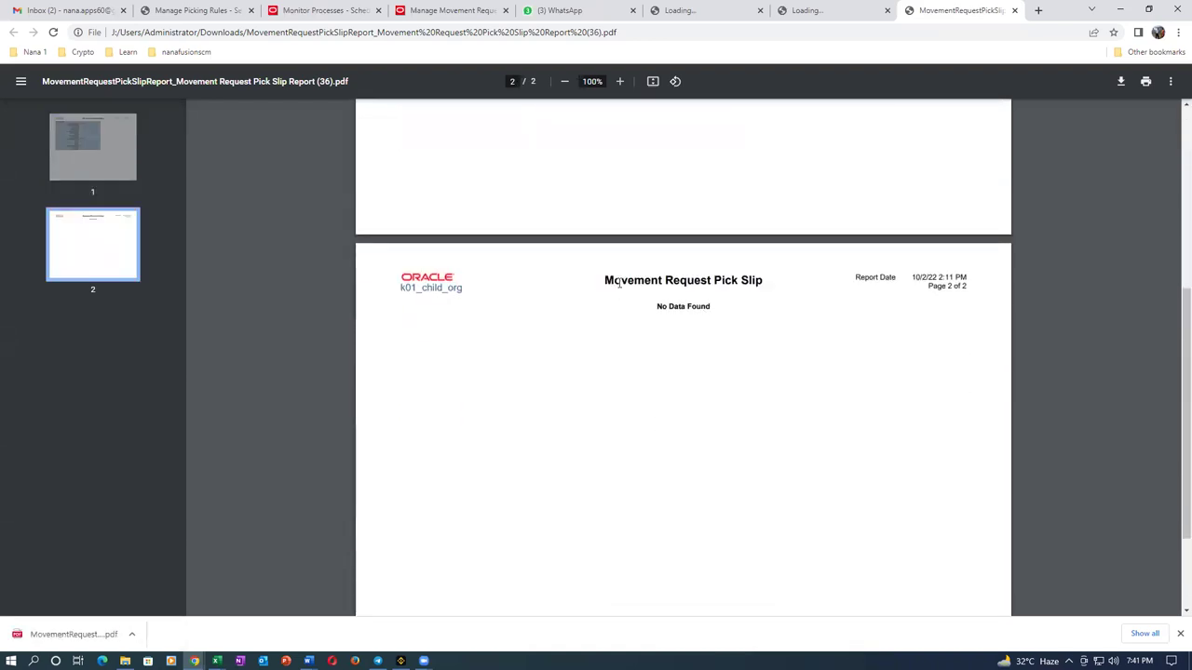
drag(619, 282, 573, 154)
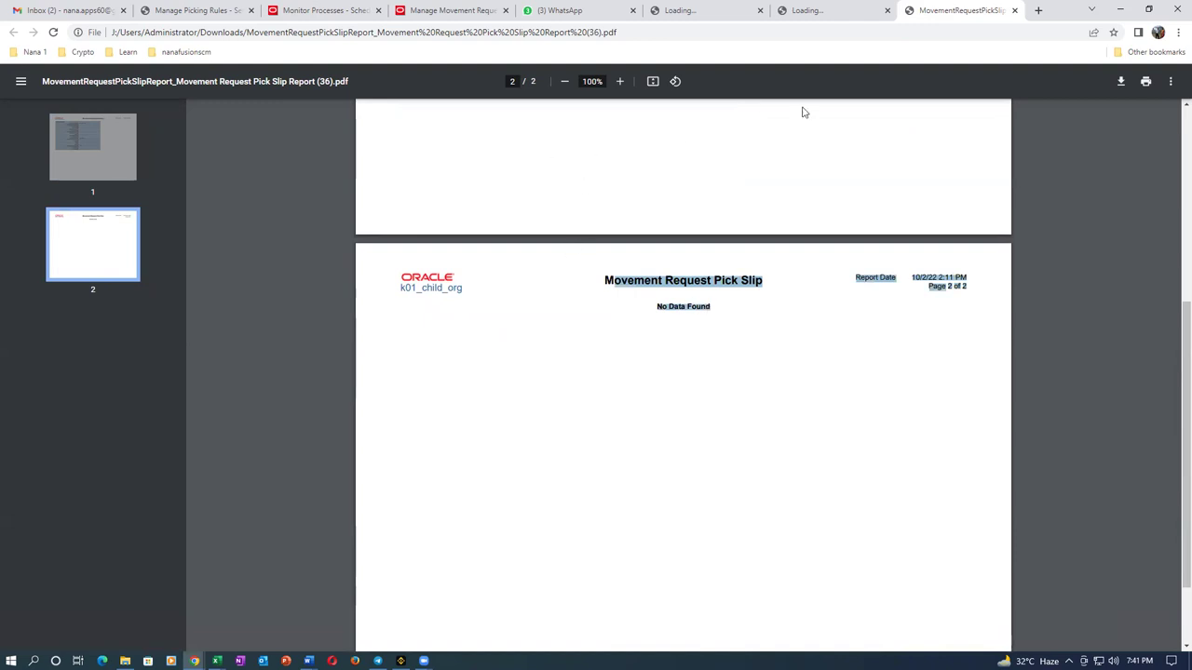
- Close the pick slip PDF and both report loading tabs
click(1014, 10)
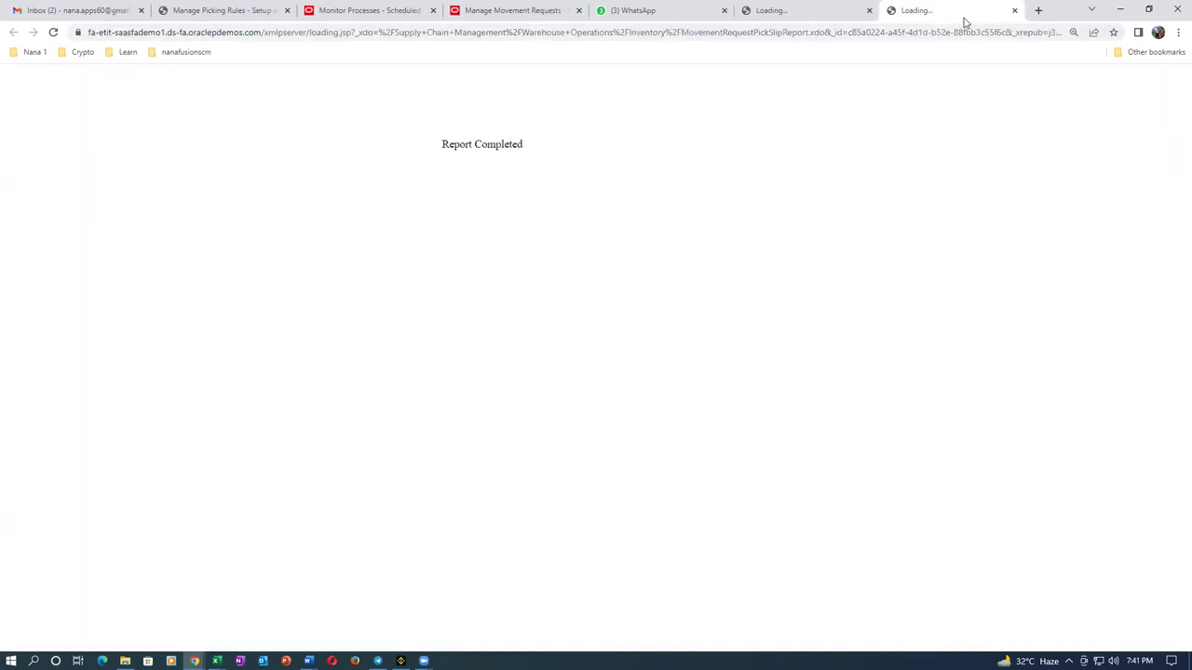
click(1013, 10)
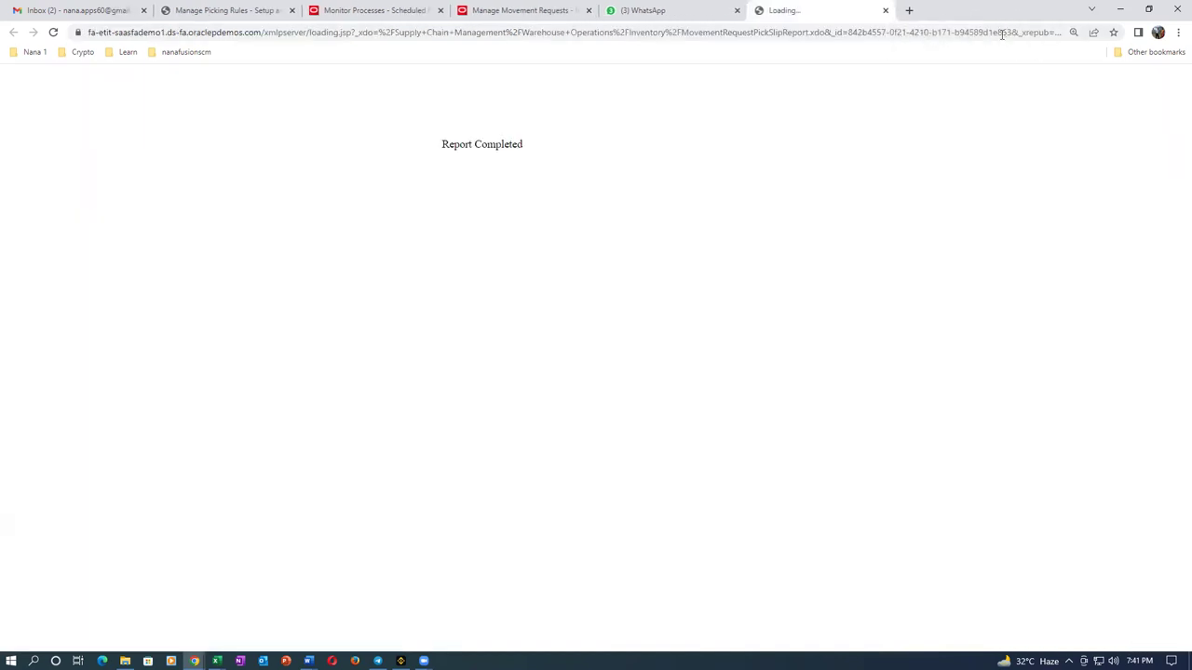
click(885, 10)
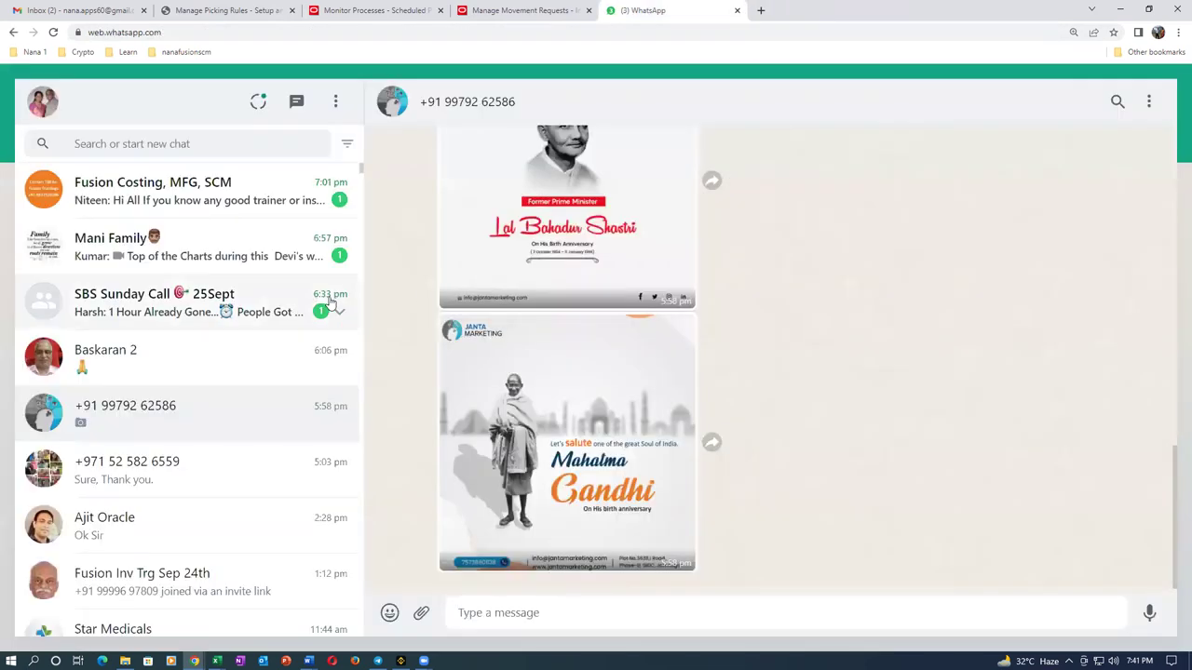
- Create new movement request k01_MR_4, copying the number into its Description
click(496, 11)
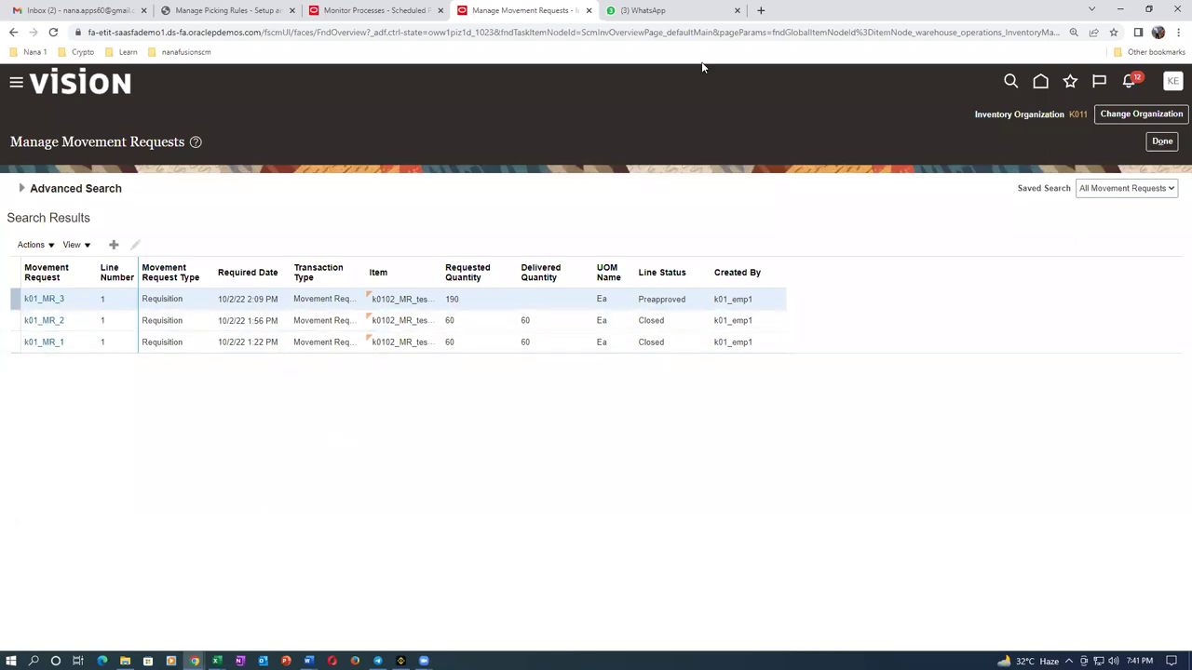
click(387, 13)
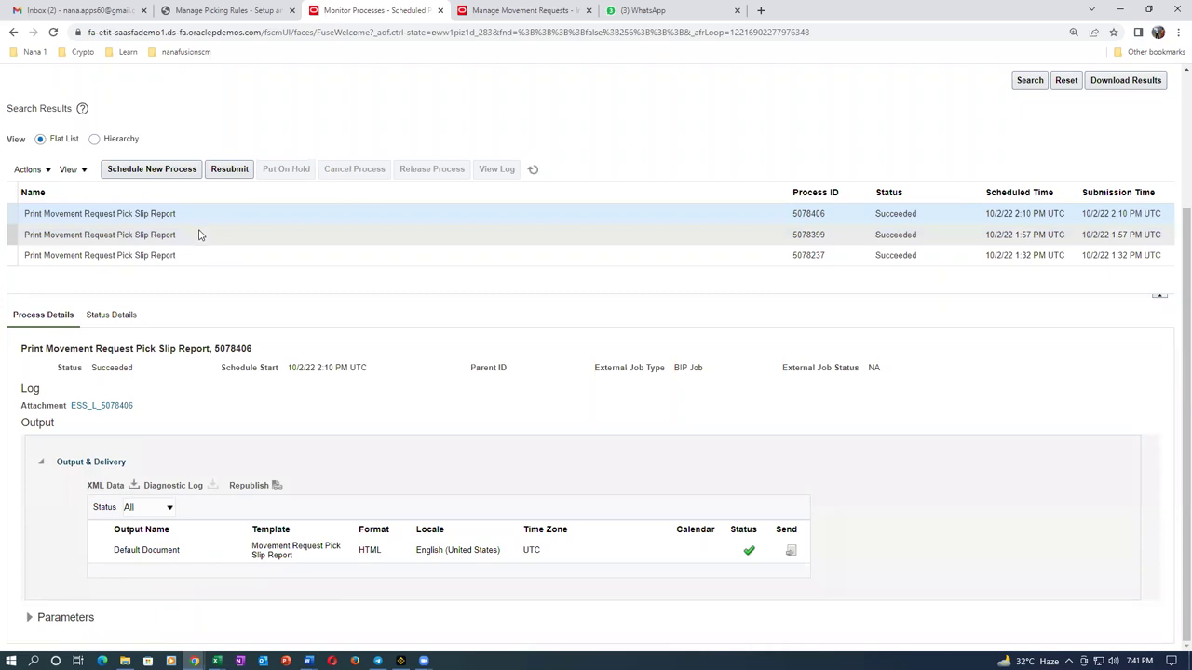
click(488, 13)
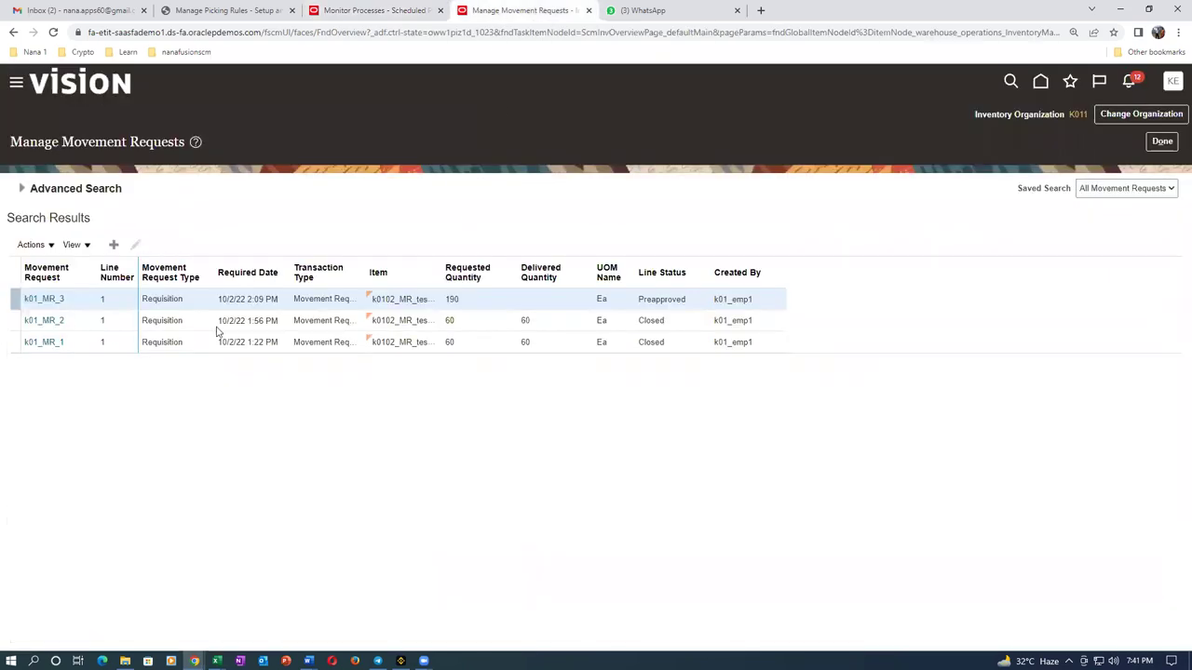
click(113, 244)
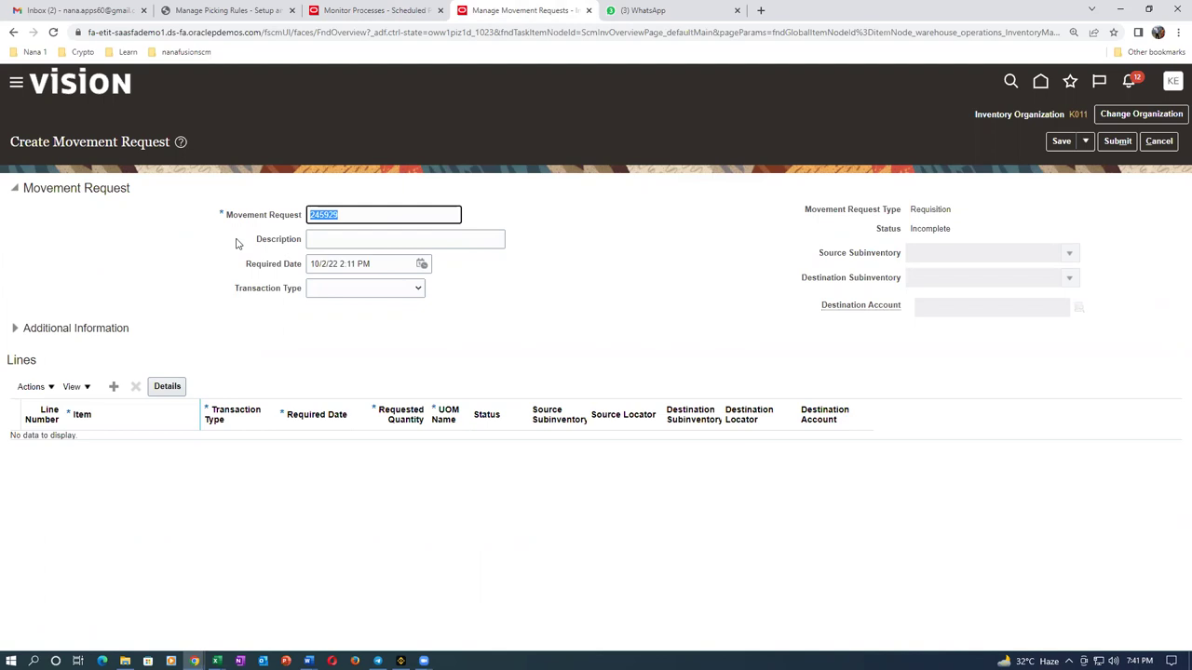
text(k01_MR_4)
key(ctrl+a)
key(ctrl+c)
click(317, 237)
key(ctrl+v)
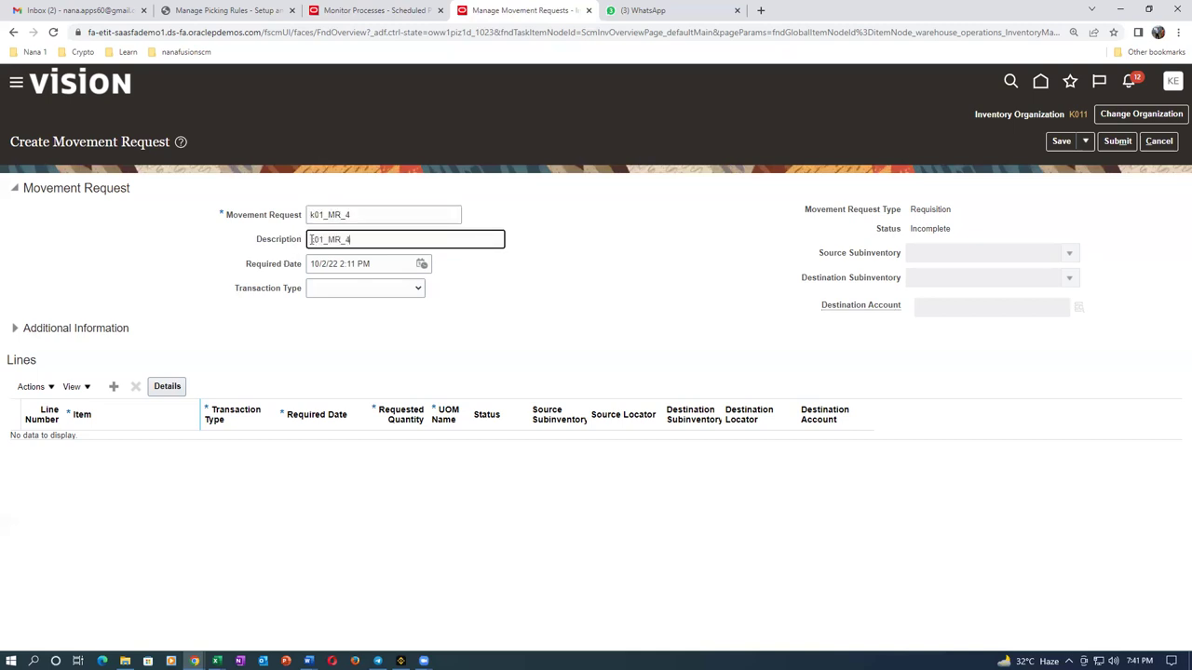
click(377, 11)
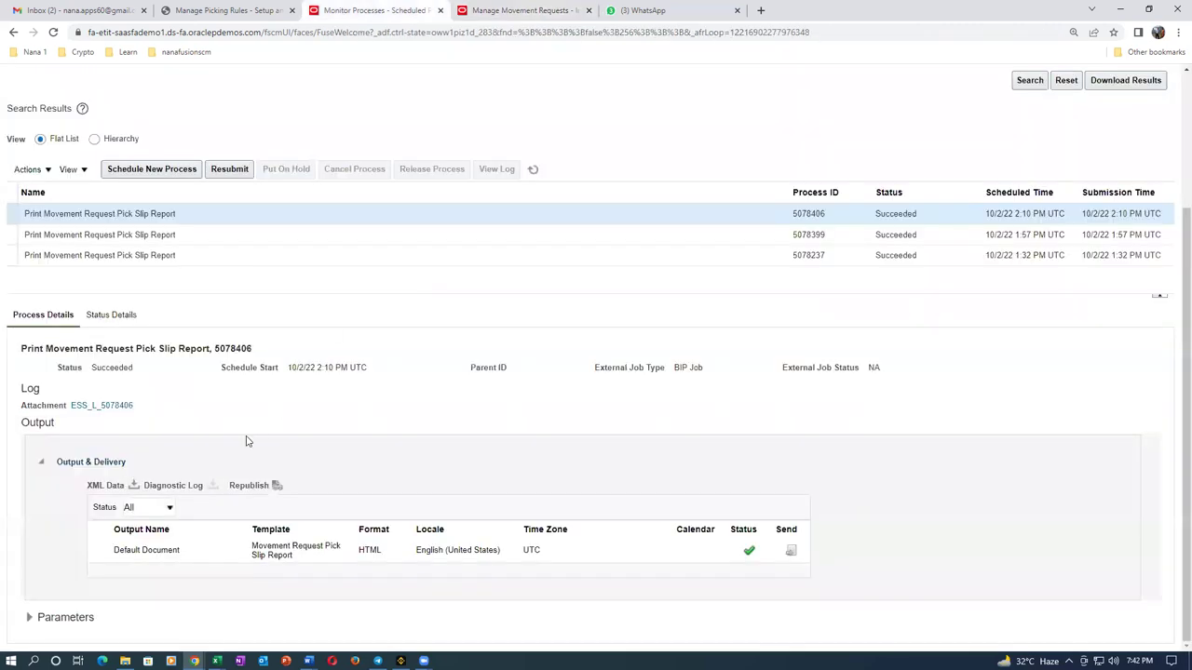
- Republish the latest pick slip report output and export it as PDF
click(276, 485)
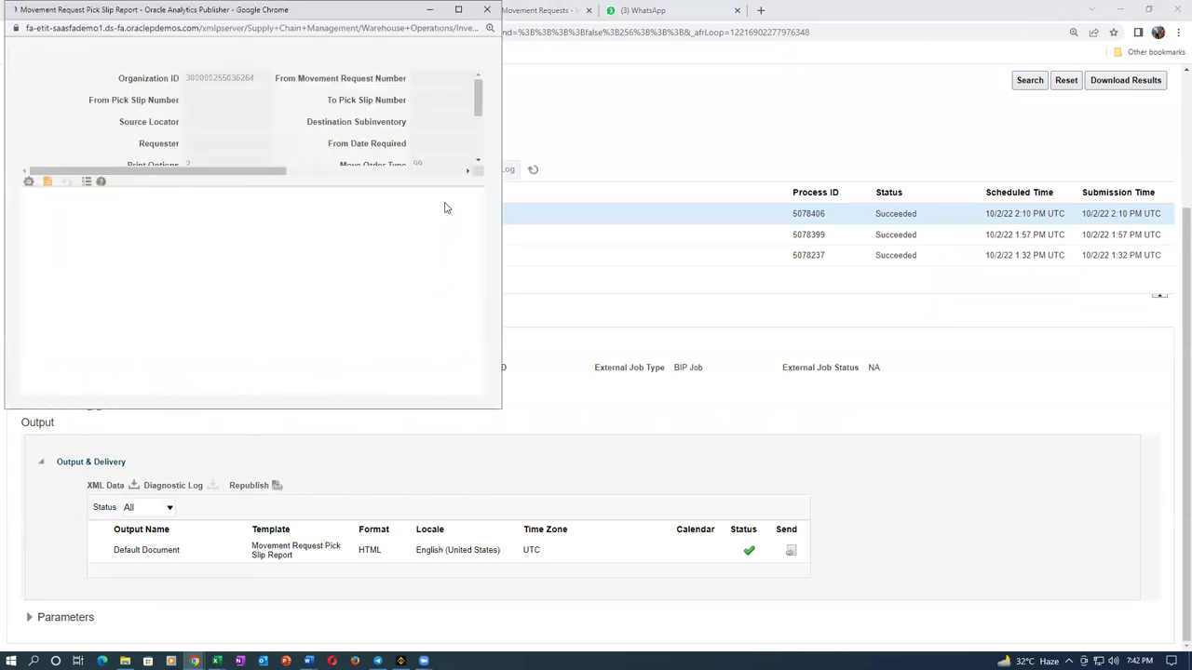
click(450, 190)
mouse_move(438, 208)
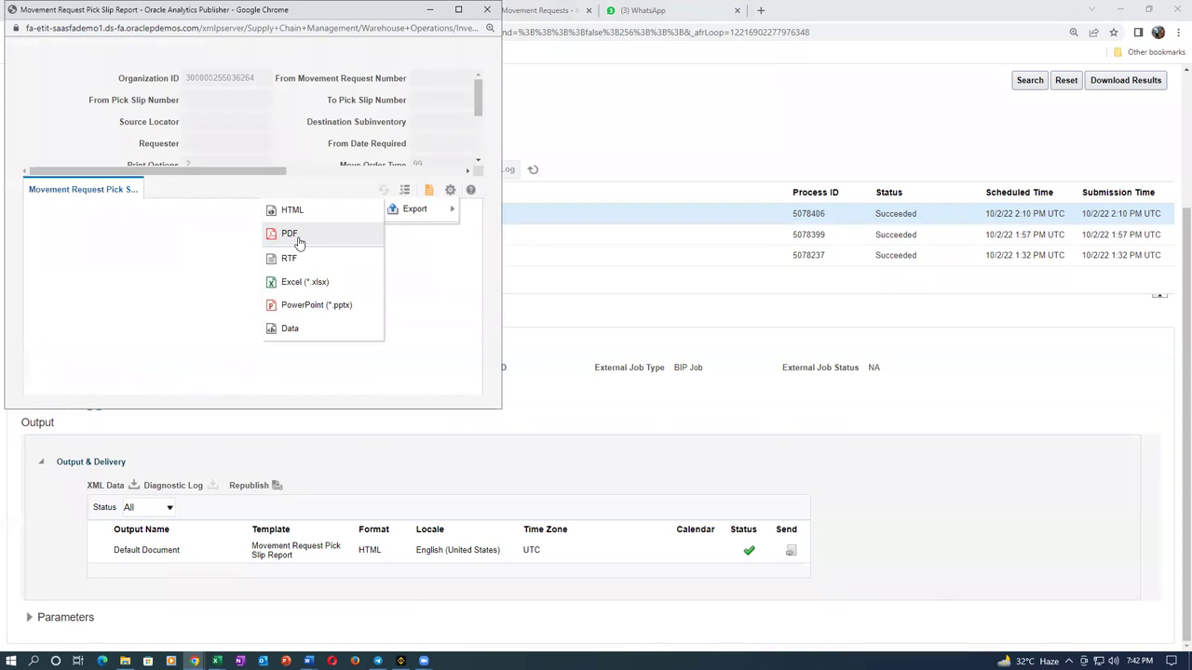
click(290, 234)
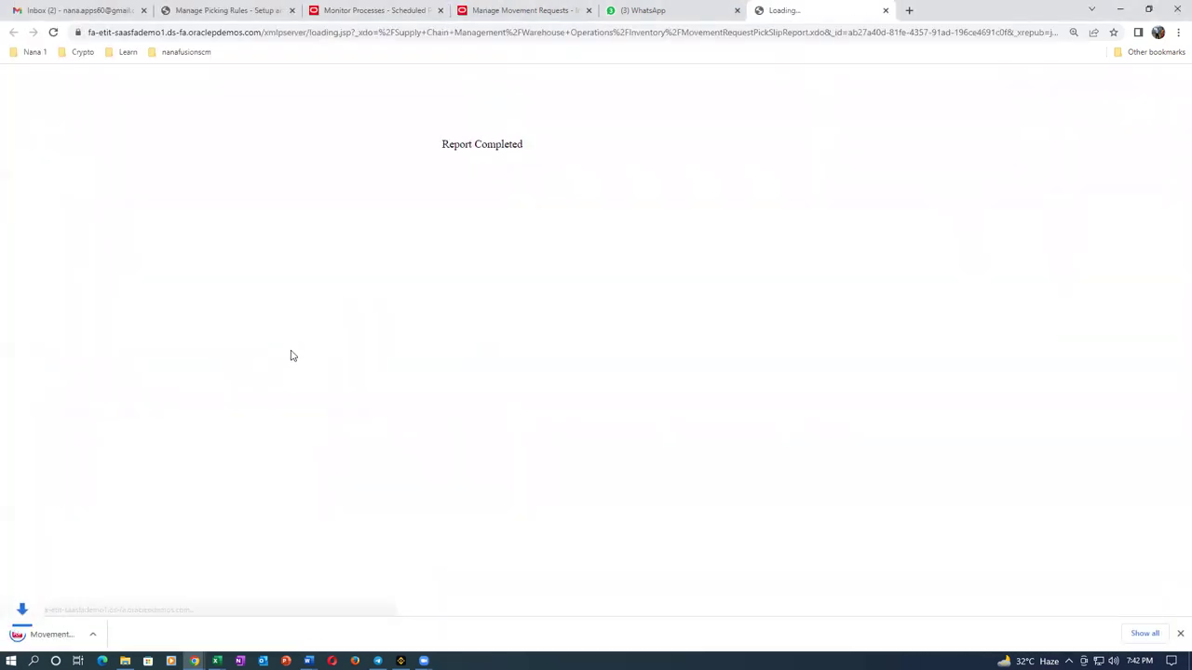
- Review the downloaded pick slip PDF, then close the old empty pick slip PDF
click(99, 621)
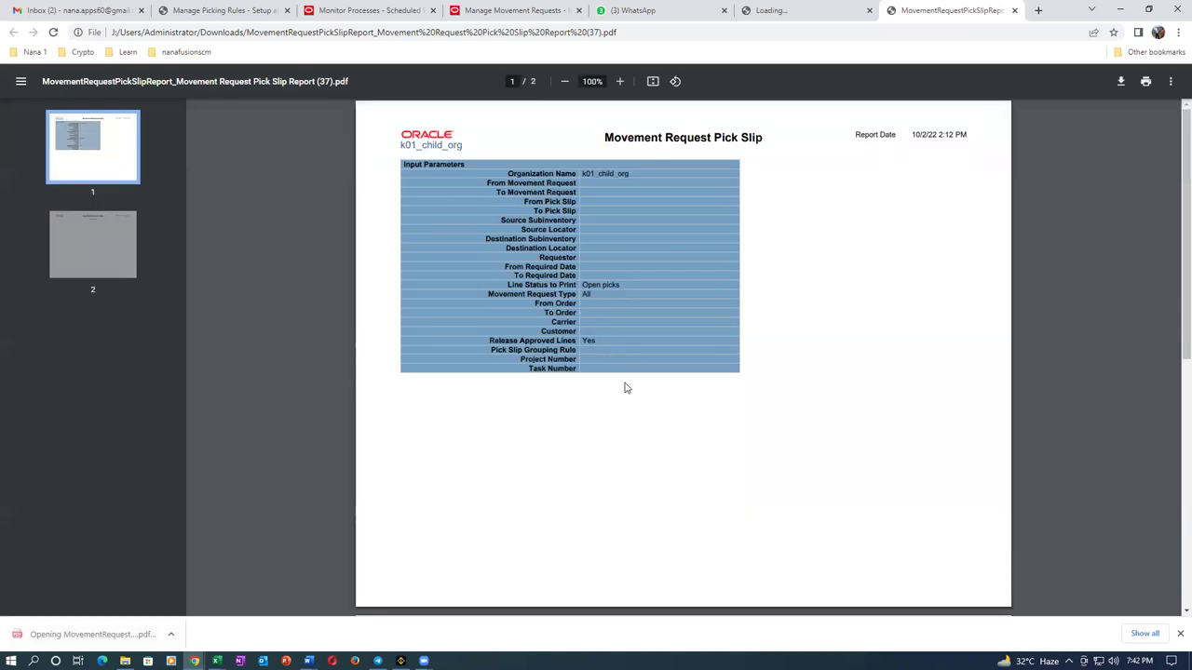
scroll(621, 389, down, 2)
scroll(621, 389, down, 2)
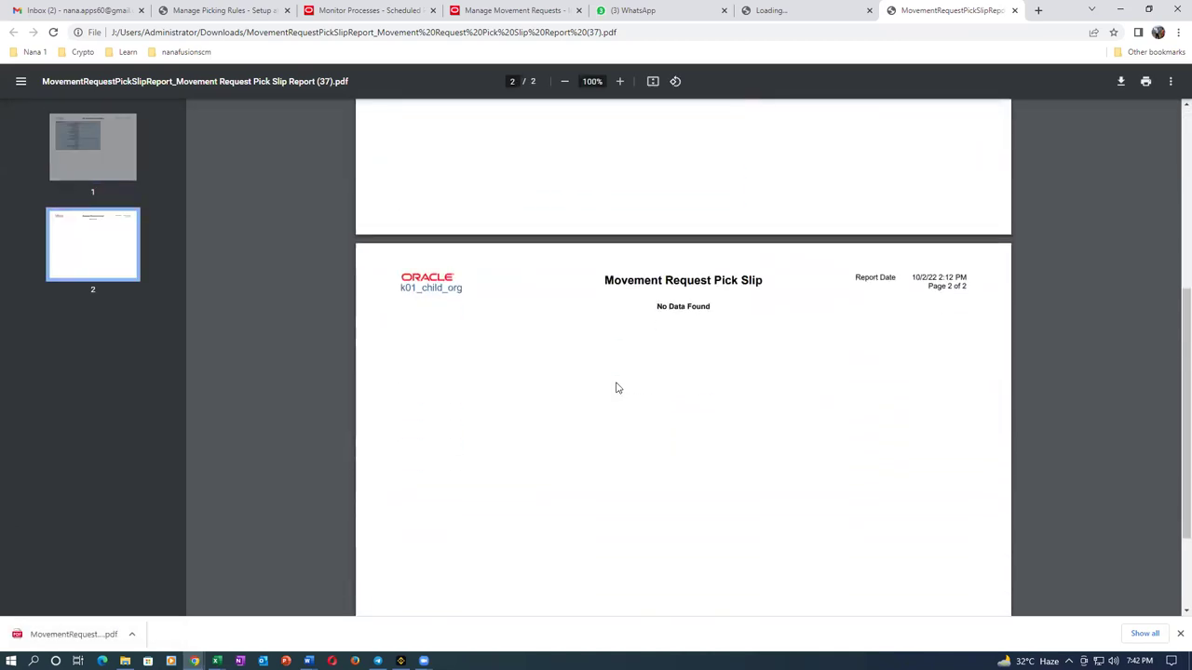
scroll(613, 385, down, 1)
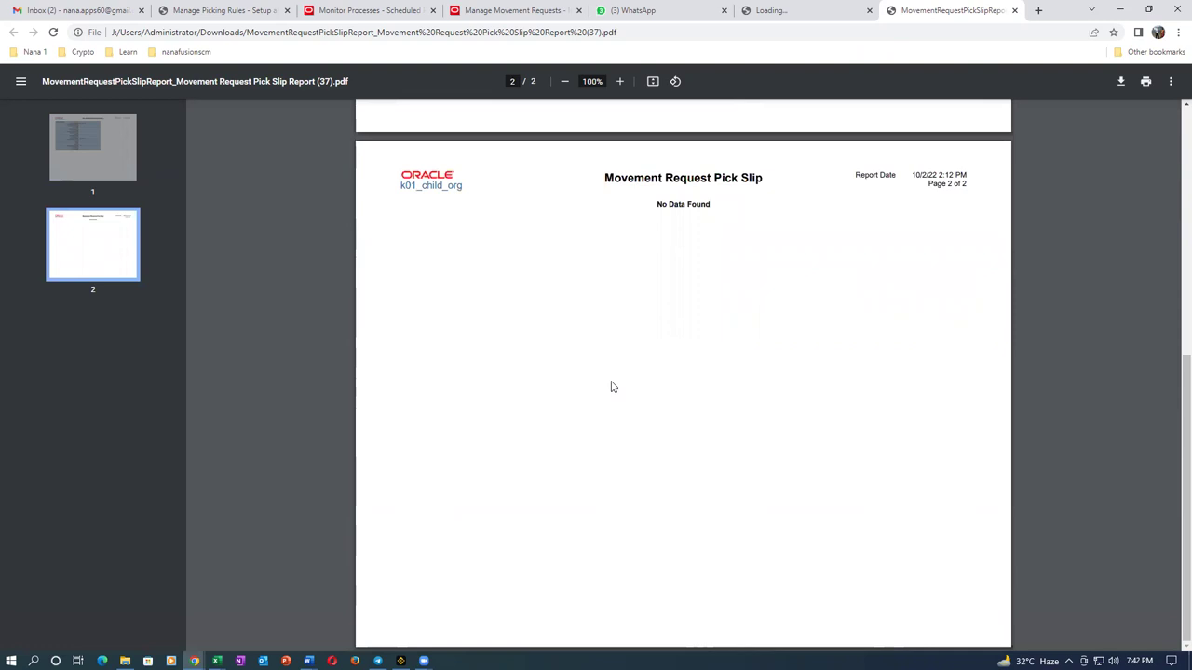
scroll(611, 387, up, 5)
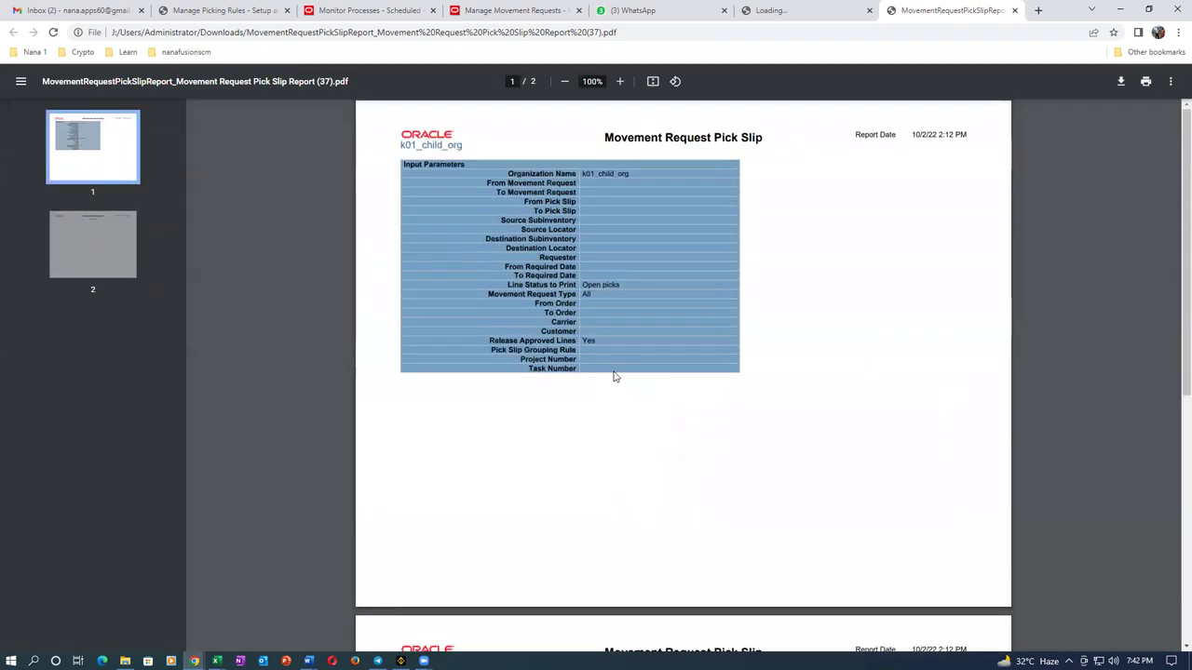
click(1014, 10)
- Set the request's transaction type to Movement Request Transfer and destination subinventory to k011_STAGE
click(886, 10)
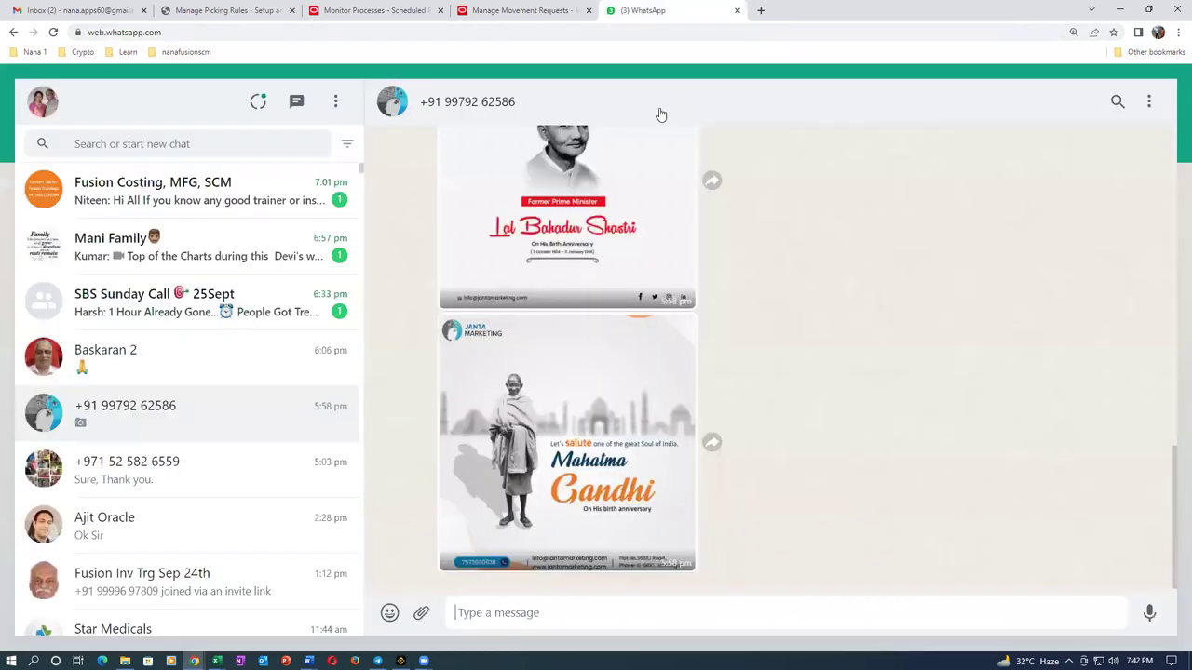
click(524, 10)
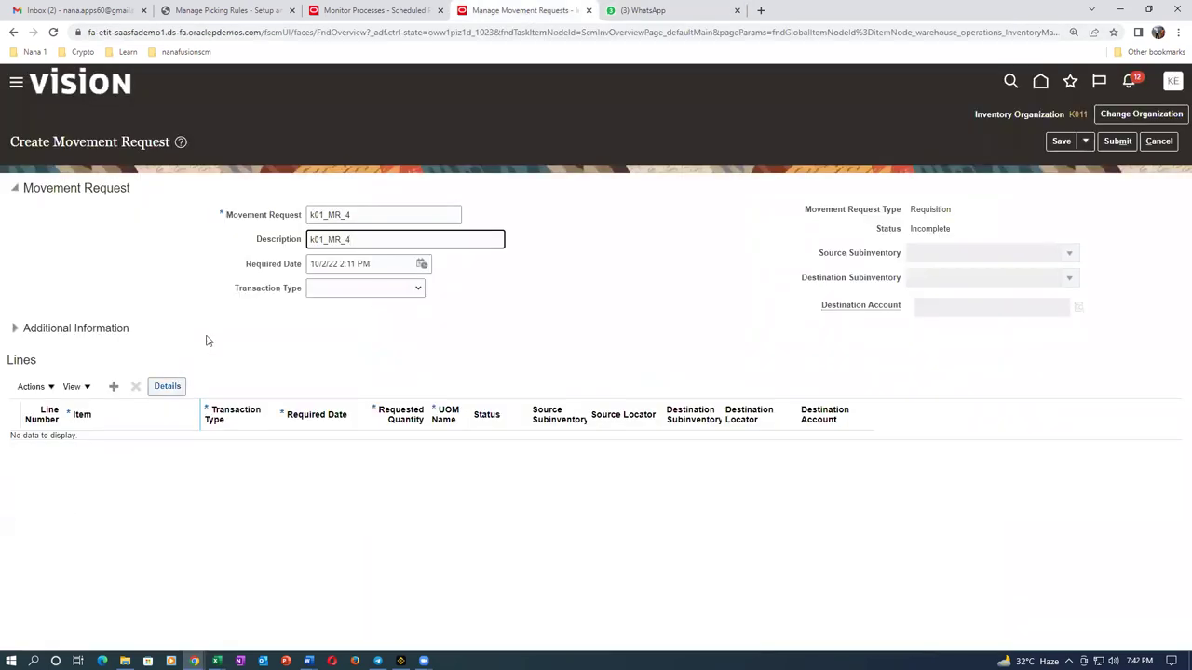
click(397, 289)
click(393, 324)
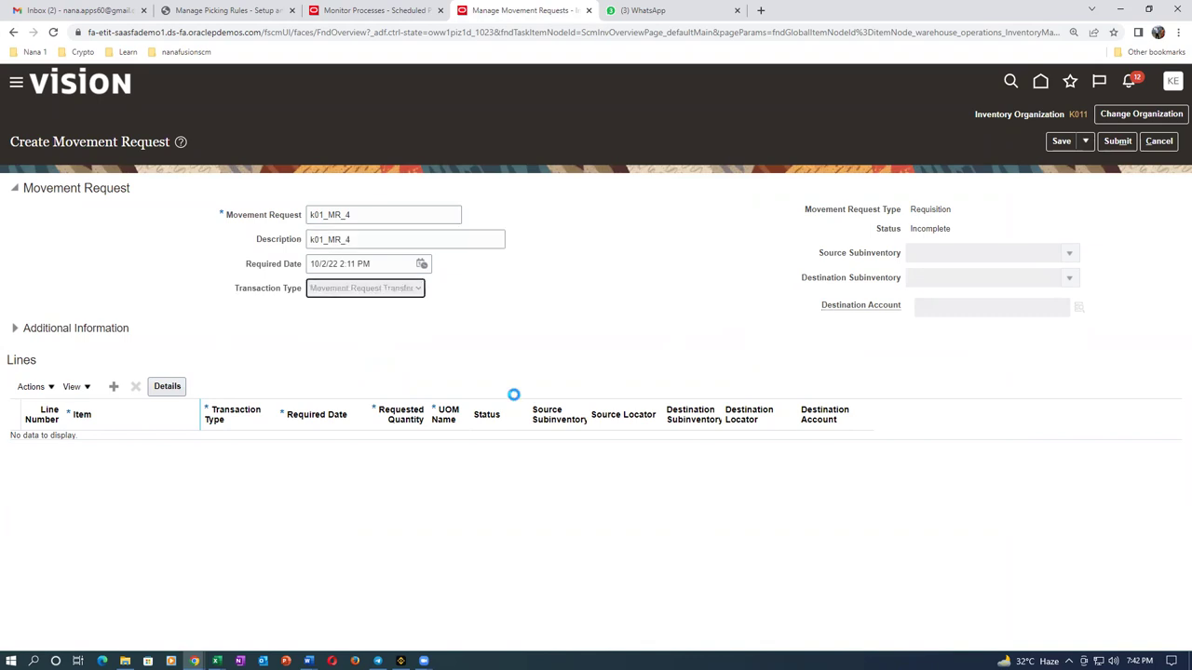
click(1067, 278)
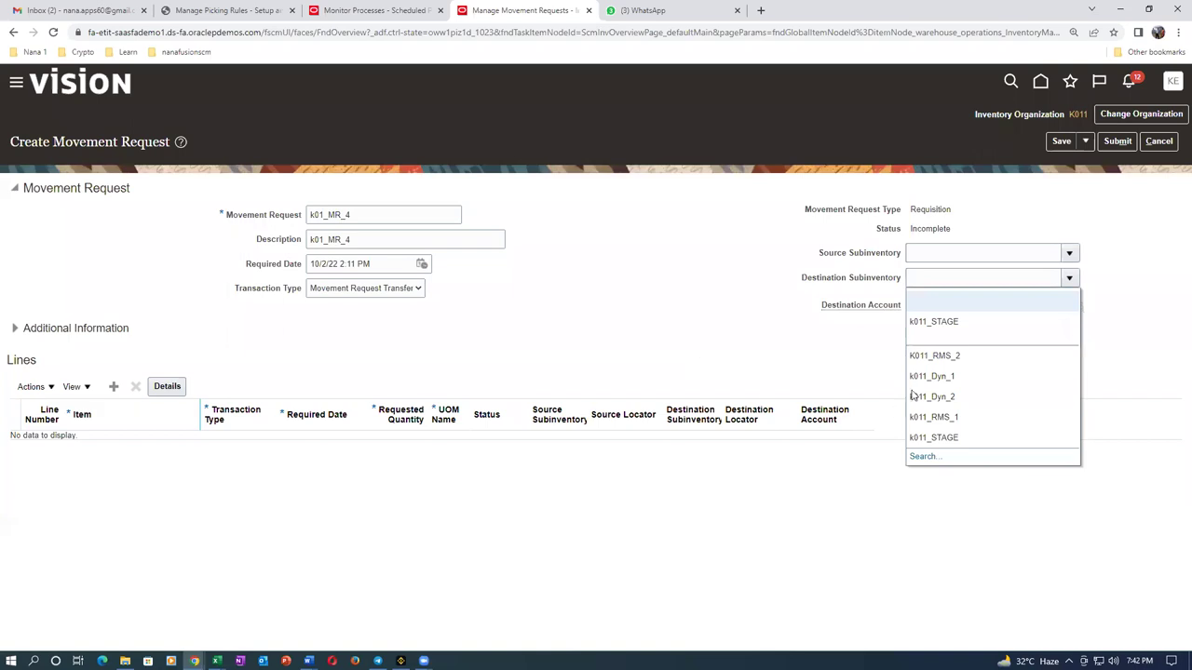
click(931, 303)
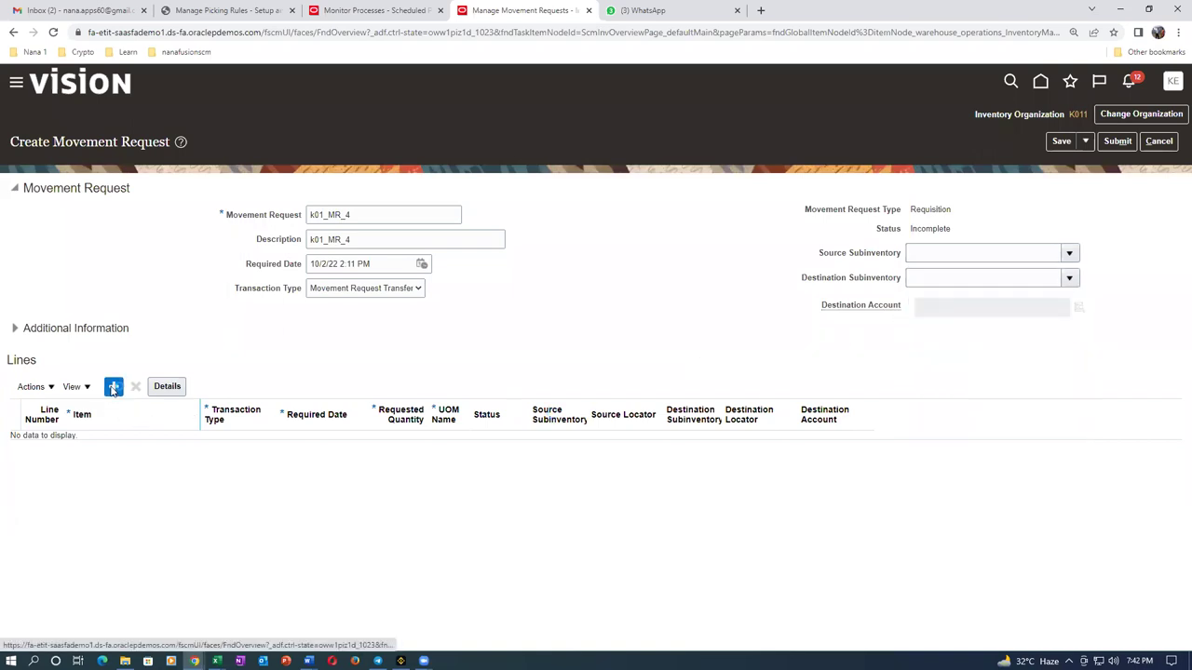
- Add a line for item k0102_MR_test_1 with quantity 90 and submit the request
click(154, 444)
text(k0102)
key(Tab)
click(391, 451)
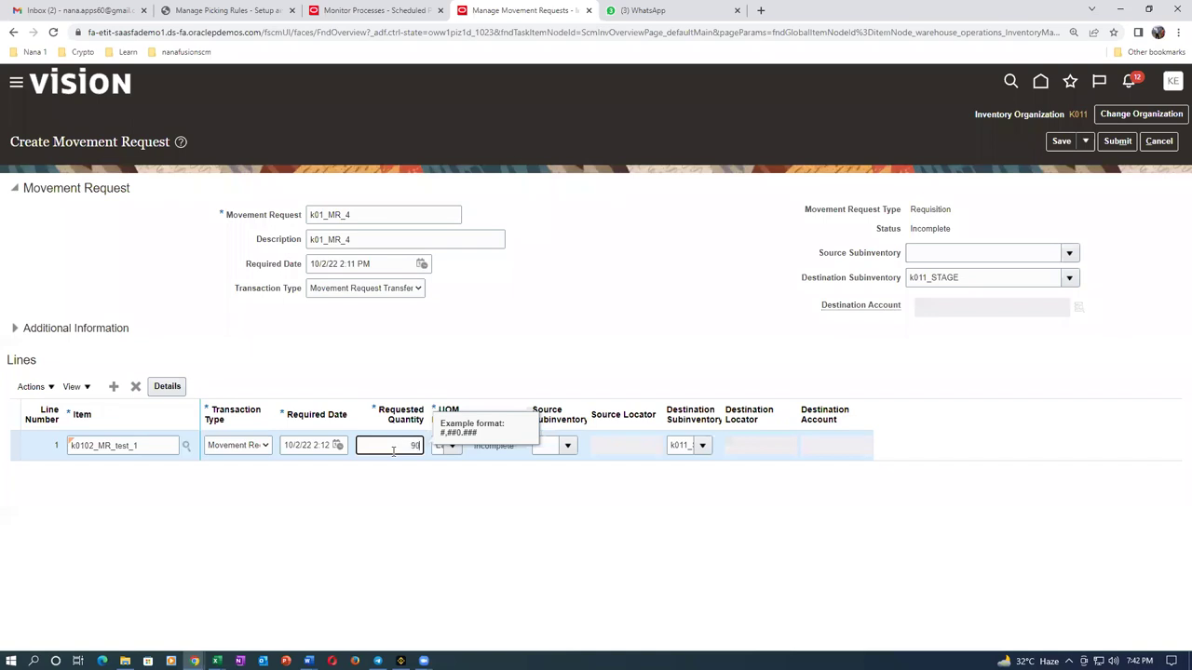
key(Tab)
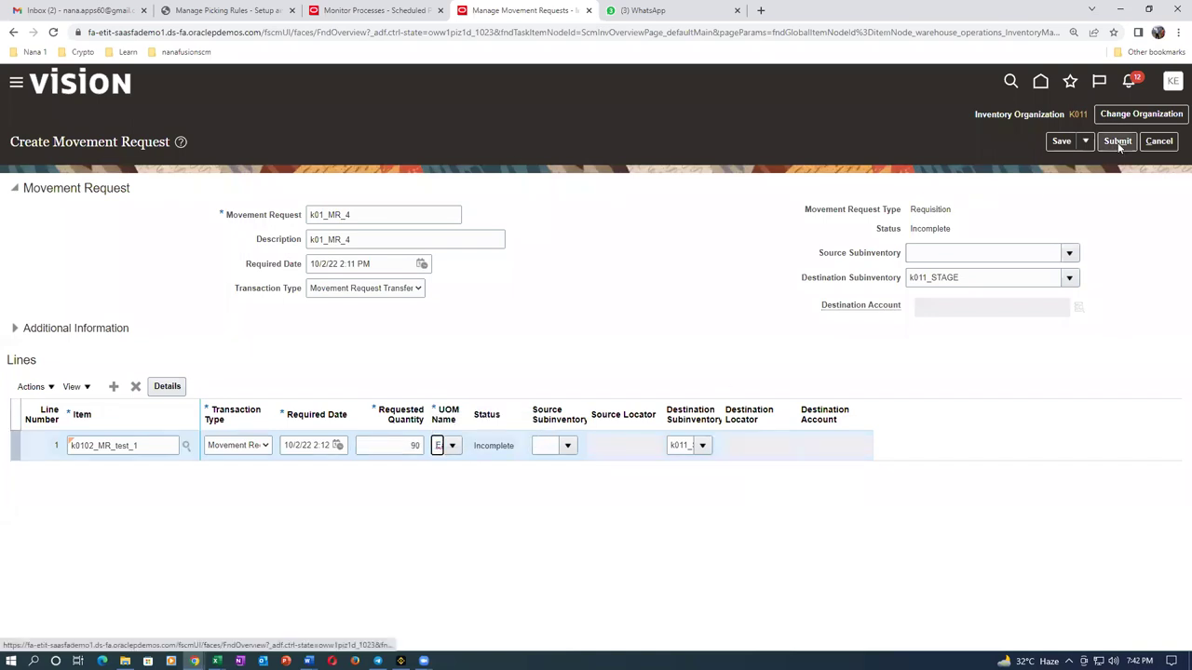
click(1117, 142)
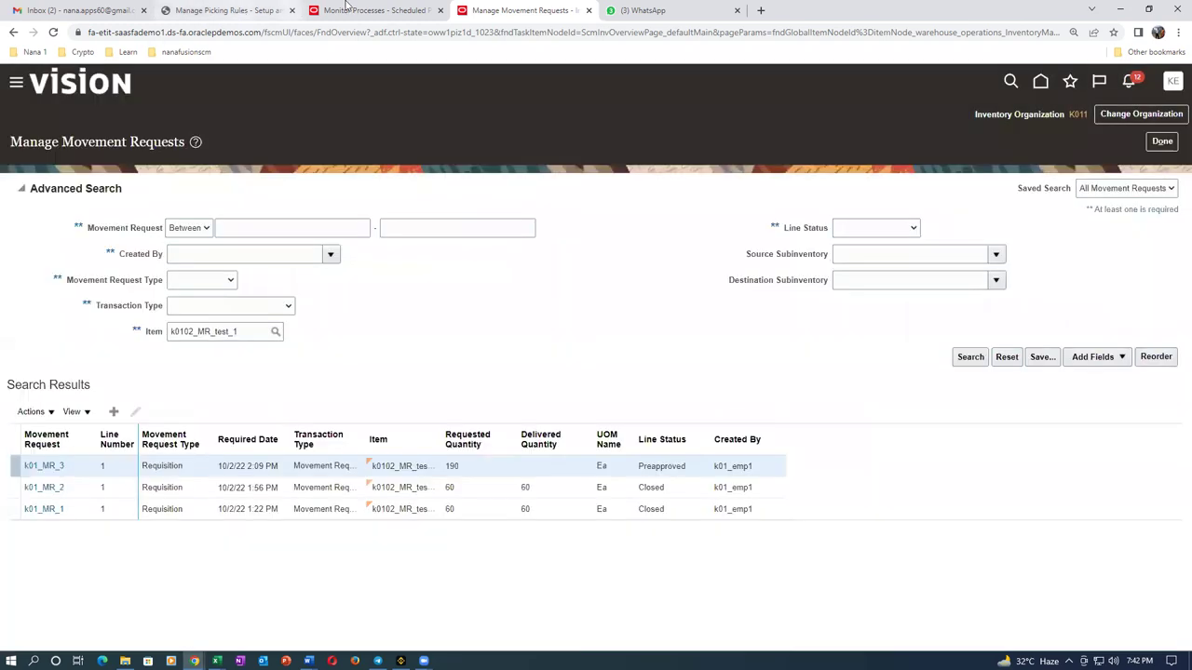
- Resubmit the pick slip report, then rerun the search to see k01_MR_4 (90 Ea) Preapproved
click(352, 10)
click(240, 169)
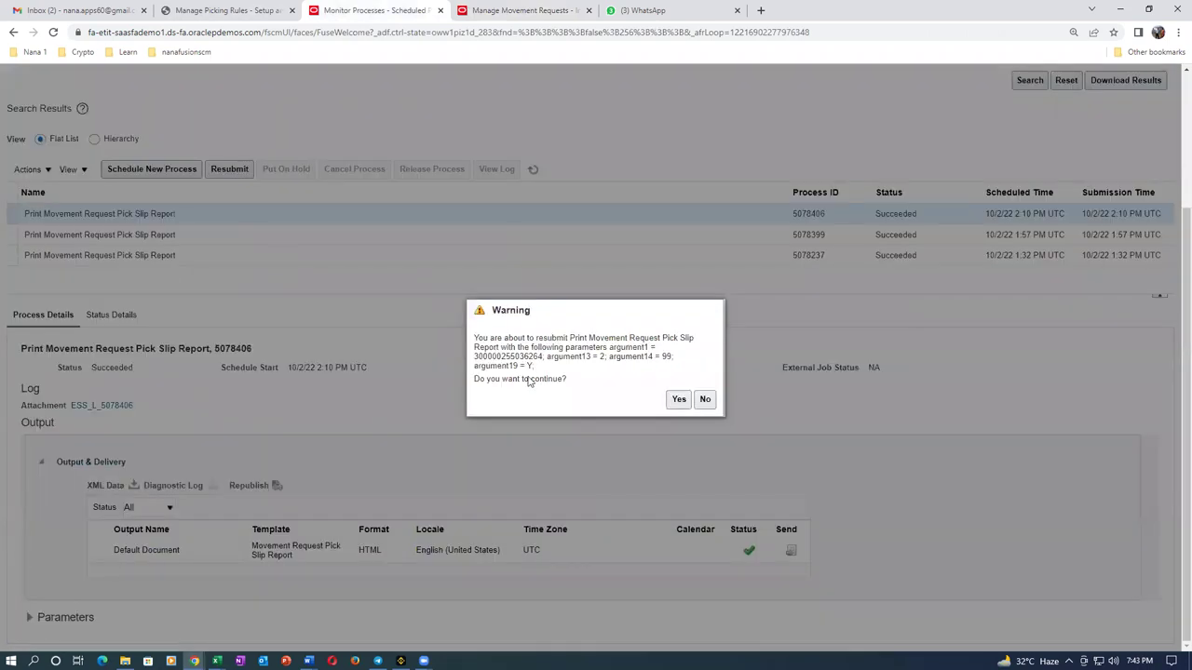
click(678, 399)
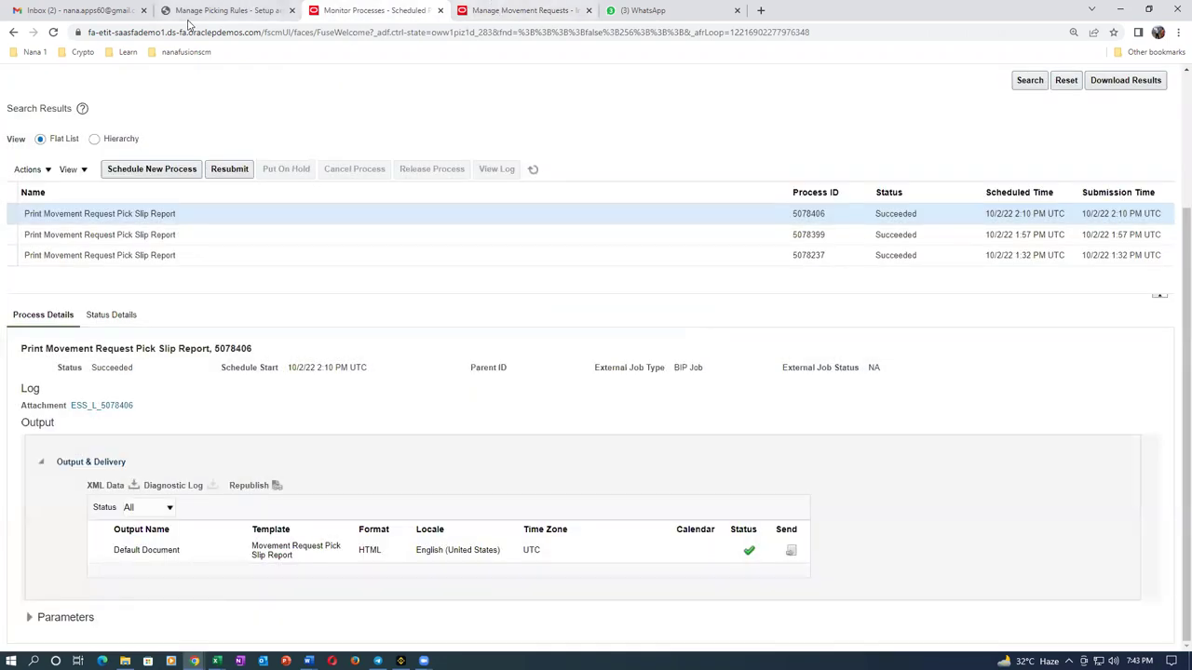
click(513, 13)
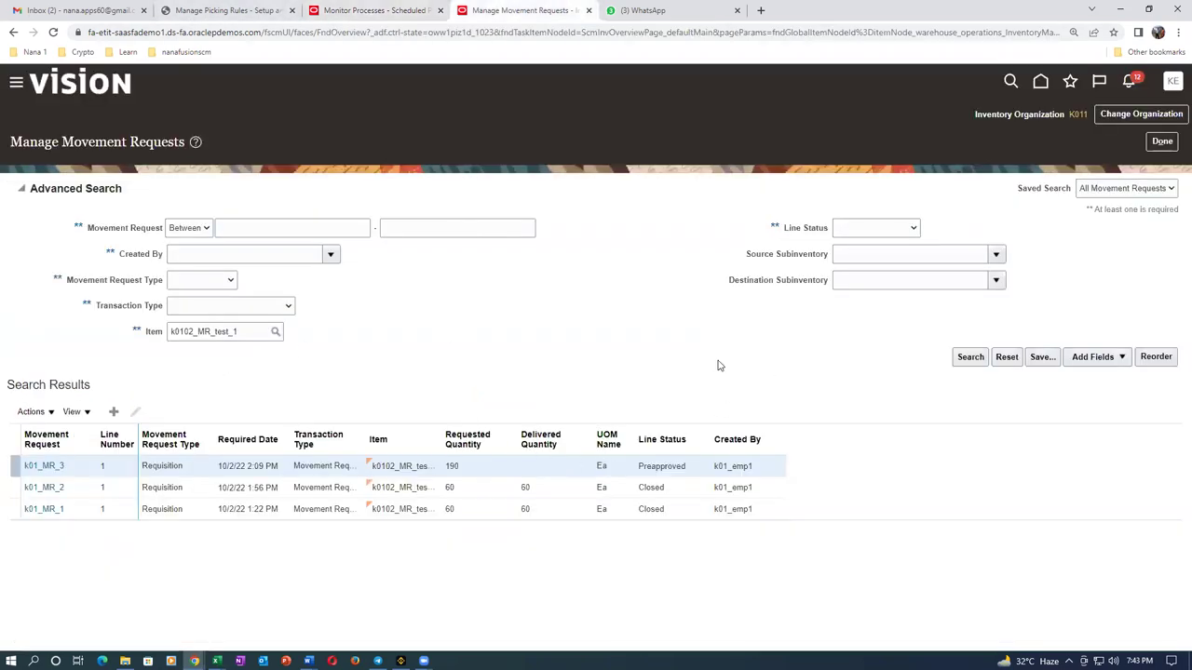
click(980, 356)
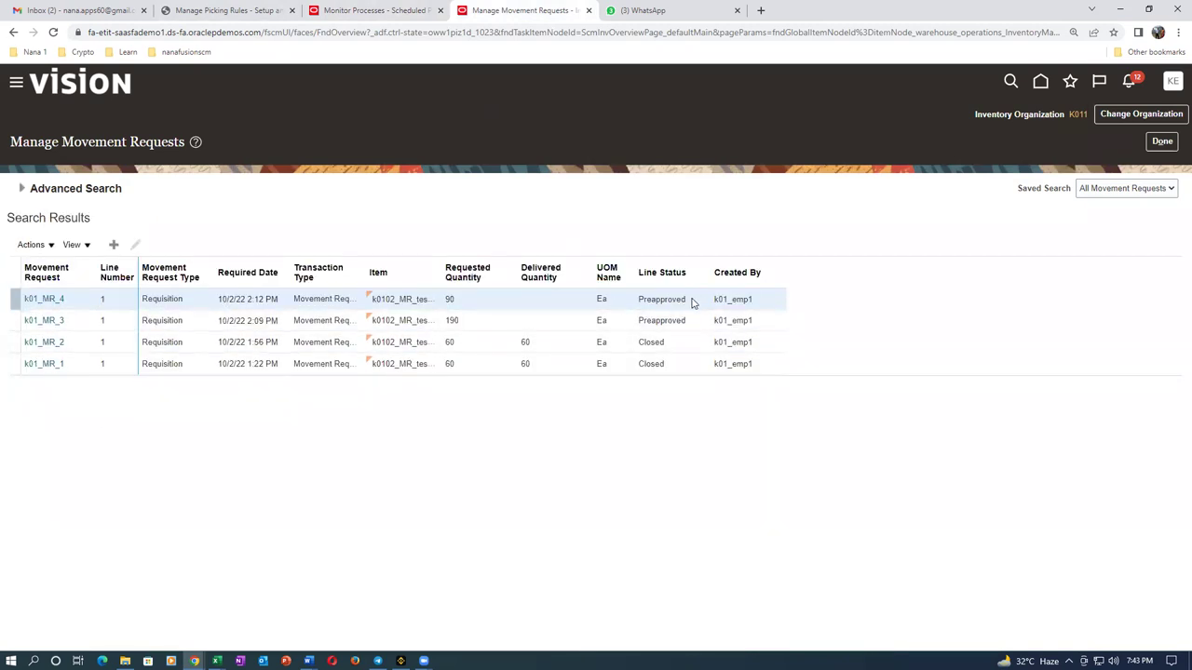
click(373, 19)
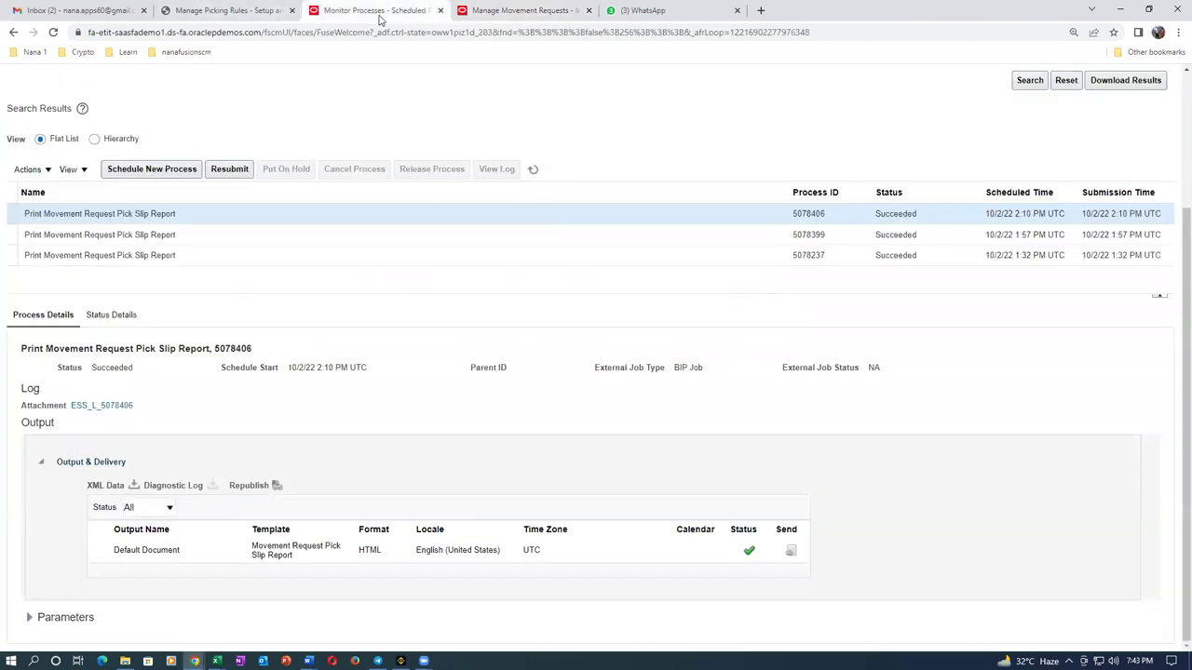
- Refresh the process list and export process 5078410's republished pick slip as PDF
click(532, 170)
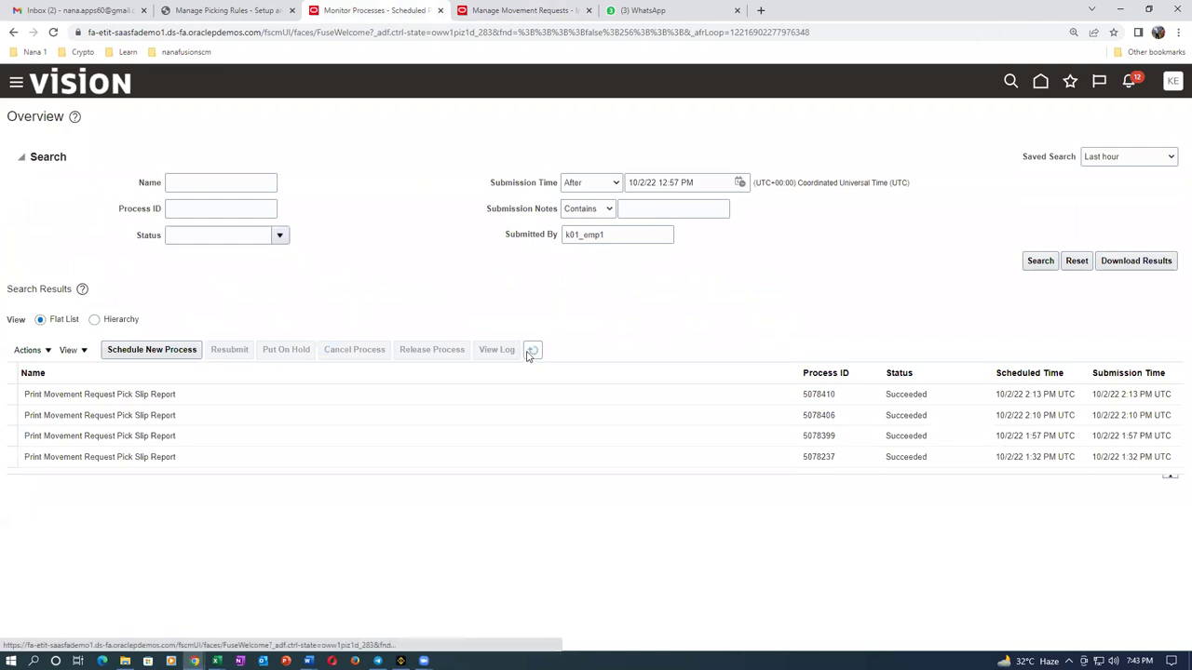
click(270, 395)
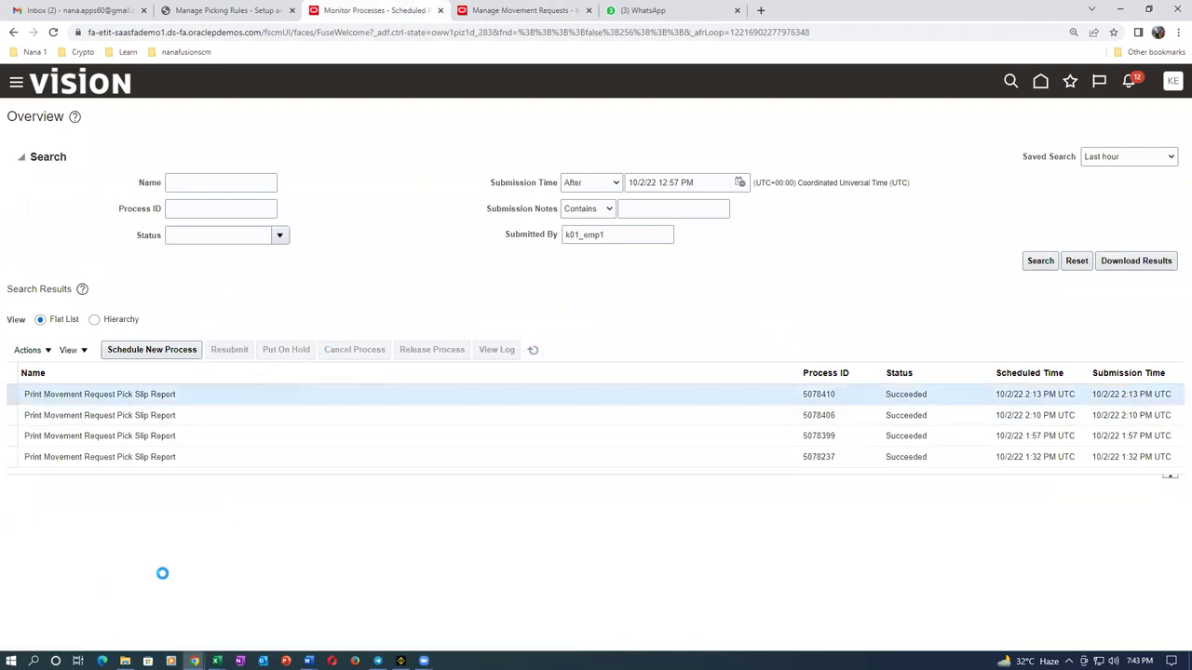
scroll(257, 543, down, 2)
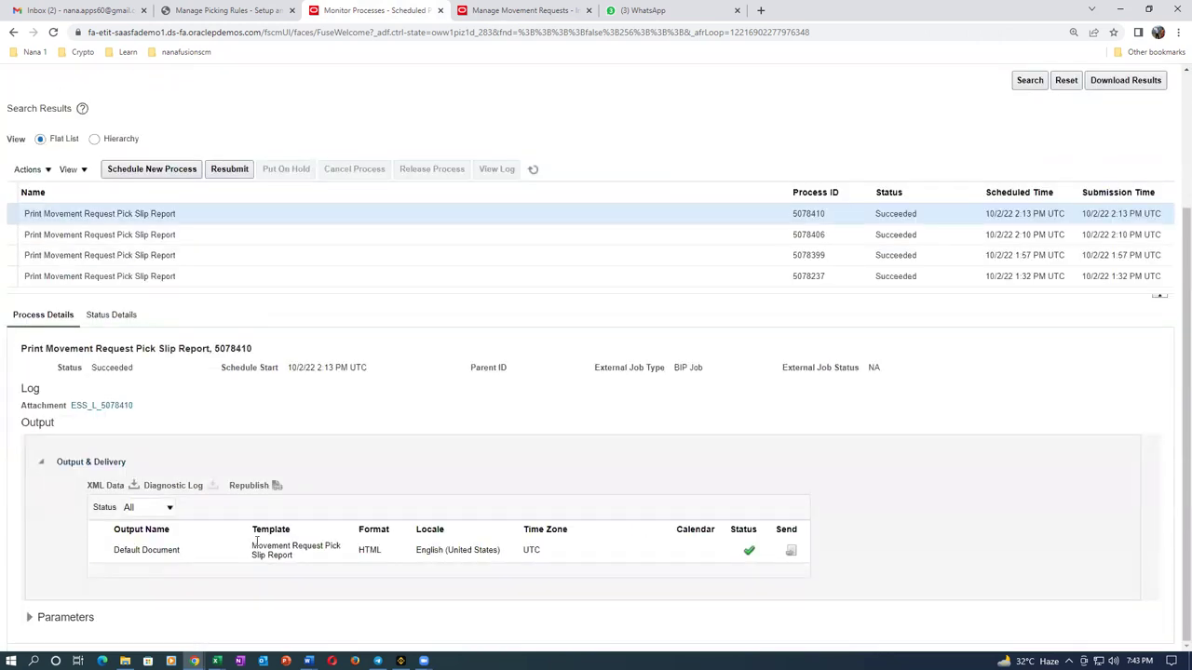
click(276, 486)
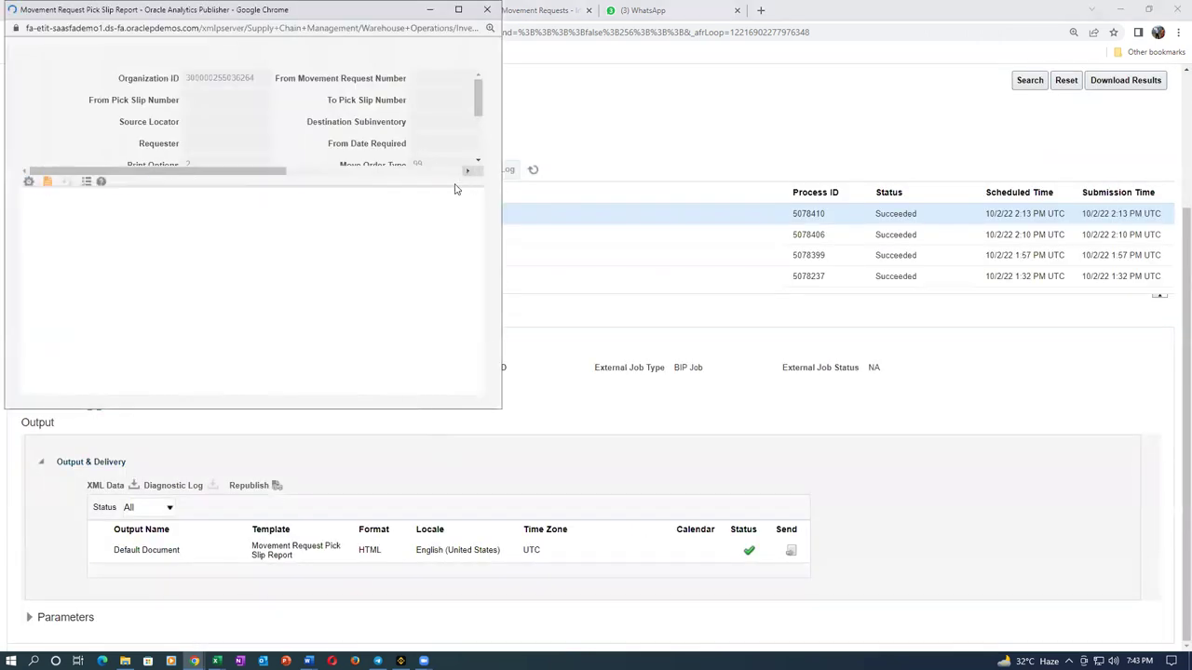
click(450, 189)
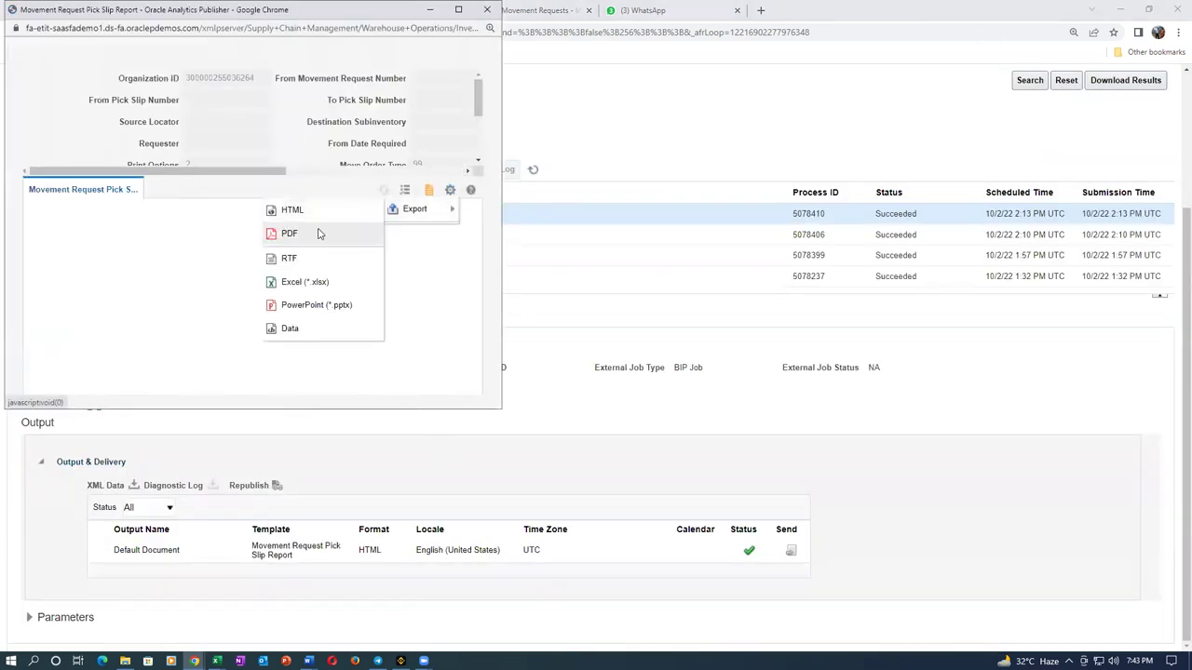
click(319, 234)
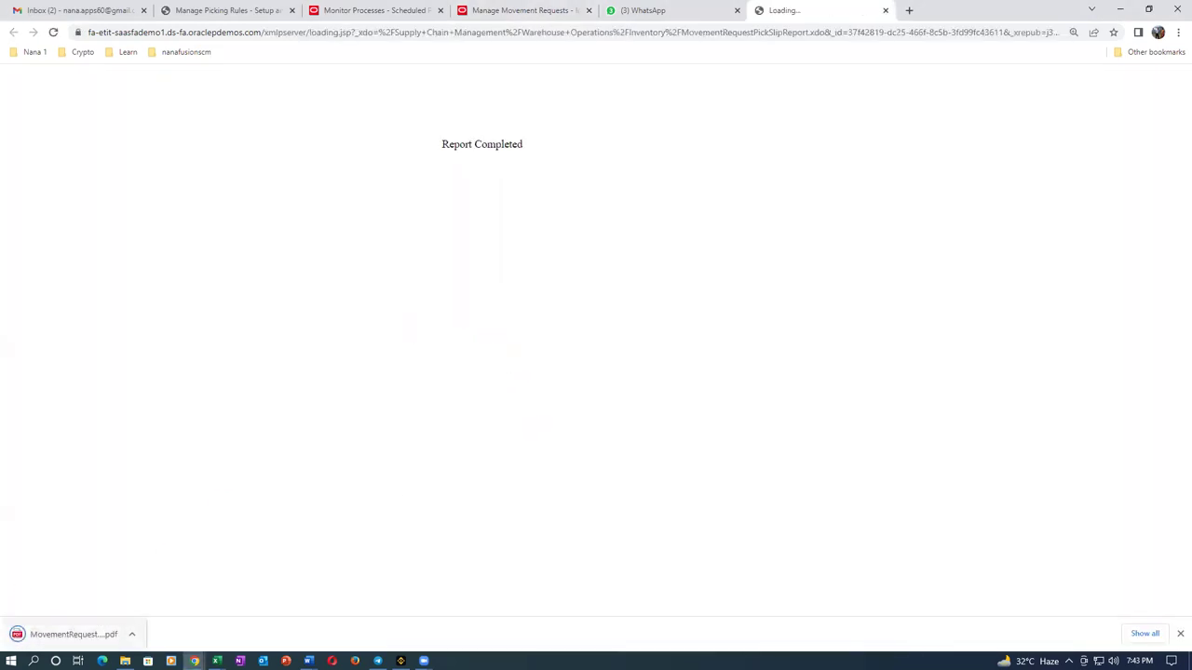
- Check the PDF's k01_MR_4 picks of 40, 40 and 10 from lot k01_lot103
click(60, 636)
scroll(660, 374, down, 8)
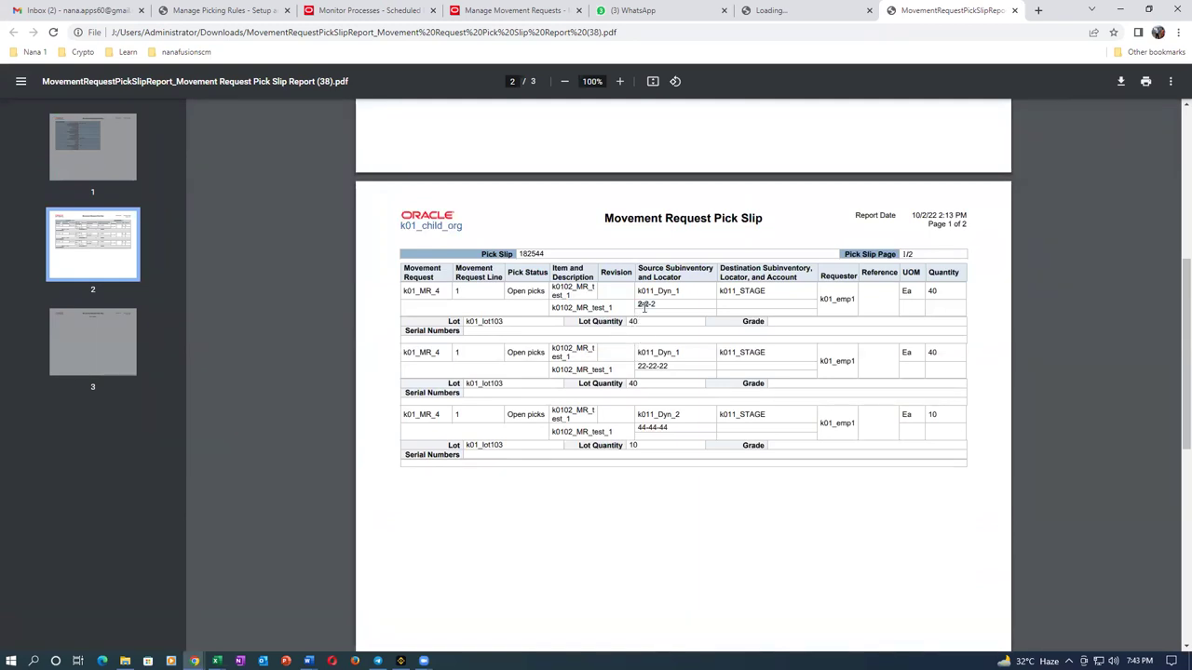
drag(640, 365, 671, 365)
click(955, 359)
key(alt+Tab)
key(alt+Tab)
click(478, 380)
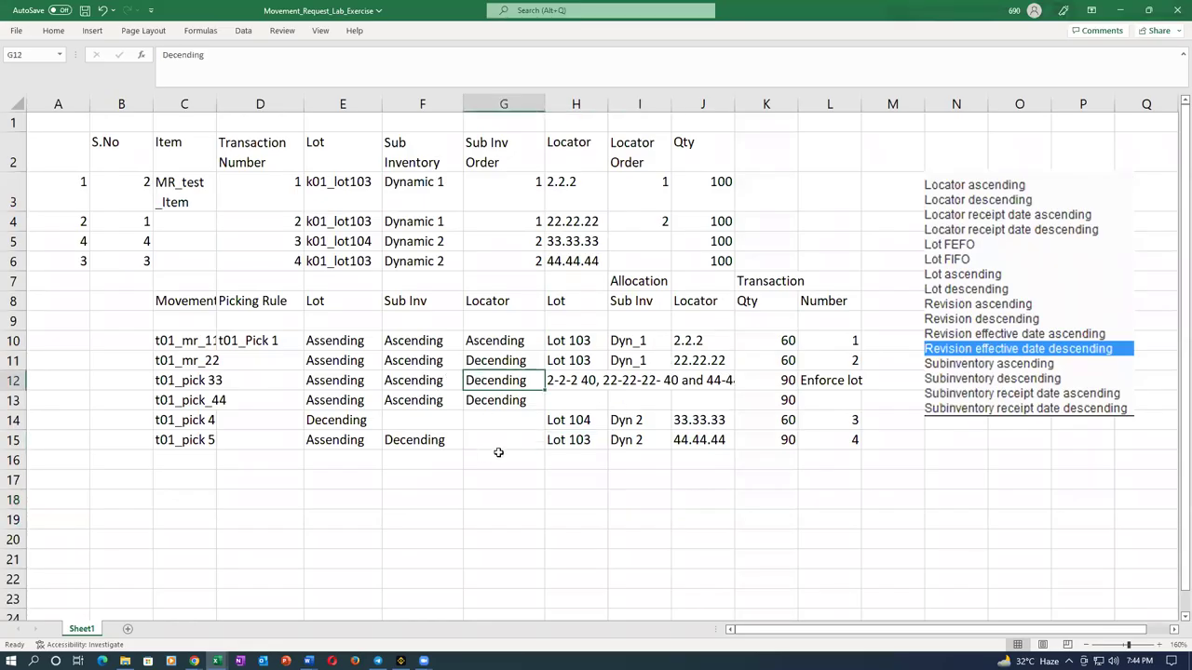
click(122, 193)
click(124, 221)
click(125, 242)
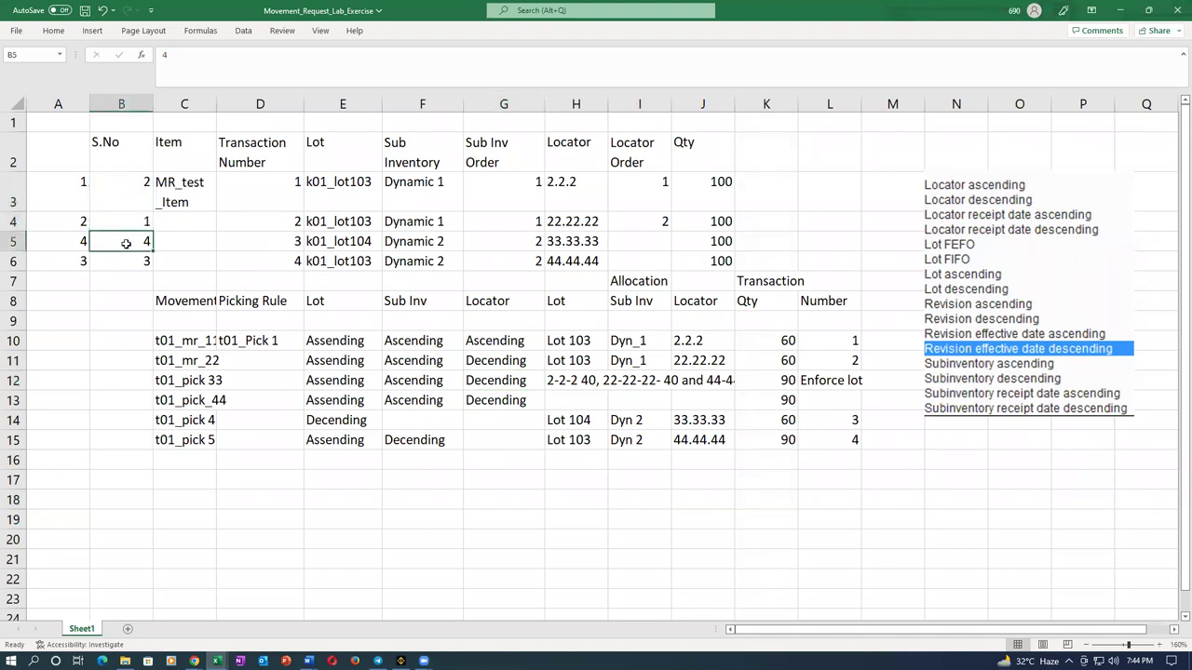
click(130, 224)
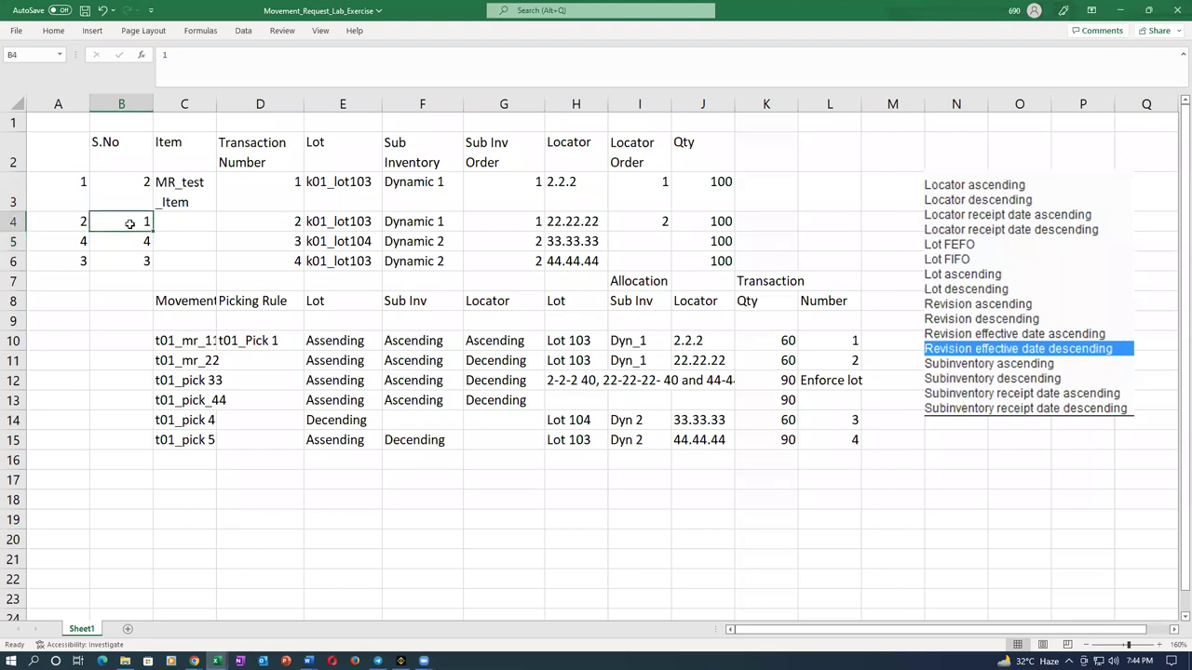
drag(135, 188, 132, 241)
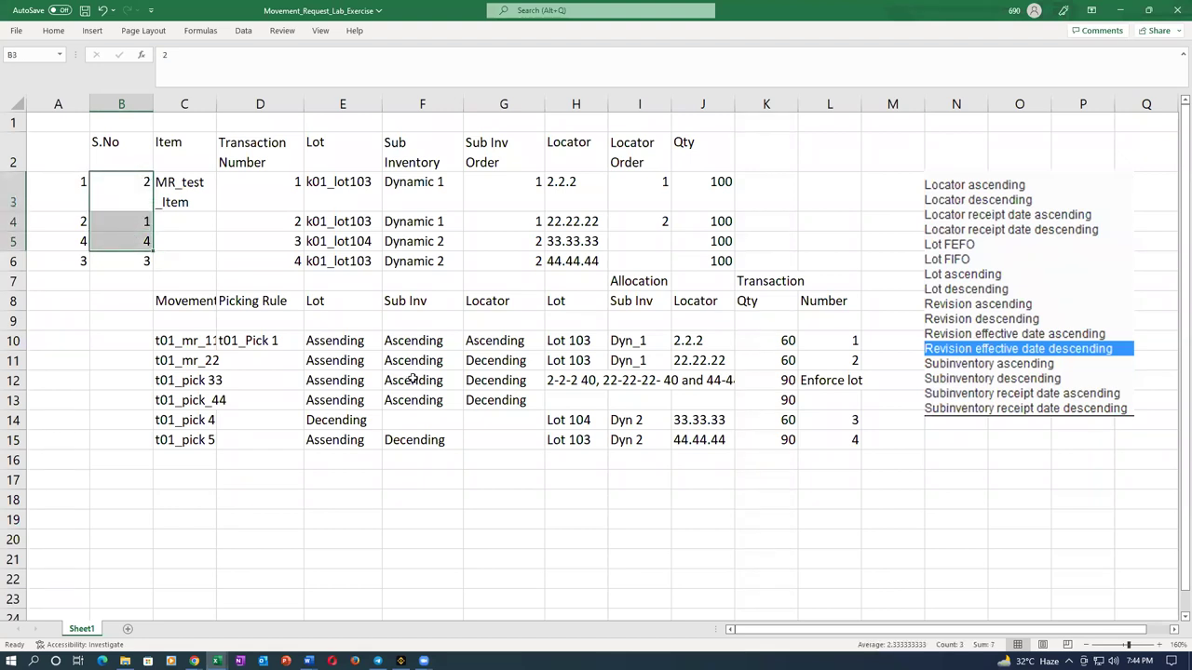
key(alt+Tab)
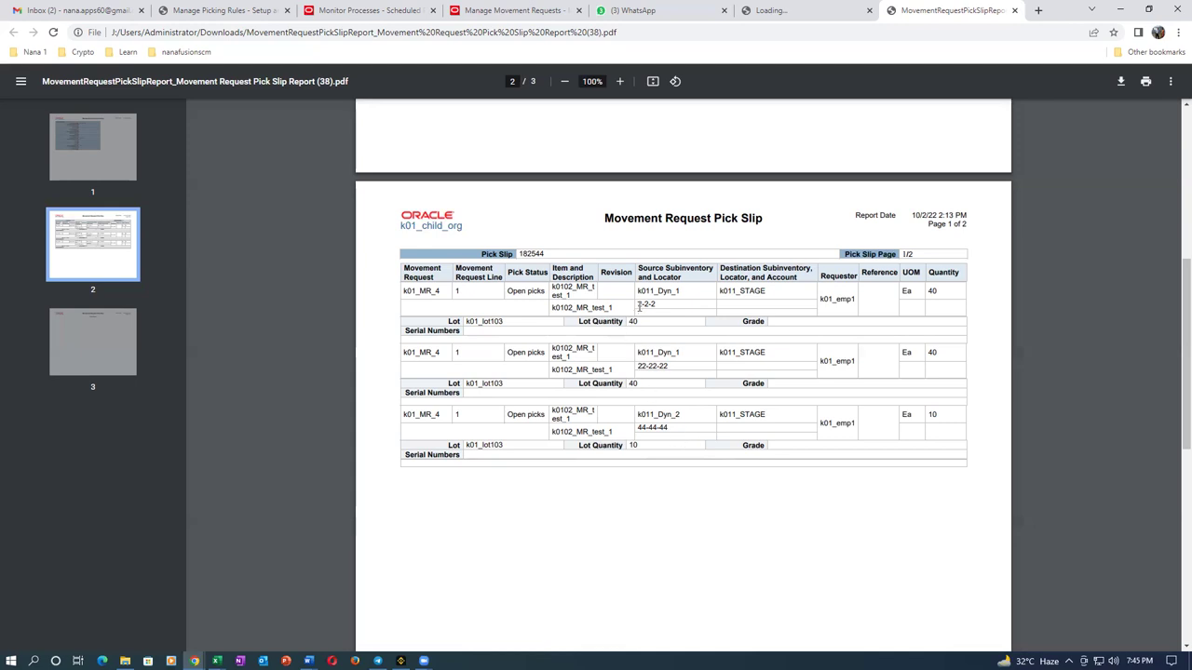
- Highlight the pick slip locators 2-2-2 and 22-22-22, then clear the highlight
drag(638, 303, 664, 307)
drag(638, 367, 669, 368)
click(683, 517)
- In the workbook, review the Assending lot rule and the t01_pick 33 subinventory, lot and Decending locator rules
key(alt+Tab)
click(122, 191)
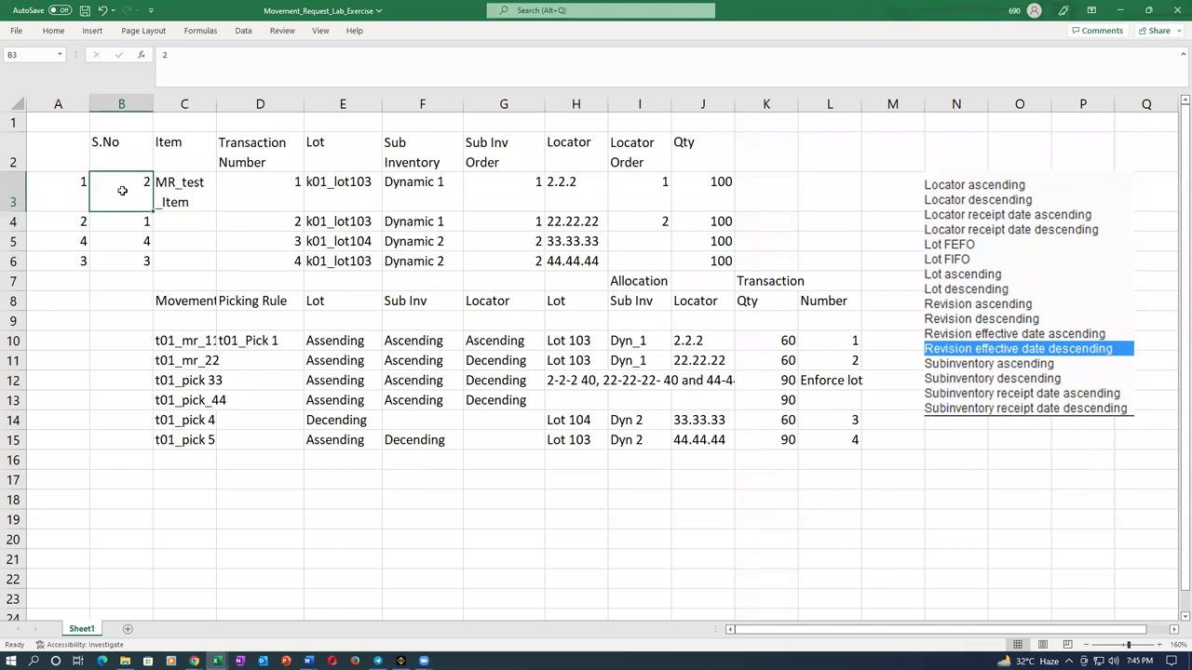
click(350, 366)
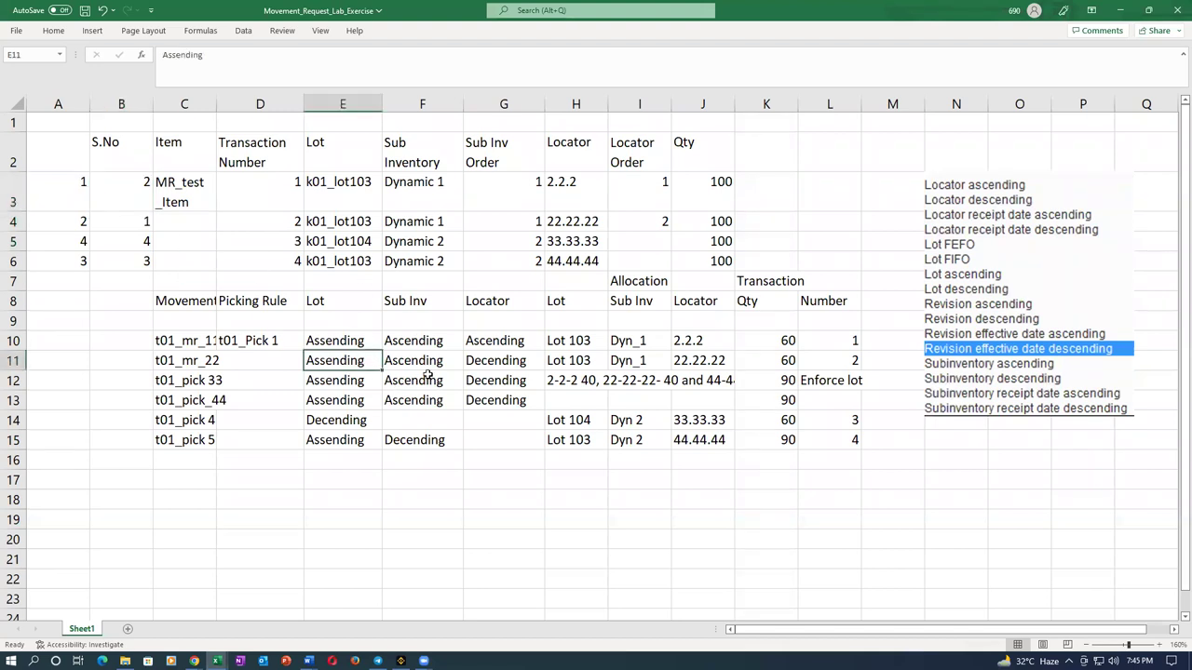
click(501, 387)
click(428, 386)
click(378, 391)
click(384, 389)
click(492, 381)
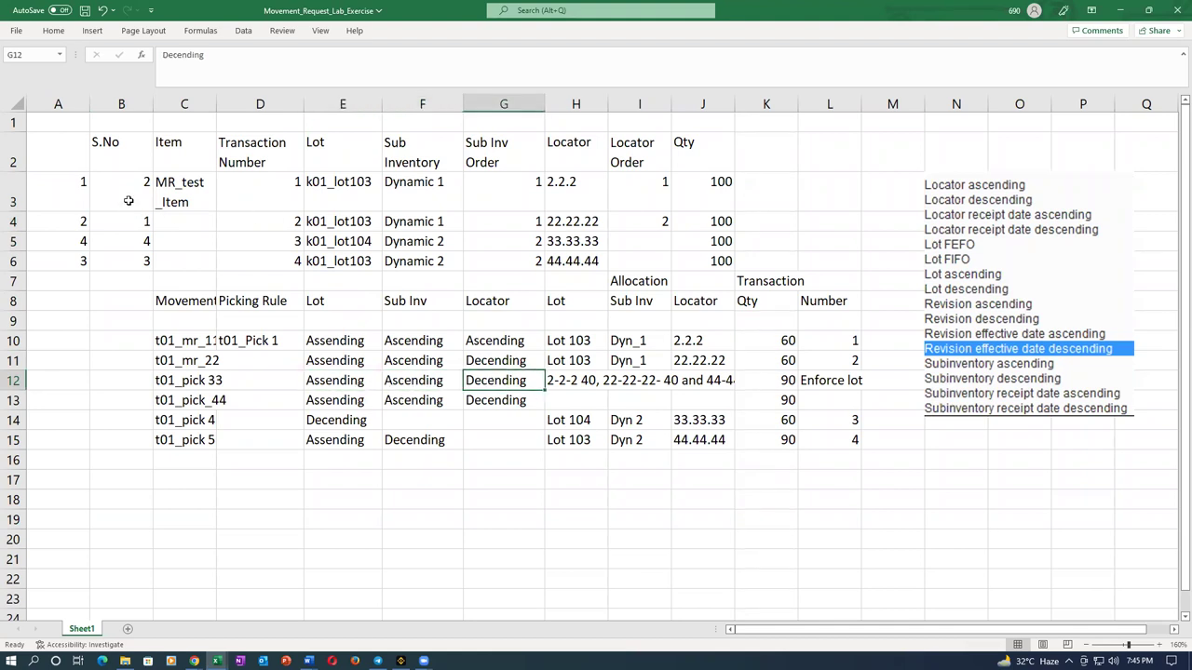
- Compare serial number 2 in B3 with locator orders 1 and 2 in I3 and I4
click(128, 200)
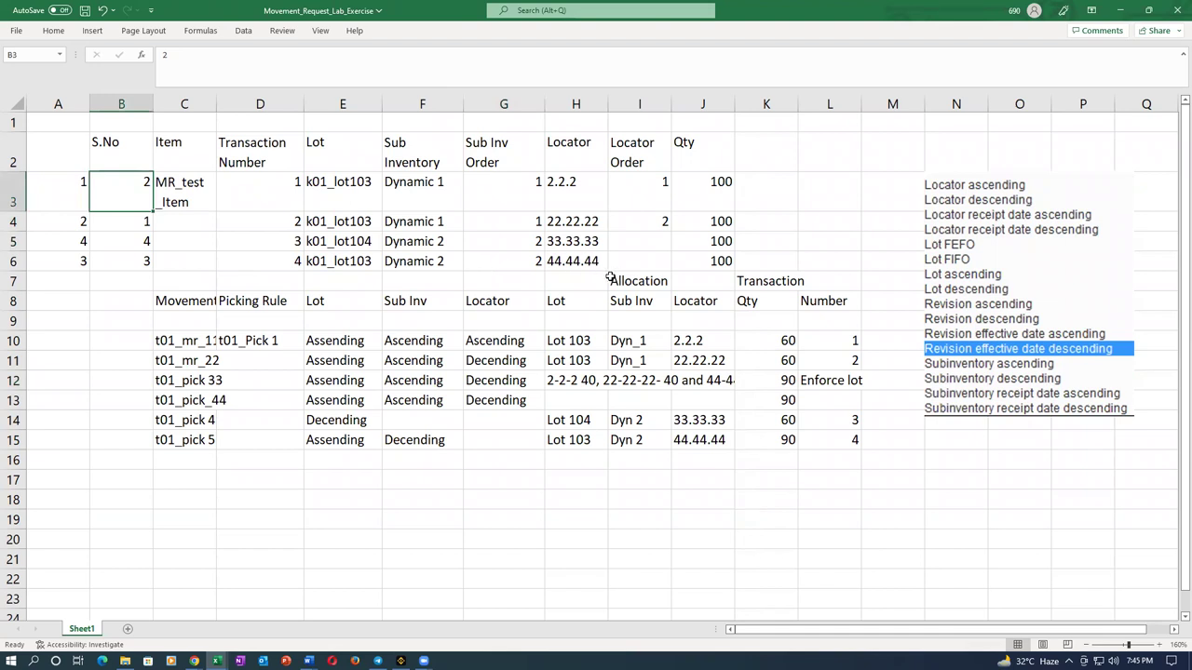
click(632, 193)
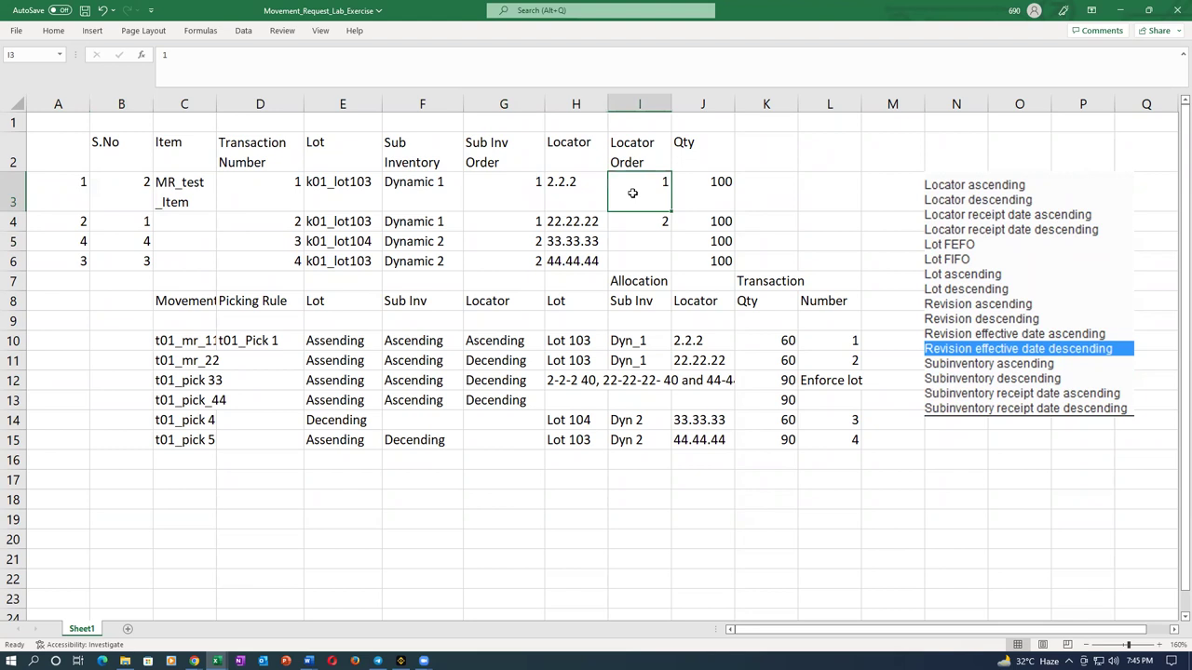
click(637, 222)
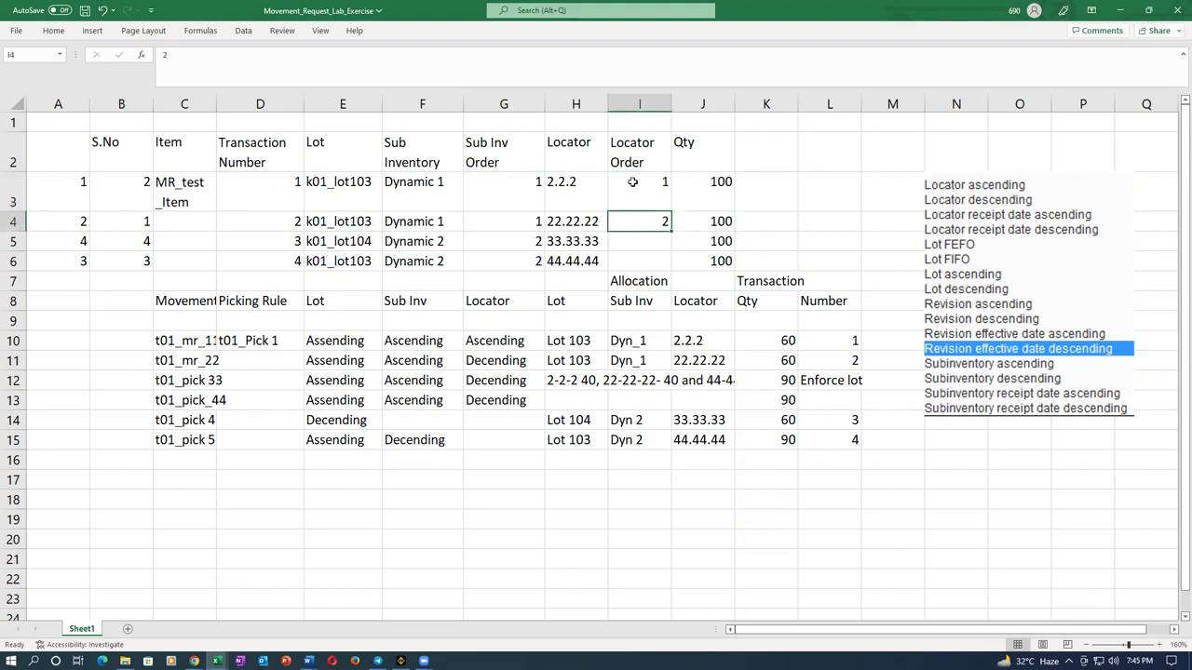
click(633, 182)
click(645, 224)
- Switch to the pick slip 182544 PDF showing the three k01_lot103 picks
key(alt+Tab)
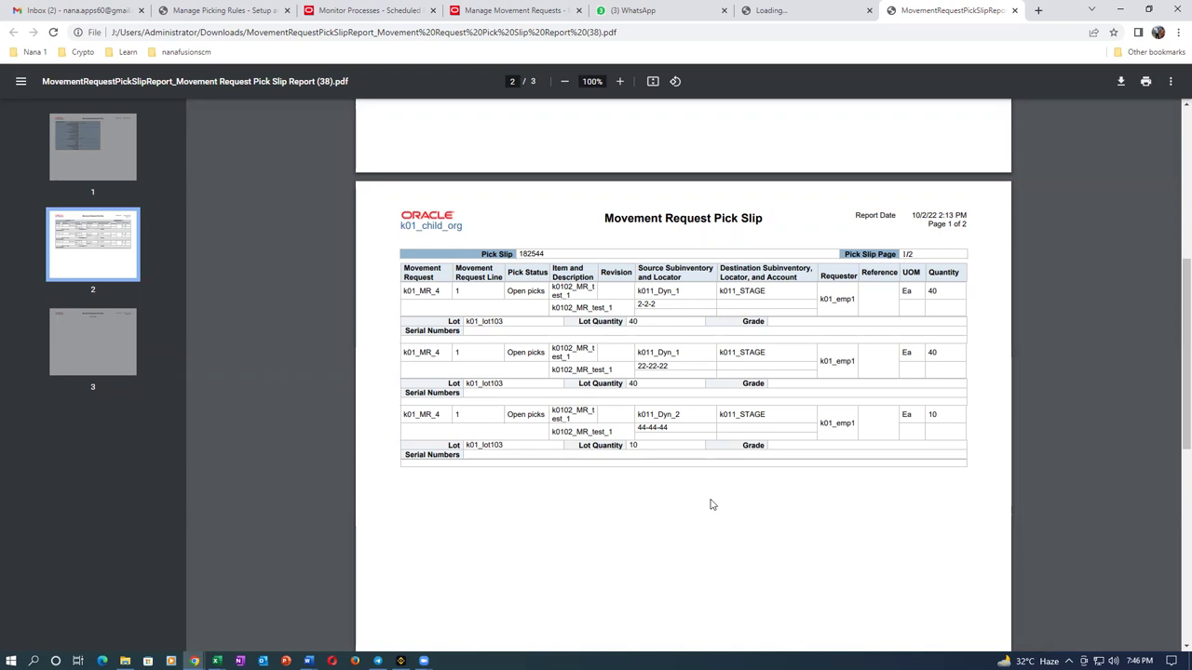
- Back in Excel, compare locator orders 1 and 2 in I3:I4 with the S.No values B3:B6
key(alt+Tab)
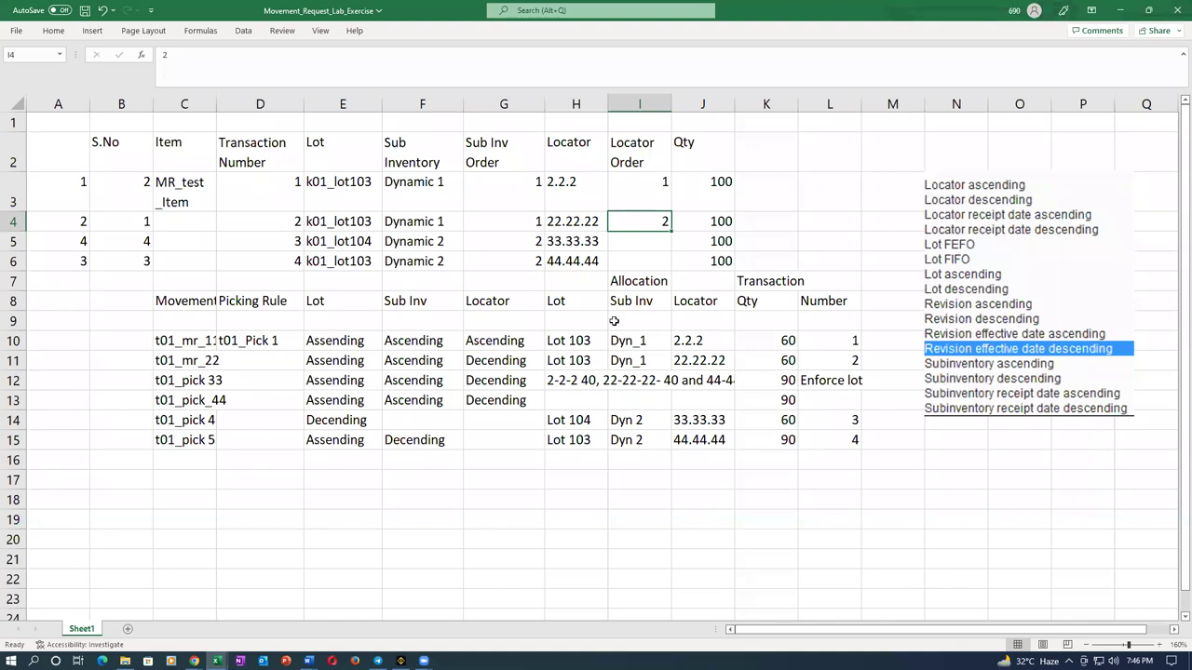
click(653, 186)
click(646, 226)
click(636, 192)
click(658, 227)
drag(140, 186, 127, 263)
drag(641, 195, 649, 224)
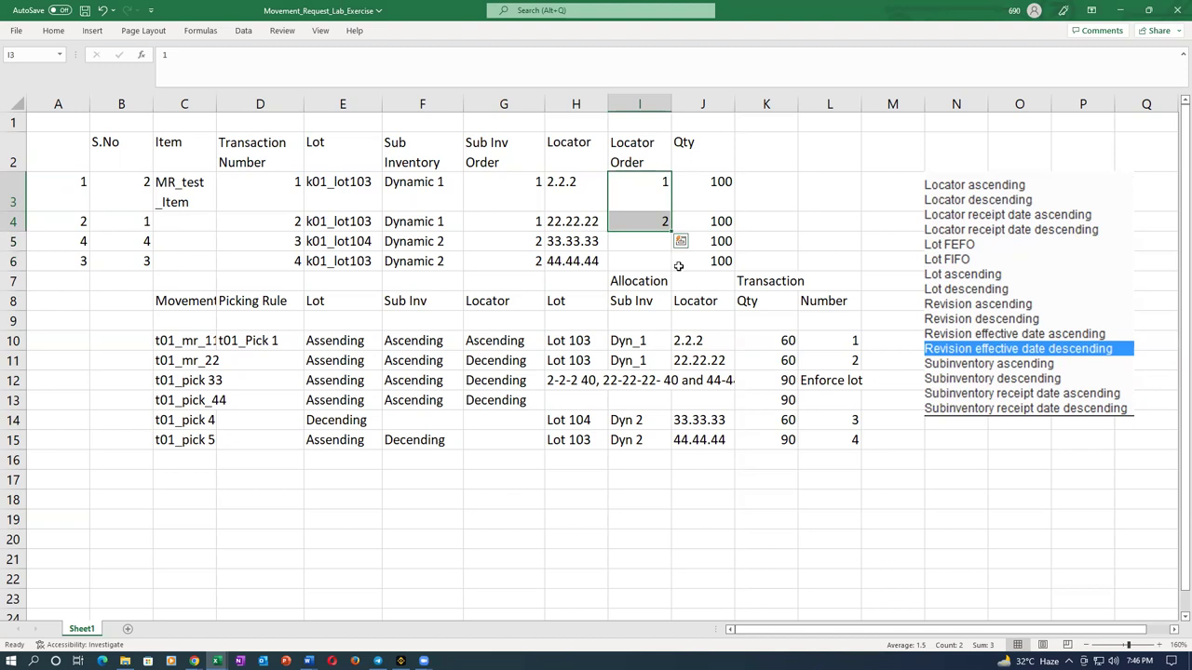
click(624, 244)
- Check quantity 100 for lot k01_lot104 and the neighbouring allocation cells in its row
click(698, 248)
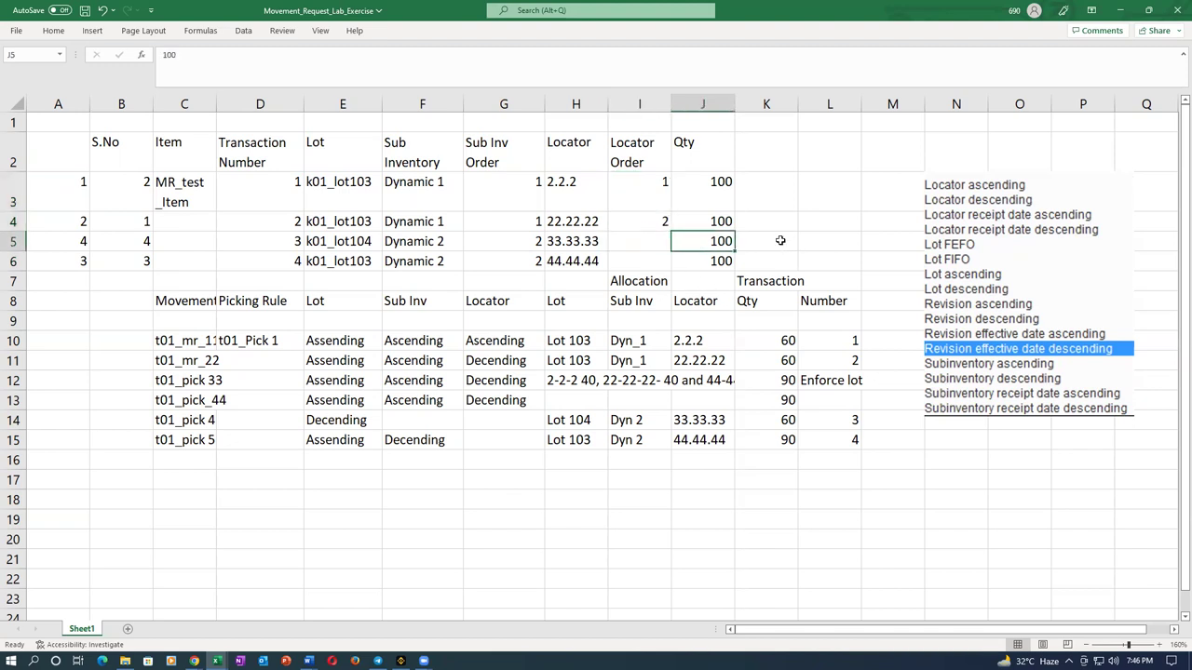
click(781, 241)
click(836, 247)
click(879, 248)
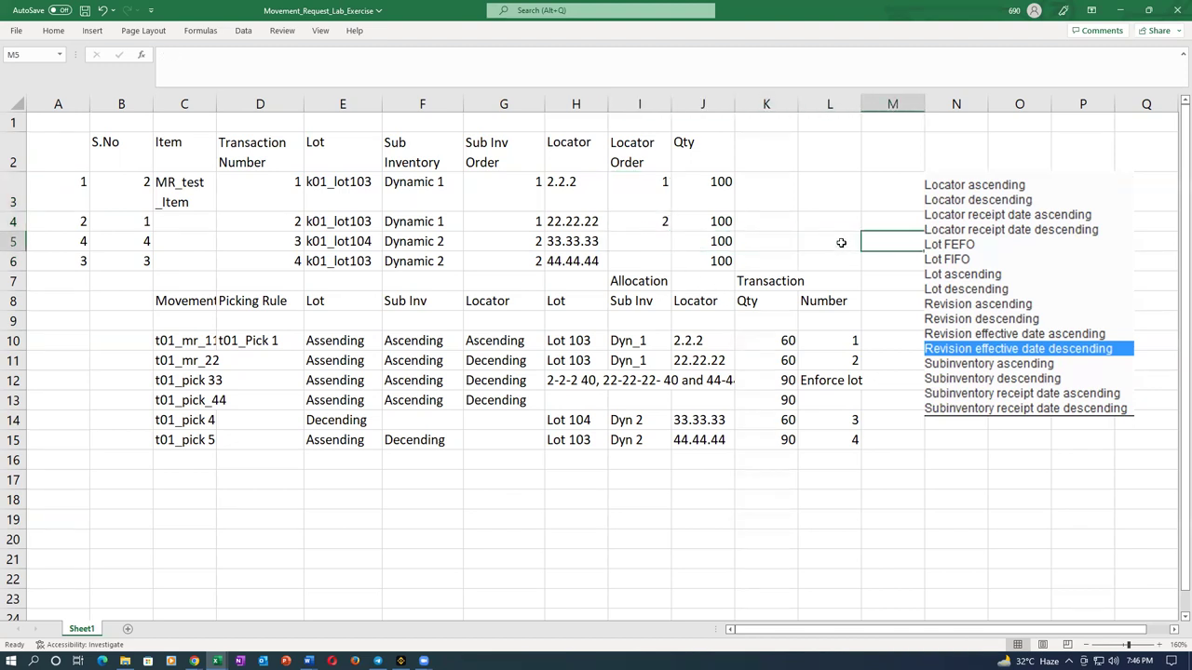
click(842, 245)
click(767, 240)
click(829, 249)
click(890, 242)
- Compare the Decending locator rules for t01_mr_22 and t01_pick 33 with locator orders in I3:I5
click(494, 300)
click(499, 364)
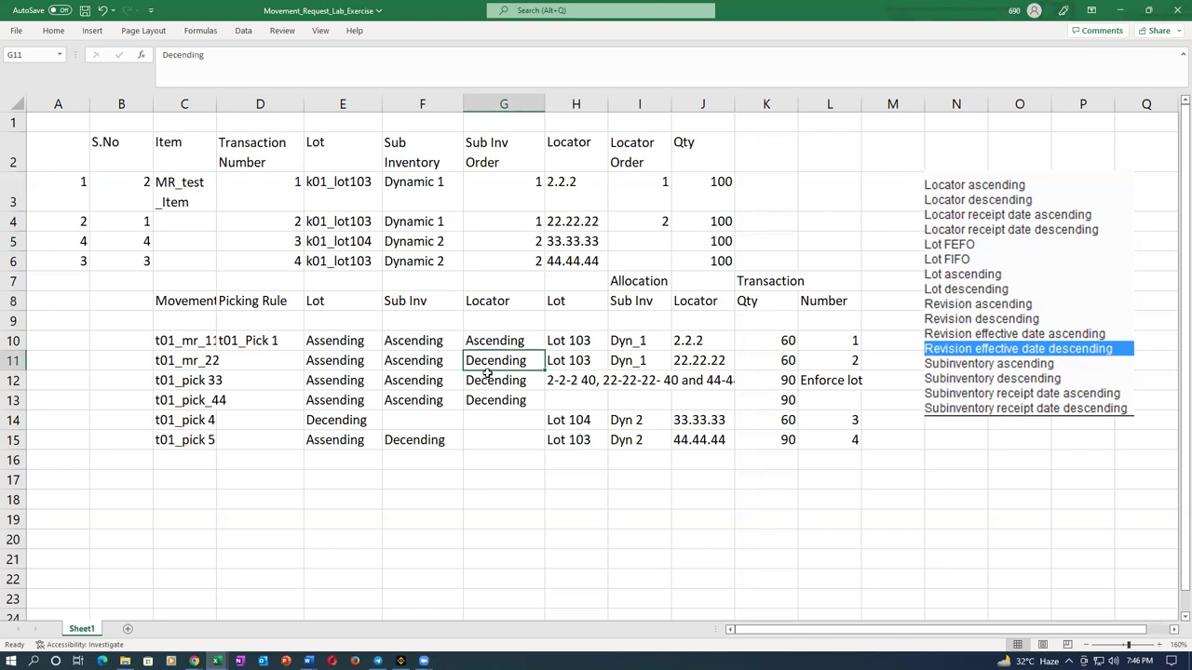
click(645, 193)
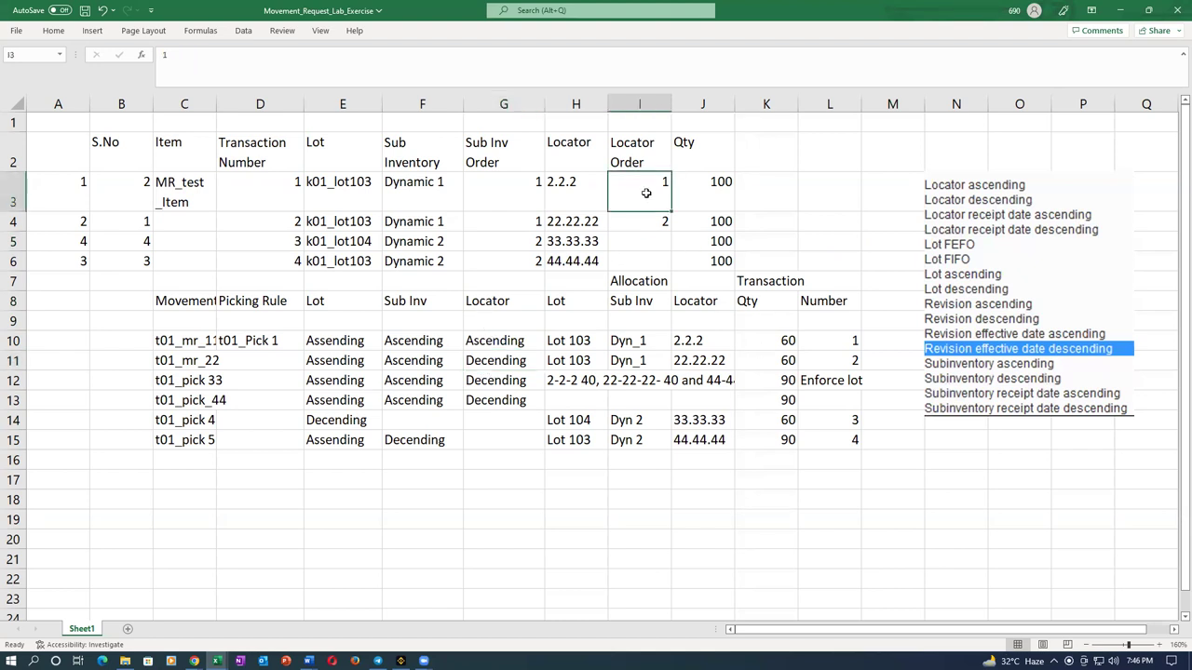
click(646, 220)
click(636, 186)
drag(646, 199, 645, 218)
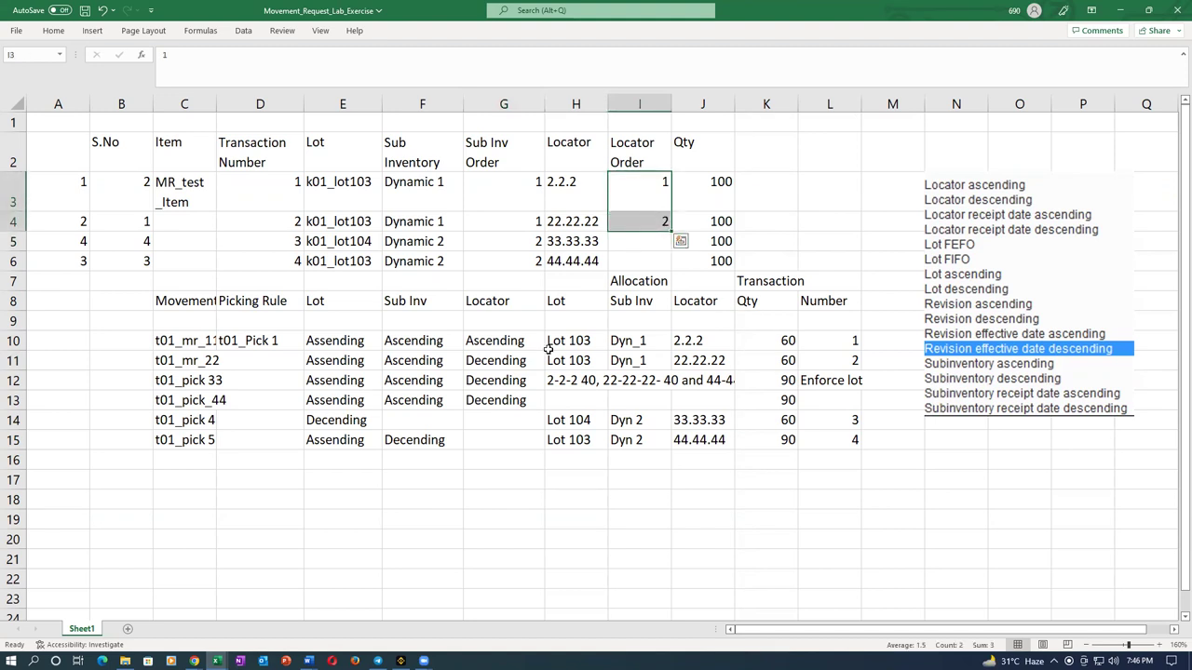
click(491, 378)
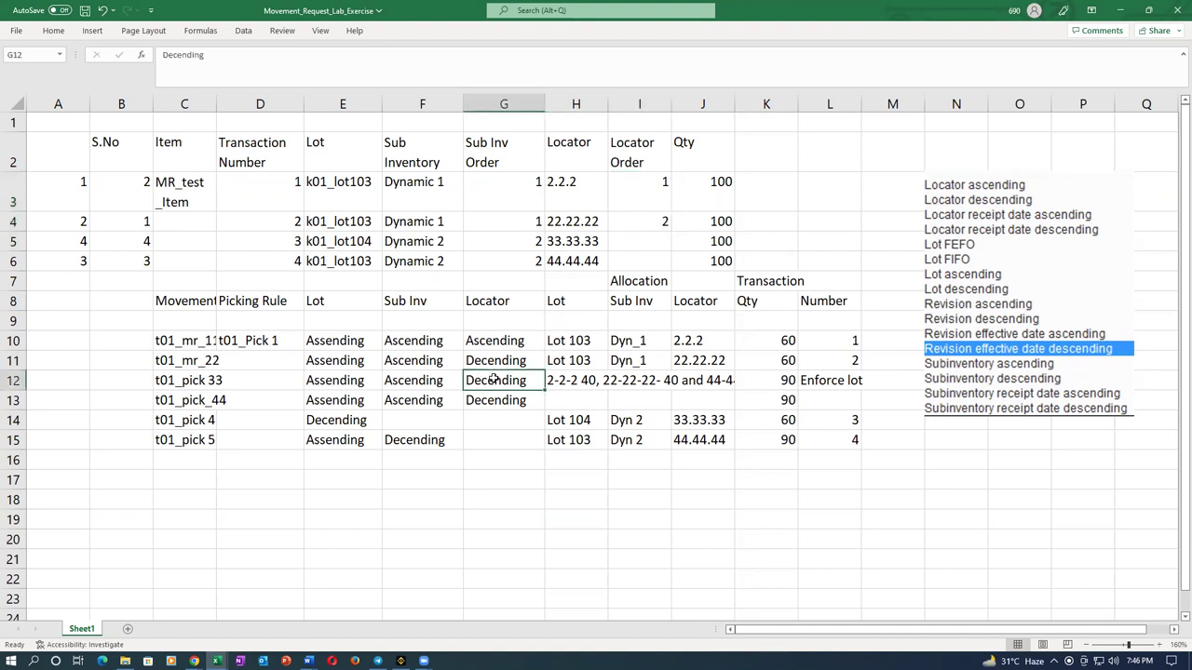
click(123, 194)
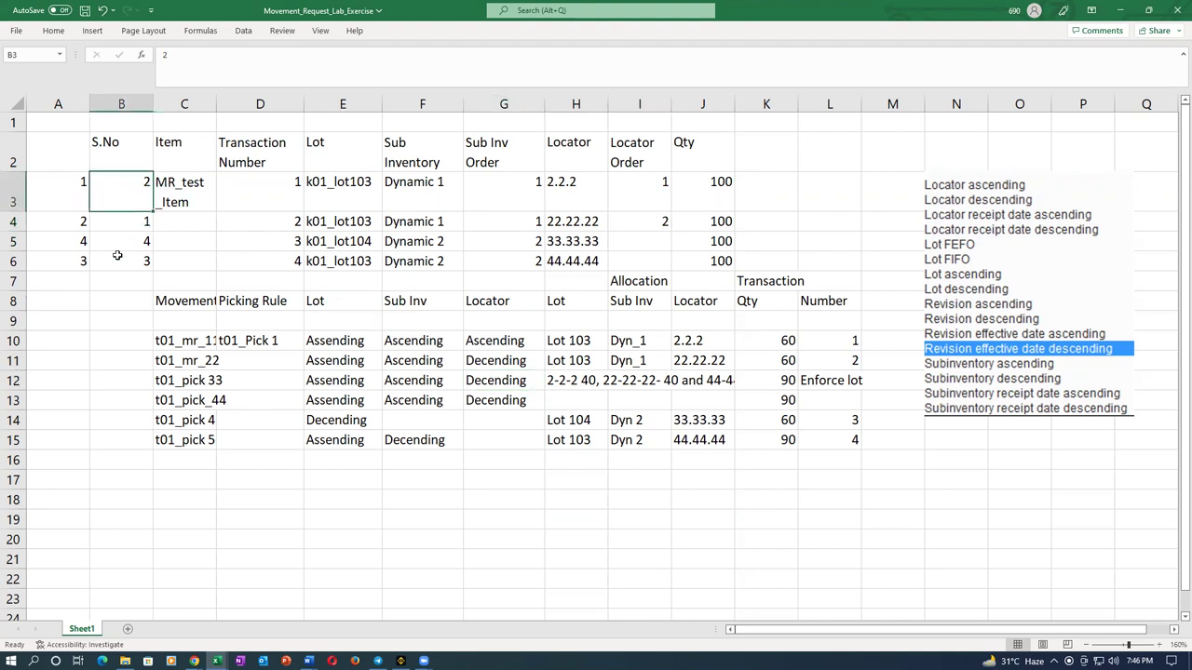
drag(649, 186, 652, 224)
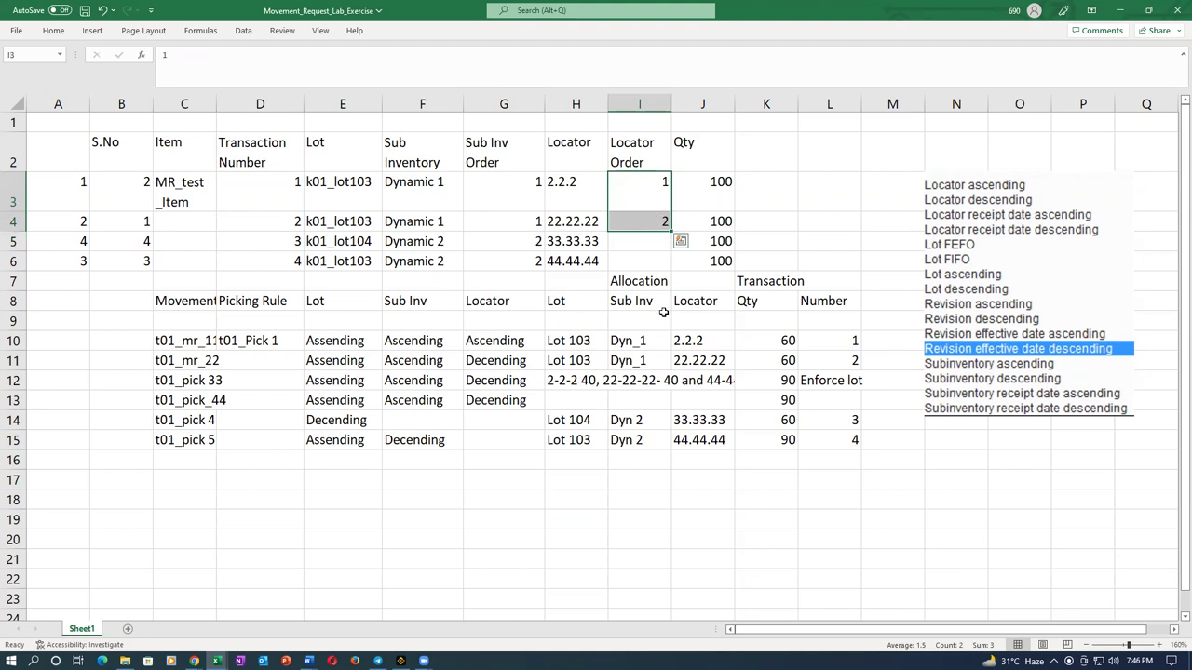
- On the pick slip PDF, highlight locators 2-2-2 and 22-22-22 in the Source Subinventory and Locator column
key(alt+Tab)
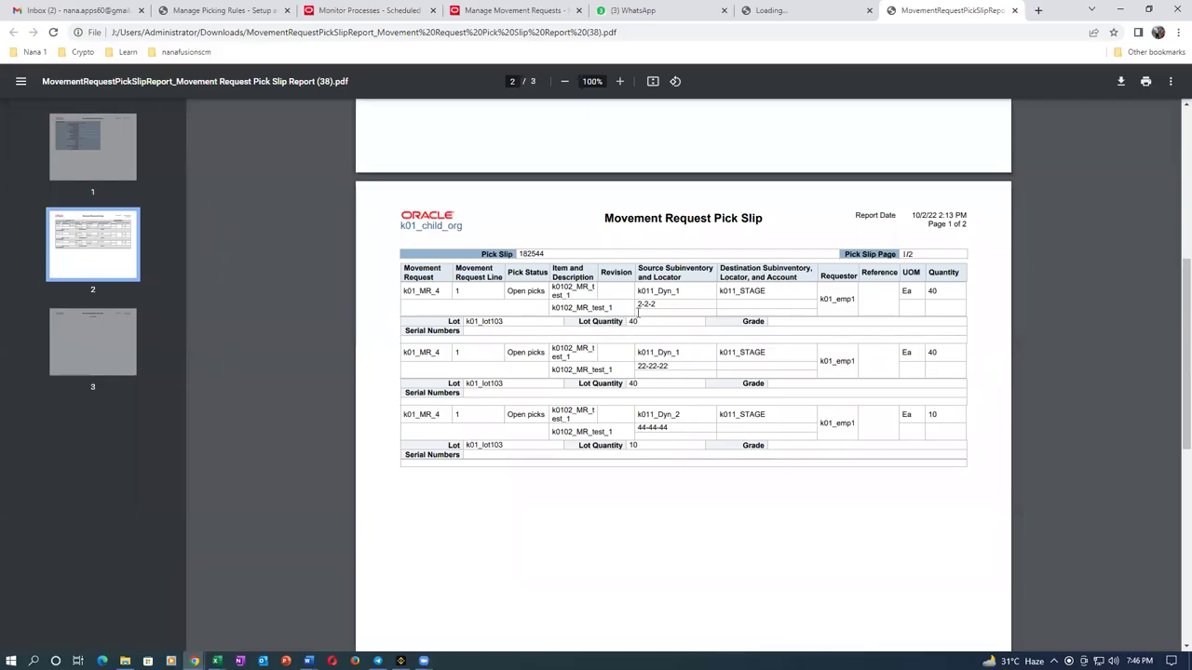
drag(639, 304, 659, 304)
drag(639, 369, 672, 376)
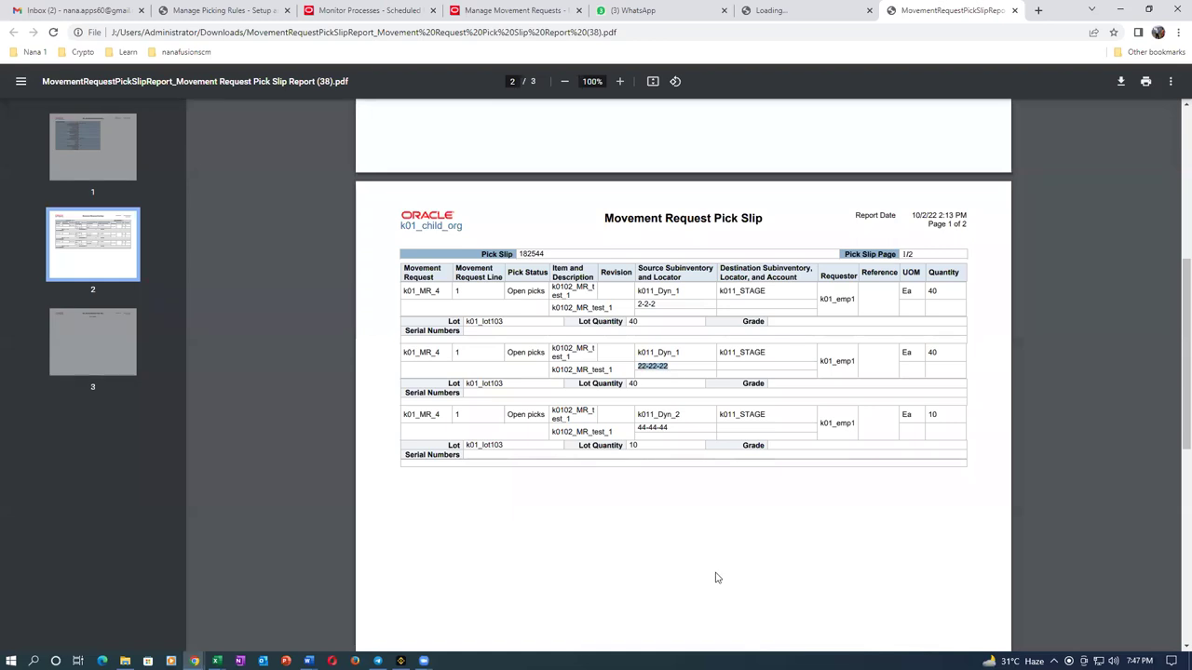